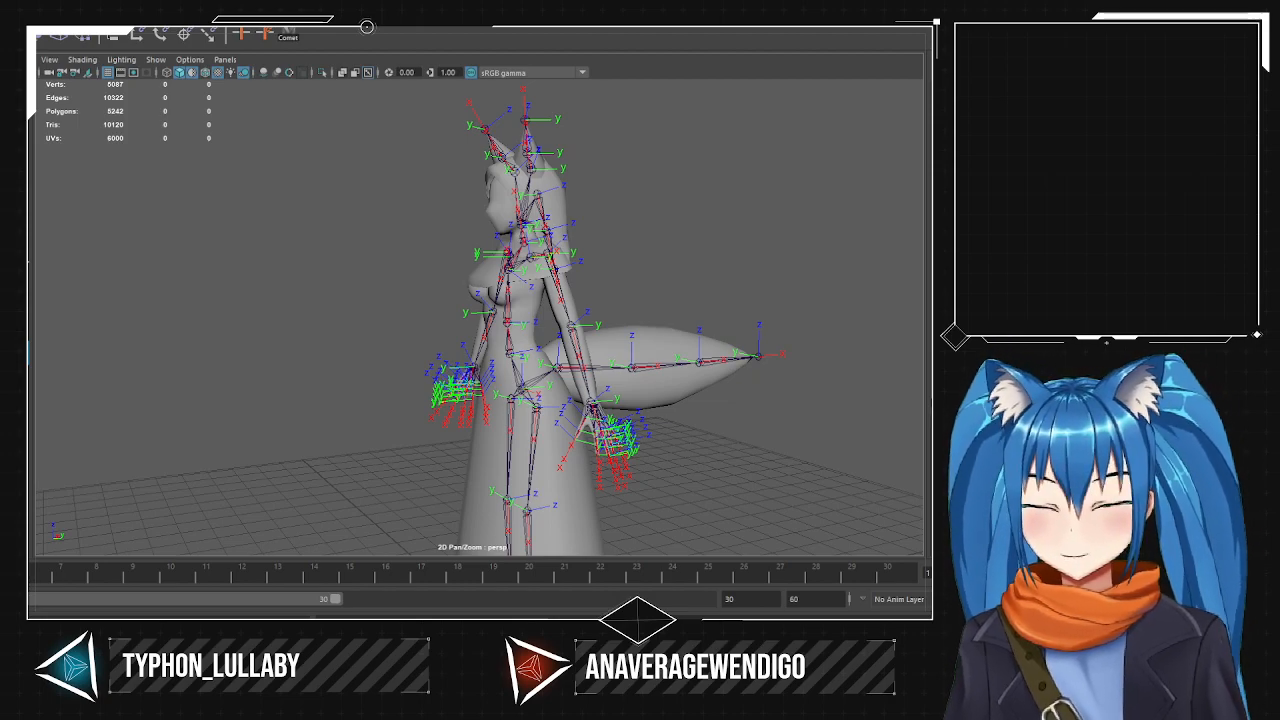
# - Inspect the skeleton from the torso up to the head, checking how the ear joints sit inside the ears
pyautogui.keyDown('alt'); pyautogui.moveTo(86, 343); pyautogui.dragTo(263, 346); pyautogui.keyUp('alt')
pyautogui.keyDown('alt'); pyautogui.moveTo(540, 292); pyautogui.dragTo(623, 283); pyautogui.keyUp('alt')
pyautogui.keyDown('alt'); pyautogui.moveTo(623, 283); pyautogui.dragTo(629, 343, button='middle'); pyautogui.keyUp('alt')
pyautogui.scroll(5, 540, 270)
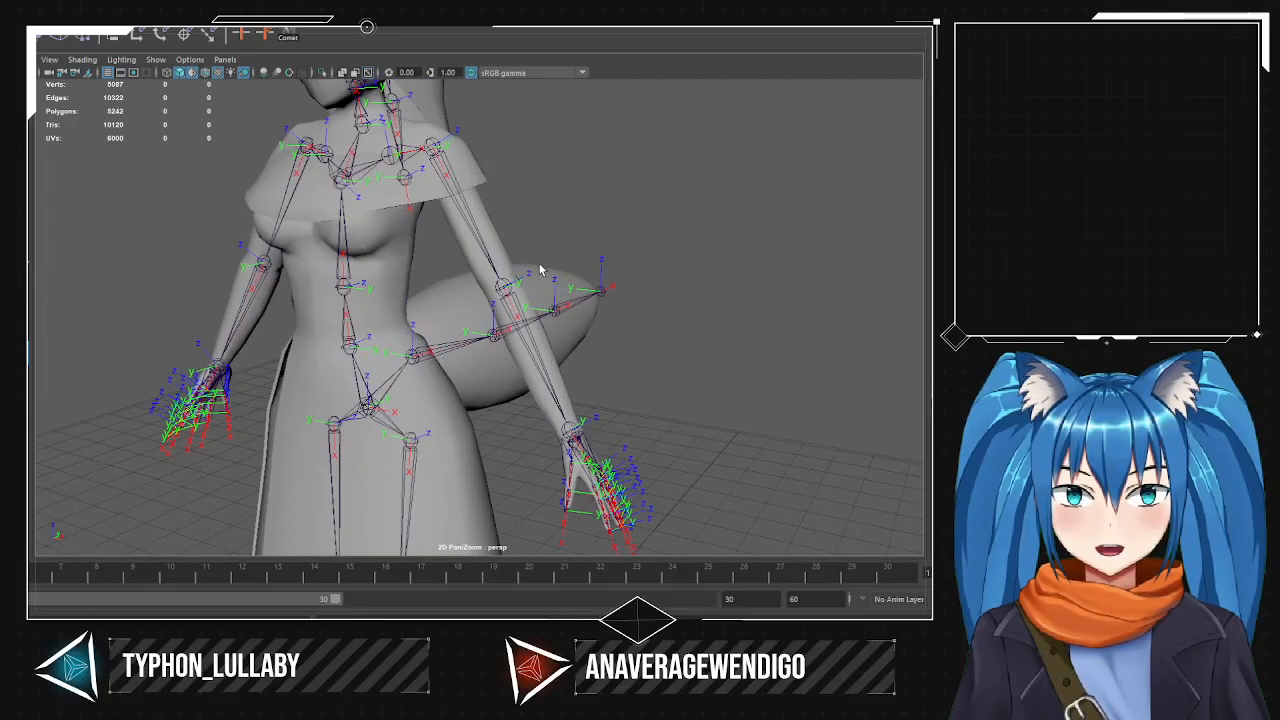
pyautogui.scroll(4, 540, 270)
pyautogui.keyDown('alt'); pyautogui.moveTo(540, 270); pyautogui.dragTo(362, 197); pyautogui.keyUp('alt')
pyautogui.scroll(-4, 652, 280)
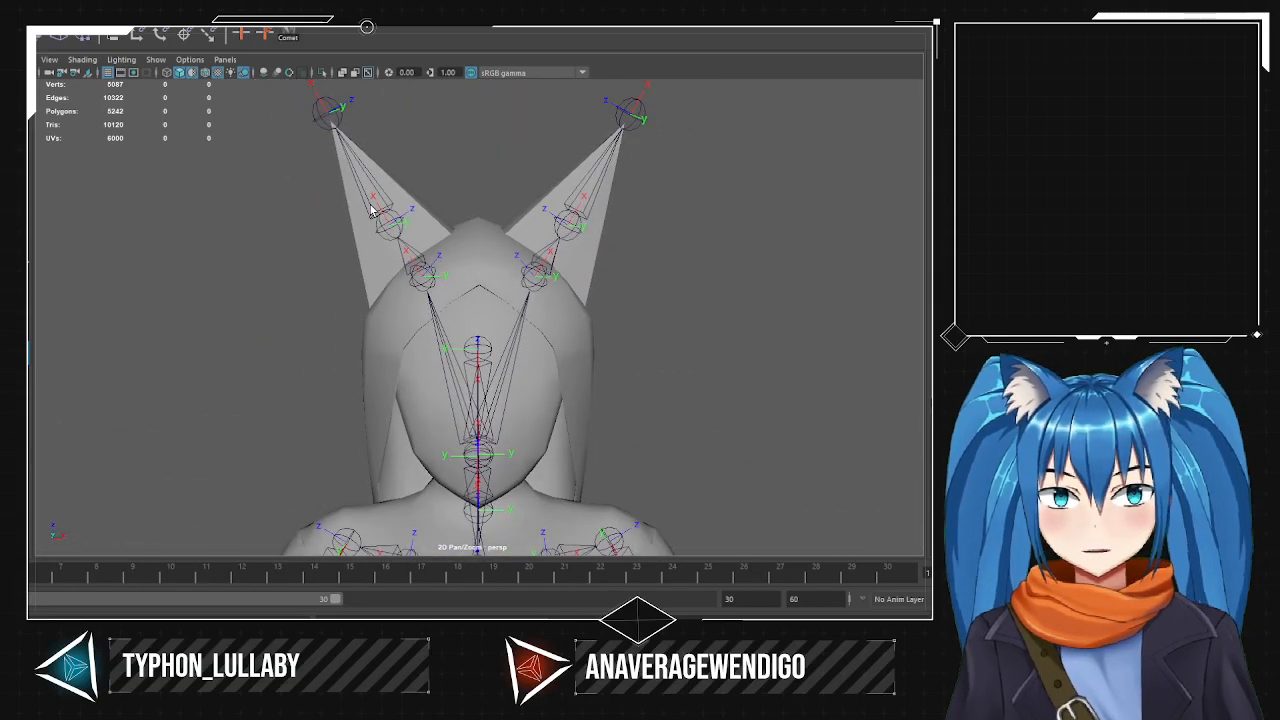
pyautogui.keyDown('alt'); pyautogui.moveTo(370, 210); pyautogui.dragTo(435, 308); pyautogui.keyUp('alt')
pyautogui.click(414, 283)
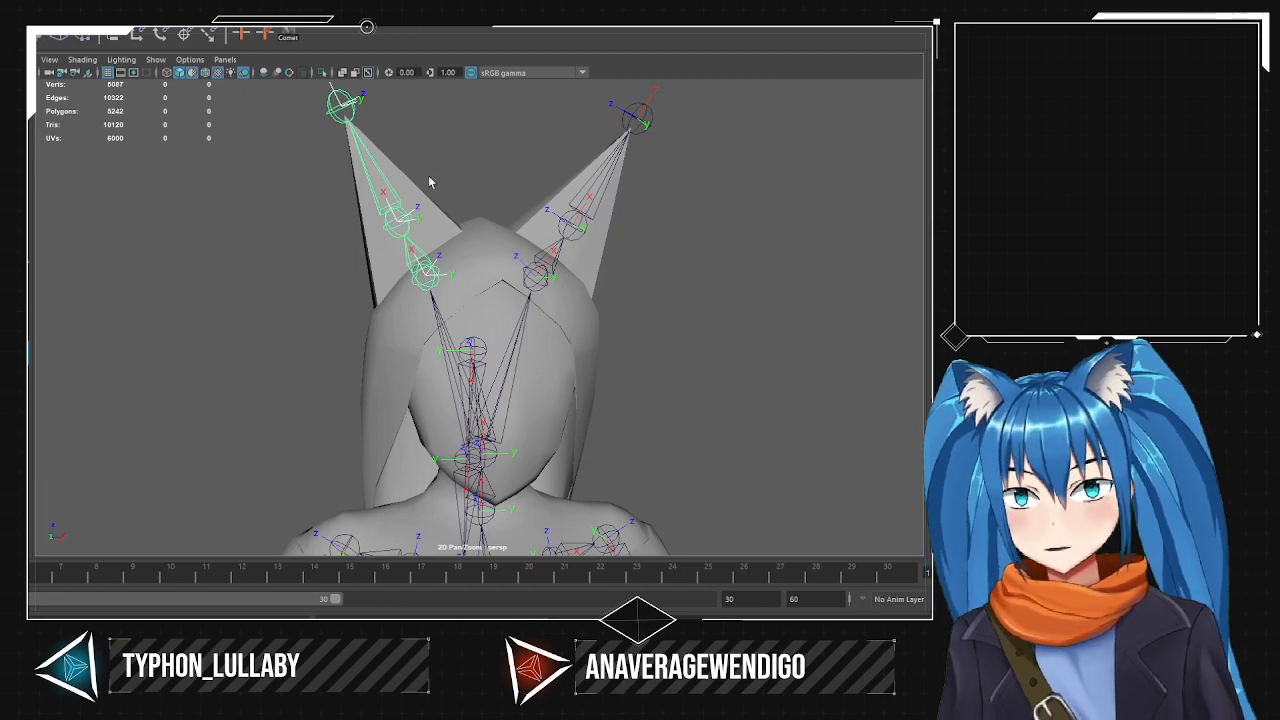
pyautogui.keyDown('alt'); pyautogui.moveTo(400, 235); pyautogui.dragTo(441, 320); pyautogui.keyUp('alt')
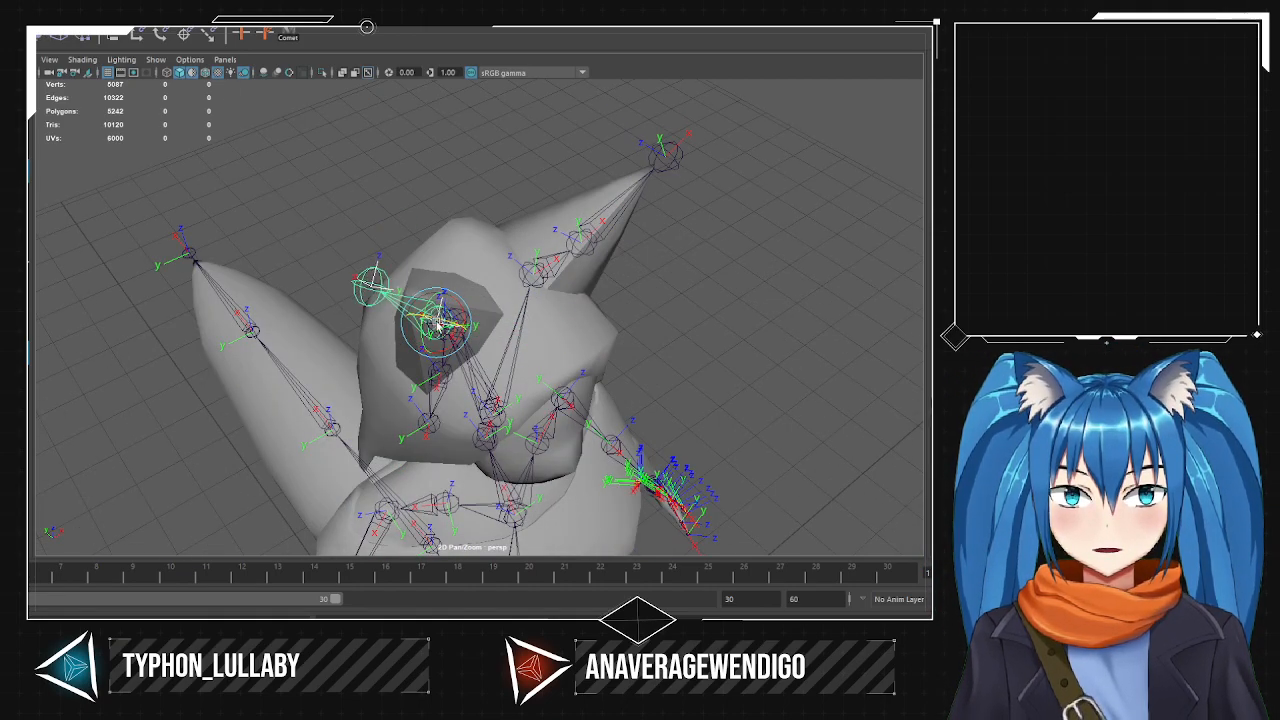
pyautogui.keyDown('alt'); pyautogui.moveTo(541, 328); pyautogui.dragTo(331, 306); pyautogui.keyUp('alt')
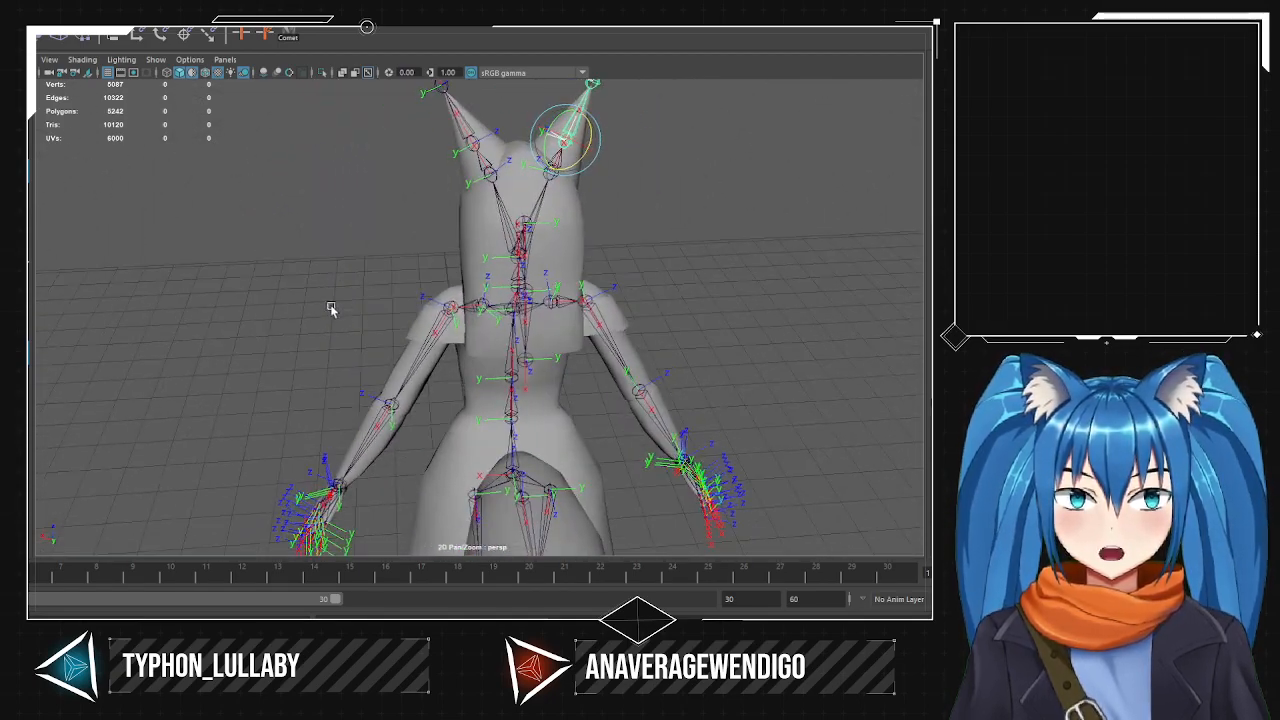
pyautogui.scroll(4, 483, 346)
pyautogui.keyDown('alt'); pyautogui.moveTo(422, 353); pyautogui.dragTo(548, 275); pyautogui.keyUp('alt')
pyautogui.scroll(-3, 525, 331)
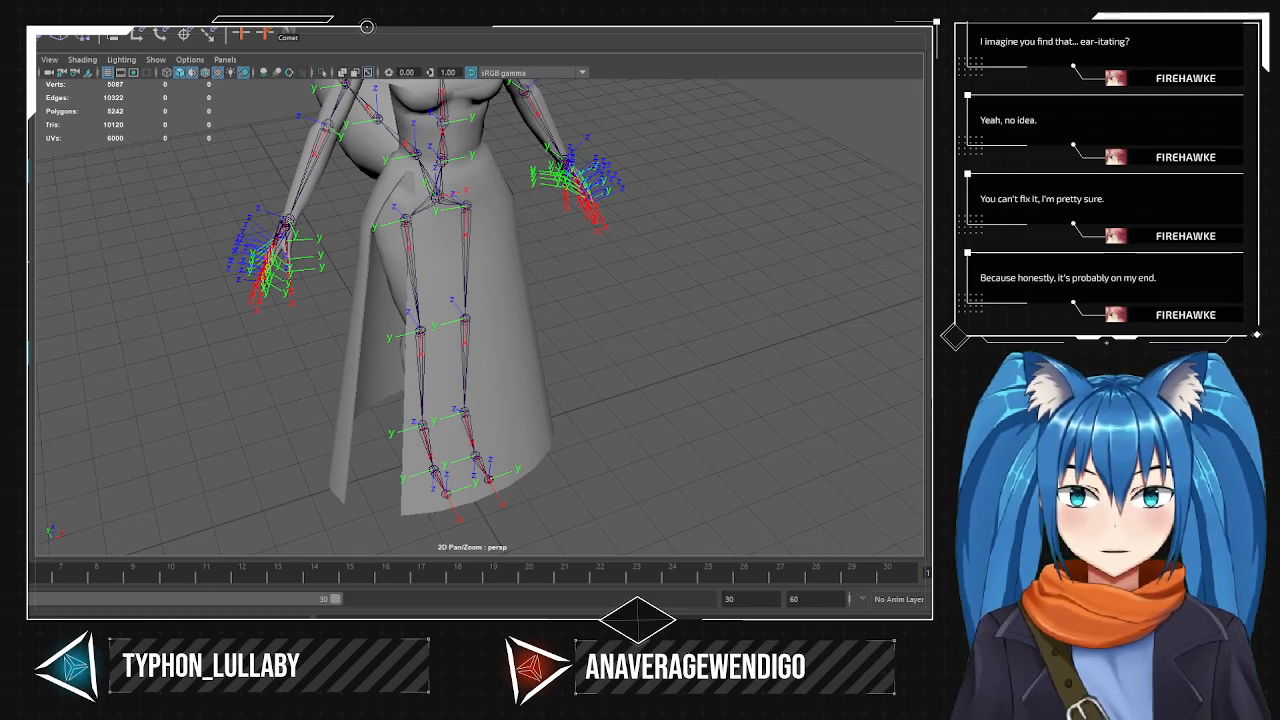
# - Examine the hip, leg and tail joints against the skirt from the front and side
pyautogui.keyDown('alt'); pyautogui.moveTo(708, 262); pyautogui.dragTo(666, 214); pyautogui.keyUp('alt')
pyautogui.keyDown('alt'); pyautogui.moveTo(666, 214); pyautogui.dragTo(695, 320, button='middle'); pyautogui.keyUp('alt')
pyautogui.keyDown('alt'); pyautogui.moveTo(530, 305); pyautogui.dragTo(629, 354); pyautogui.keyUp('alt')
pyautogui.scroll(3, 629, 354)
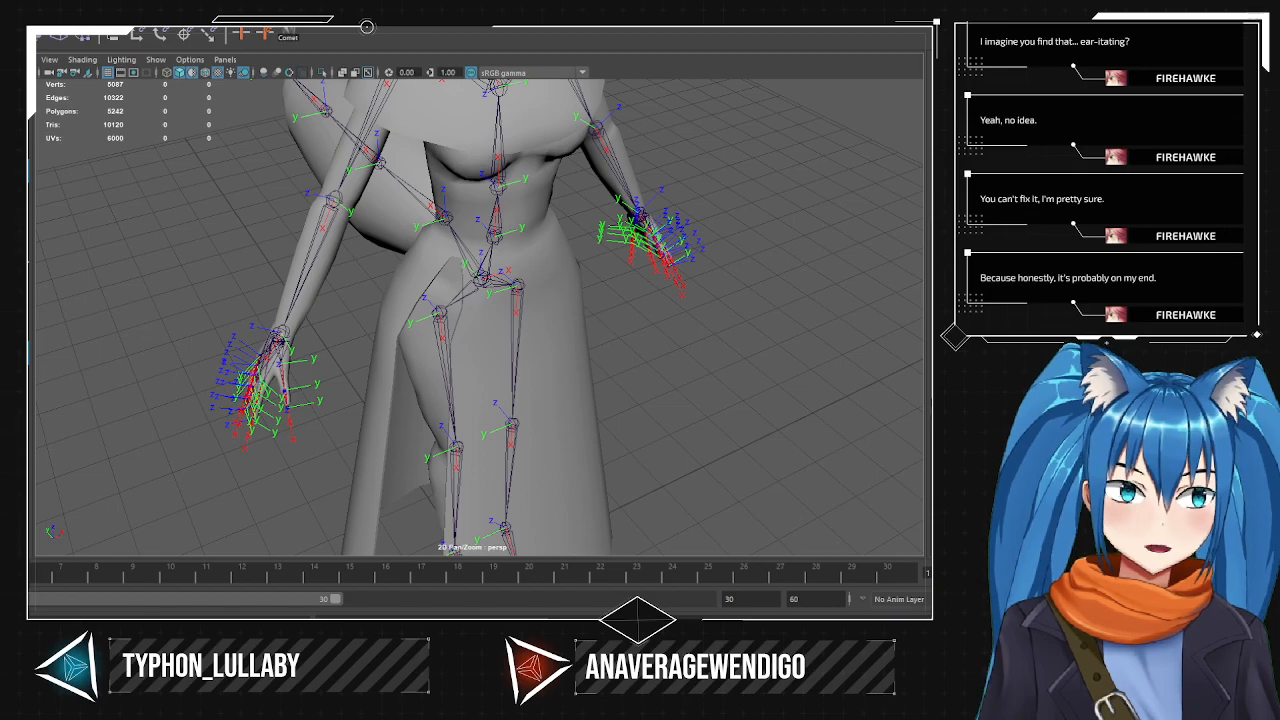
pyautogui.scroll(3, 480, 317)
pyautogui.keyDown('alt'); pyautogui.moveTo(660, 331); pyautogui.dragTo(489, 331); pyautogui.keyUp('alt')
pyautogui.keyDown('alt'); pyautogui.moveTo(323, 232); pyautogui.dragTo(245, 231); pyautogui.keyUp('alt')
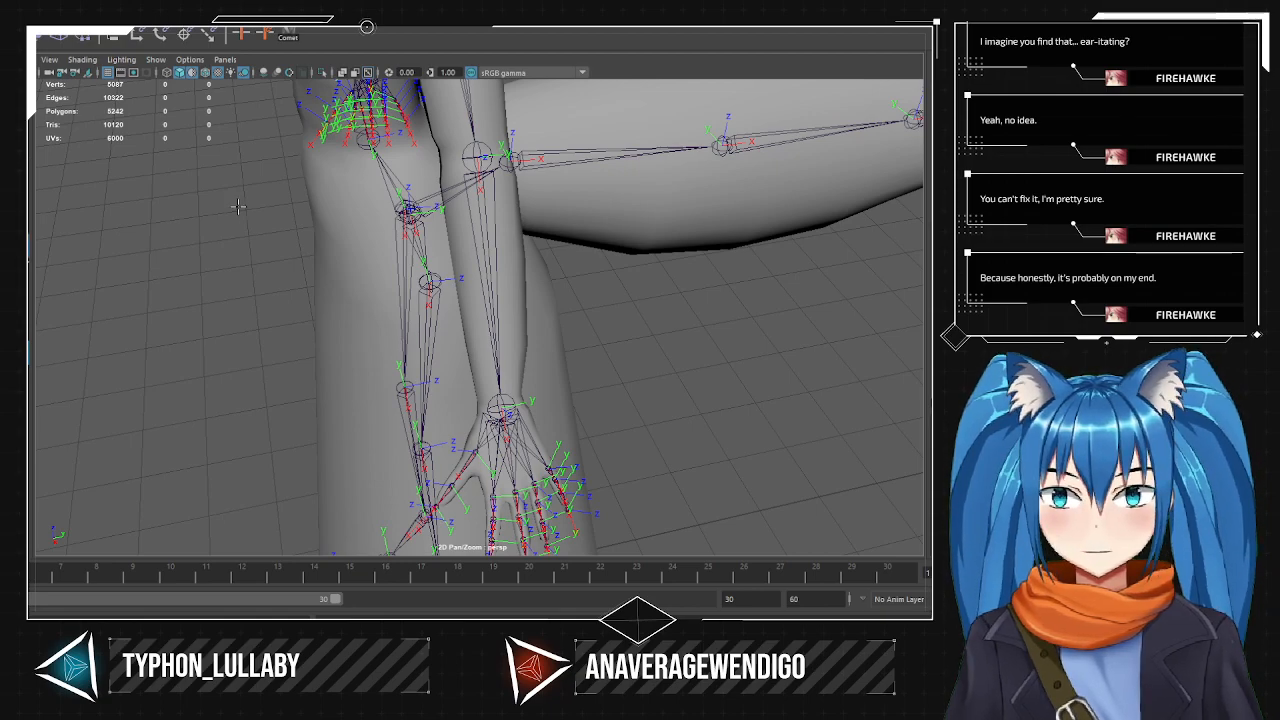
# - Compare the hips, hands and skirt between the shaded perspective view and the wireframe side view
pyautogui.press('space')
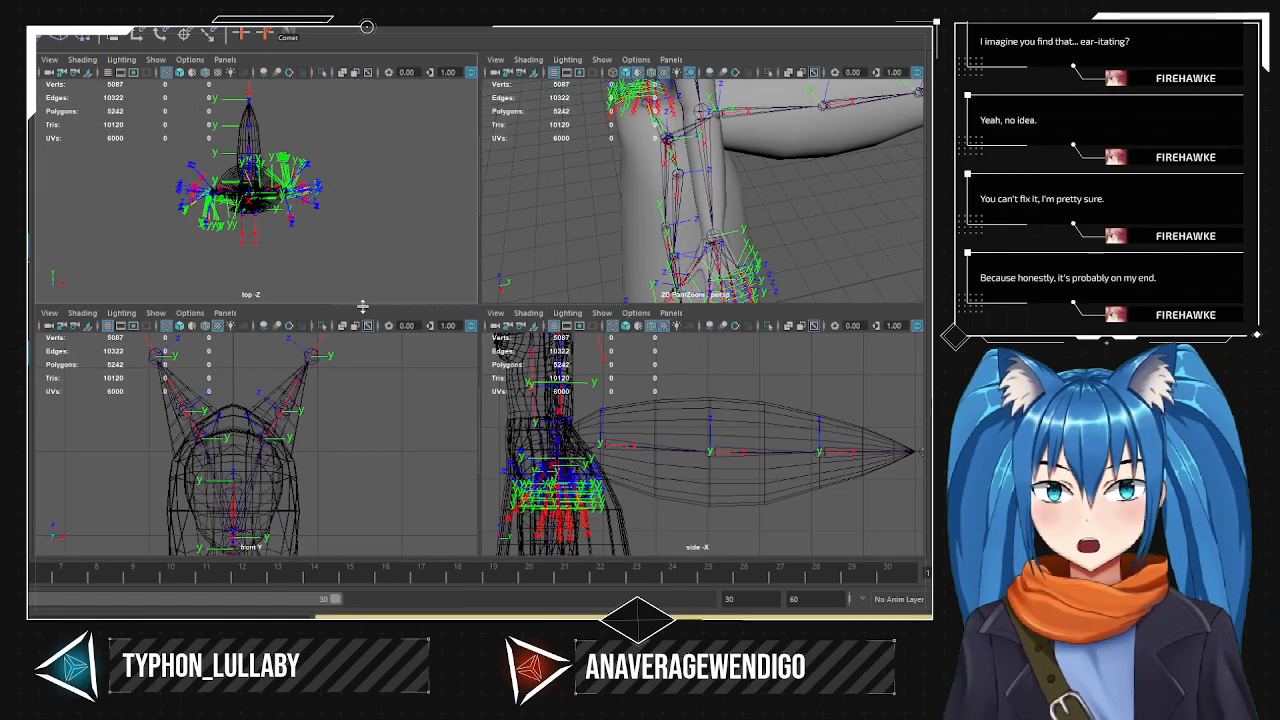
pyautogui.press('f')
pyautogui.scroll(-3, 614, 437)
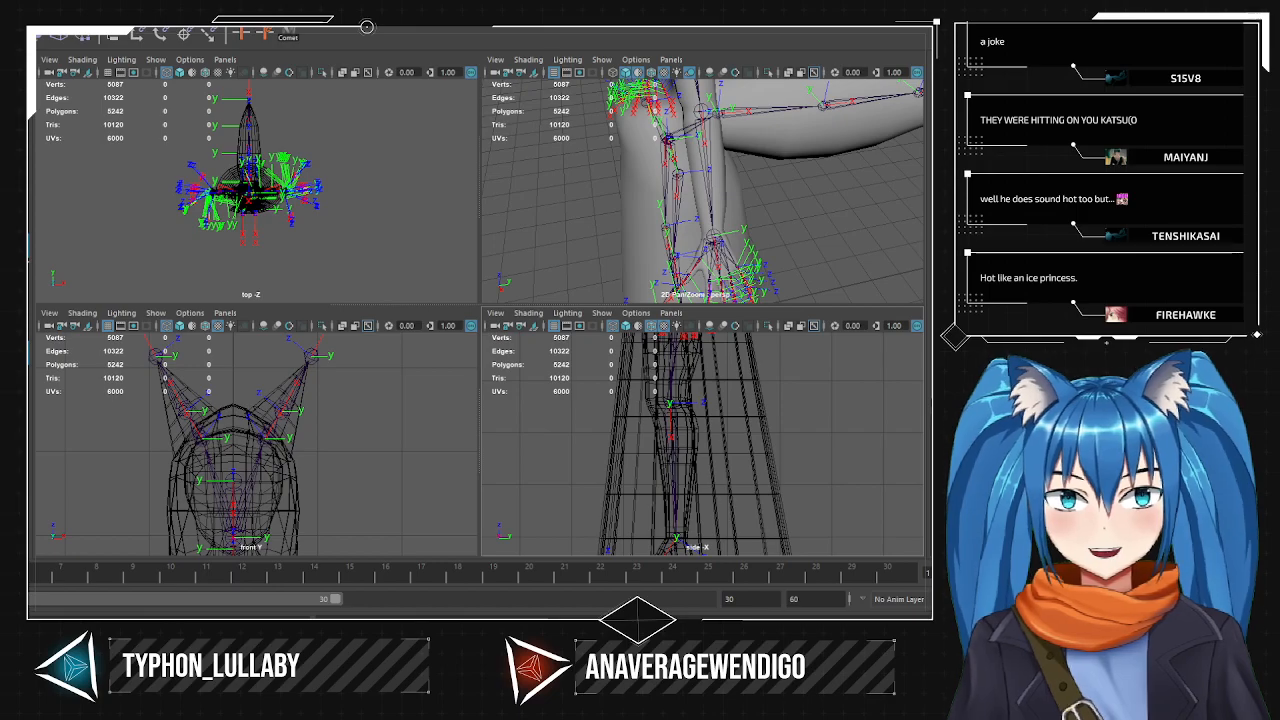
pyautogui.press('space')
pyautogui.keyDown('alt'); pyautogui.moveTo(600, 230); pyautogui.dragTo(760, 243); pyautogui.keyUp('alt')
pyautogui.press('space')
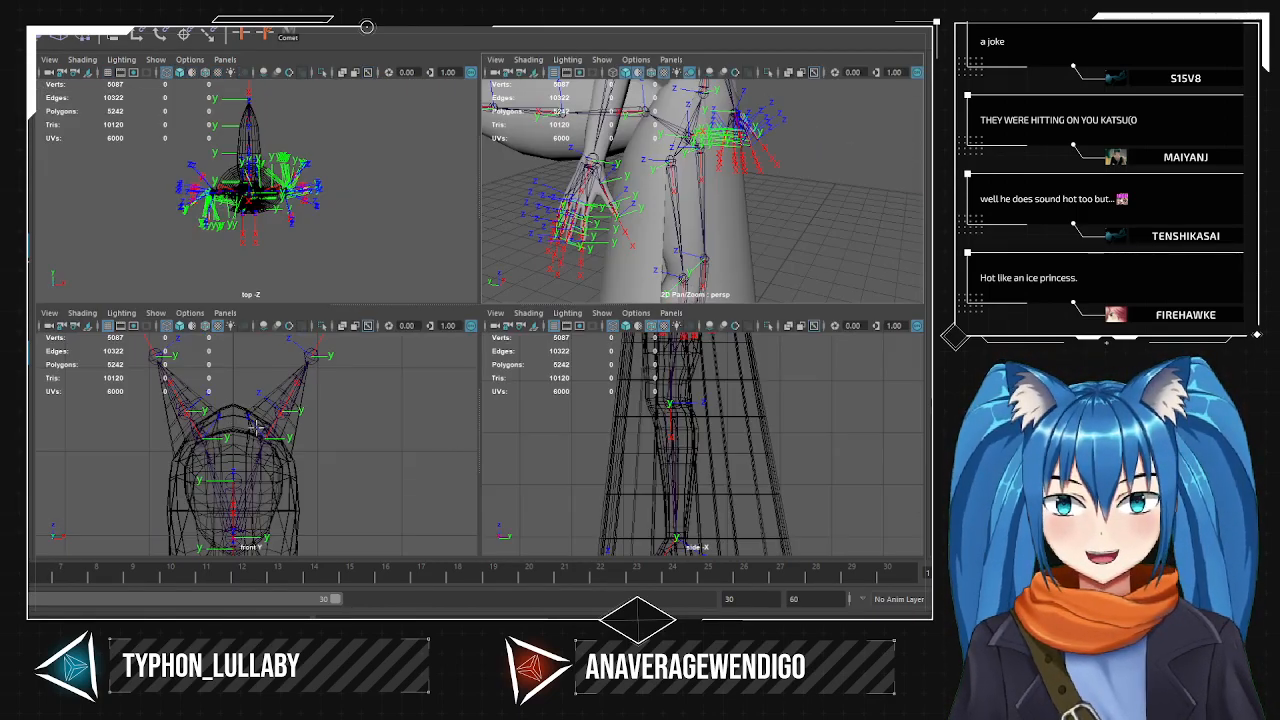
pyautogui.press('space')
pyautogui.keyDown('alt'); pyautogui.moveTo(487, 324); pyautogui.dragTo(540, 474, button='middle'); pyautogui.keyUp('alt')
pyautogui.keyDown('alt'); pyautogui.moveTo(408, 301); pyautogui.dragTo(416, 468, button='middle'); pyautogui.keyUp('alt')
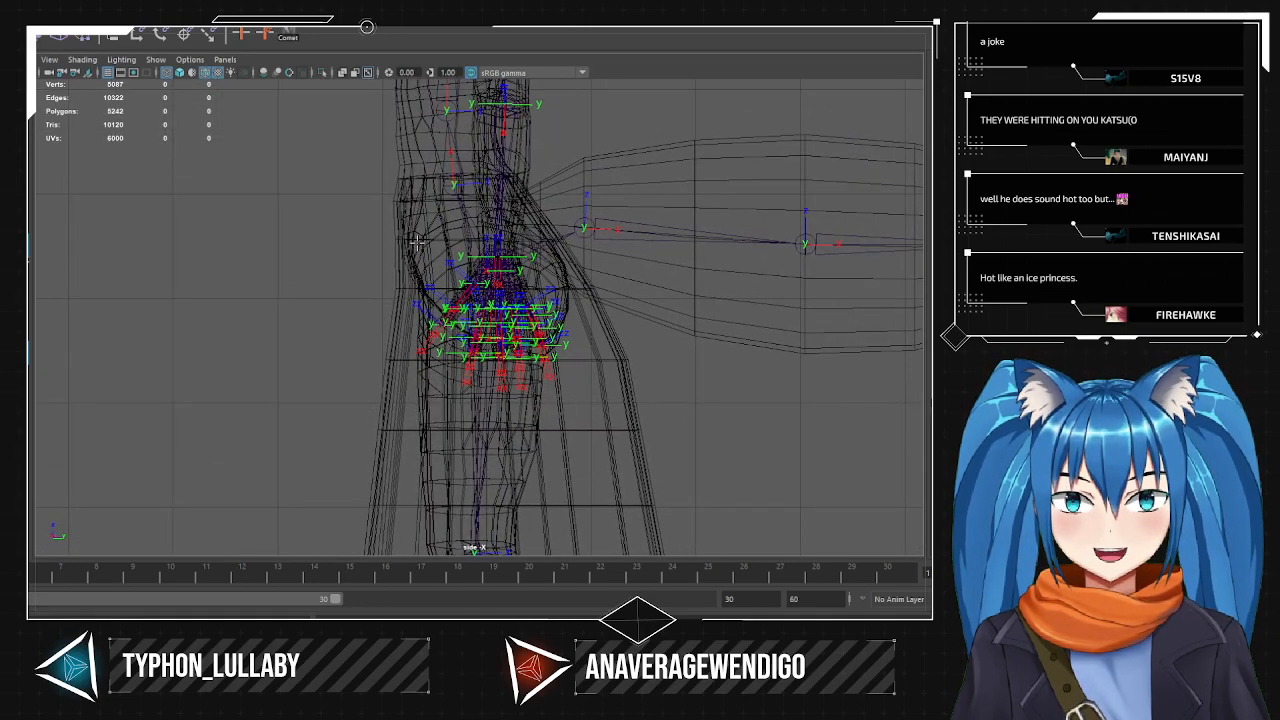
pyautogui.press('space')
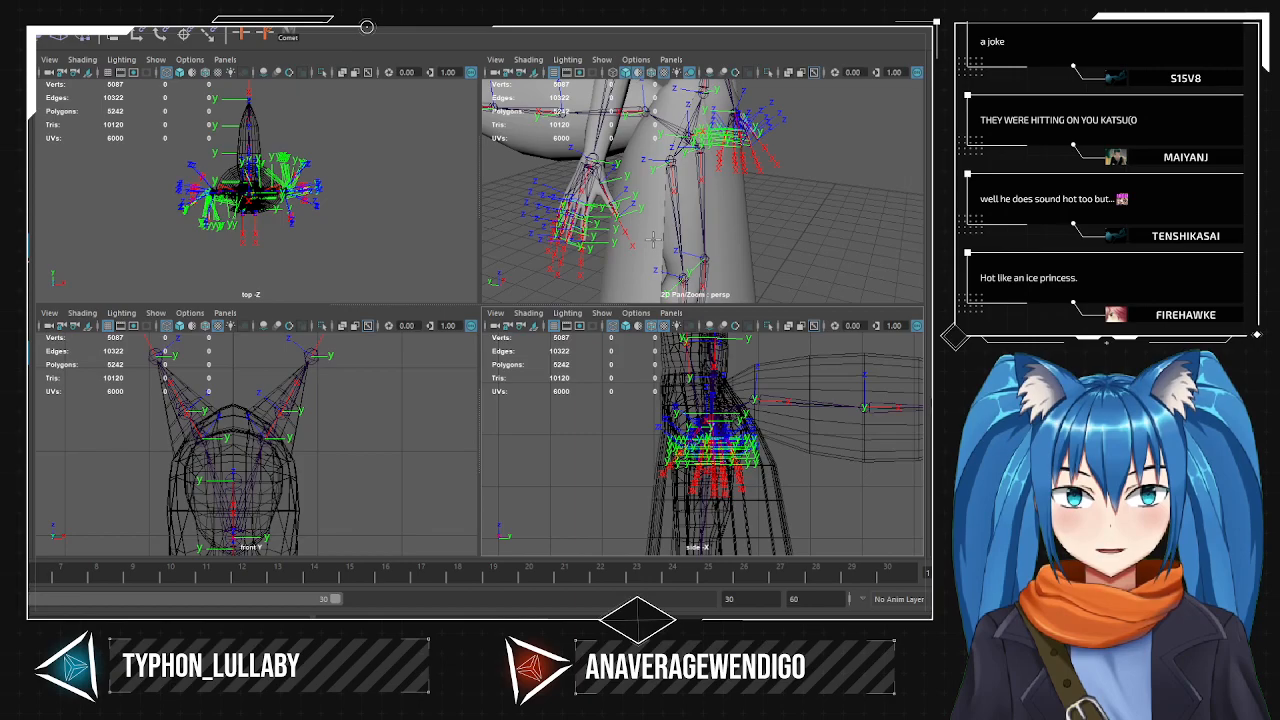
pyautogui.press('space')
pyautogui.keyDown('alt'); pyautogui.moveTo(643, 214); pyautogui.dragTo(442, 292); pyautogui.keyUp('alt')
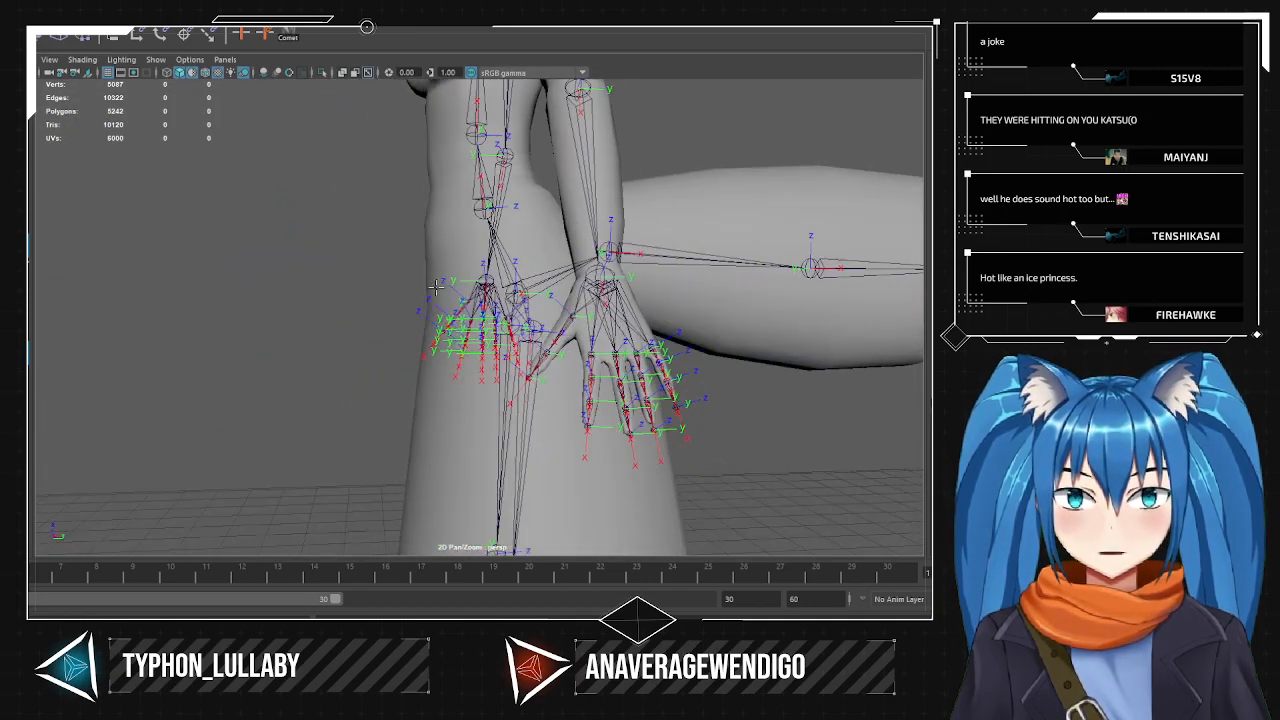
pyautogui.press('space')
pyautogui.press('space')
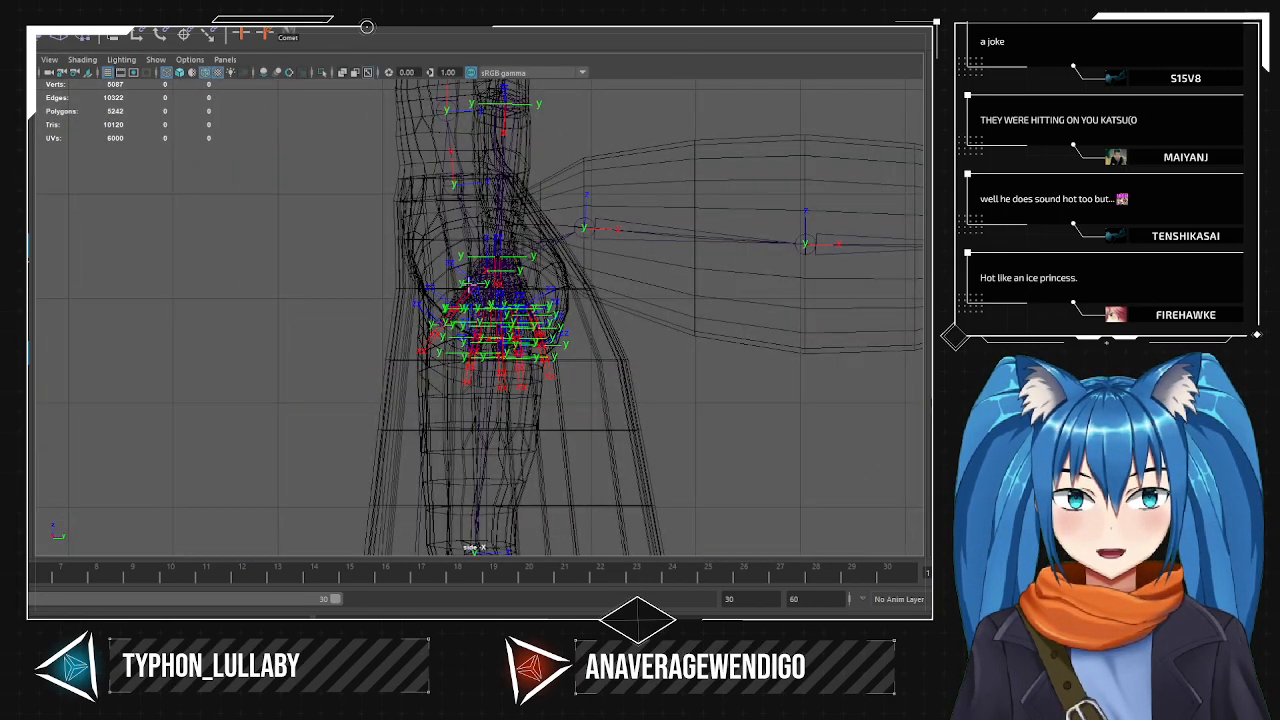
# - Draw a chain of four joints in the side view along the skirt's front, from hip height down to the hem
pyautogui.keyDown('alt'); pyautogui.moveTo(407, 259); pyautogui.dragTo(453, 293, button='middle'); pyautogui.keyUp('alt')
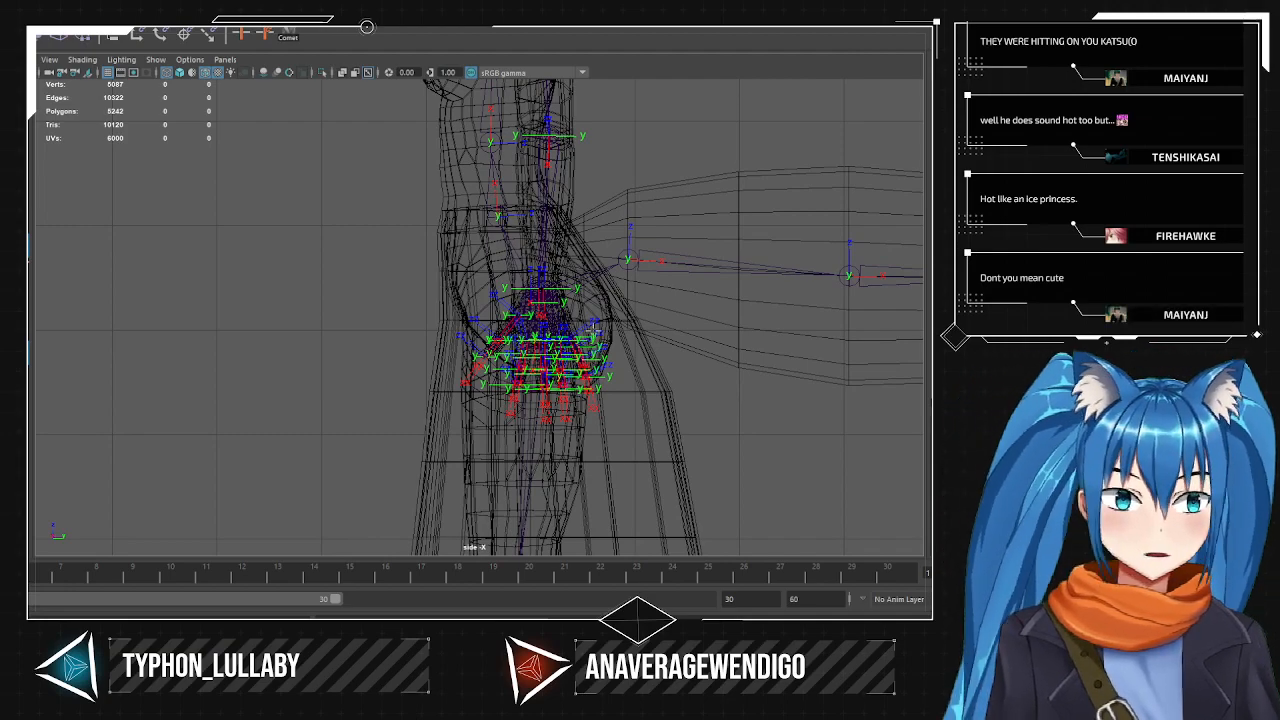
pyautogui.keyDown('alt'); pyautogui.moveTo(436, 420); pyautogui.dragTo(460, 241, button='middle'); pyautogui.keyUp('alt')
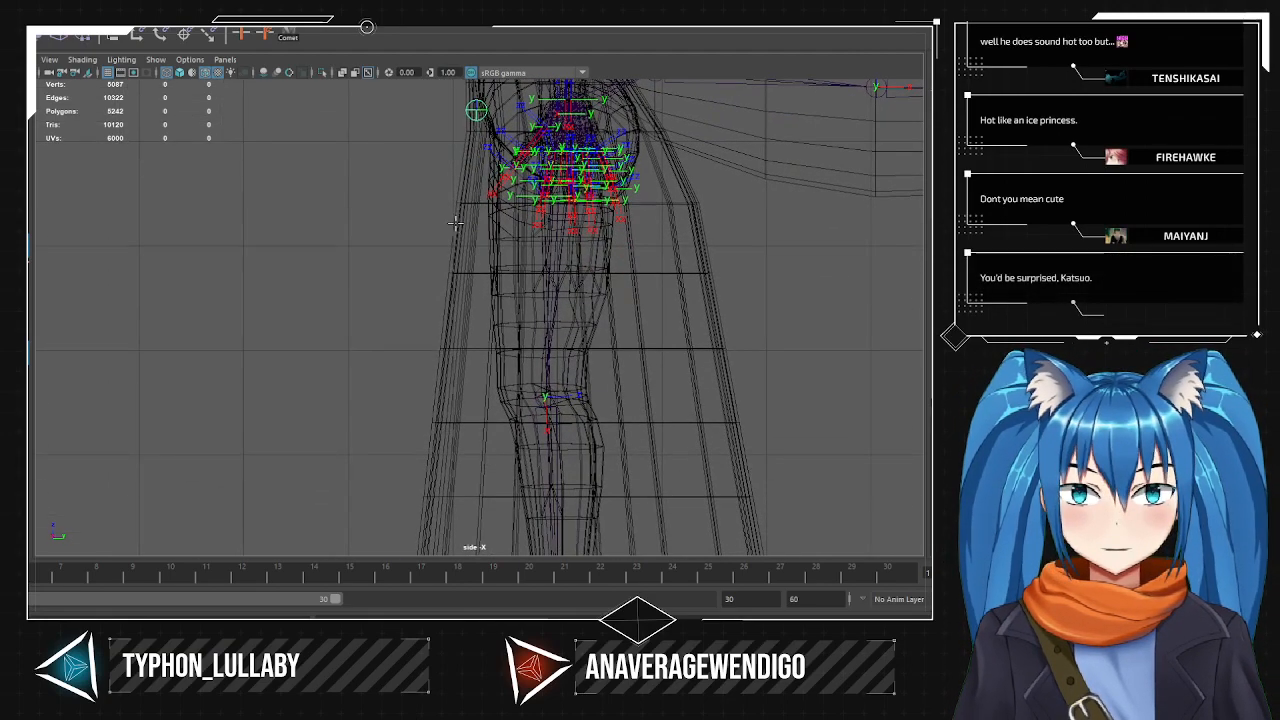
pyautogui.keyDown('alt'); pyautogui.moveTo(466, 353); pyautogui.dragTo(457, 425, button='middle'); pyautogui.keyUp('alt')
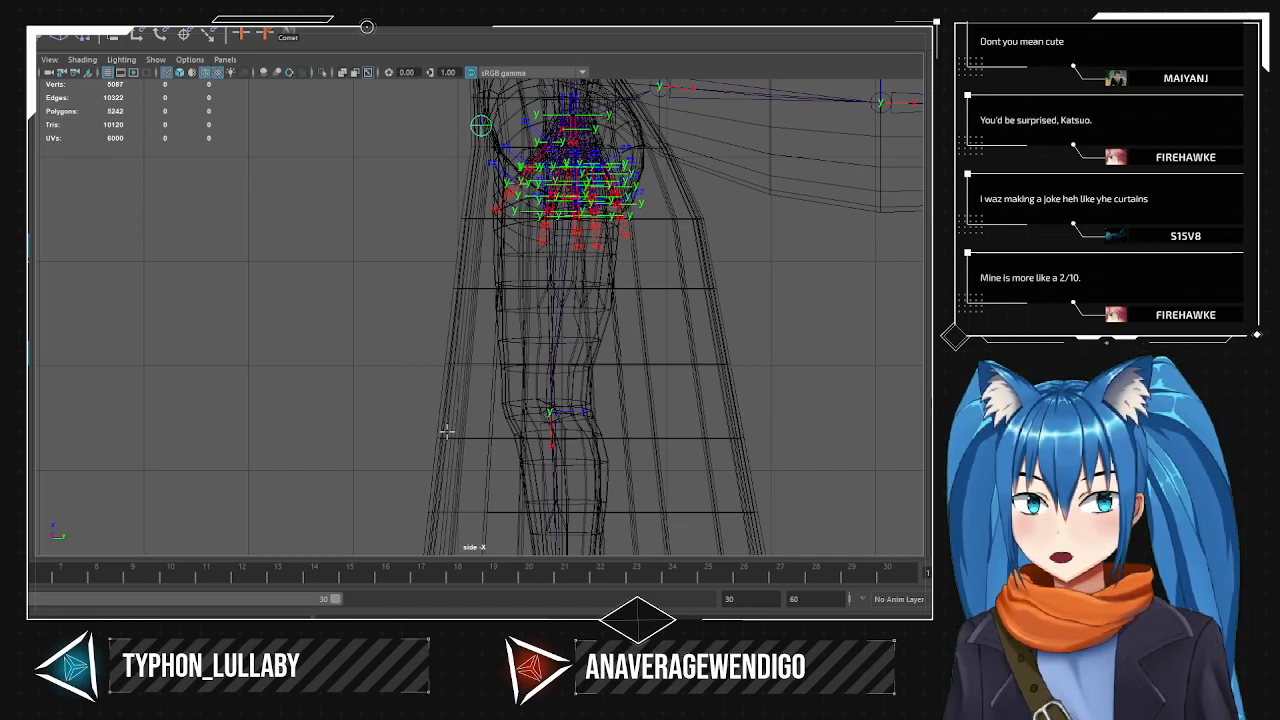
pyautogui.keyDown('alt'); pyautogui.moveTo(452, 362); pyautogui.dragTo(559, 23, button='middle'); pyautogui.keyUp('alt')
pyautogui.click(460, 217)
pyautogui.click(435, 442)
pyautogui.click(476, 414)
pyautogui.keyDown('alt'); pyautogui.moveTo(541, 257); pyautogui.dragTo(519, 383, button='middle'); pyautogui.keyUp('alt')
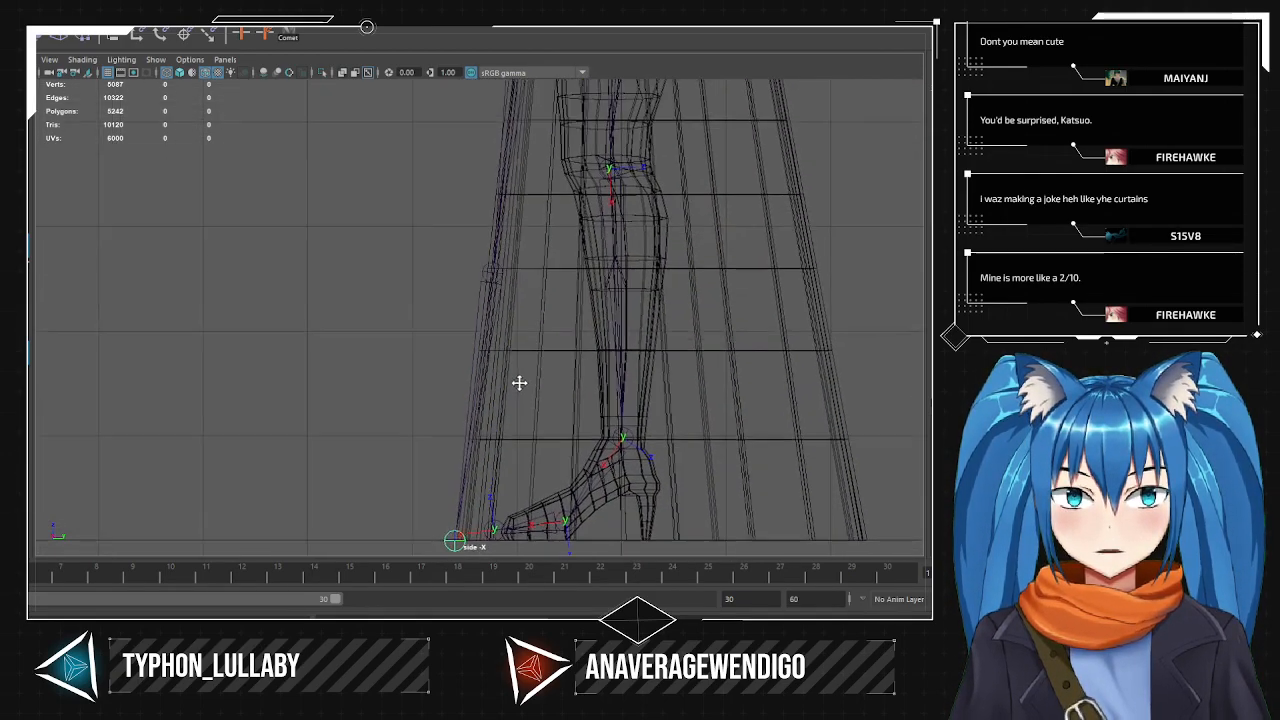
pyautogui.keyDown('alt'); pyautogui.moveTo(573, 190); pyautogui.dragTo(538, 440, button='middle'); pyautogui.keyUp('alt')
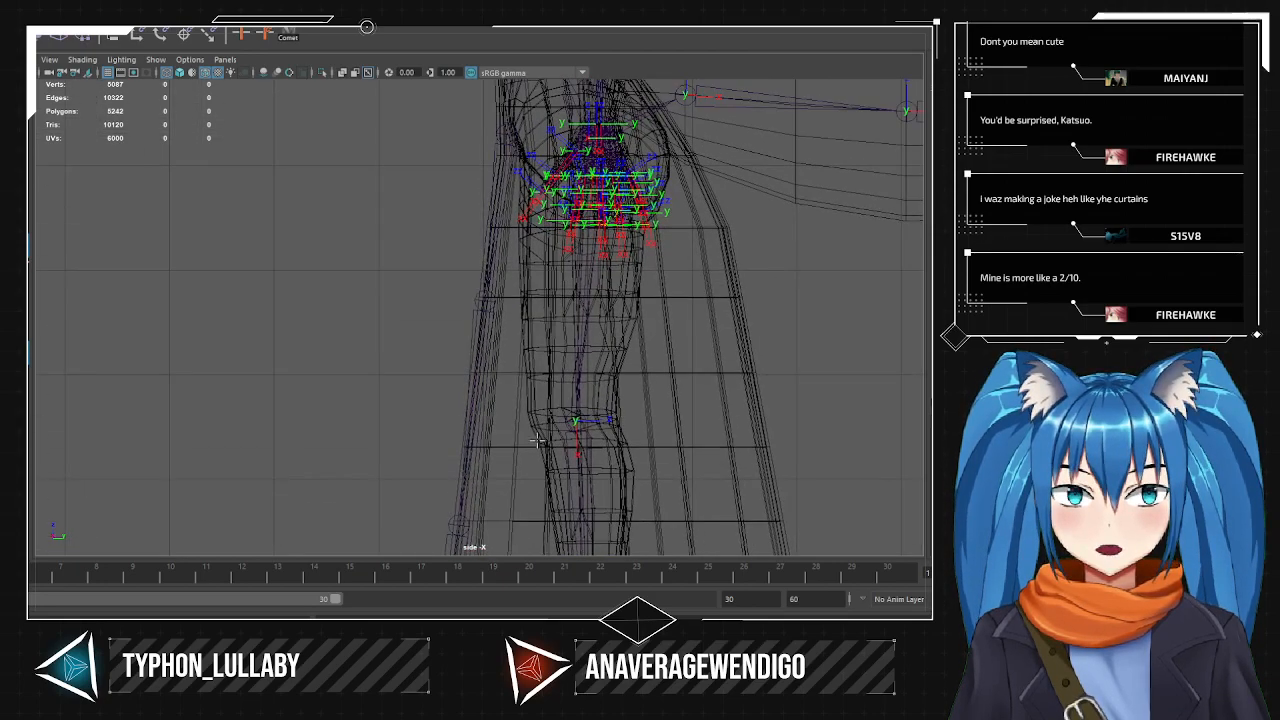
pyautogui.scroll(-2, 540, 432)
pyautogui.keyDown('alt'); pyautogui.moveTo(502, 214); pyautogui.dragTo(492, 145, button='middle'); pyautogui.keyUp('alt')
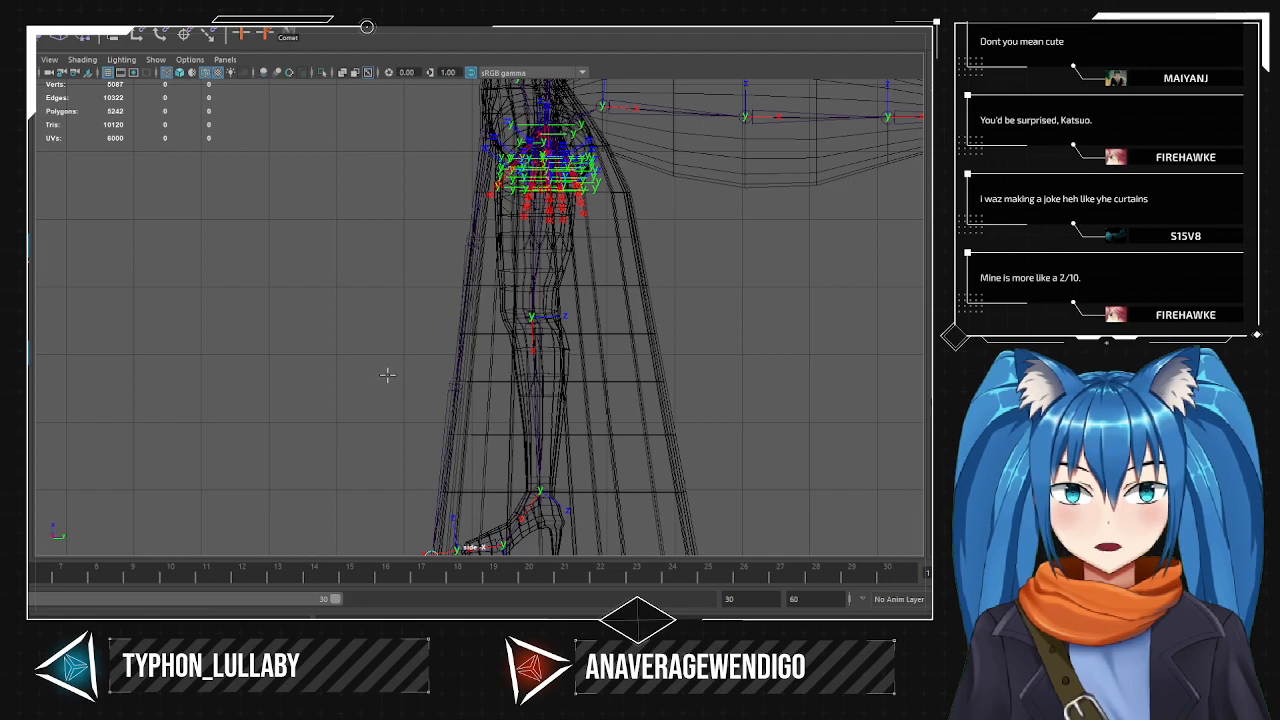
pyautogui.keyDown('alt'); pyautogui.moveTo(480, 455); pyautogui.dragTo(474, 350, button='middle'); pyautogui.keyUp('alt')
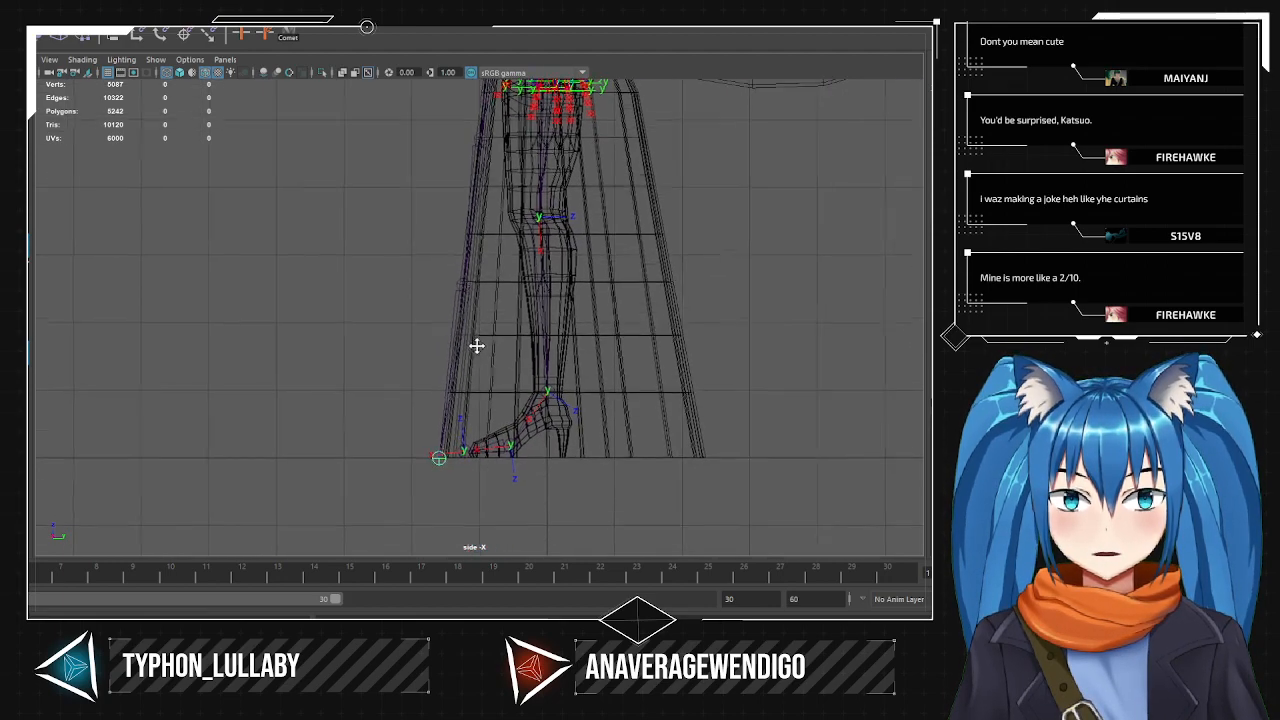
pyautogui.click(445, 451)
# - Move the whole skirt joint chain sideways from the body's centre line toward the front panel's slit edge
pyautogui.press('space')
pyautogui.press('space')
pyautogui.keyDown('alt'); pyautogui.moveTo(647, 255); pyautogui.dragTo(614, 372); pyautogui.keyUp('alt')
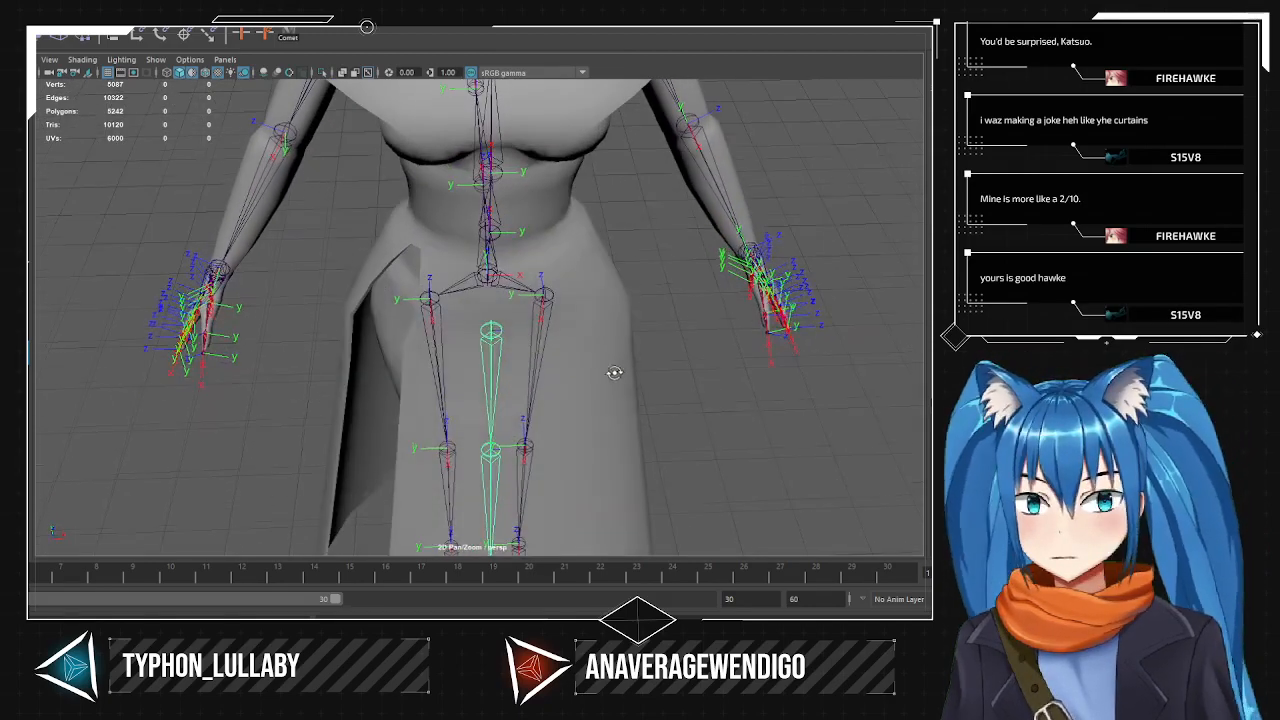
pyautogui.scroll(-3, 580, 373)
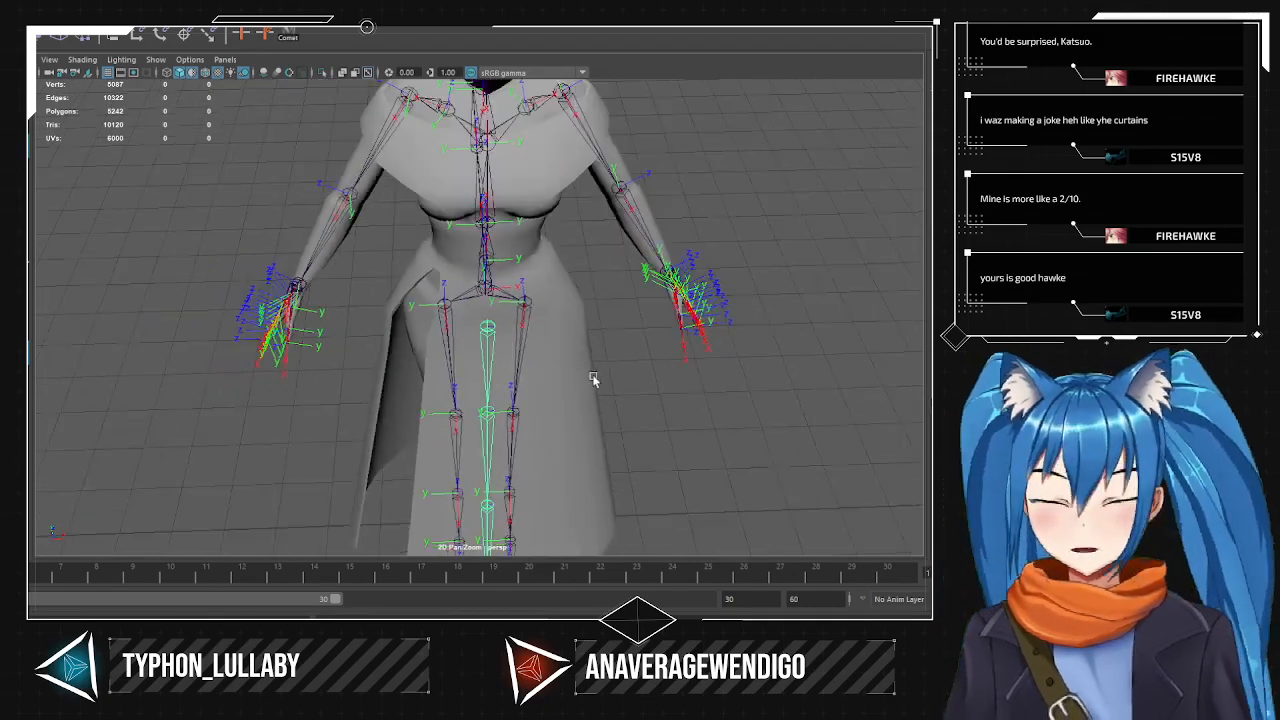
pyautogui.press('w')
pyautogui.moveTo(522, 326); pyautogui.dragTo(530, 371)
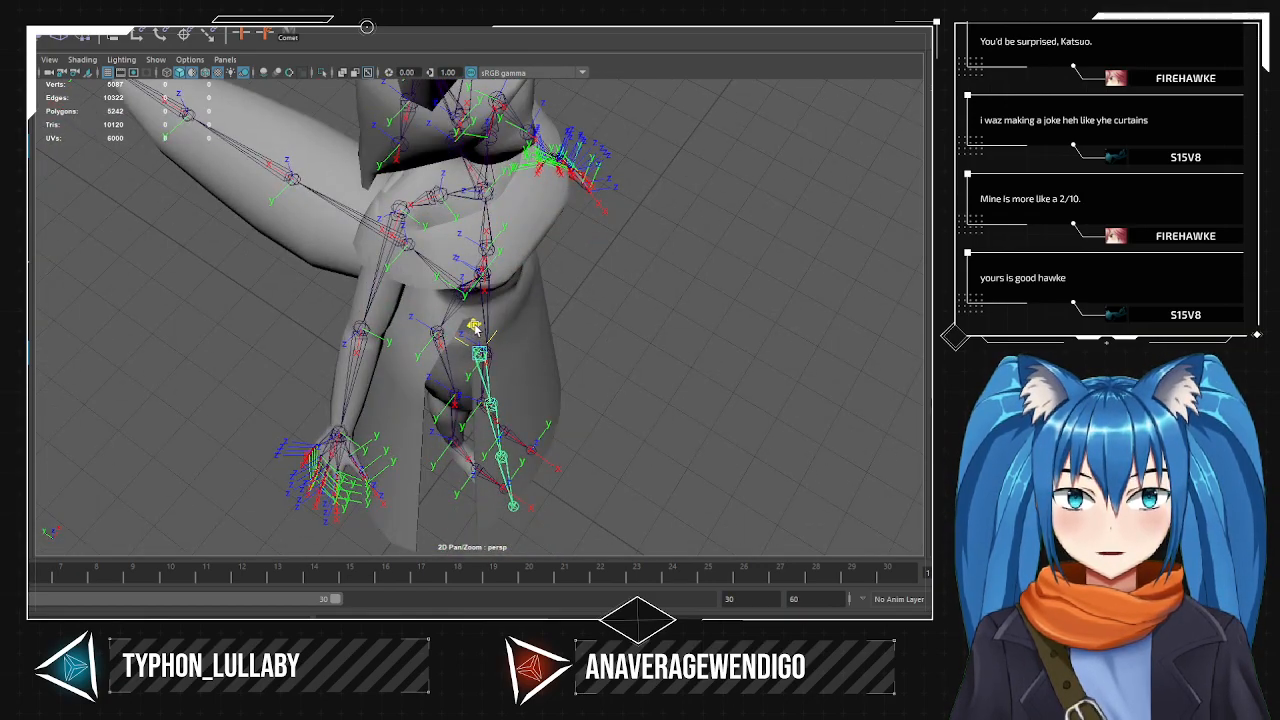
pyautogui.keyDown('alt'); pyautogui.moveTo(487, 336); pyautogui.dragTo(469, 459); pyautogui.keyUp('alt')
pyautogui.keyDown('alt'); pyautogui.moveTo(469, 459); pyautogui.dragTo(512, 354, button='middle'); pyautogui.keyUp('alt')
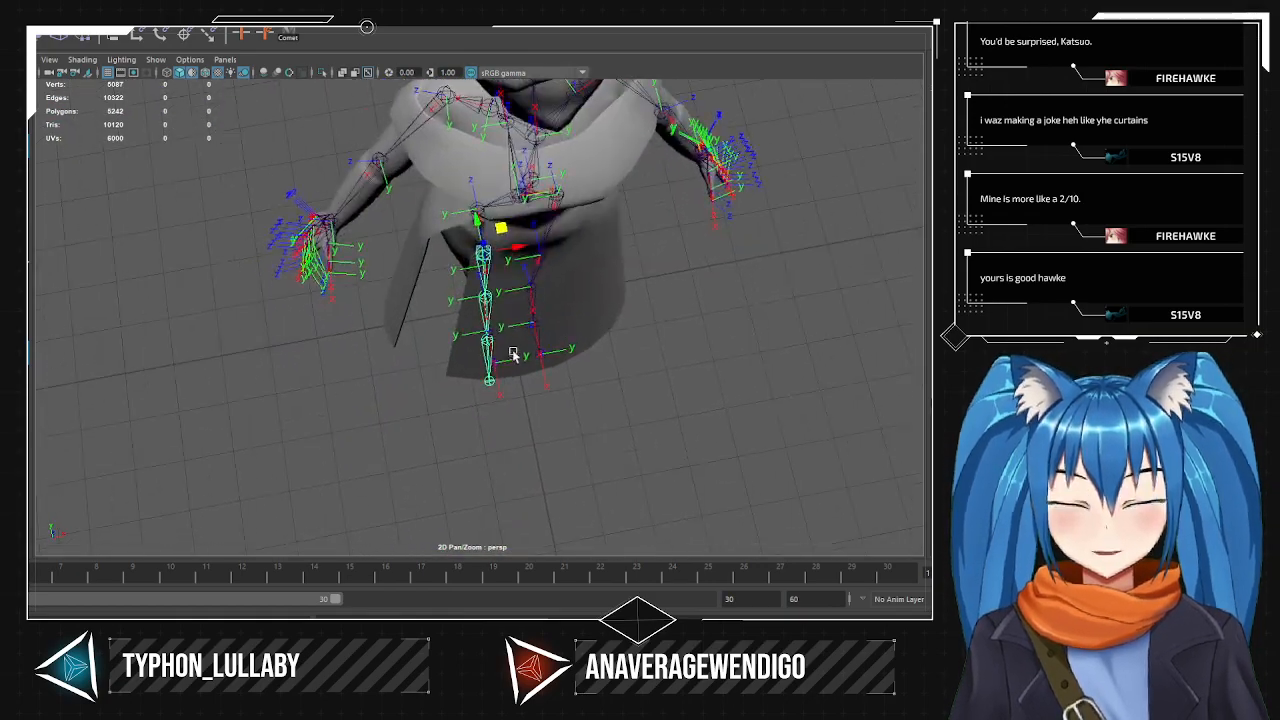
# - Reposition the two lowest joints of the skirt chain to follow the front panel's slit edge down to the hem
pyautogui.scroll(5, 500, 390)
pyautogui.click(491, 425)
pyautogui.keyDown('alt'); pyautogui.moveTo(491, 425); pyautogui.dragTo(493, 455); pyautogui.keyUp('alt')
pyautogui.keyDown('alt'); pyautogui.moveTo(512, 194); pyautogui.dragTo(546, 160); pyautogui.keyUp('alt')
pyautogui.keyDown('alt'); pyautogui.moveTo(536, 296); pyautogui.dragTo(569, 316); pyautogui.keyUp('alt')
pyautogui.keyDown('alt'); pyautogui.moveTo(490, 252); pyautogui.dragTo(506, 366); pyautogui.keyUp('alt')
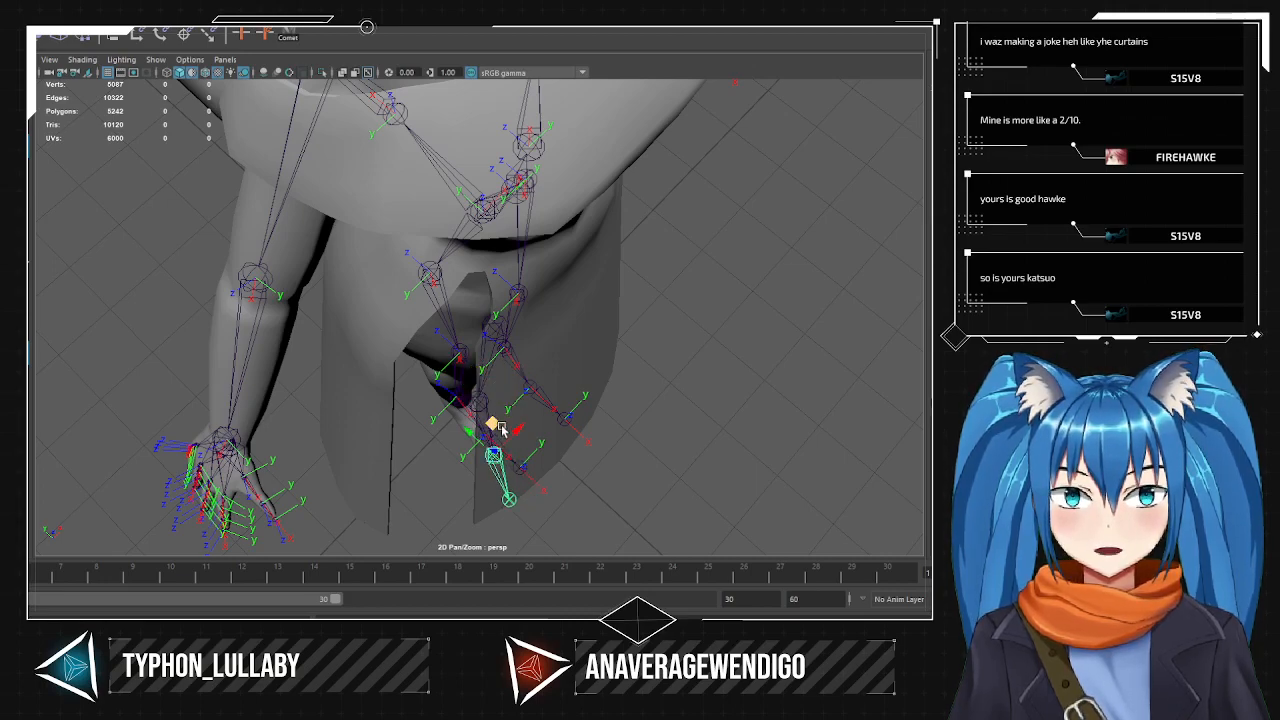
pyautogui.keyDown('alt'); pyautogui.moveTo(499, 472); pyautogui.dragTo(518, 449); pyautogui.keyUp('alt')
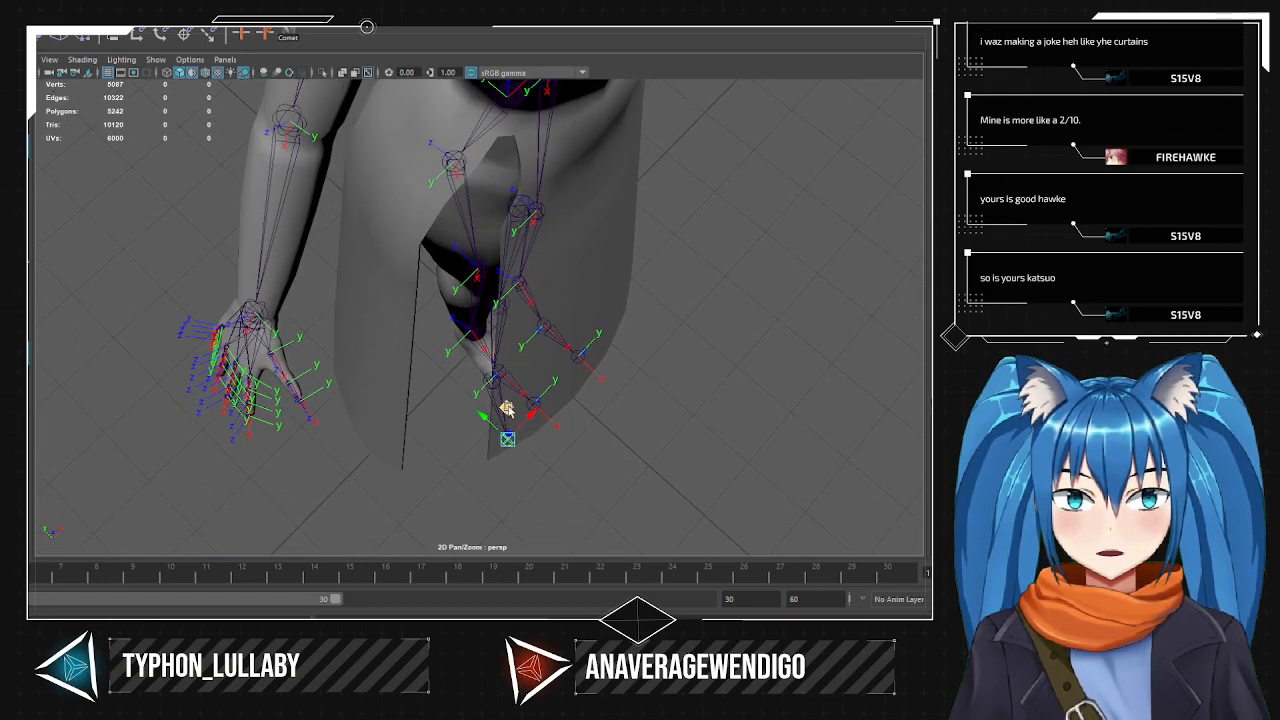
# - Move the two upper joints of the skirt chain to line up with the slit edge near the hip
pyautogui.keyDown('alt'); pyautogui.moveTo(485, 429); pyautogui.dragTo(570, 332); pyautogui.keyUp('alt')
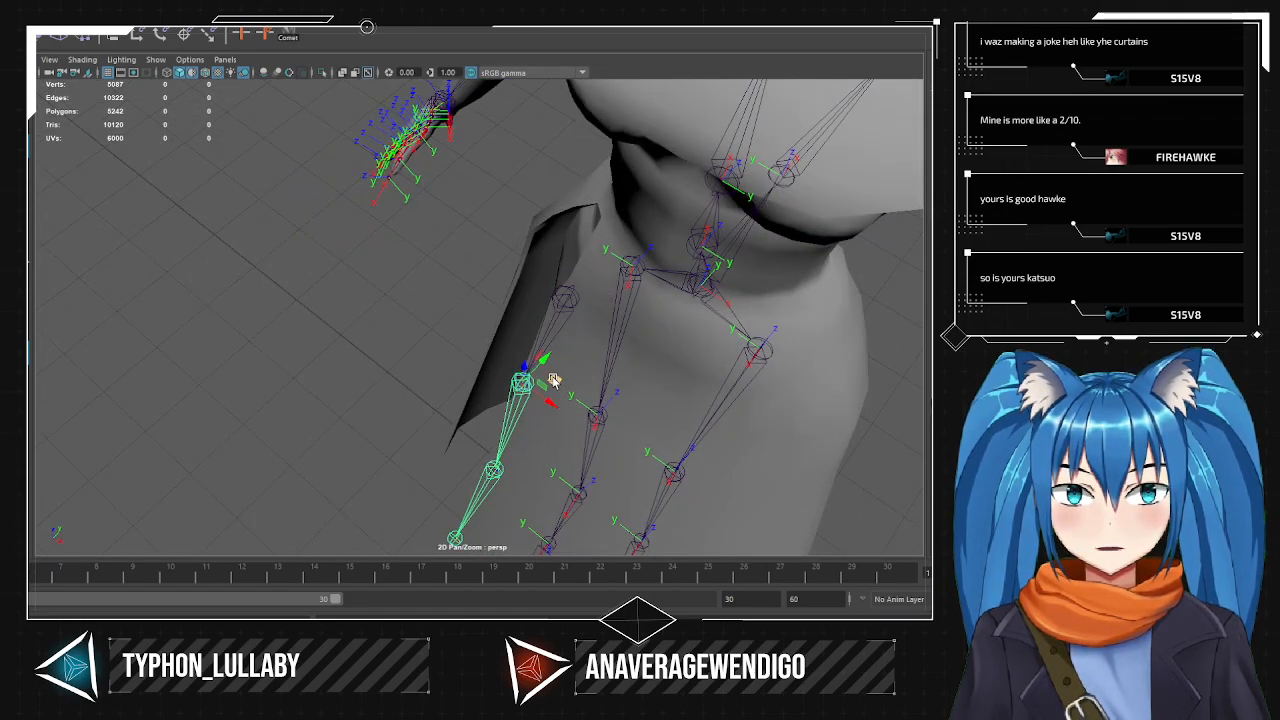
pyautogui.moveTo(553, 381); pyautogui.dragTo(330, 350)
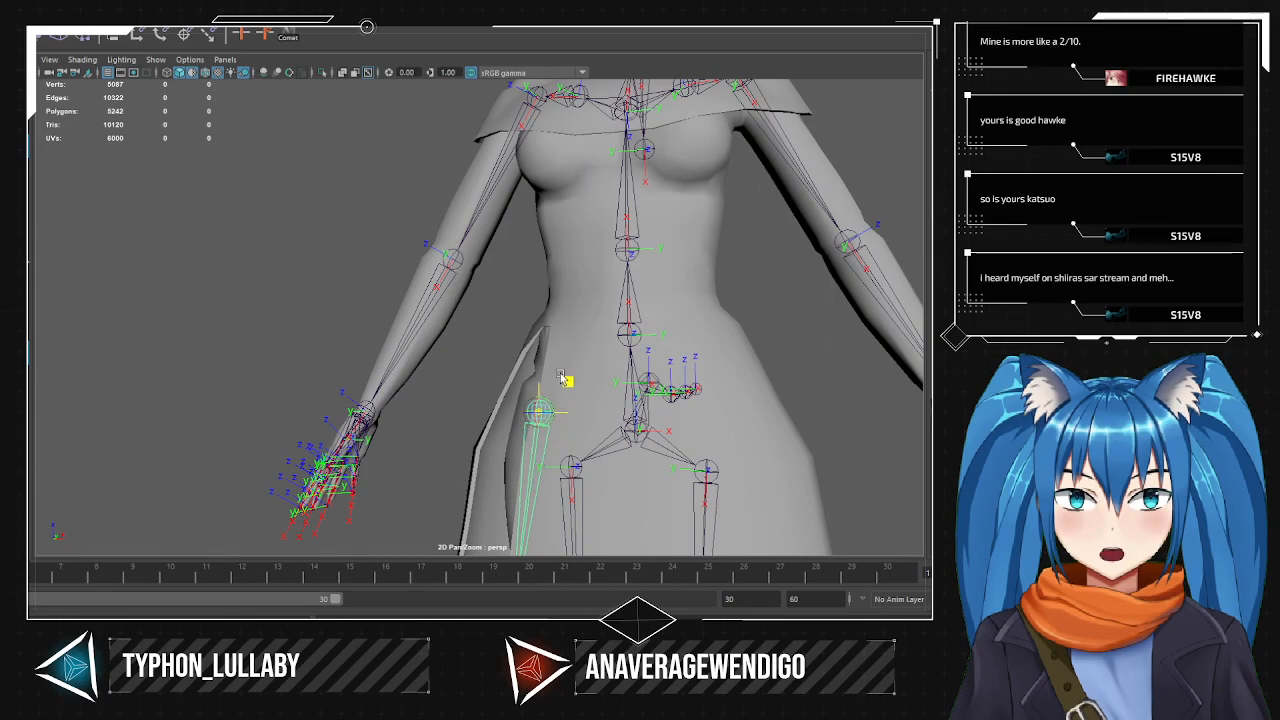
pyautogui.keyDown('alt'); pyautogui.moveTo(576, 317); pyautogui.dragTo(691, 275); pyautogui.keyUp('alt')
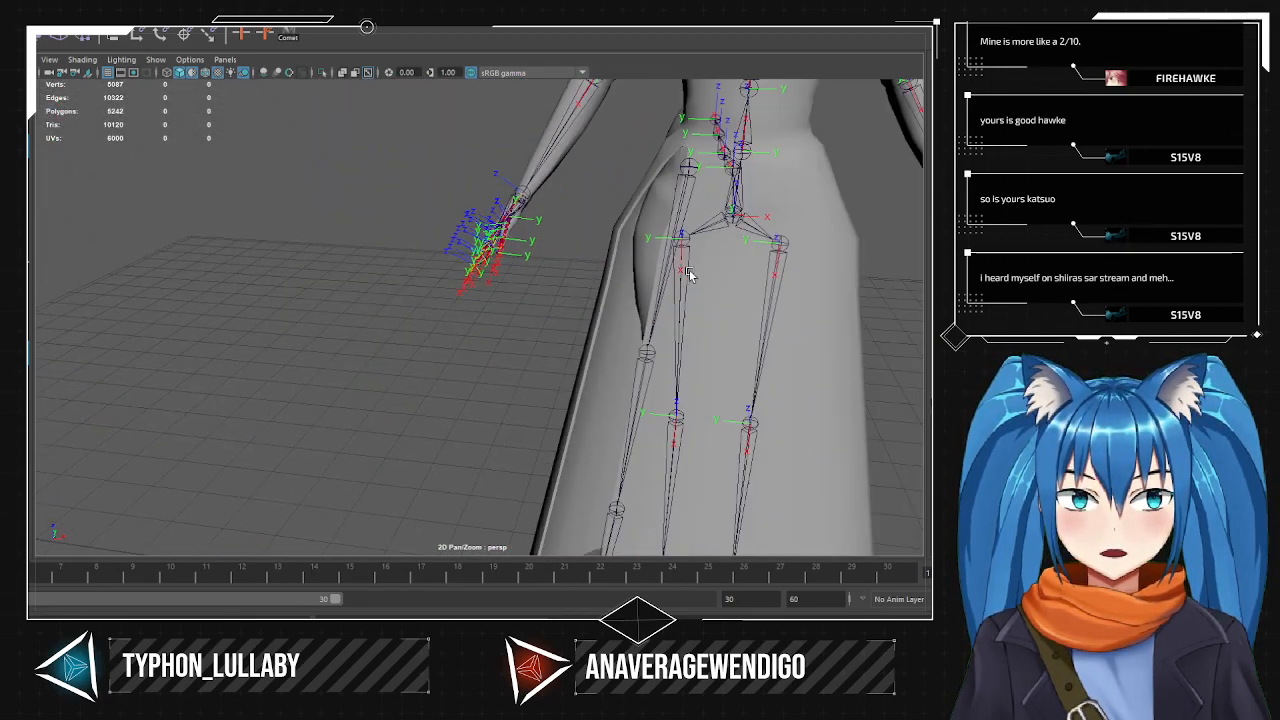
# - Show the wireframe over the shaded mesh and align the skirt chain's third joint with the front surface of the skirt
pyautogui.click(205, 74)
pyautogui.moveTo(597, 203)
pyautogui.keyDown('alt'); pyautogui.mouseDown()
pyautogui.moveTo(601, 229)
pyautogui.moveTo(558, 234)
pyautogui.mouseUp(); pyautogui.keyUp('alt')
pyautogui.click(564, 374)
pyautogui.moveTo(576, 347); pyautogui.dragTo(476, 297)
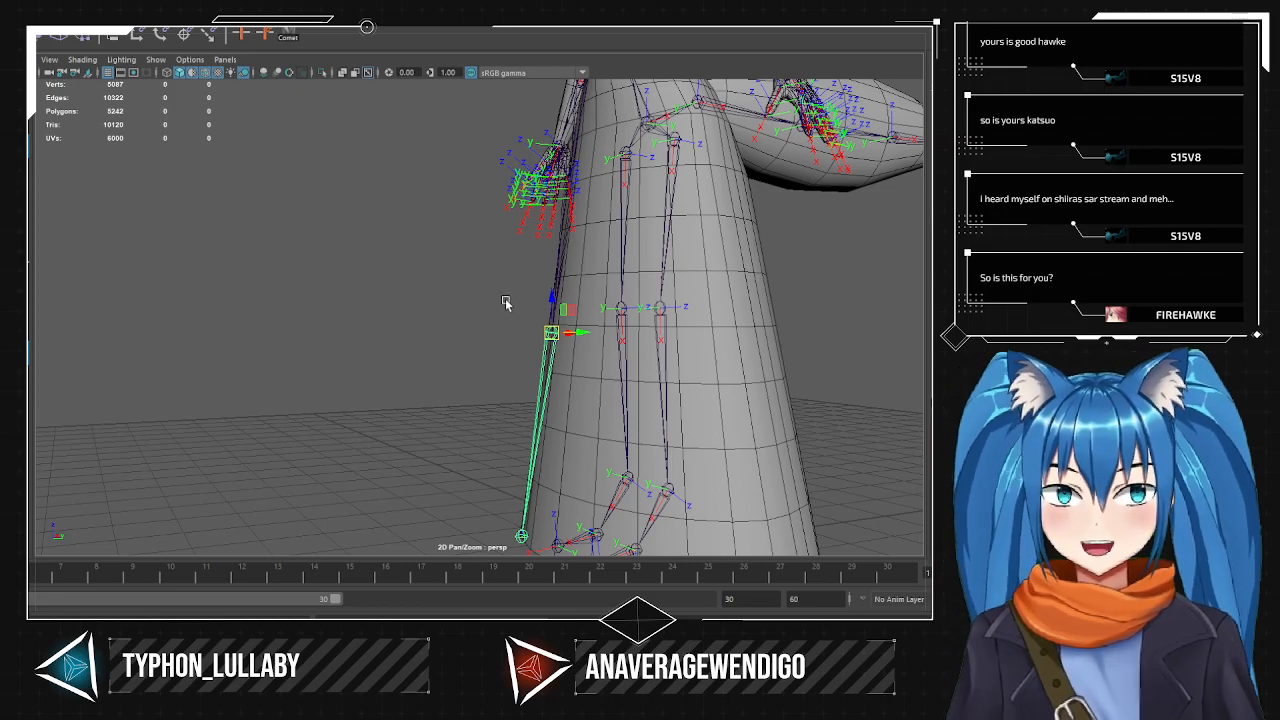
# - Select the entire joint hierarchy and hide its local rotation axes, then clear the selection
pyautogui.scroll(-8, 503, 300)
pyautogui.keyDown('alt'); pyautogui.moveTo(503, 300); pyautogui.dragTo(637, 336); pyautogui.keyUp('alt')
pyautogui.scroll(5, 620, 325)
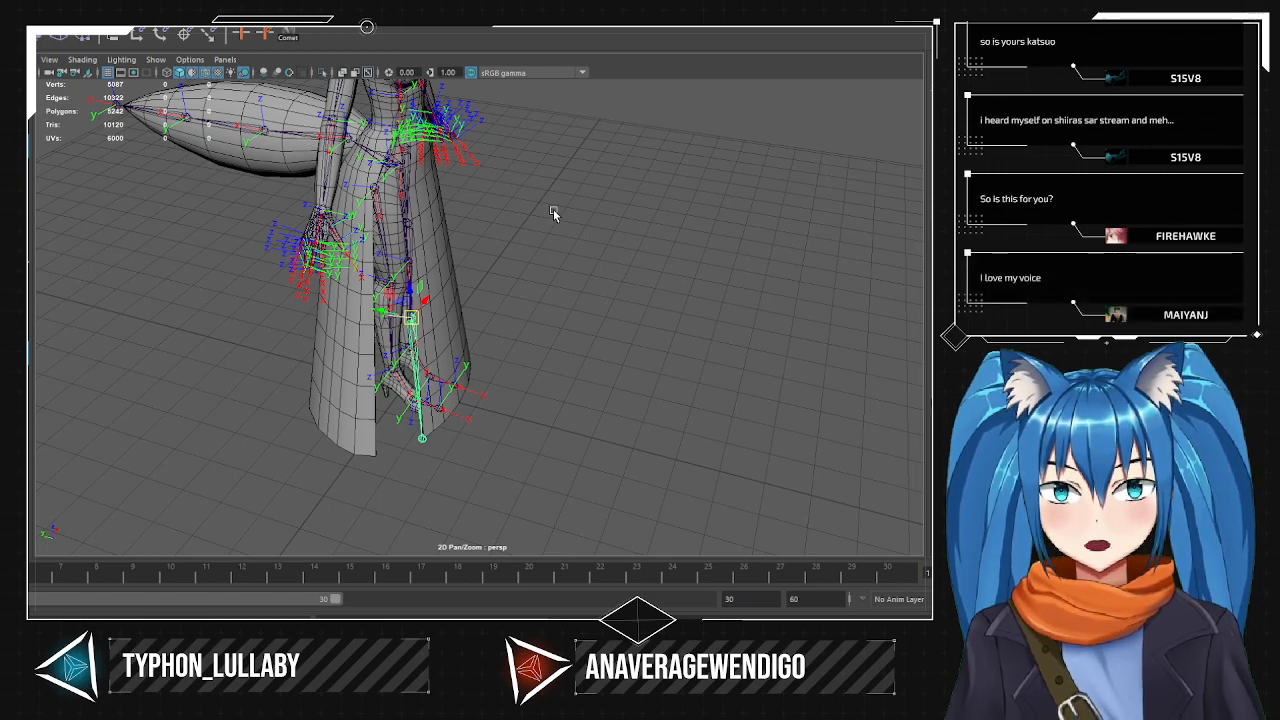
pyautogui.keyDown('alt'); pyautogui.moveTo(527, 210); pyautogui.dragTo(386, 200); pyautogui.keyUp('alt')
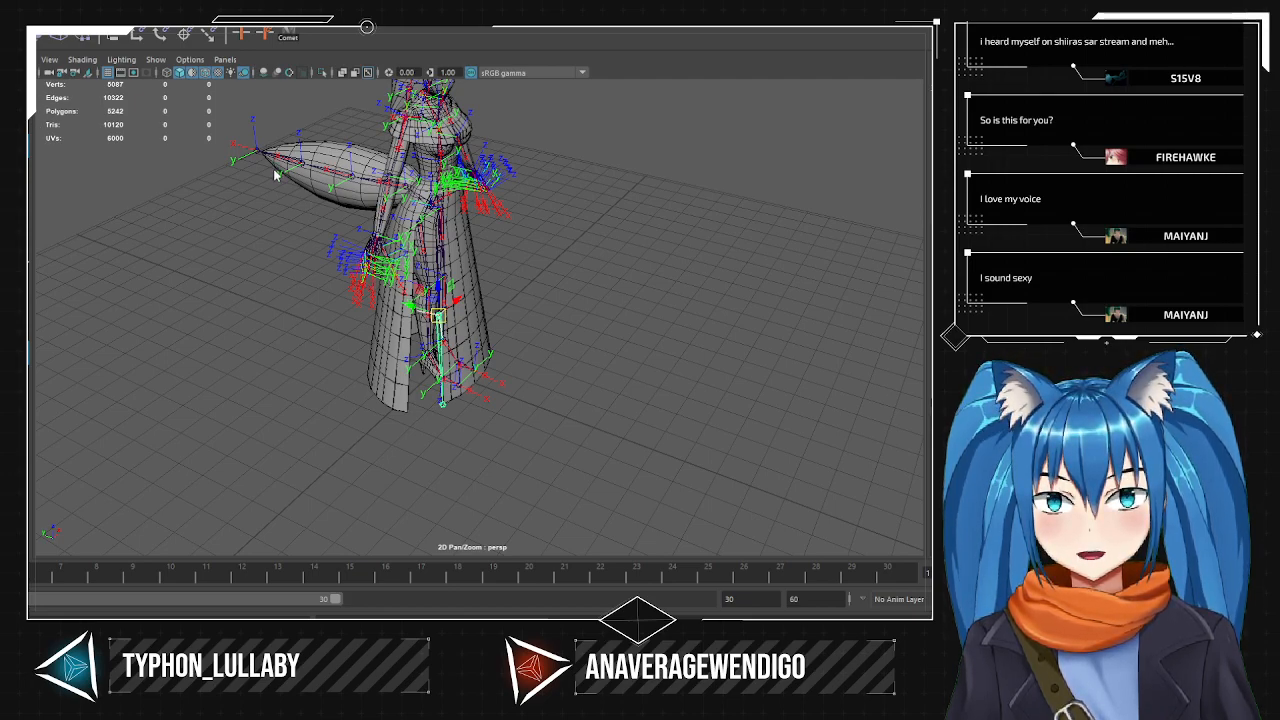
pyautogui.click(442, 403)
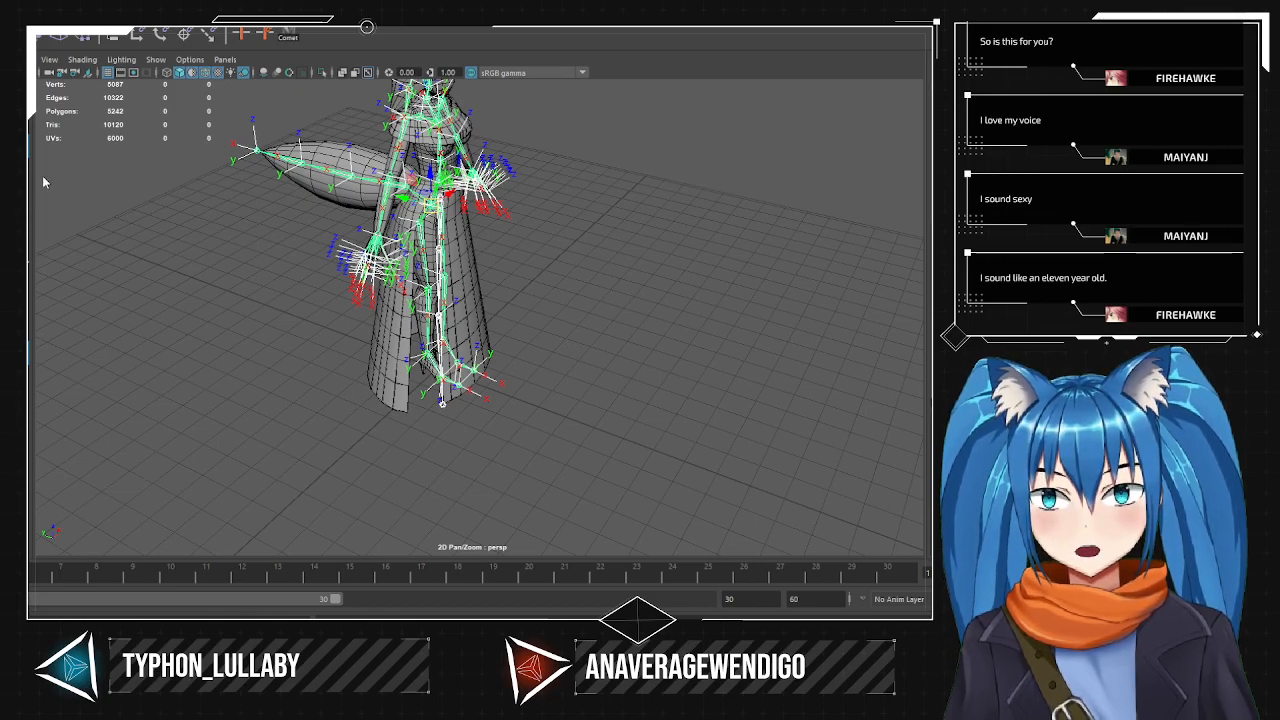
pyautogui.click(270, 132)
pyautogui.click(613, 246)
pyautogui.keyDown('alt'); pyautogui.moveTo(613, 246); pyautogui.dragTo(473, 289); pyautogui.keyUp('alt')
pyautogui.scroll(4, 658, 279)
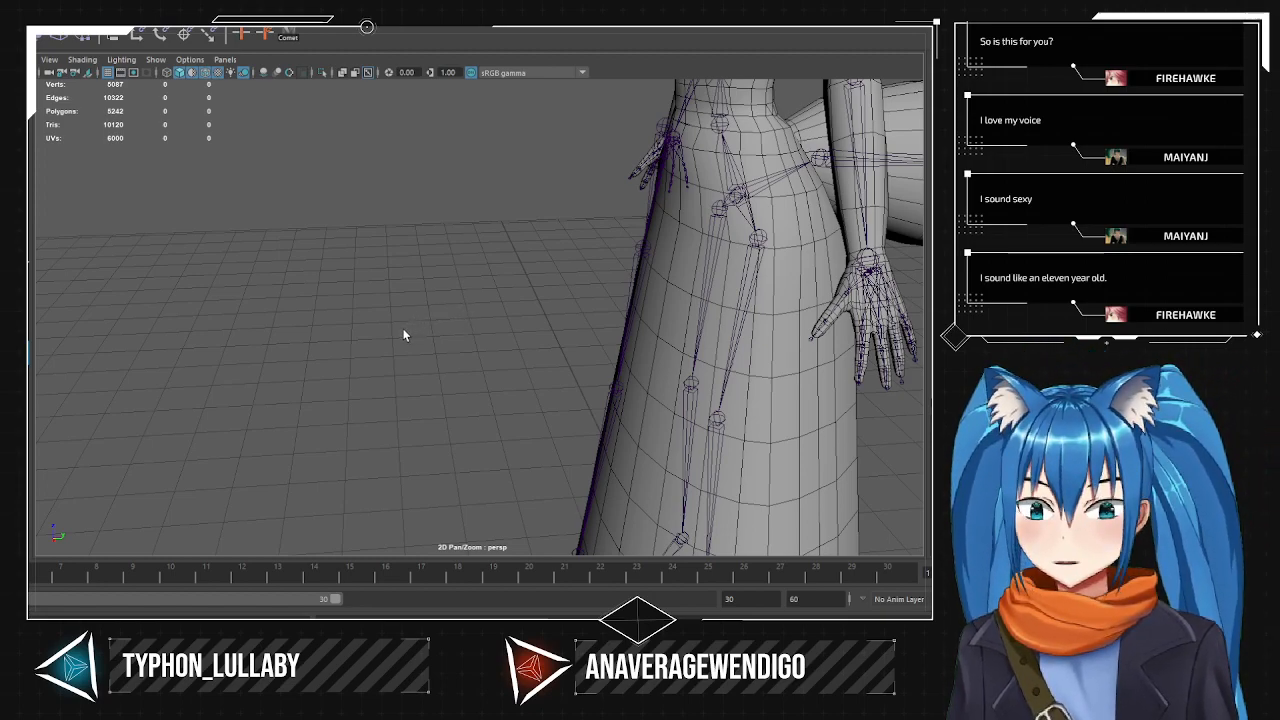
# - Reposition the skirt chain's top joint at the hip so it sits on the skirt's front surface by the slit
pyautogui.keyDown('alt'); pyautogui.moveTo(401, 337); pyautogui.dragTo(563, 334); pyautogui.keyUp('alt')
pyautogui.keyDown('alt'); pyautogui.moveTo(563, 334); pyautogui.dragTo(536, 408, button='middle'); pyautogui.keyUp('alt')
pyautogui.keyDown('alt'); pyautogui.moveTo(496, 210); pyautogui.dragTo(590, 204); pyautogui.keyUp('alt')
pyautogui.keyDown('alt'); pyautogui.moveTo(536, 210); pyautogui.dragTo(569, 306, button='middle'); pyautogui.keyUp('alt')
pyautogui.keyDown('alt'); pyautogui.moveTo(569, 306); pyautogui.dragTo(494, 330); pyautogui.keyUp('alt')
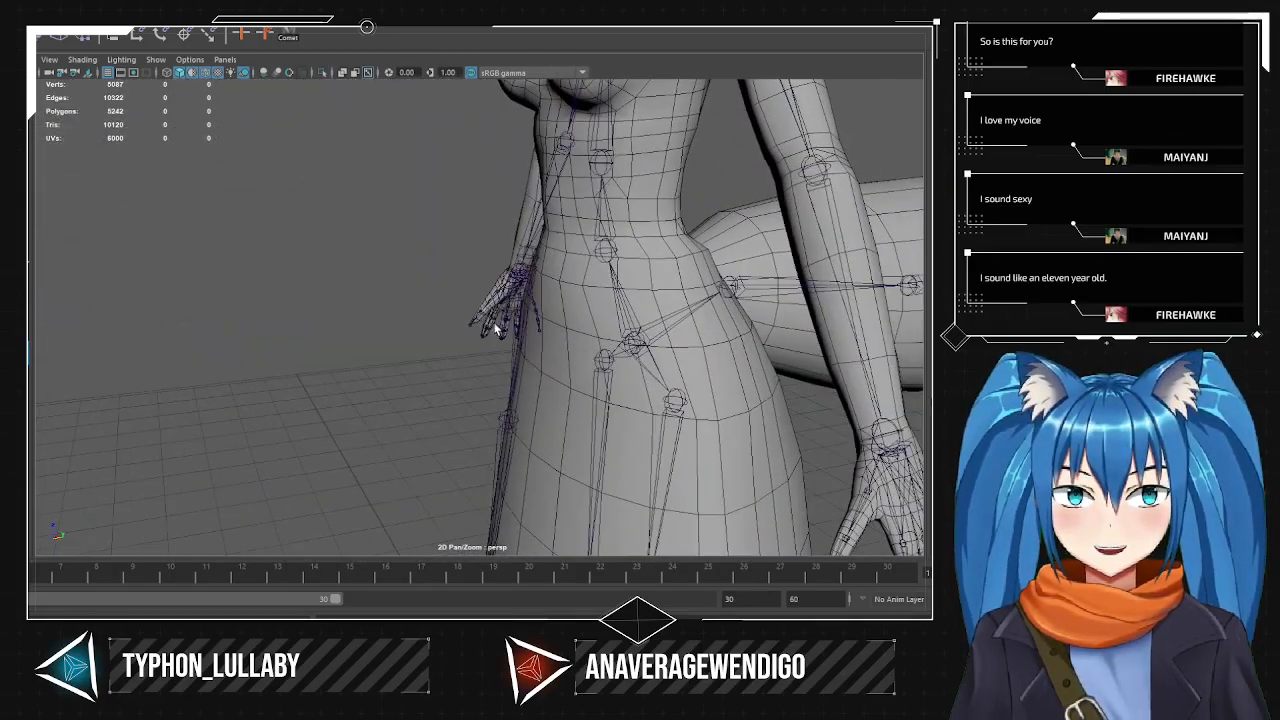
pyautogui.click(531, 258)
pyautogui.keyDown('alt'); pyautogui.moveTo(531, 258); pyautogui.dragTo(571, 254, button='right'); pyautogui.keyUp('alt')
pyautogui.keyDown('alt'); pyautogui.moveTo(571, 254); pyautogui.dragTo(568, 282); pyautogui.keyUp('alt')
pyautogui.keyDown('alt'); pyautogui.moveTo(568, 278); pyautogui.dragTo(537, 311, button='middle'); pyautogui.keyUp('alt')
pyautogui.moveTo(519, 270); pyautogui.dragTo(797, 263)
pyautogui.moveTo(390, 309); pyautogui.dragTo(363, 360)
pyautogui.keyDown('alt'); pyautogui.moveTo(363, 360); pyautogui.dragTo(467, 183, button='middle'); pyautogui.keyUp('alt')
pyautogui.keyDown('alt'); pyautogui.moveTo(467, 183); pyautogui.dragTo(470, 334, button='right'); pyautogui.keyUp('alt')
# - Fine-tune the skirt chain's middle joints and its hem joint so they follow the slit edge
pyautogui.click(447, 337)
pyautogui.moveTo(486, 345); pyautogui.dragTo(340, 292)
pyautogui.press('Down')
pyautogui.keyDown('alt'); pyautogui.moveTo(484, 335); pyautogui.dragTo(514, 353); pyautogui.keyUp('alt')
pyautogui.moveTo(594, 326); pyautogui.dragTo(592, 327)
pyautogui.keyDown('alt'); pyautogui.moveTo(587, 346); pyautogui.dragTo(535, 107, button='middle'); pyautogui.keyUp('alt')
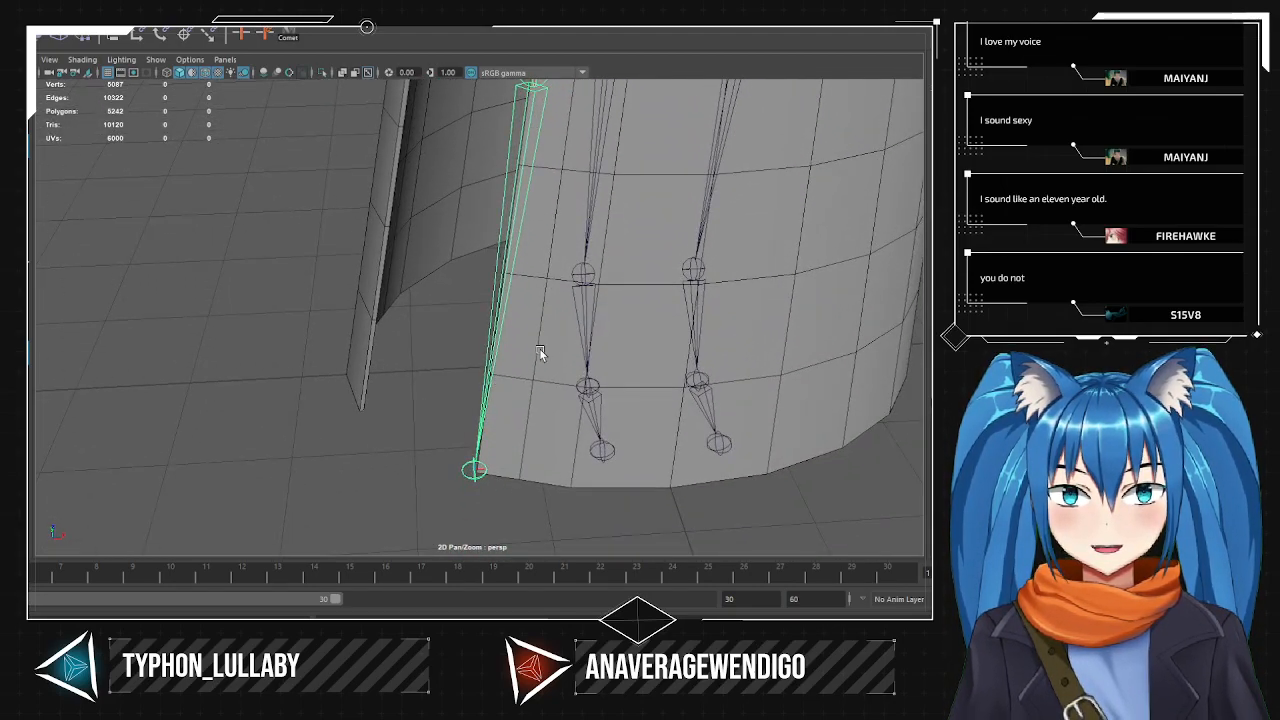
pyautogui.click(477, 470)
pyautogui.moveTo(503, 466); pyautogui.dragTo(510, 470)
pyautogui.keyDown('alt'); pyautogui.moveTo(541, 418); pyautogui.dragTo(548, 240, button='right'); pyautogui.keyUp('alt')
# - Parent the separate skirt joints under one another into a single chain from hip to hem, and select its top joint
pyautogui.click(516, 117)
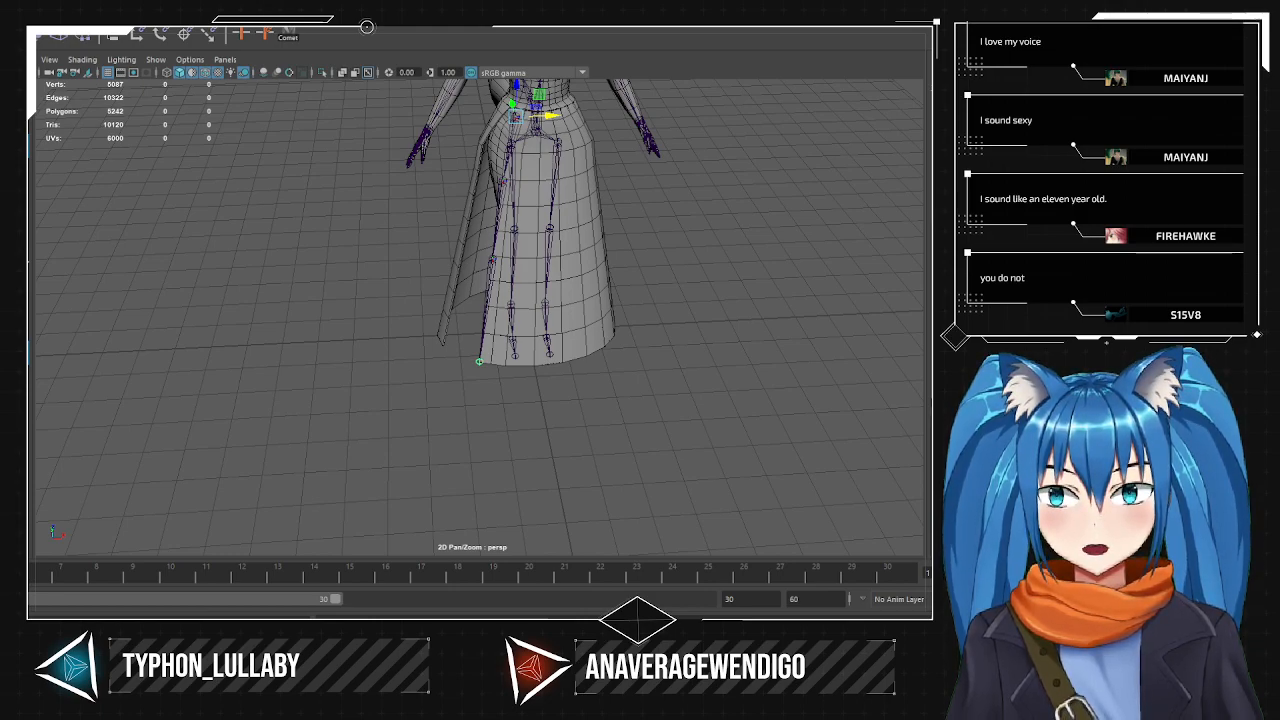
pyautogui.click(503, 181)
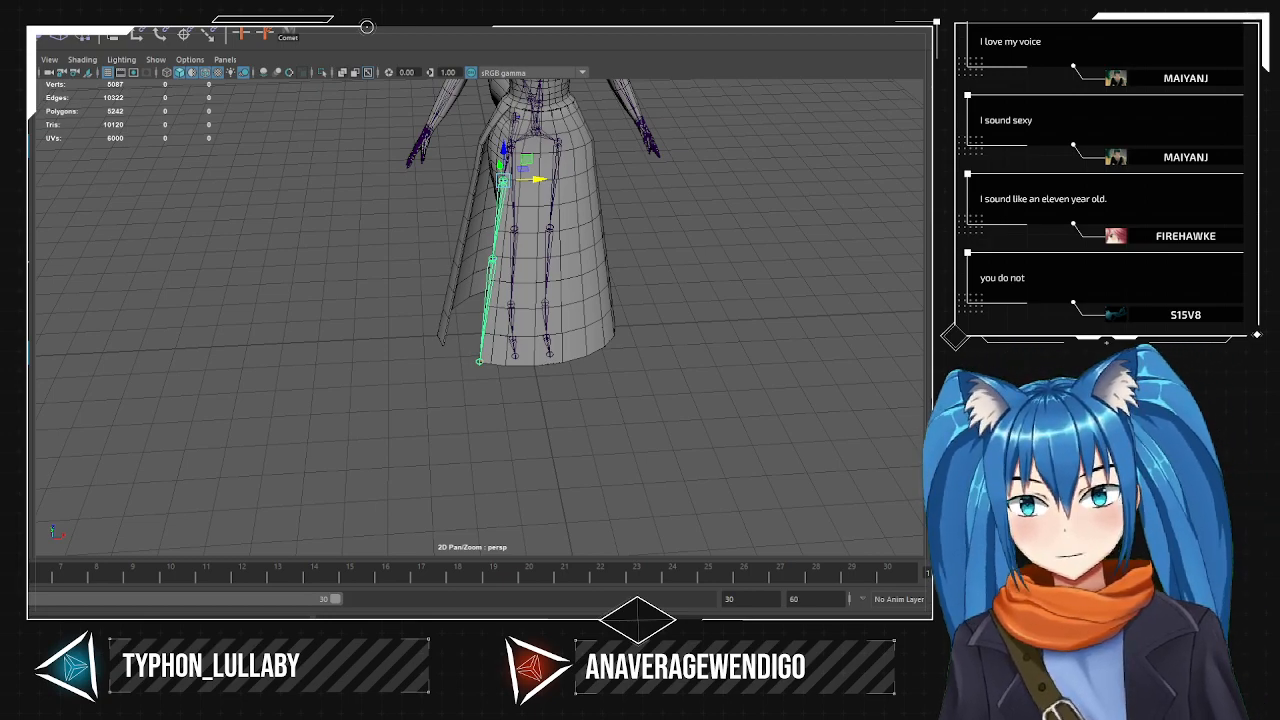
pyautogui.keyDown('shift'); pyautogui.click(516, 116); pyautogui.keyUp('shift')
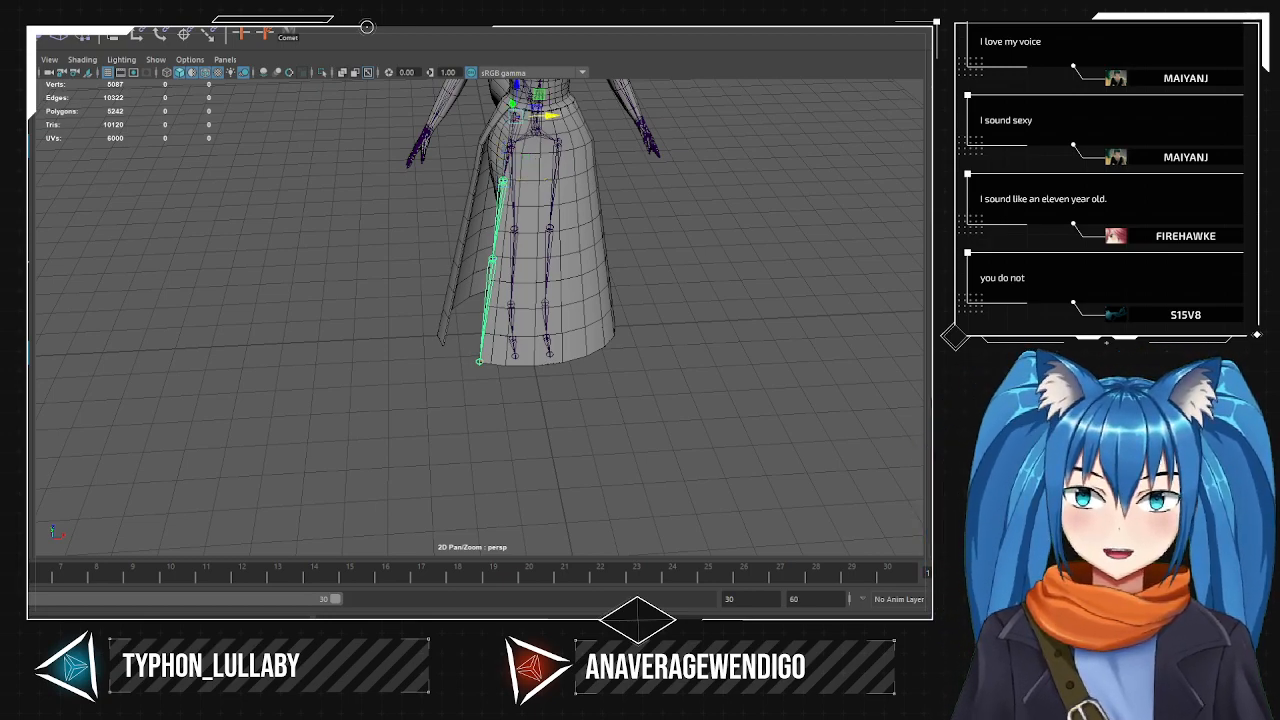
pyautogui.press('p')
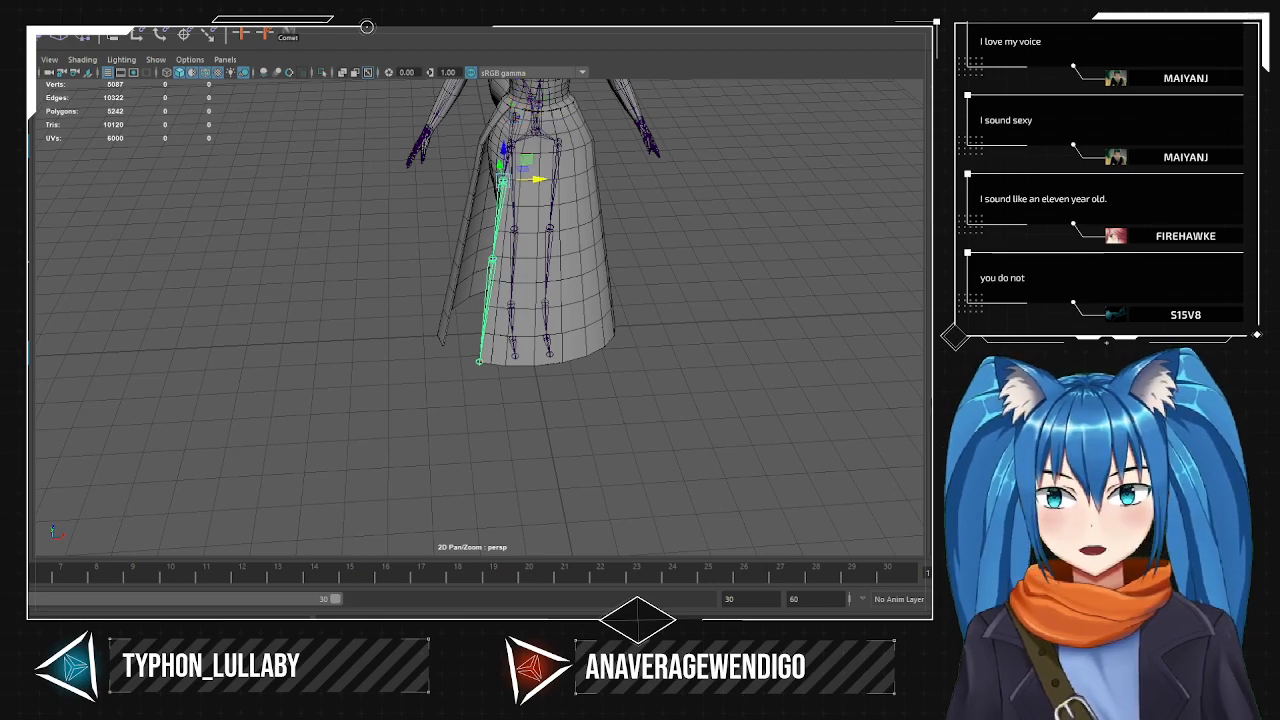
pyautogui.keyDown('shift'); pyautogui.click(492, 258); pyautogui.keyUp('shift')
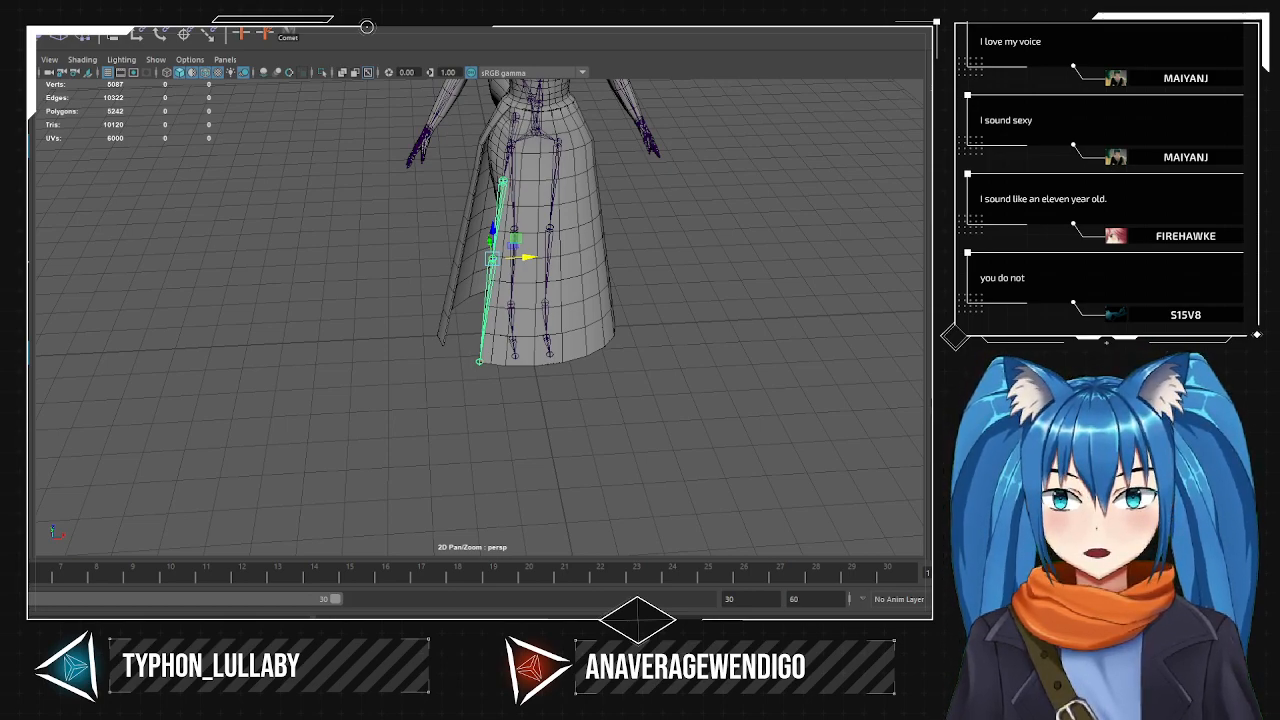
pyautogui.click(479, 361)
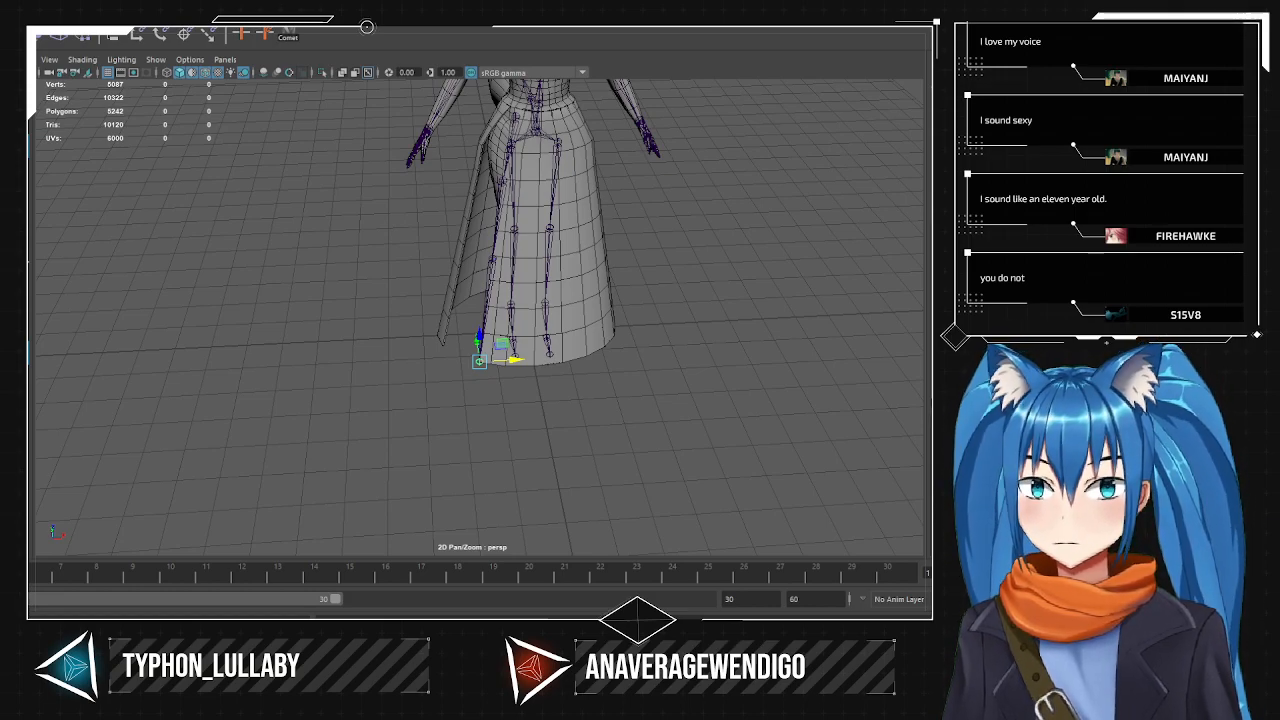
pyautogui.press('Up')
pyautogui.press('Up')
pyautogui.press('Up')
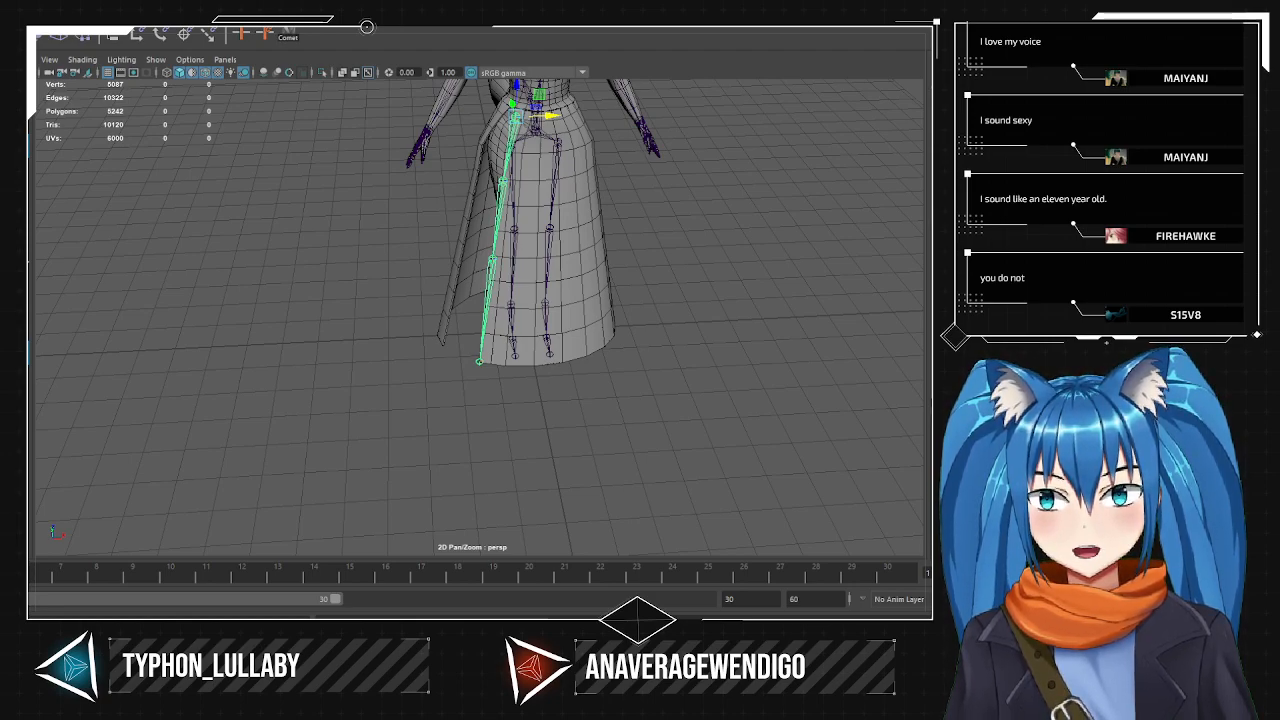
# - Mirror the front skirt joint chain across the body's centre line to the other side of the skirt
pyautogui.scroll(10, 410, 283)
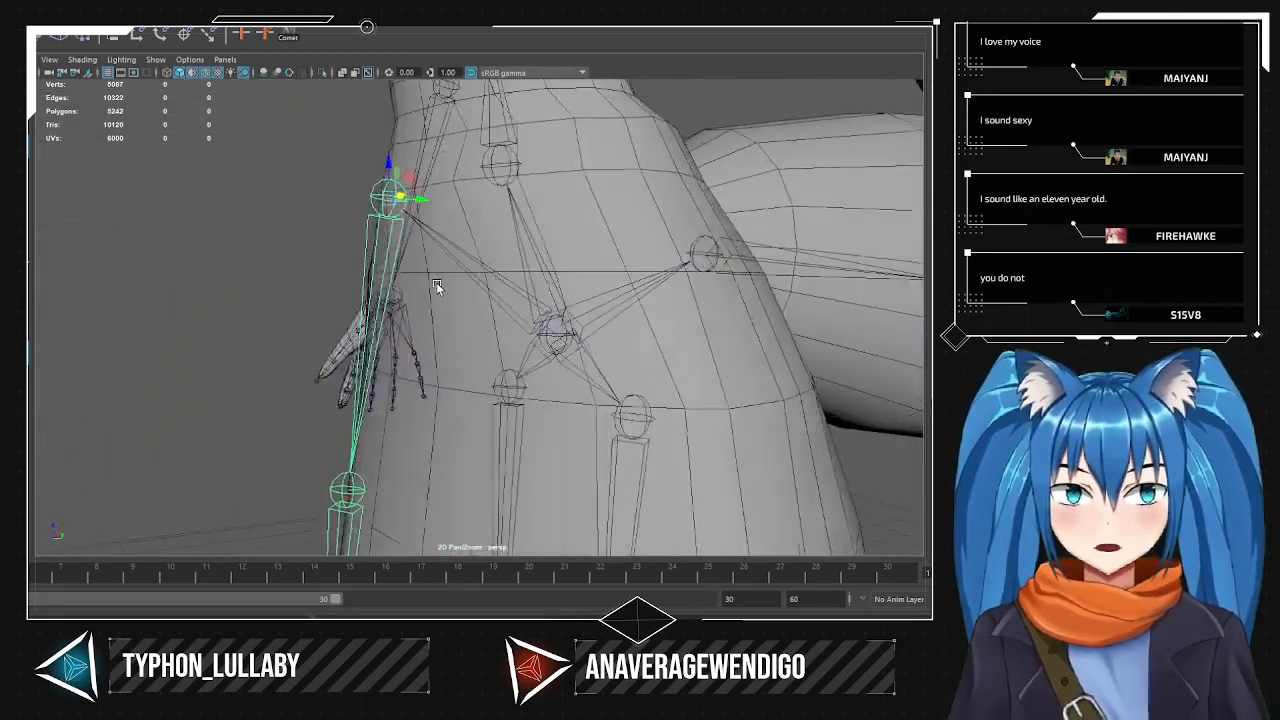
pyautogui.keyDown('alt'); pyautogui.moveTo(436, 283); pyautogui.dragTo(537, 316); pyautogui.keyUp('alt')
pyautogui.scroll(-5, 545, 318)
pyautogui.keyDown('alt'); pyautogui.moveTo(566, 357); pyautogui.dragTo(476, 292, button='middle'); pyautogui.keyUp('alt')
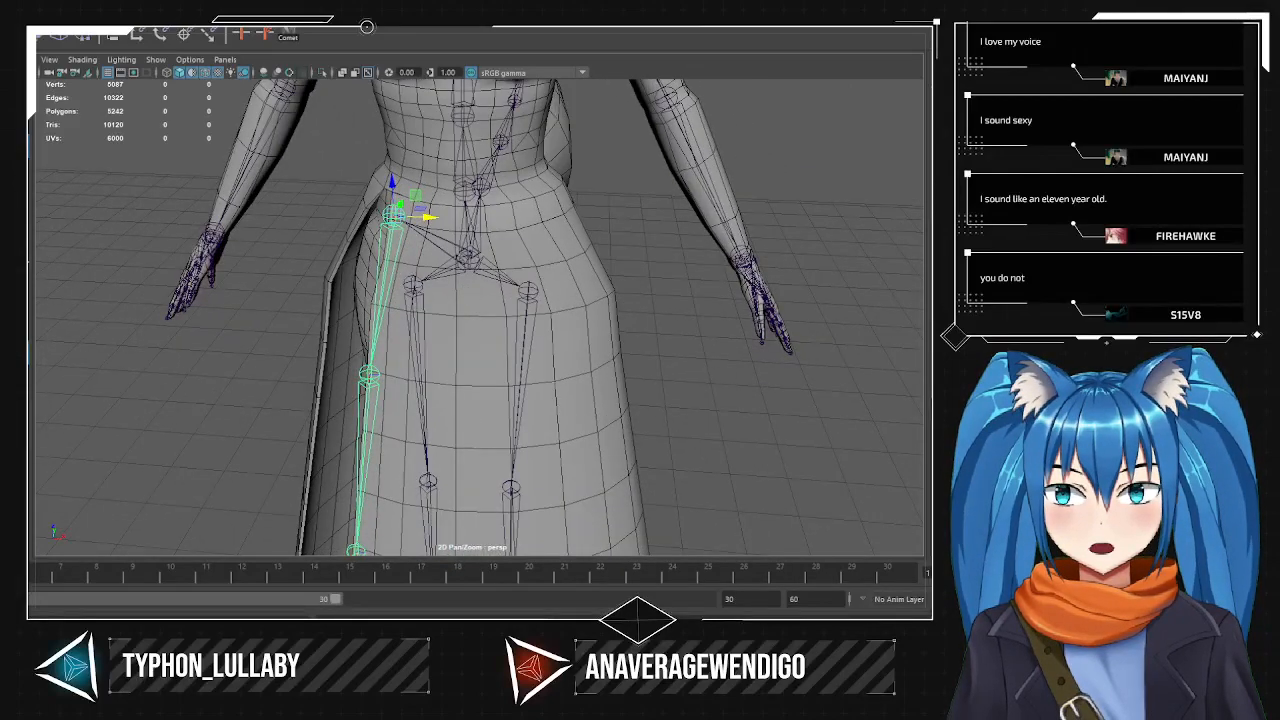
pyautogui.scroll(-7, 314, 443)
pyautogui.keyDown('alt'); pyautogui.moveTo(314, 443); pyautogui.dragTo(350, 445); pyautogui.keyUp('alt')
pyautogui.scroll(5, 345, 438)
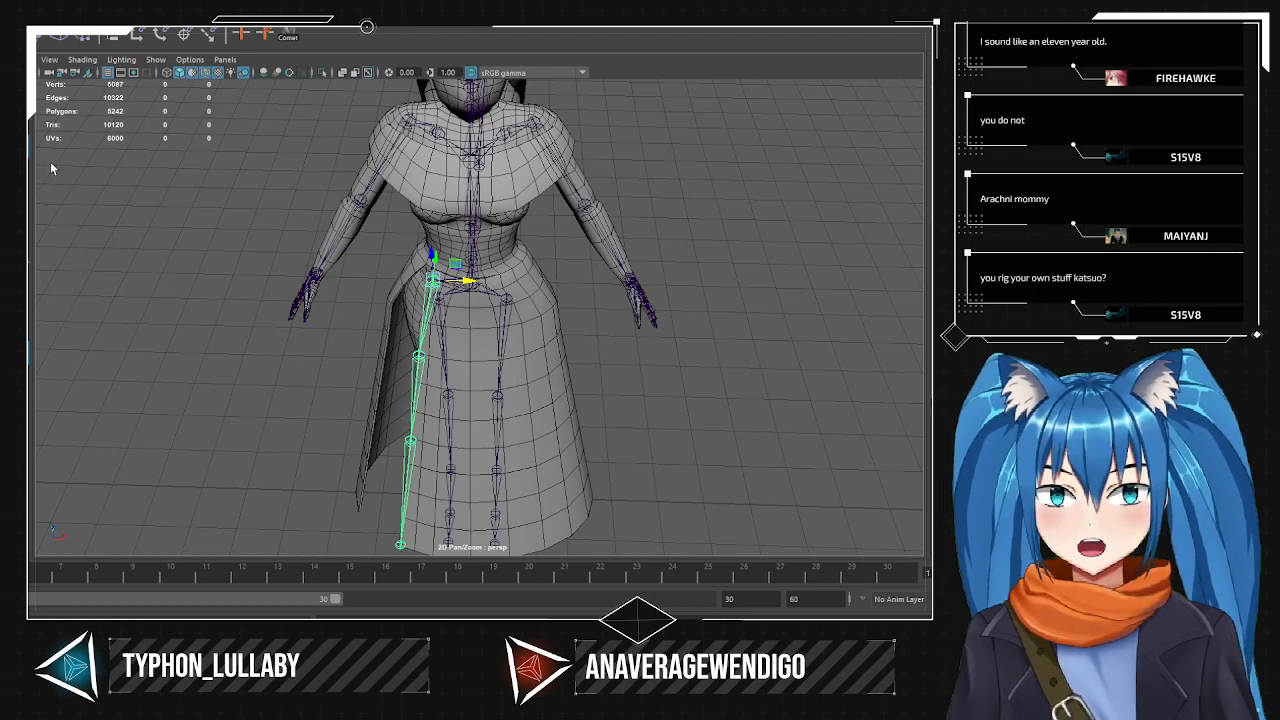
pyautogui.press('g')
pyautogui.keyDown('alt'); pyautogui.moveTo(486, 290); pyautogui.dragTo(445, 265); pyautogui.keyUp('alt')
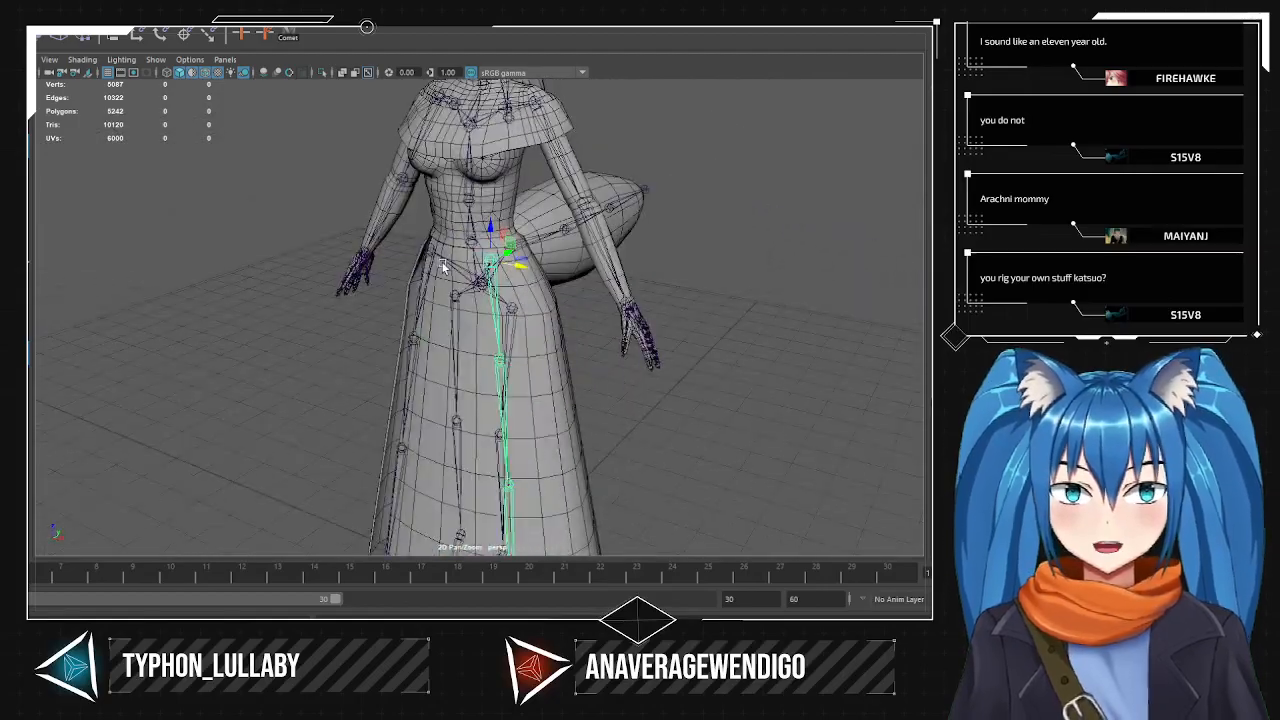
pyautogui.keyDown('alt'); pyautogui.moveTo(463, 292); pyautogui.dragTo(527, 297); pyautogui.keyUp('alt')
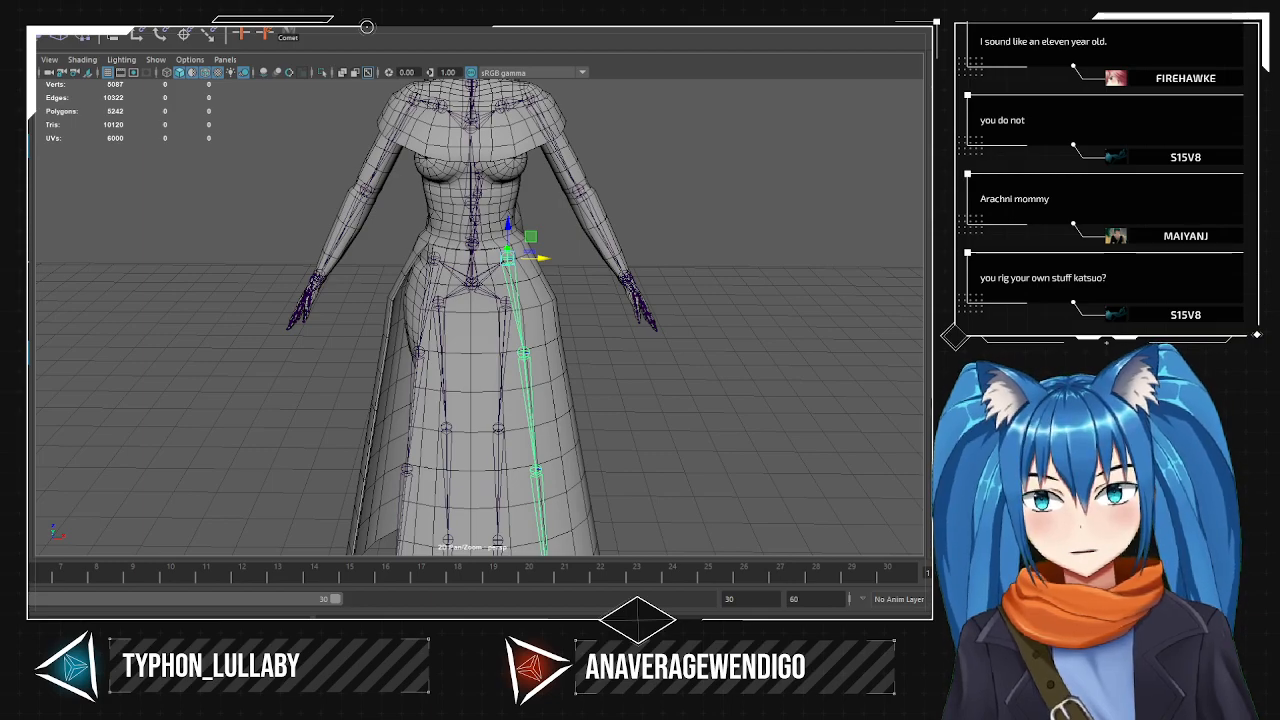
# - Mirror the new front skirt chain to the back of the skirt and adjust its top joint near the tail base
pyautogui.keyDown('alt'); pyautogui.moveTo(290, 183); pyautogui.dragTo(204, 218); pyautogui.keyUp('alt')
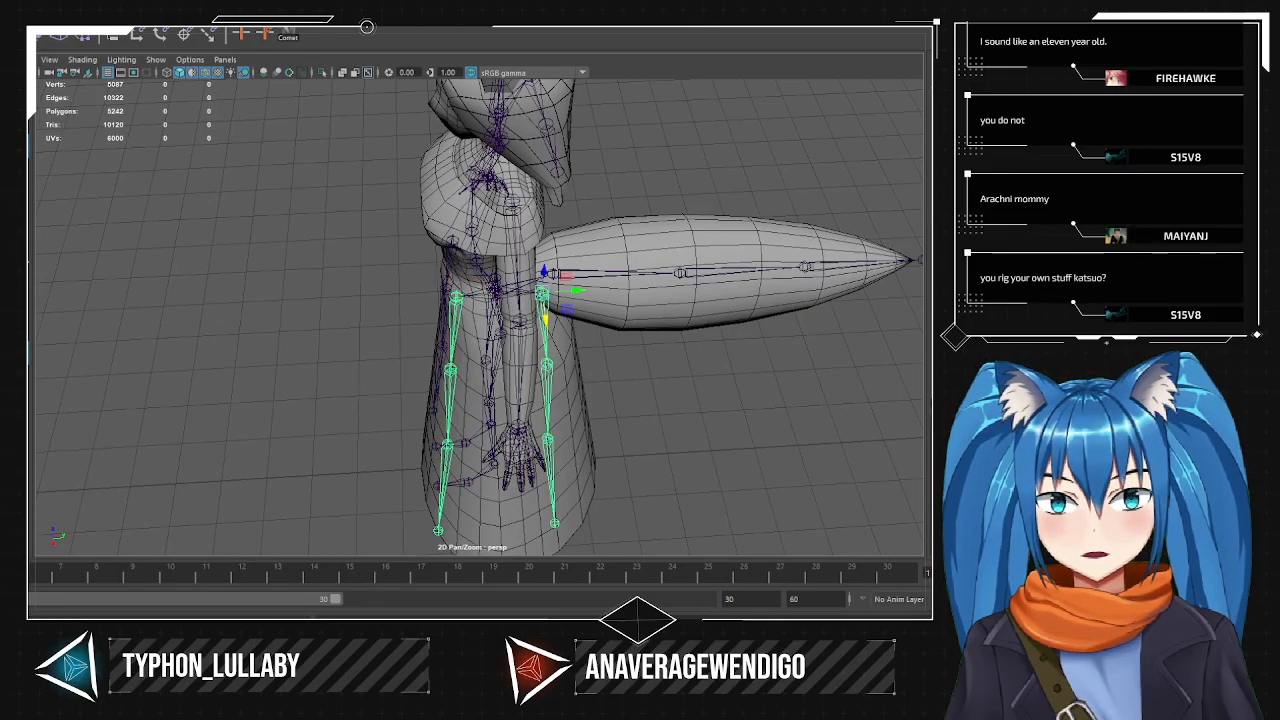
pyautogui.keyDown('alt'); pyautogui.moveTo(400, 255); pyautogui.dragTo(616, 297); pyautogui.keyUp('alt')
pyautogui.scroll(5, 500, 360)
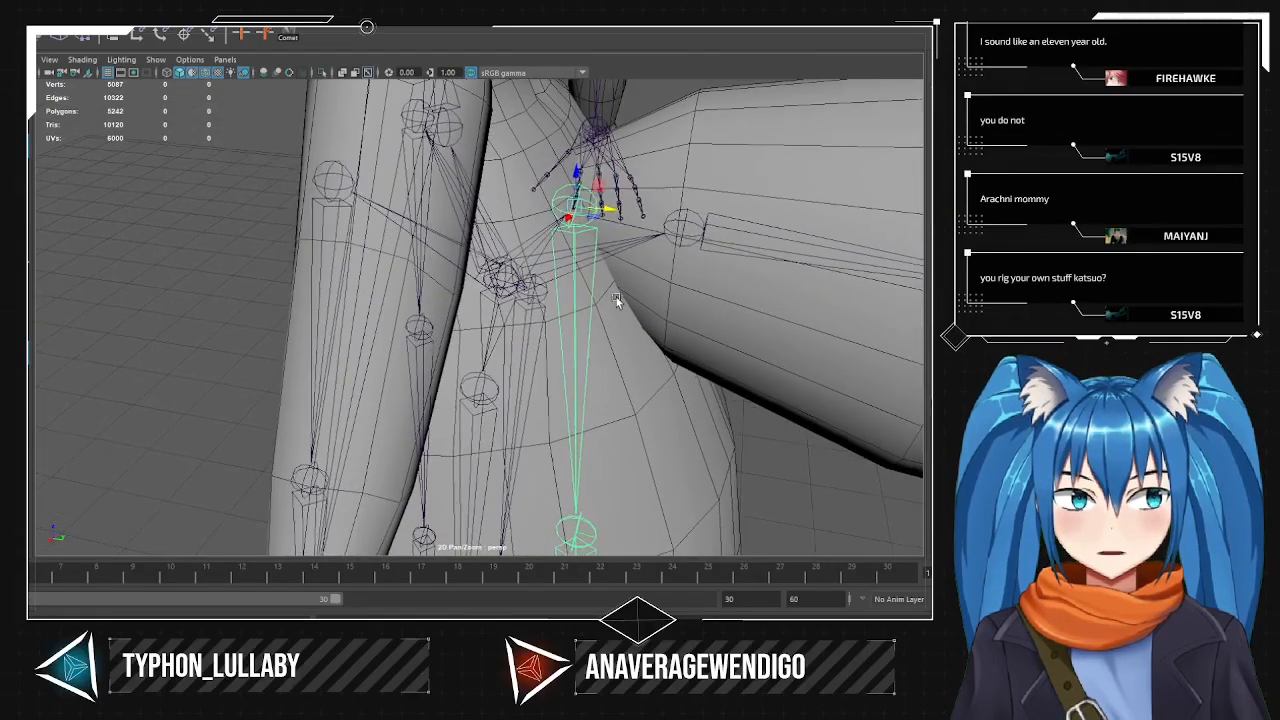
pyautogui.moveTo(605, 216); pyautogui.dragTo(598, 212)
pyautogui.keyDown('alt'); pyautogui.moveTo(598, 212); pyautogui.dragTo(611, 206); pyautogui.keyUp('alt')
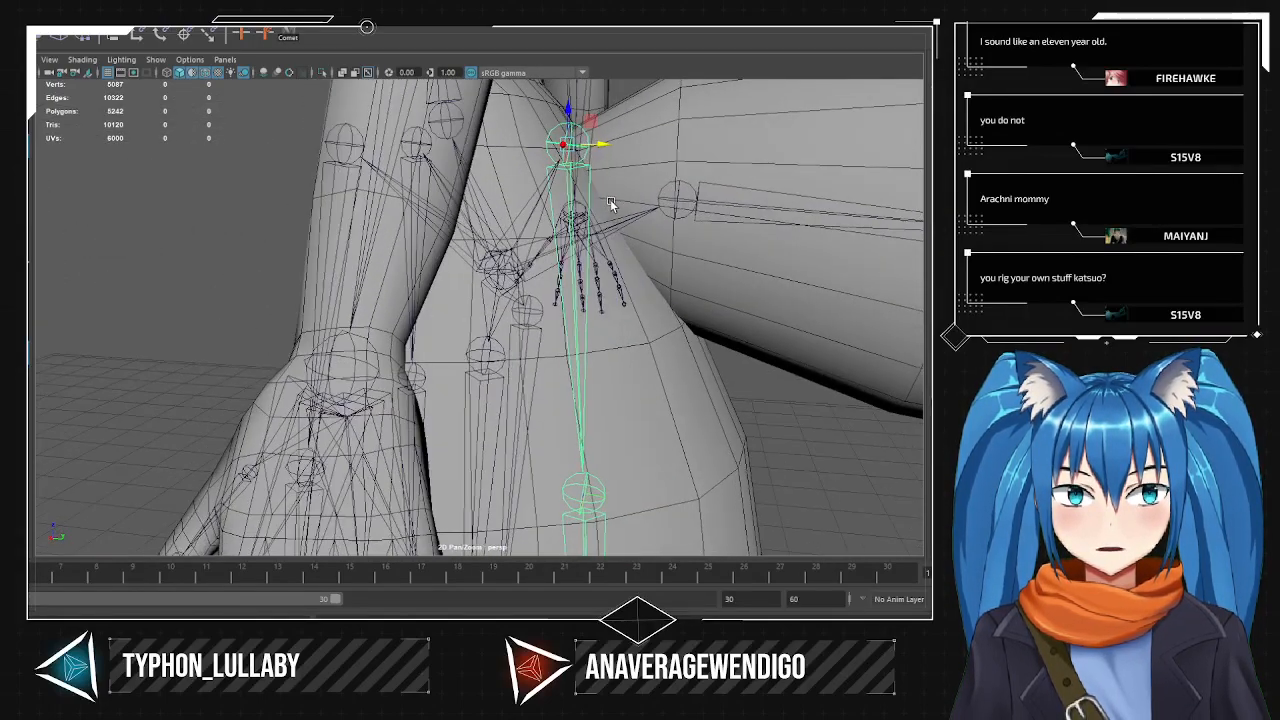
# - Move the rear skirt chain's second and third joints outward to follow the back surface of the skirt
pyautogui.click(598, 490)
pyautogui.keyDown('alt'); pyautogui.moveTo(626, 473); pyautogui.dragTo(789, 415); pyautogui.keyUp('alt')
pyautogui.keyDown('alt'); pyautogui.moveTo(866, 440); pyautogui.dragTo(629, 66, button='middle'); pyautogui.keyUp('alt')
pyautogui.scroll(-4, 618, 172)
pyautogui.keyDown('alt'); pyautogui.moveTo(577, 337); pyautogui.dragTo(574, 406); pyautogui.keyUp('alt')
pyautogui.click(519, 400)
pyautogui.click(514, 403)
pyautogui.keyDown('alt'); pyautogui.moveTo(631, 410); pyautogui.dragTo(532, 148, button='middle'); pyautogui.keyUp('alt')
pyautogui.keyDown('alt'); pyautogui.moveTo(532, 148); pyautogui.dragTo(520, 340); pyautogui.keyUp('alt')
pyautogui.scroll(-5, 549, 266)
pyautogui.keyDown('alt'); pyautogui.moveTo(549, 266); pyautogui.dragTo(545, 363); pyautogui.keyUp('alt')
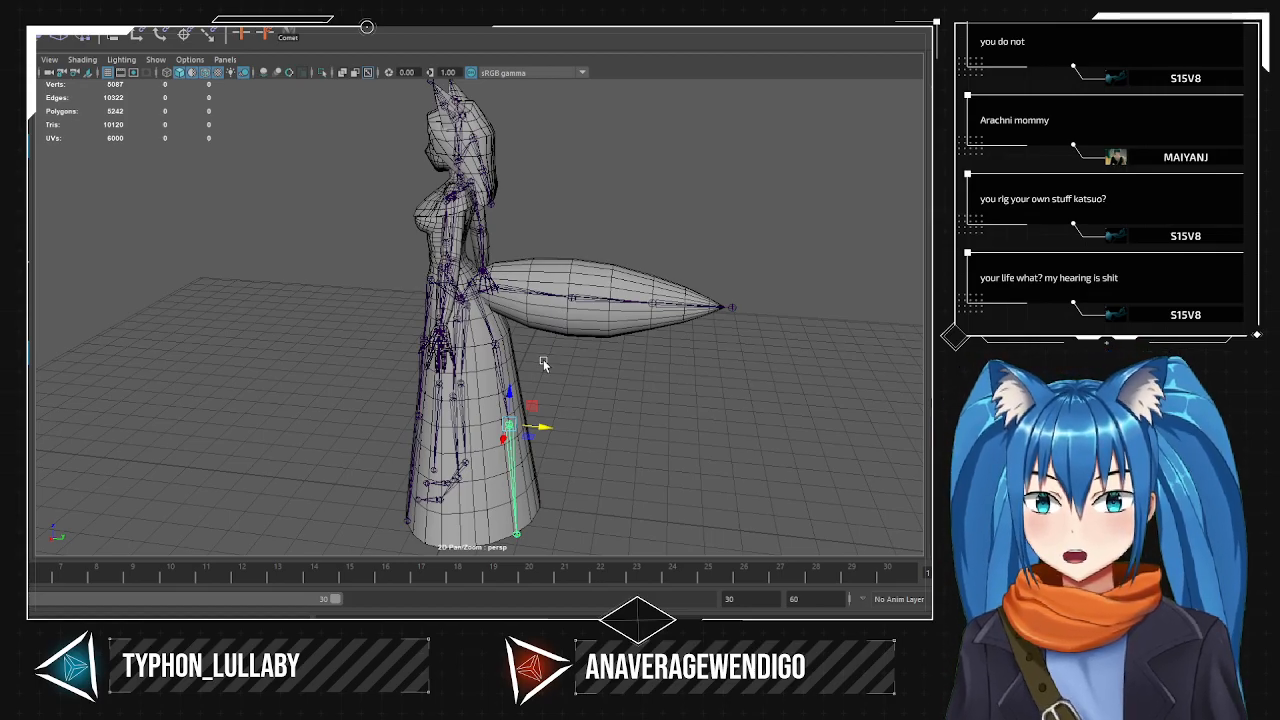
# - Select the rear skirt chain's top joint and examine the chain's placement beside the tail from behind and from the side
pyautogui.scroll(5, 543, 362)
pyautogui.keyDown('alt'); pyautogui.moveTo(543, 362); pyautogui.dragTo(422, 337); pyautogui.keyUp('alt')
pyautogui.click(352, 278)
pyautogui.keyDown('alt'); pyautogui.moveTo(352, 278); pyautogui.dragTo(517, 250); pyautogui.keyUp('alt')
pyautogui.keyDown('alt'); pyautogui.moveTo(562, 310); pyautogui.dragTo(531, 240, button='middle'); pyautogui.keyUp('alt')
pyautogui.keyDown('alt'); pyautogui.moveTo(531, 240); pyautogui.dragTo(452, 257); pyautogui.keyUp('alt')
pyautogui.scroll(-5, 575, 262)
pyautogui.scroll(4, 452, 257)
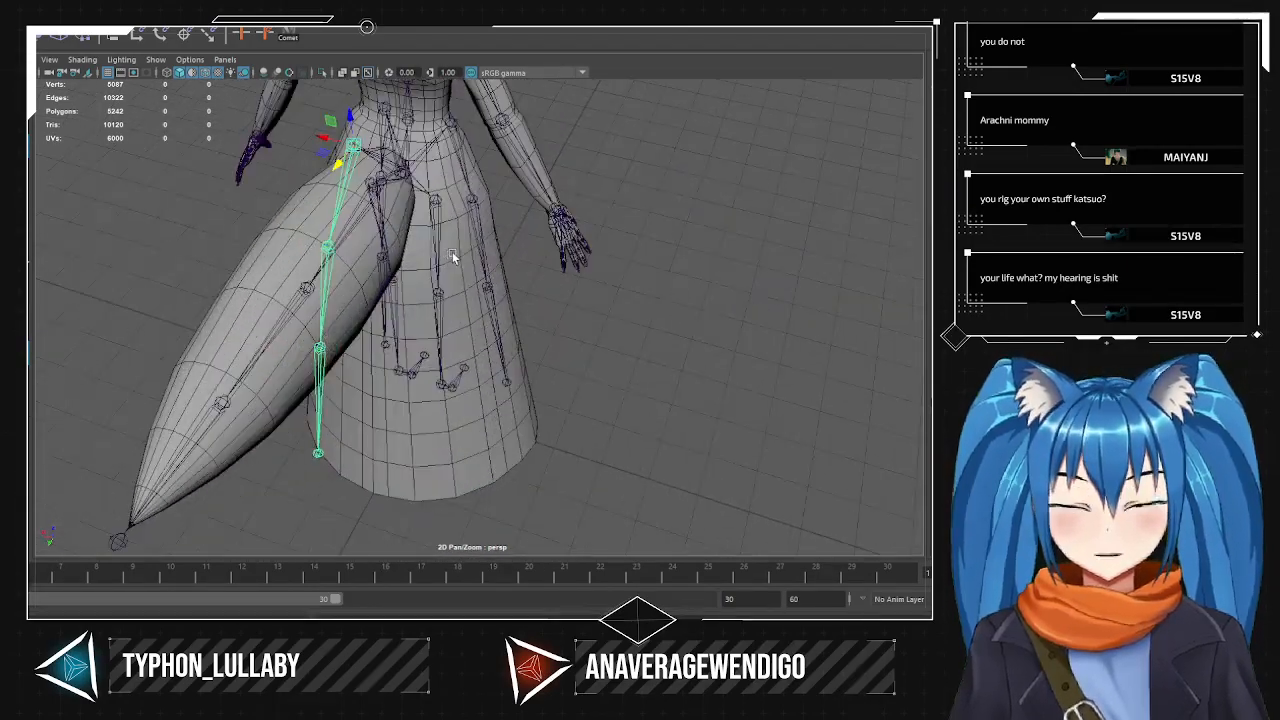
pyautogui.scroll(2, 453, 257)
pyautogui.keyDown('alt'); pyautogui.moveTo(453, 257); pyautogui.dragTo(469, 286, button='middle'); pyautogui.keyUp('alt')
pyautogui.keyDown('alt'); pyautogui.moveTo(469, 286); pyautogui.dragTo(543, 343); pyautogui.keyUp('alt')
pyautogui.scroll(4, 480, 335)
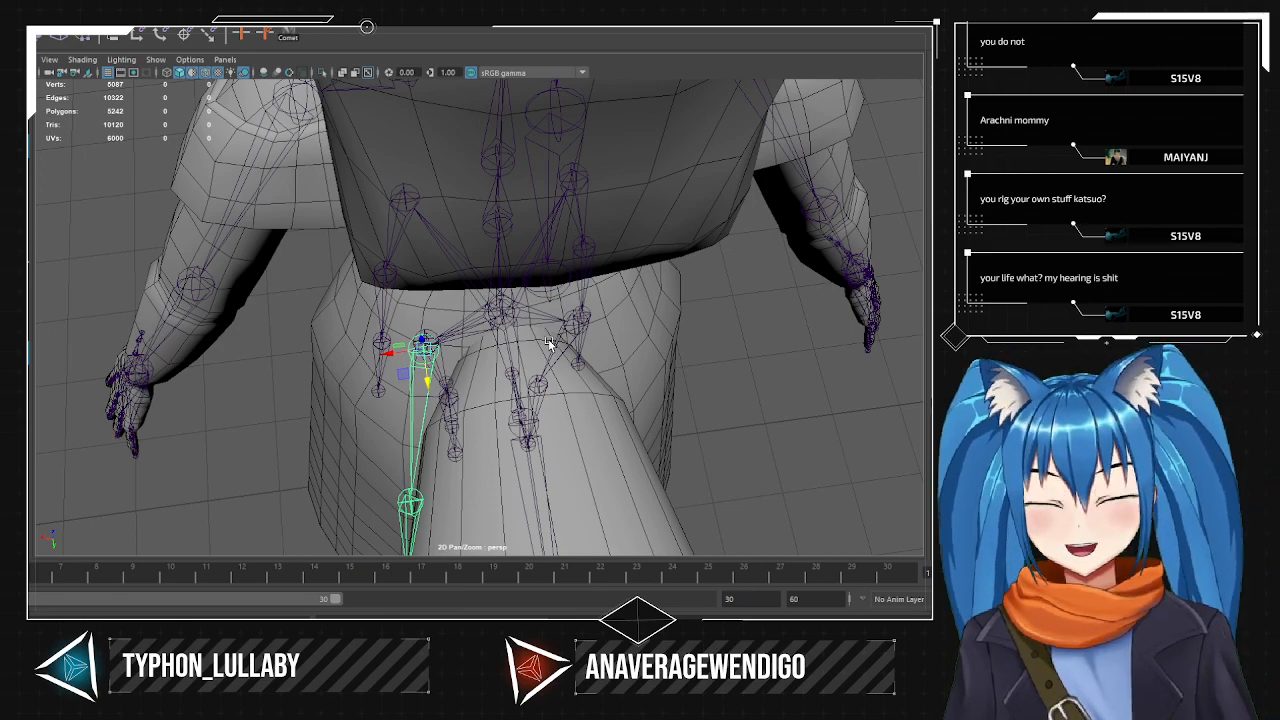
pyautogui.keyDown('alt'); pyautogui.moveTo(602, 264); pyautogui.dragTo(632, 230); pyautogui.keyUp('alt')
pyautogui.scroll(3, 485, 265)
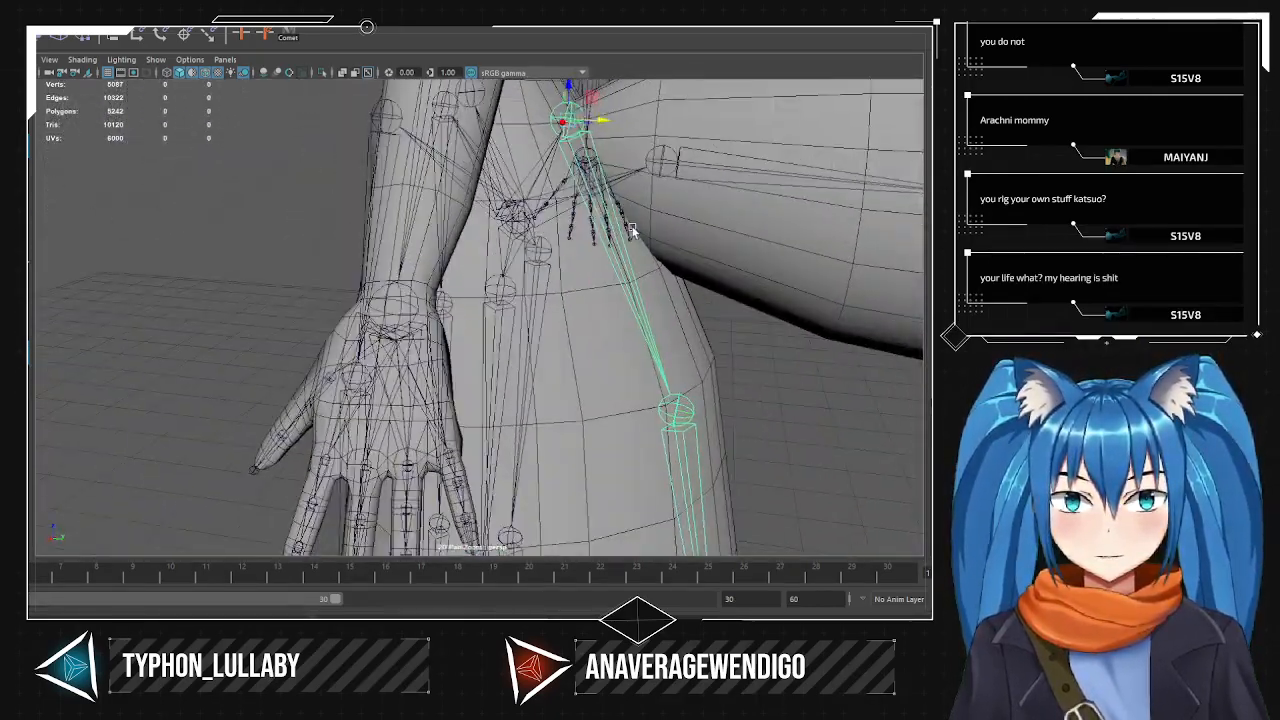
pyautogui.scroll(-3, 632, 230)
pyautogui.keyDown('alt'); pyautogui.moveTo(622, 250); pyautogui.dragTo(489, 318); pyautogui.keyUp('alt')
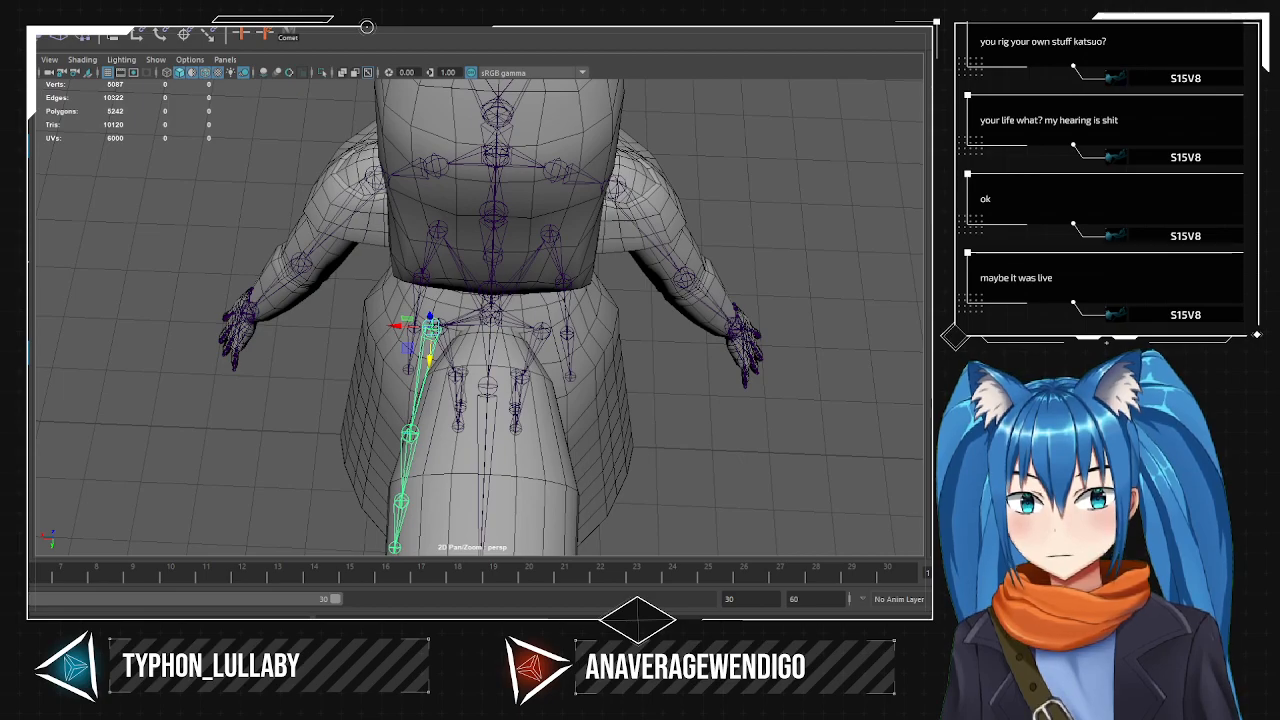
pyautogui.keyDown('alt'); pyautogui.moveTo(522, 342); pyautogui.dragTo(466, 336); pyautogui.keyUp('alt')
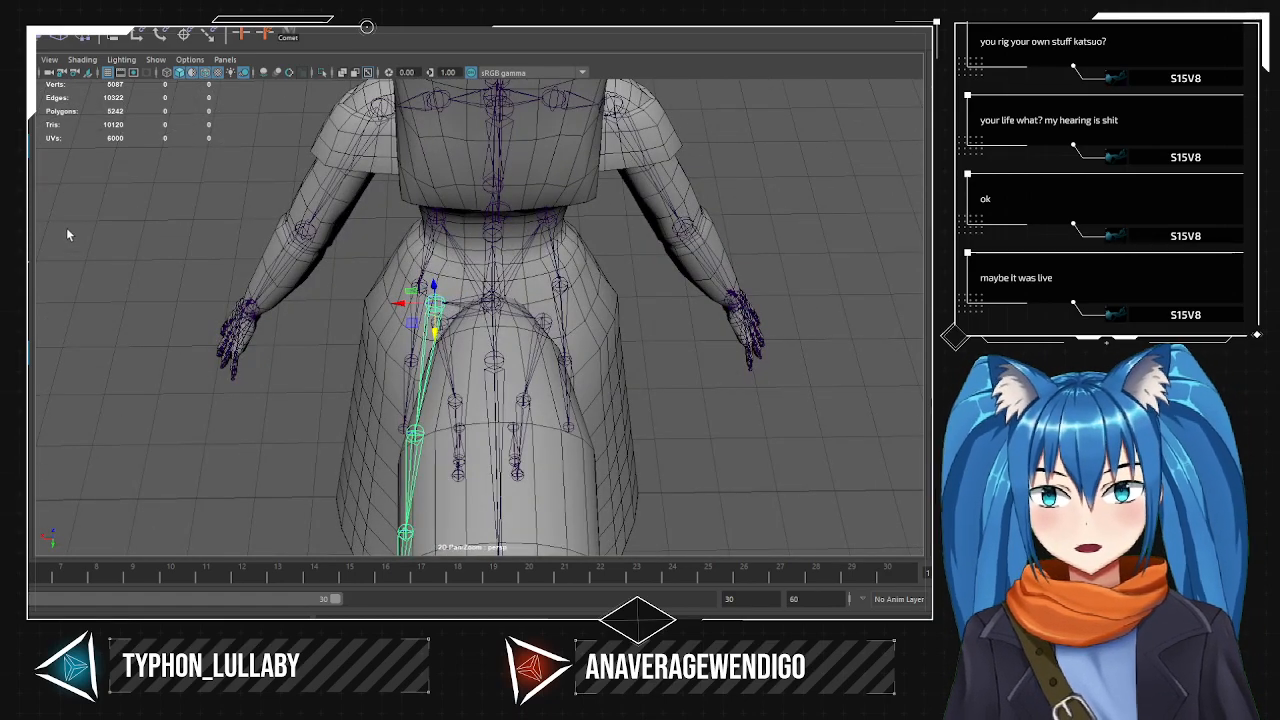
# - Shift the rear skirt chain's third joint inward to the skirt surface and check the neighbouring joints from below
pyautogui.keyDown('alt'); pyautogui.moveTo(466, 336); pyautogui.dragTo(546, 253); pyautogui.keyUp('alt')
pyautogui.click(388, 391)
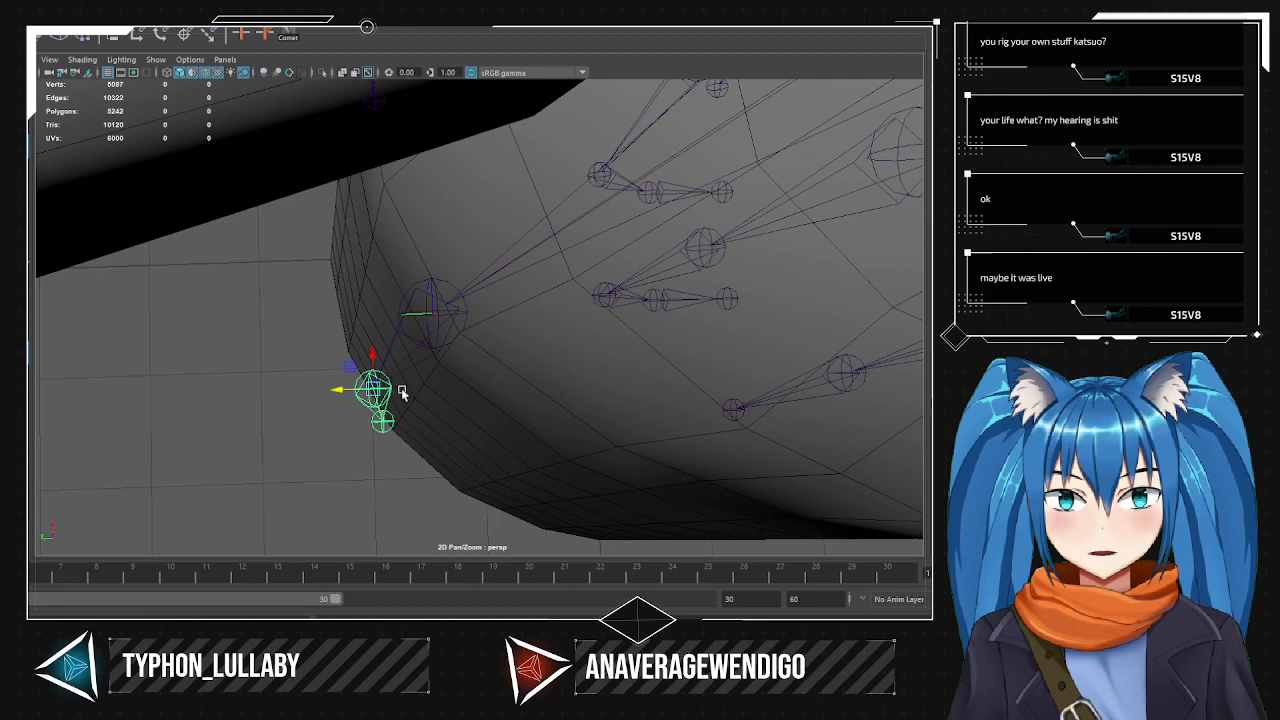
pyautogui.moveTo(333, 390); pyautogui.dragTo(358, 402)
pyautogui.click(392, 421)
pyautogui.click(440, 344)
pyautogui.keyDown('alt'); pyautogui.moveTo(440, 344); pyautogui.dragTo(383, 336); pyautogui.keyUp('alt')
pyautogui.moveTo(413, 278)
pyautogui.keyDown('alt'); pyautogui.mouseDown()
pyautogui.moveTo(429, 280)
pyautogui.moveTo(429, 306)
pyautogui.moveTo(434, 286)
pyautogui.mouseUp(); pyautogui.keyUp('alt')
# - Mirror the adjusted rear skirt joint chain across the body's centre line to the other side of the back
pyautogui.keyDown('alt'); pyautogui.moveTo(434, 286); pyautogui.dragTo(409, 74, button='right'); pyautogui.keyUp('alt')
pyautogui.keyDown('shift'); pyautogui.click(262, 86); pyautogui.keyUp('shift')
pyautogui.keyDown('alt'); pyautogui.moveTo(262, 86); pyautogui.dragTo(381, 298); pyautogui.keyUp('alt')
pyautogui.click(763, 294)
pyautogui.scroll(-4, 763, 295)
pyautogui.keyDown('alt'); pyautogui.moveTo(504, 287); pyautogui.dragTo(466, 326, button='middle'); pyautogui.keyUp('alt')
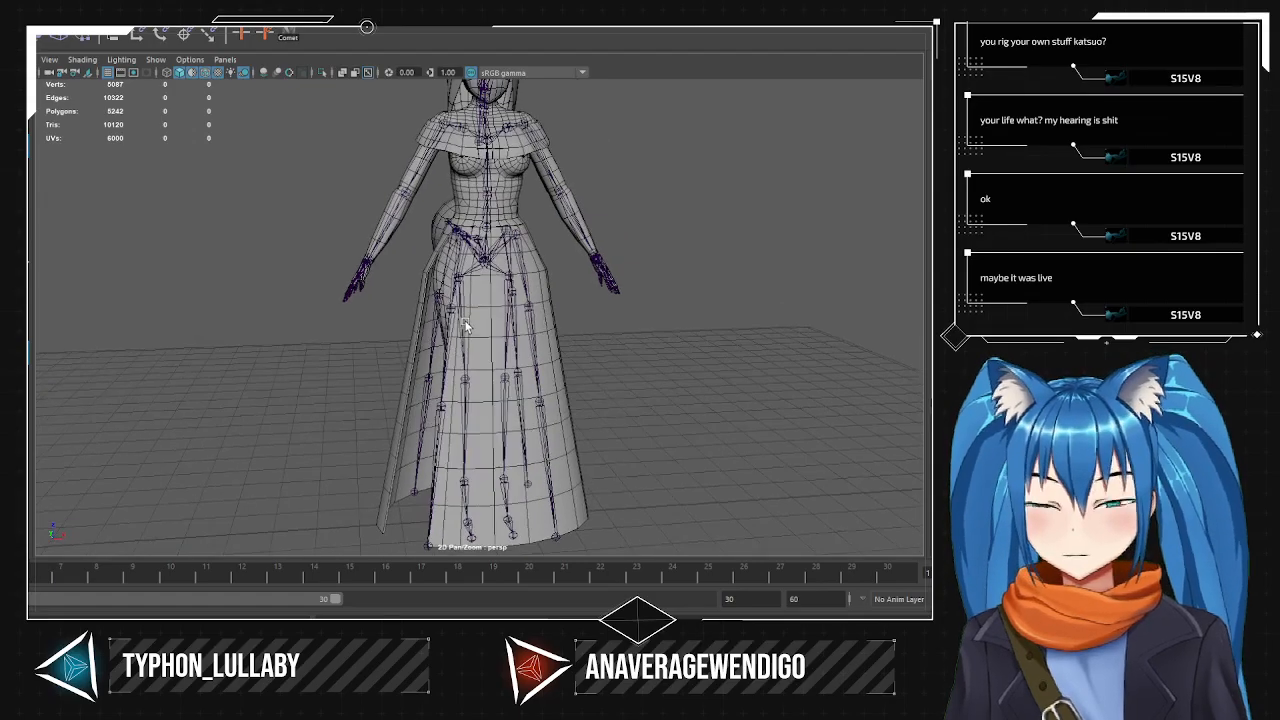
# - Step through the rear skirt chain's joints beside the tail to check their placement on the skirt
pyautogui.scroll(6, 480, 323)
pyautogui.keyDown('alt'); pyautogui.moveTo(494, 320); pyautogui.dragTo(618, 314); pyautogui.keyUp('alt')
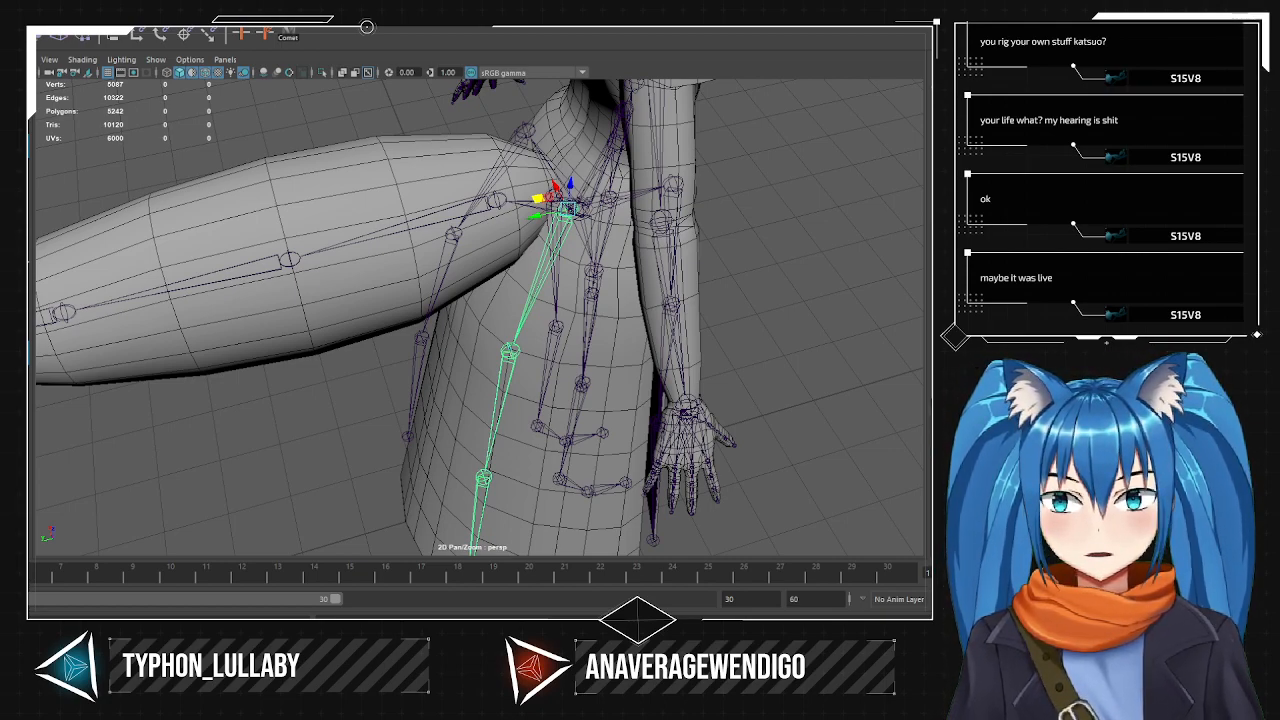
pyautogui.press('Down')
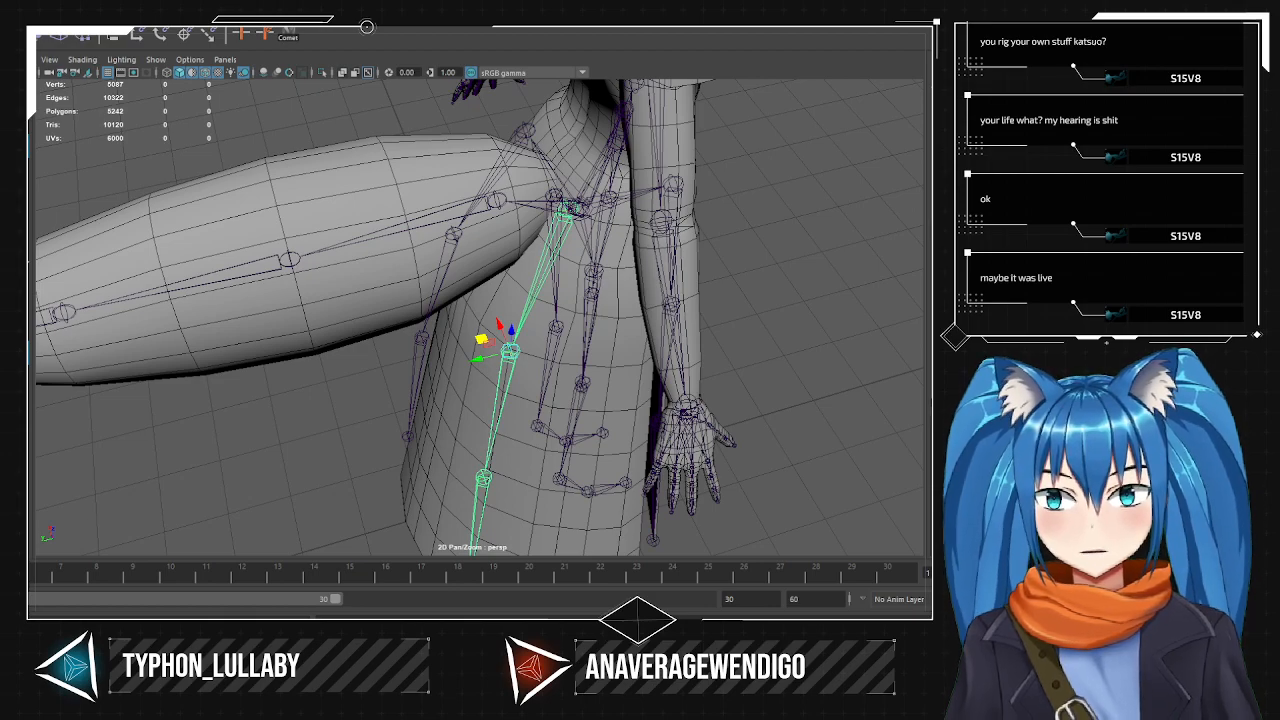
pyautogui.press('Down')
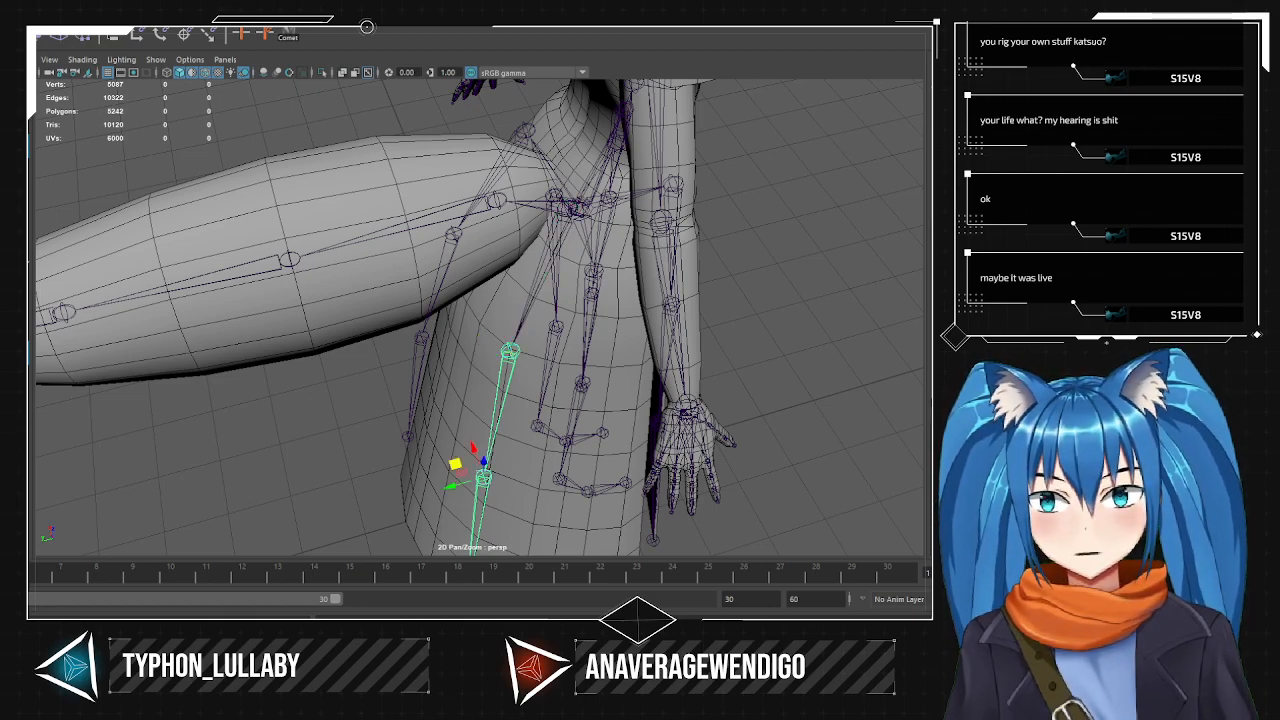
pyautogui.press('Down')
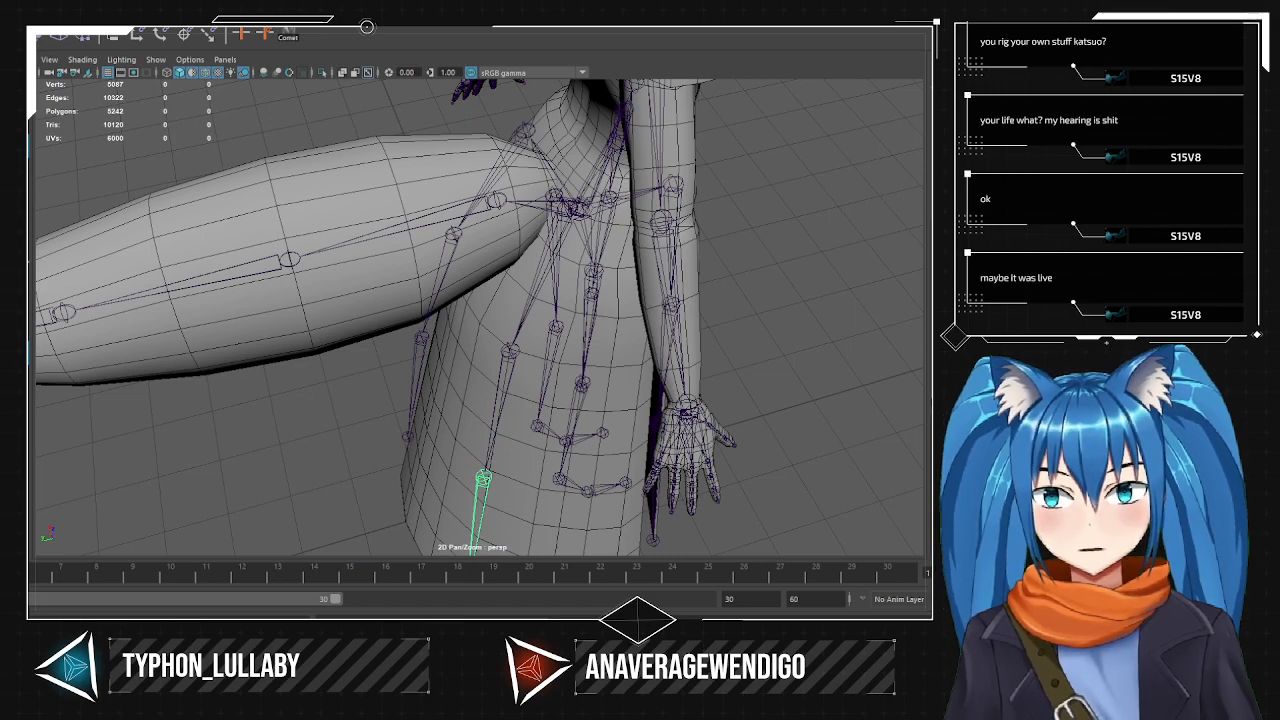
pyautogui.click(531, 404)
pyautogui.keyDown('alt'); pyautogui.moveTo(531, 404); pyautogui.dragTo(482, 388); pyautogui.keyUp('alt')
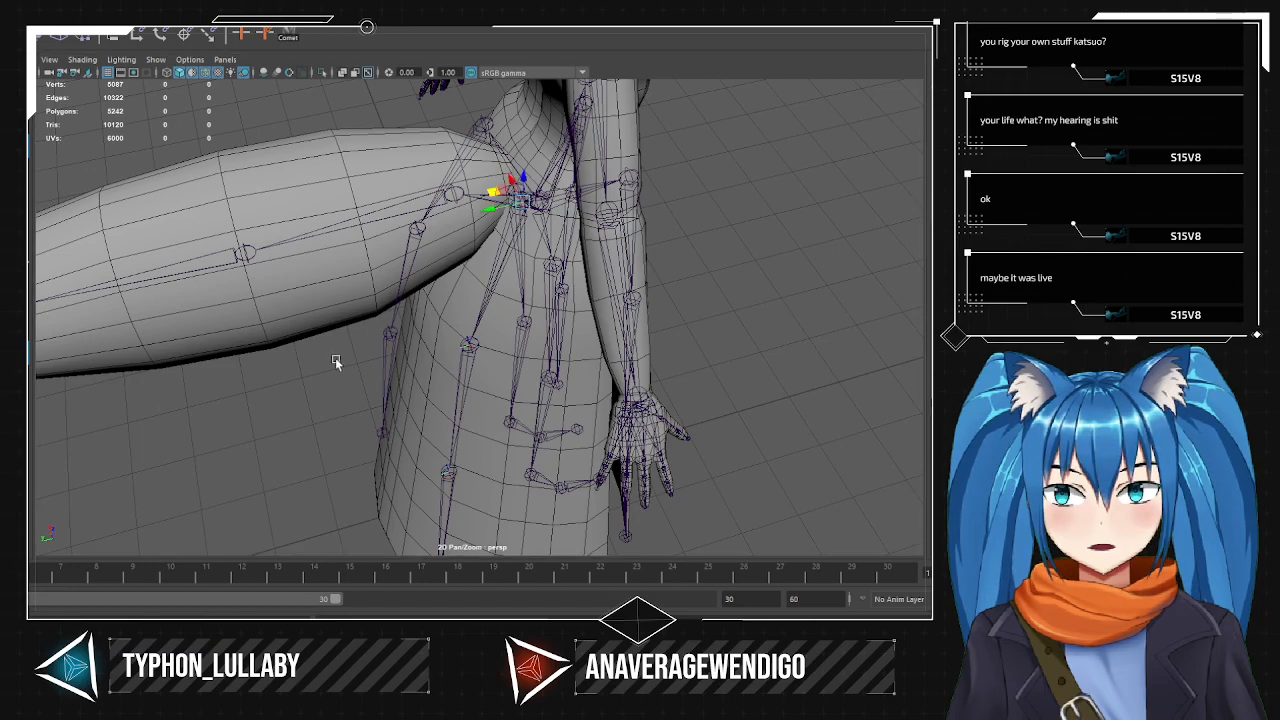
# - Duplicate the rear skirt chain from its top joint and bring the copy around to the skirt's side slit
pyautogui.click(508, 197)
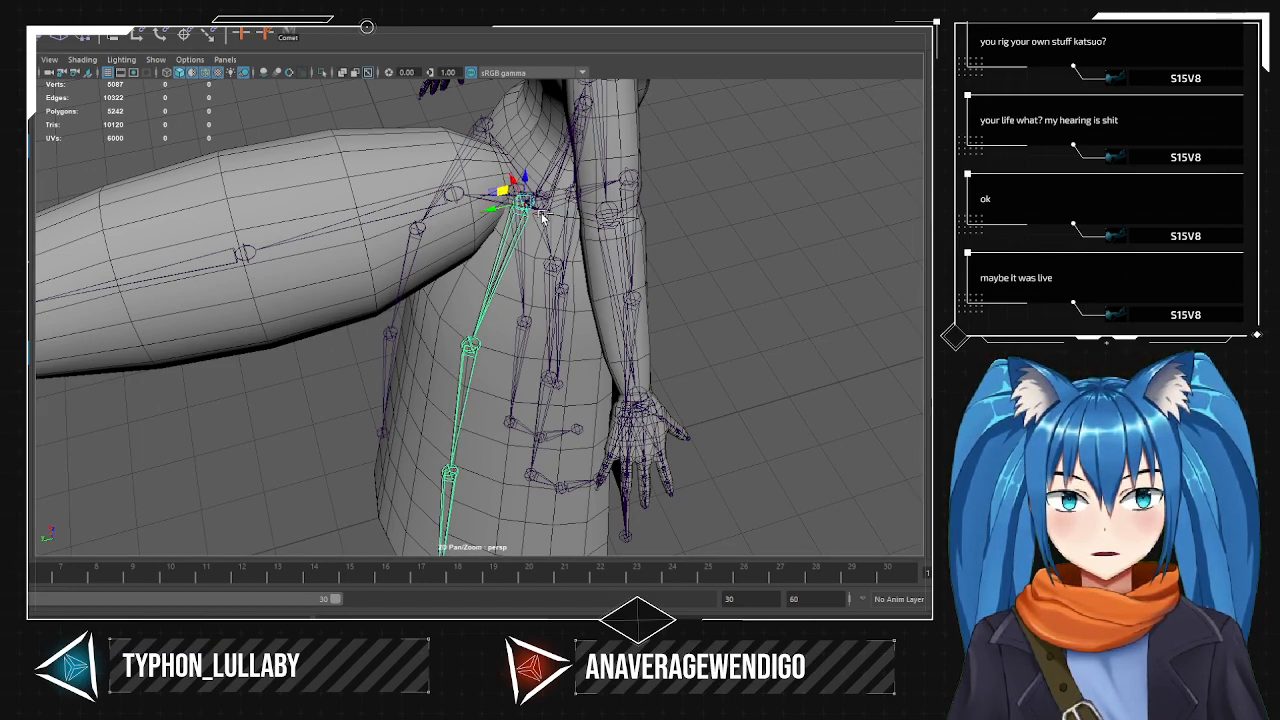
pyautogui.moveTo(508, 200); pyautogui.dragTo(436, 430)
pyautogui.click(393, 405)
pyautogui.keyDown('alt'); pyautogui.moveTo(444, 428); pyautogui.dragTo(405, 373); pyautogui.keyUp('alt')
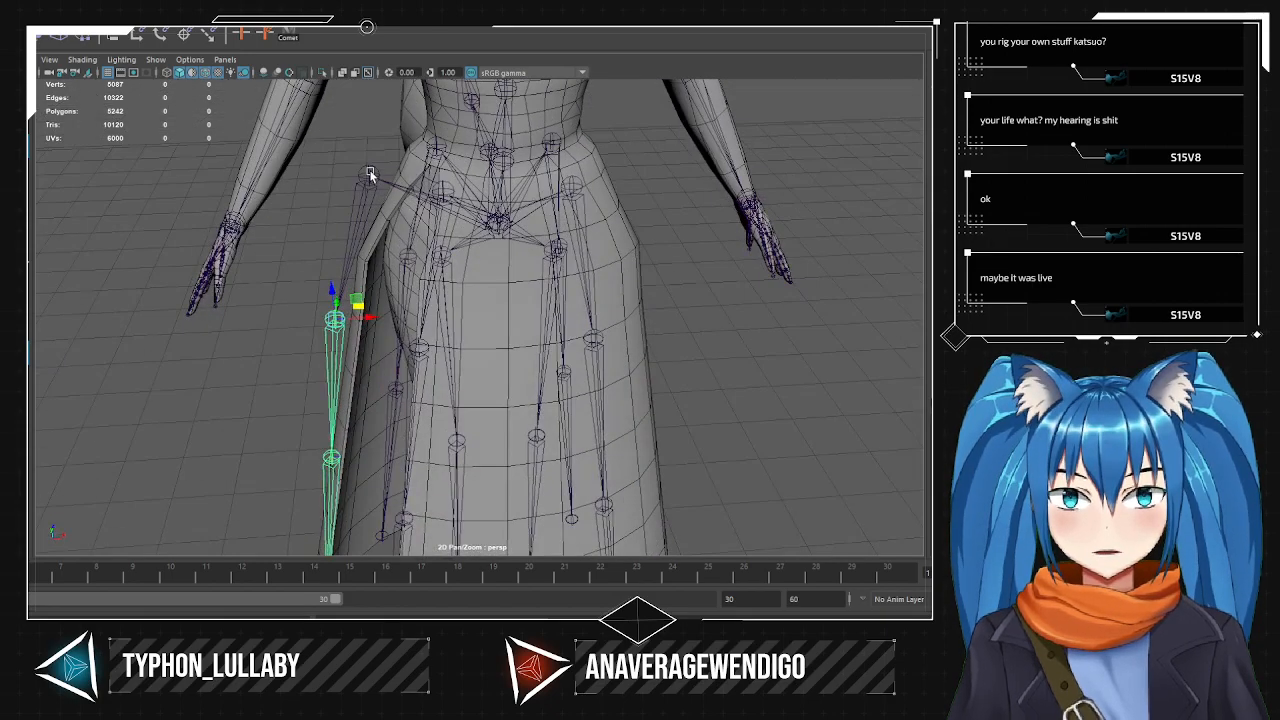
# - Move the side skirt chain inward by its top joint so it starts at the hip
pyautogui.click(370, 176)
pyautogui.keyDown('alt'); pyautogui.moveTo(370, 176); pyautogui.dragTo(354, 146); pyautogui.keyUp('alt')
pyautogui.keyDown('alt'); pyautogui.moveTo(392, 152); pyautogui.dragTo(431, 193, button='middle'); pyautogui.keyUp('alt')
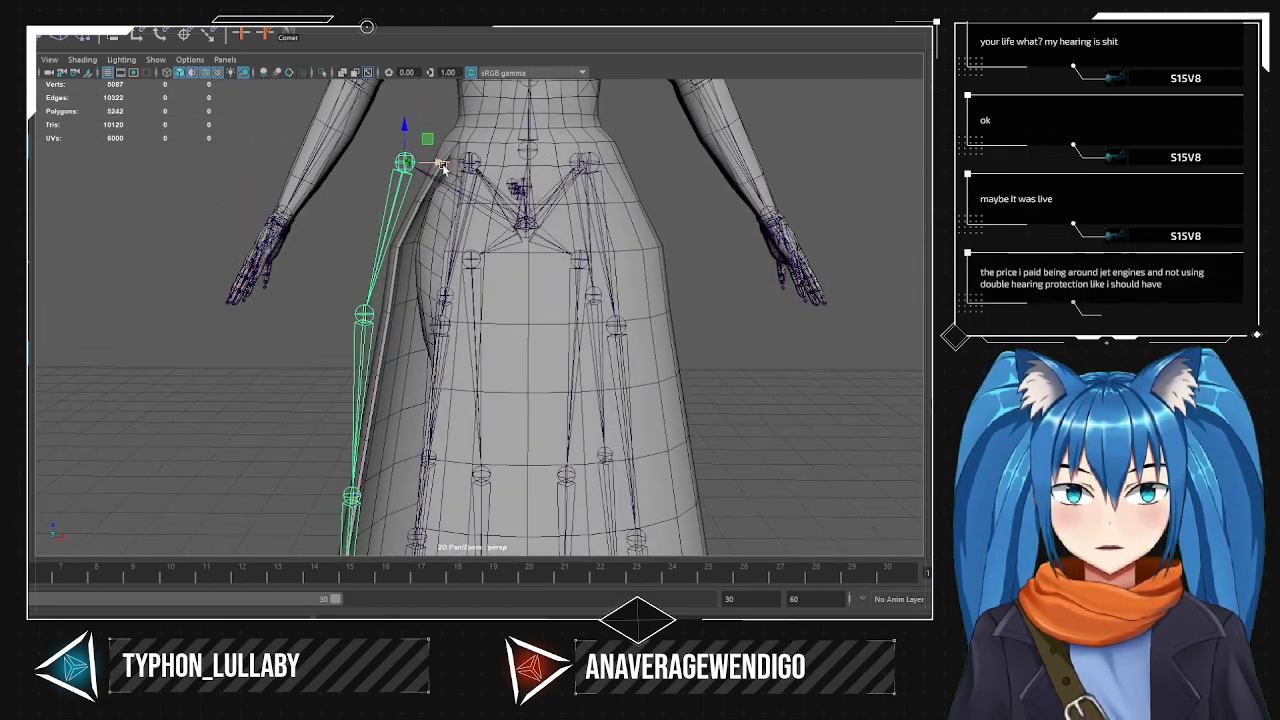
pyautogui.moveTo(436, 157); pyautogui.dragTo(463, 175)
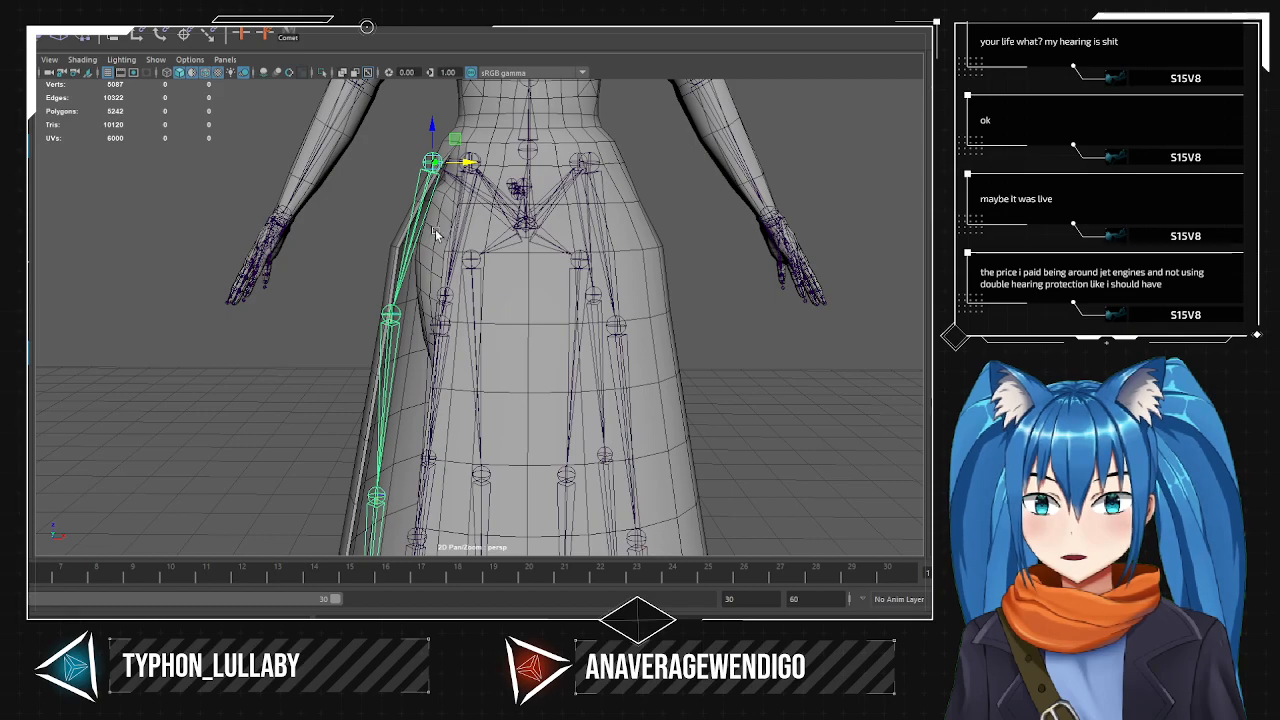
pyautogui.keyDown('alt'); pyautogui.moveTo(429, 241); pyautogui.dragTo(487, 334, button='middle'); pyautogui.keyUp('alt')
pyautogui.scroll(3, 494, 231)
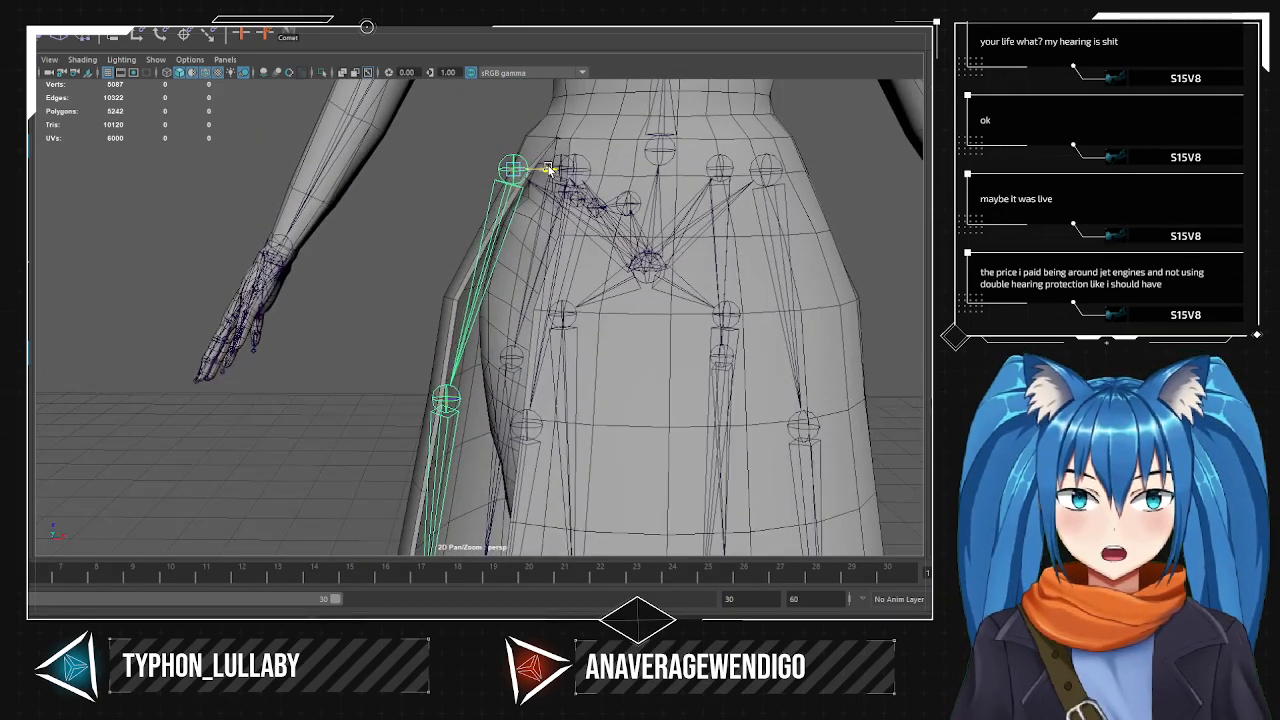
# - Adjust the side skirt chain's lower joints sideways down to the hem so they follow the rear panel's edge
pyautogui.click(452, 398)
pyautogui.moveTo(478, 401); pyautogui.dragTo(469, 411)
pyautogui.keyDown('alt'); pyautogui.moveTo(469, 411); pyautogui.dragTo(500, 187, button='middle'); pyautogui.keyUp('alt')
pyautogui.click(456, 377)
pyautogui.moveTo(482, 366); pyautogui.dragTo(446, 425)
pyautogui.keyDown('alt'); pyautogui.moveTo(446, 425); pyautogui.dragTo(517, 149, button='middle'); pyautogui.keyUp('alt')
pyautogui.keyDown('alt'); pyautogui.moveTo(478, 446); pyautogui.dragTo(452, 463); pyautogui.keyUp('alt')
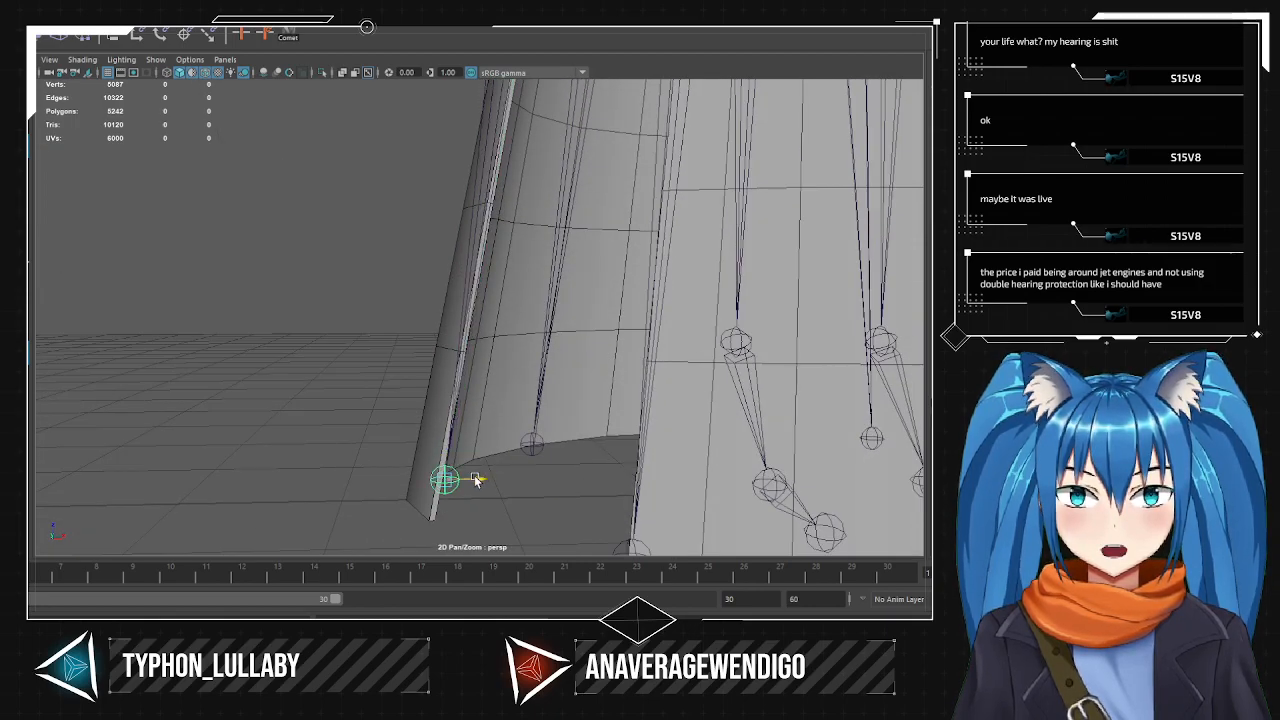
# - Move the side skirt chain's third joint forward along the rear panel toward the slit, as seen from the side
pyautogui.keyDown('alt'); pyautogui.moveTo(451, 436); pyautogui.dragTo(440, 351, button='right'); pyautogui.keyUp('alt')
pyautogui.keyDown('alt'); pyautogui.moveTo(440, 351); pyautogui.dragTo(611, 371); pyautogui.keyUp('alt')
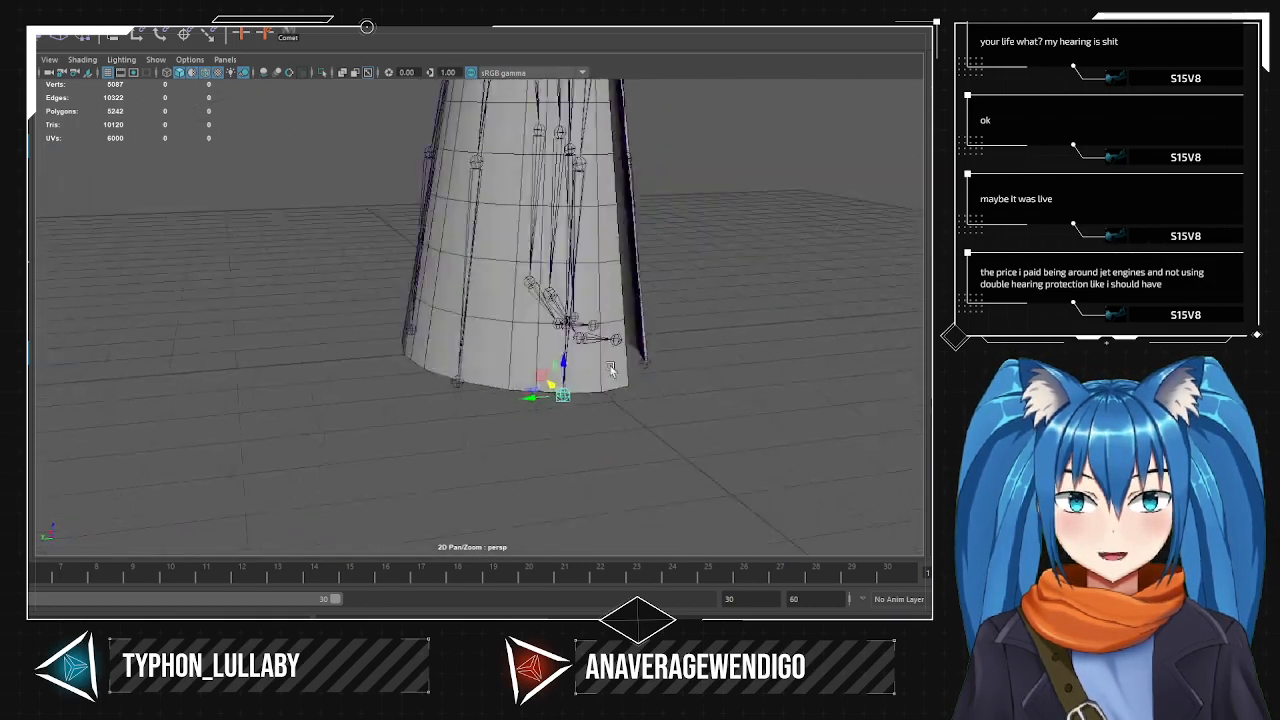
pyautogui.keyDown('alt'); pyautogui.moveTo(611, 371); pyautogui.dragTo(557, 429, button='middle'); pyautogui.keyUp('alt')
pyautogui.keyDown('alt'); pyautogui.moveTo(557, 429); pyautogui.dragTo(477, 395); pyautogui.keyUp('alt')
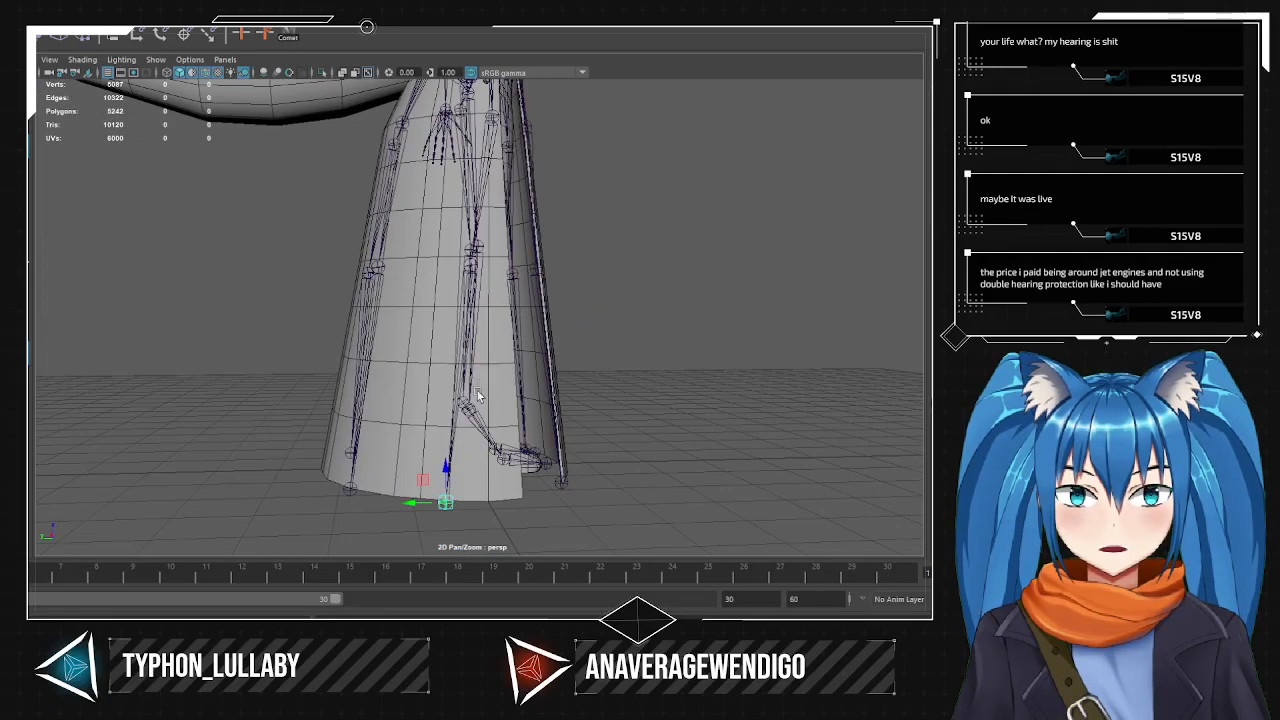
pyautogui.keyDown('alt'); pyautogui.moveTo(468, 492); pyautogui.dragTo(480, 460); pyautogui.keyUp('alt')
pyautogui.keyDown('alt'); pyautogui.moveTo(525, 270); pyautogui.dragTo(486, 324); pyautogui.keyUp('alt')
pyautogui.click(448, 291)
pyautogui.moveTo(426, 291); pyautogui.dragTo(451, 297)
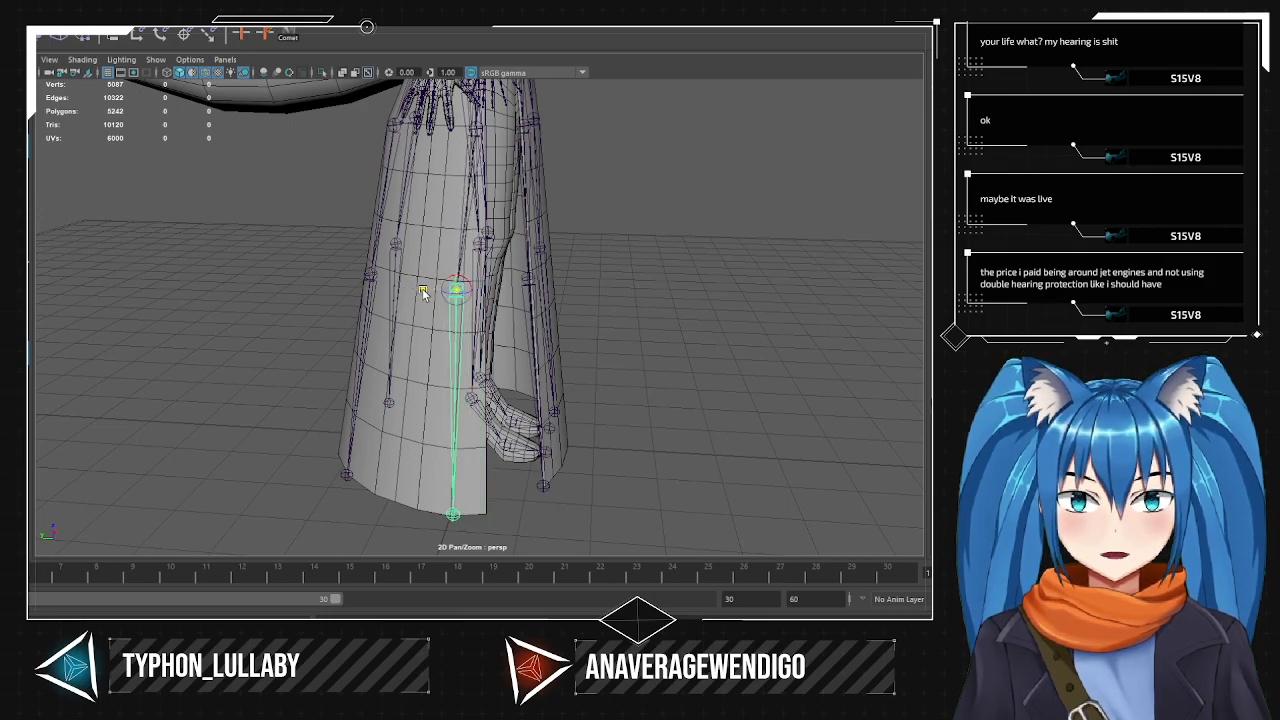
# - Adjust the front-to-back position of the side skirt chain's top joint at the hip, in line with its lower joints
pyautogui.keyDown('alt'); pyautogui.moveTo(431, 291); pyautogui.dragTo(503, 277); pyautogui.keyUp('alt')
pyautogui.keyDown('alt'); pyautogui.moveTo(503, 277); pyautogui.dragTo(449, 362, button='middle'); pyautogui.keyUp('alt')
pyautogui.keyDown('alt'); pyautogui.moveTo(449, 362); pyautogui.dragTo(434, 326); pyautogui.keyUp('alt')
pyautogui.scroll(-3, 514, 309)
pyautogui.keyDown('alt'); pyautogui.moveTo(514, 309); pyautogui.dragTo(529, 237); pyautogui.keyUp('alt')
pyautogui.scroll(4, 529, 237)
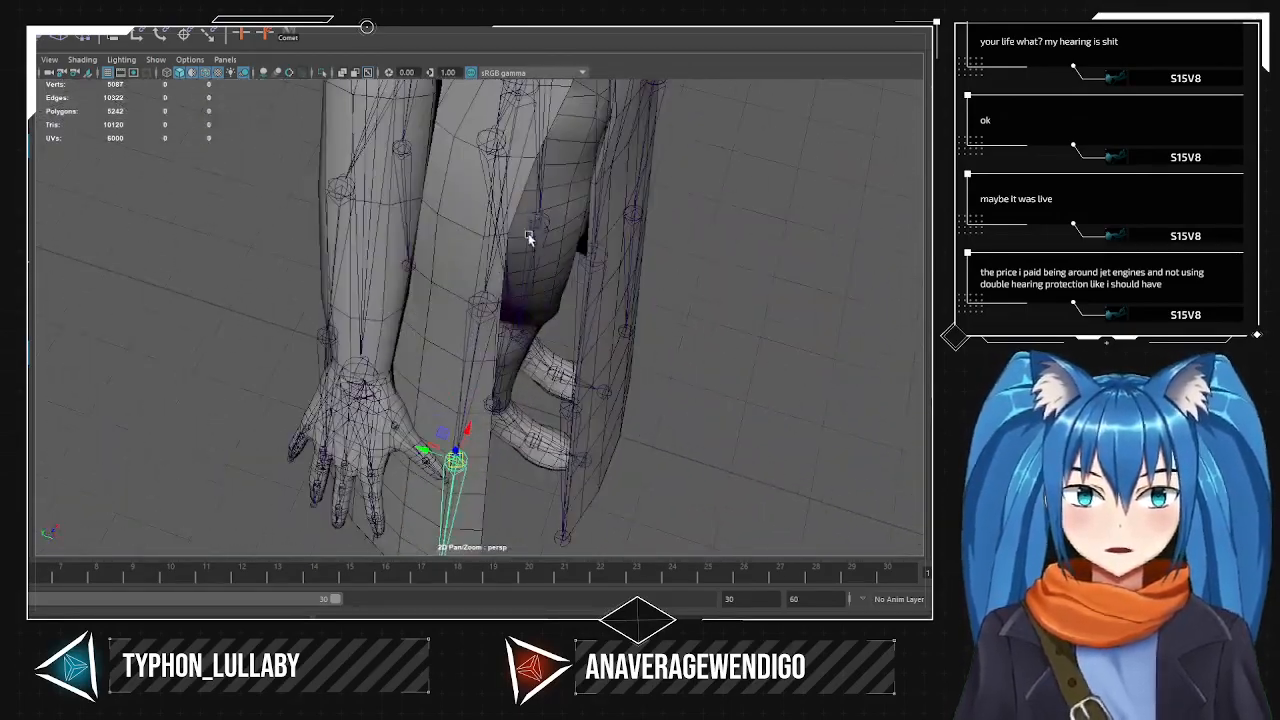
pyautogui.keyDown('alt'); pyautogui.moveTo(540, 111); pyautogui.dragTo(518, 236, button='middle'); pyautogui.keyUp('alt')
pyautogui.click(505, 238)
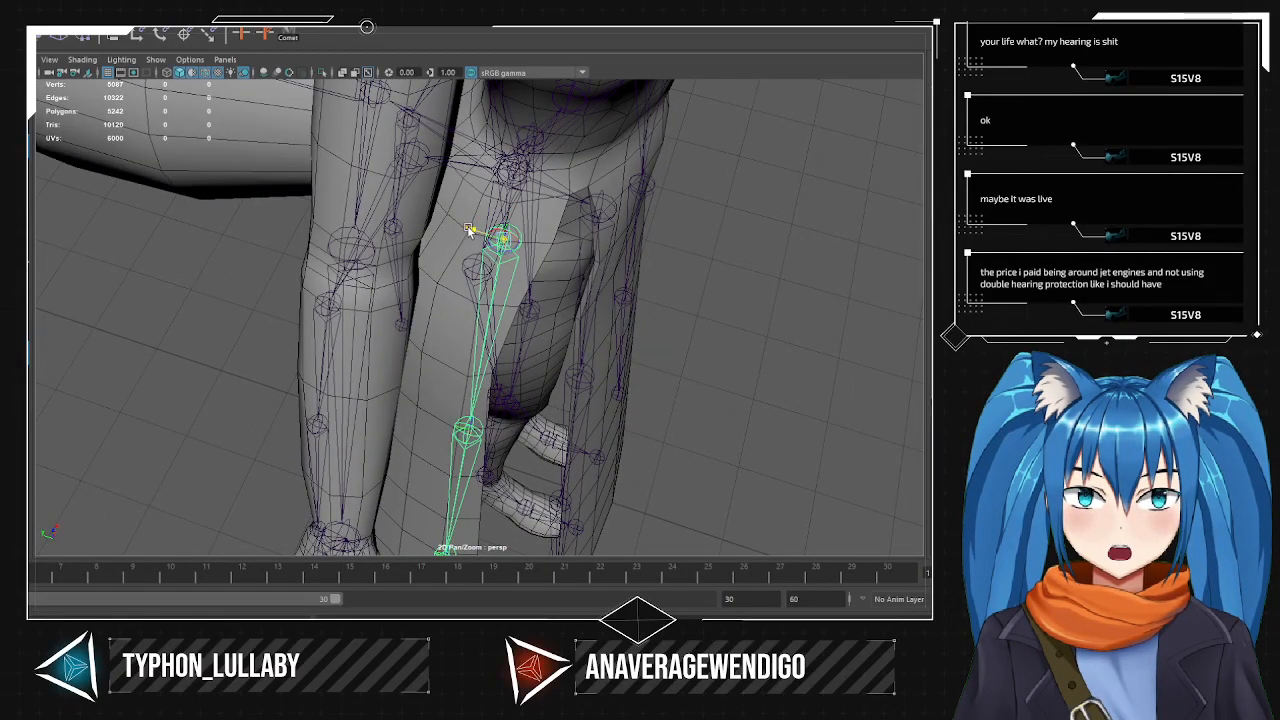
pyautogui.keyDown('alt'); pyautogui.moveTo(509, 263); pyautogui.dragTo(480, 200); pyautogui.keyUp('alt')
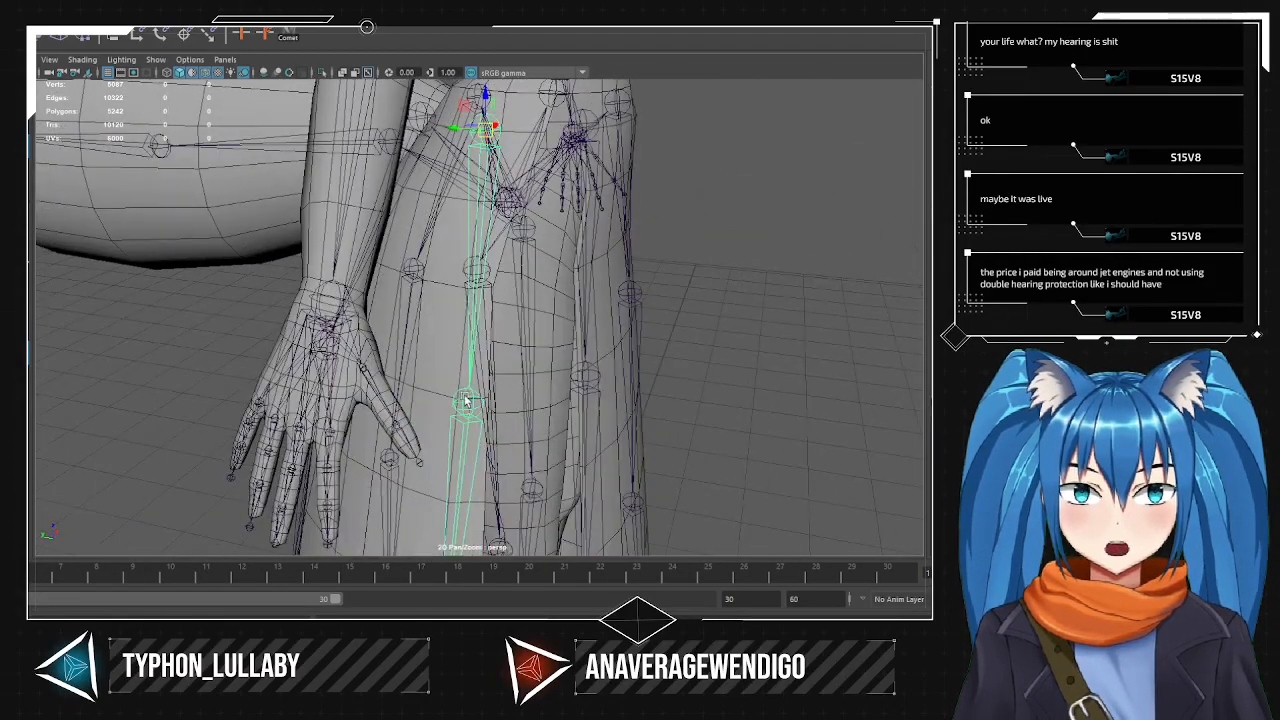
pyautogui.keyDown('alt'); pyautogui.moveTo(464, 410); pyautogui.dragTo(500, 330); pyautogui.keyUp('alt')
pyautogui.keyDown('alt'); pyautogui.moveTo(500, 329); pyautogui.dragTo(500, 246, button='middle'); pyautogui.keyUp('alt')
# - Mirror the side skirt chain from its top joint across the body's centre line to the other hip
pyautogui.scroll(-3, 502, 247)
pyautogui.keyDown('alt'); pyautogui.moveTo(511, 268); pyautogui.dragTo(361, 352); pyautogui.keyUp('alt')
pyautogui.click(463, 203)
pyautogui.click(468, 180)
pyautogui.keyDown('alt'); pyautogui.moveTo(470, 183); pyautogui.dragTo(508, 223); pyautogui.keyUp('alt')
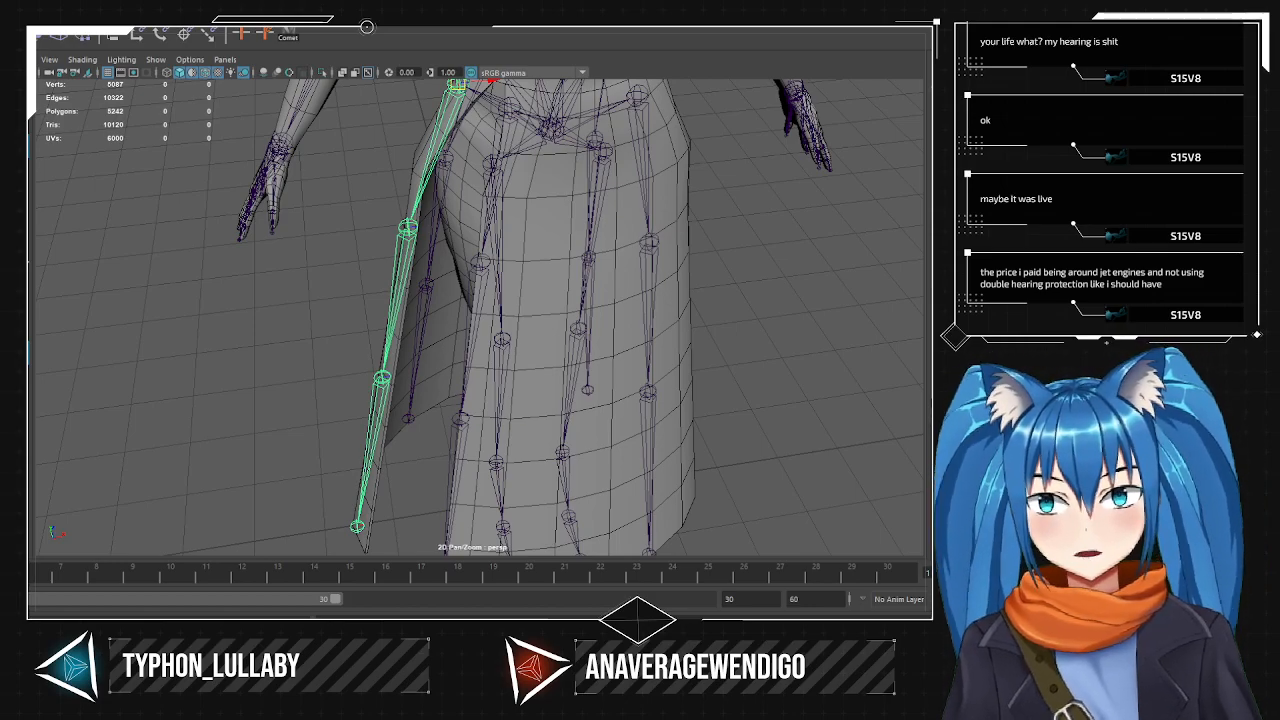
pyautogui.click(32, 326)
pyautogui.keyDown('alt'); pyautogui.moveTo(729, 229); pyautogui.dragTo(555, 246); pyautogui.keyUp('alt')
pyautogui.click(240, 208)
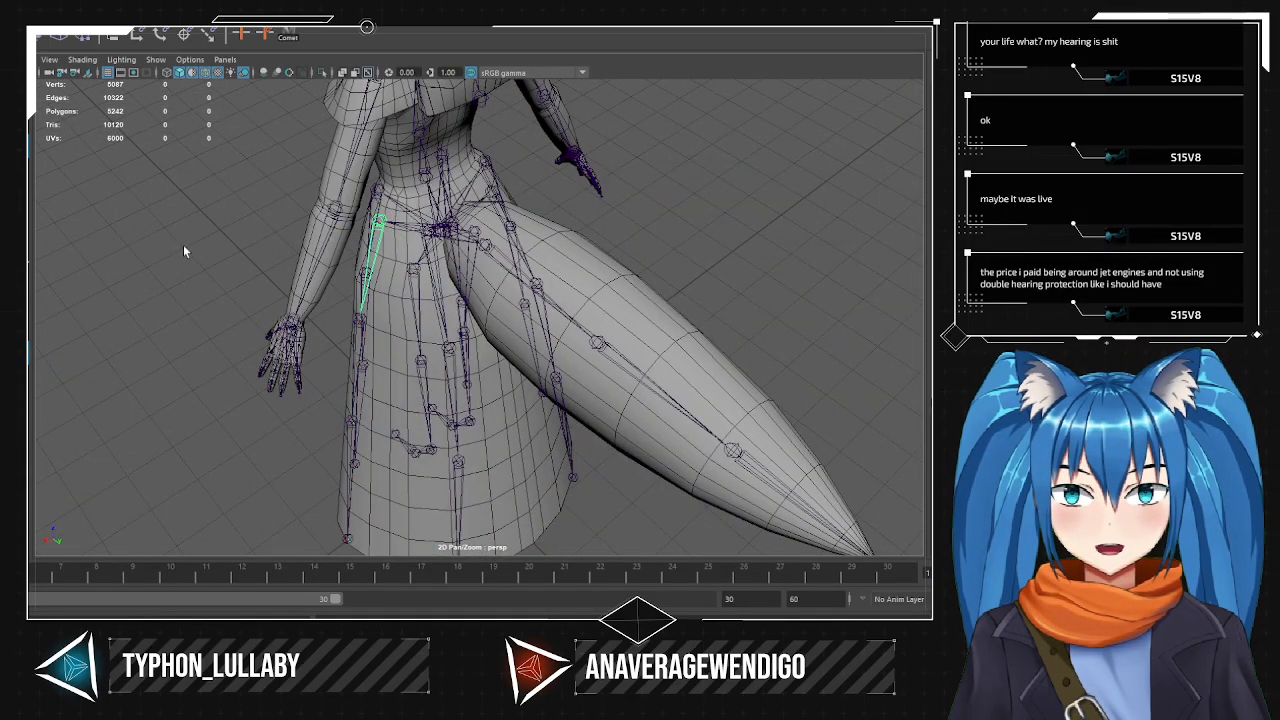
pyautogui.keyDown('alt'); pyautogui.moveTo(131, 316); pyautogui.dragTo(406, 216); pyautogui.keyUp('alt')
pyautogui.keyDown('alt'); pyautogui.moveTo(733, 289); pyautogui.dragTo(180, 366); pyautogui.keyUp('alt')
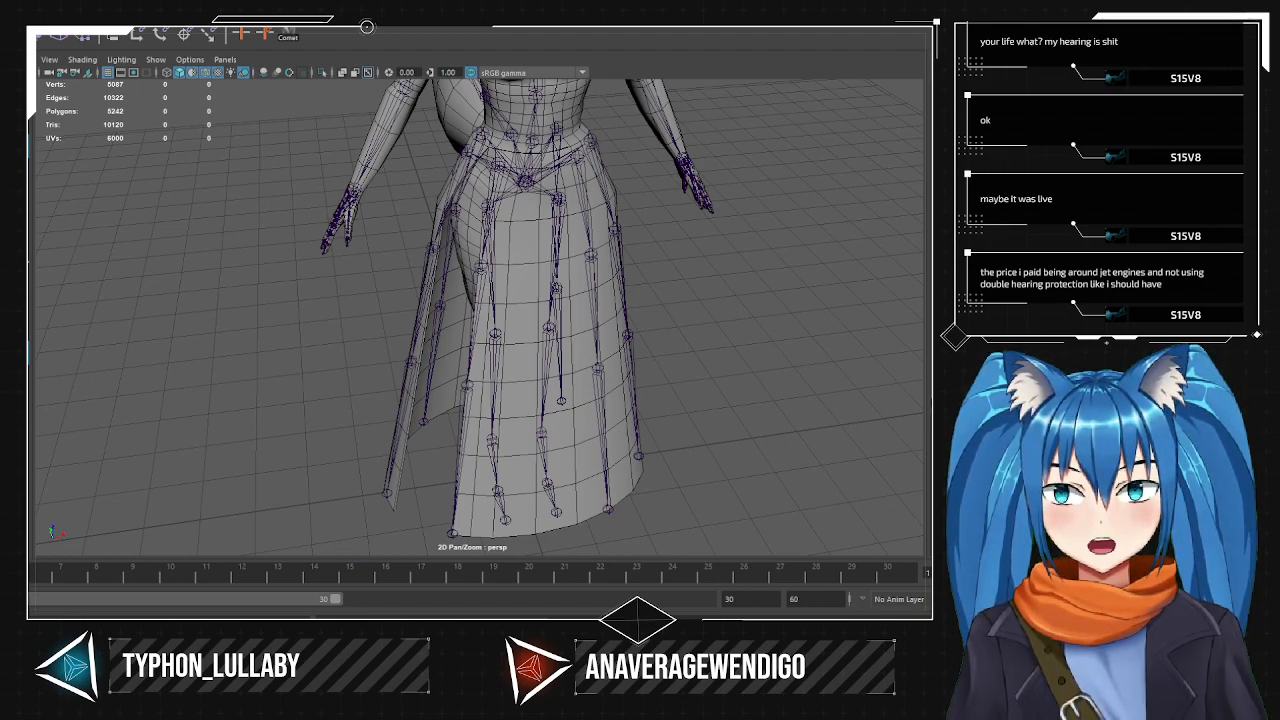
# - Select all six skirt chains and display the local rotation axes of their joints
pyautogui.click(638, 455)
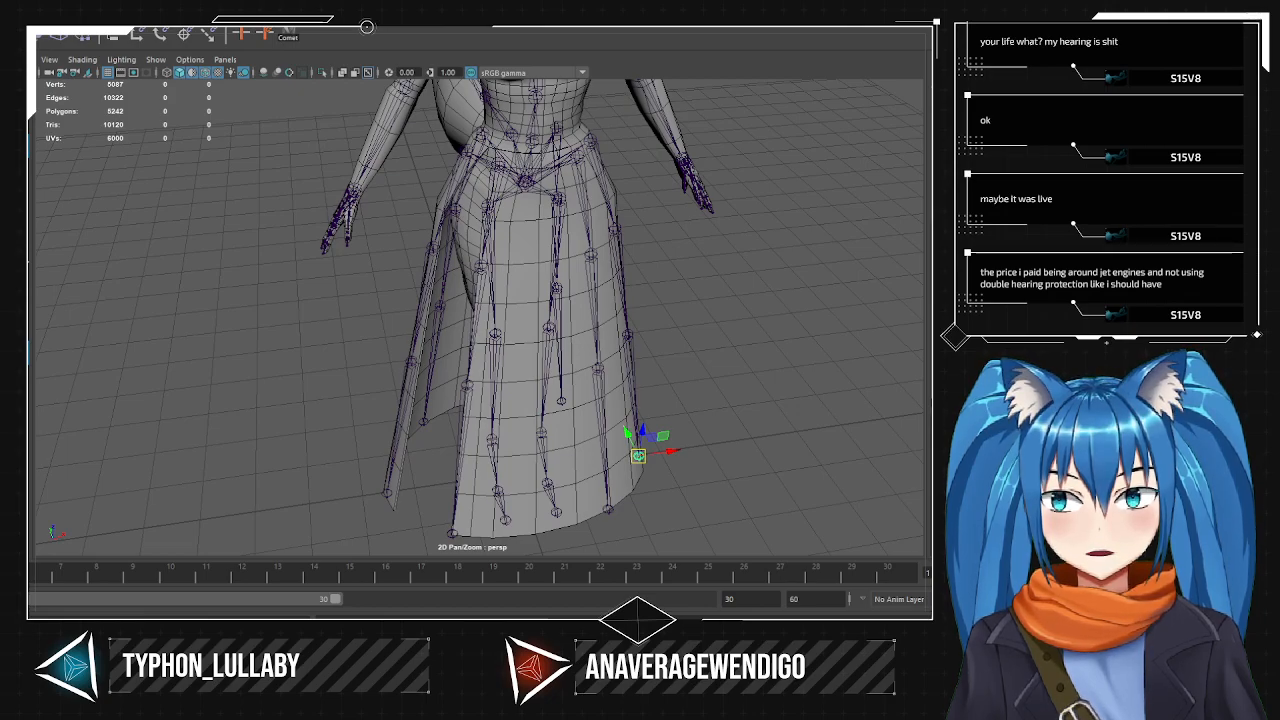
pyautogui.press('Up')
pyautogui.press('f')
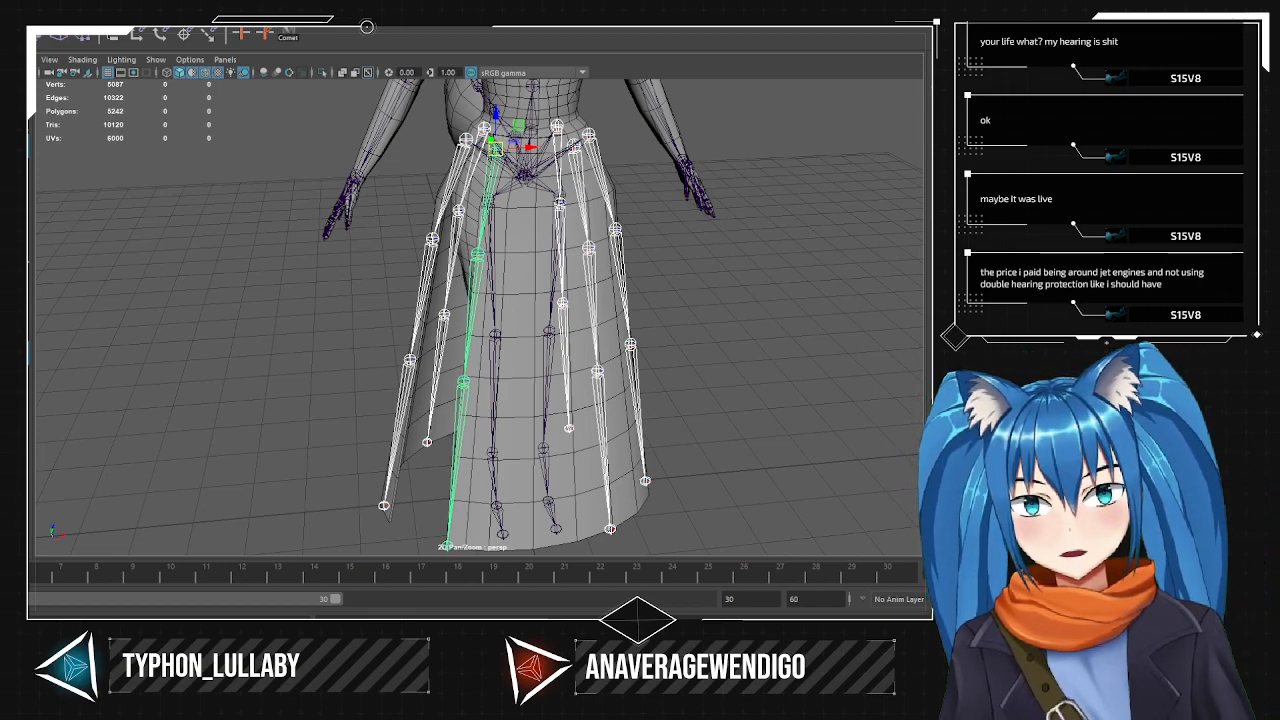
pyautogui.click(457, 155)
pyautogui.scroll(-5, 620, 195)
pyautogui.scroll(6, 629, 204)
pyautogui.keyDown('alt'); pyautogui.moveTo(540, 170); pyautogui.dragTo(576, 188); pyautogui.keyUp('alt')
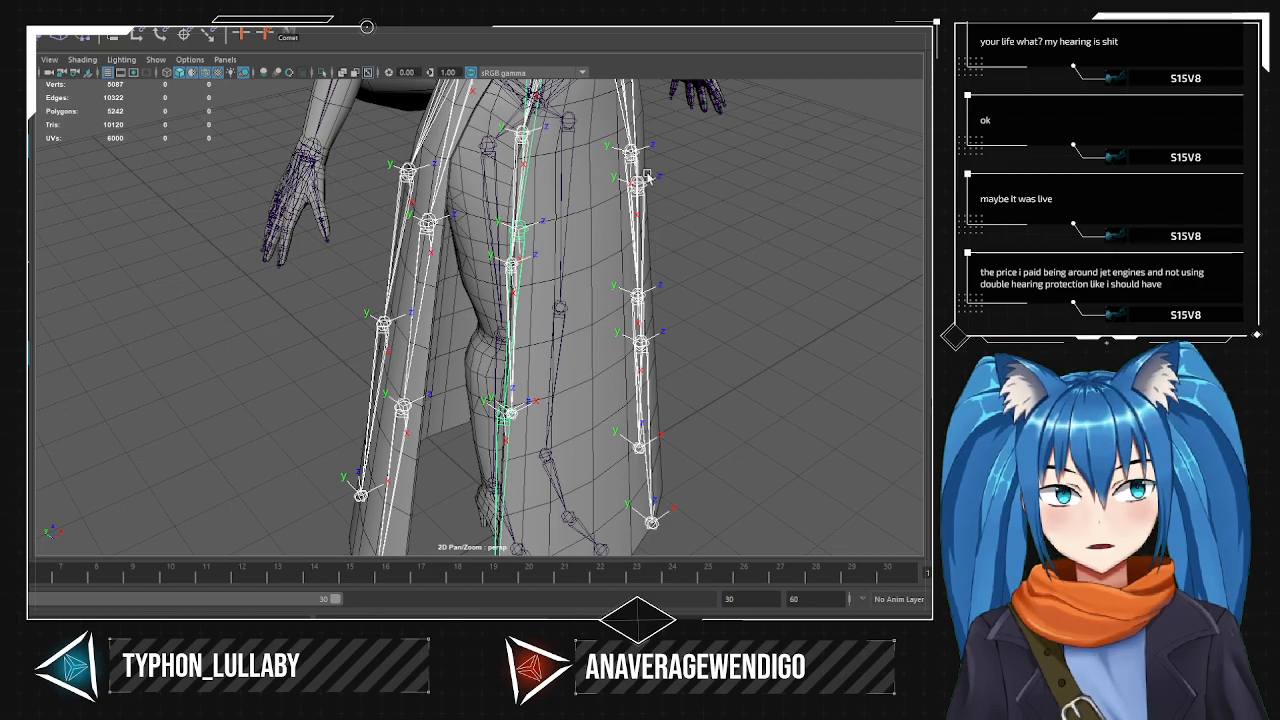
# - Reorient the joints of all six skirt chains and check the direction of their local axes from several sides
pyautogui.keyDown('alt'); pyautogui.moveTo(644, 170); pyautogui.dragTo(745, 159); pyautogui.keyUp('alt')
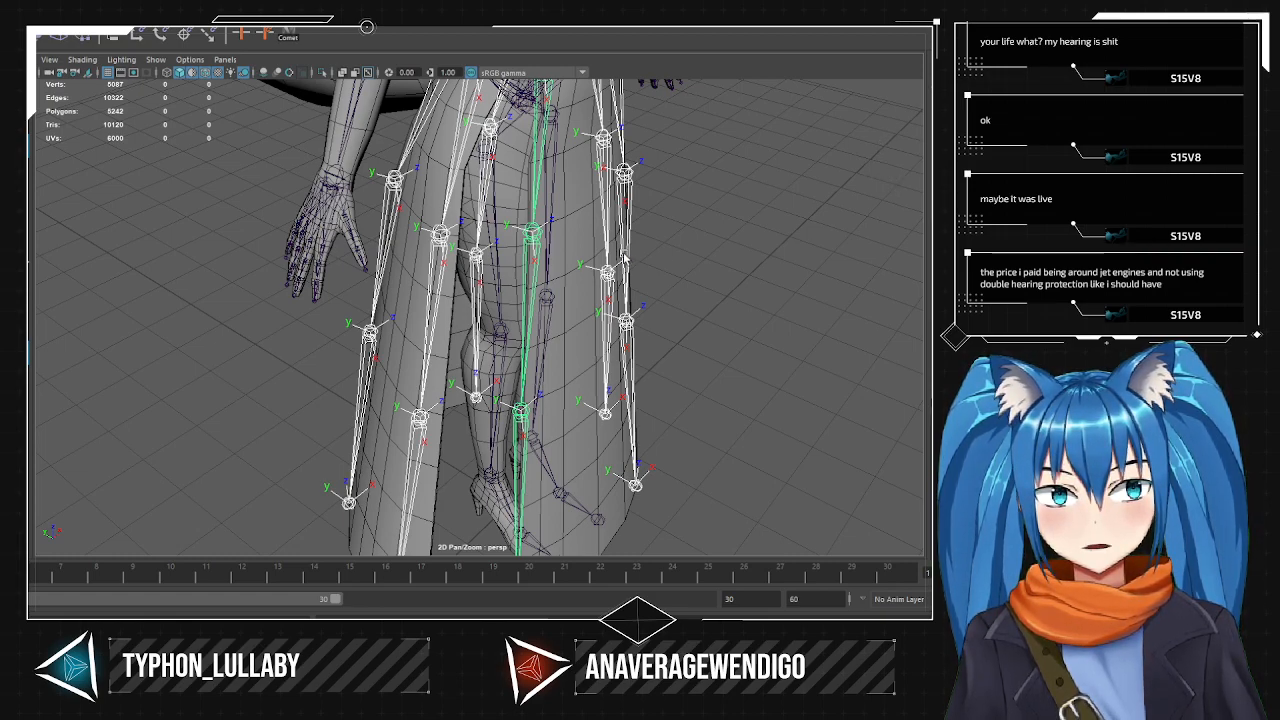
pyautogui.keyDown('alt'); pyautogui.moveTo(867, 181); pyautogui.dragTo(594, 244); pyautogui.keyUp('alt')
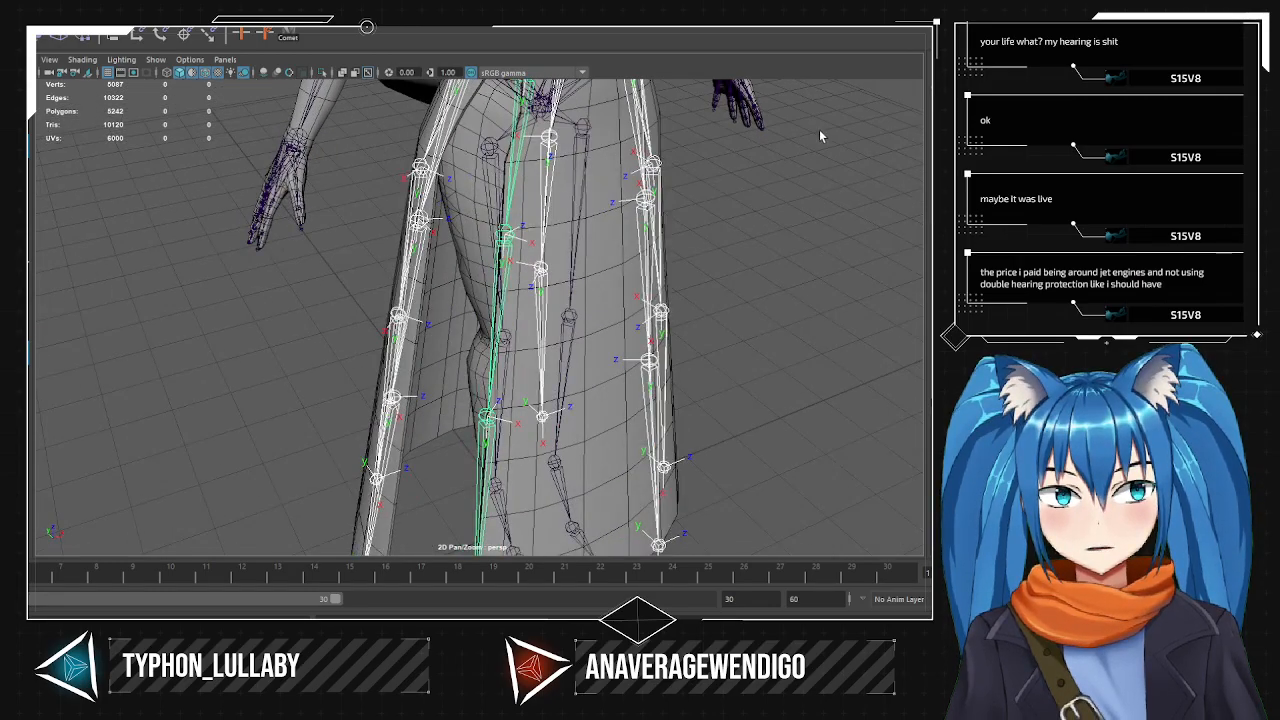
pyautogui.keyDown('alt'); pyautogui.moveTo(645, 234); pyautogui.dragTo(543, 252); pyautogui.keyUp('alt')
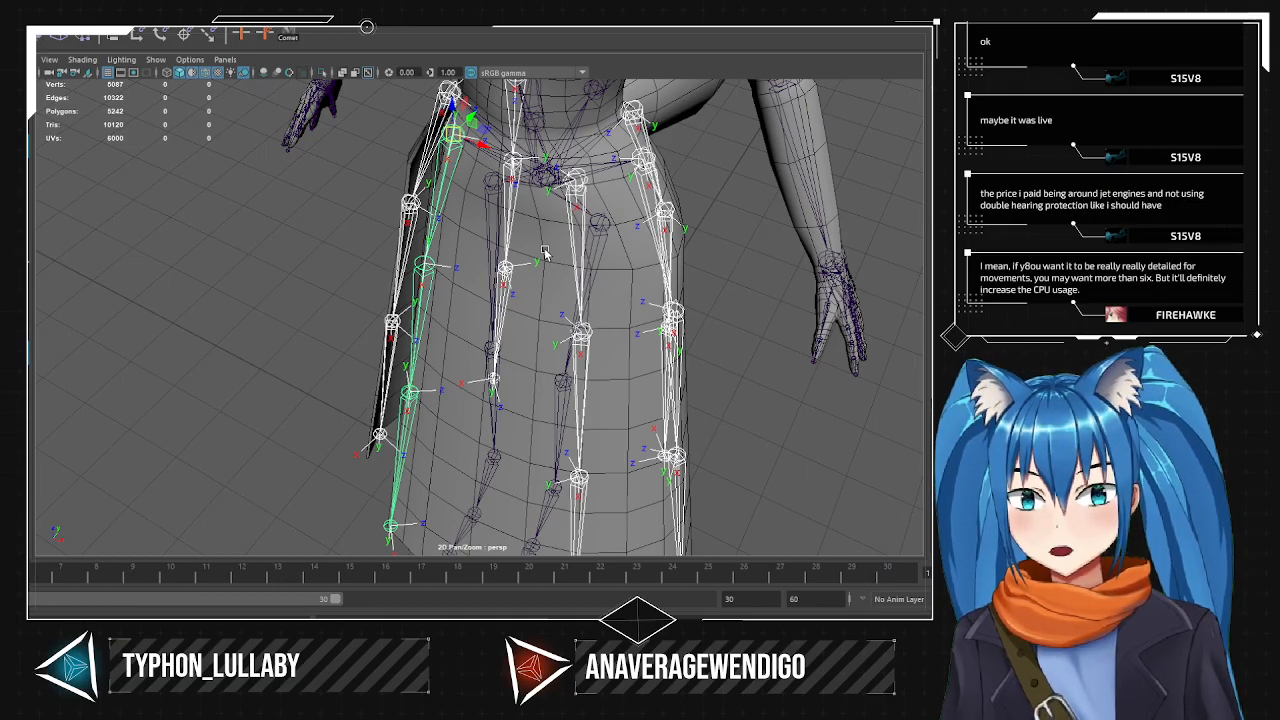
pyautogui.keyDown('alt'); pyautogui.moveTo(505, 263); pyautogui.dragTo(663, 341); pyautogui.keyUp('alt')
pyautogui.scroll(-5, 663, 341)
pyautogui.click(663, 341)
pyautogui.keyDown('alt'); pyautogui.moveTo(663, 341); pyautogui.dragTo(626, 430, button='middle'); pyautogui.keyUp('alt')
pyautogui.keyDown('alt'); pyautogui.moveTo(626, 430); pyautogui.dragTo(618, 333); pyautogui.keyUp('alt')
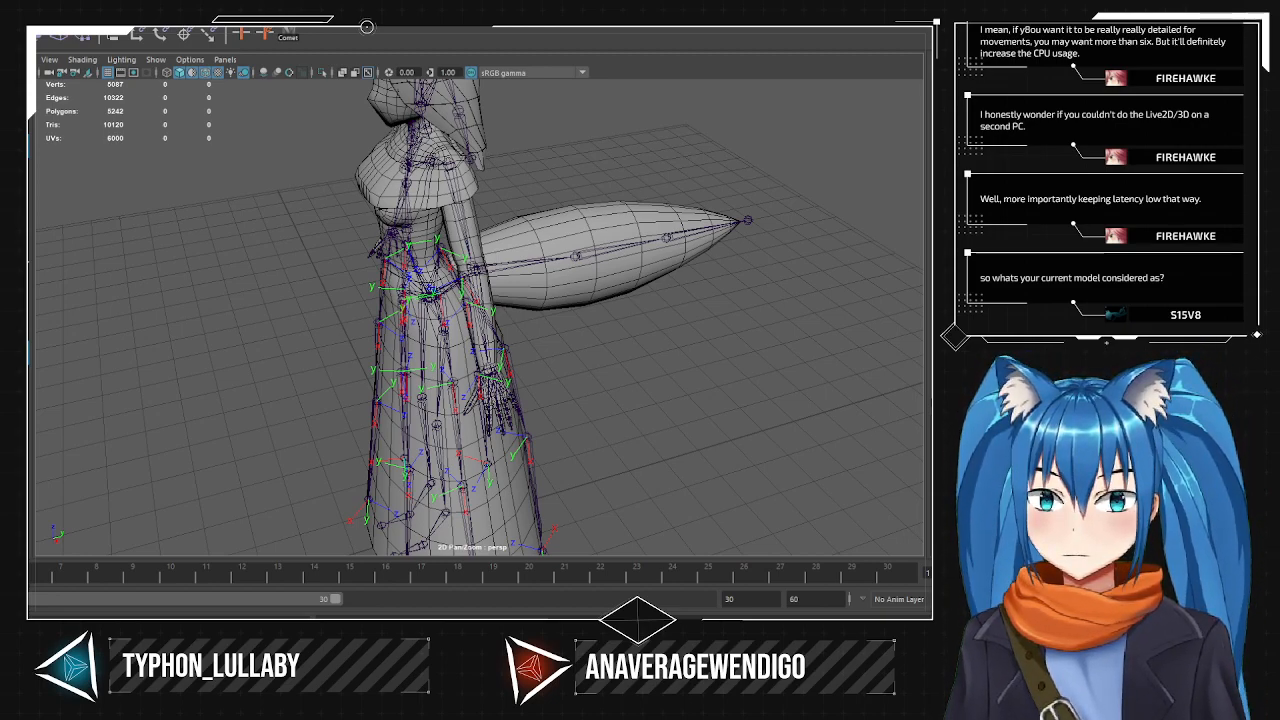
# - Examine the local rotation axes of the side and rear skirt chains around the whole dress
pyautogui.keyDown('alt'); pyautogui.moveTo(305, 286); pyautogui.dragTo(388, 271); pyautogui.keyUp('alt')
pyautogui.keyDown('alt'); pyautogui.moveTo(520, 271); pyautogui.dragTo(590, 339); pyautogui.keyUp('alt')
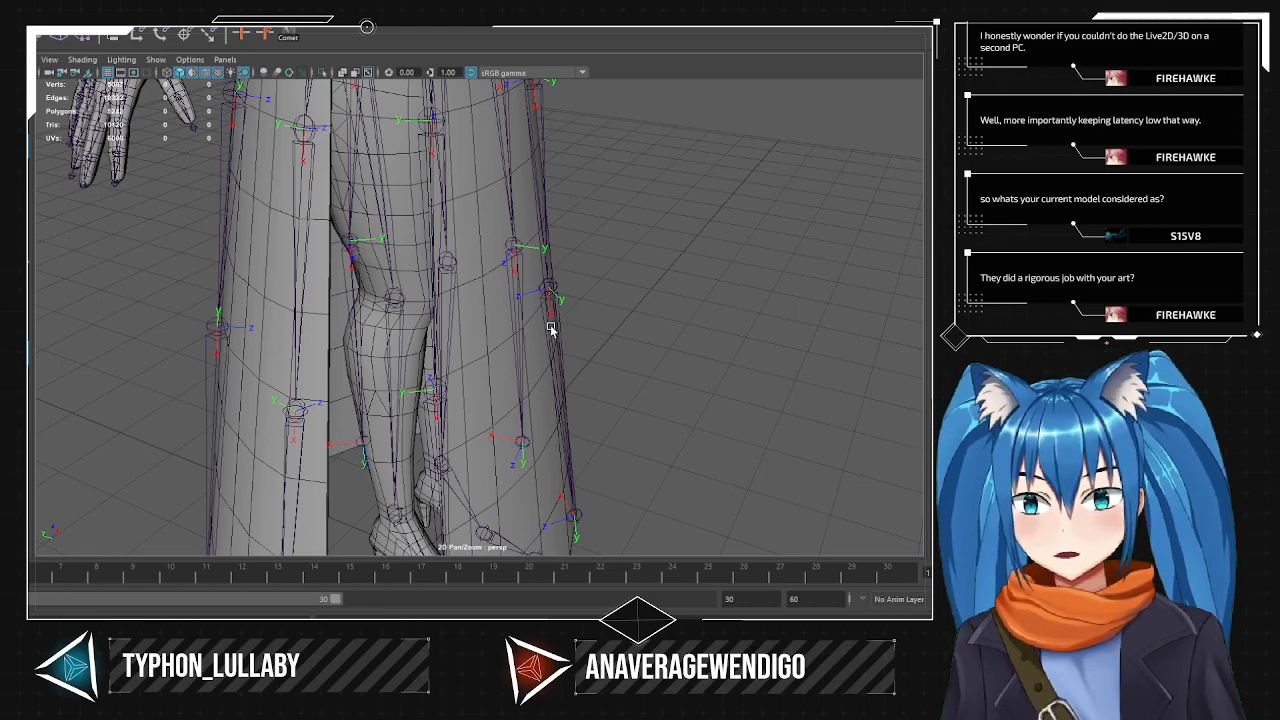
pyautogui.scroll(-8, 531, 342)
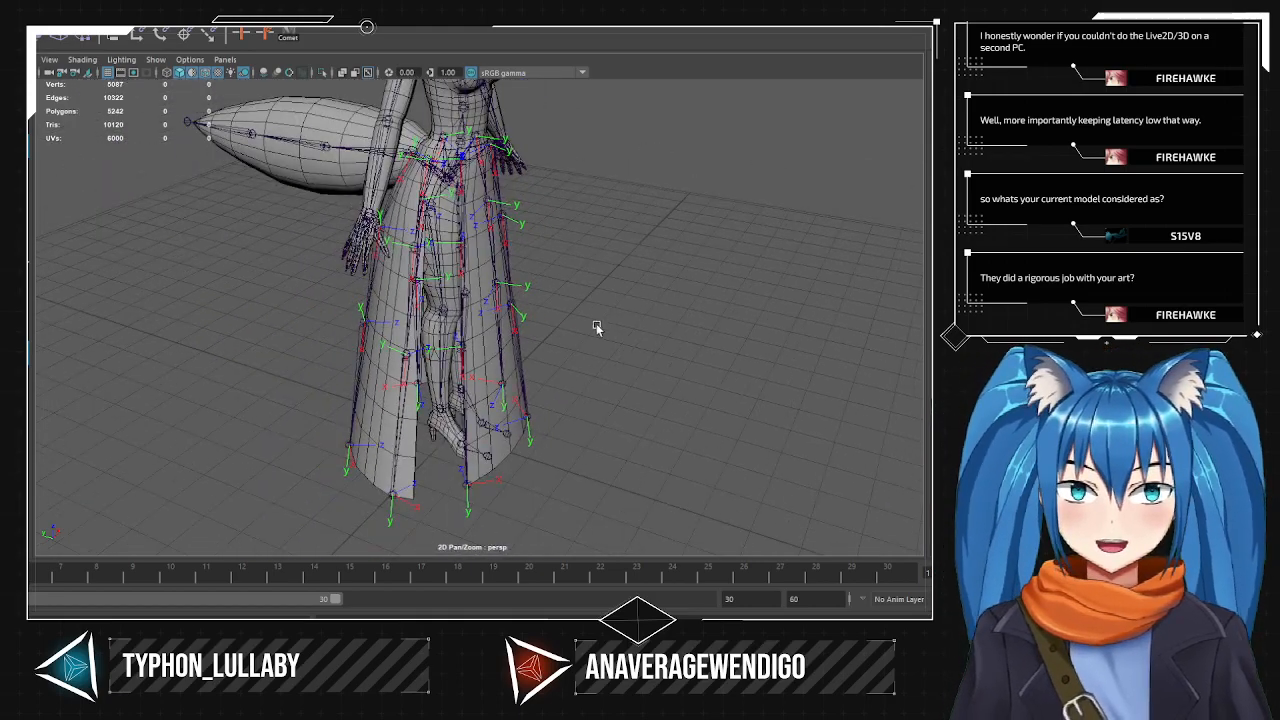
pyautogui.keyDown('alt'); pyautogui.moveTo(592, 284); pyautogui.dragTo(591, 334, button='middle'); pyautogui.keyUp('alt')
pyautogui.keyDown('alt'); pyautogui.moveTo(591, 334); pyautogui.dragTo(512, 340); pyautogui.keyUp('alt')
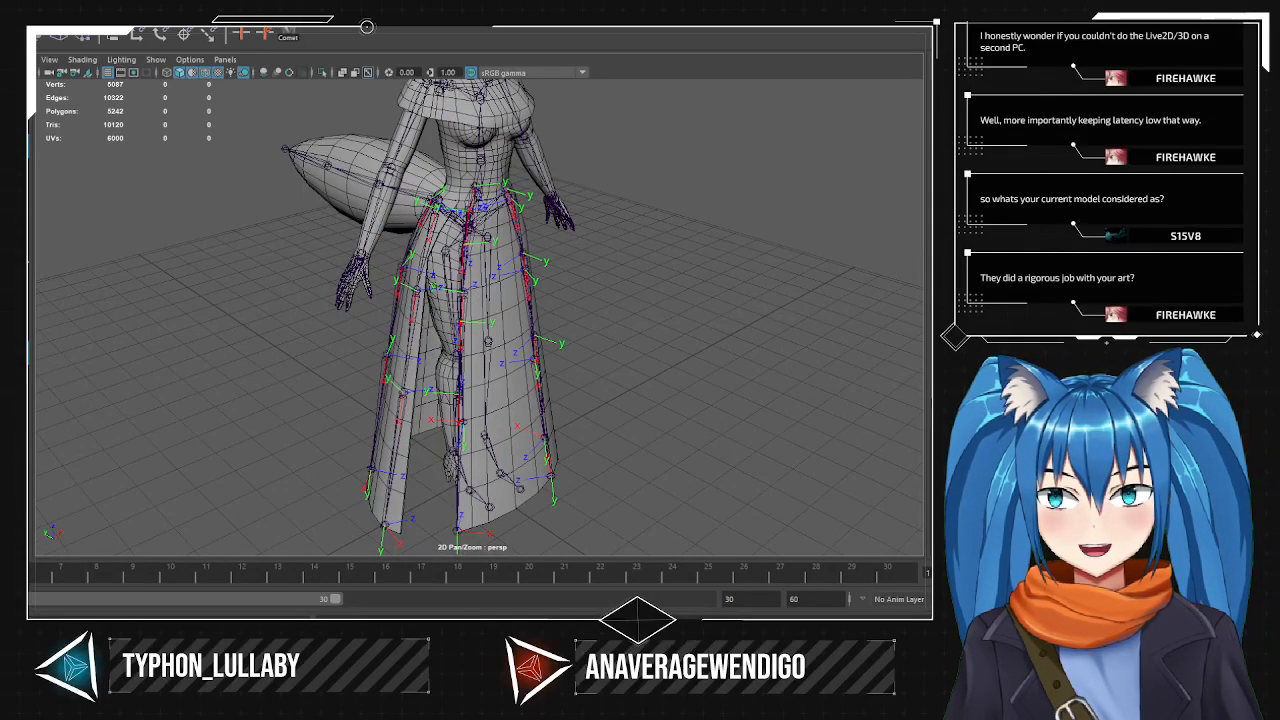
# - Select the front skirt chain's top joint beside the slit and examine the chain's axes down to the hem
pyautogui.click(466, 232)
pyautogui.scroll(4, 466, 232)
pyautogui.keyDown('alt'); pyautogui.moveTo(466, 250); pyautogui.dragTo(427, 424); pyautogui.keyUp('alt')
pyautogui.keyDown('alt'); pyautogui.moveTo(478, 408); pyautogui.dragTo(483, 326, button='middle'); pyautogui.keyUp('alt')
pyautogui.keyDown('alt'); pyautogui.moveTo(483, 326); pyautogui.dragTo(543, 340, button='right'); pyautogui.keyUp('alt')
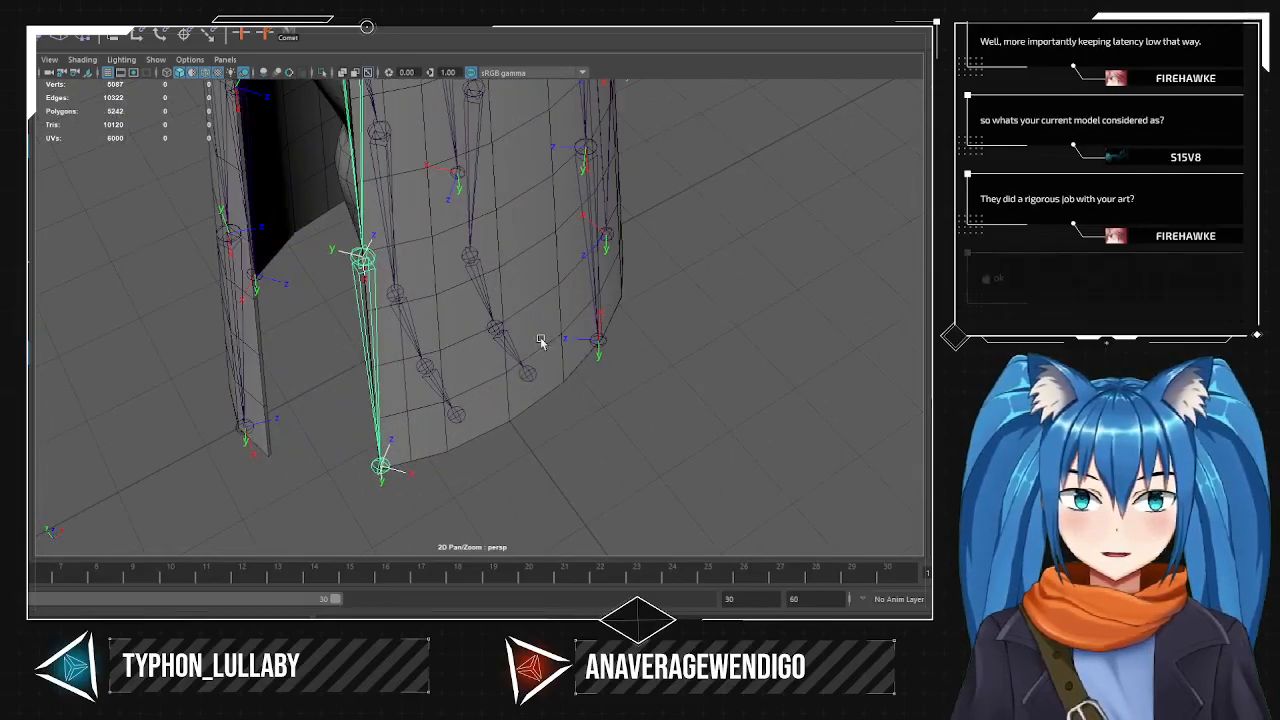
pyautogui.keyDown('alt'); pyautogui.moveTo(543, 340); pyautogui.dragTo(491, 346); pyautogui.keyUp('alt')
pyautogui.scroll(-6, 516, 352)
pyautogui.keyDown('alt'); pyautogui.moveTo(491, 346); pyautogui.dragTo(585, 367, button='middle'); pyautogui.keyUp('alt')
pyautogui.keyDown('alt'); pyautogui.moveTo(585, 367); pyautogui.dragTo(557, 348); pyautogui.keyUp('alt')
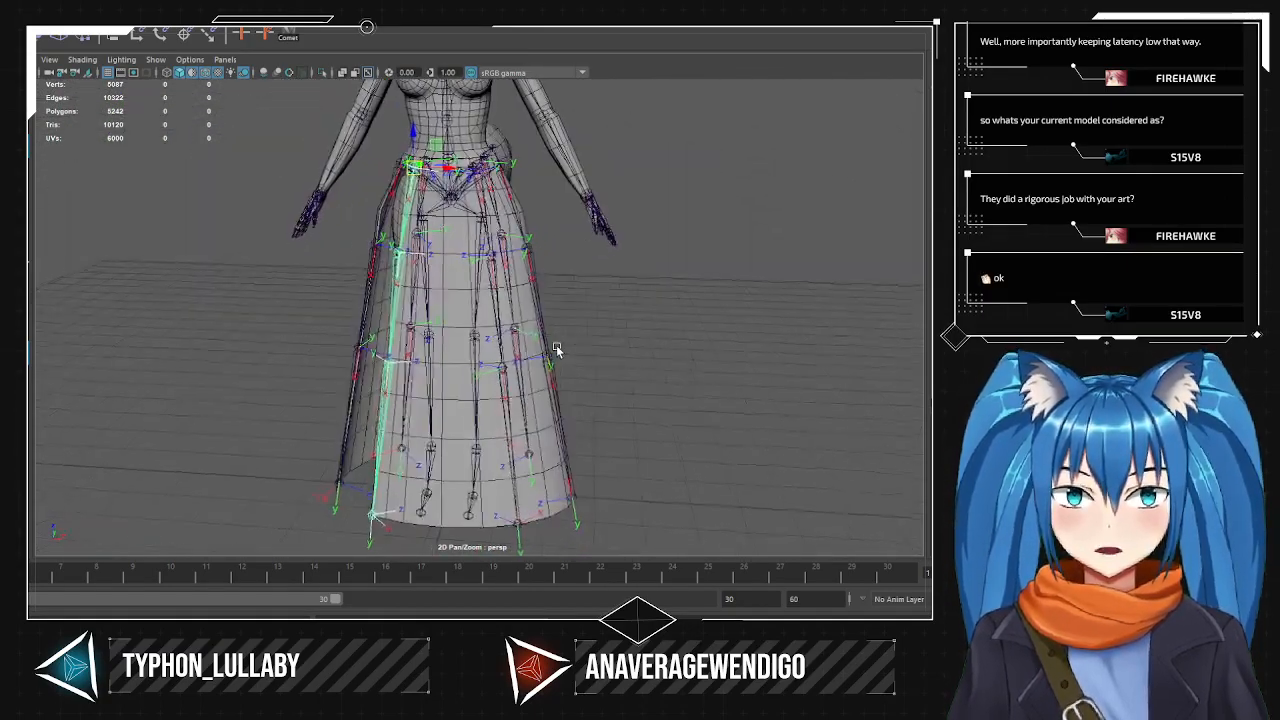
# - Compare the selected front chain's axes with the neighbouring skirt chains from close up and from above
pyautogui.scroll(3, 499, 275)
pyautogui.scroll(-1, 462, 295)
pyautogui.keyDown('alt'); pyautogui.moveTo(449, 306); pyautogui.dragTo(434, 363); pyautogui.keyUp('alt')
pyautogui.scroll(3, 426, 334)
pyautogui.keyDown('alt'); pyautogui.moveTo(434, 363); pyautogui.dragTo(526, 267, button='middle'); pyautogui.keyUp('alt')
pyautogui.keyDown('alt'); pyautogui.moveTo(526, 267); pyautogui.dragTo(440, 385); pyautogui.keyUp('alt')
pyautogui.keyDown('alt'); pyautogui.moveTo(412, 335); pyautogui.dragTo(420, 498); pyautogui.keyUp('alt')
pyautogui.keyDown('alt'); pyautogui.moveTo(389, 445); pyautogui.dragTo(634, 343); pyautogui.keyUp('alt')
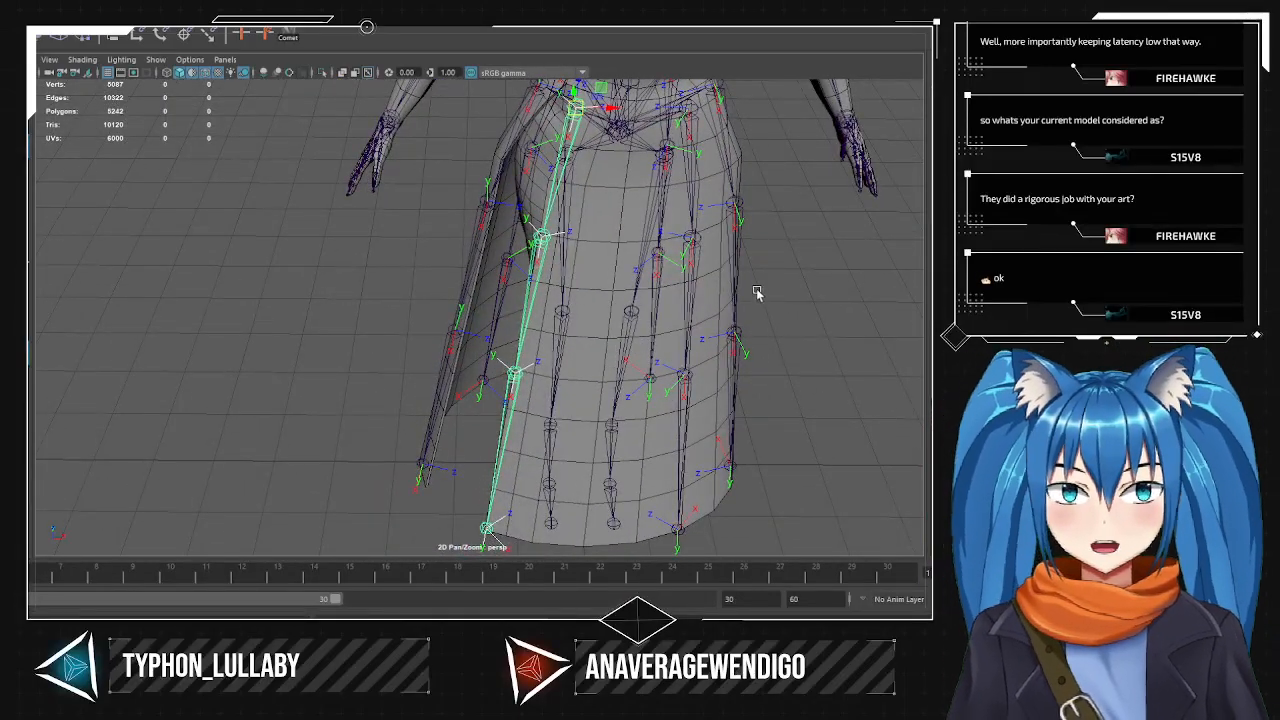
# - Try rotating the top joint of the front skirt chain beside the slit and undo the rotation
pyautogui.keyDown('alt'); pyautogui.moveTo(495, 543); pyautogui.dragTo(487, 288); pyautogui.keyUp('alt')
pyautogui.click(484, 189)
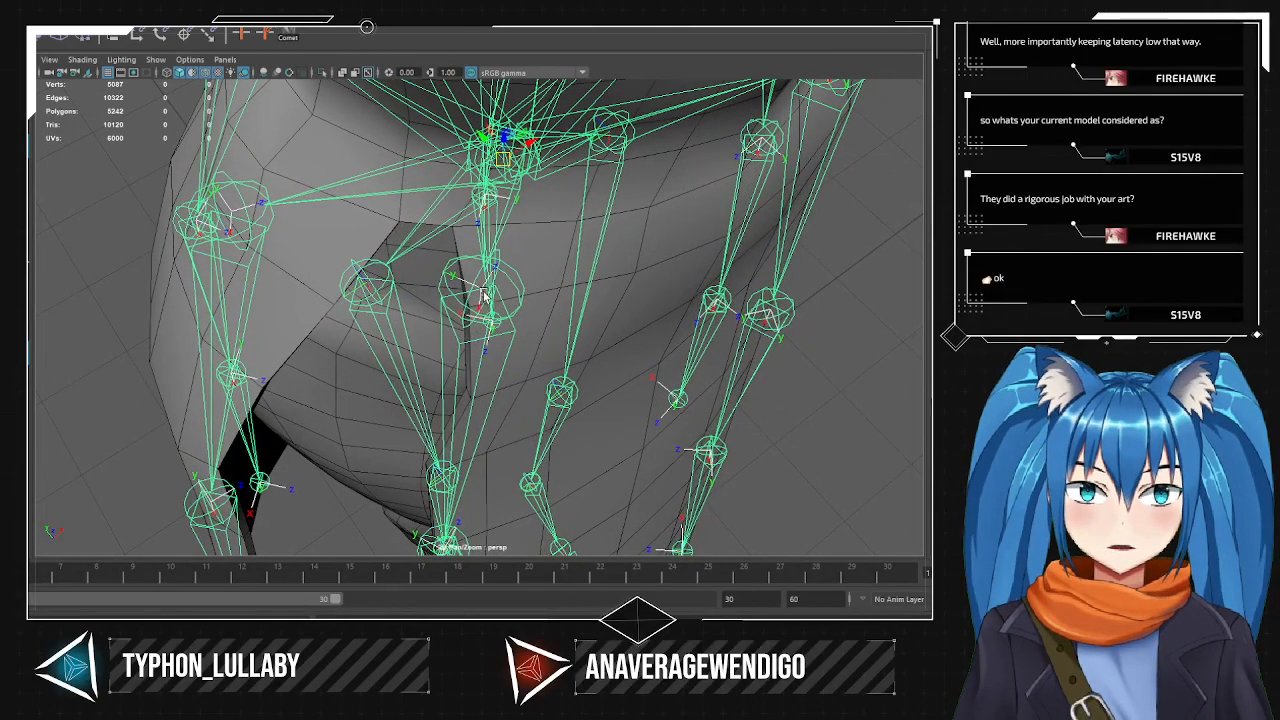
pyautogui.click(485, 272)
pyautogui.press('e')
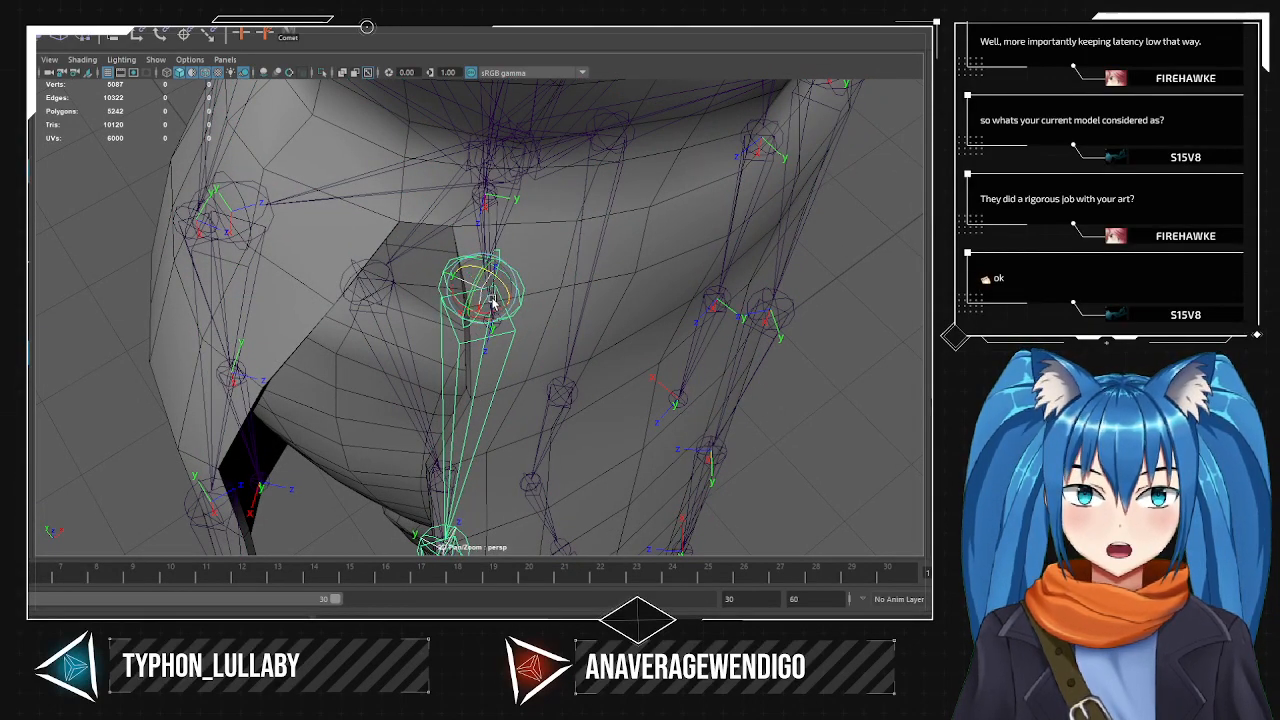
pyautogui.moveTo(483, 305); pyautogui.dragTo(490, 279)
pyautogui.hotkey('ctrl', 'z')
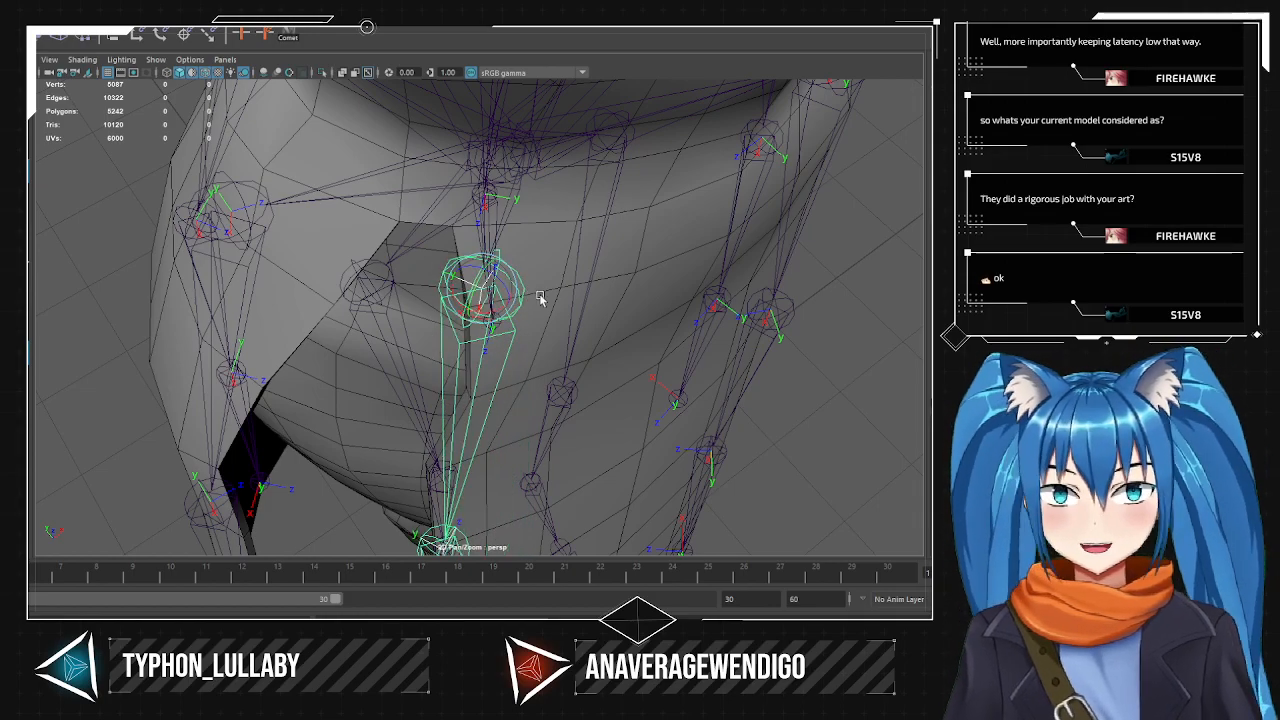
# - Try tweaking the local axes of the front skirt chain's top joint against the neighbouring chains, and undo the tweaks
pyautogui.scroll(-4, 550, 303)
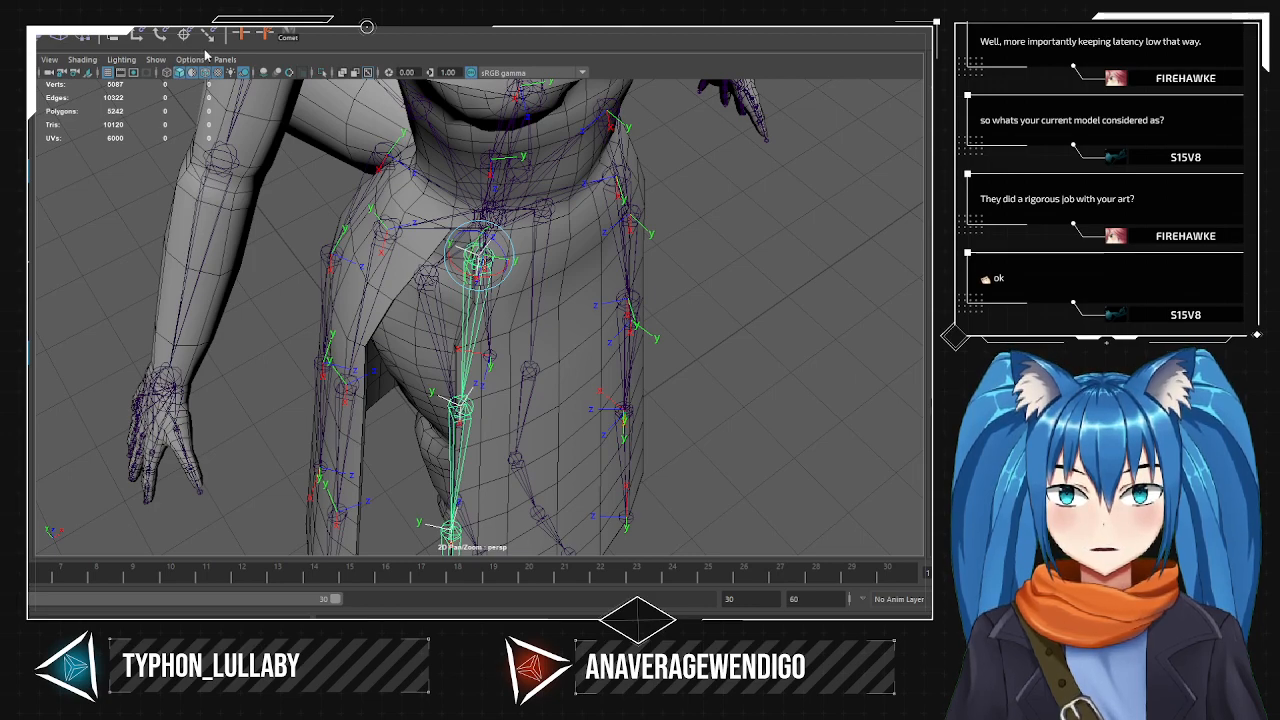
pyautogui.scroll(4, 457, 140)
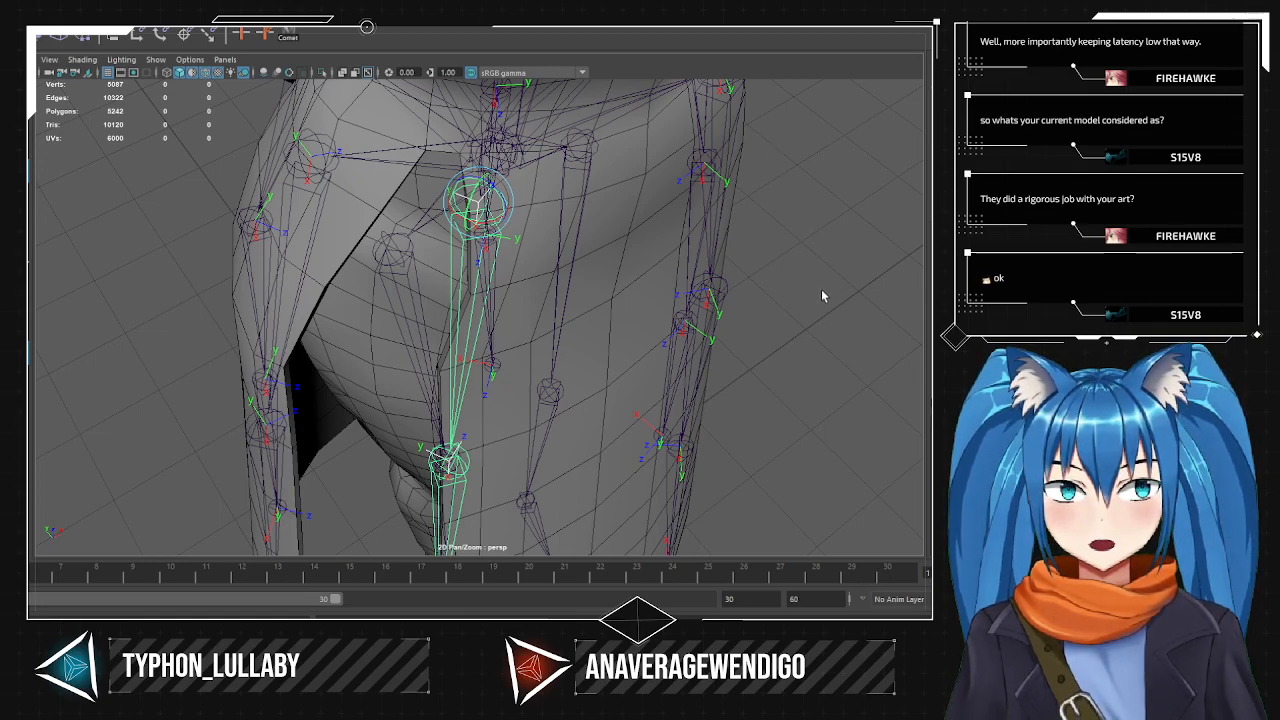
pyautogui.keyDown('alt'); pyautogui.moveTo(744, 281); pyautogui.dragTo(507, 252); pyautogui.keyUp('alt')
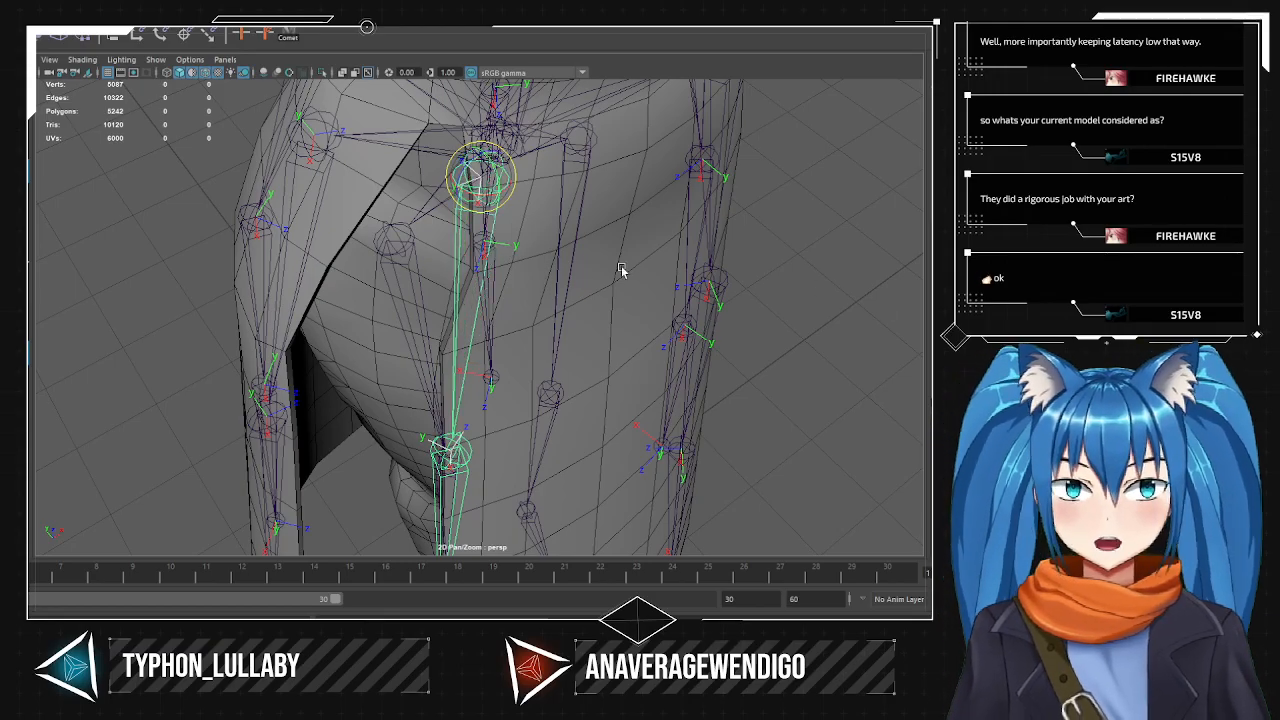
pyautogui.keyDown('alt'); pyautogui.moveTo(621, 270); pyautogui.dragTo(514, 260); pyautogui.keyUp('alt')
pyautogui.keyDown('alt'); pyautogui.moveTo(520, 279); pyautogui.dragTo(551, 353, button='middle'); pyautogui.keyUp('alt')
pyautogui.scroll(-4, 400, 286)
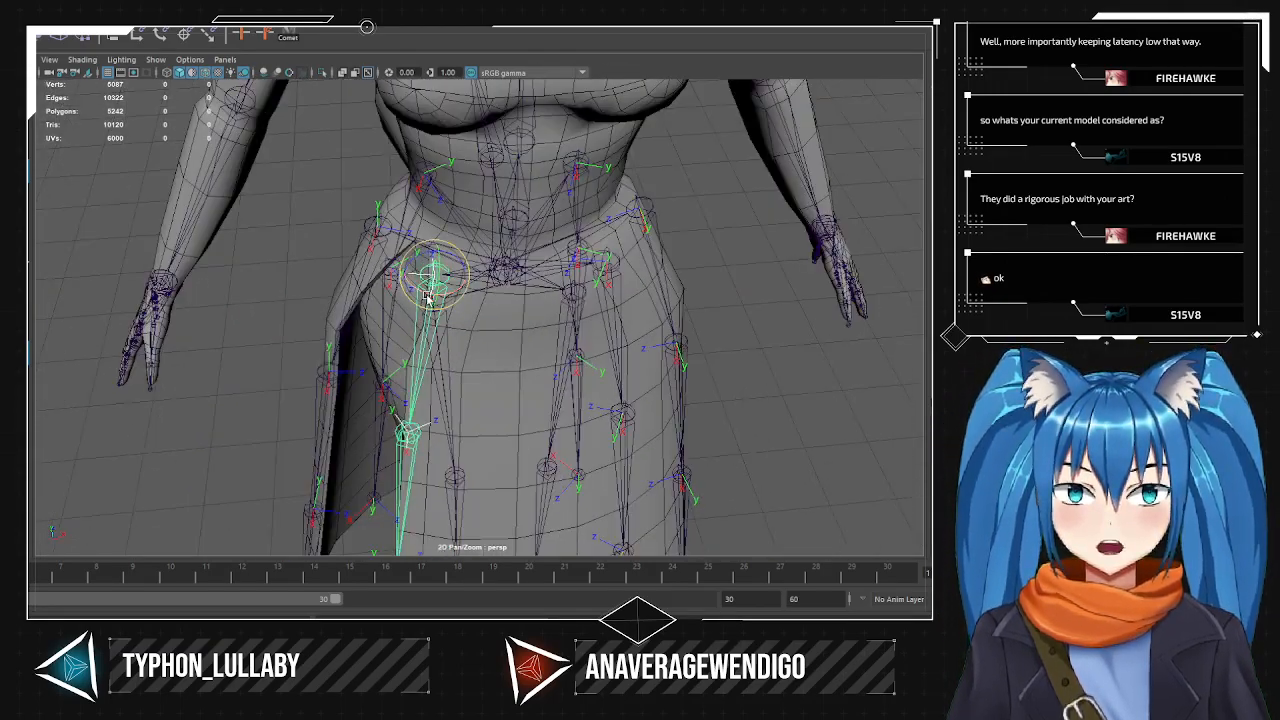
pyautogui.scroll(3, 430, 295)
pyautogui.keyDown('alt'); pyautogui.moveTo(434, 294); pyautogui.dragTo(514, 294); pyautogui.keyUp('alt')
pyautogui.scroll(3, 514, 303)
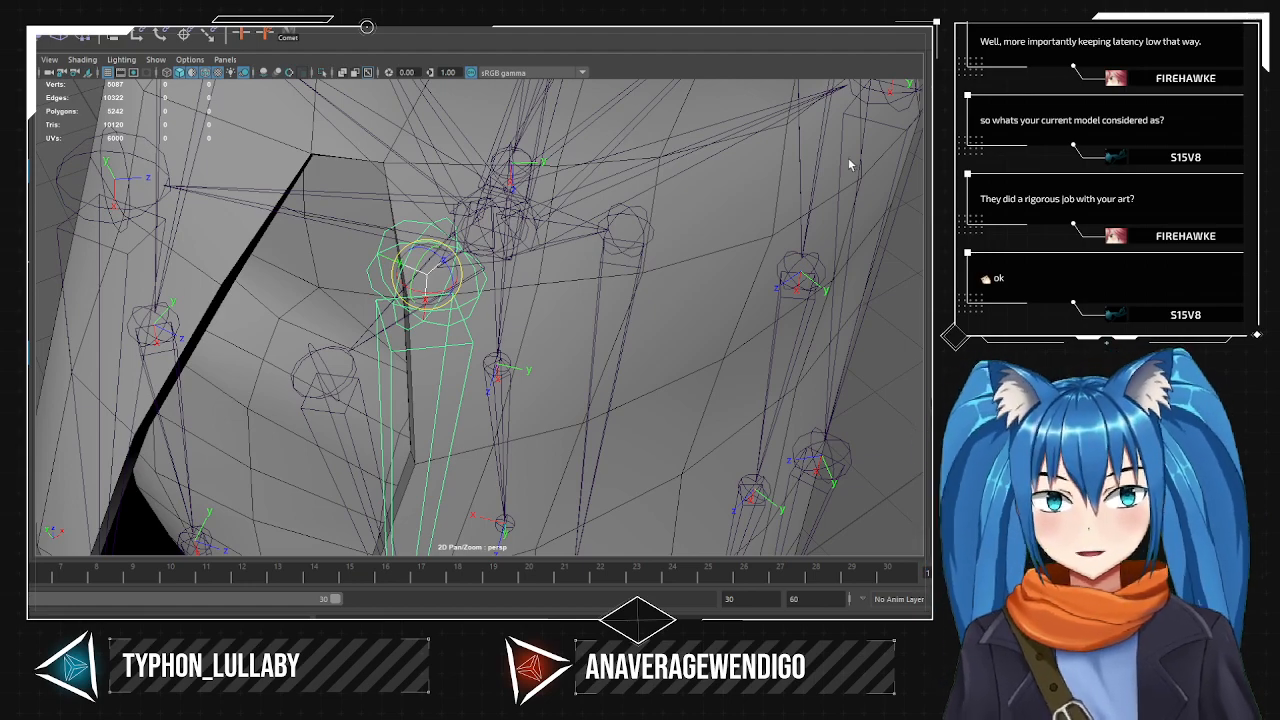
pyautogui.keyDown('alt'); pyautogui.moveTo(480, 233); pyautogui.dragTo(797, 204); pyautogui.keyUp('alt')
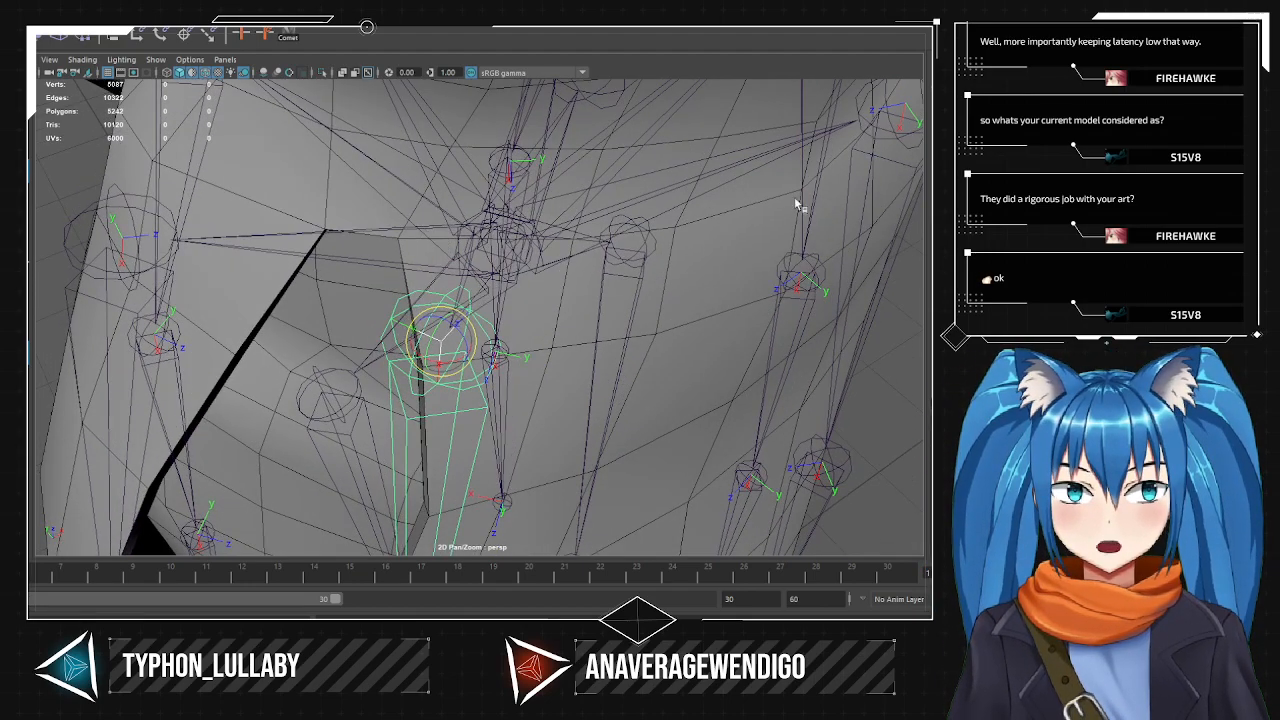
pyautogui.hotkey('ctrl', 'z')
pyautogui.hotkey('ctrl', 'z')
pyautogui.hotkey('ctrl', 'z')
# - Try tweaking the local axes of the same front chain's second joint and undo back to its top joint
pyautogui.moveTo(594, 258)
pyautogui.keyDown('alt'); pyautogui.mouseDown()
pyautogui.moveTo(606, 251)
pyautogui.moveTo(583, 260)
pyautogui.moveTo(583, 277)
pyautogui.mouseUp(); pyautogui.keyUp('alt')
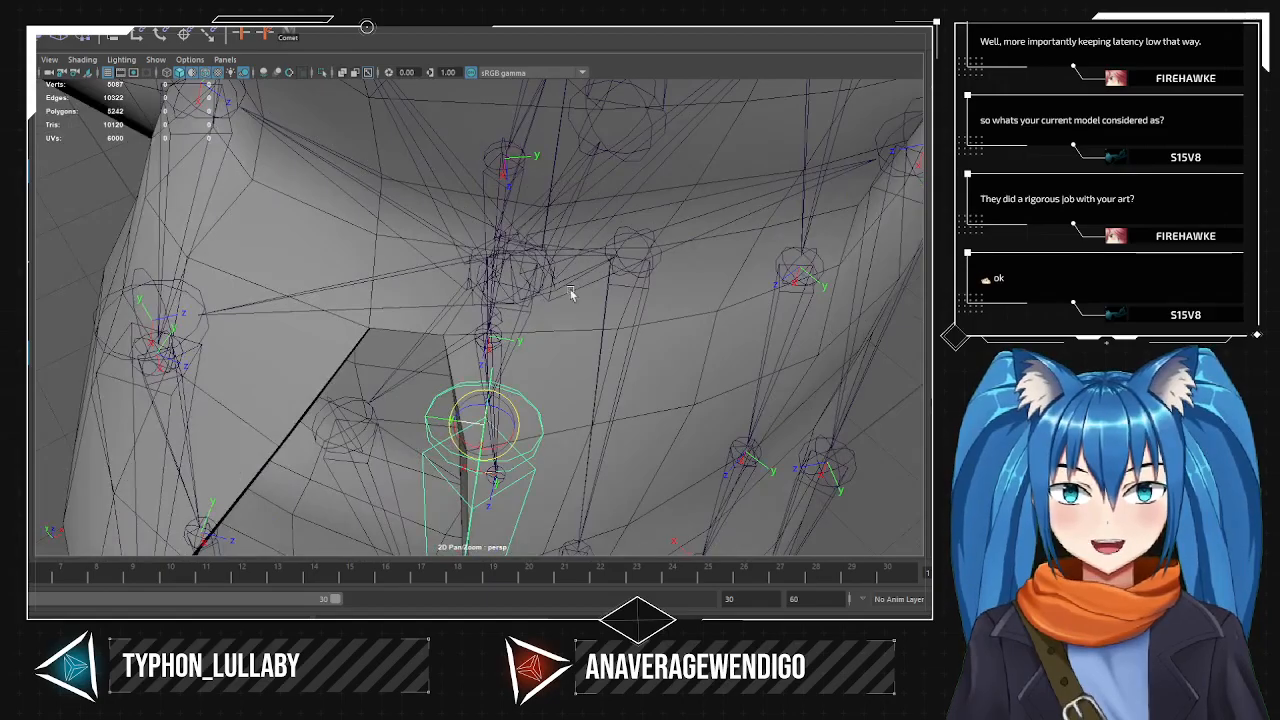
pyautogui.keyDown('alt'); pyautogui.moveTo(569, 403); pyautogui.dragTo(560, 360); pyautogui.keyUp('alt')
pyautogui.scroll(-3, 569, 337)
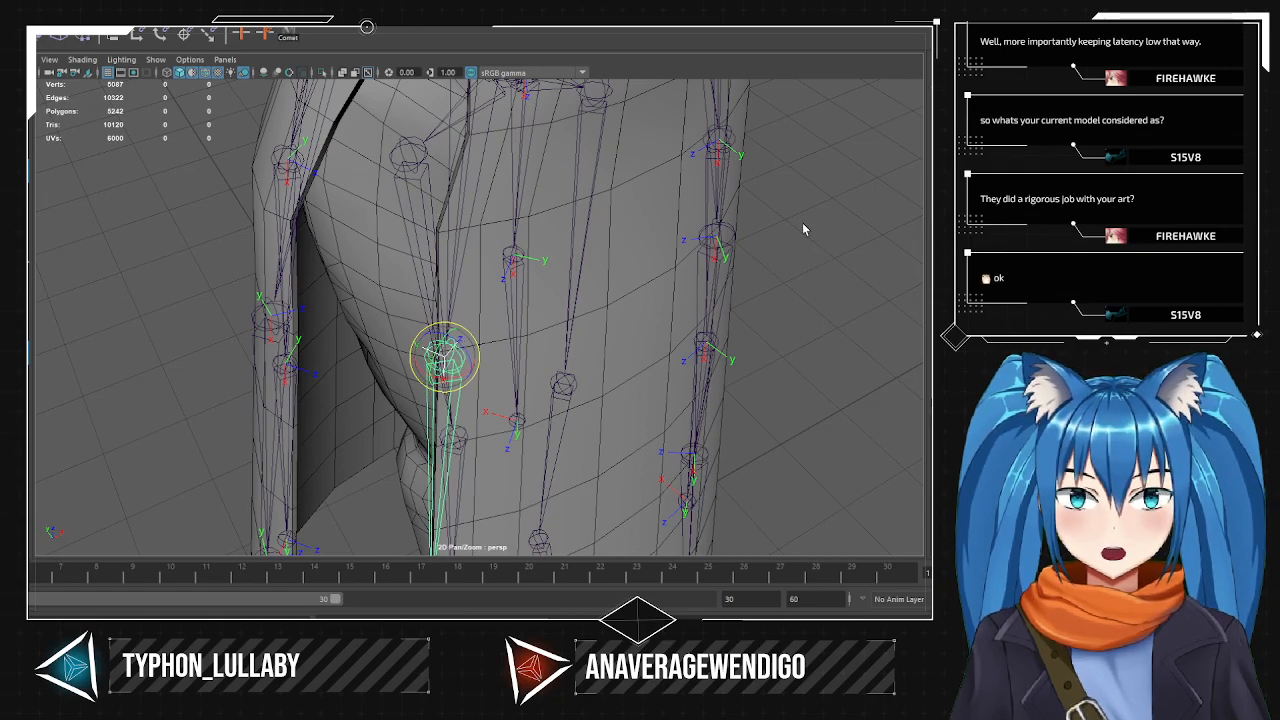
pyautogui.keyDown('alt'); pyautogui.moveTo(802, 222); pyautogui.dragTo(576, 377); pyautogui.keyUp('alt')
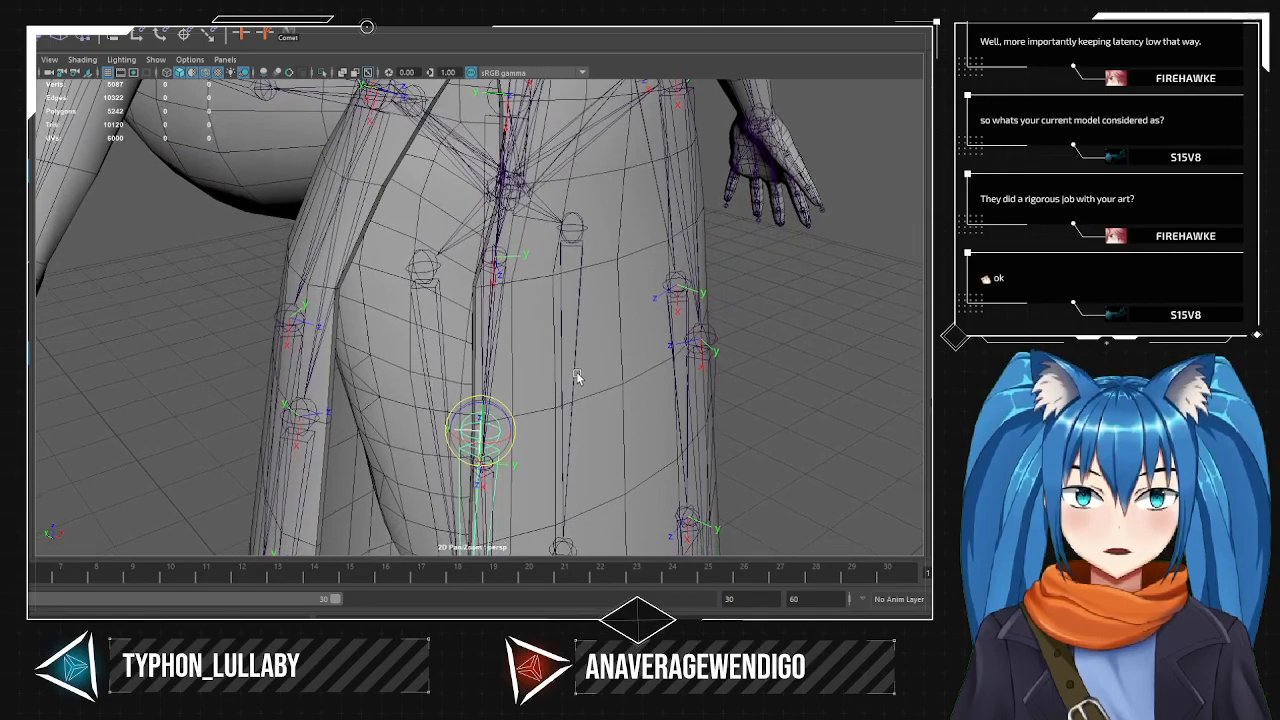
pyautogui.hotkey('ctrl', 'z')
pyautogui.hotkey('ctrl', 'z')
pyautogui.hotkey('ctrl', 'z')
pyautogui.hotkey('ctrl', 'z')
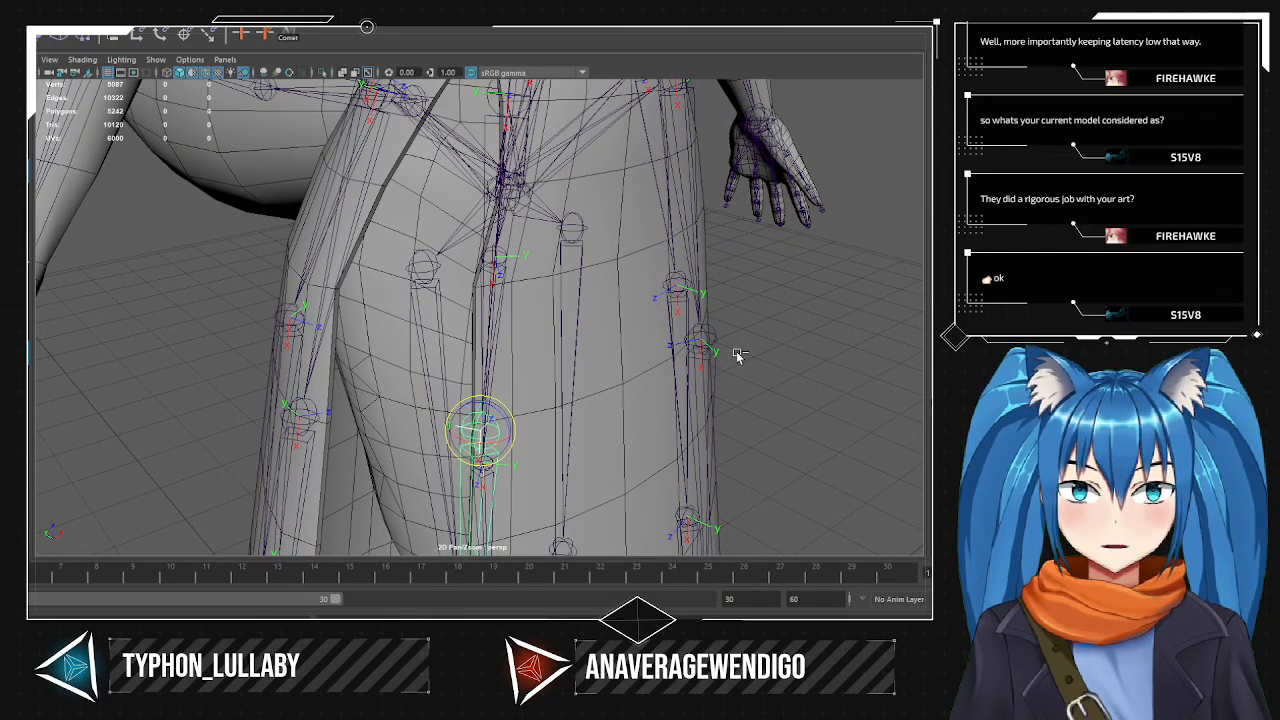
pyautogui.hotkey('ctrl', 'z')
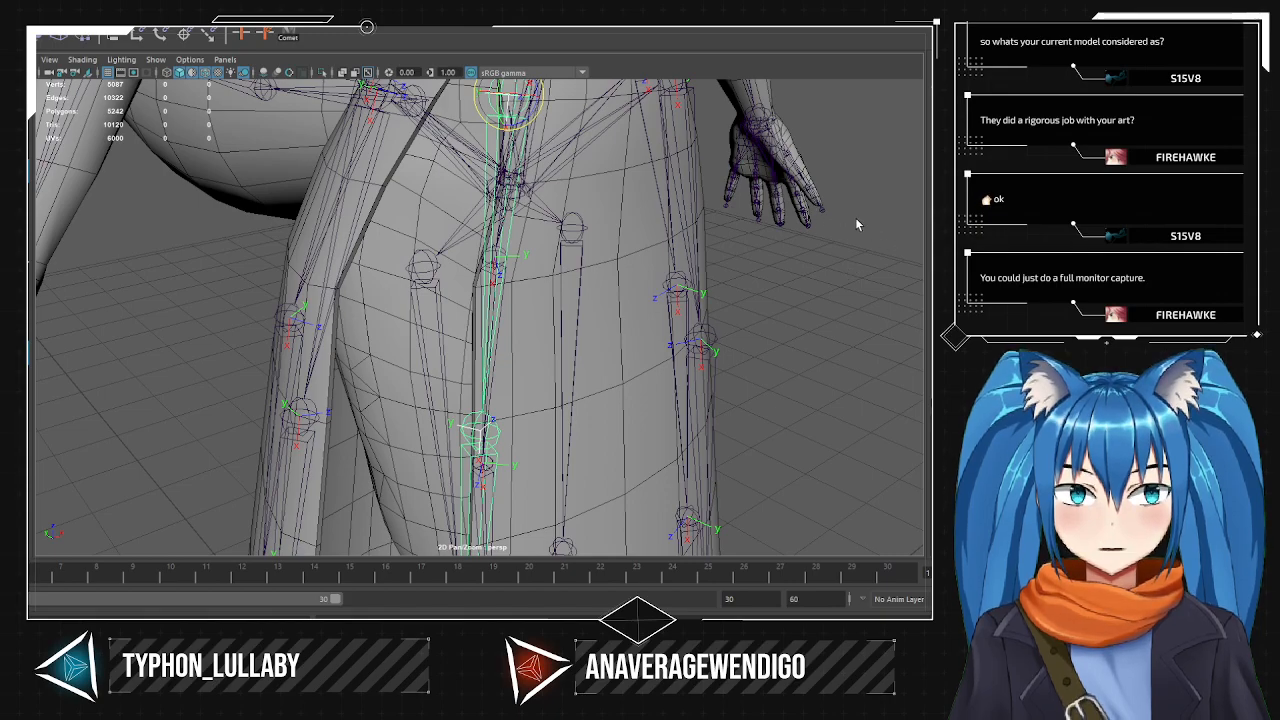
# - Adjust the local axis orientation of the top joint in the front skirt chain beside the slit
pyautogui.keyDown('alt'); pyautogui.moveTo(647, 218); pyautogui.dragTo(605, 249); pyautogui.keyUp('alt')
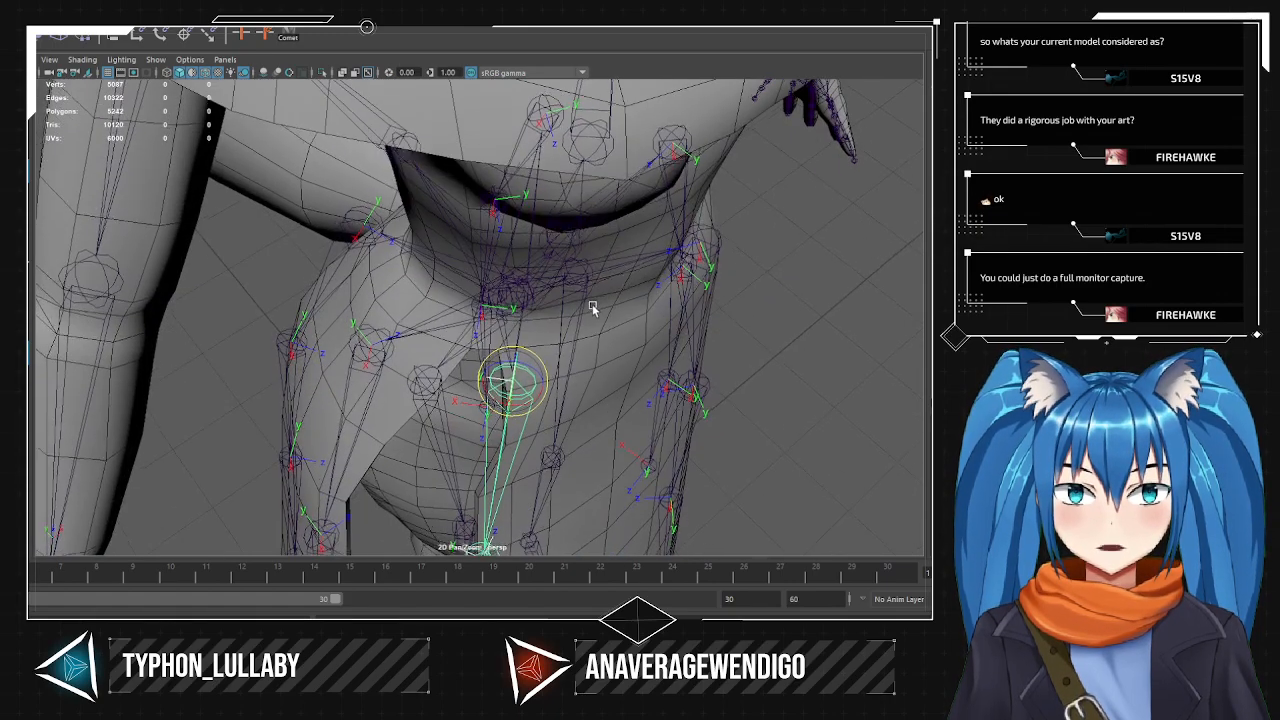
pyautogui.keyDown('alt'); pyautogui.moveTo(592, 309); pyautogui.dragTo(598, 272); pyautogui.keyUp('alt')
pyautogui.press('Return')
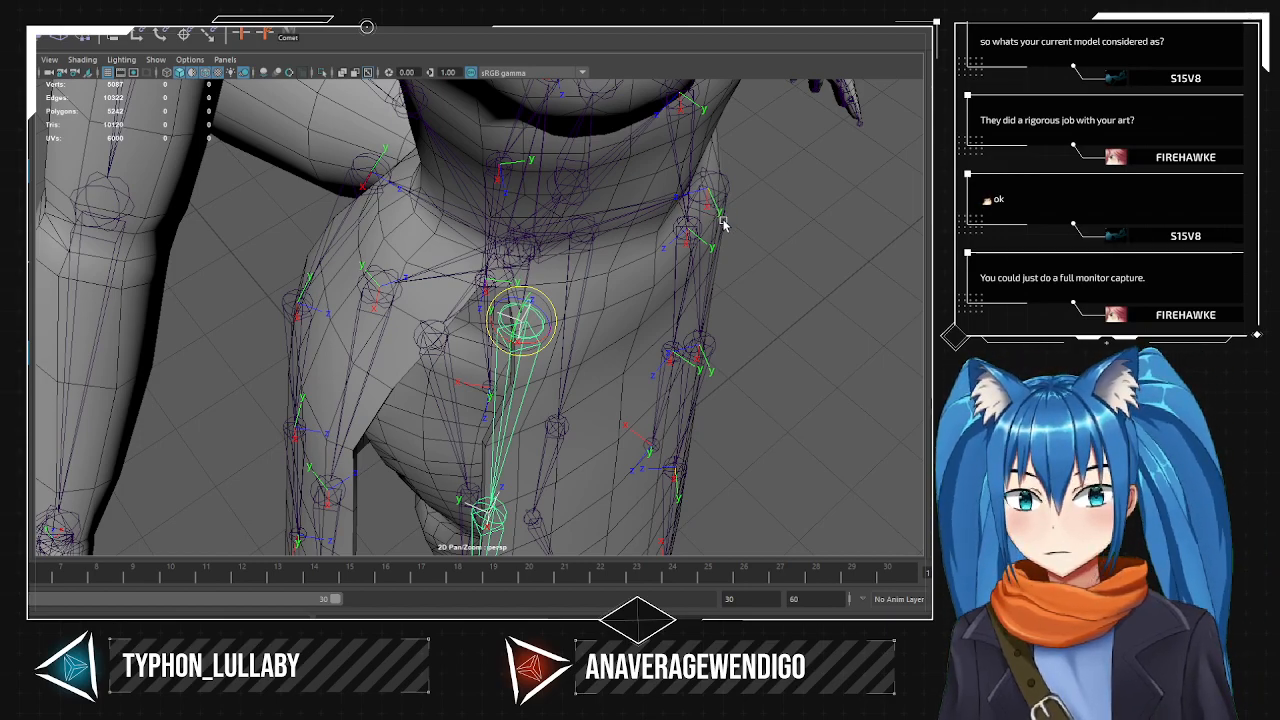
pyautogui.keyDown('alt'); pyautogui.moveTo(645, 298); pyautogui.dragTo(627, 302); pyautogui.keyUp('alt')
# - Correct the local axis orientation of the lower joints in the front skirt chain beside the slit
pyautogui.keyDown('alt'); pyautogui.moveTo(630, 308); pyautogui.dragTo(594, 84, button='middle'); pyautogui.keyUp('alt')
pyautogui.click(463, 256)
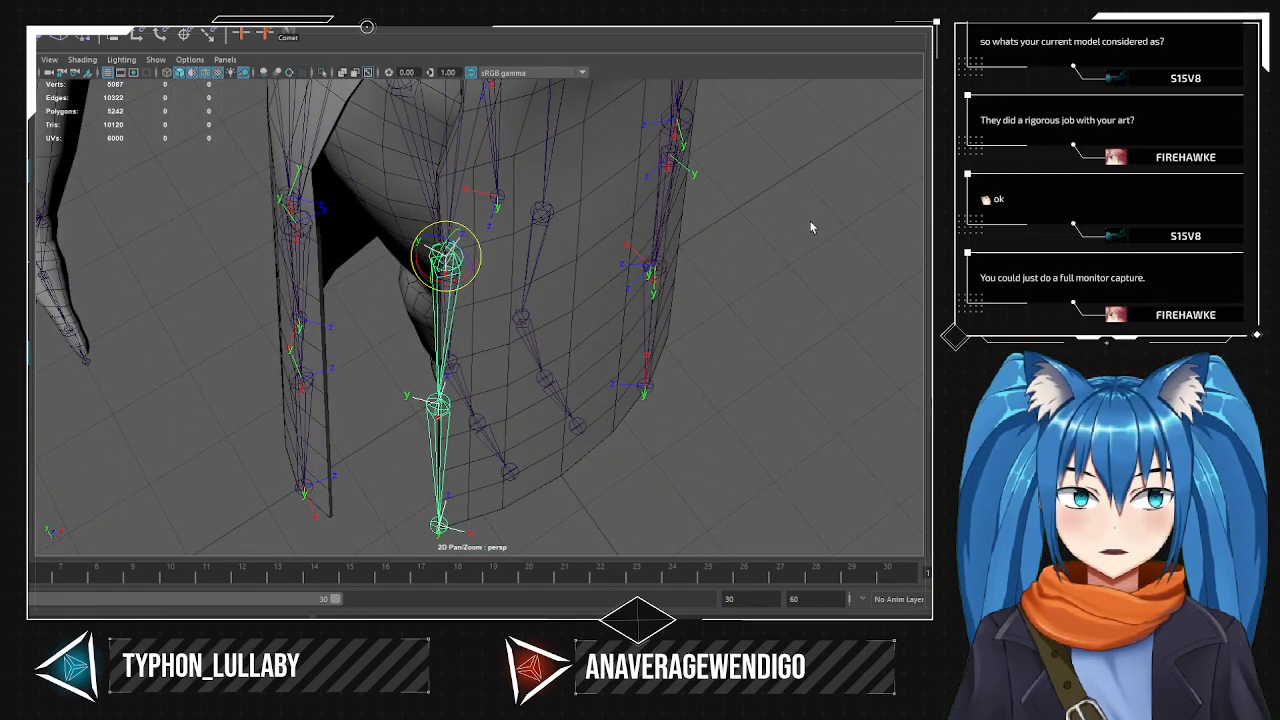
pyautogui.click(438, 405)
pyautogui.keyDown('alt'); pyautogui.moveTo(503, 371); pyautogui.dragTo(596, 270, button='middle'); pyautogui.keyUp('alt')
pyautogui.keyDown('alt'); pyautogui.moveTo(596, 268); pyautogui.dragTo(569, 374, button='right'); pyautogui.keyUp('alt')
pyautogui.keyDown('alt'); pyautogui.moveTo(569, 374); pyautogui.dragTo(577, 317); pyautogui.keyUp('alt')
pyautogui.keyDown('alt'); pyautogui.moveTo(577, 470); pyautogui.dragTo(562, 270, button='middle'); pyautogui.keyUp('alt')
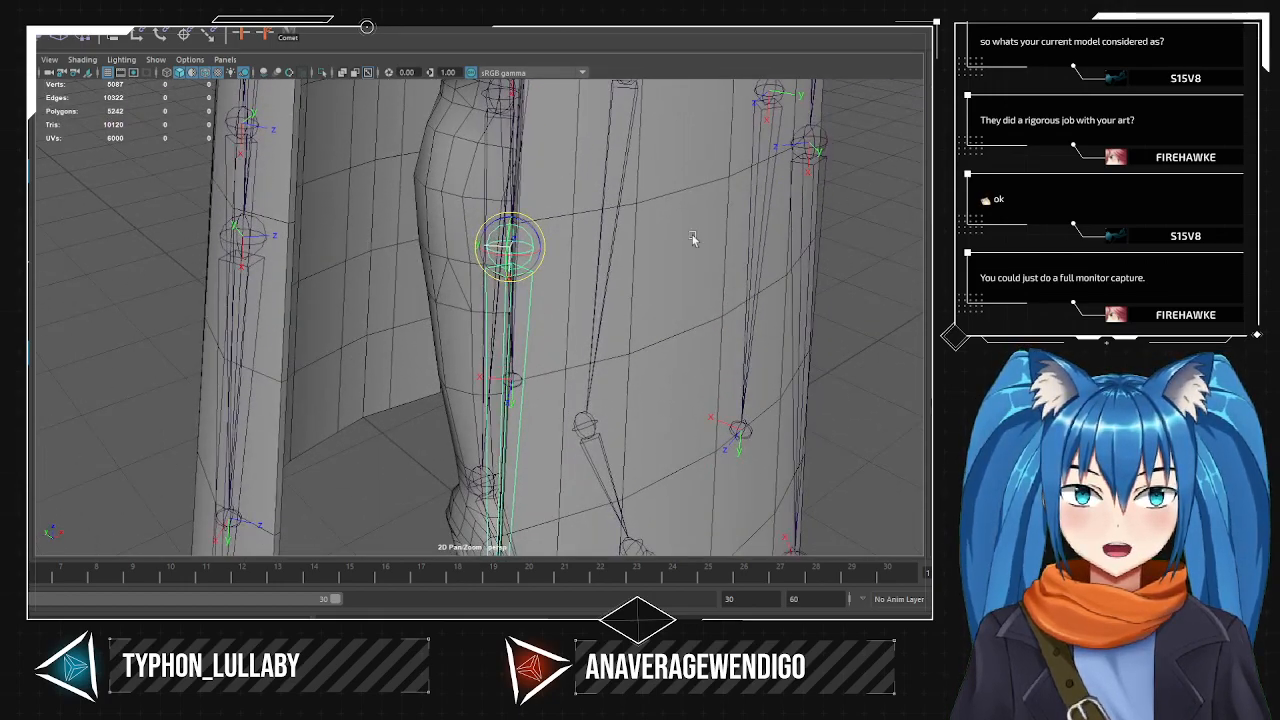
pyautogui.keyDown('alt'); pyautogui.moveTo(601, 229); pyautogui.dragTo(611, 349); pyautogui.keyUp('alt')
pyautogui.keyDown('alt'); pyautogui.moveTo(611, 349); pyautogui.dragTo(600, 509, button='middle'); pyautogui.keyUp('alt')
# - Select the top joint of the opposite front skirt chain and align its local axes, undoing the accidental middle-drag change
pyautogui.click(554, 223)
pyautogui.keyDown('alt'); pyautogui.moveTo(554, 223); pyautogui.dragTo(566, 250); pyautogui.keyUp('alt')
pyautogui.keyDown('alt'); pyautogui.moveTo(566, 250); pyautogui.dragTo(621, 229, button='right'); pyautogui.keyUp('alt')
pyautogui.keyDown('alt'); pyautogui.moveTo(621, 229); pyautogui.dragTo(433, 199); pyautogui.keyUp('alt')
pyautogui.moveTo(433, 198); pyautogui.dragTo(610, 423, button='middle')
pyautogui.hotkey('ctrl', 'z')
pyautogui.click(553, 189)
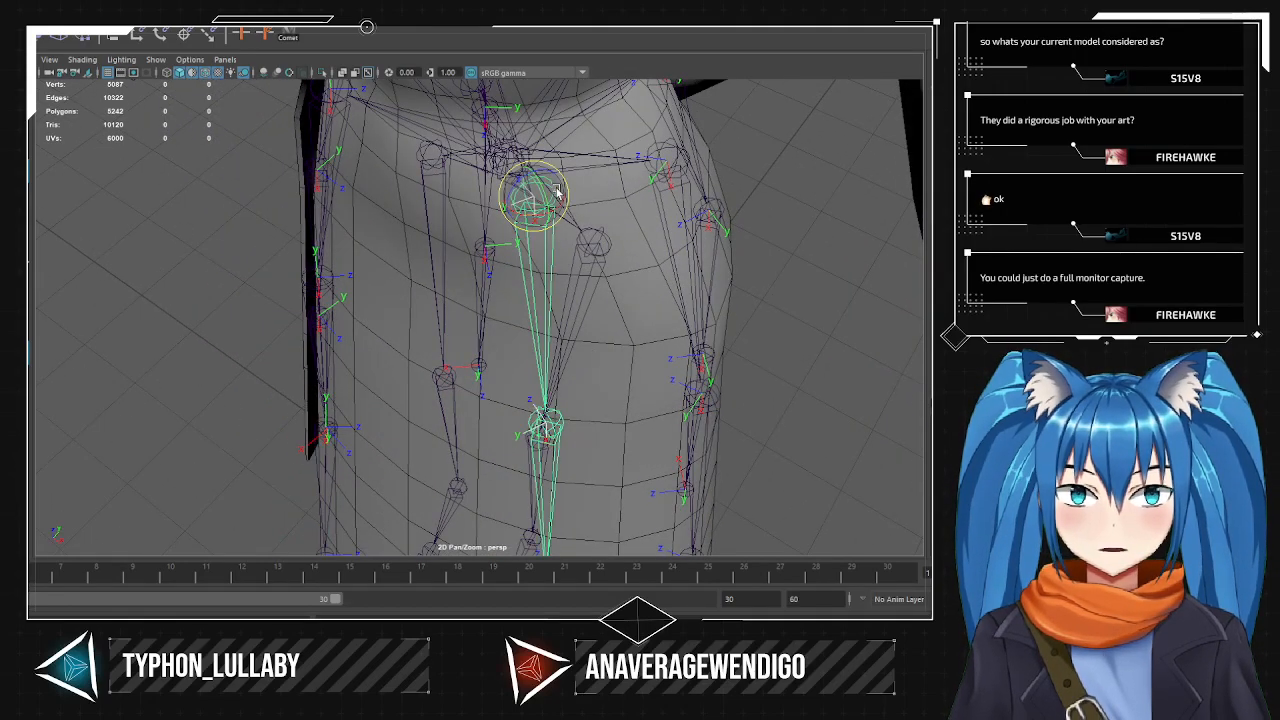
# - Correct the local axis orientation of the opposite front chain's lower joints down to the hem
pyautogui.click(563, 412)
pyautogui.keyDown('alt'); pyautogui.moveTo(630, 410); pyautogui.dragTo(634, 94, button='middle'); pyautogui.keyUp('alt')
pyautogui.scroll(2, 582, 323)
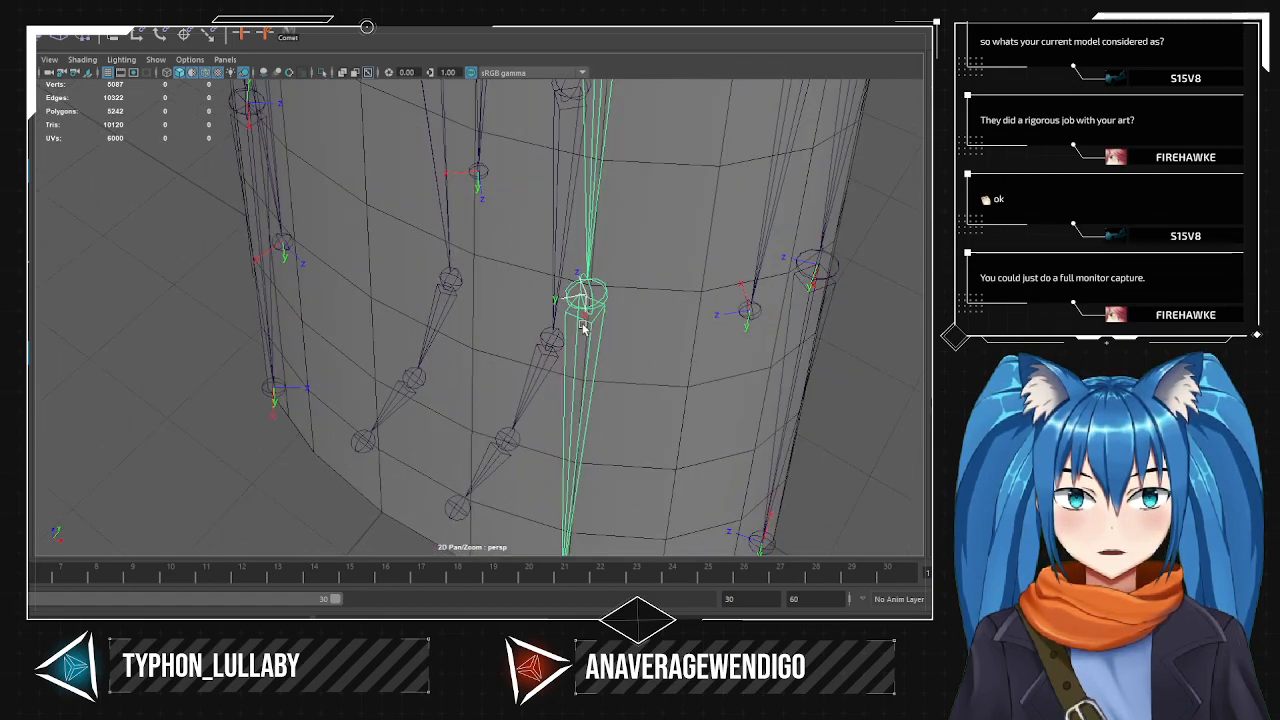
pyautogui.scroll(-3, 621, 324)
pyautogui.keyDown('alt'); pyautogui.moveTo(621, 324); pyautogui.dragTo(650, 287); pyautogui.keyUp('alt')
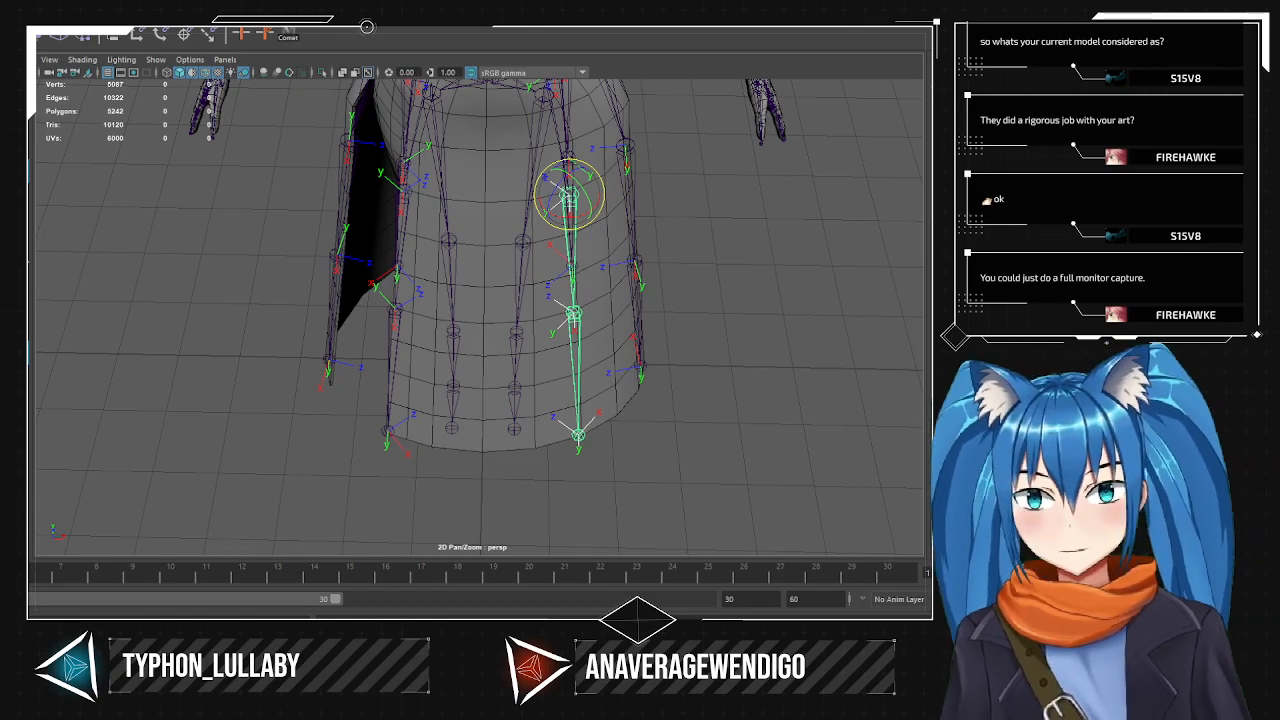
# - Adjust the local axes of the first rear skirt chain beside the tail, from its top joint downwards
pyautogui.keyDown('alt'); pyautogui.moveTo(680, 340); pyautogui.dragTo(518, 300); pyautogui.keyUp('alt')
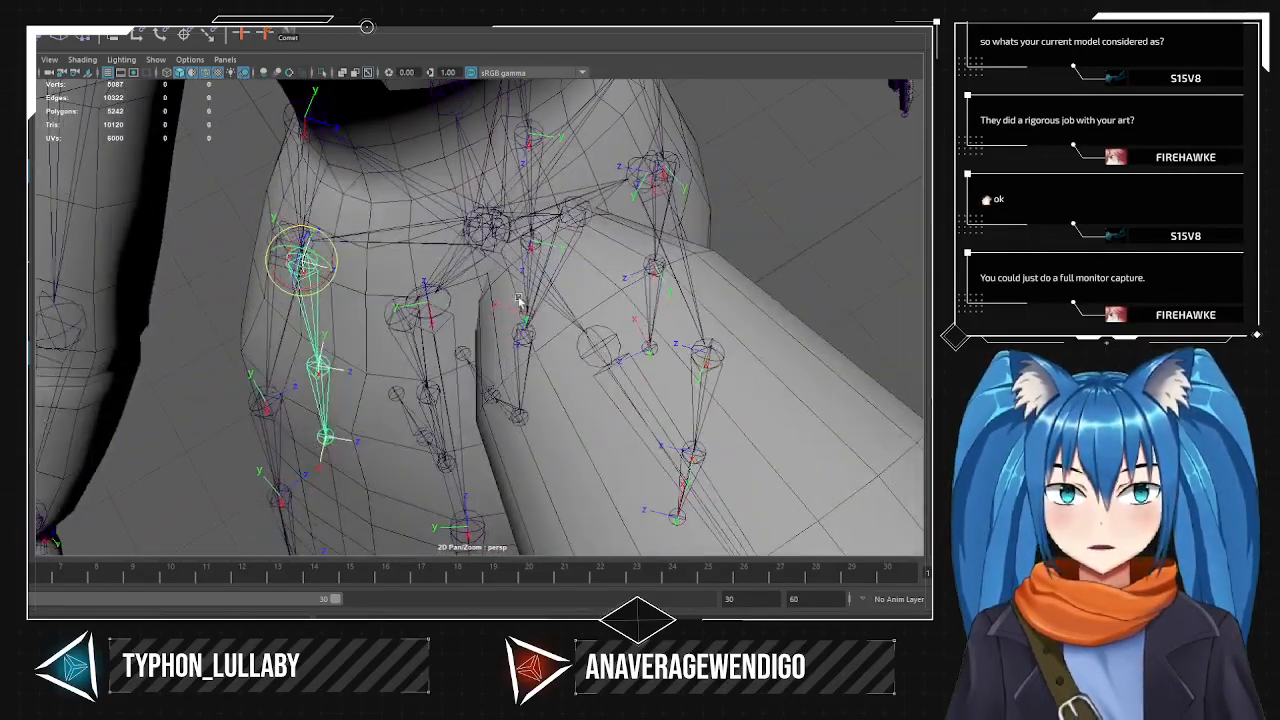
pyautogui.click(428, 298)
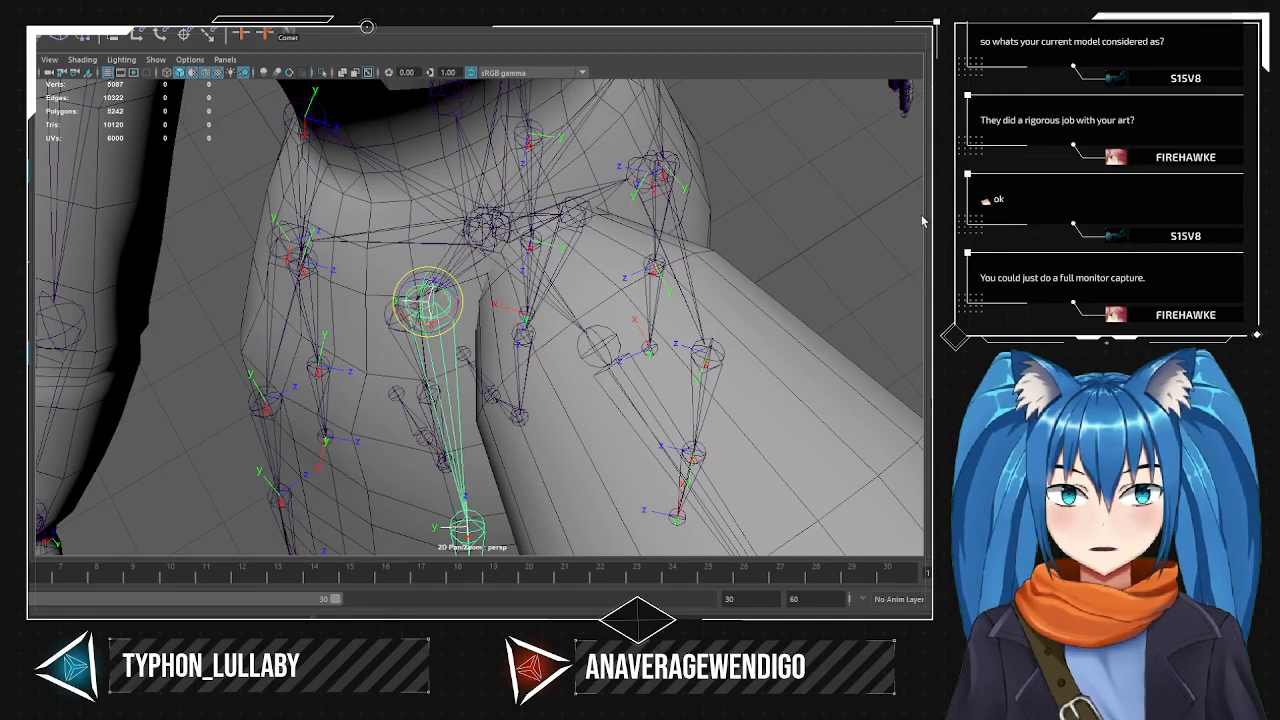
pyautogui.press('f')
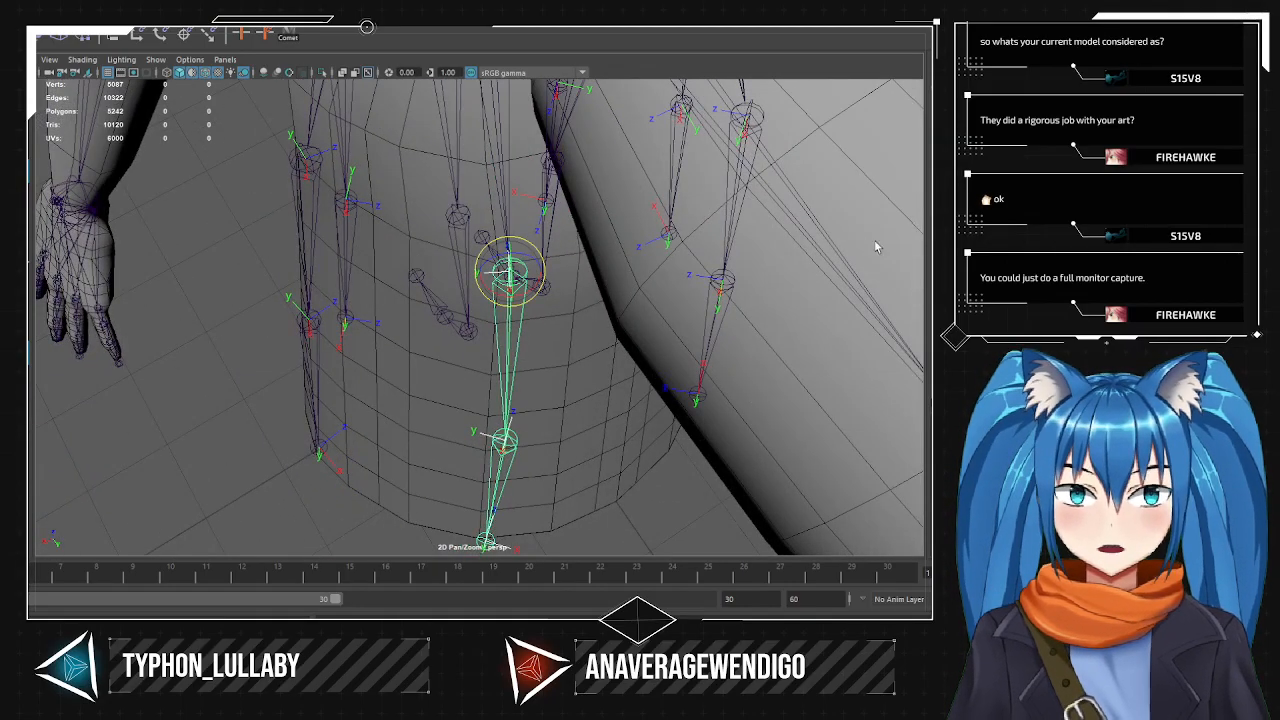
pyautogui.keyDown('alt'); pyautogui.moveTo(670, 212); pyautogui.dragTo(540, 376); pyautogui.keyUp('alt')
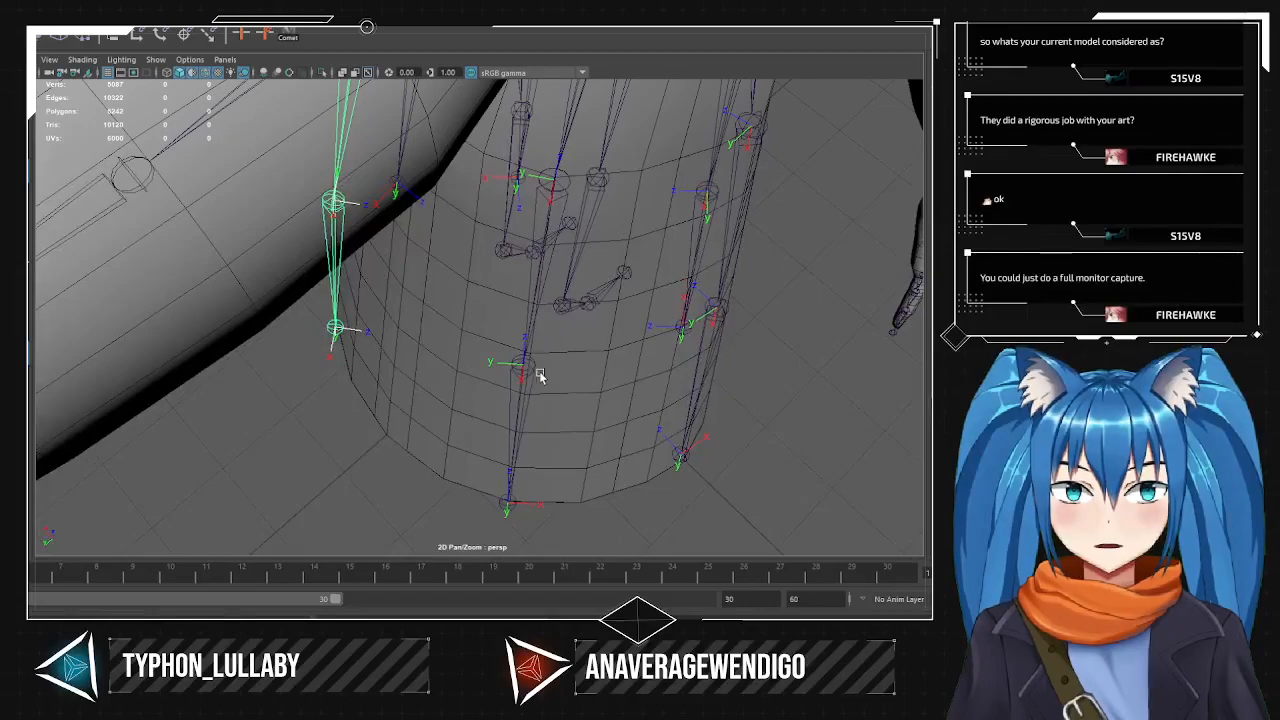
# - Adjust the local axes of the second rear skirt chain on the other side of the tail, from its top joint downwards
pyautogui.scroll(-5, 555, 352)
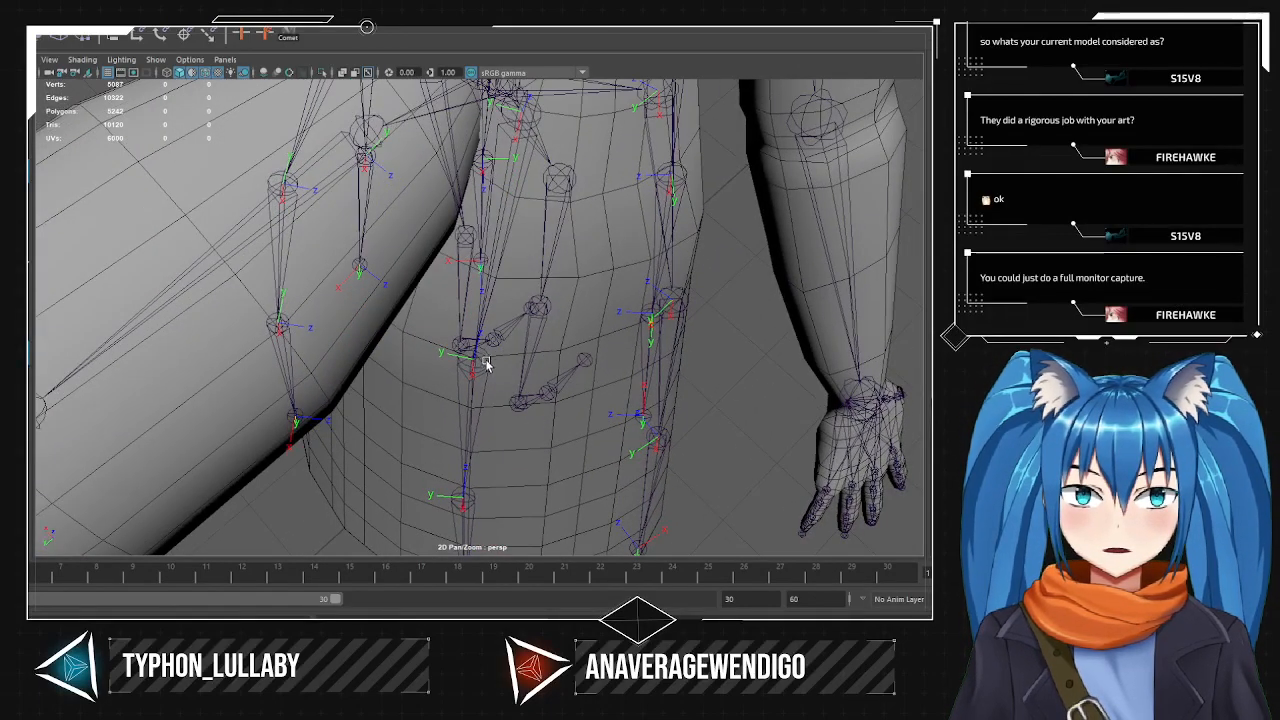
pyautogui.keyDown('alt'); pyautogui.moveTo(484, 364); pyautogui.dragTo(488, 250); pyautogui.keyUp('alt')
pyautogui.click(488, 245)
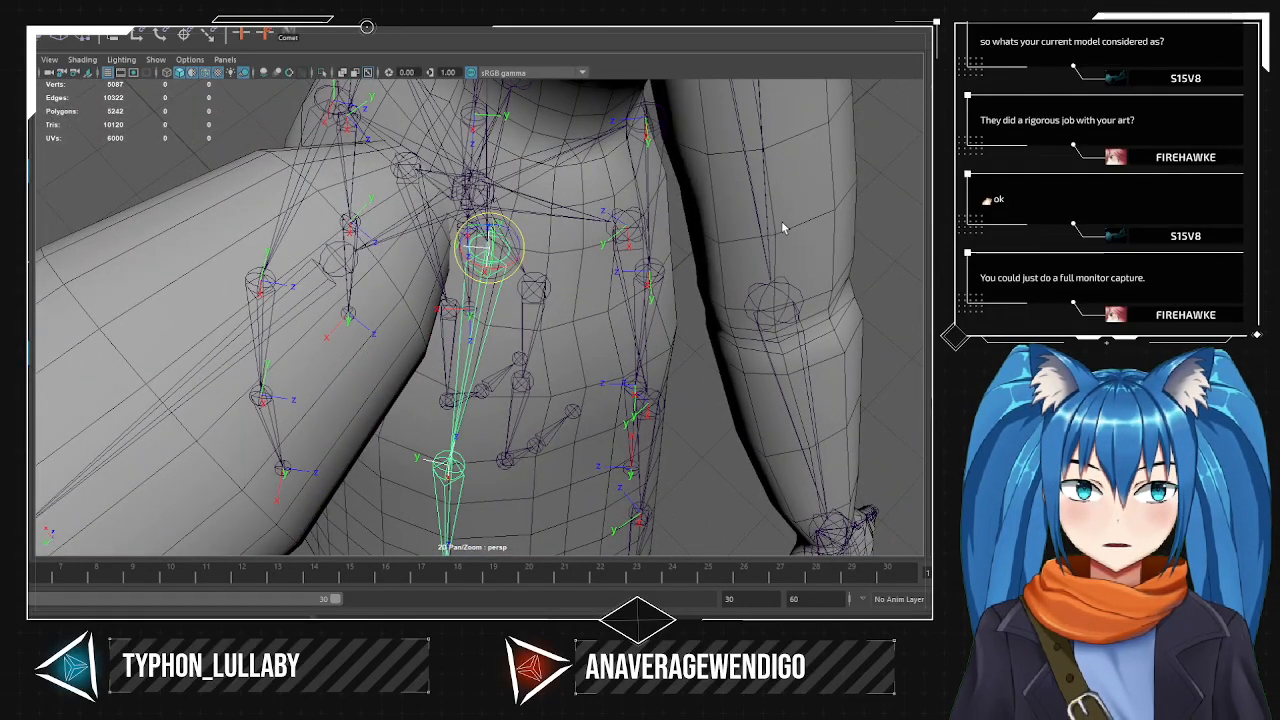
pyautogui.press('Down')
pyautogui.keyDown('alt'); pyautogui.moveTo(532, 348); pyautogui.dragTo(470, 320); pyautogui.keyUp('alt')
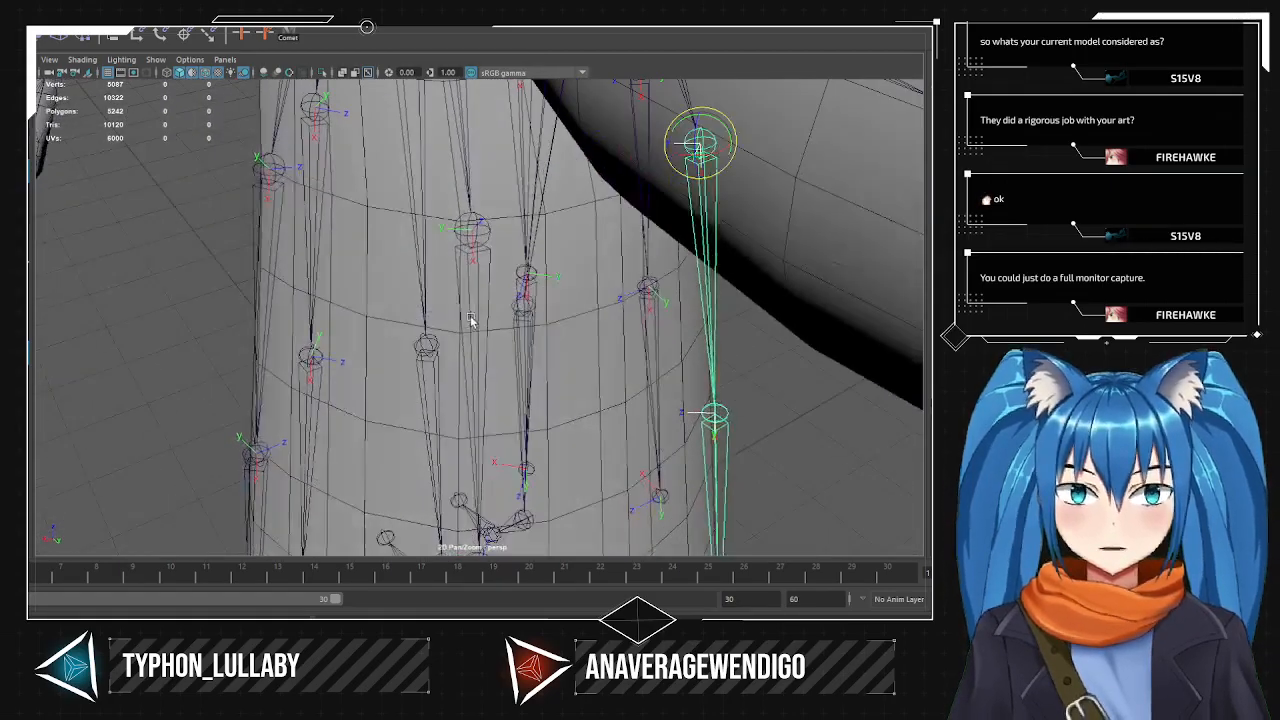
# - Select the first rear chain's middle joint and compare its axes with the side and front chains around the dress
pyautogui.click(476, 230)
pyautogui.keyDown('alt'); pyautogui.moveTo(839, 224); pyautogui.dragTo(414, 298); pyautogui.keyUp('alt')
pyautogui.keyDown('alt'); pyautogui.moveTo(462, 300); pyautogui.dragTo(408, 92, button='middle'); pyautogui.keyUp('alt')
pyautogui.keyDown('alt'); pyautogui.moveTo(548, 320); pyautogui.dragTo(538, 573, button='middle'); pyautogui.keyUp('alt')
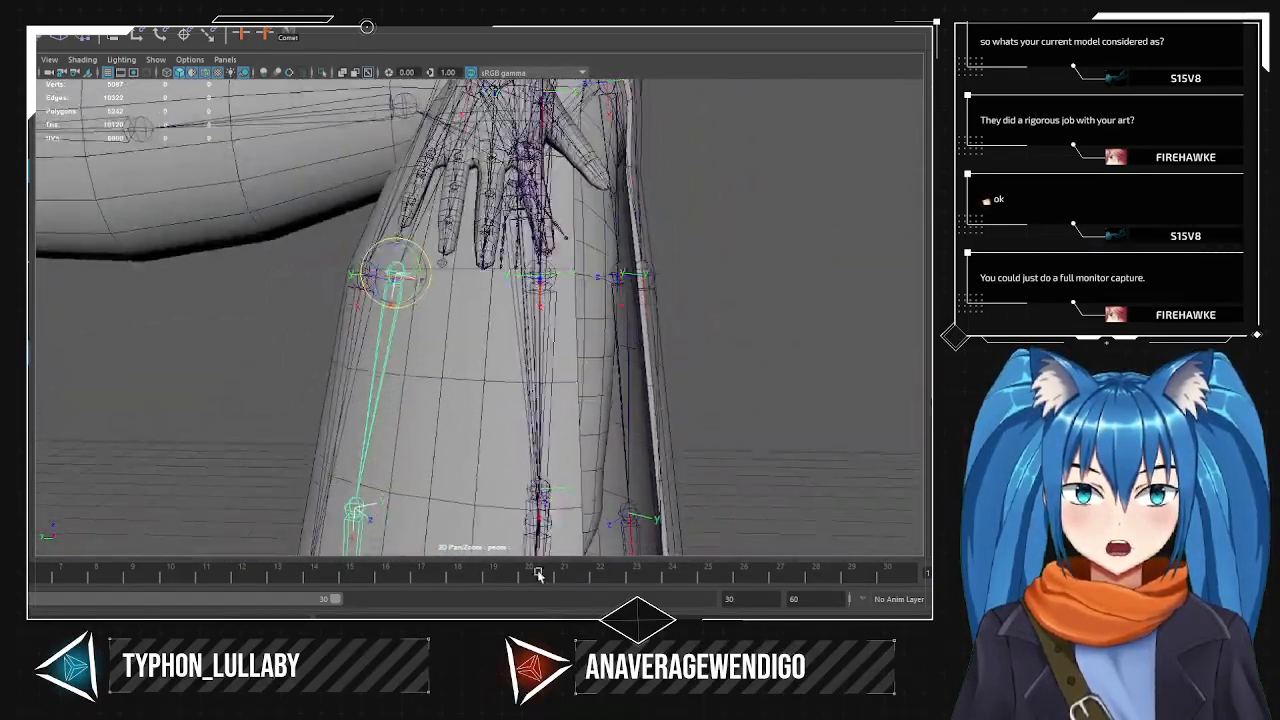
pyautogui.keyDown('alt'); pyautogui.moveTo(680, 250); pyautogui.dragTo(286, 211); pyautogui.keyUp('alt')
pyautogui.keyDown('alt'); pyautogui.moveTo(460, 205); pyautogui.dragTo(316, 202); pyautogui.keyUp('alt')
pyautogui.click(462, 295)
pyautogui.keyDown('alt'); pyautogui.moveTo(455, 297); pyautogui.dragTo(519, 282); pyautogui.keyUp('alt')
# - Reselect all six skirt chains, hide their local rotation axes and clear the selection
pyautogui.scroll(-8, 540, 300)
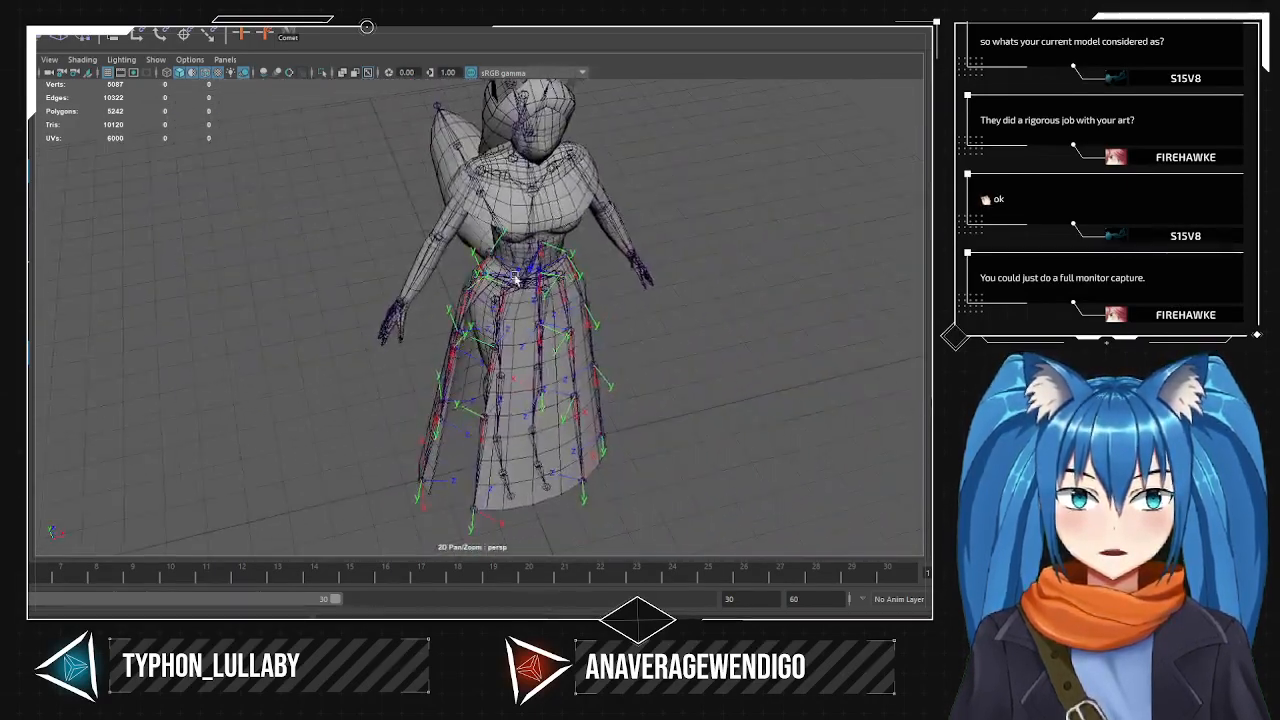
pyautogui.scroll(-2, 519, 282)
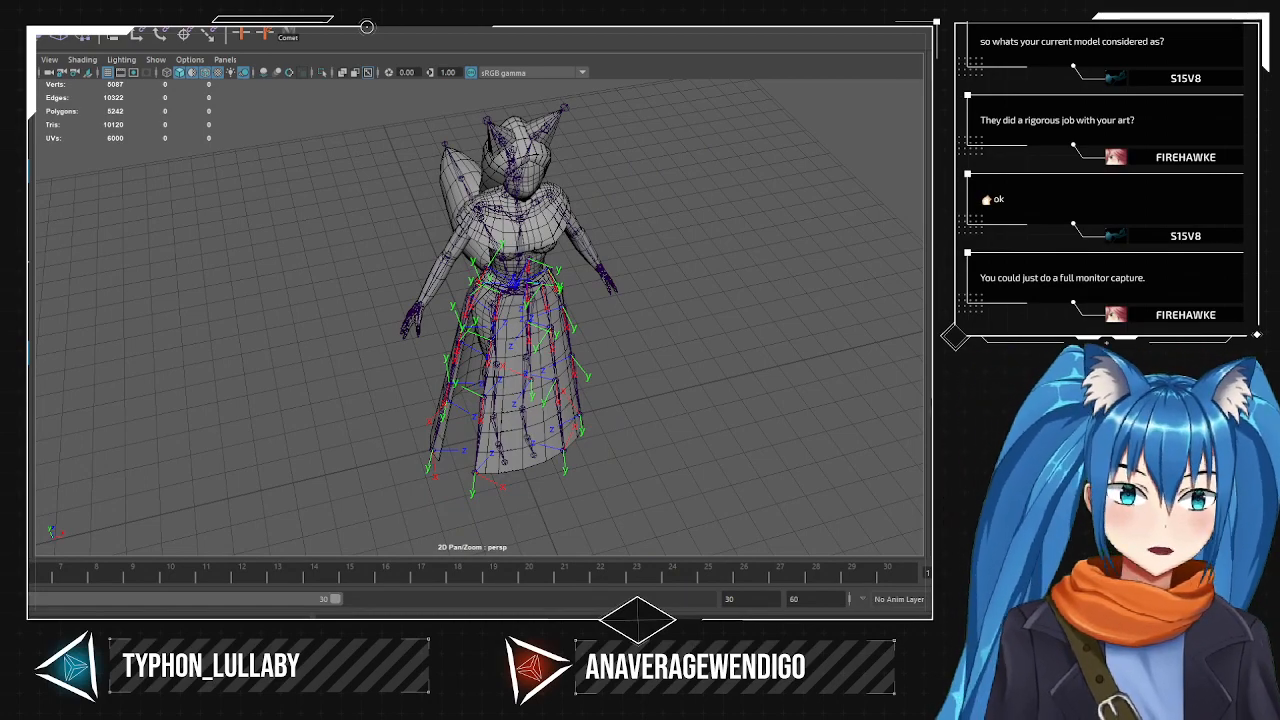
pyautogui.keyDown('alt'); pyautogui.moveTo(500, 320); pyautogui.dragTo(486, 258); pyautogui.keyUp('alt')
pyautogui.click(574, 429)
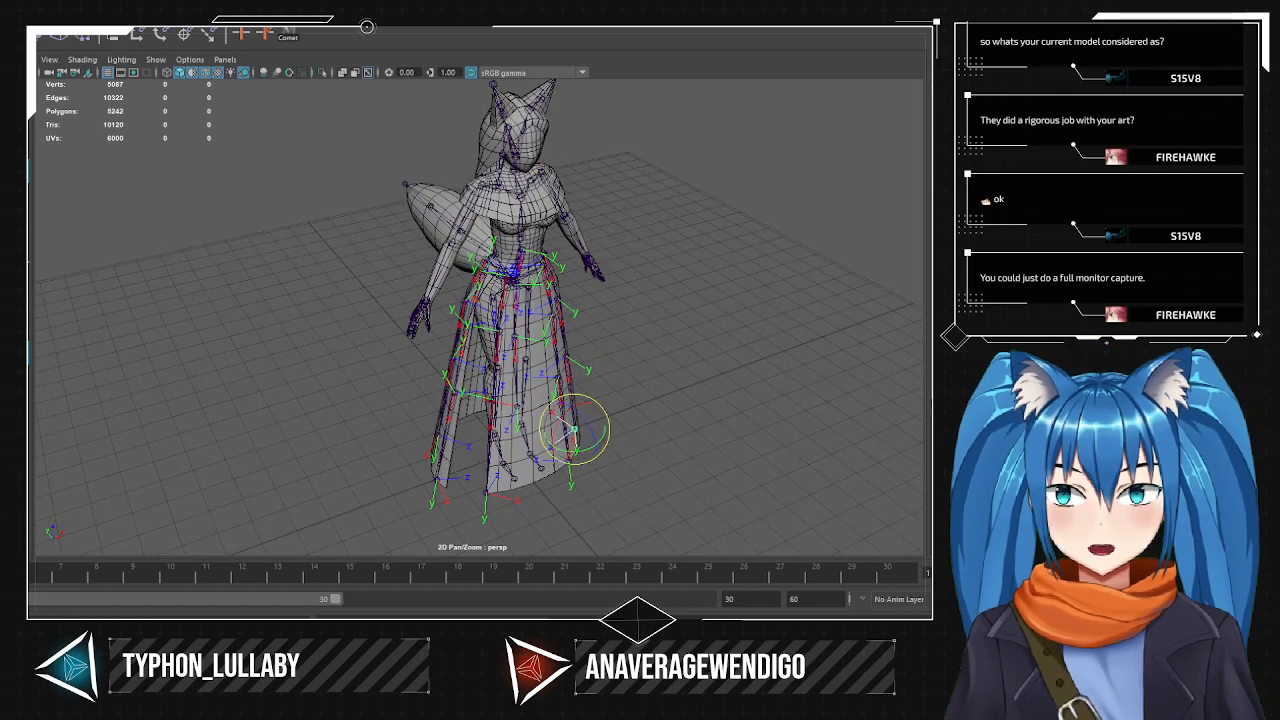
pyautogui.hotkey('ctrl', 'z')
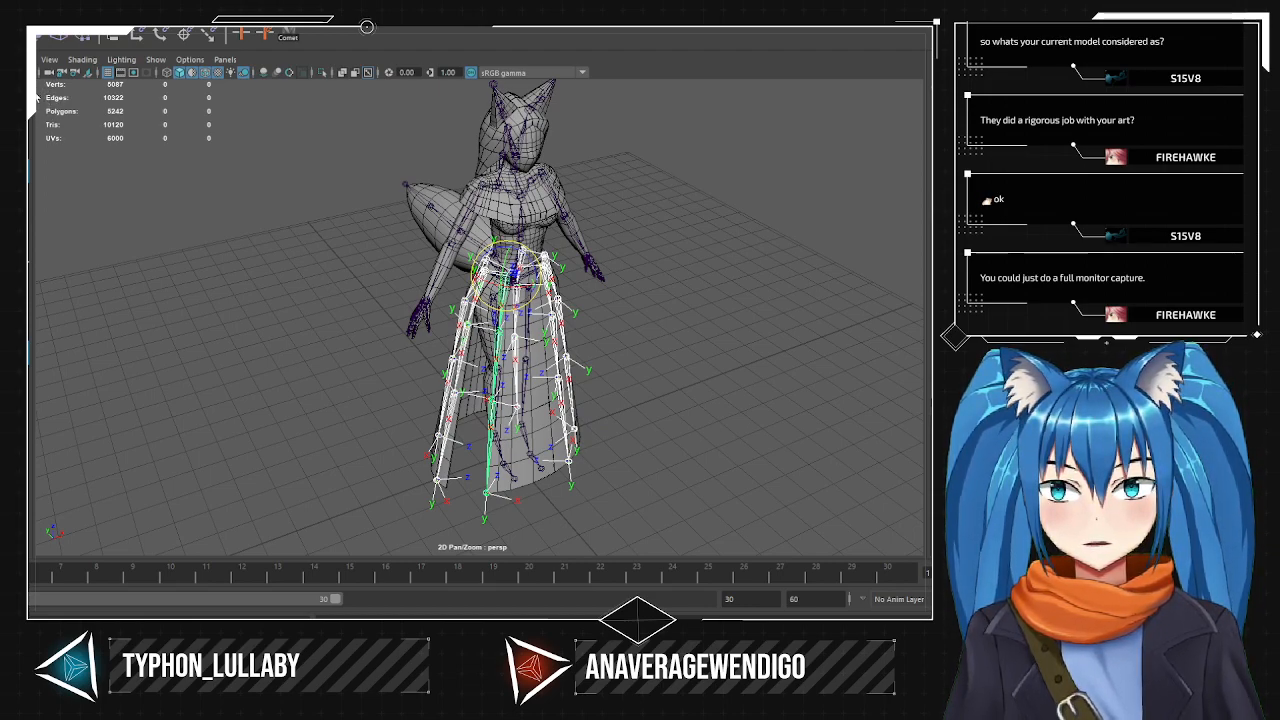
pyautogui.scroll(3, 515, 300)
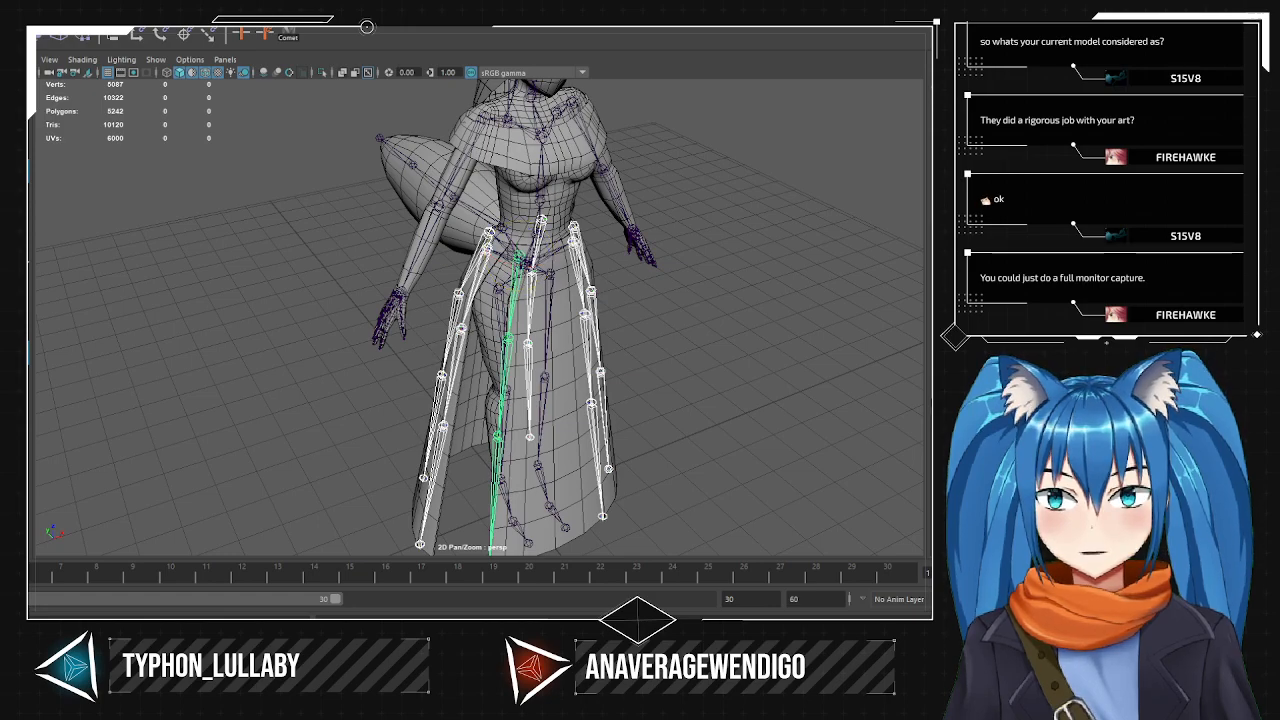
pyautogui.hotkey('ctrl', 'z')
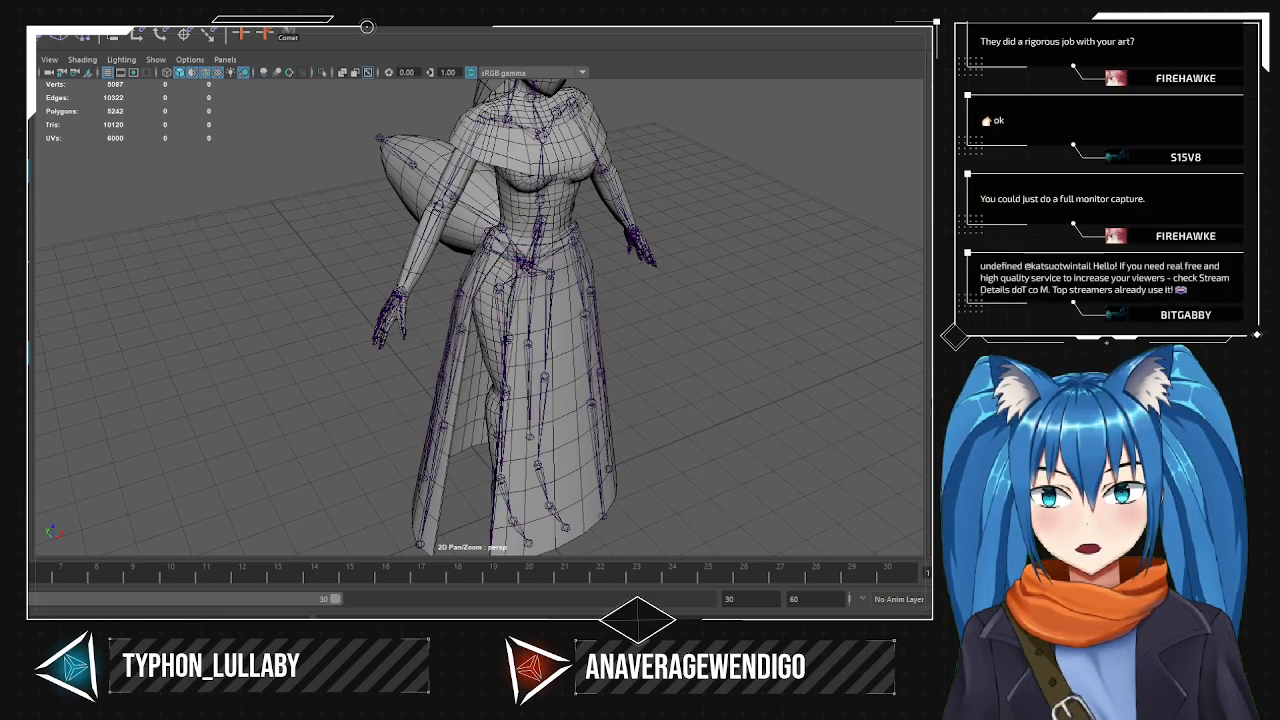
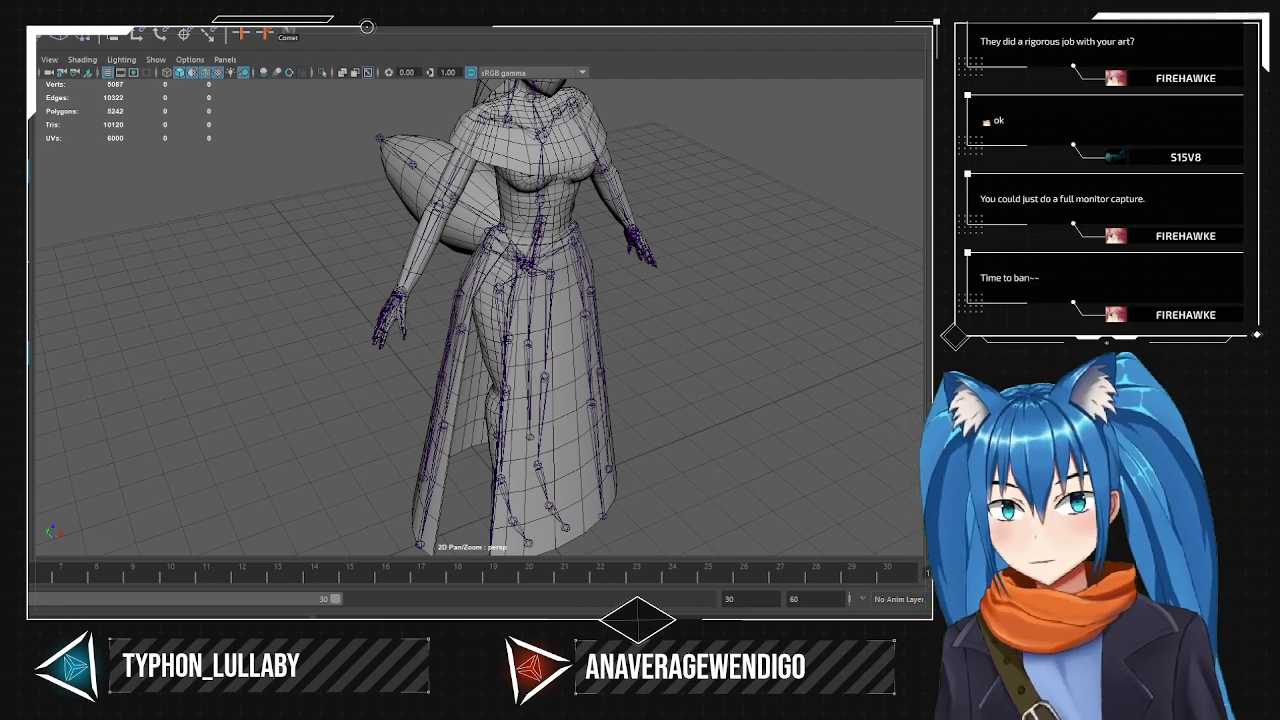
# - Select the joint chains of both ears and display their local rotation axes
pyautogui.keyDown('alt'); pyautogui.moveTo(480, 200); pyautogui.dragTo(520, 470, button='middle'); pyautogui.keyUp('alt')
pyautogui.keyDown('alt'); pyautogui.moveTo(440, 258); pyautogui.dragTo(506, 258, button='right'); pyautogui.keyUp('alt')
pyautogui.keyDown('alt'); pyautogui.moveTo(506, 258); pyautogui.dragTo(433, 223); pyautogui.keyUp('alt')
pyautogui.keyDown('alt'); pyautogui.moveTo(433, 223); pyautogui.dragTo(492, 296, button='middle'); pyautogui.keyUp('alt')
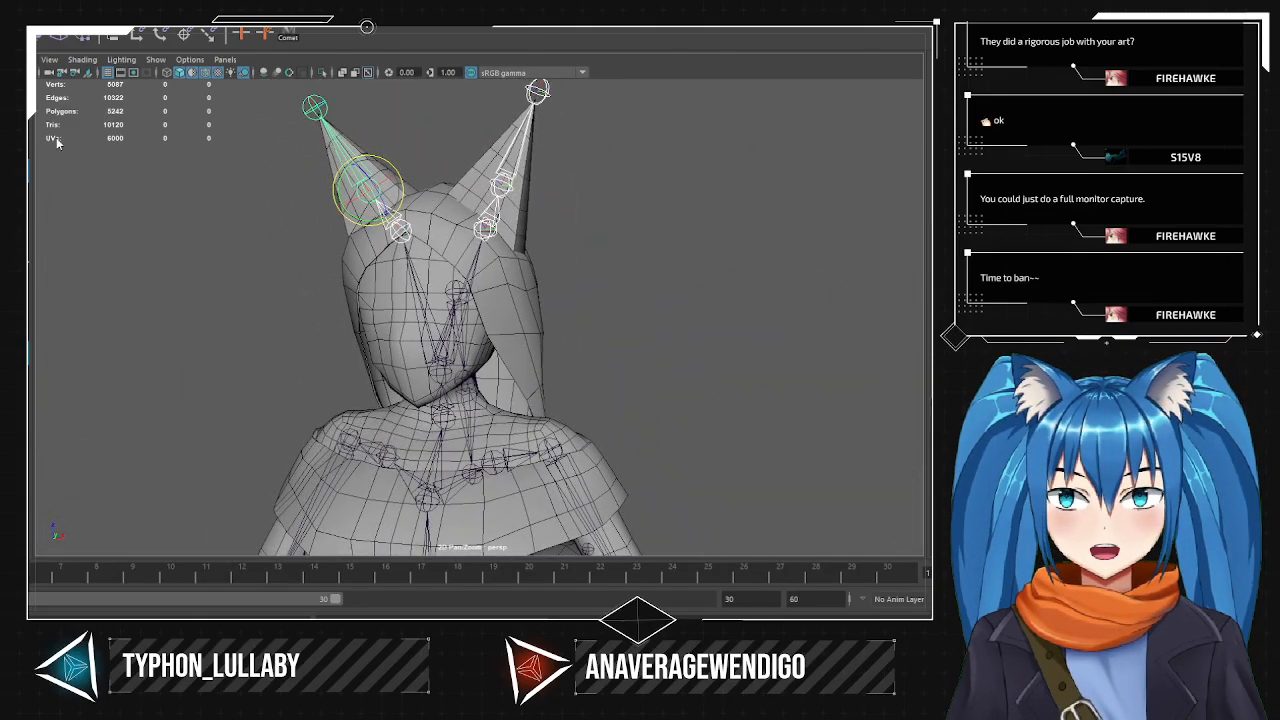
pyautogui.scroll(3, 608, 165)
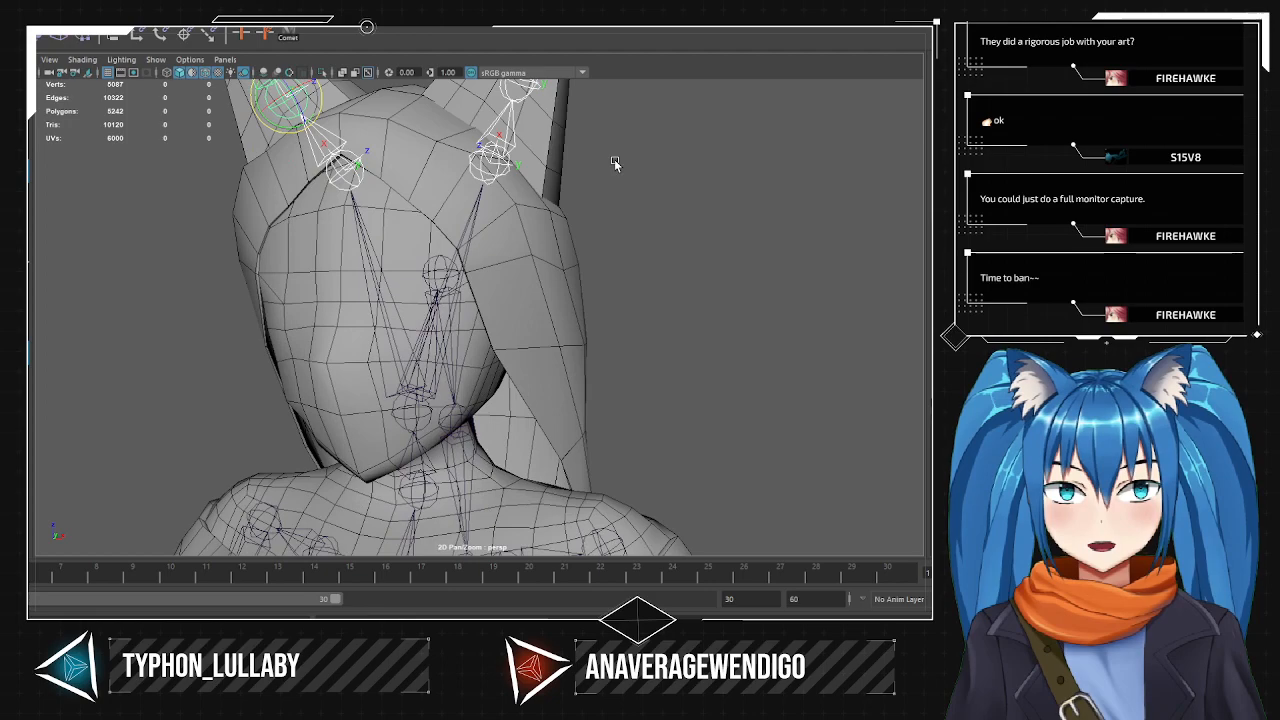
pyautogui.keyDown('alt'); pyautogui.moveTo(614, 163); pyautogui.dragTo(643, 188); pyautogui.keyUp('alt')
# - Compare the local axes of the base and middle joints in both ears
pyautogui.click(509, 325)
pyautogui.keyDown('alt'); pyautogui.moveTo(553, 342); pyautogui.dragTo(481, 300, button='middle'); pyautogui.keyUp('alt')
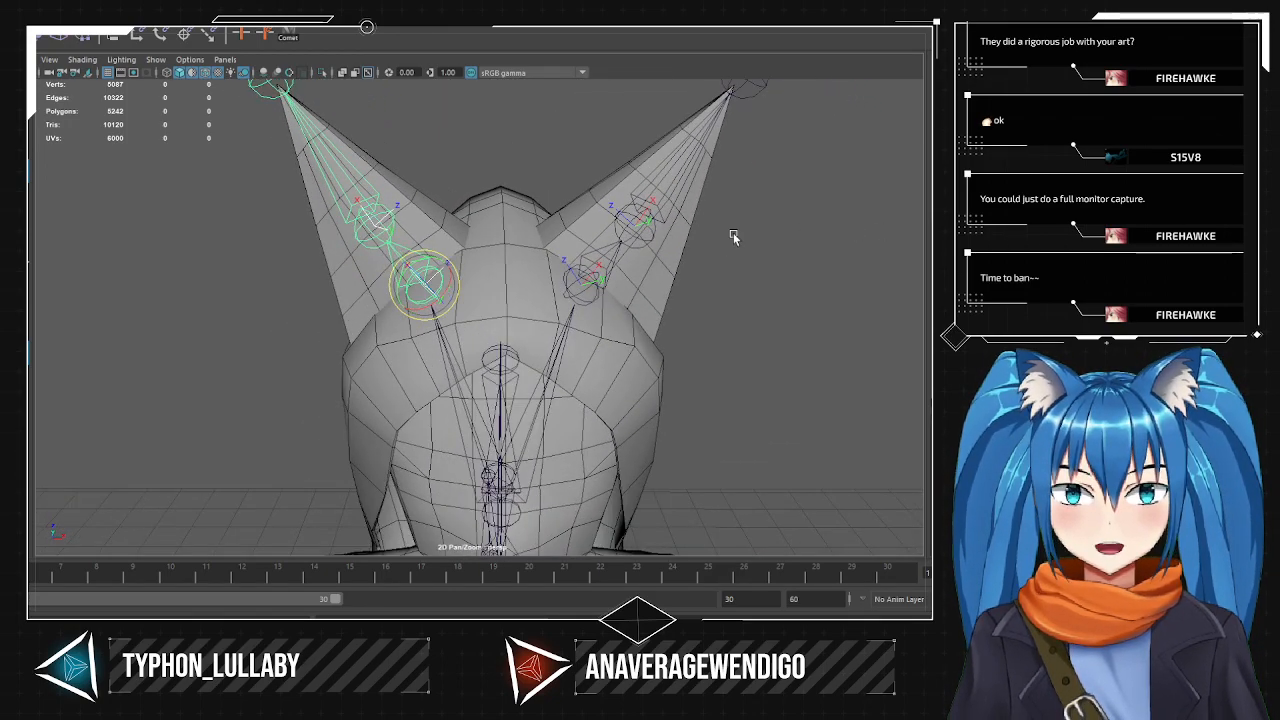
pyautogui.click(584, 296)
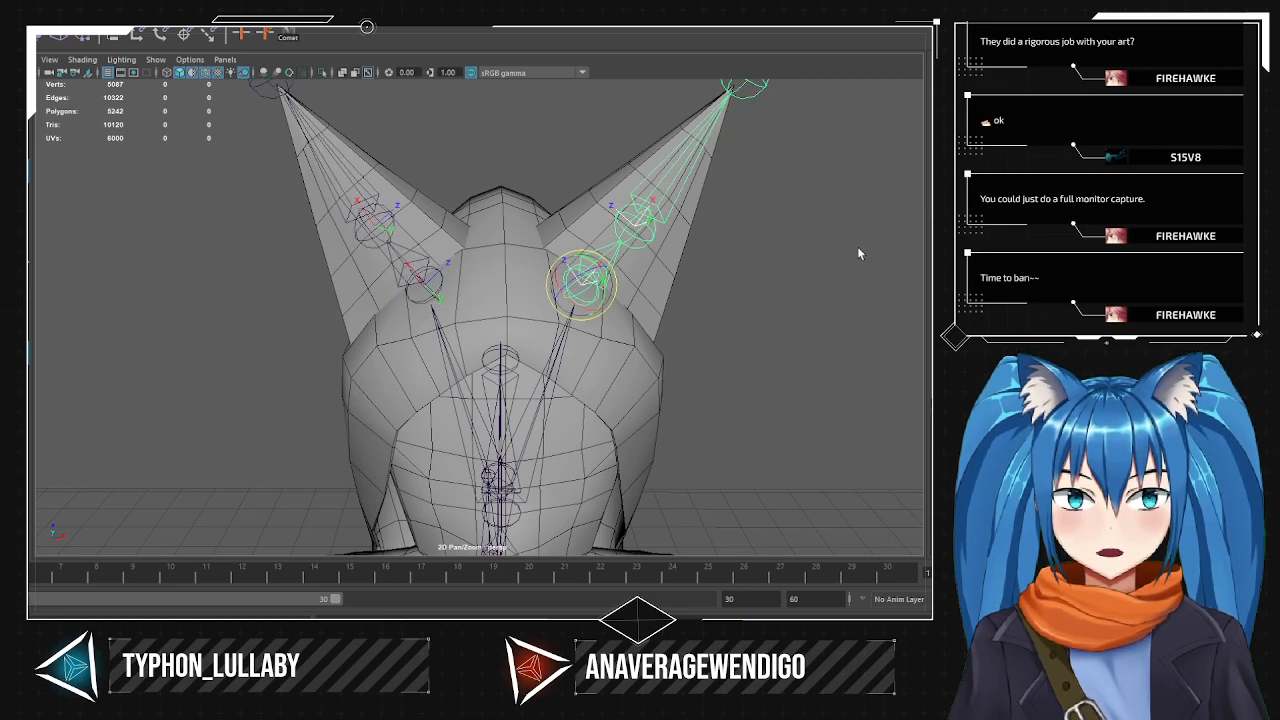
pyautogui.click(649, 241)
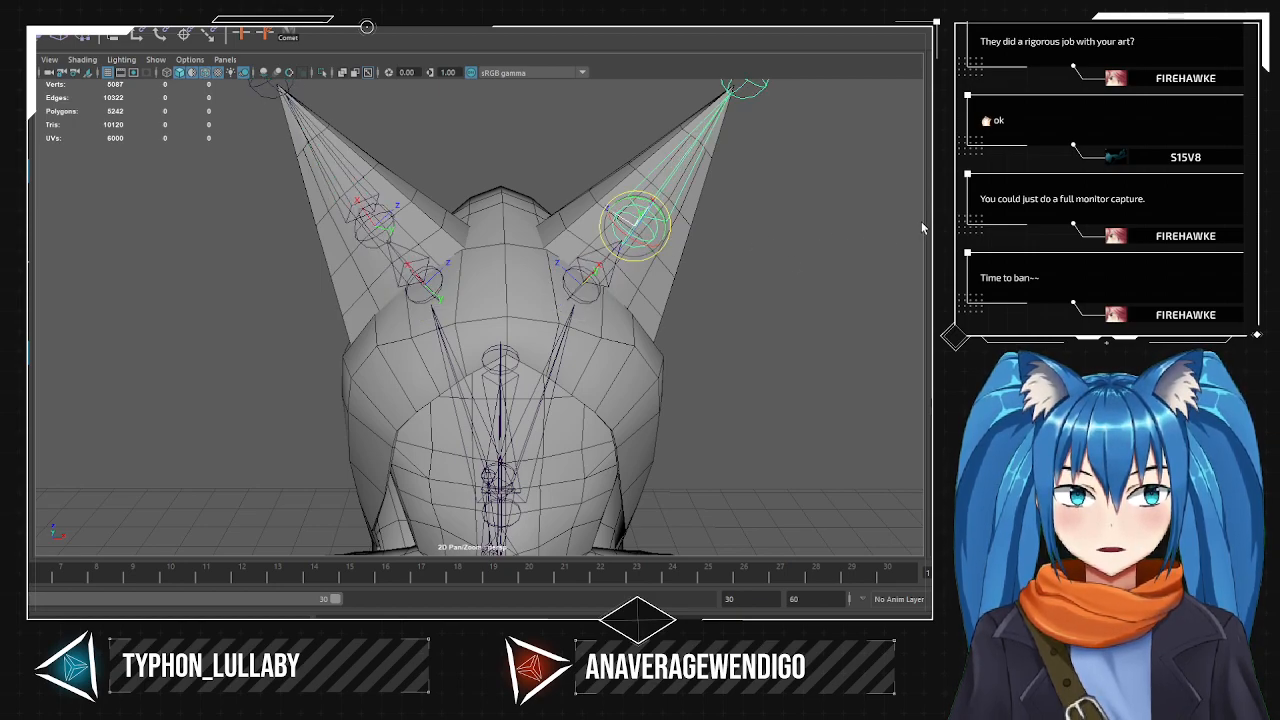
pyautogui.keyDown('alt'); pyautogui.moveTo(617, 234); pyautogui.dragTo(611, 244); pyautogui.keyUp('alt')
pyautogui.click(361, 318)
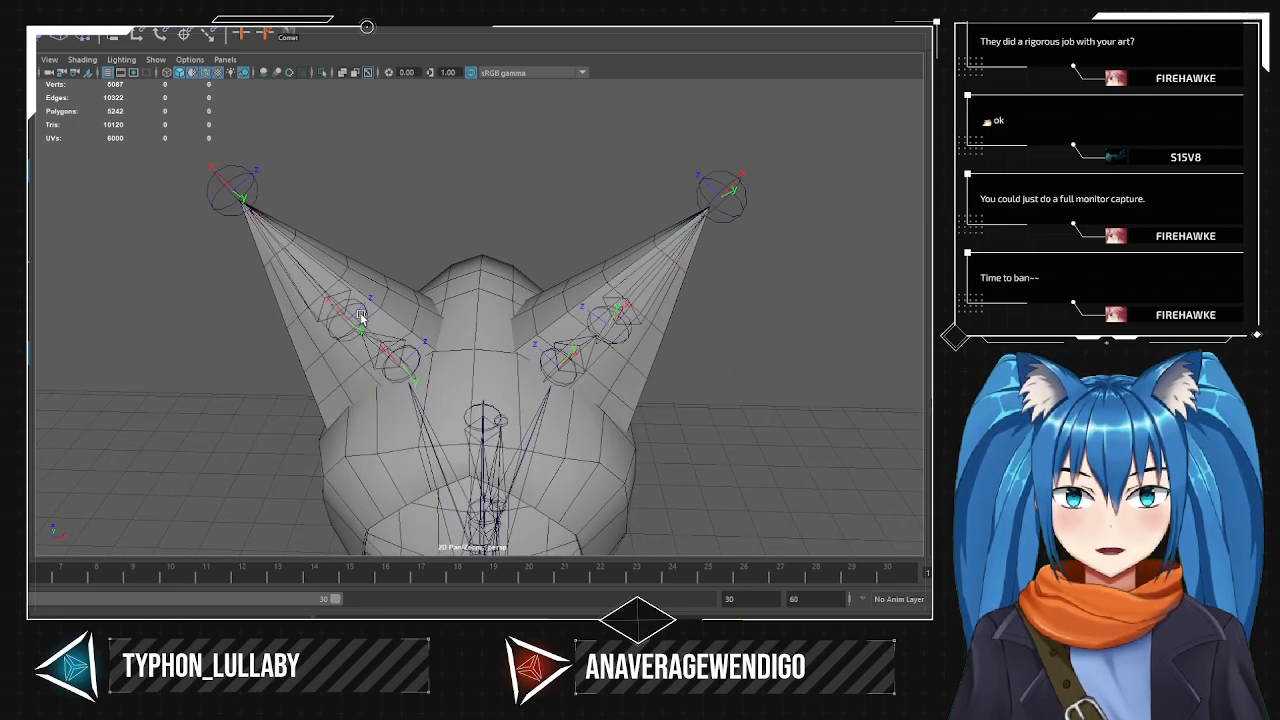
pyautogui.keyDown('alt'); pyautogui.moveTo(783, 237); pyautogui.dragTo(582, 303); pyautogui.keyUp('alt')
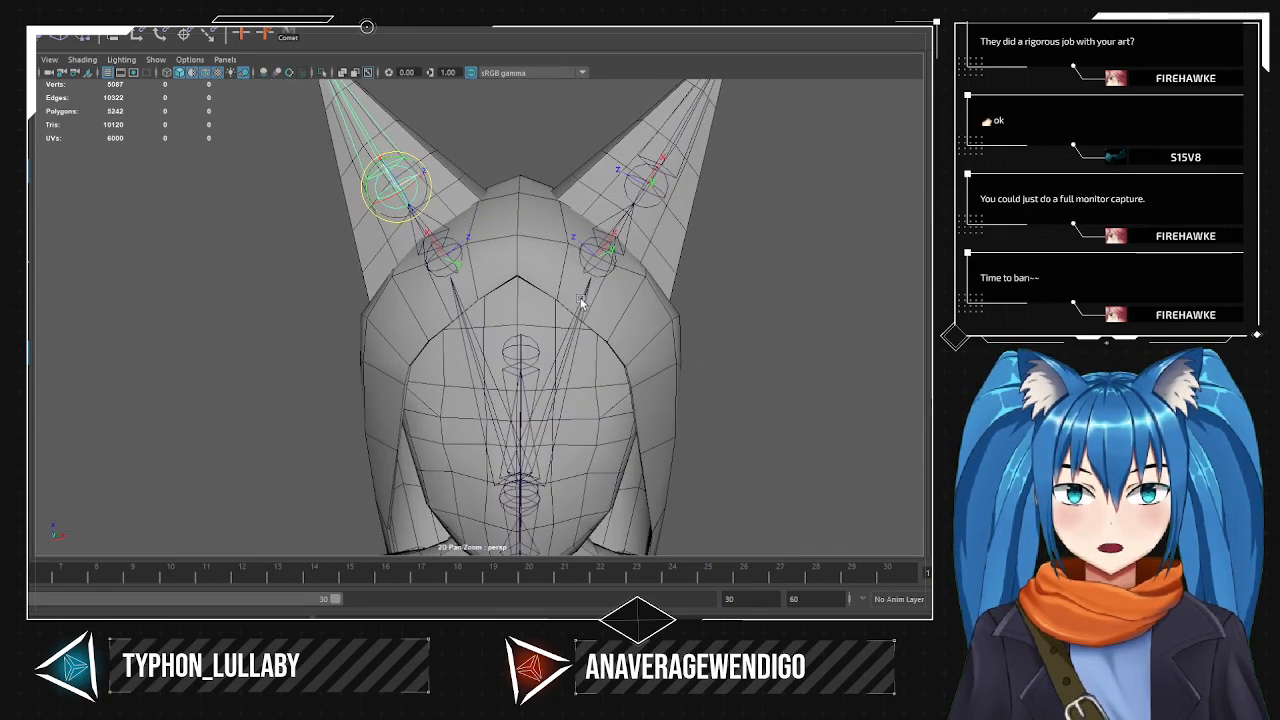
pyautogui.click(405, 218)
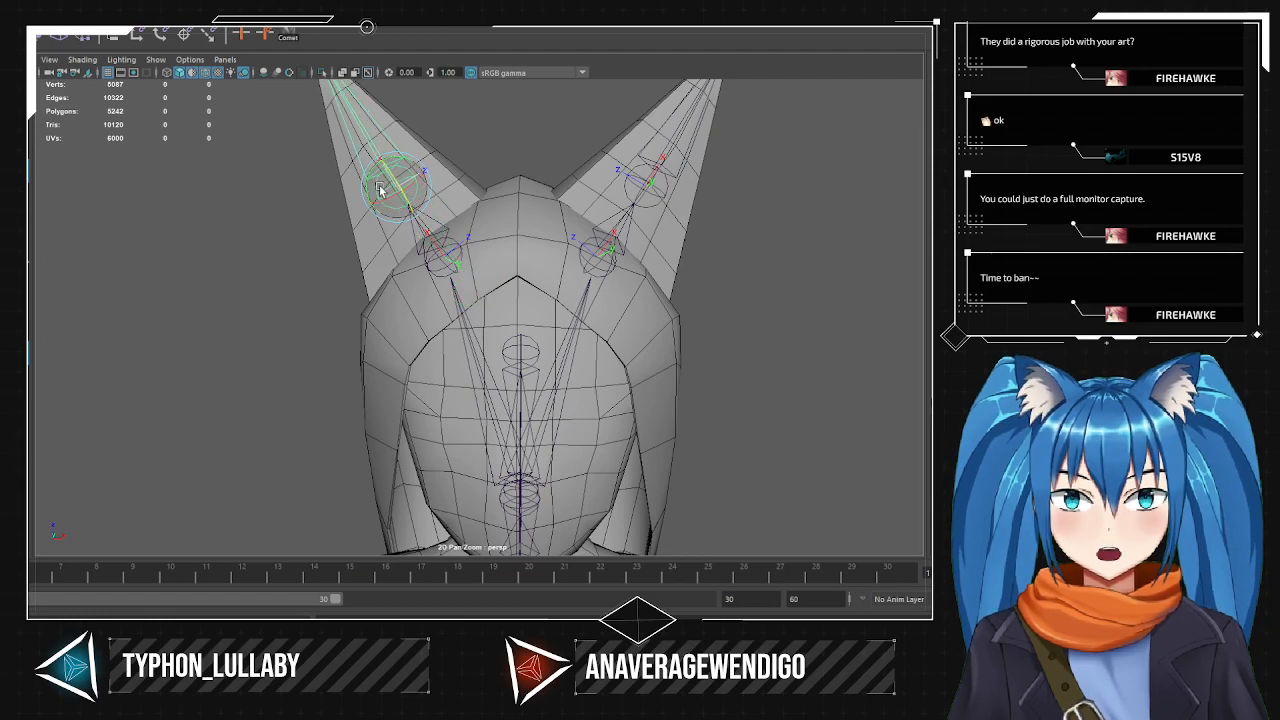
# - Try to reorient the first ear's middle joint so its local axes mirror those of the opposite ear
pyautogui.keyDown('alt'); pyautogui.moveTo(380, 189); pyautogui.dragTo(454, 240); pyautogui.keyUp('alt')
pyautogui.keyDown('alt'); pyautogui.moveTo(454, 240); pyautogui.dragTo(376, 172, button='middle'); pyautogui.keyUp('alt')
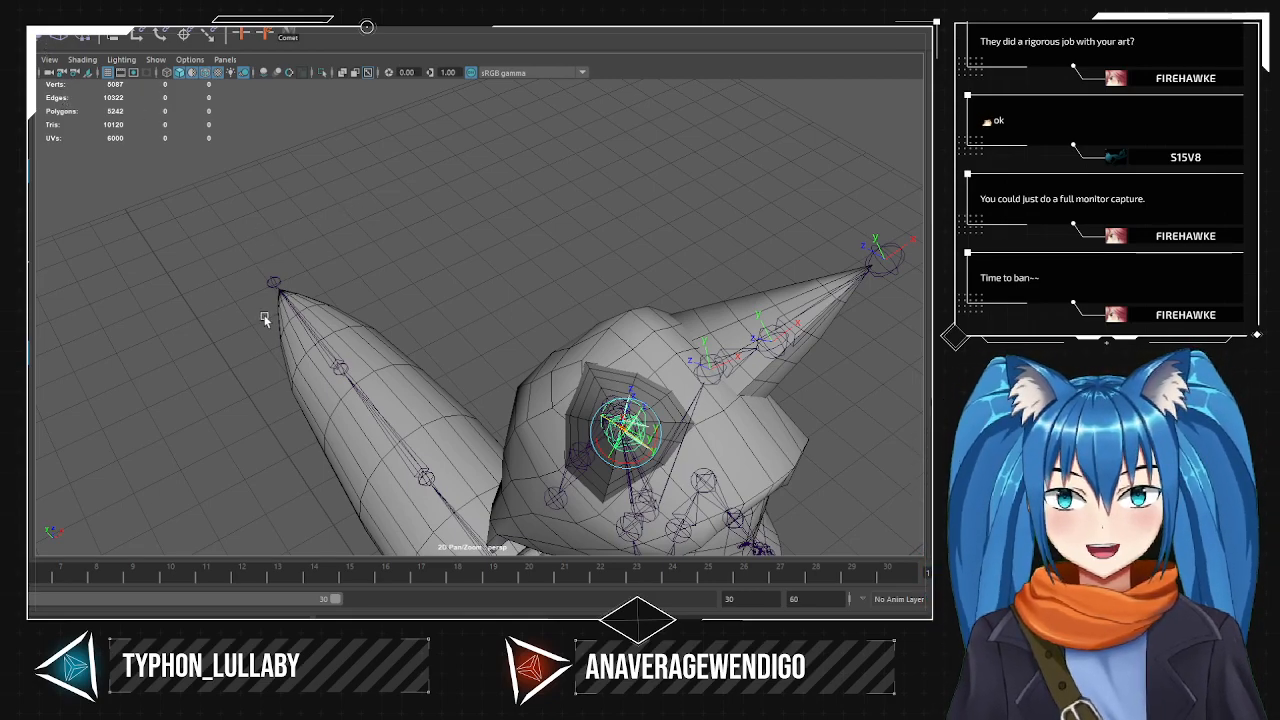
pyautogui.keyDown('alt'); pyautogui.moveTo(402, 293); pyautogui.dragTo(482, 214); pyautogui.keyUp('alt')
pyautogui.keyDown('alt'); pyautogui.moveTo(465, 105); pyautogui.dragTo(503, 214, button='middle'); pyautogui.keyUp('alt')
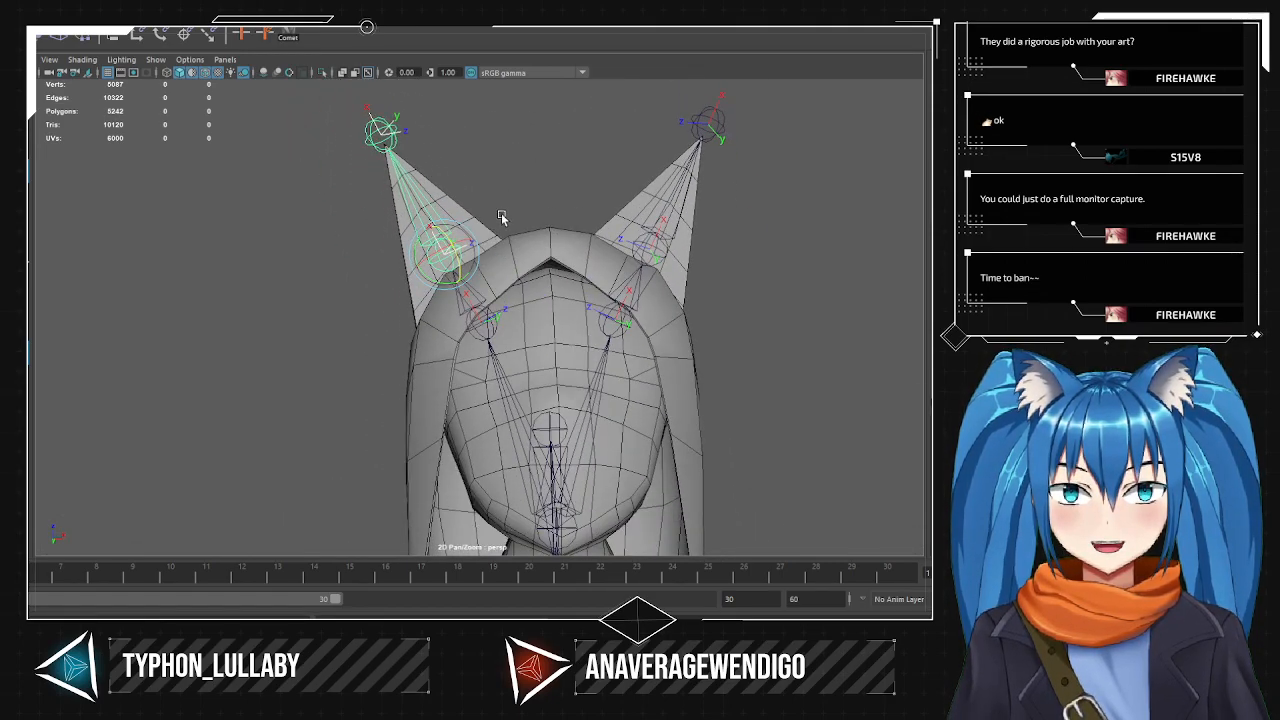
pyautogui.keyDown('alt'); pyautogui.moveTo(503, 214); pyautogui.dragTo(591, 300, button='right'); pyautogui.keyUp('alt')
pyautogui.keyDown('alt'); pyautogui.moveTo(550, 107); pyautogui.dragTo(569, 161, button='middle'); pyautogui.keyUp('alt')
pyautogui.hotkey('ctrl', 'z')
pyautogui.keyDown('alt'); pyautogui.moveTo(604, 258); pyautogui.dragTo(522, 384); pyautogui.keyUp('alt')
pyautogui.click(498, 402)
pyautogui.keyDown('alt'); pyautogui.moveTo(530, 430); pyautogui.dragTo(500, 301); pyautogui.keyUp('alt')
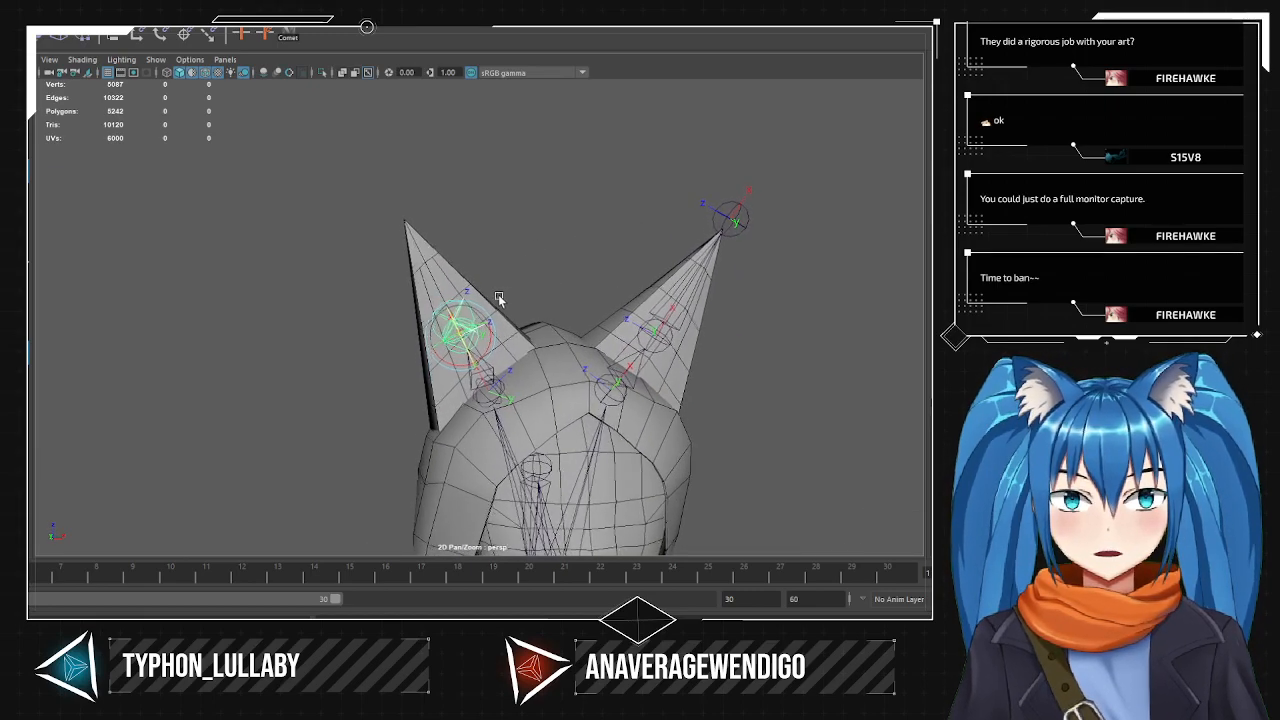
pyautogui.keyDown('alt'); pyautogui.moveTo(489, 306); pyautogui.dragTo(558, 348, button='right'); pyautogui.keyUp('alt')
pyautogui.keyDown('alt'); pyautogui.moveTo(560, 343); pyautogui.dragTo(543, 309); pyautogui.keyUp('alt')
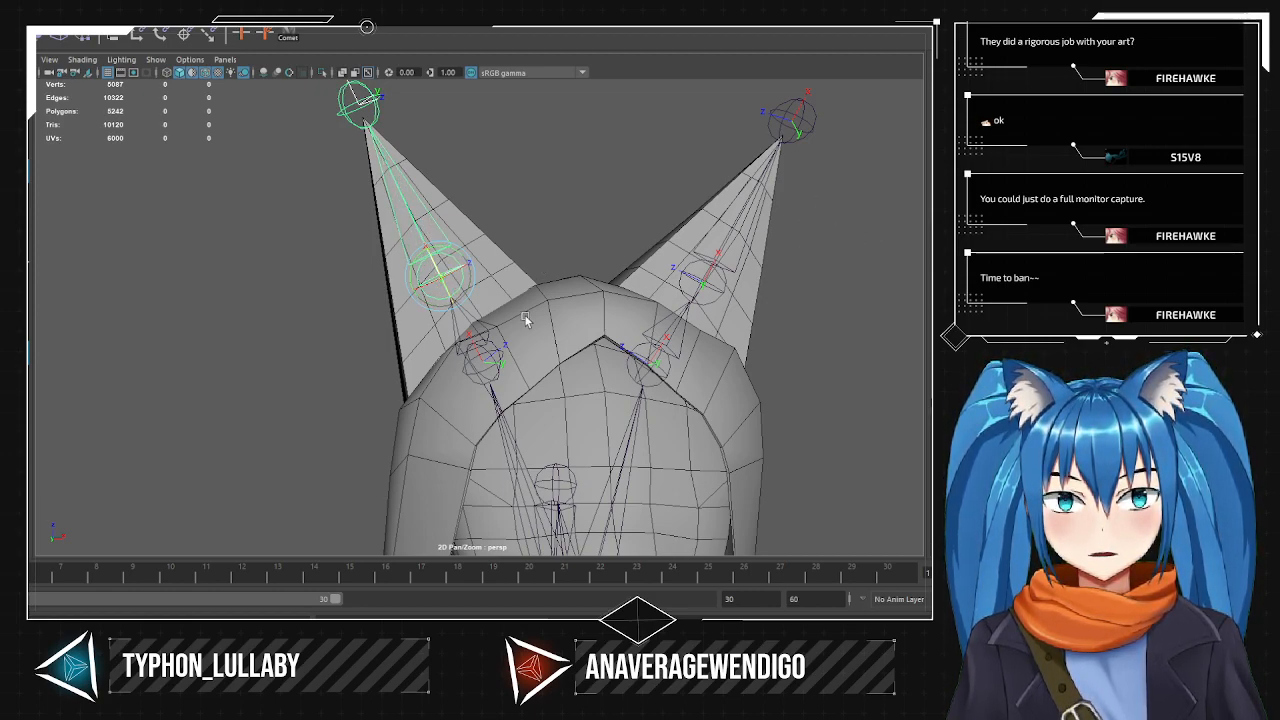
# - Try to reorient the local axes of the same ear's base joint and recheck its middle joint
pyautogui.click(482, 330)
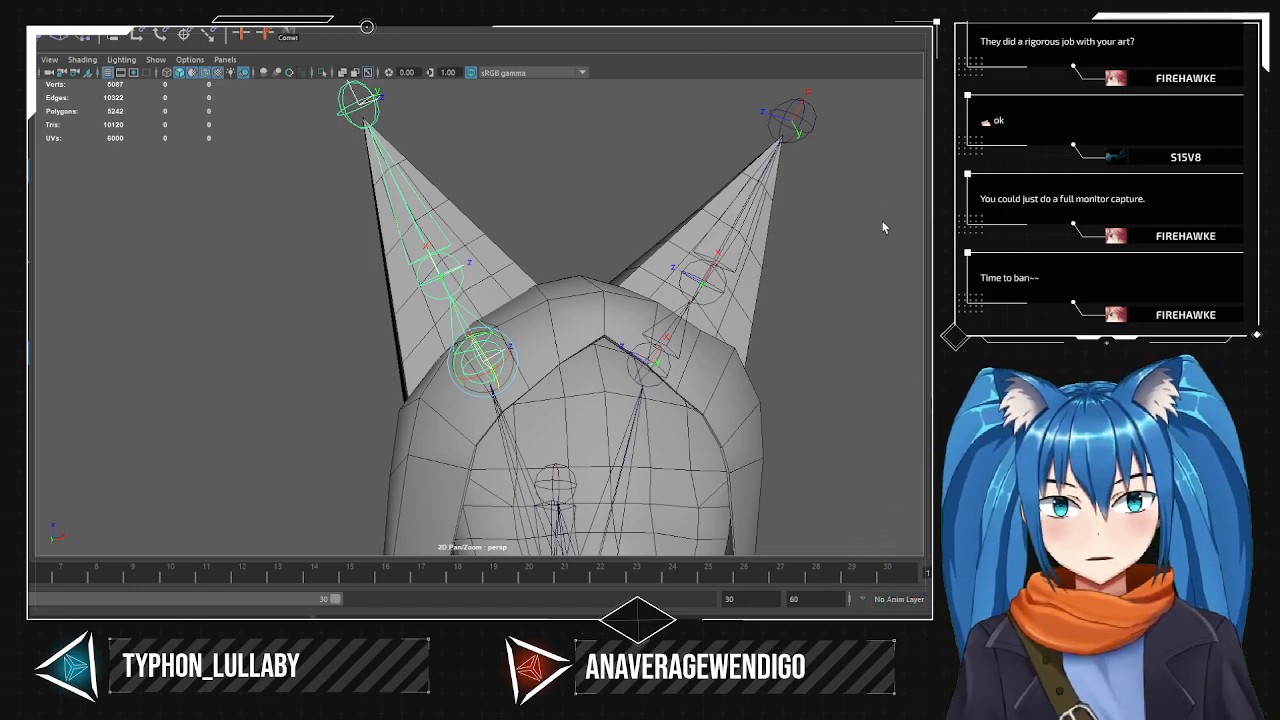
pyautogui.keyDown('alt'); pyautogui.moveTo(624, 282); pyautogui.dragTo(563, 243); pyautogui.keyUp('alt')
pyautogui.scroll(4, 578, 277)
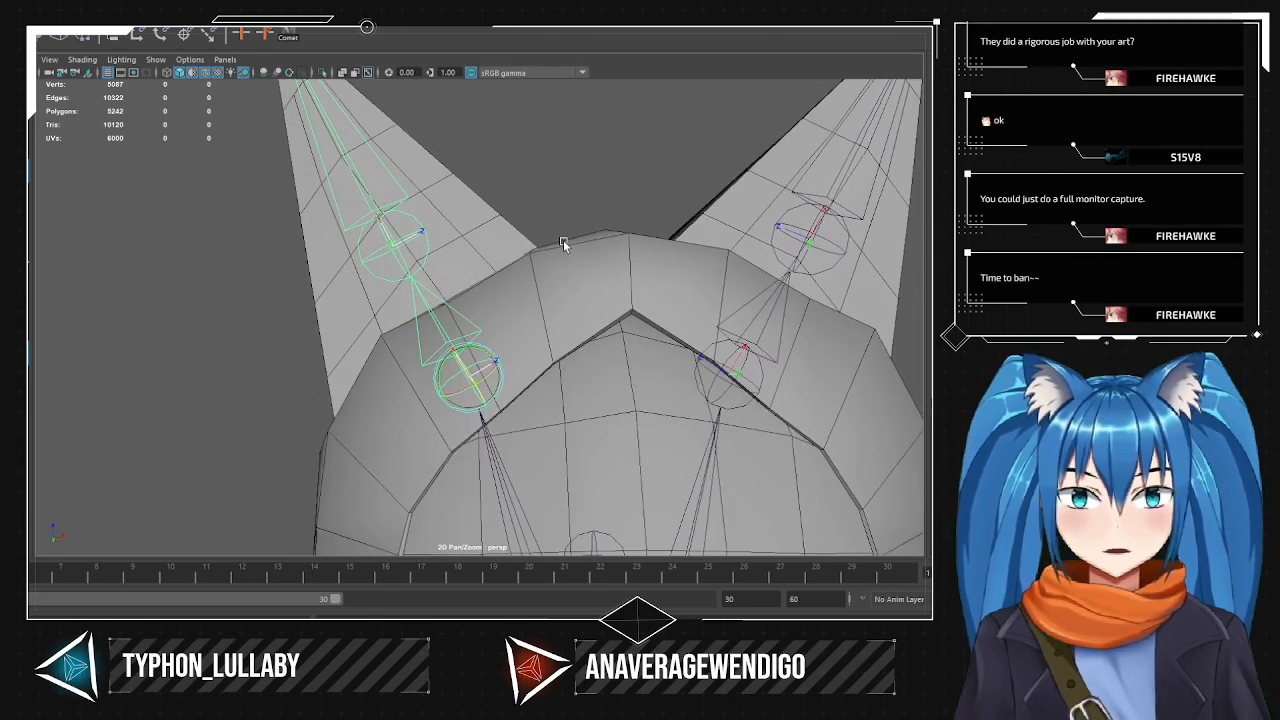
pyautogui.click(384, 264)
pyautogui.keyDown('alt'); pyautogui.moveTo(450, 268); pyautogui.dragTo(447, 266); pyautogui.keyUp('alt')
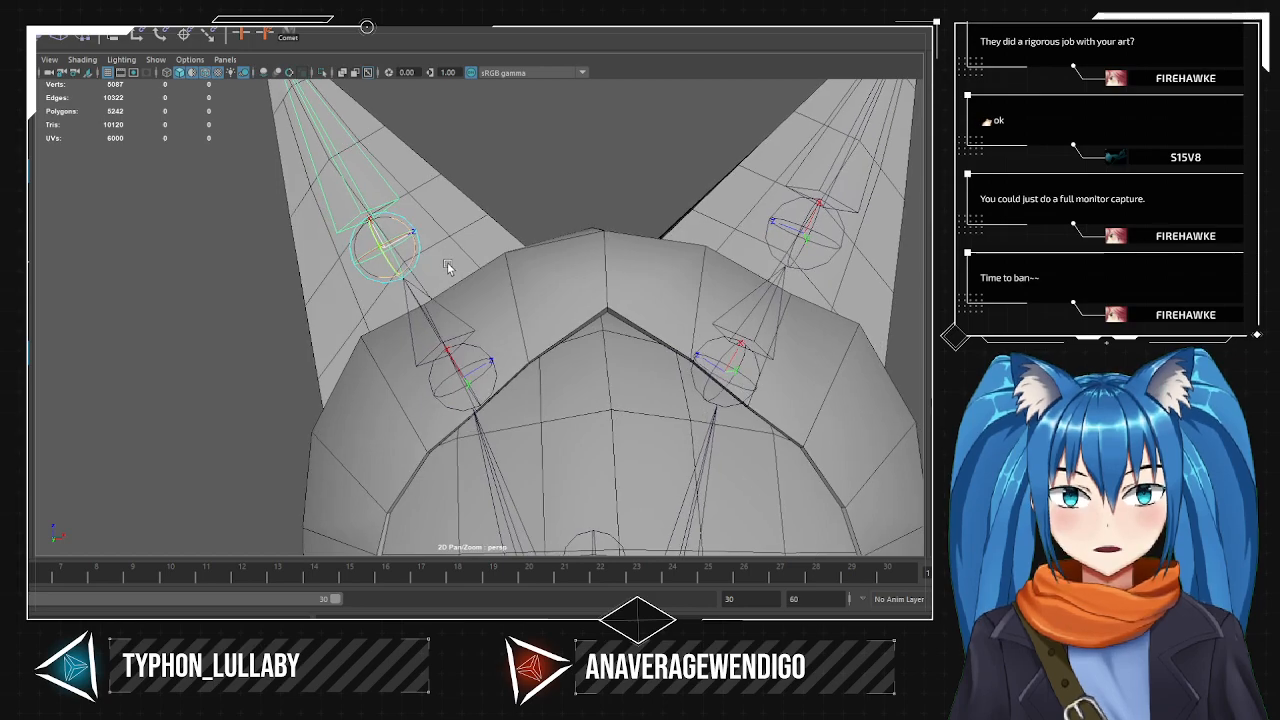
# - Undo the ear axis adjustments back to the point where both ear chains are selected
pyautogui.click(497, 228)
pyautogui.click(443, 245)
pyautogui.hotkey('ctrl', 'z')
pyautogui.hotkey('ctrl', 'z')
pyautogui.hotkey('ctrl', 'z')
pyautogui.hotkey('ctrl', 'z')
pyautogui.hotkey('ctrl', 'z')
pyautogui.hotkey('ctrl', 'z')
pyautogui.hotkey('ctrl', 'z')
pyautogui.hotkey('ctrl', 'z')
pyautogui.hotkey('ctrl', 'z')
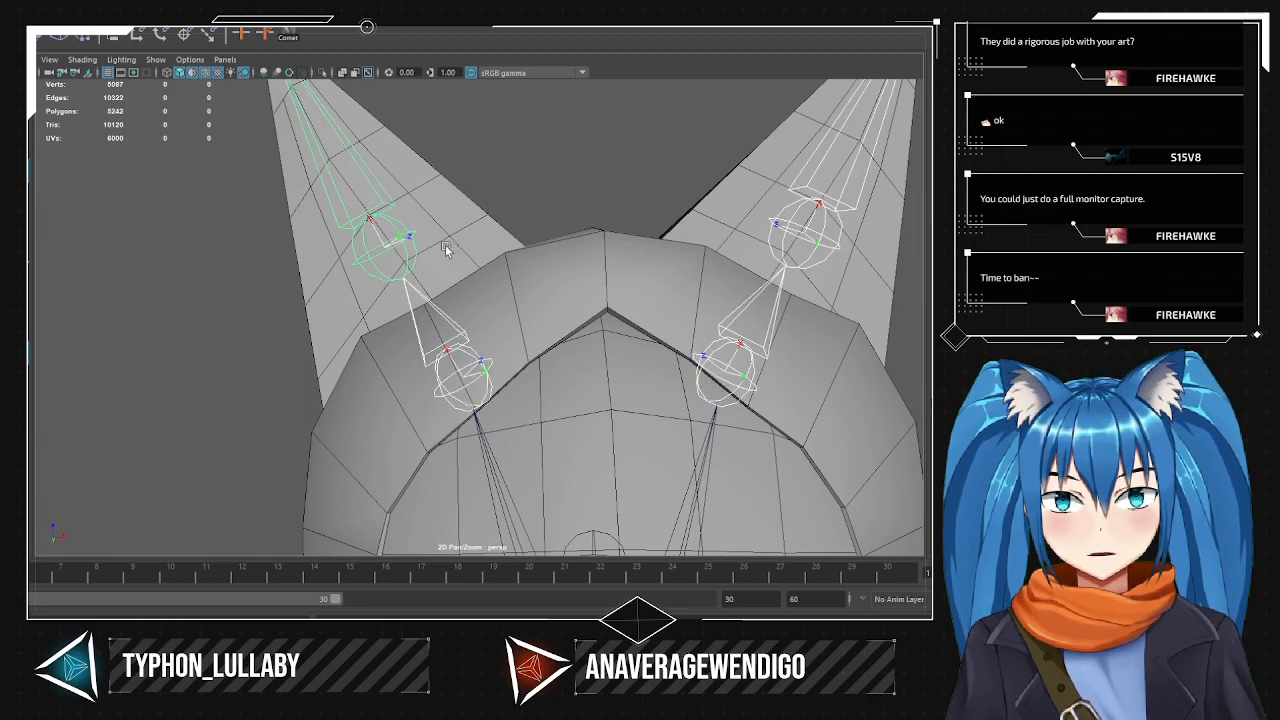
# - Reorient the local axes of the first ear's middle joint again, checking them against the opposite ear
pyautogui.keyDown('alt'); pyautogui.moveTo(445, 250); pyautogui.dragTo(570, 257); pyautogui.keyUp('alt')
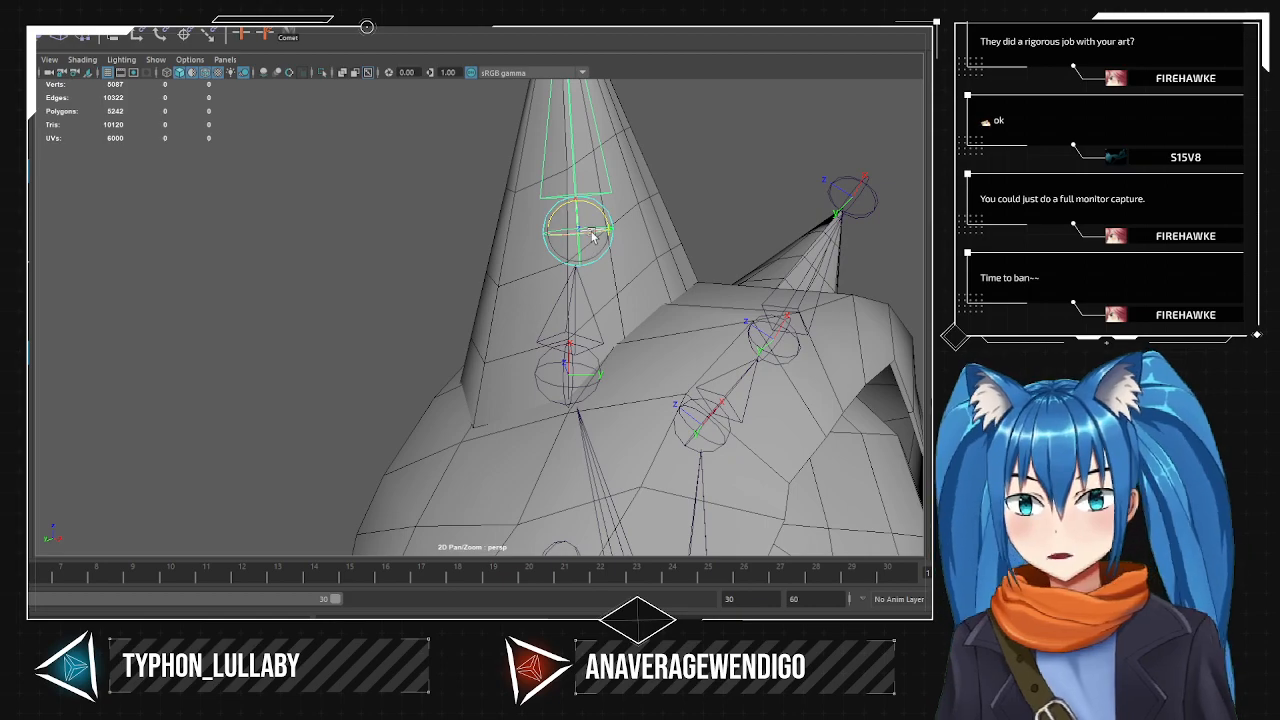
pyautogui.keyDown('alt'); pyautogui.moveTo(704, 390); pyautogui.dragTo(608, 405); pyautogui.keyUp('alt')
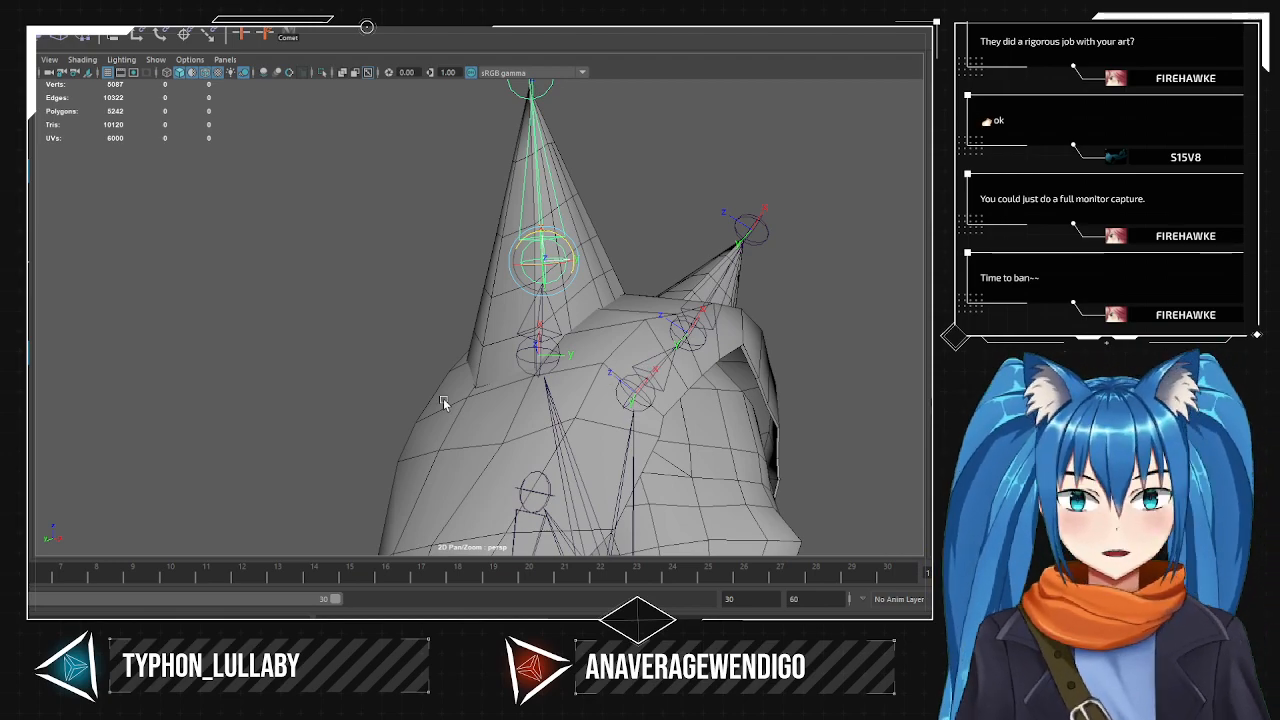
pyautogui.keyDown('alt'); pyautogui.moveTo(643, 247); pyautogui.dragTo(434, 276); pyautogui.keyUp('alt')
pyautogui.keyDown('alt'); pyautogui.moveTo(470, 277); pyautogui.dragTo(508, 302, button='middle'); pyautogui.keyUp('alt')
pyautogui.keyDown('alt'); pyautogui.moveTo(508, 302); pyautogui.dragTo(600, 337); pyautogui.keyUp('alt')
pyautogui.scroll(2, 614, 326)
pyautogui.keyDown('alt'); pyautogui.moveTo(645, 334); pyautogui.dragTo(589, 319, button='middle'); pyautogui.keyUp('alt')
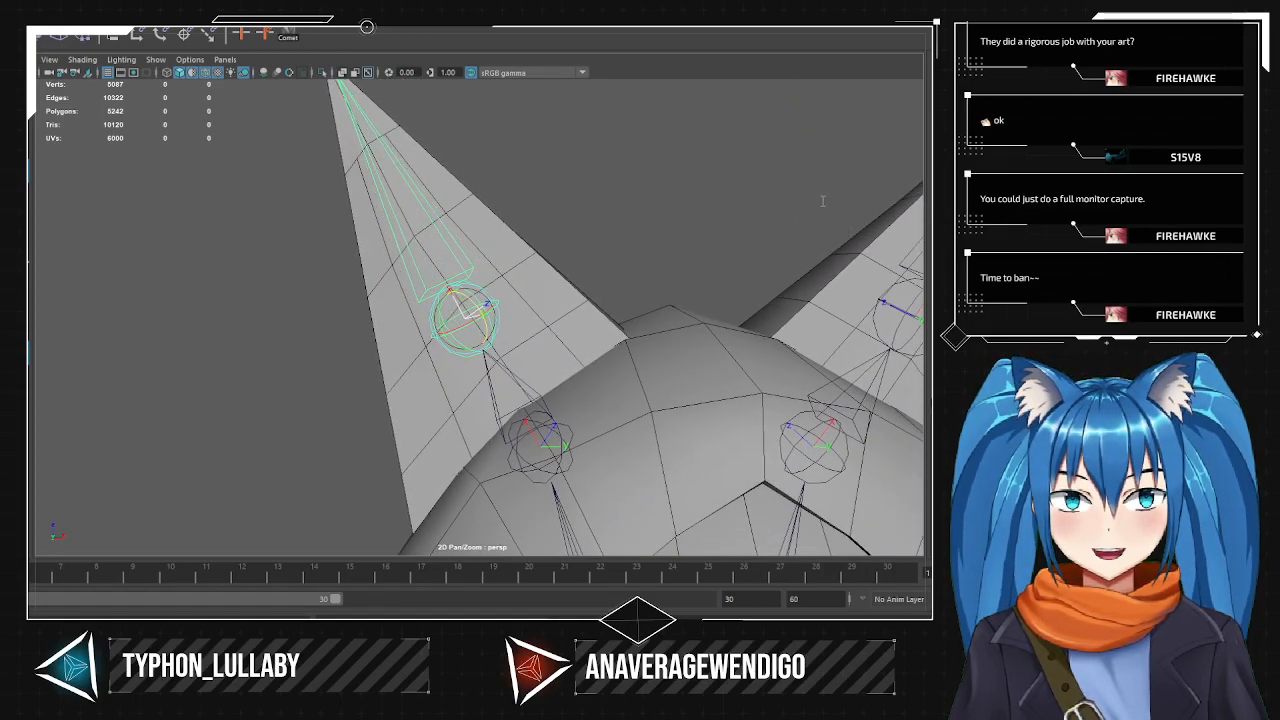
pyautogui.moveTo(634, 254)
pyautogui.keyDown('alt'); pyautogui.mouseDown()
pyautogui.moveTo(645, 249)
pyautogui.moveTo(646, 266)
pyautogui.moveTo(633, 258)
pyautogui.moveTo(654, 257)
pyautogui.moveTo(643, 254)
pyautogui.mouseUp(); pyautogui.keyUp('alt')
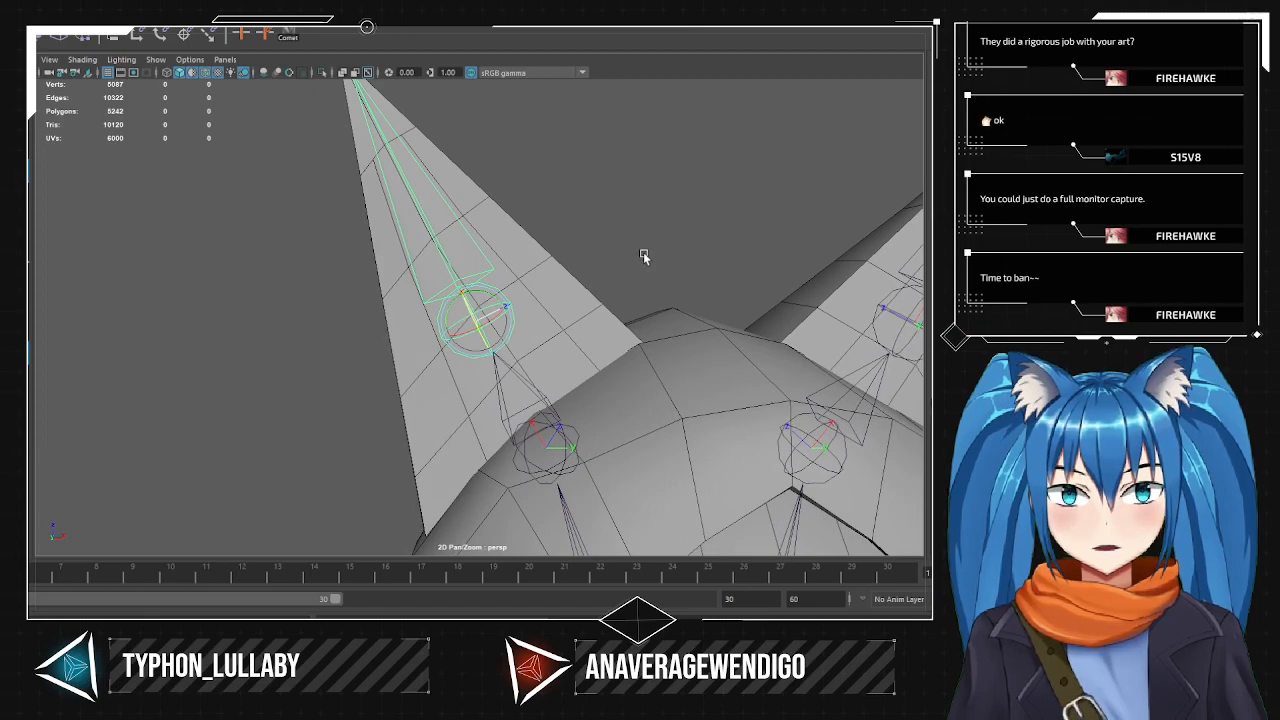
# - Refine the middle ear joint's axes until they line up with the ear bone, undoing the unsuitable rotations
pyautogui.hotkey('ctrl', 'z')
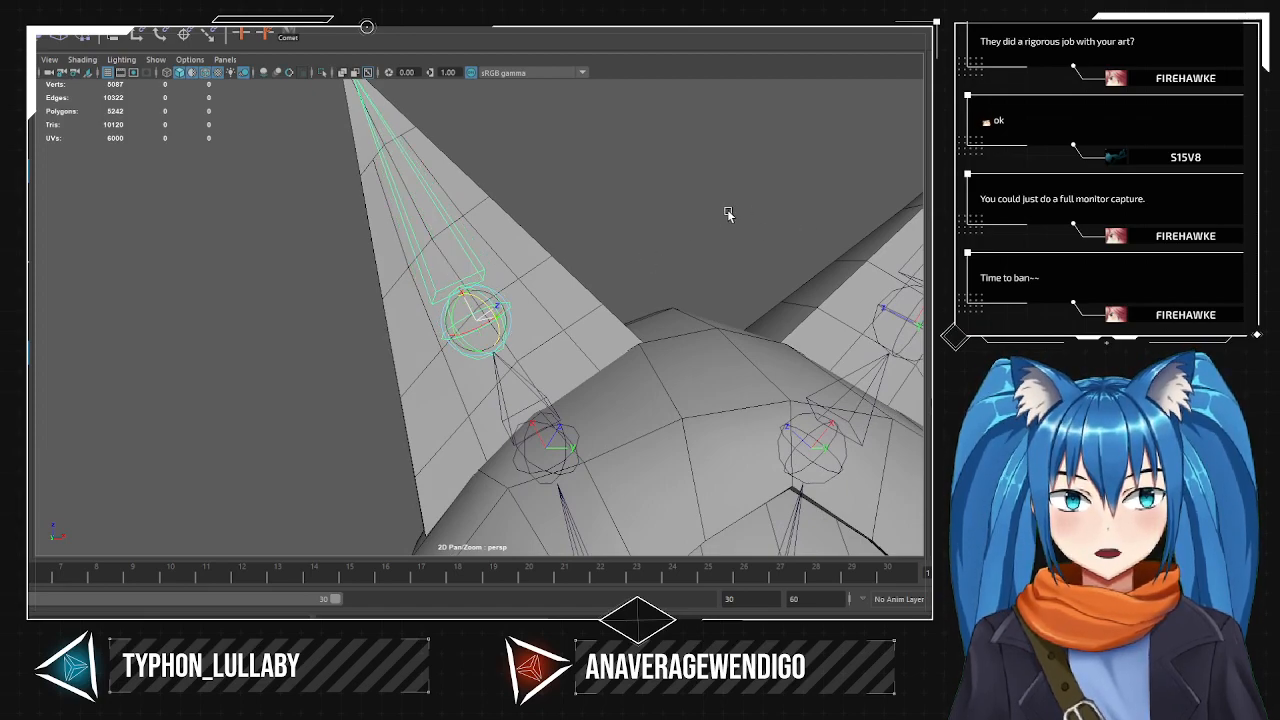
pyautogui.hotkey('ctrl', 'z')
pyautogui.keyDown('alt'); pyautogui.moveTo(677, 240); pyautogui.dragTo(681, 243); pyautogui.keyUp('alt')
pyautogui.hotkey('ctrl', 'z')
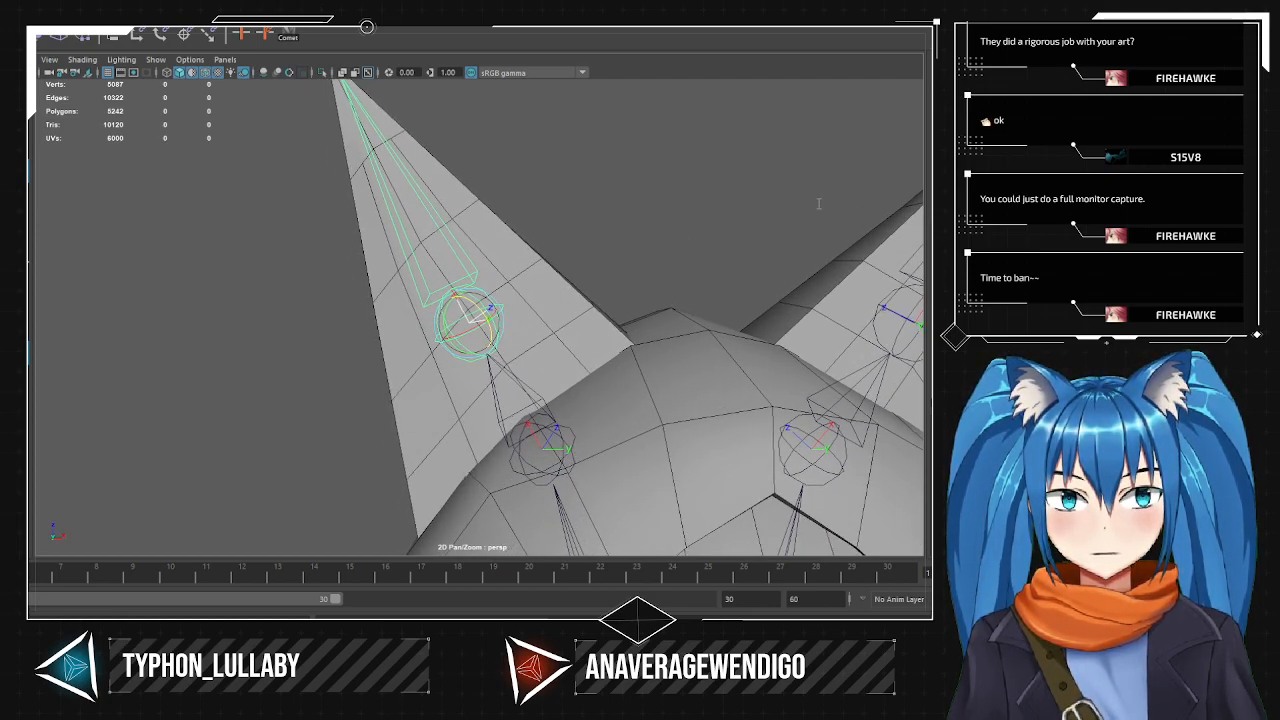
pyautogui.hotkey('ctrl', 'z')
pyautogui.hotkey('ctrl', 'z')
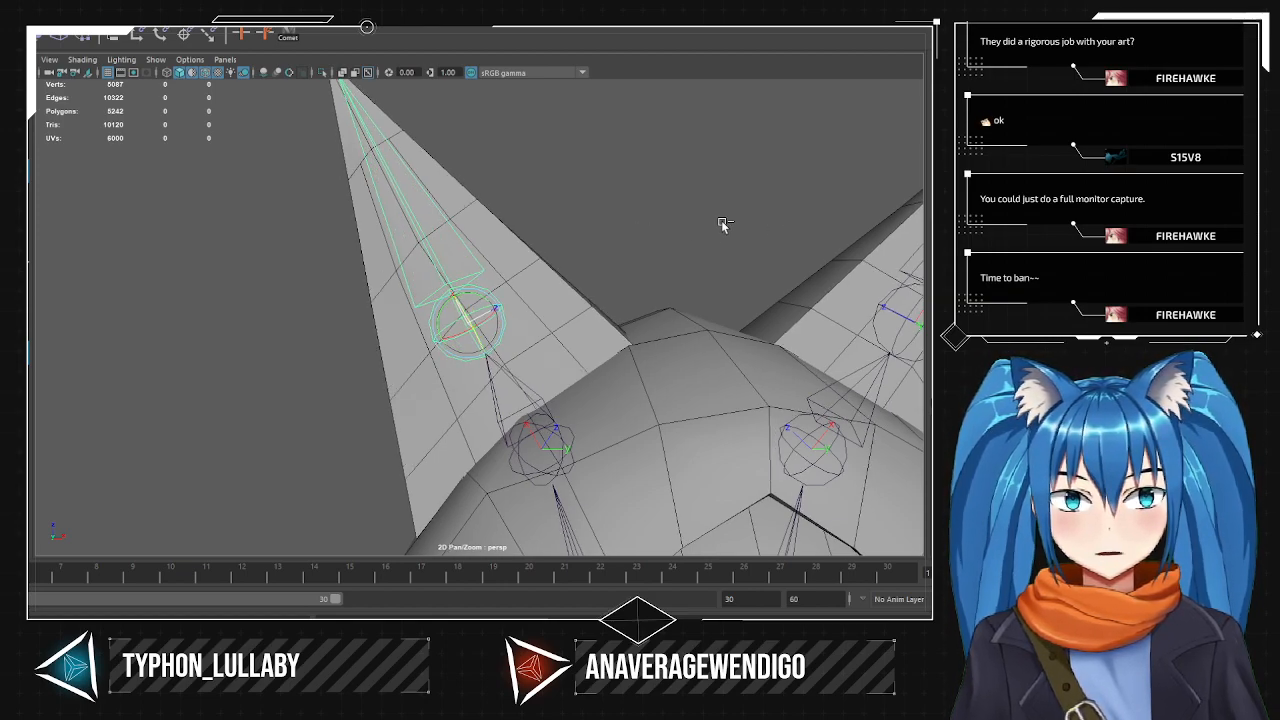
pyautogui.hotkey('ctrl', 'z')
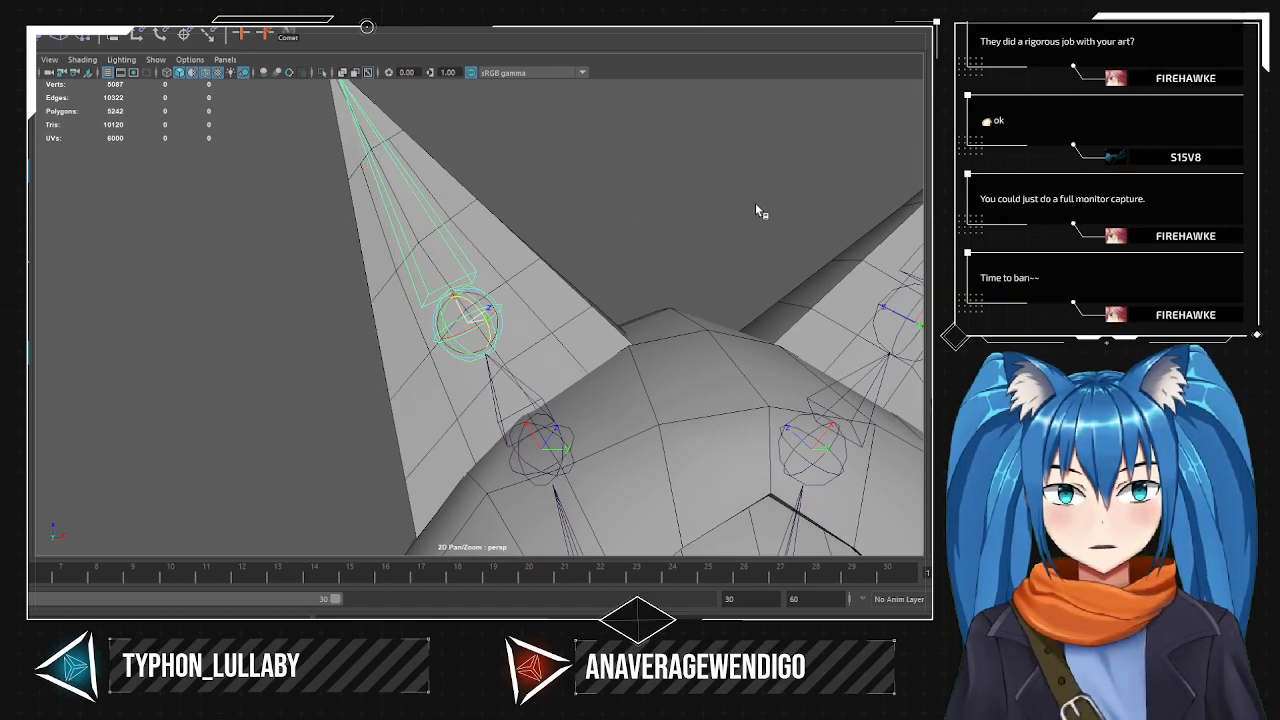
pyautogui.hotkey('ctrl', 'z')
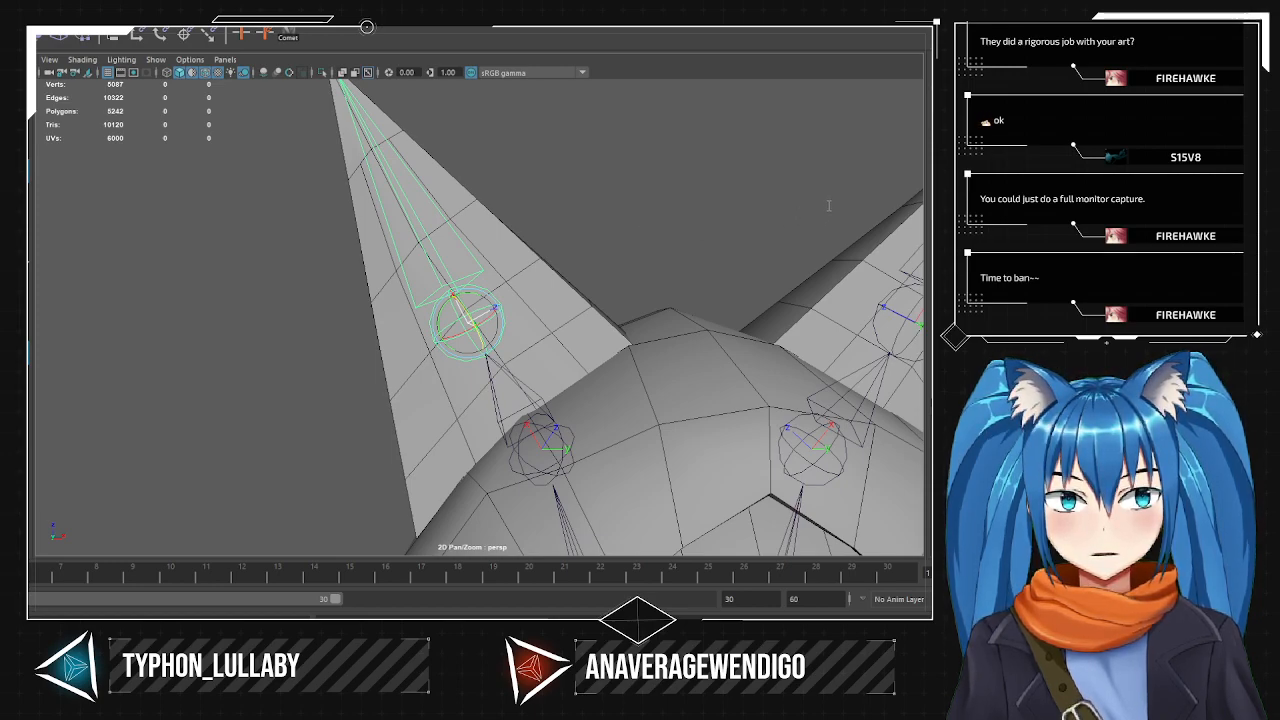
pyautogui.hotkey('ctrl', 'z')
pyautogui.hotkey('ctrl', 'z')
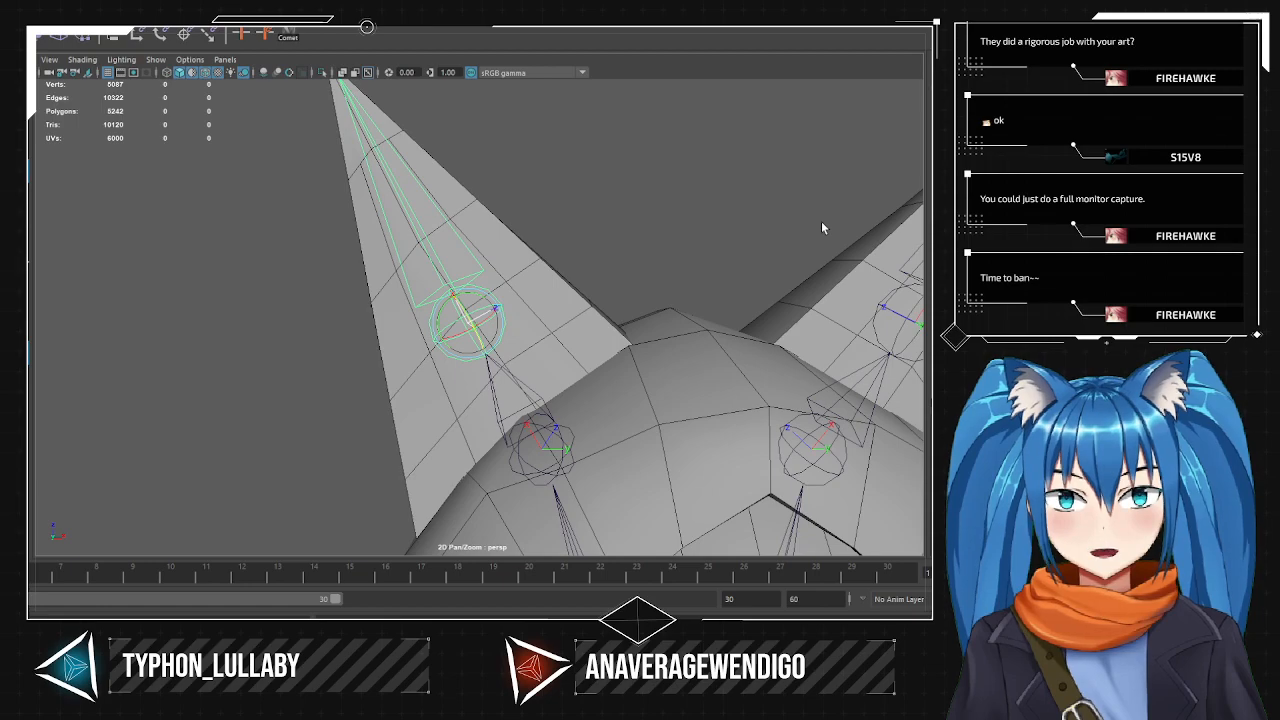
pyautogui.keyDown('alt'); pyautogui.moveTo(628, 233); pyautogui.dragTo(614, 231); pyautogui.keyUp('alt')
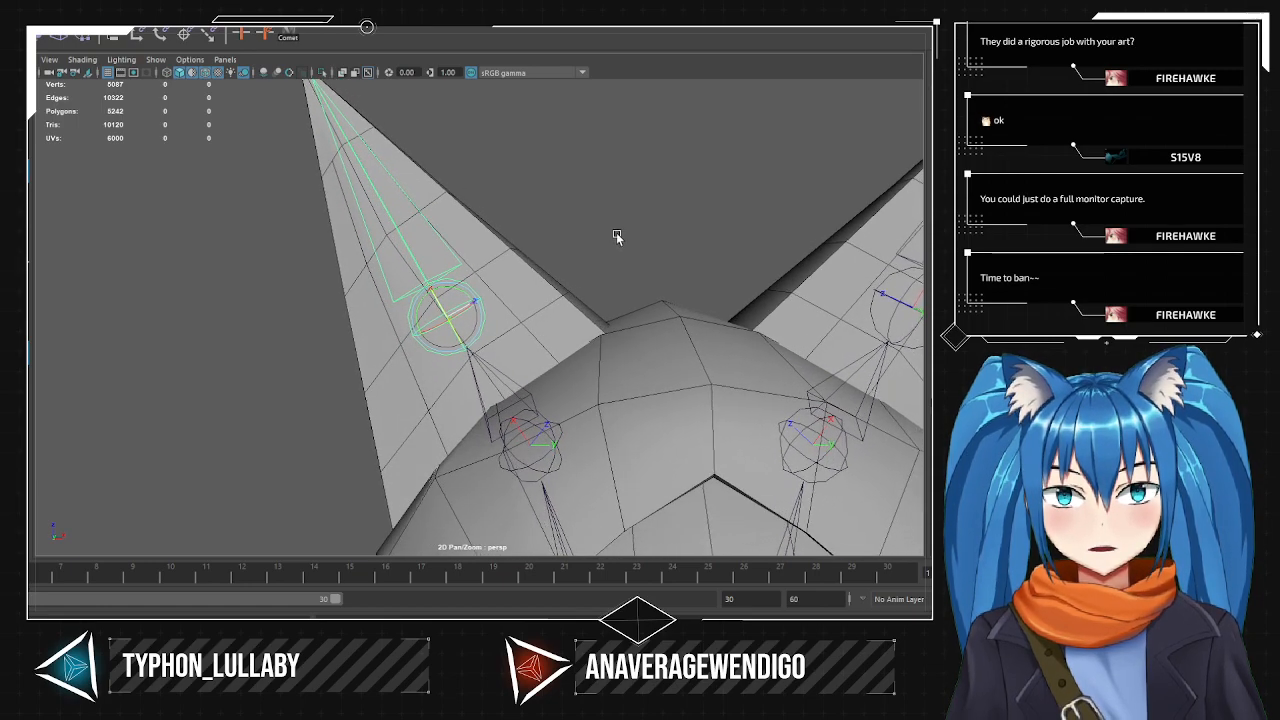
pyautogui.moveTo(443, 314); pyautogui.dragTo(450, 343)
pyautogui.hotkey('ctrl', 'z')
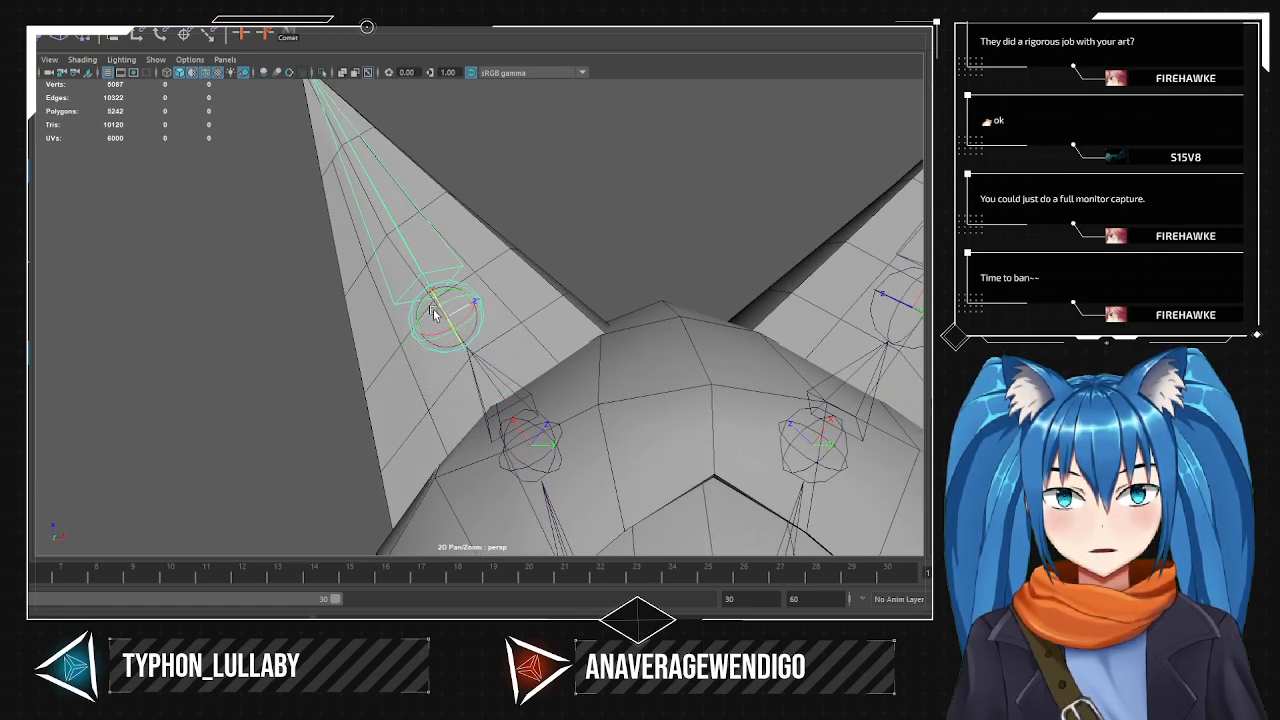
# - Select the opposite ear's middle joint and compare its local axes with the adjusted one
pyautogui.scroll(-3, 628, 312)
pyautogui.keyDown('alt'); pyautogui.moveTo(668, 316); pyautogui.dragTo(642, 331, button='middle'); pyautogui.keyUp('alt')
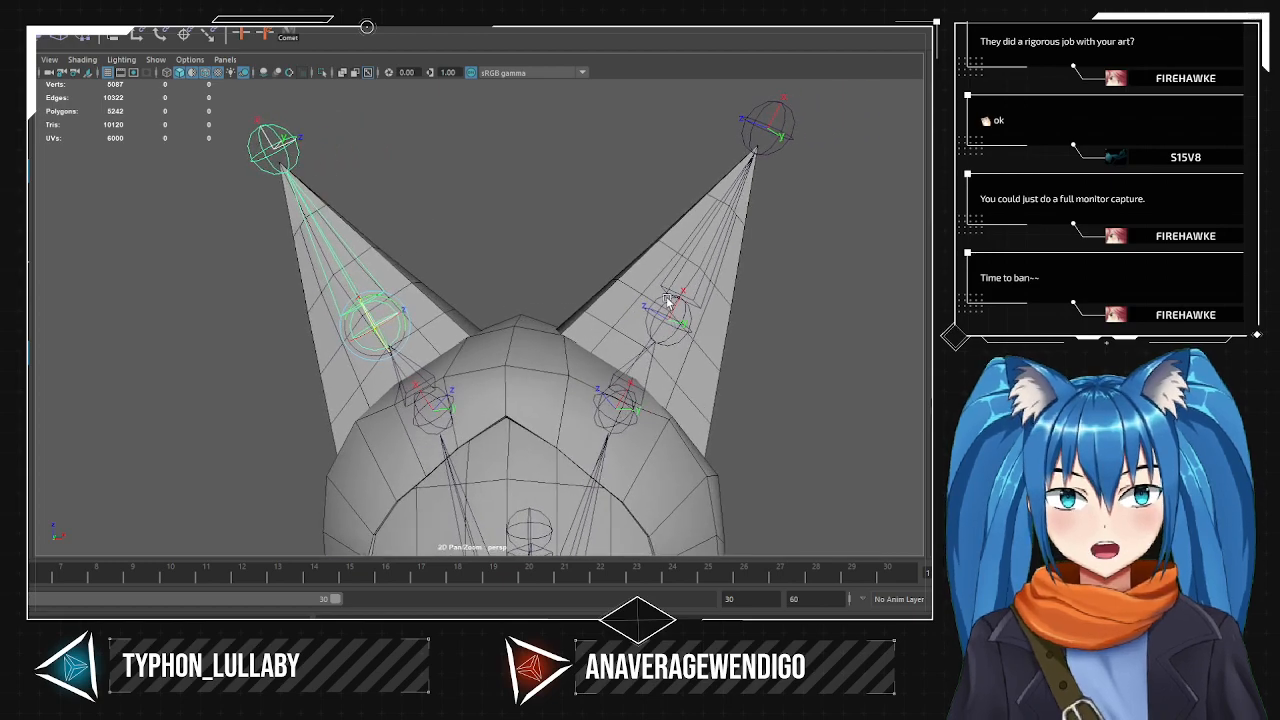
pyautogui.click(668, 297)
pyautogui.hotkey('ctrl', 'z')
pyautogui.keyDown('alt'); pyautogui.moveTo(637, 274); pyautogui.dragTo(583, 273, button='middle'); pyautogui.keyUp('alt')
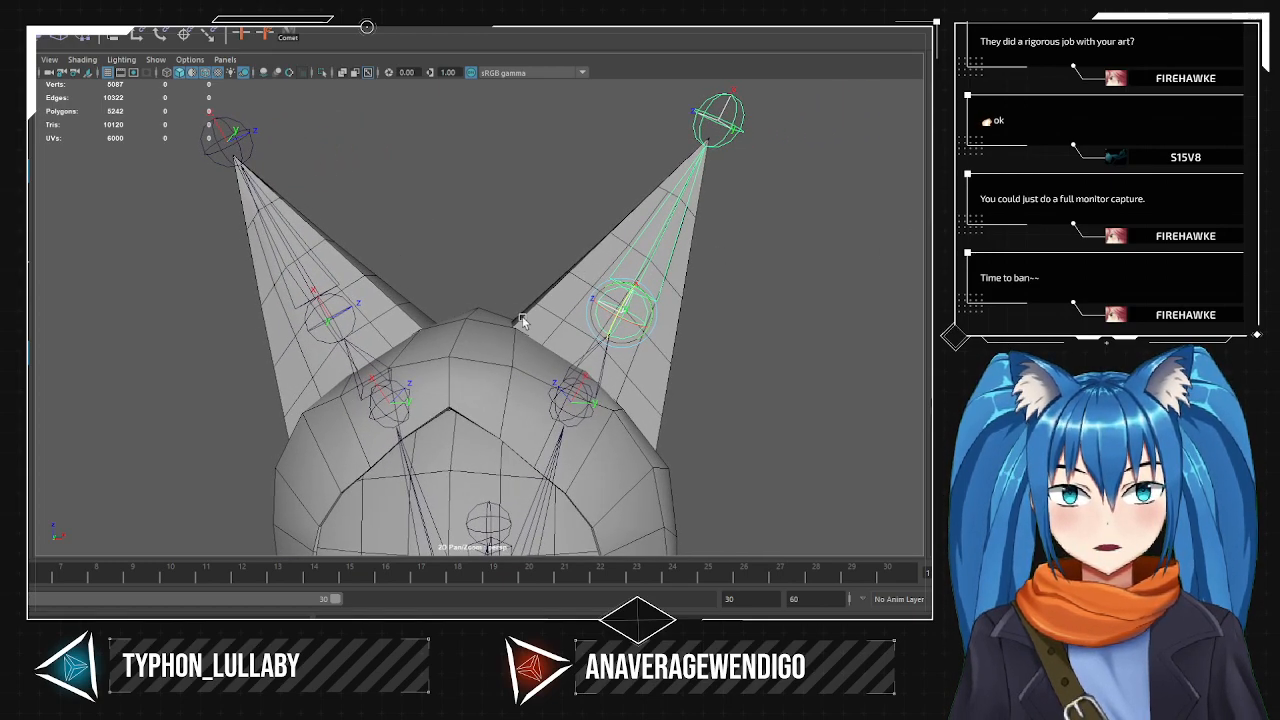
# - Rotate the local axes of the first ear's base joint into line with its bone, undoing the unsuitable rotations
pyautogui.keyDown('alt'); pyautogui.moveTo(478, 355); pyautogui.dragTo(536, 289, button='middle'); pyautogui.keyUp('alt')
pyautogui.click(435, 342)
pyautogui.keyDown('alt'); pyautogui.moveTo(440, 340); pyautogui.dragTo(523, 315, button='right'); pyautogui.keyUp('alt')
pyautogui.keyDown('alt'); pyautogui.moveTo(523, 315); pyautogui.dragTo(571, 294, button='middle'); pyautogui.keyUp('alt')
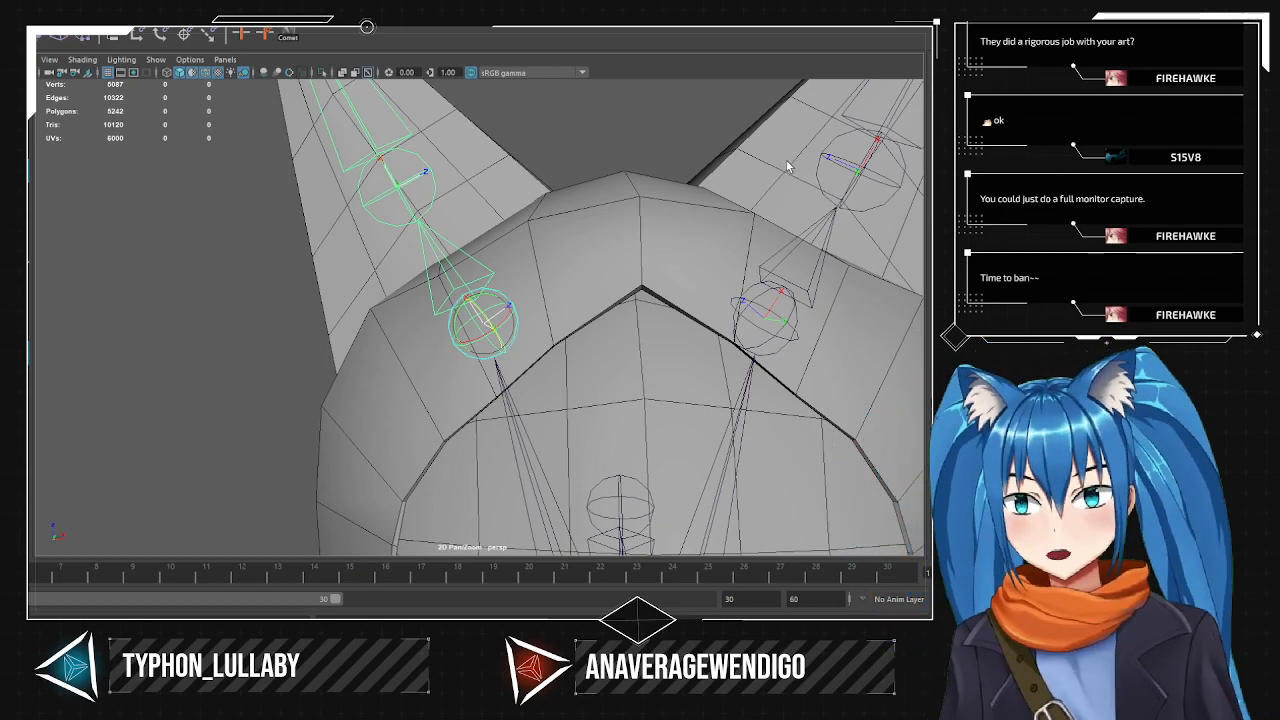
pyautogui.moveTo(633, 129); pyautogui.dragTo(640, 204, button='middle')
pyautogui.moveTo(921, 234); pyautogui.dragTo(836, 226, button='middle')
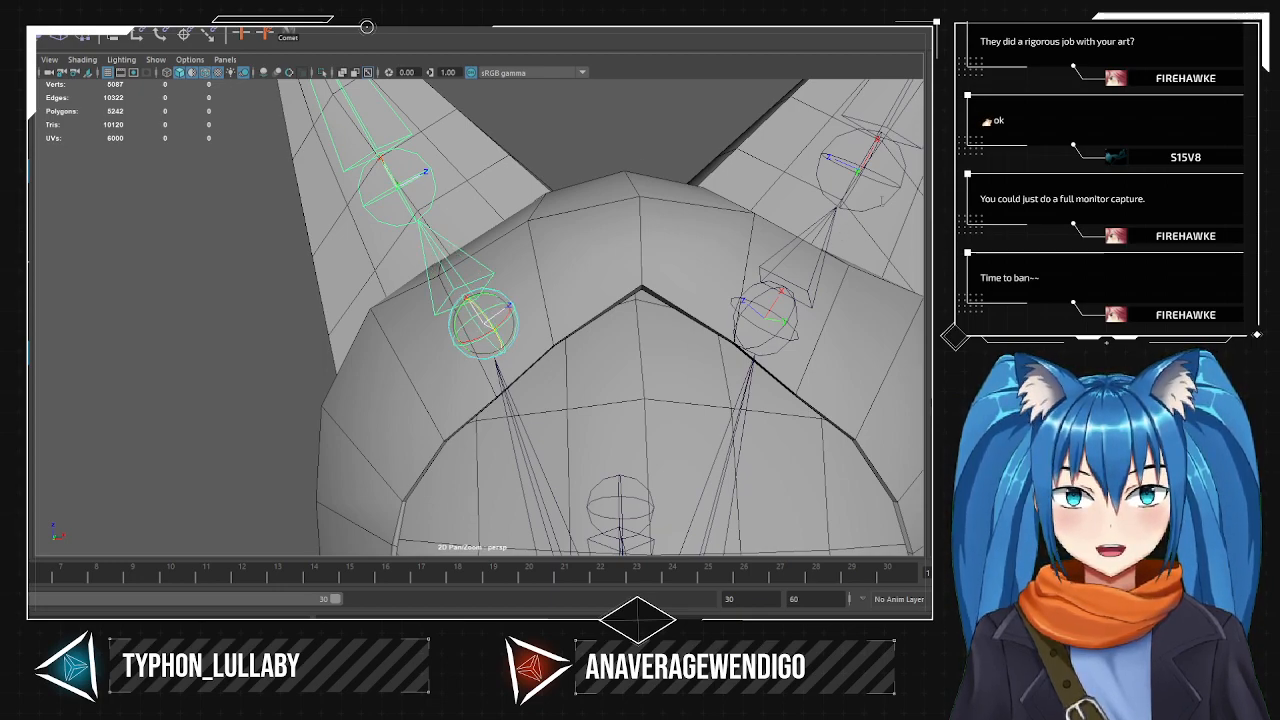
pyautogui.moveTo(641, 170); pyautogui.dragTo(710, 195, button='middle')
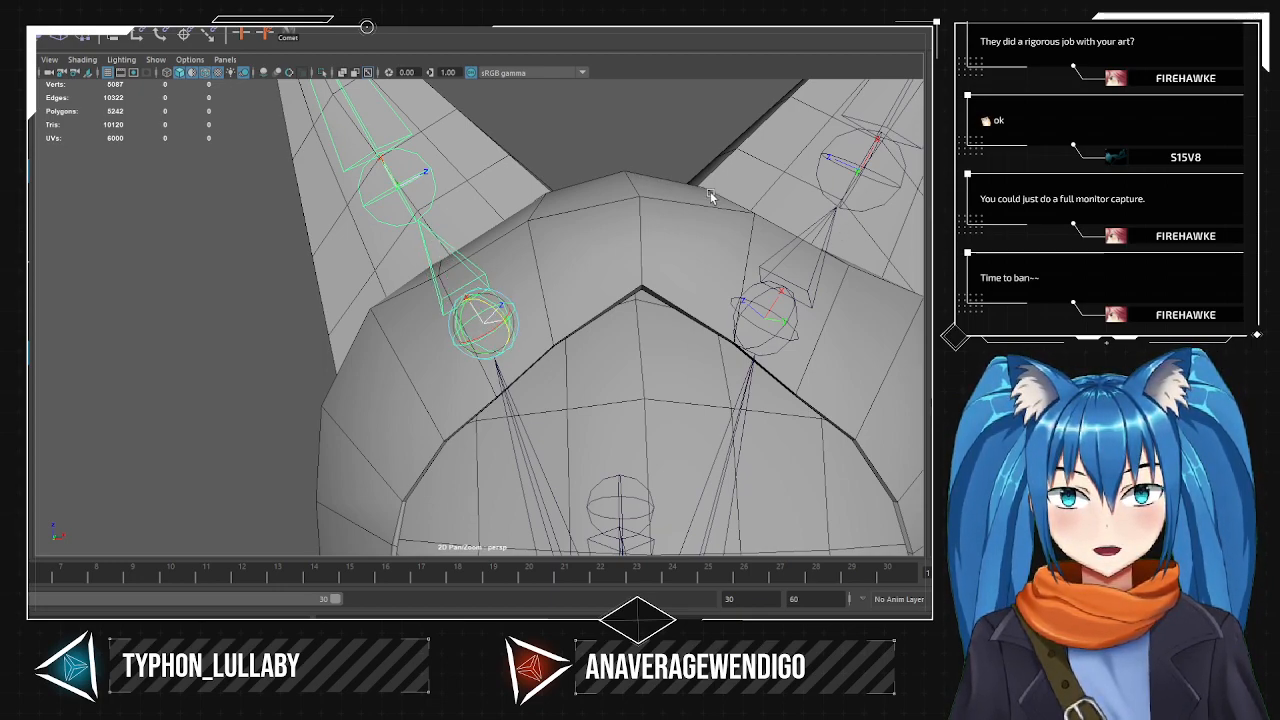
pyautogui.hotkey('ctrl', 'z')
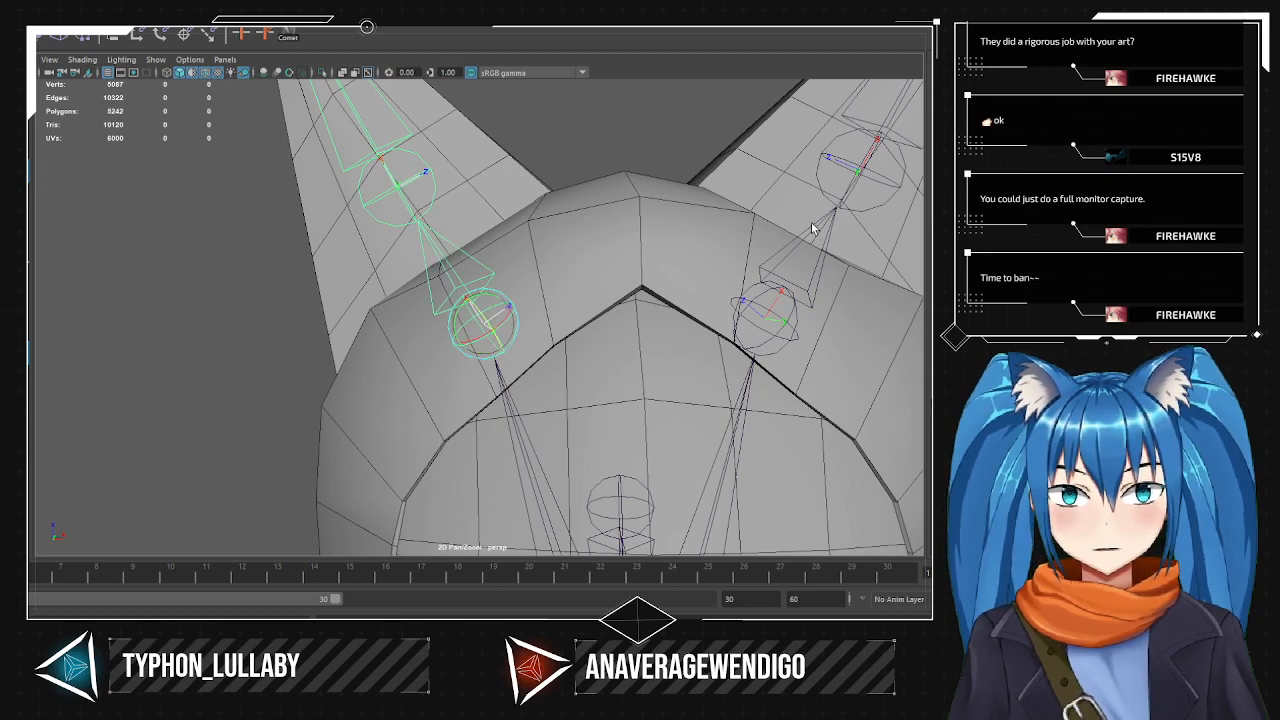
pyautogui.click(620, 170)
pyautogui.hotkey('ctrl', 'z')
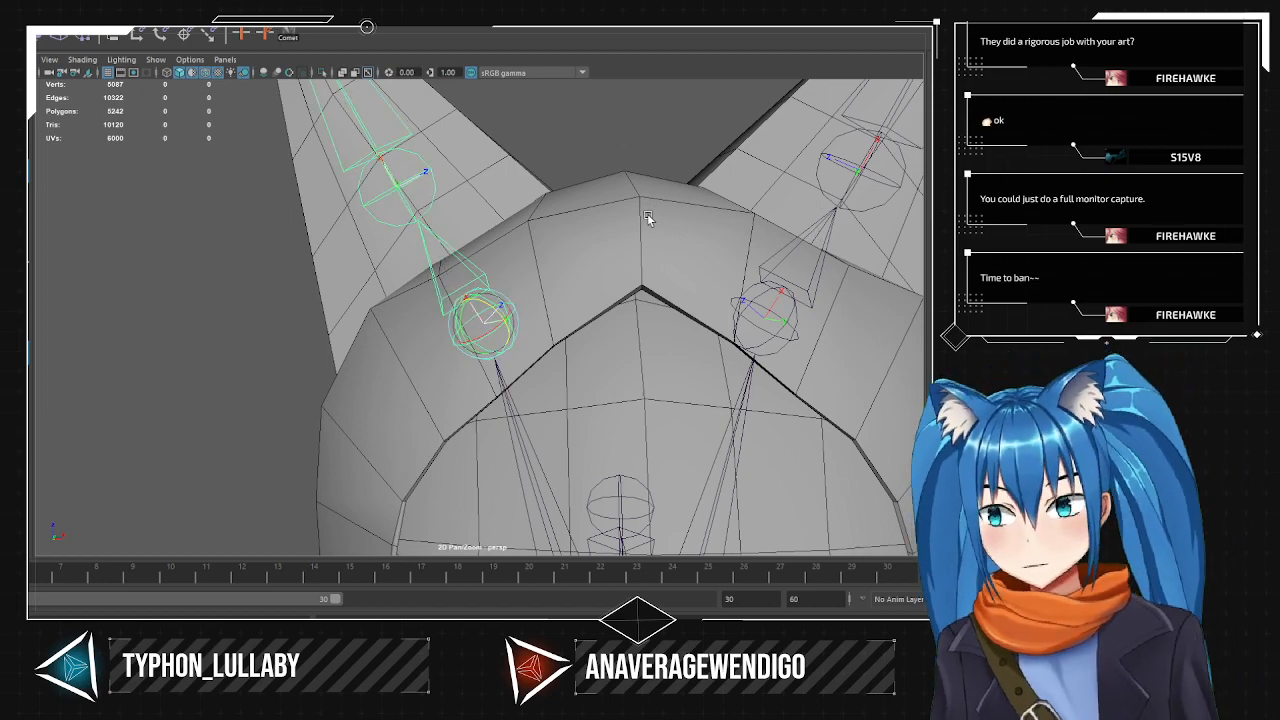
pyautogui.hotkey('ctrl', 'z')
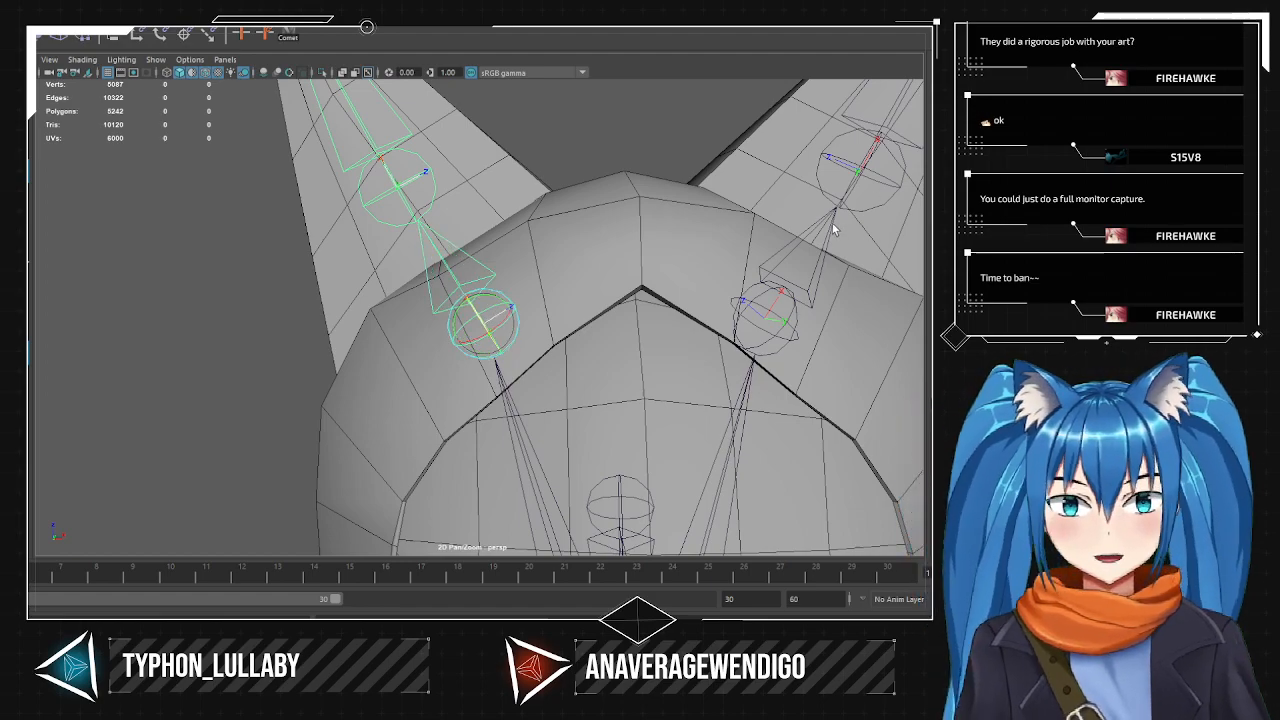
pyautogui.keyDown('alt'); pyautogui.moveTo(645, 225); pyautogui.dragTo(680, 290); pyautogui.keyUp('alt')
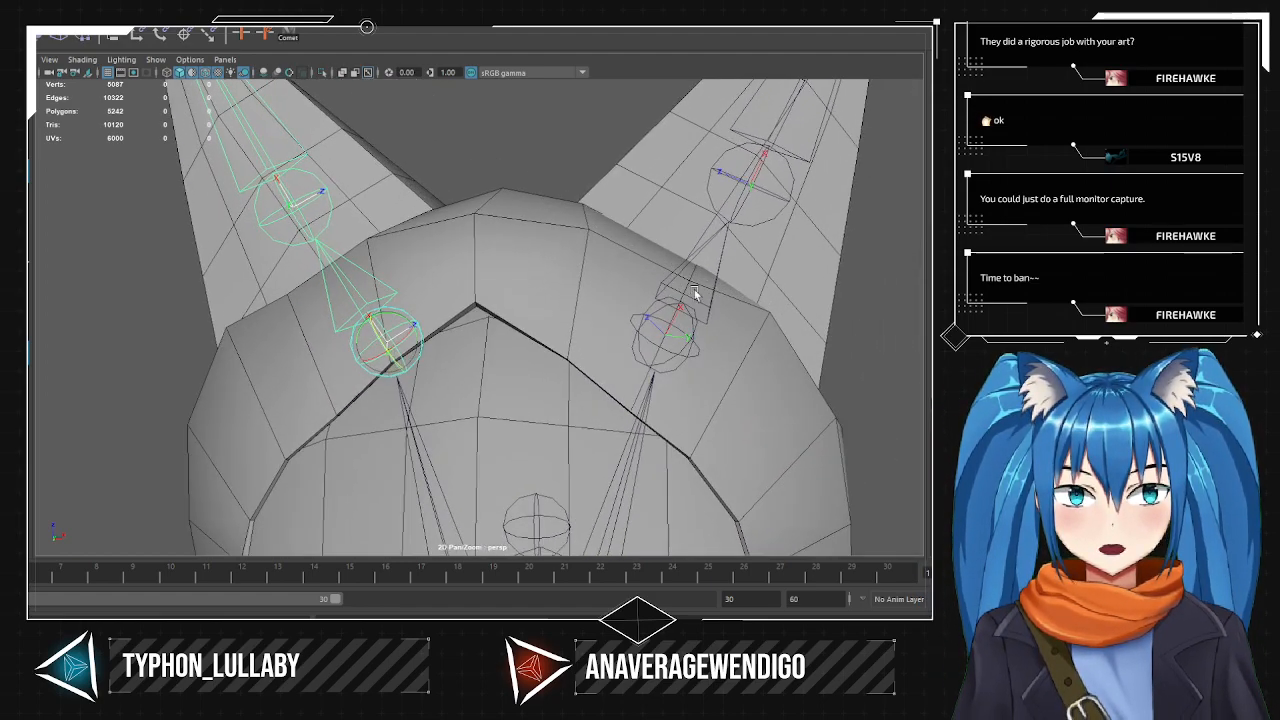
# - Reorient the local axes of the opposite ear's base joint to mirror those of the first ear's base joint
pyautogui.click(657, 312)
pyautogui.keyDown('alt'); pyautogui.moveTo(635, 187); pyautogui.dragTo(600, 197); pyautogui.keyUp('alt')
pyautogui.scroll(4, 599, 197)
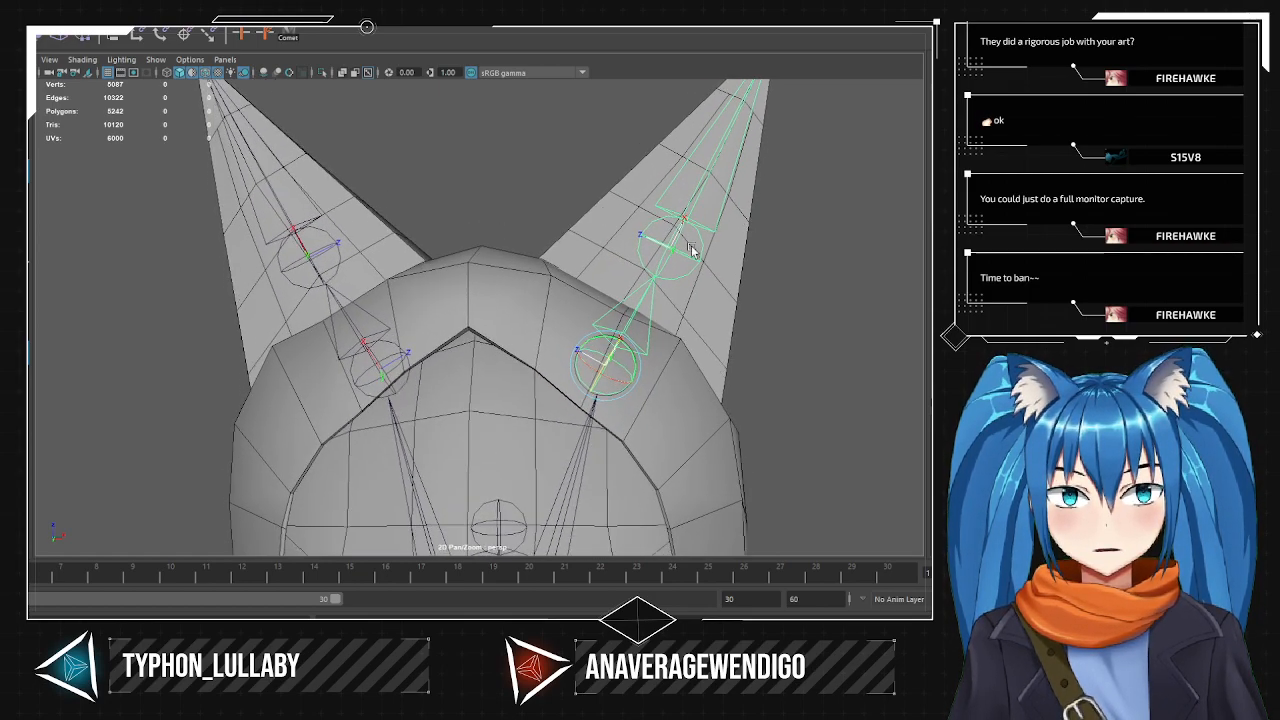
# - Test-rotate the middle joints of both ears to compare how their local axes behave, undoing the rotations
pyautogui.click(697, 257)
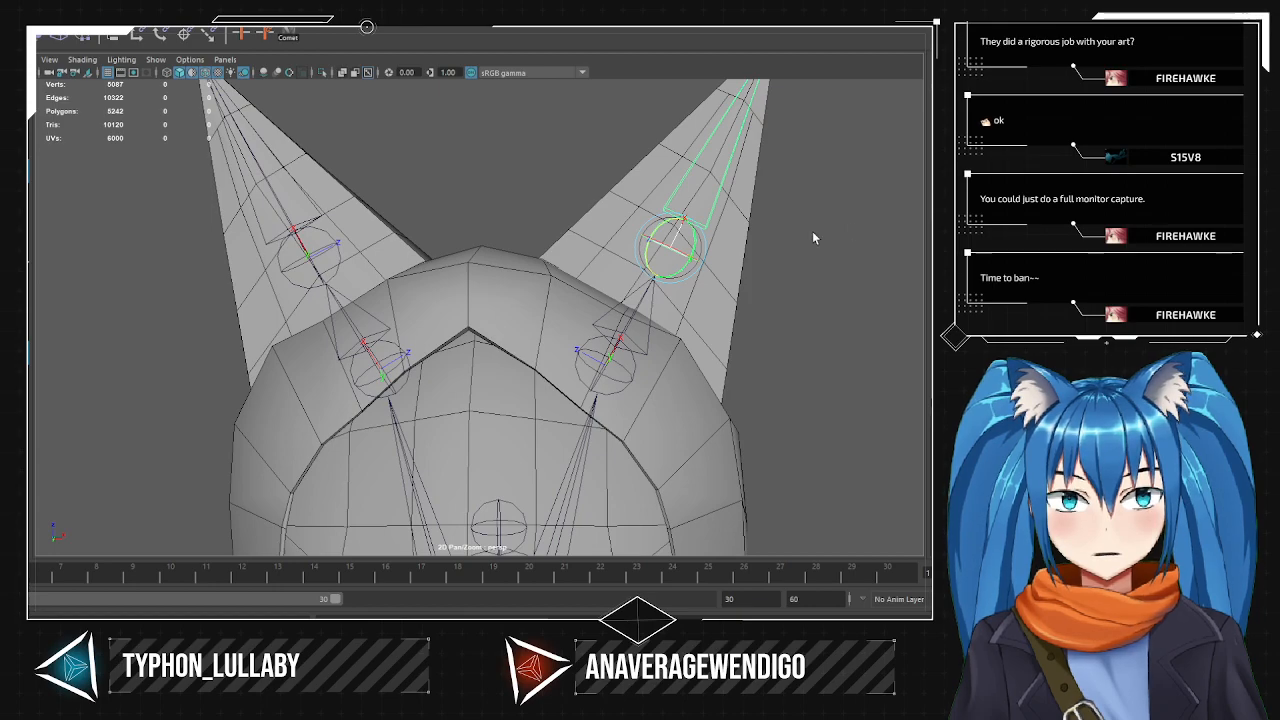
pyautogui.hotkey('ctrl', 'z')
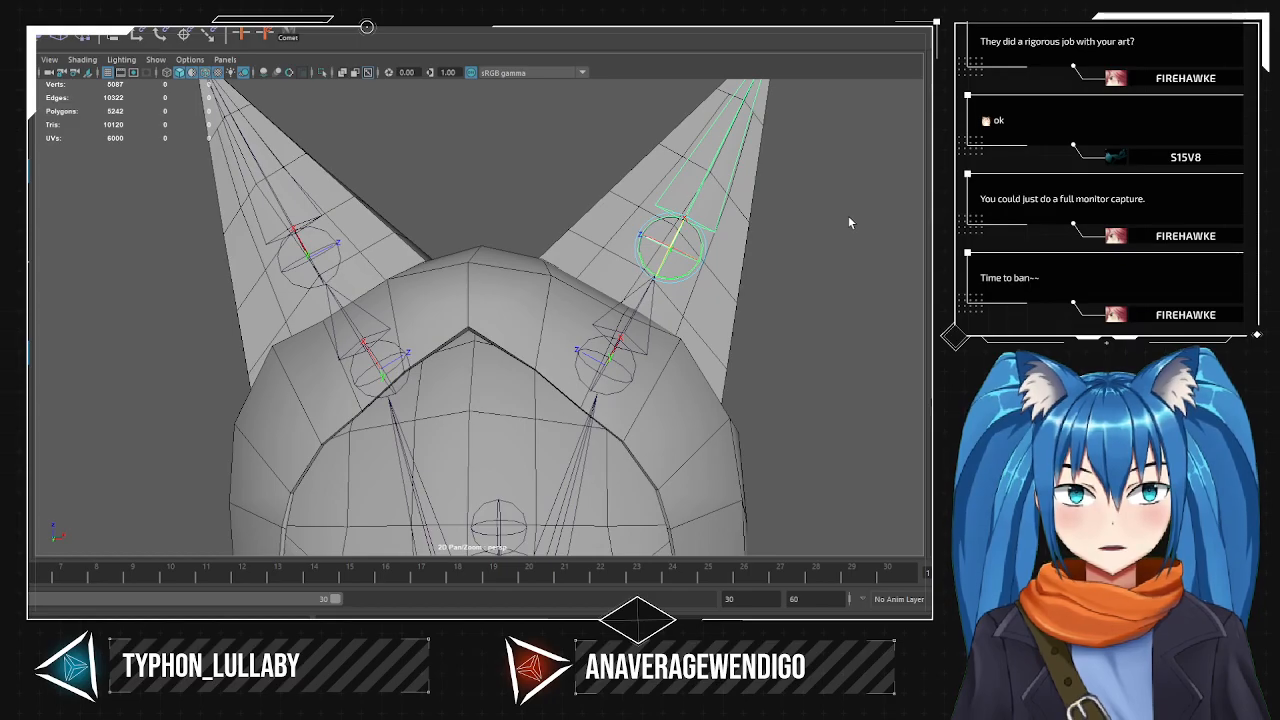
pyautogui.keyDown('alt'); pyautogui.moveTo(537, 142); pyautogui.dragTo(318, 274); pyautogui.keyUp('alt')
pyautogui.click(331, 277)
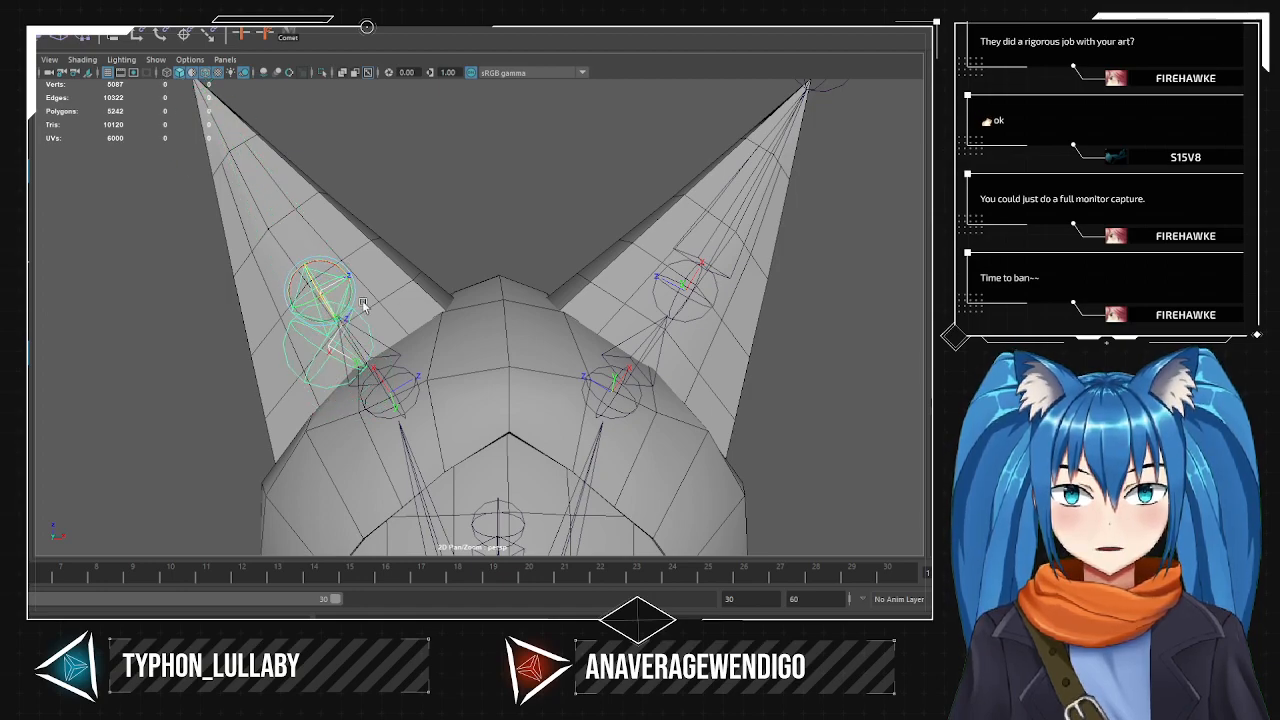
pyautogui.click(703, 282)
pyautogui.keyDown('alt'); pyautogui.moveTo(739, 284); pyautogui.dragTo(497, 298); pyautogui.keyUp('alt')
# - Select the entire joint hierarchy from the pelvis root together with the character mesh and bind the skin
pyautogui.keyDown('alt'); pyautogui.moveTo(480, 366); pyautogui.dragTo(510, 375); pyautogui.keyUp('alt')
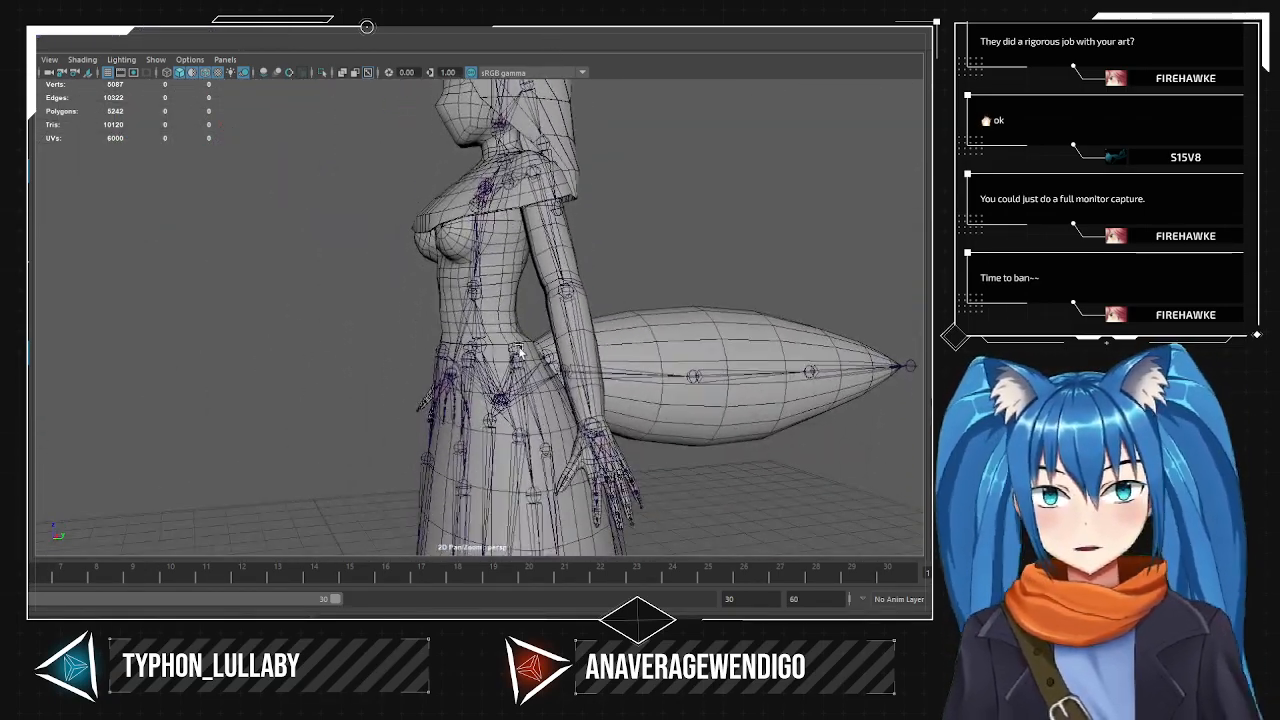
pyautogui.click(508, 404)
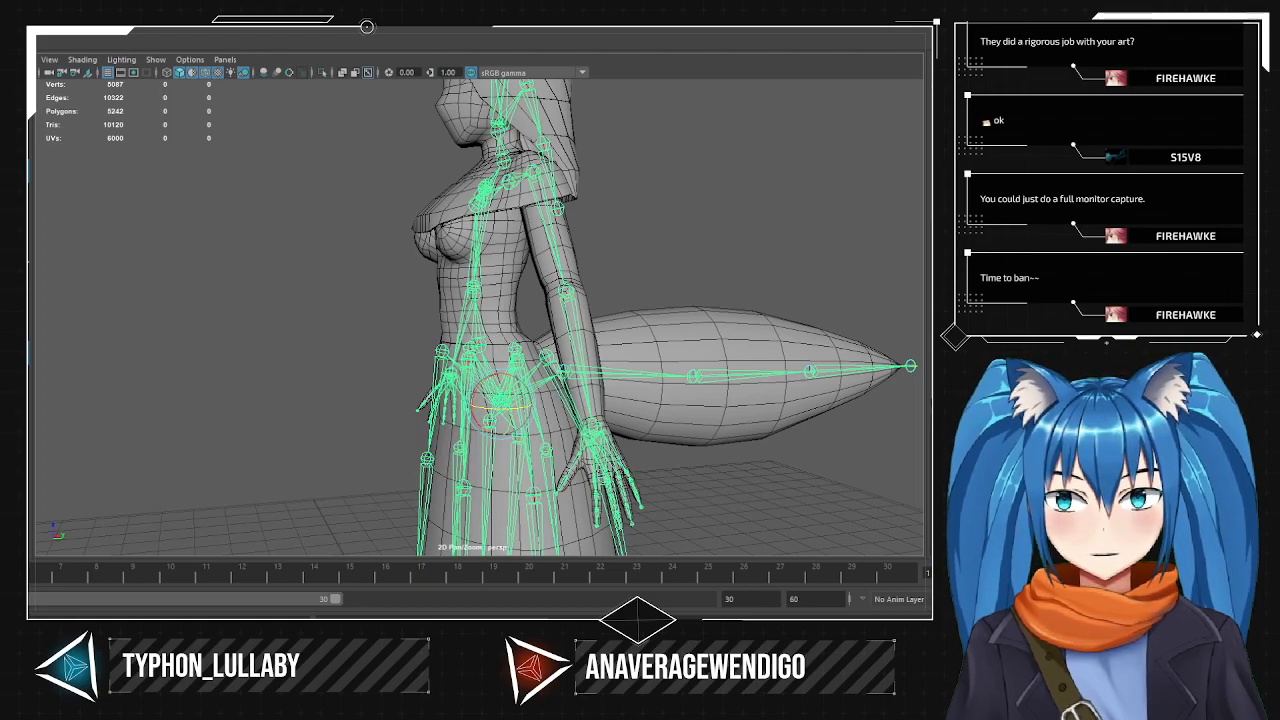
pyautogui.click(496, 268)
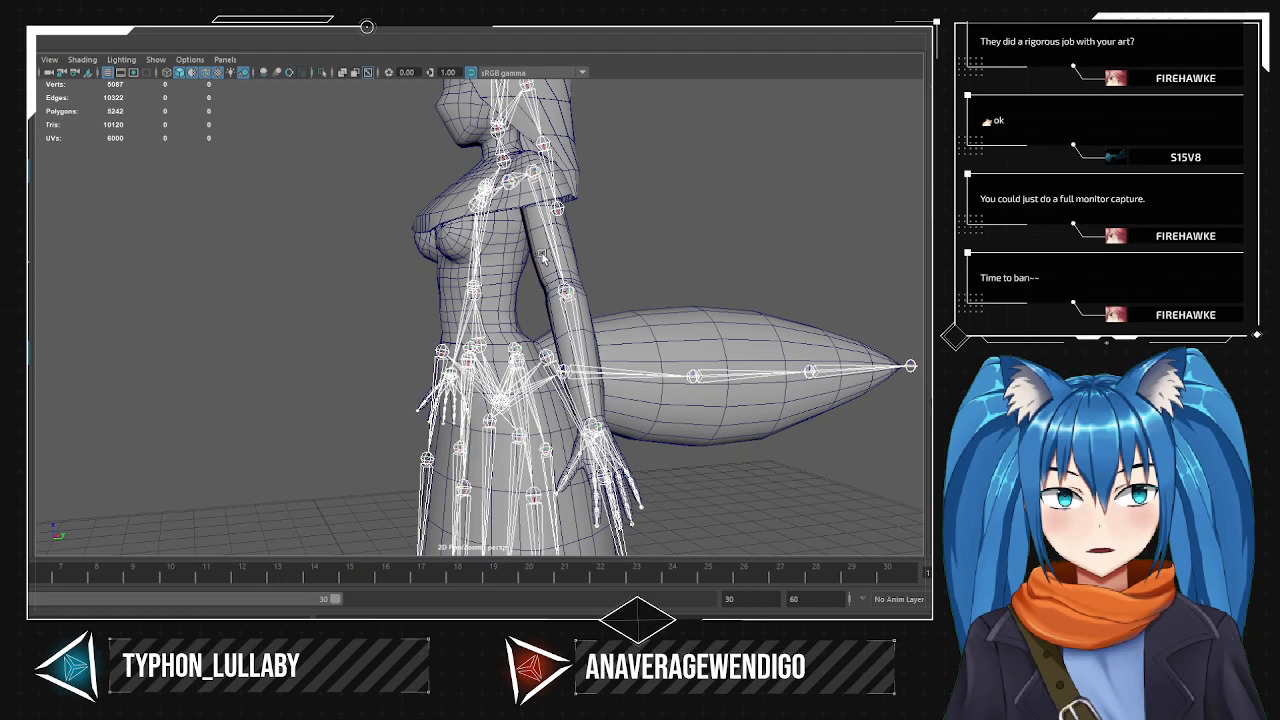
pyautogui.keyDown('shift'); pyautogui.click(473, 251); pyautogui.keyUp('shift')
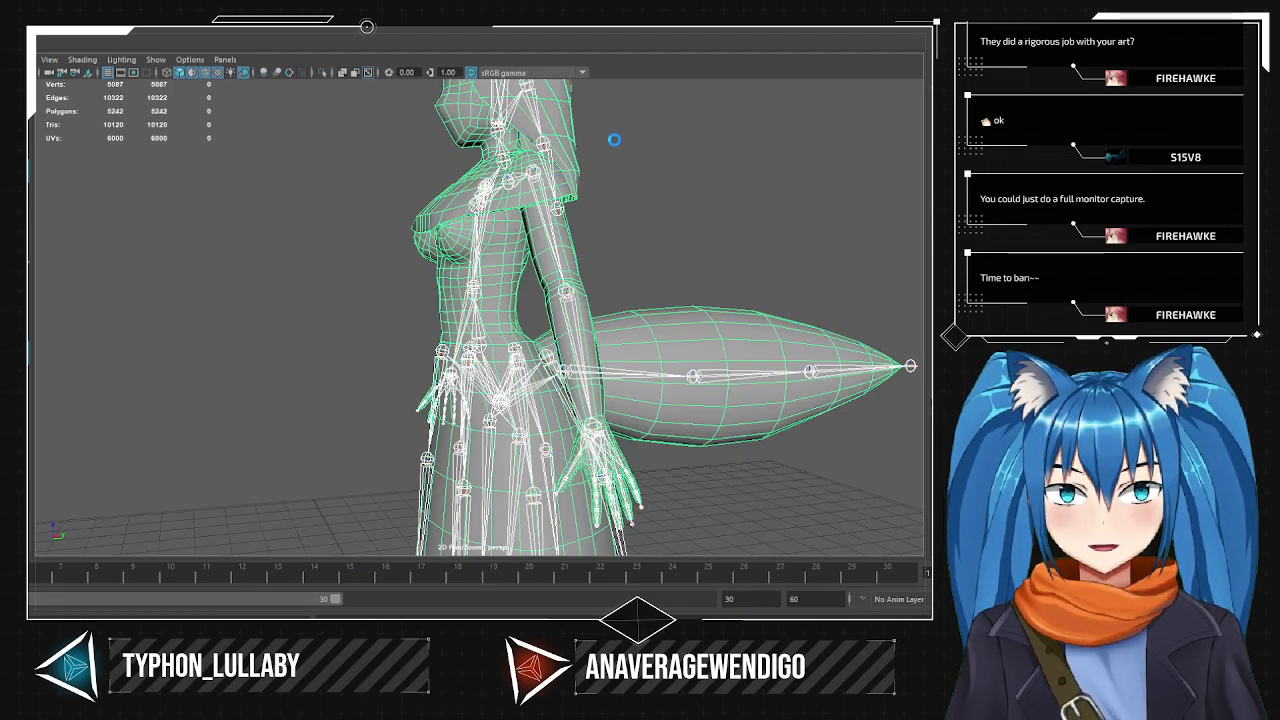
# - Test-rotate the middle ear joint to check how the bound ear deforms, and undo the rotations
pyautogui.keyDown('alt'); pyautogui.moveTo(617, 131); pyautogui.dragTo(554, 241); pyautogui.keyUp('alt')
pyautogui.scroll(5, 554, 241)
pyautogui.click(490, 142)
pyautogui.keyDown('alt'); pyautogui.moveTo(490, 142); pyautogui.dragTo(547, 245); pyautogui.keyUp('alt')
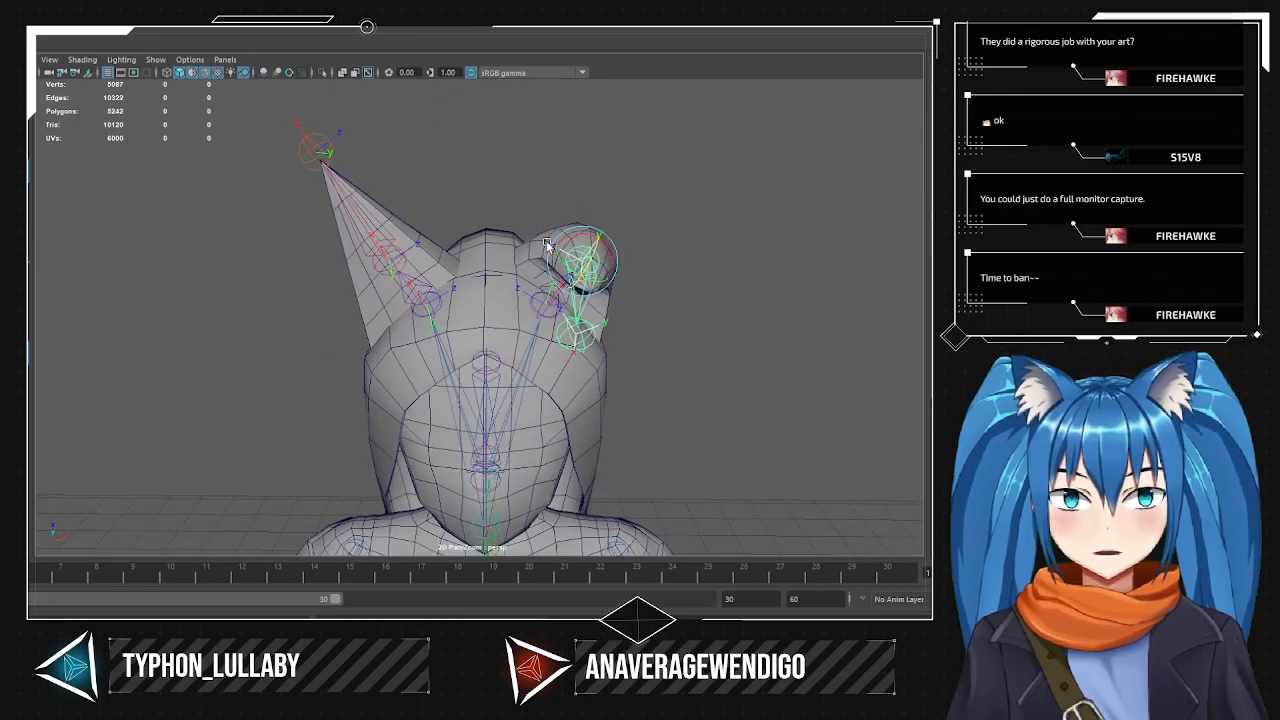
pyautogui.keyDown('alt'); pyautogui.moveTo(400, 258); pyautogui.dragTo(347, 287); pyautogui.keyUp('alt')
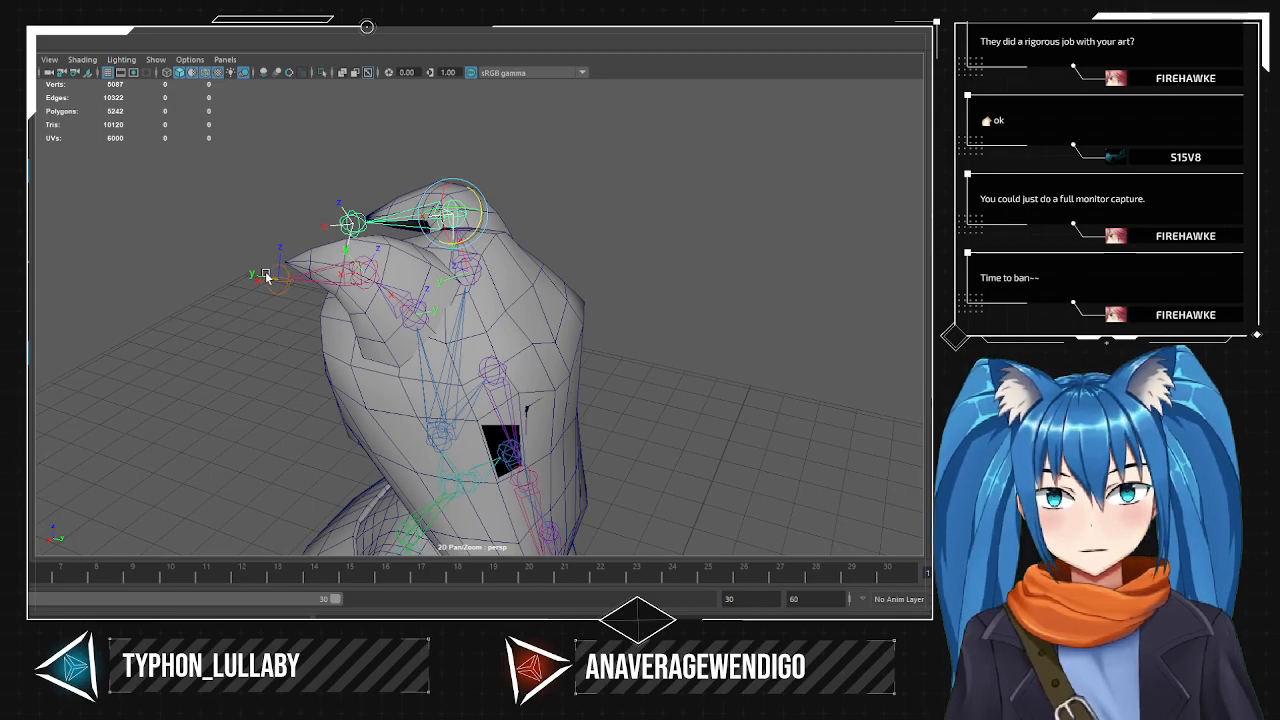
pyautogui.keyDown('alt'); pyautogui.moveTo(275, 290); pyautogui.dragTo(426, 252); pyautogui.keyUp('alt')
pyautogui.hotkey('ctrl', 'z')
pyautogui.hotkey('ctrl', 'z')
pyautogui.hotkey('ctrl', 'z')
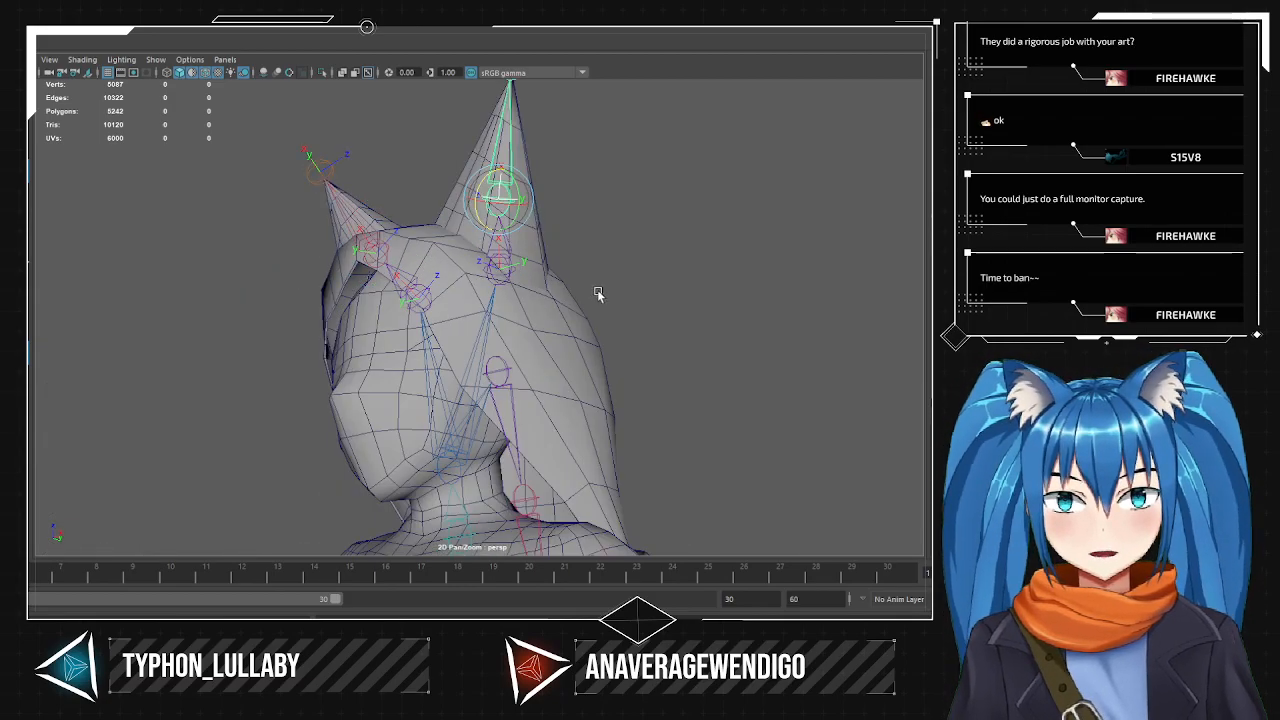
# - Swing one of the dress joint chains outward to test the skirt's deformation, and undo the rotation
pyautogui.scroll(-5, 598, 293)
pyautogui.click(606, 299)
pyautogui.keyDown('alt'); pyautogui.moveTo(606, 299); pyautogui.dragTo(521, 307); pyautogui.keyUp('alt')
pyautogui.click(524, 376)
pyautogui.keyDown('alt'); pyautogui.moveTo(524, 376); pyautogui.dragTo(623, 389); pyautogui.keyUp('alt')
pyautogui.keyDown('alt'); pyautogui.moveTo(400, 366); pyautogui.dragTo(410, 240); pyautogui.keyUp('alt')
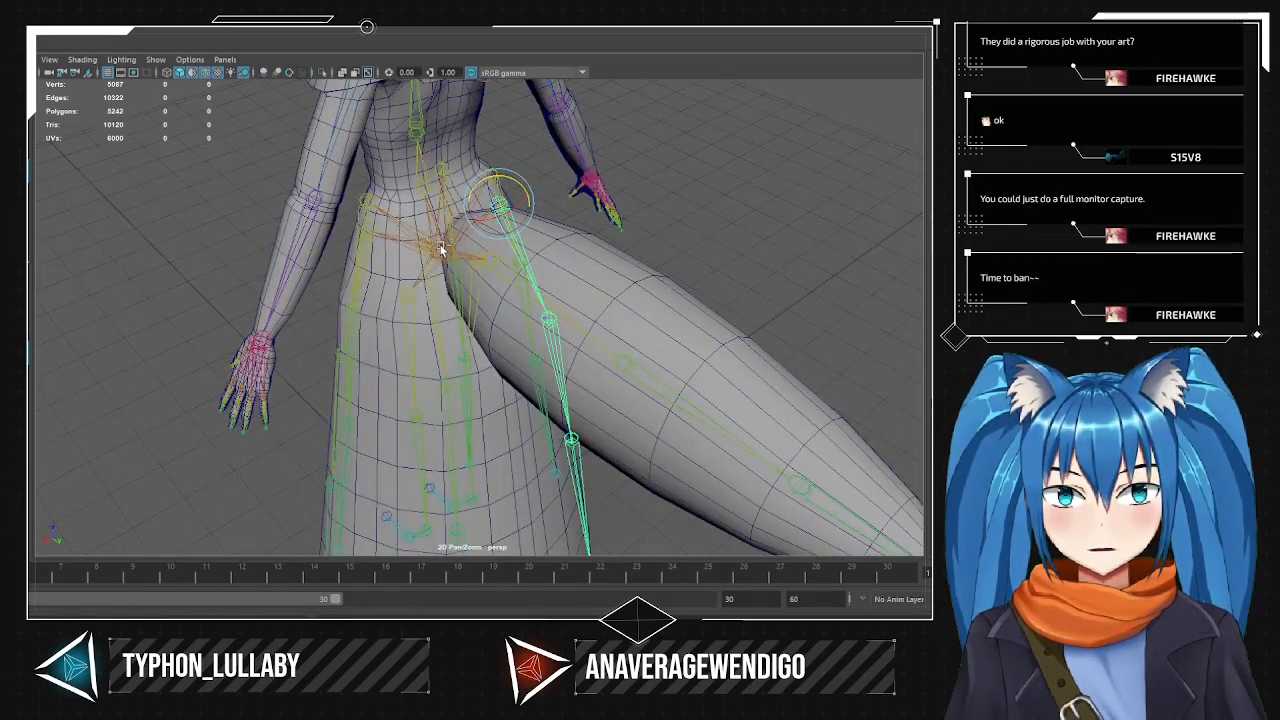
pyautogui.click(367, 182)
pyautogui.moveTo(368, 182); pyautogui.dragTo(404, 190)
pyautogui.keyDown('alt'); pyautogui.moveTo(322, 208); pyautogui.dragTo(531, 214); pyautogui.keyUp('alt')
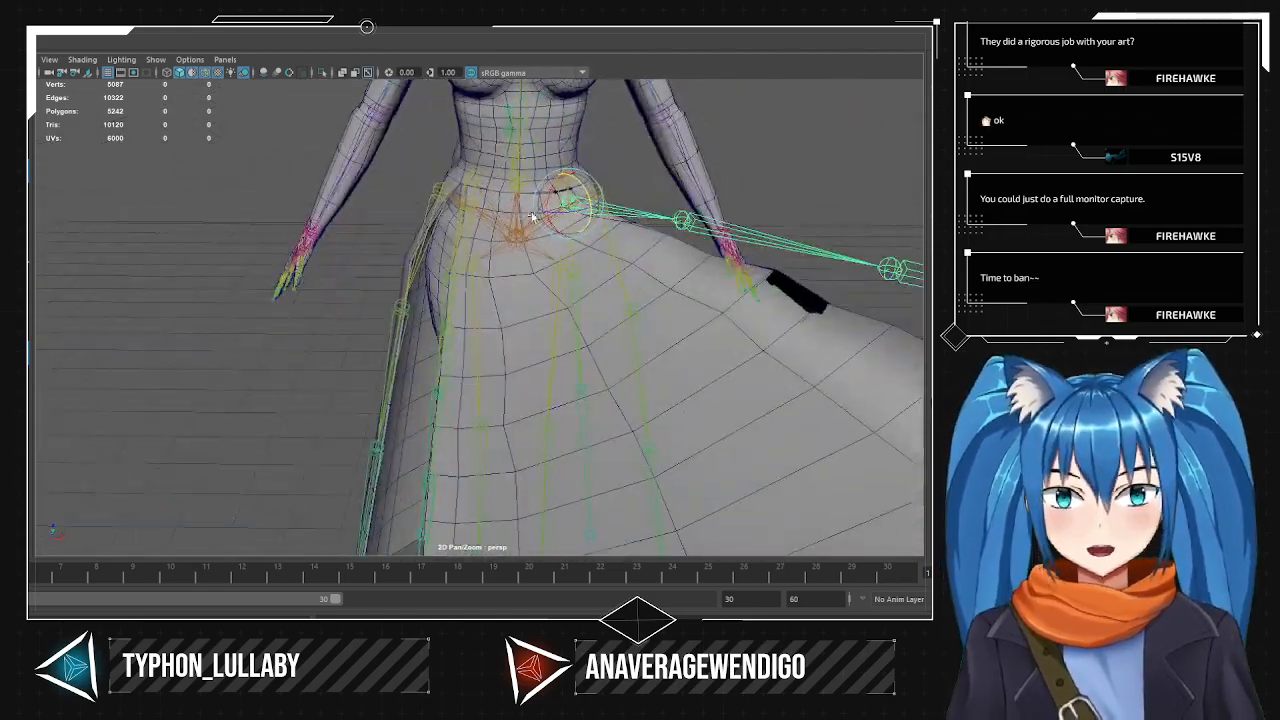
pyautogui.hotkey('ctrl', 'z')
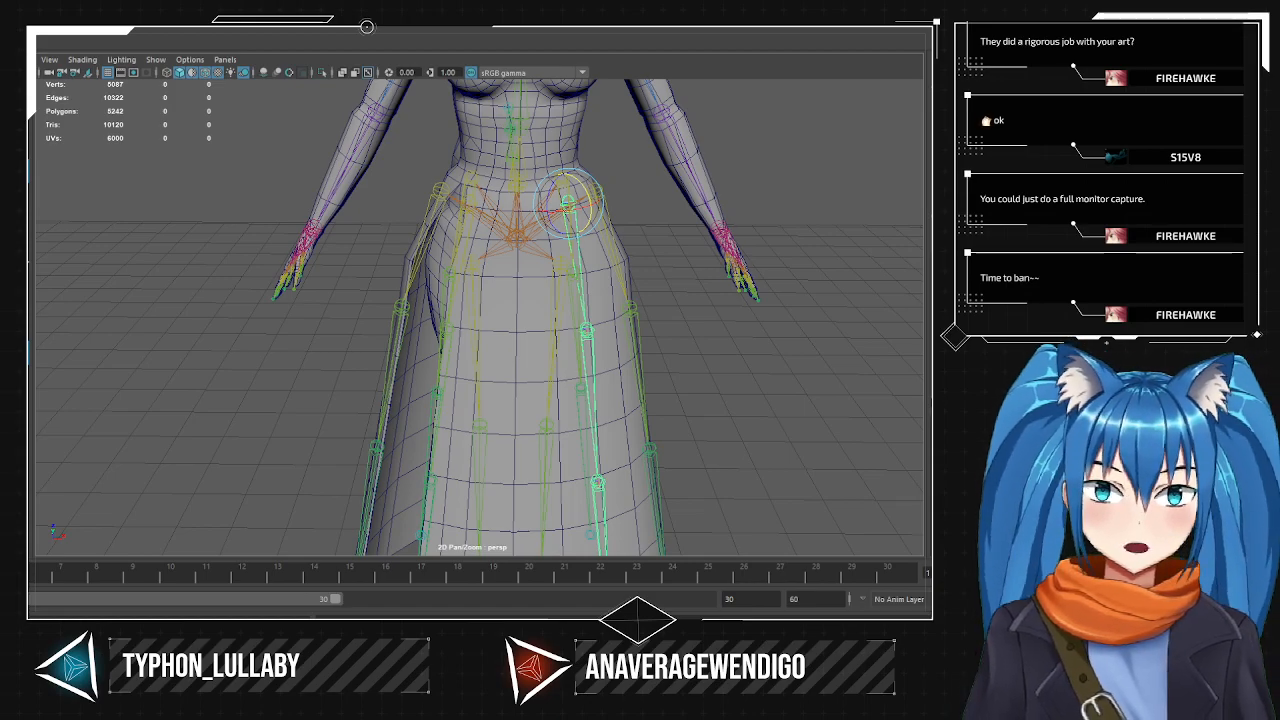
# - Select the upper chest joint, test-rotate it to check the torso and cape deformation, and undo the rotations
pyautogui.click(536, 249)
pyautogui.moveTo(540, 251)
pyautogui.keyDown('alt'); pyautogui.mouseDown()
pyautogui.moveTo(492, 255)
pyautogui.moveTo(530, 255)
pyautogui.mouseUp(); pyautogui.keyUp('alt')
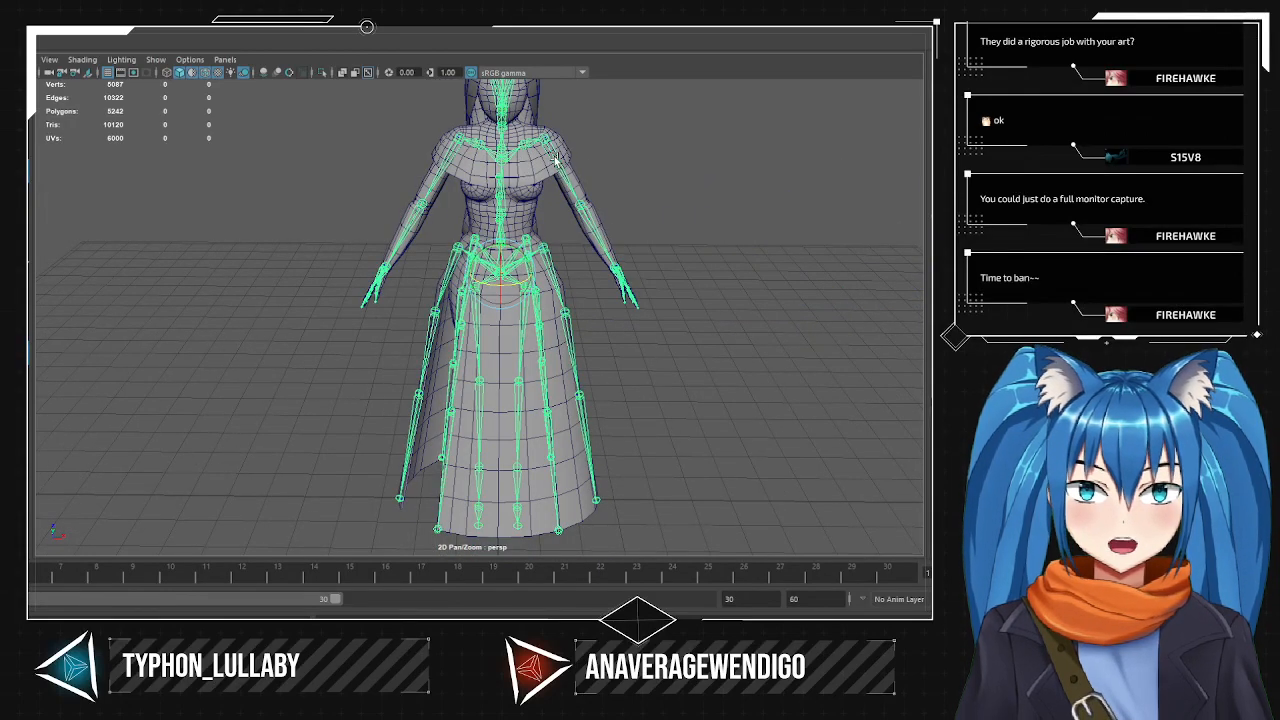
pyautogui.scroll(3, 548, 232)
pyautogui.keyDown('alt'); pyautogui.moveTo(529, 150); pyautogui.dragTo(401, 181); pyautogui.keyUp('alt')
pyautogui.keyDown('alt'); pyautogui.moveTo(401, 181); pyautogui.dragTo(429, 326, button='middle'); pyautogui.keyUp('alt')
pyautogui.scroll(3, 420, 254)
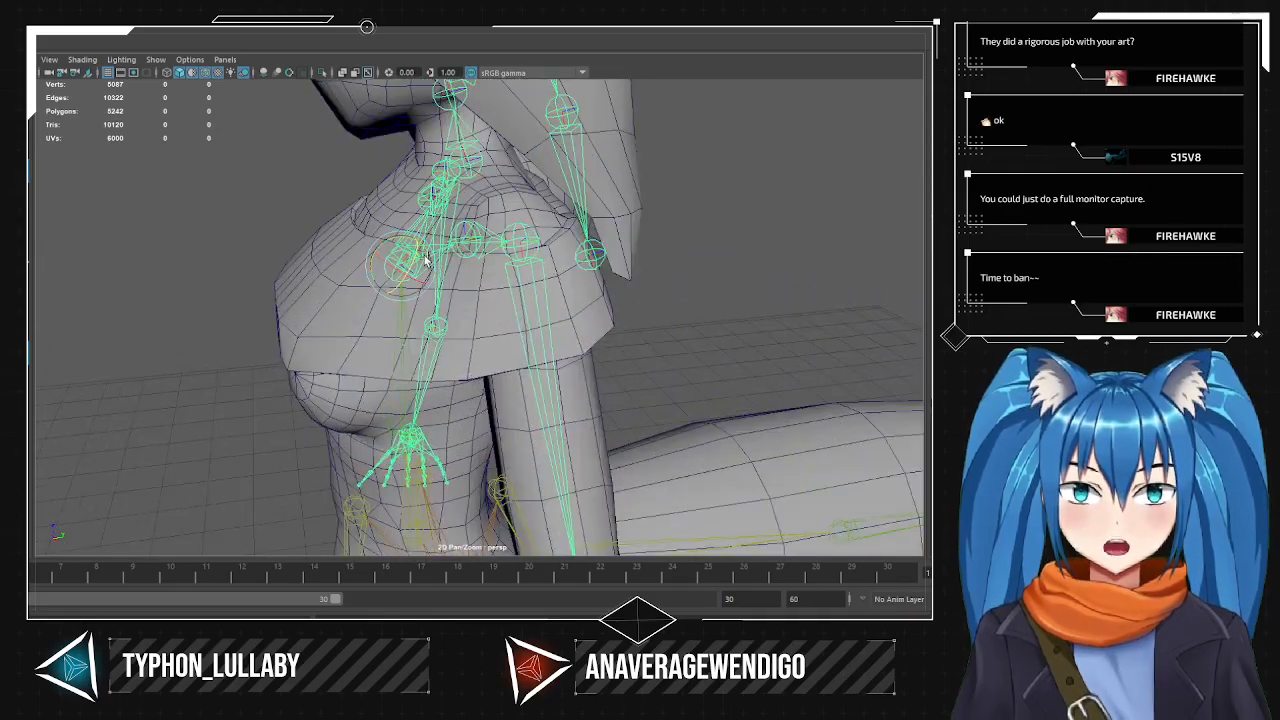
pyautogui.scroll(1, 390, 246)
pyautogui.moveTo(390, 225); pyautogui.dragTo(566, 251)
pyautogui.hotkey('ctrl', 'z')
pyautogui.hotkey('ctrl', 'z')
# - Test-rotate the upper chest joint again while viewing the character from the opposite side, and undo it
pyautogui.keyDown('alt'); pyautogui.moveTo(566, 251); pyautogui.dragTo(441, 292, button='middle'); pyautogui.keyUp('alt')
pyautogui.keyDown('alt'); pyautogui.moveTo(441, 292); pyautogui.dragTo(566, 289); pyautogui.keyUp('alt')
pyautogui.keyDown('alt'); pyautogui.moveTo(566, 289); pyautogui.dragTo(497, 329, button='middle'); pyautogui.keyUp('alt')
pyautogui.moveTo(474, 271); pyautogui.dragTo(489, 289)
pyautogui.hotkey('ctrl', 'z')
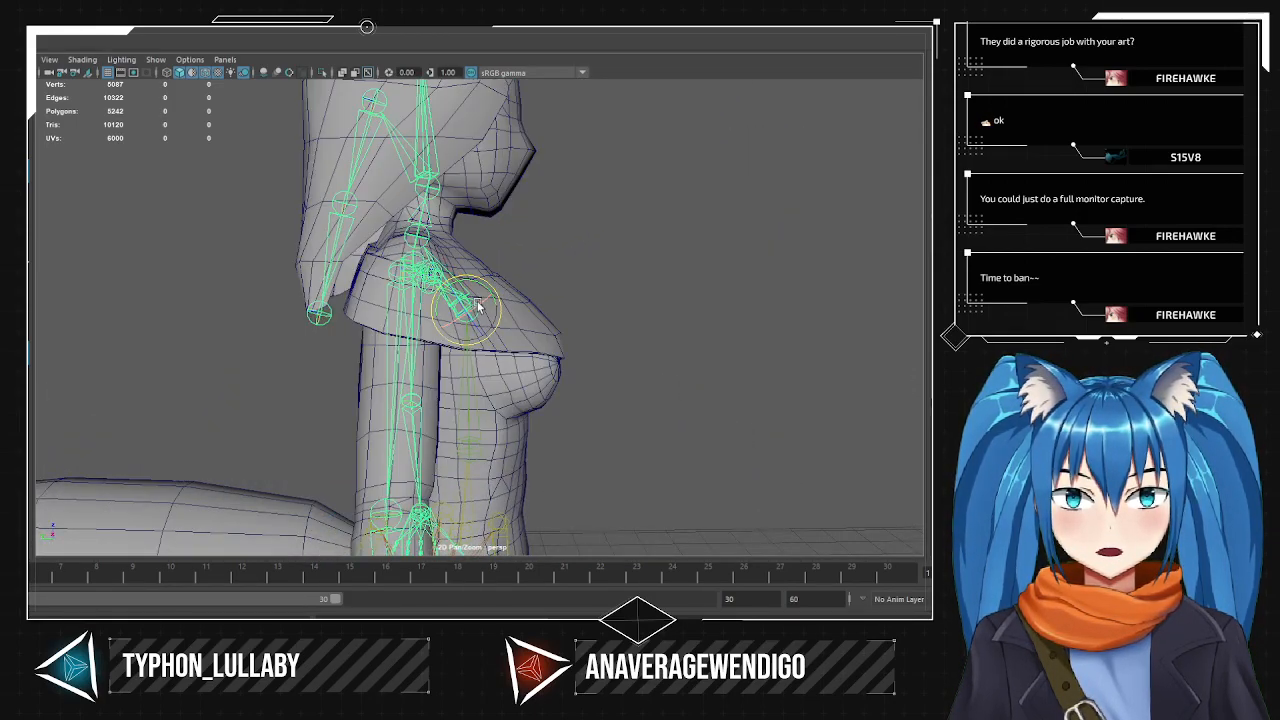
pyautogui.scroll(5, 490, 310)
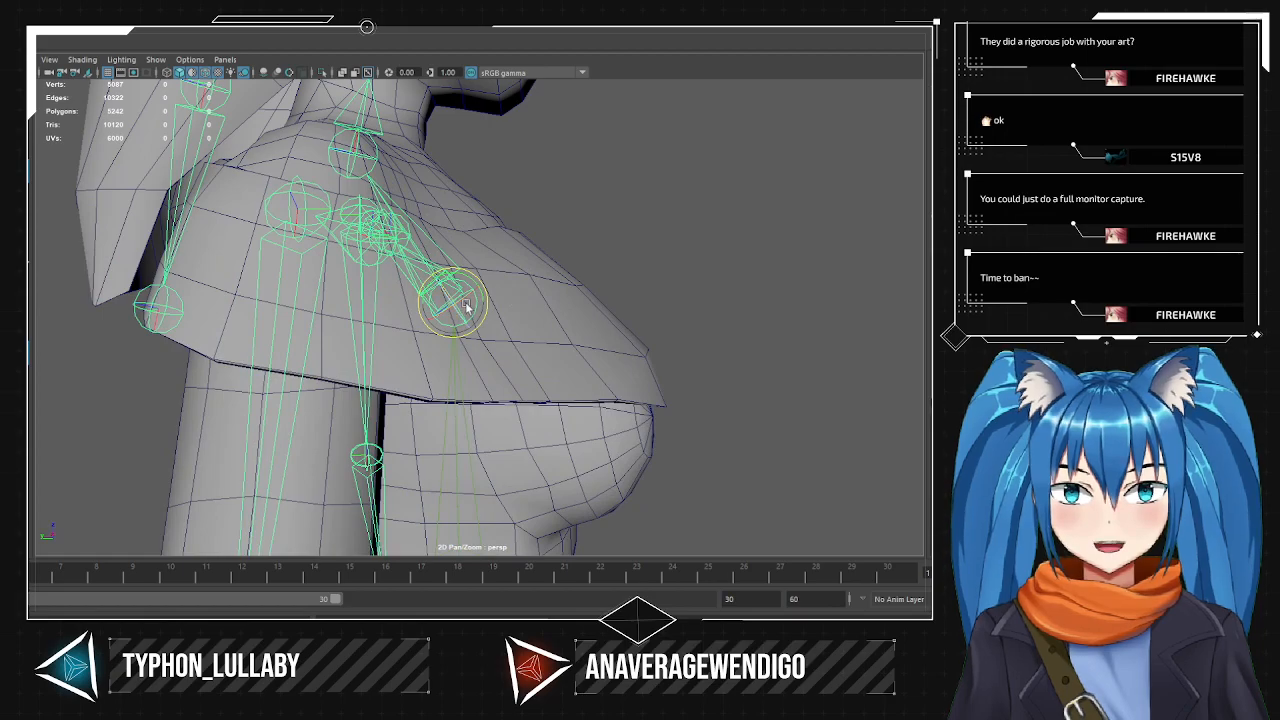
# - Rotate each upper-arm joint at the shoulder to test the arm and cape deformation, undoing both rotations
pyautogui.click(306, 190)
pyautogui.moveTo(326, 200)
pyautogui.keyDown('alt'); pyautogui.mouseDown()
pyautogui.moveTo(289, 223)
pyautogui.moveTo(343, 208)
pyautogui.mouseUp(); pyautogui.keyUp('alt')
pyautogui.scroll(-4, 270, 216)
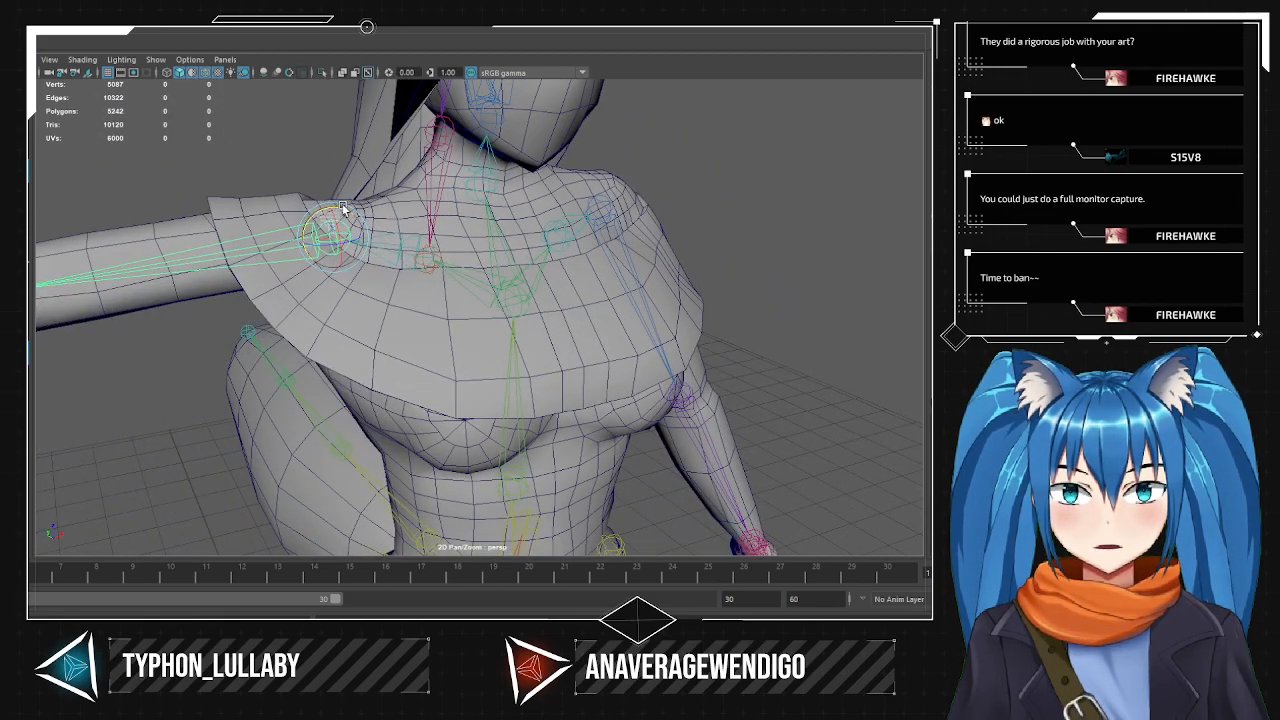
pyautogui.keyDown('alt'); pyautogui.moveTo(557, 208); pyautogui.dragTo(486, 208, button='middle'); pyautogui.keyUp('alt')
pyautogui.hotkey('ctrl', 'z')
pyautogui.click(522, 197)
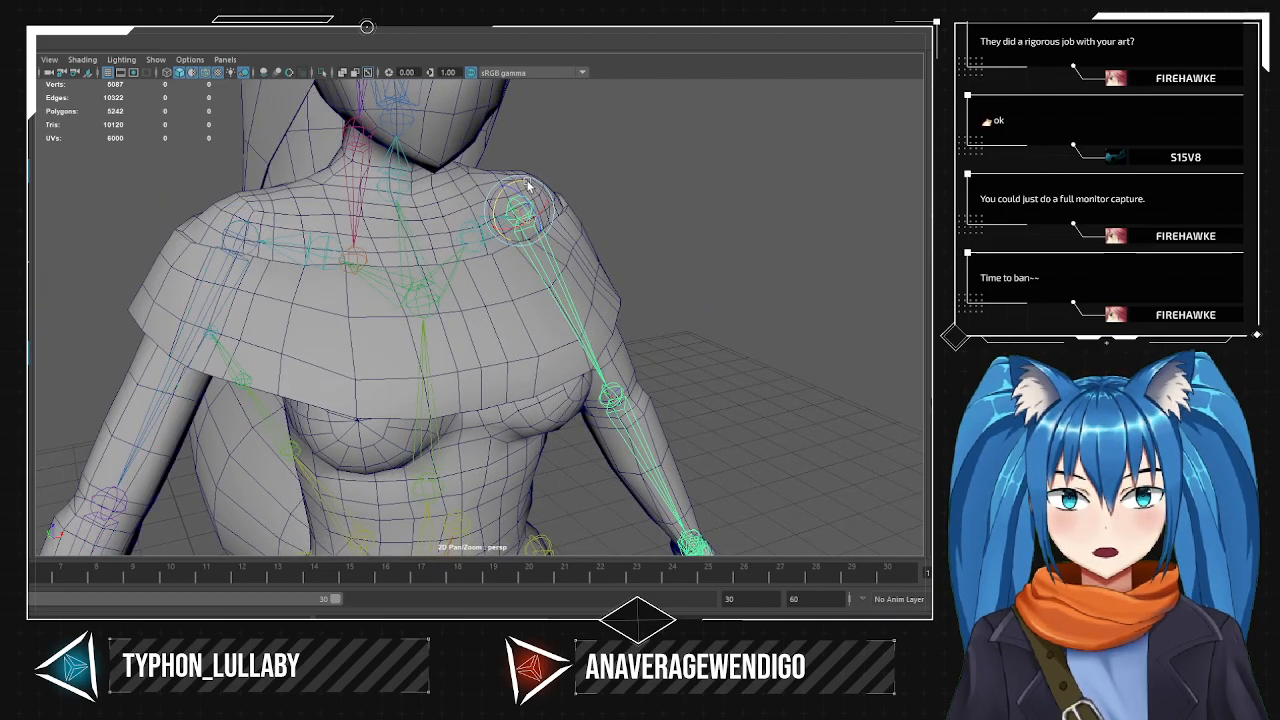
pyautogui.moveTo(528, 185); pyautogui.dragTo(491, 193)
pyautogui.hotkey('ctrl', 'z')
# - Select an elbow joint and bend it to check how the forearm and hand follow
pyautogui.keyDown('alt'); pyautogui.moveTo(666, 279); pyautogui.dragTo(462, 176, button='middle'); pyautogui.keyUp('alt')
pyautogui.scroll(4, 588, 348)
pyautogui.click(376, 269)
pyautogui.moveTo(391, 283); pyautogui.dragTo(347, 254)
pyautogui.keyDown('alt'); pyautogui.moveTo(525, 276); pyautogui.dragTo(397, 294); pyautogui.keyUp('alt')
pyautogui.keyDown('alt'); pyautogui.moveTo(496, 356); pyautogui.dragTo(429, 86, button='middle'); pyautogui.keyUp('alt')
pyautogui.keyDown('alt'); pyautogui.moveTo(486, 248); pyautogui.dragTo(495, 345, button='right'); pyautogui.keyUp('alt')
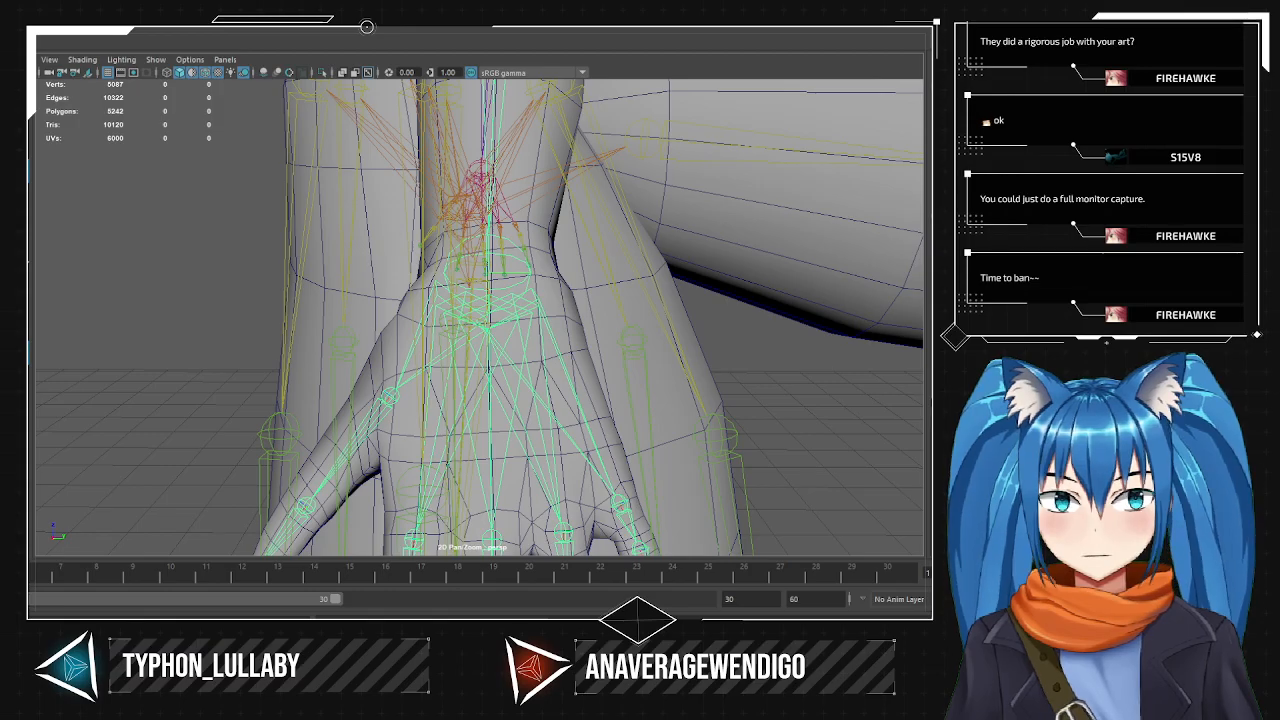
pyautogui.keyDown('alt'); pyautogui.moveTo(330, 334); pyautogui.dragTo(497, 169); pyautogui.keyUp('alt')
pyautogui.keyDown('alt'); pyautogui.moveTo(497, 169); pyautogui.dragTo(440, 266, button='right'); pyautogui.keyUp('alt')
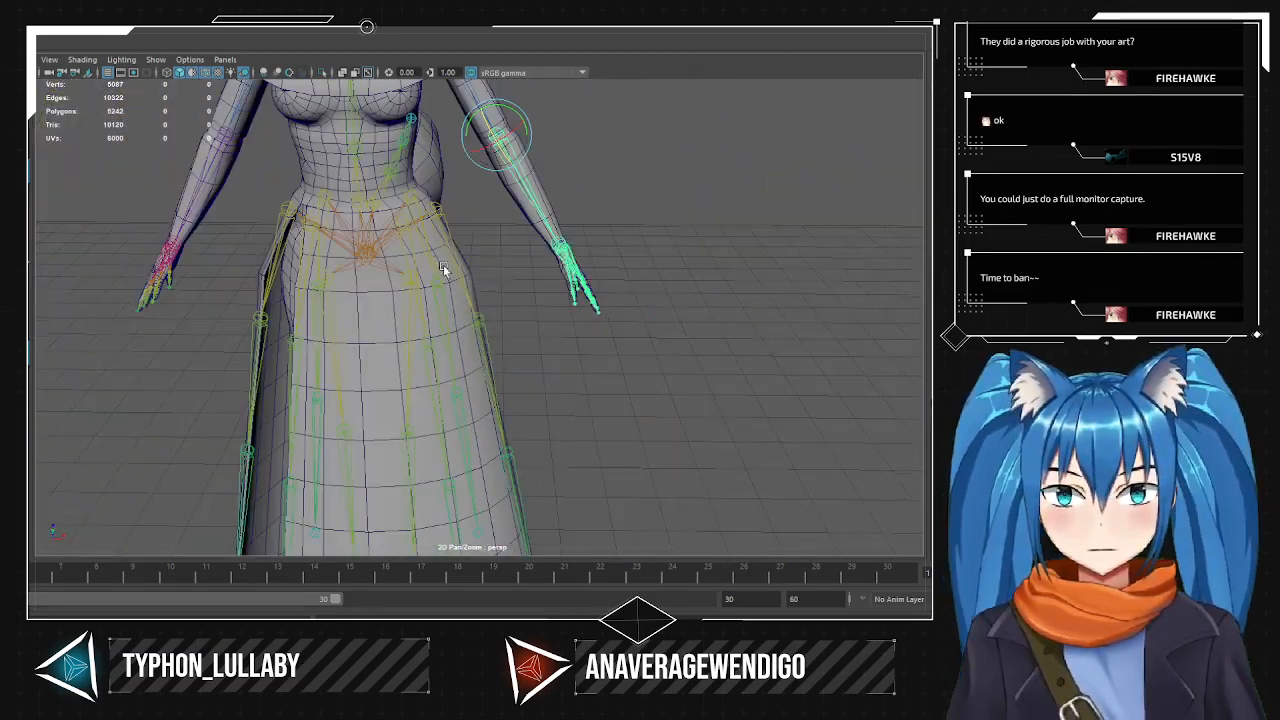
# - Test-rotate the upper and middle hair joints to check the hair's deformation, undoing each rotation
pyautogui.keyDown('alt'); pyautogui.moveTo(436, 100); pyautogui.dragTo(446, 252, button='middle'); pyautogui.keyUp('alt')
pyautogui.keyDown('alt'); pyautogui.moveTo(446, 252); pyautogui.dragTo(452, 160); pyautogui.keyUp('alt')
pyautogui.keyDown('alt'); pyautogui.moveTo(452, 160); pyautogui.dragTo(446, 226, button='middle'); pyautogui.keyUp('alt')
pyautogui.keyDown('alt'); pyautogui.moveTo(428, 224); pyautogui.dragTo(556, 366); pyautogui.keyUp('alt')
pyautogui.click(576, 266)
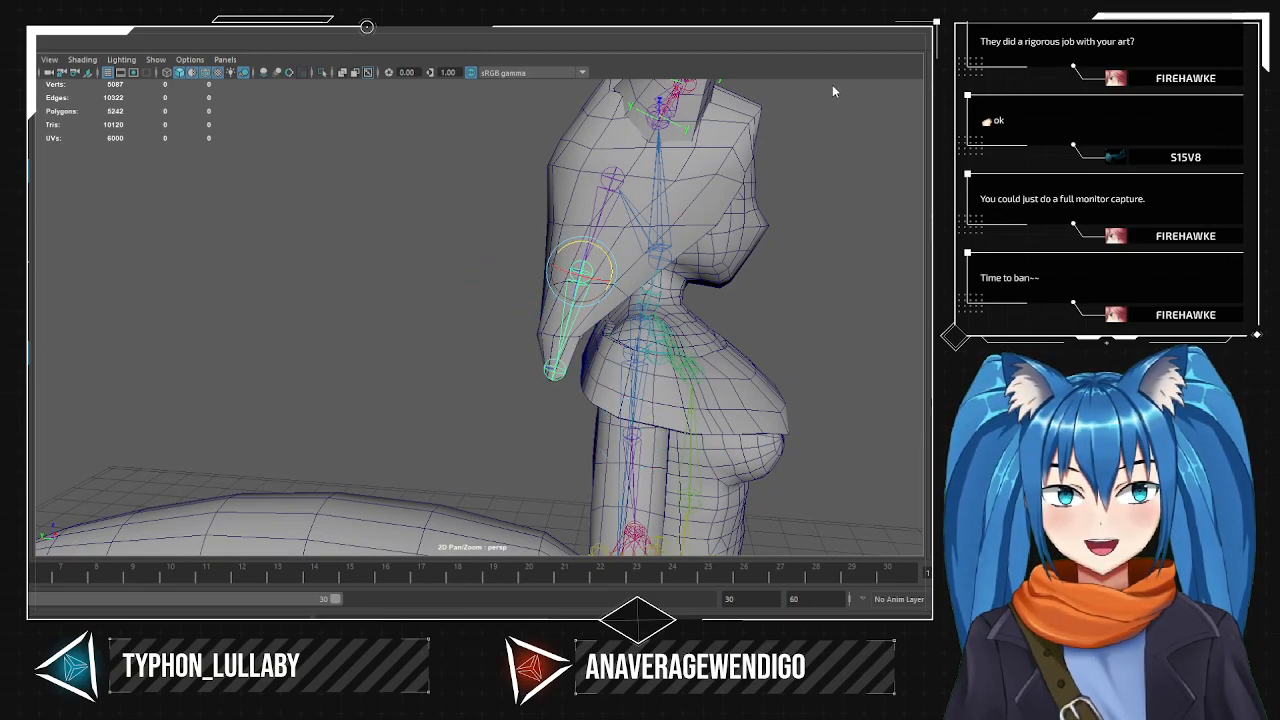
pyautogui.click(616, 174)
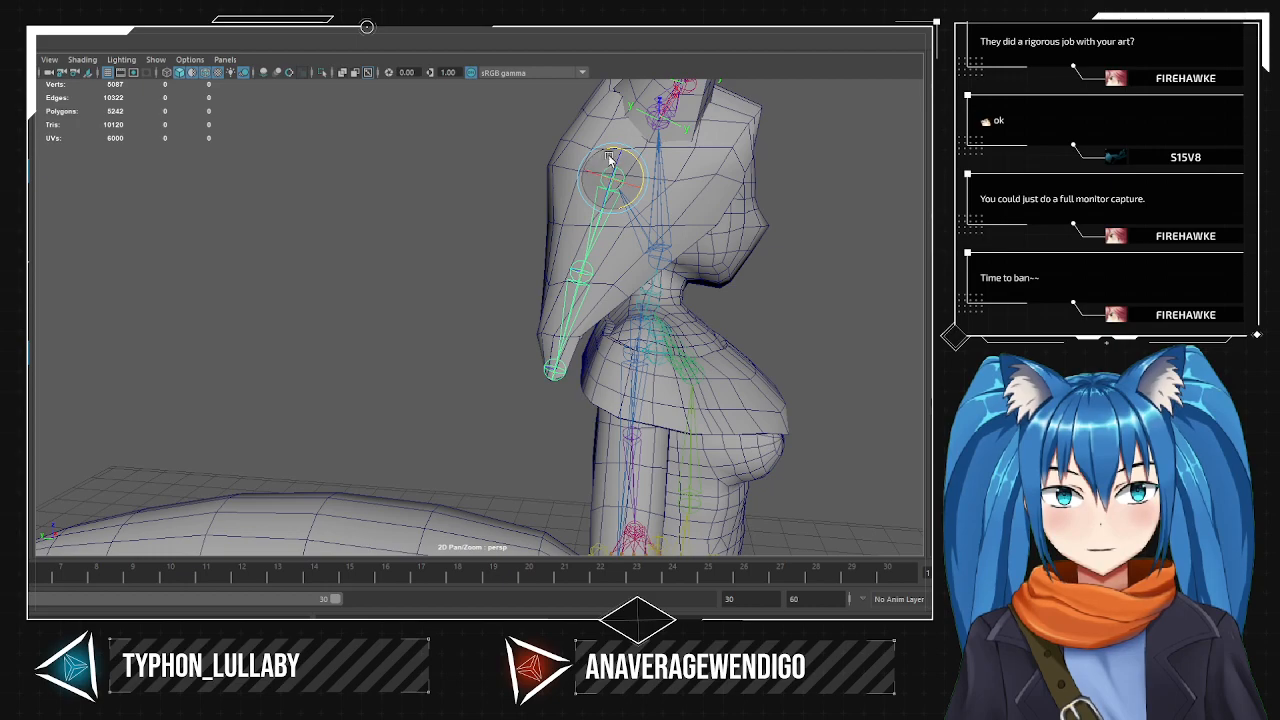
pyautogui.moveTo(619, 151); pyautogui.dragTo(652, 201)
pyautogui.hotkey('ctrl', 'z')
pyautogui.click(589, 271)
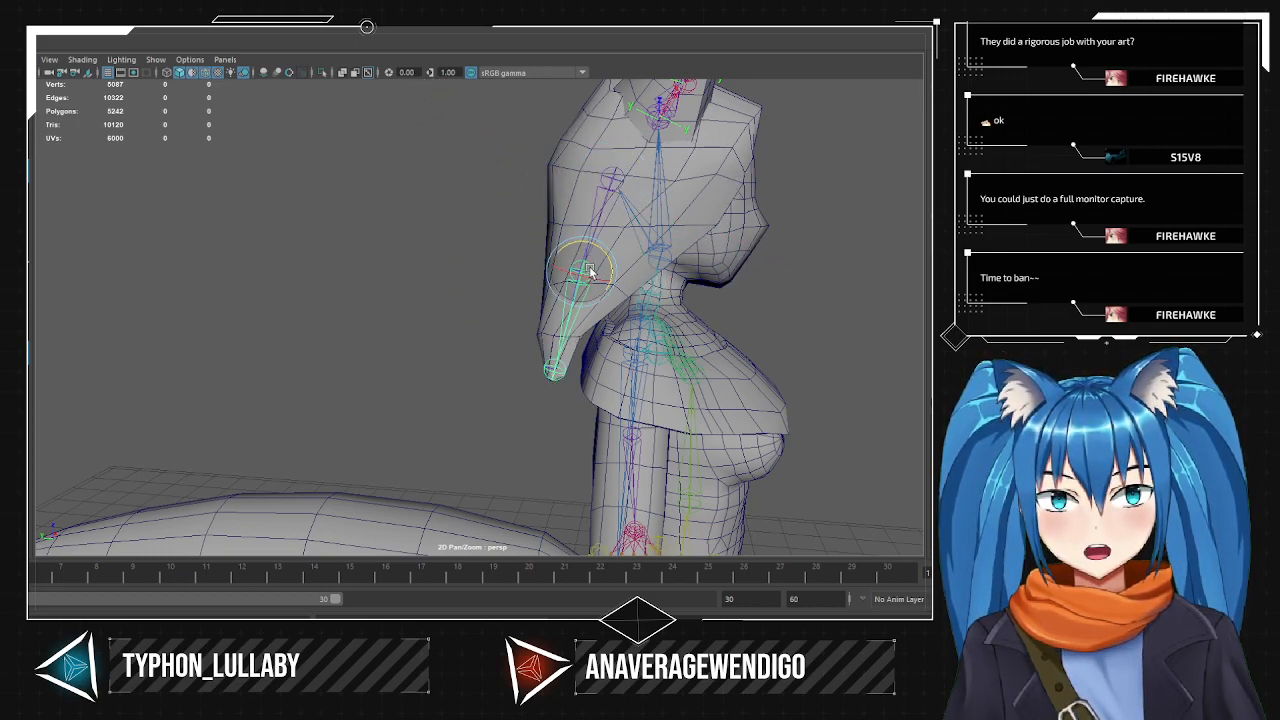
pyautogui.moveTo(607, 260)
pyautogui.mouseDown()
pyautogui.moveTo(643, 296)
pyautogui.moveTo(533, 239)
pyautogui.moveTo(642, 296)
pyautogui.moveTo(591, 279)
pyautogui.mouseUp()
pyautogui.hotkey('ctrl', 'z')
# - Focus on a hand, test-rotate one of its joints to check the deformation, and undo the rotation
pyautogui.keyDown('alt'); pyautogui.moveTo(640, 300); pyautogui.dragTo(591, 87, button='middle'); pyautogui.keyUp('alt')
pyautogui.keyDown('alt'); pyautogui.moveTo(606, 341); pyautogui.dragTo(578, 144, button='middle'); pyautogui.keyUp('alt')
pyautogui.keyDown('alt'); pyautogui.moveTo(449, 373); pyautogui.dragTo(483, 377); pyautogui.keyUp('alt')
pyautogui.keyDown('alt'); pyautogui.moveTo(483, 377); pyautogui.dragTo(666, 363, button='right'); pyautogui.keyUp('alt')
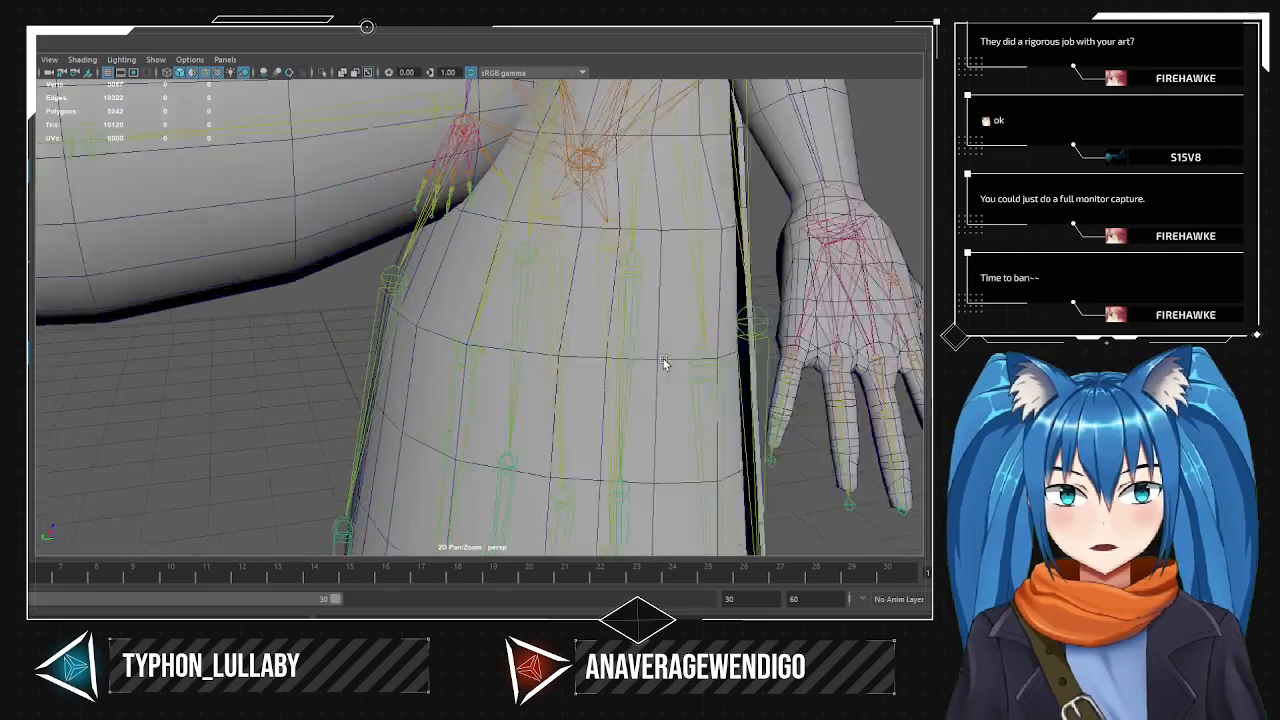
pyautogui.keyDown('alt'); pyautogui.moveTo(666, 363); pyautogui.dragTo(557, 329); pyautogui.keyUp('alt')
pyautogui.keyDown('alt'); pyautogui.moveTo(557, 329); pyautogui.dragTo(505, 318, button='right'); pyautogui.keyUp('alt')
pyautogui.keyDown('alt'); pyautogui.moveTo(505, 318); pyautogui.dragTo(408, 321); pyautogui.keyUp('alt')
pyautogui.press('f')
pyautogui.moveTo(519, 121); pyautogui.dragTo(482, 276)
pyautogui.click(500, 262)
pyautogui.keyDown('alt'); pyautogui.moveTo(482, 276); pyautogui.dragTo(369, 260); pyautogui.keyUp('alt')
pyautogui.hotkey('ctrl', 'z')
# - Test-rotate another finger joint of the same hand, and undo the rotation
pyautogui.keyDown('alt'); pyautogui.moveTo(397, 326); pyautogui.dragTo(626, 197, button='middle'); pyautogui.keyUp('alt')
pyautogui.keyDown('alt'); pyautogui.moveTo(626, 197); pyautogui.dragTo(578, 259); pyautogui.keyUp('alt')
pyautogui.click(450, 251)
pyautogui.moveTo(440, 232); pyautogui.dragTo(372, 244)
pyautogui.hotkey('ctrl', 'z')
pyautogui.scroll(-12, 551, 271)
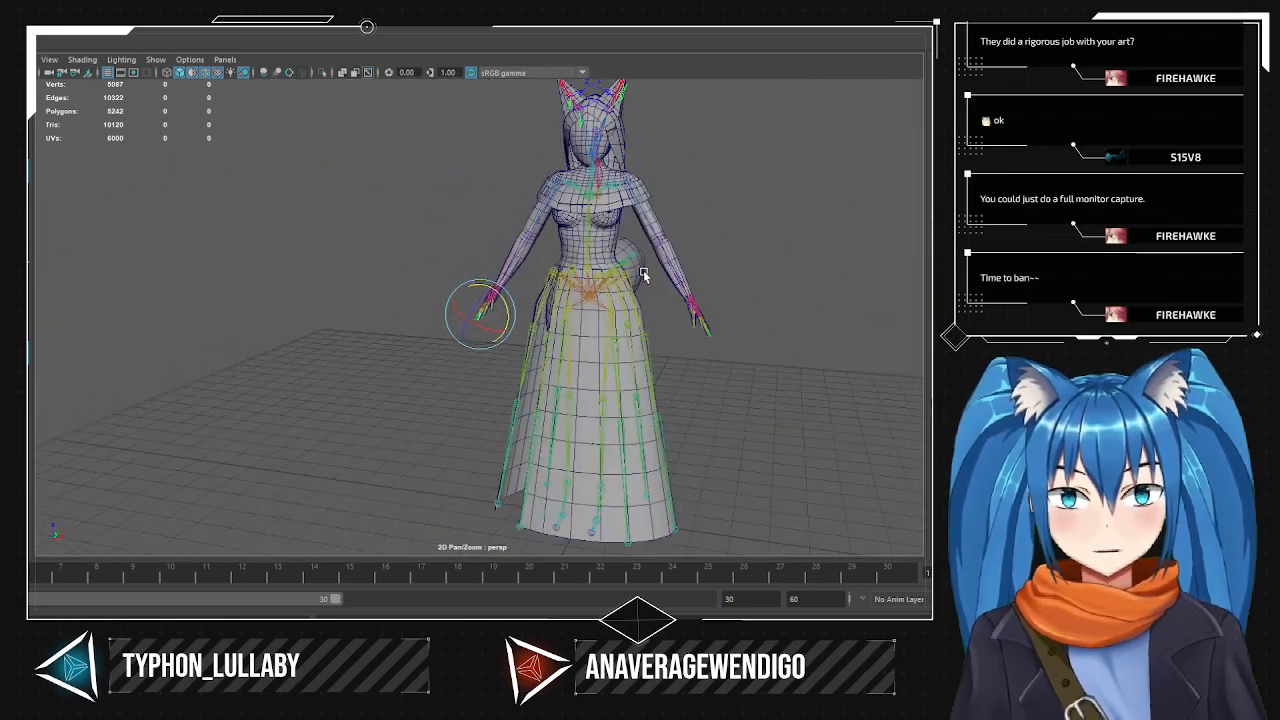
pyautogui.scroll(8, 642, 274)
pyautogui.scroll(-1, 689, 280)
pyautogui.keyDown('alt'); pyautogui.moveTo(697, 282); pyautogui.dragTo(450, 334, button='middle'); pyautogui.keyUp('alt')
pyautogui.keyDown('alt'); pyautogui.moveTo(499, 317); pyautogui.dragTo(477, 357); pyautogui.keyUp('alt')
pyautogui.scroll(-5, 519, 355)
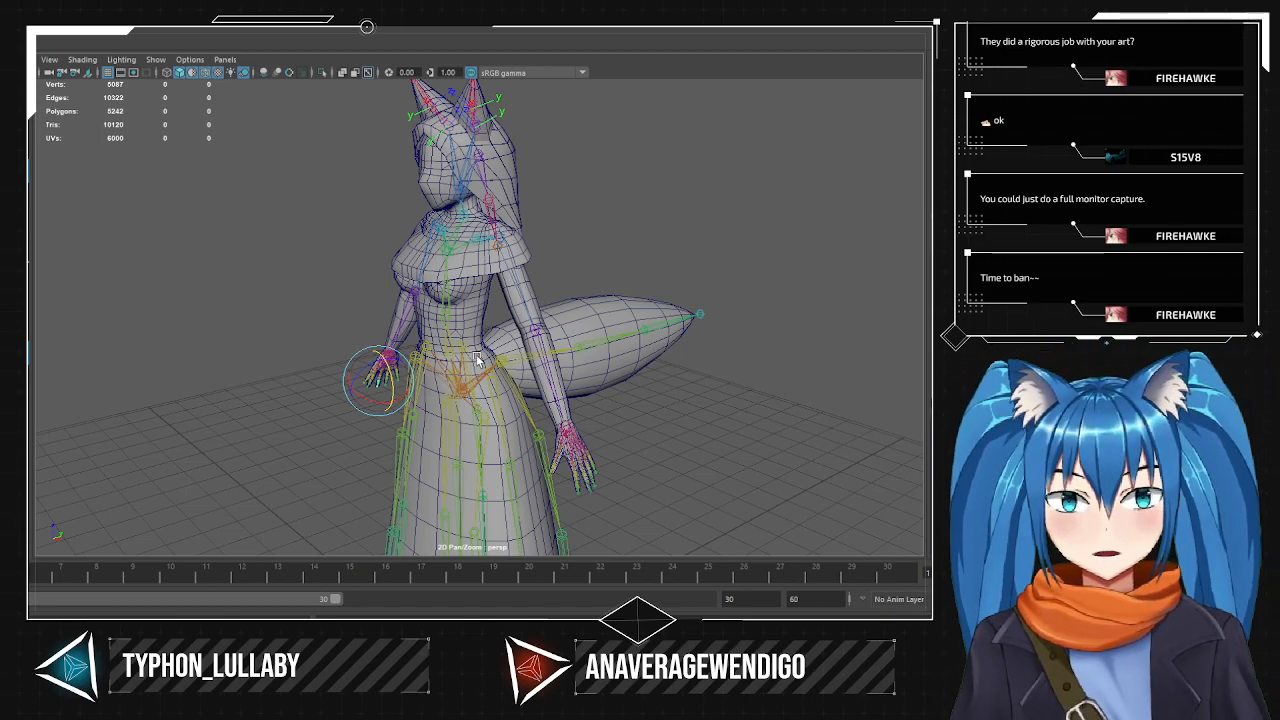
# - Select every joint in both ear chains and hide their local rotation axes
pyautogui.scroll(3, 513, 322)
pyautogui.scroll(-3, 513, 320)
pyautogui.scroll(-3, 516, 322)
pyautogui.keyDown('alt'); pyautogui.moveTo(434, 217); pyautogui.dragTo(606, 264); pyautogui.keyUp('alt')
pyautogui.scroll(3, 598, 132)
pyautogui.scroll(5, 606, 137)
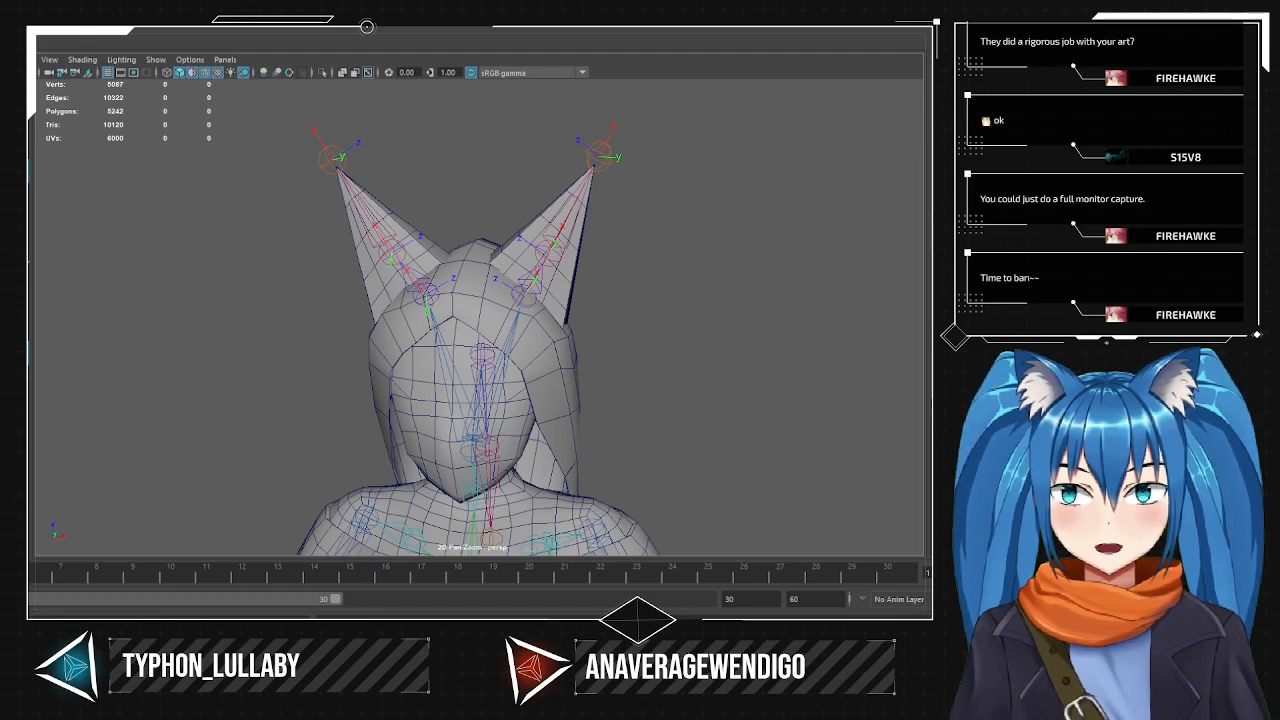
pyautogui.click(533, 298)
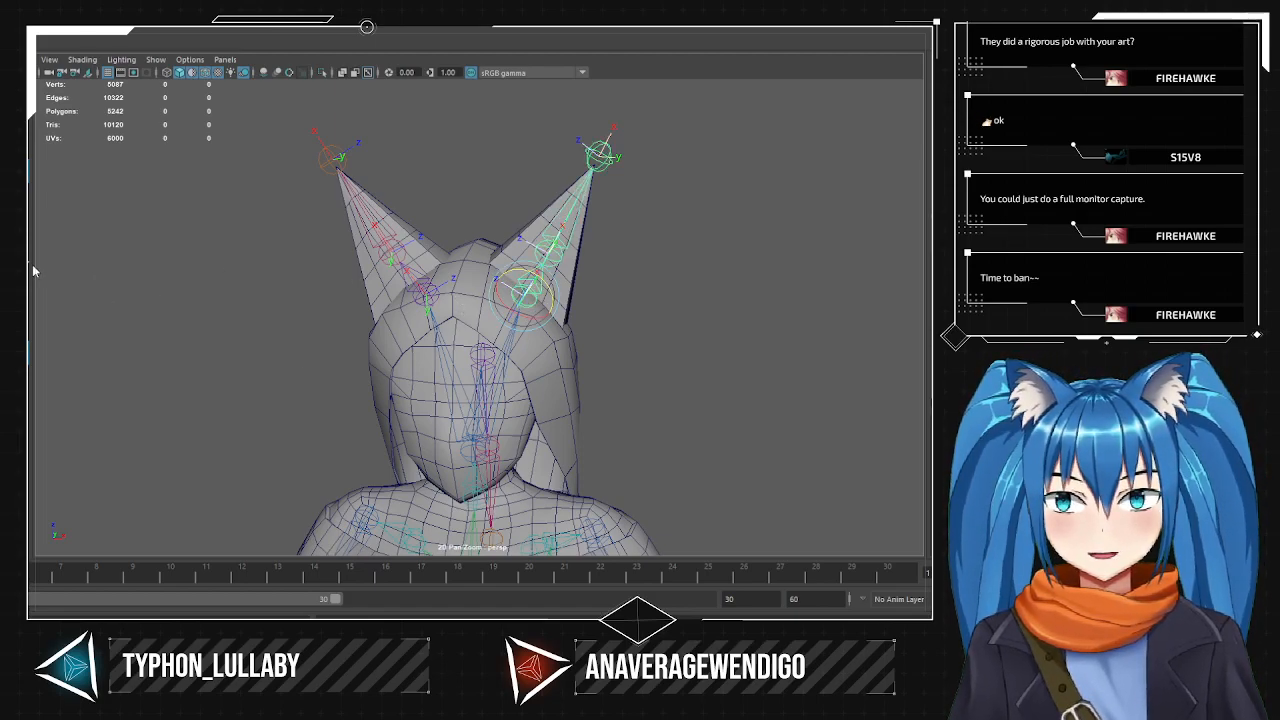
pyautogui.hotkey('shift', 'Down')
pyautogui.hotkey('shift', 'Down')
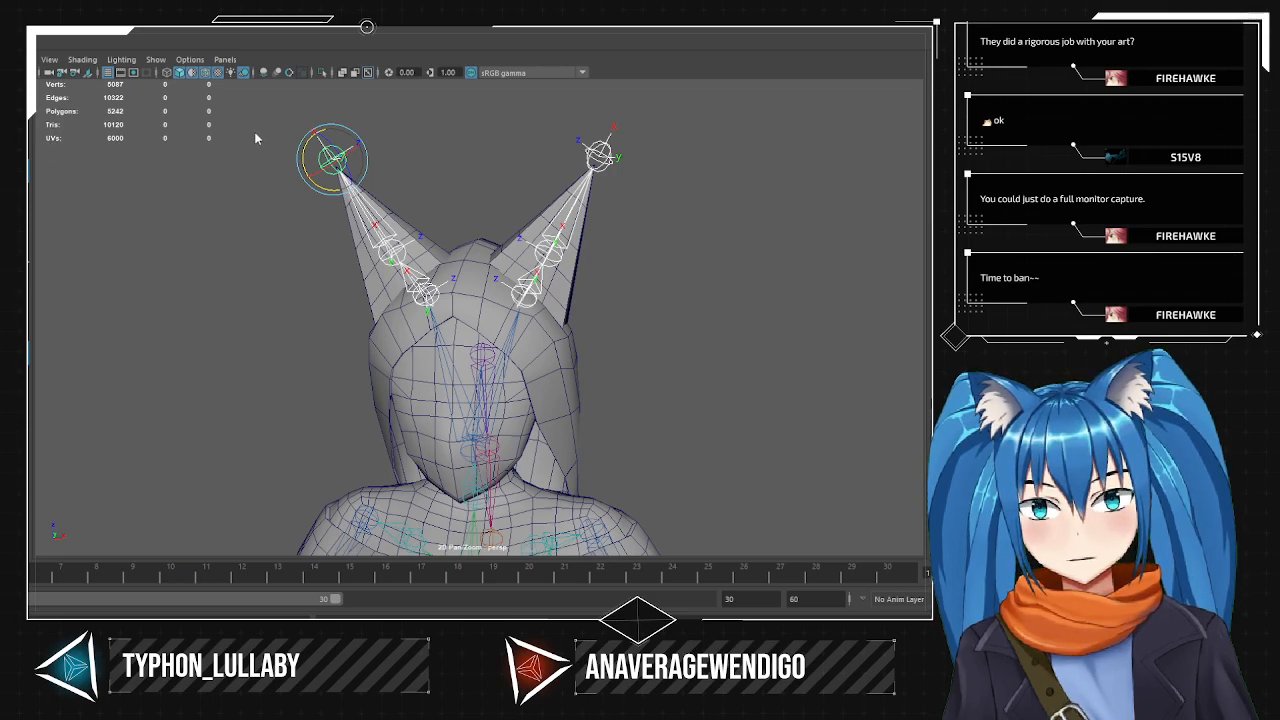
# - Select the upper chest joint and examine the neck, collarbone and shoulder joints around it from several angles
pyautogui.scroll(-2, 572, 258)
pyautogui.keyDown('alt'); pyautogui.moveTo(503, 466); pyautogui.dragTo(491, 337, button='middle'); pyautogui.keyUp('alt')
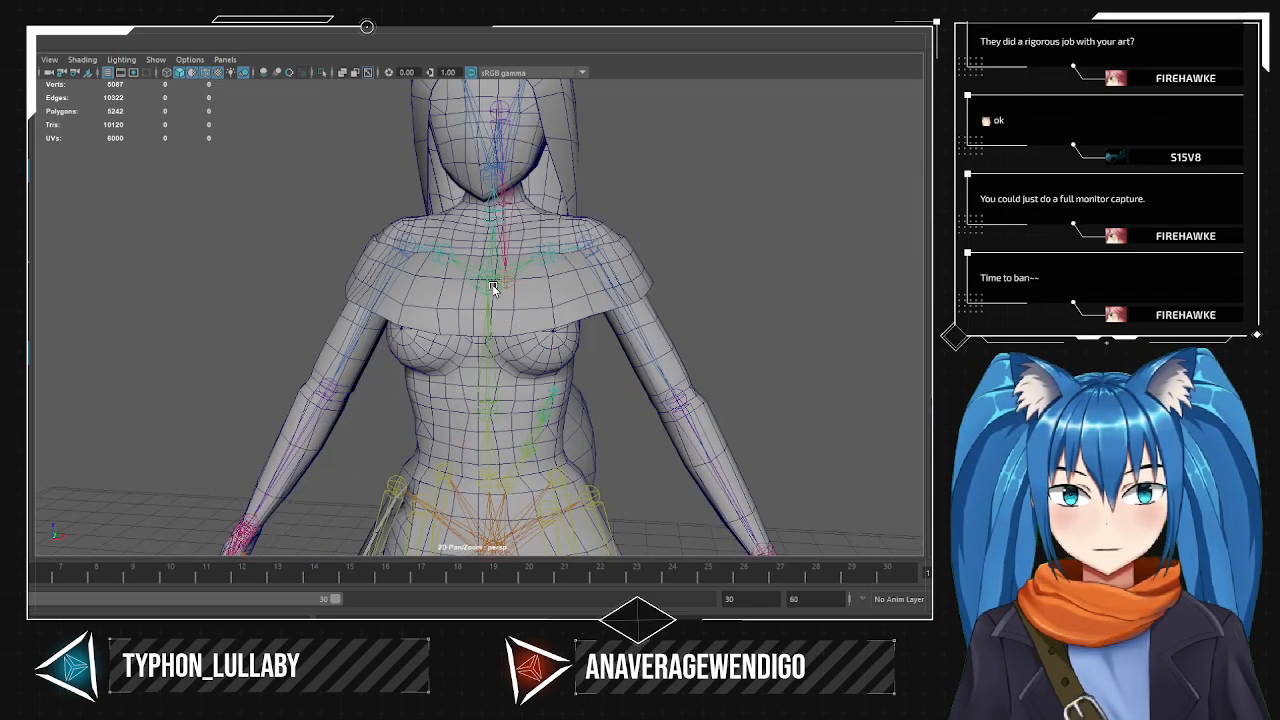
pyautogui.click(492, 288)
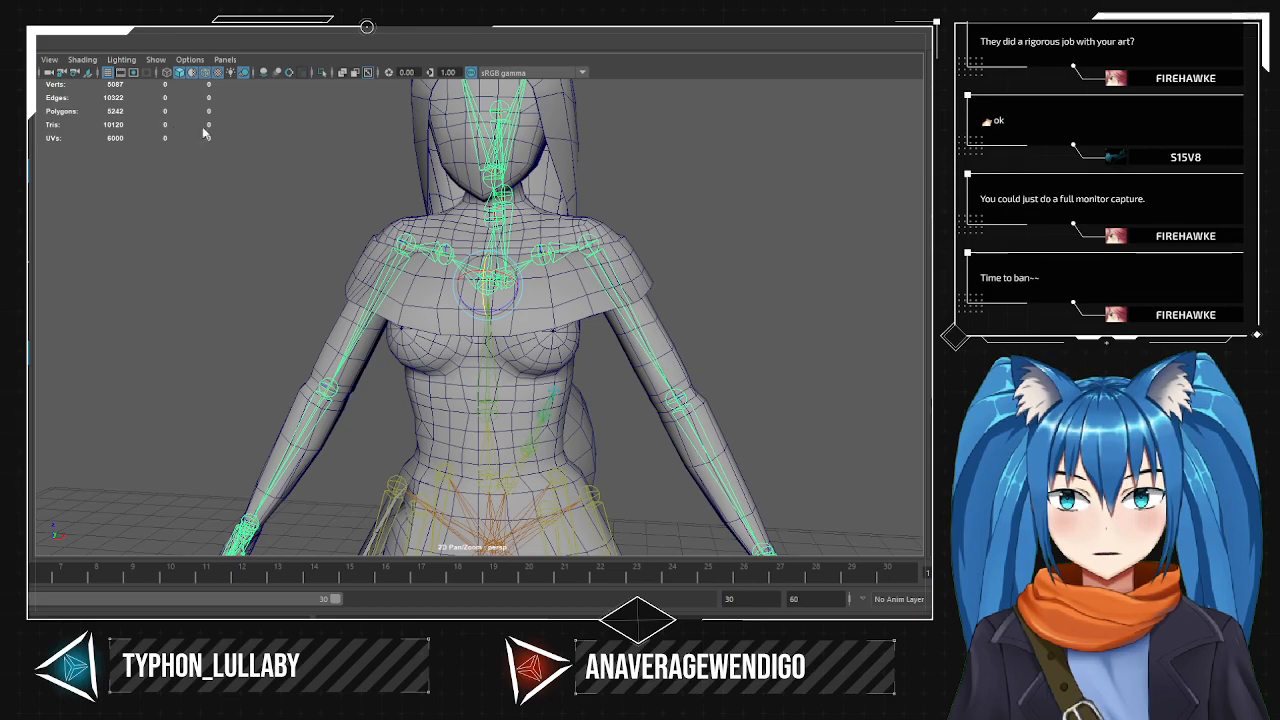
pyautogui.keyDown('alt'); pyautogui.moveTo(466, 171); pyautogui.dragTo(531, 197, button='right'); pyautogui.keyUp('alt')
pyautogui.press('f')
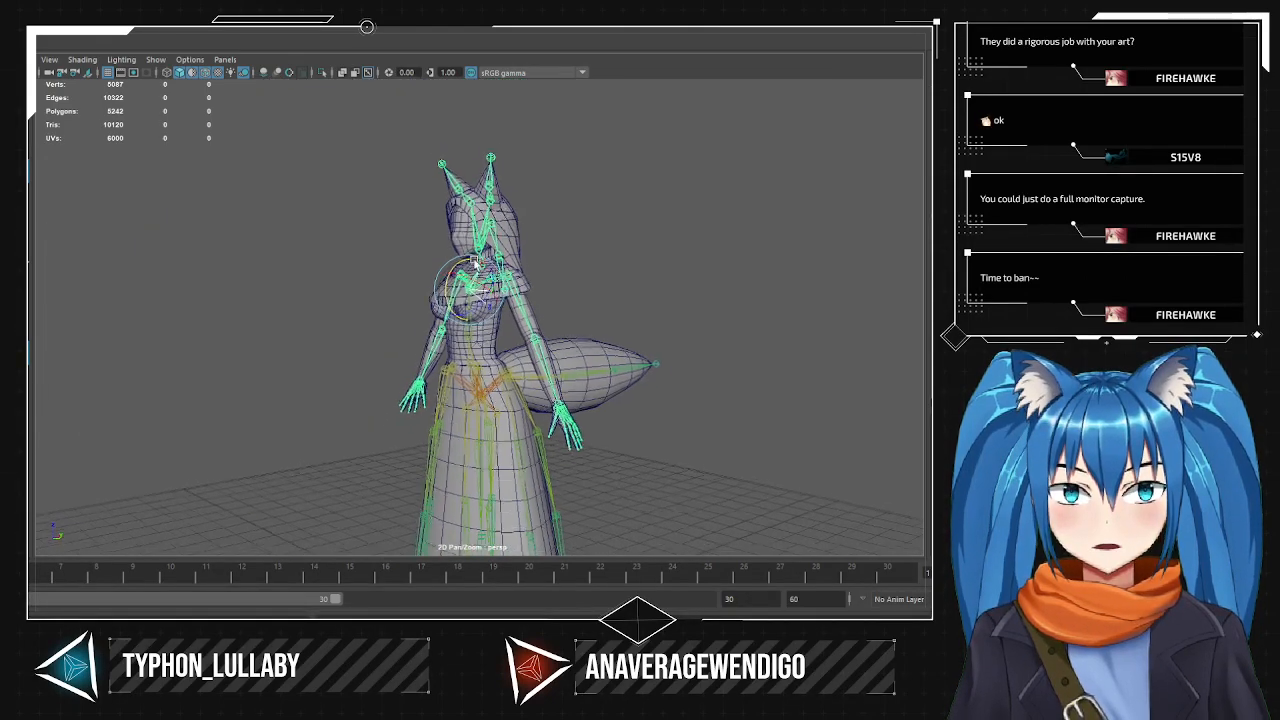
pyautogui.scroll(6, 500, 245)
pyautogui.keyDown('alt'); pyautogui.moveTo(478, 233); pyautogui.dragTo(490, 283); pyautogui.keyUp('alt')
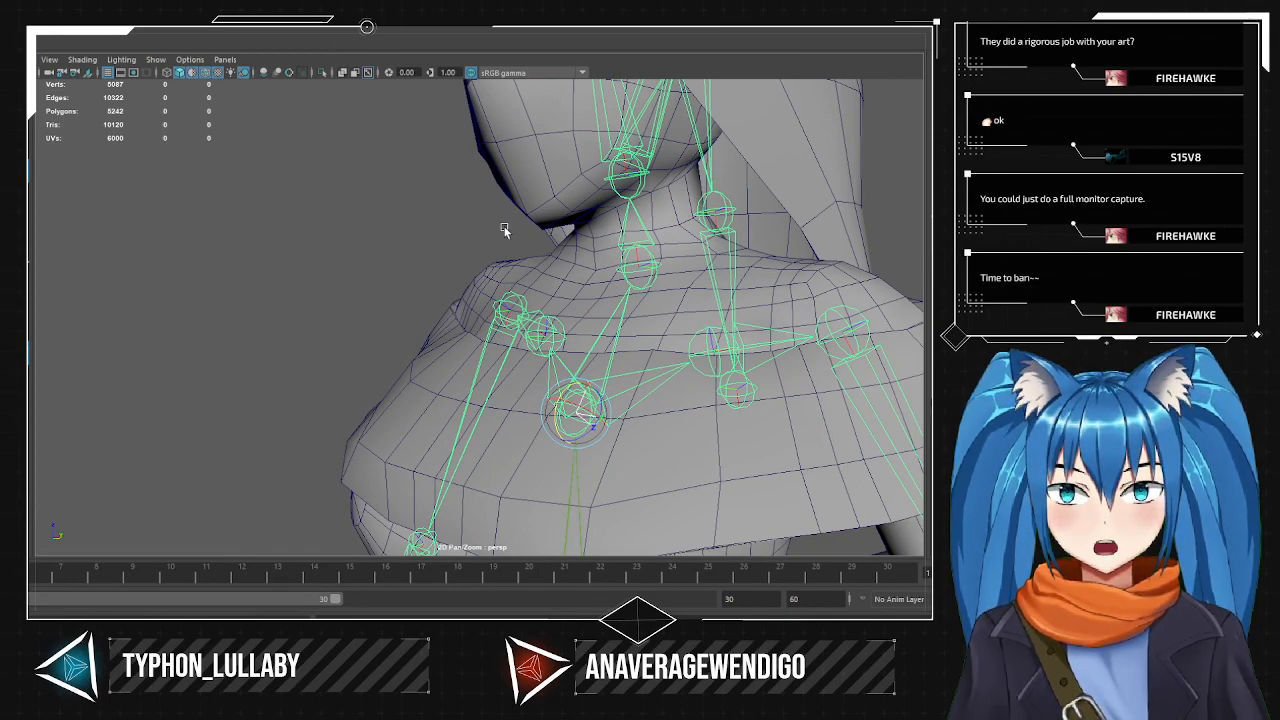
pyautogui.keyDown('alt'); pyautogui.moveTo(818, 290); pyautogui.dragTo(430, 184); pyautogui.keyUp('alt')
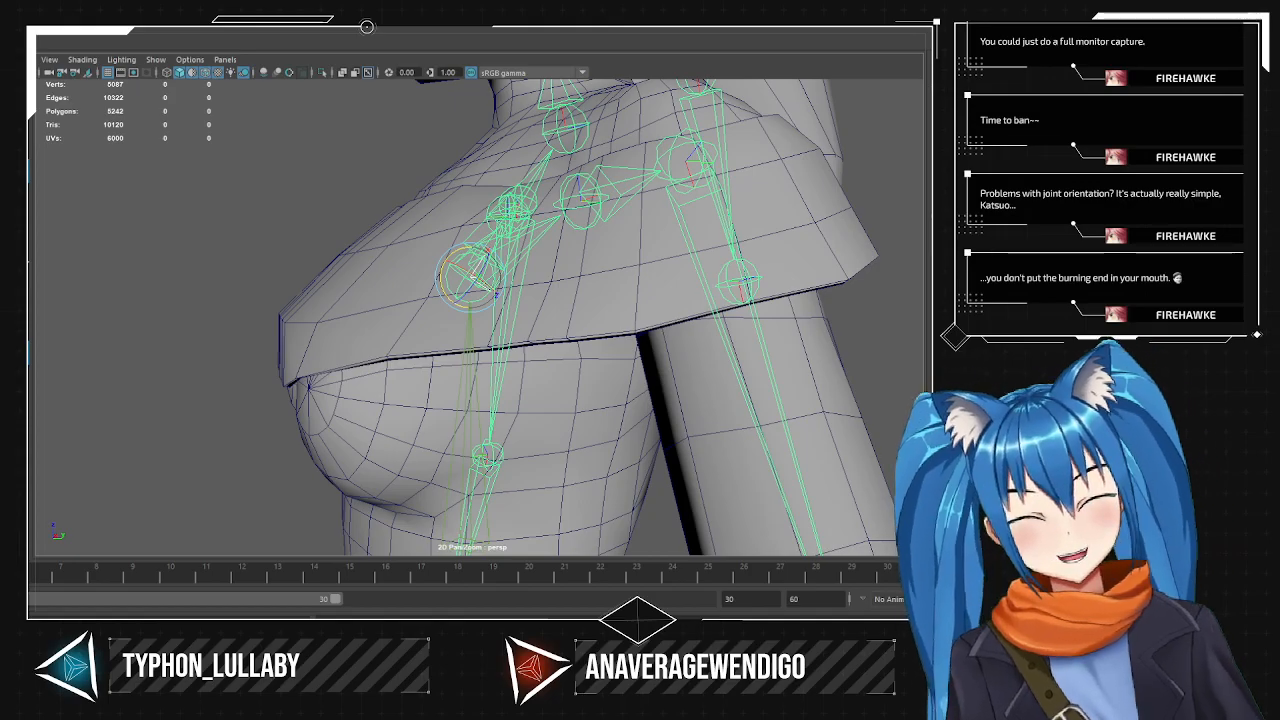
pyautogui.keyDown('alt'); pyautogui.moveTo(325, 170); pyautogui.dragTo(490, 248); pyautogui.keyUp('alt')
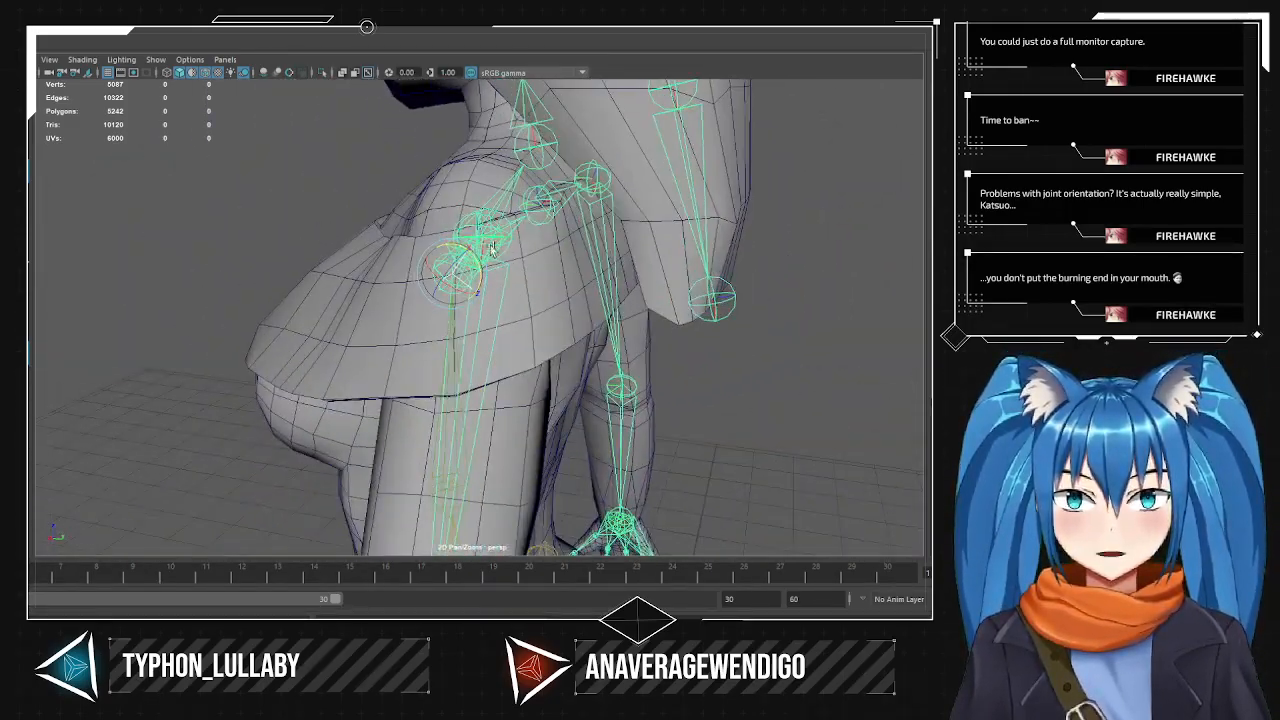
pyautogui.keyDown('alt'); pyautogui.moveTo(349, 239); pyautogui.dragTo(446, 243); pyautogui.keyUp('alt')
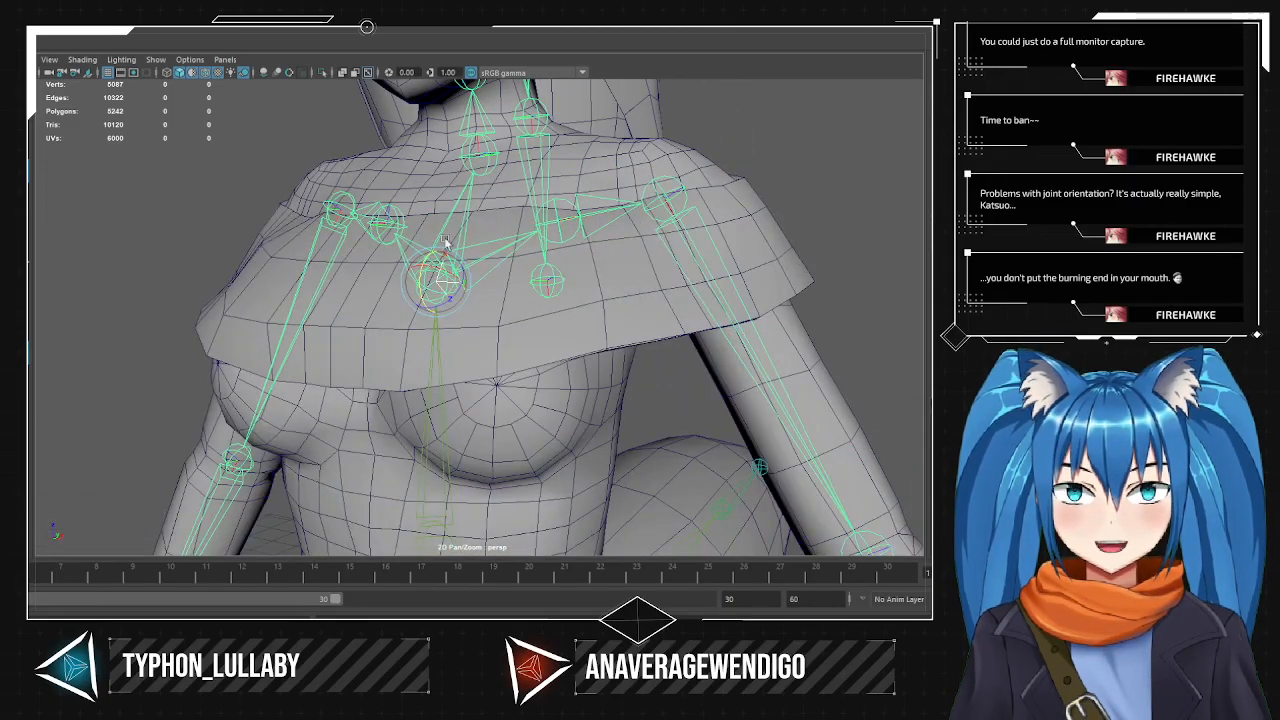
pyautogui.keyDown('alt'); pyautogui.moveTo(262, 195); pyautogui.dragTo(577, 262); pyautogui.keyUp('alt')
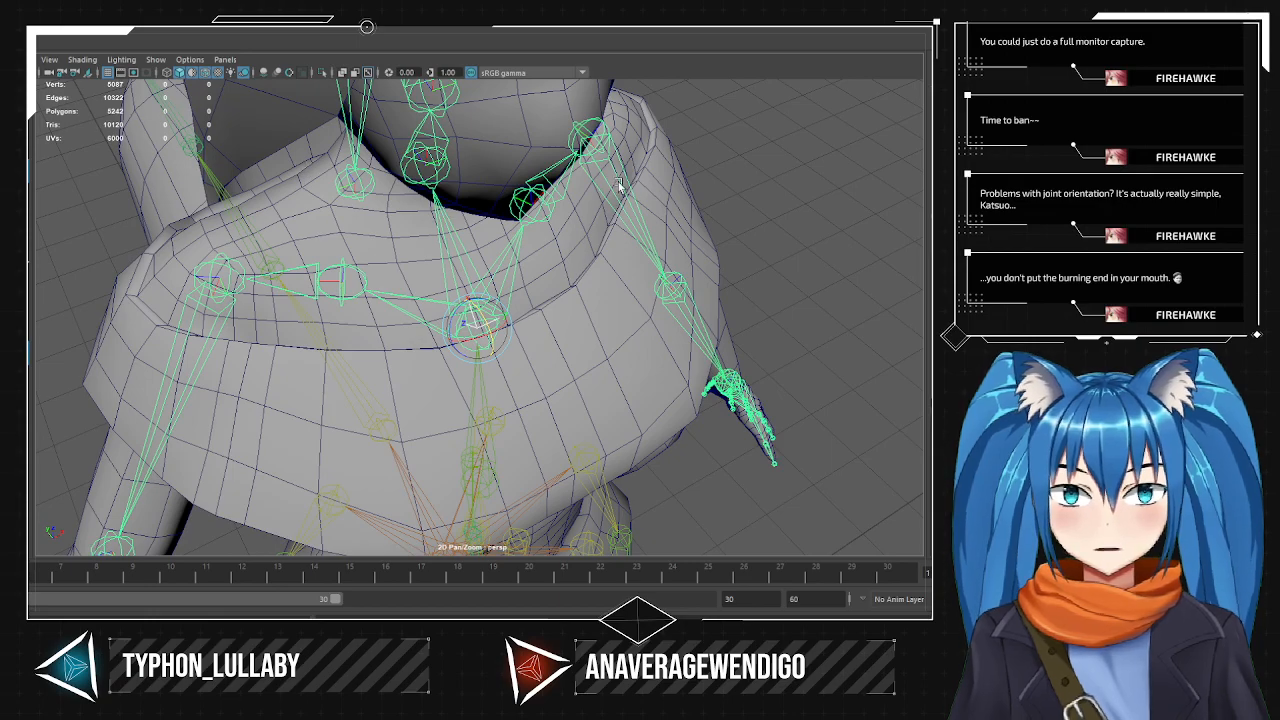
pyautogui.keyDown('alt'); pyautogui.moveTo(358, 354); pyautogui.dragTo(575, 244); pyautogui.keyUp('alt')
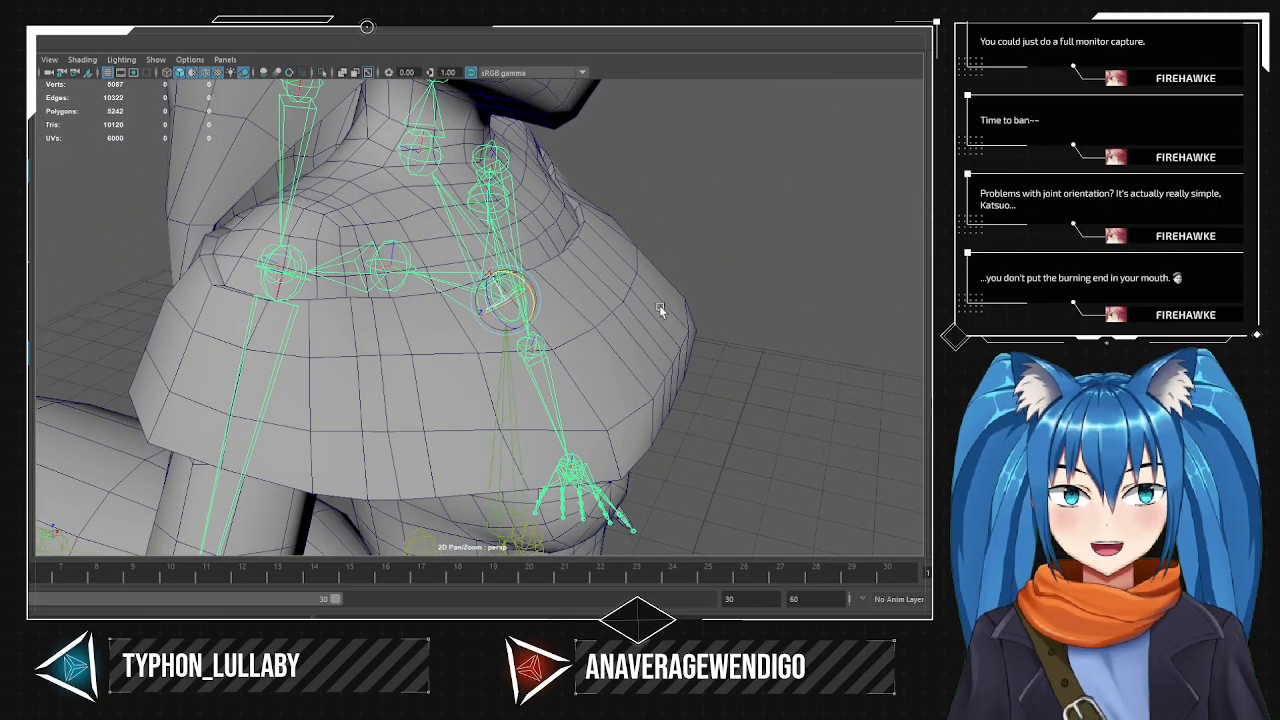
pyautogui.keyDown('alt'); pyautogui.moveTo(659, 312); pyautogui.dragTo(453, 222); pyautogui.keyUp('alt')
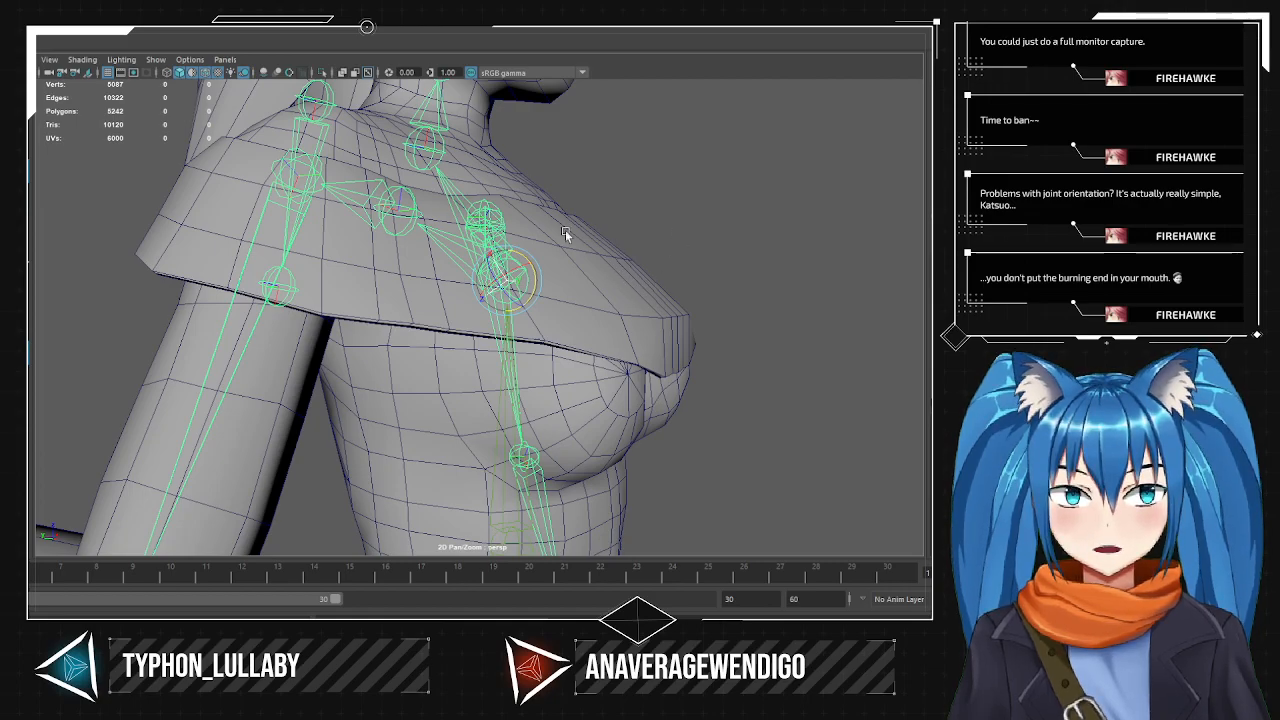
pyautogui.keyDown('alt'); pyautogui.moveTo(223, 194); pyautogui.dragTo(420, 270); pyautogui.keyUp('alt')
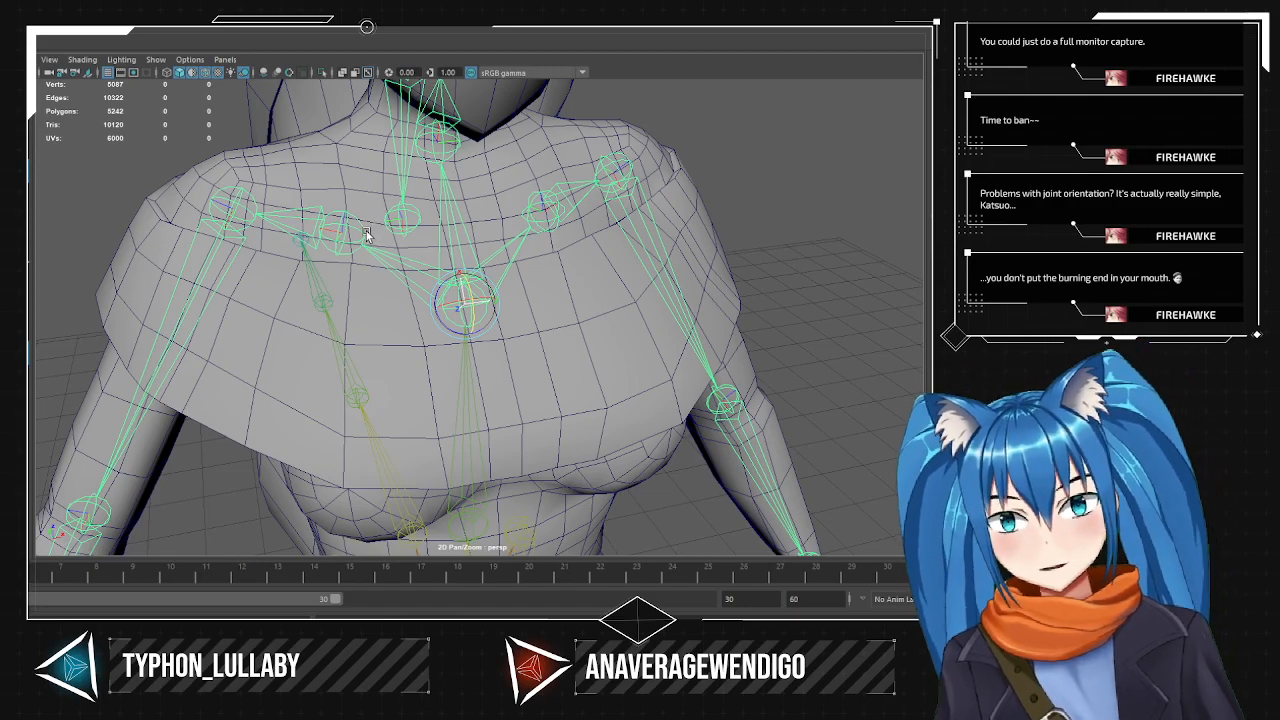
pyautogui.keyDown('alt'); pyautogui.moveTo(428, 249); pyautogui.dragTo(309, 256); pyautogui.keyUp('alt')
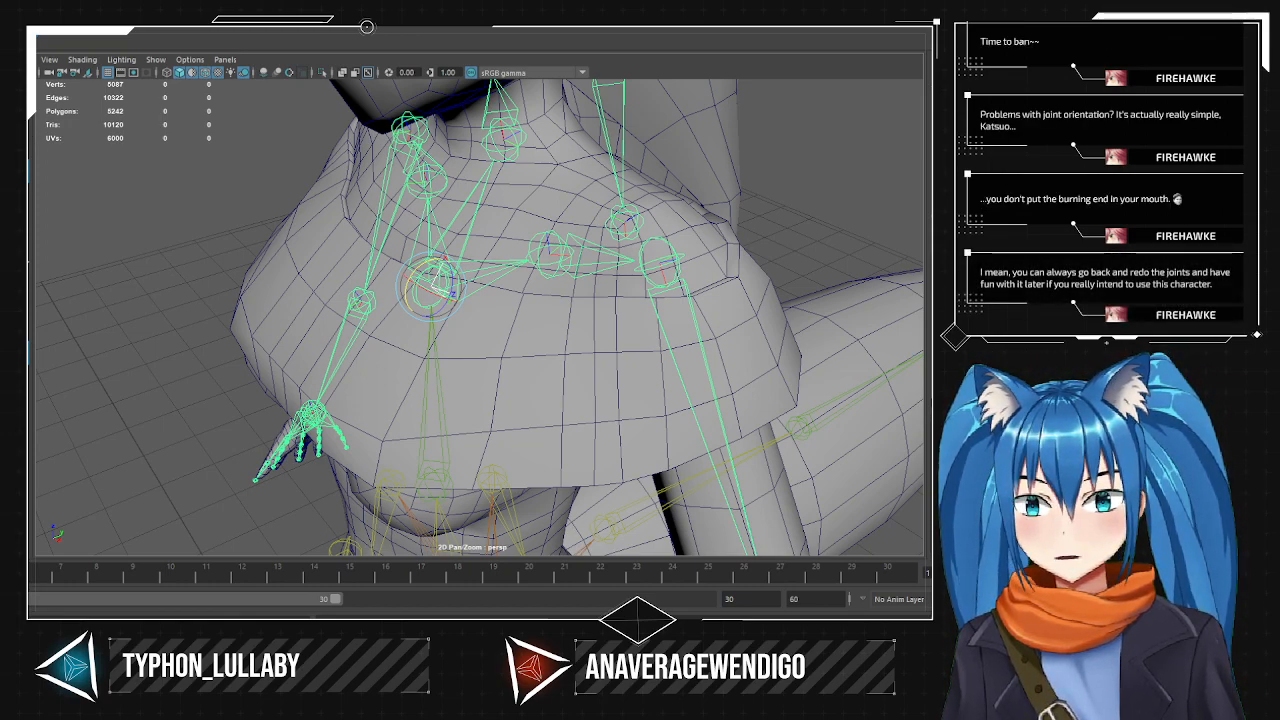
pyautogui.keyDown('alt'); pyautogui.moveTo(101, 202); pyautogui.dragTo(490, 290); pyautogui.keyUp('alt')
pyautogui.keyDown('alt'); pyautogui.moveTo(400, 180); pyautogui.dragTo(258, 178, button='right'); pyautogui.keyUp('alt')
pyautogui.keyDown('alt'); pyautogui.moveTo(325, 170); pyautogui.dragTo(357, 209); pyautogui.keyUp('alt')
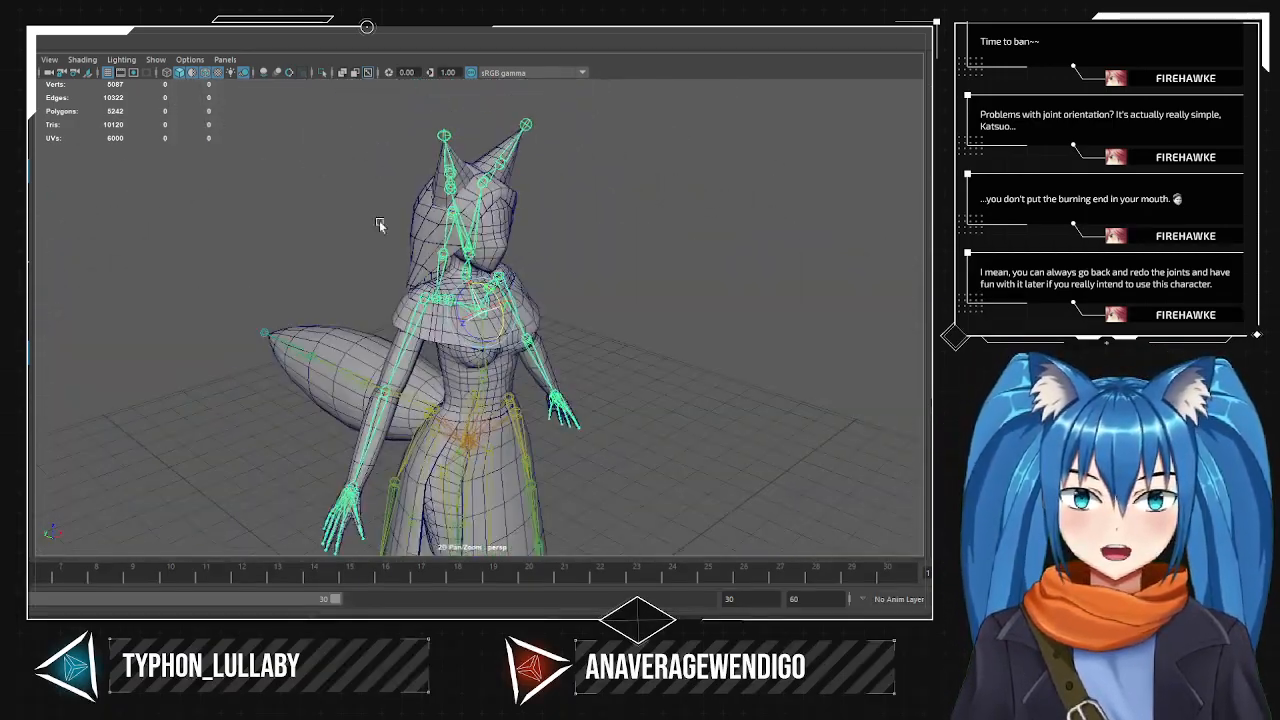
# - Examine how the arm, tail and hair joint chains sit inside the mesh from the side and front
pyautogui.keyDown('alt'); pyautogui.moveTo(357, 209); pyautogui.dragTo(329, 150, button='middle'); pyautogui.keyUp('alt')
pyautogui.keyDown('alt'); pyautogui.moveTo(414, 163); pyautogui.dragTo(575, 285, button='right'); pyautogui.keyUp('alt')
pyautogui.keyDown('alt'); pyautogui.moveTo(575, 285); pyautogui.dragTo(370, 243); pyautogui.keyUp('alt')
pyautogui.keyDown('alt'); pyautogui.moveTo(525, 268); pyautogui.dragTo(535, 355, button='right'); pyautogui.keyUp('alt')
pyautogui.keyDown('alt'); pyautogui.moveTo(450, 206); pyautogui.dragTo(472, 268, button='middle'); pyautogui.keyUp('alt')
pyautogui.keyDown('alt'); pyautogui.moveTo(370, 230); pyautogui.dragTo(466, 236, button='right'); pyautogui.keyUp('alt')
pyautogui.keyDown('alt'); pyautogui.moveTo(466, 236); pyautogui.dragTo(340, 183); pyautogui.keyUp('alt')
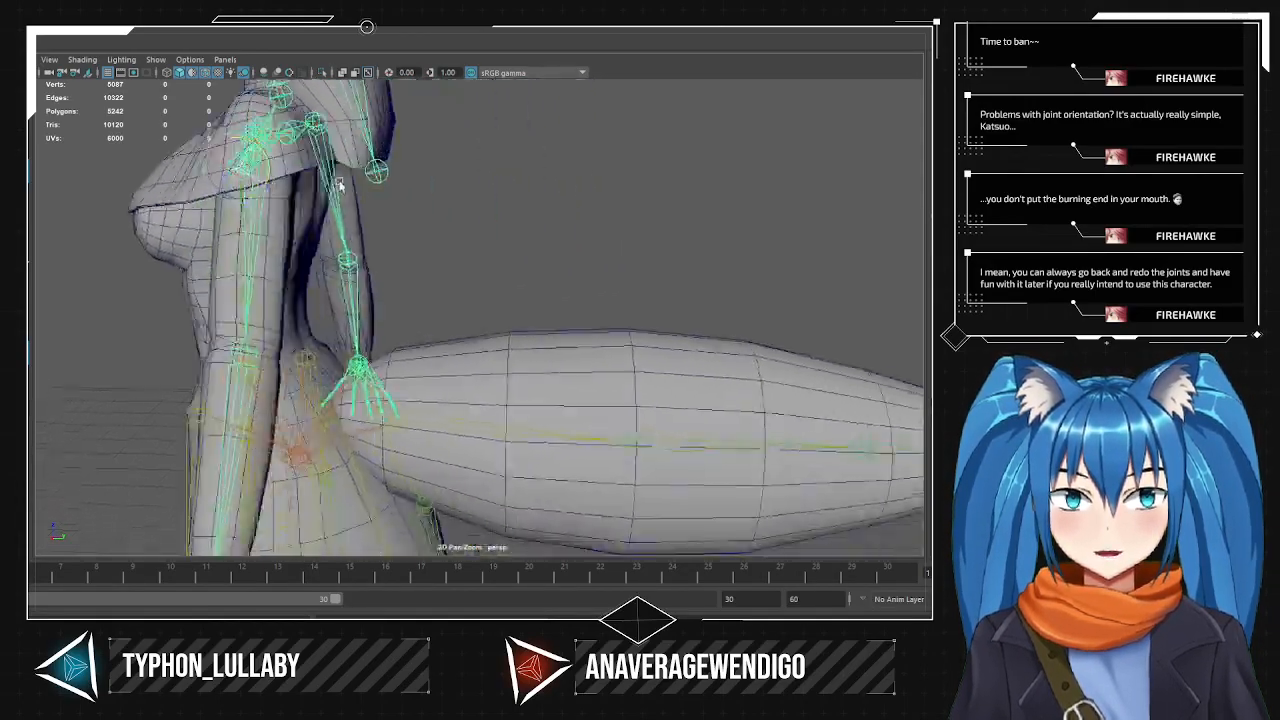
pyautogui.keyDown('alt'); pyautogui.moveTo(340, 183); pyautogui.dragTo(406, 209, button='right'); pyautogui.keyUp('alt')
pyautogui.keyDown('alt'); pyautogui.moveTo(406, 209); pyautogui.dragTo(440, 212); pyautogui.keyUp('alt')
pyautogui.scroll(5, 493, 348)
pyautogui.keyDown('alt'); pyautogui.moveTo(491, 351); pyautogui.dragTo(620, 390); pyautogui.keyUp('alt')
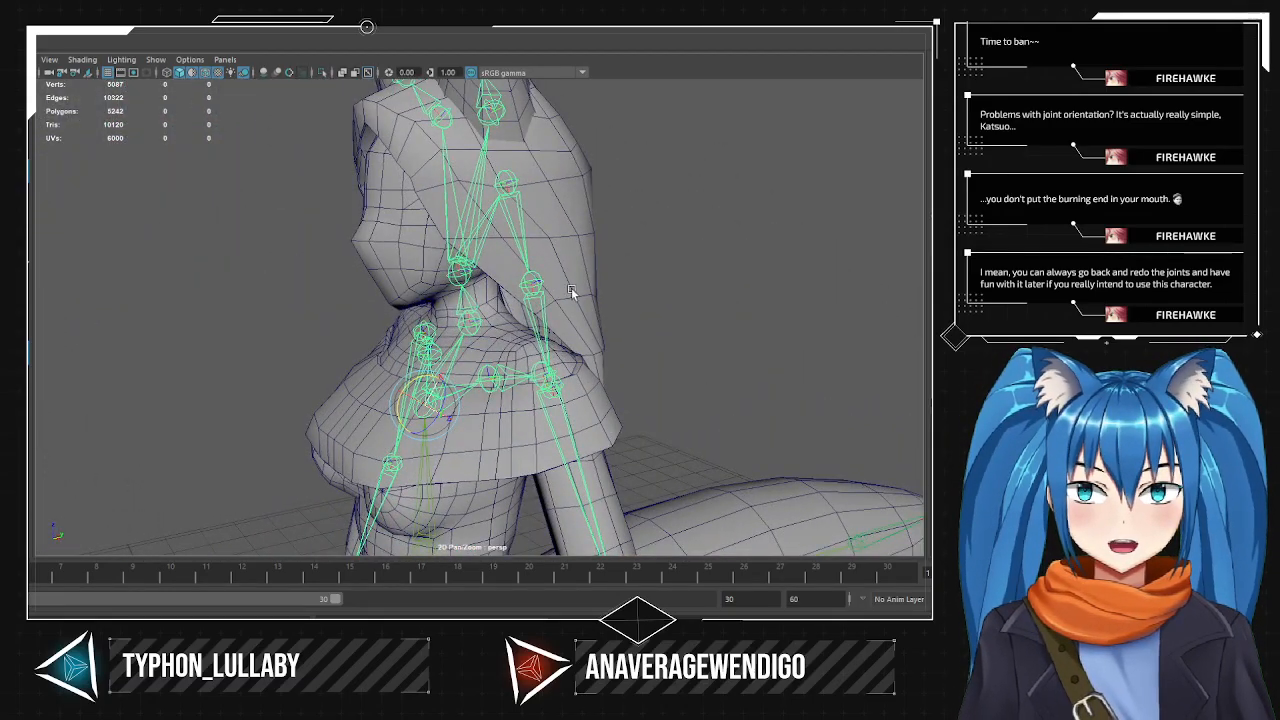
# - Check the full figure, and inspect the spine, chest and collarbone joints against the torso from the front and sides
pyautogui.scroll(-4, 705, 325)
pyautogui.scroll(-2, 705, 325)
pyautogui.keyDown('alt'); pyautogui.moveTo(705, 325); pyautogui.dragTo(602, 189, button='middle'); pyautogui.keyUp('alt')
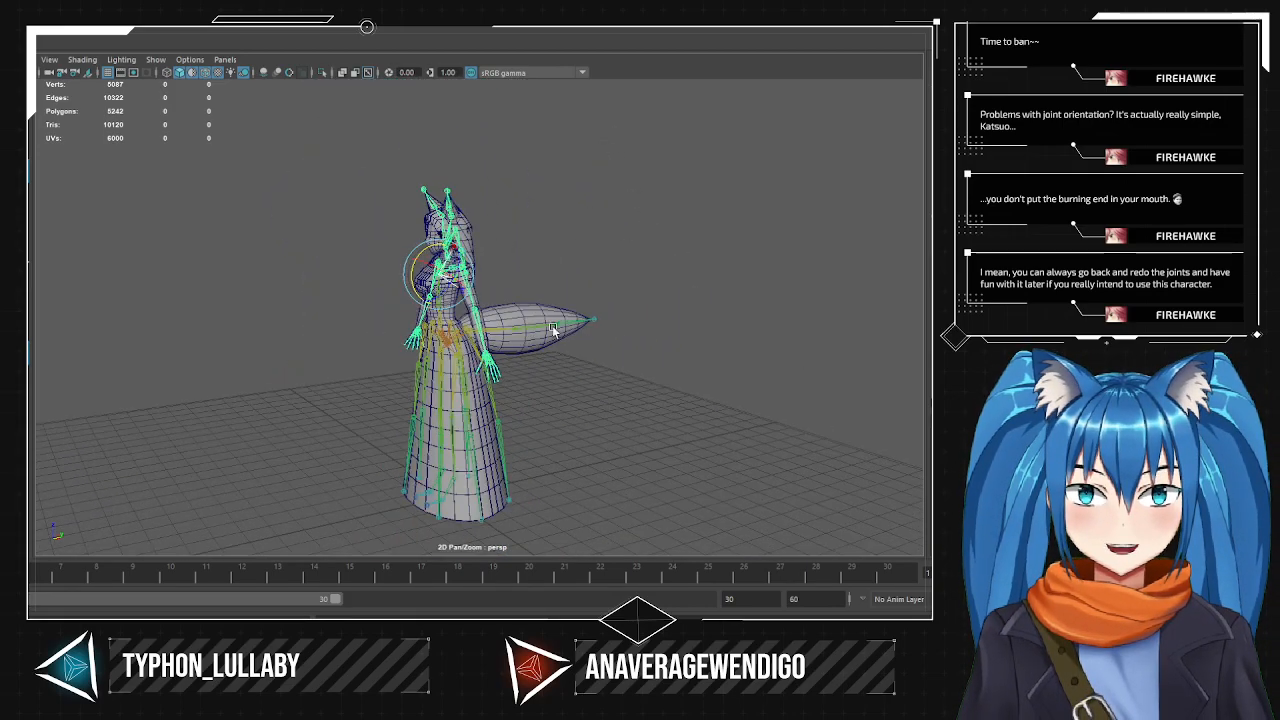
pyautogui.scroll(3, 465, 355)
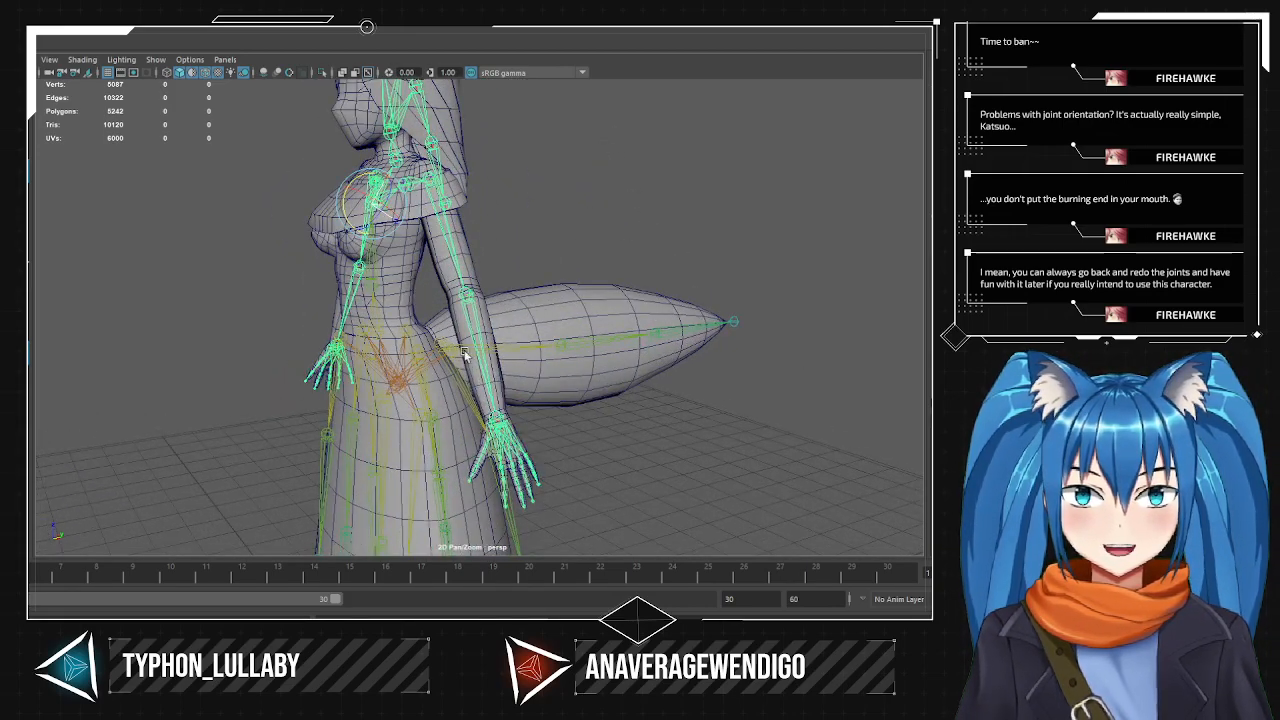
pyautogui.keyDown('alt'); pyautogui.moveTo(465, 355); pyautogui.dragTo(491, 440, button='middle'); pyautogui.keyUp('alt')
pyautogui.scroll(6, 440, 398)
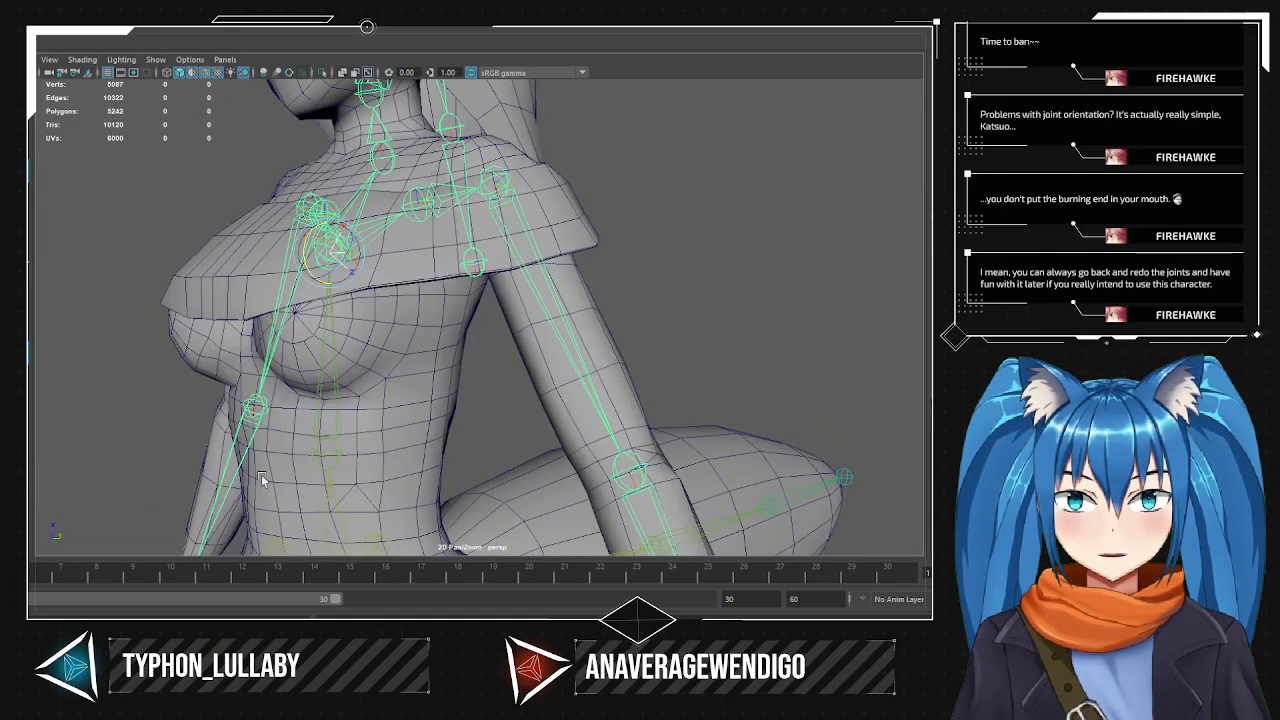
pyautogui.keyDown('alt'); pyautogui.moveTo(261, 480); pyautogui.dragTo(614, 370); pyautogui.keyUp('alt')
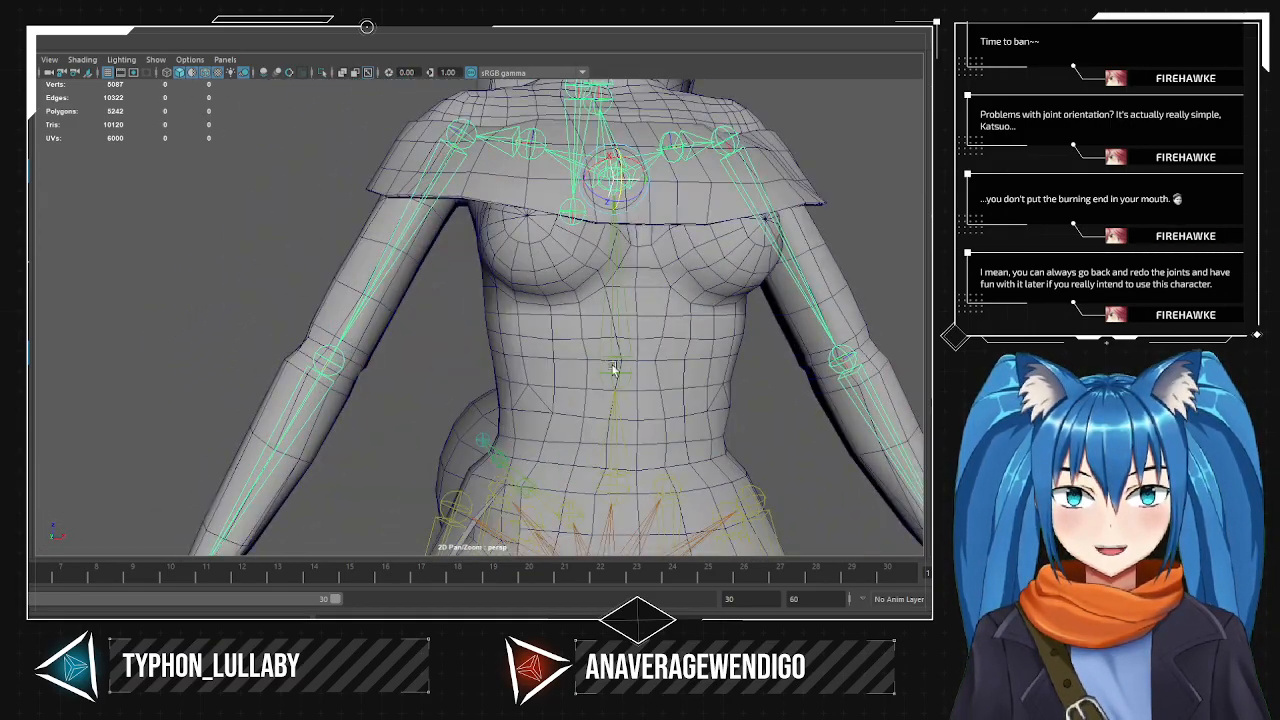
pyautogui.keyDown('alt'); pyautogui.moveTo(541, 332); pyautogui.dragTo(426, 364); pyautogui.keyUp('alt')
pyautogui.keyDown('alt'); pyautogui.moveTo(528, 425); pyautogui.dragTo(458, 364); pyautogui.keyUp('alt')
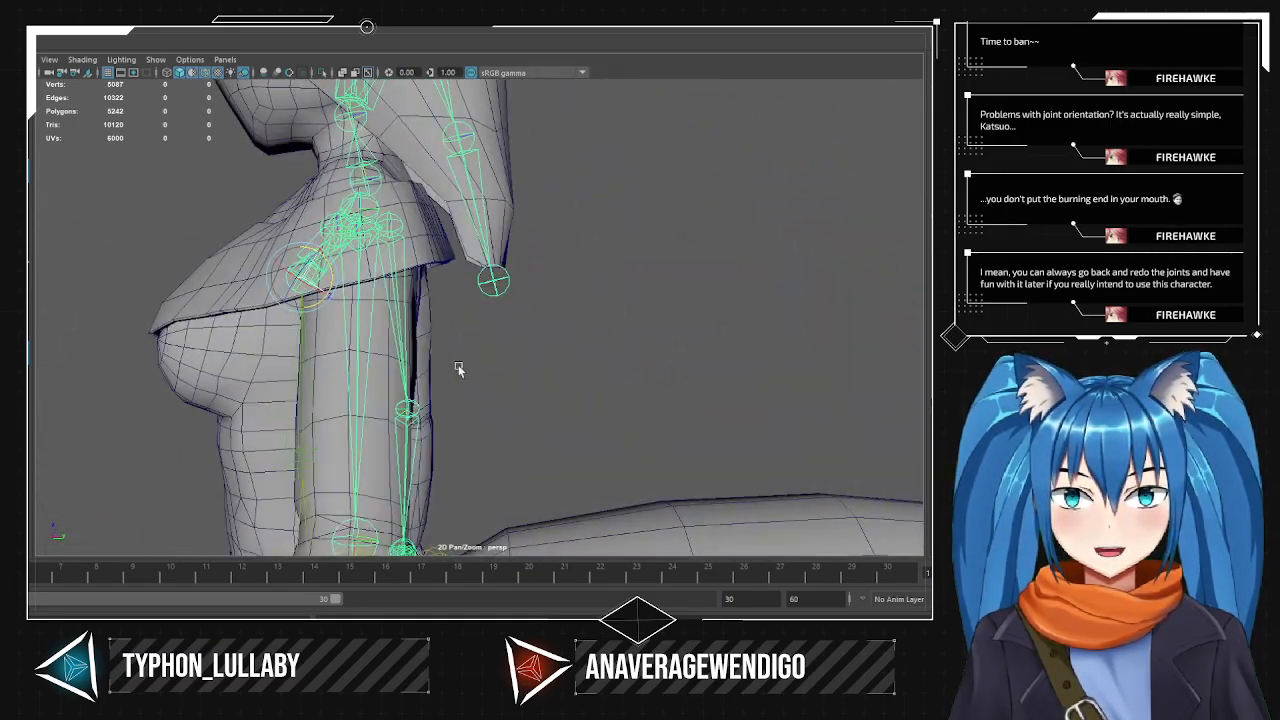
pyautogui.scroll(-5, 456, 365)
pyautogui.keyDown('alt'); pyautogui.moveTo(453, 374); pyautogui.dragTo(489, 277, button='middle'); pyautogui.keyUp('alt')
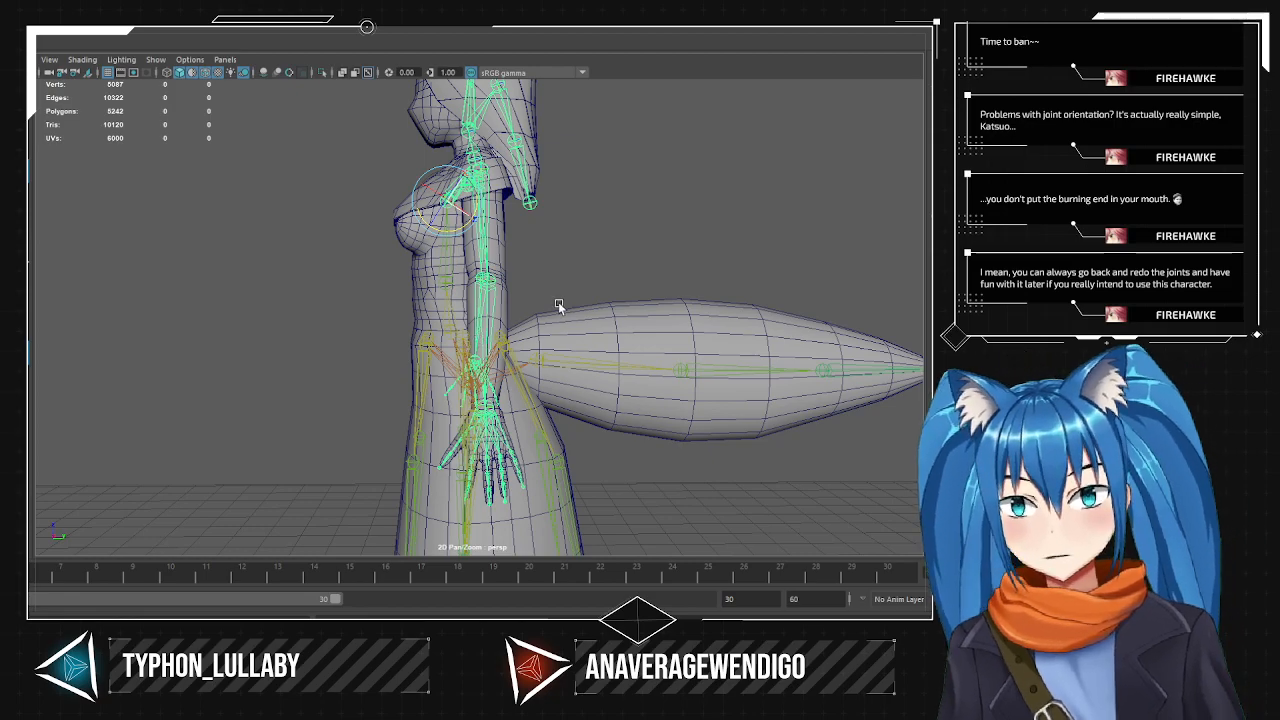
pyautogui.keyDown('alt'); pyautogui.moveTo(395, 300); pyautogui.dragTo(620, 425); pyautogui.keyUp('alt')
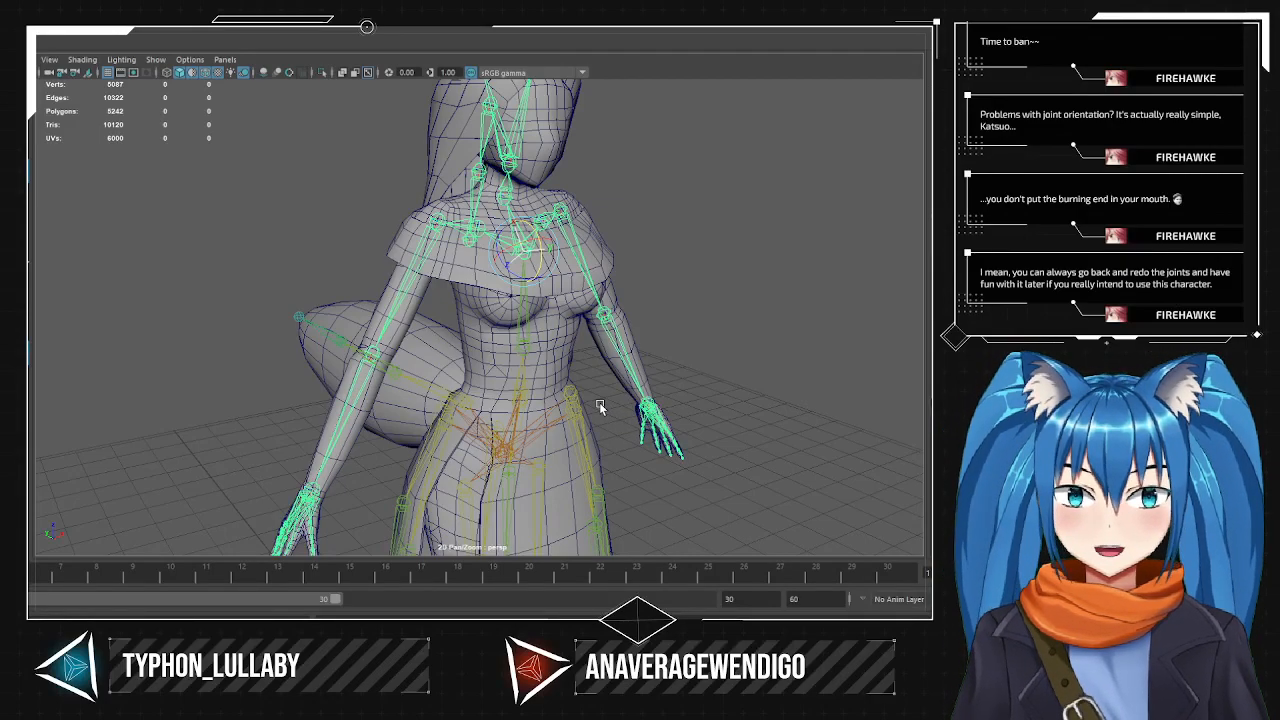
pyautogui.keyDown('alt'); pyautogui.moveTo(597, 402); pyautogui.dragTo(200, 280); pyautogui.keyUp('alt')
pyautogui.keyDown('alt'); pyautogui.moveTo(180, 275); pyautogui.dragTo(291, 258, button='right'); pyautogui.keyUp('alt')
pyautogui.keyDown('alt'); pyautogui.moveTo(291, 258); pyautogui.dragTo(436, 295); pyautogui.keyUp('alt')
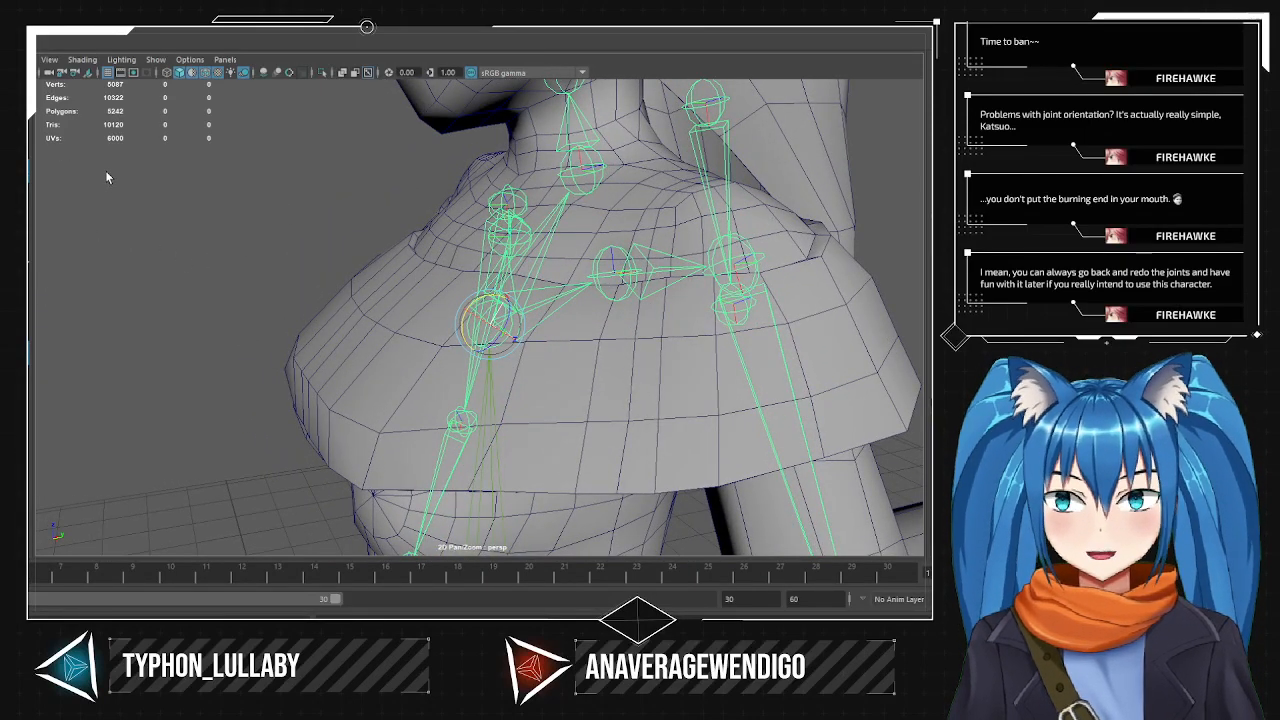
pyautogui.hotkey('ctrl', 'z')
pyautogui.click(313, 227)
pyautogui.hotkey('ctrl', 'z')
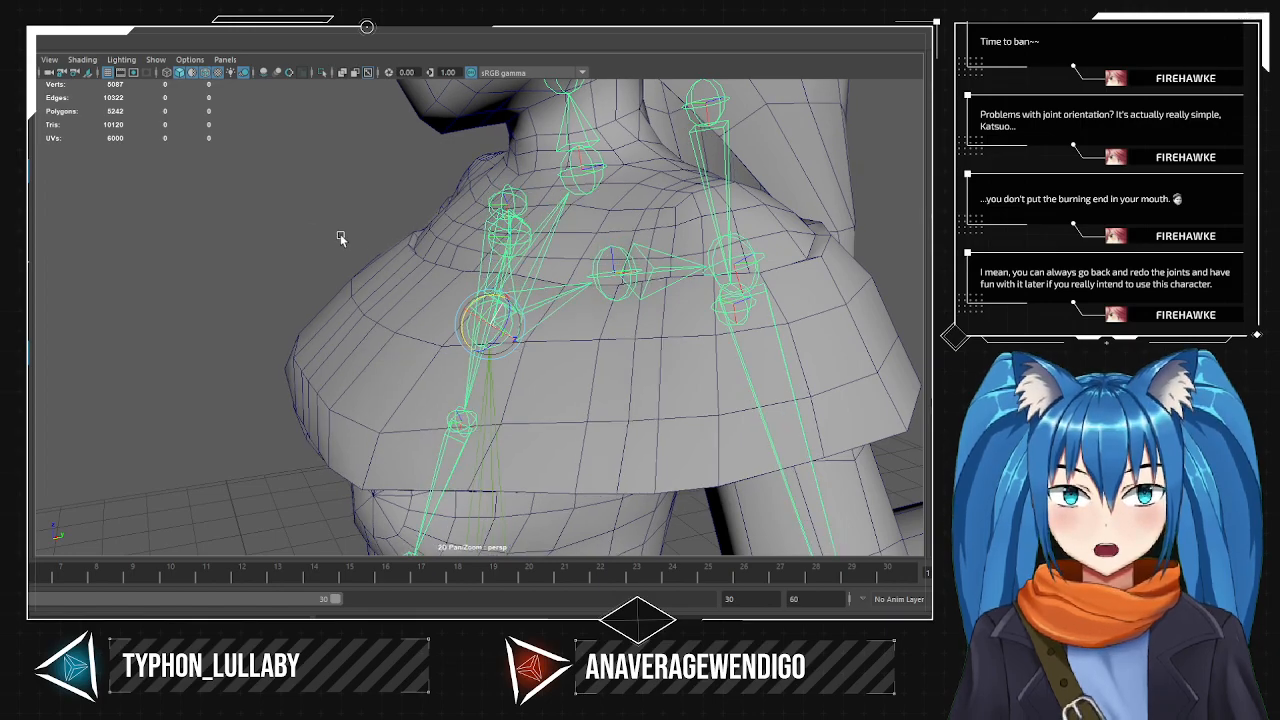
# - Select the entire joint hierarchy from the pelvis root together with the body mesh, and unbind the skin
pyautogui.scroll(-5, 340, 236)
pyautogui.keyDown('alt'); pyautogui.moveTo(443, 320); pyautogui.dragTo(504, 318); pyautogui.keyUp('alt')
pyautogui.scroll(-4, 548, 362)
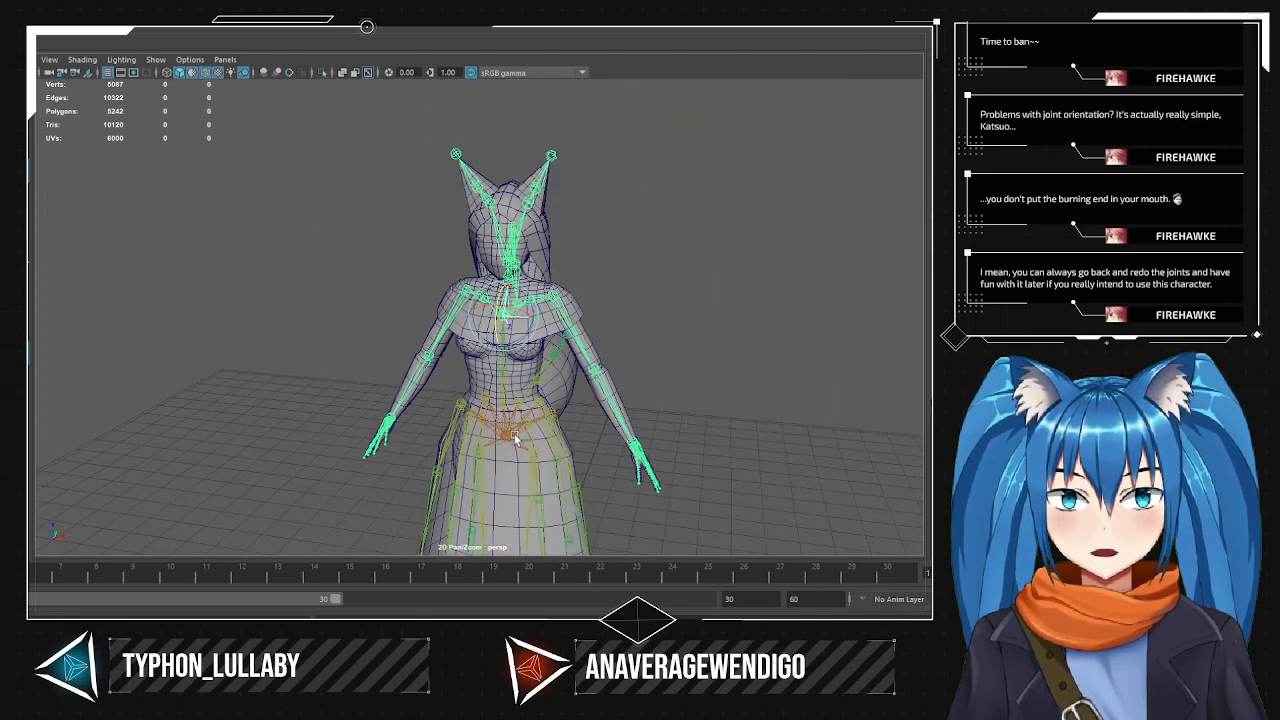
pyautogui.click(511, 436)
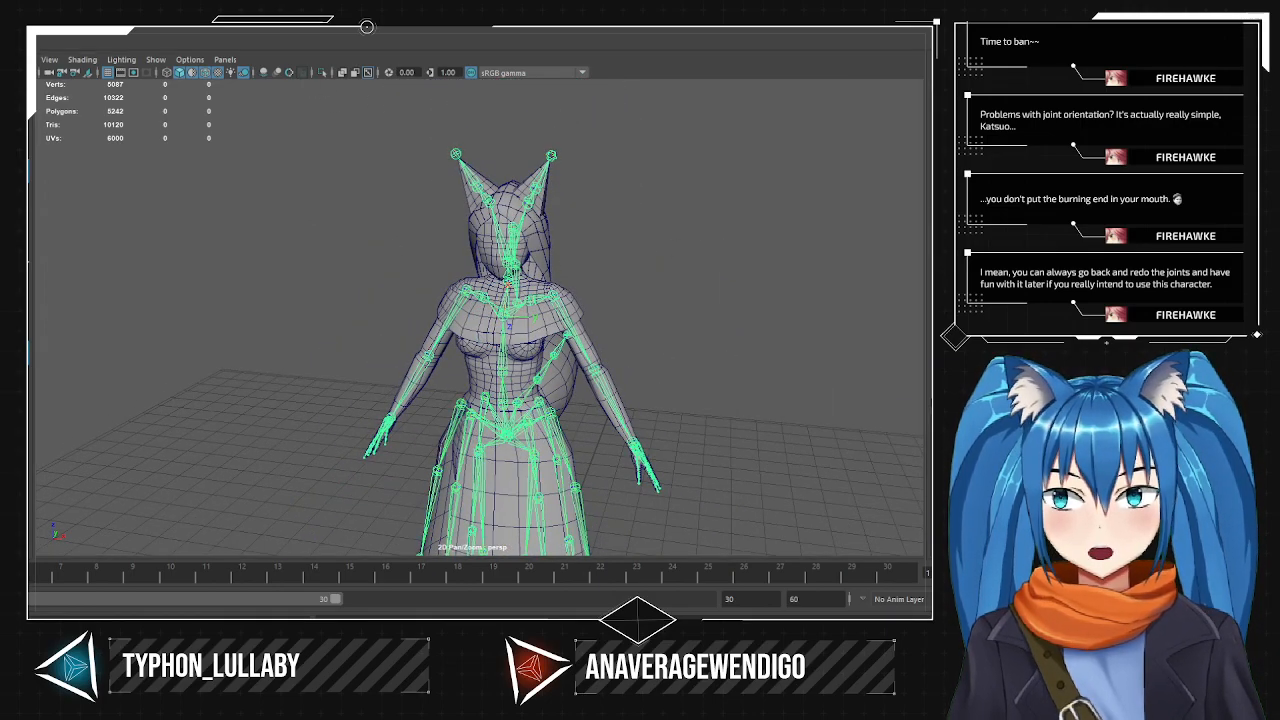
pyautogui.press('F8')
pyautogui.press('q')
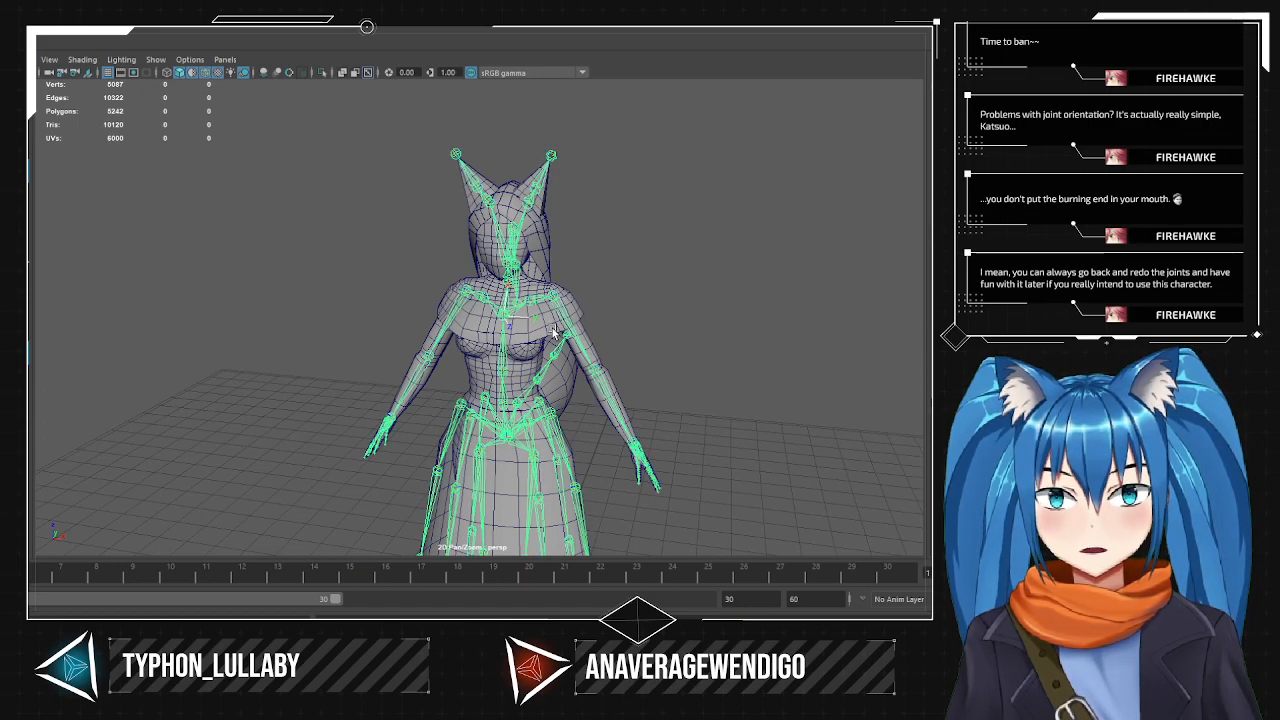
pyautogui.keyDown('shift'); pyautogui.click(569, 288); pyautogui.keyUp('shift')
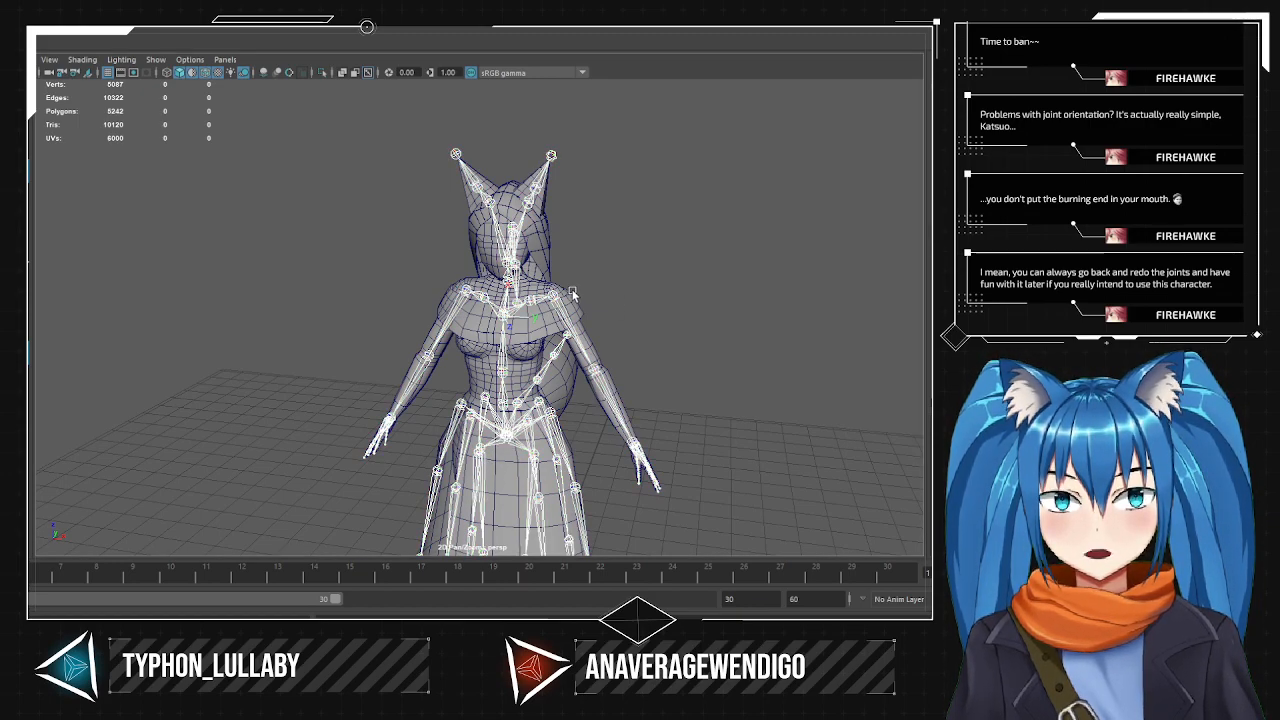
pyautogui.scroll(3, 548, 306)
pyautogui.keyDown('shift'); pyautogui.click(590, 328); pyautogui.keyUp('shift')
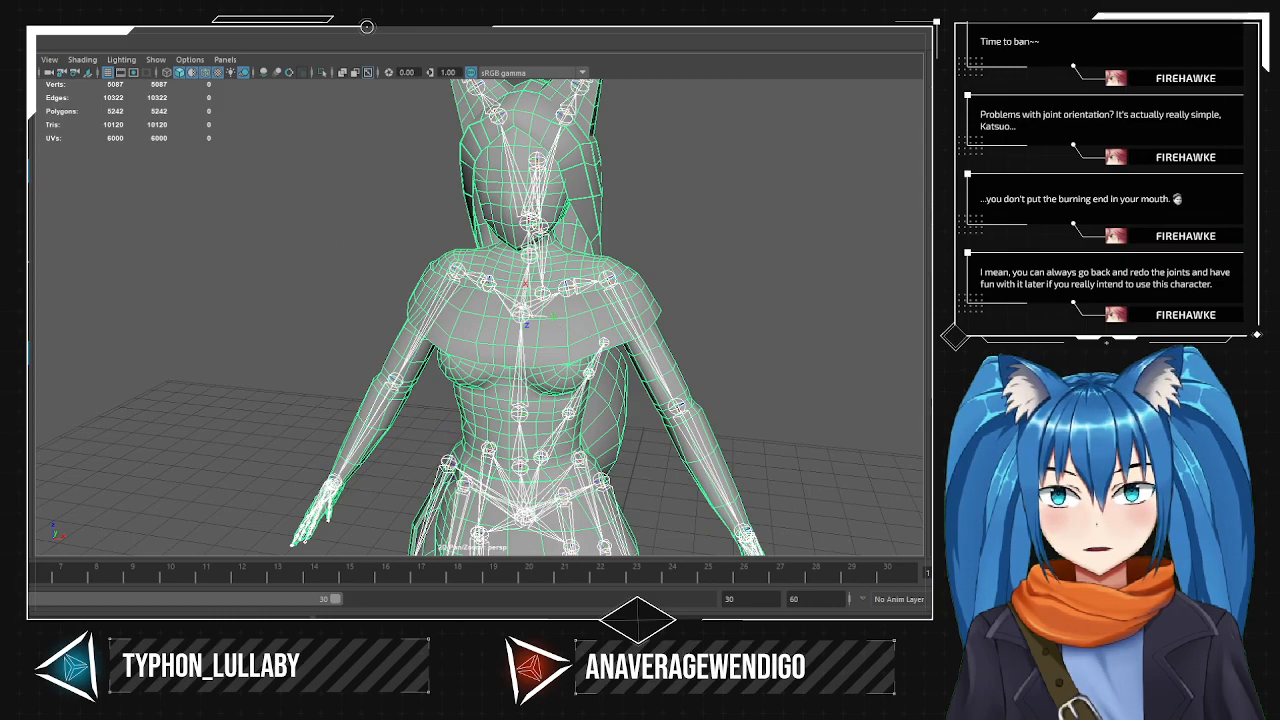
pyautogui.scroll(4, 553, 386)
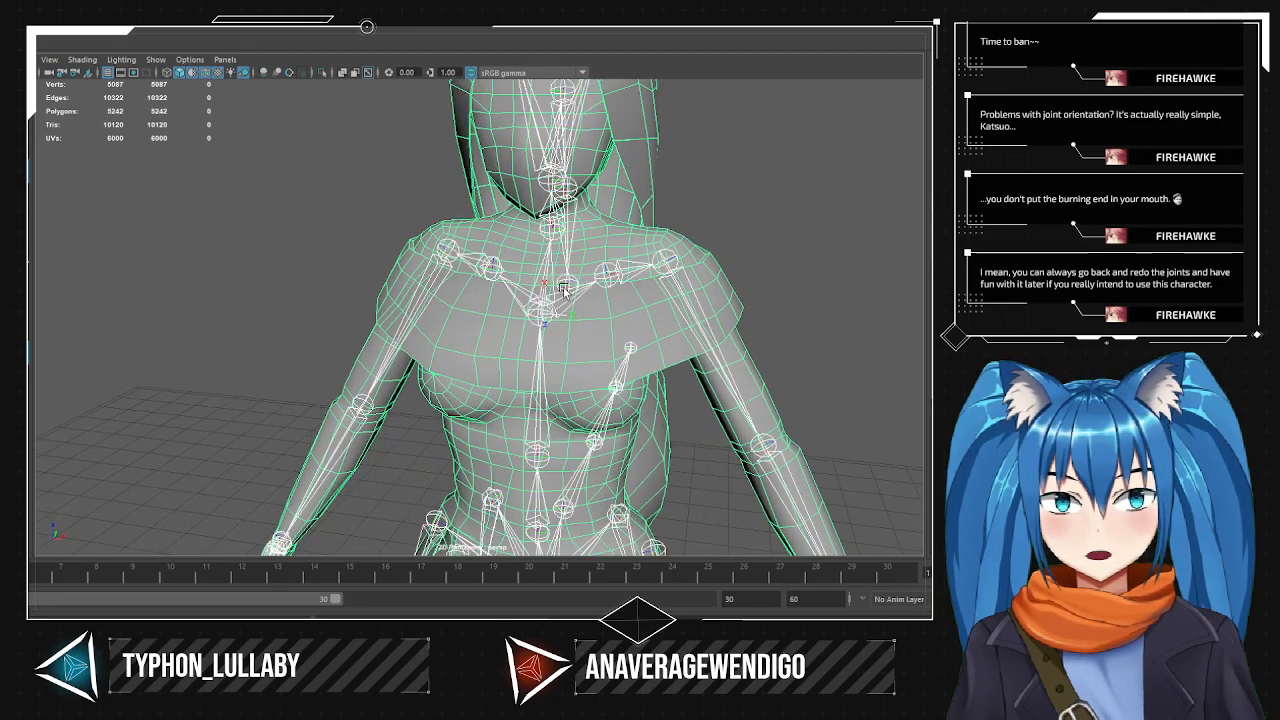
# - Select the upper chest joint and inspect its collarbone connections from the front, followed by the hand and hip joints
pyautogui.click(556, 310)
pyautogui.scroll(5, 563, 316)
pyautogui.keyDown('alt'); pyautogui.moveTo(557, 311); pyautogui.dragTo(531, 237); pyautogui.keyUp('alt')
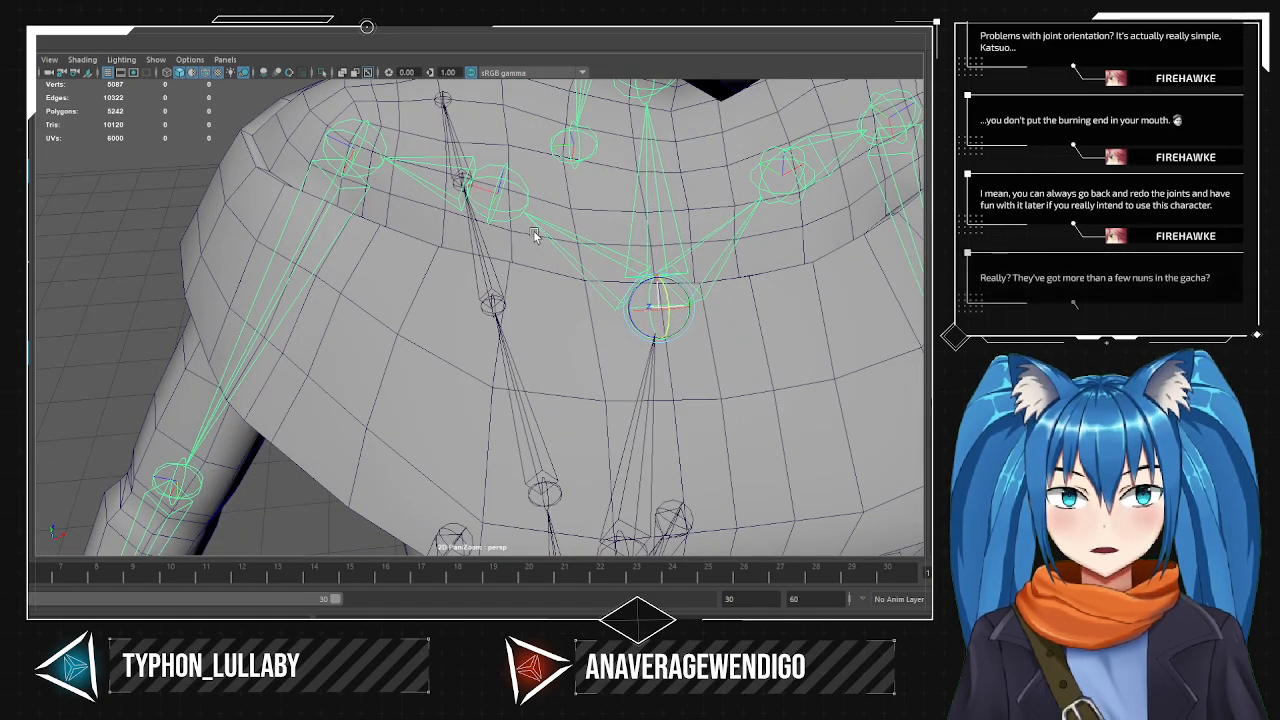
pyautogui.click(570, 231)
pyautogui.click(573, 231)
pyautogui.keyDown('alt'); pyautogui.moveTo(627, 246); pyautogui.dragTo(503, 245); pyautogui.keyUp('alt')
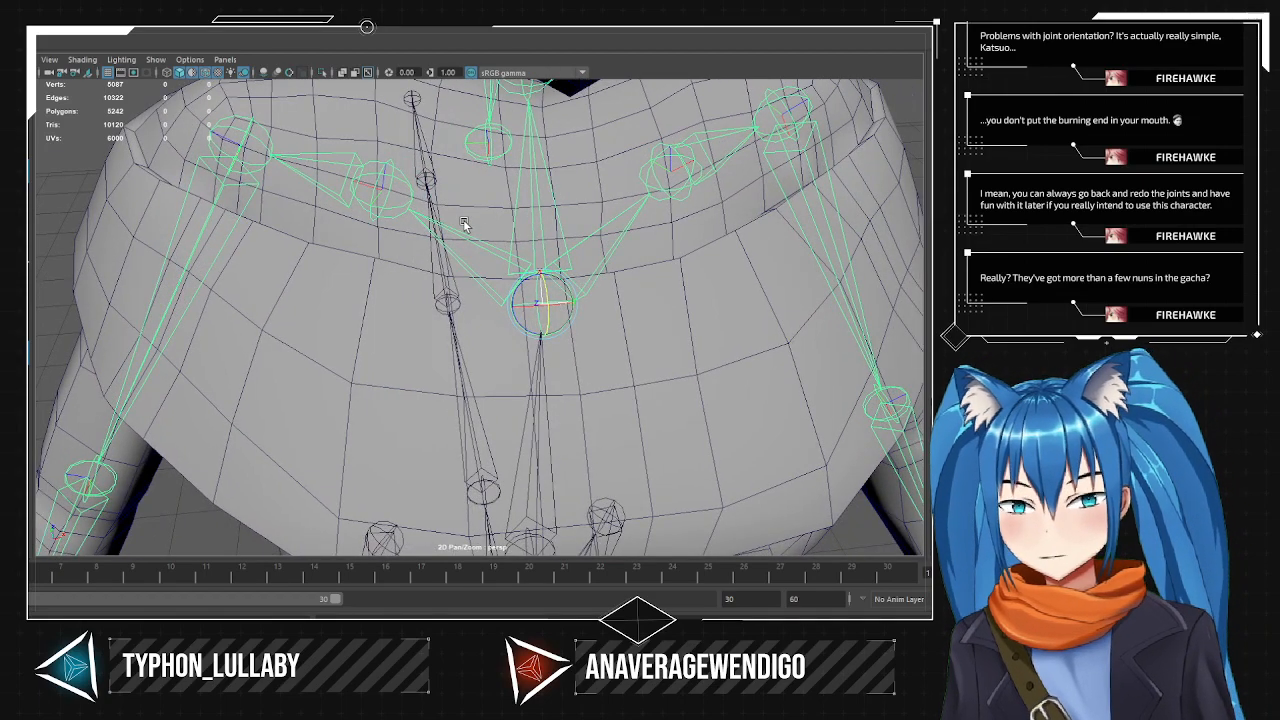
pyautogui.scroll(-3, 452, 219)
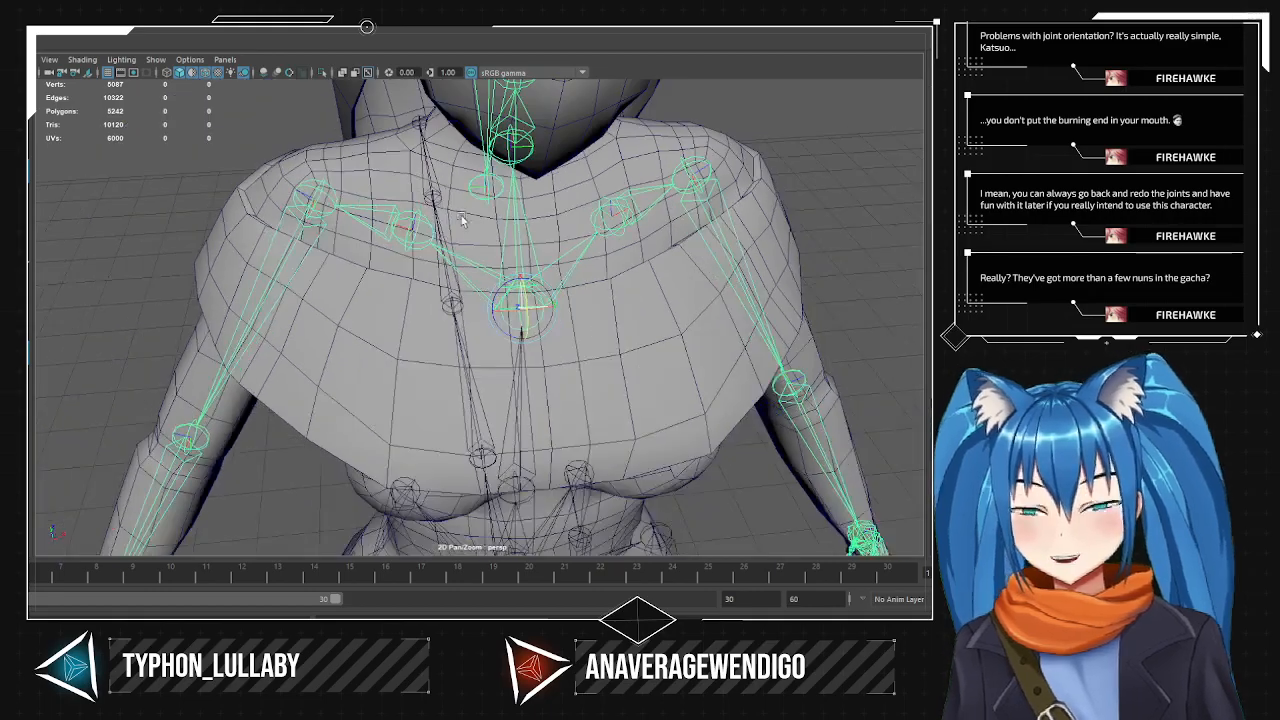
pyautogui.keyDown('alt'); pyautogui.moveTo(652, 375); pyautogui.dragTo(600, 250, button='middle'); pyautogui.keyUp('alt')
pyautogui.keyDown('alt'); pyautogui.moveTo(600, 250); pyautogui.dragTo(346, 268); pyautogui.keyUp('alt')
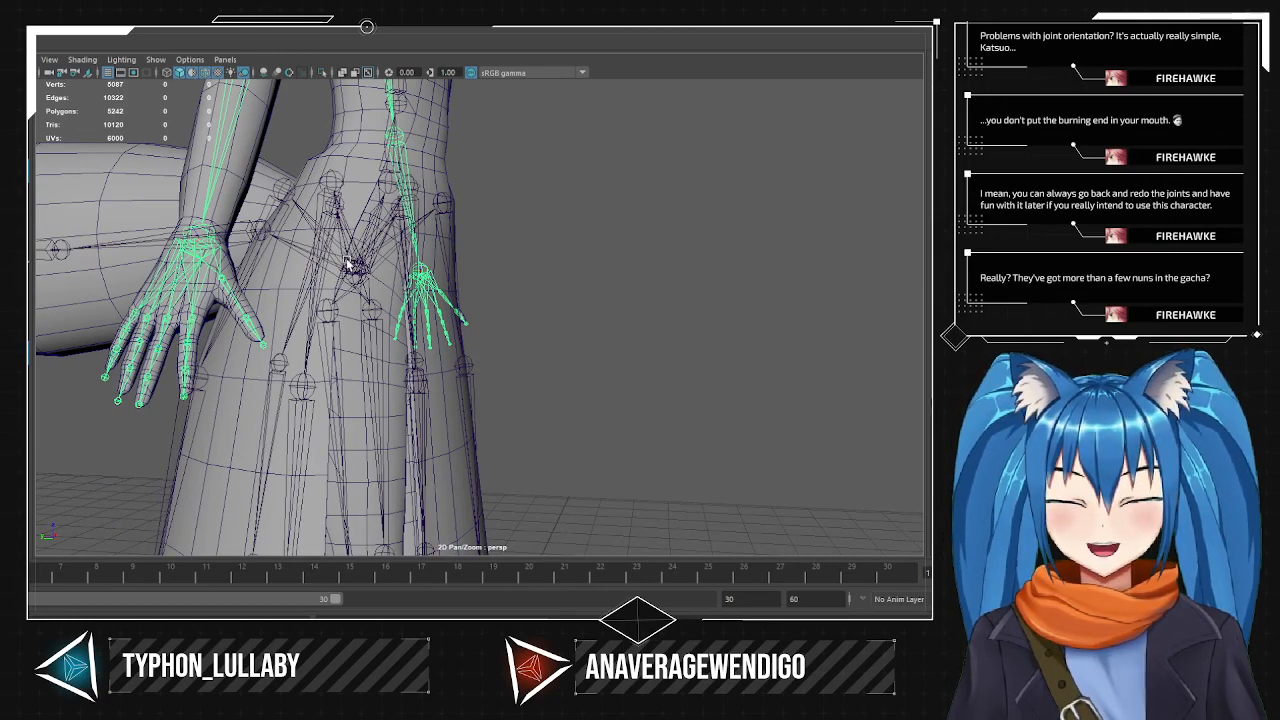
# - Switch the body mesh to edge selection and select an edge loop on the skirt near the hips
pyautogui.moveTo(363, 243); pyautogui.dragTo(363, 195, button='right')
pyautogui.click(348, 320)
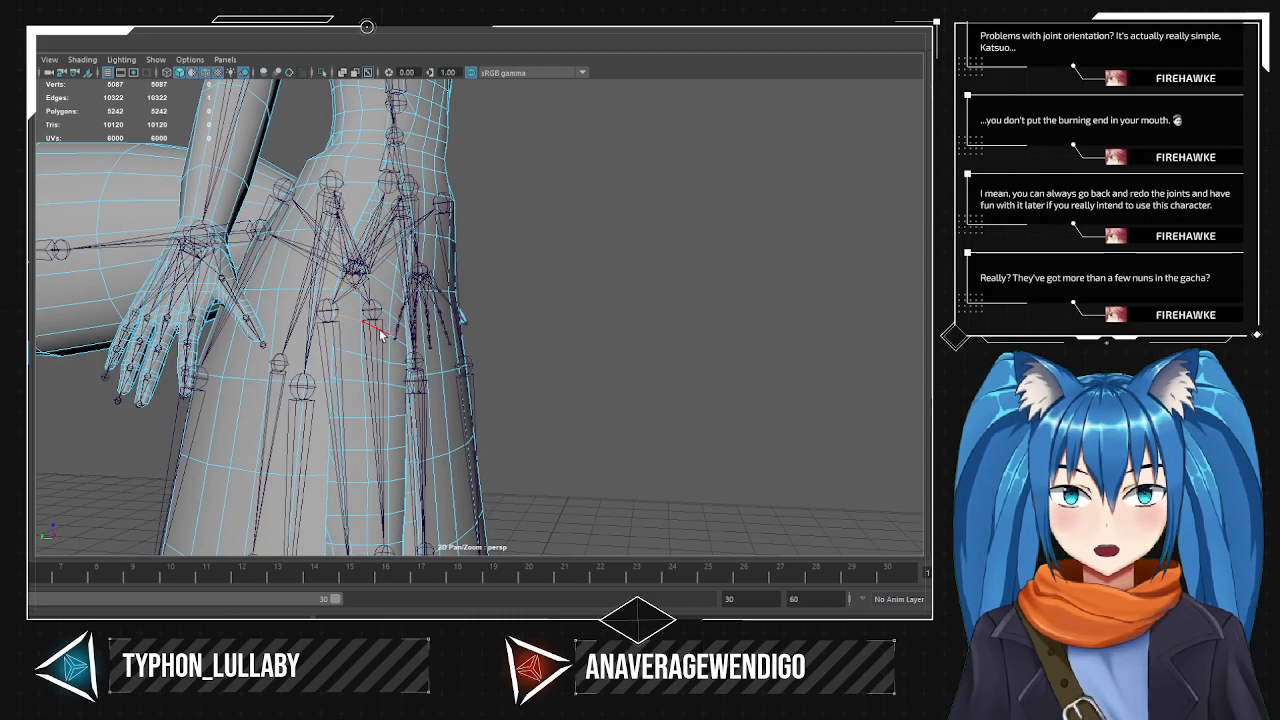
pyautogui.scroll(-2, 399, 351)
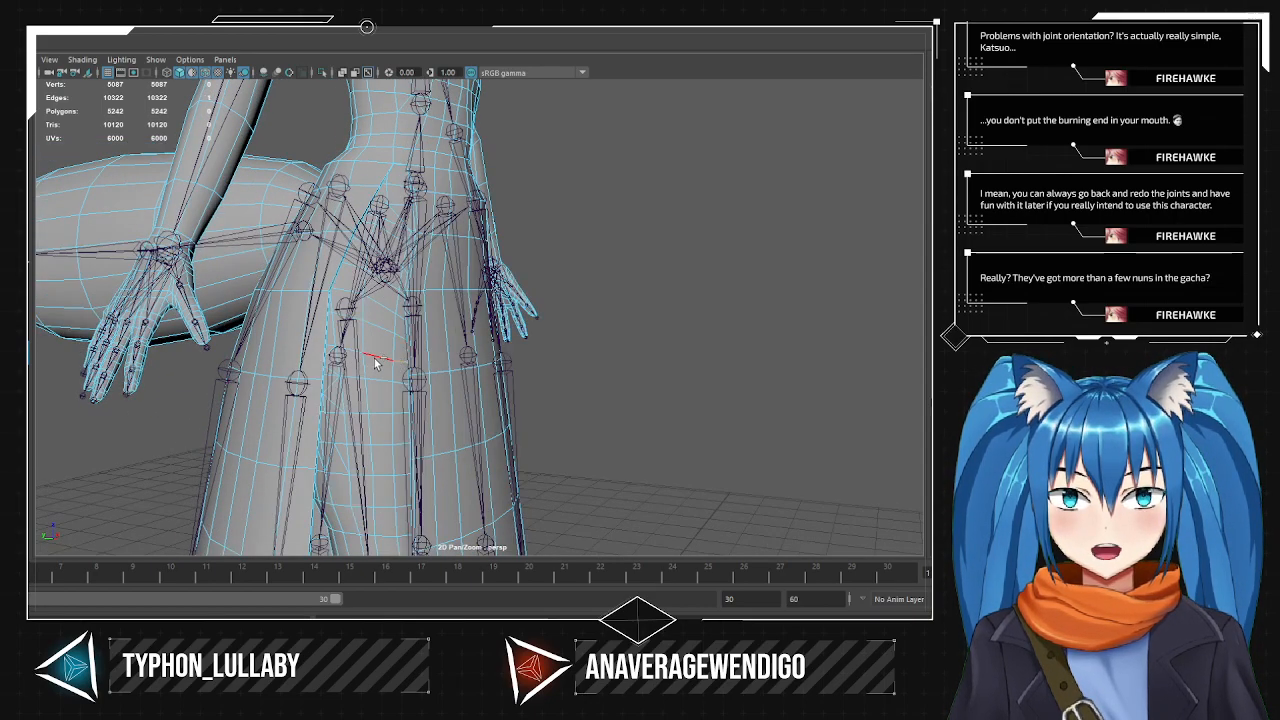
pyautogui.scroll(-1, 360, 362)
pyautogui.scroll(2, 343, 361)
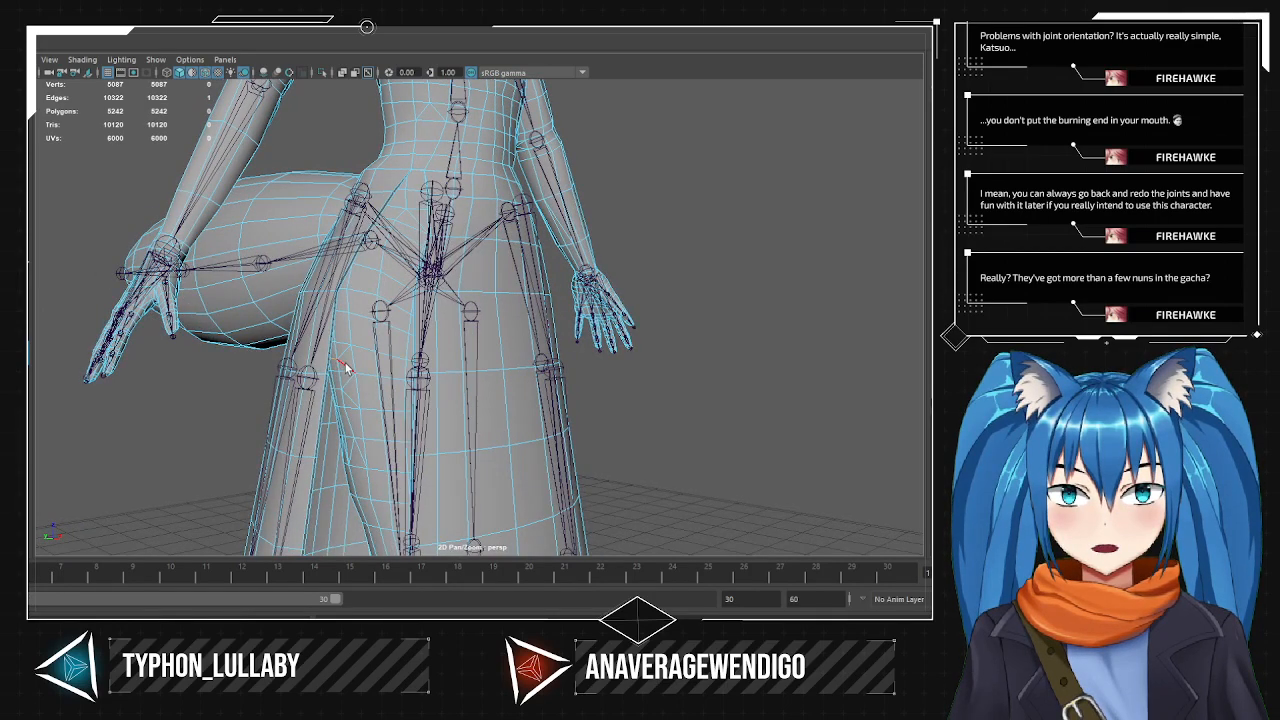
pyautogui.doubleClick(385, 324)
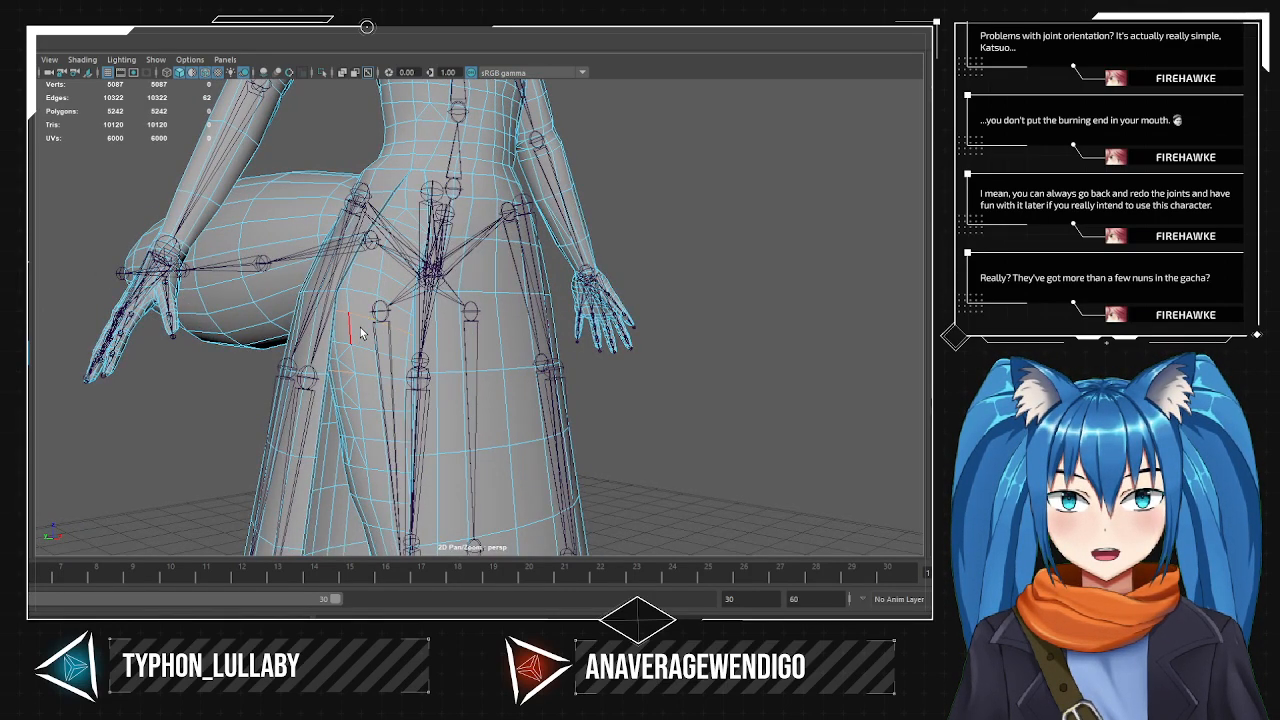
pyautogui.scroll(2, 359, 328)
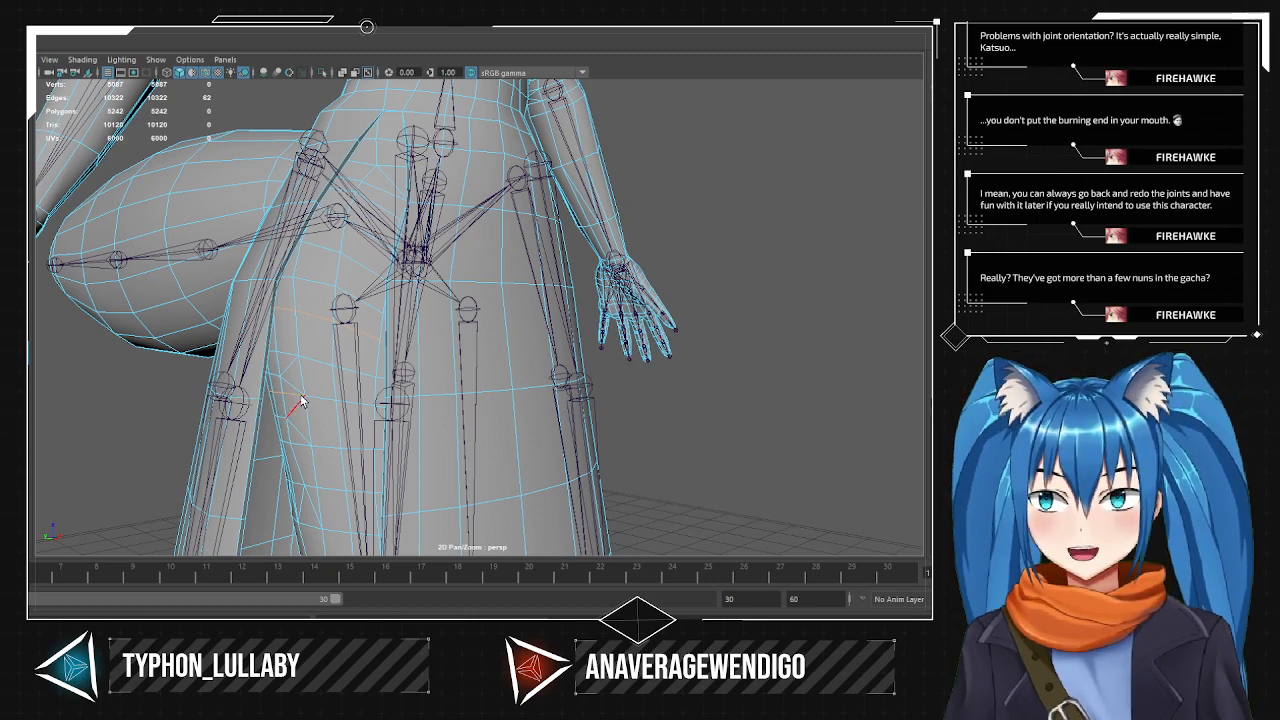
# - Switch the body mesh to face selection and select a full face loop around the shoulder cape
pyautogui.moveTo(501, 314); pyautogui.dragTo(503, 339, button='right')
pyautogui.click(523, 325)
pyautogui.keyDown('shift'); pyautogui.doubleClick(494, 331); pyautogui.keyUp('shift')
pyautogui.keyDown('alt'); pyautogui.moveTo(494, 331); pyautogui.dragTo(537, 366); pyautogui.keyUp('alt')
pyautogui.scroll(5, 537, 366)
pyautogui.doubleClick(700, 215)
pyautogui.keyDown('alt'); pyautogui.moveTo(700, 215); pyautogui.dragTo(590, 300); pyautogui.keyUp('alt')
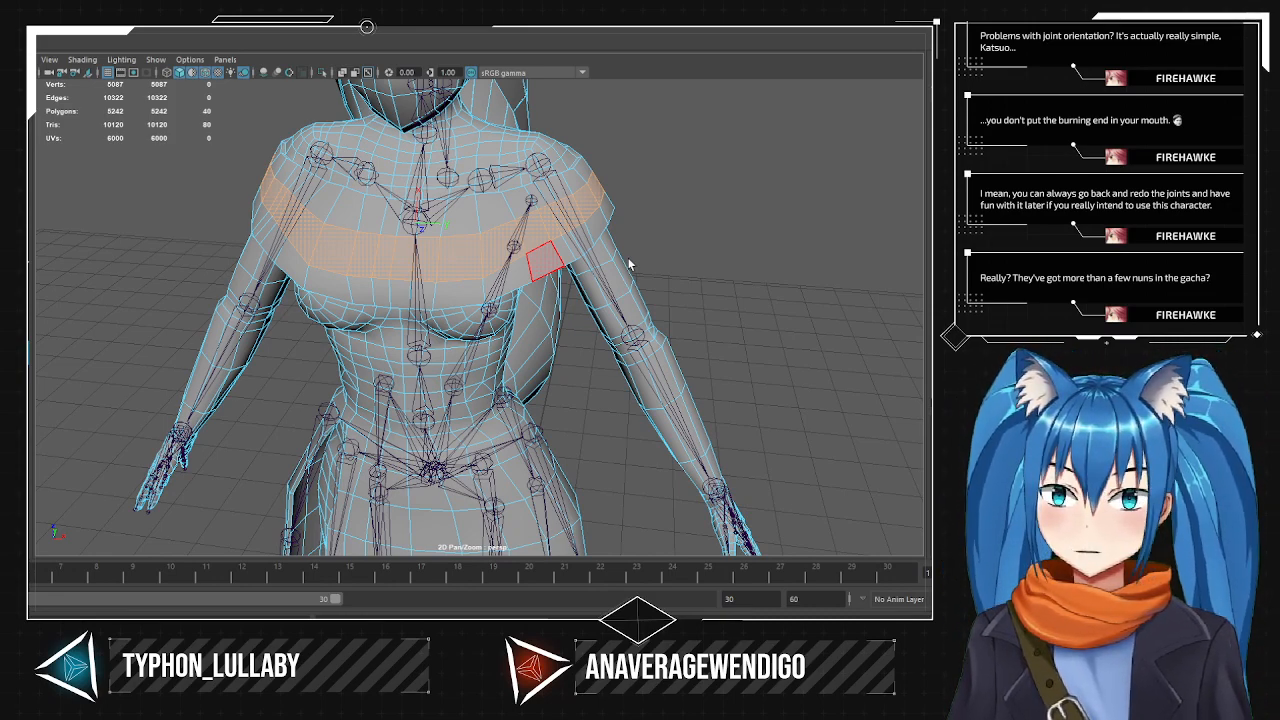
# - Examine the cape and torso topology against the spine joints, return to object selection and deselect the body mesh
pyautogui.scroll(5, 630, 263)
pyautogui.keyDown('alt'); pyautogui.moveTo(630, 263); pyautogui.dragTo(591, 251); pyautogui.keyUp('alt')
pyautogui.scroll(-5, 591, 251)
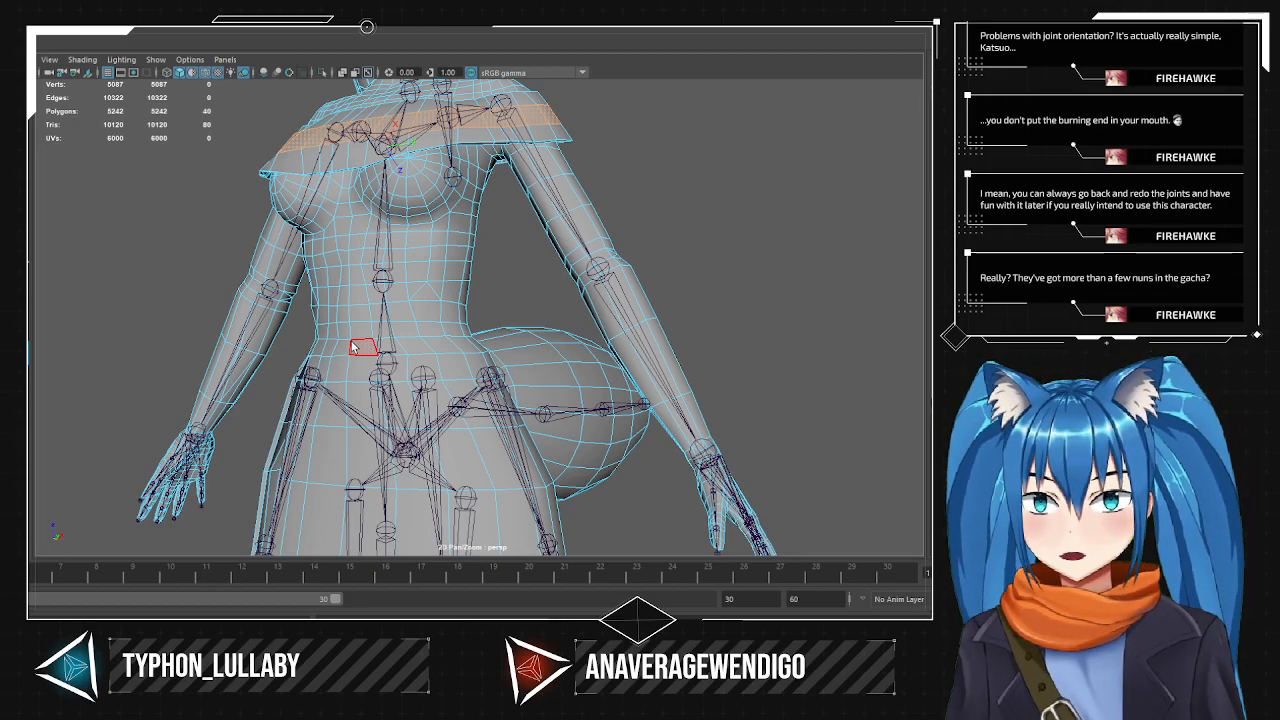
pyautogui.keyDown('alt'); pyautogui.moveTo(478, 344); pyautogui.dragTo(426, 337); pyautogui.keyUp('alt')
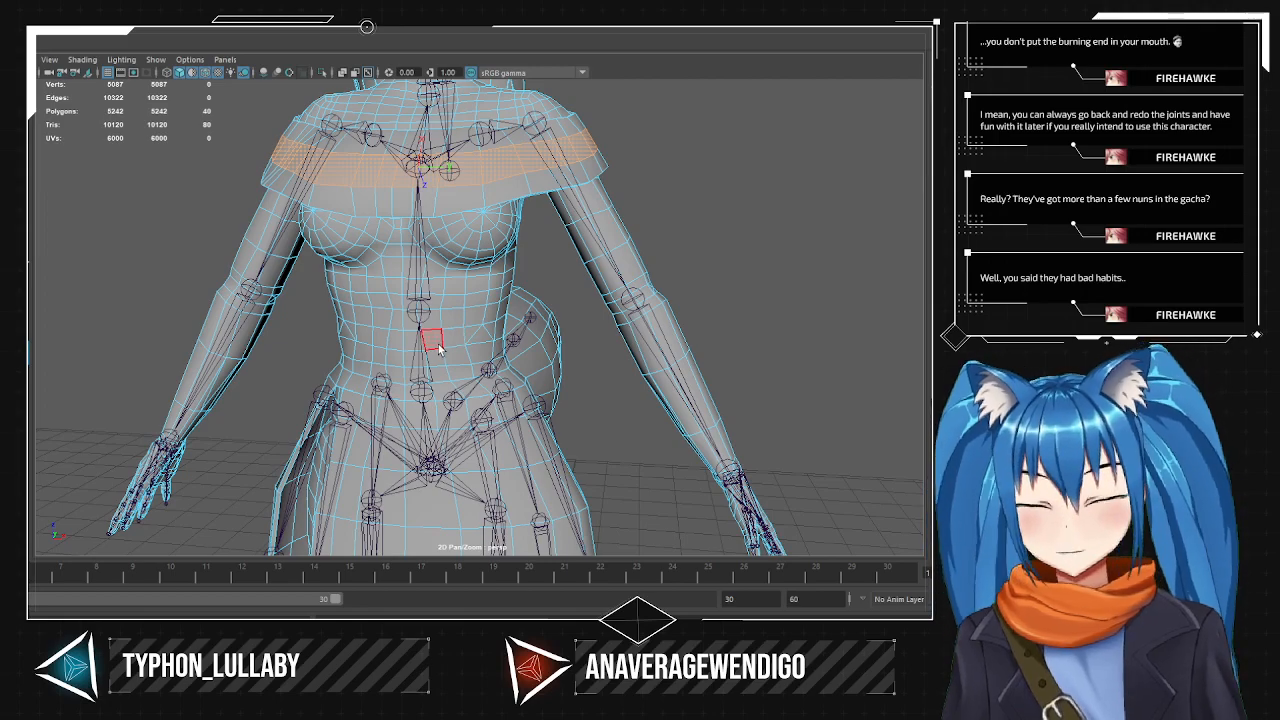
pyautogui.keyDown('alt'); pyautogui.moveTo(388, 233); pyautogui.dragTo(704, 203); pyautogui.keyUp('alt')
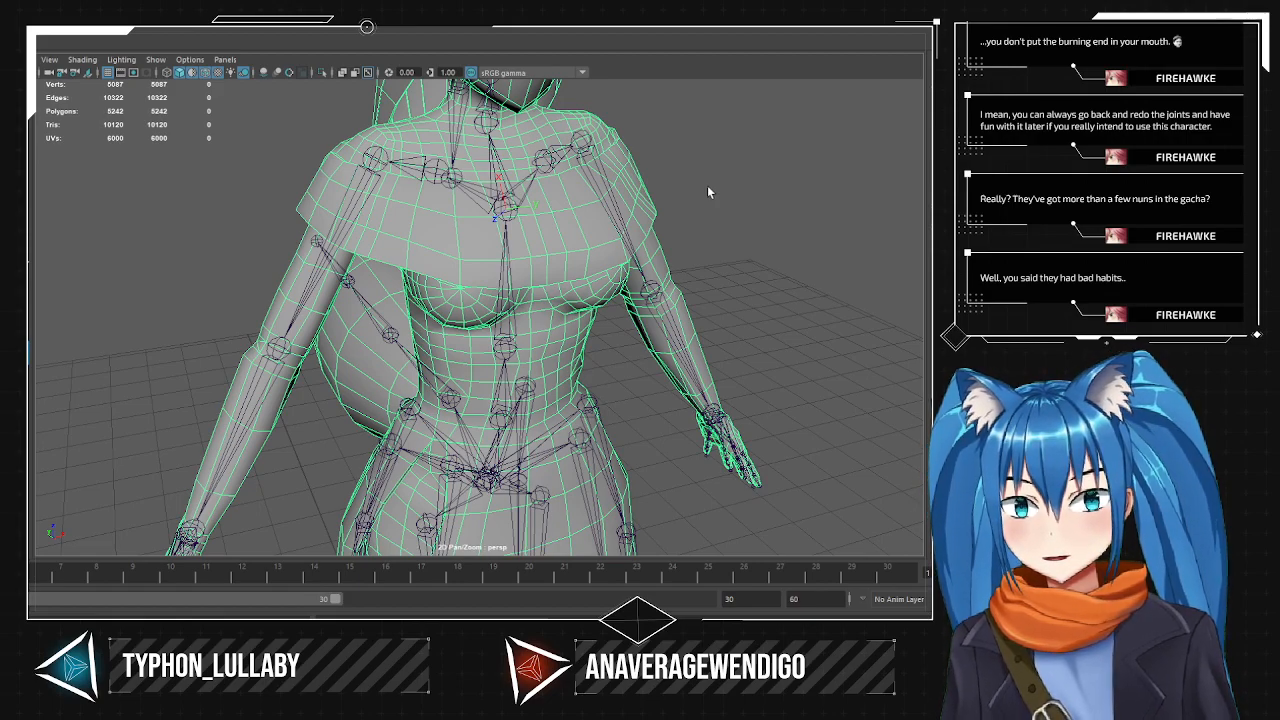
pyautogui.keyDown('alt'); pyautogui.moveTo(601, 185); pyautogui.dragTo(625, 152); pyautogui.keyUp('alt')
pyautogui.keyDown('alt'); pyautogui.moveTo(545, 150); pyautogui.dragTo(548, 255, button='middle'); pyautogui.keyUp('alt')
pyautogui.click(773, 227)
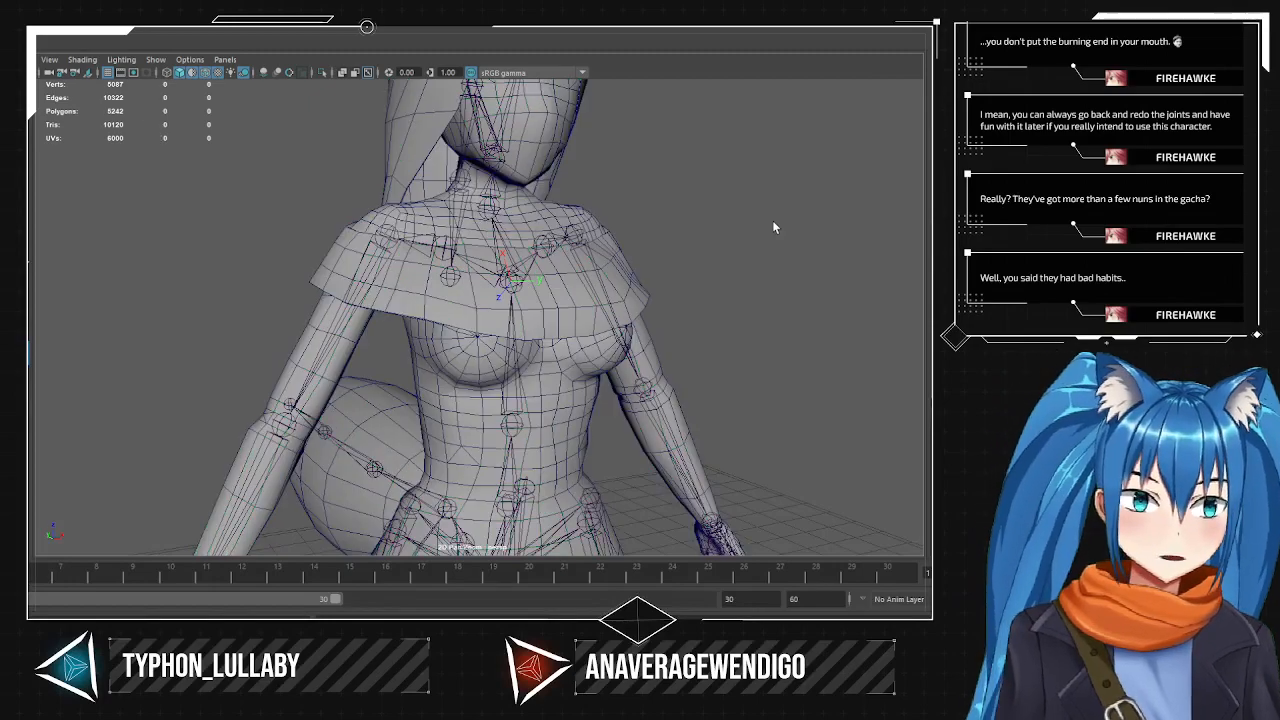
# - Select the upper chest joint and examine its placement under the cape from the front and sides
pyautogui.scroll(3, 721, 221)
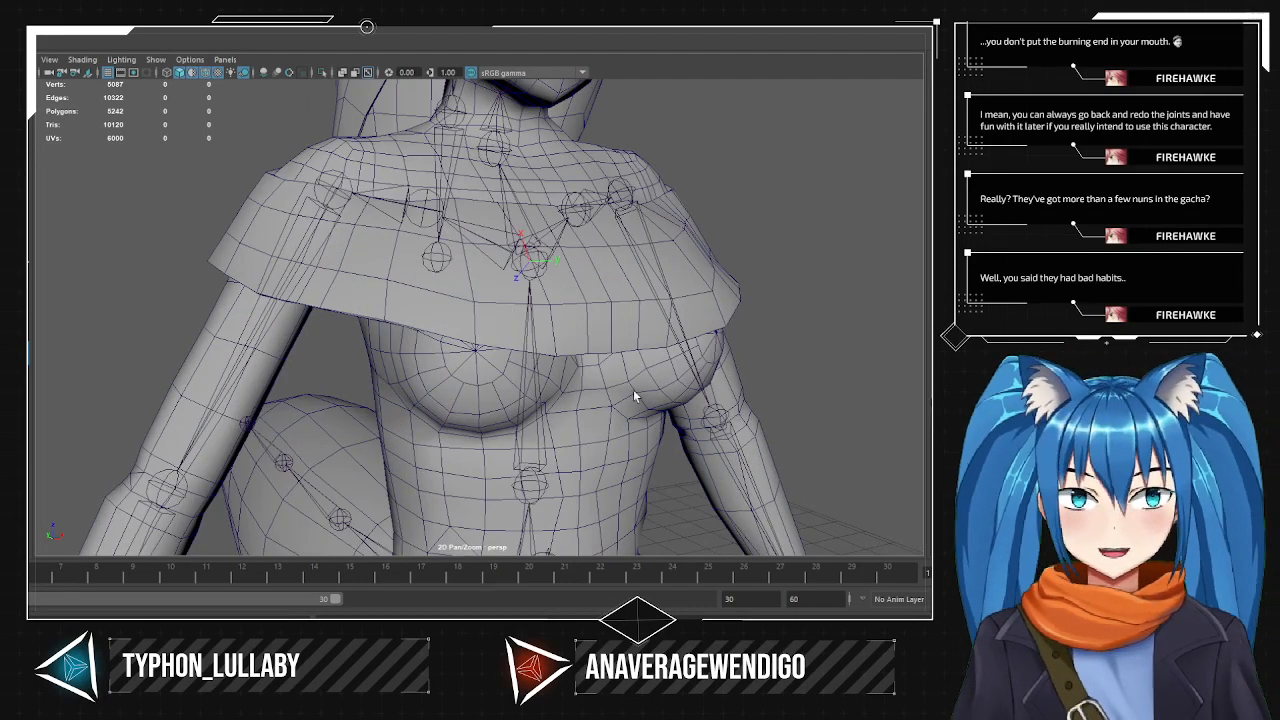
pyautogui.keyDown('alt'); pyautogui.moveTo(593, 316); pyautogui.dragTo(450, 332); pyautogui.keyUp('alt')
pyautogui.click(437, 328)
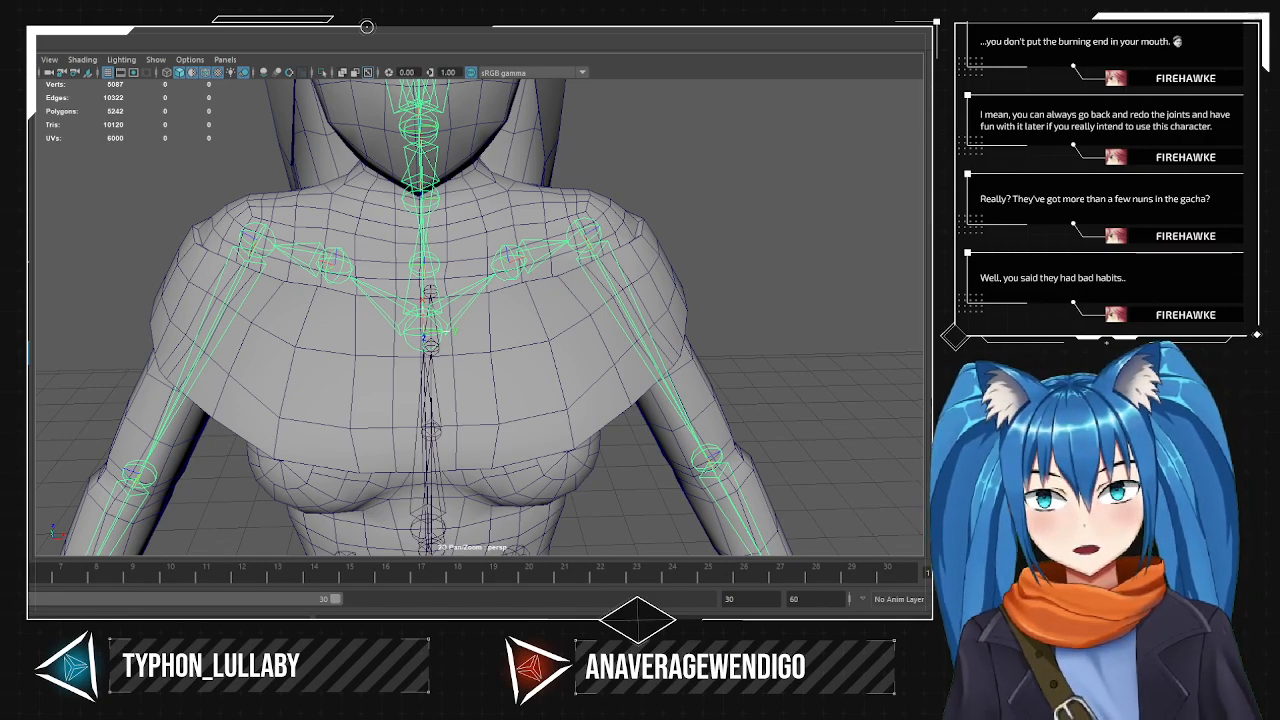
pyautogui.keyDown('alt'); pyautogui.moveTo(214, 204); pyautogui.dragTo(463, 209); pyautogui.keyUp('alt')
pyautogui.keyDown('alt'); pyautogui.moveTo(463, 209); pyautogui.dragTo(443, 317, button='middle'); pyautogui.keyUp('alt')
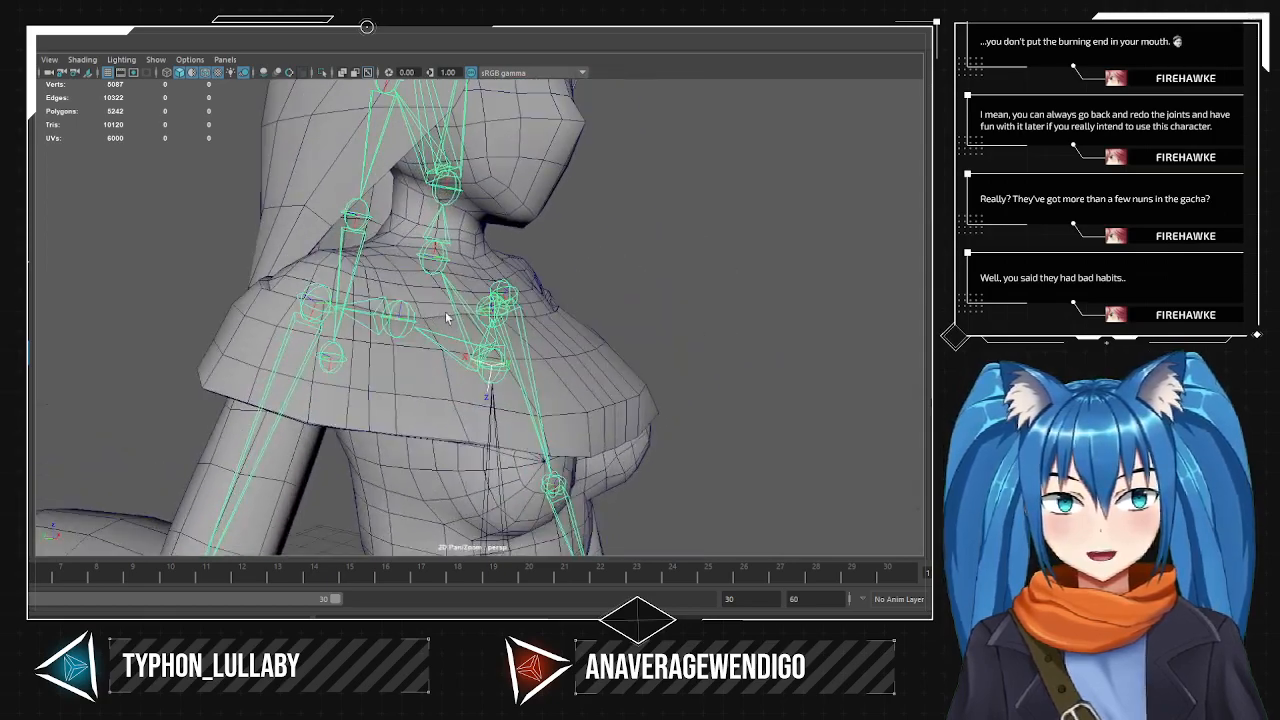
pyautogui.scroll(5, 456, 318)
pyautogui.keyDown('alt'); pyautogui.moveTo(460, 325); pyautogui.dragTo(208, 205); pyautogui.keyUp('alt')
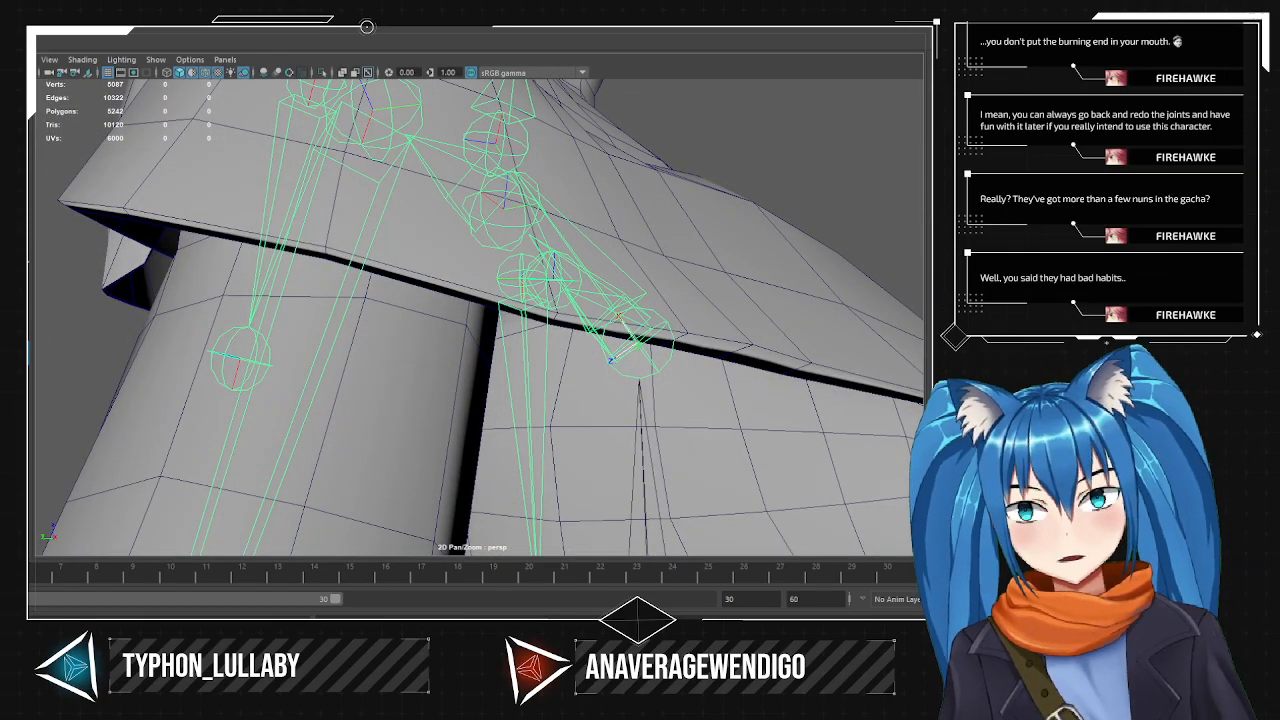
pyautogui.keyDown('alt'); pyautogui.moveTo(545, 224); pyautogui.dragTo(120, 178); pyautogui.keyUp('alt')
pyautogui.keyDown('alt'); pyautogui.moveTo(194, 240); pyautogui.dragTo(395, 242); pyautogui.keyUp('alt')
pyautogui.keyDown('alt'); pyautogui.moveTo(589, 277); pyautogui.dragTo(378, 268); pyautogui.keyUp('alt')
# - Frame the upper chest joint closely in the front view and undo the last changes to its orientation
pyautogui.press('space')
pyautogui.press('space')
pyautogui.press('space')
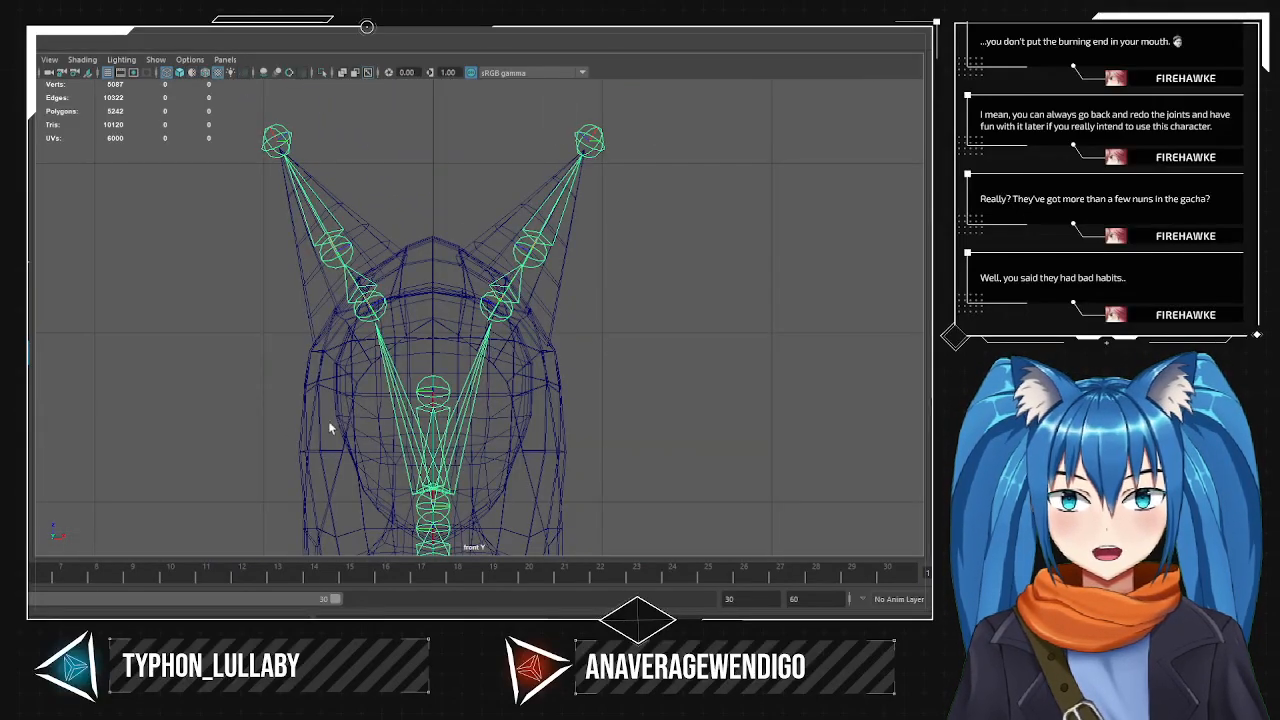
pyautogui.press('space')
pyautogui.scroll(3, 420, 451)
pyautogui.keyDown('alt'); pyautogui.moveTo(460, 455); pyautogui.dragTo(524, 110, button='middle'); pyautogui.keyUp('alt')
pyautogui.scroll(2, 497, 337)
pyautogui.keyDown('alt'); pyautogui.moveTo(503, 384); pyautogui.dragTo(533, 137, button='middle'); pyautogui.keyUp('alt')
pyautogui.scroll(3, 533, 137)
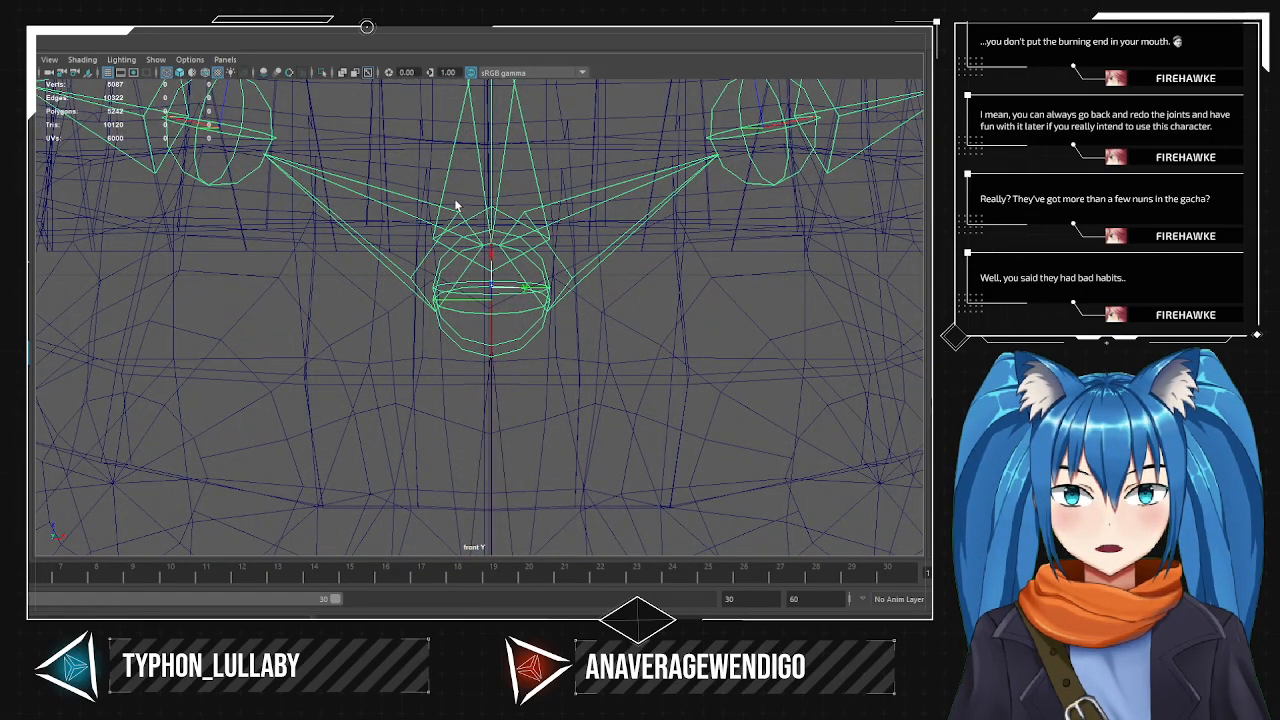
pyautogui.hotkey('ctrl', 'z')
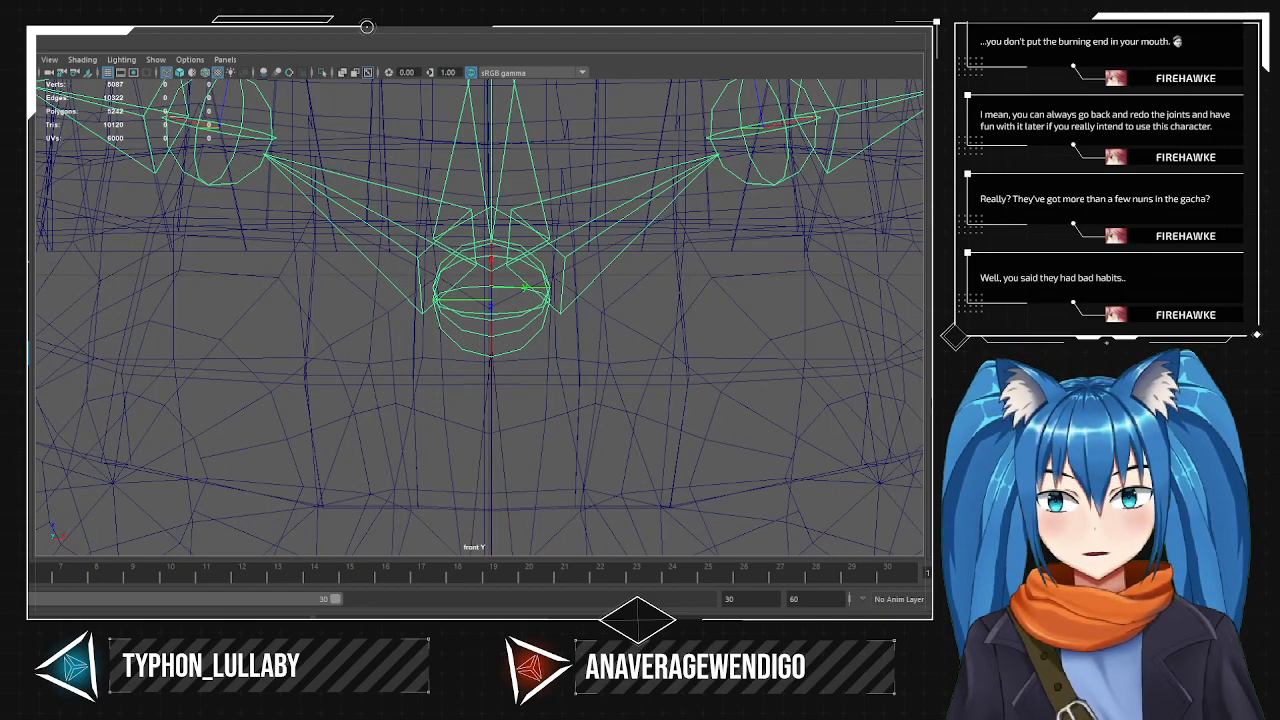
pyautogui.hotkey('ctrl', 'z')
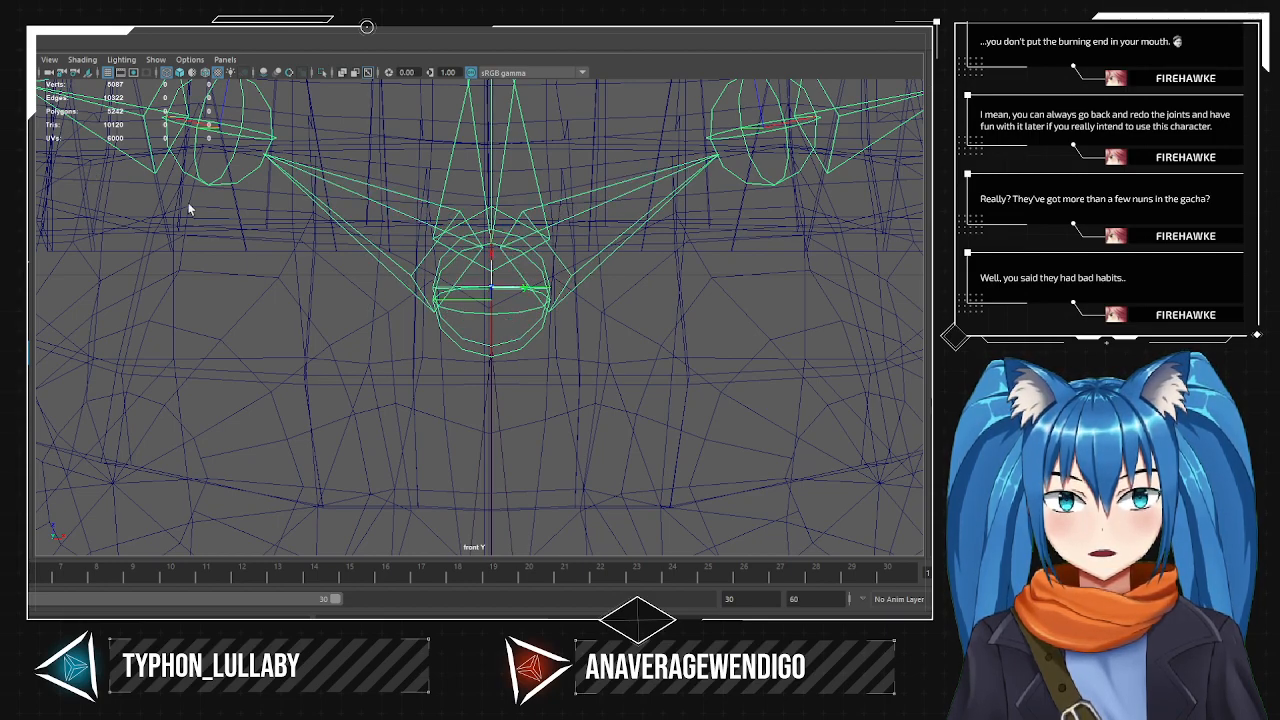
# - Check the upper chest joint's axes against the torso from the side in the perspective view
pyautogui.press('space')
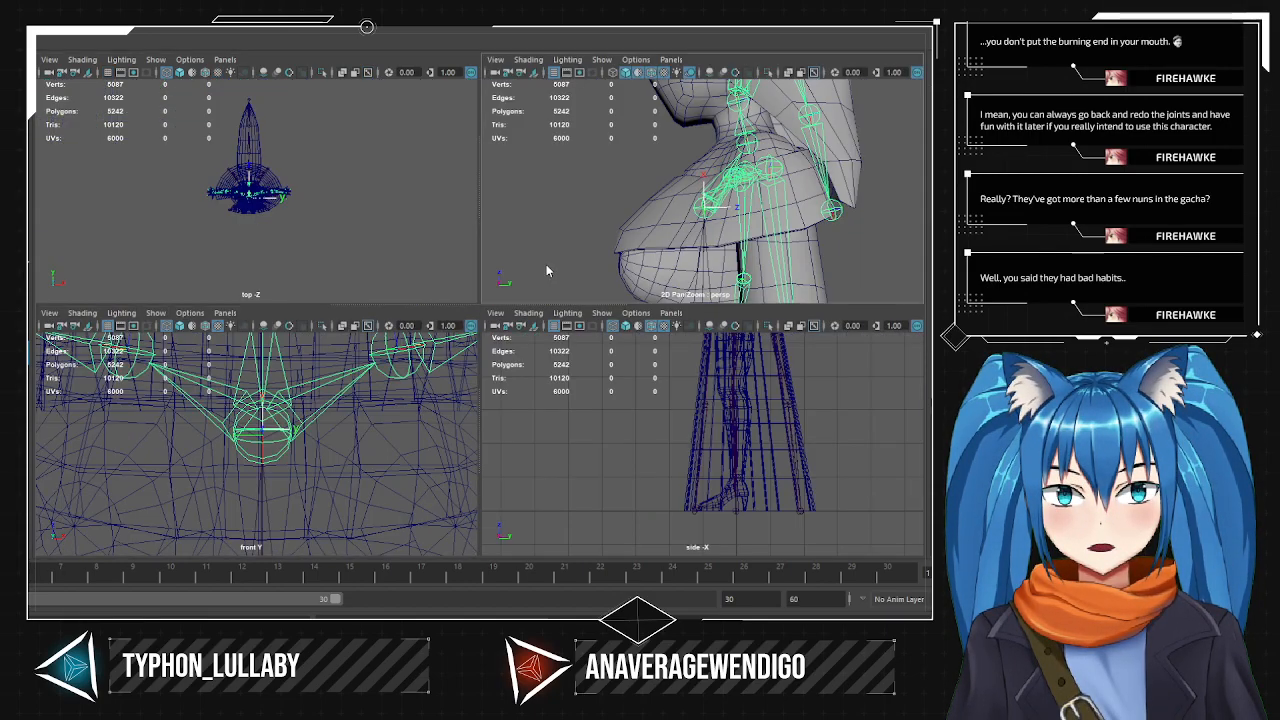
pyautogui.press('space')
pyautogui.keyDown('alt'); pyautogui.moveTo(544, 293); pyautogui.dragTo(397, 340); pyautogui.keyUp('alt')
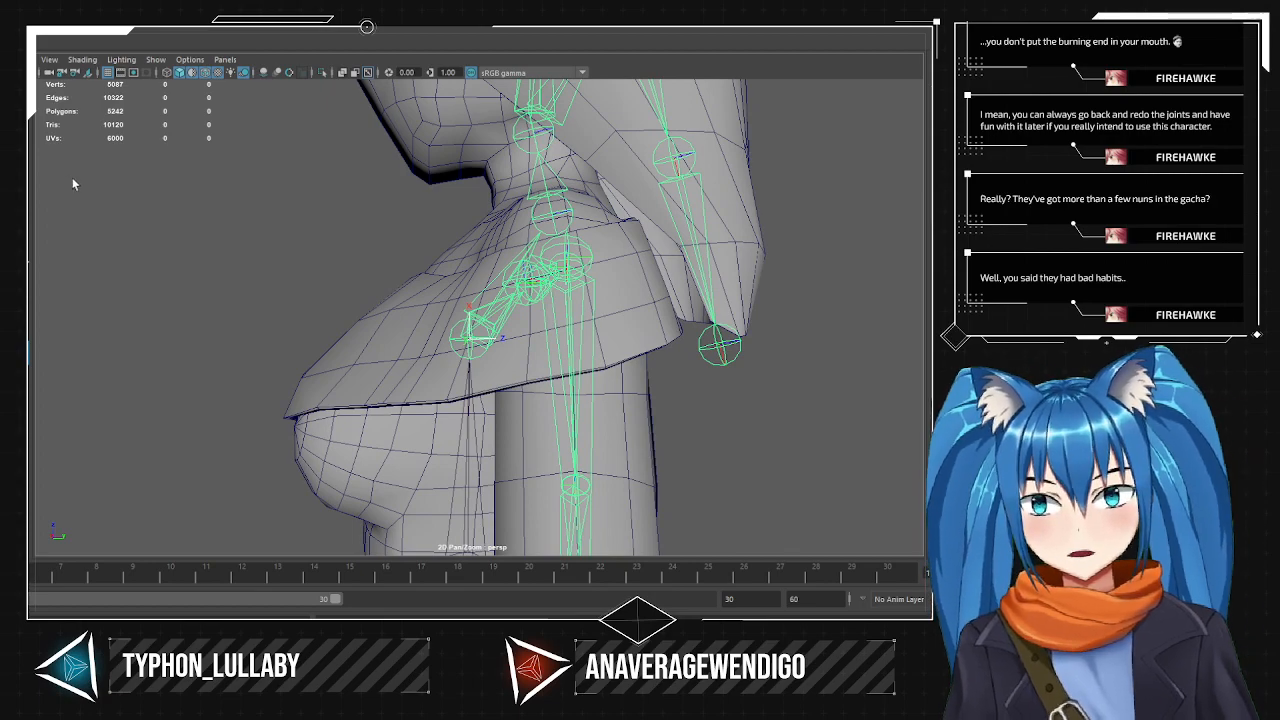
pyautogui.keyDown('alt'); pyautogui.moveTo(282, 227); pyautogui.dragTo(364, 225, button='middle'); pyautogui.keyUp('alt')
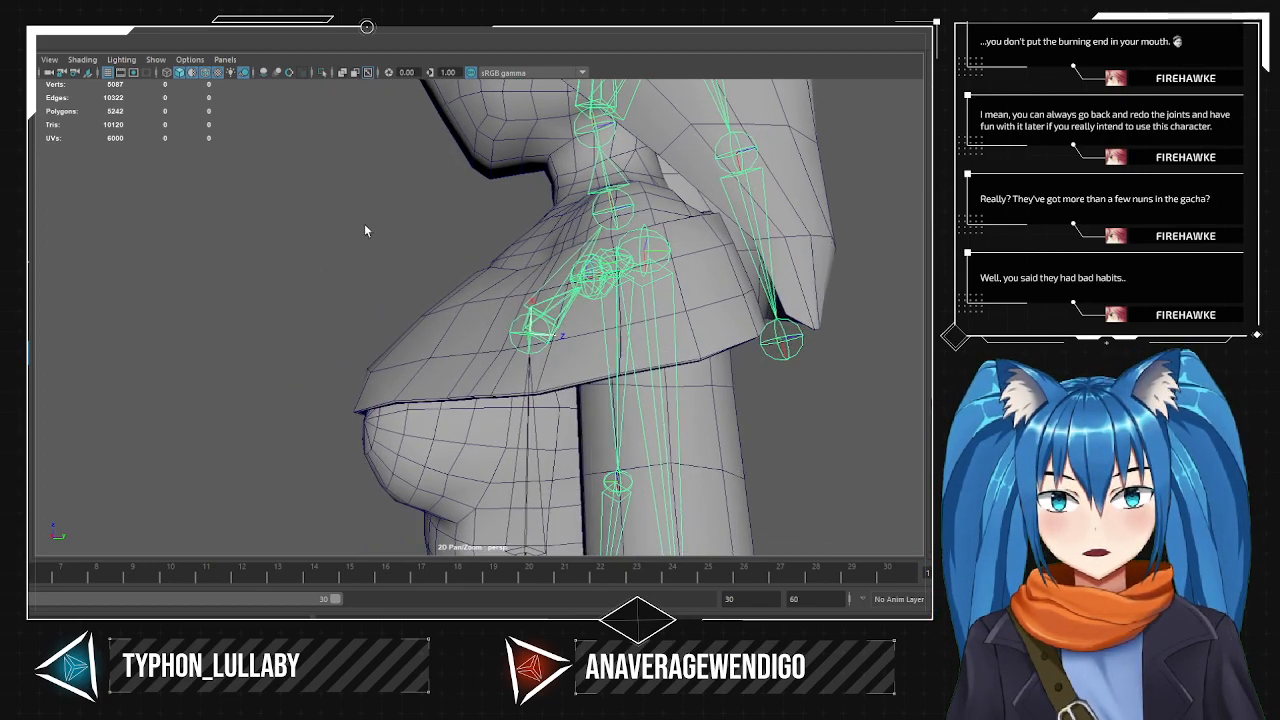
pyautogui.keyDown('alt'); pyautogui.moveTo(364, 225); pyautogui.dragTo(423, 261, button='right'); pyautogui.keyUp('alt')
# - Frame the upper chest joint closely in the side view and examine its axis alignment
pyautogui.press('space')
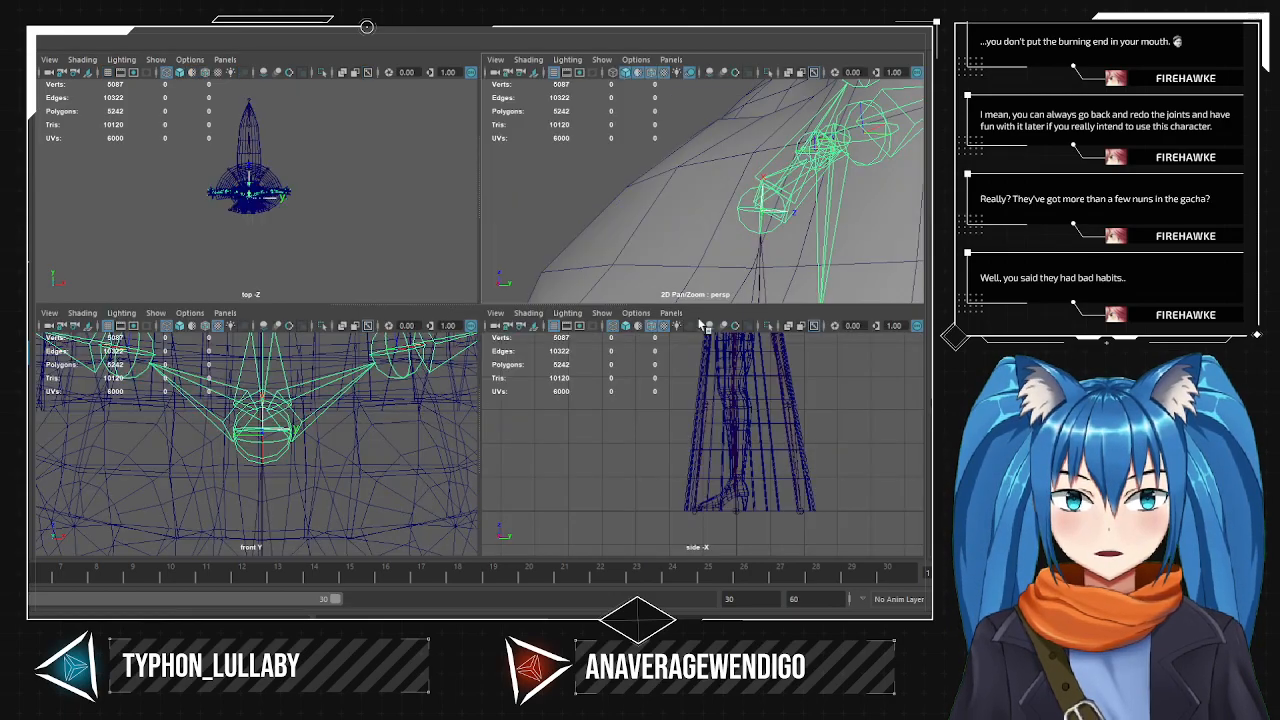
pyautogui.press('space')
pyautogui.keyDown('alt'); pyautogui.moveTo(547, 408); pyautogui.dragTo(575, 436, button='right'); pyautogui.keyUp('alt')
pyautogui.keyDown('alt'); pyautogui.moveTo(549, 222); pyautogui.dragTo(523, 417, button='middle'); pyautogui.keyUp('alt')
pyautogui.keyDown('alt'); pyautogui.moveTo(523, 417); pyautogui.dragTo(563, 456, button='right'); pyautogui.keyUp('alt')
pyautogui.keyDown('alt'); pyautogui.moveTo(531, 120); pyautogui.dragTo(460, 109, button='middle'); pyautogui.keyUp('alt')
pyautogui.keyDown('alt'); pyautogui.moveTo(460, 109); pyautogui.dragTo(520, 170, button='right'); pyautogui.keyUp('alt')
pyautogui.keyDown('alt'); pyautogui.moveTo(520, 182); pyautogui.dragTo(531, 374, button='middle'); pyautogui.keyUp('alt')
pyautogui.keyDown('alt'); pyautogui.moveTo(492, 316); pyautogui.dragTo(522, 344, button='right'); pyautogui.keyUp('alt')
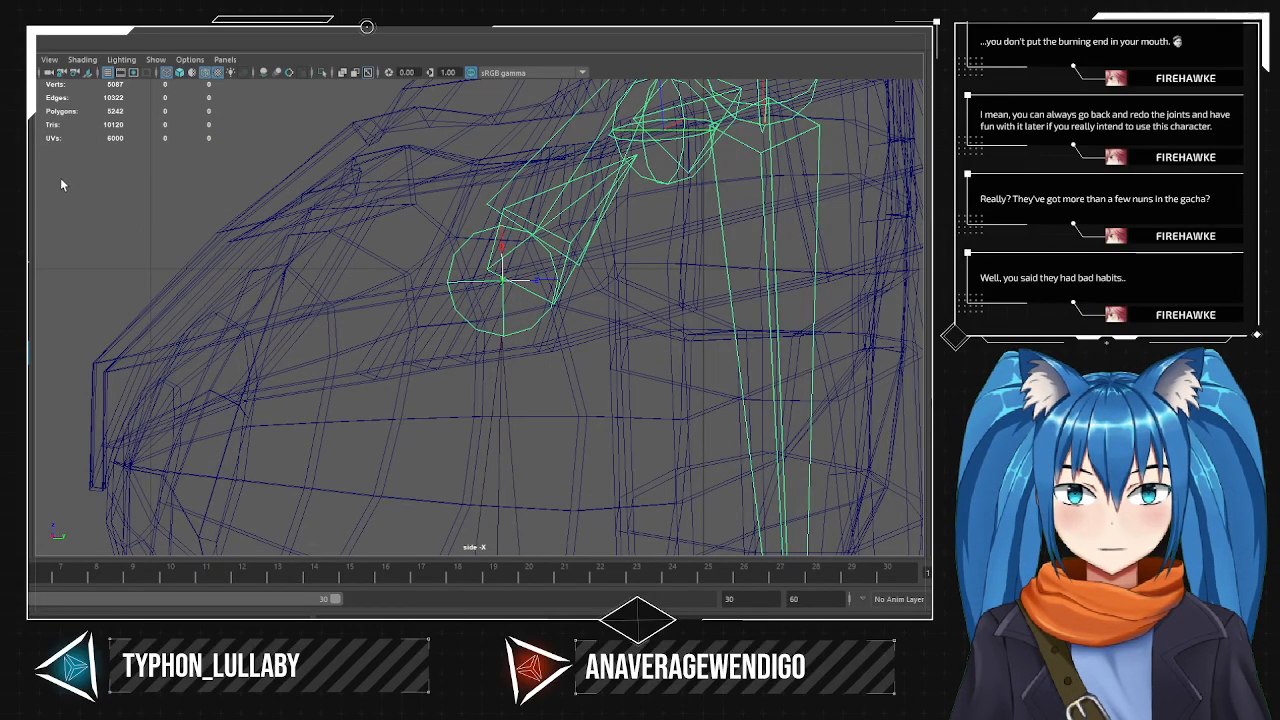
# - Return to the perspective view, reselect the upper chest joint with the Rotate tool and check the whole upper body
pyautogui.click(480, 264)
pyautogui.press('space')
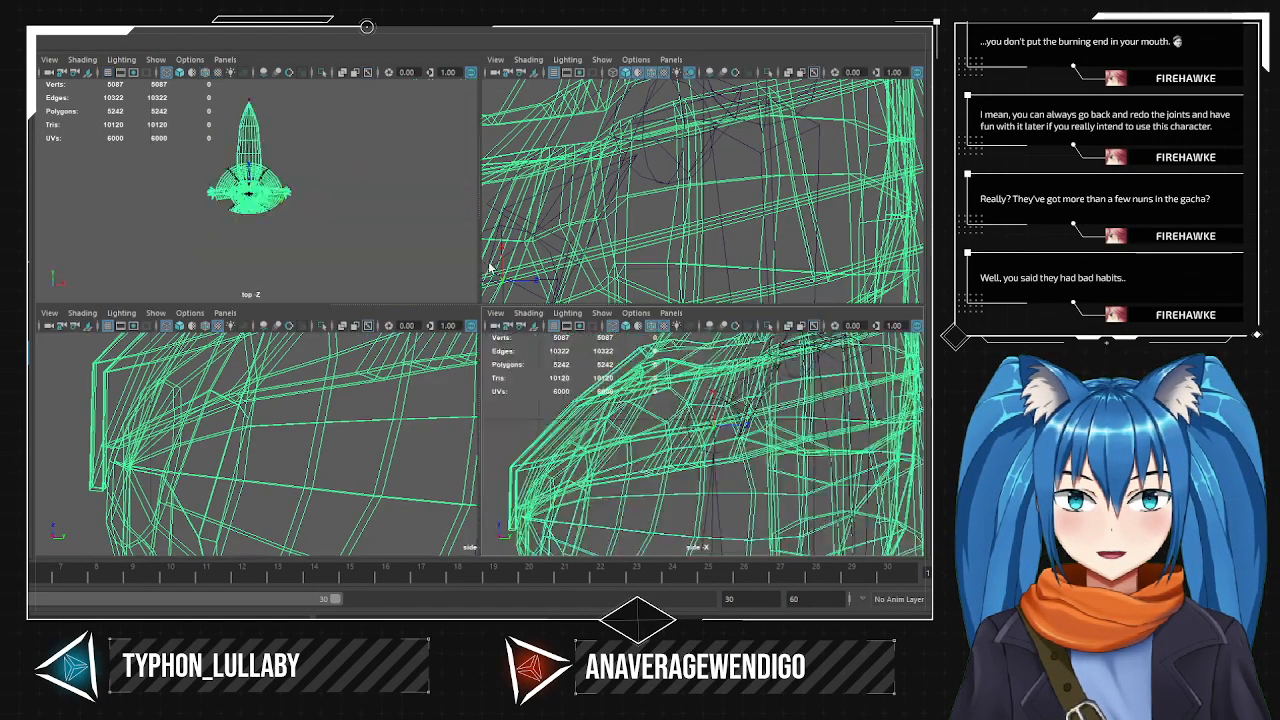
pyautogui.press('space')
pyautogui.keyDown('alt'); pyautogui.moveTo(600, 228); pyautogui.dragTo(680, 266); pyautogui.keyUp('alt')
pyautogui.click(400, 351)
pyautogui.scroll(-5, 445, 350)
pyautogui.press('e')
pyautogui.keyDown('alt'); pyautogui.moveTo(590, 334); pyautogui.dragTo(666, 353); pyautogui.keyUp('alt')
pyautogui.scroll(-4, 556, 337)
pyautogui.scroll(-5, 716, 349)
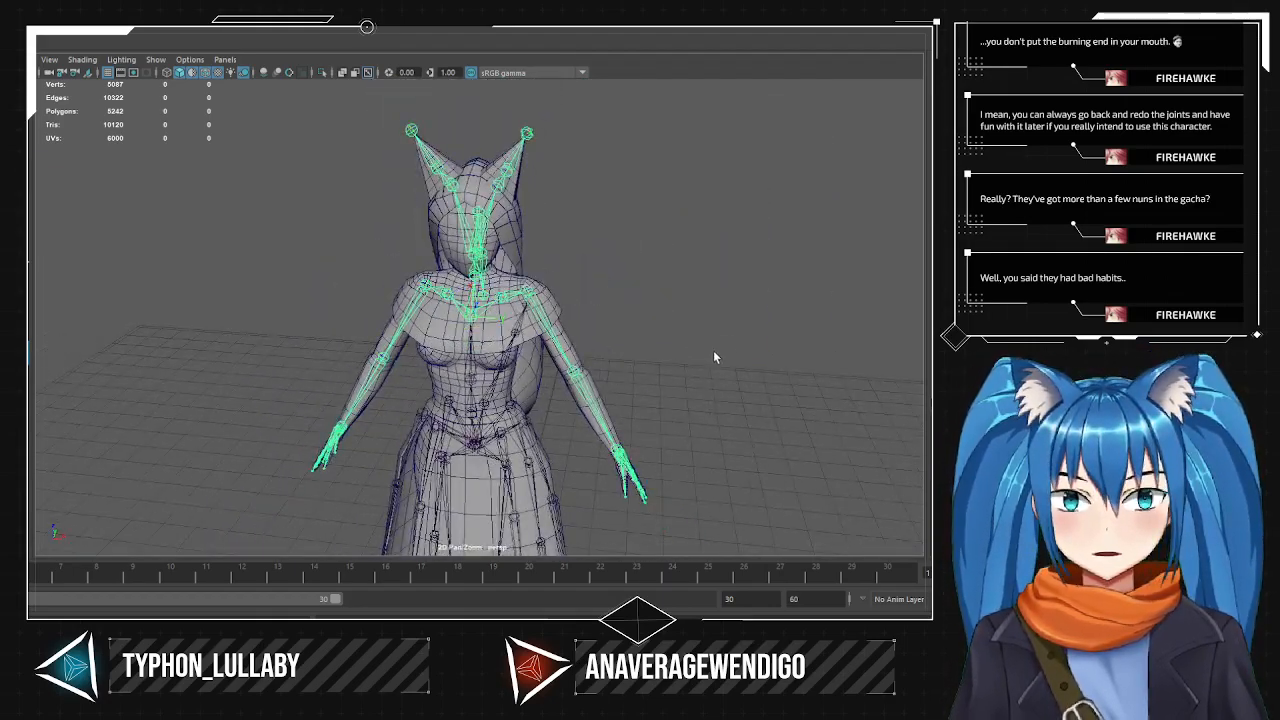
# - Select the entire joint hierarchy from the pelvis root and bind it to the body mesh
pyautogui.click(716, 349)
pyautogui.scroll(3, 604, 354)
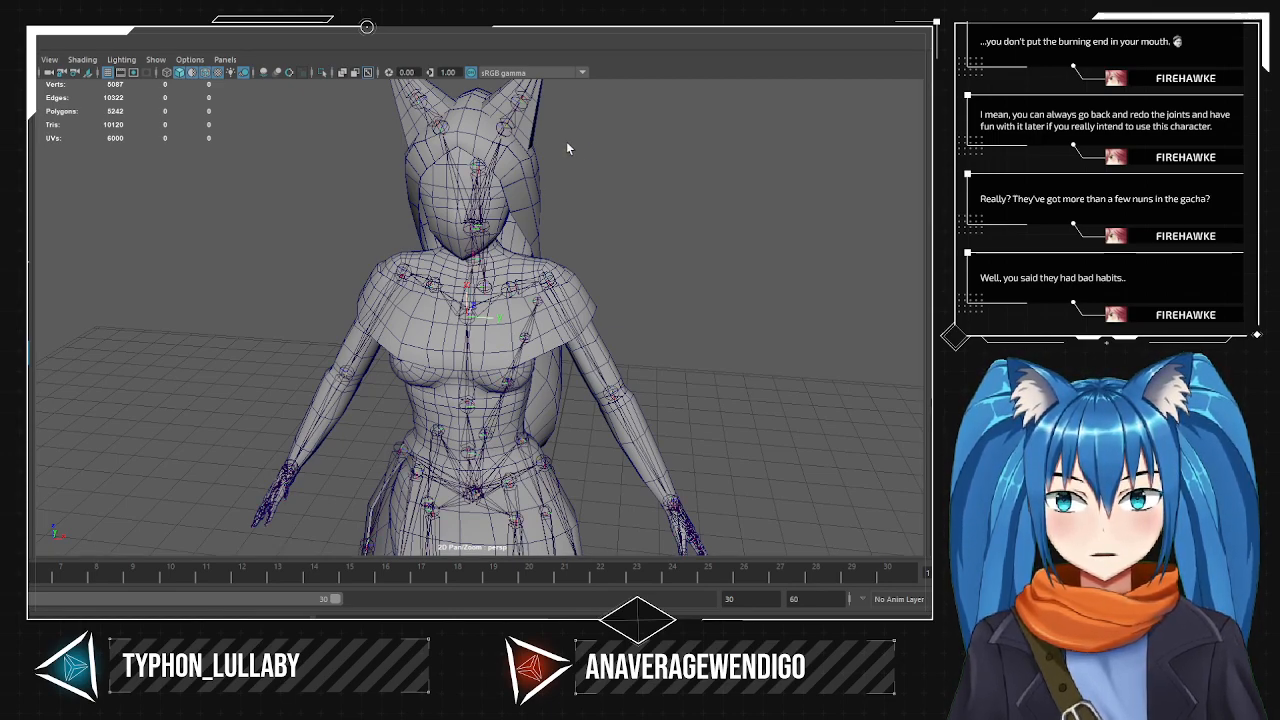
pyautogui.click(505, 155)
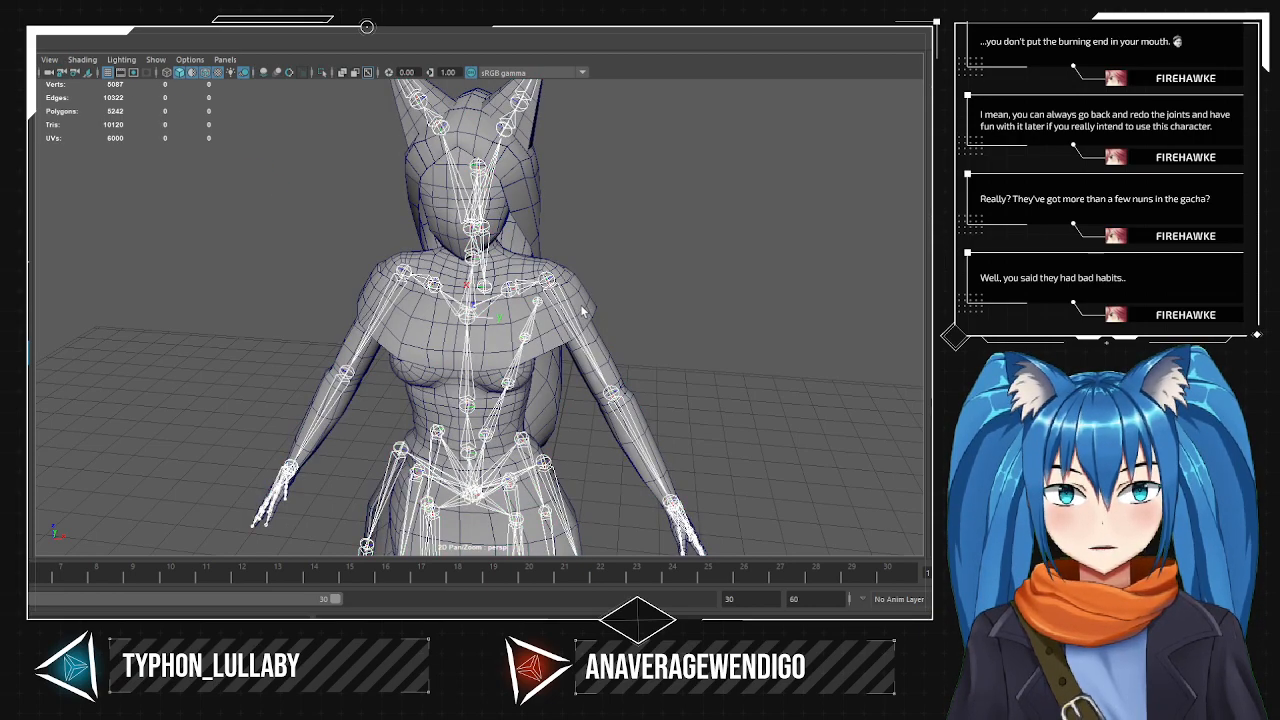
pyautogui.scroll(4, 590, 310)
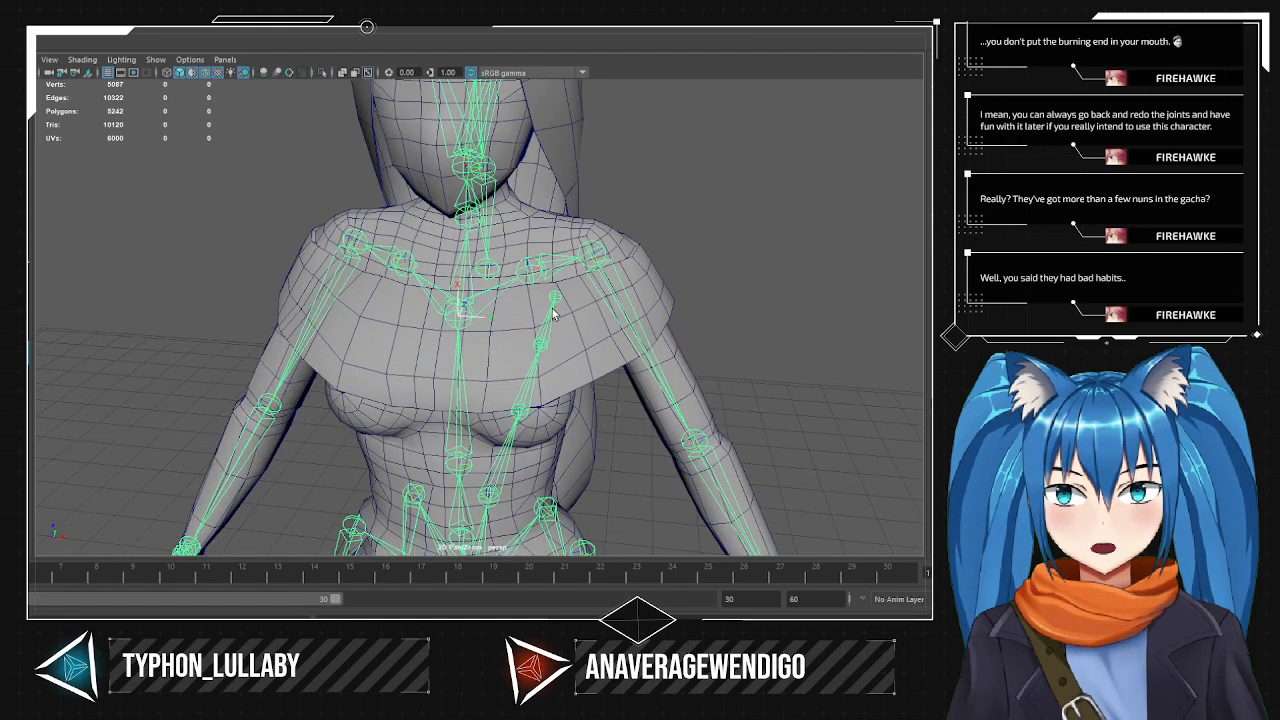
# - Rotate the mid-spine and upper chest joints to test how the bound torso and cape deform
pyautogui.click(465, 322)
pyautogui.press('e')
pyautogui.moveTo(473, 323); pyautogui.dragTo(507, 400)
pyautogui.click(461, 467)
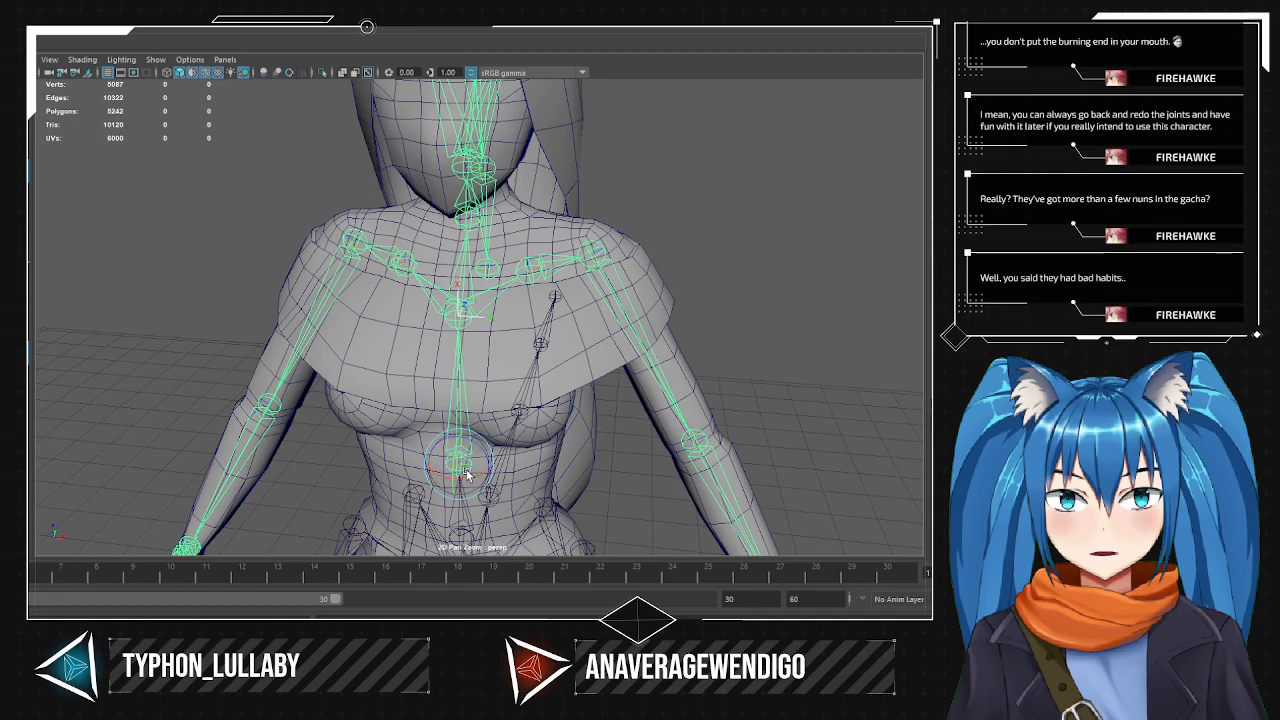
pyautogui.moveTo(474, 477); pyautogui.dragTo(487, 477)
pyautogui.click(463, 320)
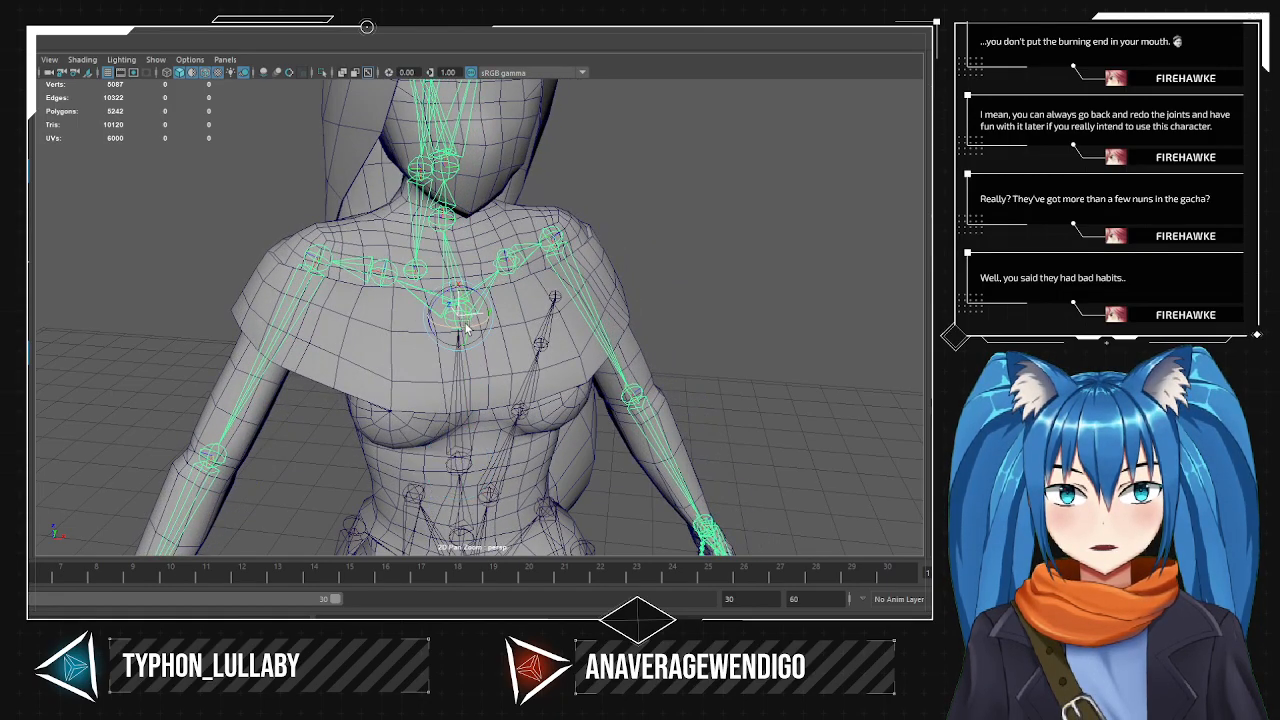
pyautogui.moveTo(460, 328); pyautogui.dragTo(519, 232)
pyautogui.scroll(-4, 331, 308)
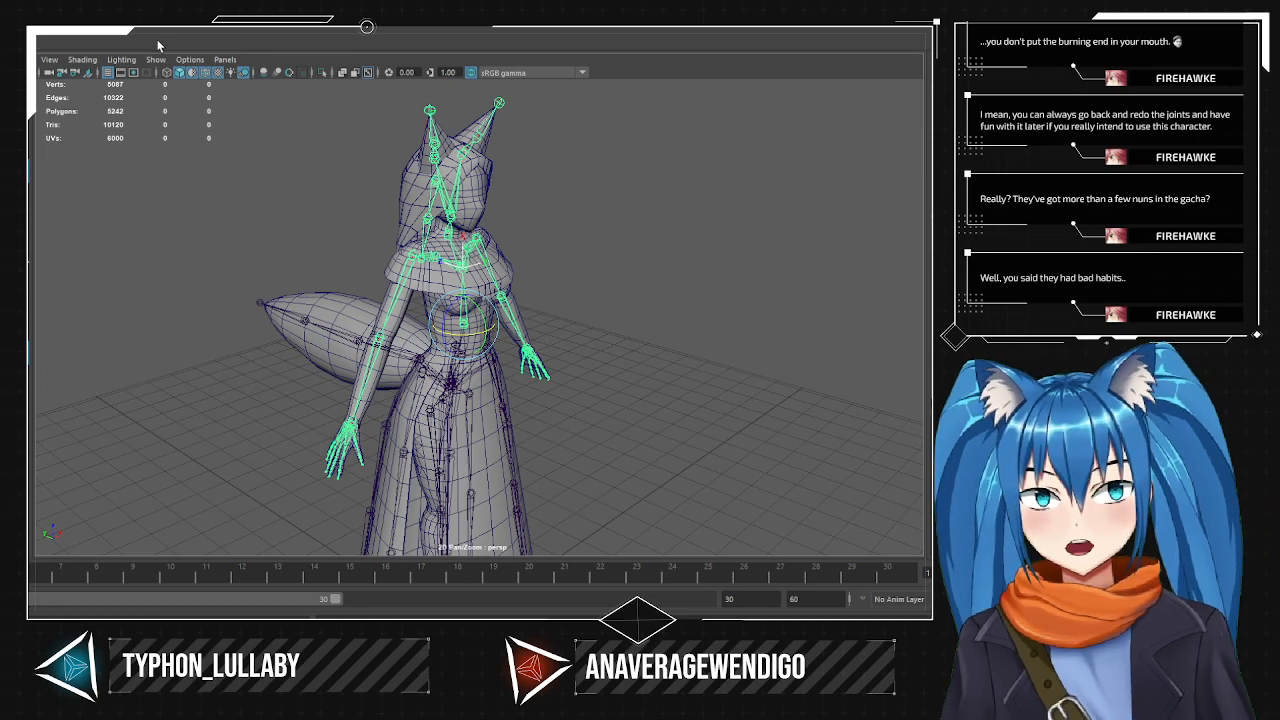
# - Select the entire joint hierarchy from the pelvis root together with the body mesh
pyautogui.click(452, 380)
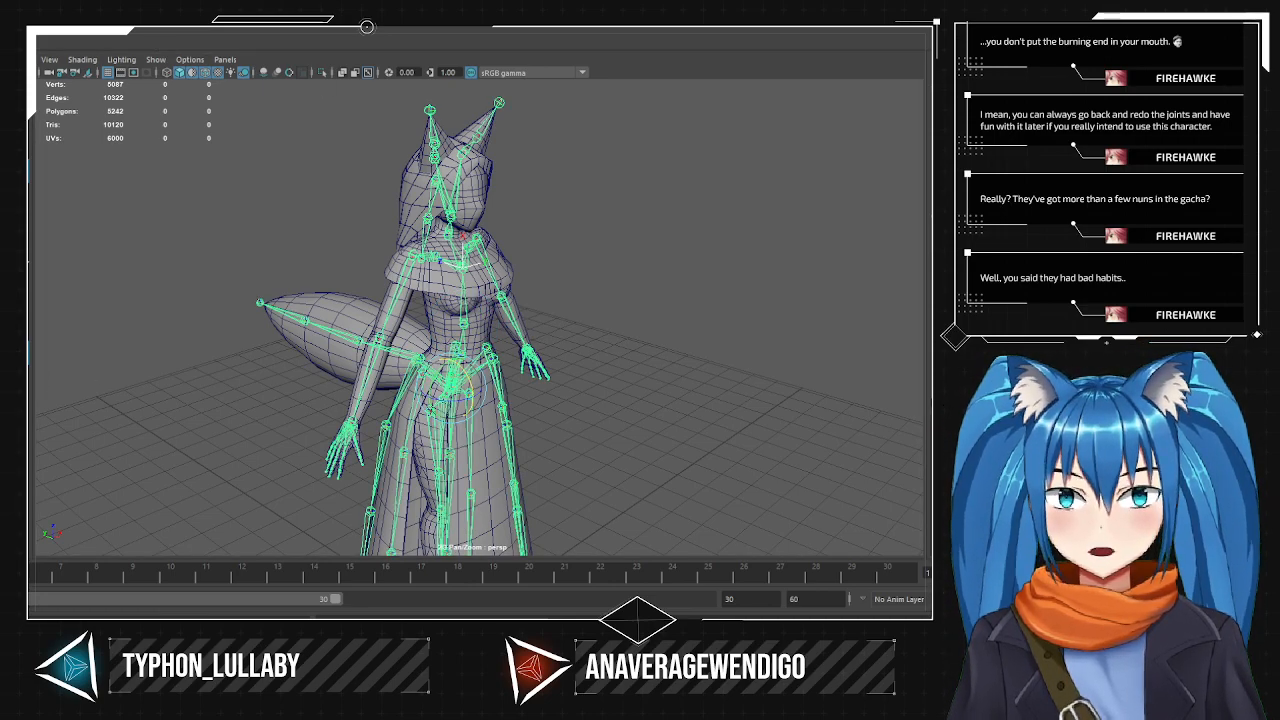
pyautogui.press('Up')
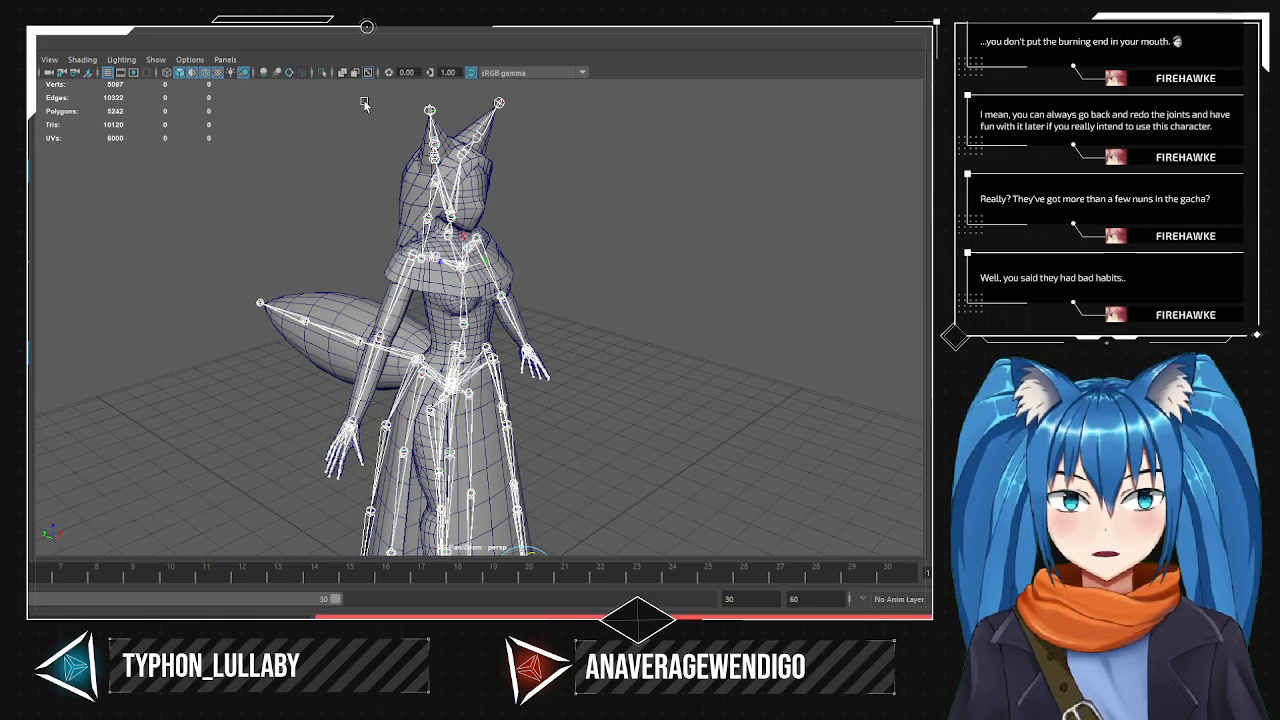
pyautogui.click(513, 270)
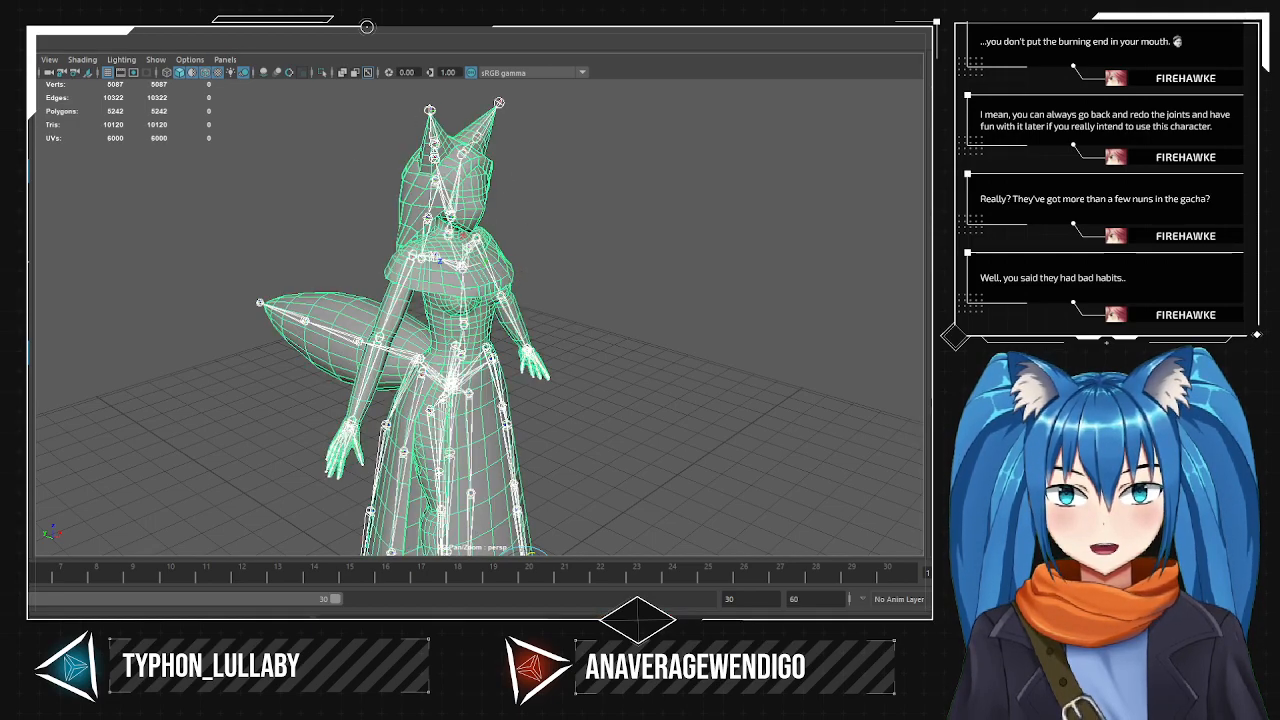
# - Select the upper chest joint, clear the selection and check the skinned upper body from the front
pyautogui.keyDown('alt'); pyautogui.moveTo(262, 95); pyautogui.dragTo(430, 195, button='right'); pyautogui.keyUp('alt')
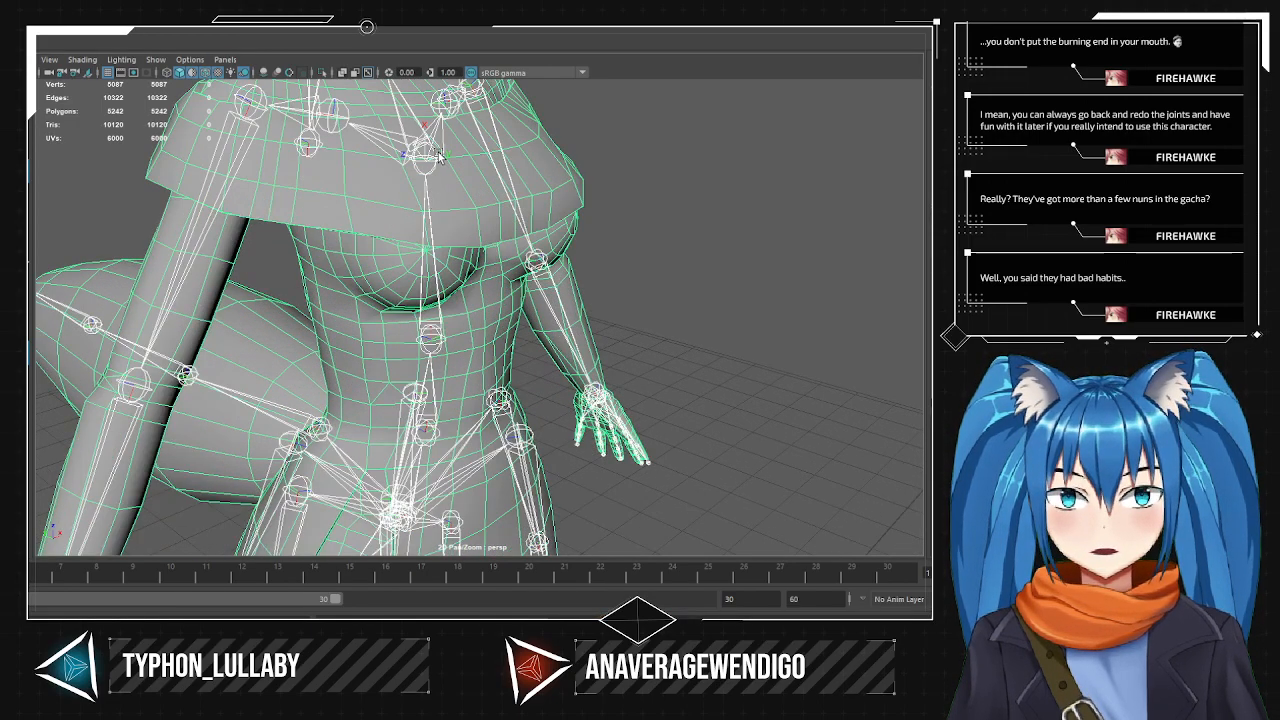
pyautogui.click(424, 160)
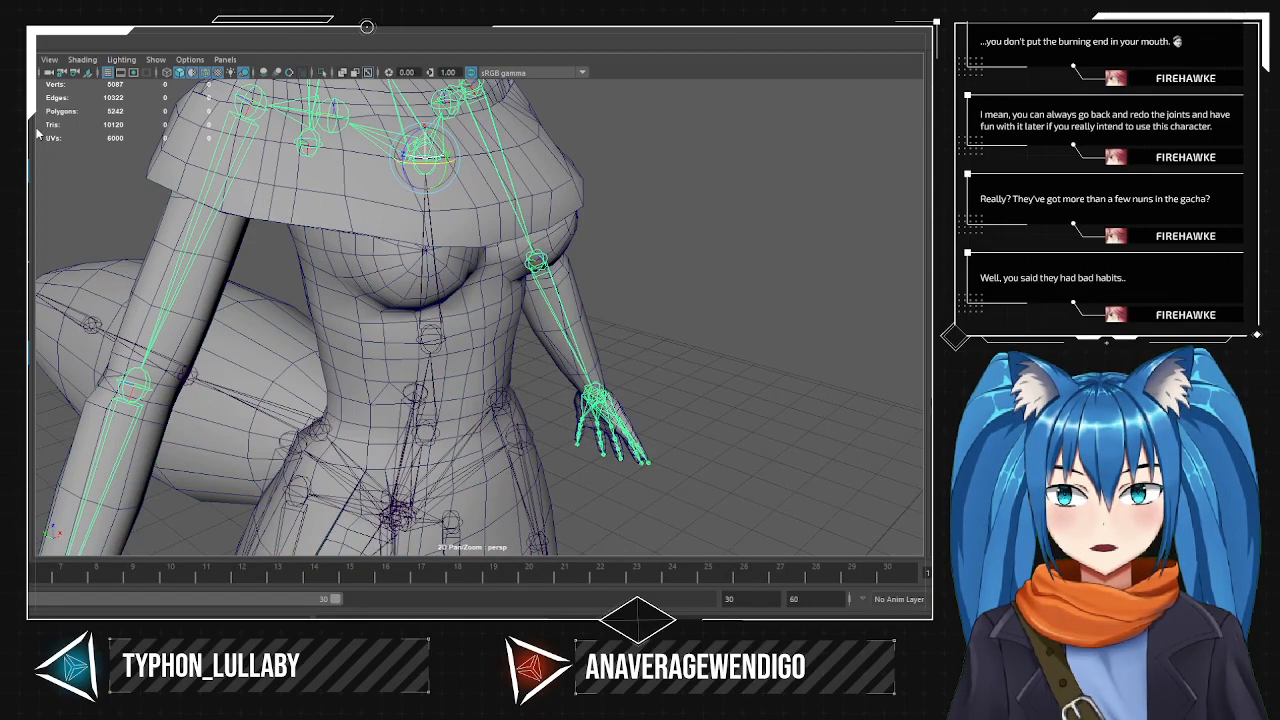
pyautogui.click(712, 203)
pyautogui.scroll(-5, 712, 203)
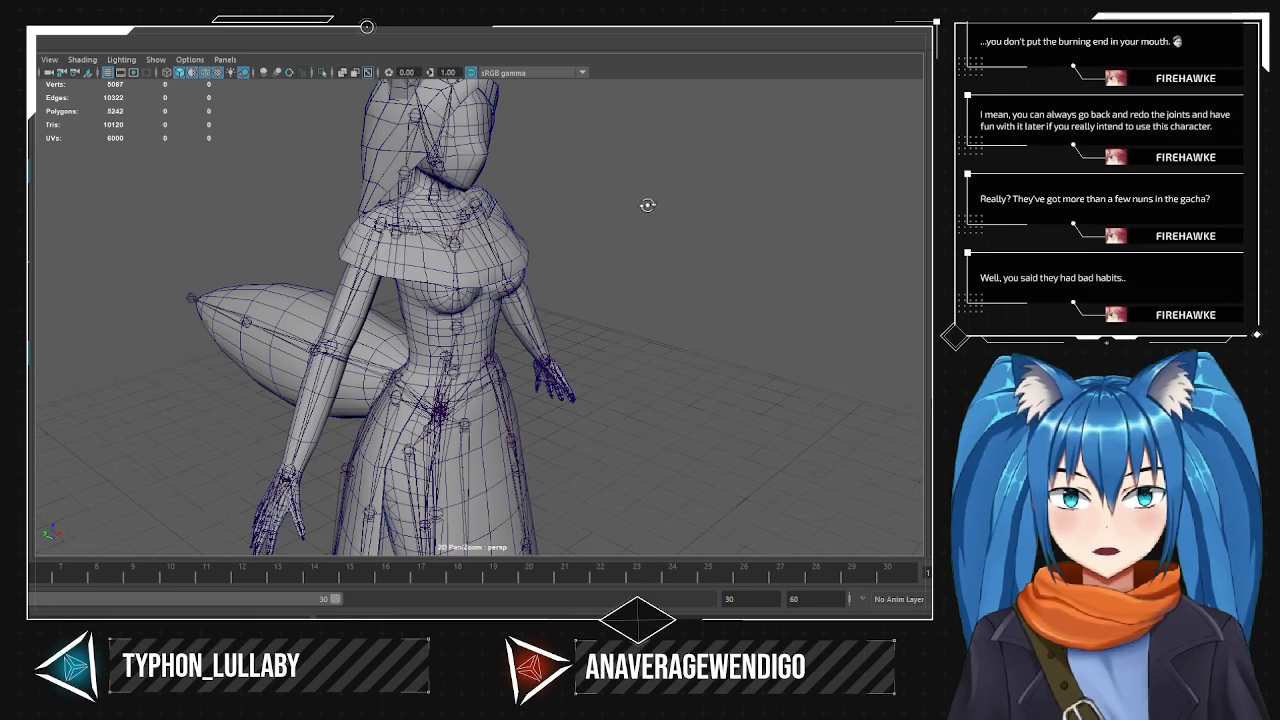
pyautogui.keyDown('alt'); pyautogui.moveTo(649, 203); pyautogui.dragTo(659, 250); pyautogui.keyUp('alt')
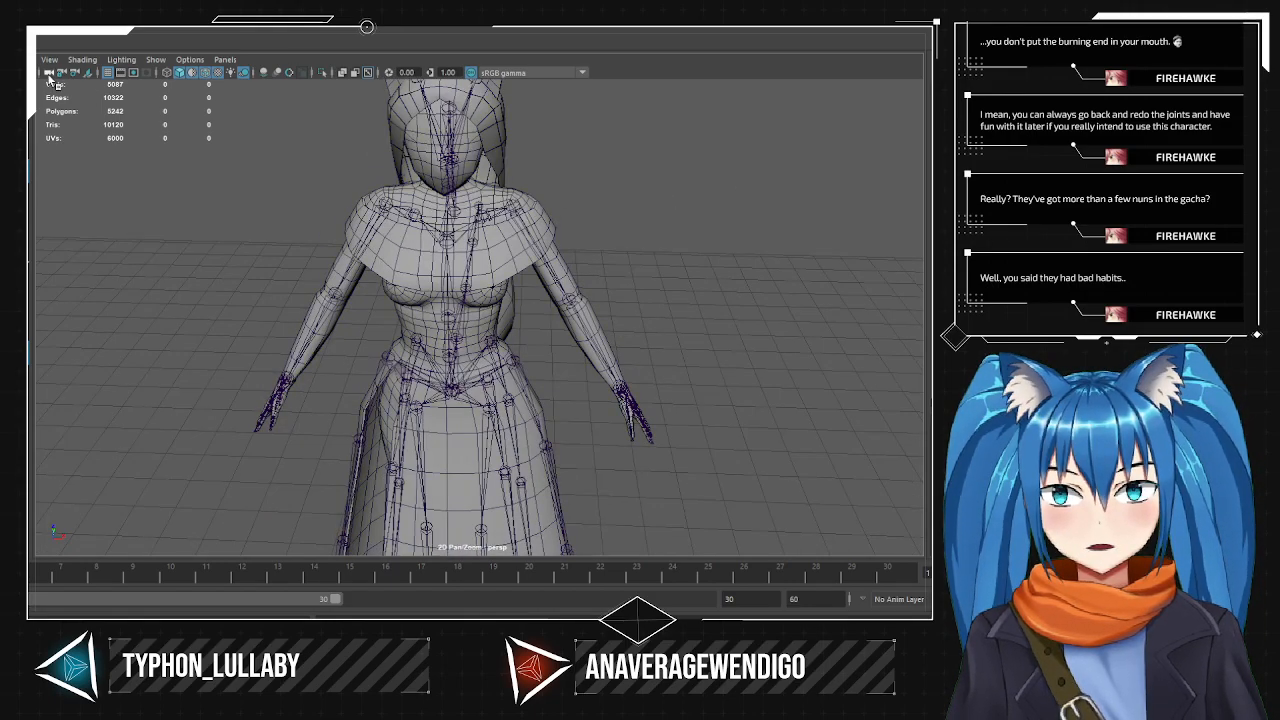
# - Turn off the wireframe-on-shaded display so the joints stand out over the plain shaded body
pyautogui.click(206, 72)
pyautogui.keyDown('alt'); pyautogui.moveTo(636, 176); pyautogui.dragTo(557, 184); pyautogui.keyUp('alt')
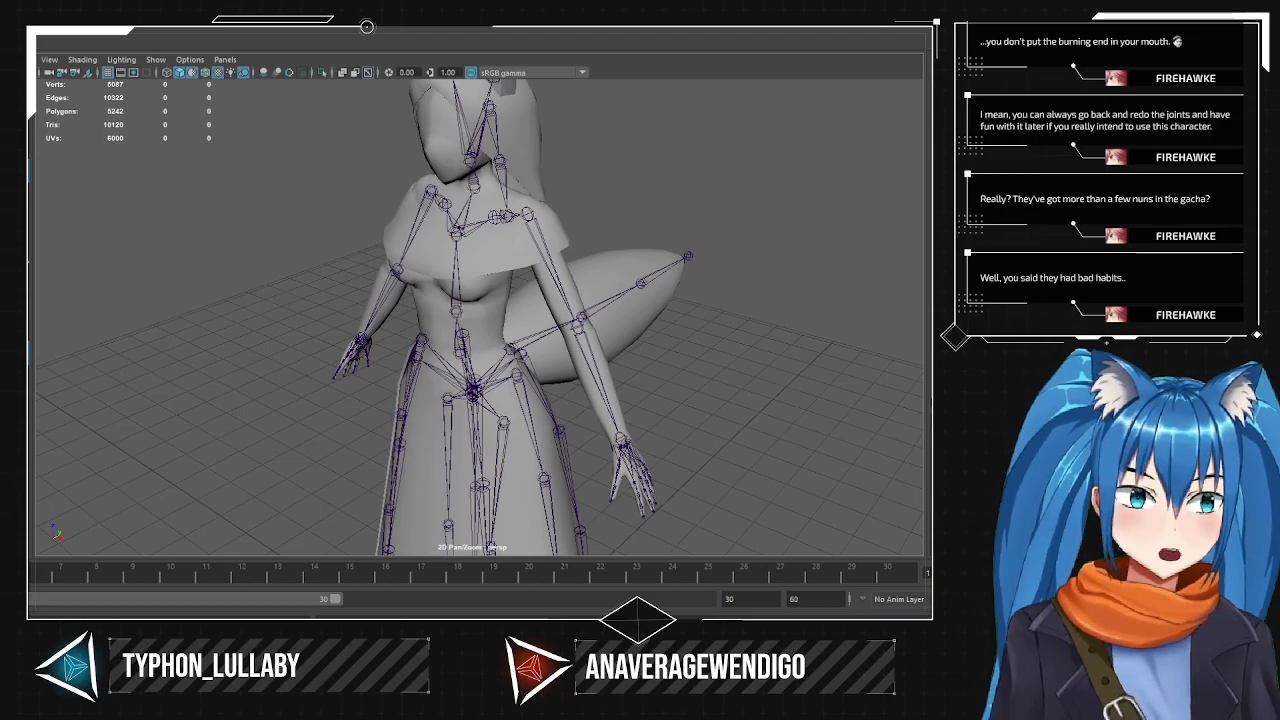
pyautogui.moveTo(714, 351)
pyautogui.keyDown('alt'); pyautogui.mouseDown()
pyautogui.moveTo(630, 336)
pyautogui.moveTo(709, 350)
pyautogui.mouseUp(); pyautogui.keyUp('alt')
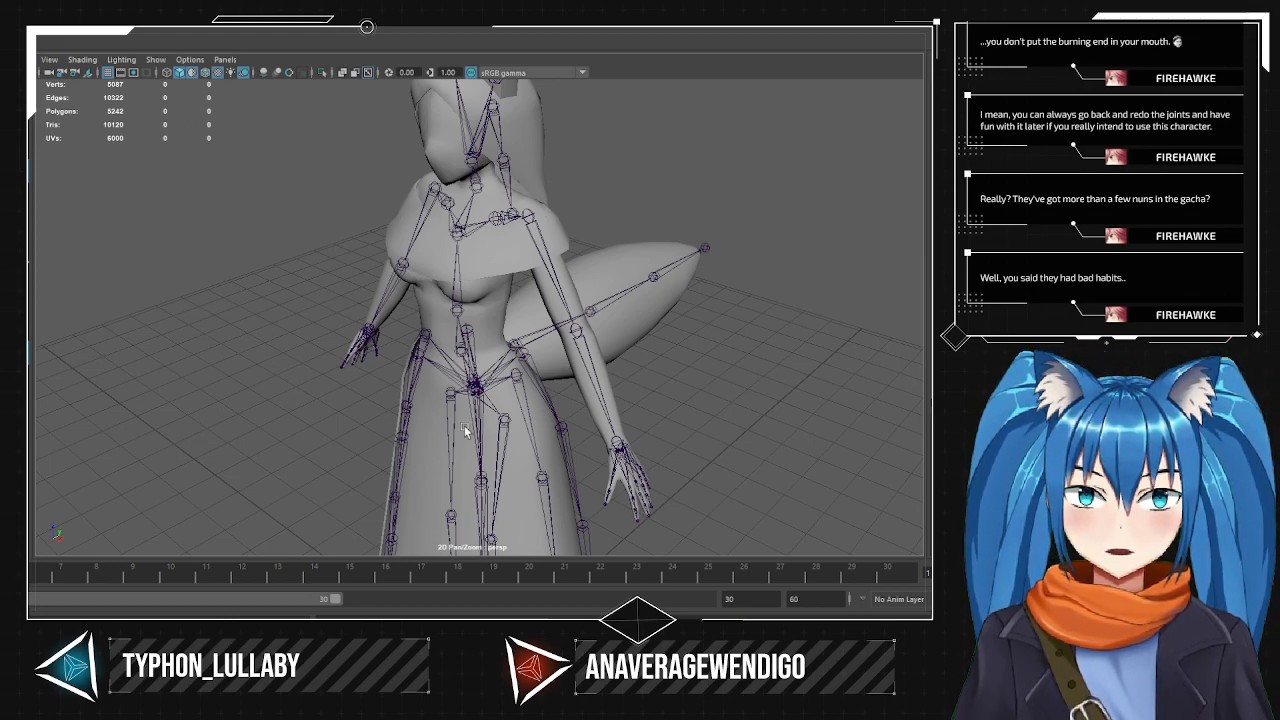
# - Create an IK handle on the character's left leg, running from the hip joint to the ankle joint
pyautogui.click(477, 385)
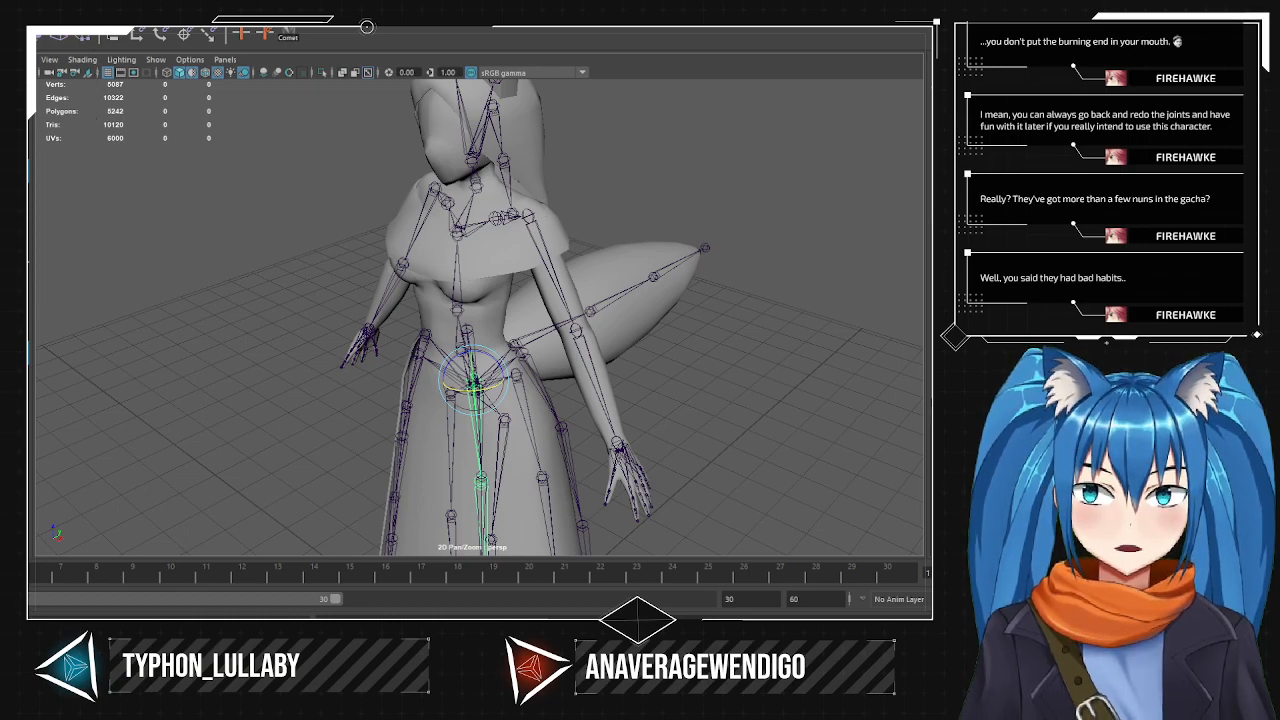
pyautogui.hotkey('ctrl', 'z')
pyautogui.keyDown('alt'); pyautogui.moveTo(491, 259); pyautogui.dragTo(428, 40, button='middle'); pyautogui.keyUp('alt')
pyautogui.keyDown('alt'); pyautogui.moveTo(640, 420); pyautogui.dragTo(563, 351); pyautogui.keyUp('alt')
pyautogui.scroll(3, 562, 357)
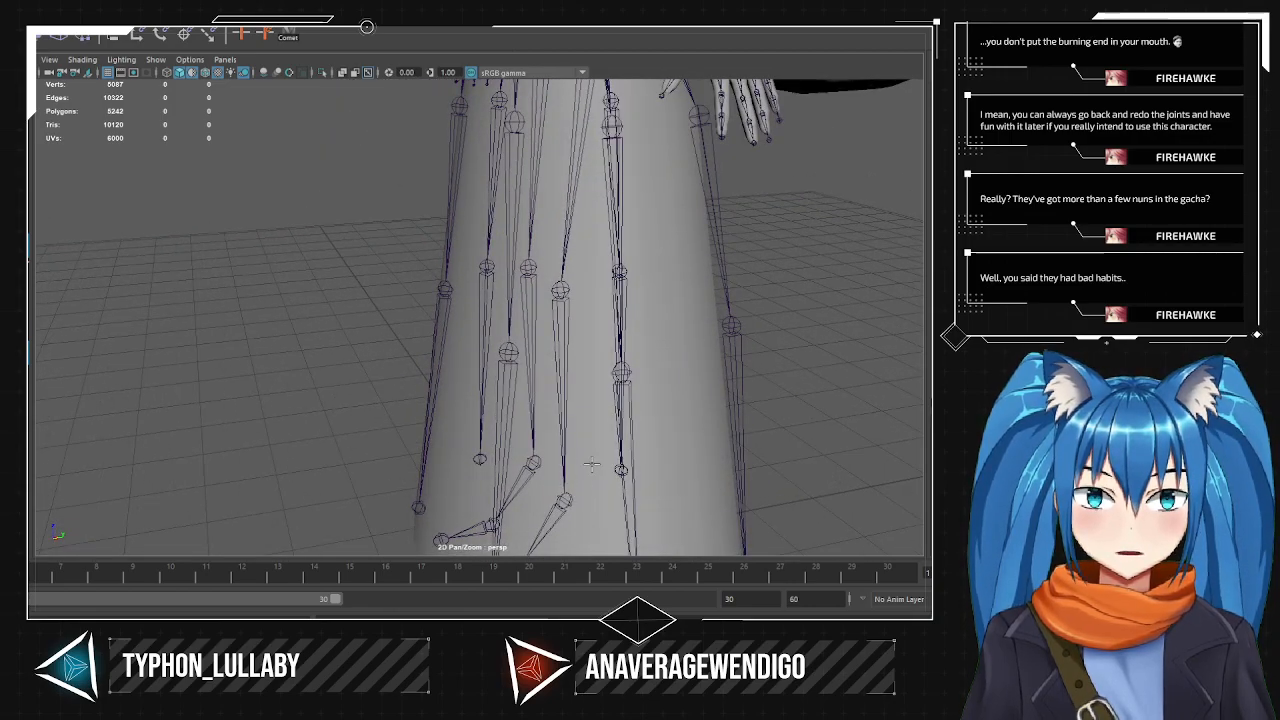
pyautogui.keyDown('alt'); pyautogui.moveTo(632, 461); pyautogui.dragTo(573, 437); pyautogui.keyUp('alt')
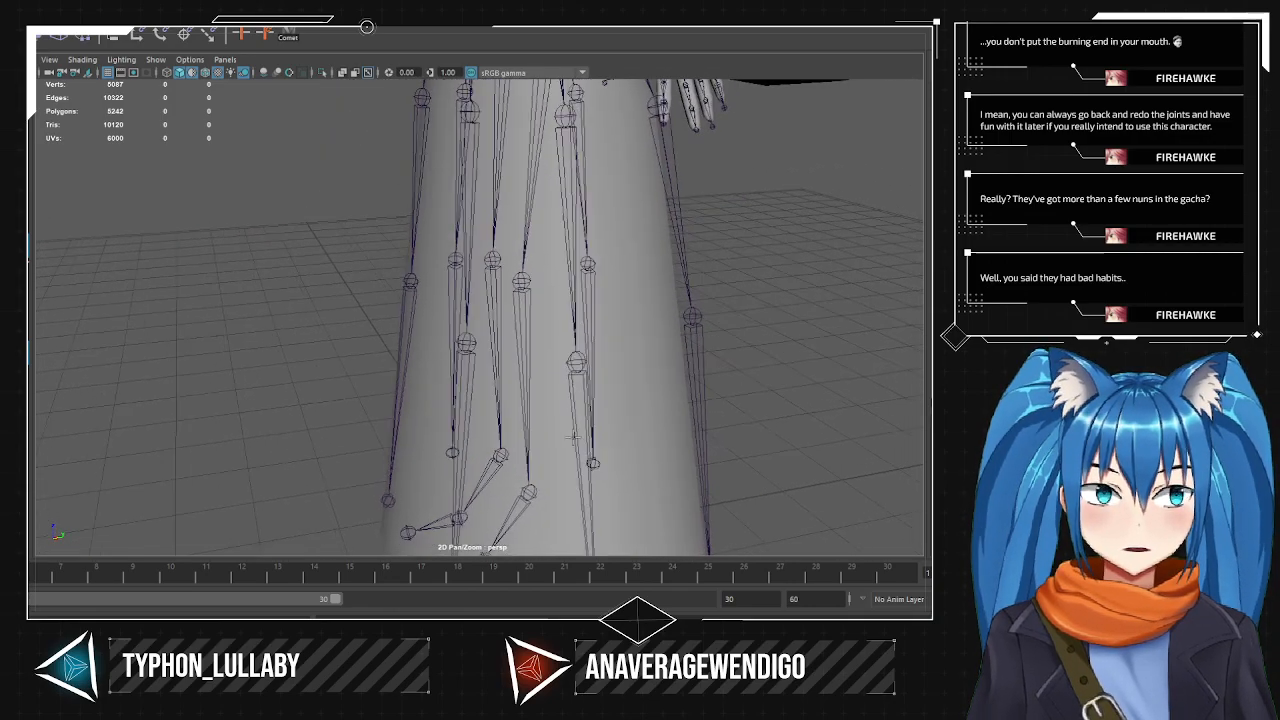
pyautogui.keyDown('alt'); pyautogui.moveTo(549, 241); pyautogui.dragTo(552, 366, button='middle'); pyautogui.keyUp('alt')
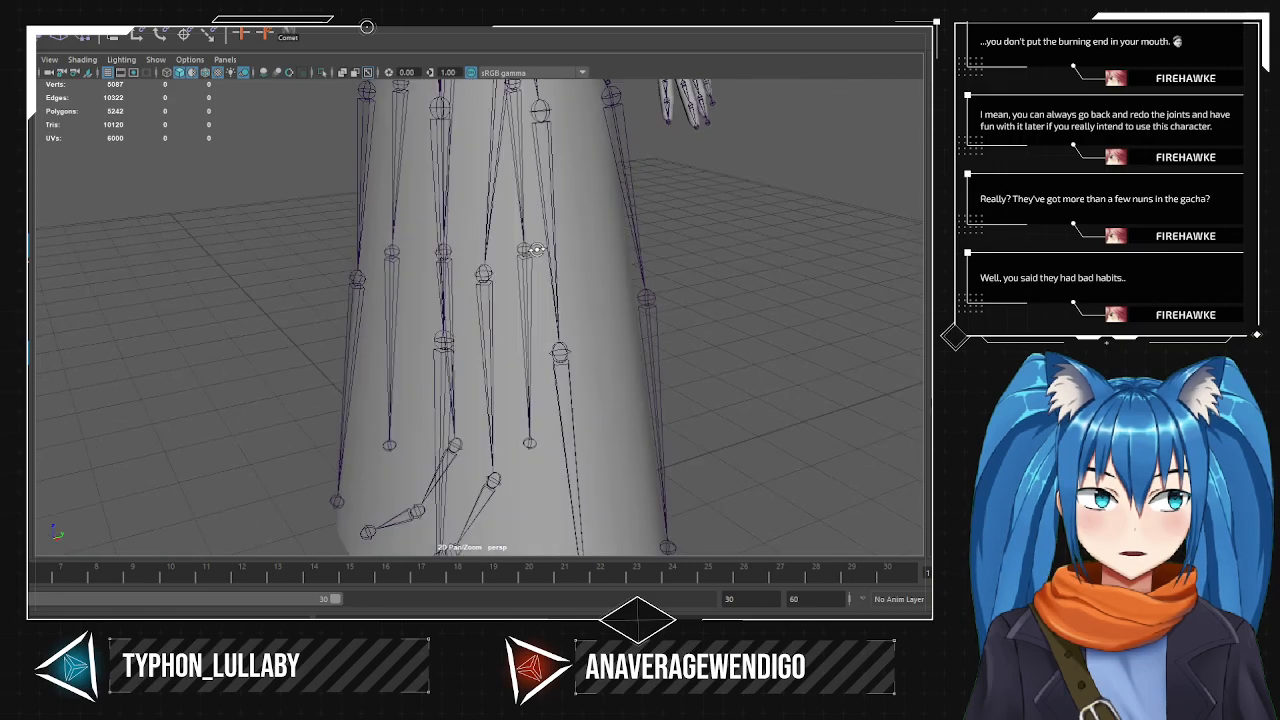
pyautogui.keyDown('alt'); pyautogui.moveTo(552, 366); pyautogui.dragTo(662, 218); pyautogui.keyUp('alt')
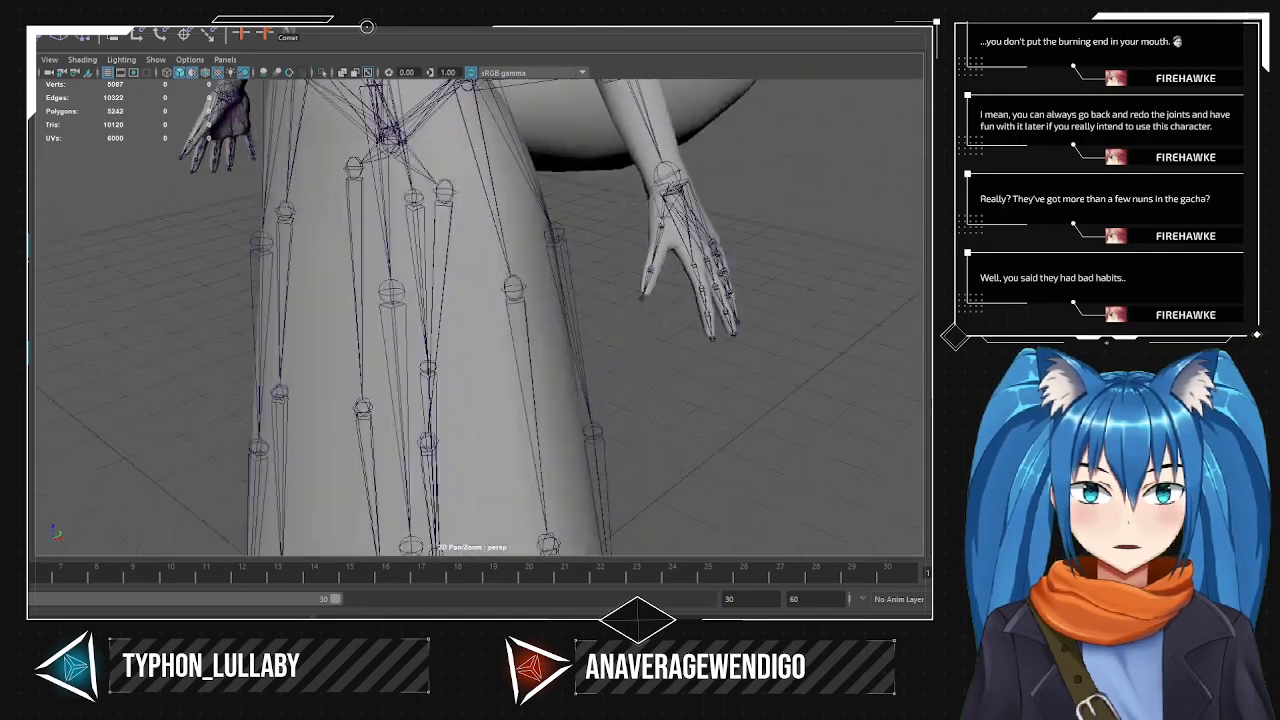
pyautogui.click(452, 196)
pyautogui.press('f')
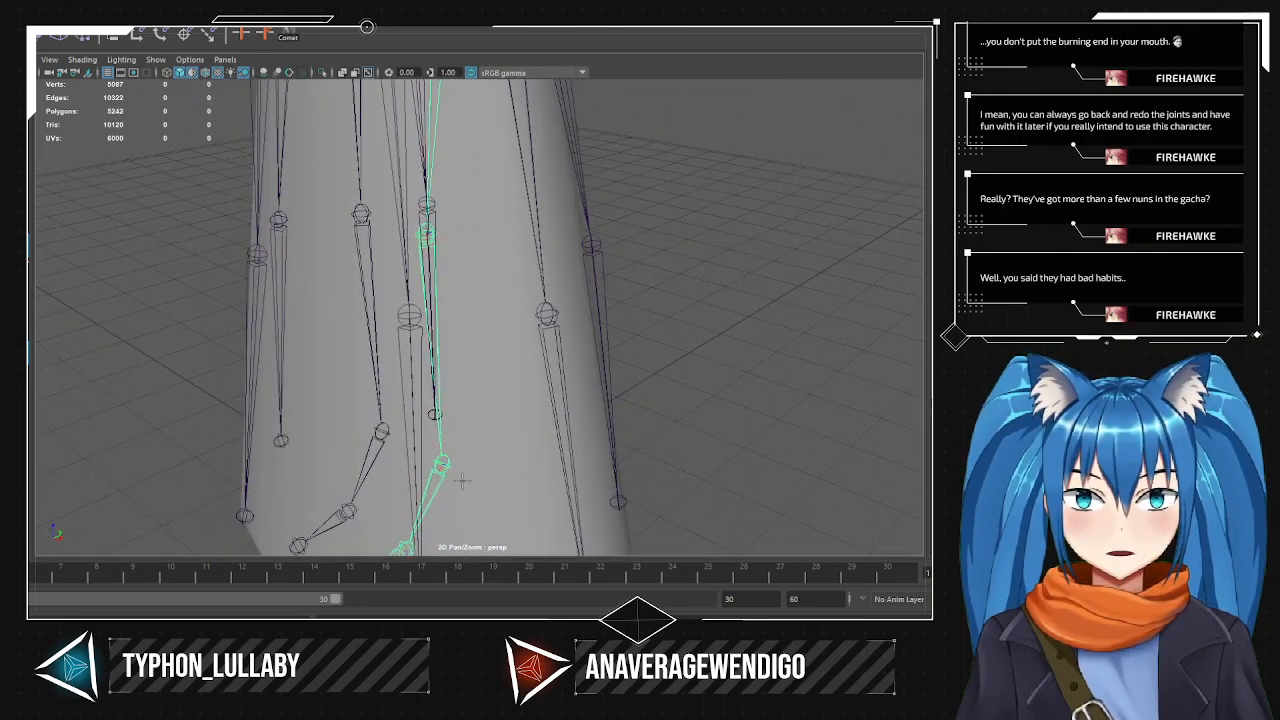
pyautogui.click(446, 464)
pyautogui.keyDown('alt'); pyautogui.moveTo(497, 466); pyautogui.dragTo(472, 437); pyautogui.keyUp('alt')
# - Raise the left ankle's IK handle with the Move tool to test the knee bend, and undo the move
pyautogui.press('w')
pyautogui.moveTo(549, 448); pyautogui.dragTo(534, 298)
pyautogui.keyDown('alt'); pyautogui.moveTo(534, 298); pyautogui.dragTo(629, 287); pyautogui.keyUp('alt')
pyautogui.hotkey('ctrl', 'z')
pyautogui.keyDown('alt'); pyautogui.moveTo(496, 375); pyautogui.dragTo(642, 263, button='middle'); pyautogui.keyUp('alt')
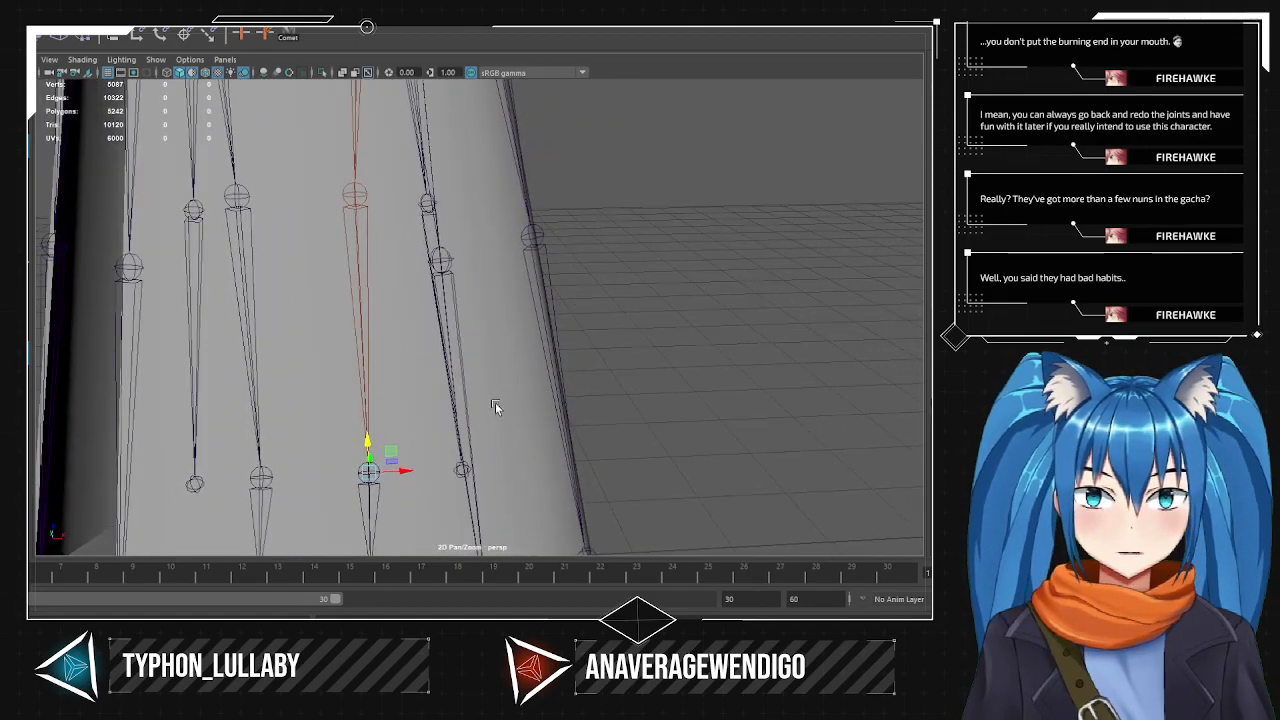
# - Lift the left ankle's IK handle again while checking the knee's bend direction, and undo the last move
pyautogui.keyDown('alt'); pyautogui.moveTo(495, 402); pyautogui.dragTo(583, 150, button='middle'); pyautogui.keyUp('alt')
pyautogui.moveTo(436, 250); pyautogui.dragTo(437, 184)
pyautogui.keyDown('alt'); pyautogui.moveTo(440, 200); pyautogui.dragTo(456, 417, button='middle'); pyautogui.keyUp('alt')
pyautogui.moveTo(429, 375); pyautogui.dragTo(428, 272)
pyautogui.keyDown('alt'); pyautogui.moveTo(640, 300); pyautogui.dragTo(599, 334); pyautogui.keyUp('alt')
pyautogui.keyDown('alt'); pyautogui.moveTo(600, 333); pyautogui.dragTo(516, 206, button='middle'); pyautogui.keyUp('alt')
pyautogui.hotkey('ctrl', 'z')
# - Try moving the left ankle's IK handle to other positions and undo the moves
pyautogui.moveTo(697, 337); pyautogui.dragTo(423, 260)
pyautogui.keyDown('alt'); pyautogui.moveTo(423, 260); pyautogui.dragTo(355, 162, button='right'); pyautogui.keyUp('alt')
pyautogui.keyDown('alt'); pyautogui.moveTo(355, 162); pyautogui.dragTo(420, 250, button='middle'); pyautogui.keyUp('alt')
pyautogui.moveTo(482, 409); pyautogui.dragTo(569, 358)
pyautogui.hotkey('ctrl', 'z')
pyautogui.hotkey('ctrl', 'z')
pyautogui.scroll(-1, 506, 390)
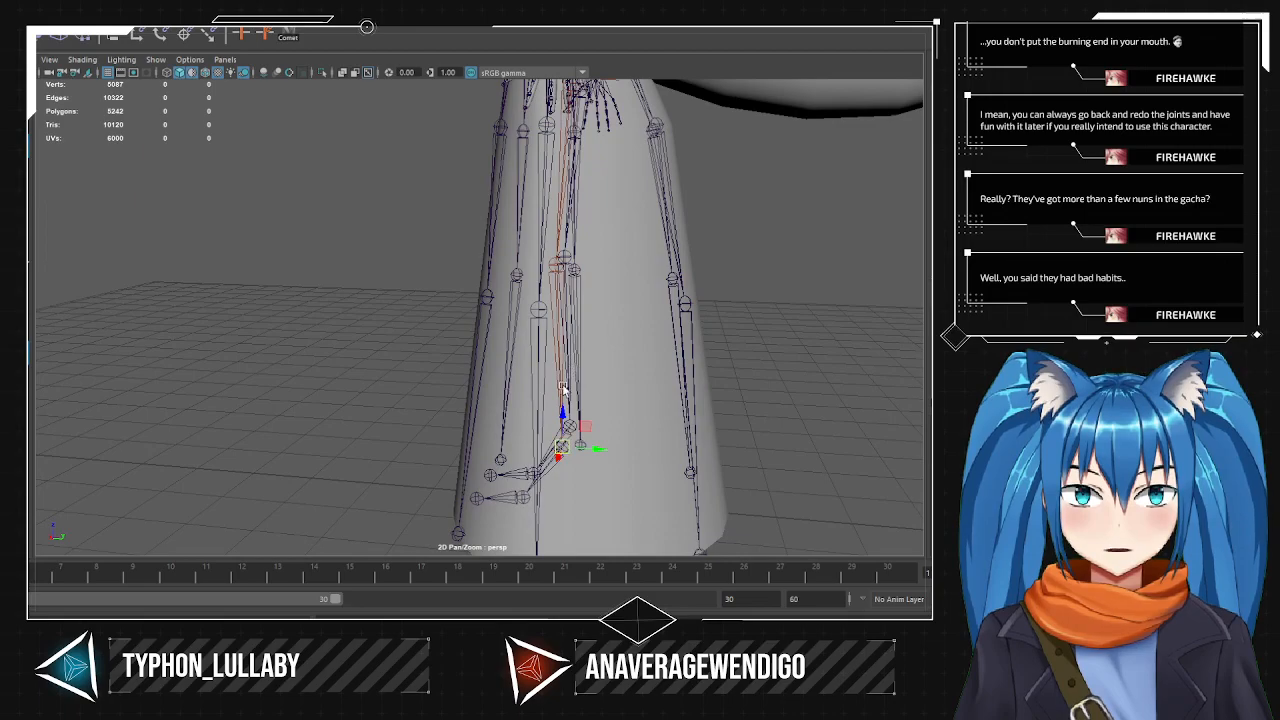
# - Lift the left IK handle in the side view, swing it away from the leg, and undo the changes
pyautogui.moveTo(585, 427); pyautogui.dragTo(582, 363)
pyautogui.moveTo(487, 408); pyautogui.dragTo(370, 421)
pyautogui.hotkey('ctrl', 'z')
pyautogui.hotkey('ctrl', 'z')
pyautogui.hotkey('ctrl', 'z')
# - Try moving the left knee joint sideways from the front view, and undo back to the IK handle selection
pyautogui.click(538, 428)
pyautogui.keyDown('alt'); pyautogui.moveTo(577, 423); pyautogui.dragTo(511, 360); pyautogui.keyUp('alt')
pyautogui.keyDown('alt'); pyautogui.moveTo(480, 428); pyautogui.dragTo(471, 354); pyautogui.keyUp('alt')
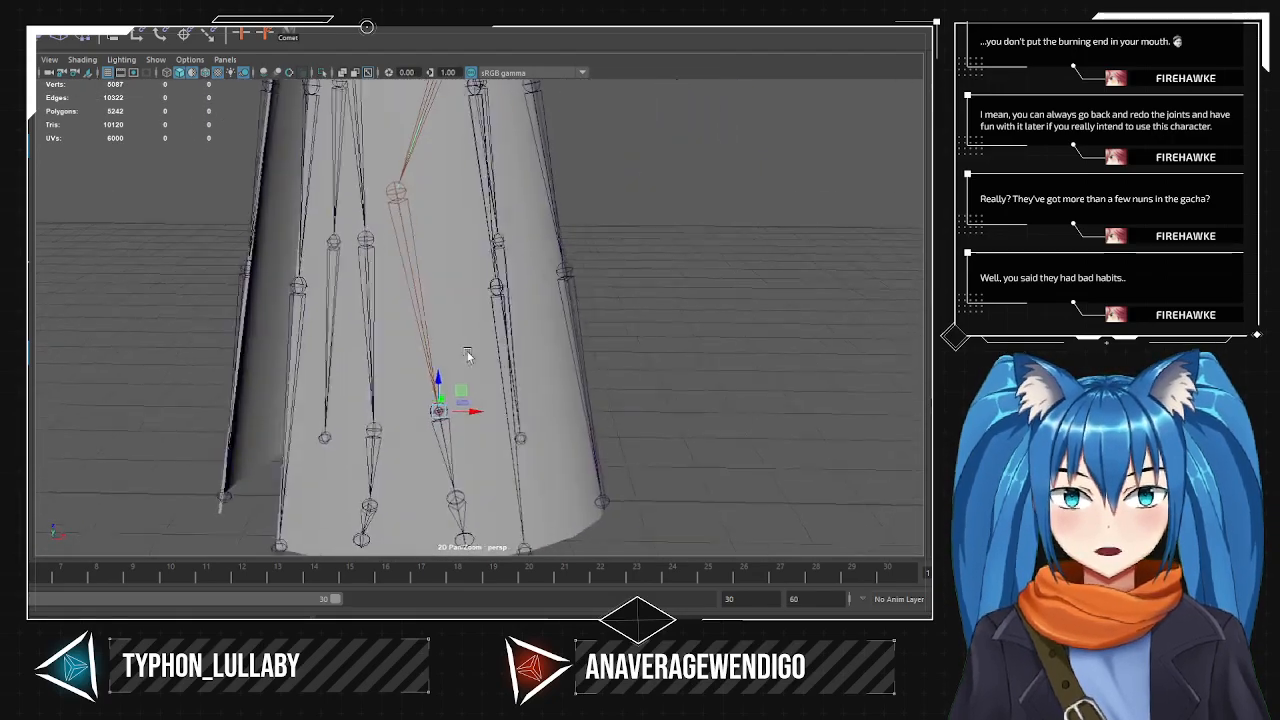
pyautogui.scroll(-5, 469, 346)
pyautogui.click(434, 247)
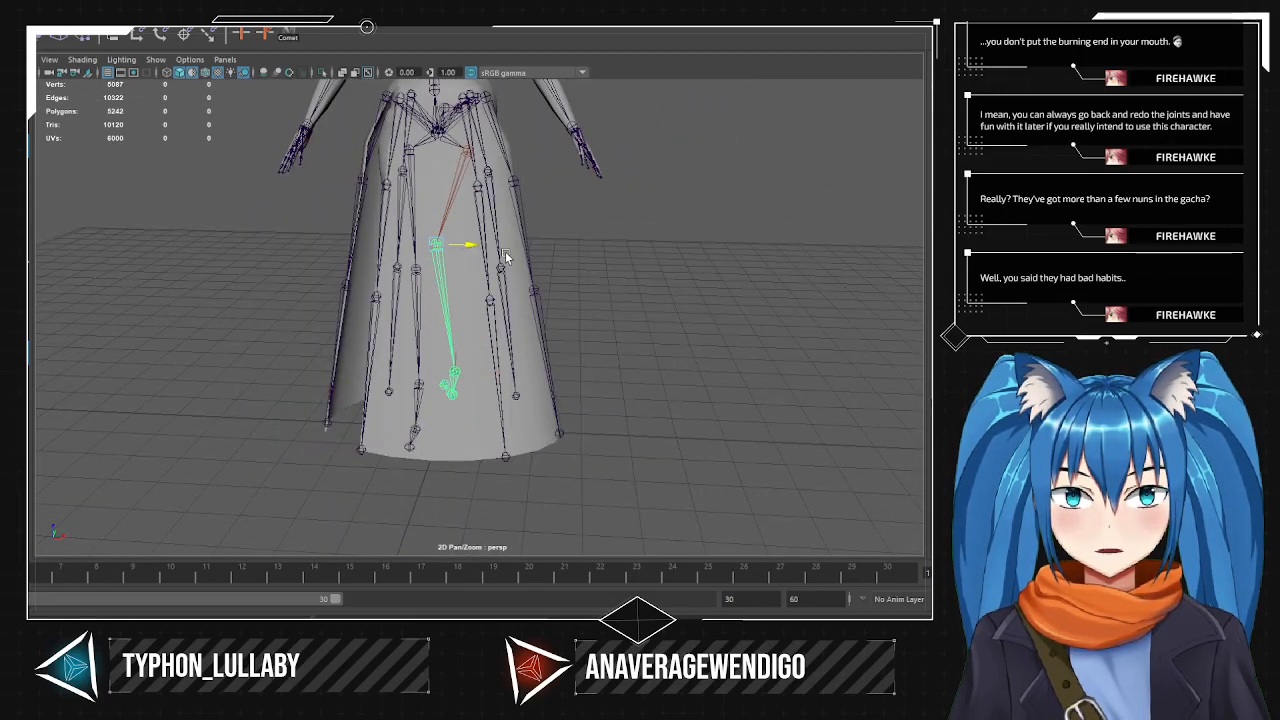
pyautogui.moveTo(463, 250); pyautogui.dragTo(928, 330)
pyautogui.hotkey('ctrl', 'z')
pyautogui.hotkey('ctrl', 'z')
pyautogui.hotkey('ctrl', 'z')
pyautogui.hotkey('ctrl', 'z')
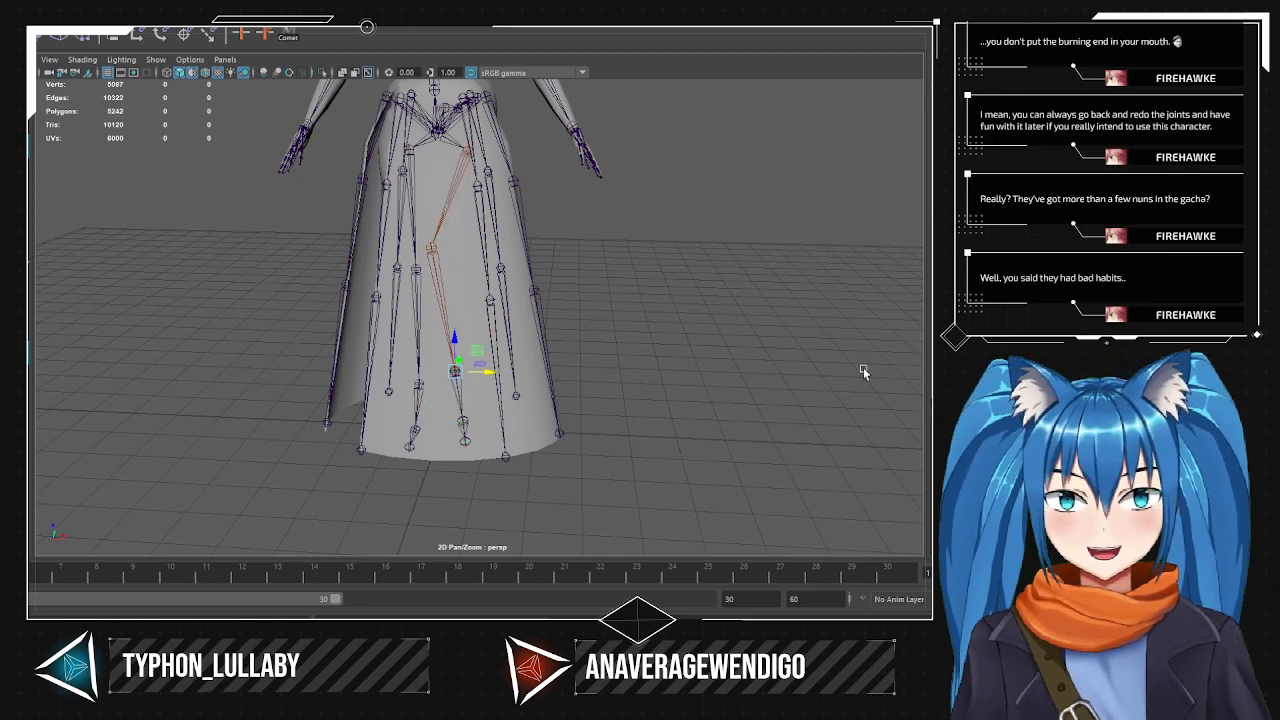
# - Undo the remaining changes to the left leg's pose and inspect the chain from the front and side
pyautogui.keyDown('alt'); pyautogui.moveTo(811, 365); pyautogui.dragTo(729, 381); pyautogui.keyUp('alt')
pyautogui.click(629, 379)
pyautogui.scroll(2, 729, 381)
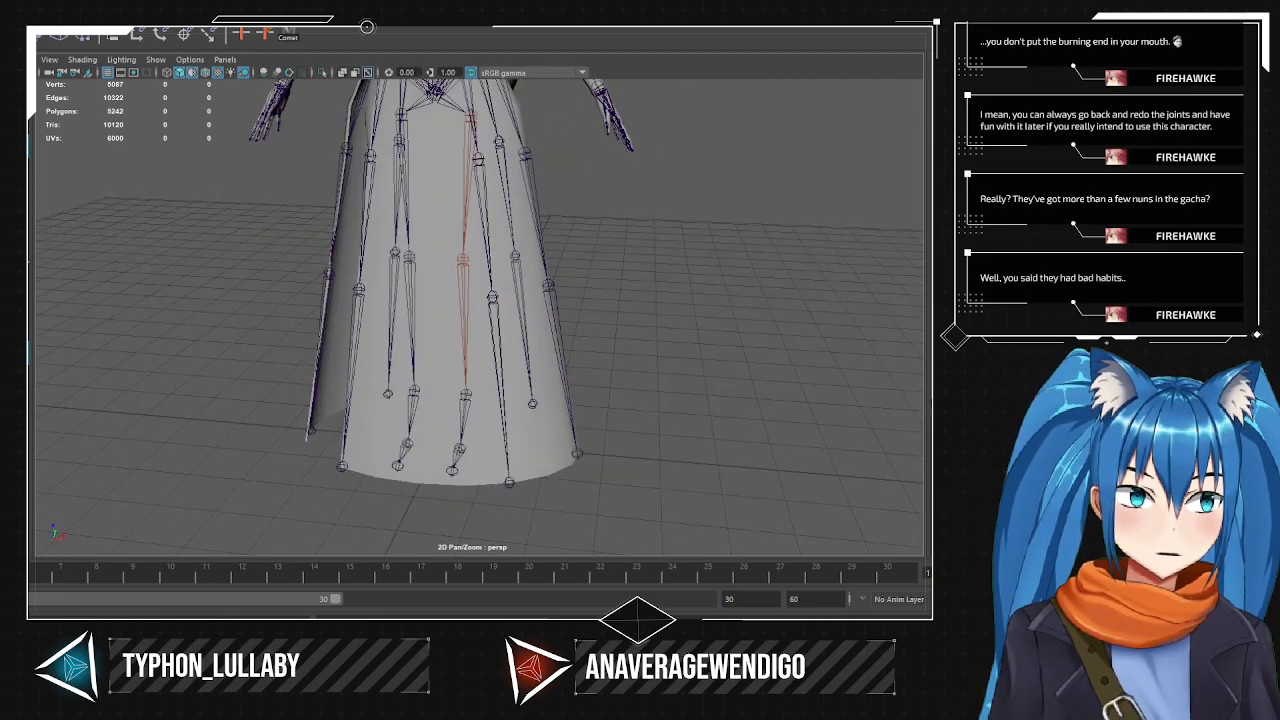
pyautogui.keyDown('alt'); pyautogui.moveTo(380, 300); pyautogui.dragTo(545, 325); pyautogui.keyUp('alt')
pyautogui.hotkey('ctrl', 'z')
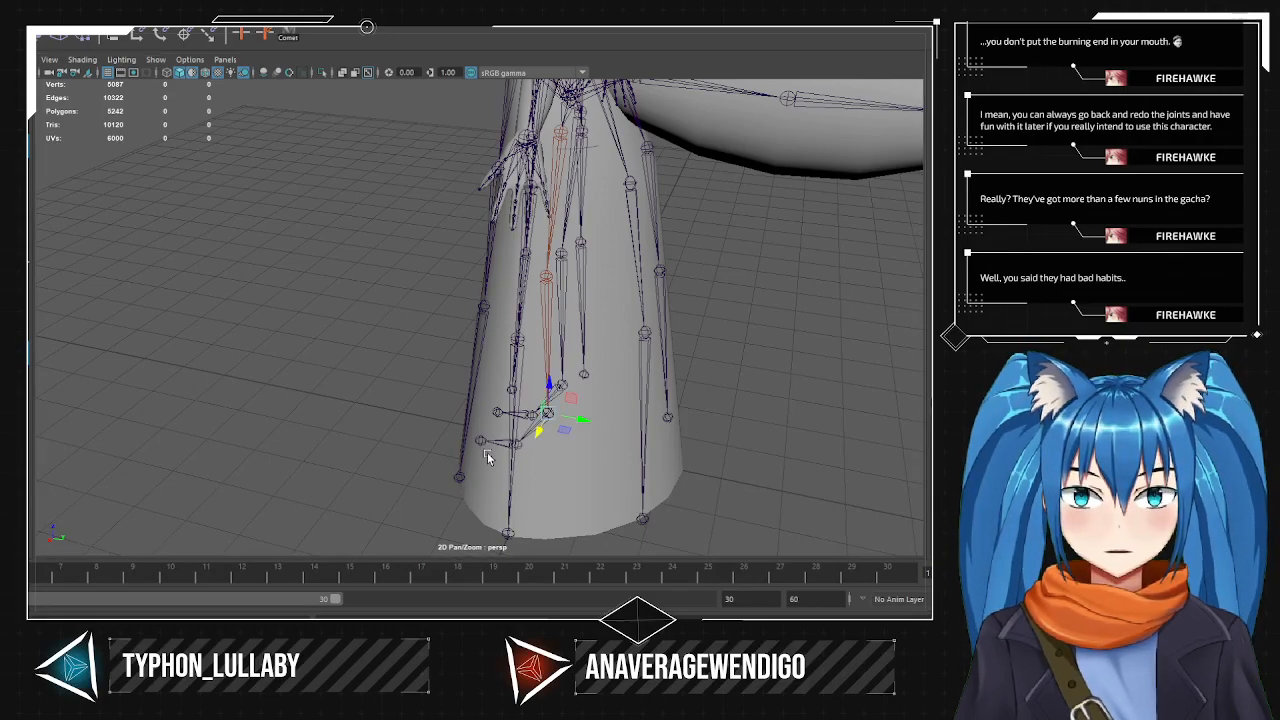
pyautogui.keyDown('alt'); pyautogui.moveTo(546, 393); pyautogui.dragTo(623, 307); pyautogui.keyUp('alt')
pyautogui.hotkey('ctrl', 'z')
# - Test further small moves of the left ankle's IK handle and check the foot joints near the dress hem
pyautogui.moveTo(456, 365)
pyautogui.mouseDown()
pyautogui.moveTo(456, 302)
pyautogui.moveTo(460, 374)
pyautogui.mouseUp()
pyautogui.keyDown('alt'); pyautogui.moveTo(460, 374); pyautogui.dragTo(520, 398); pyautogui.keyUp('alt')
pyautogui.hotkey('ctrl', 'z')
pyautogui.keyDown('alt'); pyautogui.moveTo(486, 440); pyautogui.dragTo(600, 481); pyautogui.keyUp('alt')
pyautogui.moveTo(447, 385); pyautogui.dragTo(609, 393)
pyautogui.keyDown('alt'); pyautogui.moveTo(609, 393); pyautogui.dragTo(548, 242, button='middle'); pyautogui.keyUp('alt')
pyautogui.scroll(3, 548, 242)
pyautogui.keyDown('alt'); pyautogui.moveTo(548, 242); pyautogui.dragTo(514, 369); pyautogui.keyUp('alt')
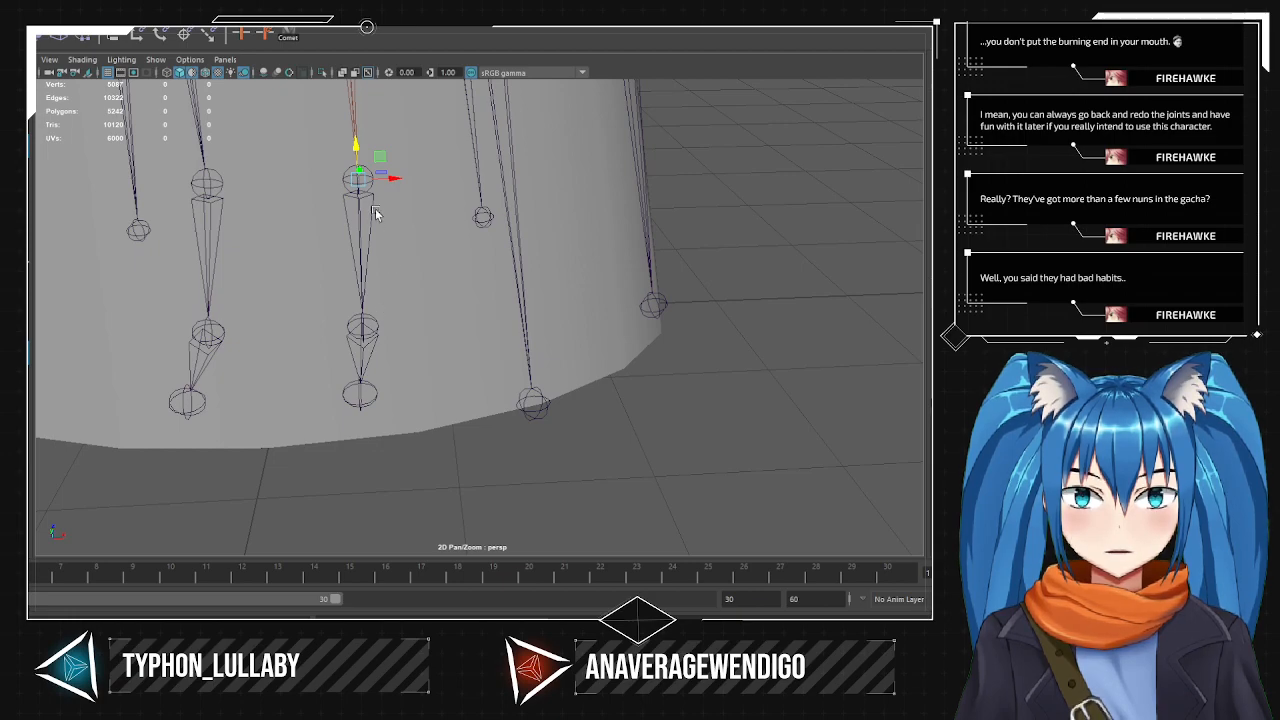
# - Select the left ankle joint with the Rotate tool and check the foot chain from the side
pyautogui.press('F8')
pyautogui.click(397, 199)
pyautogui.click(375, 178)
pyautogui.press('e')
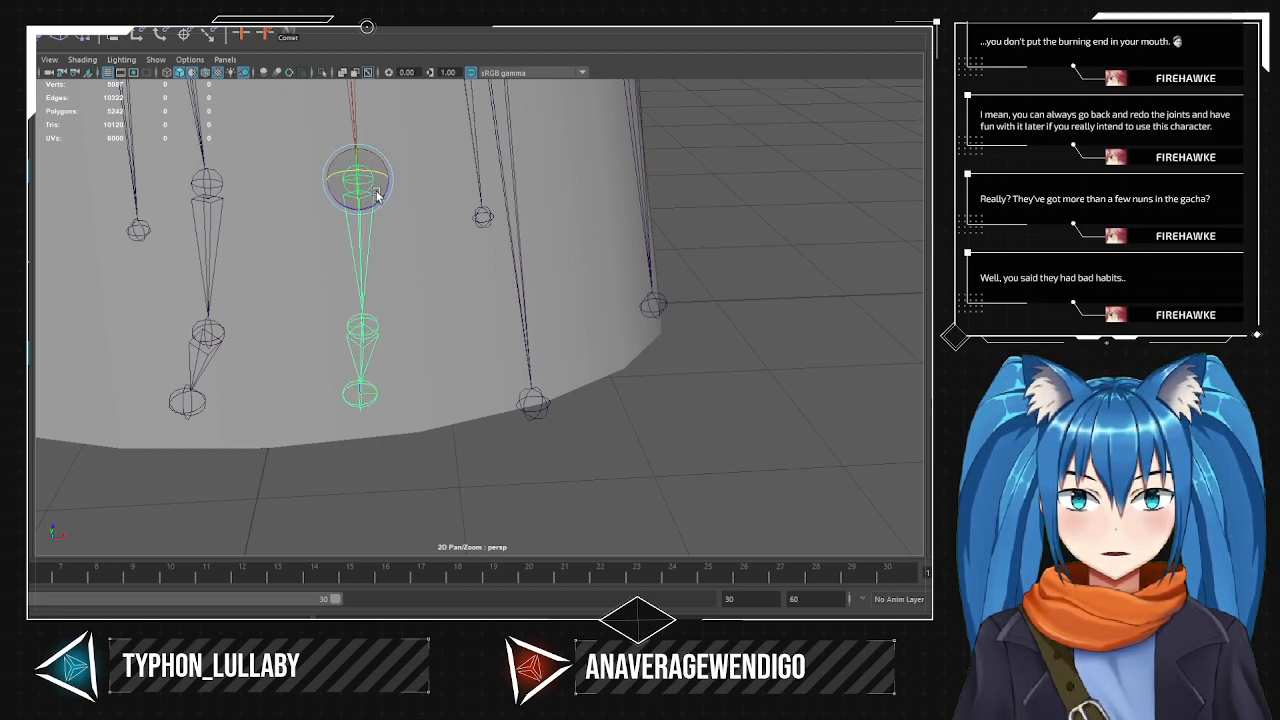
pyautogui.keyDown('alt'); pyautogui.moveTo(378, 180); pyautogui.dragTo(632, 390); pyautogui.keyUp('alt')
pyautogui.click(604, 377)
pyautogui.hotkey('ctrl', 'z')
# - Examine the left ankle joint's orientation up close, and undo back to the IK handle selection
pyautogui.click(697, 245)
pyautogui.keyDown('alt'); pyautogui.moveTo(722, 271); pyautogui.dragTo(594, 369, button='middle'); pyautogui.keyUp('alt')
pyautogui.scroll(2, 594, 369)
pyautogui.keyDown('alt'); pyautogui.moveTo(594, 369); pyautogui.dragTo(626, 367); pyautogui.keyUp('alt')
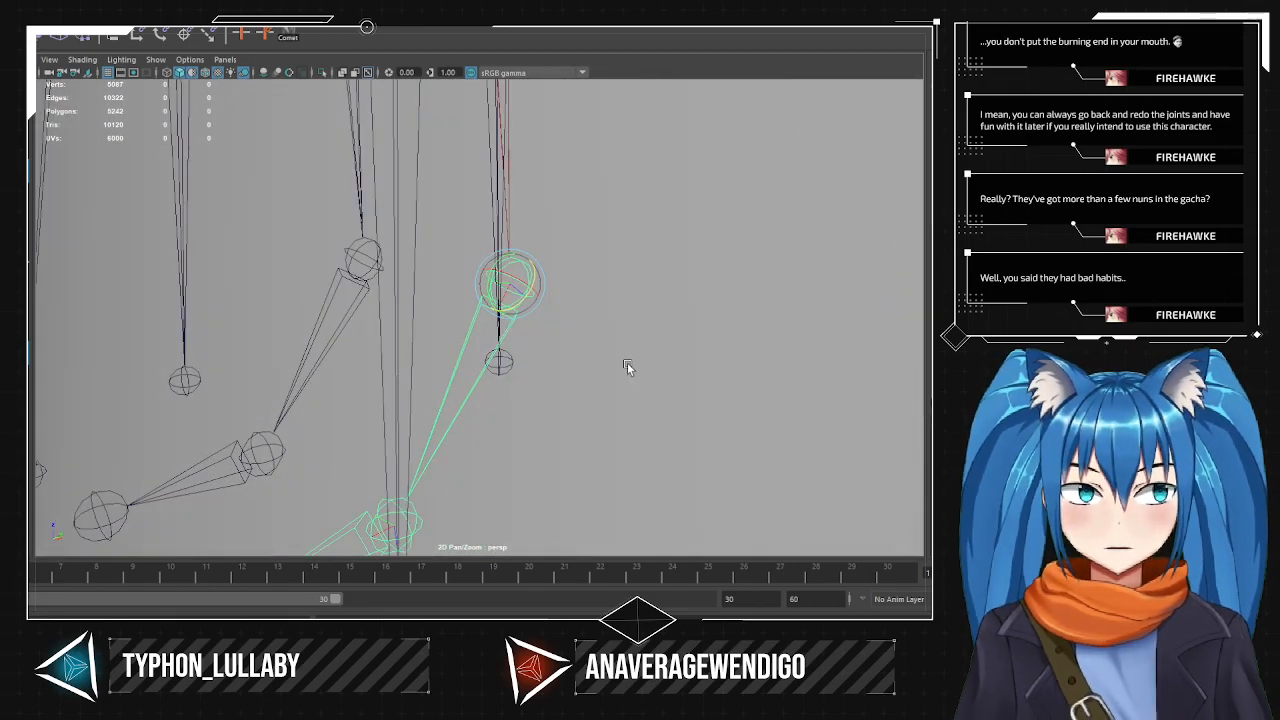
pyautogui.scroll(-4, 627, 362)
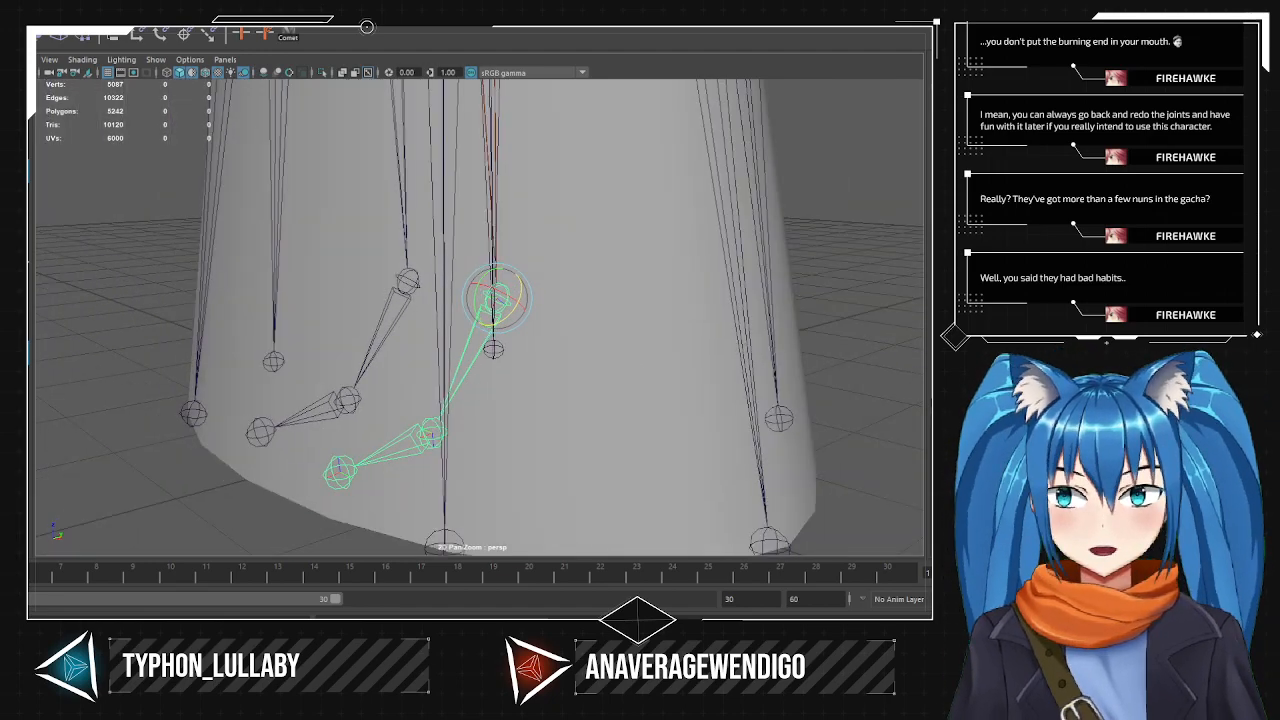
pyautogui.hotkey('ctrl', 'z')
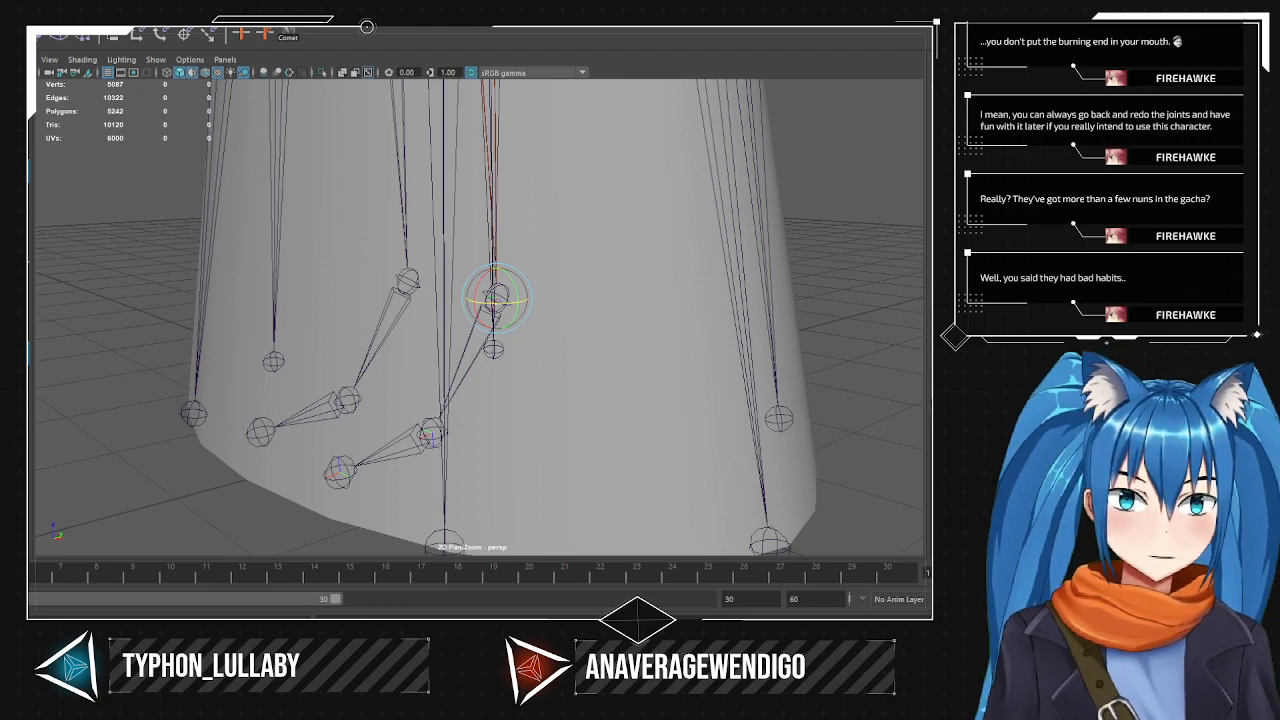
pyautogui.keyDown('alt'); pyautogui.moveTo(570, 300); pyautogui.dragTo(636, 300); pyautogui.keyUp('alt')
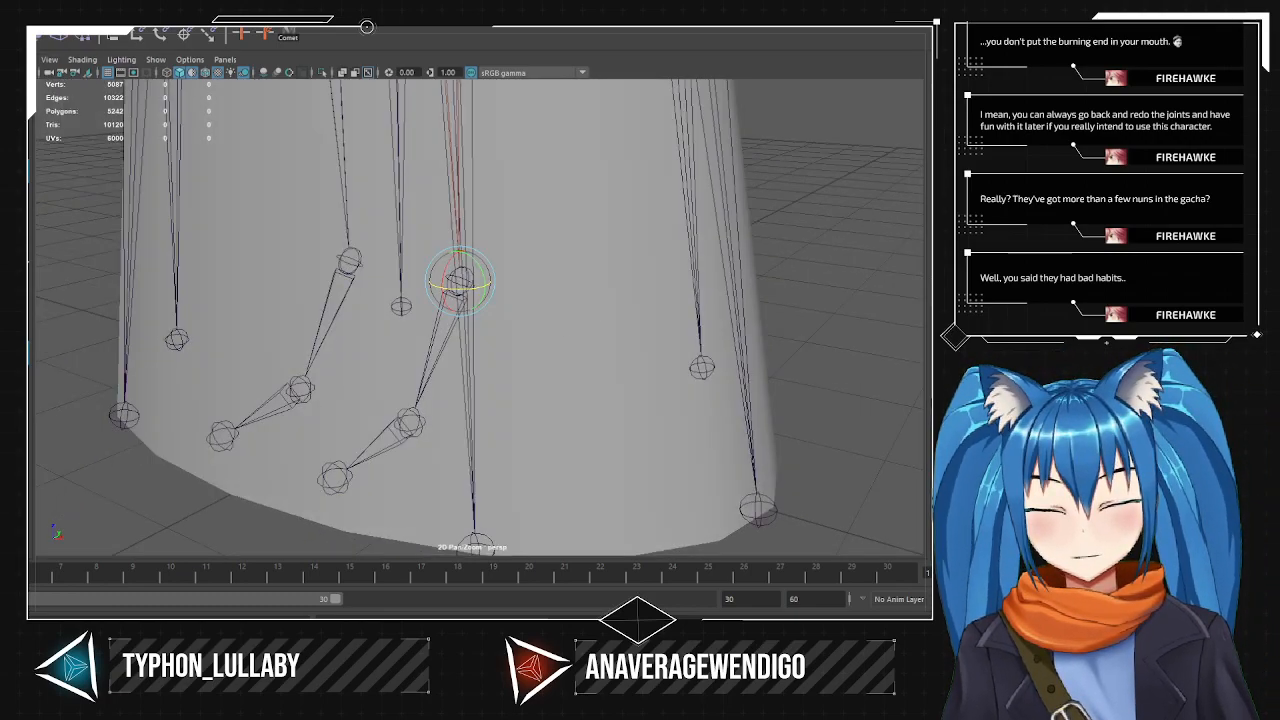
# - Create a matching IK handle on the character's right leg, running from the hip joint to the ankle joint
pyautogui.click(254, 206)
pyautogui.keyDown('alt'); pyautogui.moveTo(254, 206); pyautogui.dragTo(410, 297); pyautogui.keyUp('alt')
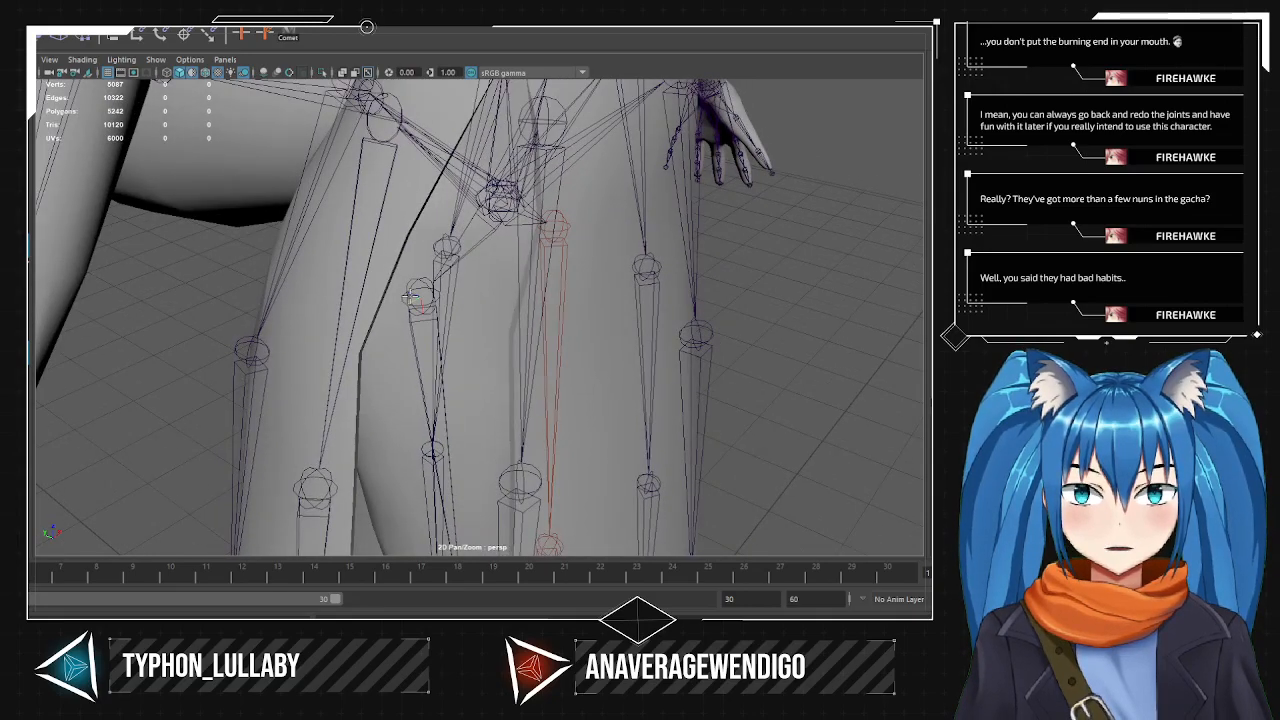
pyautogui.click(449, 428)
pyautogui.keyDown('alt'); pyautogui.moveTo(449, 428); pyautogui.dragTo(420, 80, button='middle'); pyautogui.keyUp('alt')
pyautogui.keyDown('alt'); pyautogui.moveTo(437, 386); pyautogui.dragTo(418, 97, button='middle'); pyautogui.keyUp('alt')
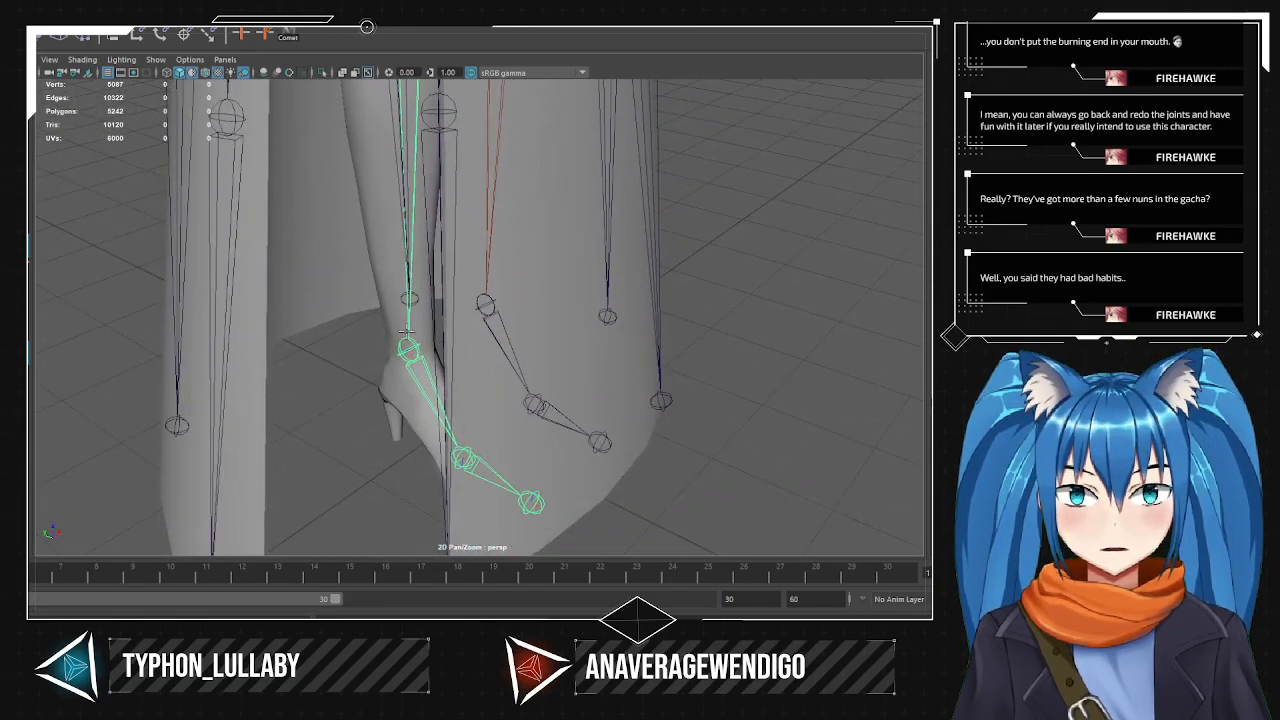
pyautogui.click(408, 350)
pyautogui.click(462, 370)
pyautogui.keyDown('alt'); pyautogui.moveTo(462, 370); pyautogui.dragTo(390, 384); pyautogui.keyUp('alt')
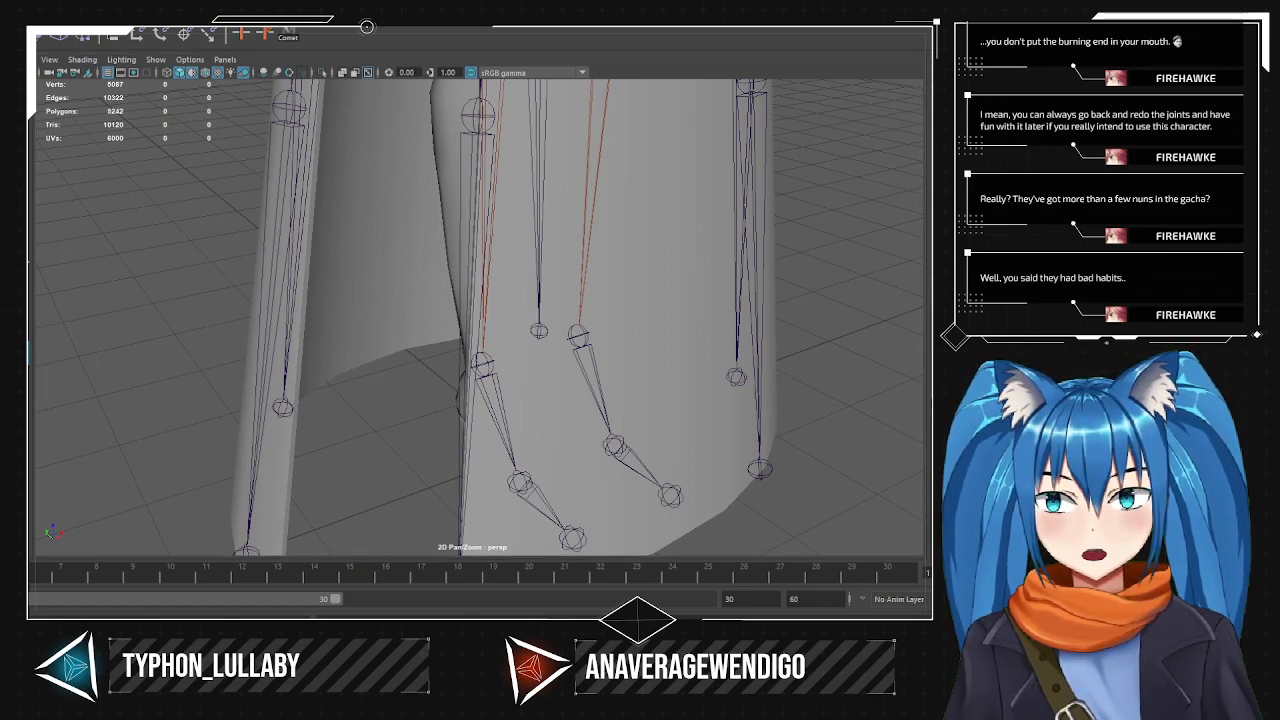
# - Select the right ankle's IK handle with the Move tool and move it to test the leg
pyautogui.click(474, 368)
pyautogui.moveTo(484, 348); pyautogui.dragTo(621, 410)
pyautogui.scroll(-2, 549, 255)
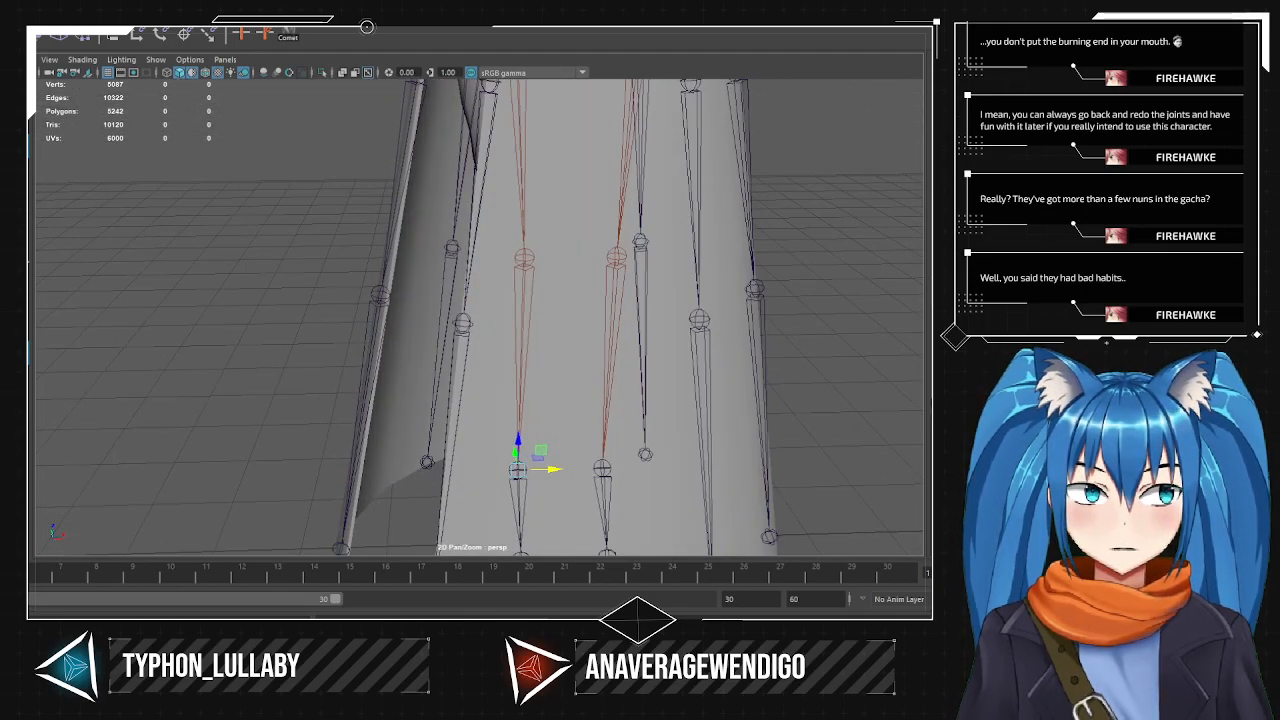
# - Inspect both IK leg chains up to the pelvis, pick the right and left hip joints, and clear the selection
pyautogui.keyDown('alt'); pyautogui.moveTo(610, 282); pyautogui.dragTo(597, 531, button='middle'); pyautogui.keyUp('alt')
pyautogui.keyDown('alt'); pyautogui.moveTo(543, 283); pyautogui.dragTo(534, 491, button='middle'); pyautogui.keyUp('alt')
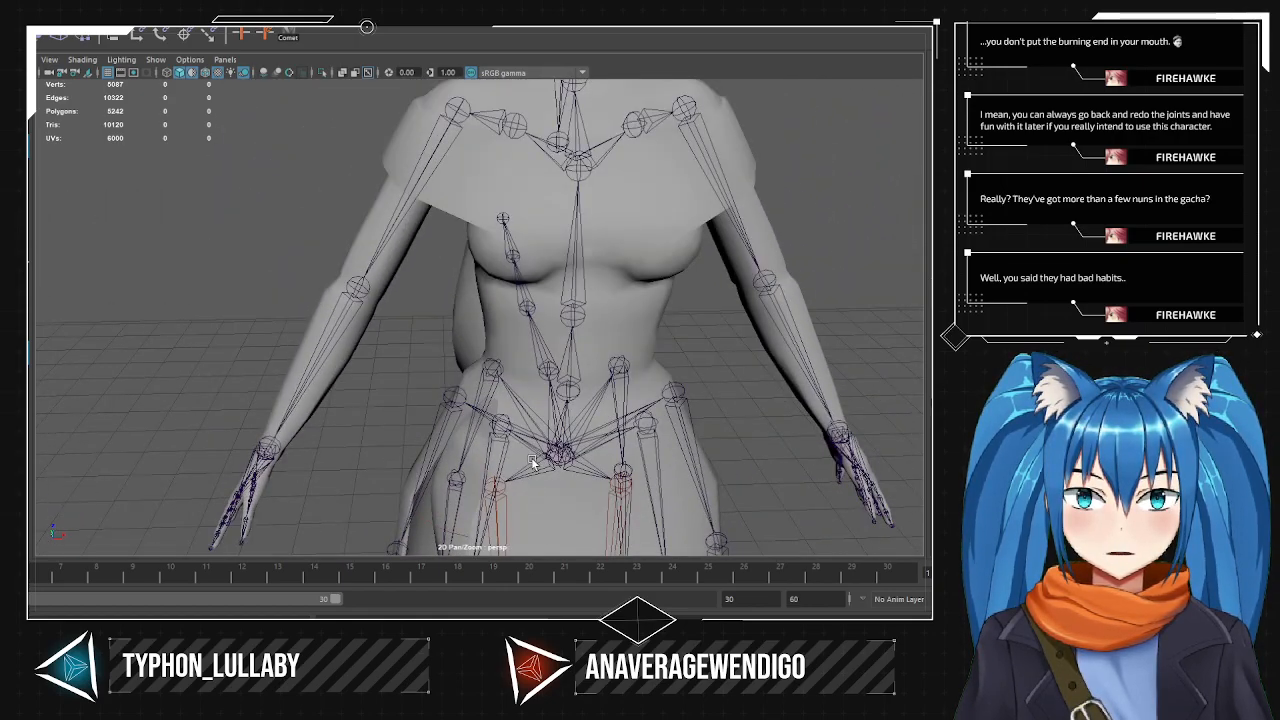
pyautogui.keyDown('alt'); pyautogui.moveTo(534, 463); pyautogui.dragTo(536, 400); pyautogui.keyUp('alt')
pyautogui.keyDown('alt'); pyautogui.moveTo(536, 400); pyautogui.dragTo(521, 210, button='middle'); pyautogui.keyUp('alt')
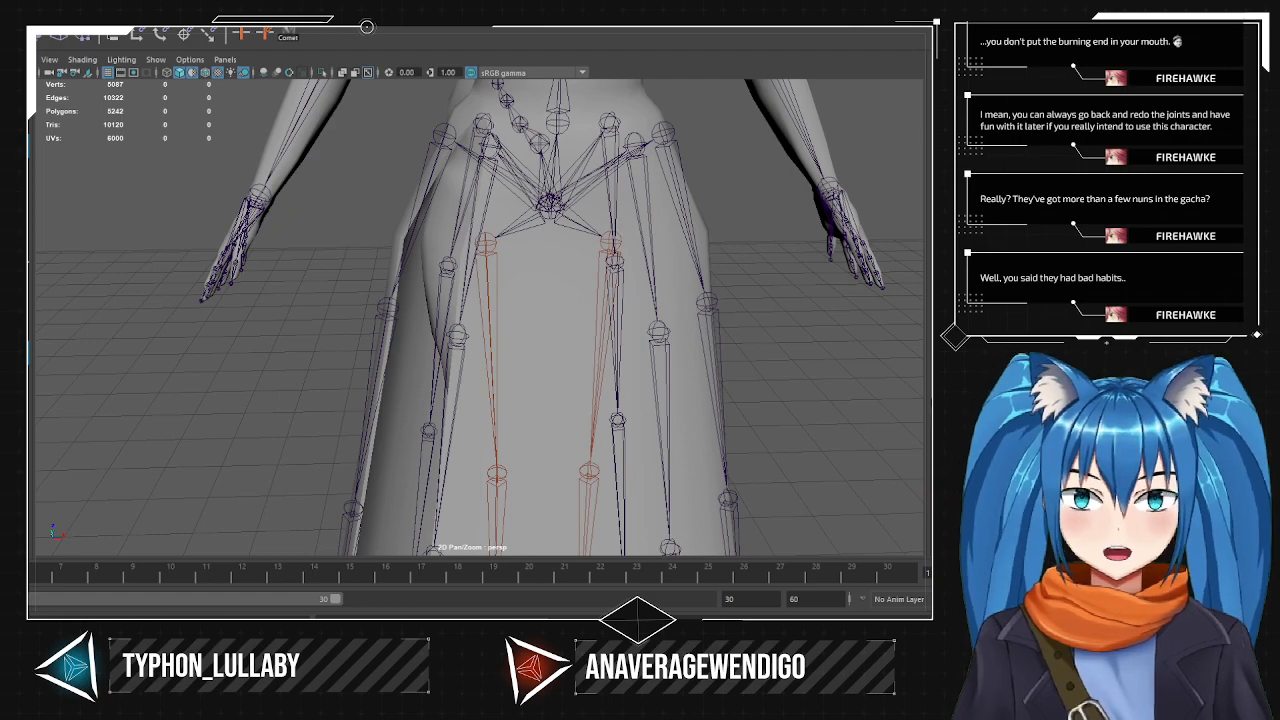
pyautogui.click(491, 257)
pyautogui.press('q')
pyautogui.click(630, 237)
pyautogui.click(789, 318)
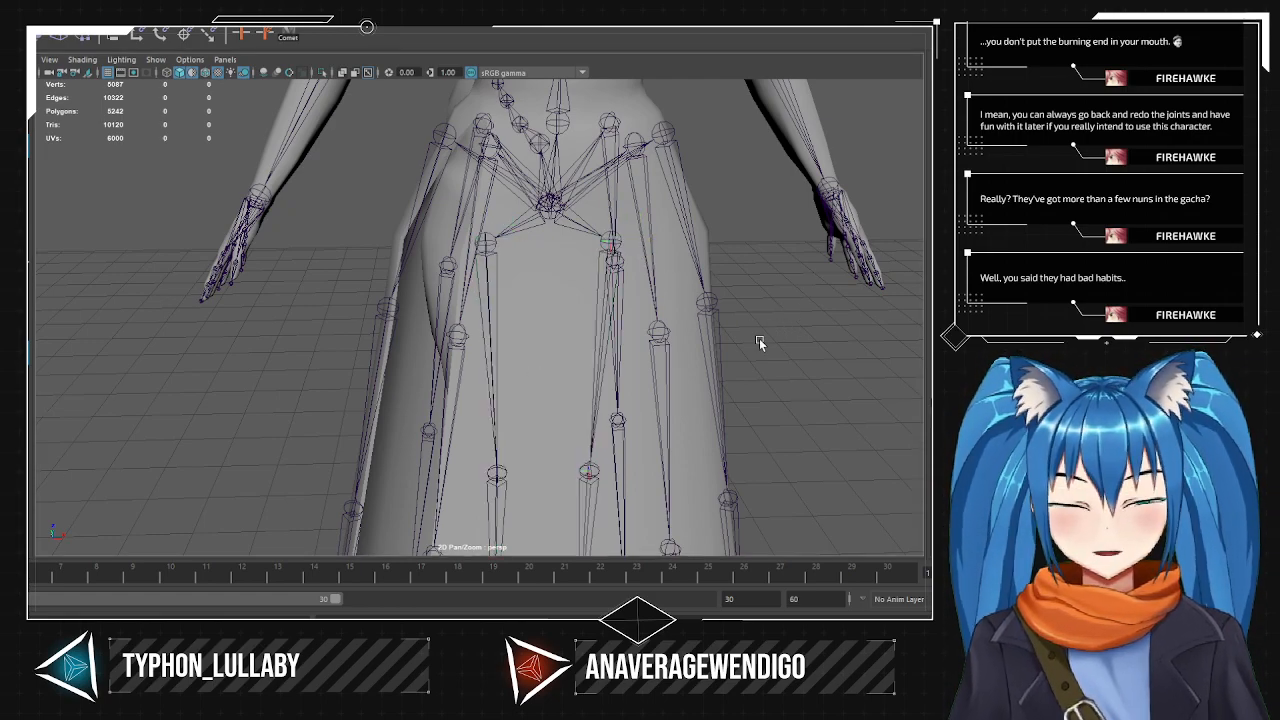
# - Test the right leg's joints by rotating the hip forward and bending the knee and ankle with the Rotate tool
pyautogui.keyDown('alt'); pyautogui.moveTo(723, 291); pyautogui.dragTo(709, 371); pyautogui.keyUp('alt')
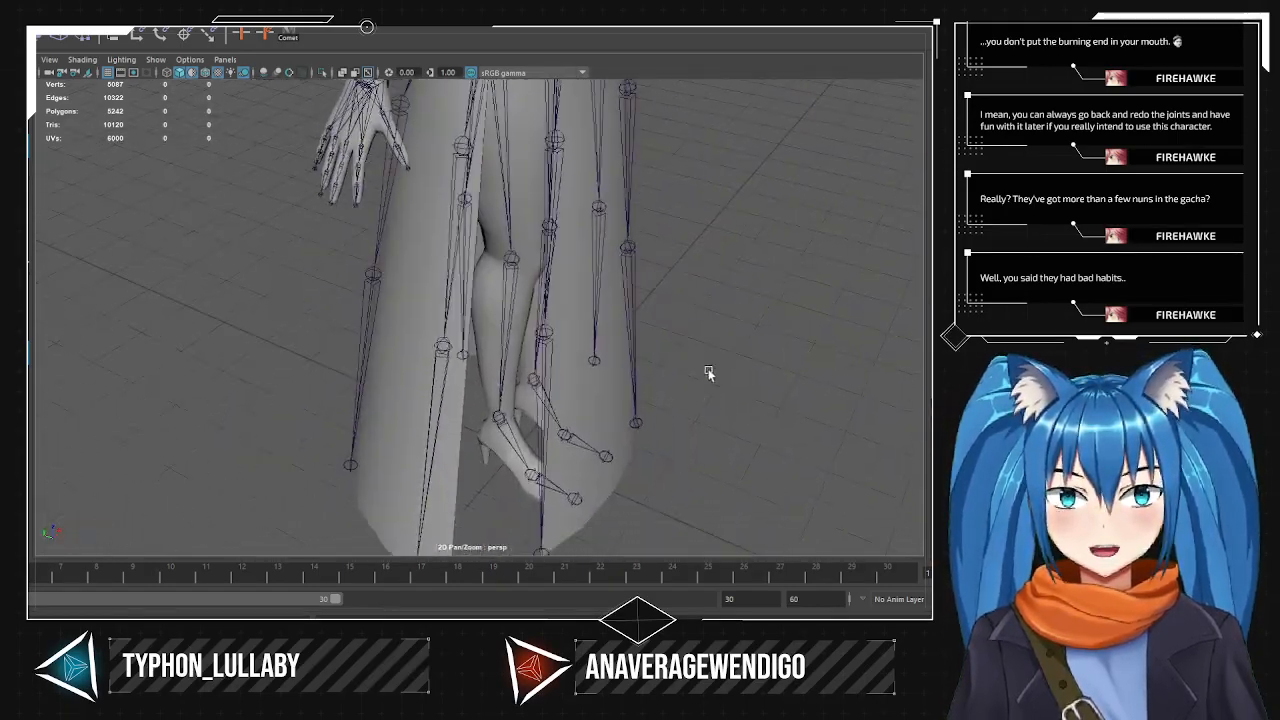
pyautogui.click(493, 421)
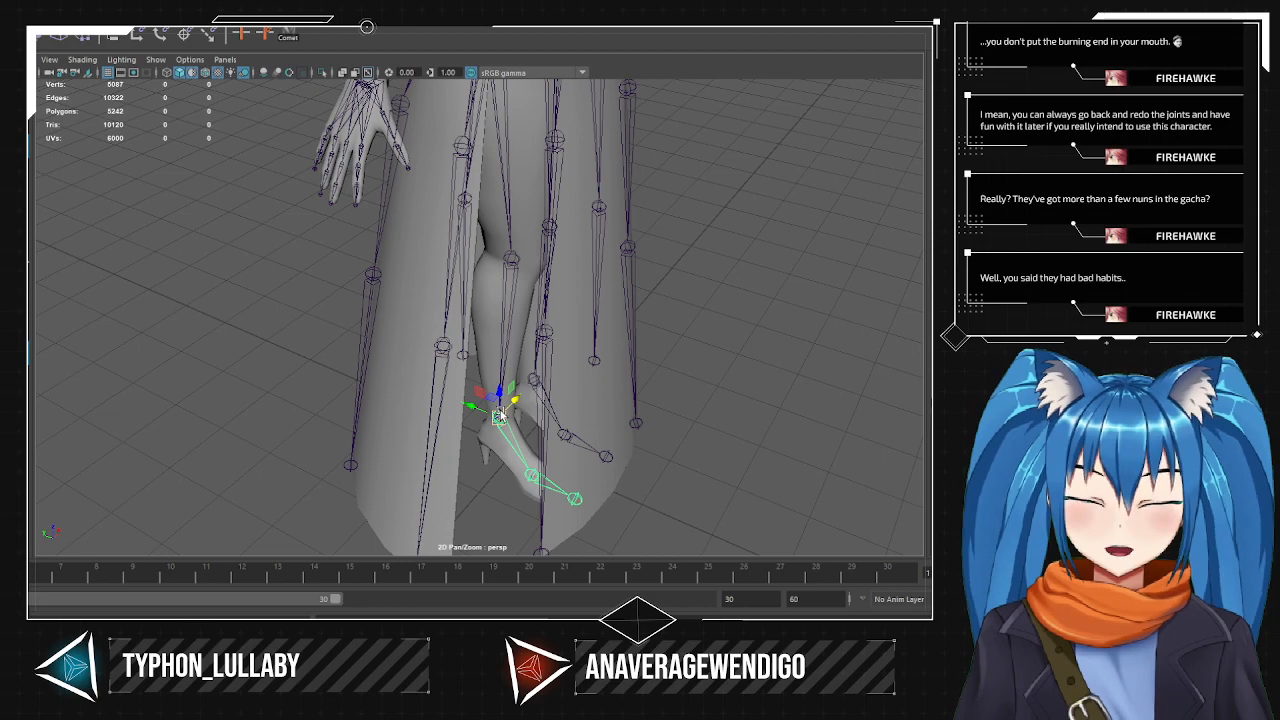
pyautogui.keyDown('alt'); pyautogui.moveTo(550, 298); pyautogui.dragTo(537, 415, button='middle'); pyautogui.keyUp('alt')
pyautogui.click(484, 200)
pyautogui.press('e')
pyautogui.moveTo(492, 202); pyautogui.dragTo(563, 190)
pyautogui.click(708, 209)
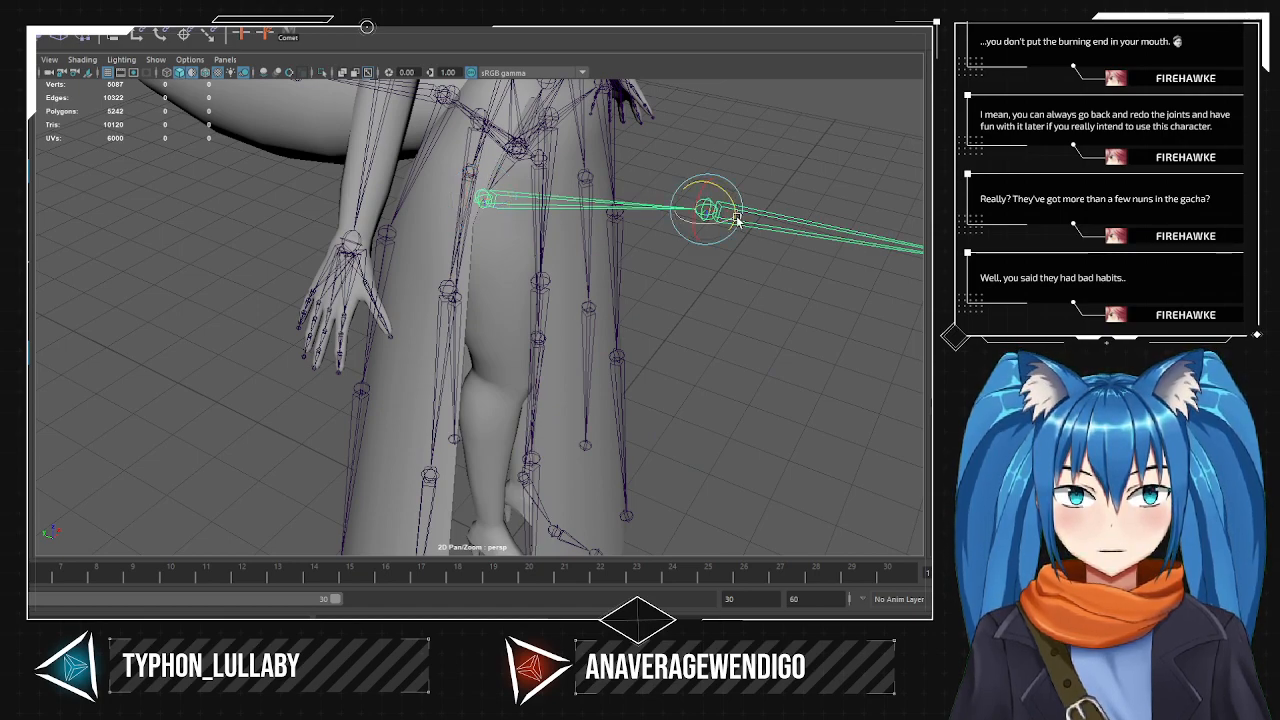
pyautogui.moveTo(722, 200); pyautogui.dragTo(750, 300)
pyautogui.click(704, 431)
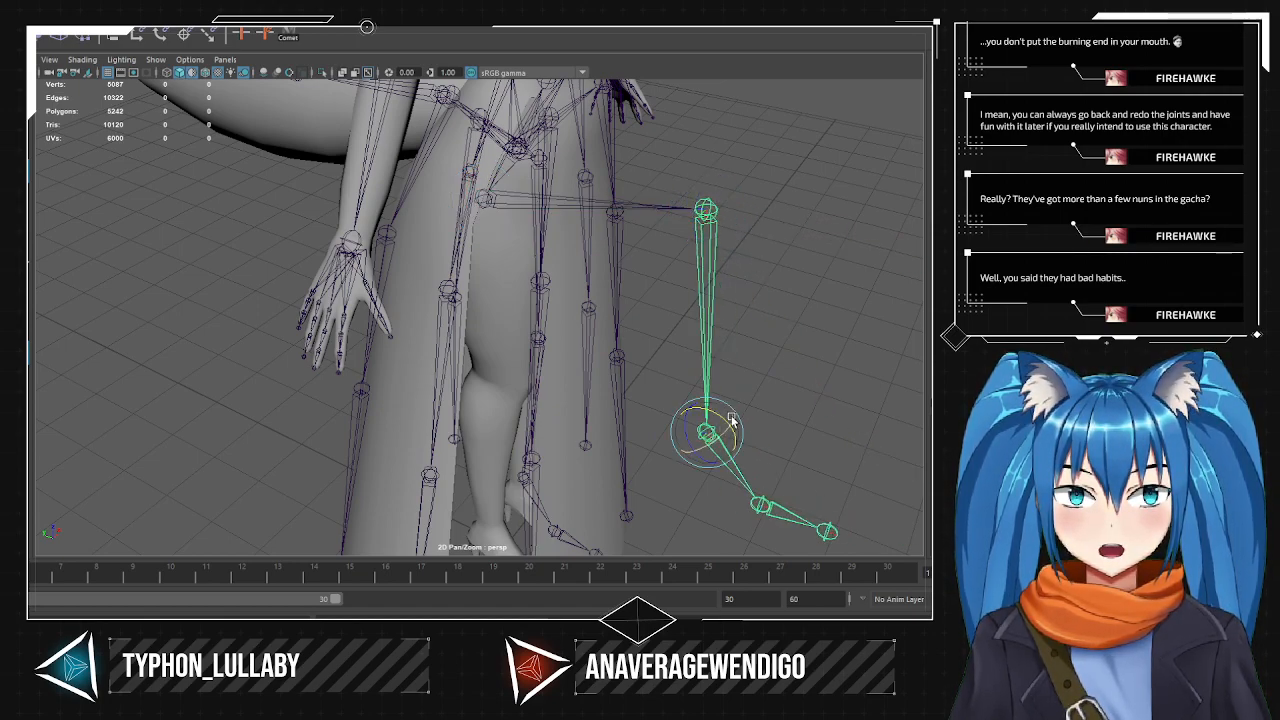
pyautogui.moveTo(722, 428); pyautogui.dragTo(695, 400)
# - Undo the knee and ankle rotations on the character's right leg
pyautogui.hotkey('ctrl', 'z')
pyautogui.hotkey('ctrl', 'z')
pyautogui.hotkey('ctrl', 'z')
pyautogui.hotkey('ctrl', 'z')
pyautogui.hotkey('ctrl', 'z')
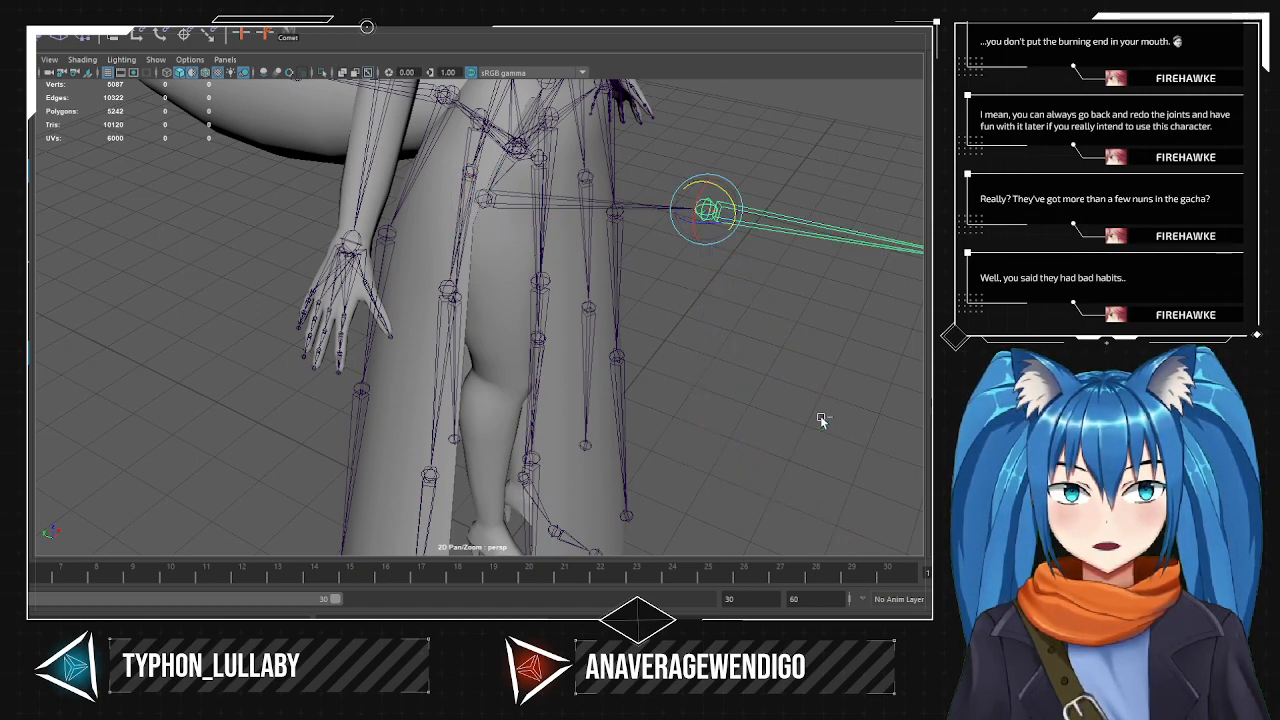
# - Try posing the right leg again by rotating its hip and knee joints, and undo the rotations
pyautogui.keyDown('alt'); pyautogui.moveTo(622, 352); pyautogui.dragTo(508, 349); pyautogui.keyUp('alt')
pyautogui.scroll(-5, 560, 341)
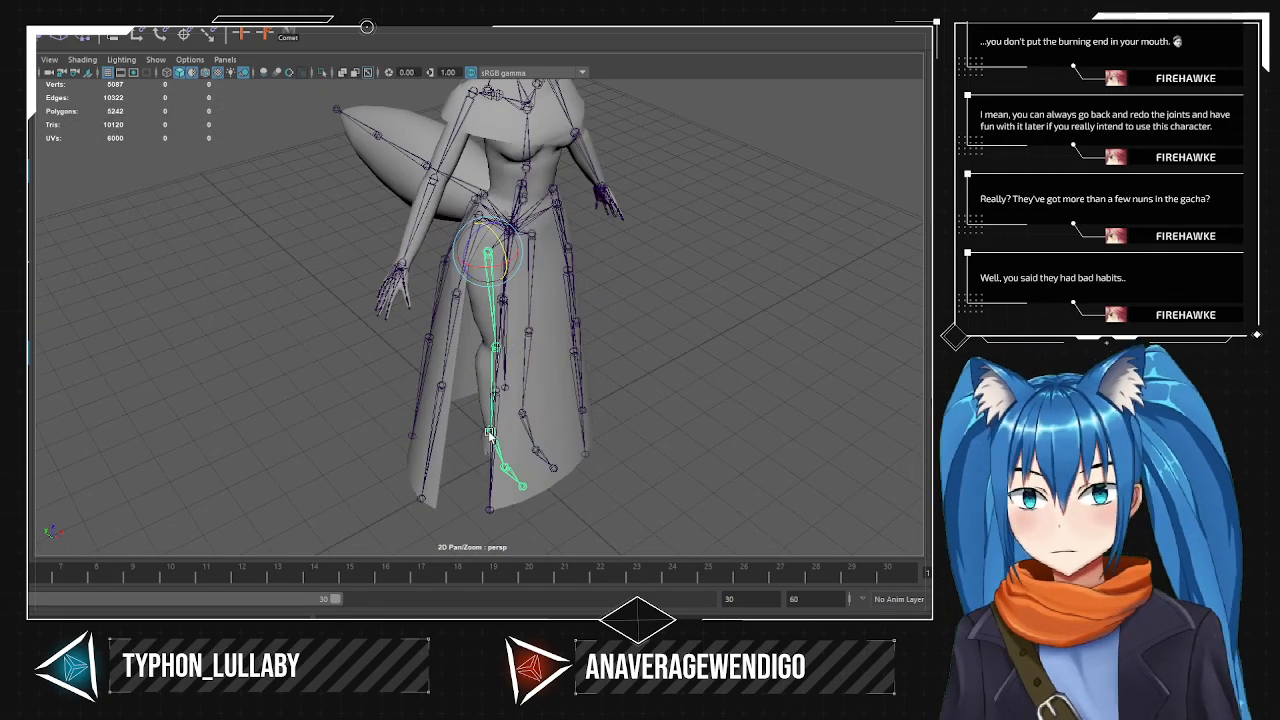
pyautogui.scroll(3, 697, 330)
pyautogui.click(494, 229)
pyautogui.moveTo(503, 222); pyautogui.dragTo(563, 263)
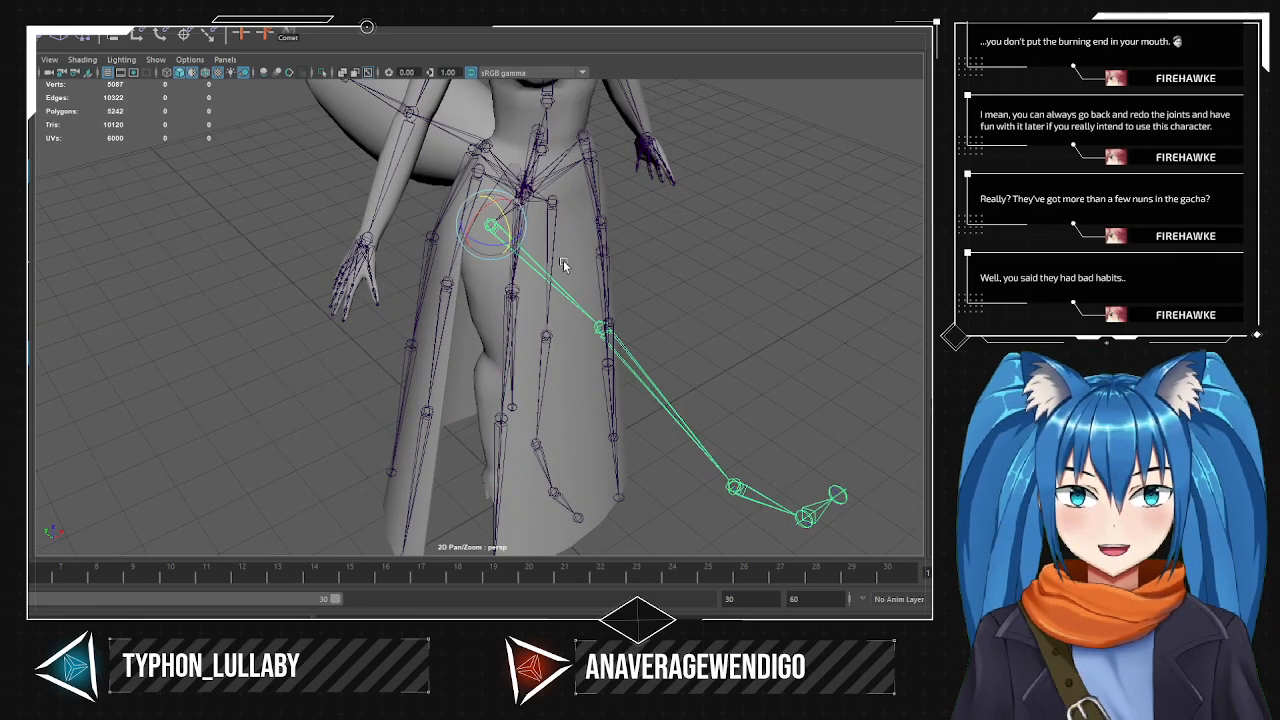
pyautogui.click(599, 327)
pyautogui.moveTo(609, 317); pyautogui.dragTo(626, 339)
pyautogui.keyDown('alt'); pyautogui.moveTo(711, 358); pyautogui.dragTo(463, 294); pyautogui.keyUp('alt')
pyautogui.hotkey('ctrl', 'z')
pyautogui.hotkey('ctrl', 'z')
pyautogui.hotkey('ctrl', 'z')
# - Select a tail joint and the right elbow joint in turn to check how they would rotate
pyautogui.click(709, 377)
pyautogui.click(428, 268)
pyautogui.hotkey('ctrl', 'z')
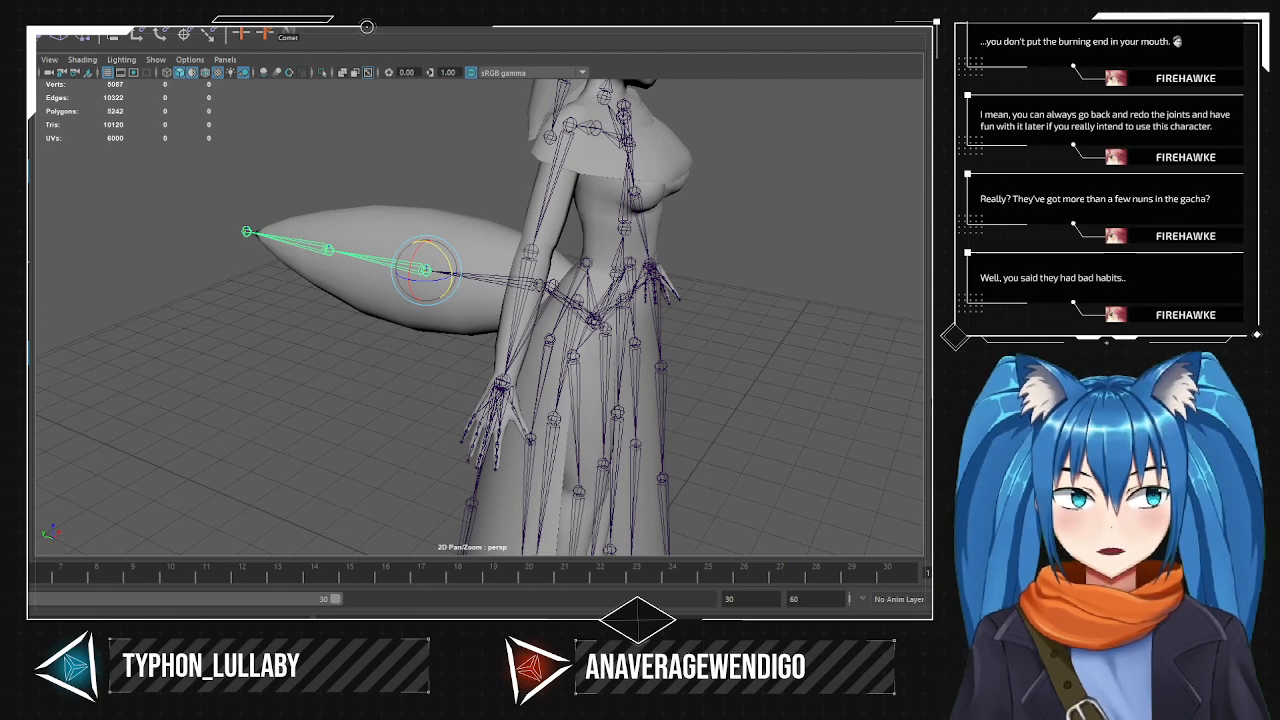
pyautogui.keyDown('alt'); pyautogui.moveTo(640, 240); pyautogui.dragTo(420, 208); pyautogui.keyUp('alt')
pyautogui.keyDown('alt'); pyautogui.moveTo(420, 208); pyautogui.dragTo(610, 225, button='right'); pyautogui.keyUp('alt')
pyautogui.moveTo(610, 225)
pyautogui.keyDown('alt'); pyautogui.mouseDown()
pyautogui.moveTo(570, 198)
pyautogui.moveTo(500, 232)
pyautogui.moveTo(540, 262)
pyautogui.moveTo(598, 247)
pyautogui.moveTo(600, 266)
pyautogui.moveTo(640, 202)
pyautogui.moveTo(598, 226)
pyautogui.mouseUp(); pyautogui.keyUp('alt')
pyautogui.click(452, 222)
pyautogui.keyDown('alt'); pyautogui.moveTo(690, 240); pyautogui.dragTo(529, 227); pyautogui.keyUp('alt')
pyautogui.hotkey('ctrl', 'z')
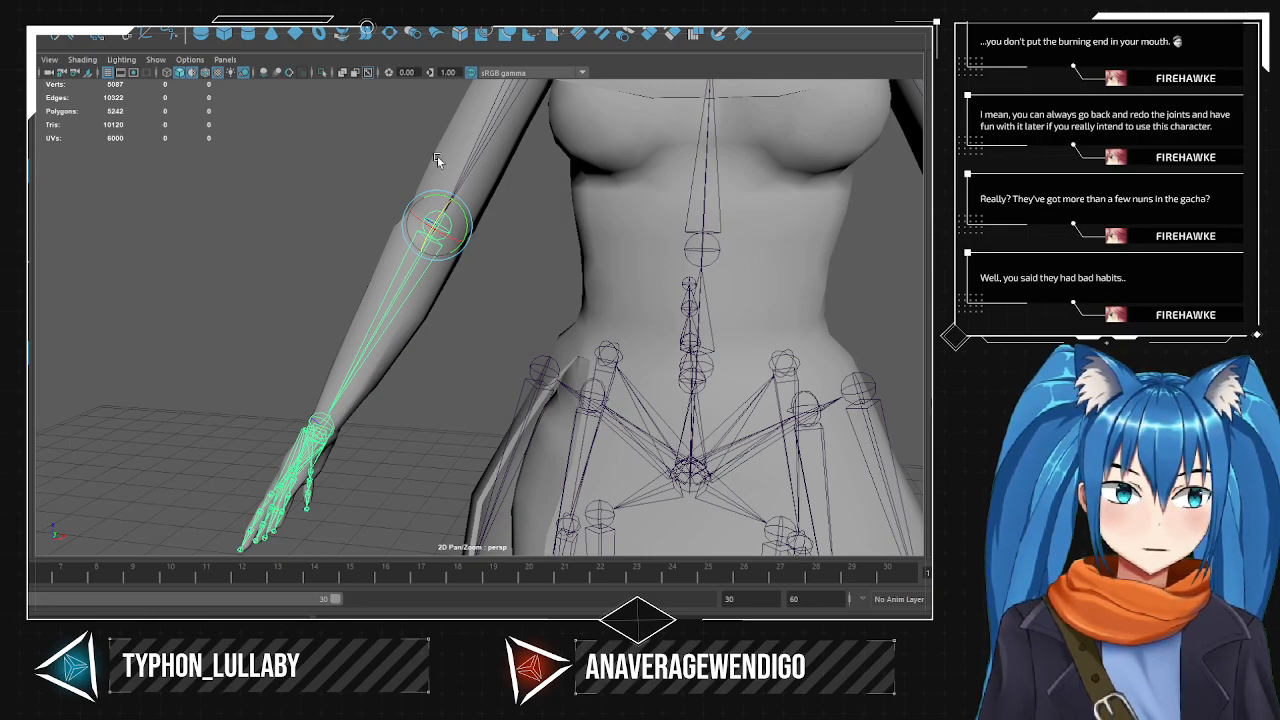
# - Create a circular control curve on the ground at the character's feet and inspect its placement around the heels
pyautogui.scroll(-5, 497, 177)
pyautogui.keyDown('alt'); pyautogui.moveTo(578, 330); pyautogui.dragTo(497, 120, button='middle'); pyautogui.keyUp('alt')
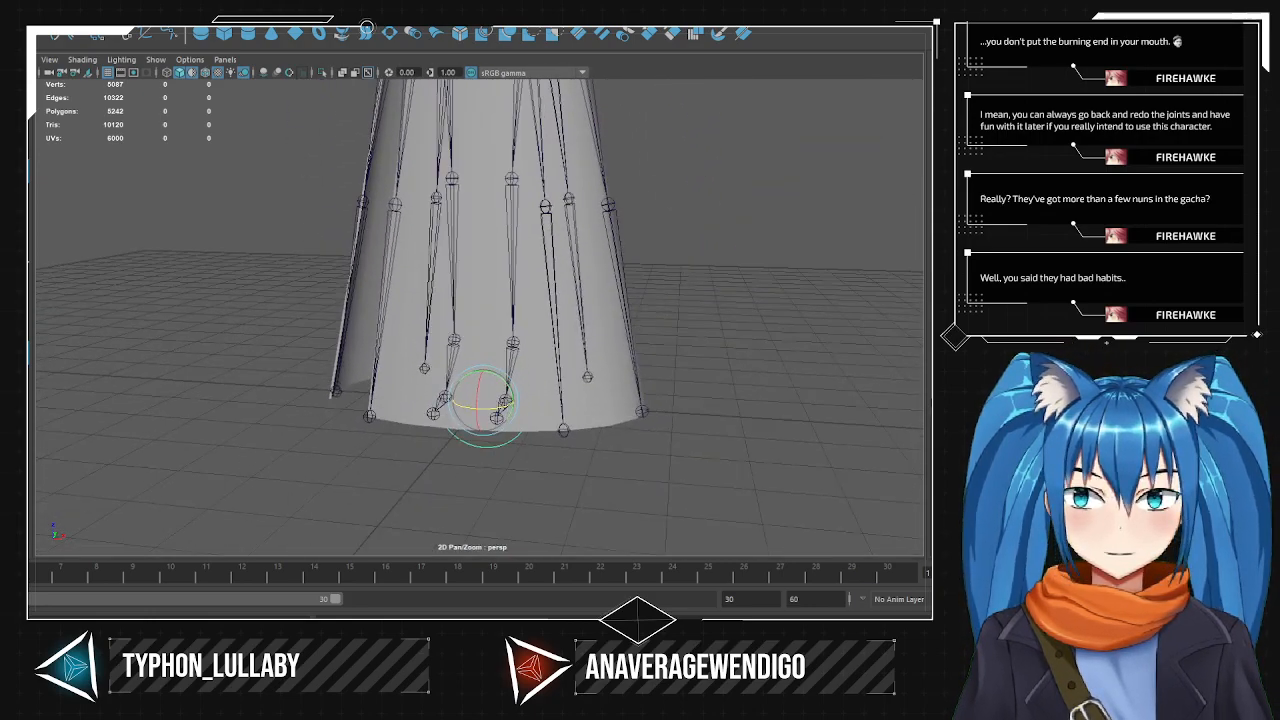
pyautogui.keyDown('alt'); pyautogui.moveTo(494, 303); pyautogui.dragTo(514, 217, button='middle'); pyautogui.keyUp('alt')
pyautogui.keyDown('alt'); pyautogui.moveTo(514, 217); pyautogui.dragTo(696, 251); pyautogui.keyUp('alt')
pyautogui.scroll(5, 686, 380)
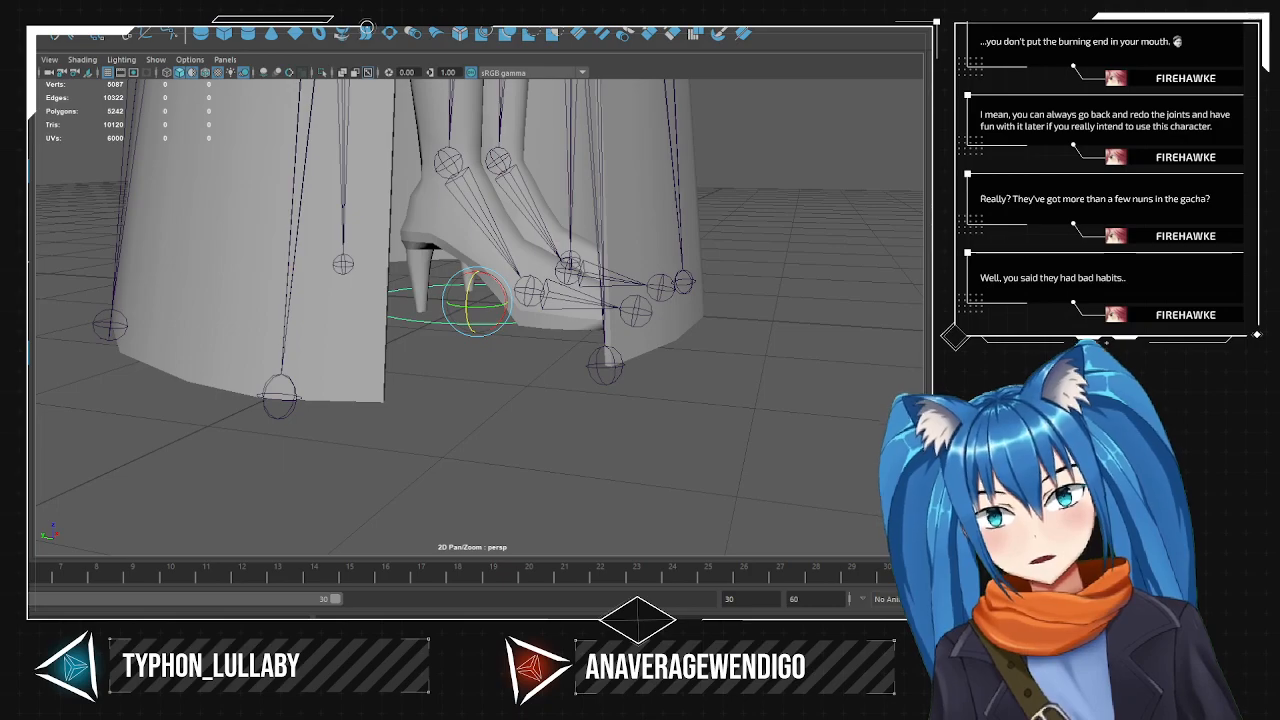
pyautogui.keyDown('alt'); pyautogui.moveTo(551, 108); pyautogui.dragTo(537, 204); pyautogui.keyUp('alt')
pyautogui.scroll(3, 521, 236)
pyautogui.keyDown('alt'); pyautogui.moveTo(514, 249); pyautogui.dragTo(556, 253); pyautogui.keyUp('alt')
pyautogui.scroll(-3, 527, 236)
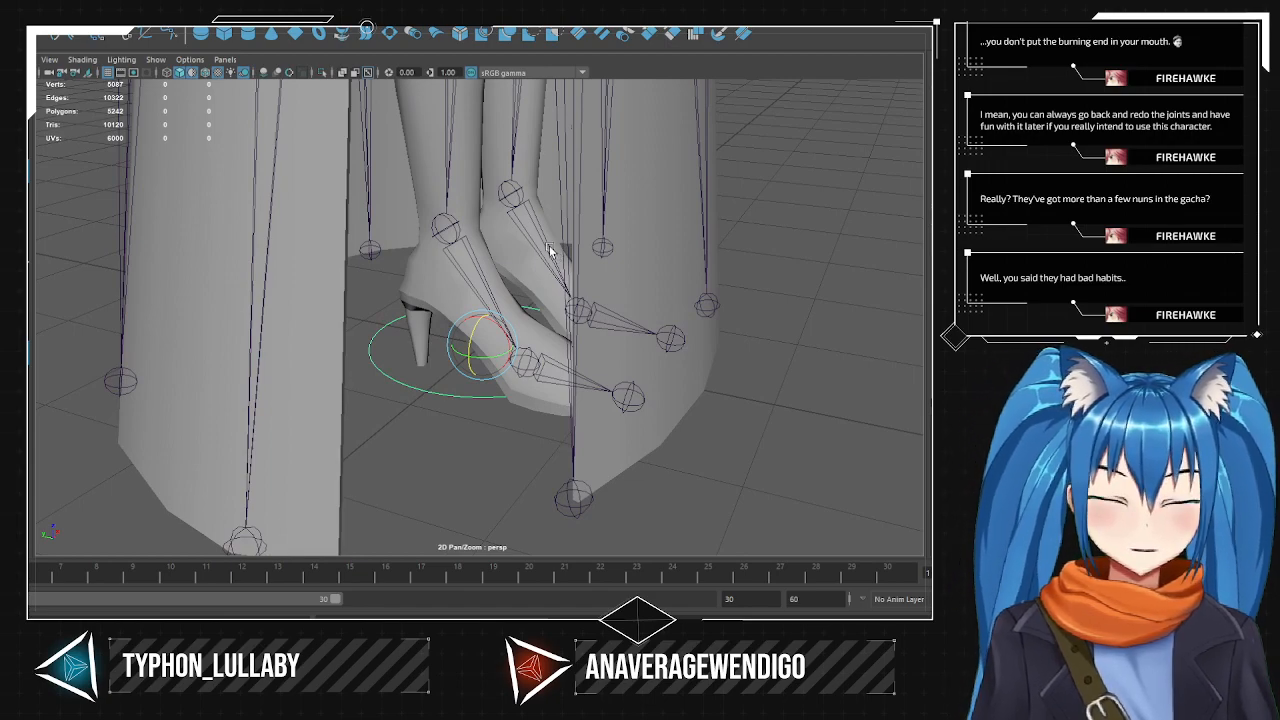
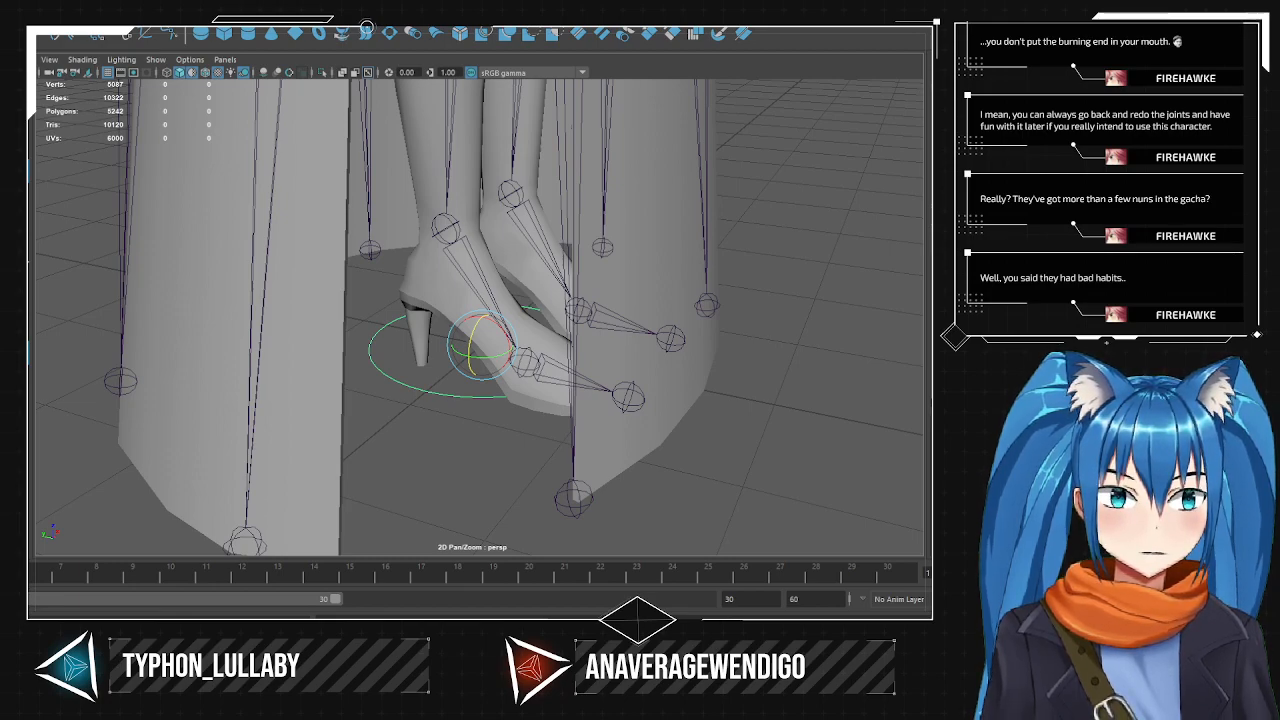
# - Move the circular control curve up from the ground onto the right ankle joint
pyautogui.keyDown('alt'); pyautogui.moveTo(476, 363); pyautogui.dragTo(474, 383); pyautogui.keyUp('alt')
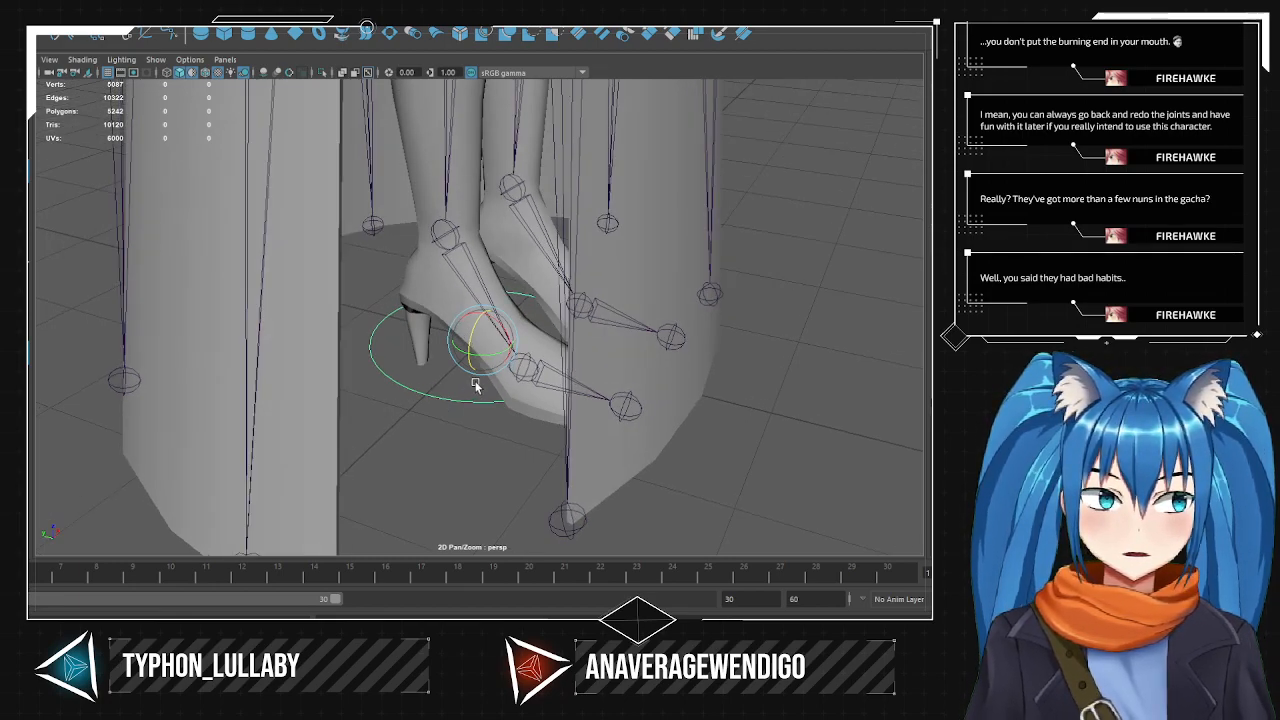
pyautogui.scroll(4, 477, 380)
pyautogui.press('w')
pyautogui.moveTo(484, 329); pyautogui.dragTo(432, 198)
pyautogui.keyDown('alt'); pyautogui.moveTo(506, 214); pyautogui.dragTo(564, 286); pyautogui.keyUp('alt')
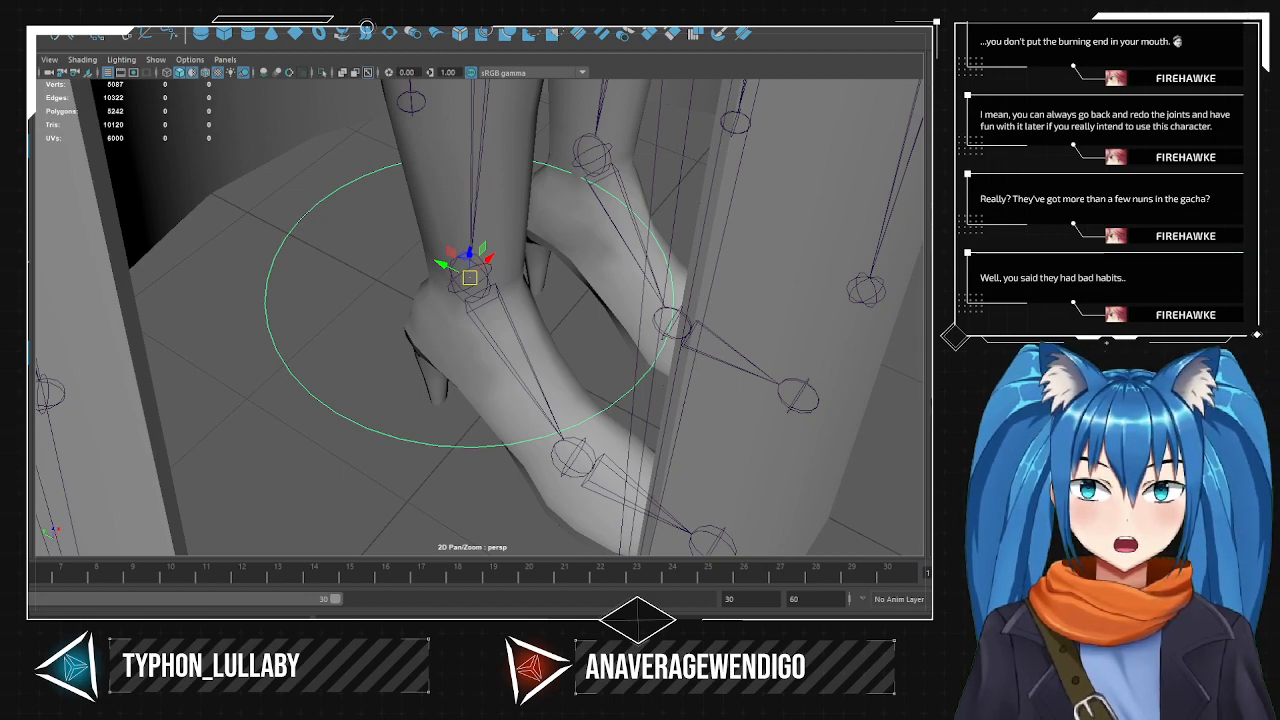
# - Reselect the circular control curve and move it from the right ankle up to the right elbow
pyautogui.scroll(-10, 480, 317)
pyautogui.keyDown('alt'); pyautogui.moveTo(543, 251); pyautogui.dragTo(512, 371, button='middle'); pyautogui.keyUp('alt')
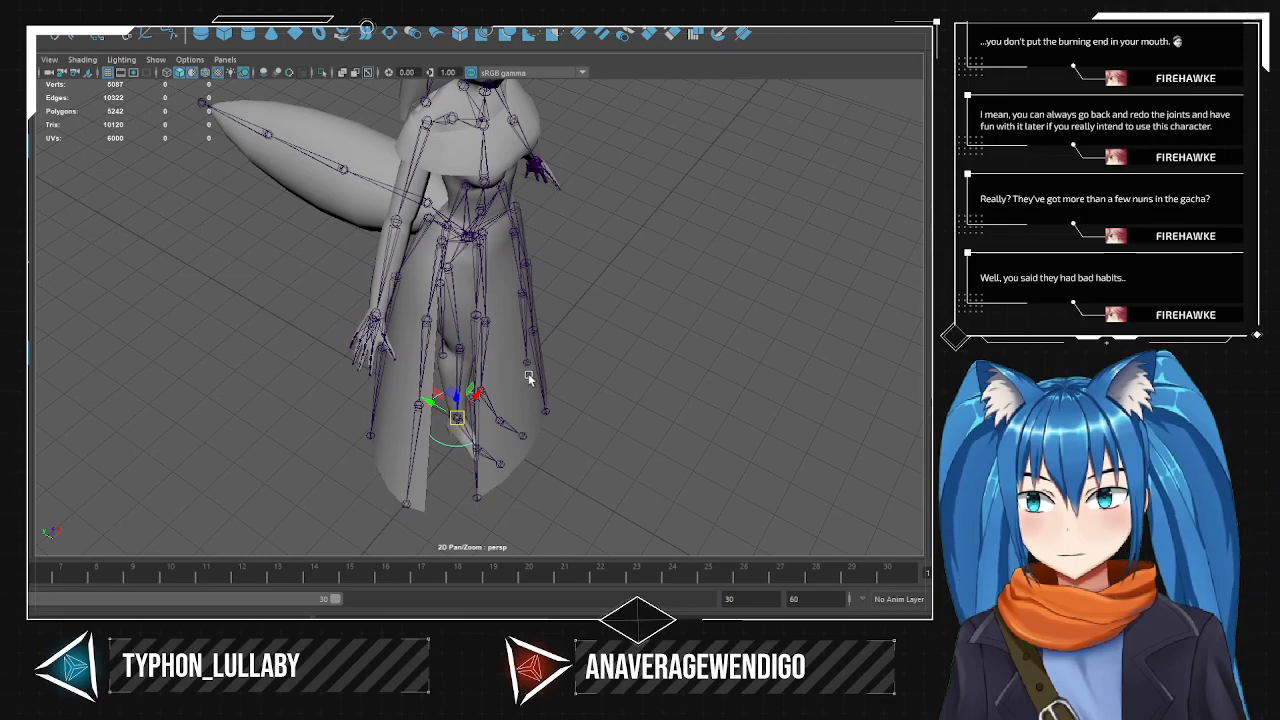
pyautogui.scroll(10, 372, 229)
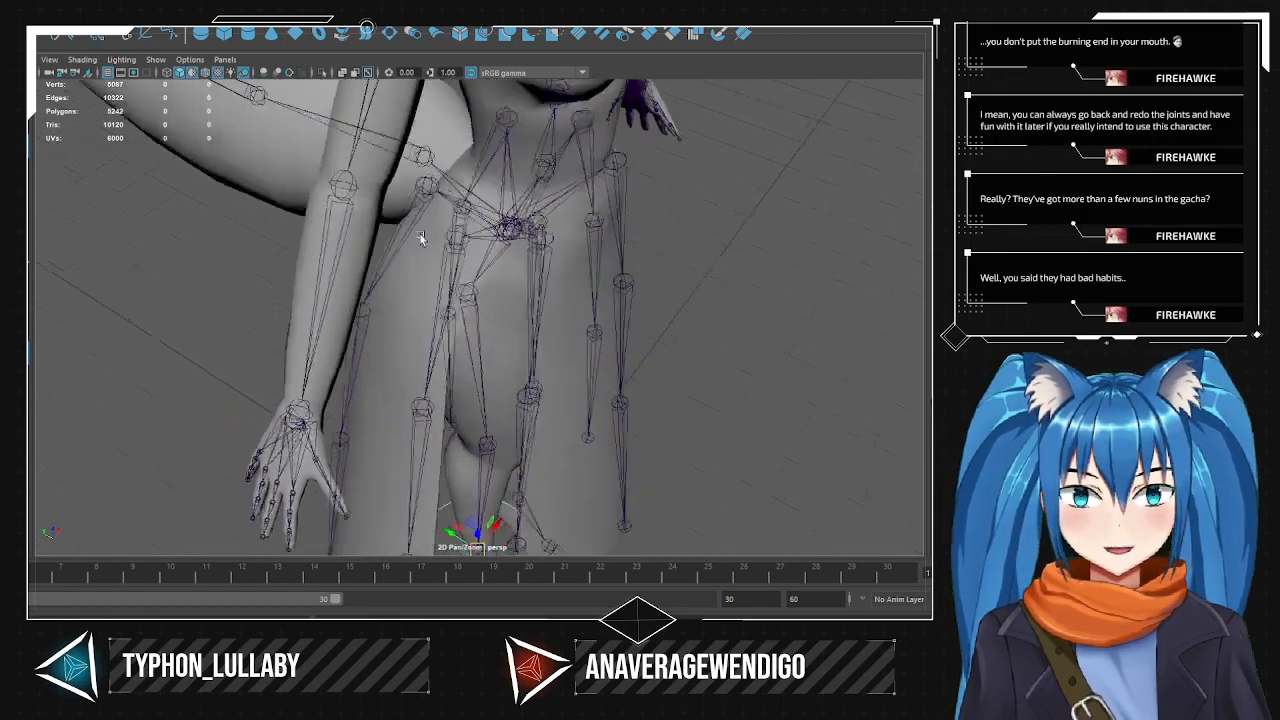
pyautogui.keyDown('alt'); pyautogui.moveTo(514, 414); pyautogui.dragTo(338, 86, button='middle'); pyautogui.keyUp('alt')
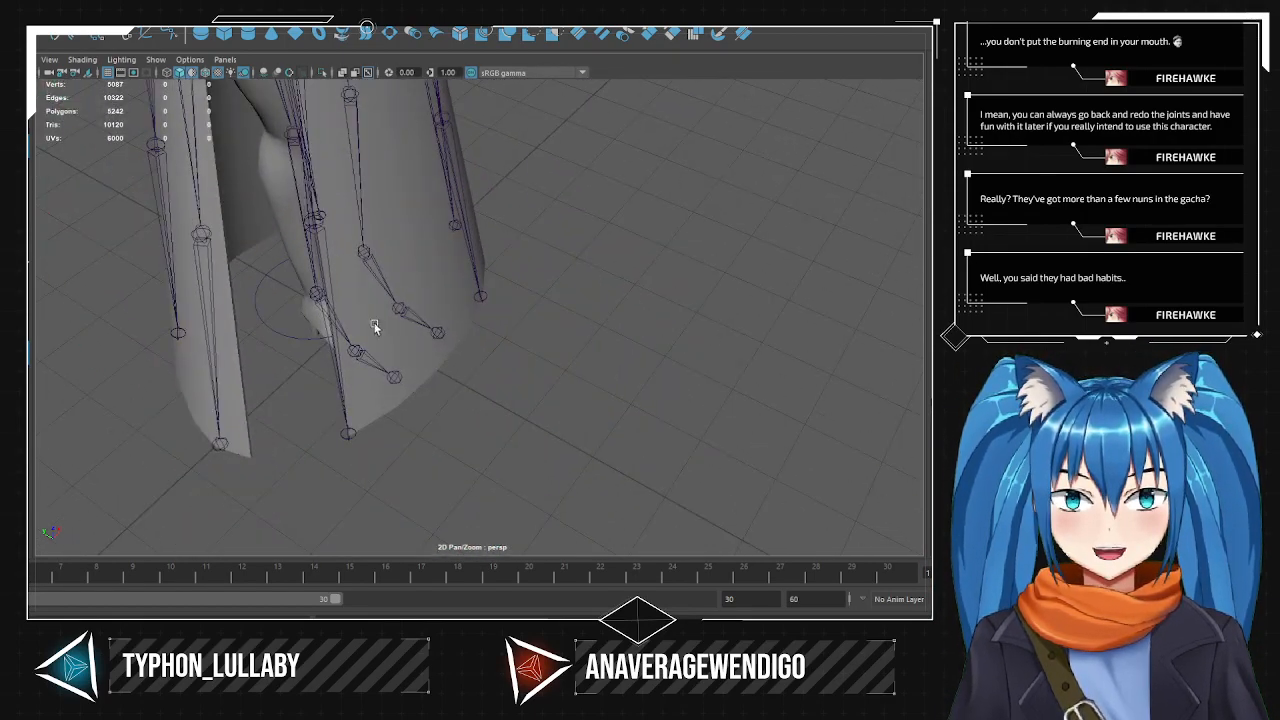
pyautogui.click(275, 333)
pyautogui.keyDown('alt'); pyautogui.moveTo(325, 258); pyautogui.dragTo(428, 462, button='middle'); pyautogui.keyUp('alt')
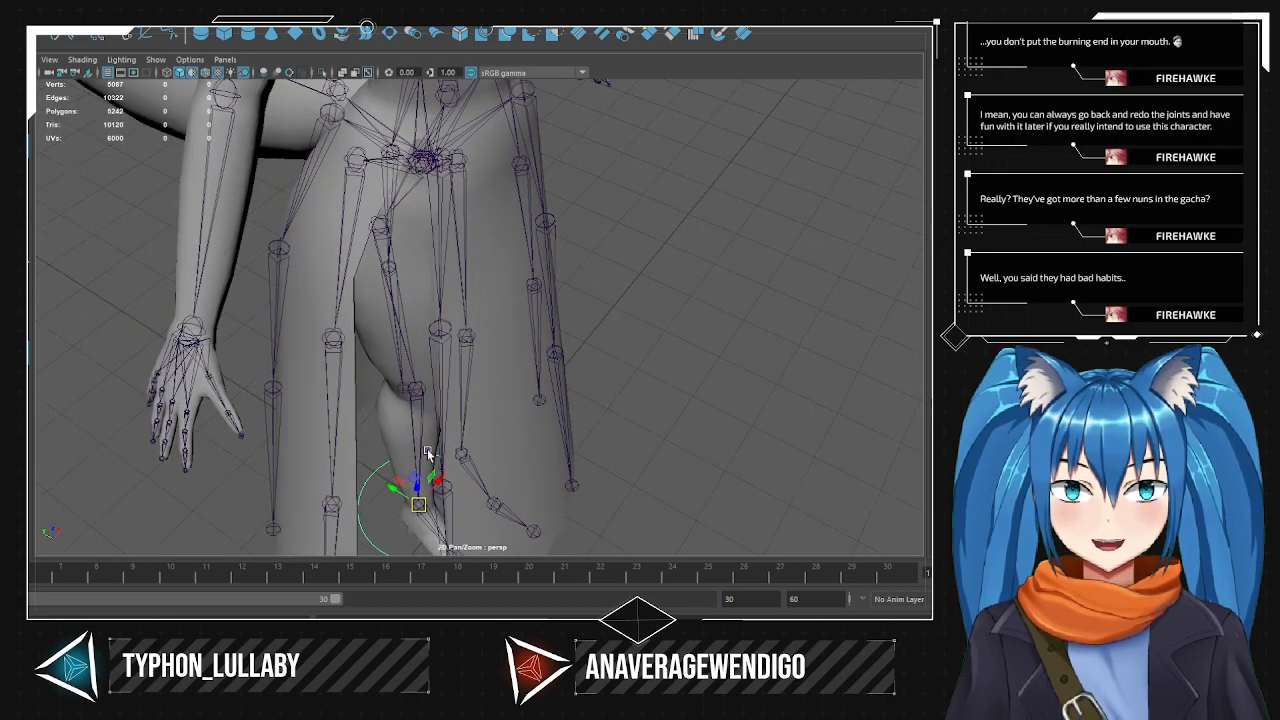
pyautogui.scroll(-5, 428, 460)
pyautogui.keyDown('alt'); pyautogui.moveTo(383, 414); pyautogui.dragTo(410, 387); pyautogui.keyUp('alt')
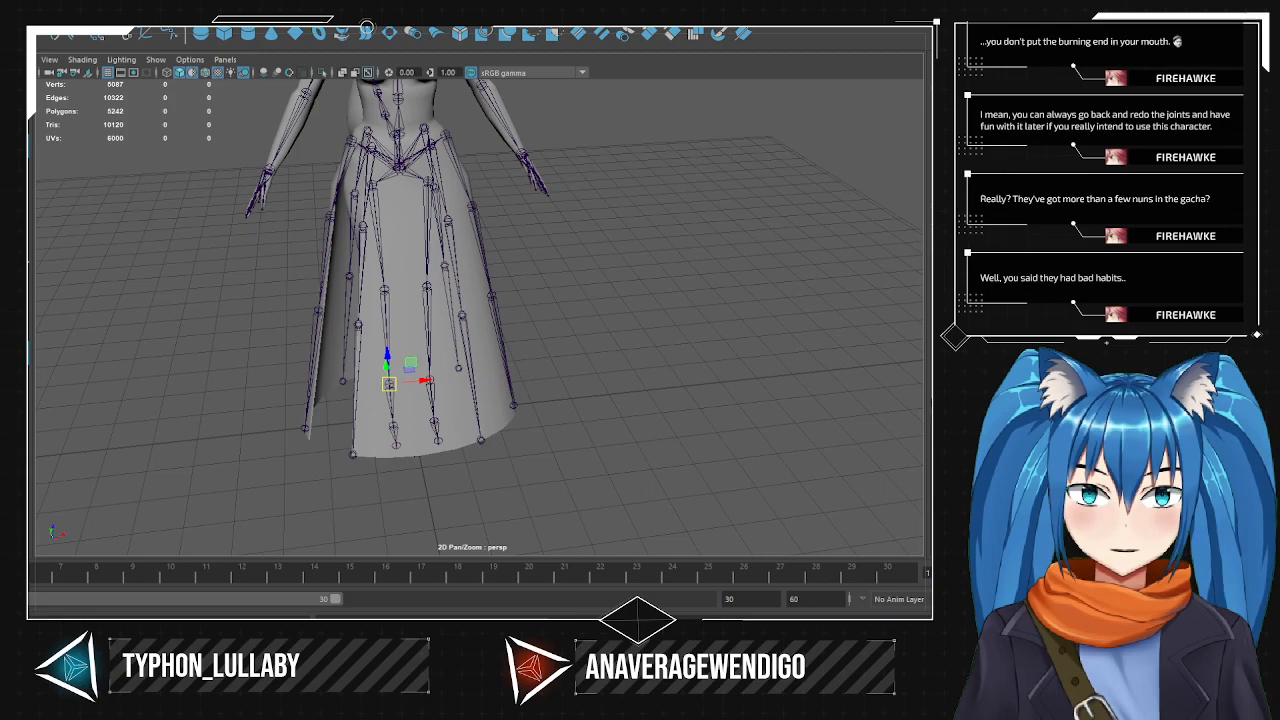
pyautogui.keyDown('alt'); pyautogui.moveTo(424, 376); pyautogui.dragTo(490, 450, button='middle'); pyautogui.keyUp('alt')
pyautogui.moveTo(477, 437); pyautogui.dragTo(382, 190)
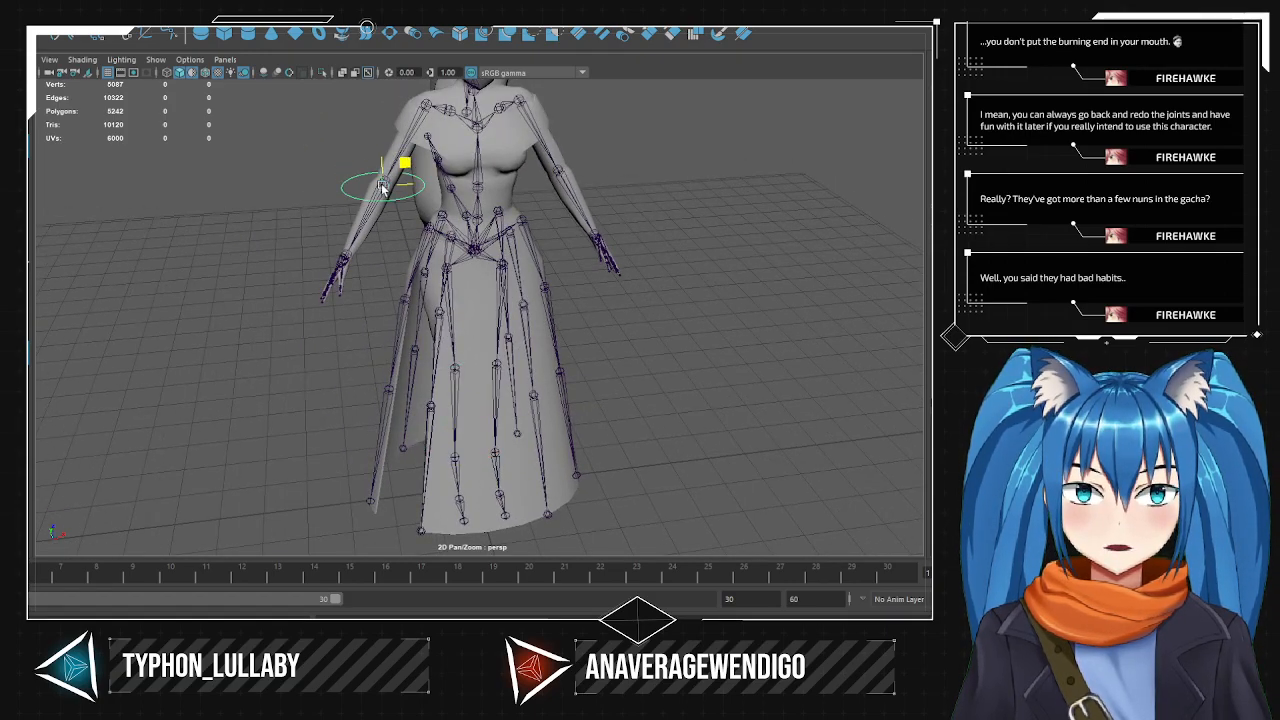
# - Frame the circular curve and refine its position so its centre sits on the right elbow joint
pyautogui.press('f')
pyautogui.keyDown('alt'); pyautogui.moveTo(522, 262); pyautogui.dragTo(568, 265); pyautogui.keyUp('alt')
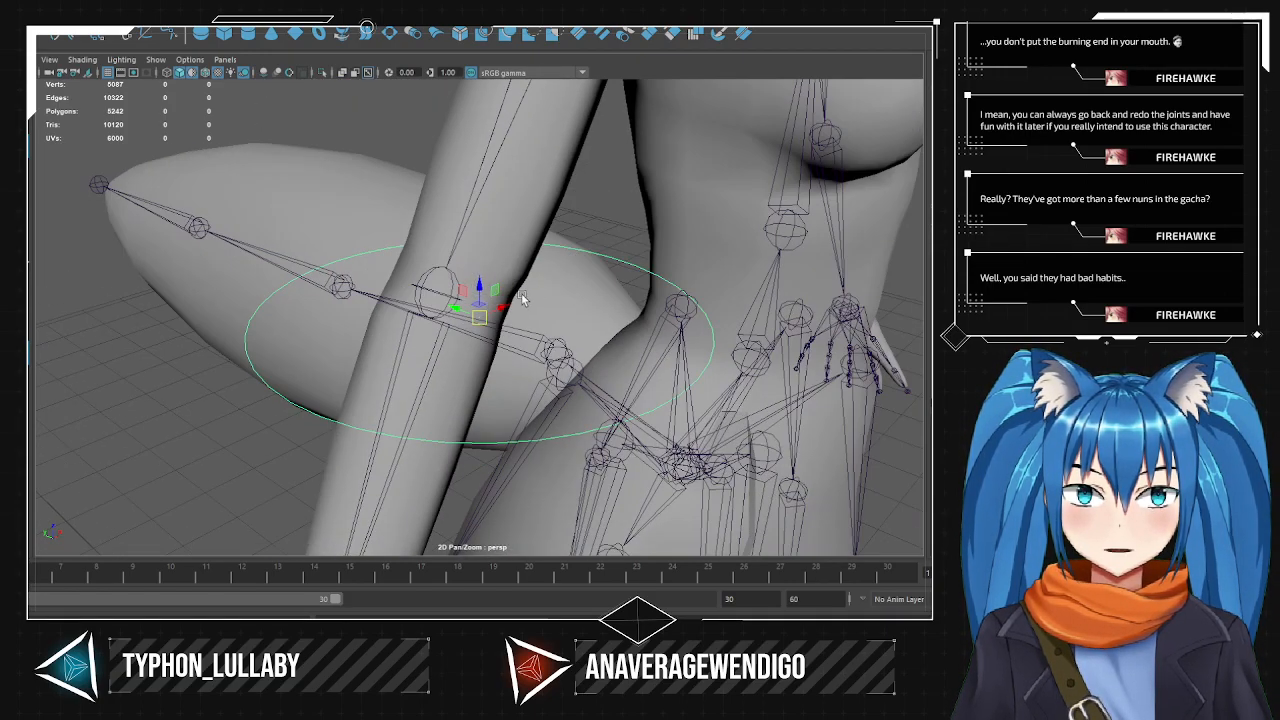
pyautogui.moveTo(475, 313); pyautogui.dragTo(432, 288)
pyautogui.moveTo(432, 288)
pyautogui.keyDown('alt'); pyautogui.mouseDown()
pyautogui.moveTo(512, 302)
pyautogui.moveTo(690, 298)
pyautogui.moveTo(731, 277)
pyautogui.moveTo(423, 286)
pyautogui.mouseUp(); pyautogui.keyUp('alt')
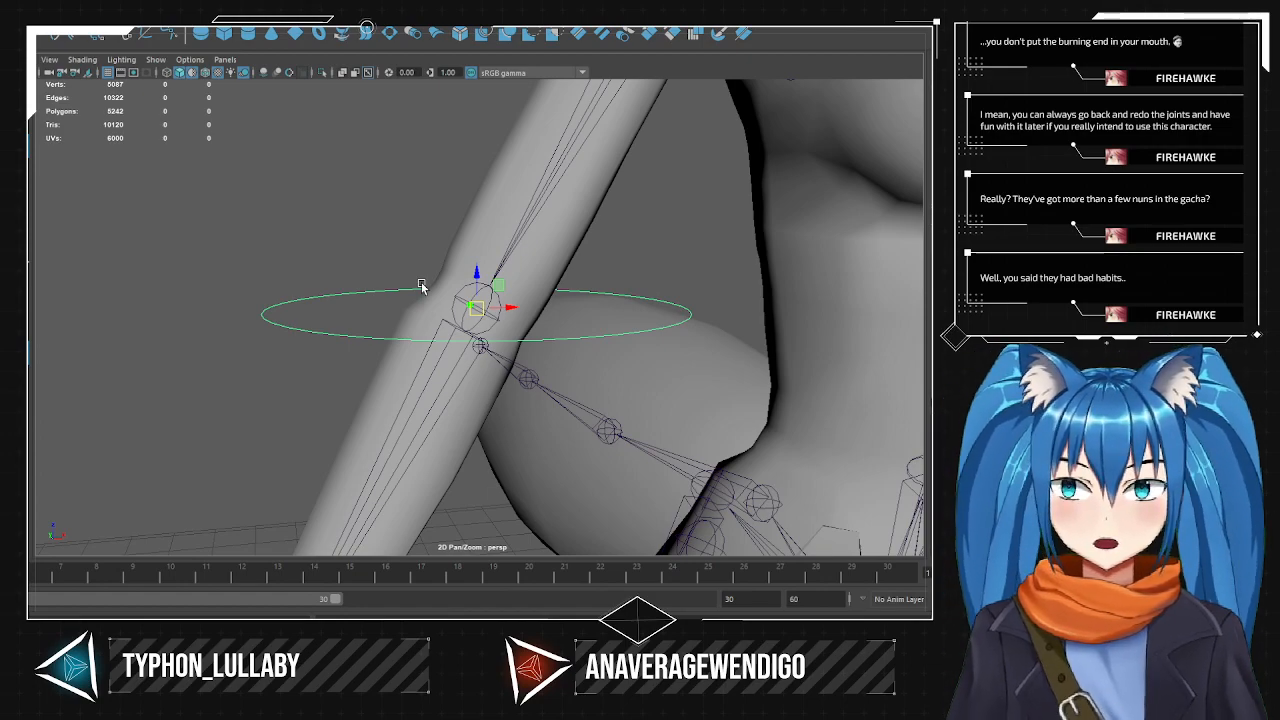
# - Rotate the circular curve at the right elbow until it lies perpendicular to the arm
pyautogui.scroll(-8, 608, 305)
pyautogui.keyDown('alt'); pyautogui.moveTo(608, 305); pyautogui.dragTo(648, 314); pyautogui.keyUp('alt')
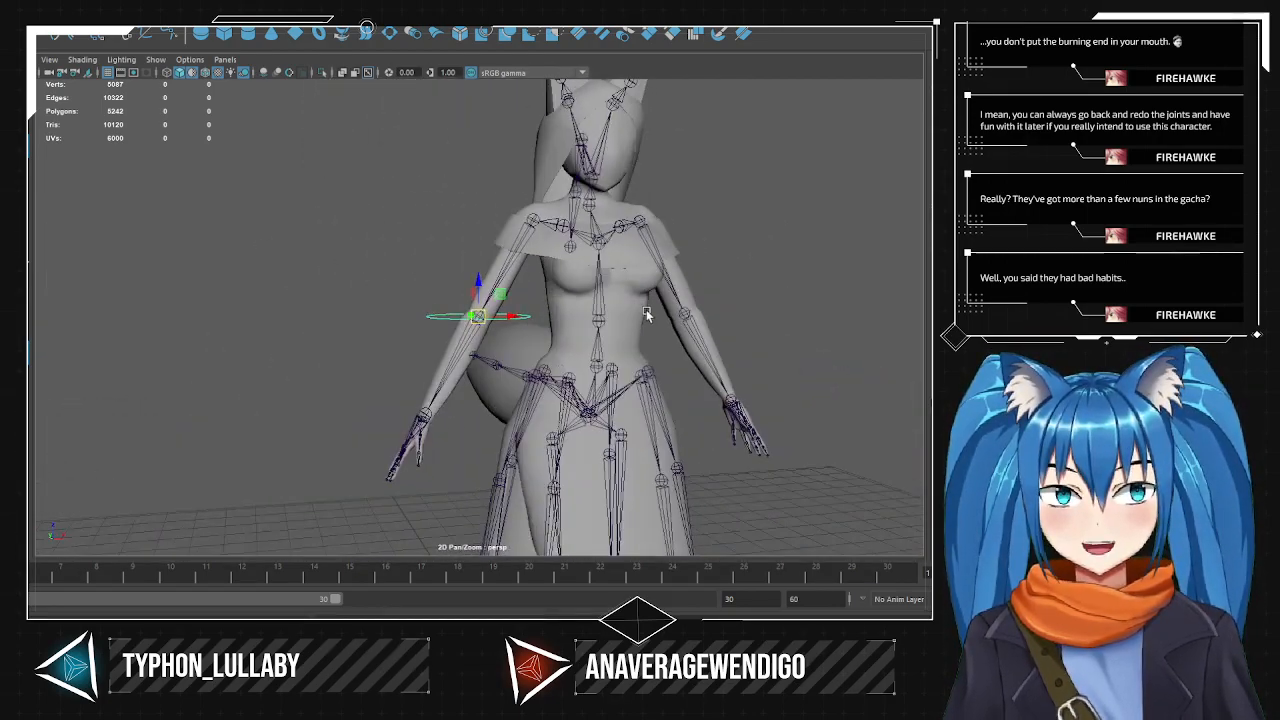
pyautogui.scroll(5, 535, 345)
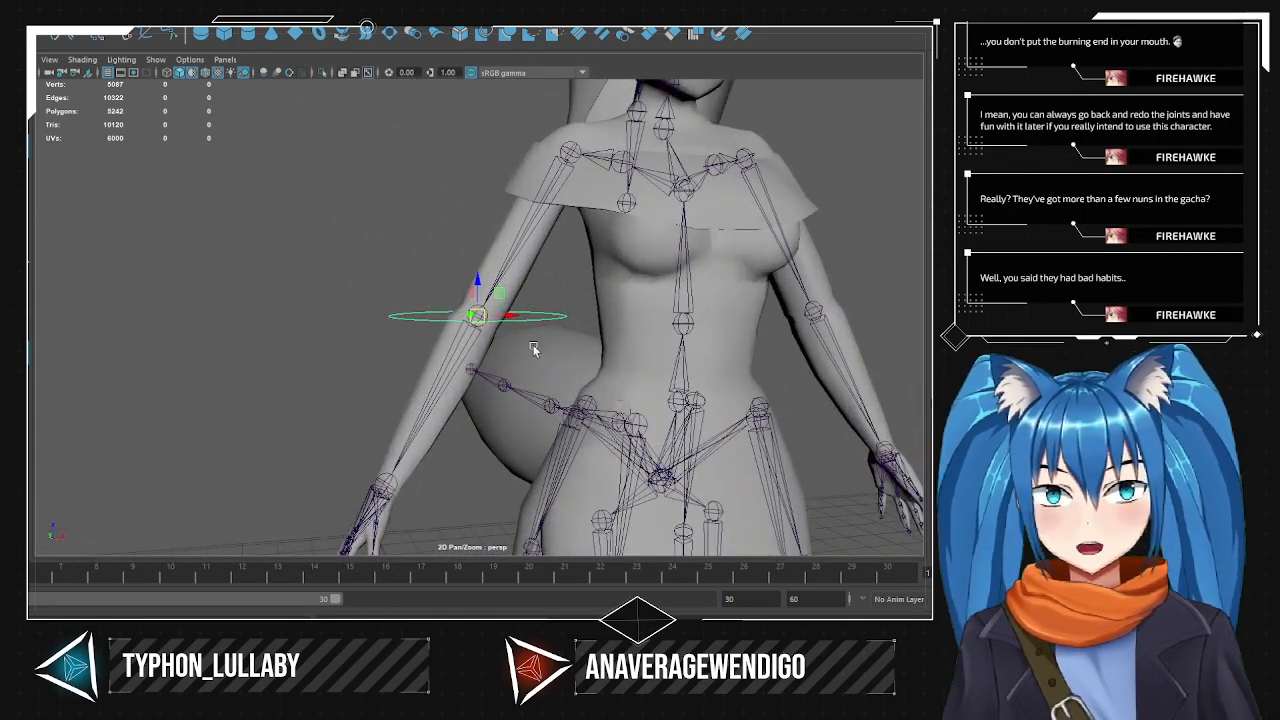
pyautogui.keyDown('alt'); pyautogui.moveTo(538, 342); pyautogui.dragTo(508, 351); pyautogui.keyUp('alt')
pyautogui.press('e')
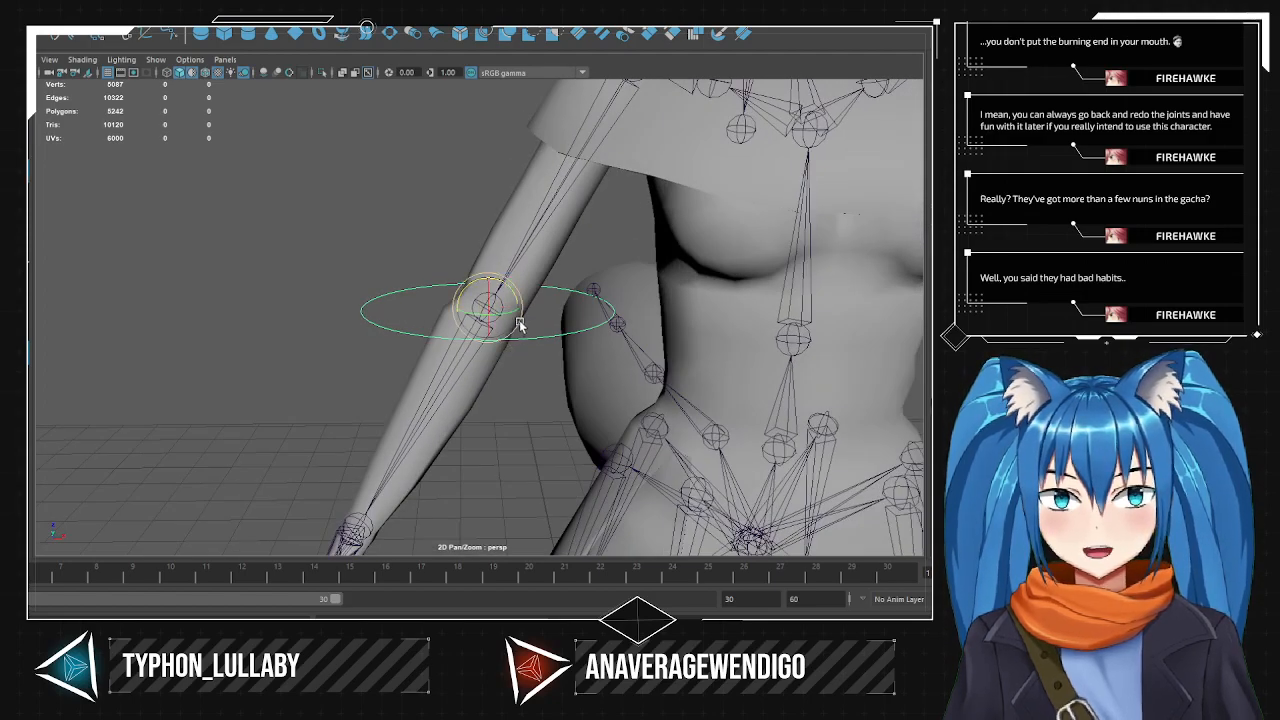
pyautogui.moveTo(500, 283); pyautogui.dragTo(806, 329)
pyautogui.scroll(3, 490, 305)
pyautogui.keyDown('alt'); pyautogui.moveTo(525, 319); pyautogui.dragTo(250, 321); pyautogui.keyUp('alt')
pyautogui.keyDown('alt'); pyautogui.moveTo(417, 331); pyautogui.dragTo(491, 326); pyautogui.keyUp('alt')
pyautogui.scroll(-3, 492, 337)
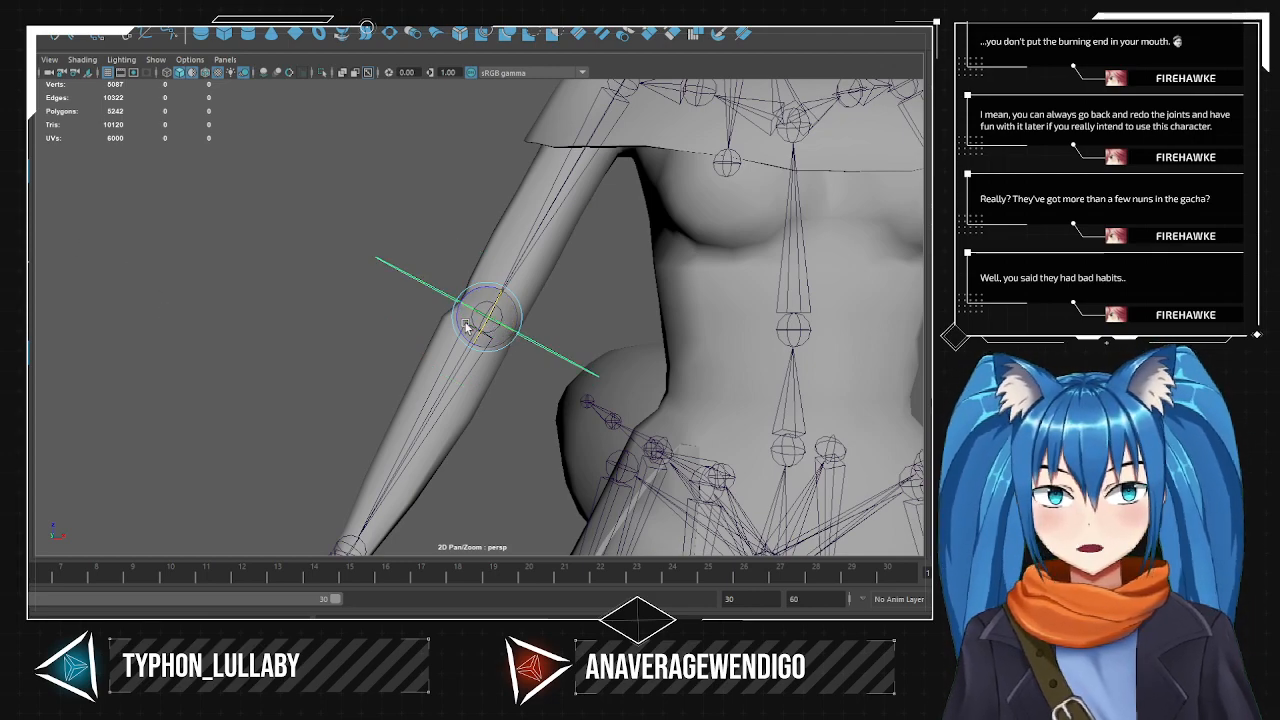
# - Try tilting the elbow's circular curve the other way, and undo back to the perpendicular orientation
pyautogui.scroll(-3, 443, 330)
pyautogui.scroll(-3, 443, 328)
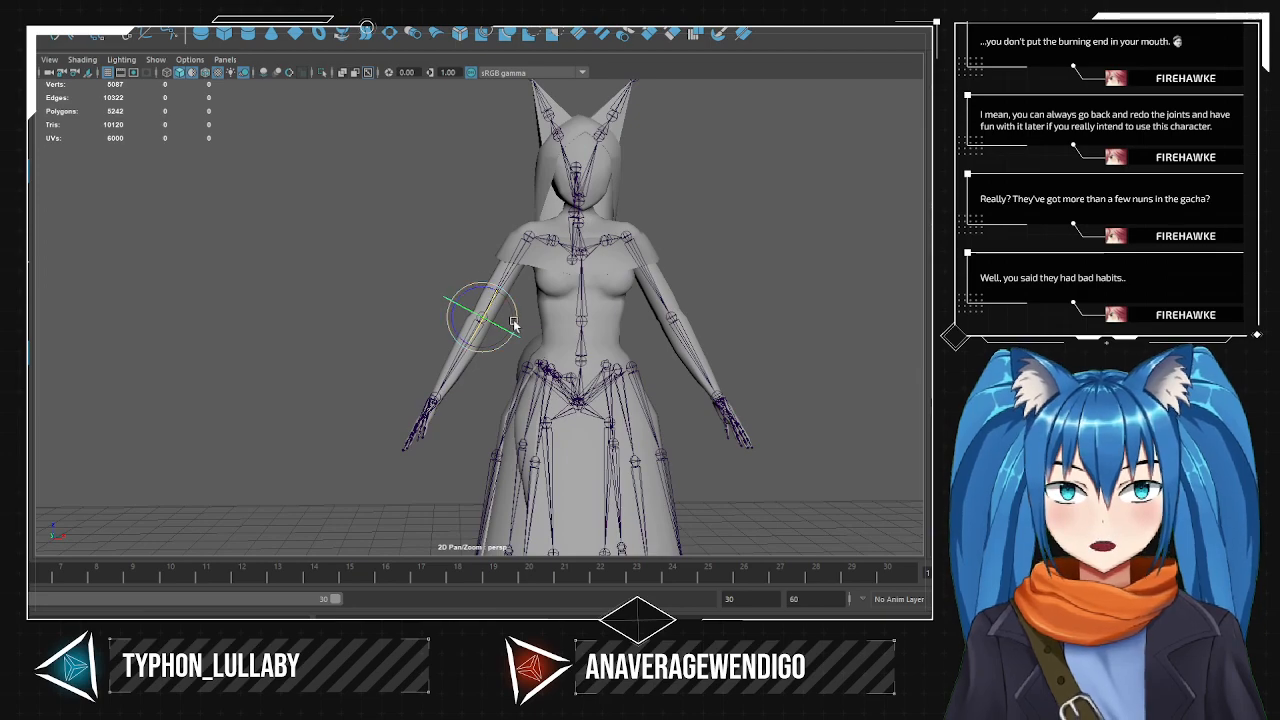
pyautogui.scroll(2, 463, 255)
pyautogui.scroll(3, 463, 255)
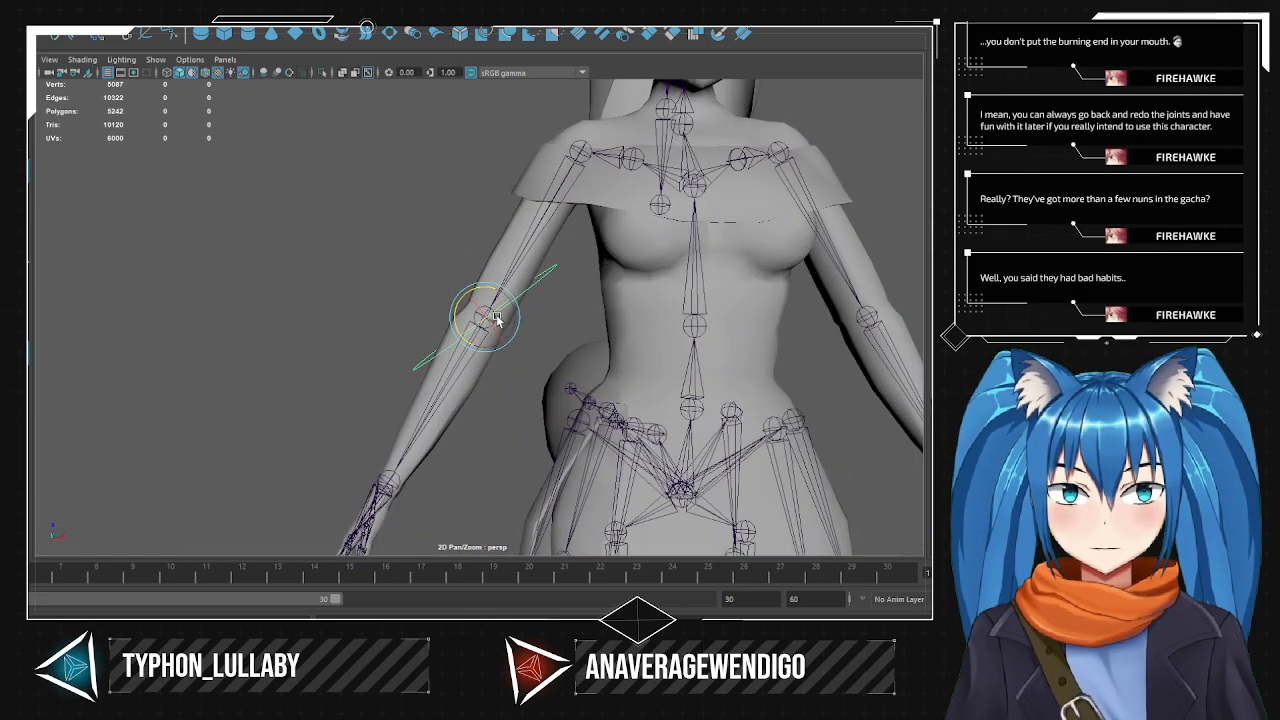
pyautogui.moveTo(492, 304); pyautogui.dragTo(541, 349)
pyautogui.hotkey('ctrl', 'z')
pyautogui.hotkey('ctrl', 'z')
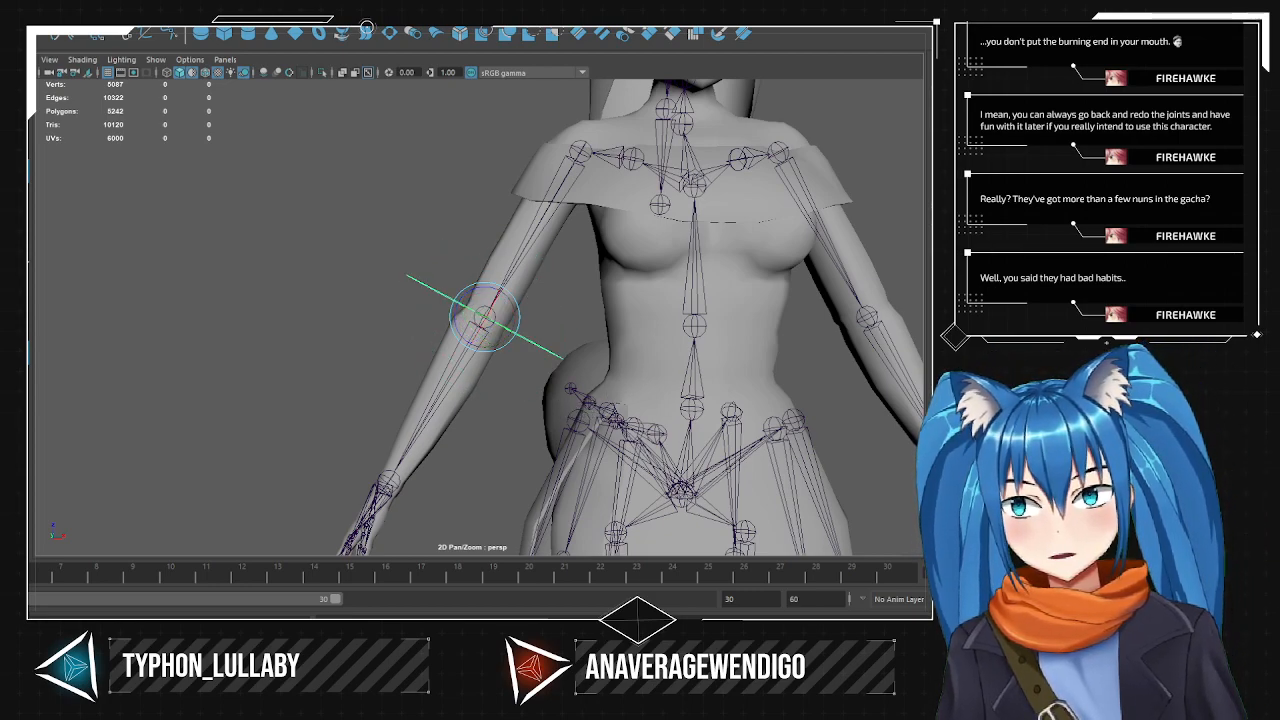
# - Try another rotation of the elbow's circular curve, return it to lying flat, and switch to the Select tool
pyautogui.scroll(4, 612, 410)
pyautogui.keyDown('alt'); pyautogui.moveTo(370, 240); pyautogui.dragTo(427, 282); pyautogui.keyUp('alt')
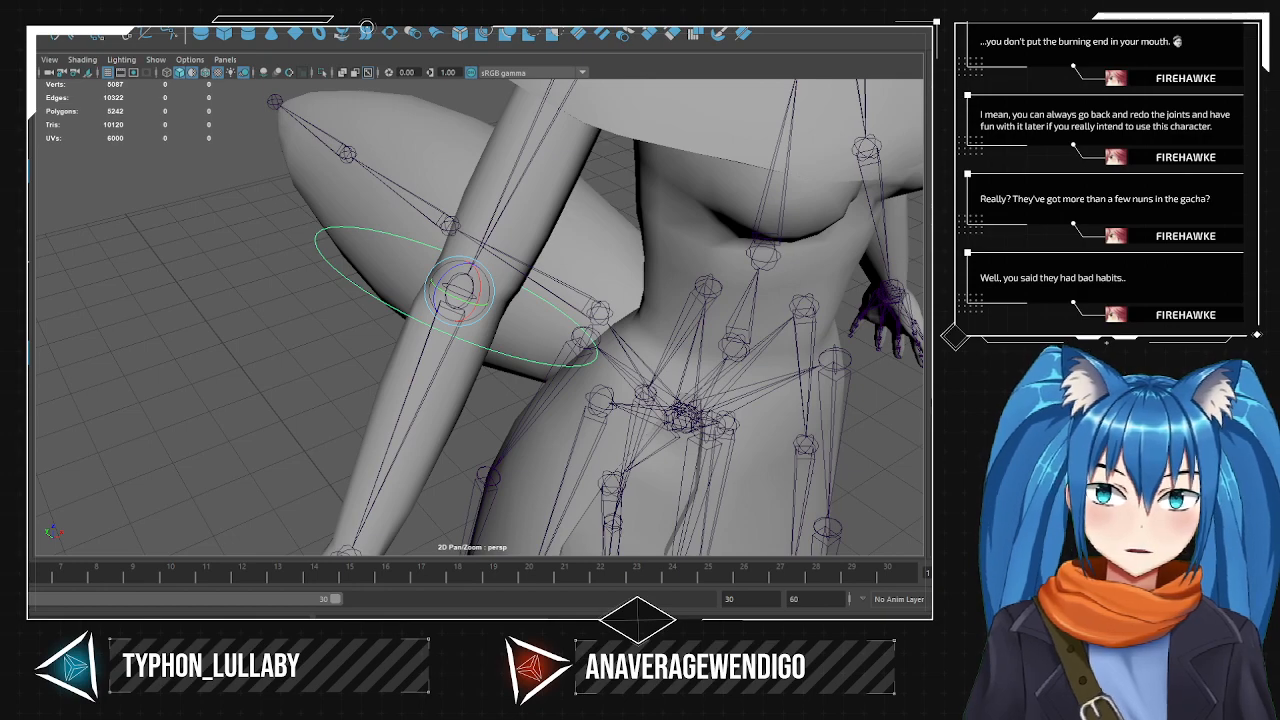
pyautogui.click(110, 352)
pyautogui.click(458, 290)
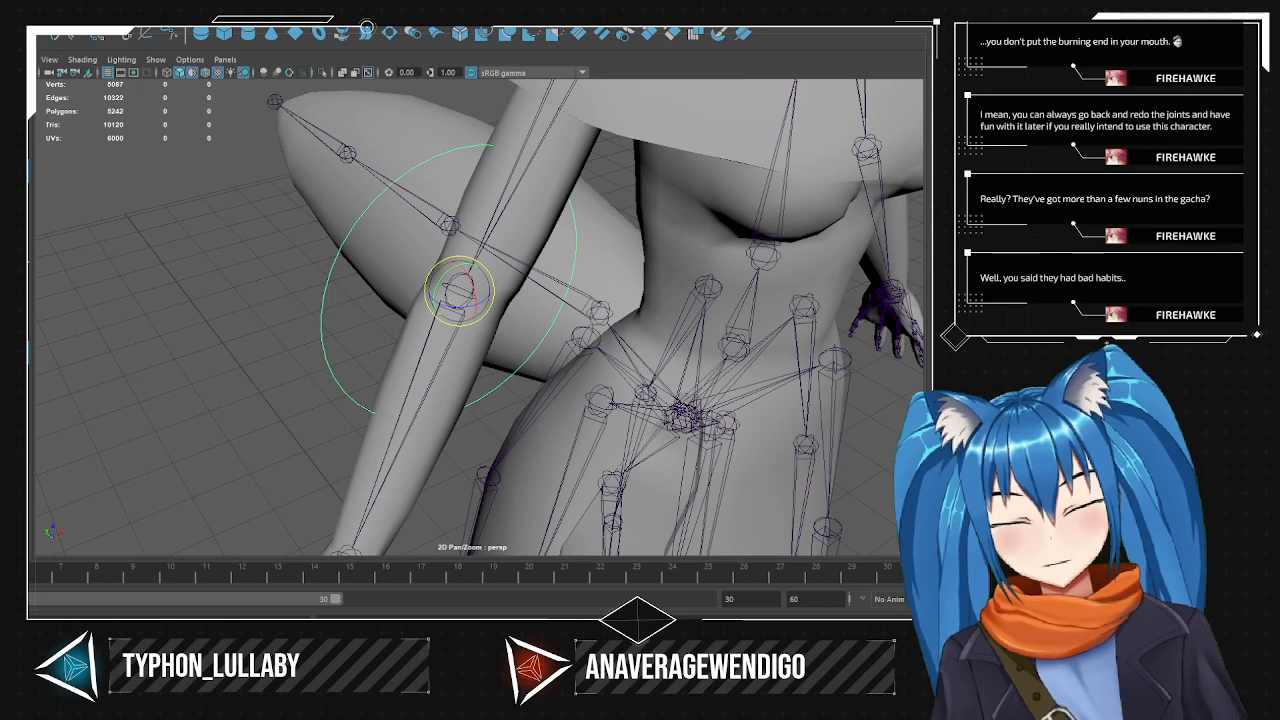
pyautogui.press('f')
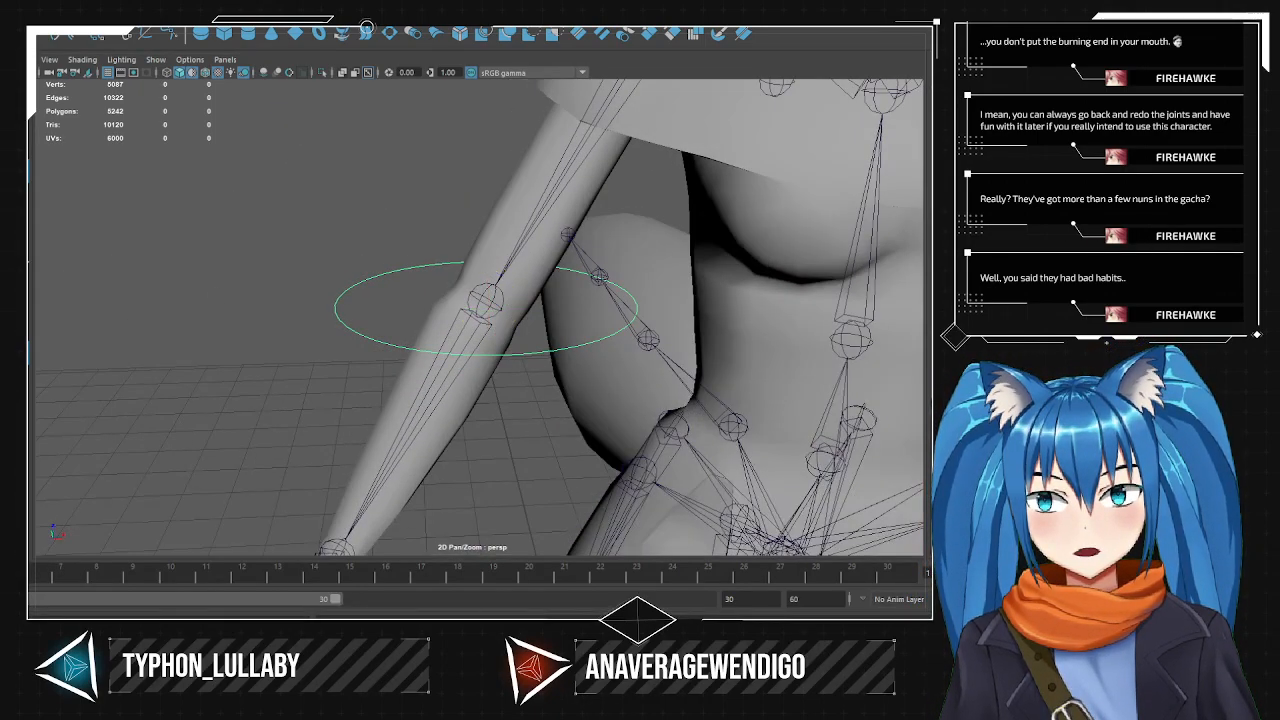
pyautogui.press('e')
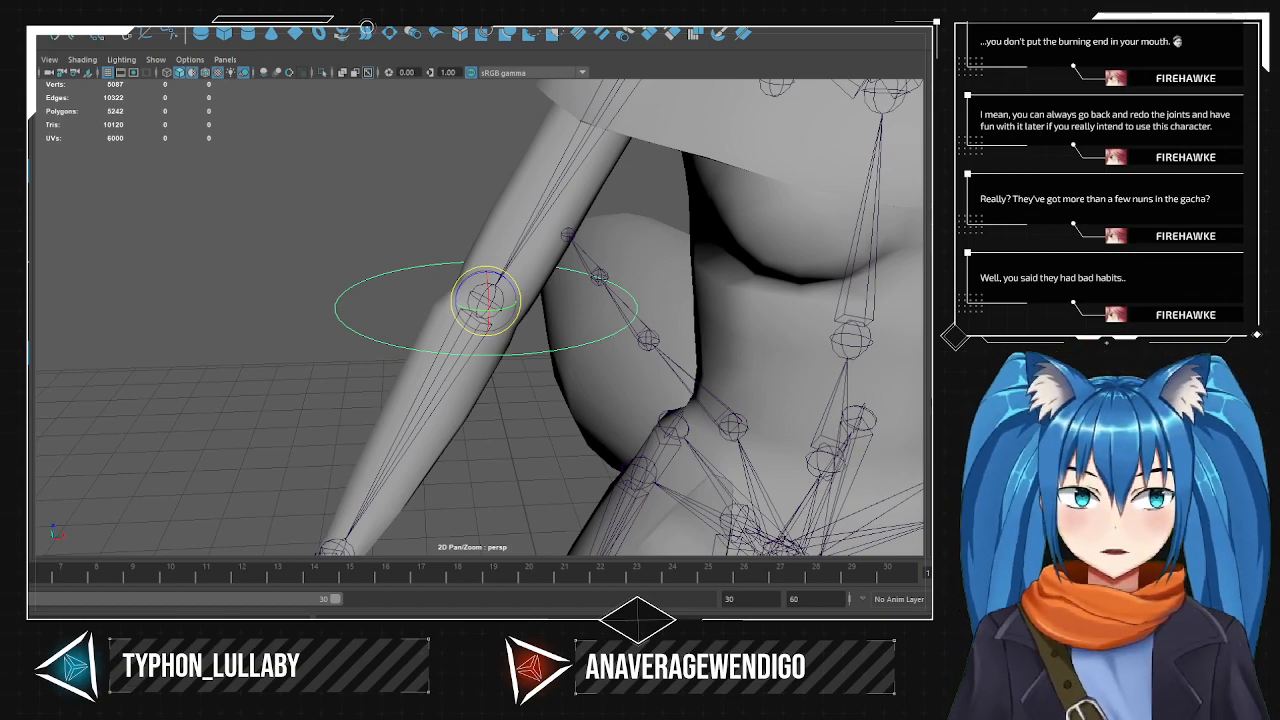
pyautogui.press('q')
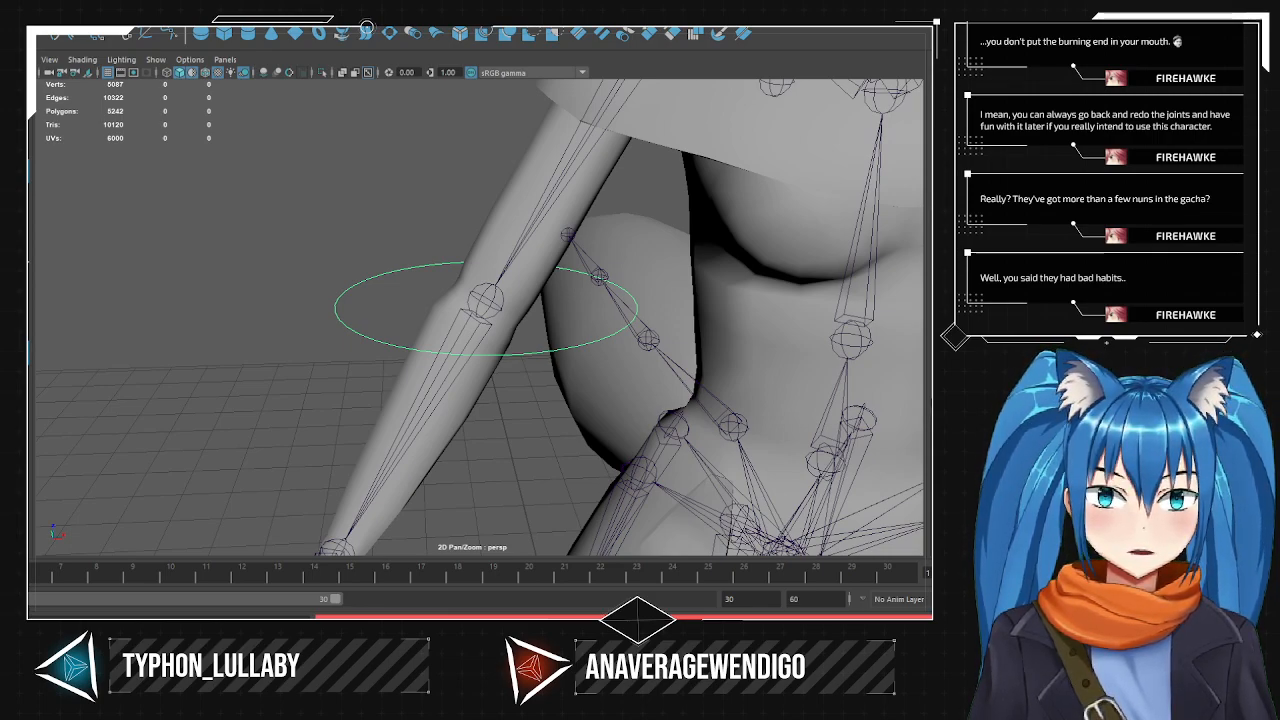
# - Try selecting the right elbow joint together with its circular curve, undoing the selection changes in between
pyautogui.click(457, 361)
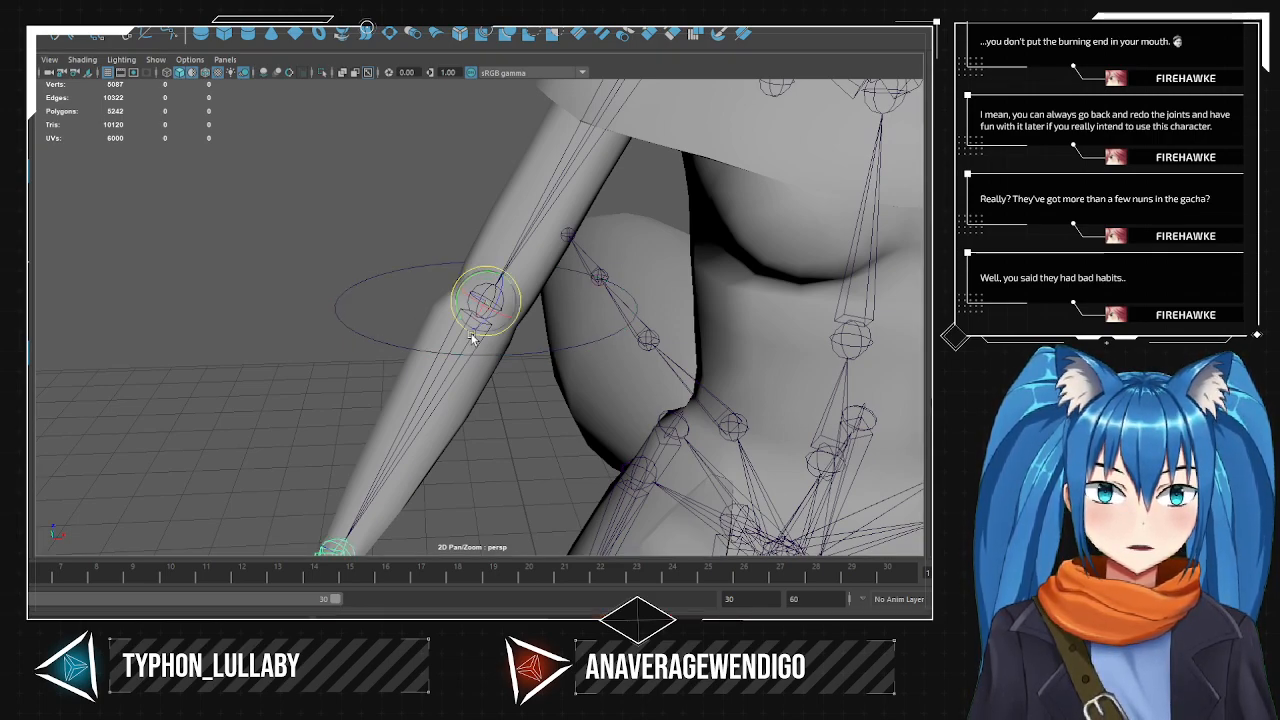
pyautogui.keyDown('shift'); pyautogui.click(533, 350); pyautogui.keyUp('shift')
pyautogui.hotkey('ctrl', 'z')
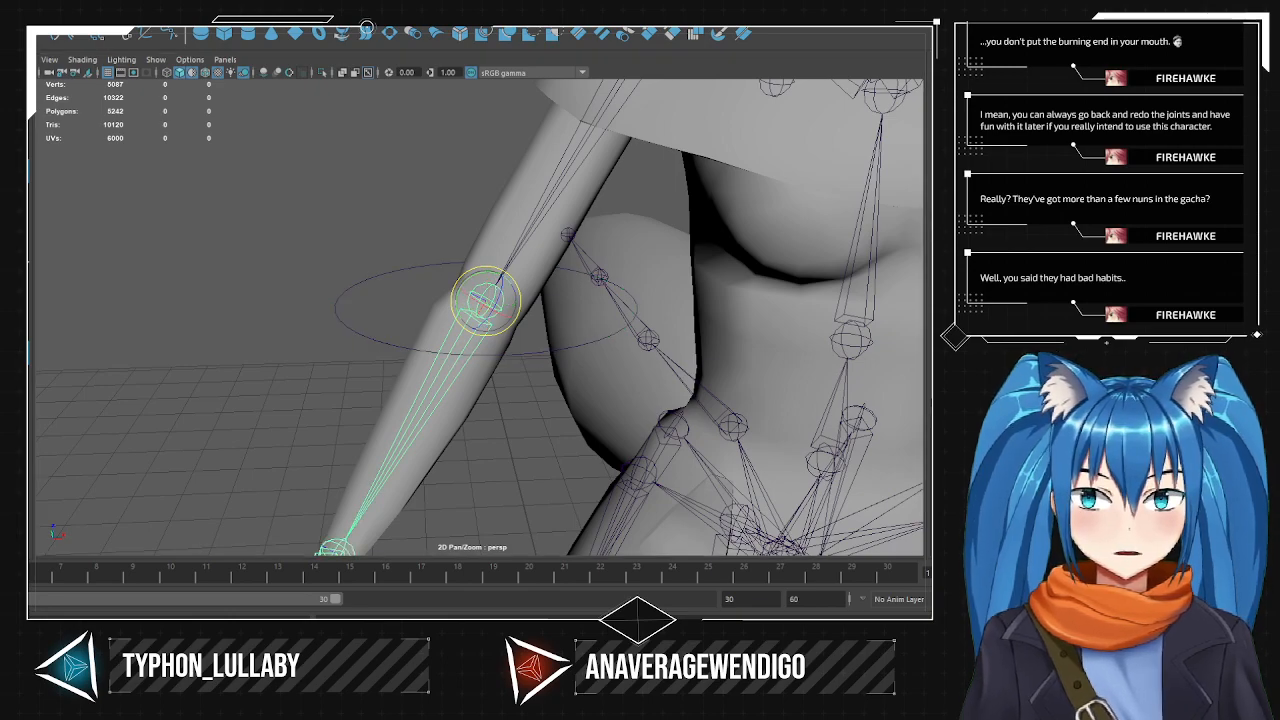
pyautogui.hotkey('ctrl', 'z')
pyautogui.hotkey('ctrl', 'z')
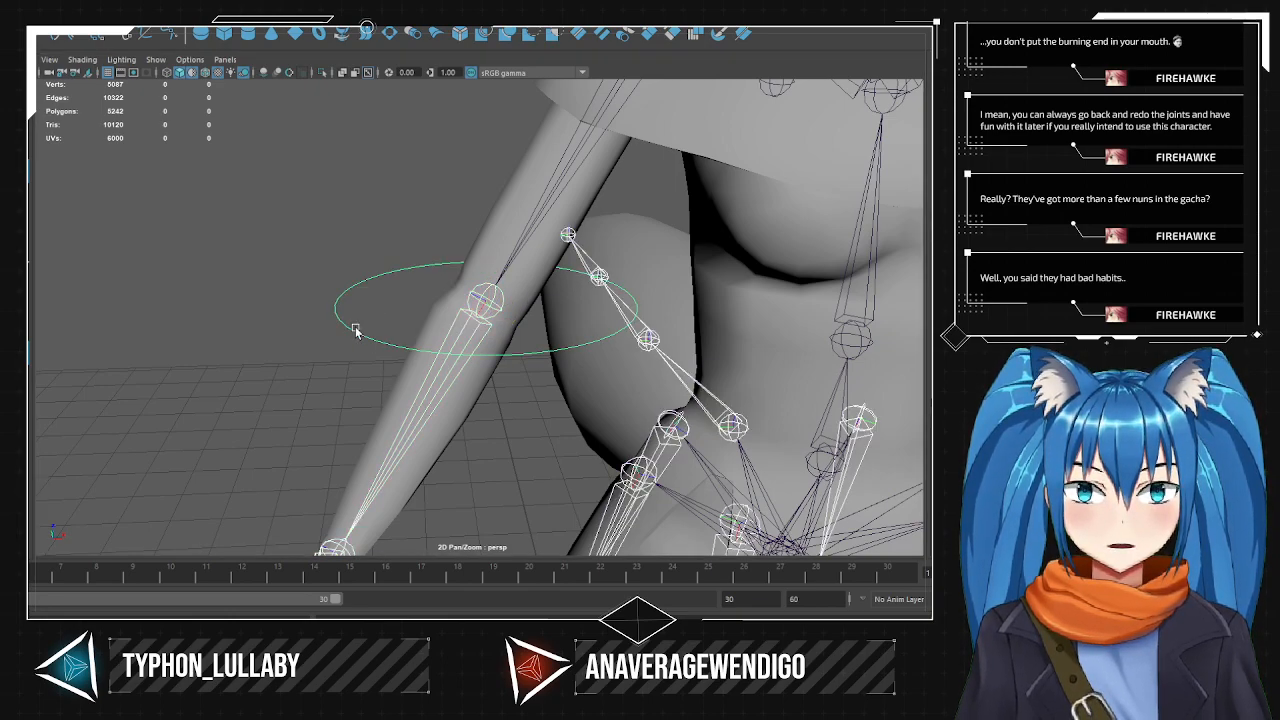
pyautogui.hotkey('ctrl', 'z')
pyautogui.hotkey('ctrl', 'z')
pyautogui.hotkey('ctrl', 'z')
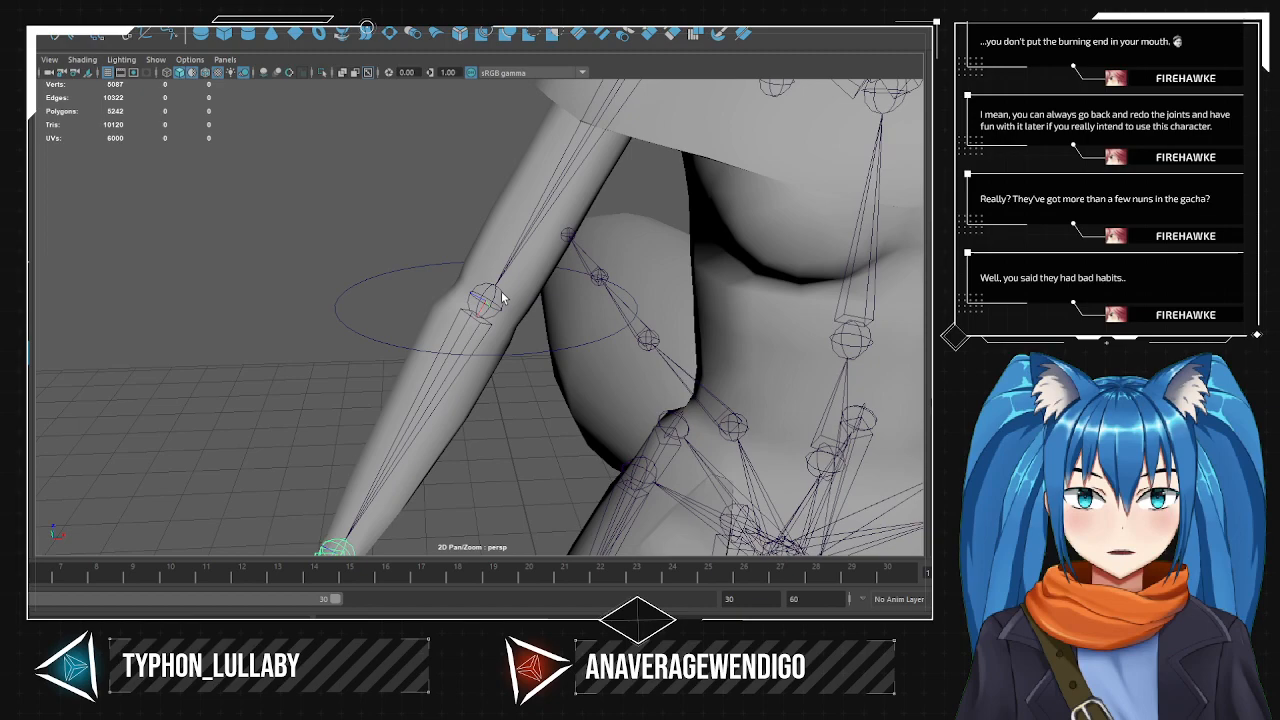
pyautogui.click(501, 293)
pyautogui.click(347, 325)
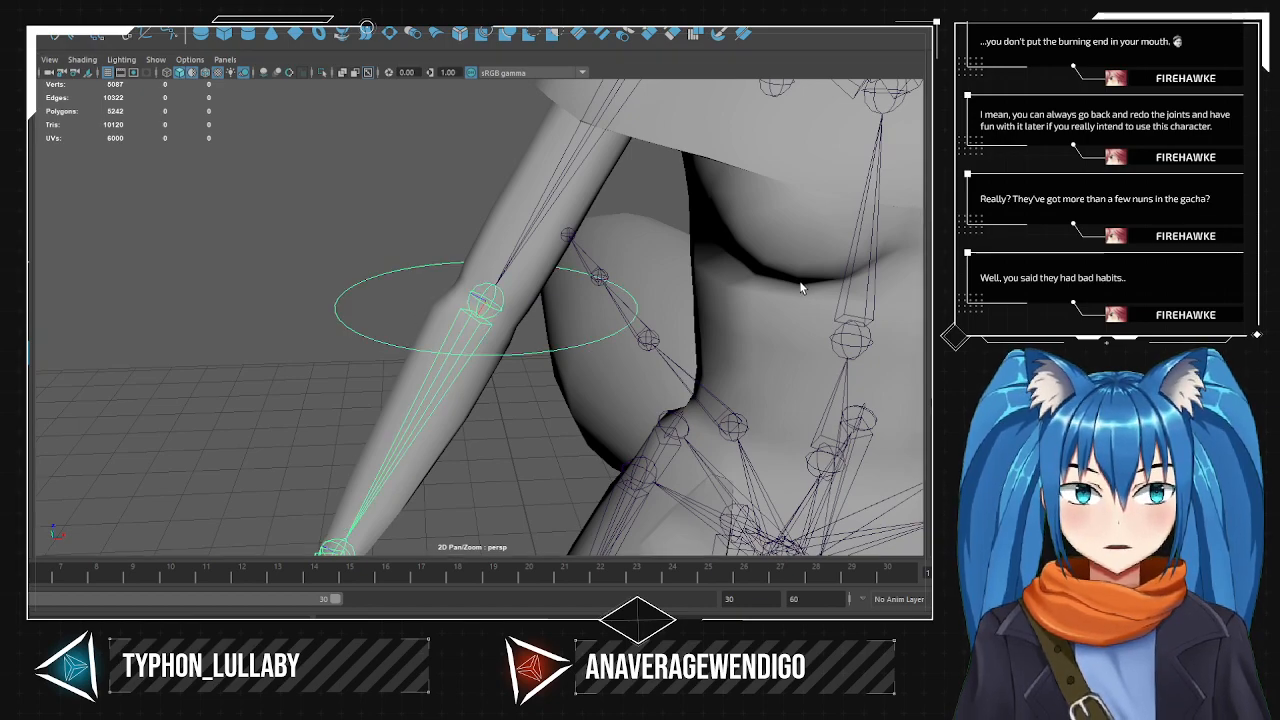
# - Undo the circular curve's placement at the right elbow, back to its upright position away from the character
pyautogui.hotkey('ctrl', 'z')
pyautogui.scroll(-6, 401, 329)
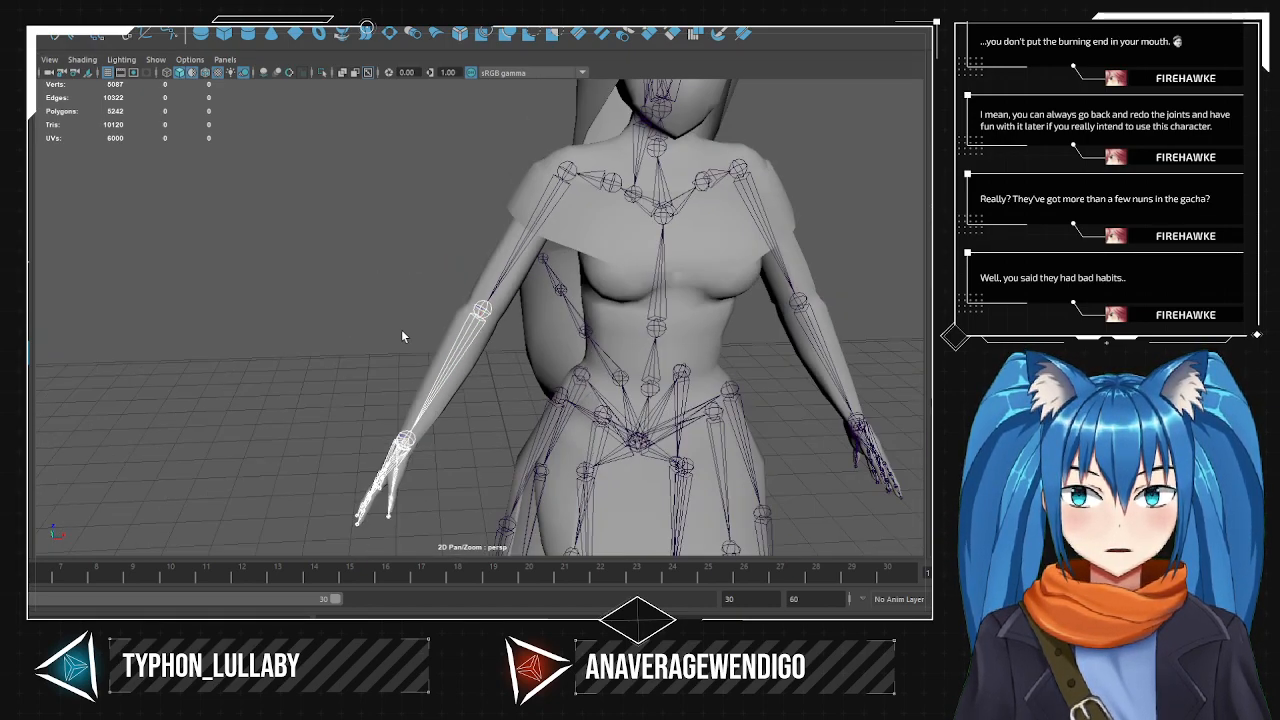
pyautogui.keyDown('alt'); pyautogui.moveTo(401, 329); pyautogui.dragTo(514, 340); pyautogui.keyUp('alt')
pyautogui.keyDown('alt'); pyautogui.moveTo(514, 400); pyautogui.dragTo(514, 160, button='middle'); pyautogui.keyUp('alt')
pyautogui.scroll(4, 511, 309)
pyautogui.keyDown('alt'); pyautogui.moveTo(511, 309); pyautogui.dragTo(298, 385); pyautogui.keyUp('alt')
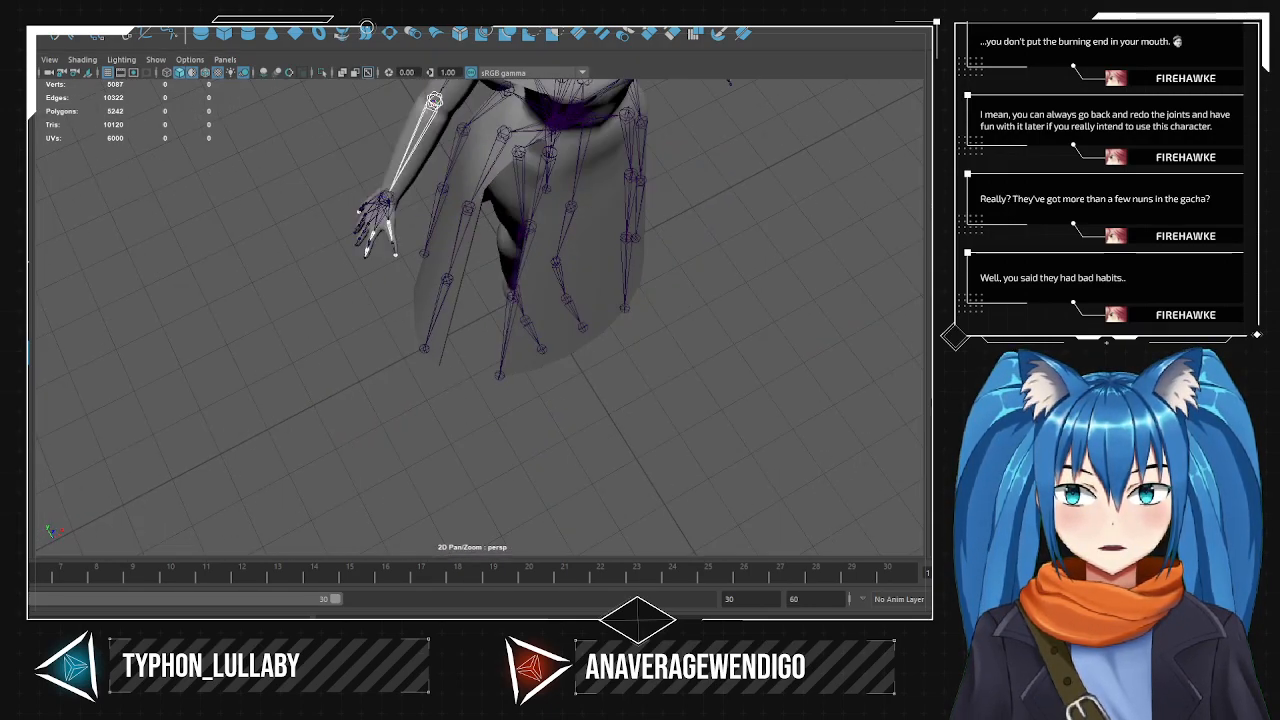
pyautogui.hotkey('ctrl', 'z')
pyautogui.press('f')
pyautogui.moveTo(470, 229)
pyautogui.keyDown('alt'); pyautogui.mouseDown()
pyautogui.moveTo(575, 147)
pyautogui.moveTo(449, 230)
pyautogui.mouseUp(); pyautogui.keyUp('alt')
pyautogui.scroll(-8, 449, 230)
pyautogui.keyDown('alt'); pyautogui.moveTo(449, 230); pyautogui.dragTo(387, 229, button='middle'); pyautogui.keyUp('alt')
pyautogui.scroll(3, 423, 230)
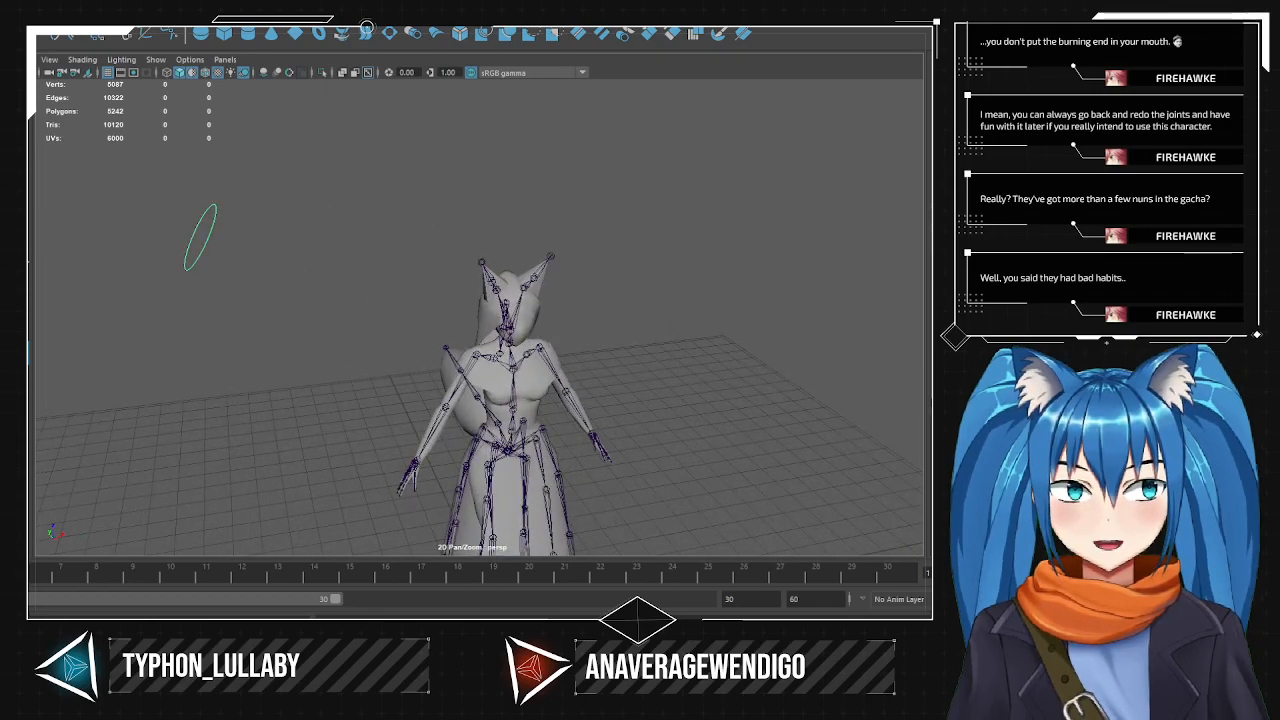
# - Place the upright circular curve back on the right elbow, centred on the joint
pyautogui.press('Return')
pyautogui.scroll(5, 530, 333)
pyautogui.keyDown('alt'); pyautogui.moveTo(478, 362); pyautogui.dragTo(590, 366); pyautogui.keyUp('alt')
pyautogui.press('f')
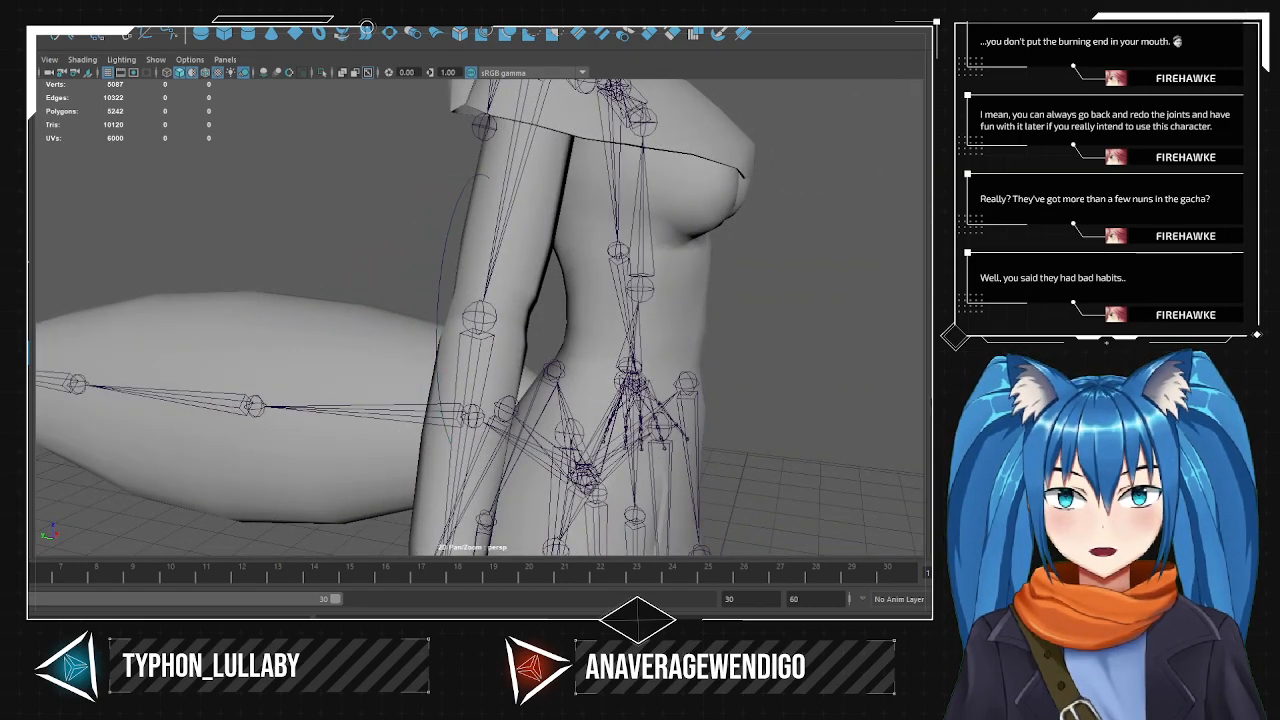
pyautogui.keyDown('alt'); pyautogui.moveTo(475, 374); pyautogui.dragTo(351, 366); pyautogui.keyUp('alt')
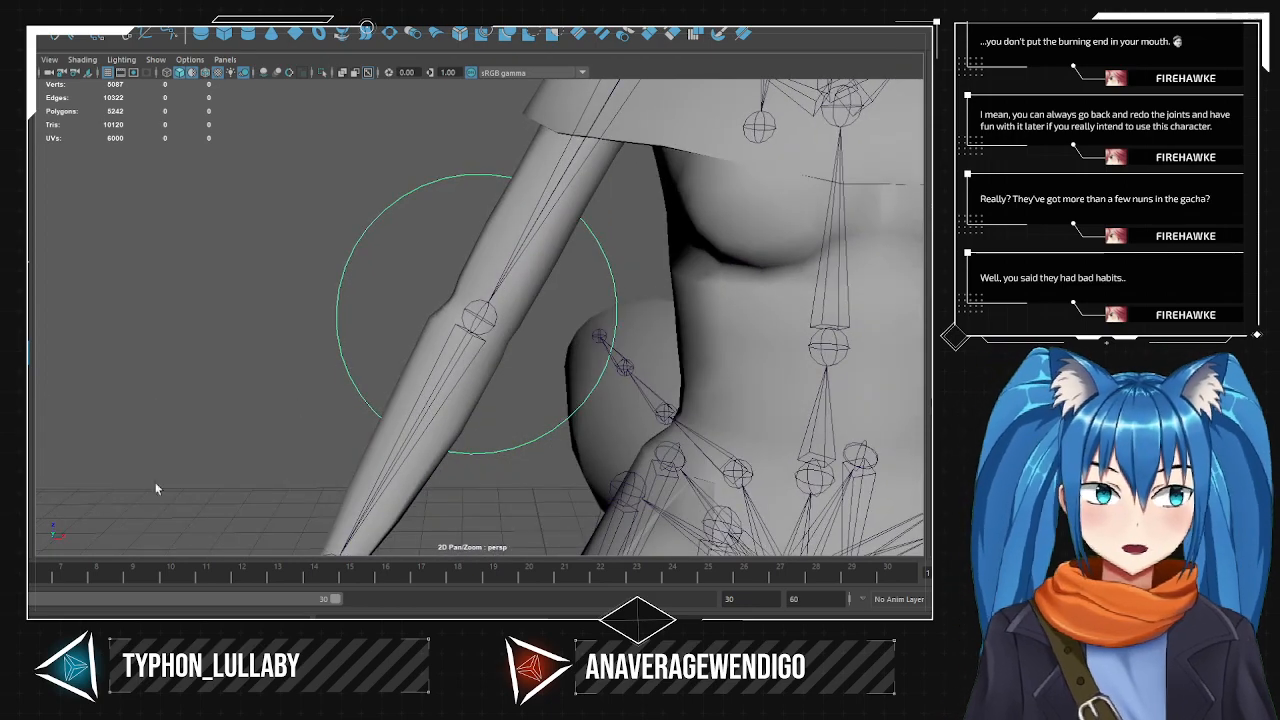
# - Select the right elbow's circular curve and rotate it until it lies perpendicular to the arm
pyautogui.hotkey('alt', 'd')
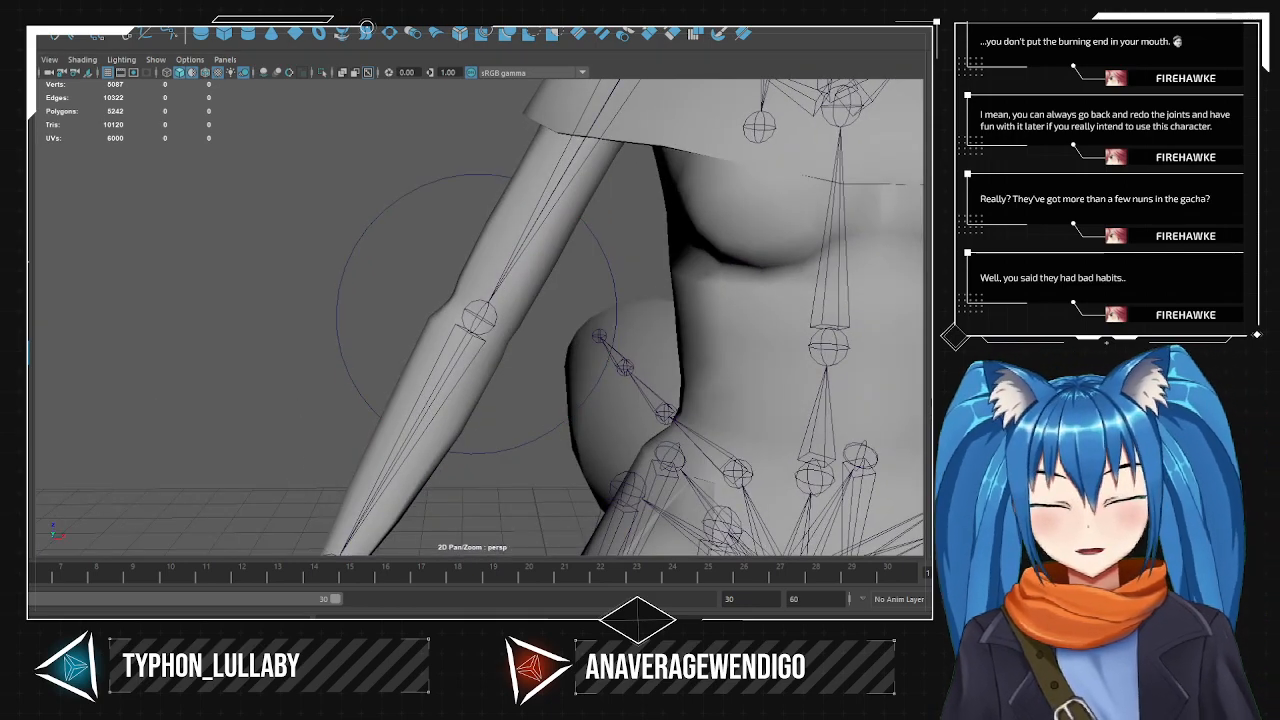
pyautogui.moveTo(314, 243); pyautogui.dragTo(391, 269)
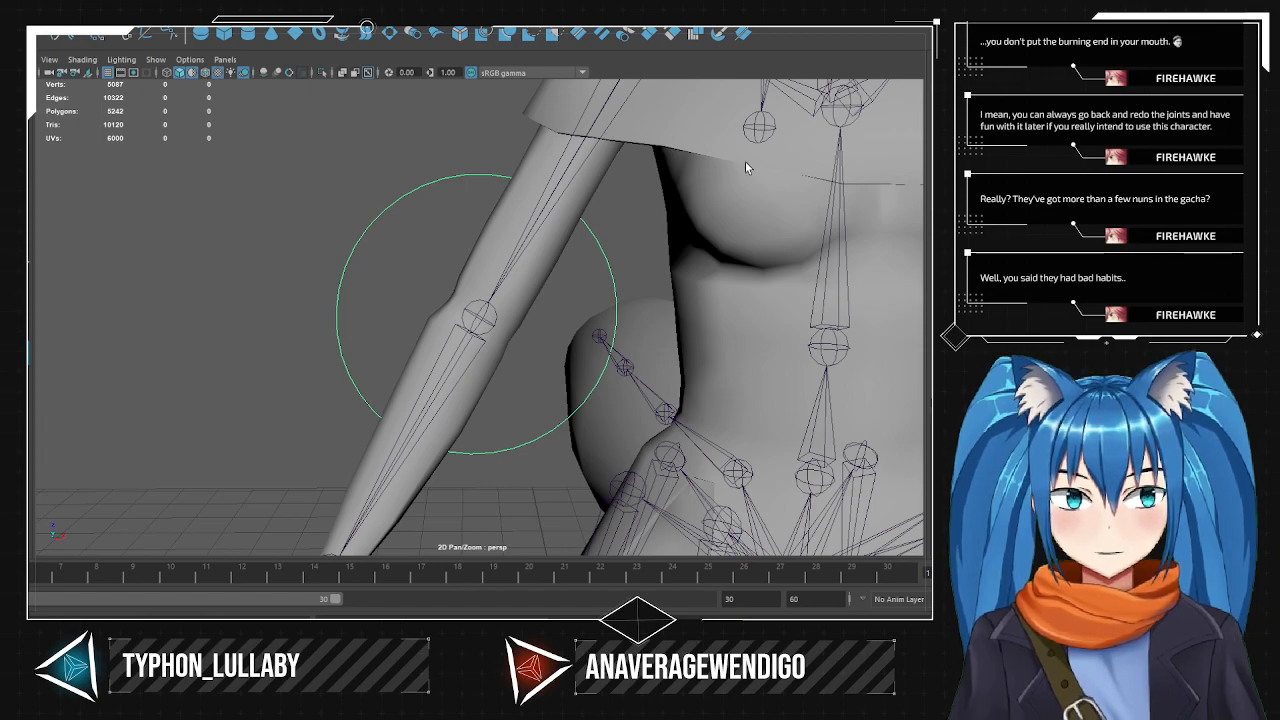
pyautogui.click(455, 386)
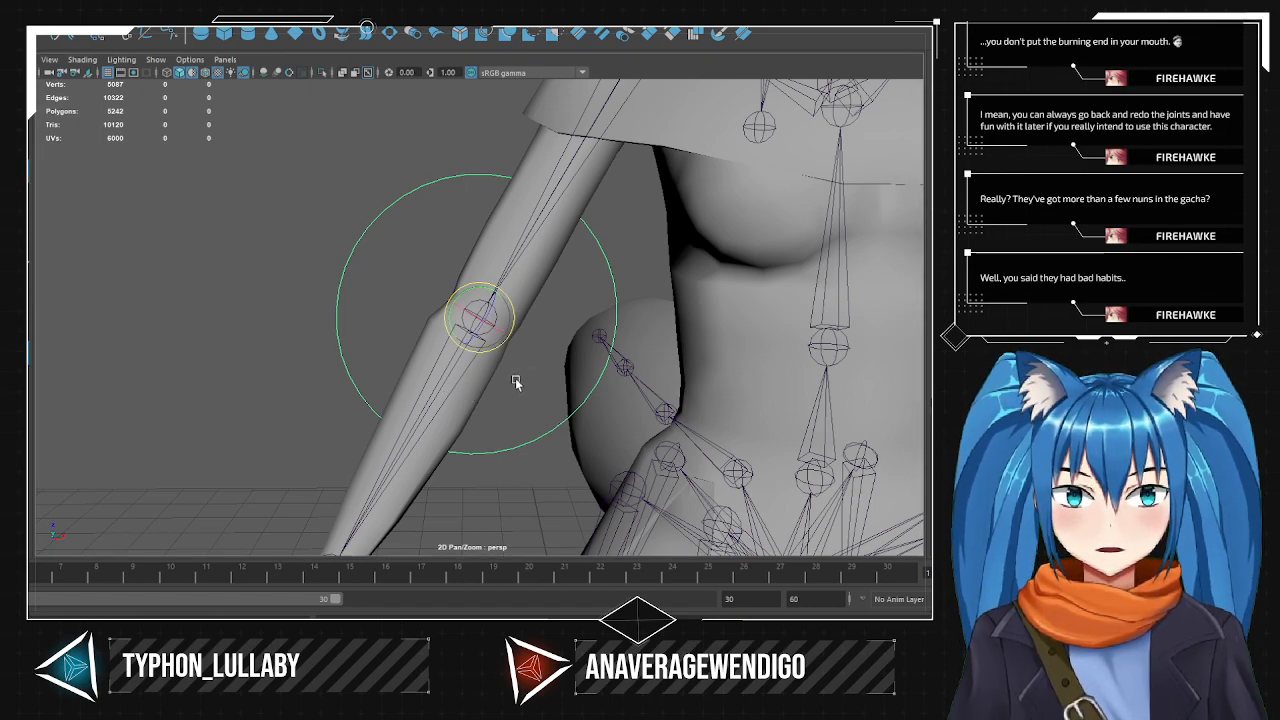
pyautogui.keyDown('alt'); pyautogui.moveTo(516, 381); pyautogui.dragTo(466, 383); pyautogui.keyUp('alt')
pyautogui.moveTo(466, 334); pyautogui.dragTo(592, 310)
pyautogui.hotkey('ctrl', 'z')
pyautogui.hotkey('ctrl', 'z')
pyautogui.moveTo(500, 320); pyautogui.dragTo(585, 298)
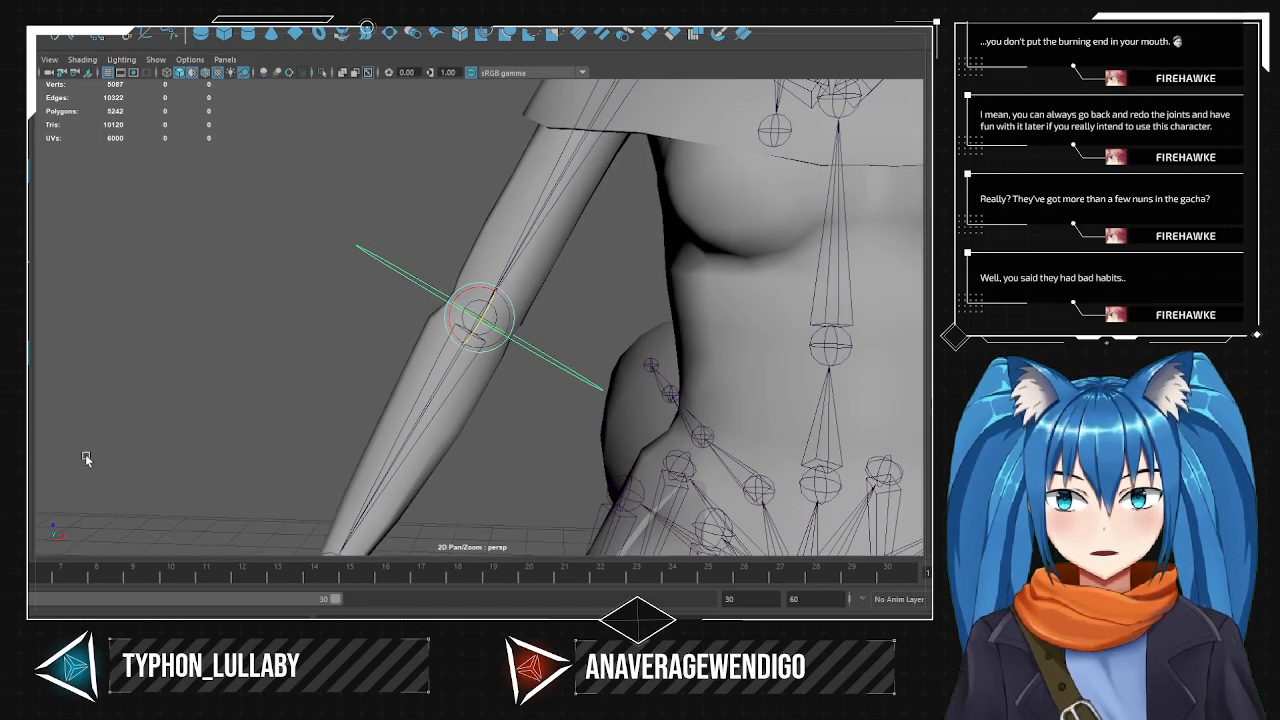
# - Try a further rotation of the elbow's circular curve, undo it, and fine-tune the curve's tilt across the arm
pyautogui.moveTo(486, 314); pyautogui.dragTo(664, 336)
pyautogui.hotkey('ctrl', 'z')
pyautogui.keyDown('alt'); pyautogui.moveTo(264, 311); pyautogui.dragTo(266, 309); pyautogui.keyUp('alt')
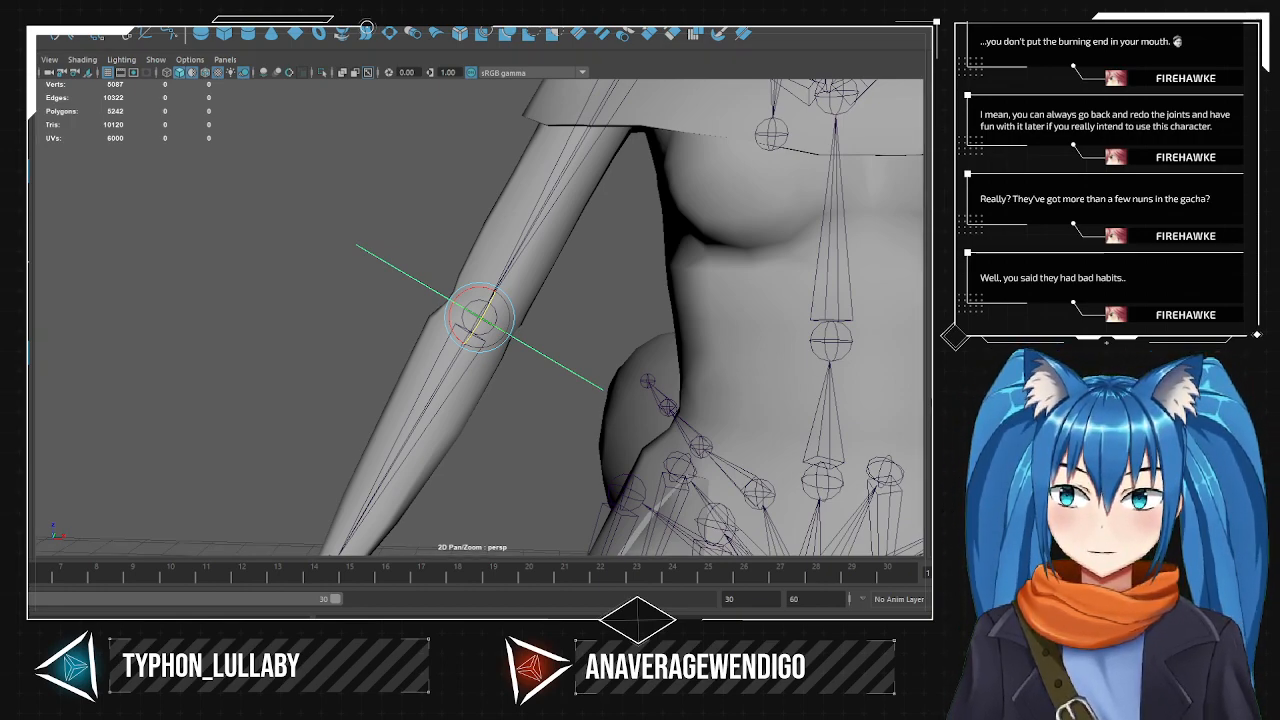
pyautogui.keyDown('alt'); pyautogui.moveTo(317, 260); pyautogui.dragTo(313, 343); pyautogui.keyUp('alt')
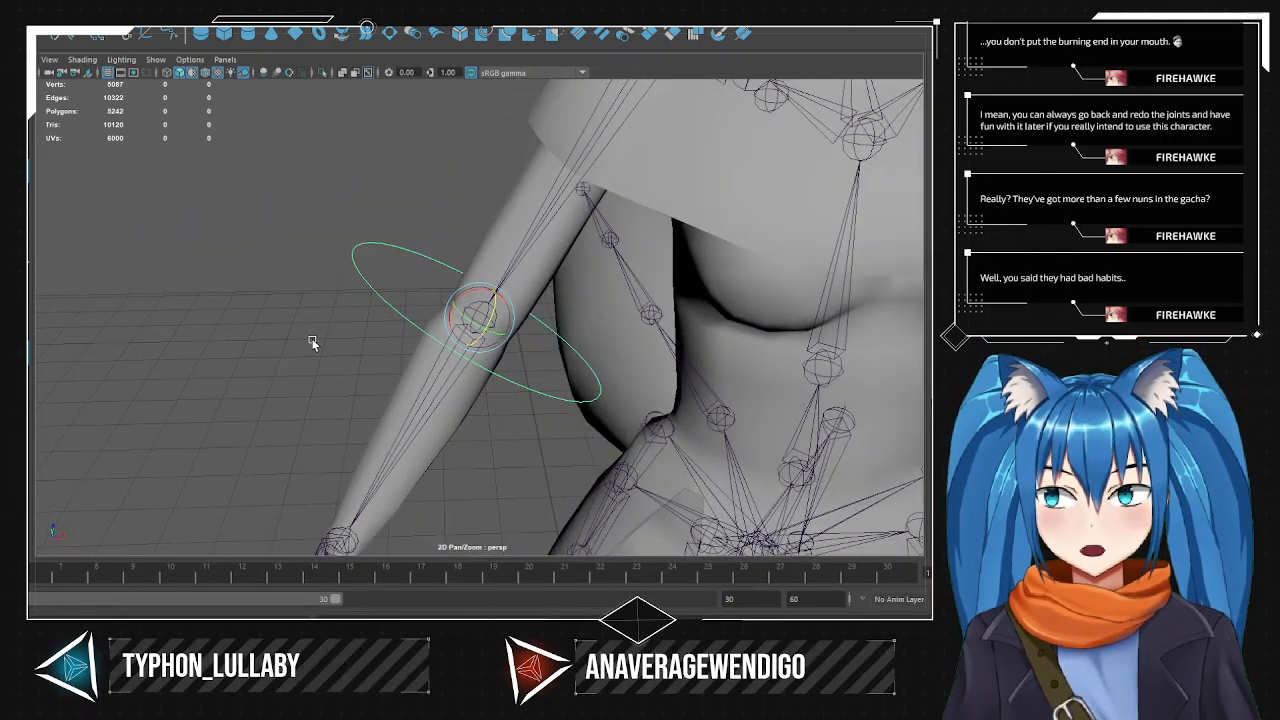
pyautogui.moveTo(488, 311)
pyautogui.mouseDown()
pyautogui.moveTo(498, 286)
pyautogui.moveTo(469, 334)
pyautogui.moveTo(474, 318)
pyautogui.mouseUp()
pyautogui.keyDown('alt'); pyautogui.moveTo(474, 318); pyautogui.dragTo(362, 319); pyautogui.keyUp('alt')
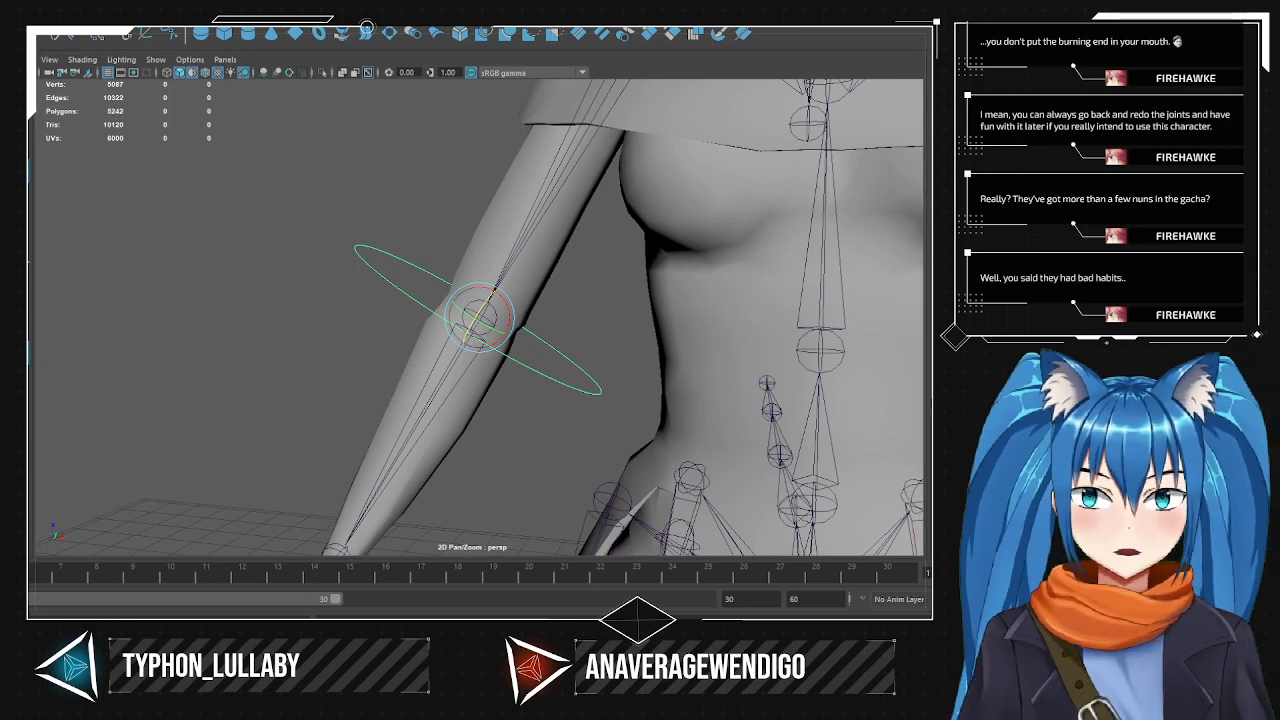
# - Try to constrain the right elbow joint to the elbow control ring
pyautogui.press('w')
pyautogui.press('q')
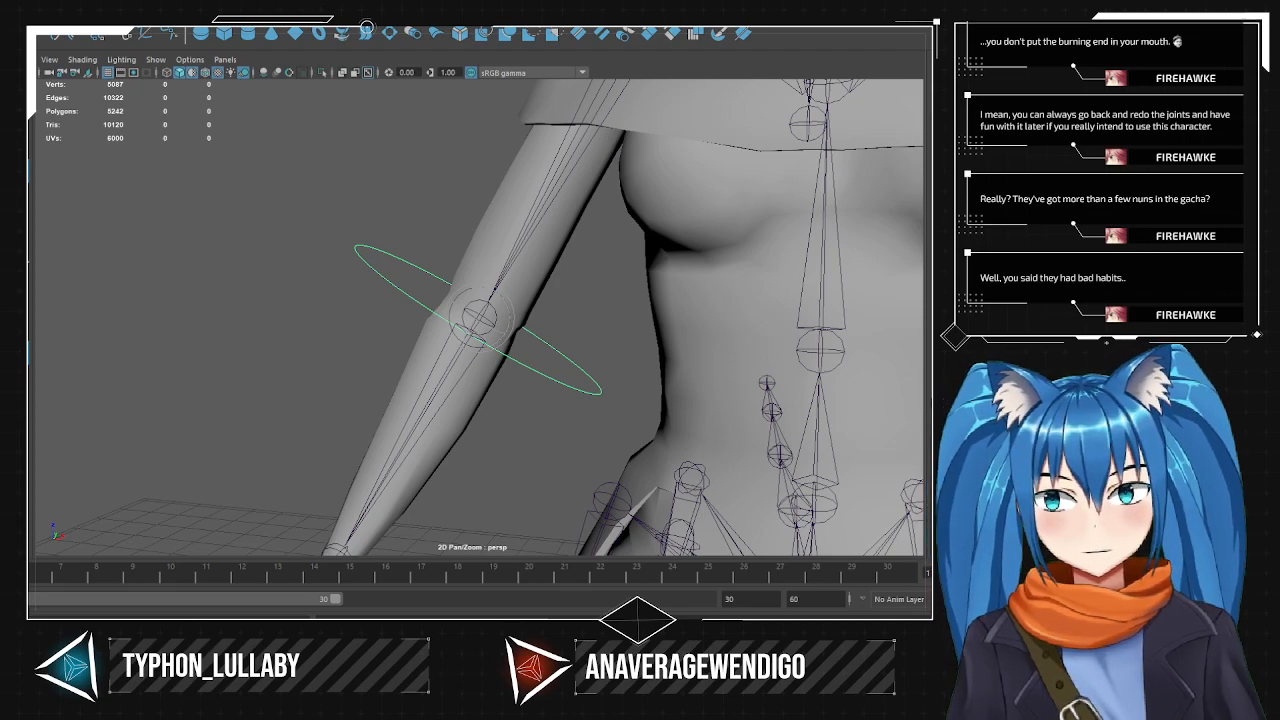
pyautogui.keyDown('alt'); pyautogui.moveTo(290, 308); pyautogui.dragTo(330, 313); pyautogui.keyUp('alt')
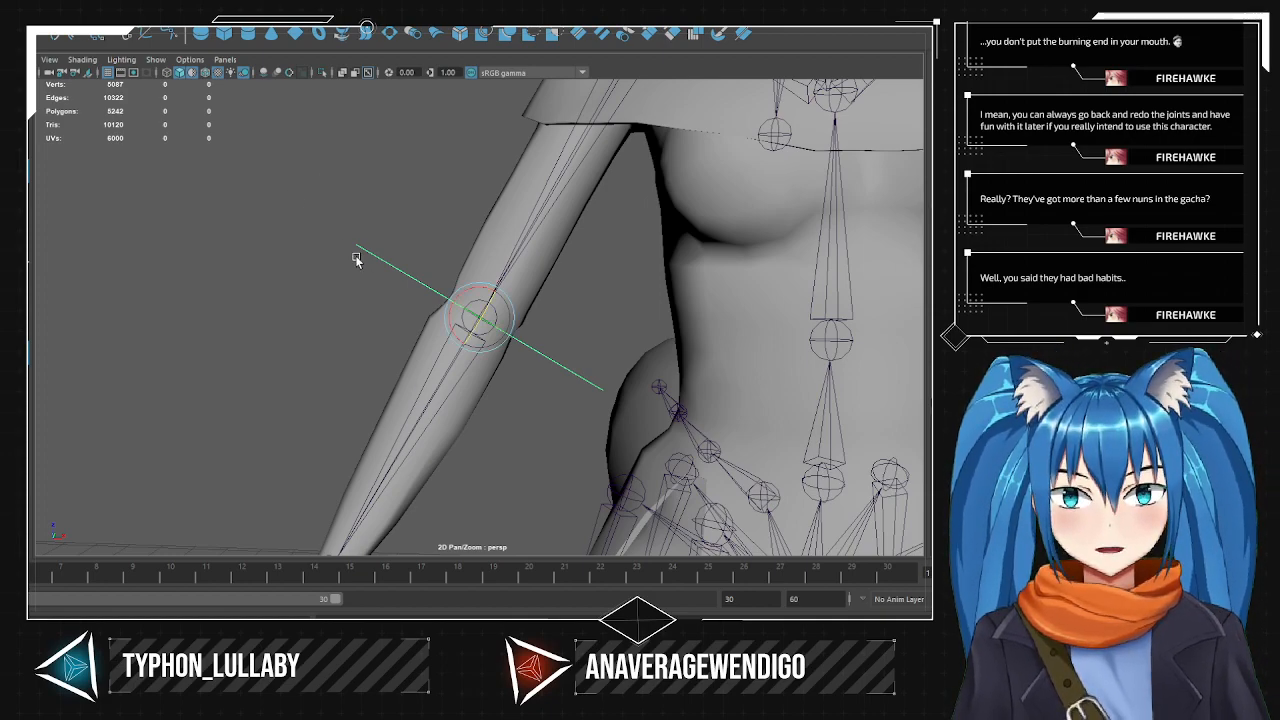
pyautogui.keyDown('alt'); pyautogui.moveTo(323, 325); pyautogui.dragTo(228, 375); pyautogui.keyUp('alt')
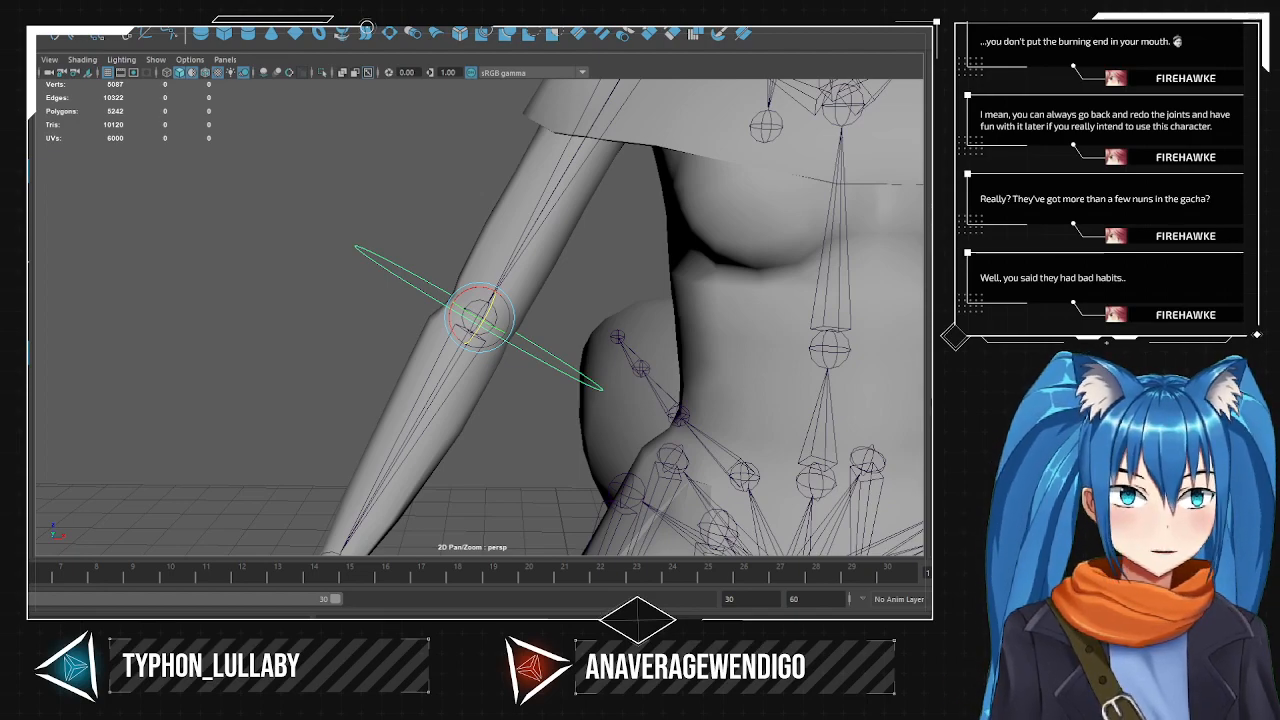
pyautogui.keyDown('alt'); pyautogui.moveTo(594, 380); pyautogui.dragTo(634, 414); pyautogui.keyUp('alt')
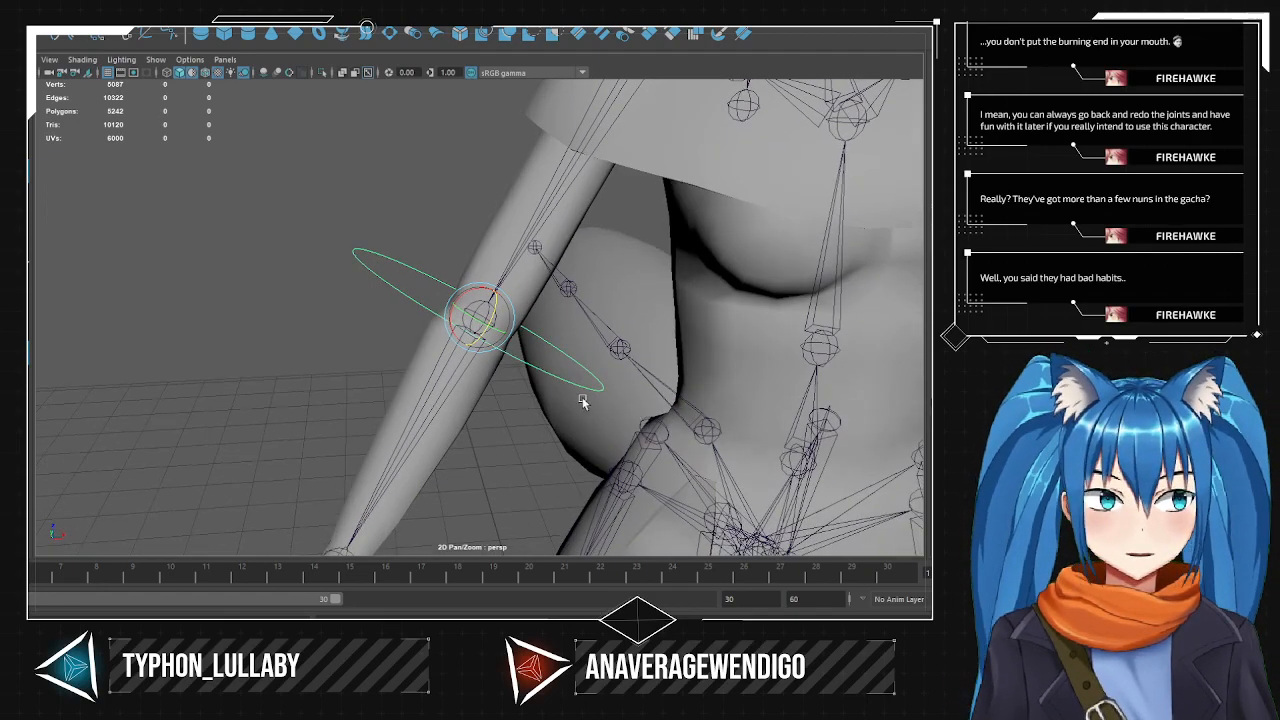
pyautogui.press('q')
pyautogui.keyDown('shift'); pyautogui.click(483, 308); pyautogui.keyUp('shift')
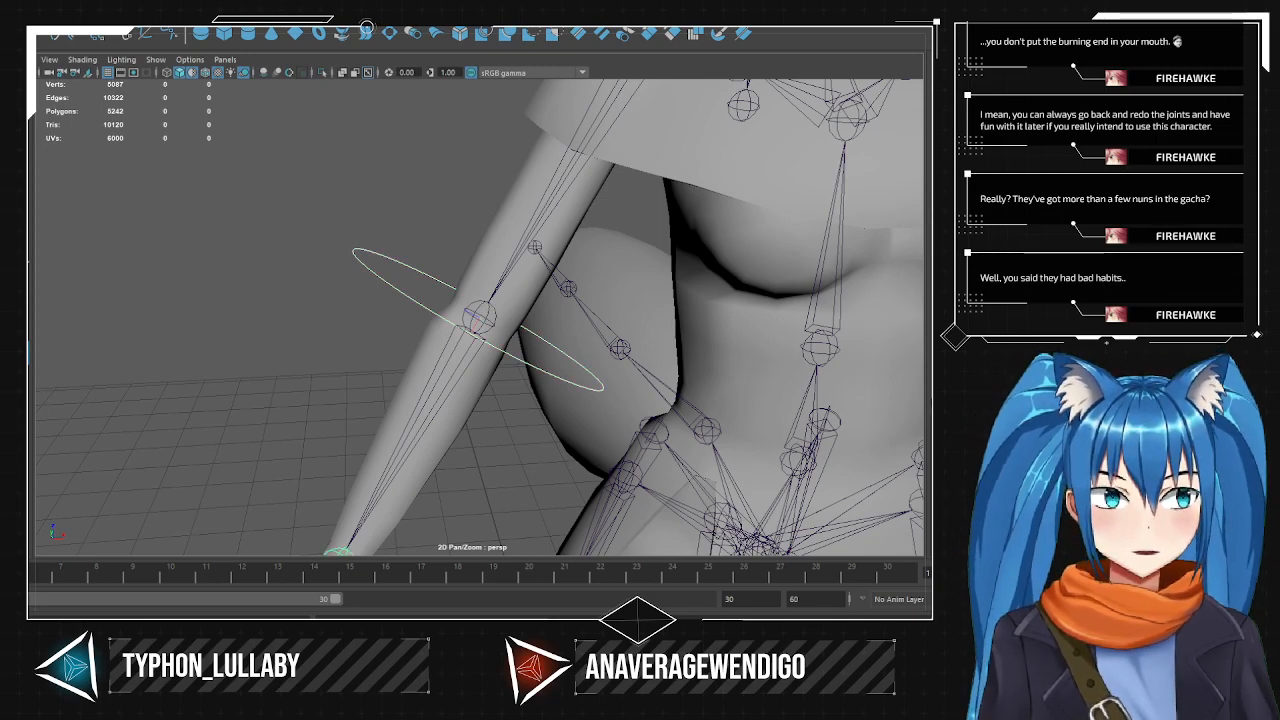
pyautogui.click(386, 280)
pyautogui.click(493, 316)
pyautogui.keyDown('alt'); pyautogui.moveTo(493, 316); pyautogui.dragTo(458, 338); pyautogui.keyUp('alt')
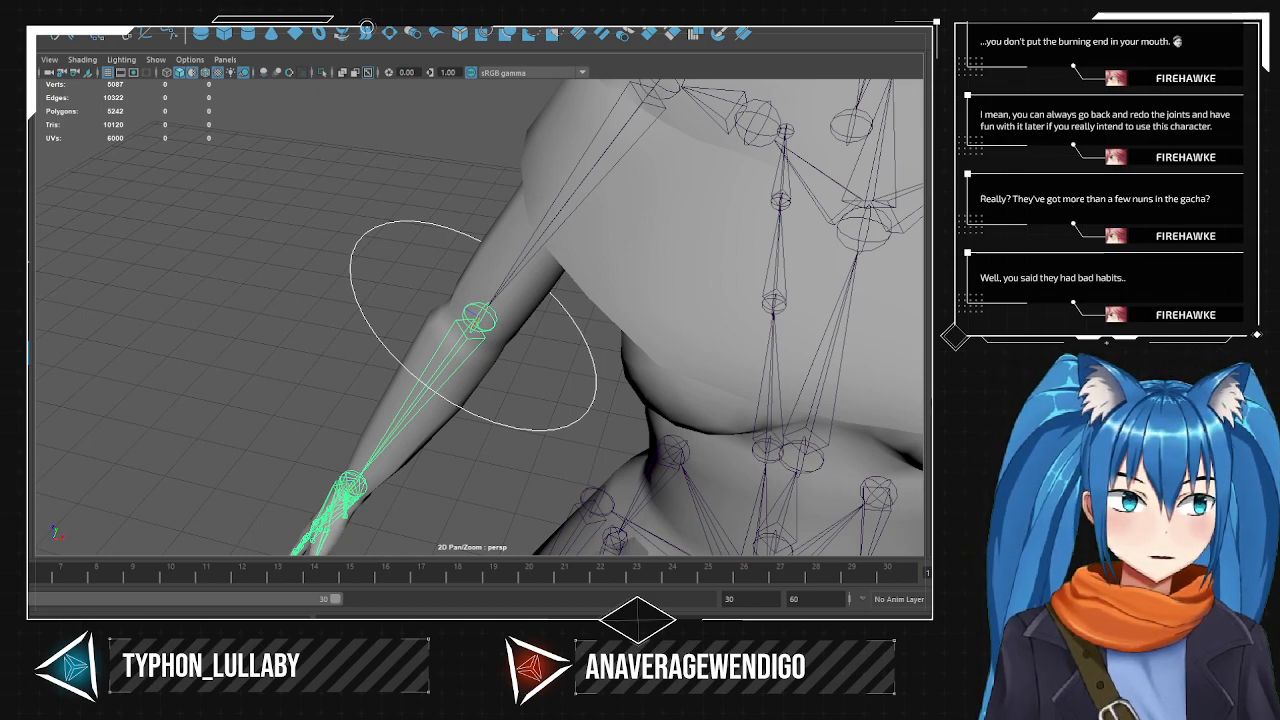
pyautogui.hotkey('ctrl', 'z')
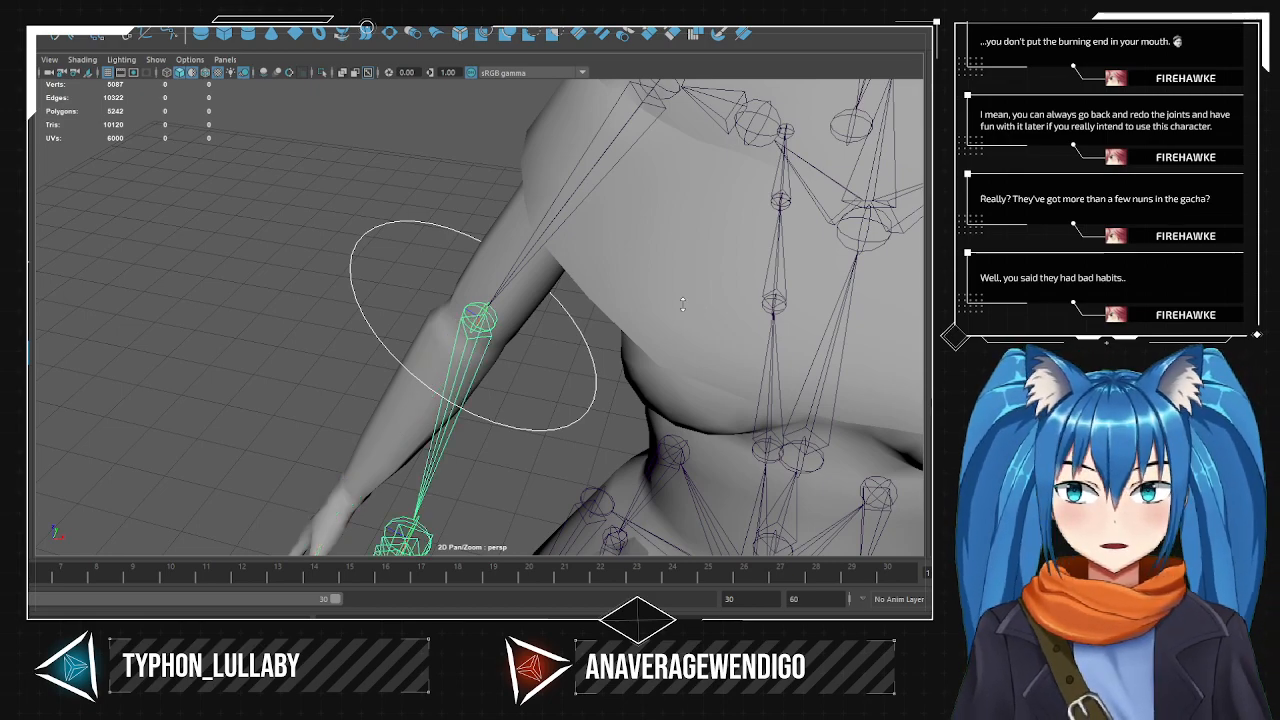
# - Test-rotate the right elbow control ring to check how the forearm and hand joints follow
pyautogui.keyDown('alt'); pyautogui.moveTo(280, 412); pyautogui.dragTo(305, 263); pyautogui.keyUp('alt')
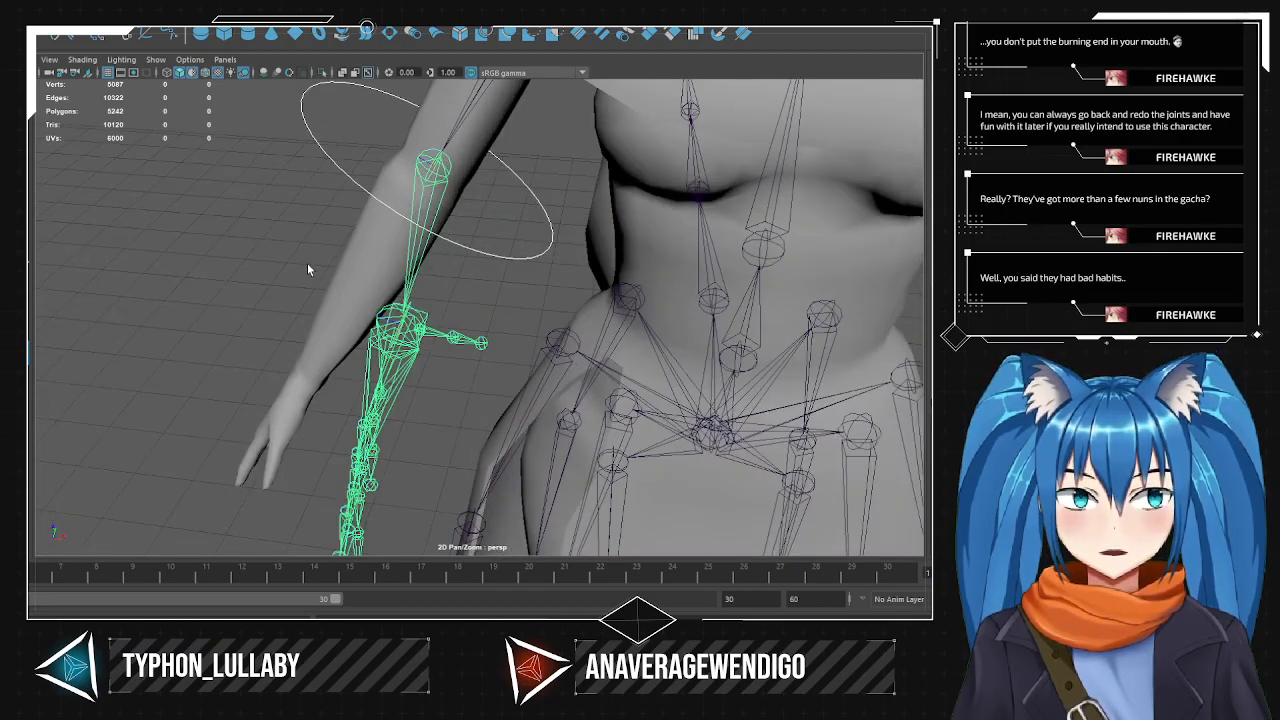
pyautogui.click(357, 185)
pyautogui.keyDown('alt'); pyautogui.moveTo(357, 185); pyautogui.dragTo(360, 264); pyautogui.keyUp('alt')
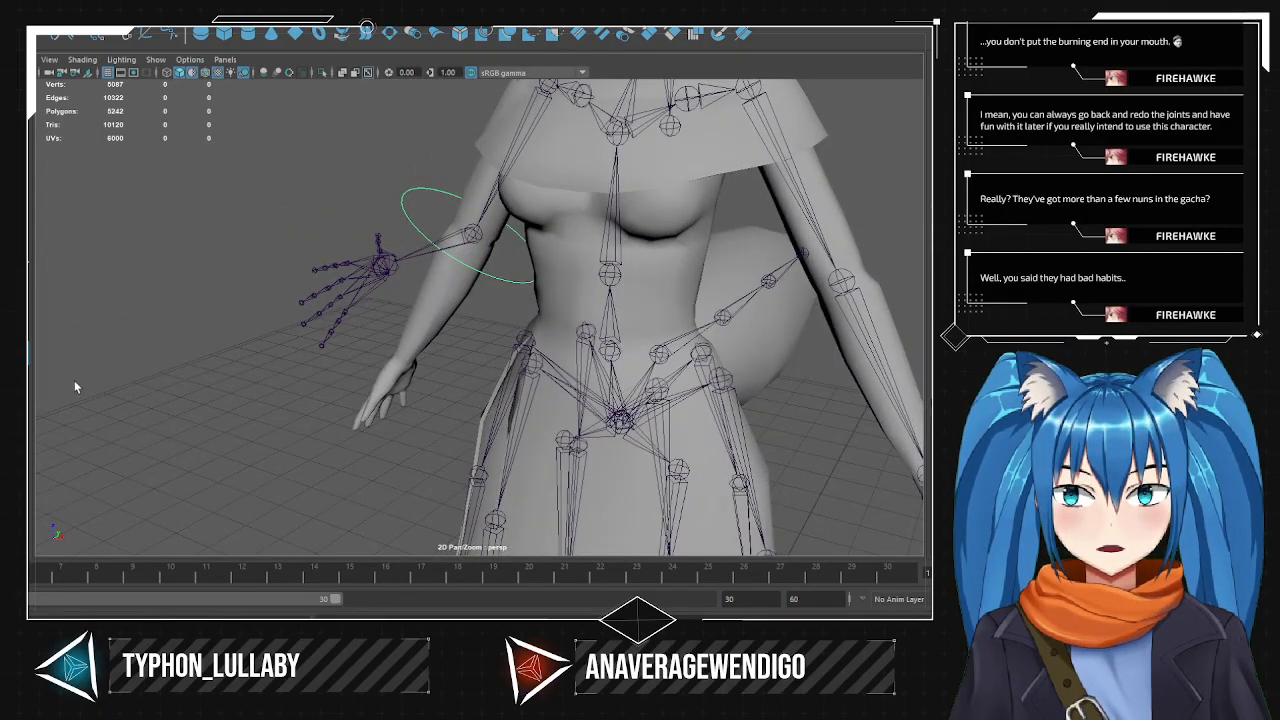
pyautogui.keyDown('alt'); pyautogui.moveTo(251, 342); pyautogui.dragTo(362, 346); pyautogui.keyUp('alt')
pyautogui.click(426, 241)
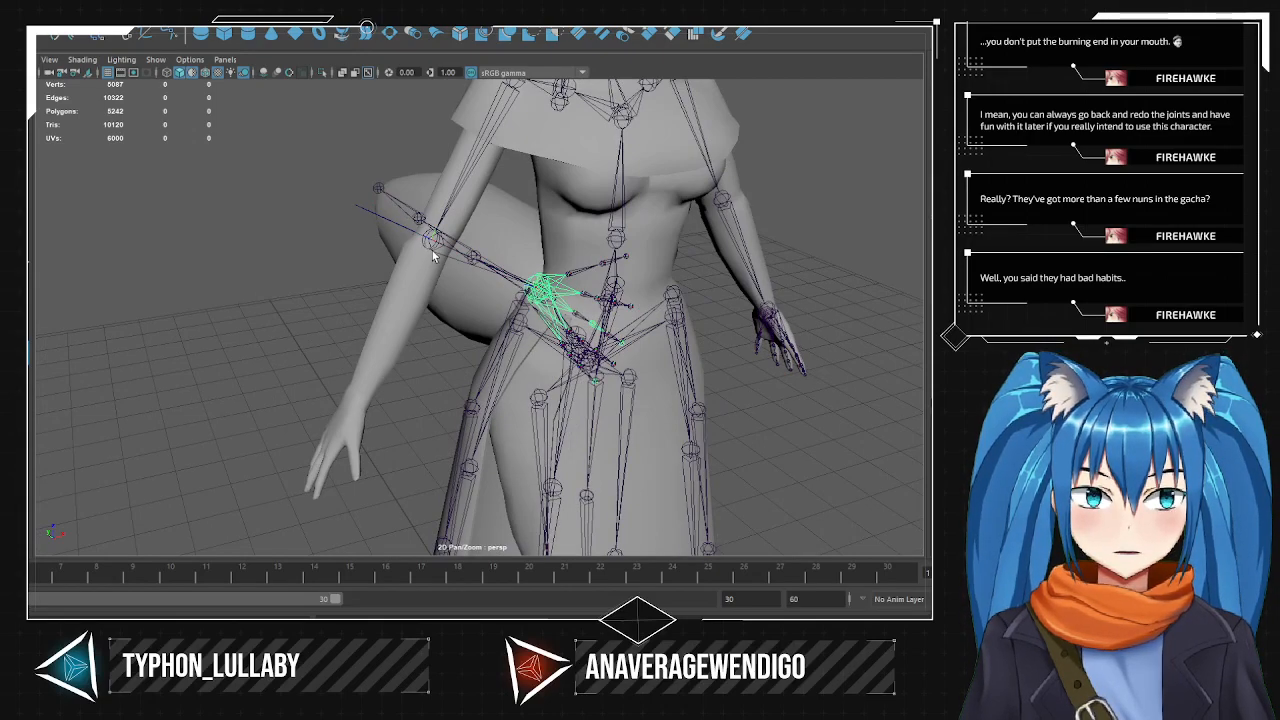
# - Undo the test rotations and the elbow constraint, back to the control ring and elbow joint selection
pyautogui.keyDown('alt'); pyautogui.moveTo(449, 275); pyautogui.dragTo(412, 291); pyautogui.keyUp('alt')
pyautogui.hotkey('ctrl', 'z')
pyautogui.hotkey('ctrl', 'z')
pyautogui.hotkey('ctrl', 'z')
pyautogui.hotkey('ctrl', 'z')
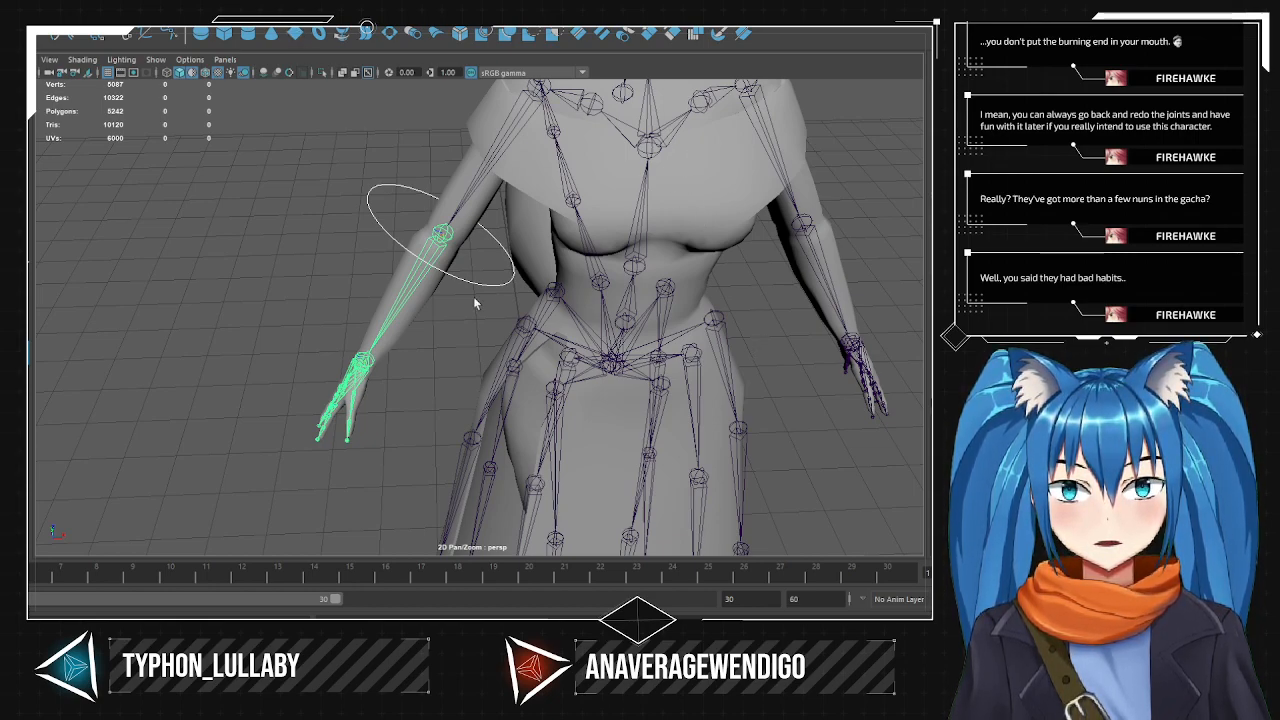
# - Check the right elbow control ring with the Rotate tool against the arm joints from the front and side
pyautogui.moveTo(456, 234)
pyautogui.mouseDown()
pyautogui.moveTo(441, 258)
pyautogui.moveTo(470, 228)
pyautogui.mouseUp()
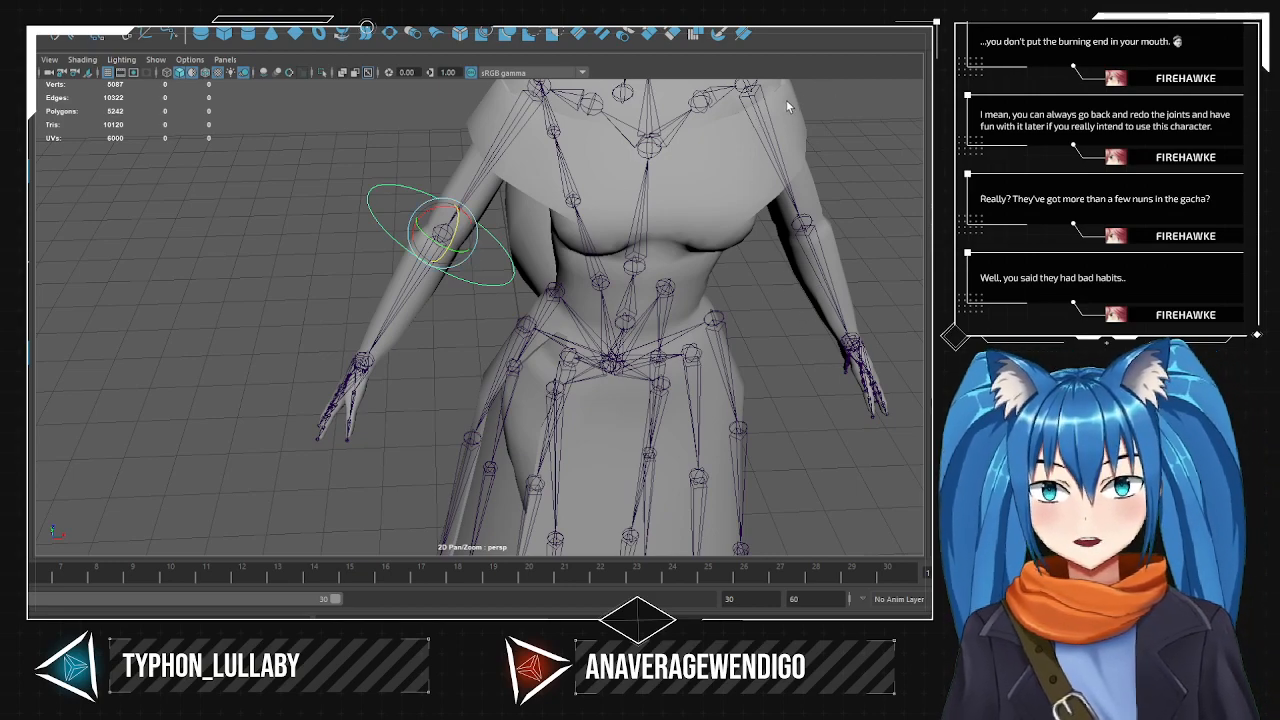
pyautogui.scroll(4, 457, 168)
pyautogui.scroll(-4, 457, 168)
pyautogui.keyDown('alt'); pyautogui.moveTo(457, 168); pyautogui.dragTo(500, 170); pyautogui.keyUp('alt')
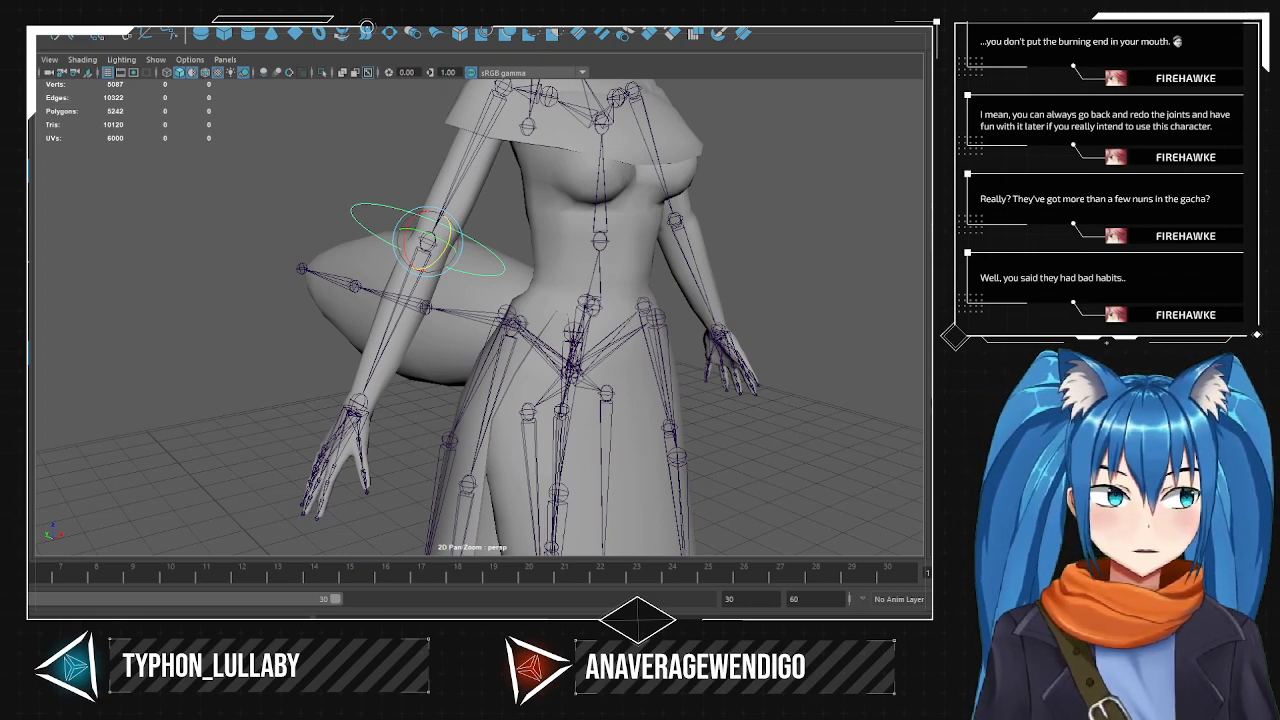
pyautogui.press('q')
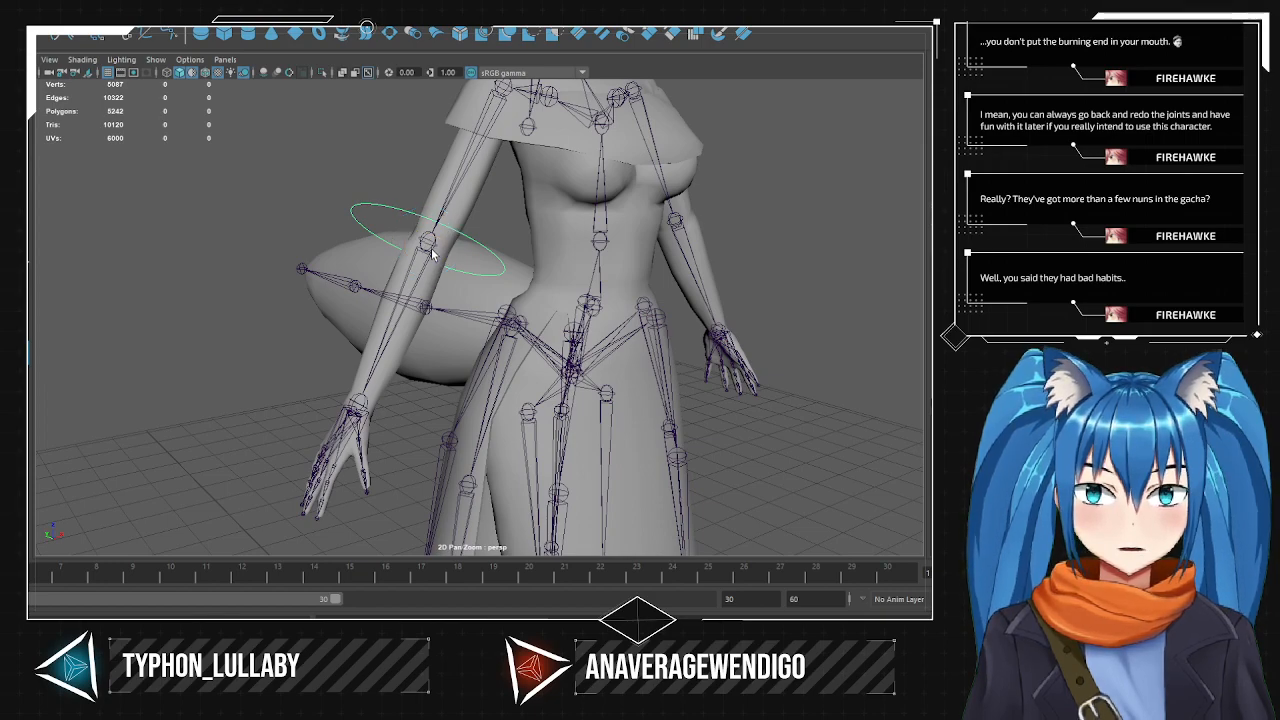
# - Undo the recent selections and changes on the right elbow control and wrist joint
pyautogui.hotkey('ctrl', 'z')
pyautogui.hotkey('ctrl', 'z')
pyautogui.hotkey('ctrl', 'z')
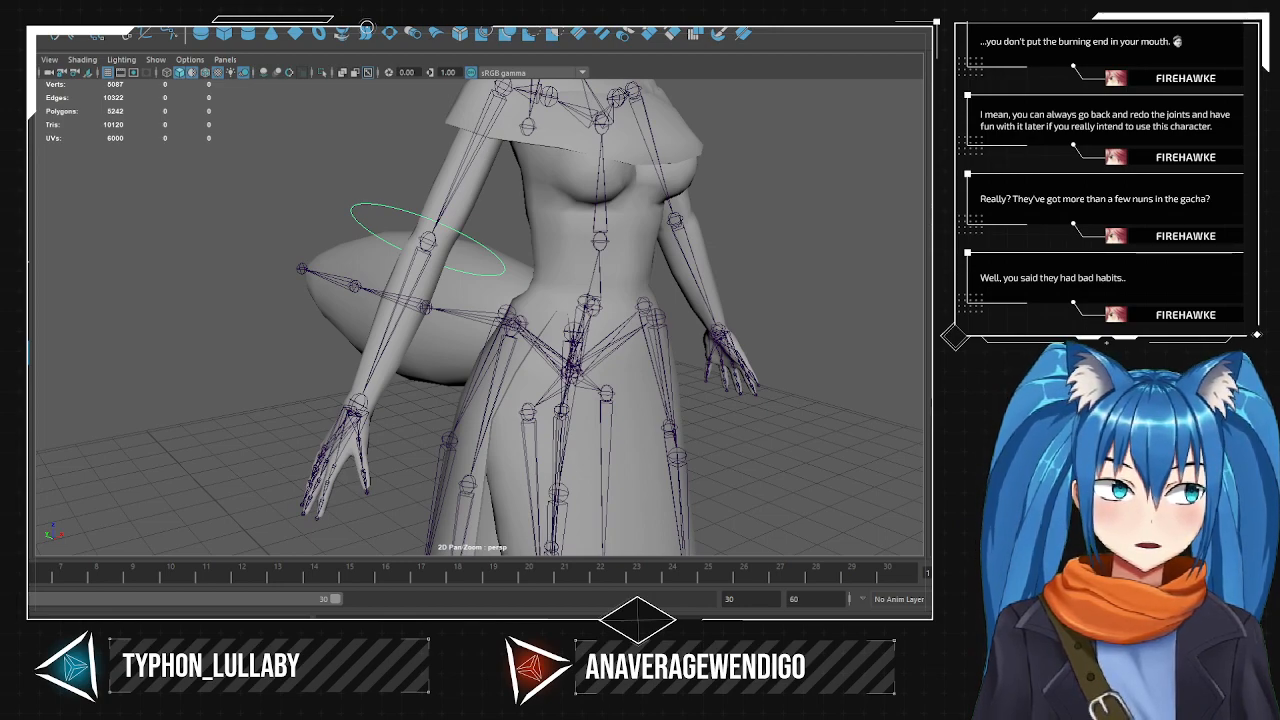
pyautogui.hotkey('ctrl', 'z')
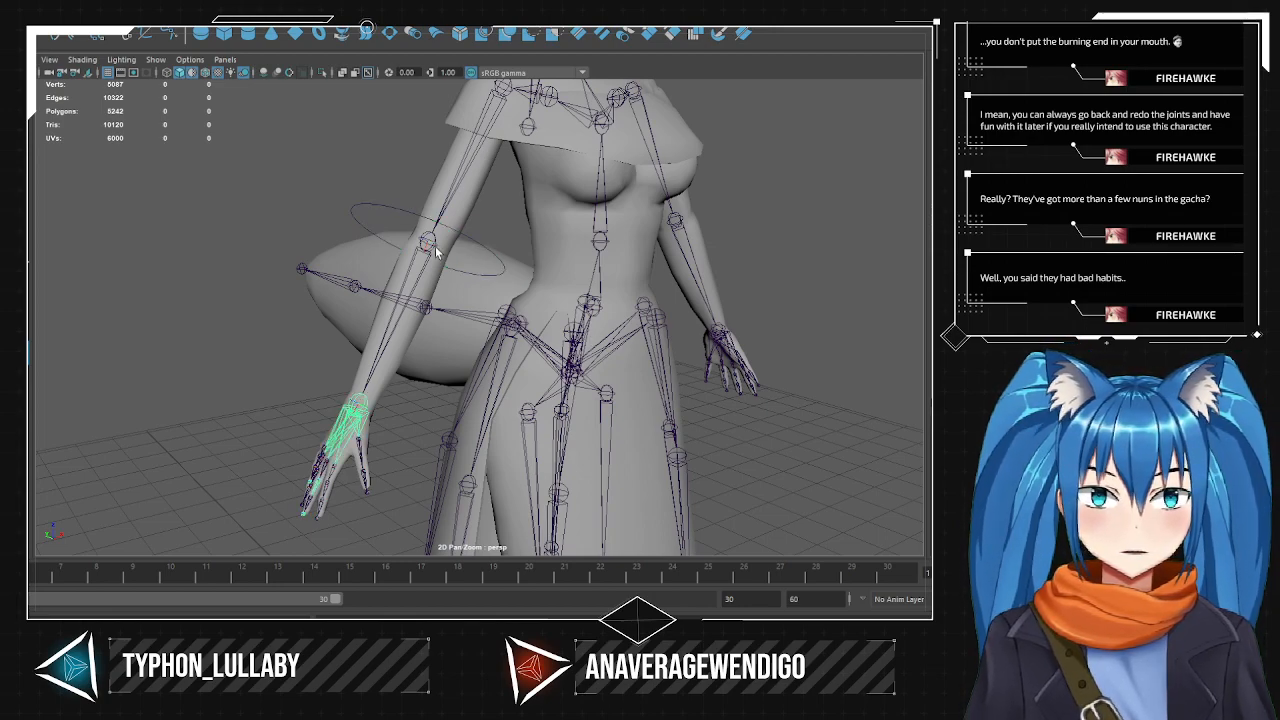
pyautogui.click(359, 394)
pyautogui.hotkey('ctrl', 'z')
pyautogui.hotkey('ctrl', 'z')
# - Select the right elbow joint and the elbow control ring around it
pyautogui.keyDown('alt'); pyautogui.moveTo(388, 354); pyautogui.dragTo(442, 322); pyautogui.keyUp('alt')
pyautogui.click(444, 245)
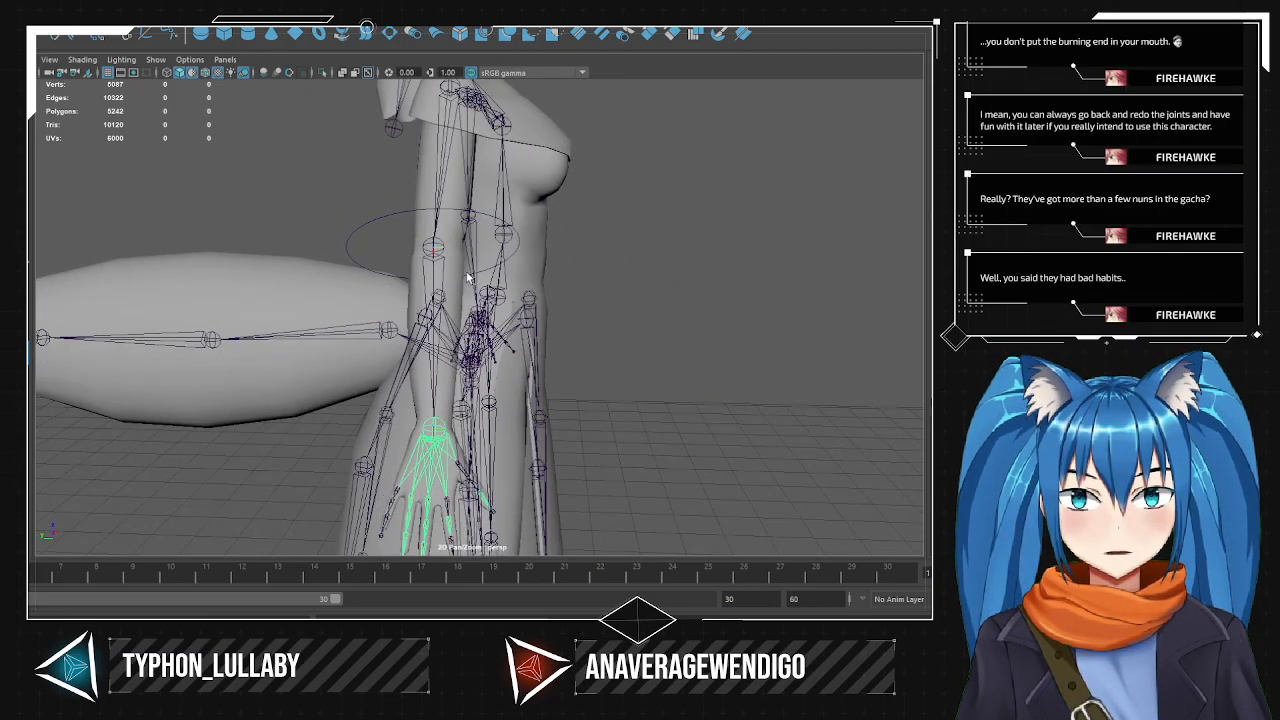
pyautogui.keyDown('alt'); pyautogui.moveTo(458, 265); pyautogui.dragTo(505, 280); pyautogui.keyUp('alt')
pyautogui.keyDown('alt'); pyautogui.moveTo(652, 376); pyautogui.dragTo(694, 321, button='middle'); pyautogui.keyUp('alt')
pyautogui.keyDown('alt'); pyautogui.moveTo(694, 321); pyautogui.dragTo(618, 338); pyautogui.keyUp('alt')
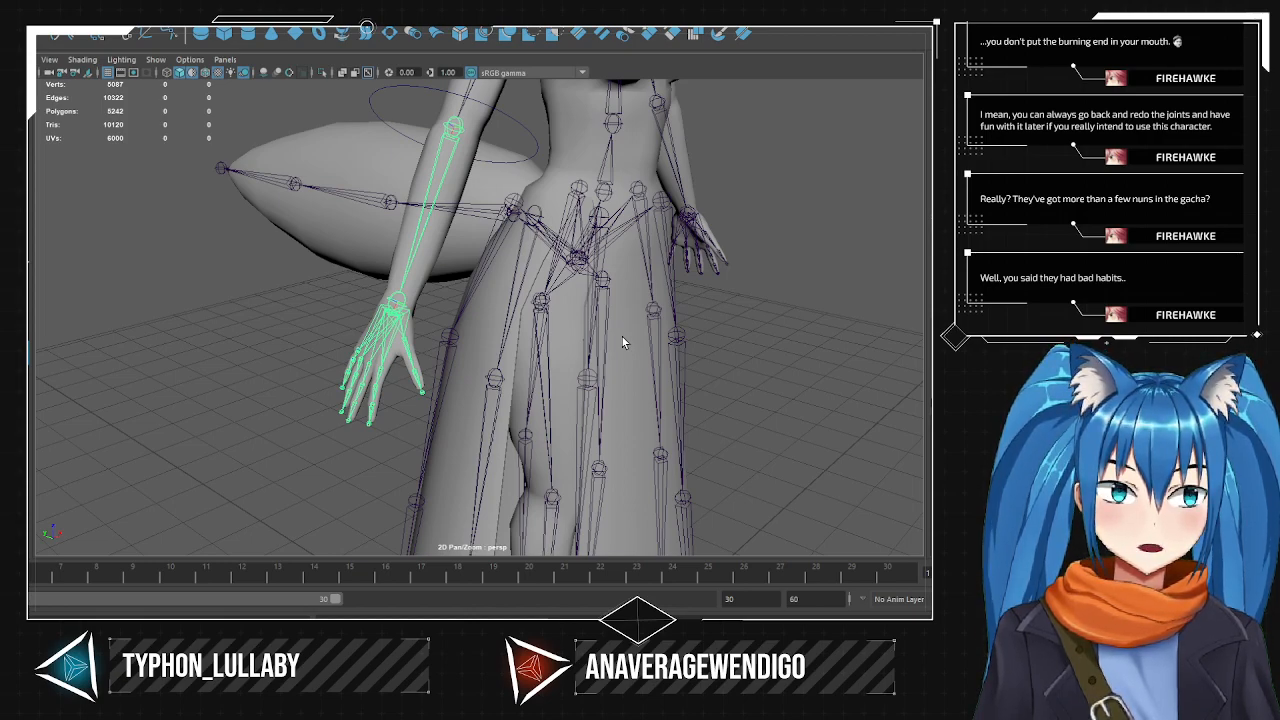
pyautogui.click(506, 114)
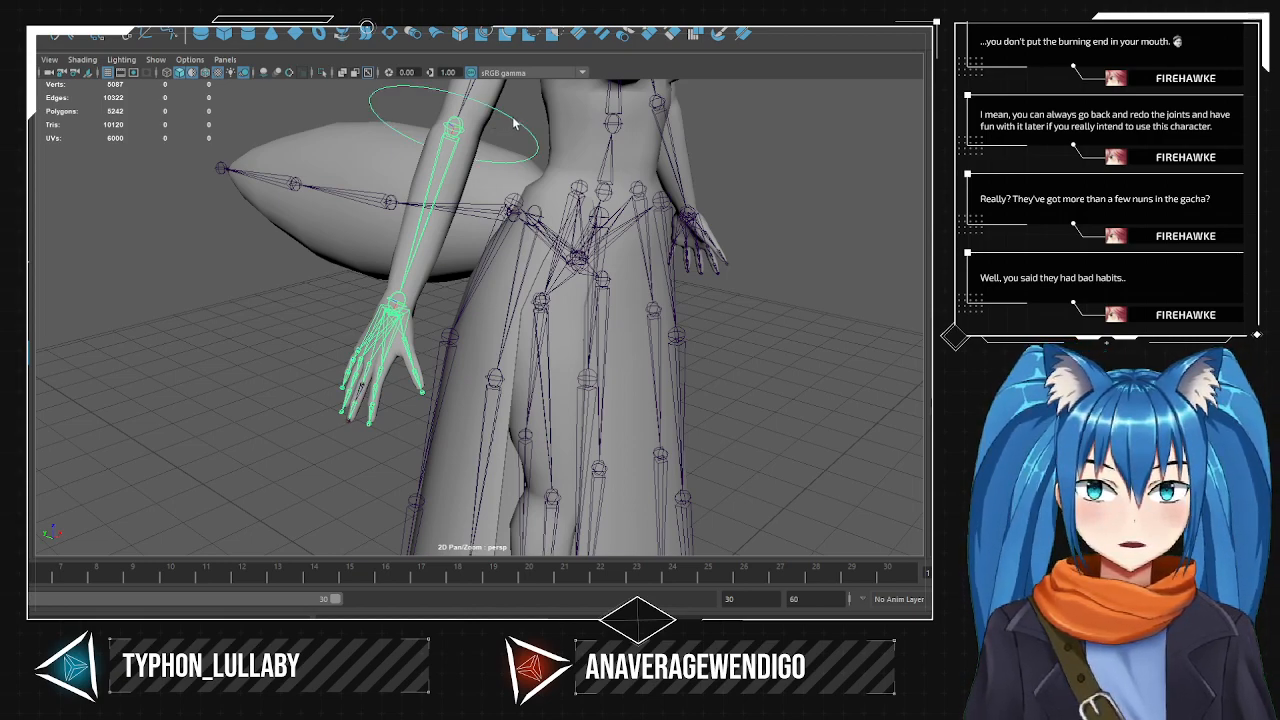
pyautogui.moveTo(482, 145); pyautogui.dragTo(496, 119)
pyautogui.press('q')
pyautogui.click(447, 125)
# - Try rotating the right elbow control ring to see how the forearm joints react, and undo the rotations
pyautogui.keyDown('alt'); pyautogui.moveTo(472, 126); pyautogui.dragTo(480, 222, button='middle'); pyautogui.keyUp('alt')
pyautogui.click(512, 180)
pyautogui.keyDown('alt'); pyautogui.moveTo(514, 186); pyautogui.dragTo(490, 190); pyautogui.keyUp('alt')
pyautogui.press('e')
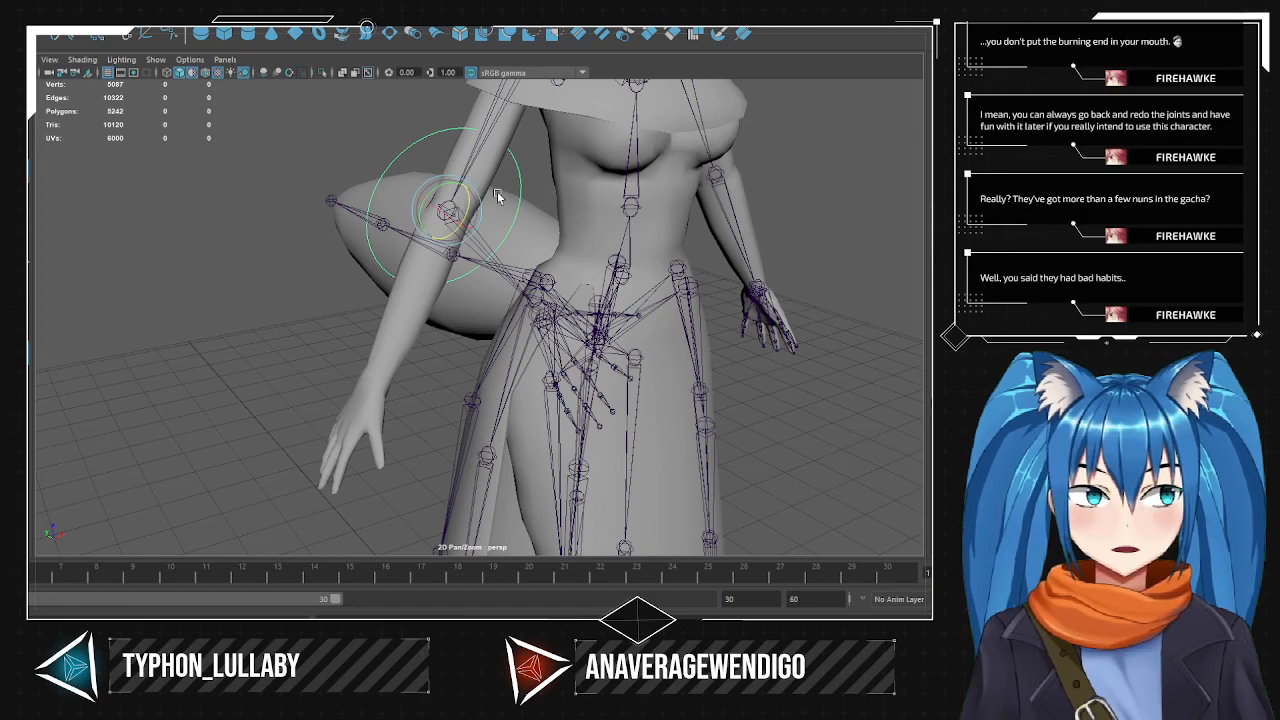
pyautogui.moveTo(466, 198); pyautogui.dragTo(440, 218)
pyautogui.hotkey('ctrl', 'z')
pyautogui.hotkey('ctrl', 'z')
pyautogui.hotkey('ctrl', 'z')
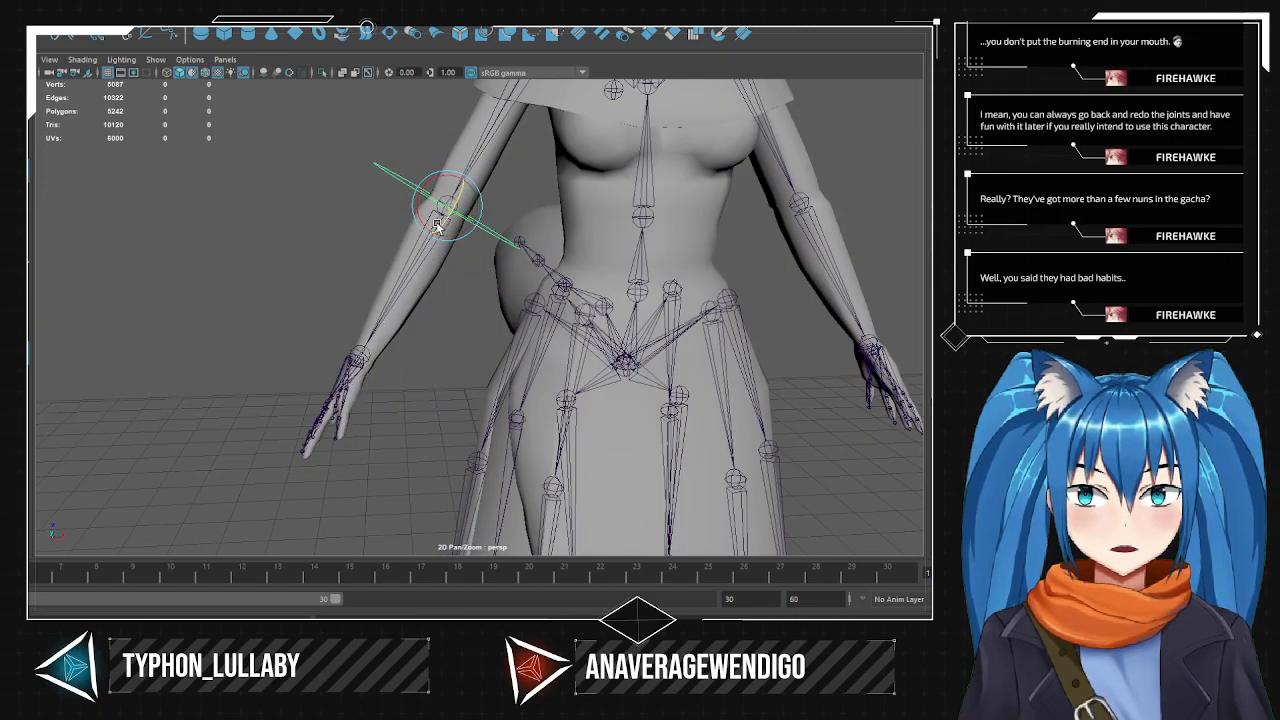
pyautogui.click(524, 188)
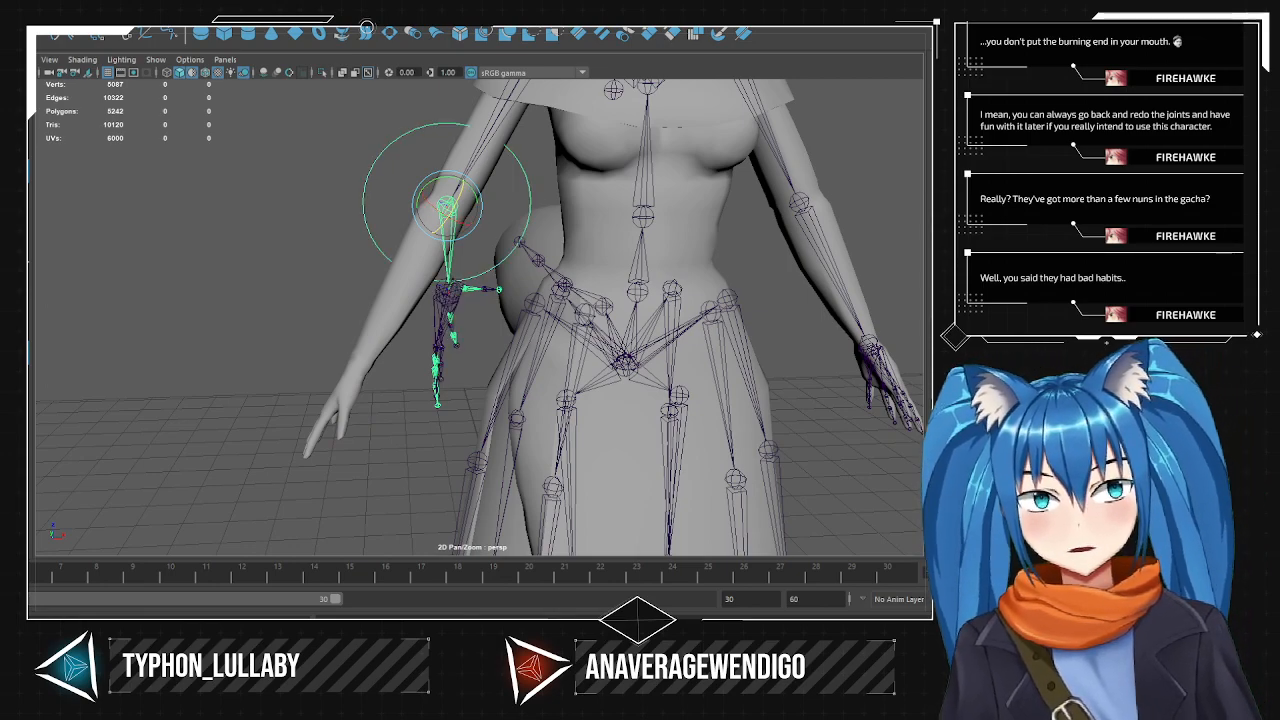
pyautogui.hotkey('ctrl', 'z')
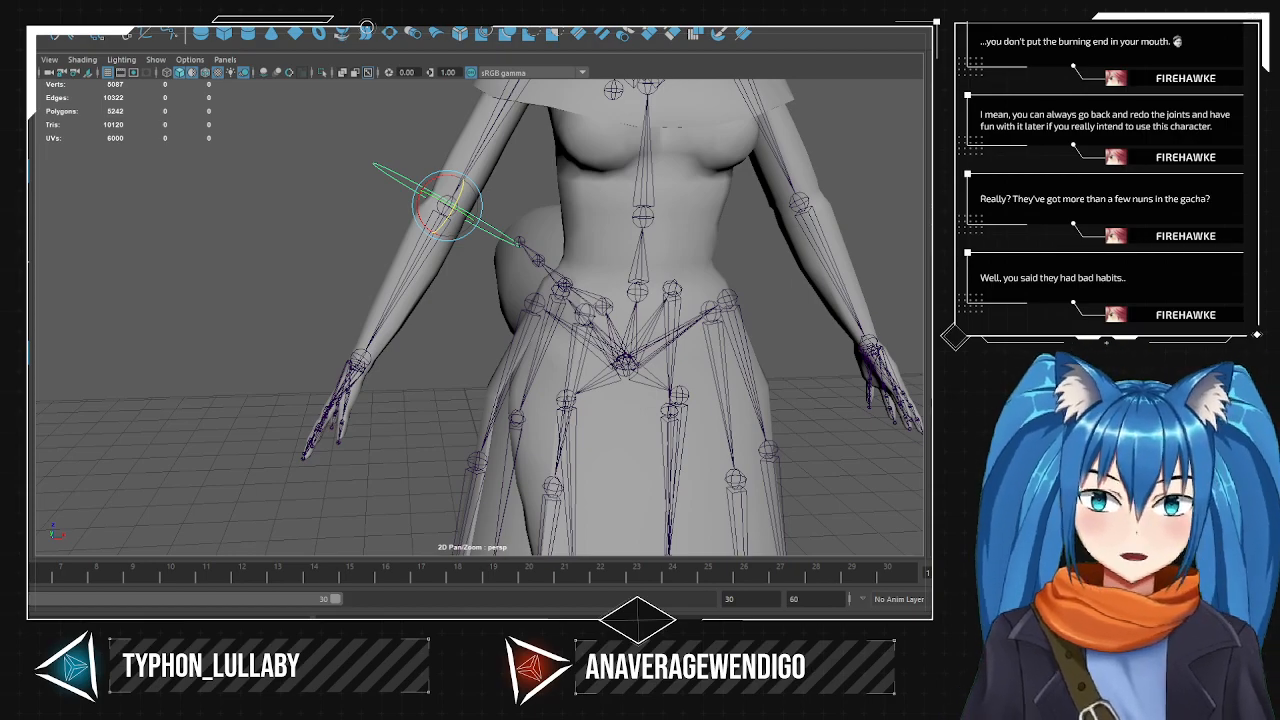
# - Show the attributes of r_elbow_cntlShape and look through its Component Display, Object Display and Ghosting Information settings
pyautogui.scroll(-5, 440, 329)
pyautogui.moveTo(440, 329)
pyautogui.keyDown('alt'); pyautogui.mouseDown()
pyautogui.moveTo(654, 331)
pyautogui.moveTo(437, 328)
pyautogui.mouseUp(); pyautogui.keyUp('alt')
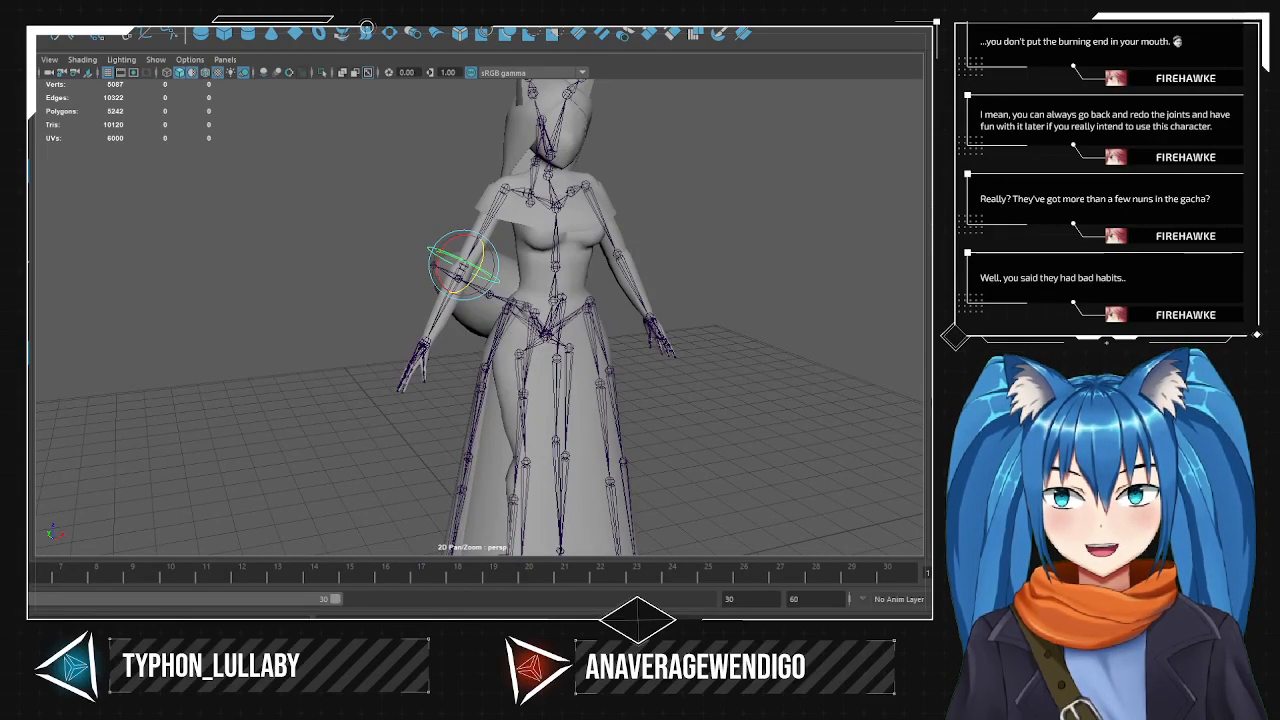
pyautogui.keyDown('alt'); pyautogui.moveTo(641, 367); pyautogui.dragTo(478, 388); pyautogui.keyUp('alt')
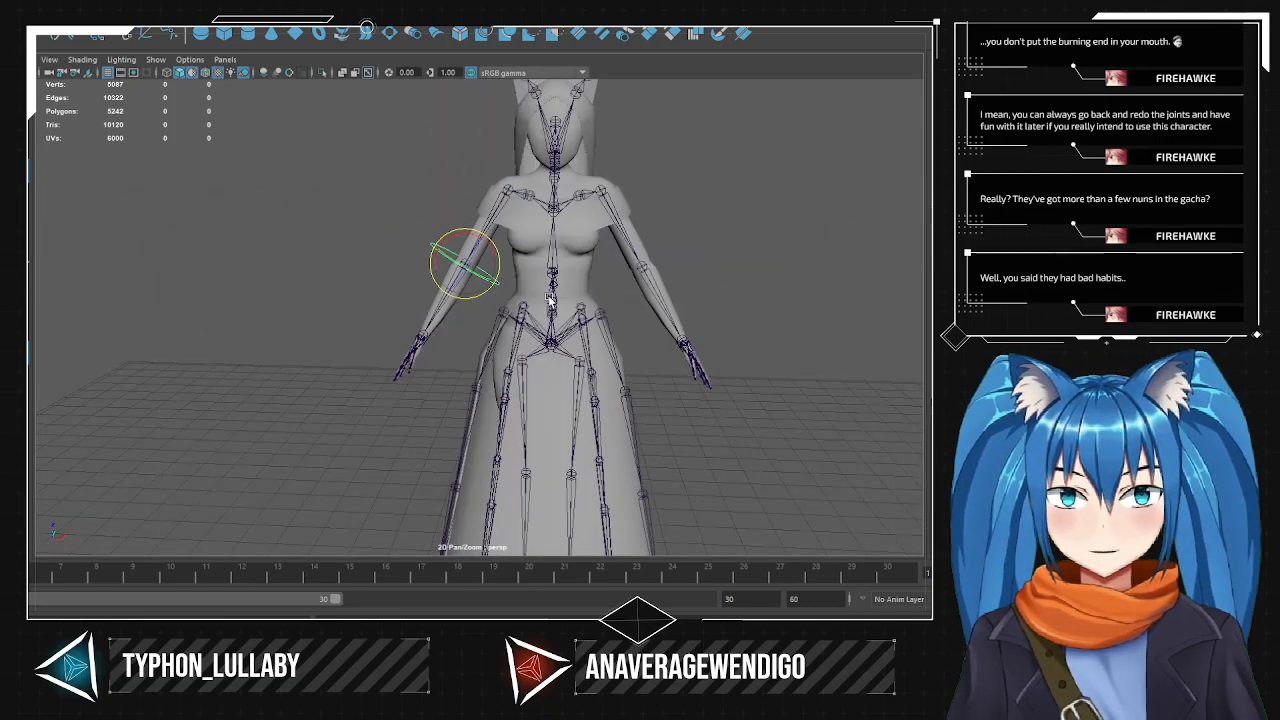
pyautogui.hotkey('ctrl', 'a')
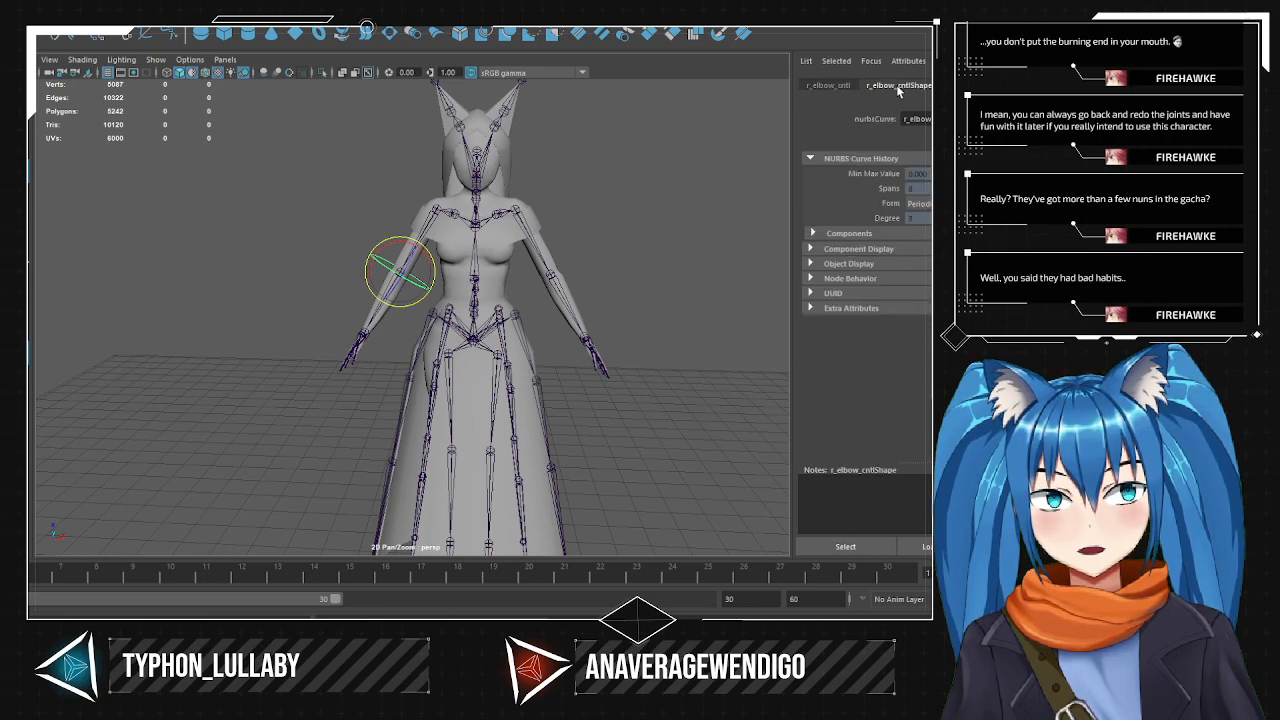
pyautogui.click(858, 248)
pyautogui.click(840, 316)
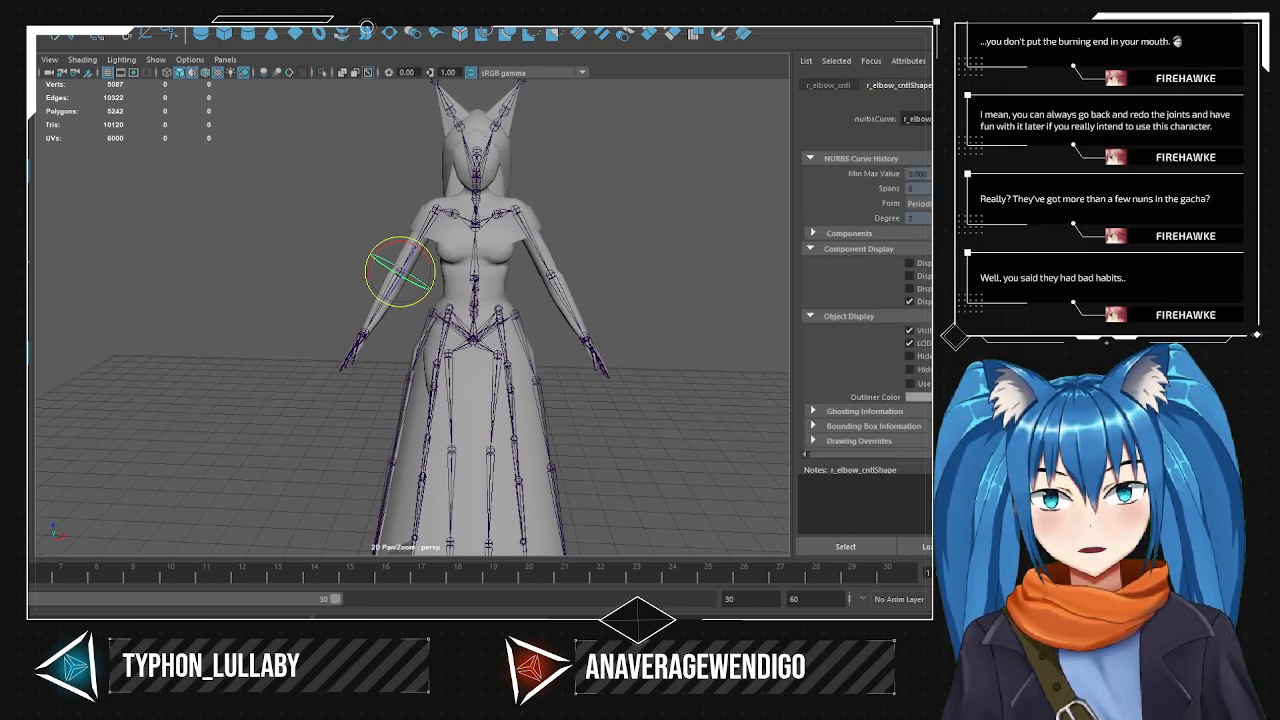
pyautogui.click(850, 411)
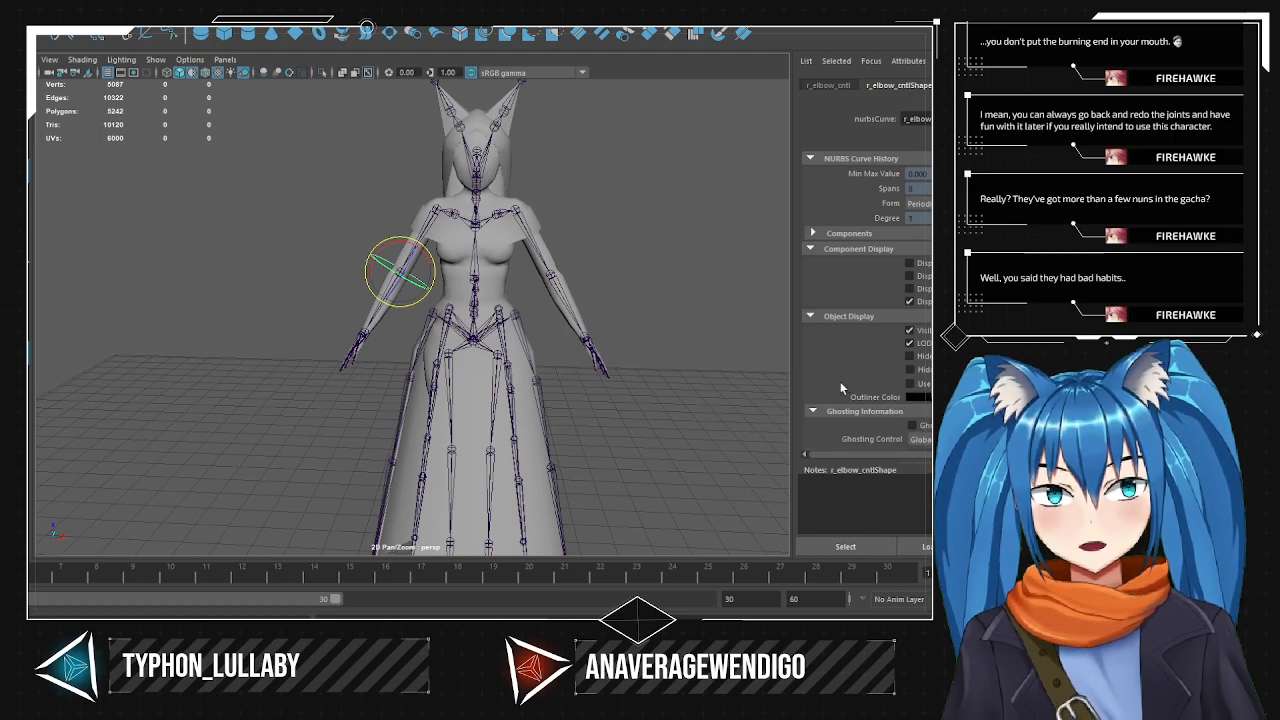
pyautogui.scroll(-3, 840, 383)
pyautogui.scroll(-3, 869, 362)
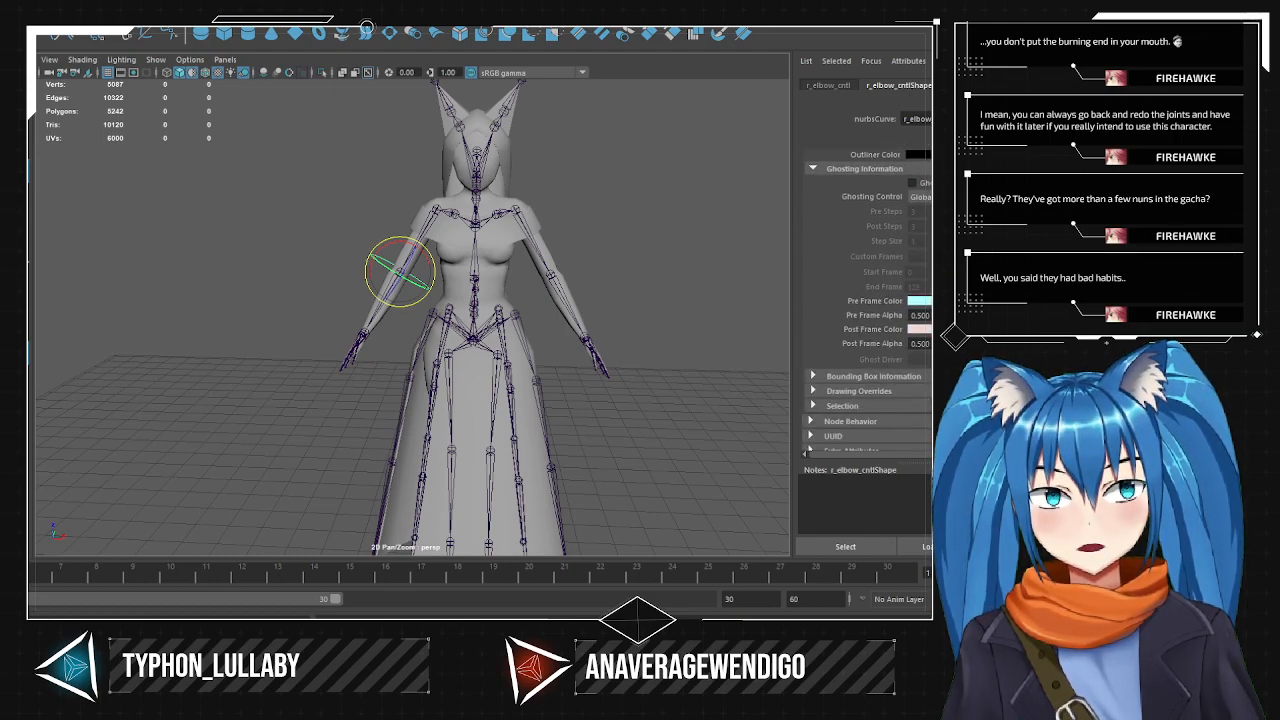
# - Expand the Bounding Box Information, Drawing Overrides and Selection settings of r_elbow_cntlShape
pyautogui.scroll(1, 569, 277)
pyautogui.click(569, 277)
pyautogui.keyDown('alt'); pyautogui.moveTo(543, 280); pyautogui.dragTo(551, 289); pyautogui.keyUp('alt')
pyautogui.click(509, 278)
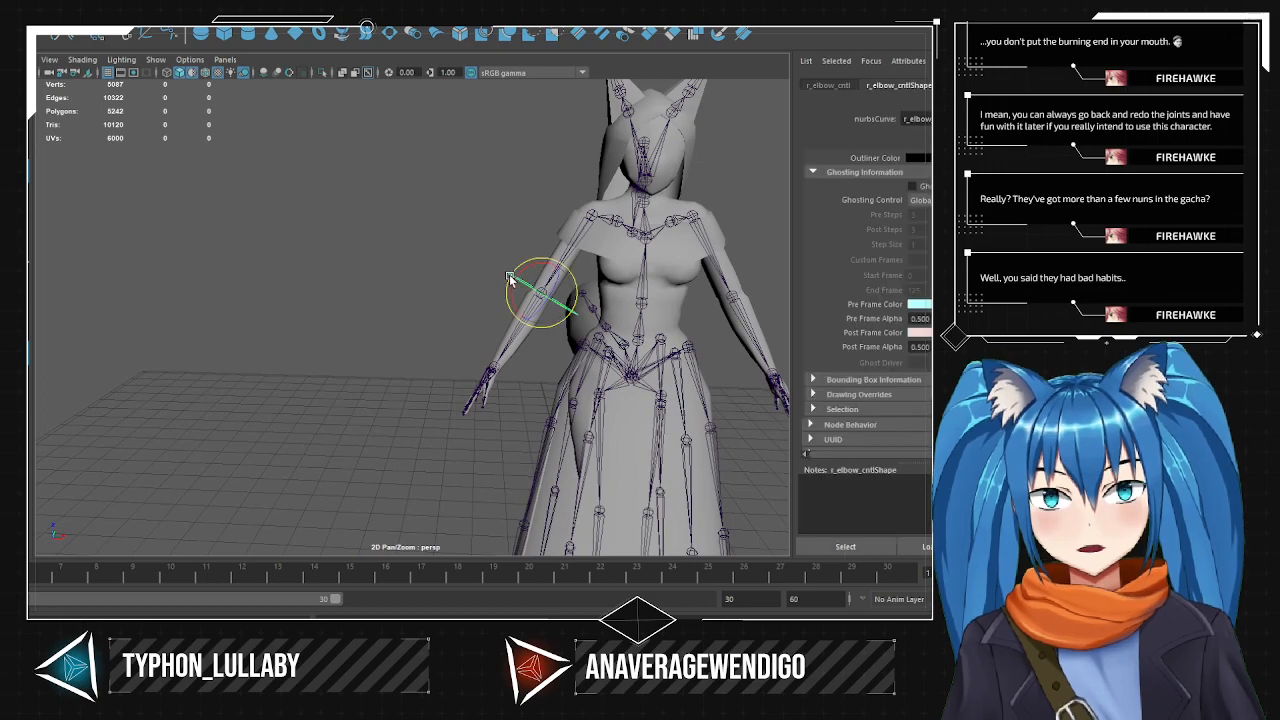
pyautogui.scroll(-1, 865, 357)
pyautogui.click(865, 365)
pyautogui.scroll(-1, 864, 368)
pyautogui.click(860, 381)
pyautogui.scroll(-1, 858, 390)
pyautogui.click(848, 397)
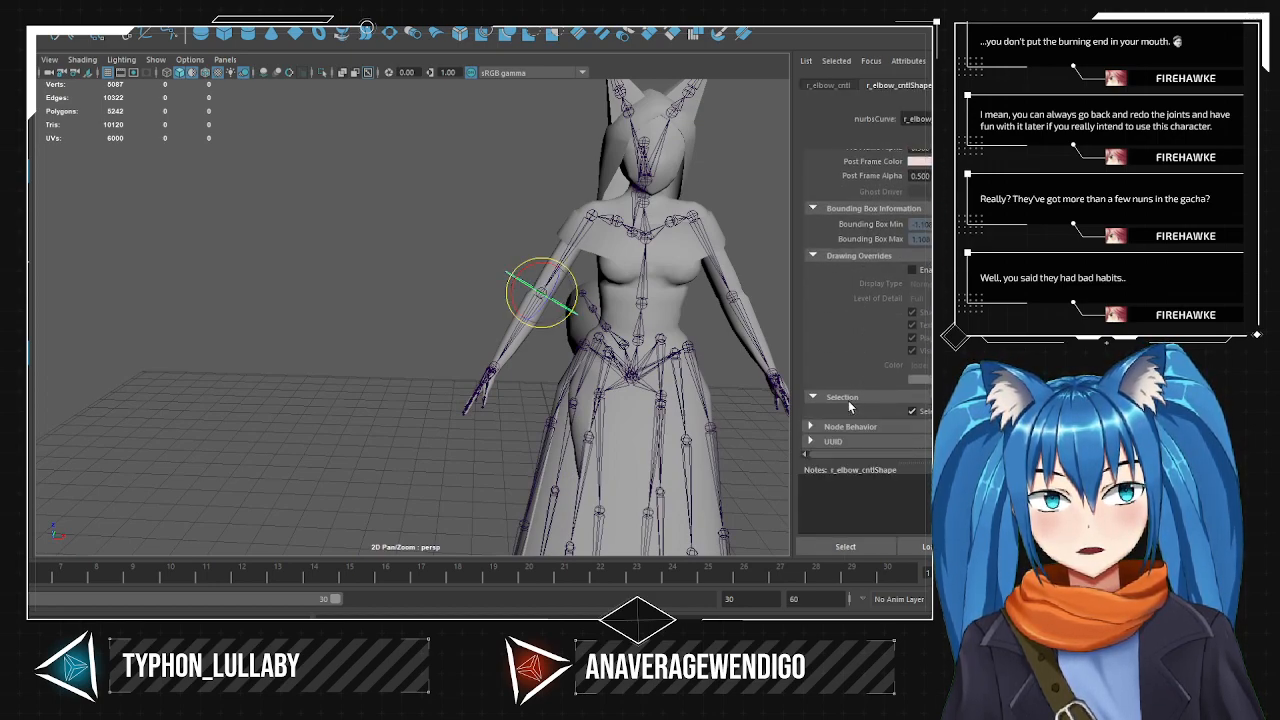
# - Enable the drawing overrides on r_elbow_cntlShape, check the ring in the viewport, and disable them again
pyautogui.click(911, 269)
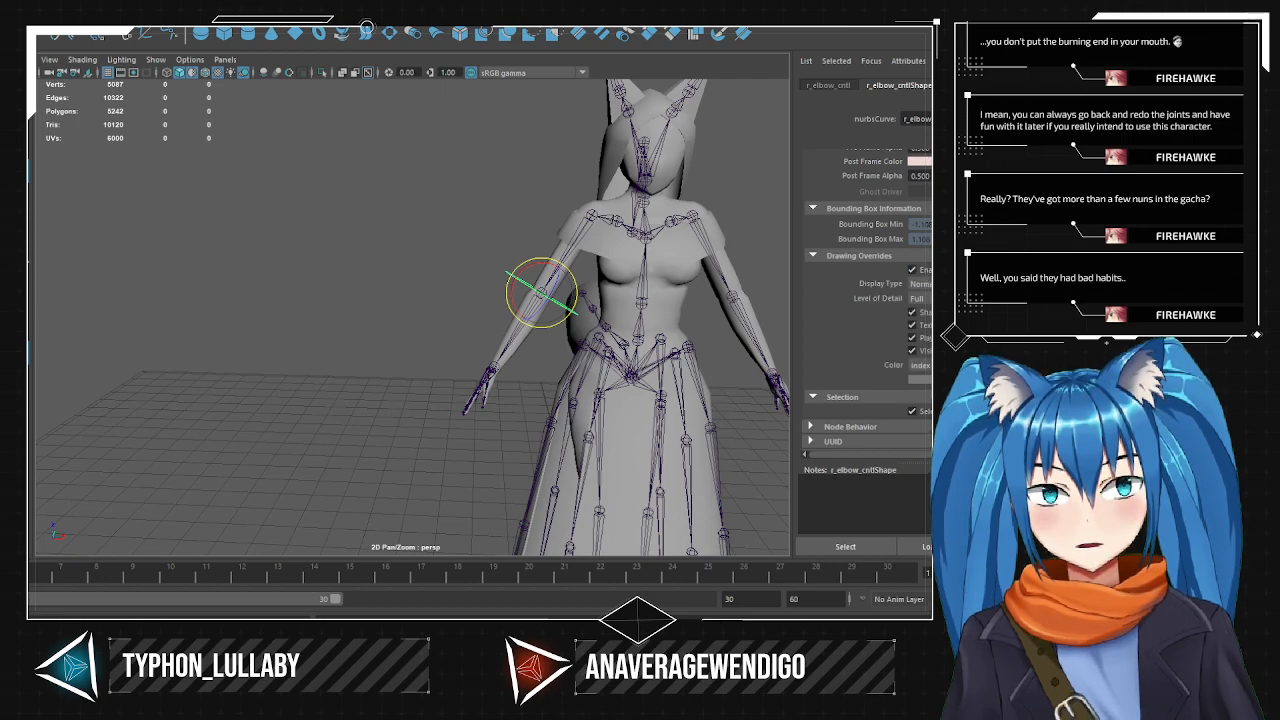
pyautogui.scroll(6, 492, 227)
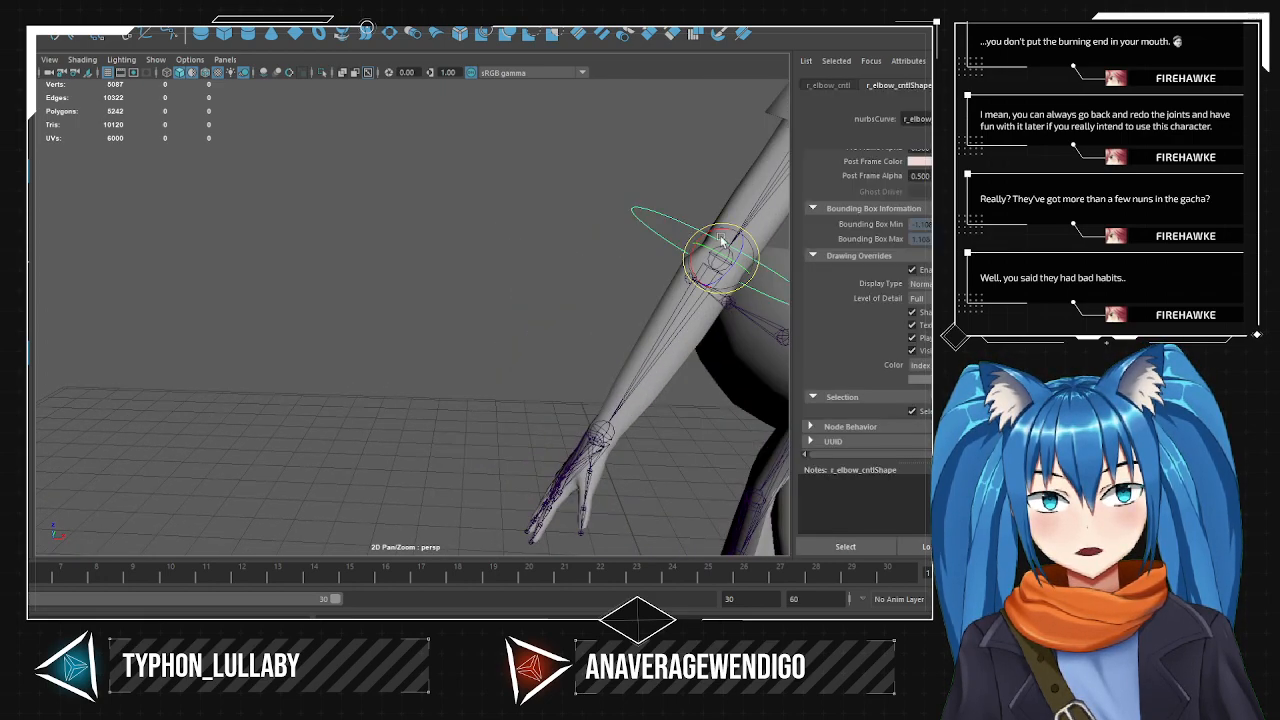
pyautogui.click(911, 269)
pyautogui.scroll(-1, 873, 411)
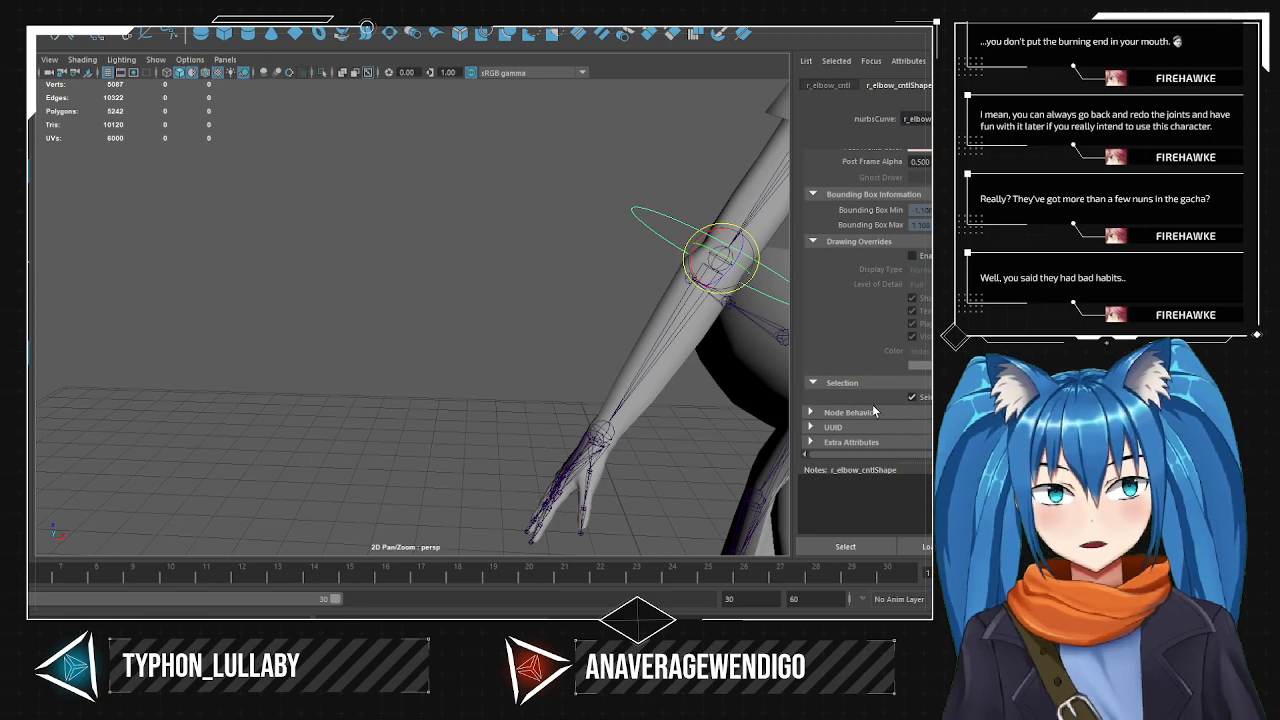
pyautogui.scroll(5, 869, 405)
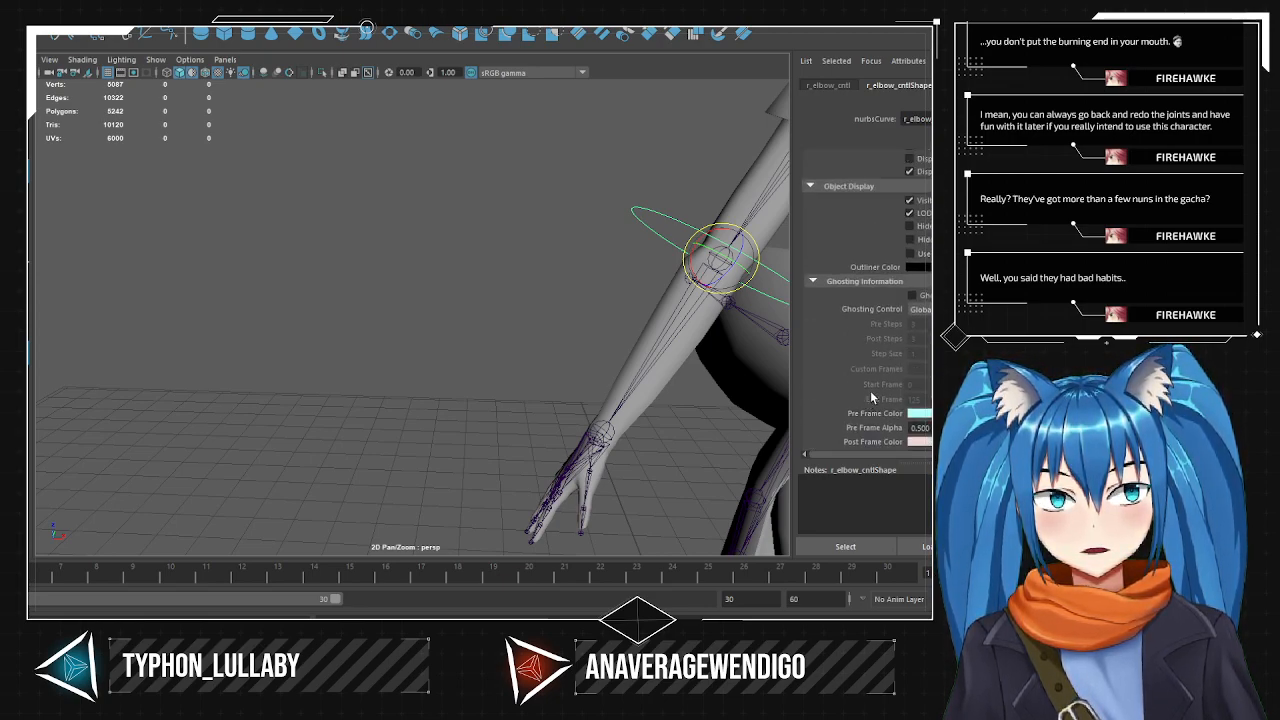
# - Look through the Components section of r_elbow_cntlShape and the r_elbow_orientConstraint1 attributes, and return to the r_elbow_cntl transform
pyautogui.scroll(3, 875, 385)
pyautogui.click(840, 234)
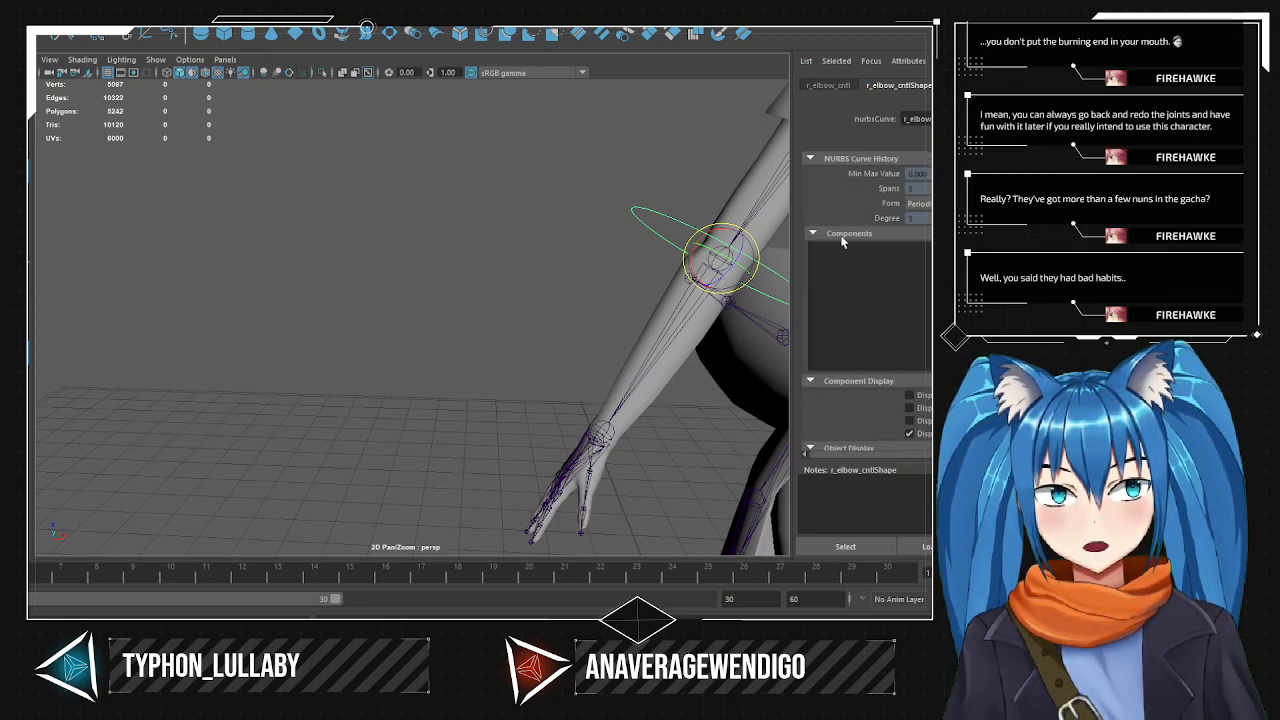
pyautogui.click(840, 234)
pyautogui.click(922, 85)
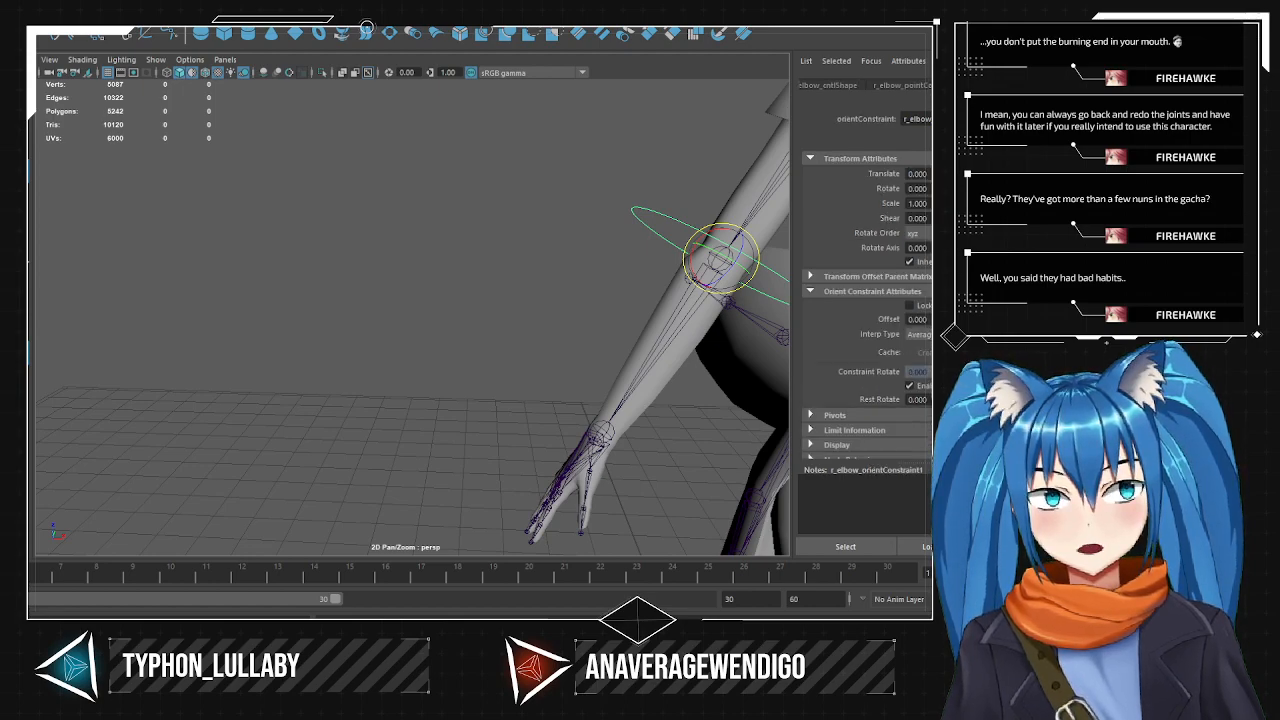
pyautogui.click(820, 87)
pyautogui.click(817, 87)
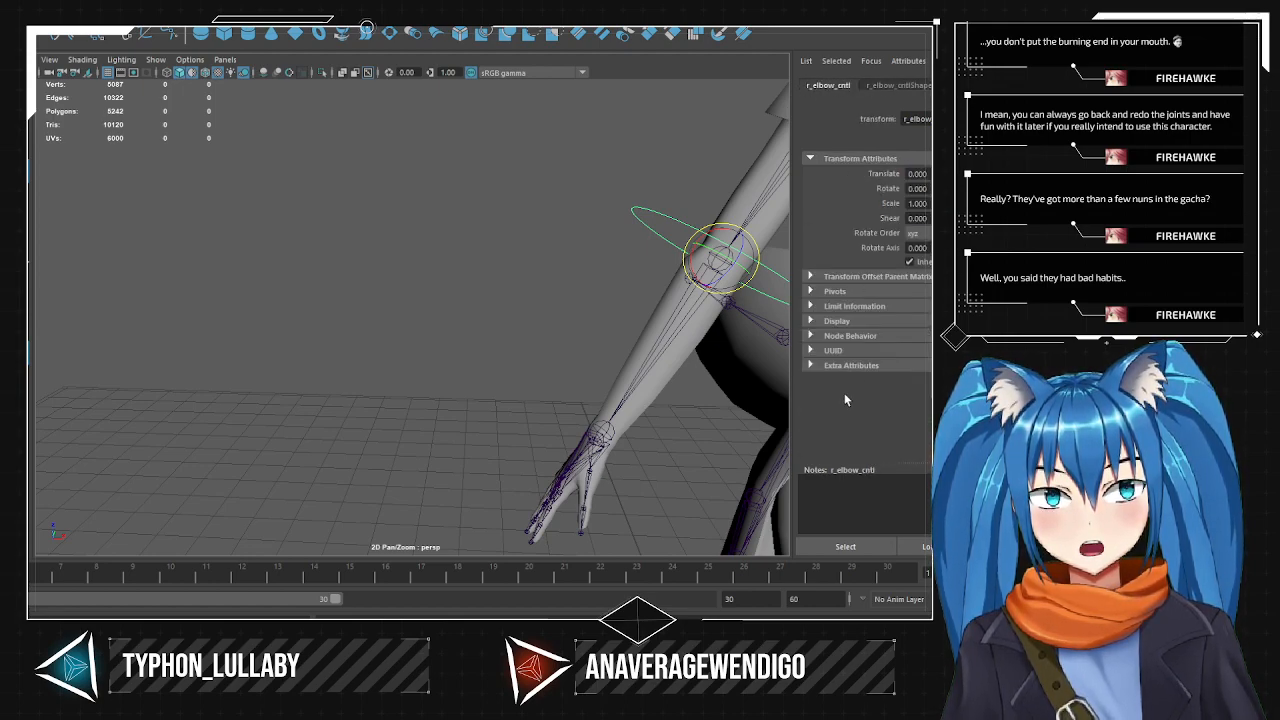
# - Check the collapsed attribute sections of the r_elbow_cntl transform and expand its Display settings
pyautogui.click(856, 277)
pyautogui.click(855, 278)
pyautogui.click(847, 306)
pyautogui.click(847, 306)
pyautogui.click(846, 291)
pyautogui.click(846, 291)
pyautogui.click(852, 352)
pyautogui.click(852, 352)
pyautogui.click(850, 336)
pyautogui.click(850, 336)
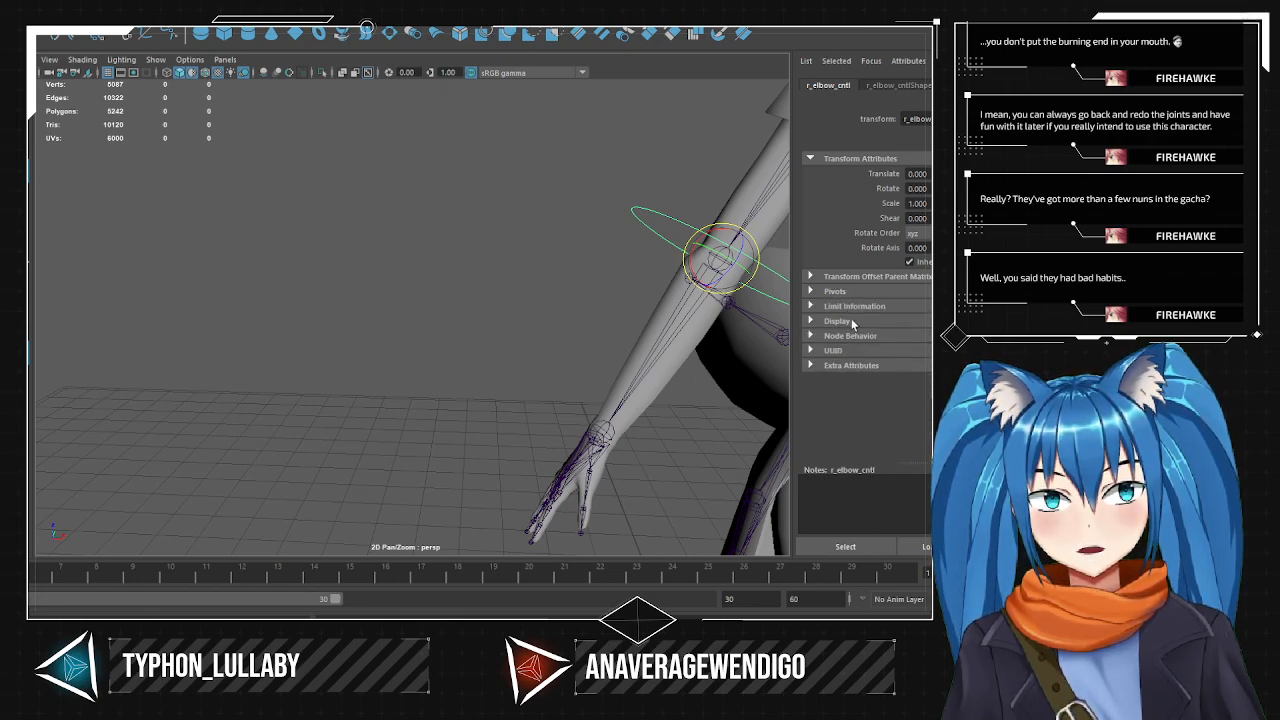
pyautogui.click(851, 320)
pyautogui.scroll(-2, 863, 340)
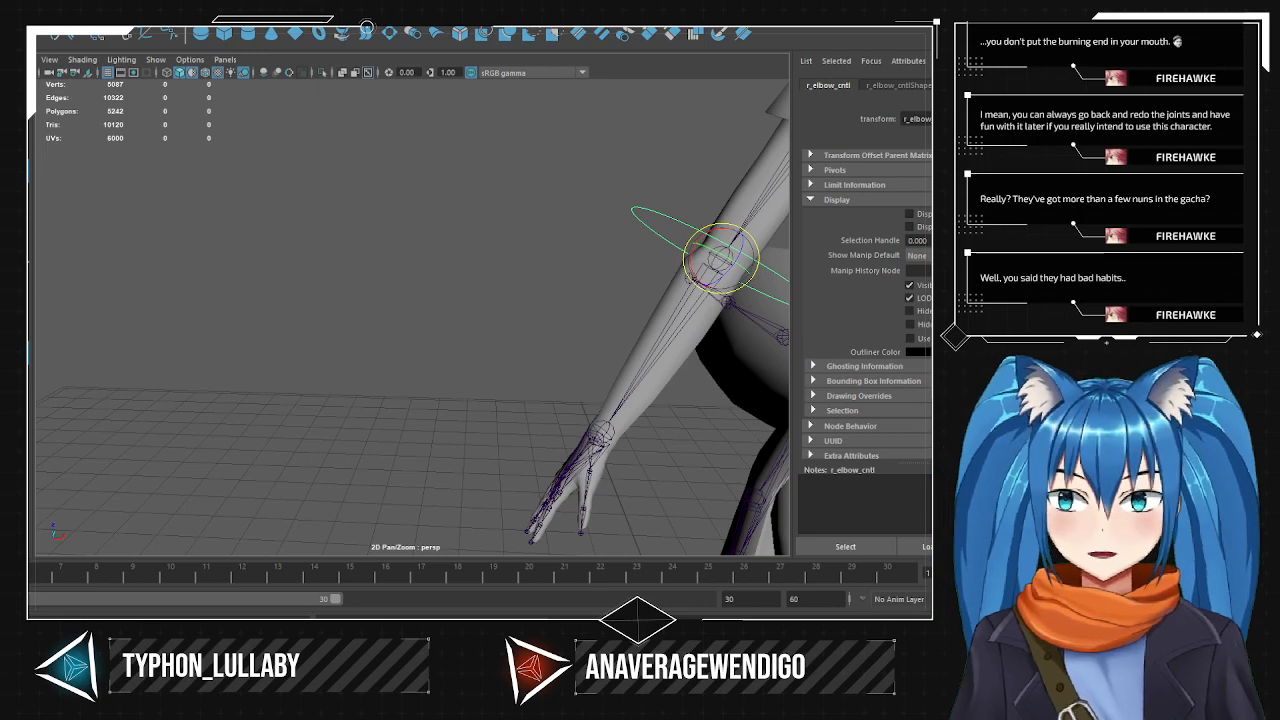
# - View the whole rig from the front, reselect the right elbow control ring and walk through its hierarchy
pyautogui.click(535, 300)
pyautogui.keyDown('alt'); pyautogui.moveTo(535, 300); pyautogui.dragTo(352, 122); pyautogui.keyUp('alt')
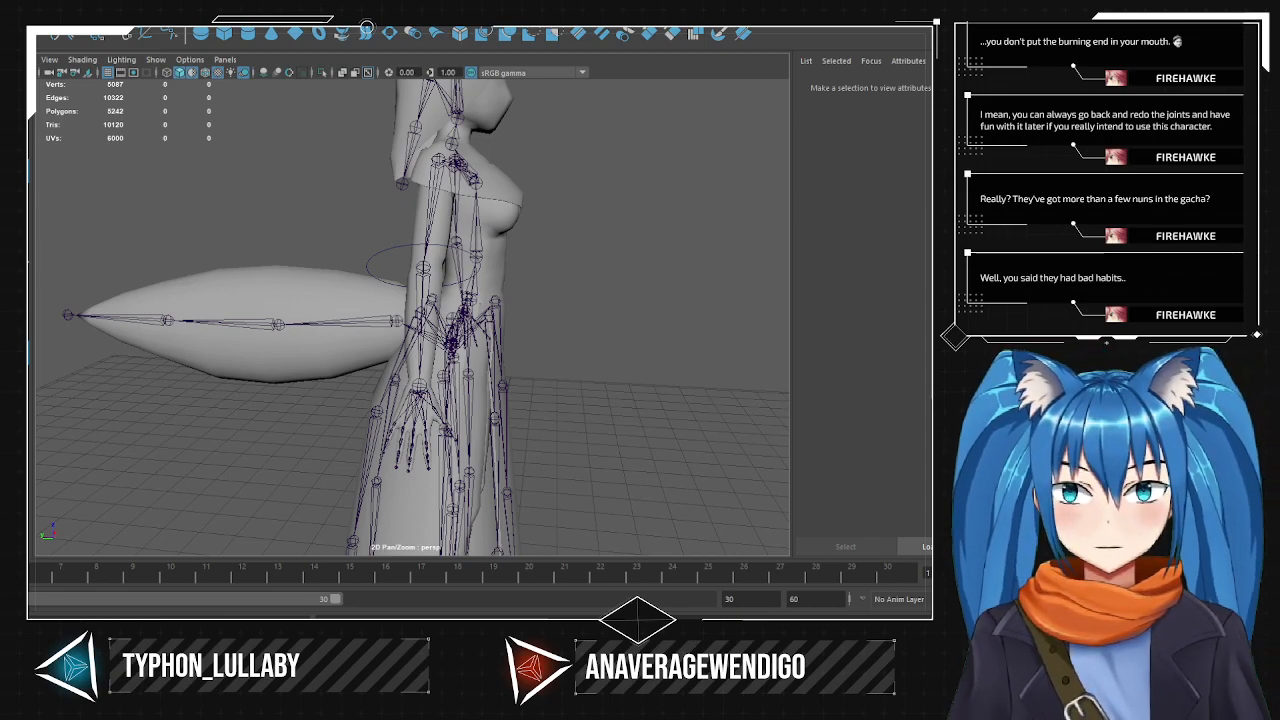
pyautogui.keyDown('alt'); pyautogui.moveTo(345, 405); pyautogui.dragTo(299, 375); pyautogui.keyUp('alt')
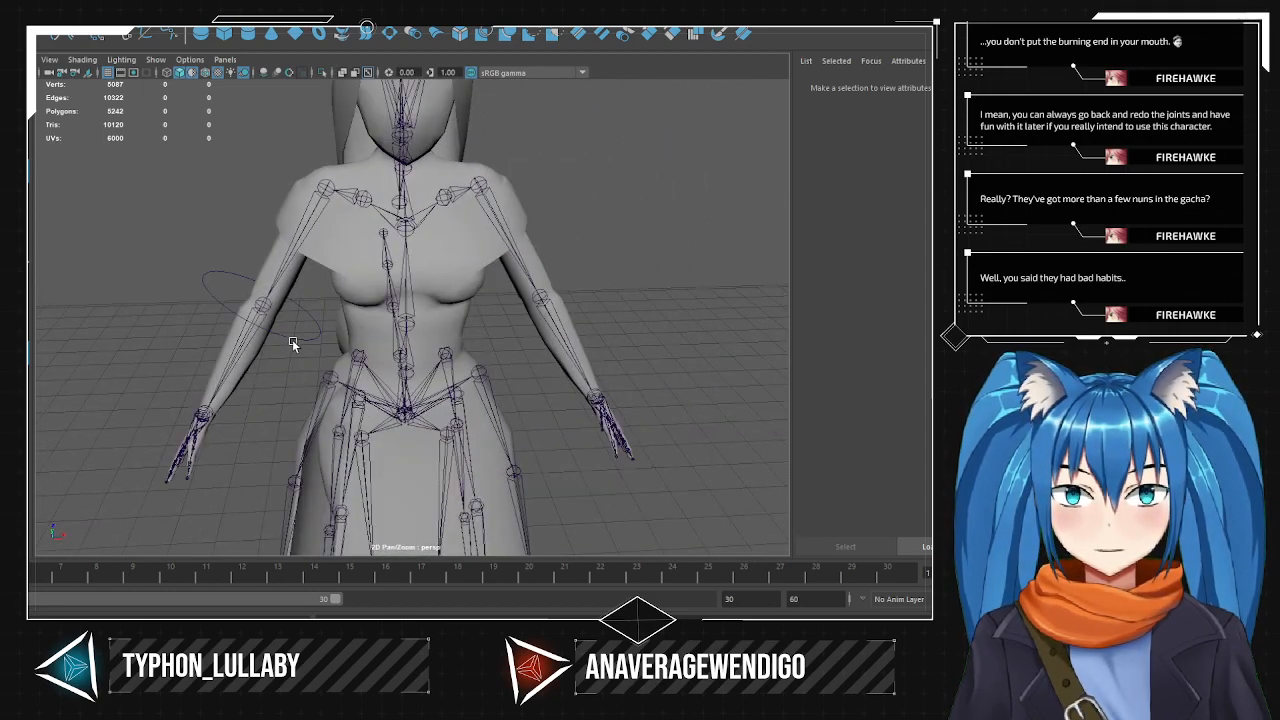
pyautogui.click(292, 344)
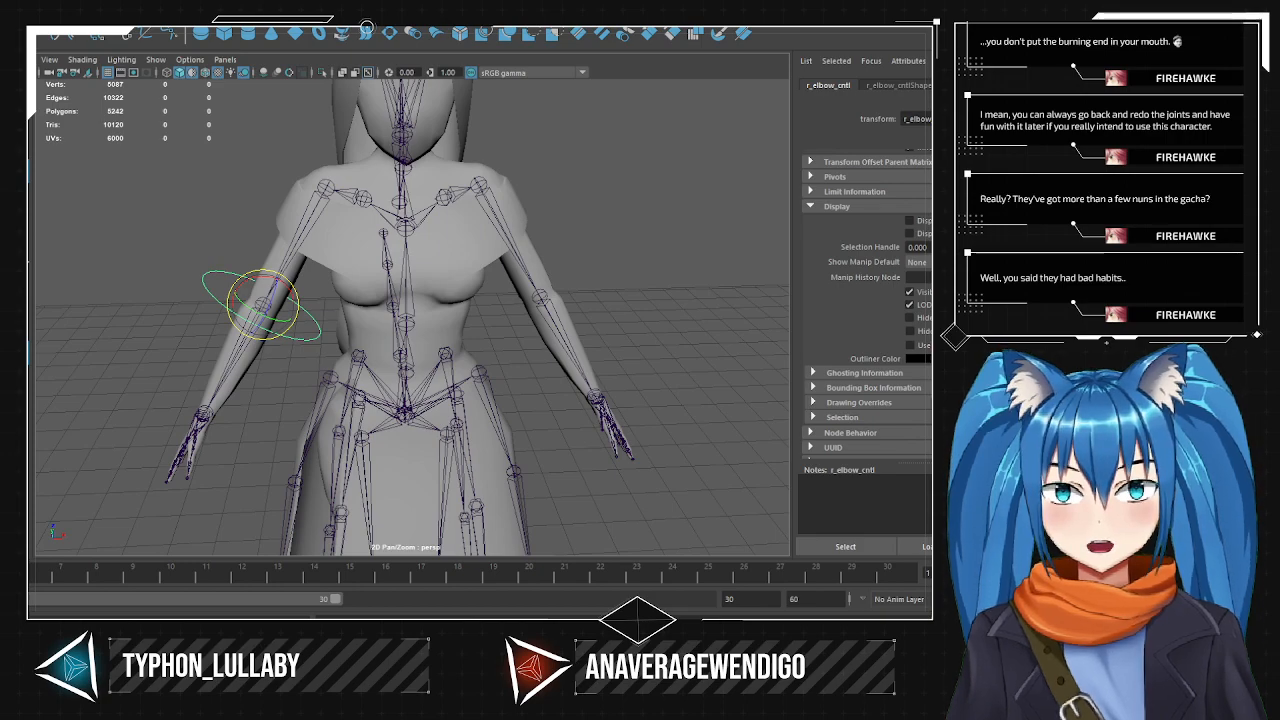
pyautogui.scroll(-5, 331, 432)
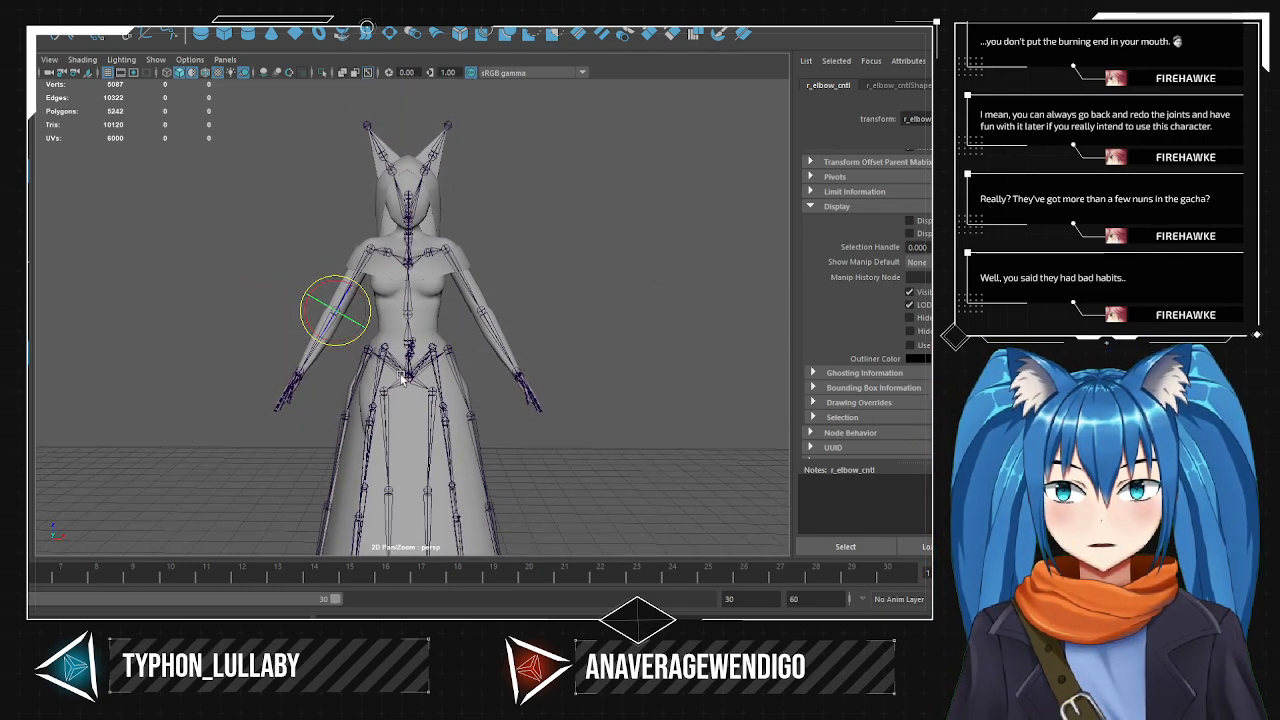
pyautogui.press('Up')
pyautogui.press('Down')
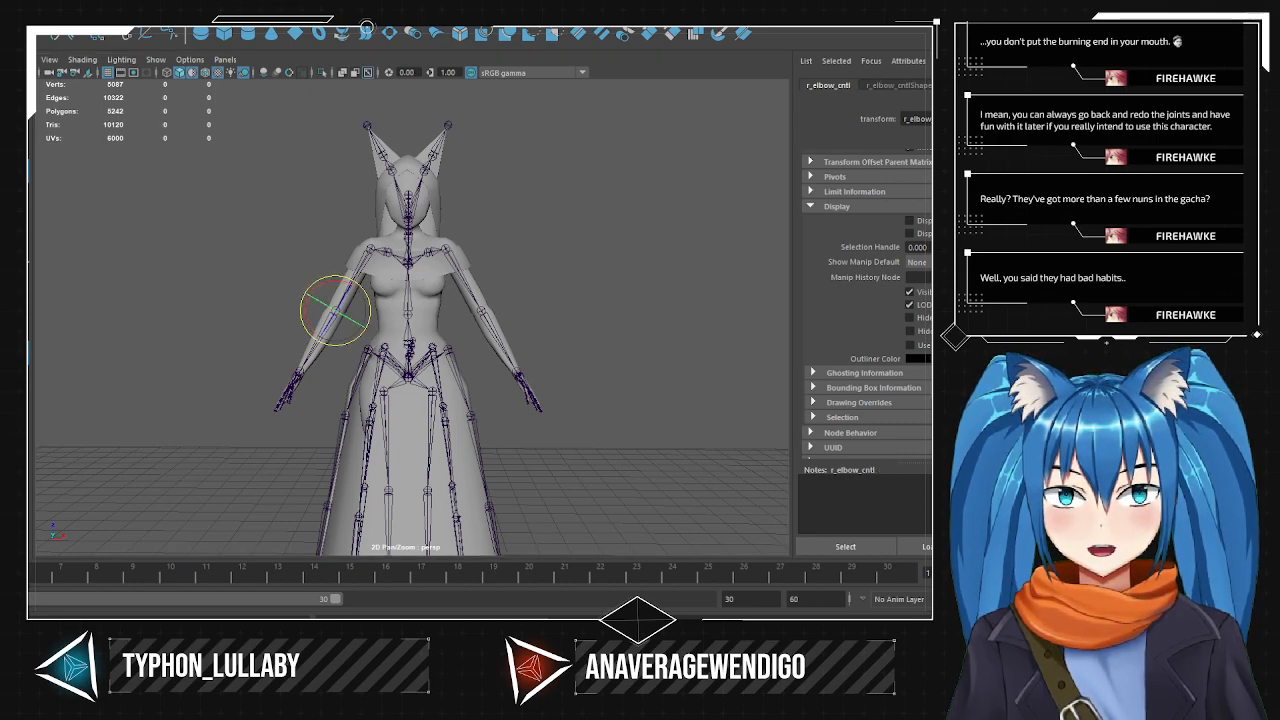
# - Undo the right elbow's constraints and control ring back to before the ring was created, and view the full character
pyautogui.hotkey('ctrl', 'z')
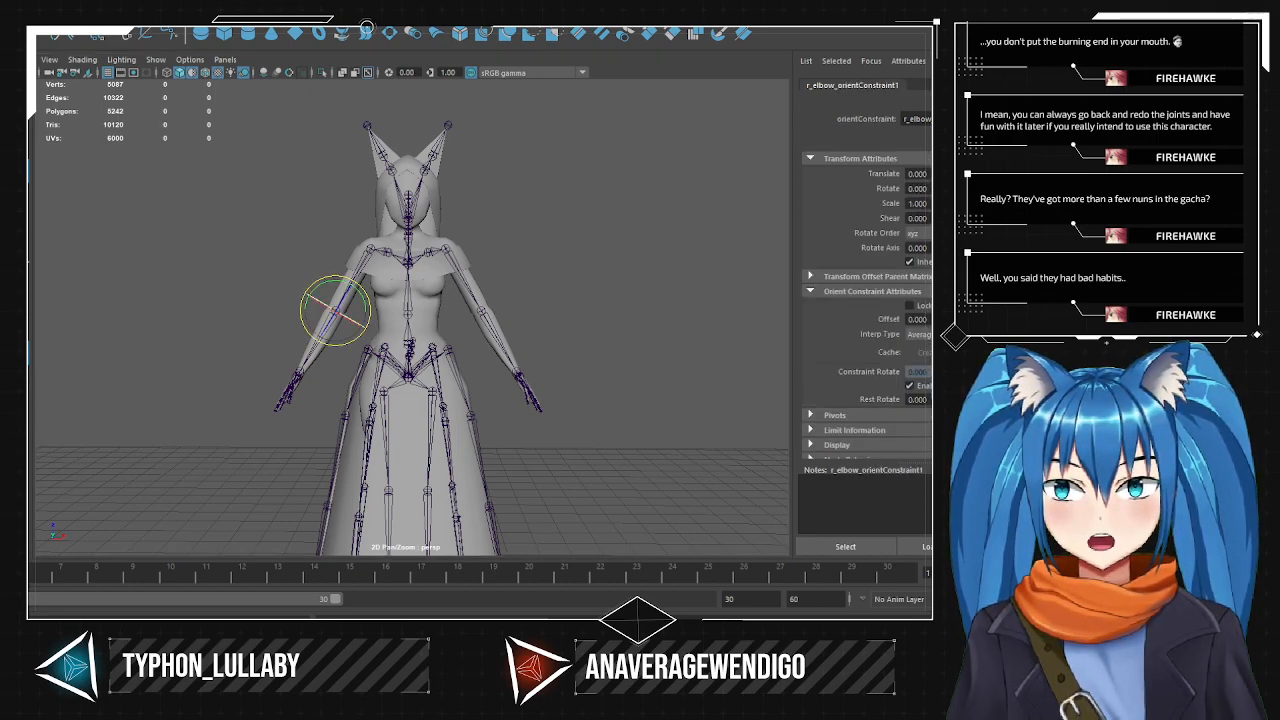
pyautogui.hotkey('ctrl', 'z')
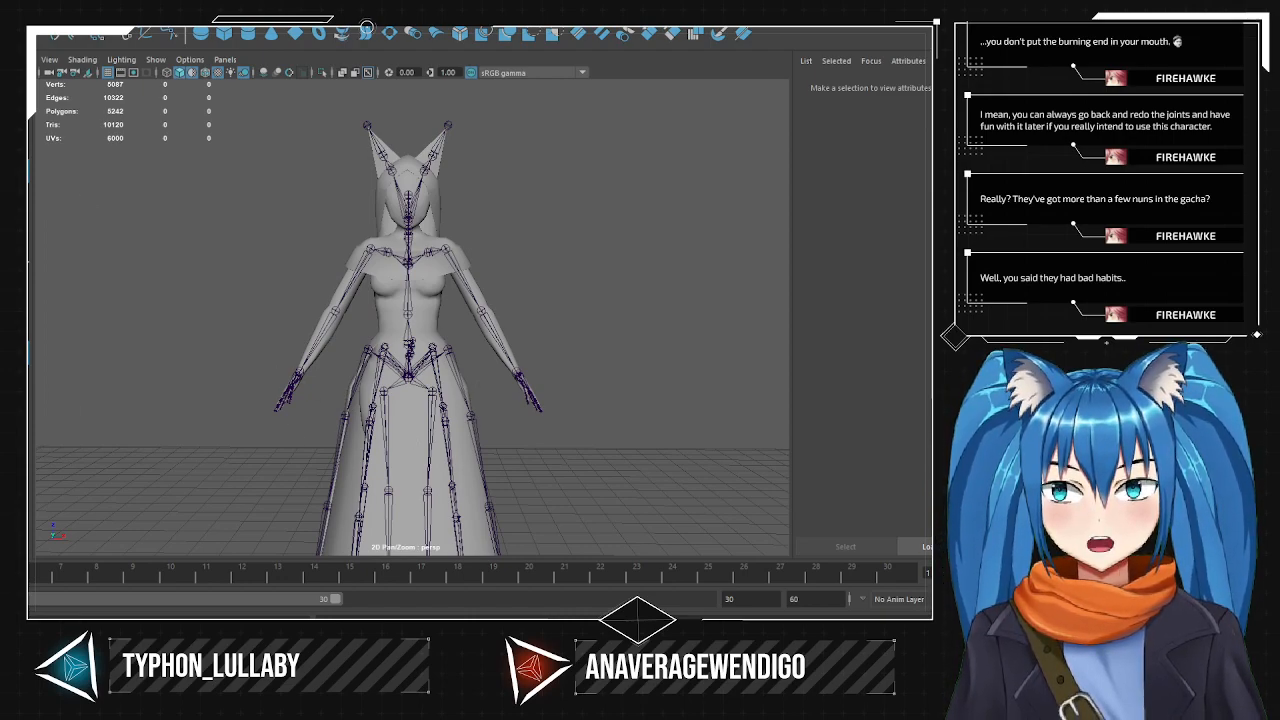
pyautogui.hotkey('ctrl', 'z')
pyautogui.scroll(-5, 293, 265)
pyautogui.scroll(2, 449, 425)
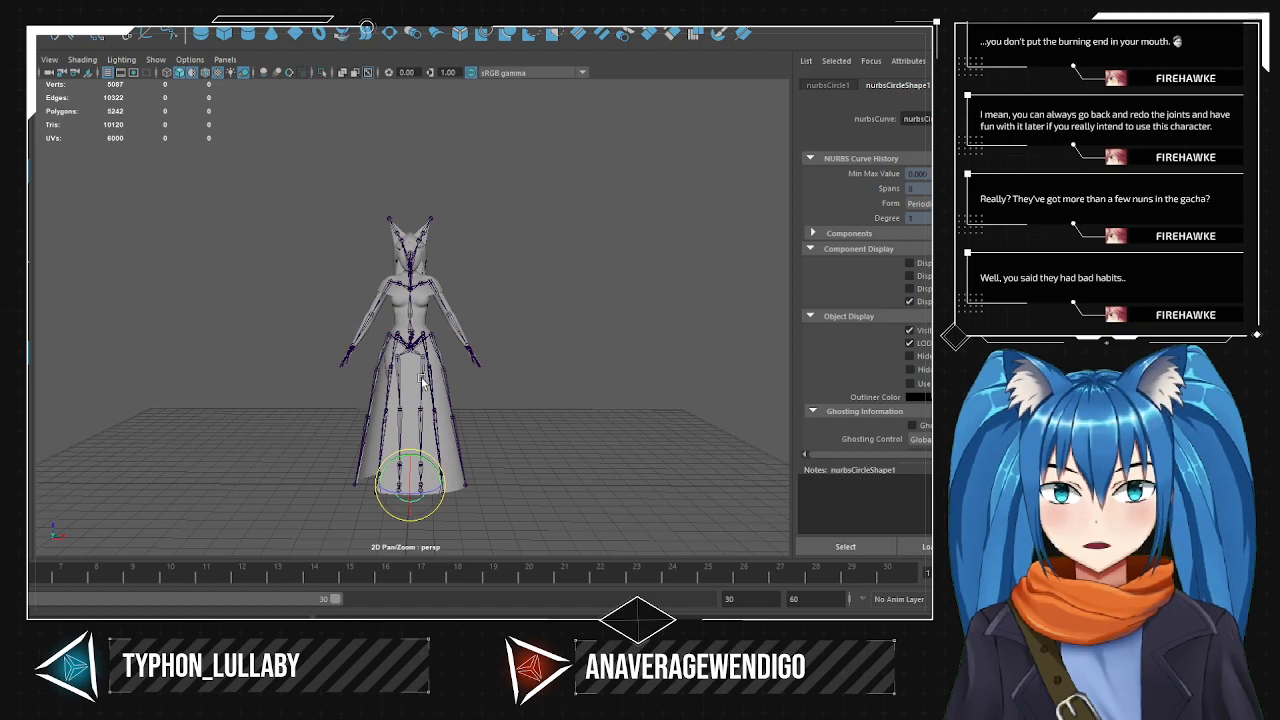
# - Rename the NURBS circle at the character's feet to core
pyautogui.press('\\')
pyautogui.press('\\')
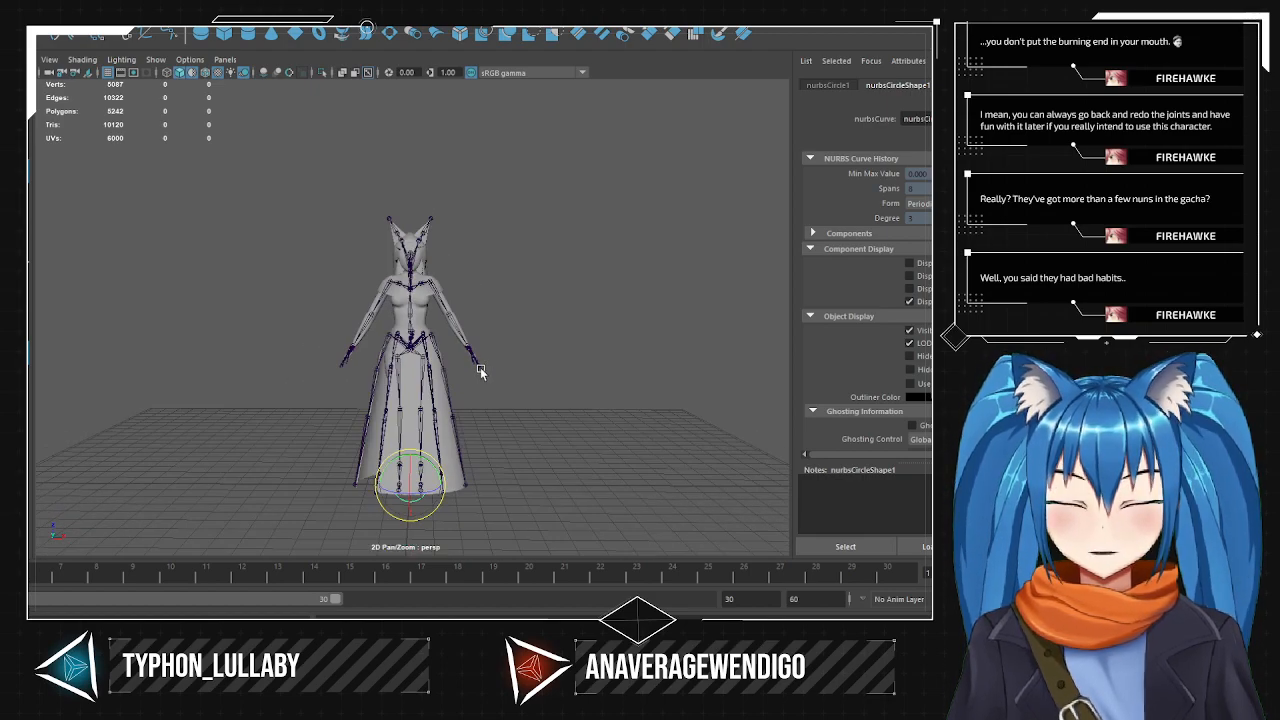
pyautogui.press('Return')
# - Snap the core ring onto the root joint at the character's pelvis
pyautogui.scroll(3, 405, 488)
pyautogui.keyDown('alt'); pyautogui.moveTo(431, 491); pyautogui.dragTo(477, 398, button='middle'); pyautogui.keyUp('alt')
pyautogui.press('w')
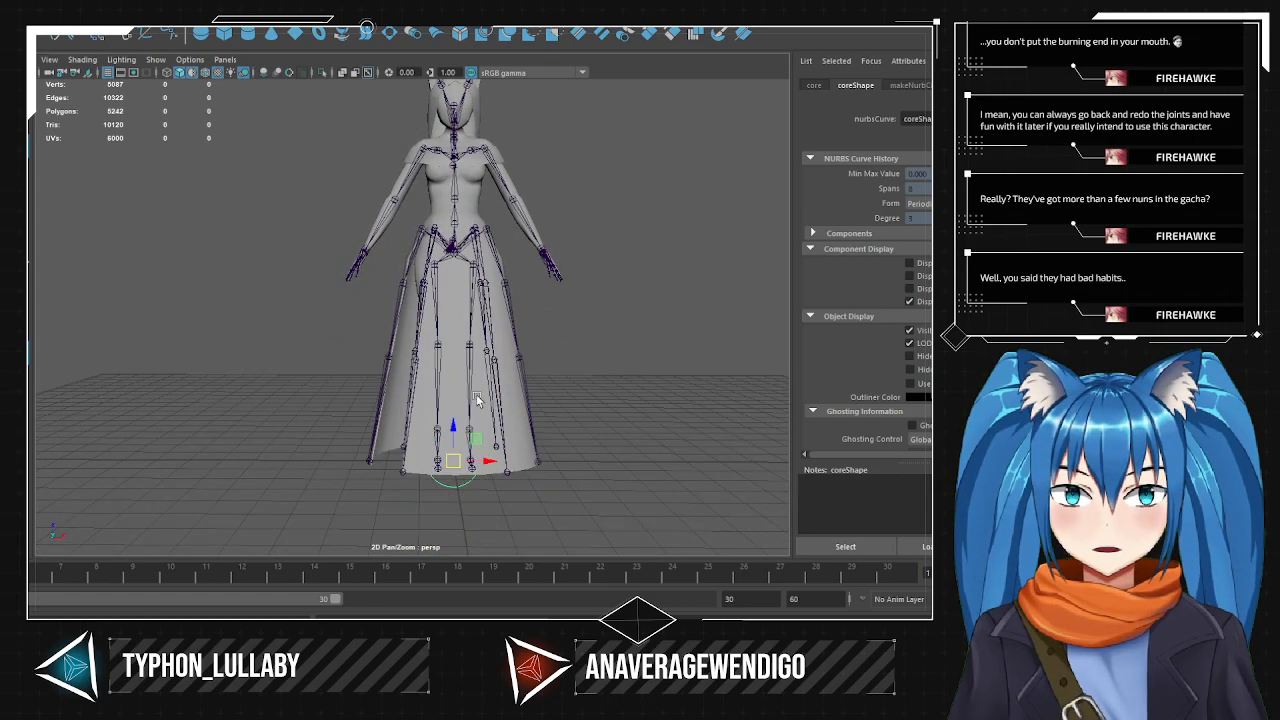
pyautogui.press('x')
pyautogui.moveTo(454, 462); pyautogui.dragTo(450, 247)
pyautogui.press('f')
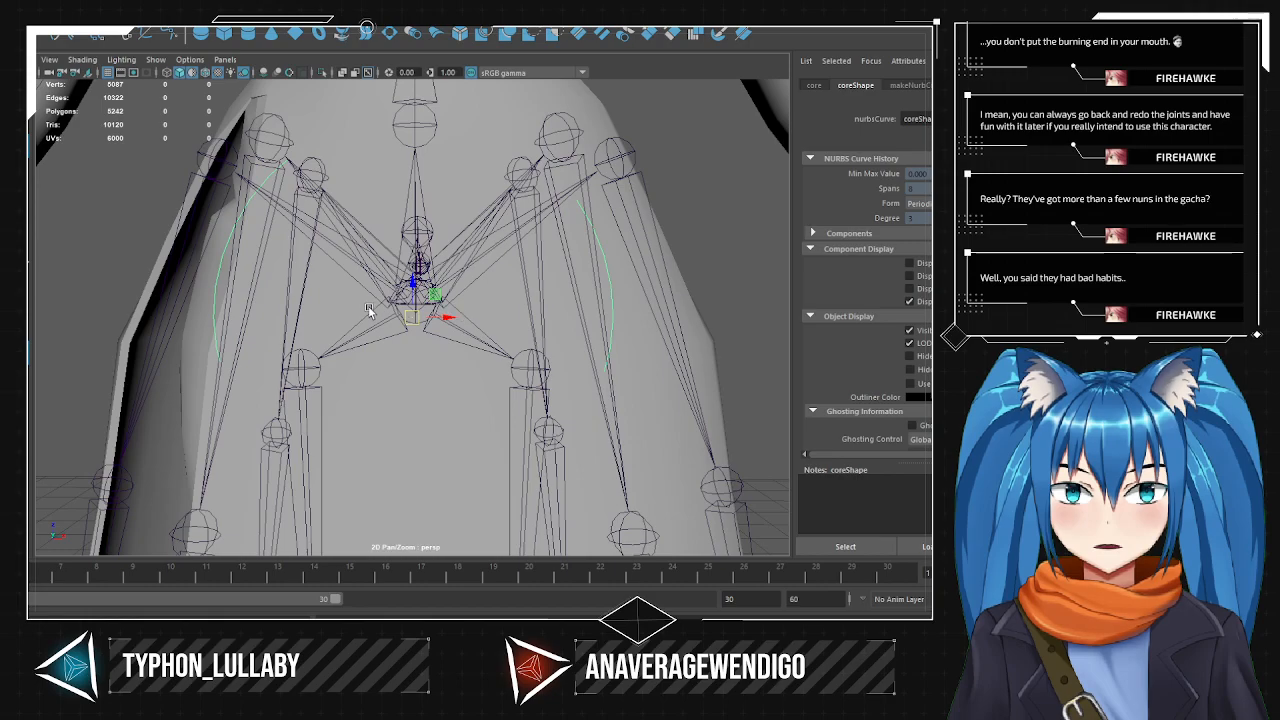
# - Hide the attribute display and scale the core ring up until it surrounds the character's hips
pyautogui.keyDown('alt'); pyautogui.moveTo(367, 305); pyautogui.dragTo(495, 334); pyautogui.keyUp('alt')
pyautogui.keyDown('alt'); pyautogui.moveTo(495, 334); pyautogui.dragTo(449, 331, button='right'); pyautogui.keyUp('alt')
pyautogui.keyDown('alt'); pyautogui.moveTo(449, 331); pyautogui.dragTo(350, 305); pyautogui.keyUp('alt')
pyautogui.press('e')
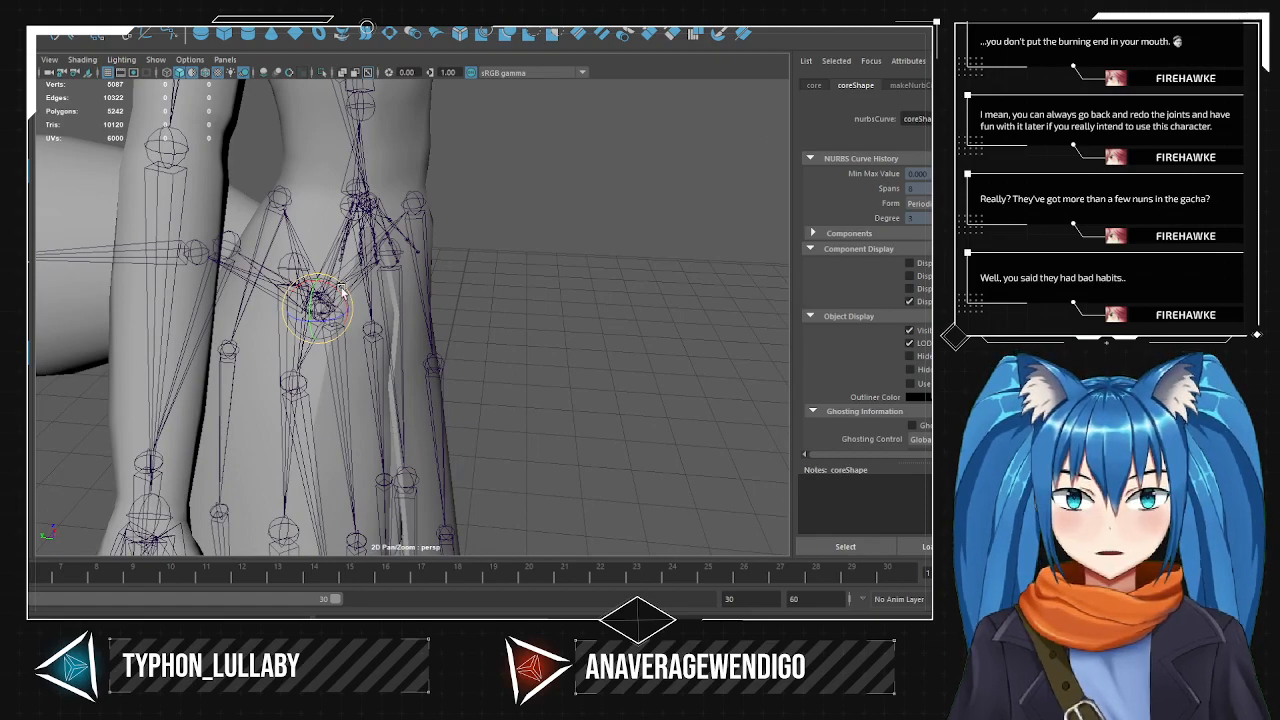
pyautogui.hotkey('ctrl', 'a')
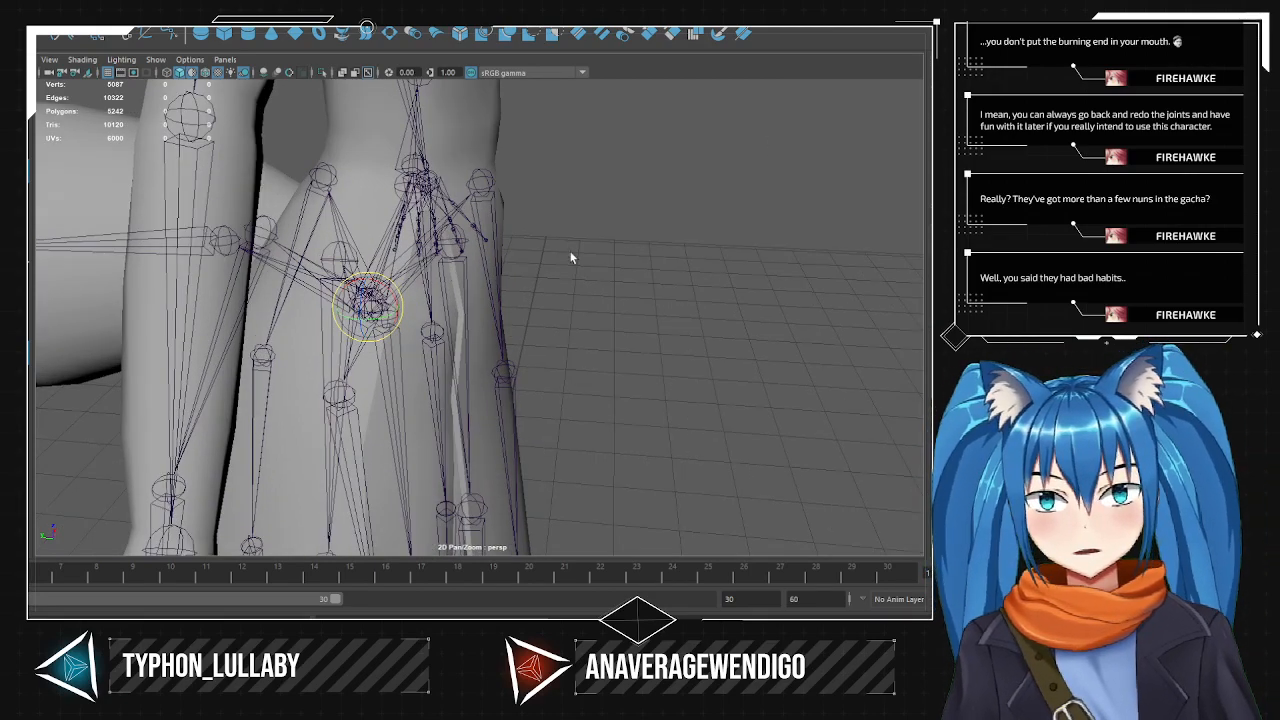
pyautogui.click(400, 305)
pyautogui.press('r')
pyautogui.moveTo(368, 306); pyautogui.dragTo(674, 291)
pyautogui.press('f')
pyautogui.keyDown('alt'); pyautogui.moveTo(407, 304); pyautogui.dragTo(486, 303); pyautogui.keyUp('alt')
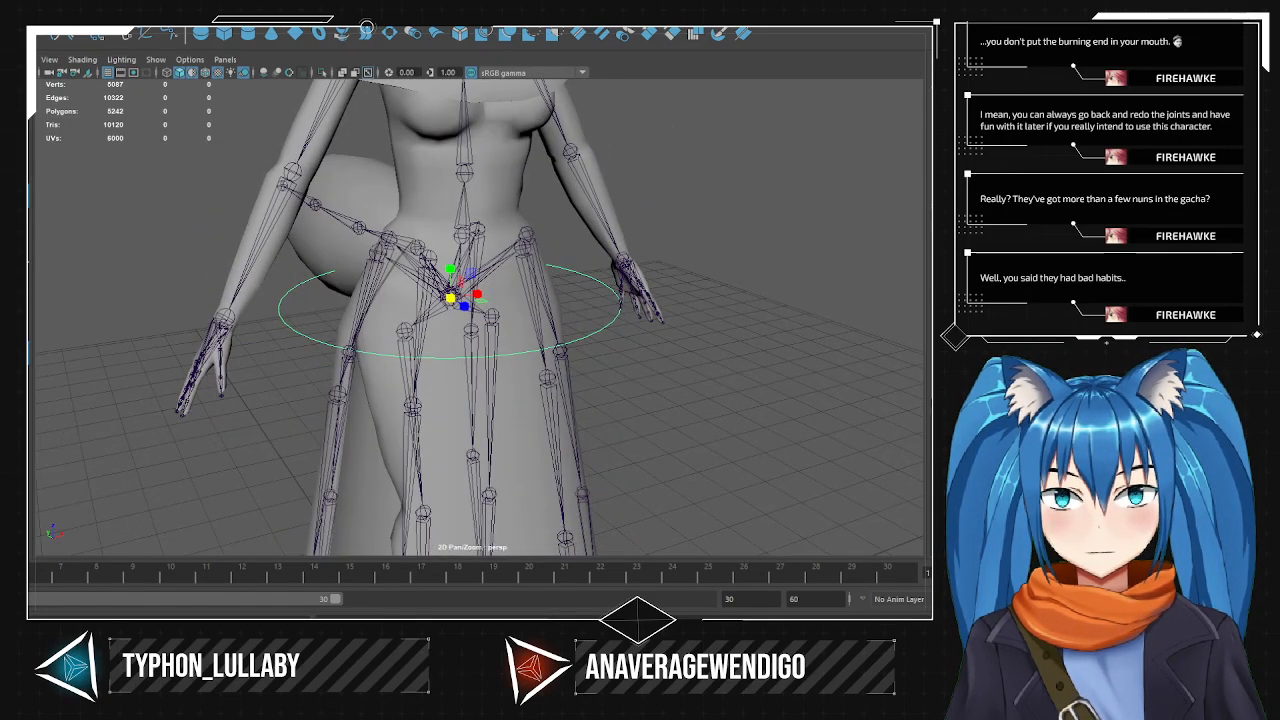
# - Place a second control ring on the lowest spine joint above core, sized slightly smaller than the core ring
pyautogui.press('w')
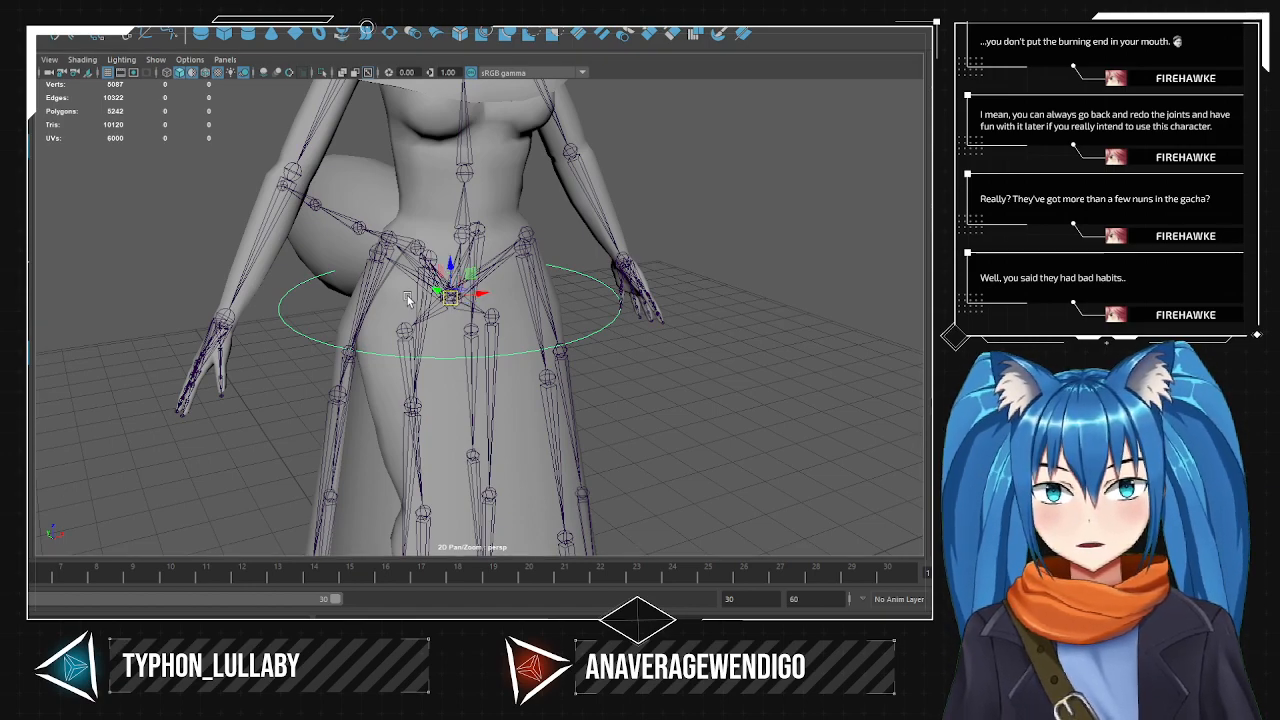
pyautogui.moveTo(454, 272)
pyautogui.mouseDown()
pyautogui.moveTo(475, 232)
pyautogui.moveTo(458, 286)
pyautogui.moveTo(480, 291)
pyautogui.moveTo(466, 289)
pyautogui.moveTo(477, 303)
pyautogui.moveTo(500, 294)
pyautogui.moveTo(363, 287)
pyautogui.moveTo(489, 300)
pyautogui.moveTo(480, 314)
pyautogui.moveTo(391, 314)
pyautogui.moveTo(436, 286)
pyautogui.mouseUp()
pyautogui.press('r')
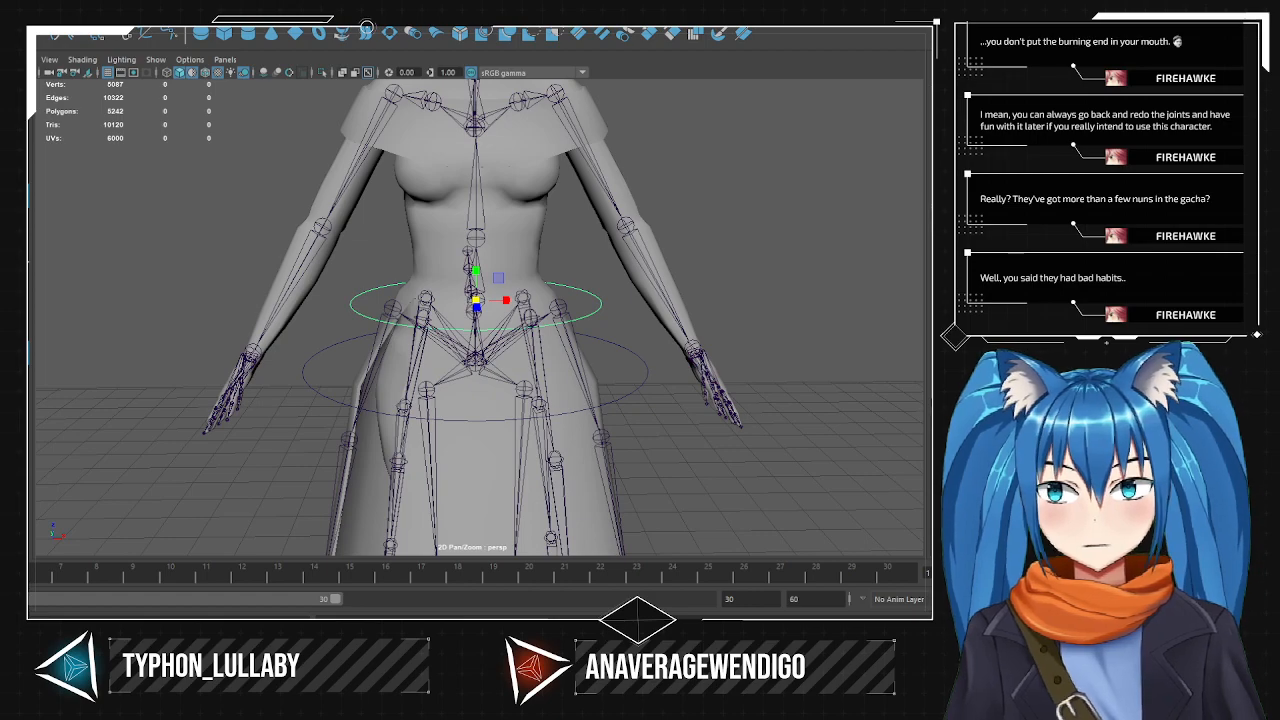
# - Step from the waist ring to the core ring and back to check their hierarchy
pyautogui.keyDown('alt'); pyautogui.moveTo(578, 292); pyautogui.dragTo(433, 347); pyautogui.keyUp('alt')
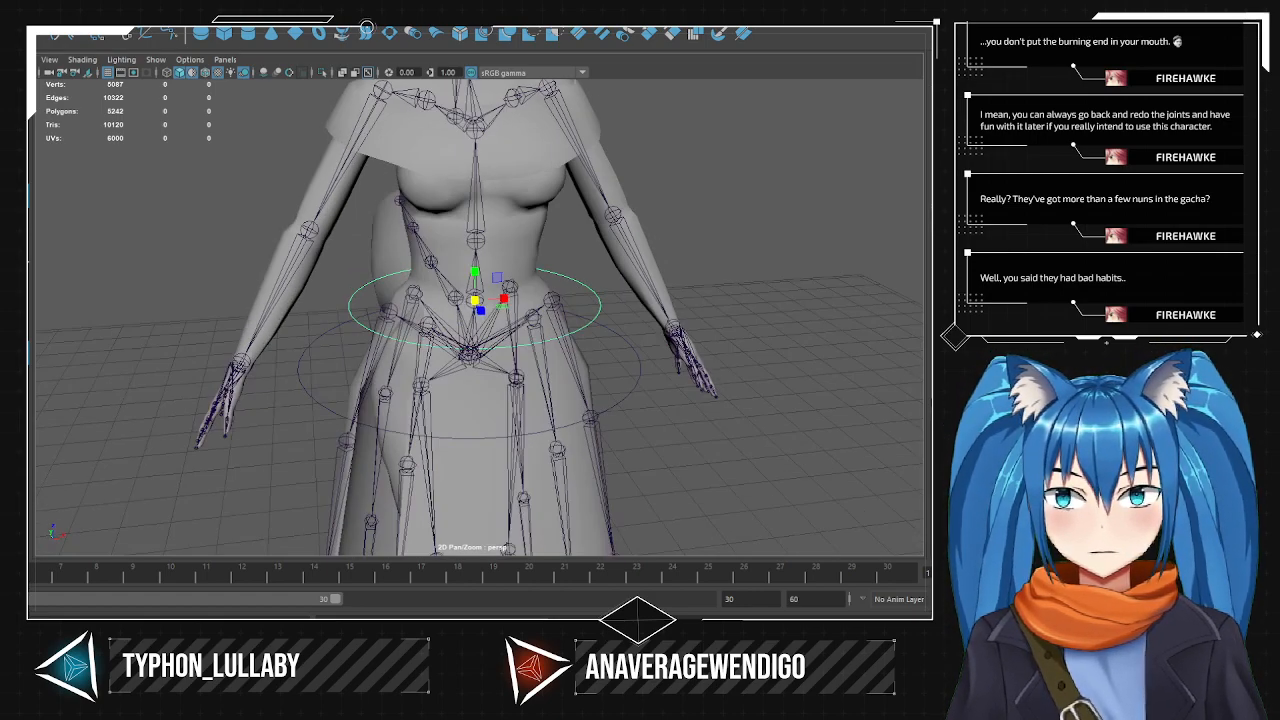
pyautogui.press('Up')
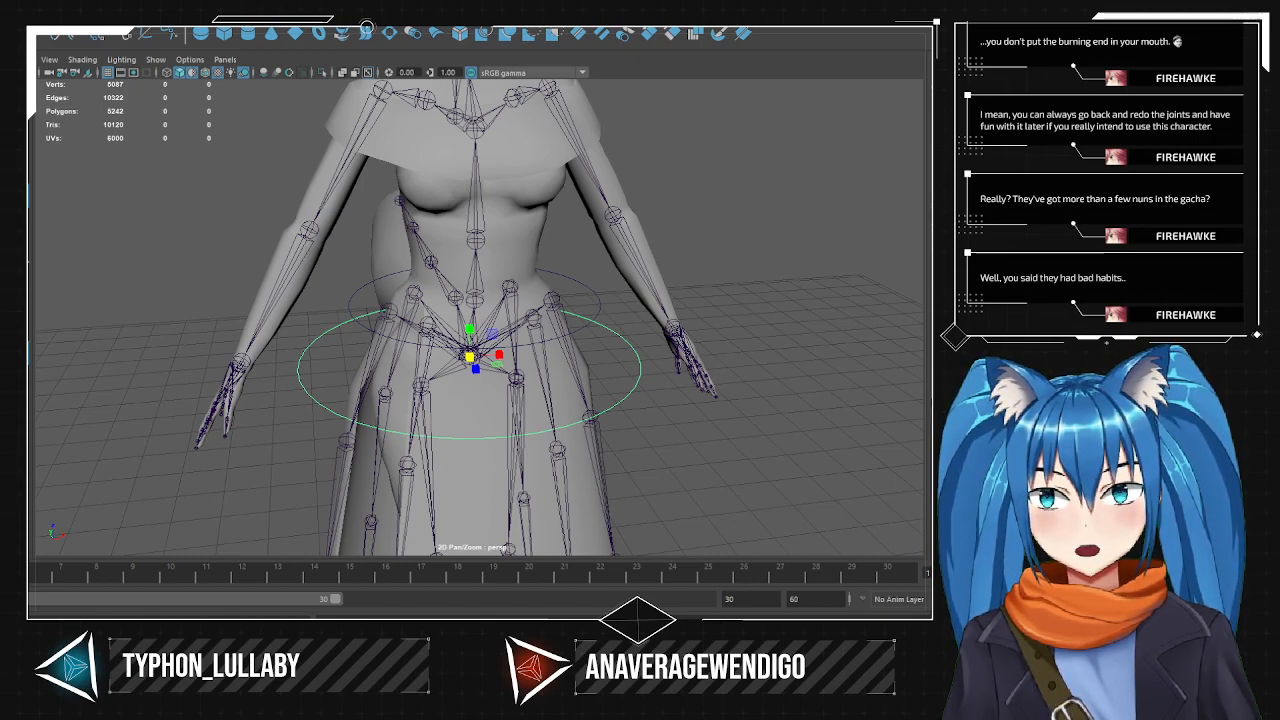
pyautogui.press('Down')
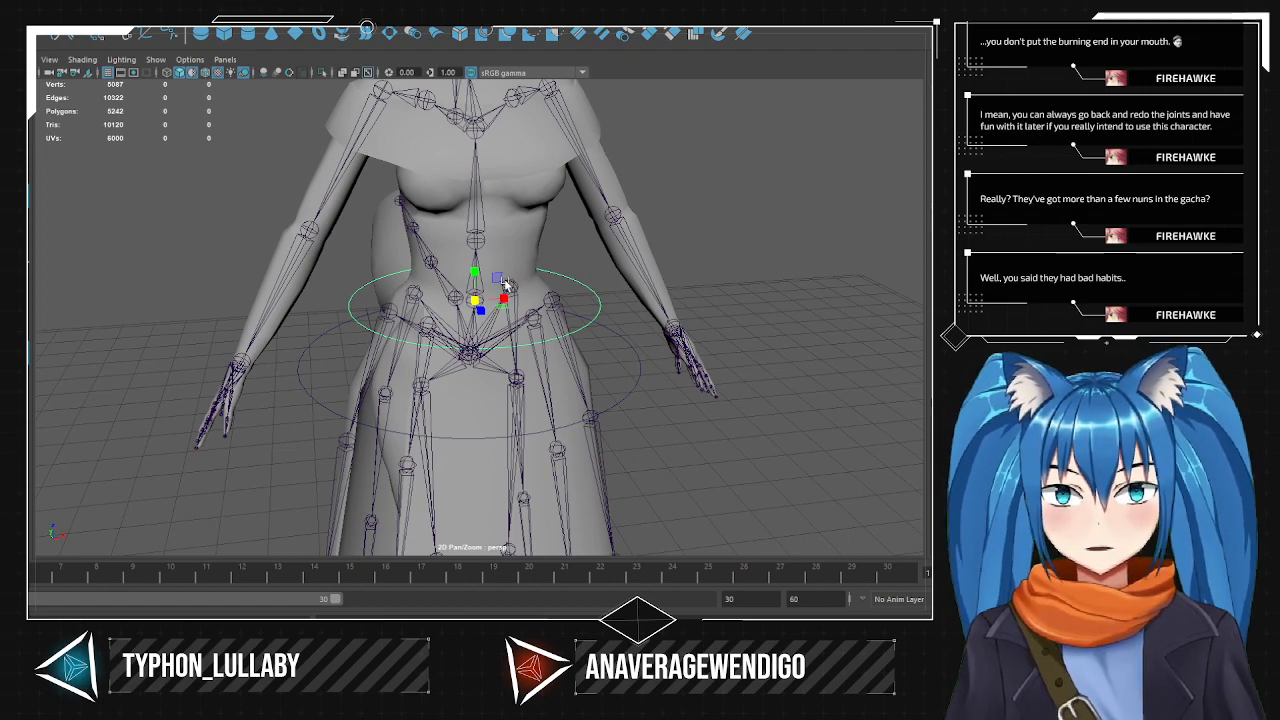
# - Place additional control rings on the mid-spine joint and on the upper chest joint
pyautogui.keyDown('alt'); pyautogui.moveTo(486, 292); pyautogui.dragTo(497, 326); pyautogui.keyUp('alt')
pyautogui.scroll(2, 546, 254)
pyautogui.keyDown('alt'); pyautogui.moveTo(600, 338); pyautogui.dragTo(440, 370); pyautogui.keyUp('alt')
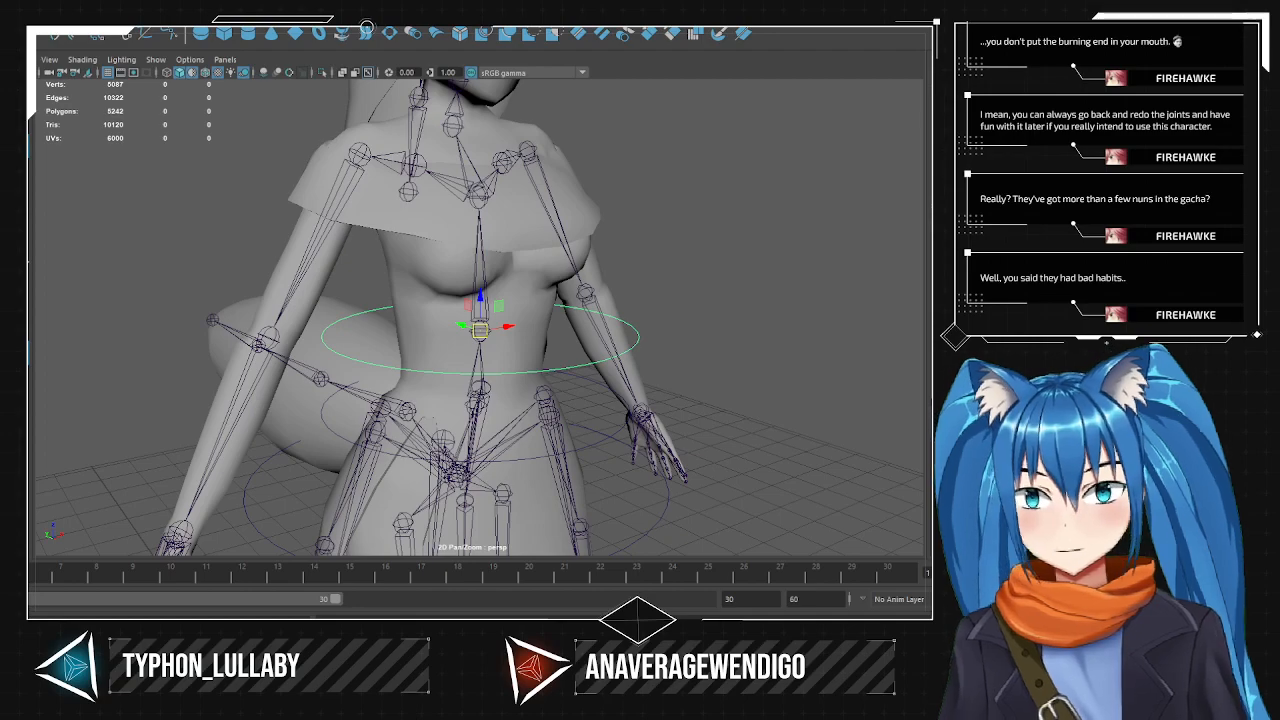
pyautogui.click(479, 197)
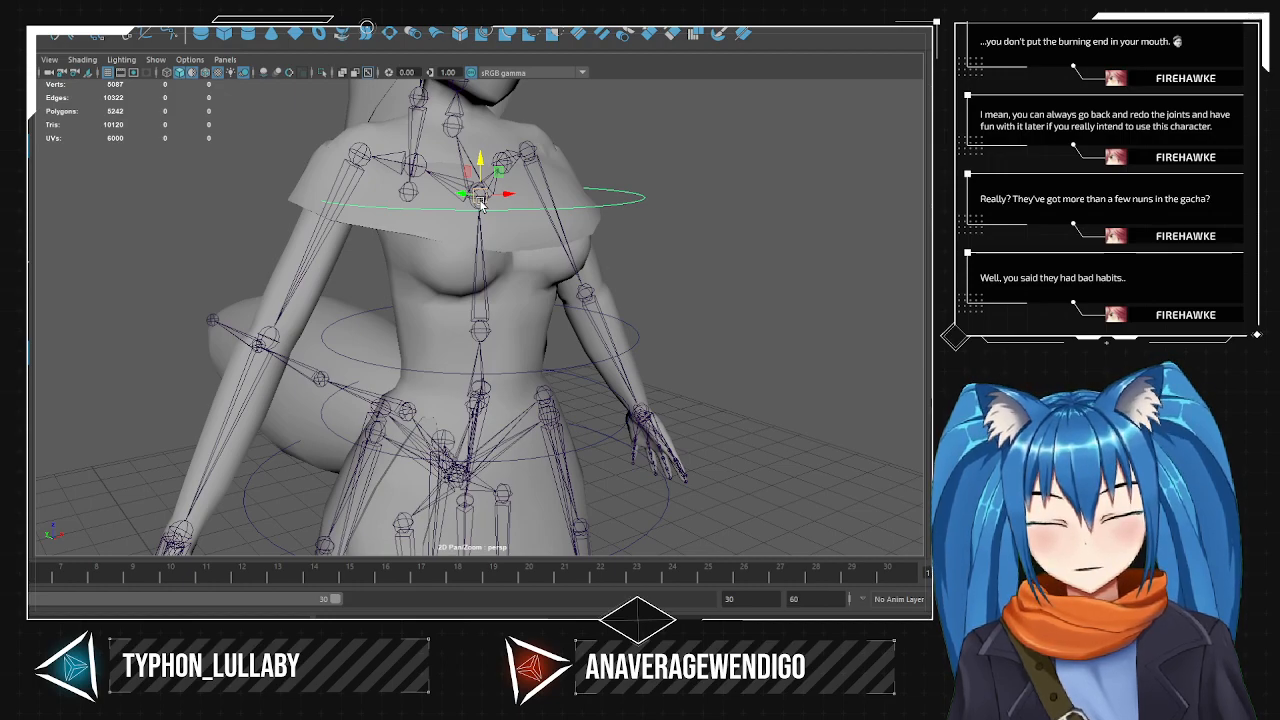
# - Examine the stacked torso control rings from several angles, and select the chest ring
pyautogui.keyDown('alt'); pyautogui.moveTo(480, 205); pyautogui.dragTo(560, 230); pyautogui.keyUp('alt')
pyautogui.keyDown('alt'); pyautogui.moveTo(560, 230); pyautogui.dragTo(627, 222, button='right'); pyautogui.keyUp('alt')
pyautogui.click(756, 305)
pyautogui.keyDown('alt'); pyautogui.moveTo(756, 305); pyautogui.dragTo(668, 357); pyautogui.keyUp('alt')
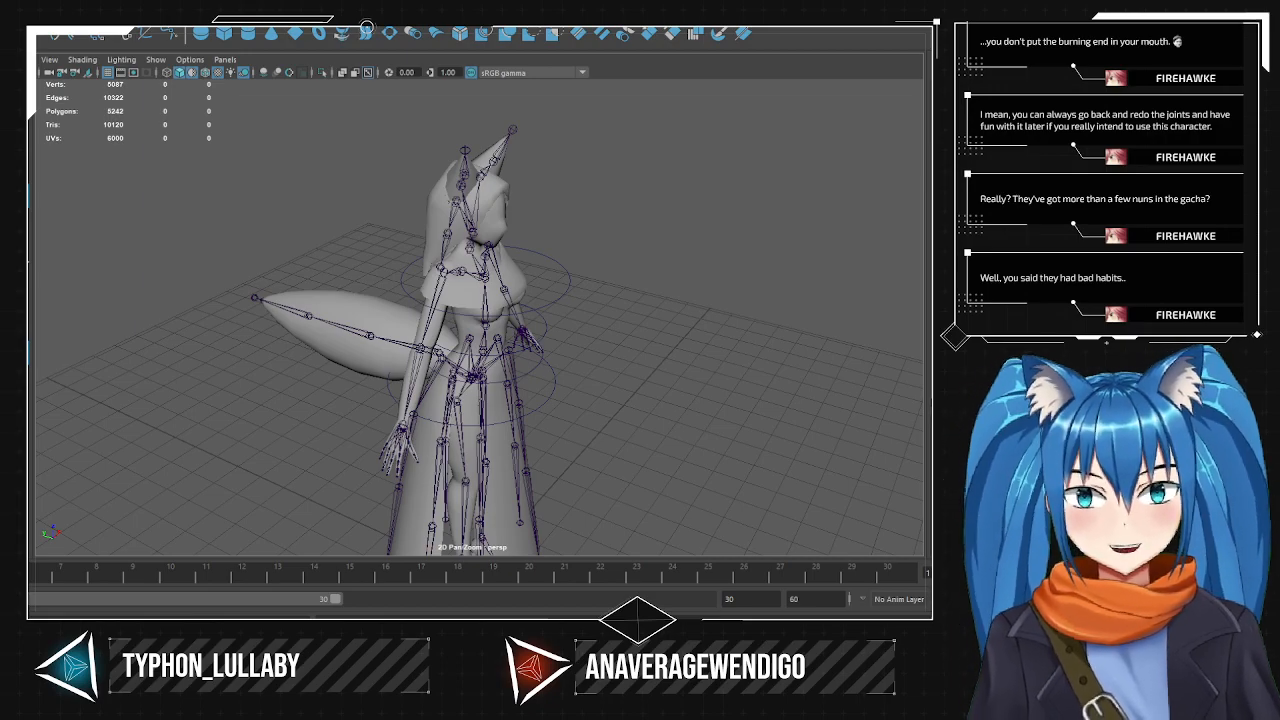
pyautogui.scroll(3, 643, 211)
pyautogui.keyDown('alt'); pyautogui.moveTo(666, 190); pyautogui.dragTo(597, 217); pyautogui.keyUp('alt')
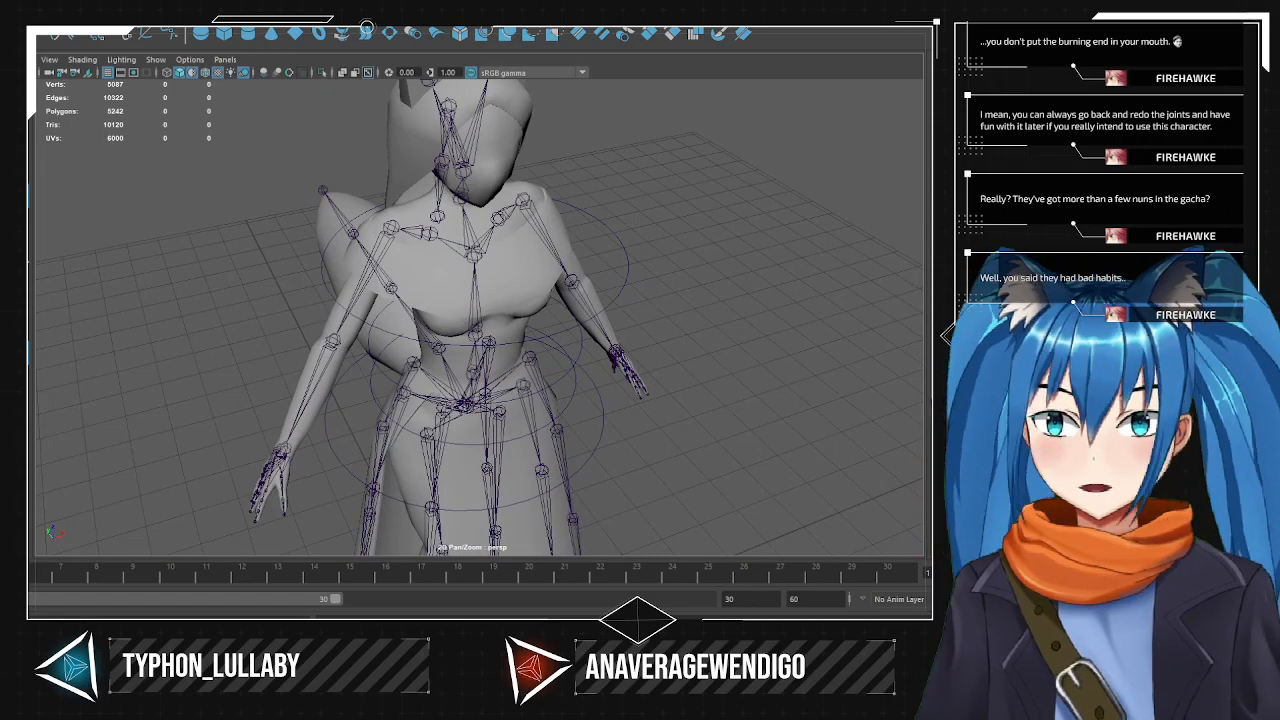
pyautogui.keyDown('alt'); pyautogui.moveTo(655, 245); pyautogui.dragTo(704, 238); pyautogui.keyUp('alt')
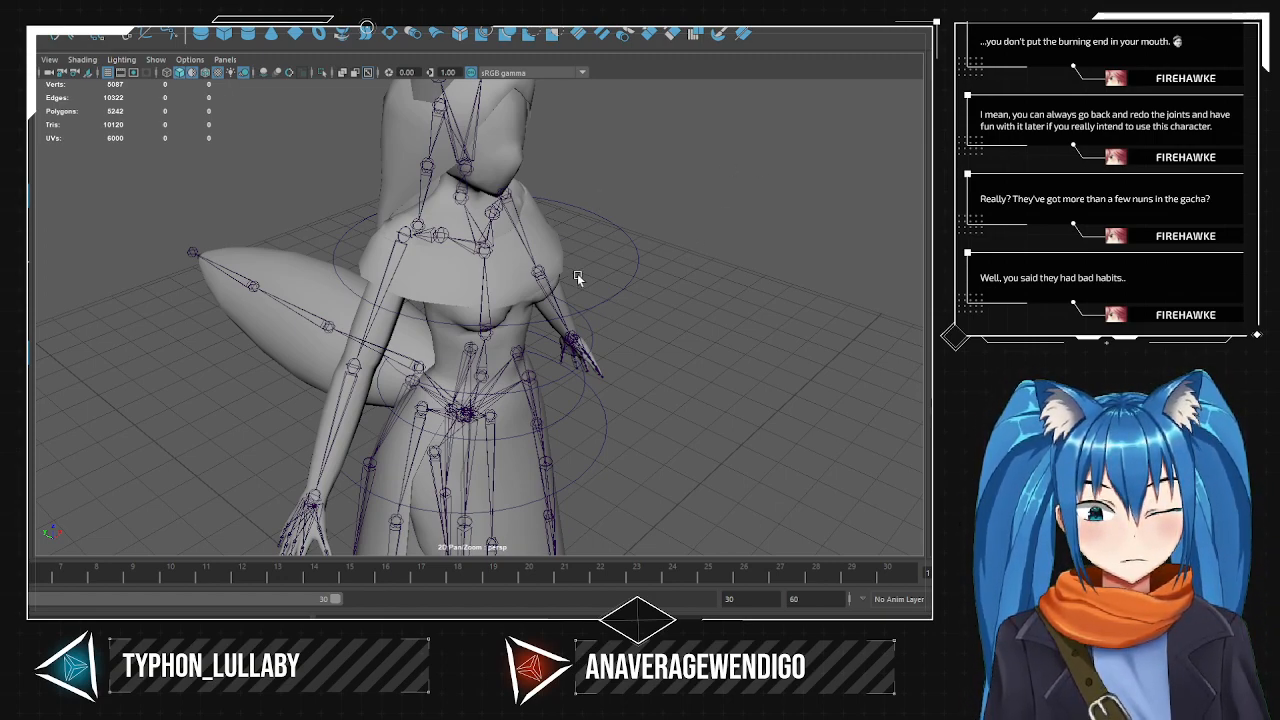
pyautogui.keyDown('alt'); pyautogui.moveTo(577, 273); pyautogui.dragTo(508, 289); pyautogui.keyUp('alt')
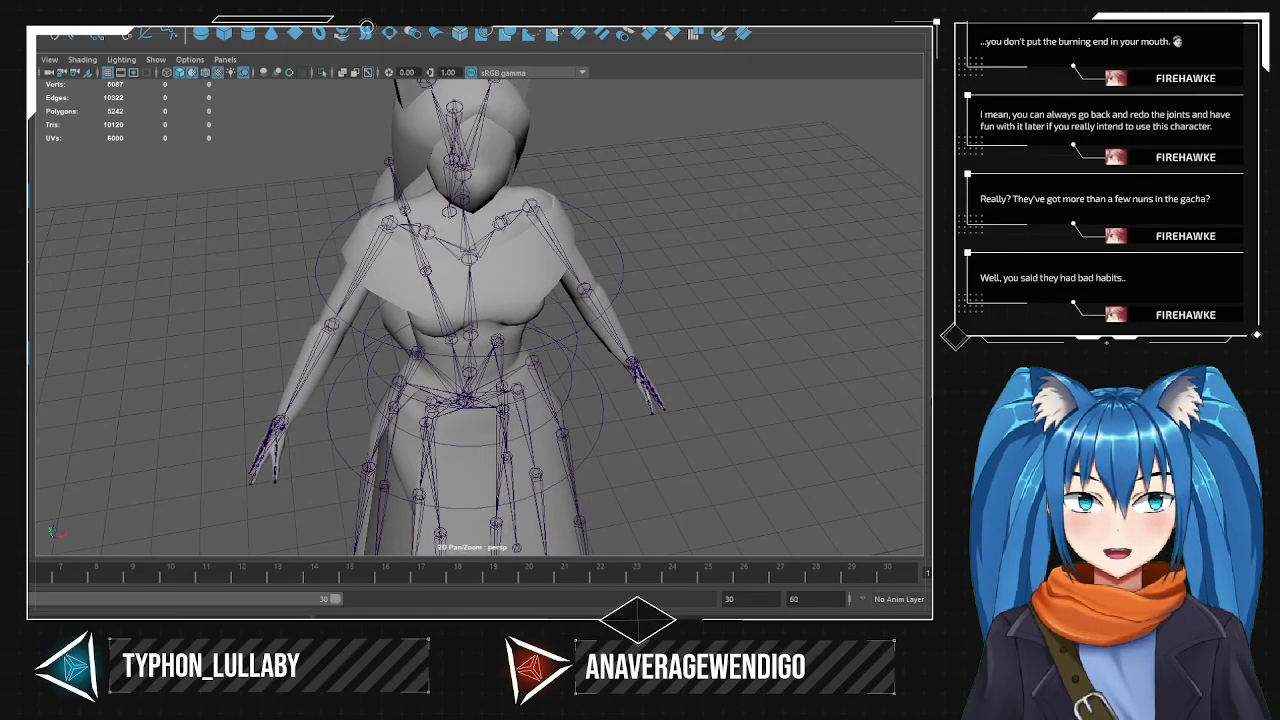
pyautogui.keyDown('alt'); pyautogui.moveTo(508, 289); pyautogui.dragTo(498, 245); pyautogui.keyUp('alt')
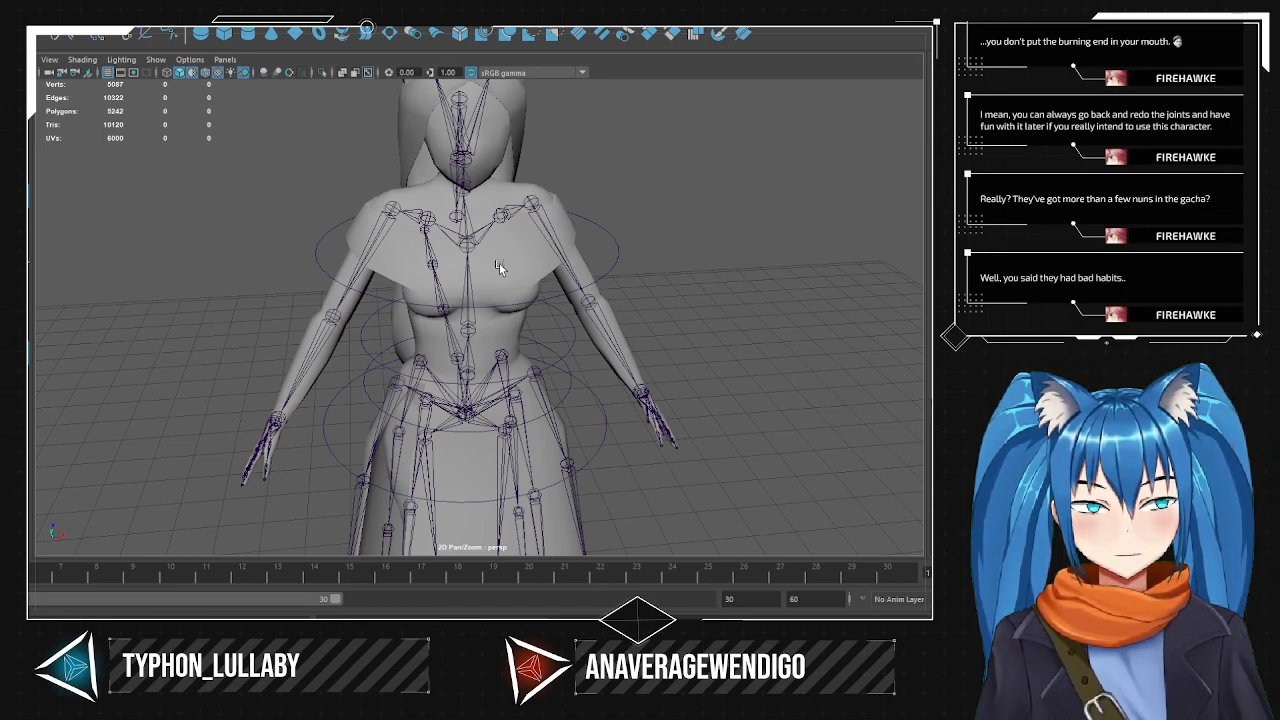
pyautogui.keyDown('alt'); pyautogui.moveTo(645, 250); pyautogui.dragTo(600, 270); pyautogui.keyUp('alt')
pyautogui.click(346, 238)
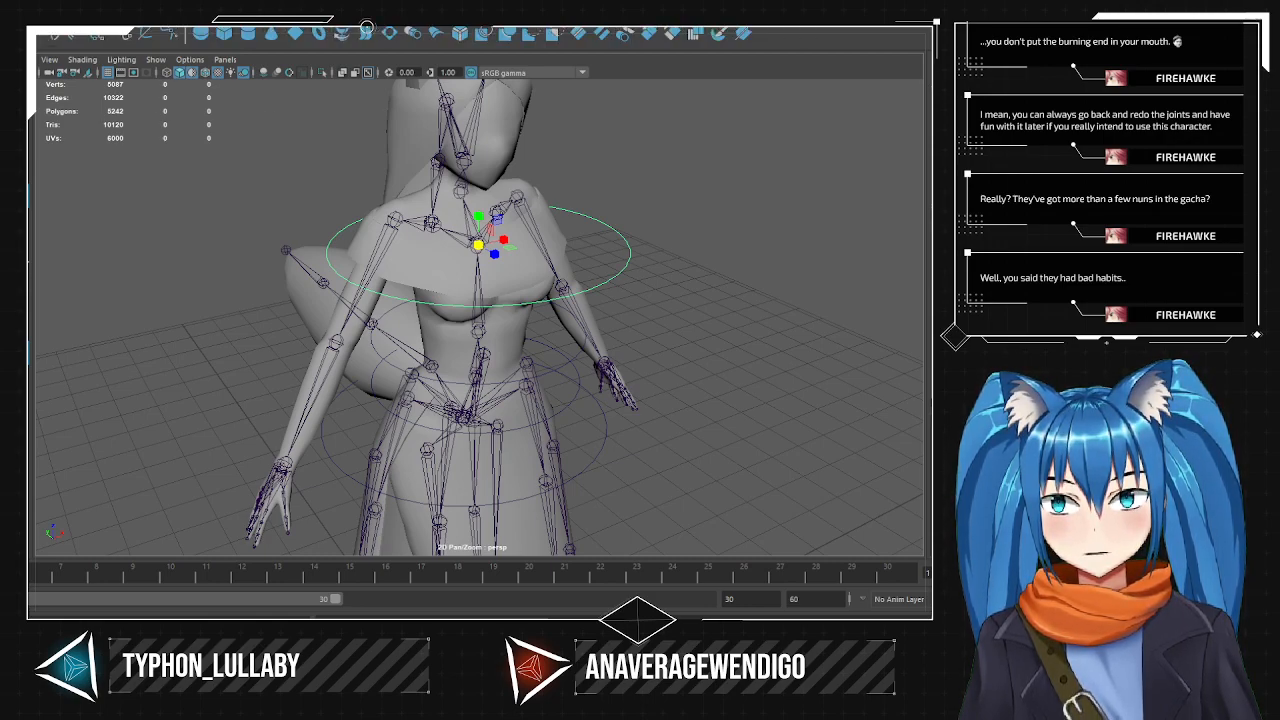
# - Create a polygon cube at the character's feet and move it out beside the skirt
pyautogui.click(367, 27)
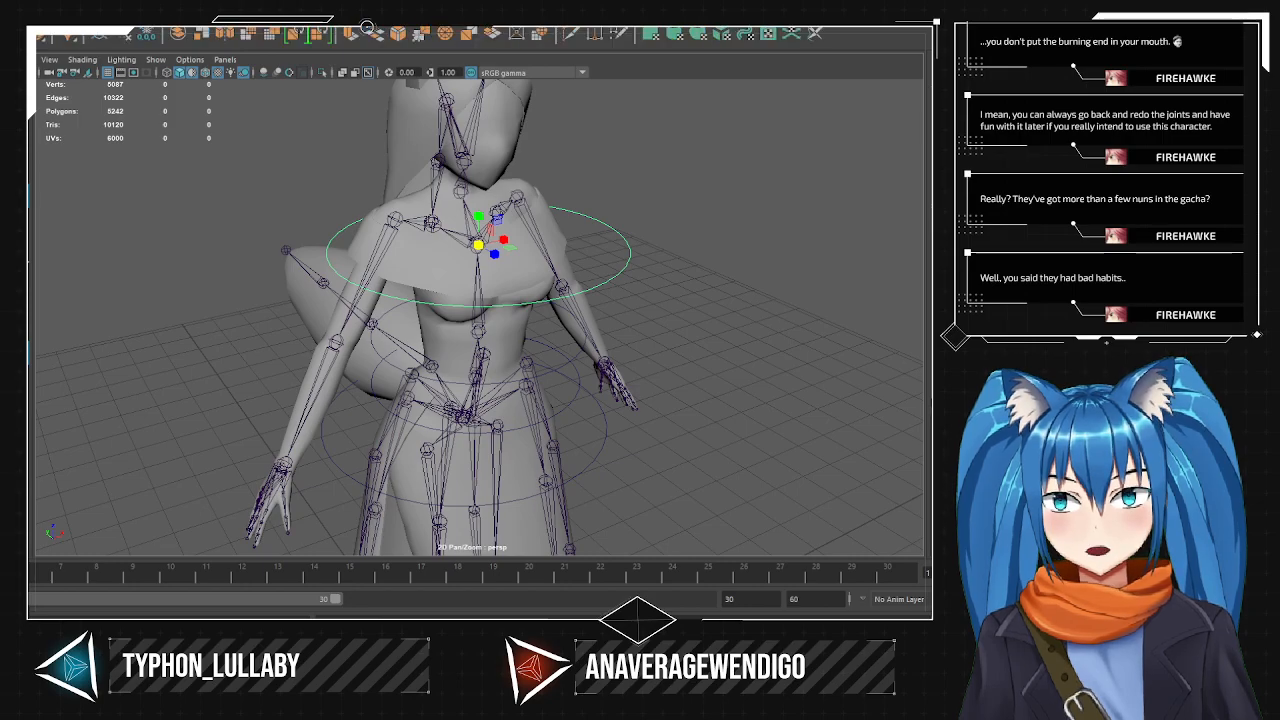
pyautogui.keyDown('alt'); pyautogui.moveTo(524, 536); pyautogui.dragTo(471, 214, button='middle'); pyautogui.keyUp('alt')
pyautogui.scroll(2, 471, 214)
pyautogui.press('w')
pyautogui.moveTo(437, 497); pyautogui.dragTo(618, 443)
pyautogui.keyDown('alt'); pyautogui.moveTo(618, 443); pyautogui.dragTo(634, 414); pyautogui.keyUp('alt')
pyautogui.keyDown('alt'); pyautogui.moveTo(633, 414); pyautogui.dragTo(567, 349, button='middle'); pyautogui.keyUp('alt')
pyautogui.scroll(3, 414, 178)
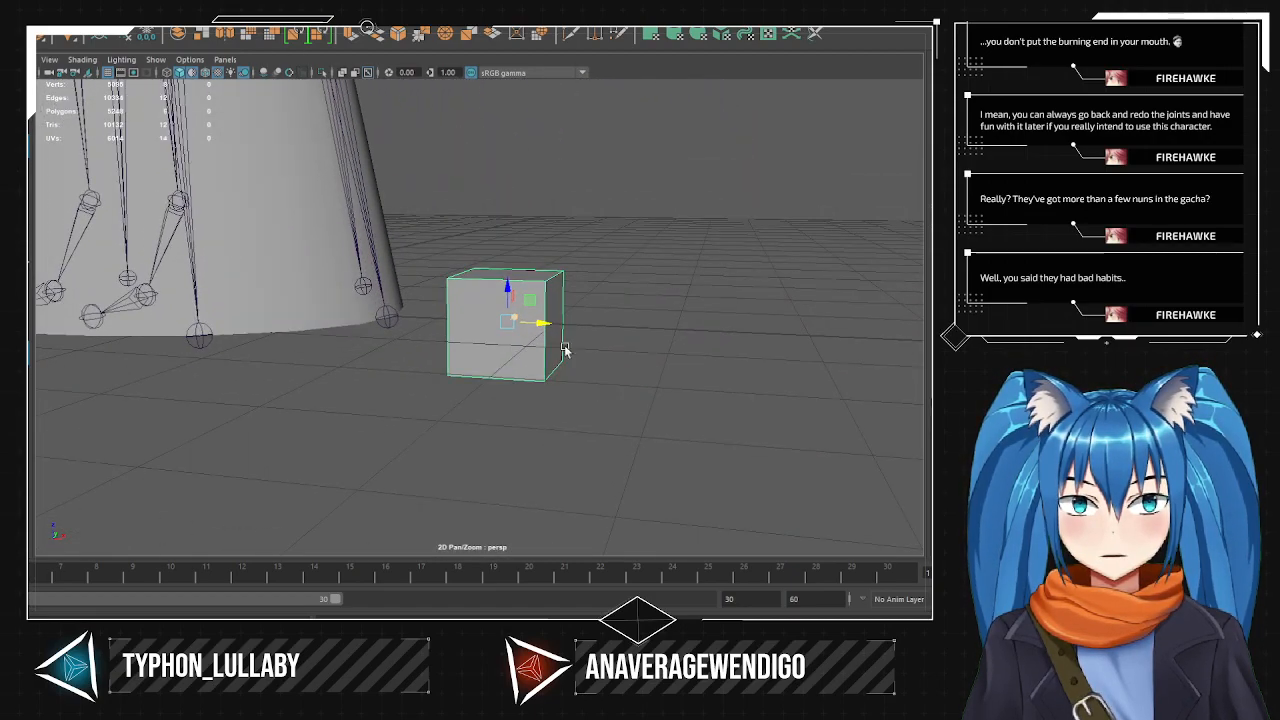
pyautogui.keyDown('alt'); pyautogui.moveTo(567, 349); pyautogui.dragTo(587, 348); pyautogui.keyUp('alt')
pyautogui.keyDown('alt'); pyautogui.moveTo(587, 348); pyautogui.dragTo(657, 358, button='middle'); pyautogui.keyUp('alt')
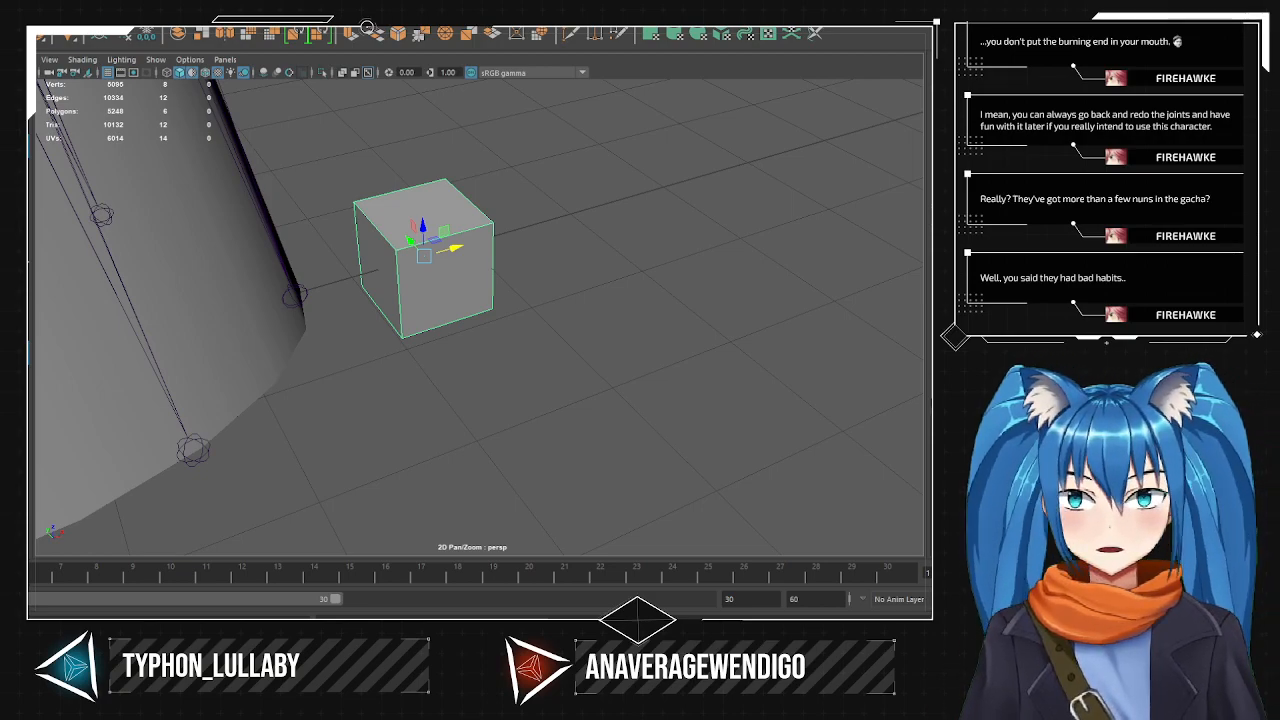
pyautogui.click(436, 27)
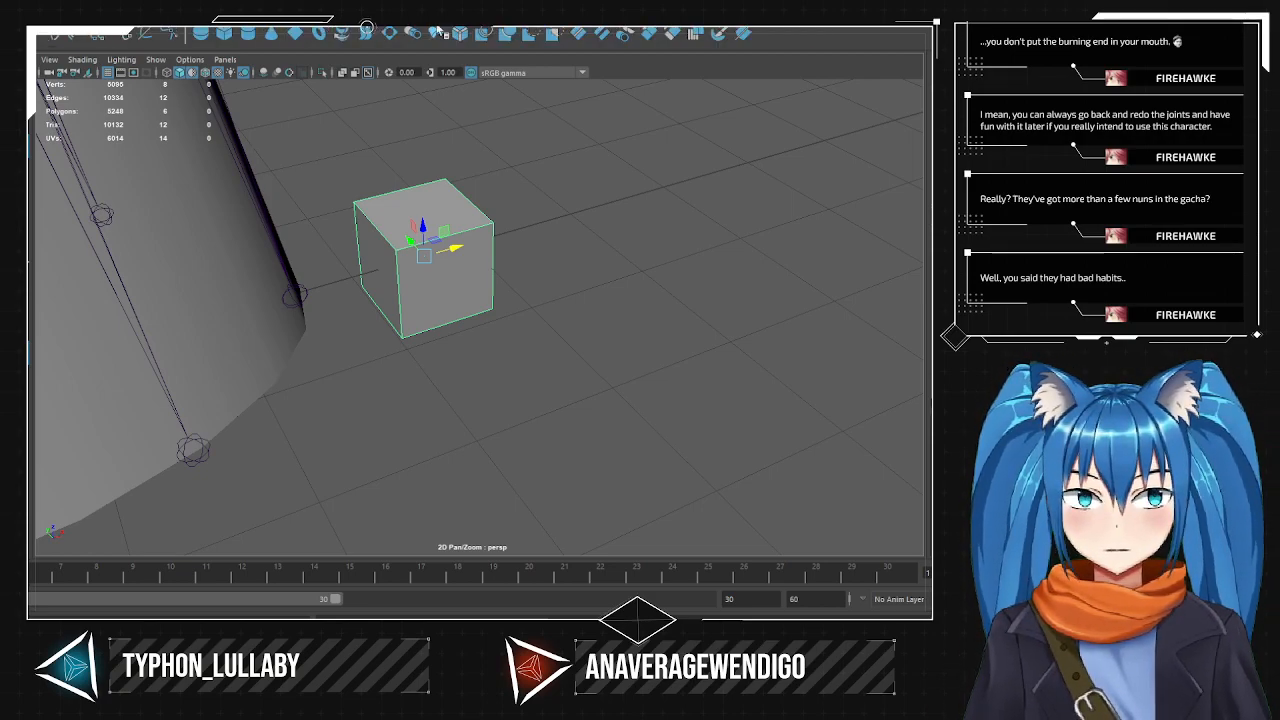
pyautogui.click(719, 33)
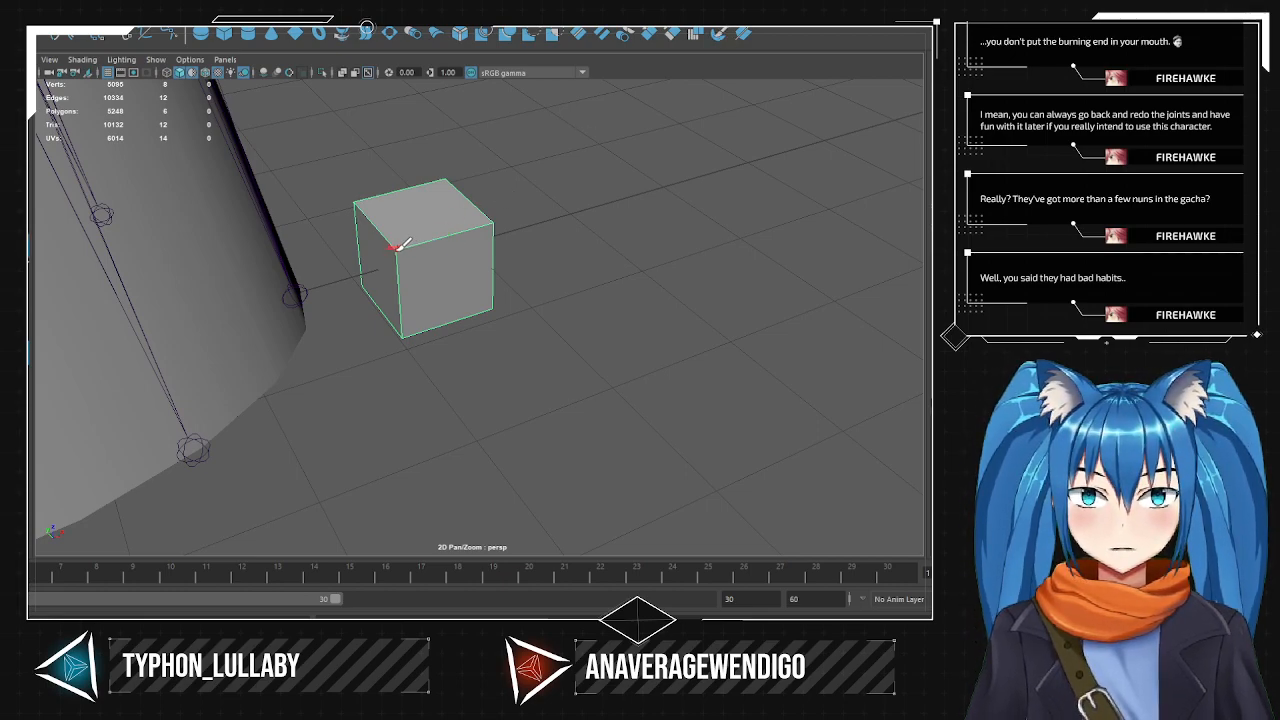
pyautogui.keyDown('alt'); pyautogui.moveTo(399, 249); pyautogui.dragTo(422, 243); pyautogui.keyUp('alt')
pyautogui.scroll(5, 390, 252)
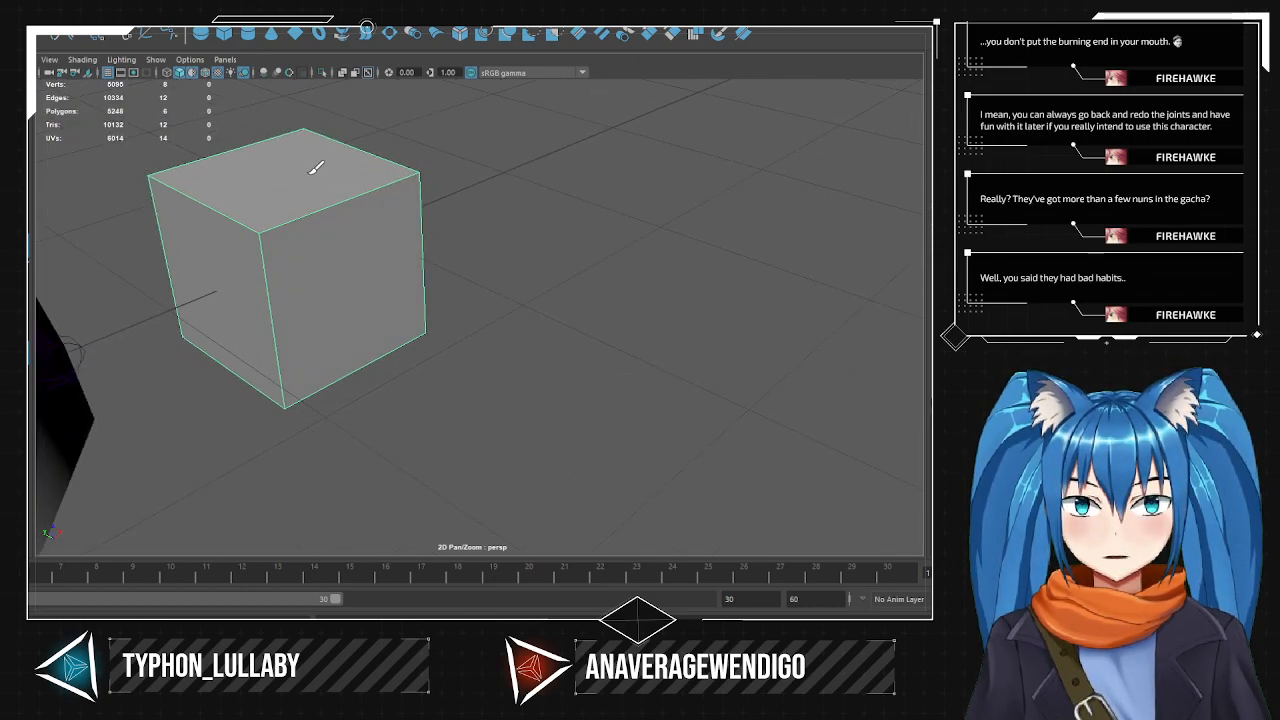
pyautogui.keyDown('alt'); pyautogui.moveTo(503, 277); pyautogui.dragTo(674, 277, button='middle'); pyautogui.keyUp('alt')
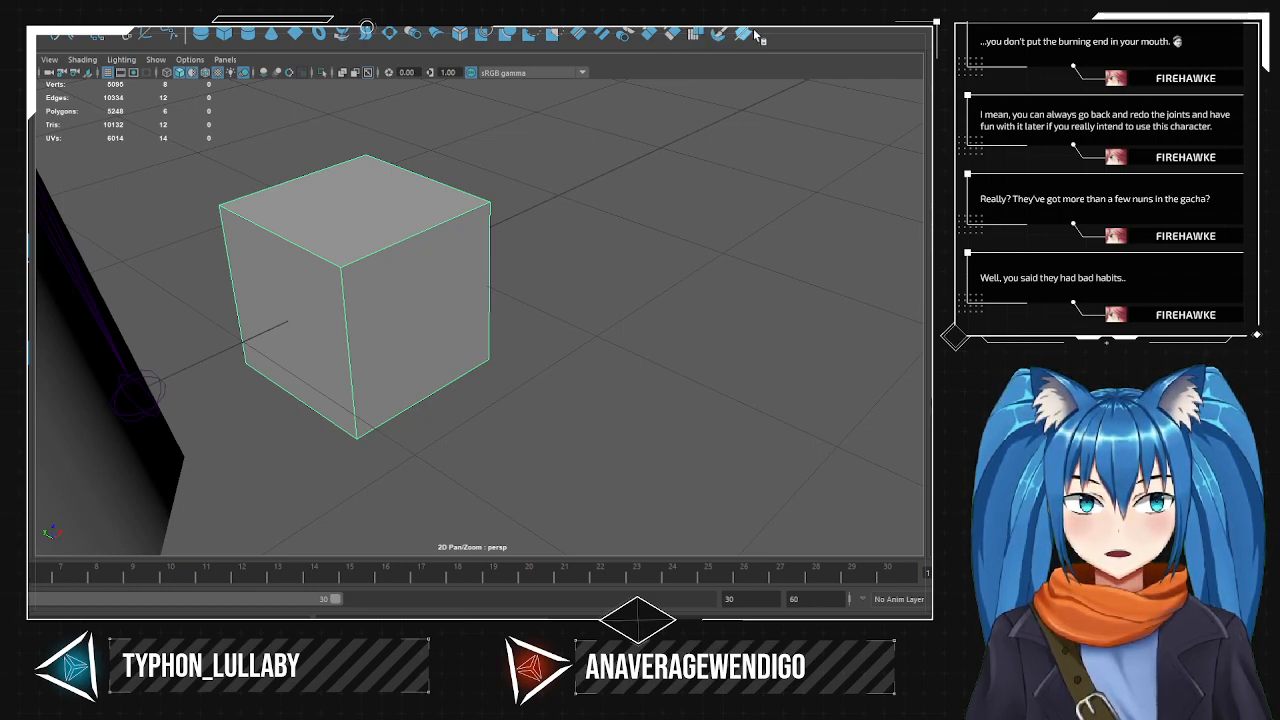
# - Try drawing freehand pencil curves from the cube's corner, and undo the strokes
pyautogui.click(342, 269)
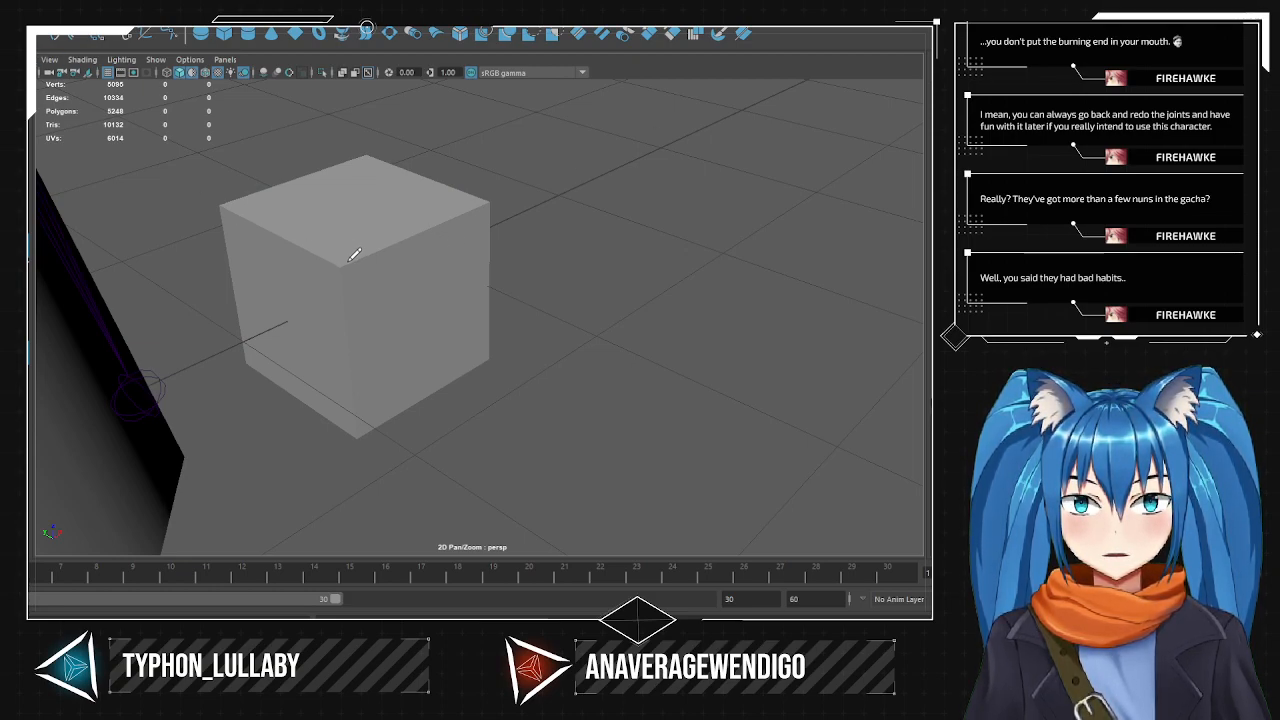
pyautogui.moveTo(490, 207); pyautogui.dragTo(505, 258)
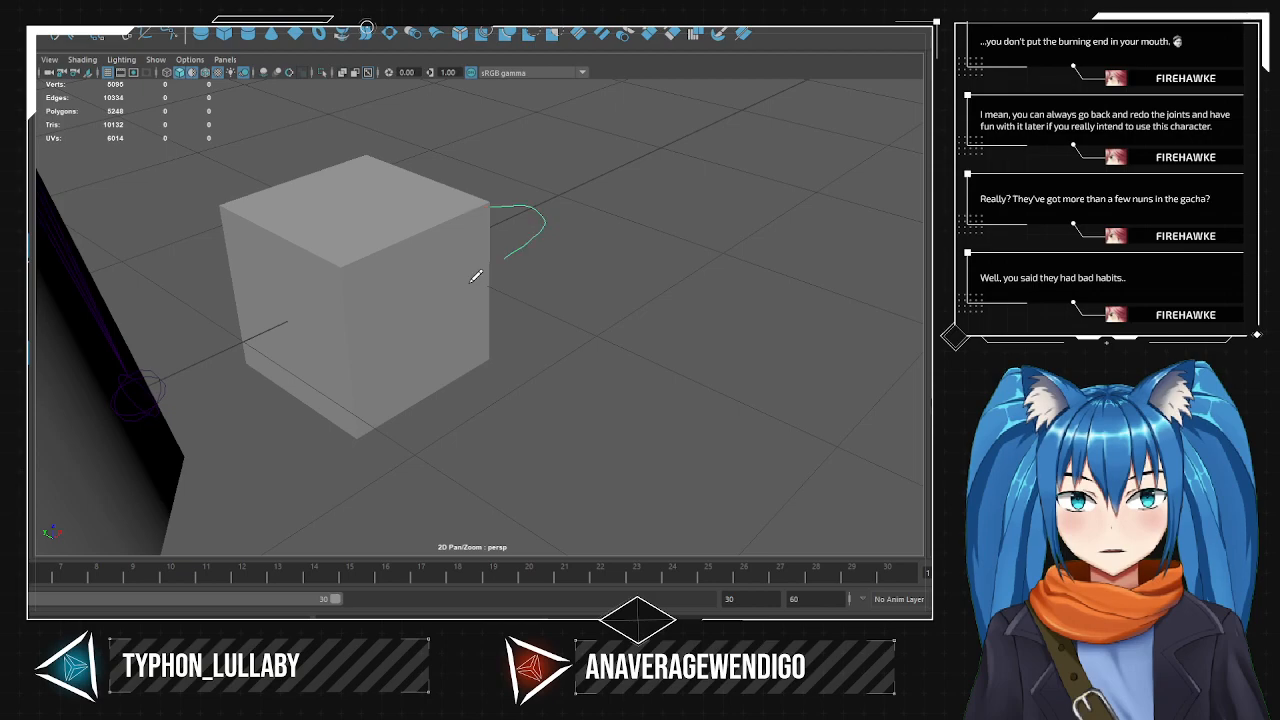
pyautogui.moveTo(574, 286); pyautogui.dragTo(502, 295)
pyautogui.keyDown('alt'); pyautogui.moveTo(655, 262); pyautogui.dragTo(585, 268); pyautogui.keyUp('alt')
pyautogui.hotkey('ctrl', 'z')
pyautogui.hotkey('ctrl', 'z')
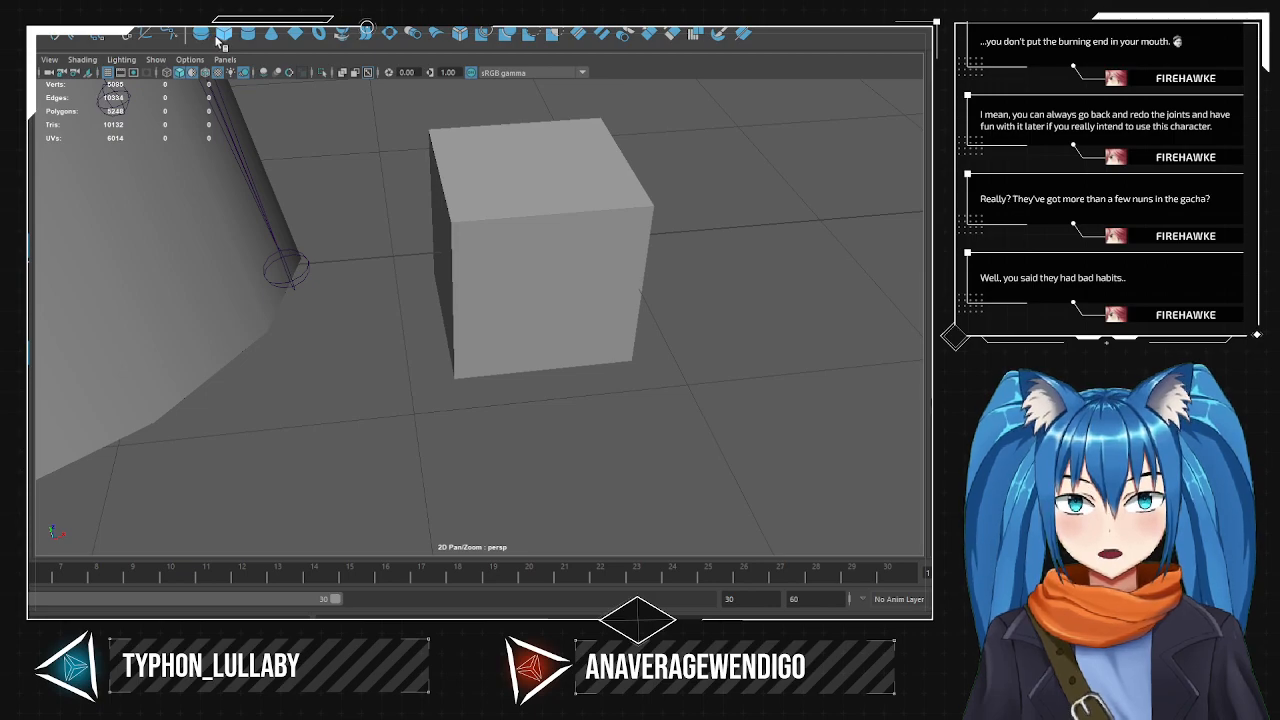
pyautogui.scroll(-4, 266, 180)
pyautogui.keyDown('alt'); pyautogui.moveTo(84, 300); pyautogui.dragTo(737, 166, button='middle'); pyautogui.keyUp('alt')
pyautogui.press('f')
pyautogui.keyDown('alt'); pyautogui.moveTo(737, 166); pyautogui.dragTo(789, 137); pyautogui.keyUp('alt')
pyautogui.scroll(-1, 762, 139)
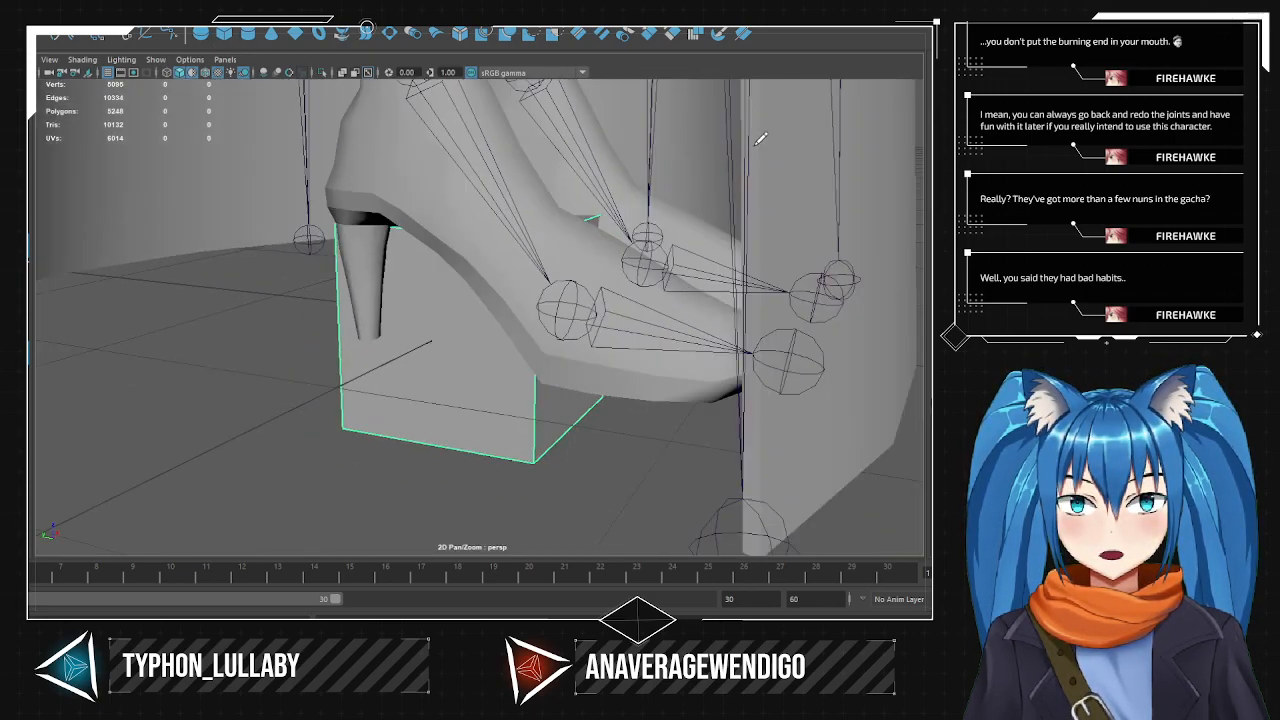
pyautogui.scroll(-2, 762, 139)
pyautogui.press('Delete')
pyautogui.scroll(-4, 760, 138)
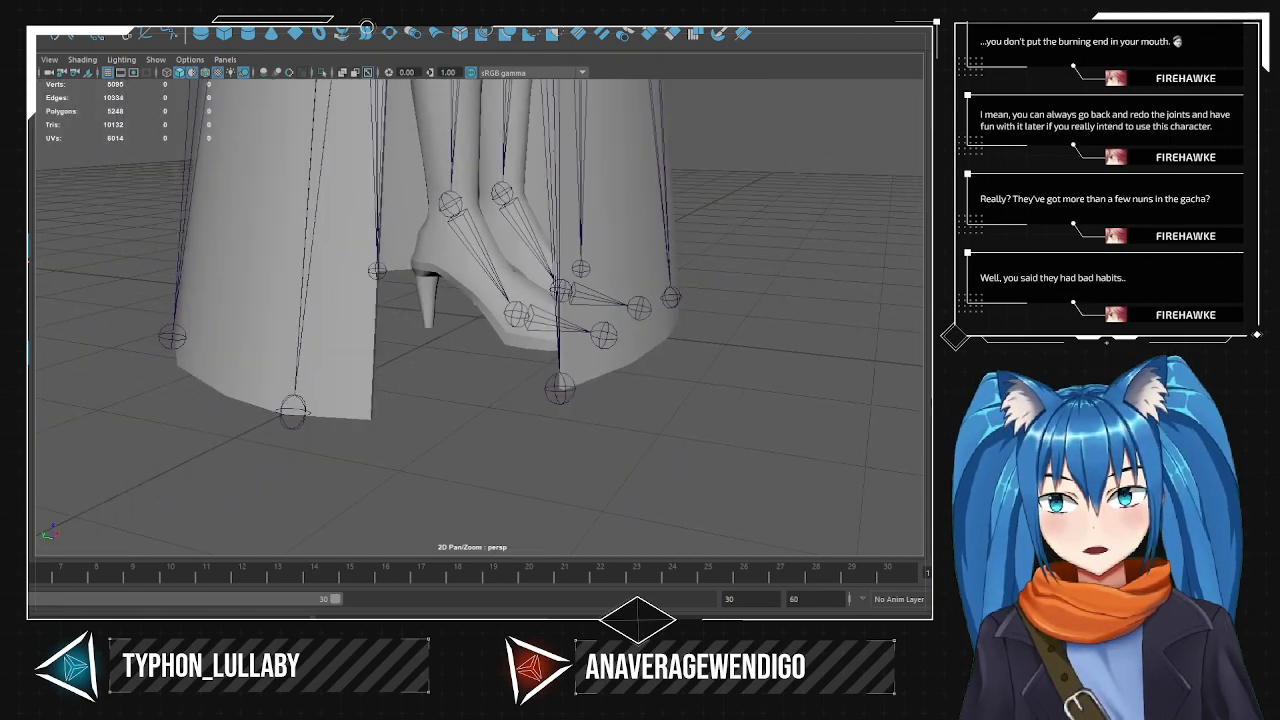
# - Try tracing the cube beside the skirt with a smooth curve, snapping points to the corners of two adjacent faces
pyautogui.keyDown('alt'); pyautogui.moveTo(594, 310); pyautogui.dragTo(620, 306); pyautogui.keyUp('alt')
pyautogui.click(869, 266)
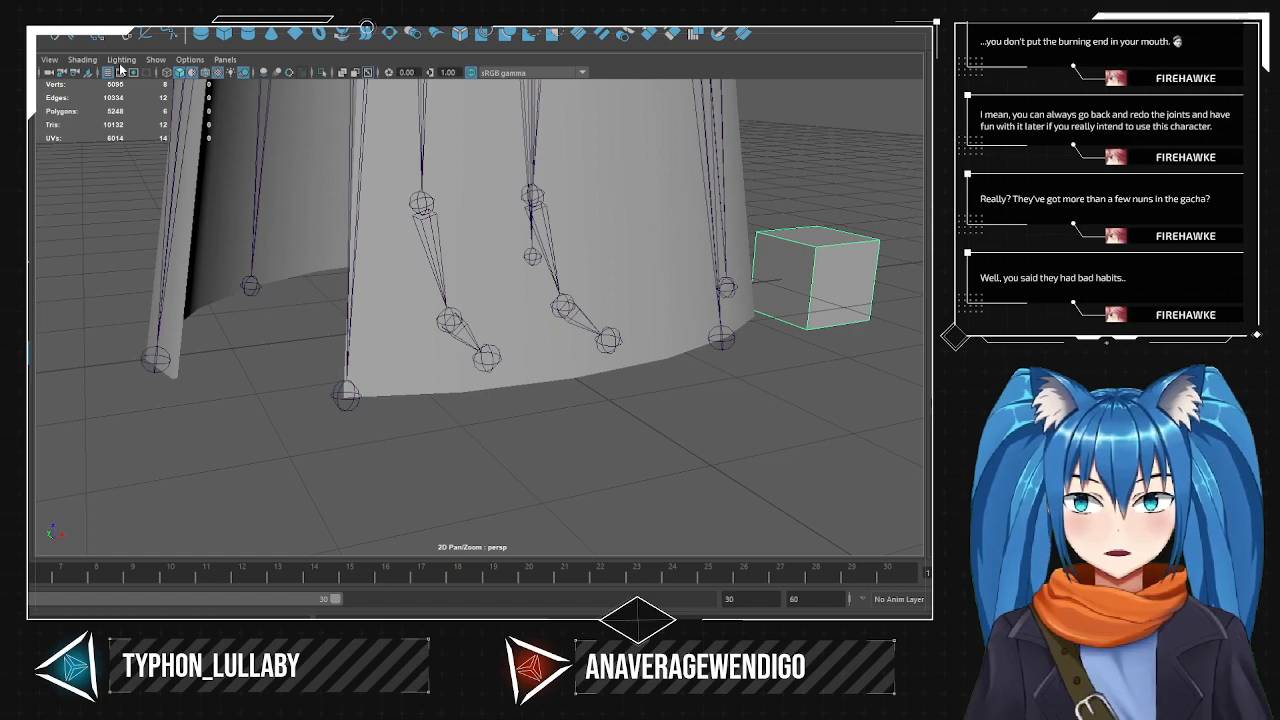
pyautogui.click(445, 139)
pyautogui.keyDown('alt'); pyautogui.moveTo(683, 177); pyautogui.dragTo(289, 337, button='middle'); pyautogui.keyUp('alt')
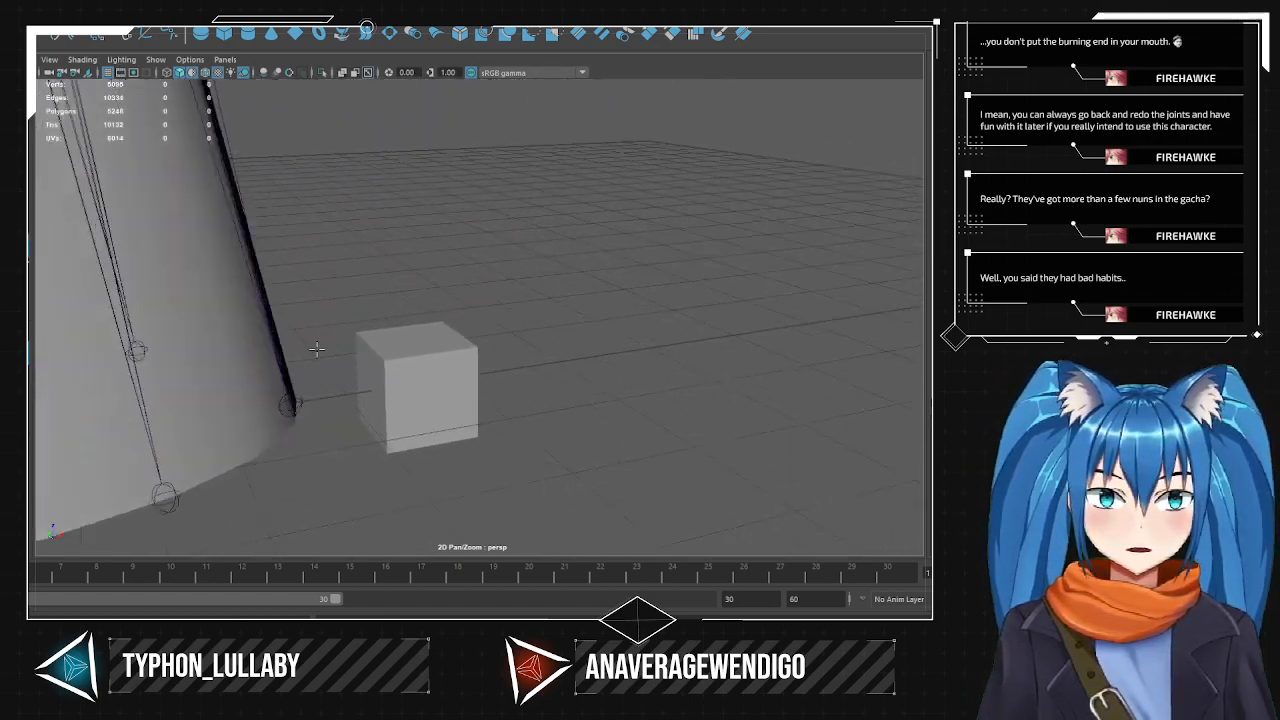
pyautogui.keyDown('alt'); pyautogui.moveTo(289, 337); pyautogui.dragTo(417, 371, button='right'); pyautogui.keyUp('alt')
pyautogui.click(474, 364)
pyautogui.moveTo(330, 390)
pyautogui.mouseDown()
pyautogui.moveTo(455, 425)
pyautogui.moveTo(326, 387)
pyautogui.mouseUp()
pyautogui.click(294, 343)
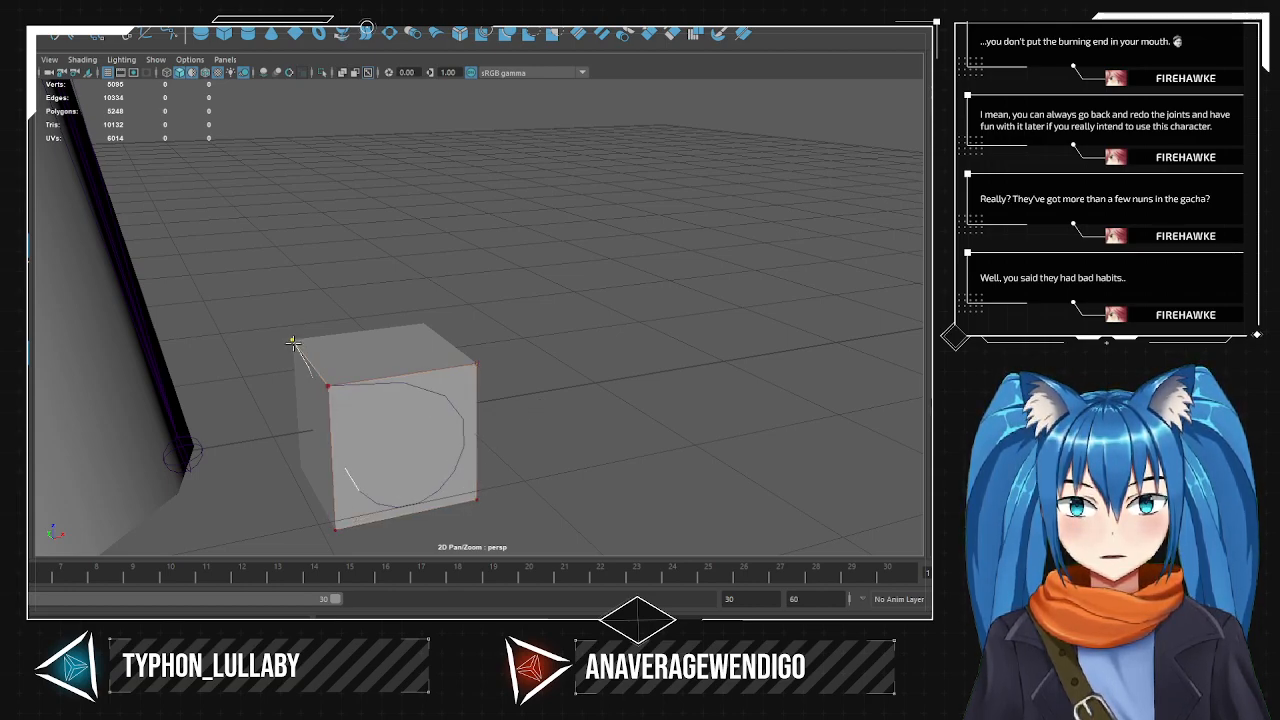
pyautogui.click(303, 468)
pyautogui.click(335, 528)
# - Continue the smooth curve around the cube's remaining corners, removing the misplaced point and snapping new ones to the vertices
pyautogui.moveTo(608, 431)
pyautogui.keyDown('alt'); pyautogui.mouseDown()
pyautogui.moveTo(506, 437)
pyautogui.moveTo(598, 444)
pyautogui.mouseUp(); pyautogui.keyUp('alt')
pyautogui.click(665, 537)
pyautogui.click(753, 472)
pyautogui.click(772, 345)
pyautogui.click(681, 396)
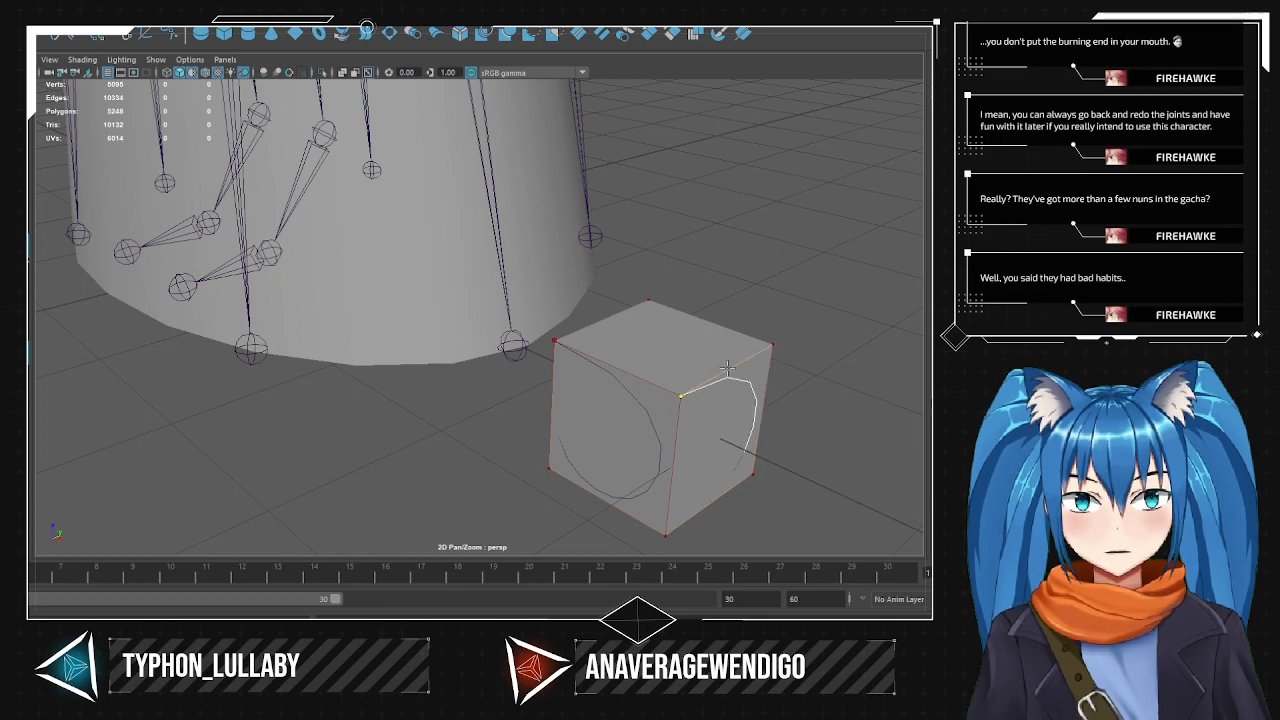
pyautogui.press('BackSpace')
pyautogui.click(650, 299)
pyautogui.keyDown('alt'); pyautogui.moveTo(769, 349); pyautogui.dragTo(500, 116); pyautogui.keyUp('alt')
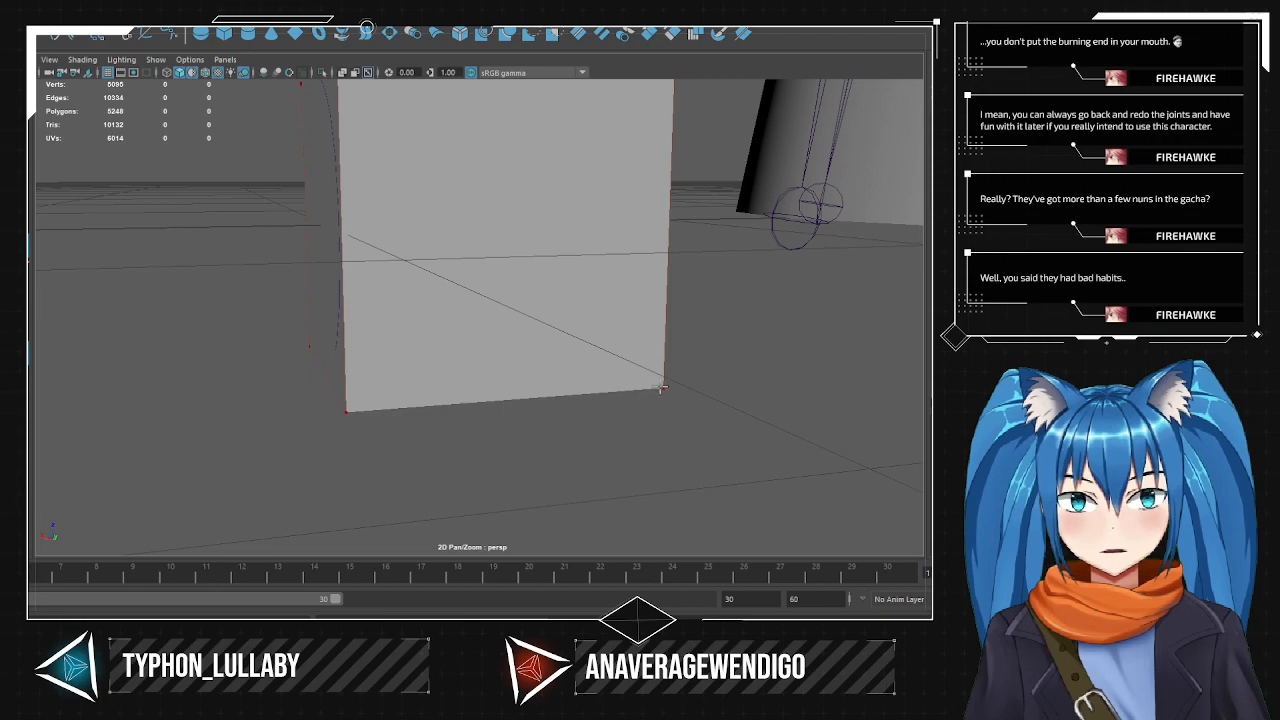
pyautogui.click(352, 407)
pyautogui.keyDown('alt'); pyautogui.moveTo(352, 407); pyautogui.dragTo(409, 440); pyautogui.keyUp('alt')
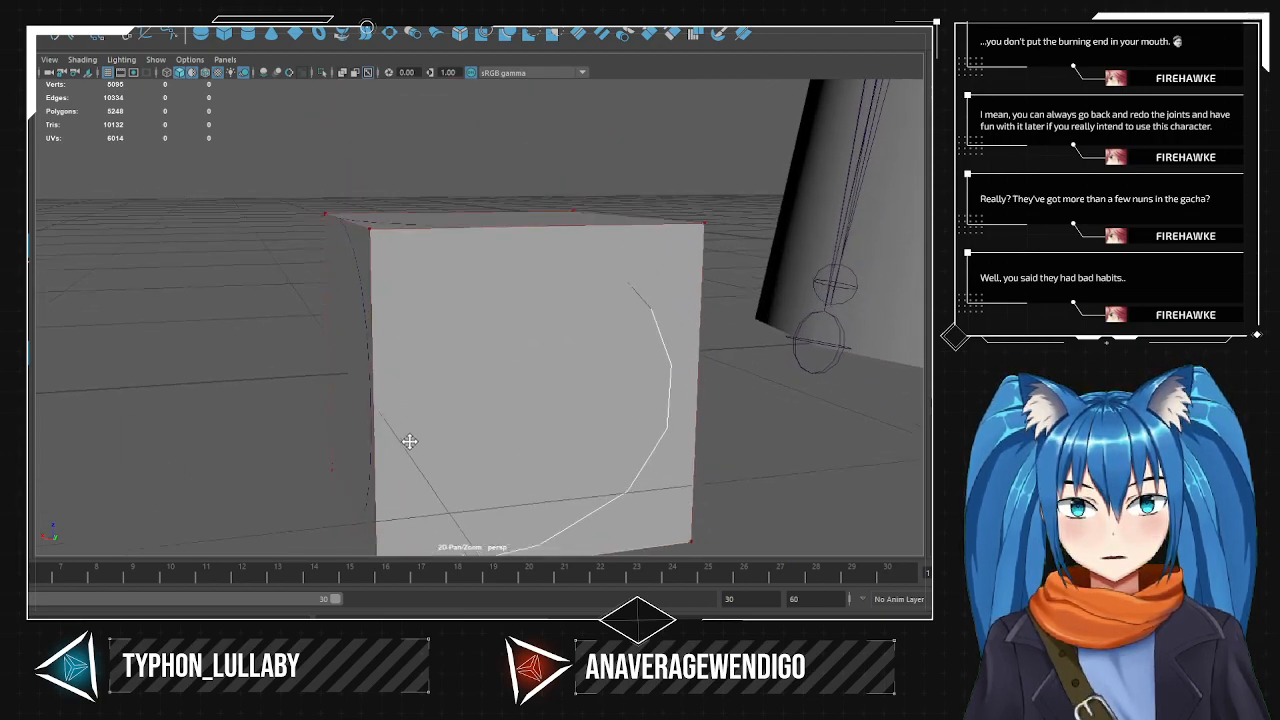
pyautogui.click(373, 250)
# - Finish the smooth curve, move it away from the cube to check its shape, and delete it
pyautogui.keyDown('alt'); pyautogui.moveTo(381, 377); pyautogui.dragTo(590, 372); pyautogui.keyUp('alt')
pyautogui.press('Return')
pyautogui.press('w')
pyautogui.moveTo(676, 204); pyautogui.dragTo(476, 187)
pyautogui.keyDown('alt'); pyautogui.moveTo(378, 310); pyautogui.dragTo(580, 368); pyautogui.keyUp('alt')
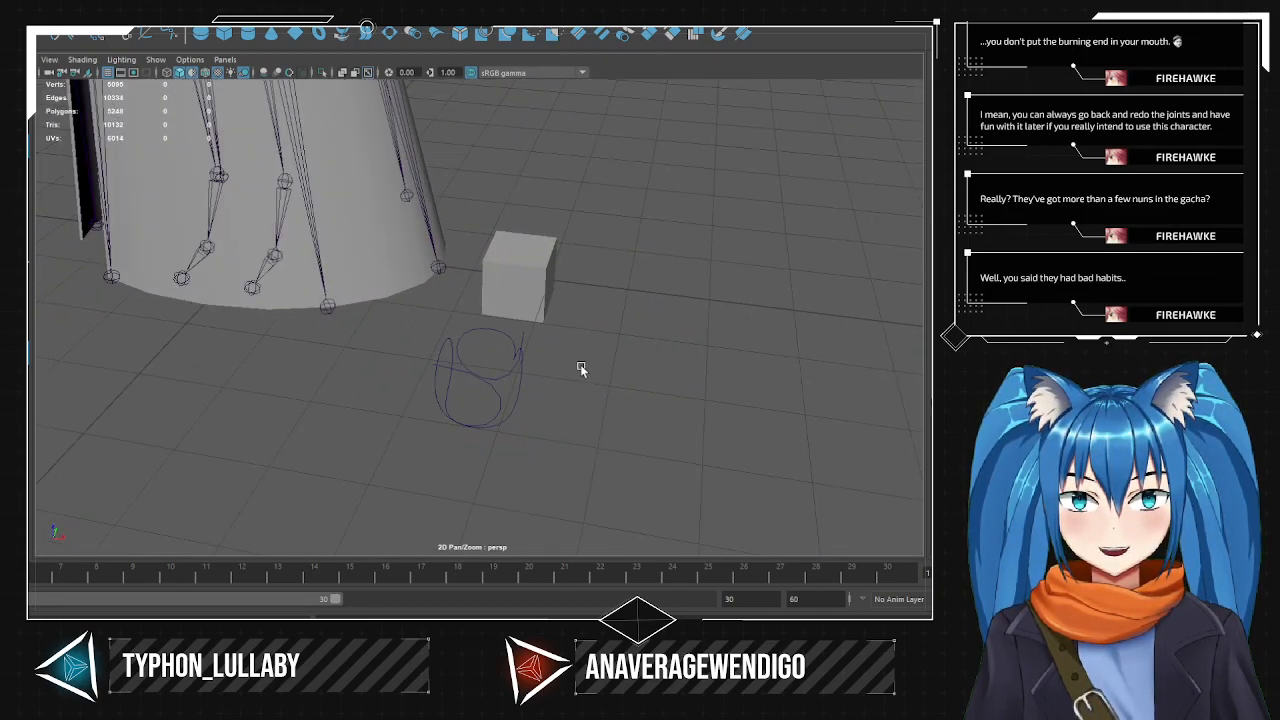
pyautogui.click(489, 360)
pyautogui.press('Delete')
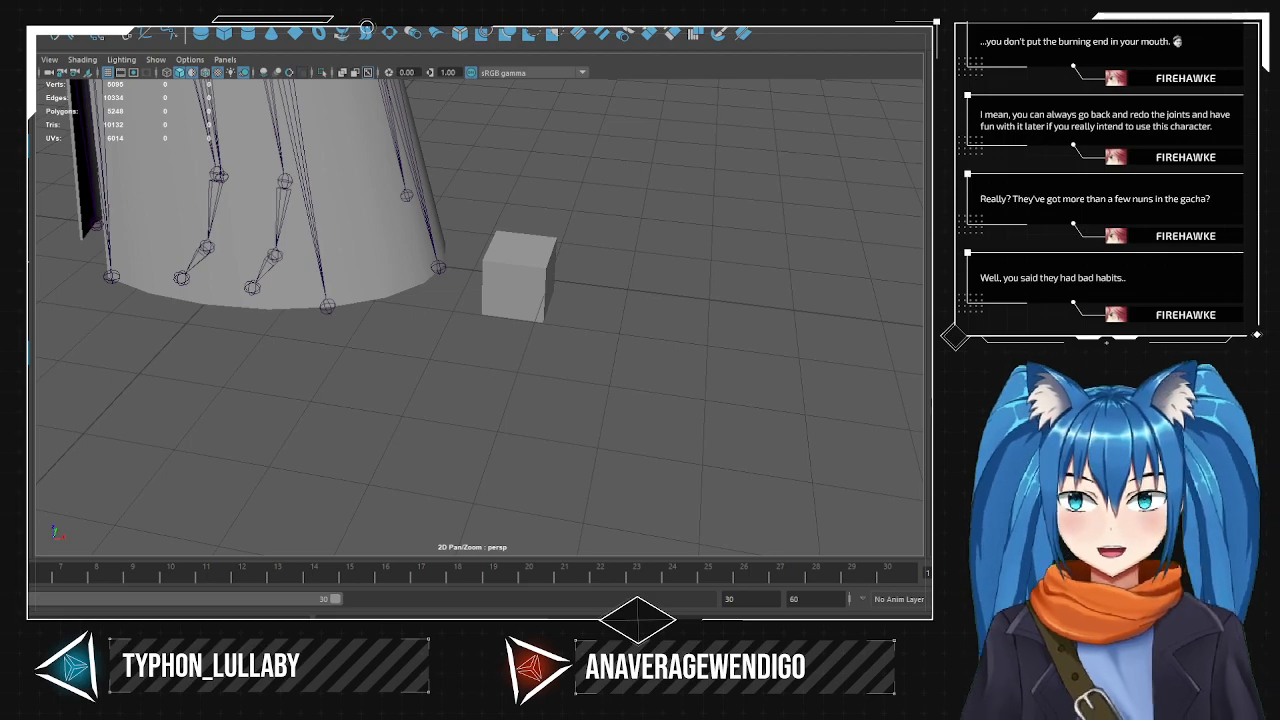
# - Trace two adjacent side faces of the cube with a straight-segment curve, snapping each point to a corner
pyautogui.keyDown('alt'); pyautogui.moveTo(555, 180); pyautogui.dragTo(500, 223, button='middle'); pyautogui.keyUp('alt')
pyautogui.scroll(3, 500, 223)
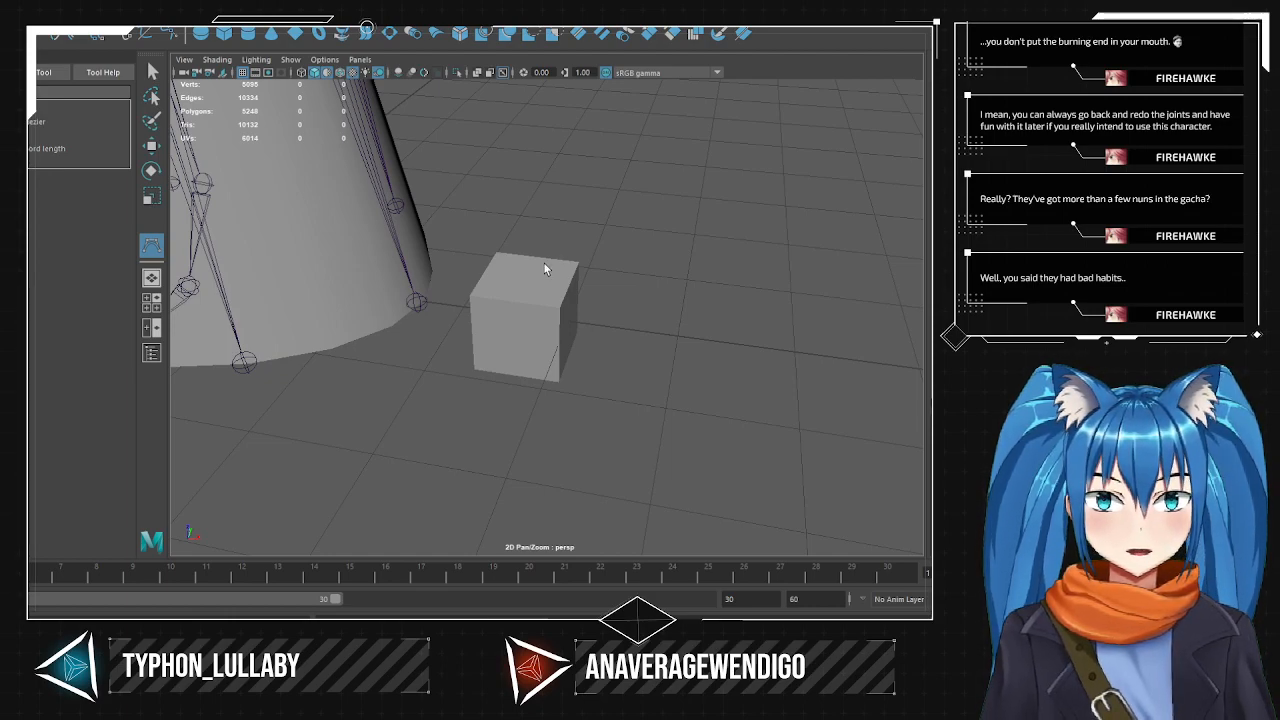
pyautogui.keyDown('alt'); pyautogui.moveTo(544, 263); pyautogui.dragTo(751, 248, button='right'); pyautogui.keyUp('alt')
pyautogui.keyDown('alt'); pyautogui.moveTo(751, 248); pyautogui.dragTo(697, 250); pyautogui.keyUp('alt')
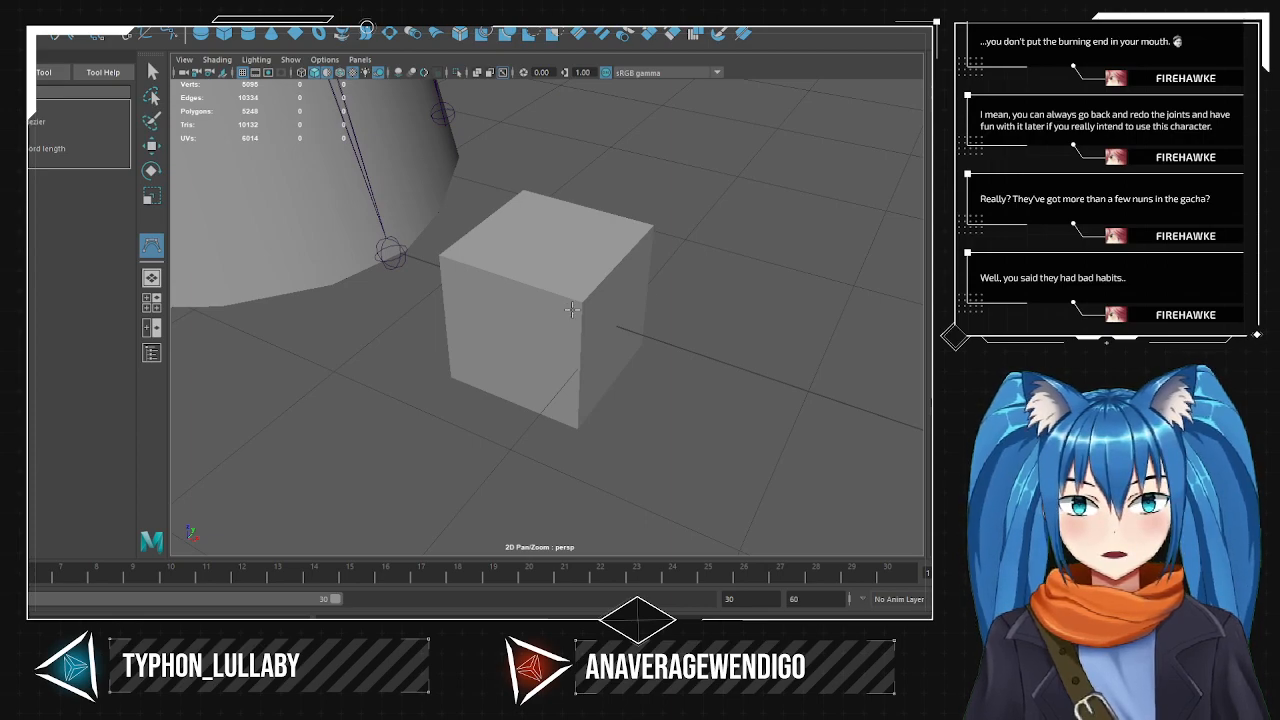
pyautogui.click(655, 227)
pyautogui.click(642, 343)
pyautogui.click(577, 426)
pyautogui.click(581, 298)
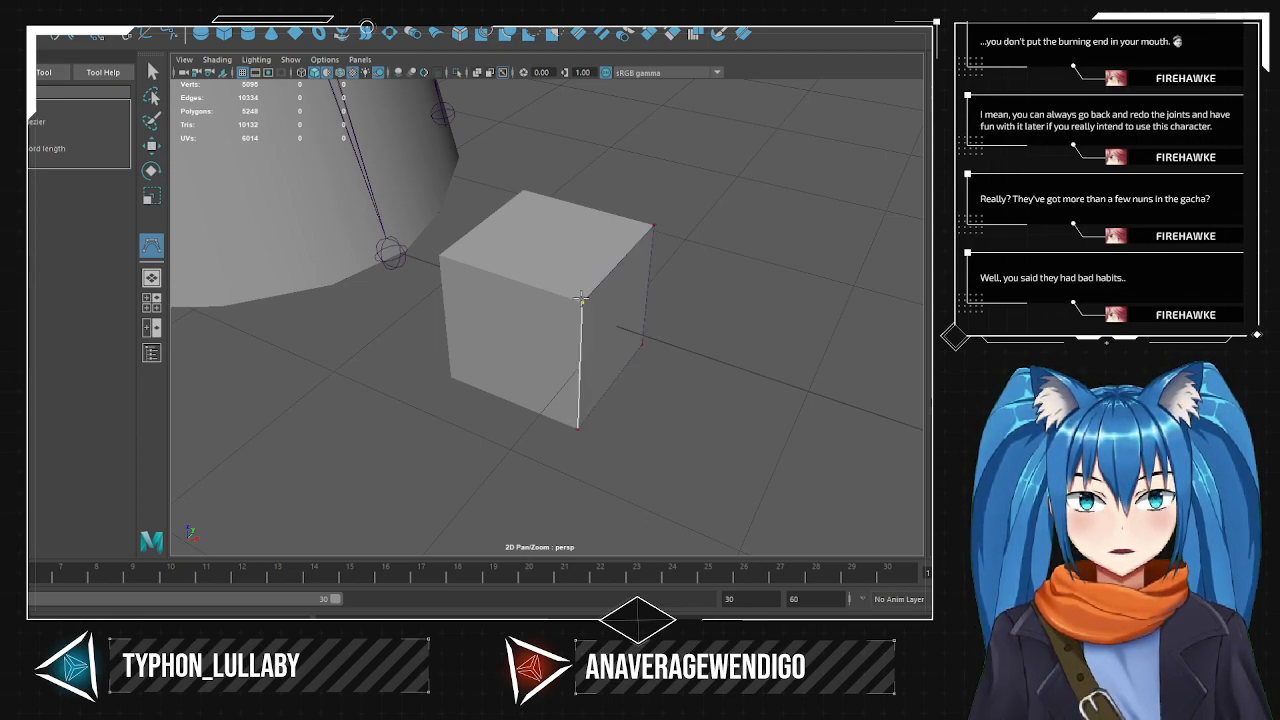
pyautogui.click(438, 258)
pyautogui.click(452, 379)
pyautogui.click(577, 426)
# - Carry the straight-segment curve around the cube's underside corners and up a vertical edge
pyautogui.keyDown('alt'); pyautogui.moveTo(605, 430); pyautogui.dragTo(607, 240); pyautogui.keyUp('alt')
pyautogui.keyDown('alt'); pyautogui.moveTo(620, 405); pyautogui.dragTo(586, 209, button='middle'); pyautogui.keyUp('alt')
pyautogui.click(684, 344)
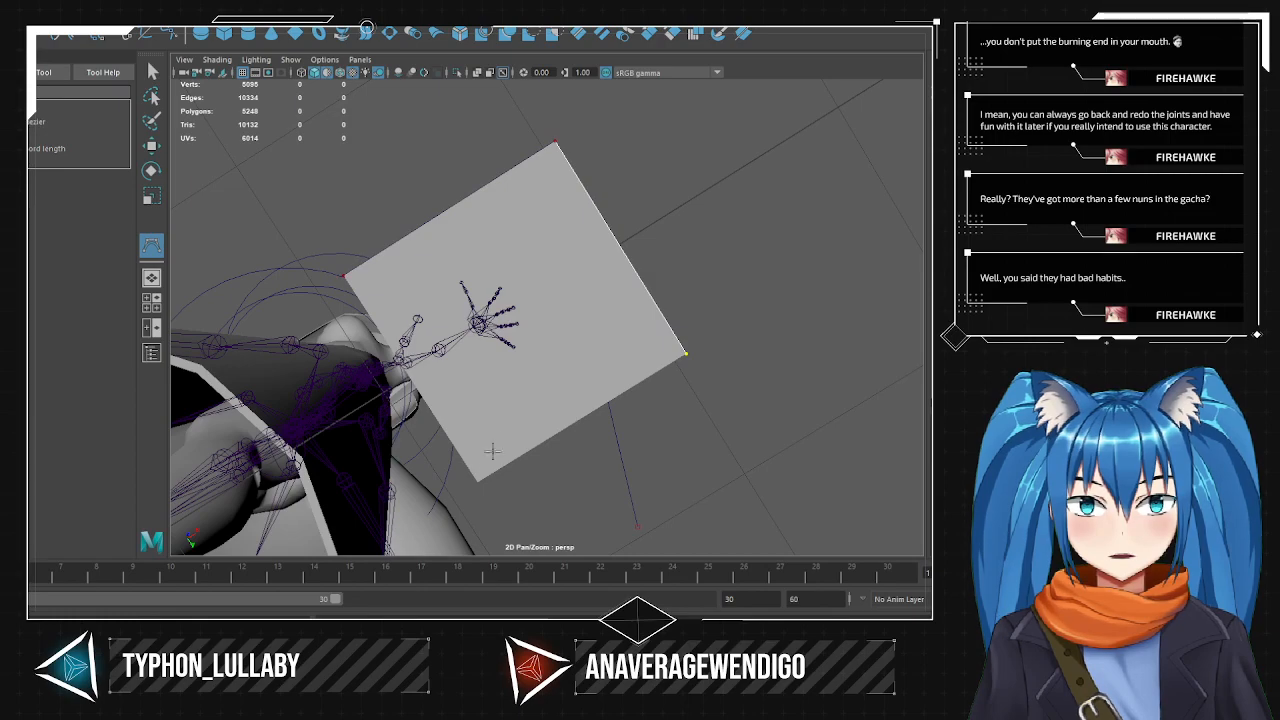
pyautogui.click(477, 480)
pyautogui.keyDown('alt'); pyautogui.moveTo(345, 271); pyautogui.dragTo(528, 398); pyautogui.keyUp('alt')
pyautogui.click(575, 280)
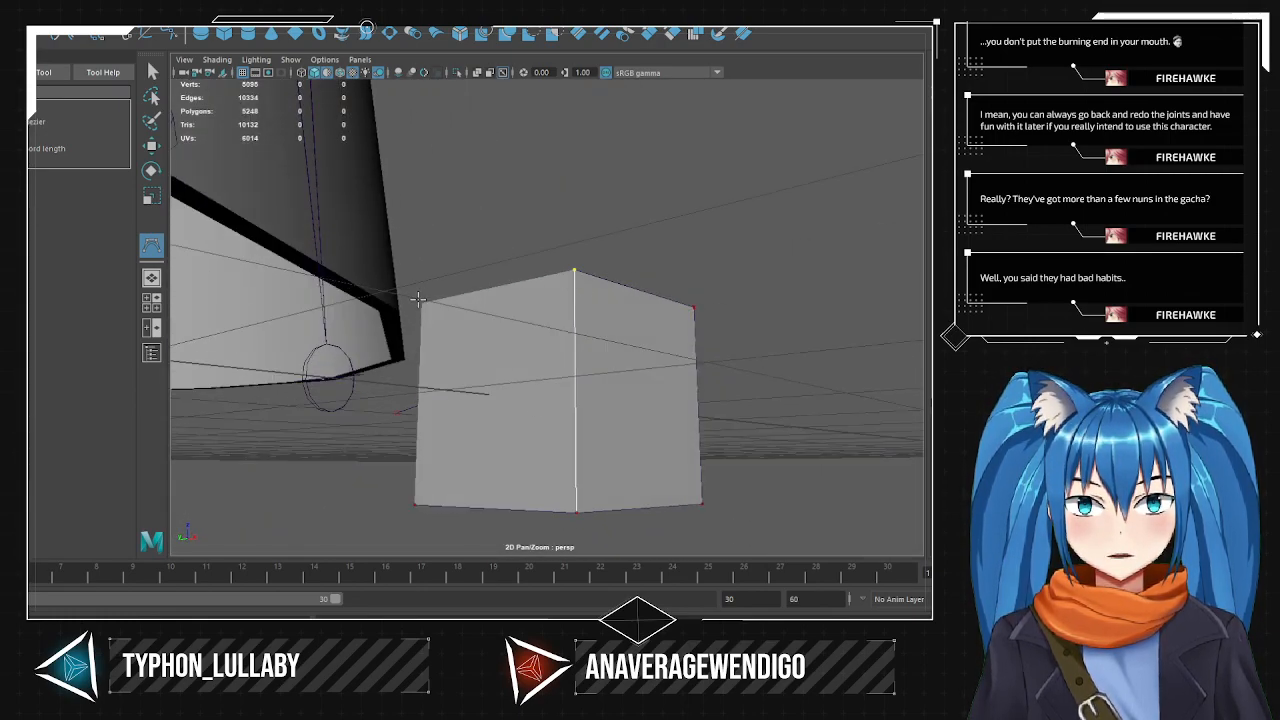
# - Trace the cube's top edges with the same curve and finish it
pyautogui.keyDown('alt'); pyautogui.moveTo(333, 471); pyautogui.dragTo(535, 479); pyautogui.keyUp('alt')
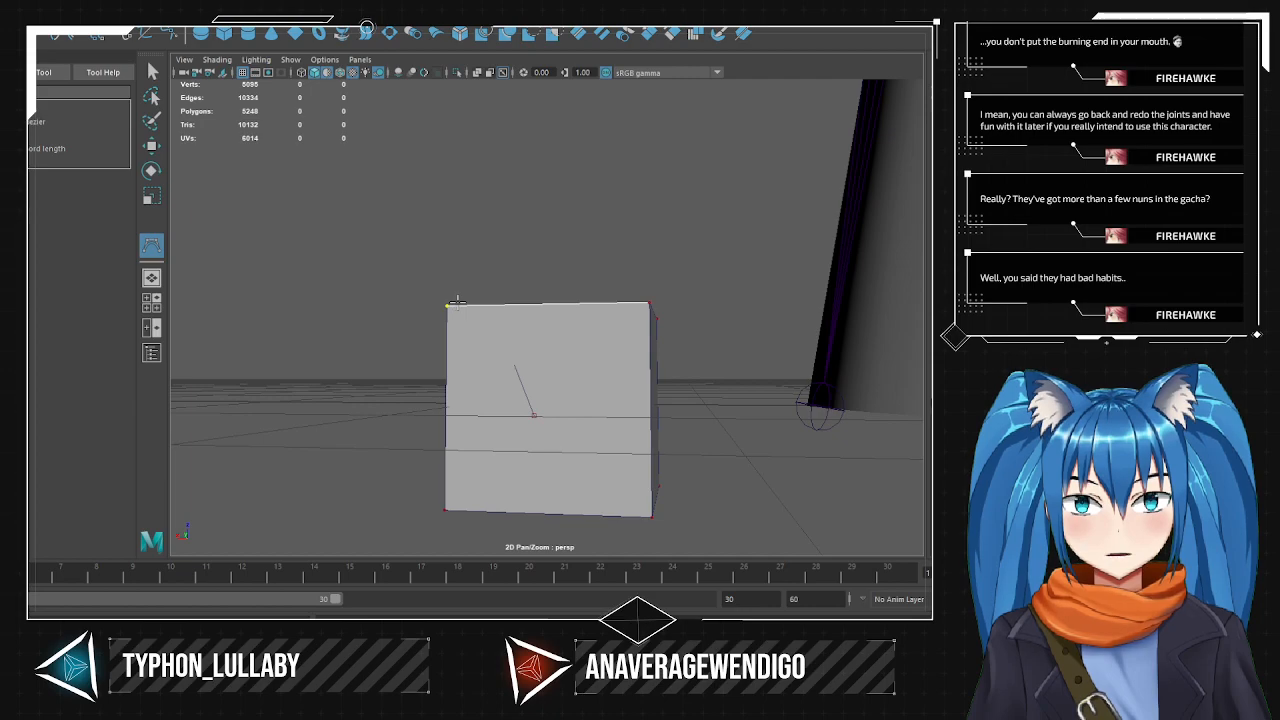
pyautogui.keyDown('alt'); pyautogui.moveTo(501, 306); pyautogui.dragTo(534, 374); pyautogui.keyUp('alt')
pyautogui.hotkey('alt', 'v')
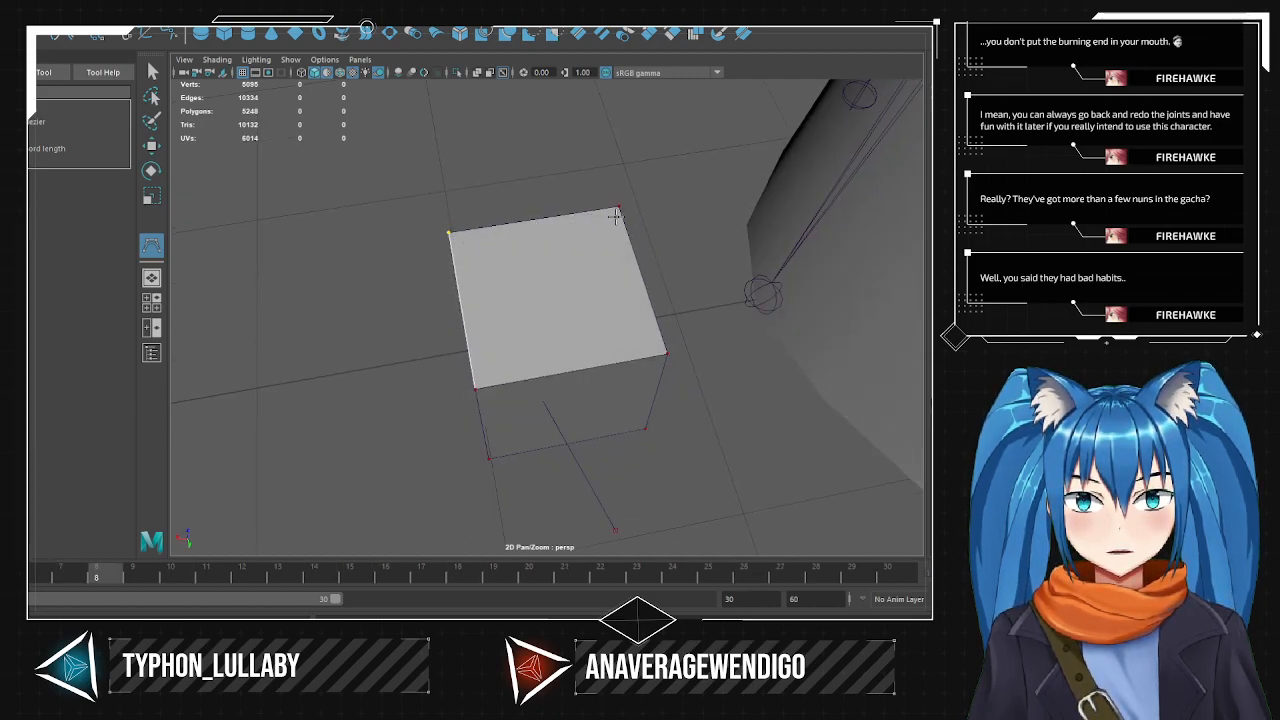
pyautogui.press('space')
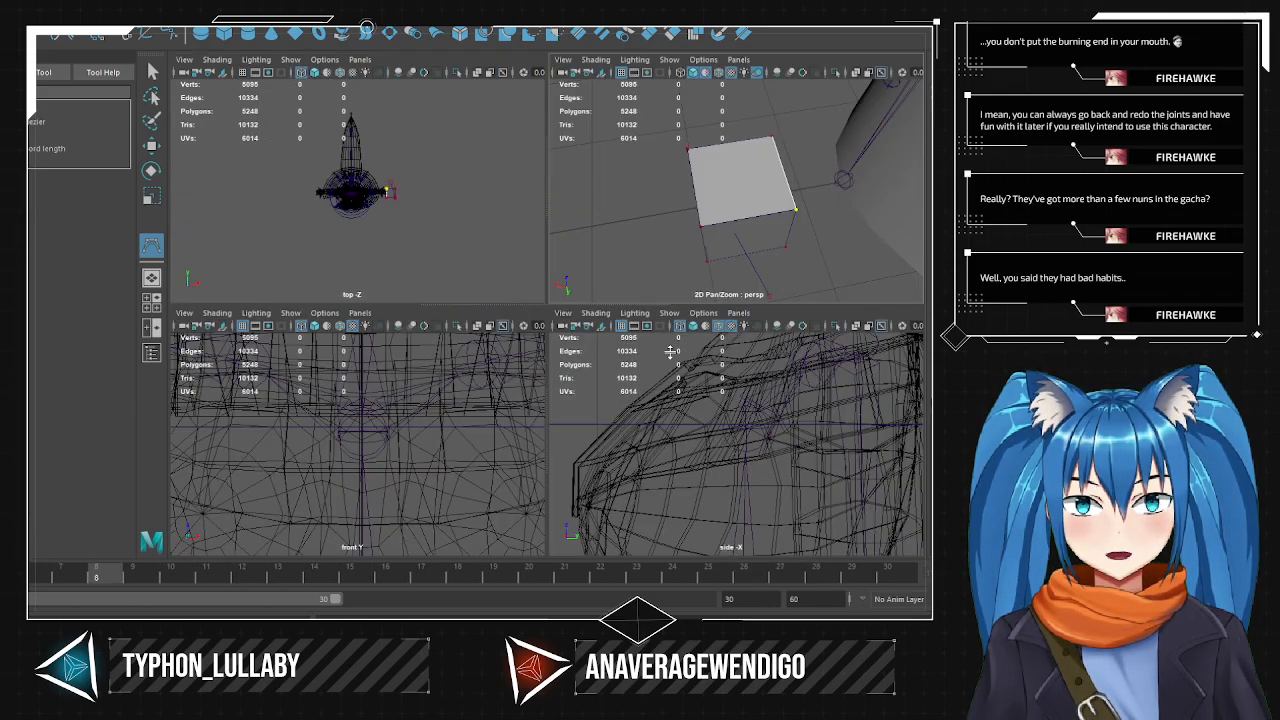
pyautogui.press('space')
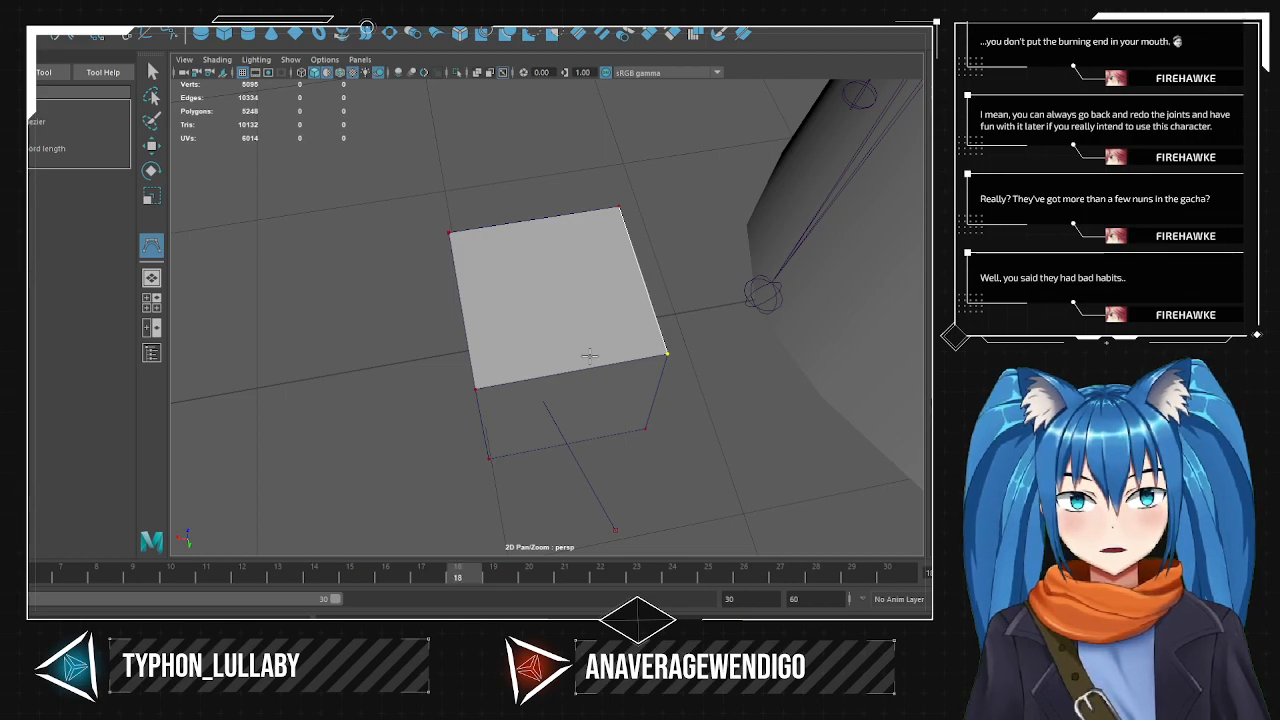
pyautogui.keyDown('alt'); pyautogui.moveTo(589, 356); pyautogui.dragTo(594, 309); pyautogui.keyUp('alt')
pyautogui.press('Return')
# - Move the traced wire outline away from the cube and check its segments from several angles
pyautogui.scroll(-5, 625, 399)
pyautogui.press('w')
pyautogui.keyDown('alt'); pyautogui.moveTo(625, 399); pyautogui.dragTo(528, 356); pyautogui.keyUp('alt')
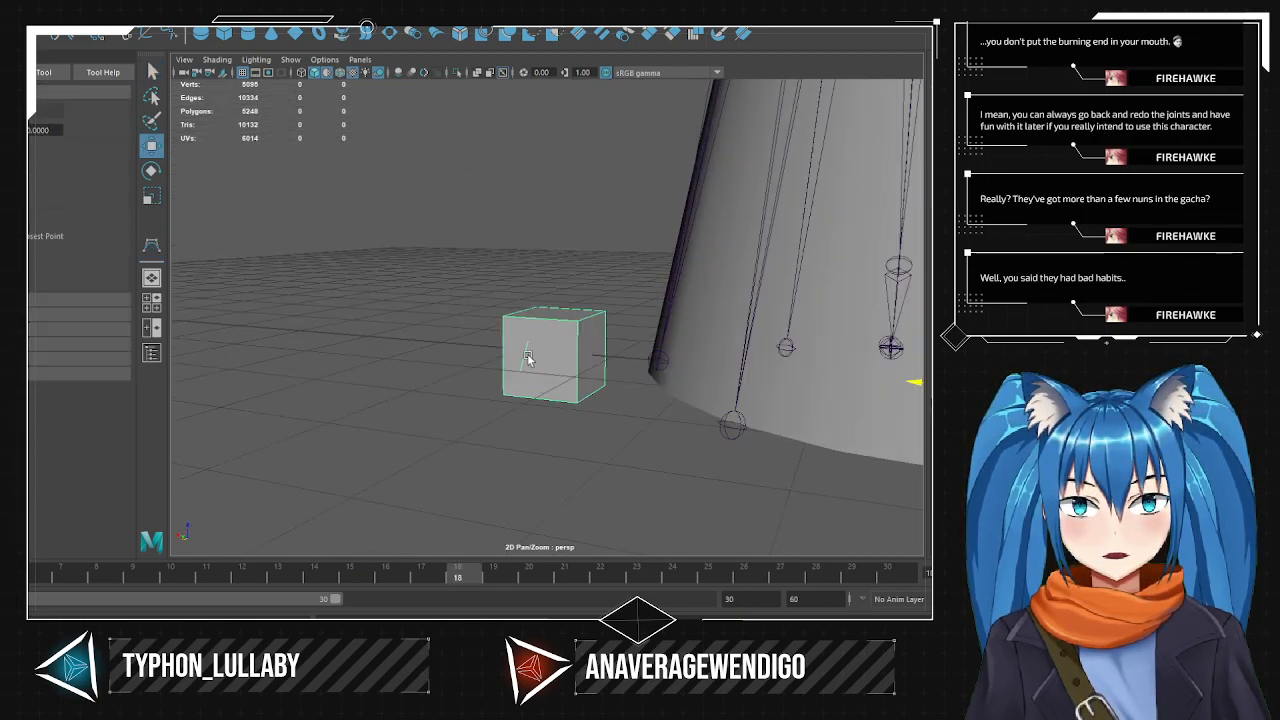
pyautogui.scroll(-5, 712, 367)
pyautogui.moveTo(706, 346); pyautogui.dragTo(562, 333)
pyautogui.scroll(4, 425, 327)
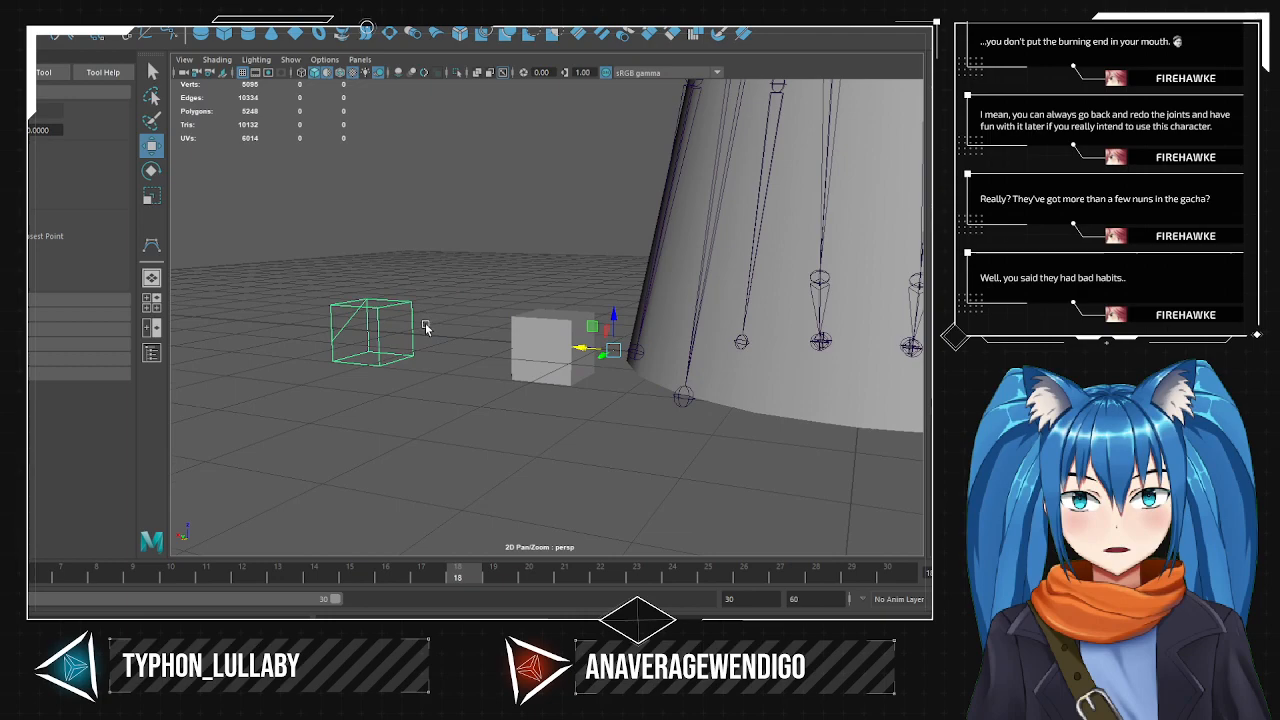
pyautogui.scroll(4, 425, 327)
pyautogui.keyDown('alt'); pyautogui.moveTo(397, 351); pyautogui.dragTo(606, 357); pyautogui.keyUp('alt')
pyautogui.keyDown('alt'); pyautogui.moveTo(440, 365); pyautogui.dragTo(643, 371); pyautogui.keyUp('alt')
pyautogui.keyDown('alt'); pyautogui.moveTo(463, 405); pyautogui.dragTo(537, 397); pyautogui.keyUp('alt')
pyautogui.click(540, 423)
pyautogui.click(501, 412)
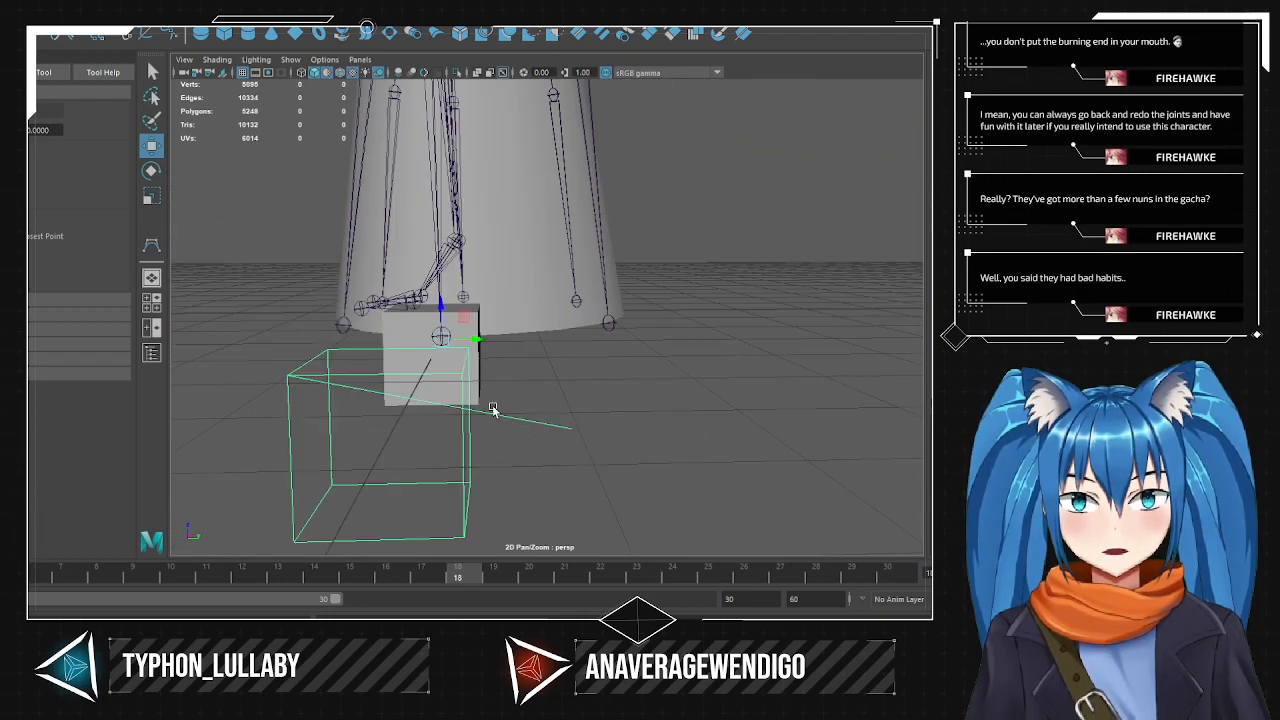
# - Undo the outline's move and the whole traced curve, leaving only the cube
pyautogui.hotkey('ctrl', 'z')
pyautogui.hotkey('ctrl', 'z')
pyautogui.hotkey('ctrl', 'z')
pyautogui.hotkey('ctrl', 'z')
pyautogui.hotkey('ctrl', 'z')
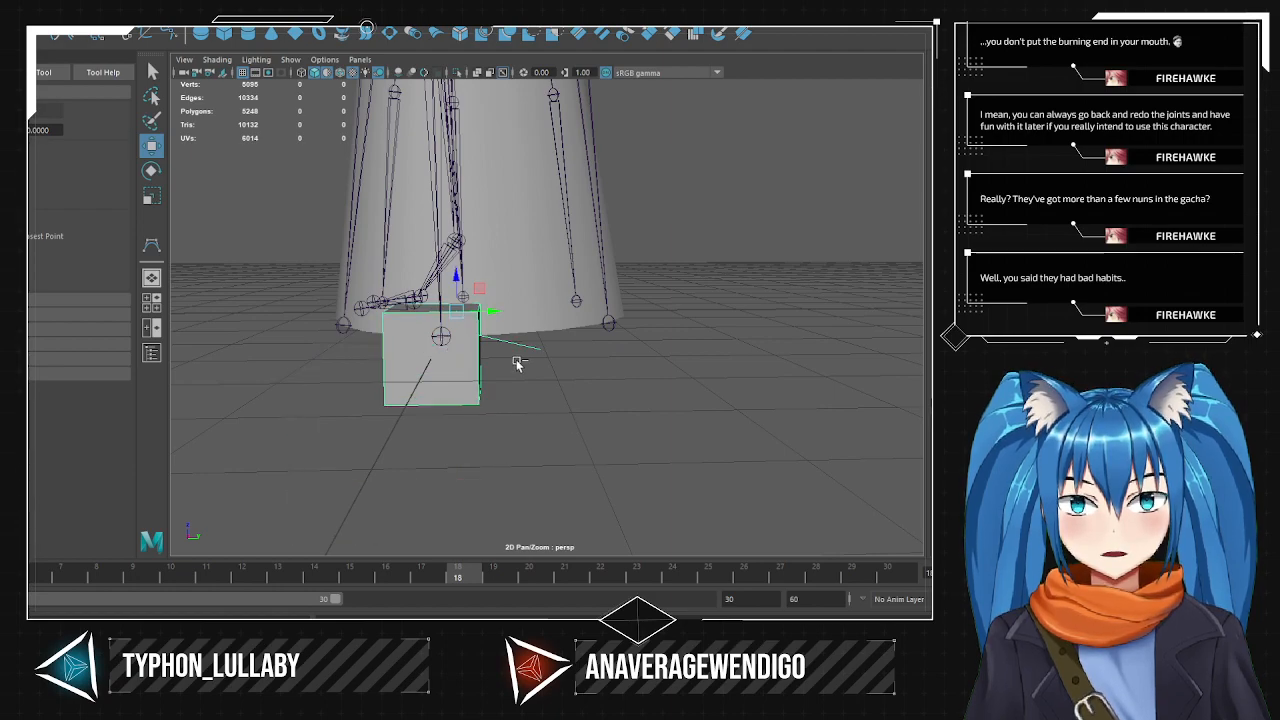
pyautogui.hotkey('ctrl', 'z')
pyautogui.hotkey('ctrl', 'z')
pyautogui.hotkey('ctrl', 'z')
pyautogui.hotkey('ctrl', 'z')
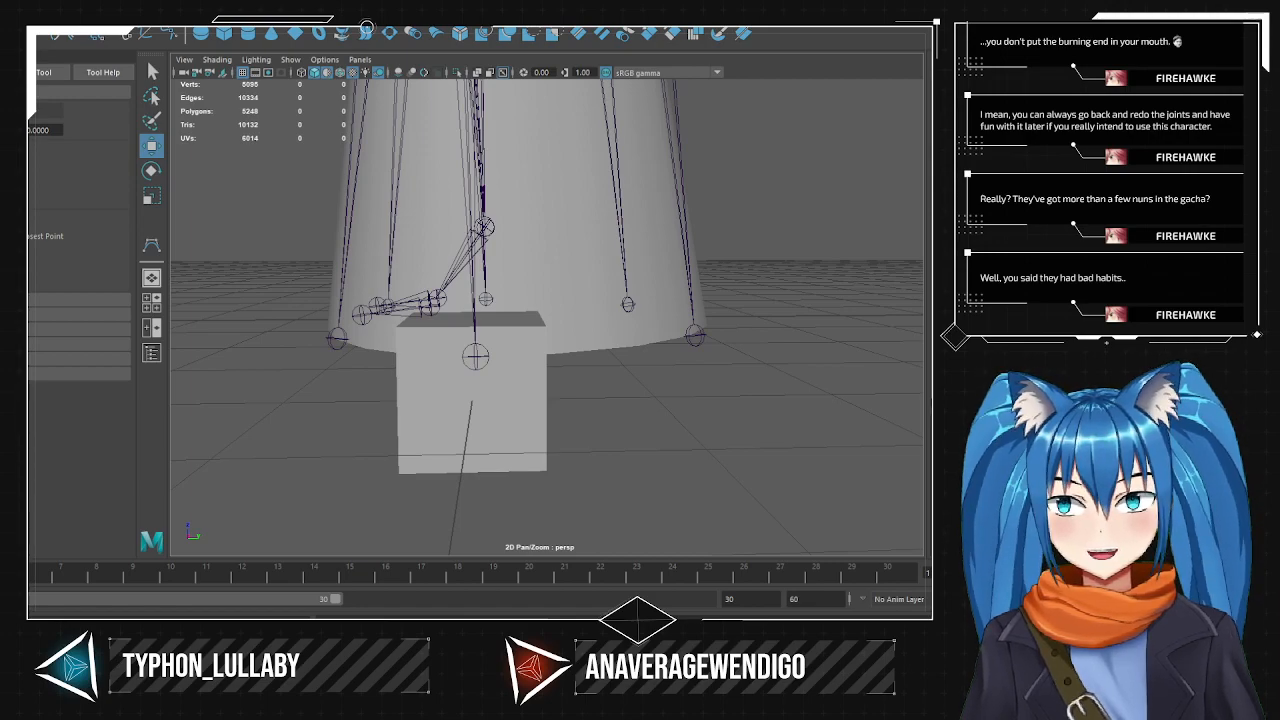
# - Restart the straight-segment curve and trace the cube's outward-facing side, snapping points to its four corners
pyautogui.press('y')
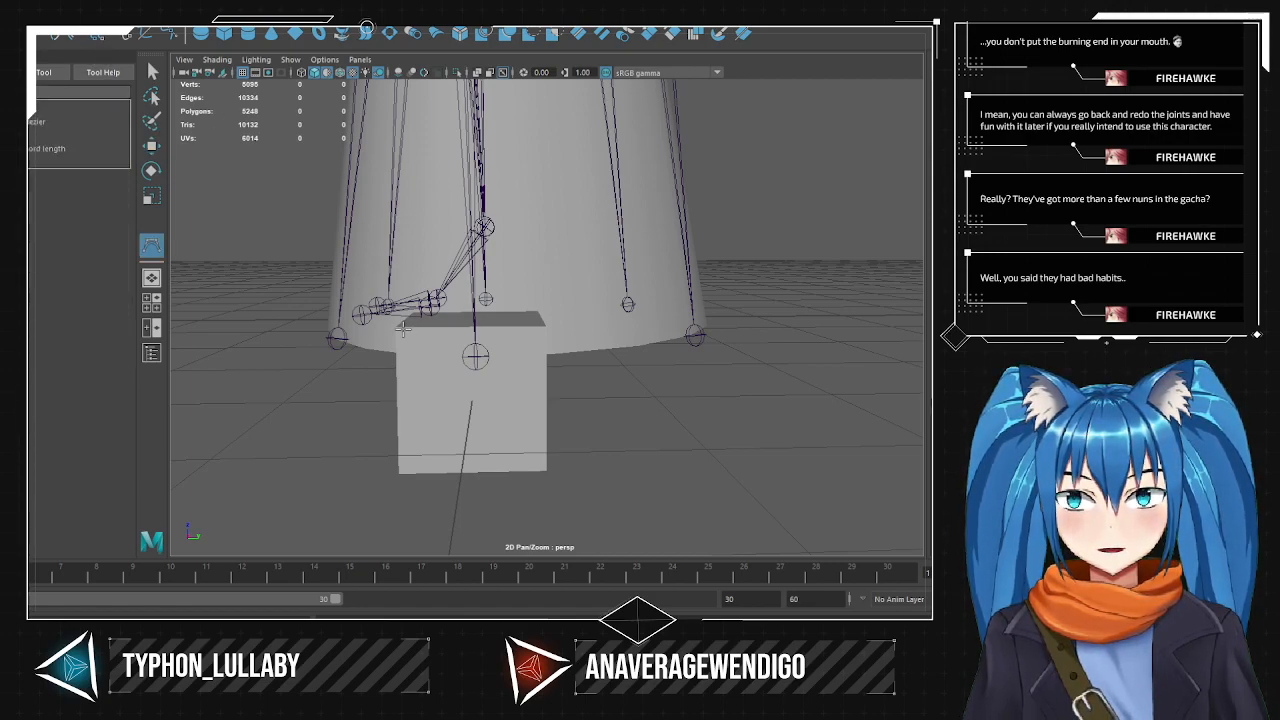
pyautogui.click(540, 334)
pyautogui.click(548, 471)
pyautogui.click(404, 475)
pyautogui.click(395, 328)
# - Continue the straight-segment curve around the cube's adjacent side face, snapping its points to the face's corners
pyautogui.scroll(5, 331, 372)
pyautogui.keyDown('alt'); pyautogui.moveTo(471, 377); pyautogui.dragTo(900, 300, button='middle'); pyautogui.keyUp('alt')
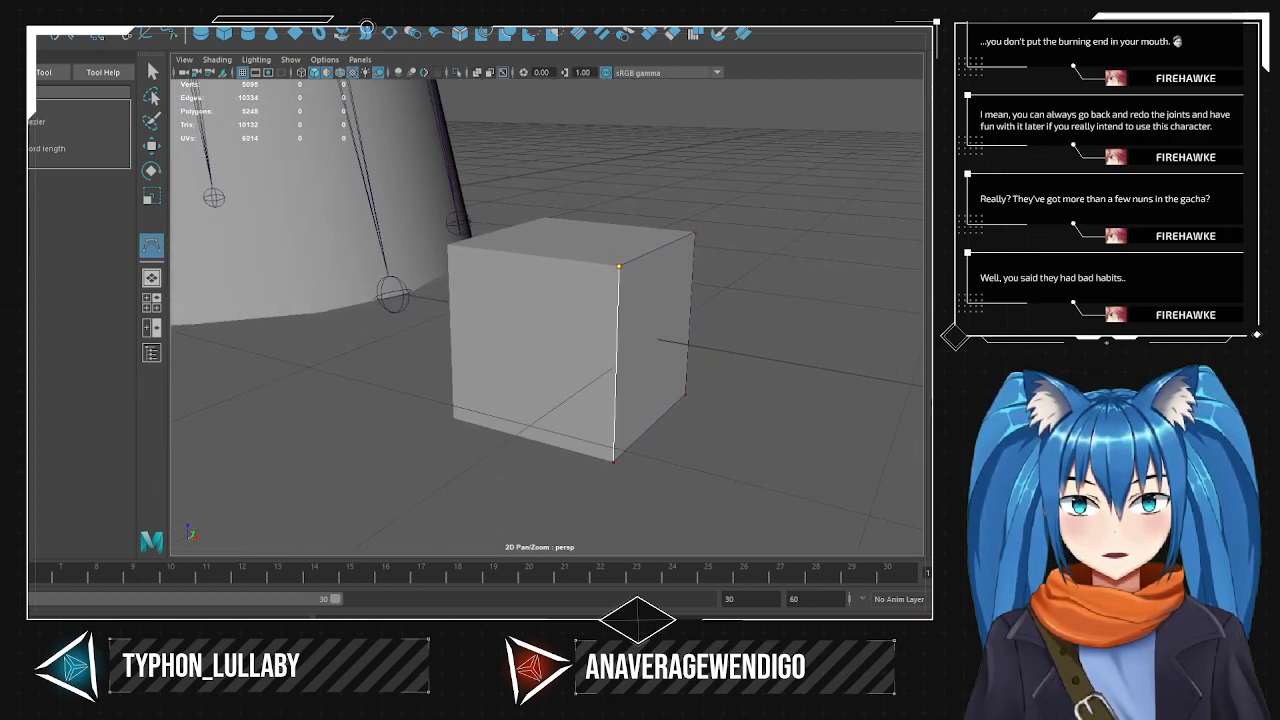
pyautogui.click(449, 246)
pyautogui.click(452, 417)
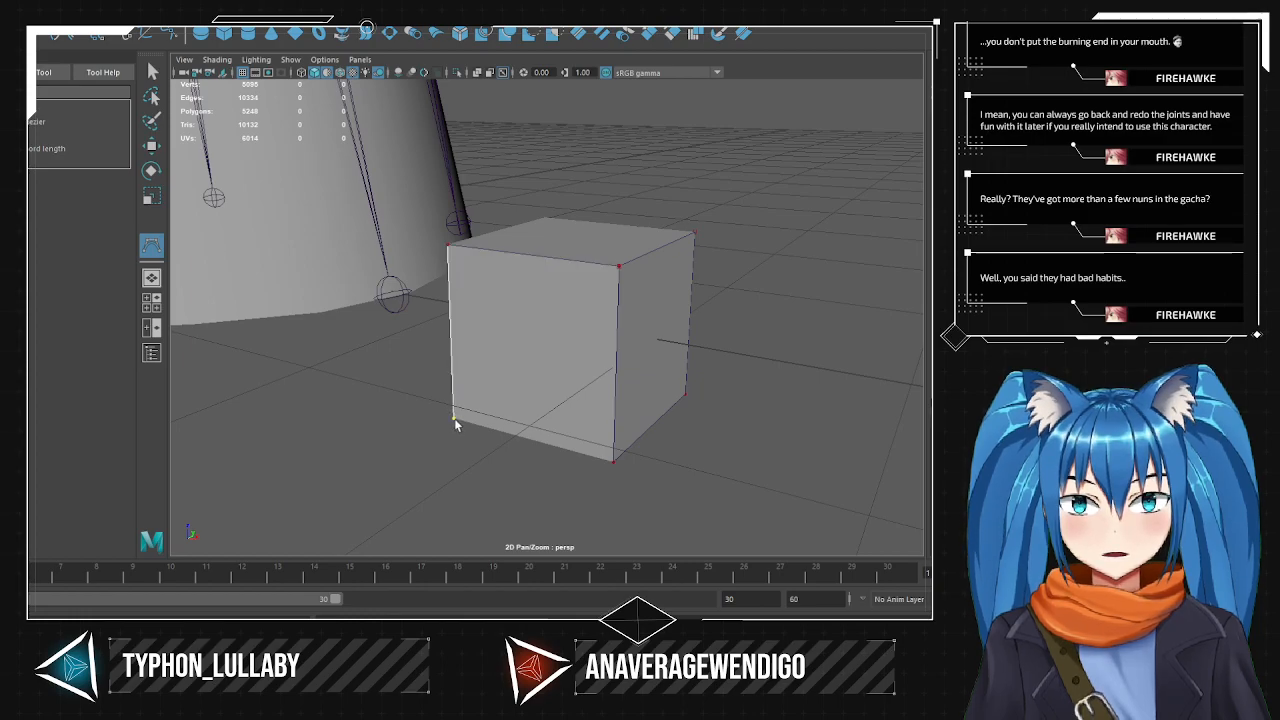
pyautogui.click(611, 459)
pyautogui.keyDown('alt'); pyautogui.moveTo(611, 459); pyautogui.dragTo(443, 354); pyautogui.keyUp('alt')
pyautogui.click(734, 267)
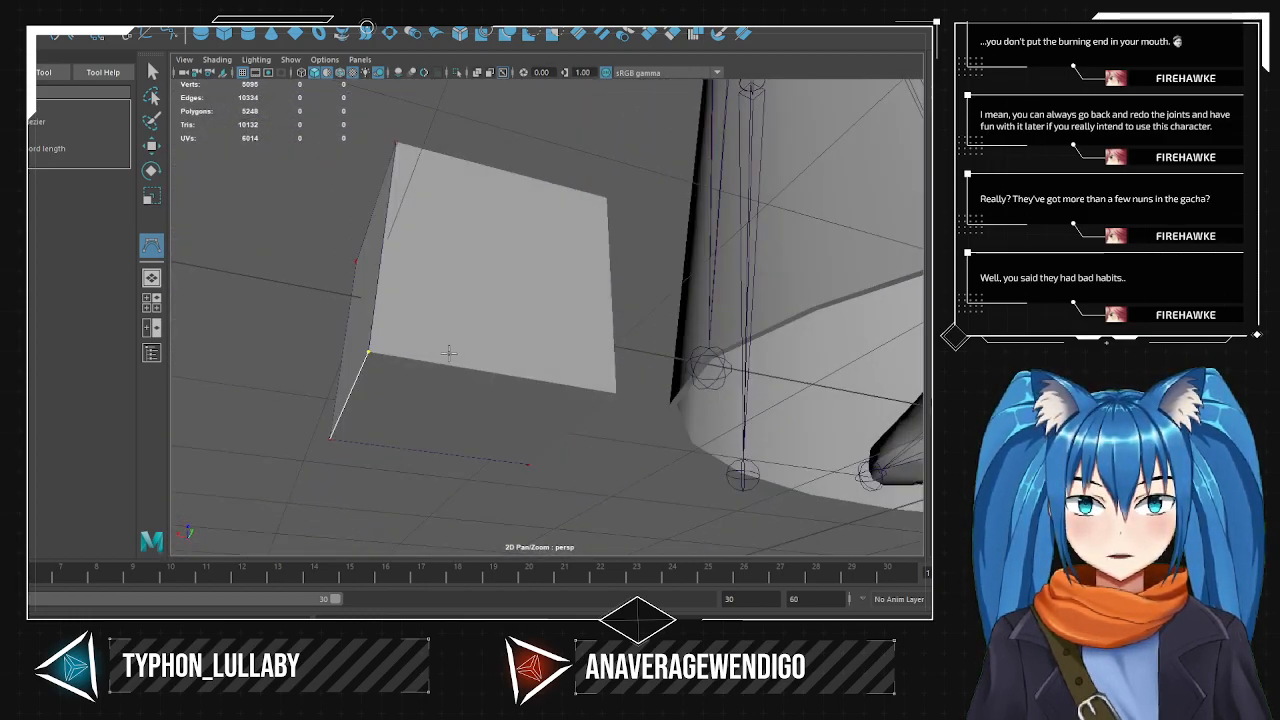
# - Trace the cube's remaining edges with the same curve, snapping to each corner, and finish the curve
pyautogui.click(613, 394)
pyautogui.click(605, 197)
pyautogui.click(398, 146)
pyautogui.keyDown('alt'); pyautogui.moveTo(608, 197); pyautogui.dragTo(750, 155); pyautogui.keyUp('alt')
pyautogui.click(751, 155)
pyautogui.click(720, 312)
pyautogui.click(560, 418)
pyautogui.press('Return')
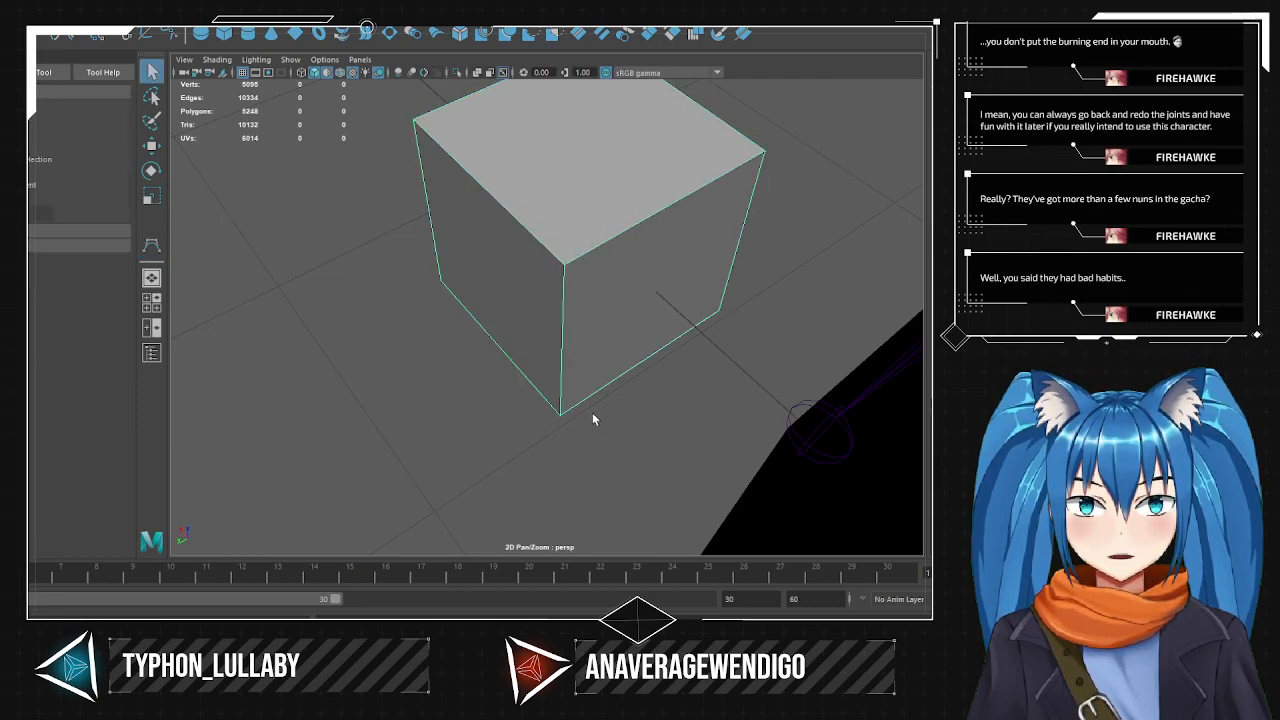
# - Centre the pivot of the finished cube-shaped curve on the curve itself
pyautogui.scroll(-3, 594, 400)
pyautogui.press('w')
pyautogui.scroll(-3, 551, 312)
pyautogui.scroll(-3, 551, 313)
pyautogui.keyDown('alt'); pyautogui.moveTo(500, 350); pyautogui.dragTo(576, 196); pyautogui.keyUp('alt')
pyautogui.hotkey('ctrl', 'z')
pyautogui.keyDown('alt'); pyautogui.moveTo(557, 238); pyautogui.dragTo(488, 290); pyautogui.keyUp('alt')
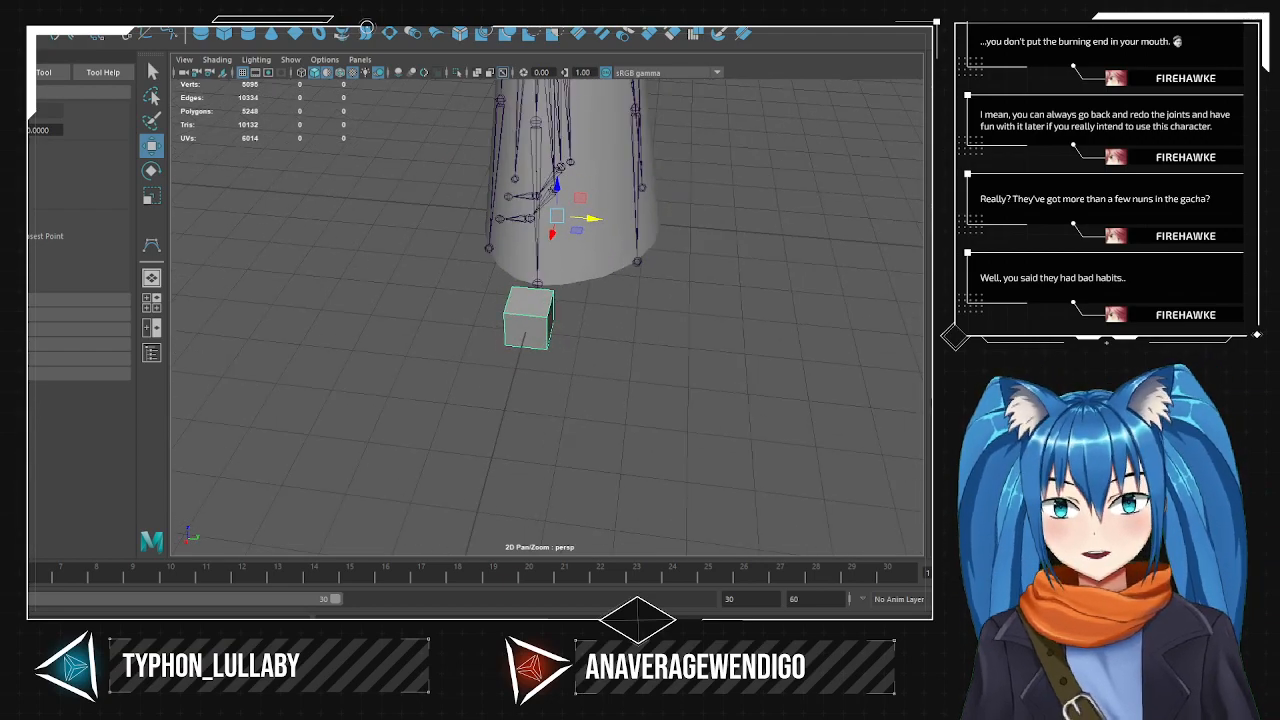
pyautogui.click(46, 97)
# - Move the cube-shaped curve up off the polygon cube to a spot beside the character's upper body
pyautogui.scroll(-4, 634, 289)
pyautogui.moveTo(540, 292); pyautogui.dragTo(558, 94)
pyautogui.keyDown('alt'); pyautogui.moveTo(558, 94); pyautogui.dragTo(669, 234); pyautogui.keyUp('alt')
pyautogui.keyDown('alt'); pyautogui.moveTo(669, 234); pyautogui.dragTo(657, 311, button='middle'); pyautogui.keyUp('alt')
pyautogui.scroll(6, 657, 311)
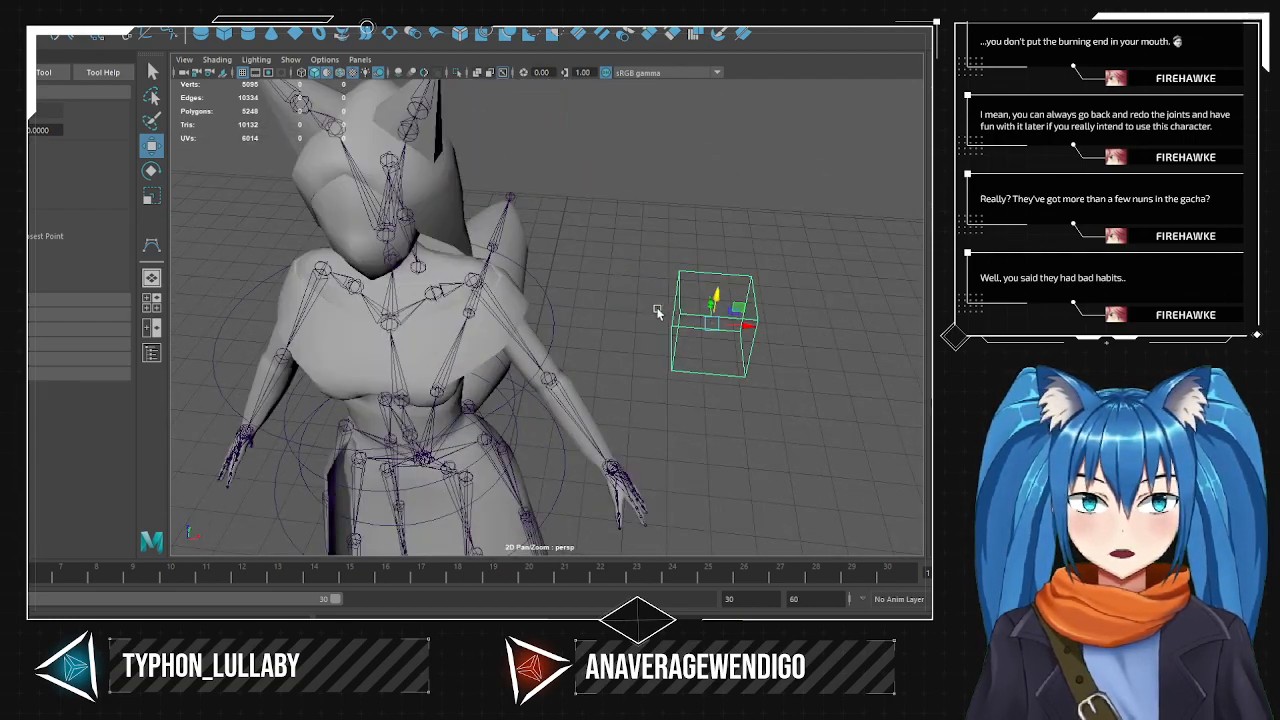
# - Scale the cube-shaped curve down and move it in toward the character's left shoulder
pyautogui.moveTo(746, 326); pyautogui.dragTo(499, 319)
pyautogui.press('r')
pyautogui.hotkey('ctrl', 'z')
pyautogui.scroll(6, 568, 312)
pyautogui.press('w')
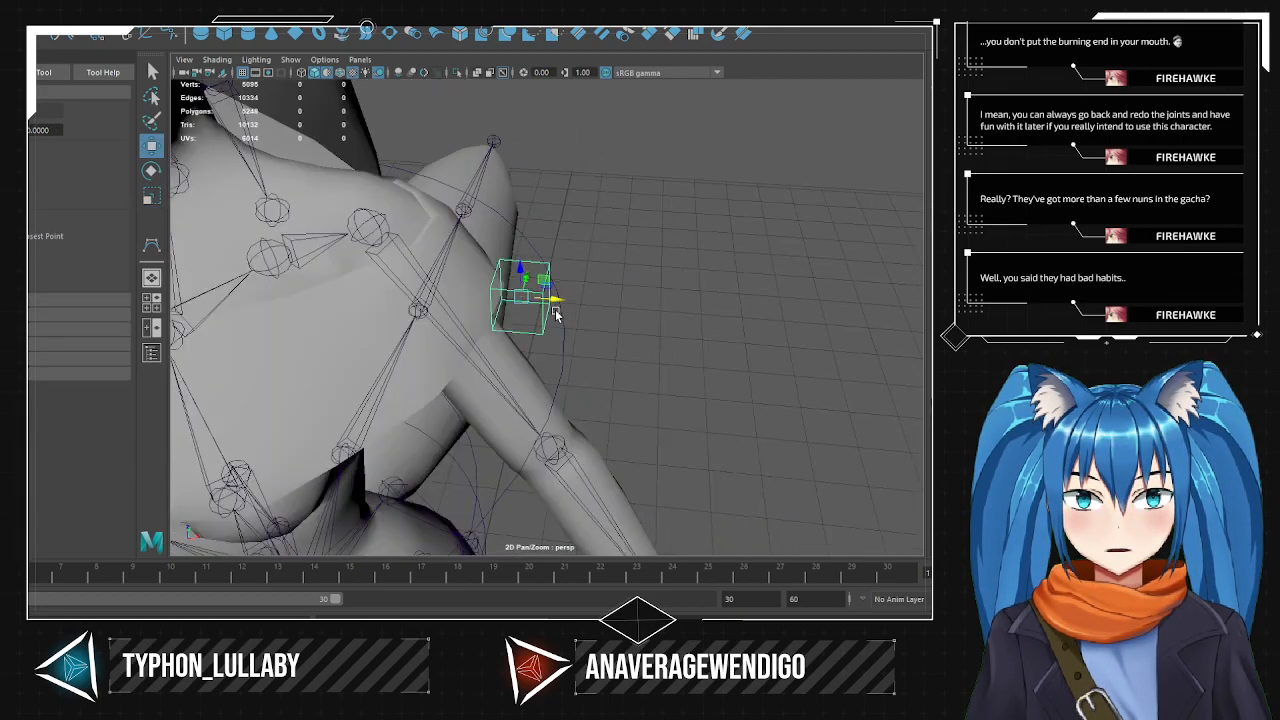
pyautogui.scroll(-5, 557, 314)
pyautogui.moveTo(552, 300); pyautogui.dragTo(465, 230)
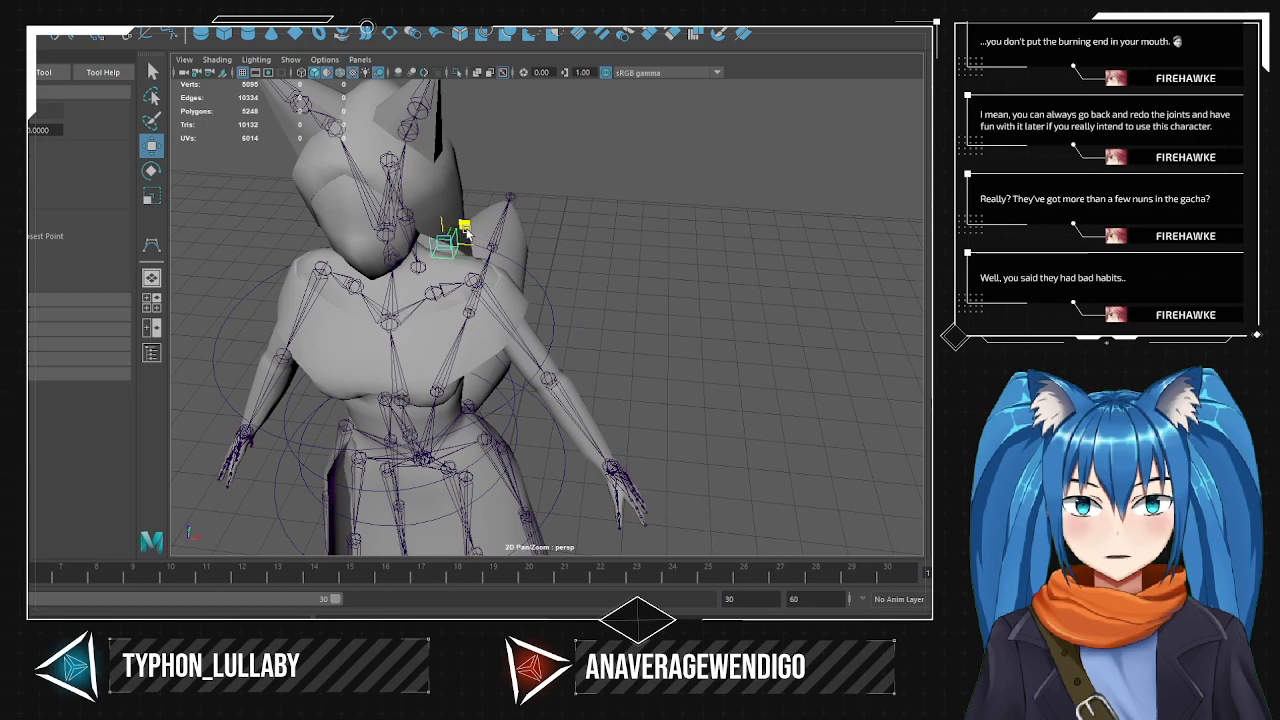
# - Position the small cube curve near the character's left collarbone, judging its placement from several angles
pyautogui.keyDown('alt'); pyautogui.moveTo(468, 300); pyautogui.dragTo(466, 240); pyautogui.keyUp('alt')
pyautogui.keyDown('alt'); pyautogui.moveTo(466, 240); pyautogui.dragTo(555, 372, button='middle'); pyautogui.keyUp('alt')
pyautogui.scroll(5, 543, 272)
pyautogui.keyDown('alt'); pyautogui.moveTo(543, 272); pyautogui.dragTo(349, 309); pyautogui.keyUp('alt')
pyautogui.scroll(-5, 450, 277)
pyautogui.keyDown('alt'); pyautogui.moveTo(349, 309); pyautogui.dragTo(723, 261); pyautogui.keyUp('alt')
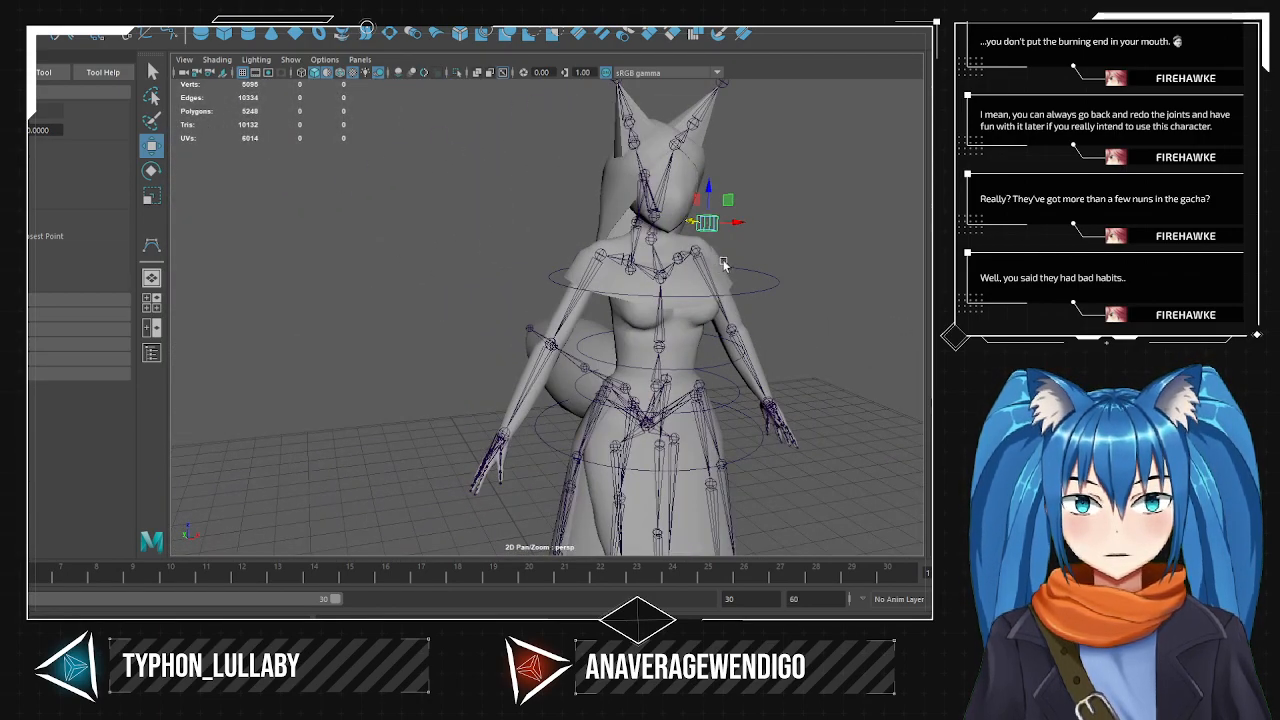
pyautogui.keyDown('alt'); pyautogui.moveTo(723, 261); pyautogui.dragTo(636, 269, button='middle'); pyautogui.keyUp('alt')
pyautogui.moveTo(623, 236); pyautogui.dragTo(600, 269)
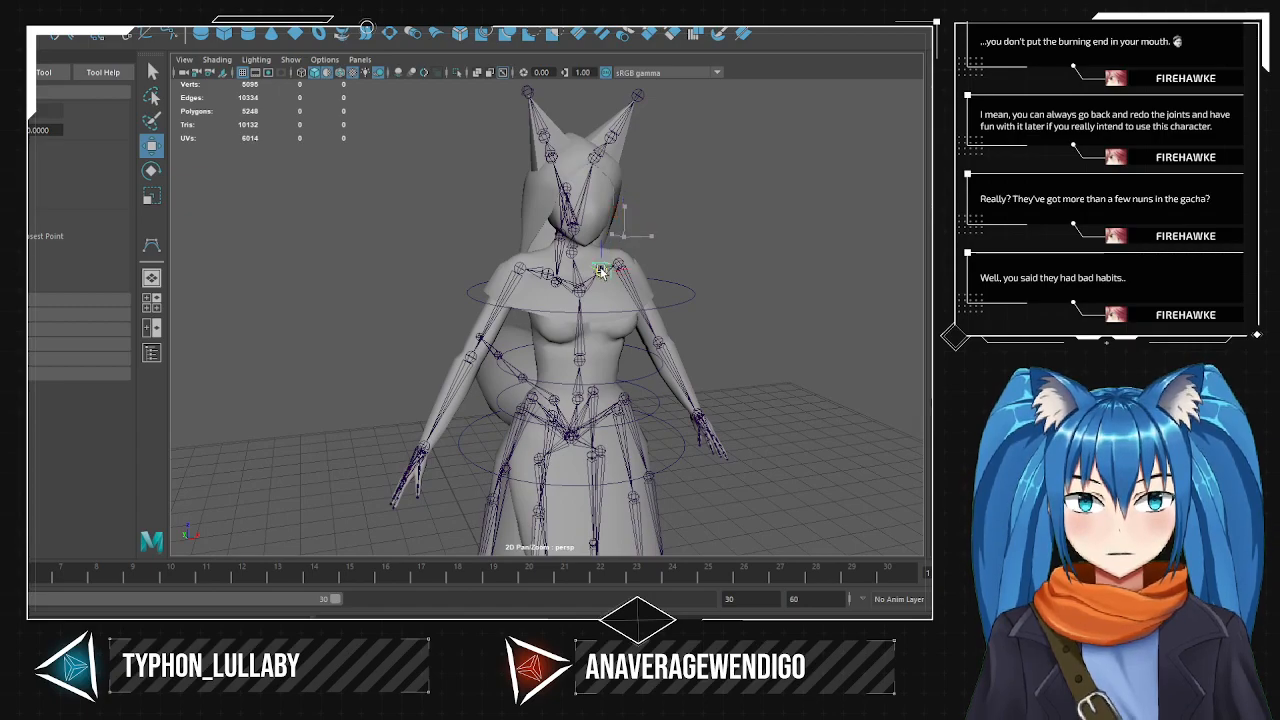
pyautogui.scroll(8, 677, 269)
pyautogui.keyDown('alt'); pyautogui.moveTo(697, 263); pyautogui.dragTo(551, 286); pyautogui.keyUp('alt')
pyautogui.scroll(-6, 551, 286)
pyautogui.keyDown('alt'); pyautogui.moveTo(551, 286); pyautogui.dragTo(676, 269, button='middle'); pyautogui.keyUp('alt')
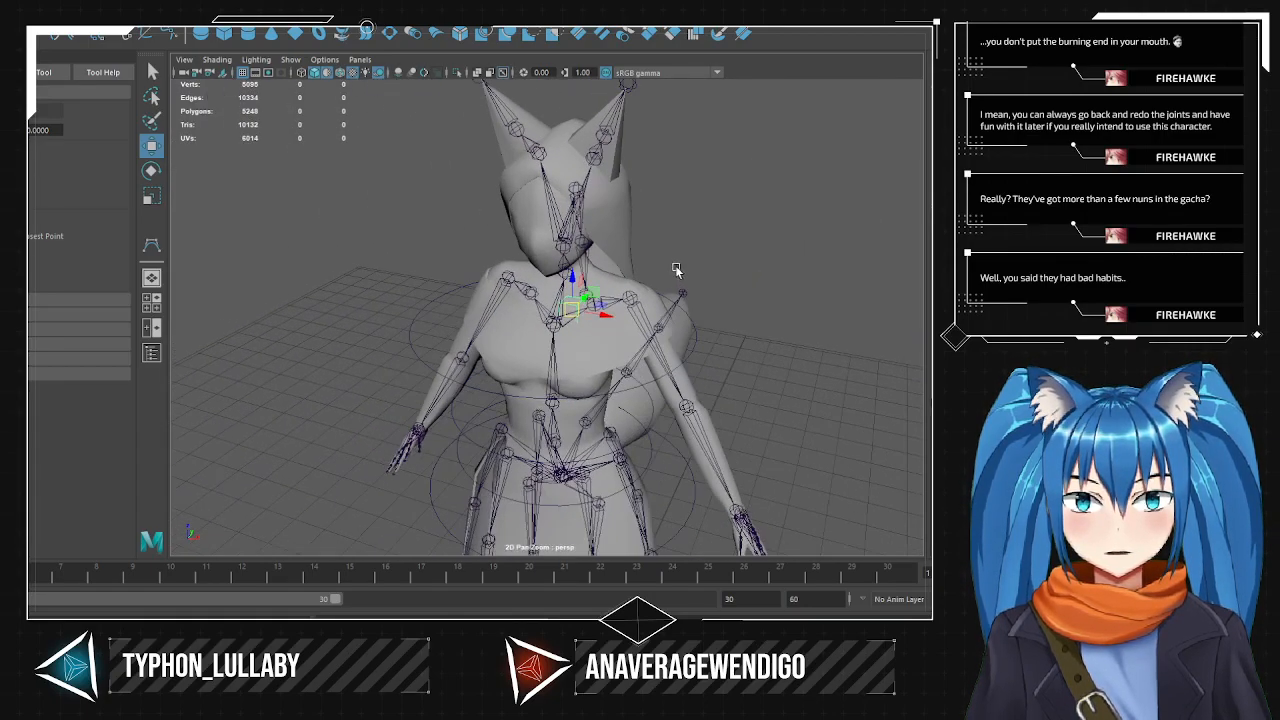
# - Frame the cube curve and bring it out in front of the character's upper chest
pyautogui.keyDown('alt'); pyautogui.moveTo(676, 269); pyautogui.dragTo(729, 369); pyautogui.keyUp('alt')
pyautogui.press('f')
pyautogui.scroll(-3, 508, 284)
pyautogui.scroll(-3, 563, 315)
pyautogui.press('v')
pyautogui.keyDown('alt'); pyautogui.moveTo(729, 369); pyautogui.dragTo(510, 328); pyautogui.keyUp('alt')
pyautogui.keyDown('alt'); pyautogui.moveTo(588, 335); pyautogui.dragTo(481, 331); pyautogui.keyUp('alt')
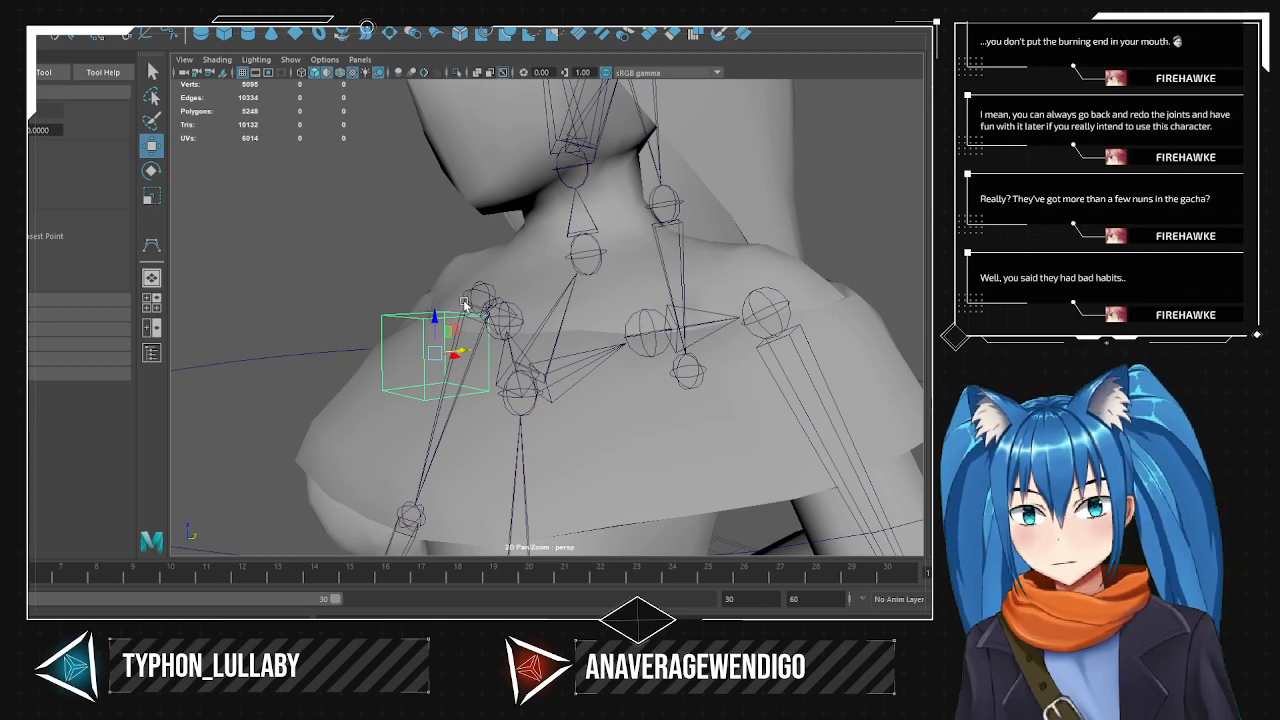
# - Try placing the cube curve's pivot on the left clavicle joint and rotating the curve around it
pyautogui.keyDown('alt'); pyautogui.moveTo(497, 335); pyautogui.dragTo(623, 363); pyautogui.keyUp('alt')
pyautogui.press('e')
pyautogui.press('w')
pyautogui.press('d')
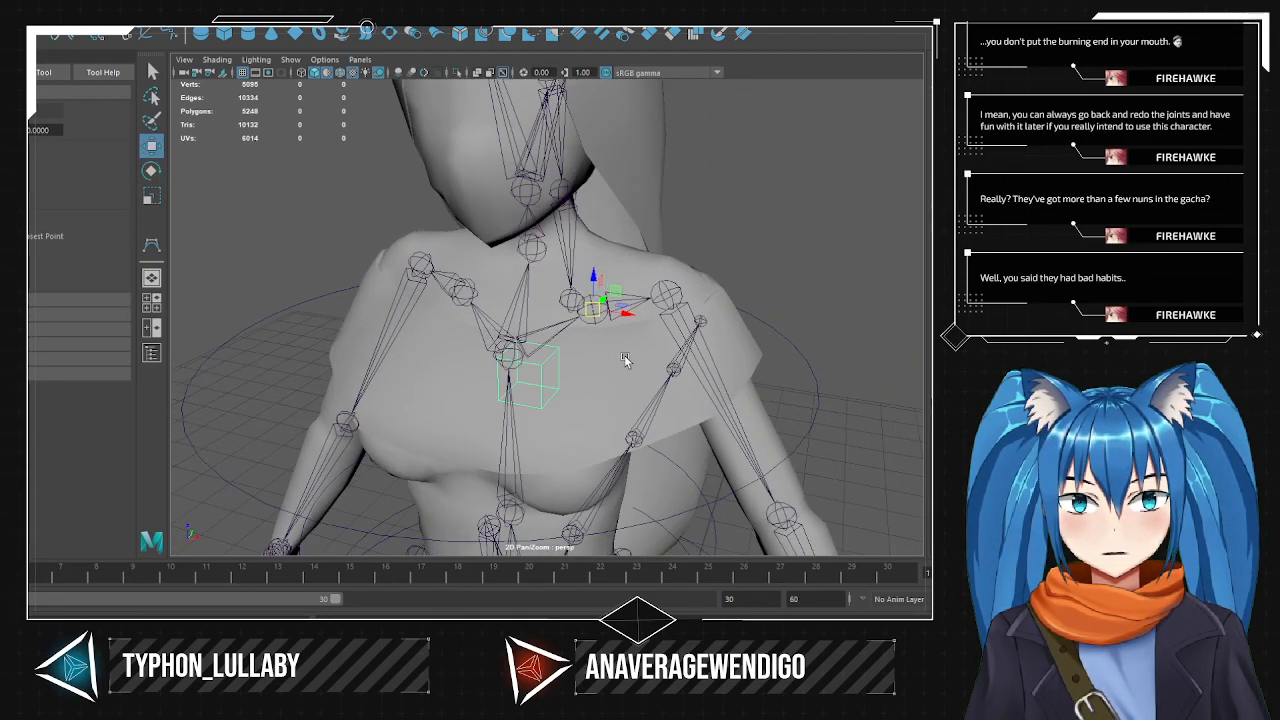
pyautogui.press('e')
pyautogui.moveTo(617, 296); pyautogui.dragTo(560, 347)
# - Place the cube curve in front of the character's left chest, just below the clavicle joint
pyautogui.scroll(-3, 454, 332)
pyautogui.press('w')
pyautogui.moveTo(597, 303)
pyautogui.mouseDown()
pyautogui.moveTo(600, 272)
pyautogui.moveTo(597, 340)
pyautogui.moveTo(596, 252)
pyautogui.moveTo(597, 300)
pyautogui.mouseUp()
pyautogui.keyDown('alt'); pyautogui.moveTo(597, 347); pyautogui.dragTo(673, 336); pyautogui.keyUp('alt')
pyautogui.click(695, 328)
pyautogui.click(605, 338)
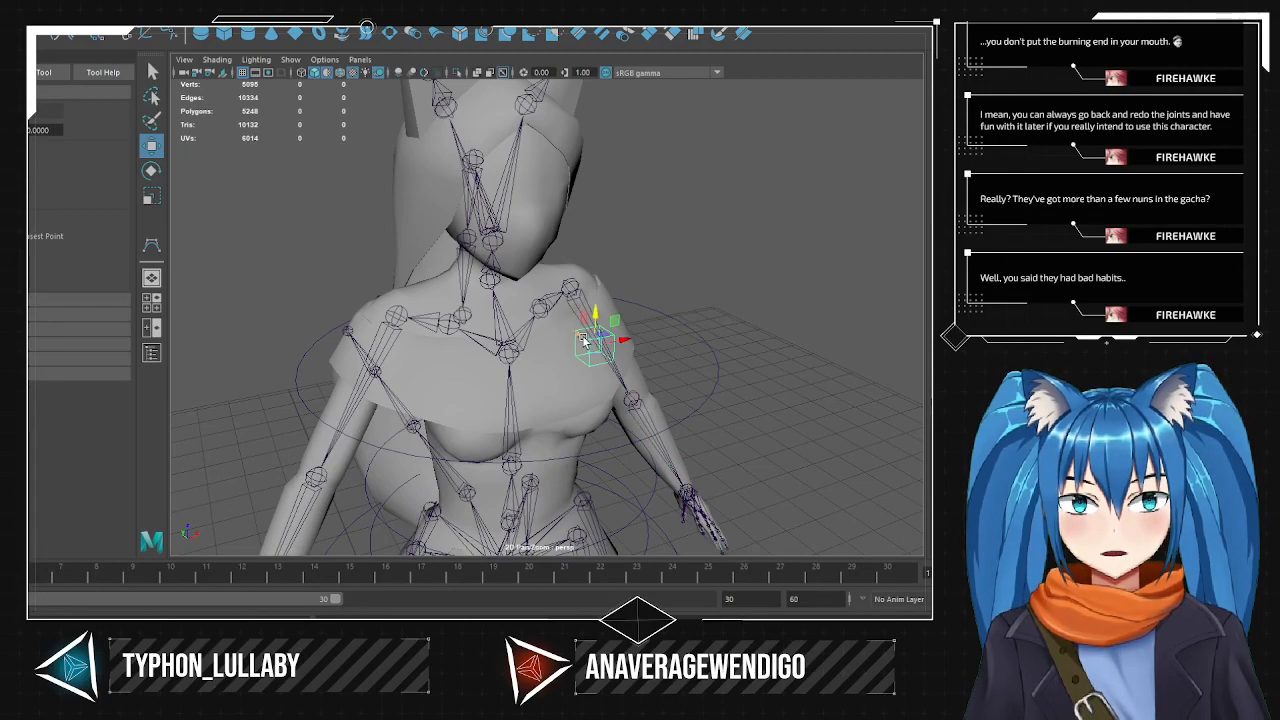
pyautogui.keyDown('alt'); pyautogui.moveTo(682, 317); pyautogui.dragTo(890, 101); pyautogui.keyUp('alt')
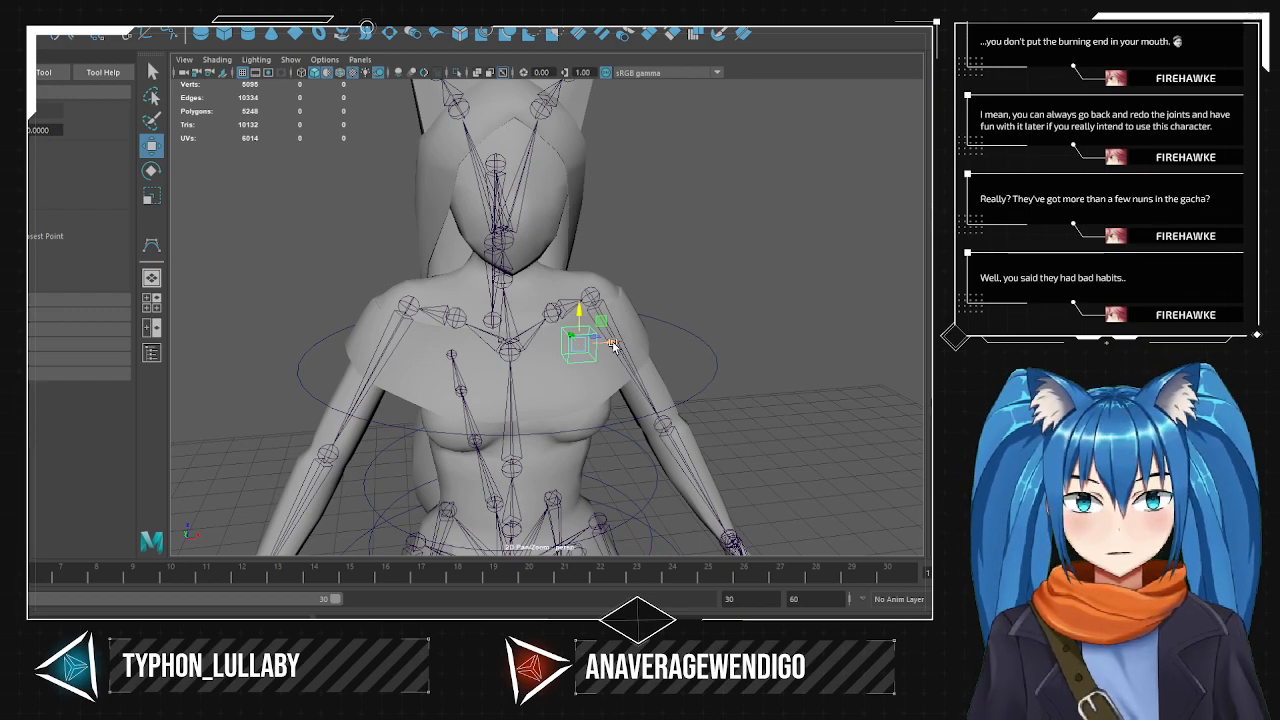
pyautogui.keyDown('alt'); pyautogui.moveTo(620, 348); pyautogui.dragTo(606, 358); pyautogui.keyUp('alt')
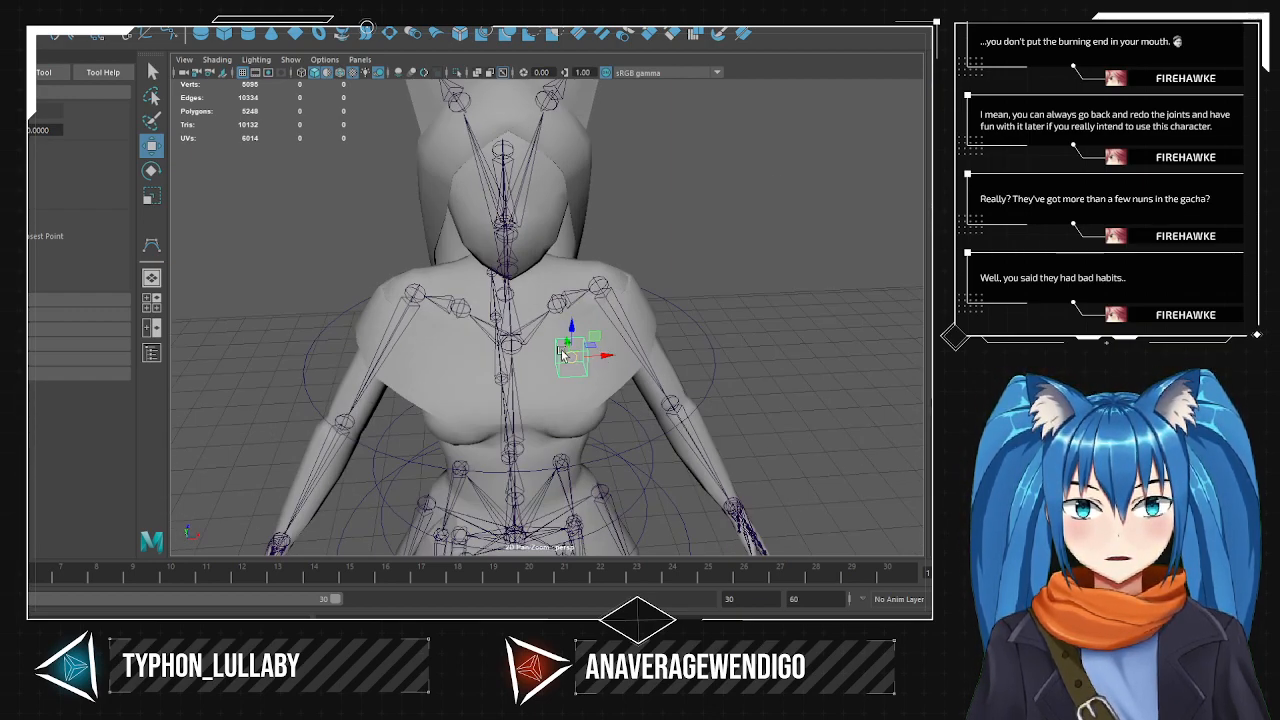
# - Try to duplicate the cube control across to the opposite side of the chest, and undo the attempt
pyautogui.keyDown('shift'); pyautogui.moveTo(603, 357); pyautogui.dragTo(484, 359); pyautogui.keyUp('shift')
pyautogui.hotkey('ctrl', 'z')
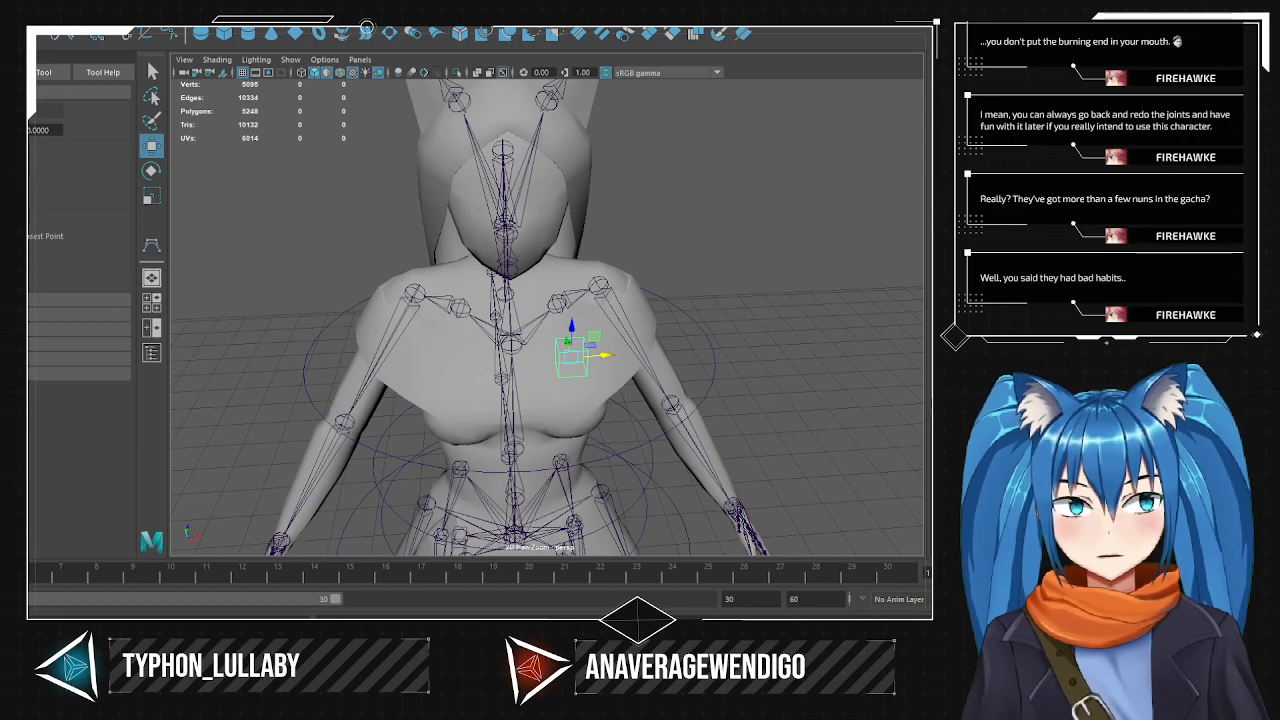
pyautogui.hotkey('ctrl', 'z')
pyautogui.keyDown('alt'); pyautogui.moveTo(740, 251); pyautogui.dragTo(600, 323); pyautogui.keyUp('alt')
pyautogui.press('f')
pyautogui.keyDown('alt'); pyautogui.moveTo(600, 323); pyautogui.dragTo(543, 331, button='right'); pyautogui.keyUp('alt')
pyautogui.keyDown('alt'); pyautogui.moveTo(543, 331); pyautogui.dragTo(755, 334); pyautogui.keyUp('alt')
pyautogui.keyDown('alt'); pyautogui.moveTo(755, 334); pyautogui.dragTo(619, 337, button='right'); pyautogui.keyUp('alt')
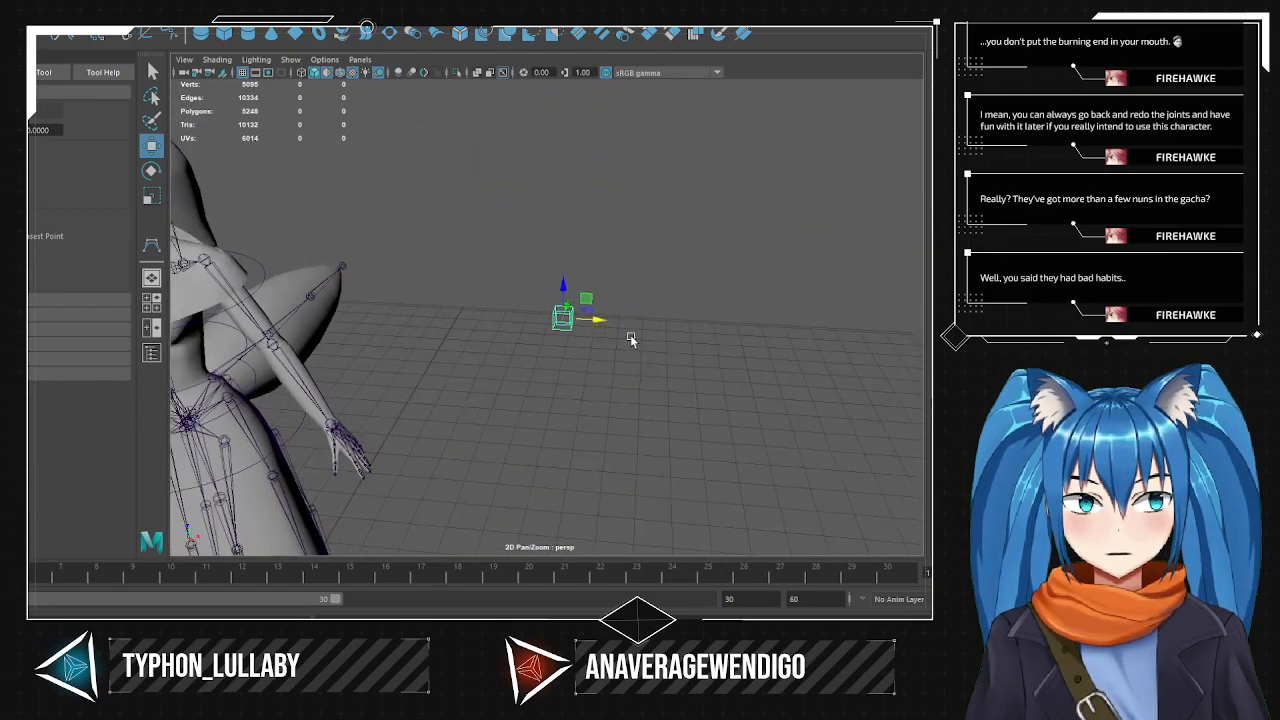
pyautogui.keyDown('alt'); pyautogui.moveTo(619, 337); pyautogui.dragTo(743, 331, button='middle'); pyautogui.keyUp('alt')
pyautogui.hotkey('ctrl', 'z')
pyautogui.keyDown('alt'); pyautogui.moveTo(470, 325); pyautogui.dragTo(710, 292); pyautogui.keyUp('alt')
# - Retry duplicating and shifting the cube control sideways along one axis, undoing each try
pyautogui.hotkey('ctrl', 'd')
pyautogui.moveTo(808, 286); pyautogui.dragTo(688, 288)
pyautogui.hotkey('ctrl', 'z')
pyautogui.hotkey('ctrl', 'z')
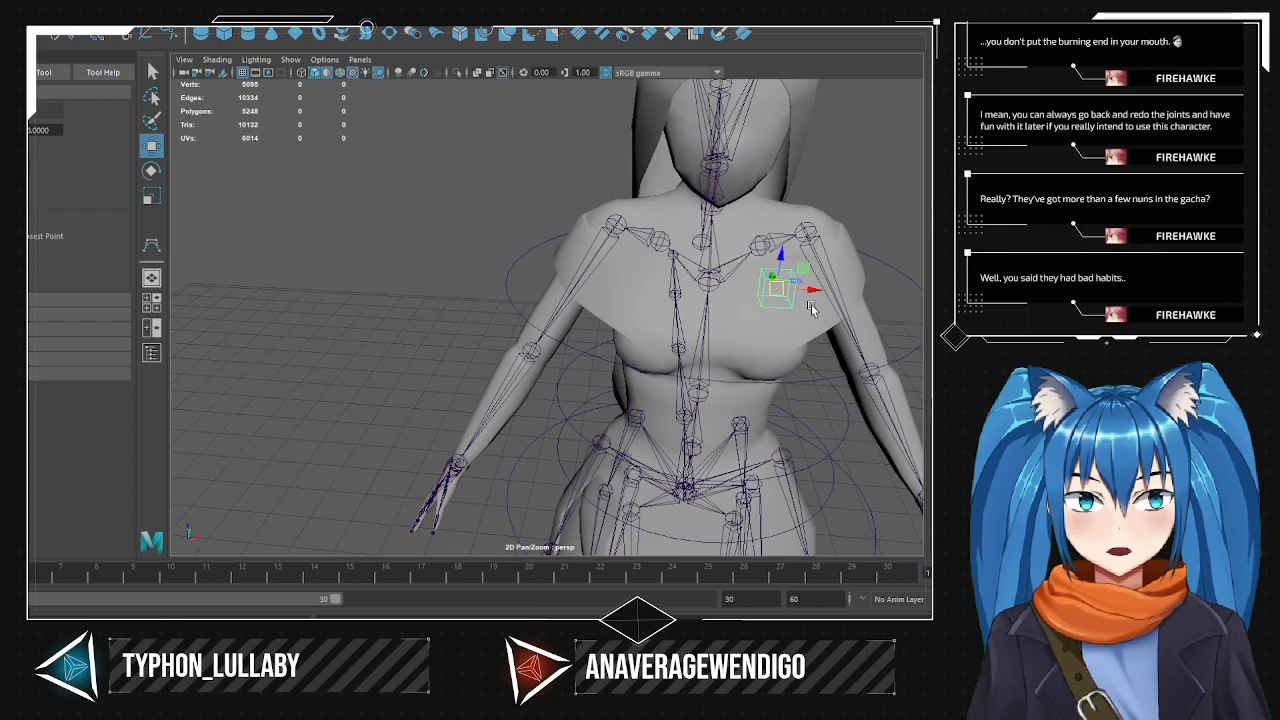
pyautogui.keyDown('alt'); pyautogui.moveTo(831, 303); pyautogui.dragTo(704, 310); pyautogui.keyUp('alt')
pyautogui.keyDown('alt'); pyautogui.moveTo(704, 310); pyautogui.dragTo(764, 288, button='right'); pyautogui.keyUp('alt')
pyautogui.moveTo(764, 287); pyautogui.dragTo(542, 267)
pyautogui.hotkey('ctrl', 'z')
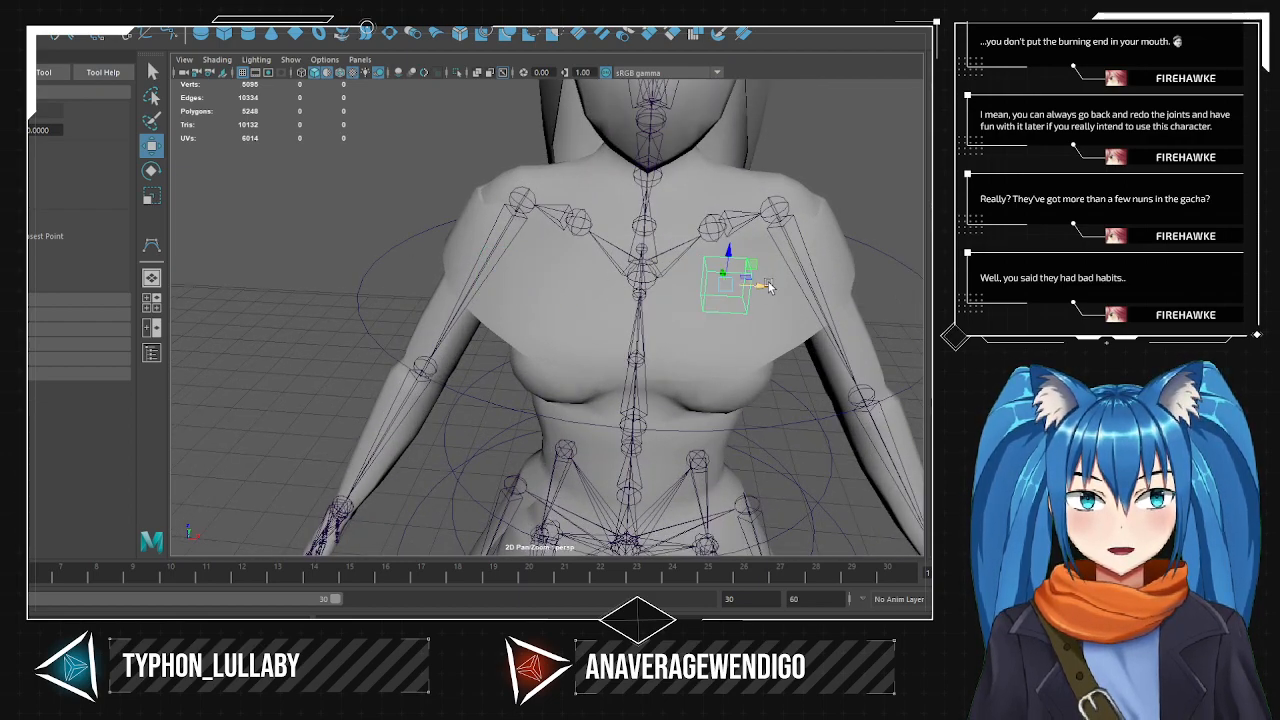
# - Place a duplicate of the cube control in front of the character's right chest, level with the original
pyautogui.keyDown('alt'); pyautogui.moveTo(757, 281); pyautogui.dragTo(538, 296); pyautogui.keyUp('alt')
pyautogui.hotkey('ctrl', 'space')
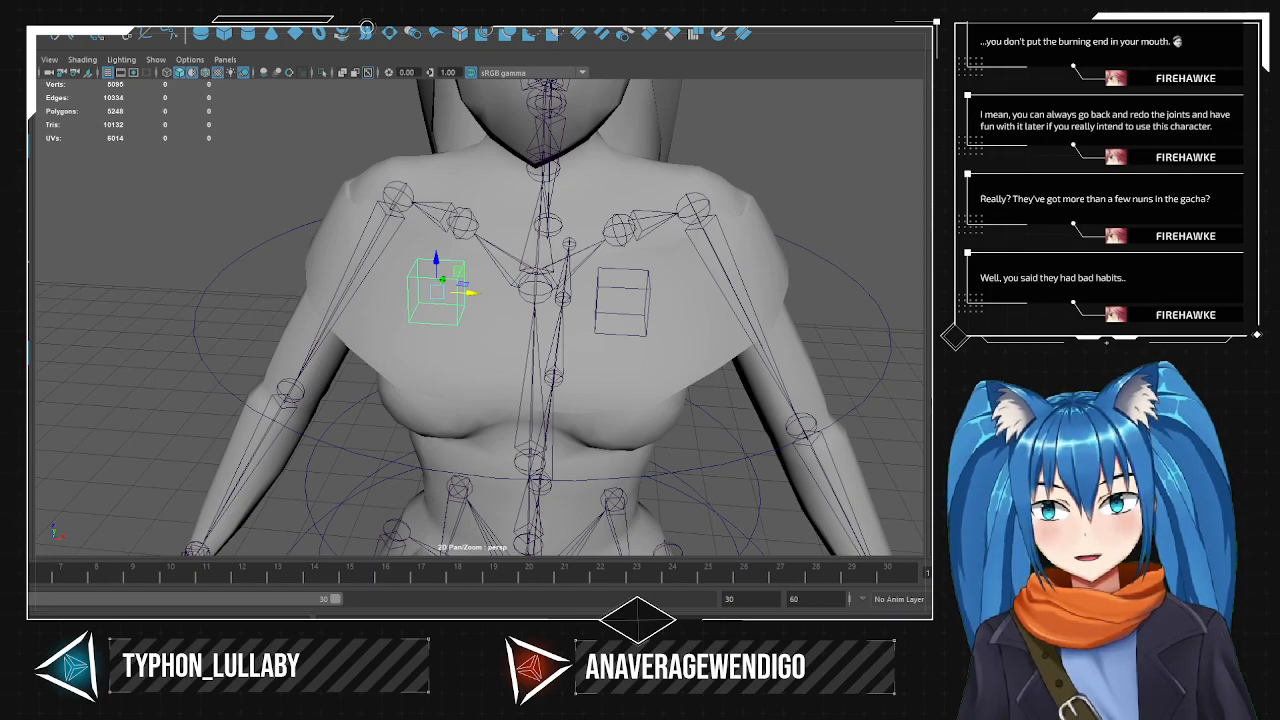
pyautogui.moveTo(472, 293); pyautogui.dragTo(418, 346)
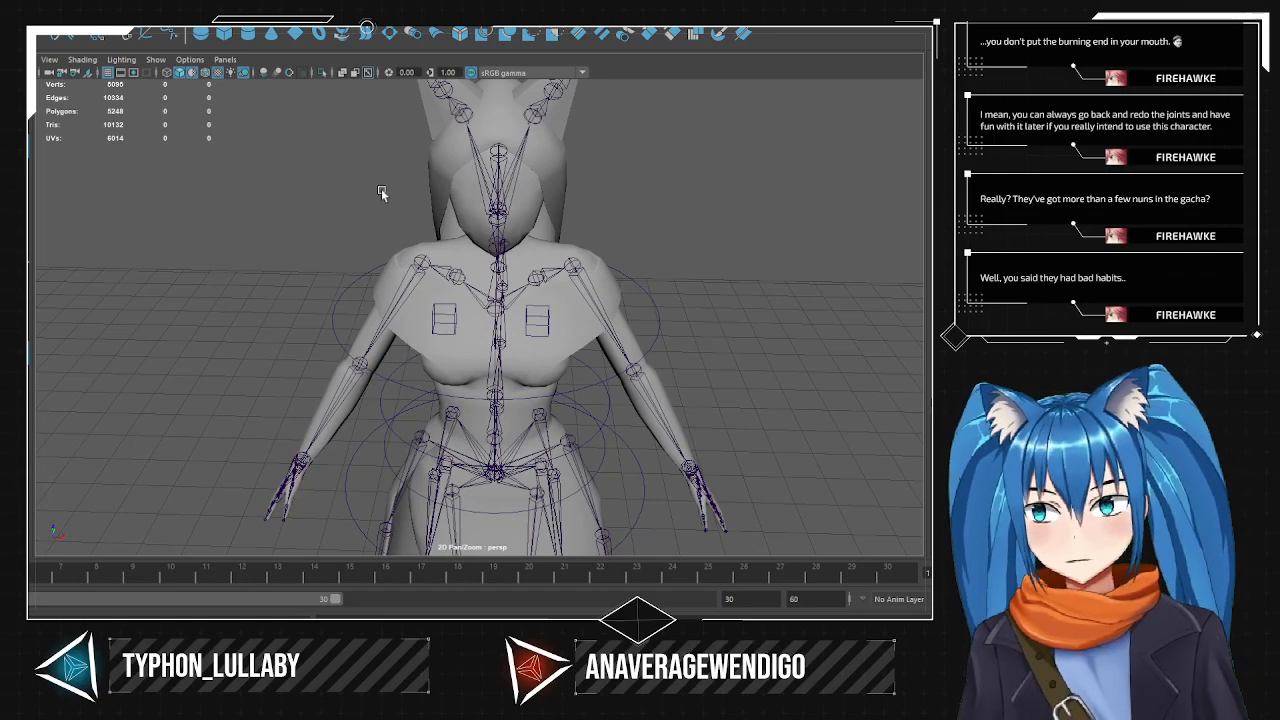
# - Duplicate the chest ring control, move the copy up to the head joint and scale it down around the head
pyautogui.scroll(-4, 550, 141)
pyautogui.scroll(5, 568, 212)
pyautogui.keyDown('alt'); pyautogui.moveTo(571, 286); pyautogui.dragTo(573, 320); pyautogui.keyUp('alt')
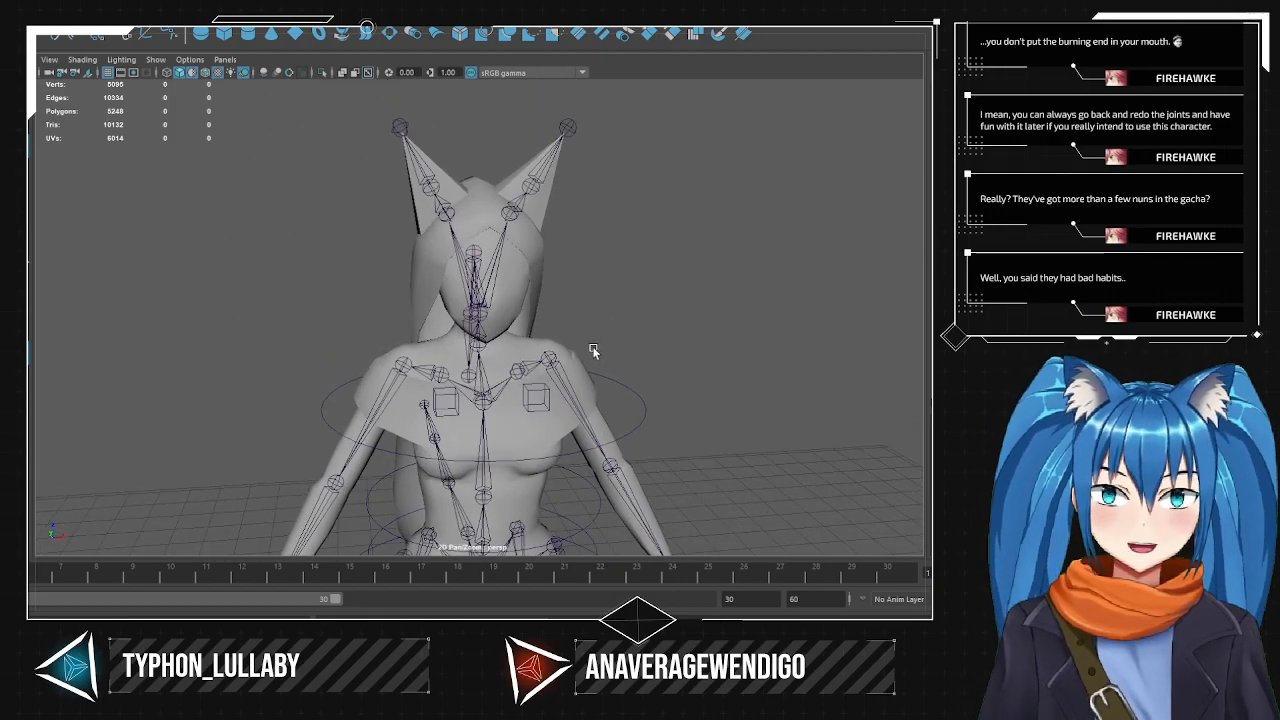
pyautogui.keyDown('alt'); pyautogui.moveTo(591, 350); pyautogui.dragTo(586, 416, button='right'); pyautogui.keyUp('alt')
pyautogui.moveTo(586, 416)
pyautogui.keyDown('alt'); pyautogui.mouseDown()
pyautogui.moveTo(660, 398)
pyautogui.moveTo(563, 420)
pyautogui.mouseUp(); pyautogui.keyUp('alt')
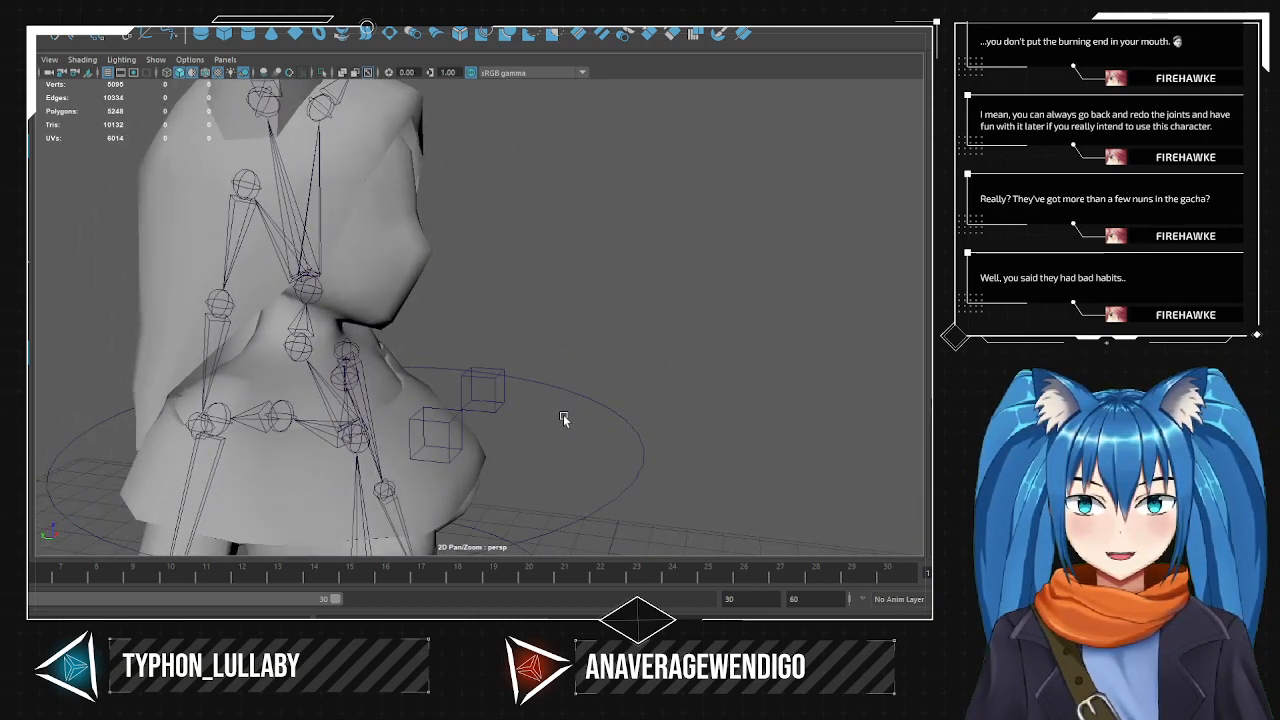
pyautogui.click(644, 452)
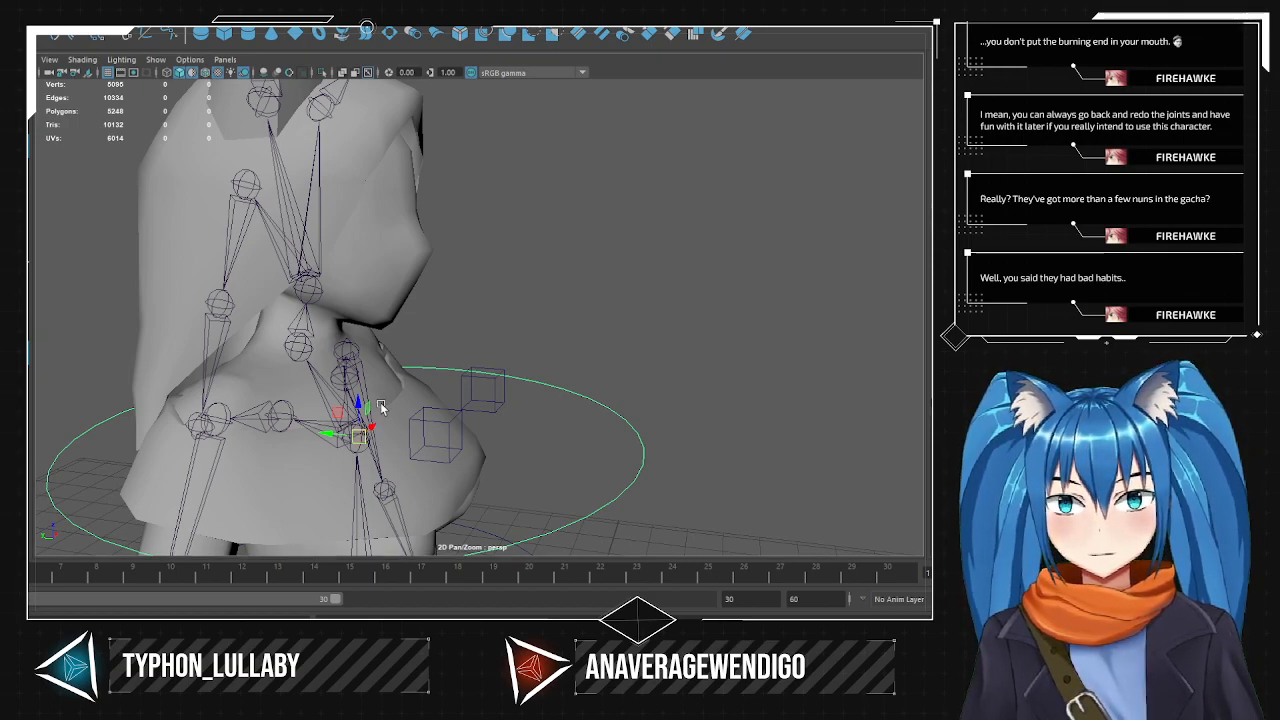
pyautogui.hotkey('ctrl', 'd')
pyautogui.moveTo(360, 437); pyautogui.dragTo(116, 453)
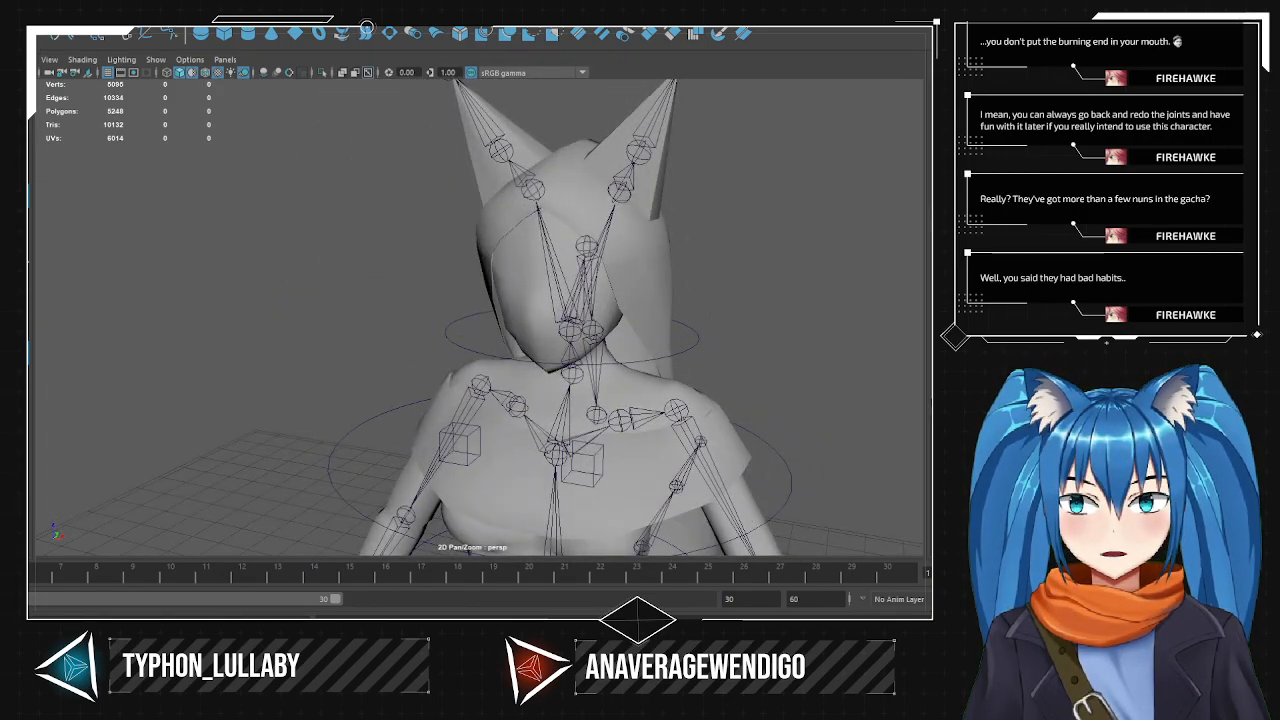
# - Parent the head ring control under the chest ring control
pyautogui.click(330, 467)
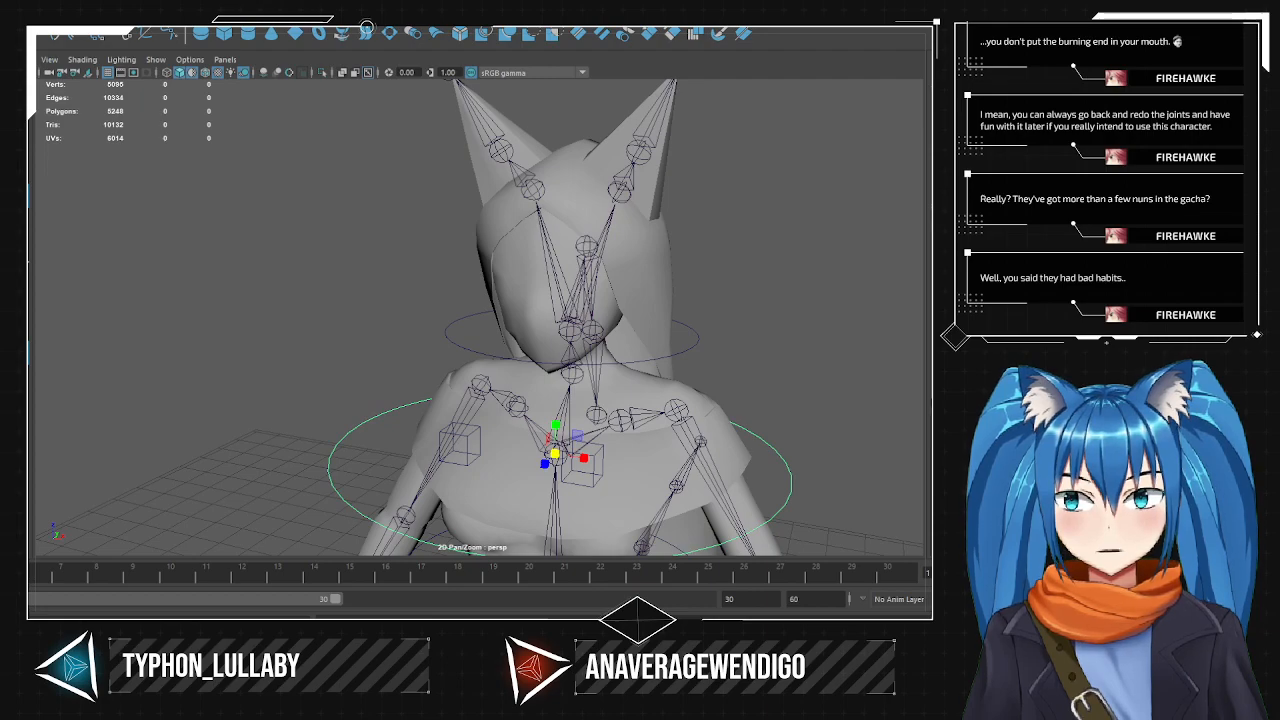
pyautogui.press('Down')
pyautogui.press('Right')
pyautogui.press('Left')
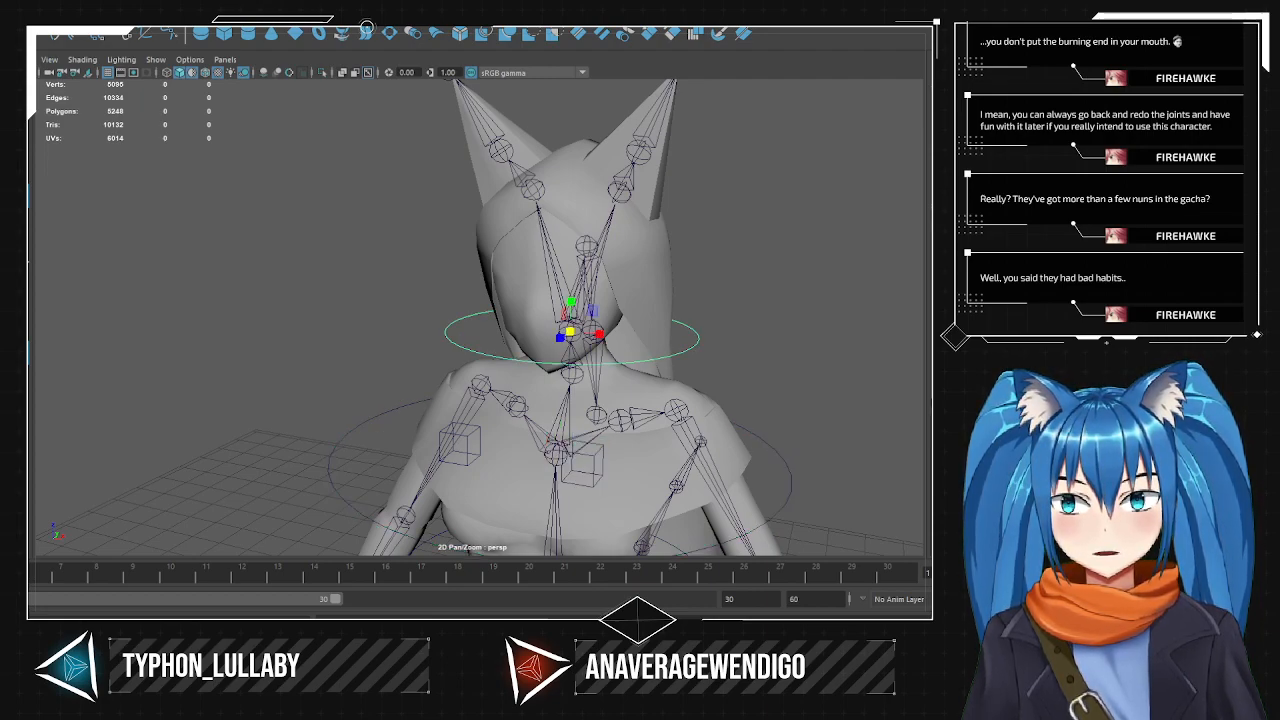
pyautogui.press('Up')
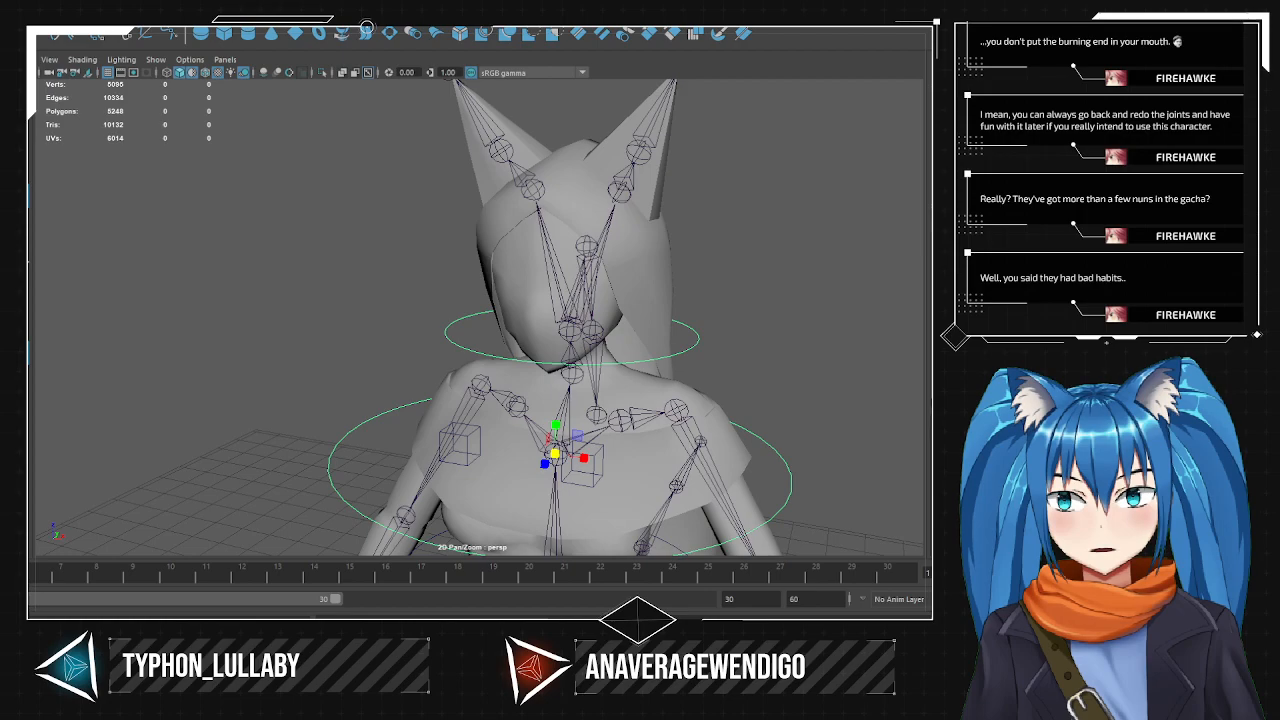
pyautogui.press('q')
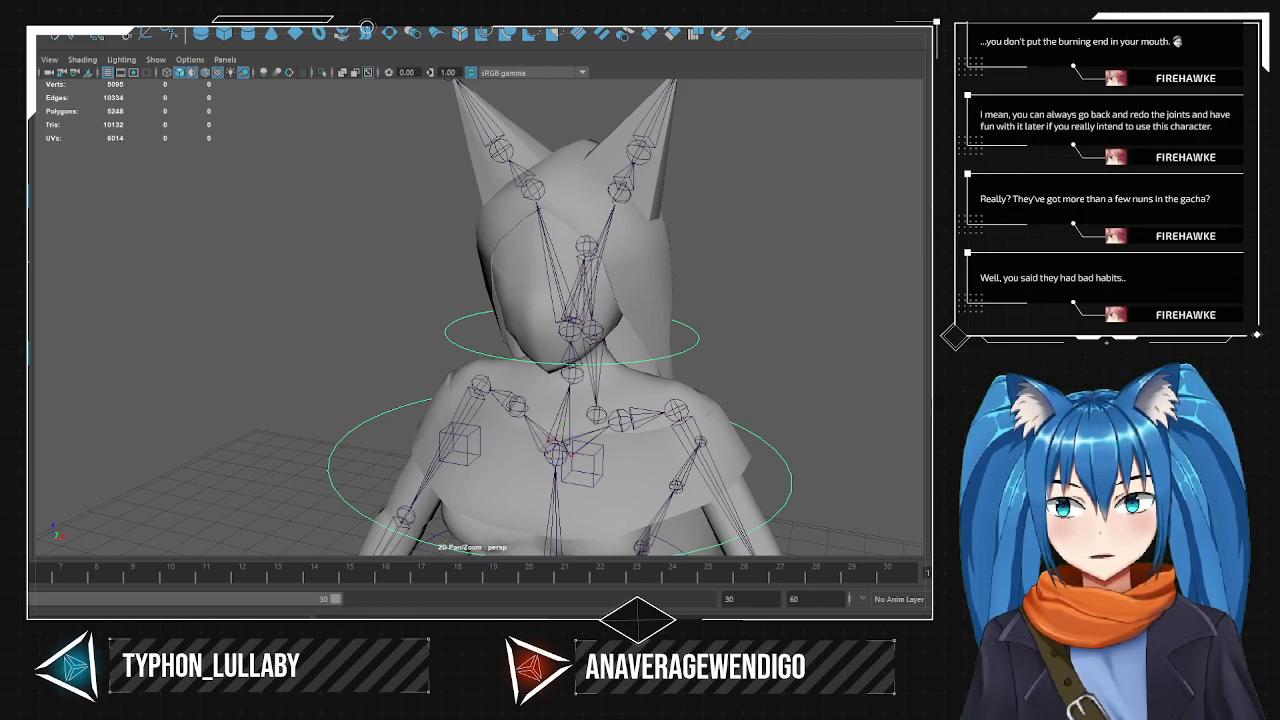
# - Test the ring hierarchy by selecting the waist, chest and hip ring controls and rotating the hip ring, then undo the rotation
pyautogui.scroll(-5, 230, 467)
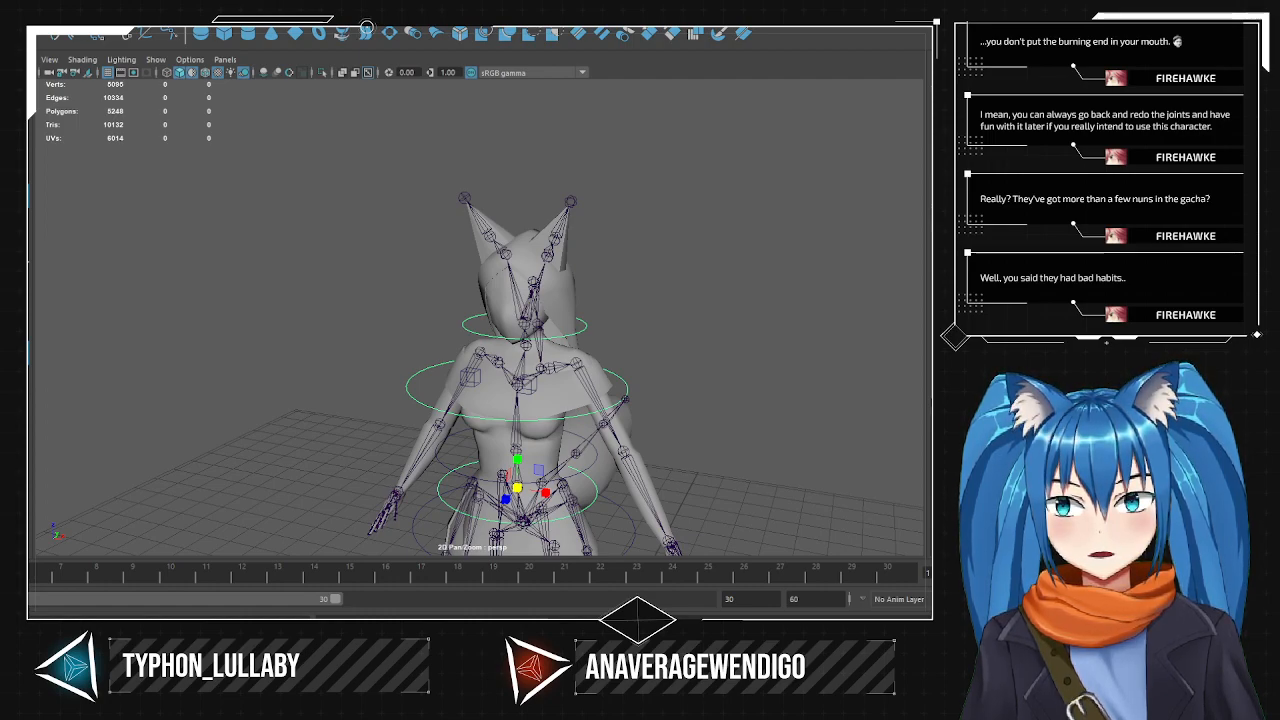
pyautogui.click(441, 453)
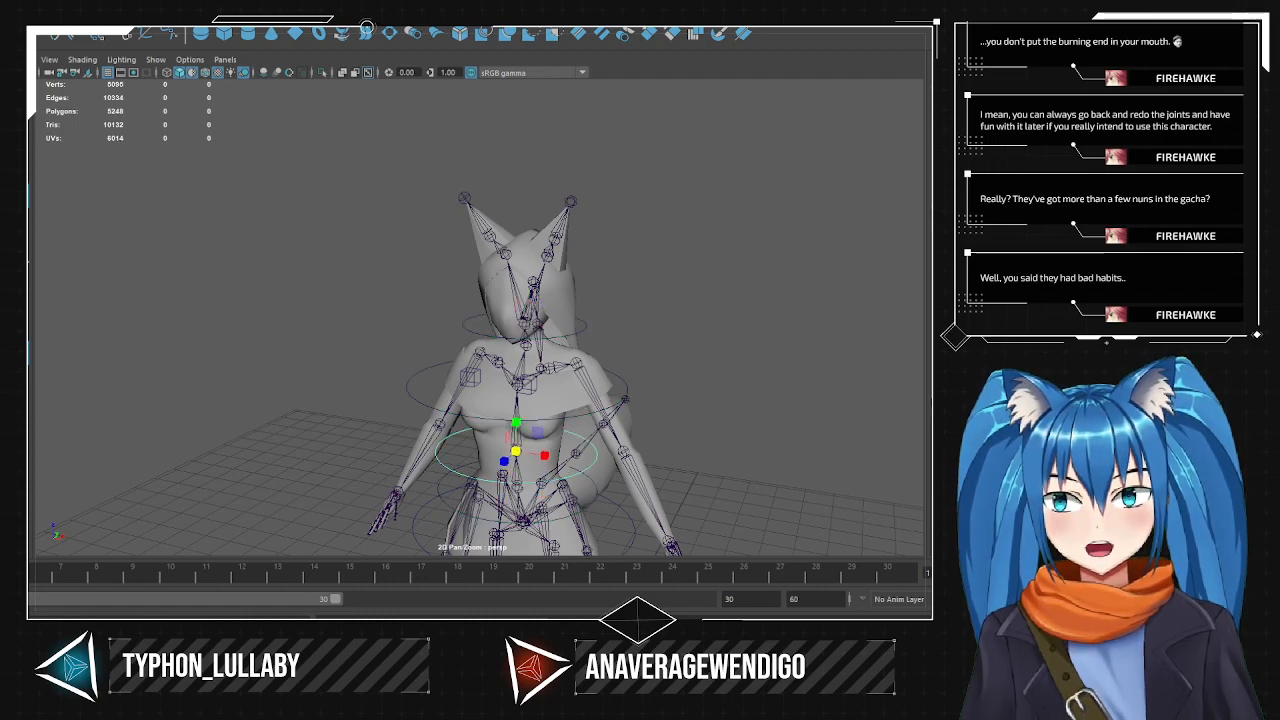
pyautogui.click(410, 394)
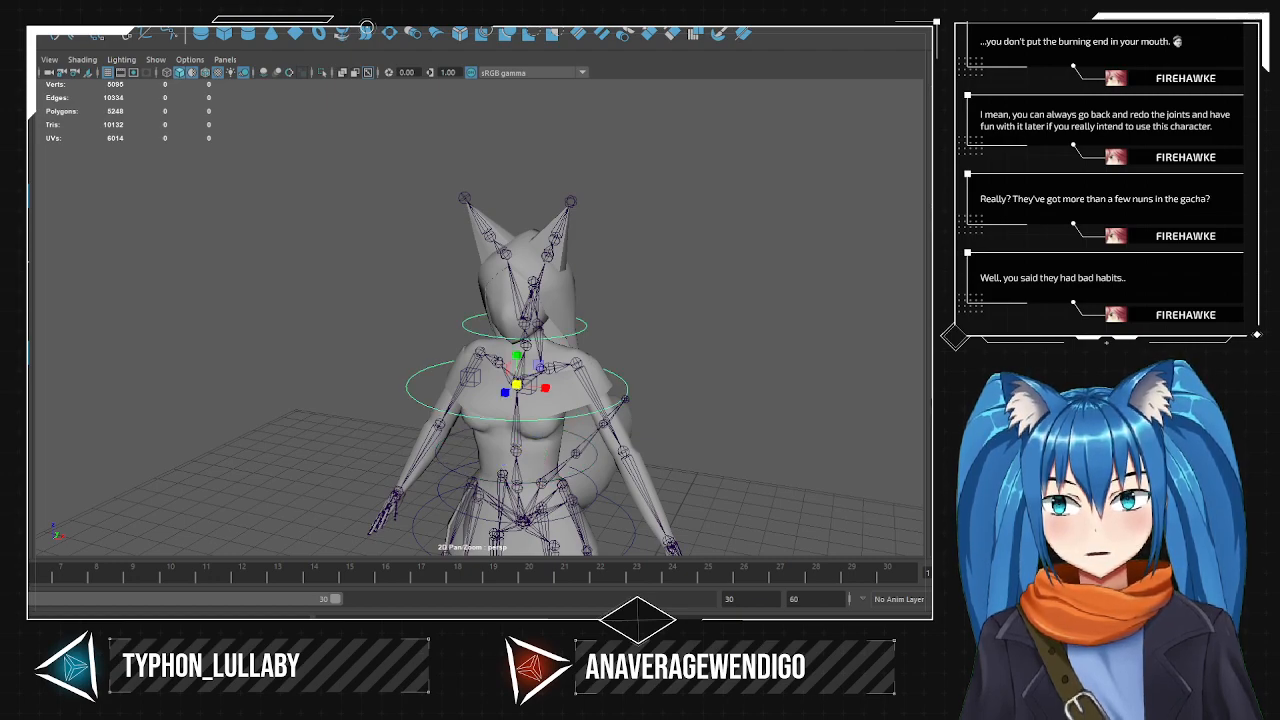
pyautogui.scroll(-2, 545, 394)
pyautogui.click(572, 464)
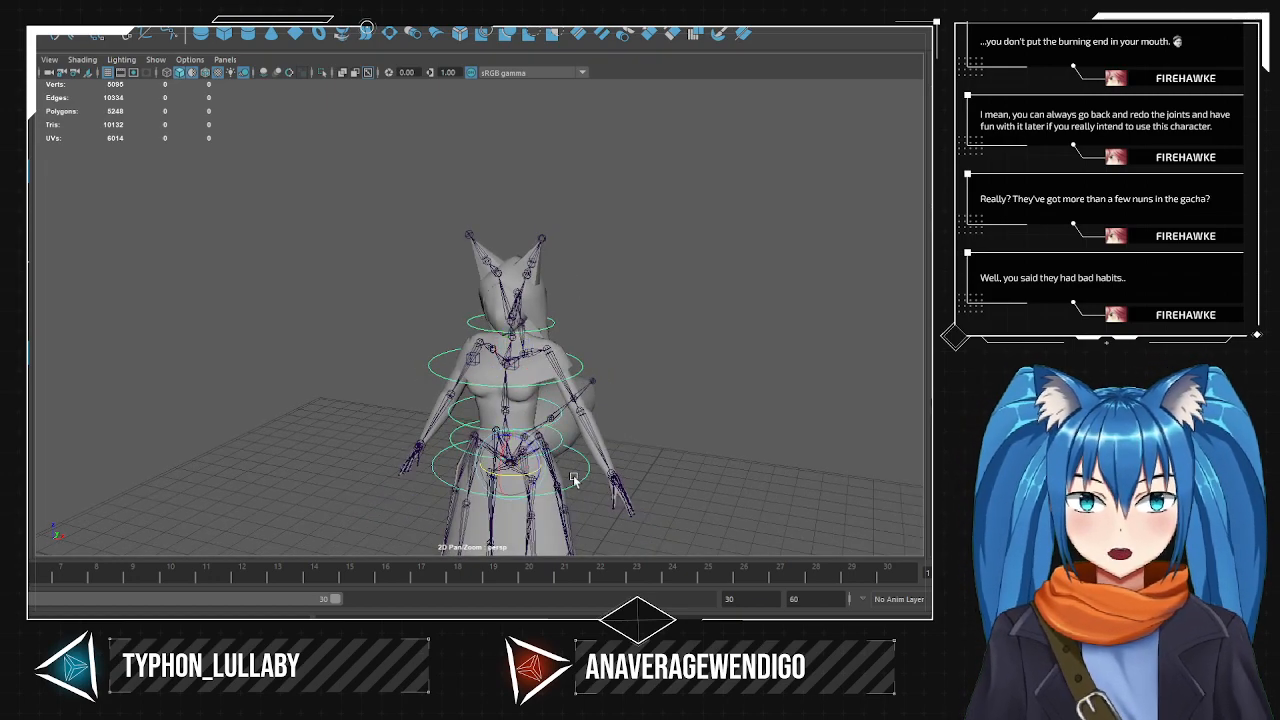
pyautogui.press('w')
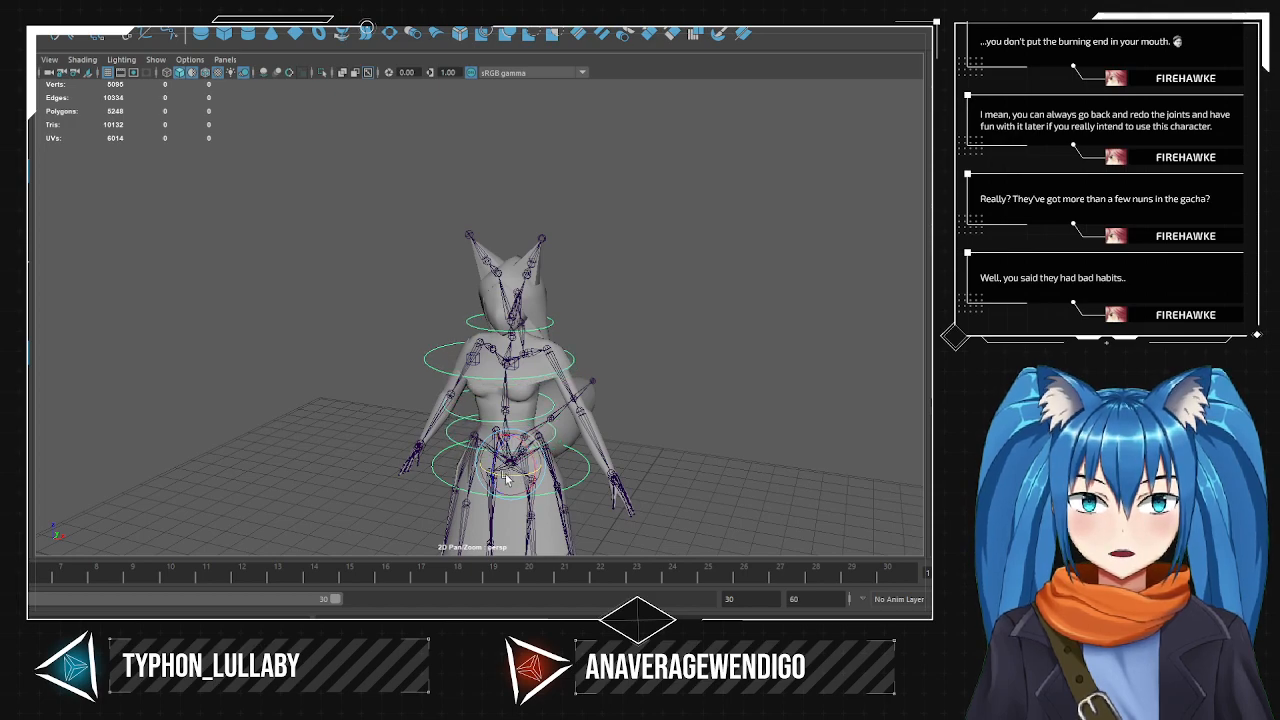
pyautogui.moveTo(534, 485); pyautogui.dragTo(538, 452)
pyautogui.hotkey('ctrl', 'z')
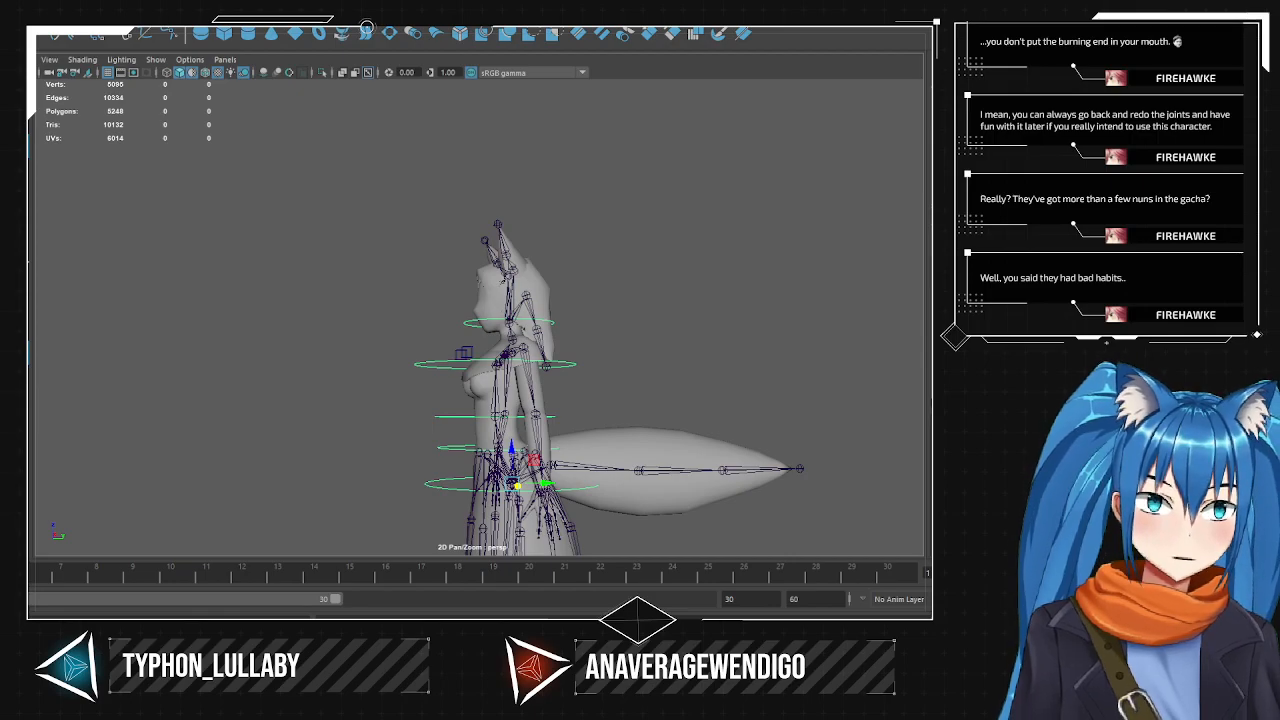
# - Inspect the head ring control around the neck and undo the last test changes
pyautogui.scroll(8, 480, 318)
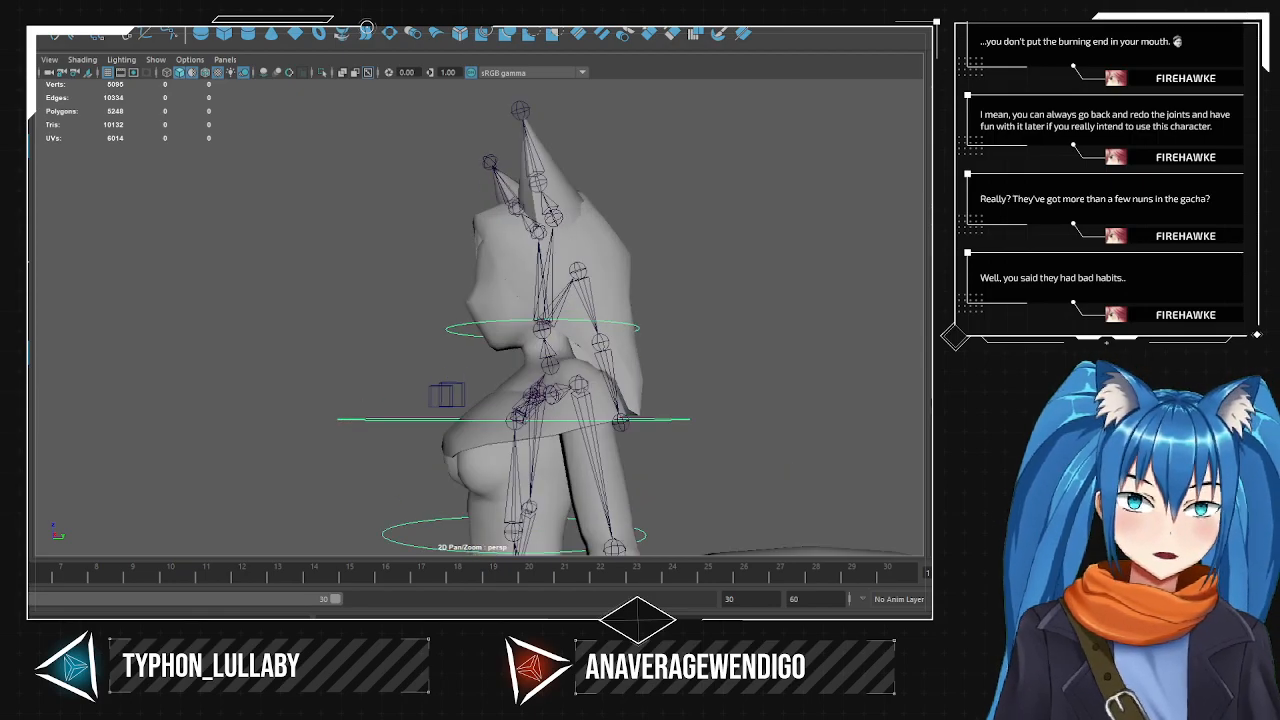
pyautogui.keyDown('alt'); pyautogui.moveTo(480, 318); pyautogui.dragTo(525, 335); pyautogui.keyUp('alt')
pyautogui.keyDown('alt'); pyautogui.moveTo(600, 310); pyautogui.dragTo(637, 291); pyautogui.keyUp('alt')
pyautogui.press('w')
pyautogui.keyDown('alt'); pyautogui.moveTo(652, 410); pyautogui.dragTo(789, 371); pyautogui.keyUp('alt')
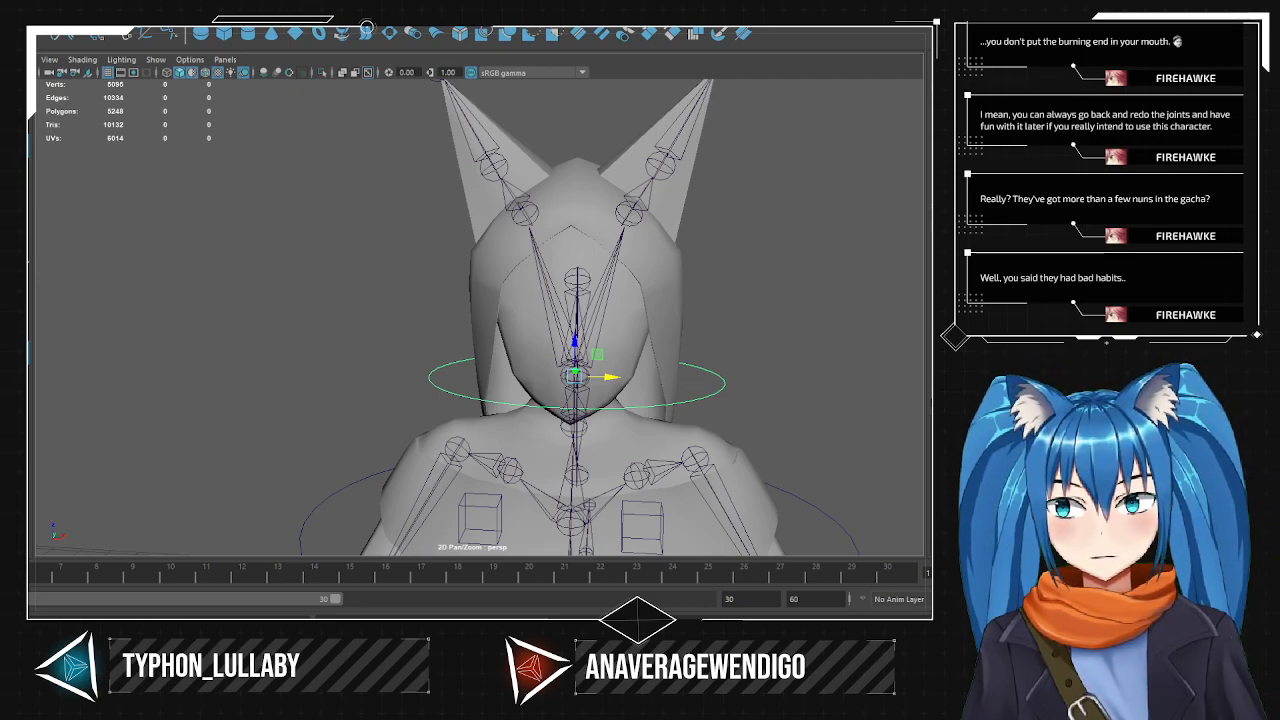
pyautogui.hotkey('ctrl', 'z')
pyautogui.hotkey('ctrl', 'z')
# - Draw a closed square curve with straight sides, one grid cell in size, on the floor grid beside the cube
pyautogui.scroll(-5, 538, 362)
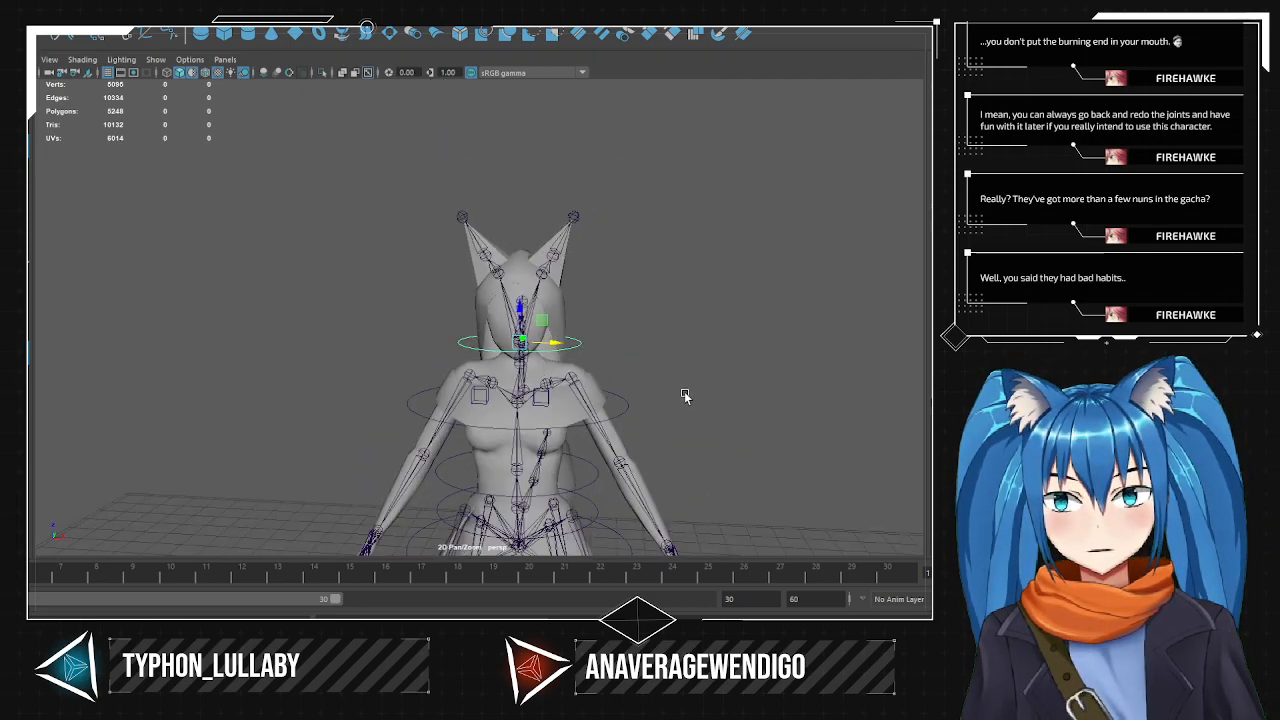
pyautogui.keyDown('alt'); pyautogui.moveTo(686, 394); pyautogui.dragTo(383, 152, button='middle'); pyautogui.keyUp('alt')
pyautogui.keyDown('alt'); pyautogui.moveTo(383, 152); pyautogui.dragTo(426, 320); pyautogui.keyUp('alt')
pyautogui.keyDown('alt'); pyautogui.moveTo(426, 320); pyautogui.dragTo(414, 280, button='middle'); pyautogui.keyUp('alt')
pyautogui.scroll(5, 414, 280)
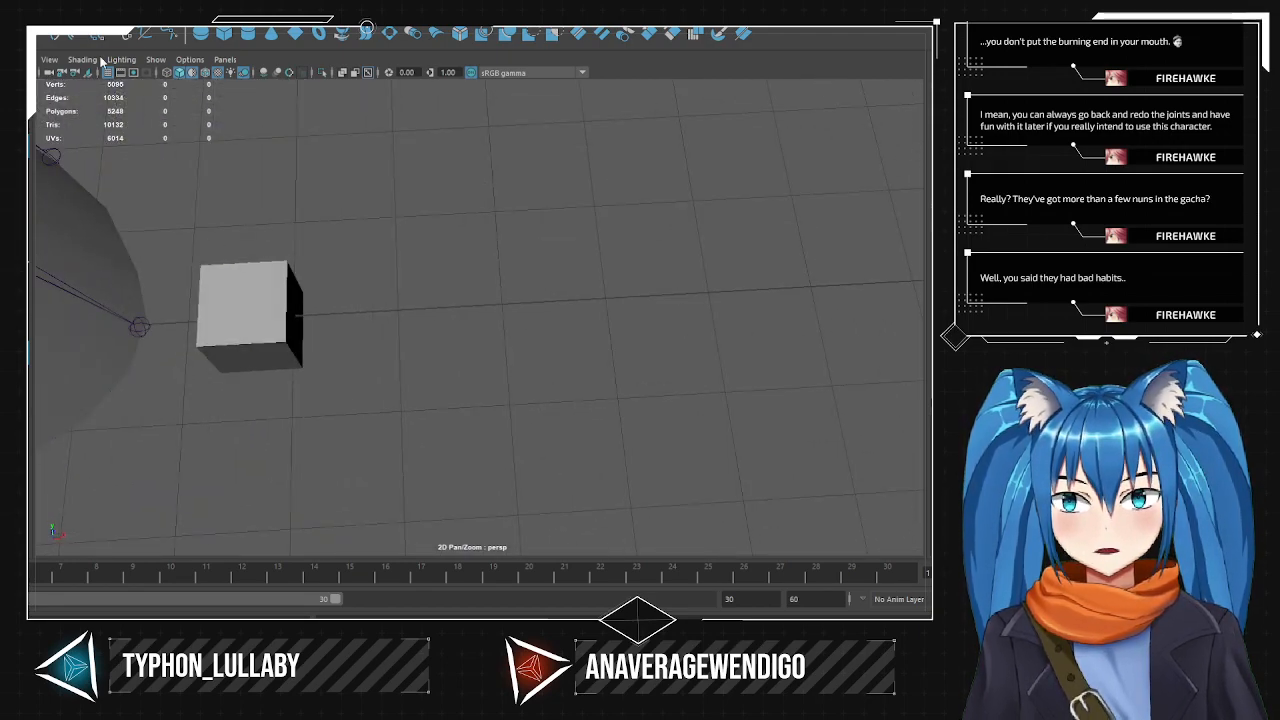
pyautogui.click(394, 221)
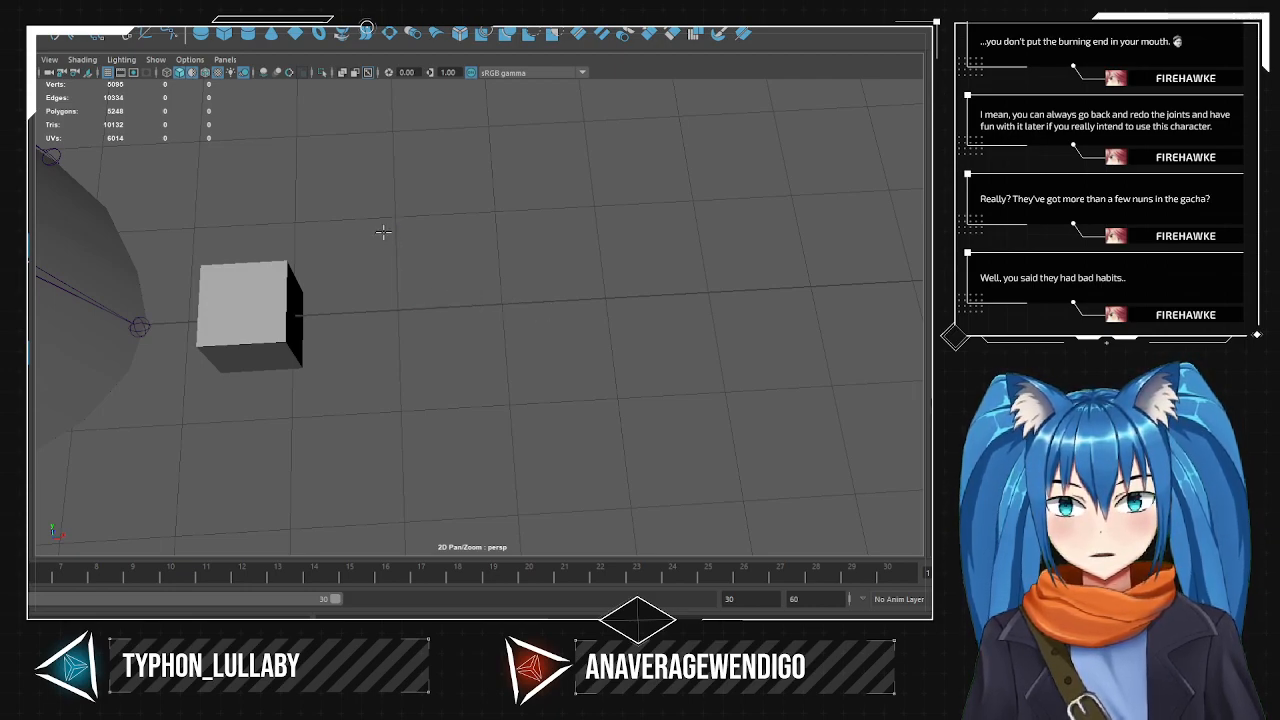
pyautogui.click(398, 308)
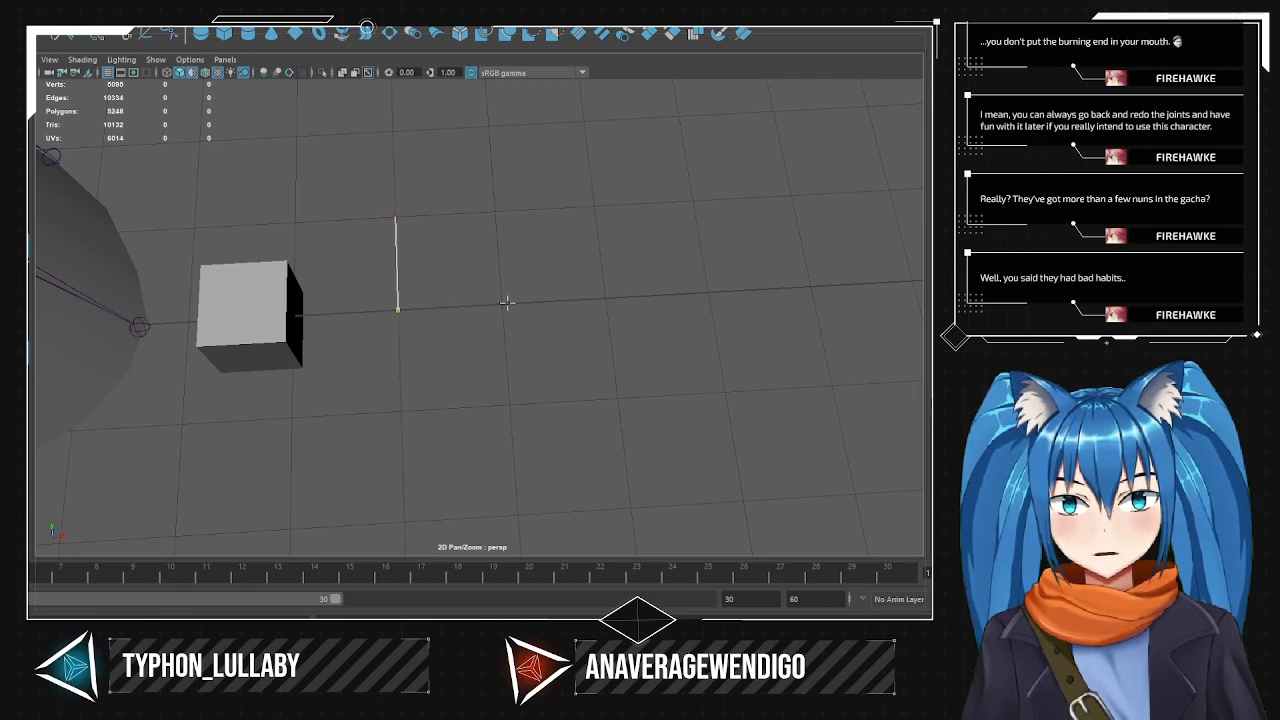
pyautogui.click(501, 302)
pyautogui.click(493, 212)
pyautogui.press('Return')
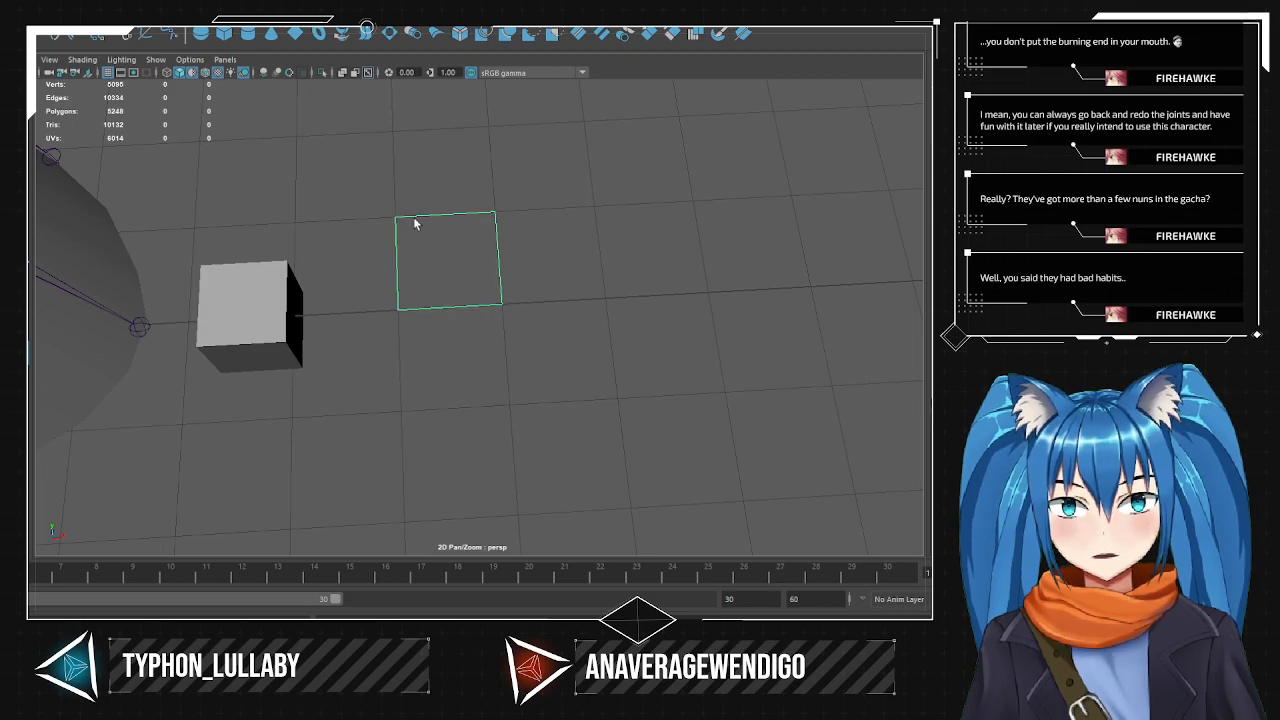
# - Move the square curve onto the character's centre line at floor level
pyautogui.scroll(-6, 440, 246)
pyautogui.keyDown('alt'); pyautogui.moveTo(490, 272); pyautogui.dragTo(629, 323, button='middle'); pyautogui.keyUp('alt')
pyautogui.press('w')
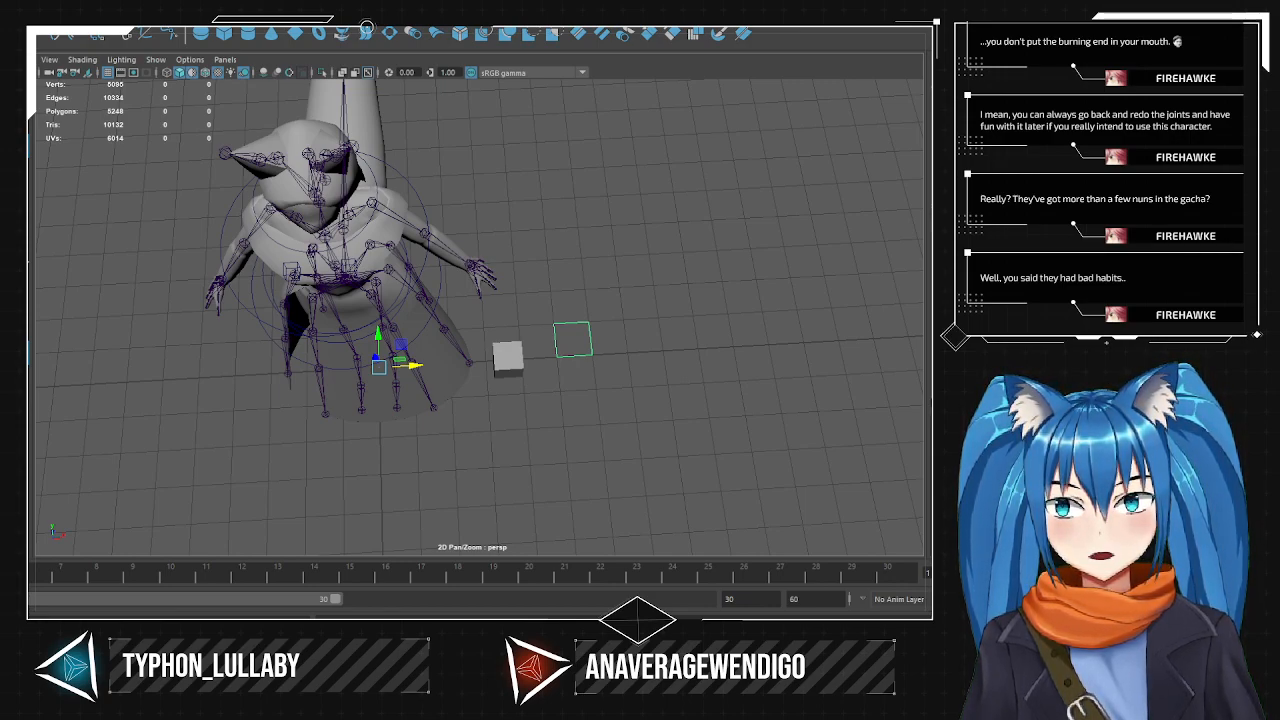
pyautogui.moveTo(575, 341); pyautogui.dragTo(349, 365)
pyautogui.press('f')
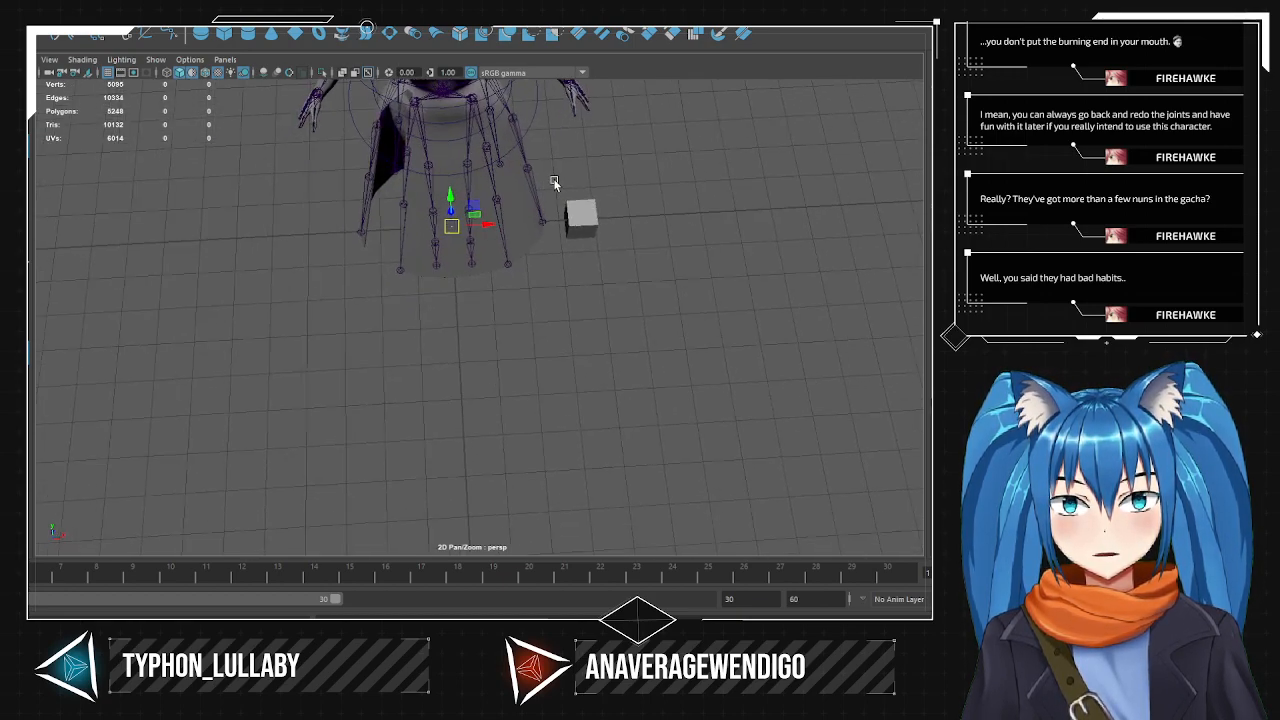
pyautogui.scroll(-8, 450, 305)
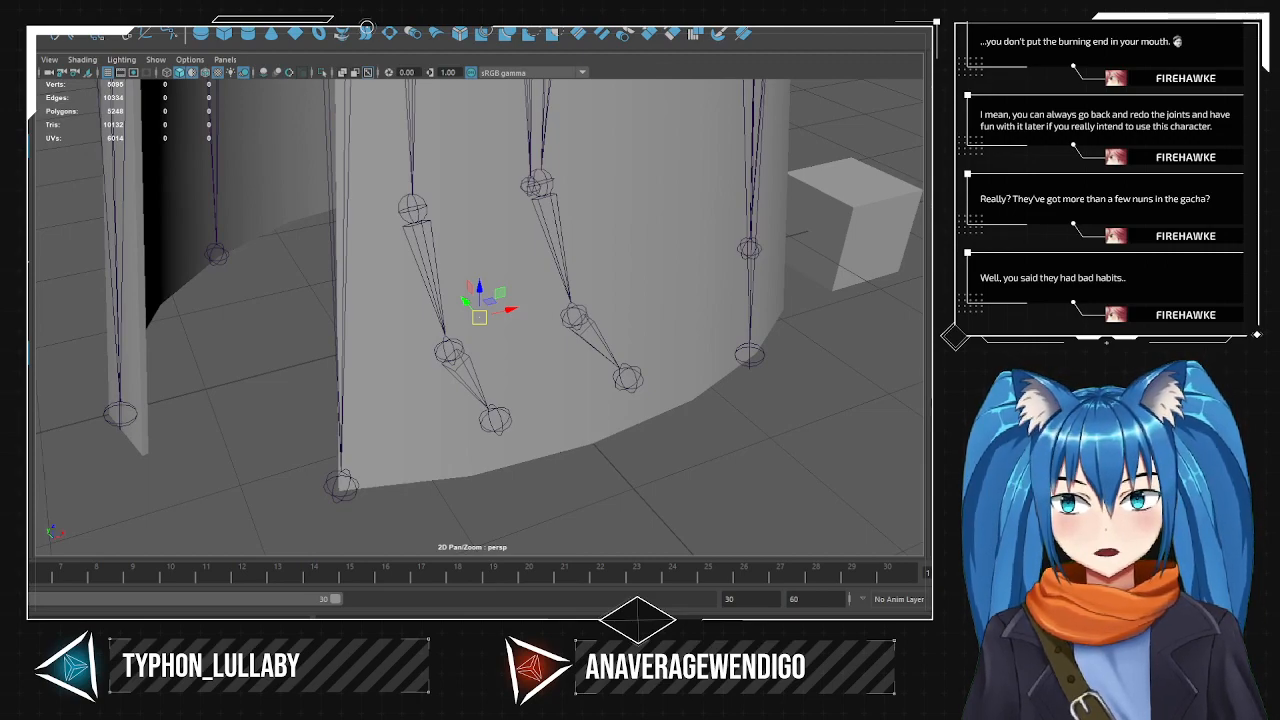
# - Raise the square curve to the top of the character's head, between the ears
pyautogui.scroll(-10, 480, 300)
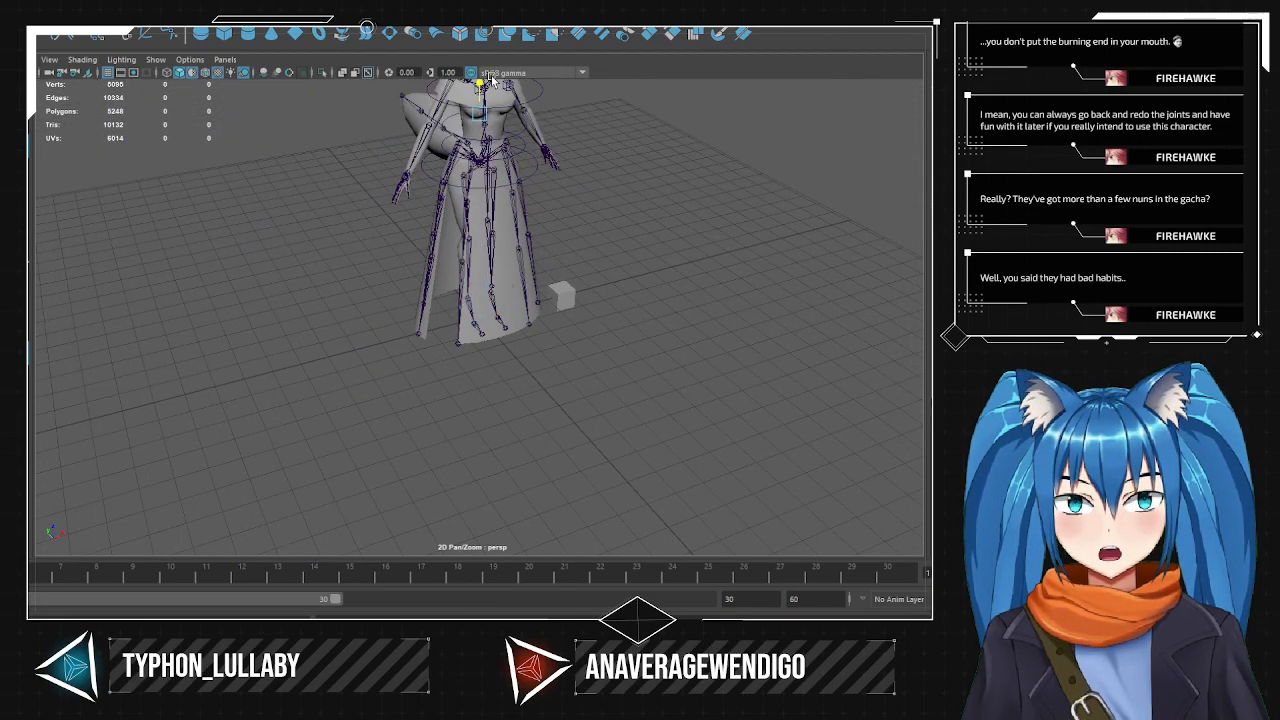
pyautogui.keyDown('alt'); pyautogui.moveTo(490, 80); pyautogui.dragTo(534, 383, button='middle'); pyautogui.keyUp('alt')
pyautogui.scroll(5, 534, 383)
pyautogui.keyDown('alt'); pyautogui.moveTo(534, 500); pyautogui.dragTo(508, 368); pyautogui.keyUp('alt')
pyautogui.moveTo(453, 320); pyautogui.dragTo(487, 242)
pyautogui.press('f')
pyautogui.keyDown('alt'); pyautogui.moveTo(498, 262); pyautogui.dragTo(280, 129, button='right'); pyautogui.keyUp('alt')
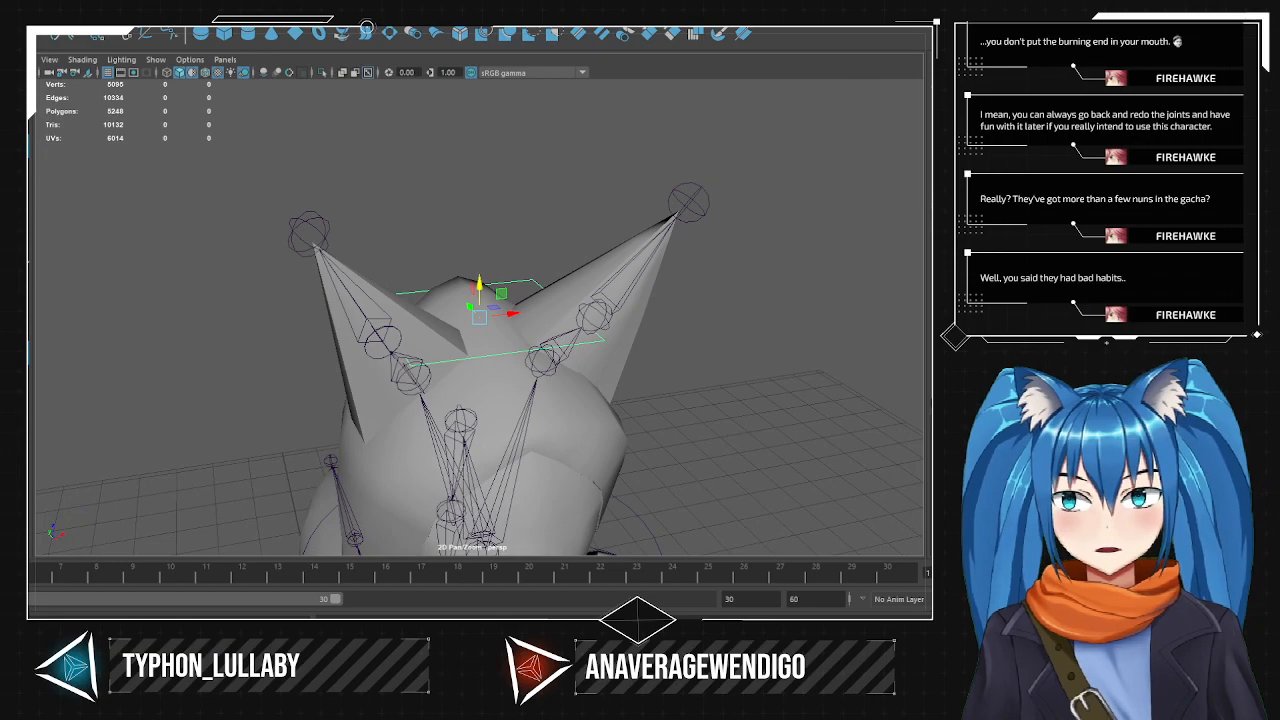
# - Check the chest ring control and the two clavicle cube controls by selecting them
pyautogui.click(632, 536)
pyautogui.scroll(-5, 443, 432)
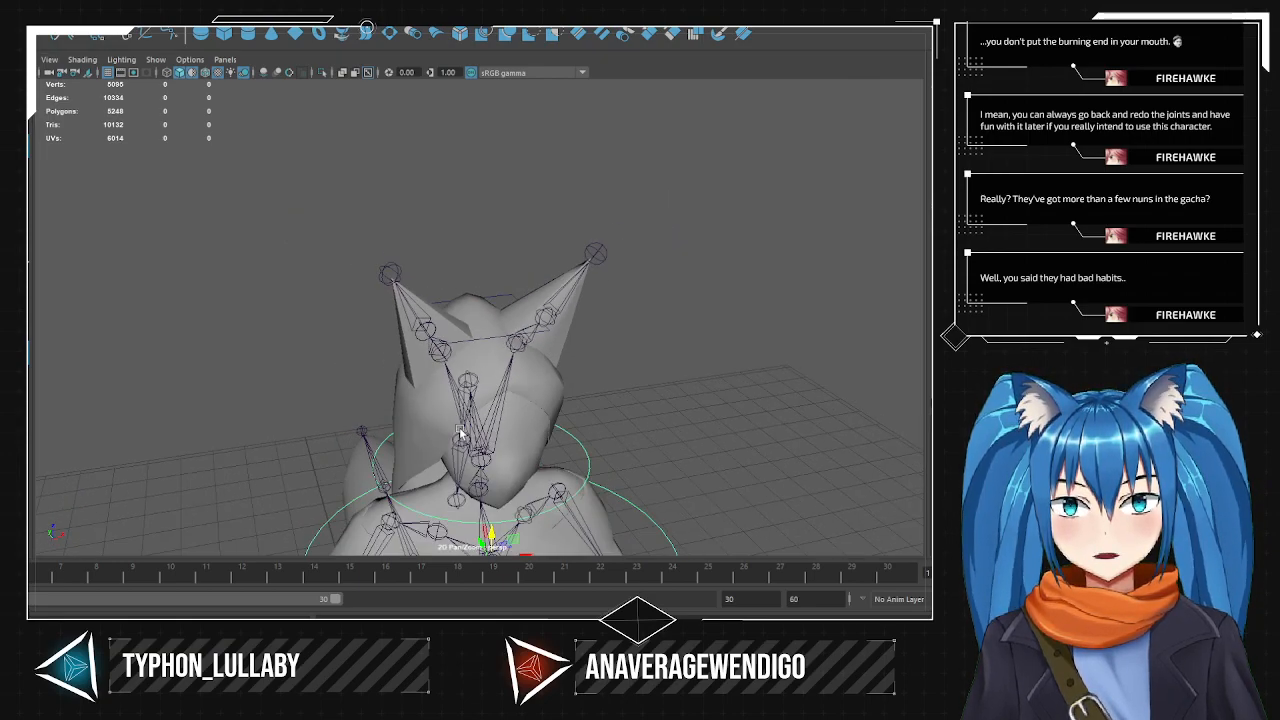
pyautogui.keyDown('alt'); pyautogui.moveTo(463, 434); pyautogui.dragTo(446, 100, button='middle'); pyautogui.keyUp('alt')
pyautogui.keyDown('alt'); pyautogui.moveTo(405, 290); pyautogui.dragTo(350, 258); pyautogui.keyUp('alt')
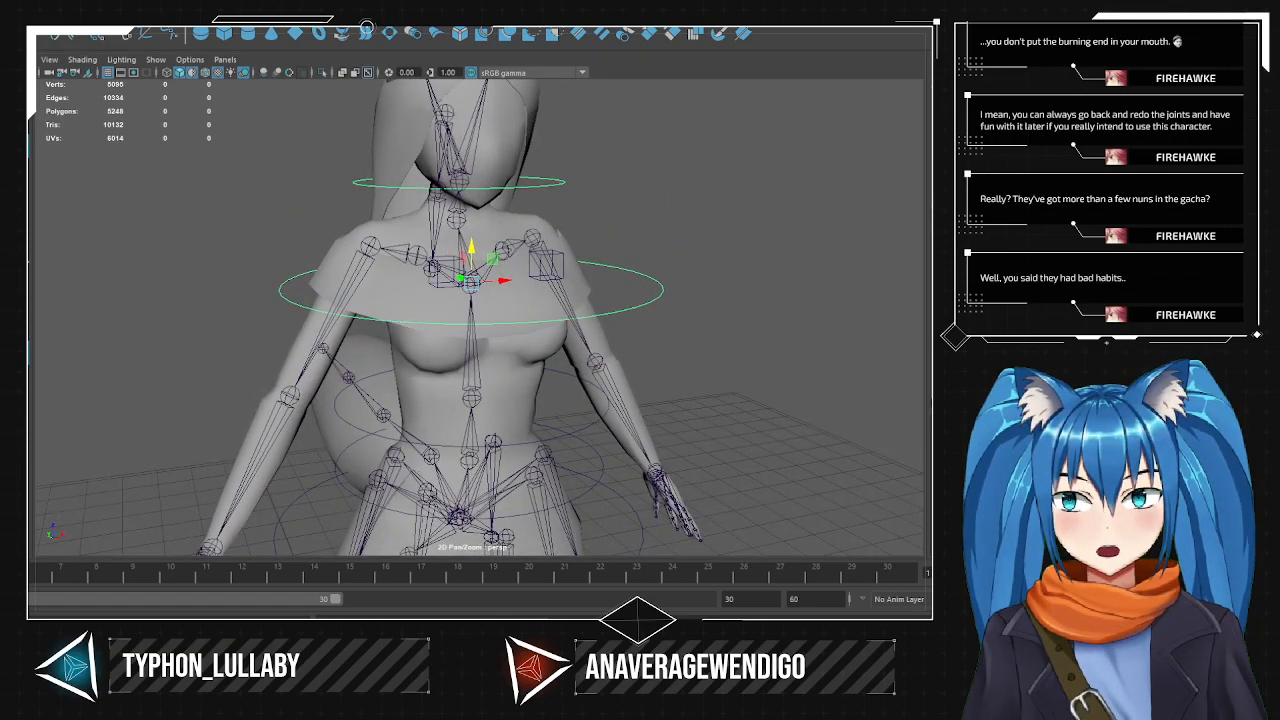
pyautogui.click(546, 265)
pyautogui.keyDown('shift'); pyautogui.click(444, 272); pyautogui.keyUp('shift')
pyautogui.keyDown('shift'); pyautogui.click(546, 265); pyautogui.keyUp('shift')
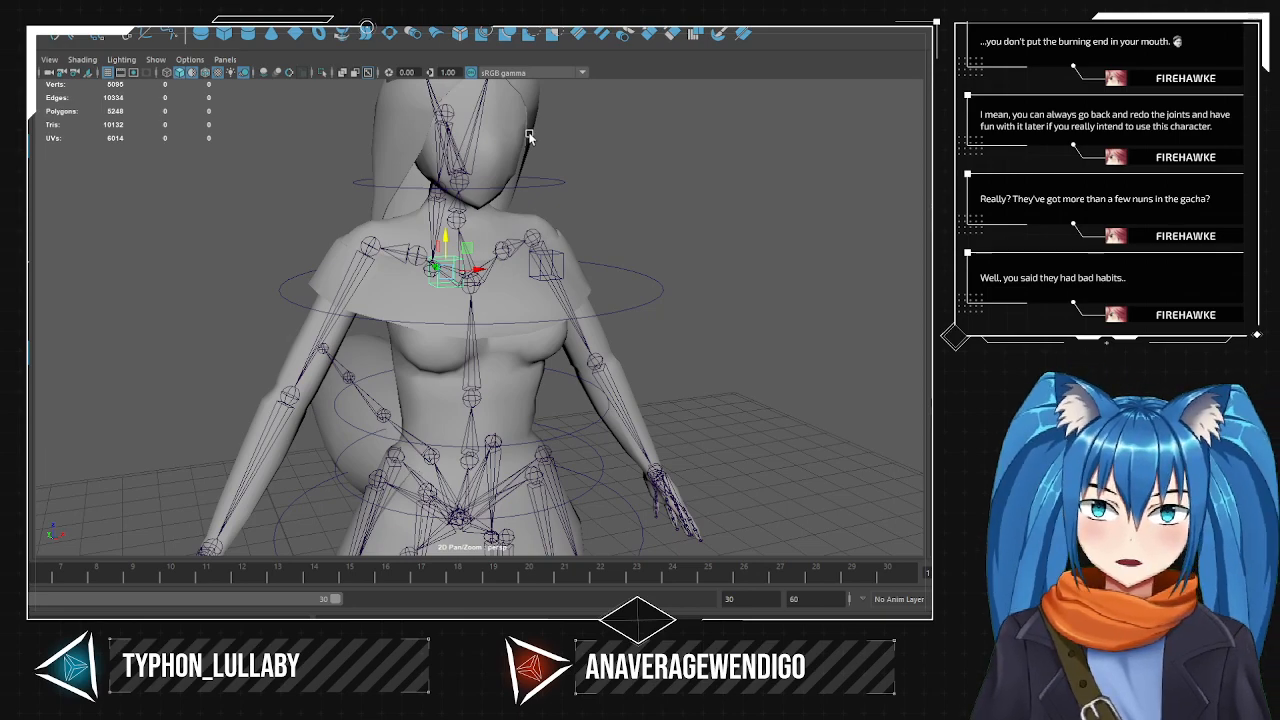
pyautogui.keyDown('alt'); pyautogui.moveTo(560, 111); pyautogui.dragTo(586, 189, button='right'); pyautogui.keyUp('alt')
pyautogui.keyDown('alt'); pyautogui.moveTo(586, 189); pyautogui.dragTo(585, 365, button='middle'); pyautogui.keyUp('alt')
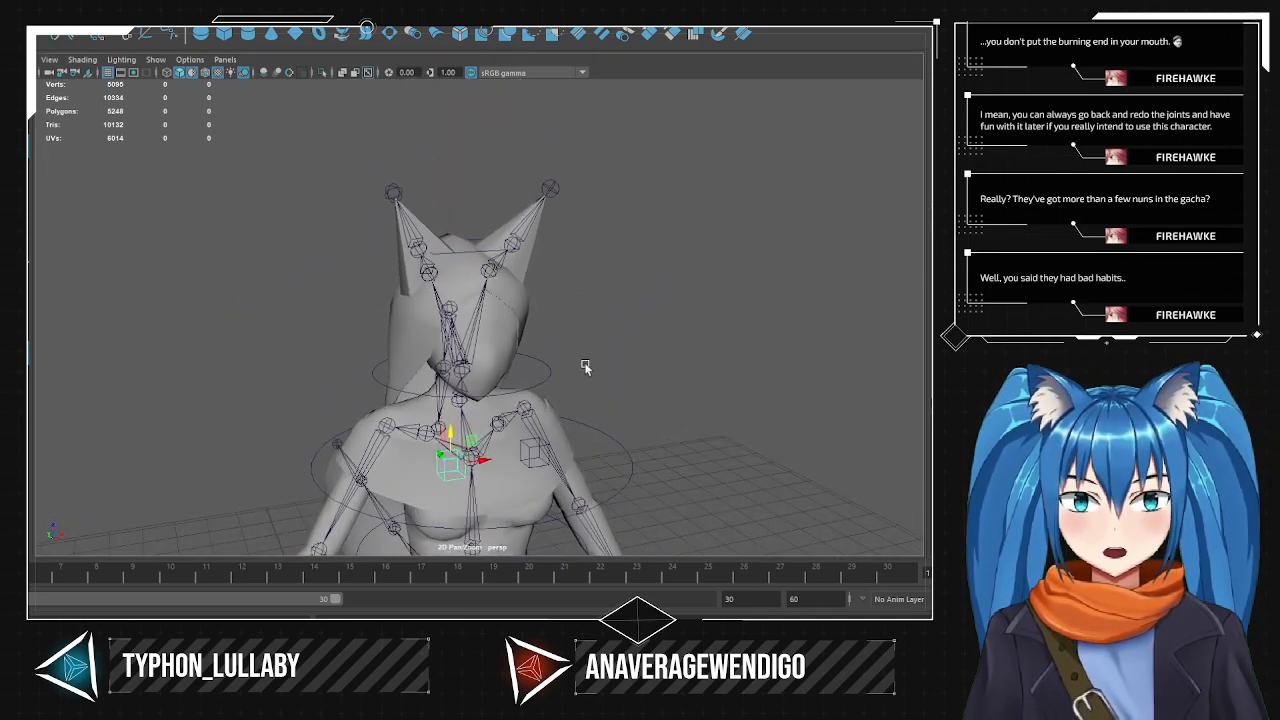
# - Move the square curve from the top of the head onto the base joint of the character's left ear
pyautogui.click(483, 257)
pyautogui.keyDown('alt'); pyautogui.moveTo(550, 243); pyautogui.dragTo(500, 246, button='middle'); pyautogui.keyUp('alt')
pyautogui.keyDown('alt'); pyautogui.moveTo(440, 210); pyautogui.dragTo(486, 237, button='right'); pyautogui.keyUp('alt')
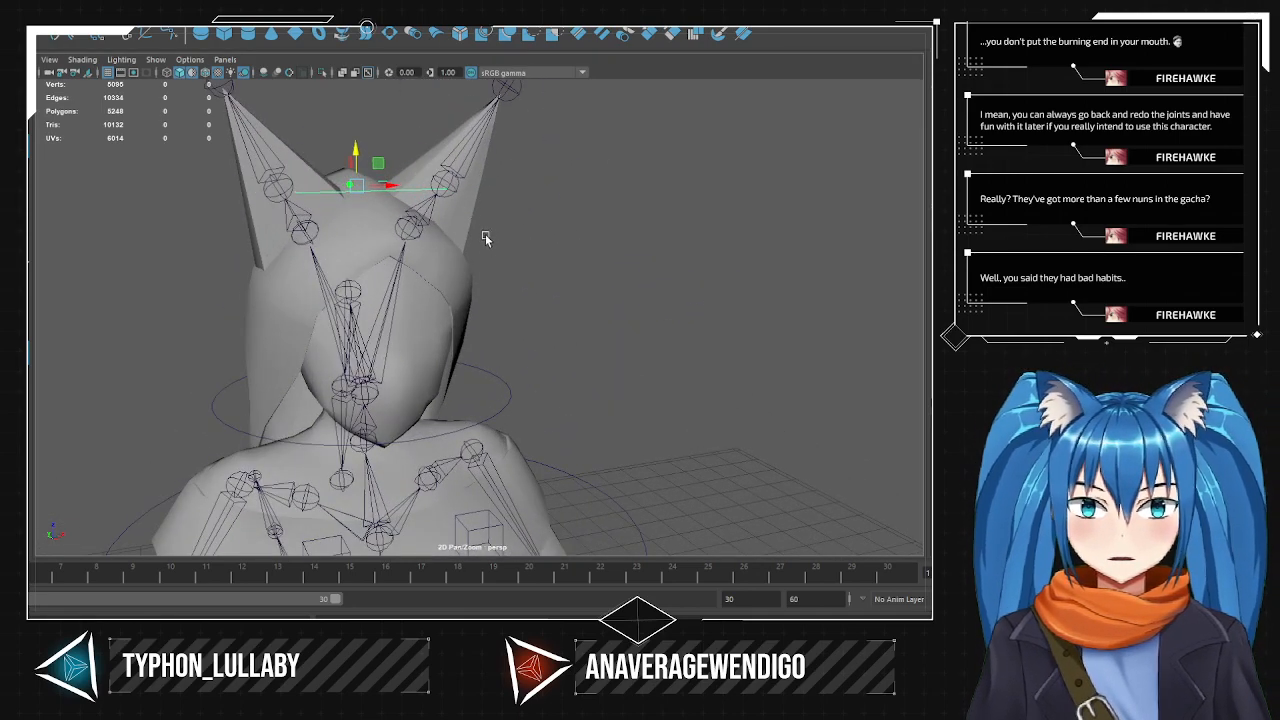
pyautogui.keyDown('alt'); pyautogui.moveTo(432, 237); pyautogui.dragTo(467, 291, button='middle'); pyautogui.keyUp('alt')
pyautogui.keyDown('alt'); pyautogui.moveTo(466, 291); pyautogui.dragTo(458, 298); pyautogui.keyUp('alt')
pyautogui.click(455, 280)
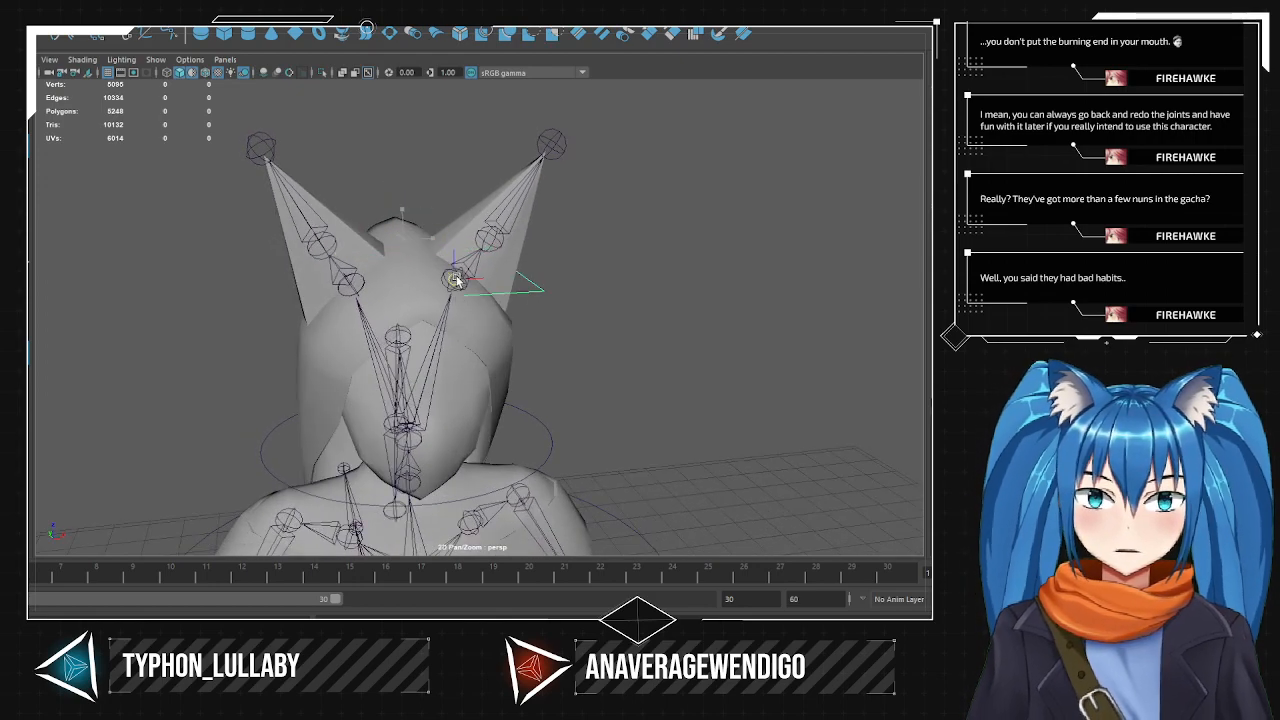
# - Rotate the square curve to match the left ear's slant and scale it around the base of the ear
pyautogui.keyDown('alt'); pyautogui.moveTo(455, 281); pyautogui.dragTo(410, 266); pyautogui.keyUp('alt')
pyautogui.press('e')
pyautogui.press('w')
pyautogui.keyDown('alt'); pyautogui.moveTo(602, 312); pyautogui.dragTo(666, 294); pyautogui.keyUp('alt')
pyautogui.click(600, 297)
pyautogui.click(600, 298)
pyautogui.scroll(3, 617, 269)
pyautogui.keyDown('alt'); pyautogui.moveTo(589, 280); pyautogui.dragTo(601, 280); pyautogui.keyUp('alt')
pyautogui.press('r')
pyautogui.moveTo(503, 244); pyautogui.dragTo(581, 246)
pyautogui.keyDown('alt'); pyautogui.moveTo(597, 245); pyautogui.dragTo(410, 314); pyautogui.keyUp('alt')
pyautogui.scroll(-3, 708, 362)
pyautogui.click(708, 362)
pyautogui.keyDown('alt'); pyautogui.moveTo(708, 362); pyautogui.dragTo(579, 343); pyautogui.keyUp('alt')
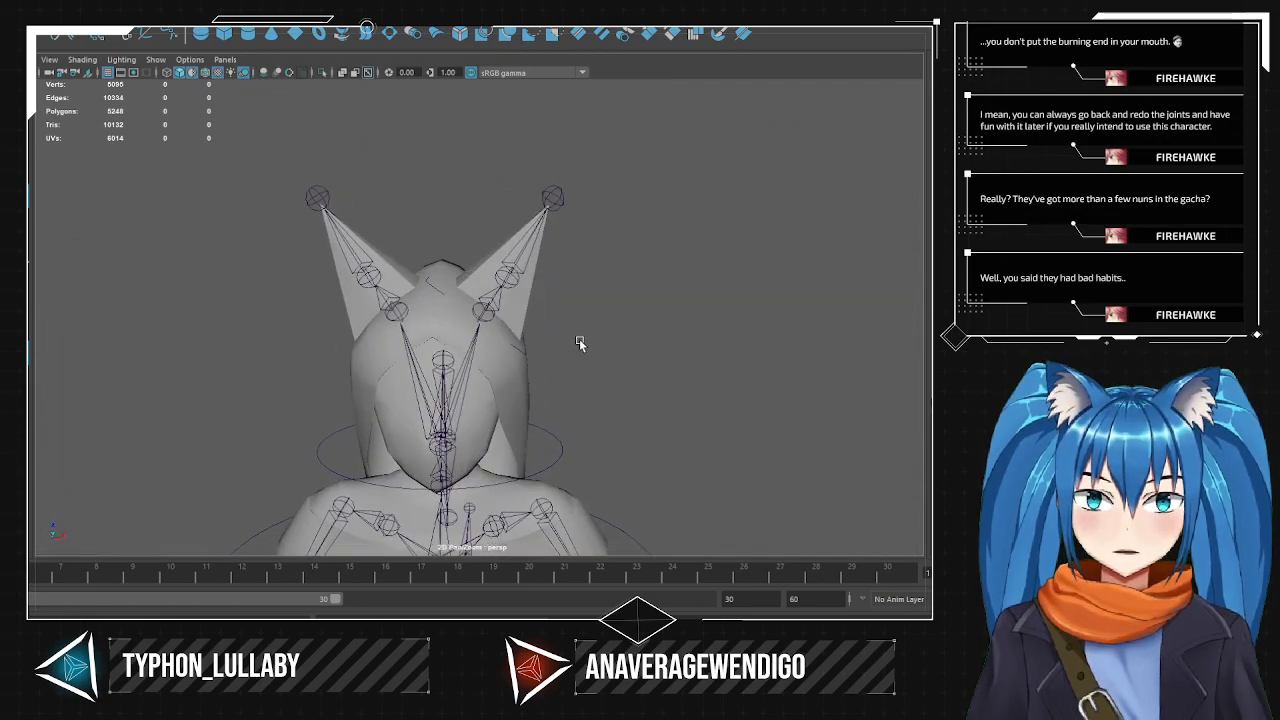
# - Adjust the size of the square curve so it surrounds the left ear's base
pyautogui.click(436, 293)
pyautogui.moveTo(591, 329)
pyautogui.keyDown('alt'); pyautogui.mouseDown()
pyautogui.moveTo(570, 334)
pyautogui.moveTo(593, 330)
pyautogui.mouseUp(); pyautogui.keyUp('alt')
pyautogui.moveTo(520, 295); pyautogui.dragTo(556, 310)
pyautogui.keyDown('alt'); pyautogui.moveTo(556, 310); pyautogui.dragTo(490, 320); pyautogui.keyUp('alt')
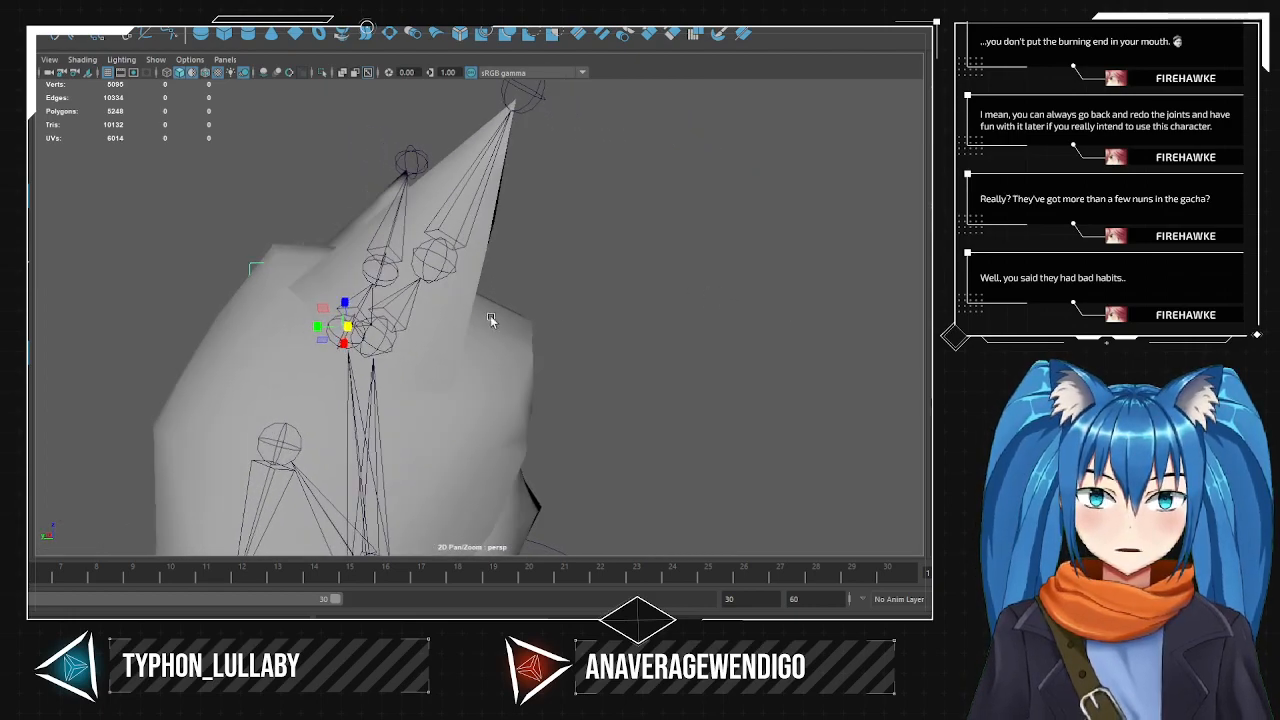
# - Compare the base joints of both ears with the placement of the left ear's square curve
pyautogui.click(396, 355)
pyautogui.keyDown('alt'); pyautogui.moveTo(396, 355); pyautogui.dragTo(450, 373); pyautogui.keyUp('alt')
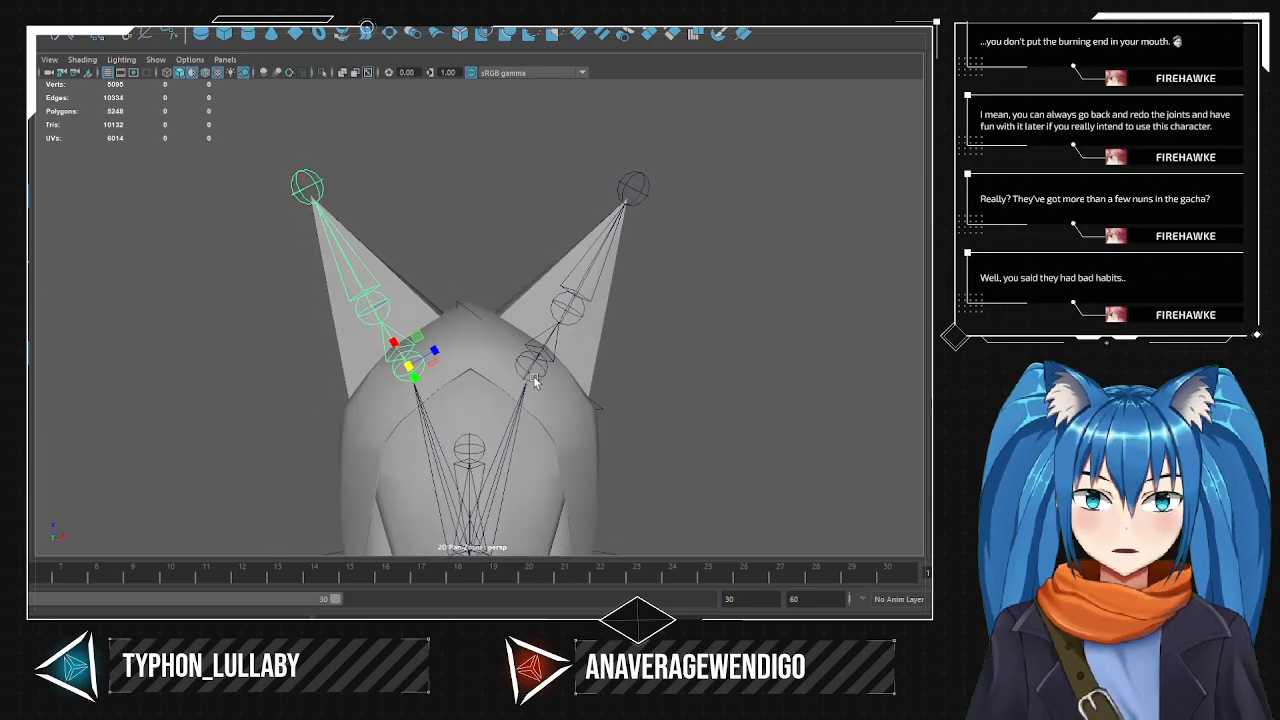
pyautogui.click(535, 372)
pyautogui.click(416, 373)
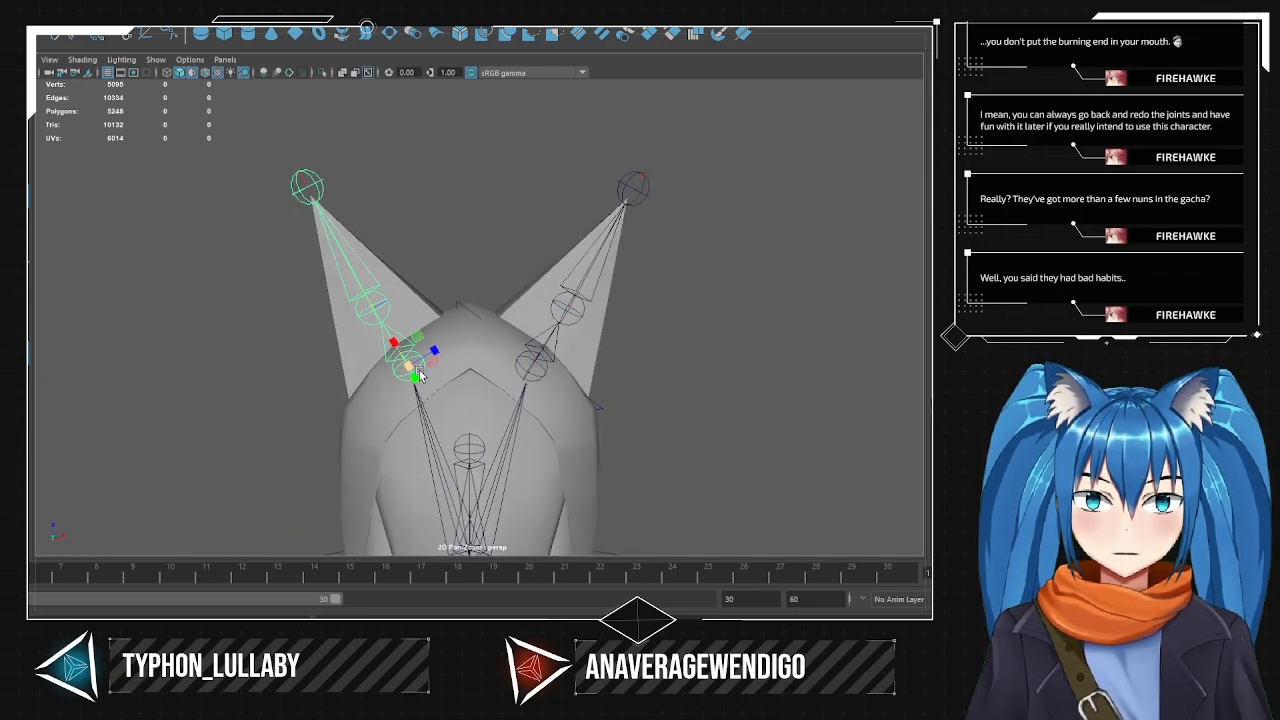
pyautogui.moveTo(423, 371)
pyautogui.keyDown('alt'); pyautogui.mouseDown()
pyautogui.moveTo(475, 380)
pyautogui.moveTo(419, 376)
pyautogui.mouseUp(); pyautogui.keyUp('alt')
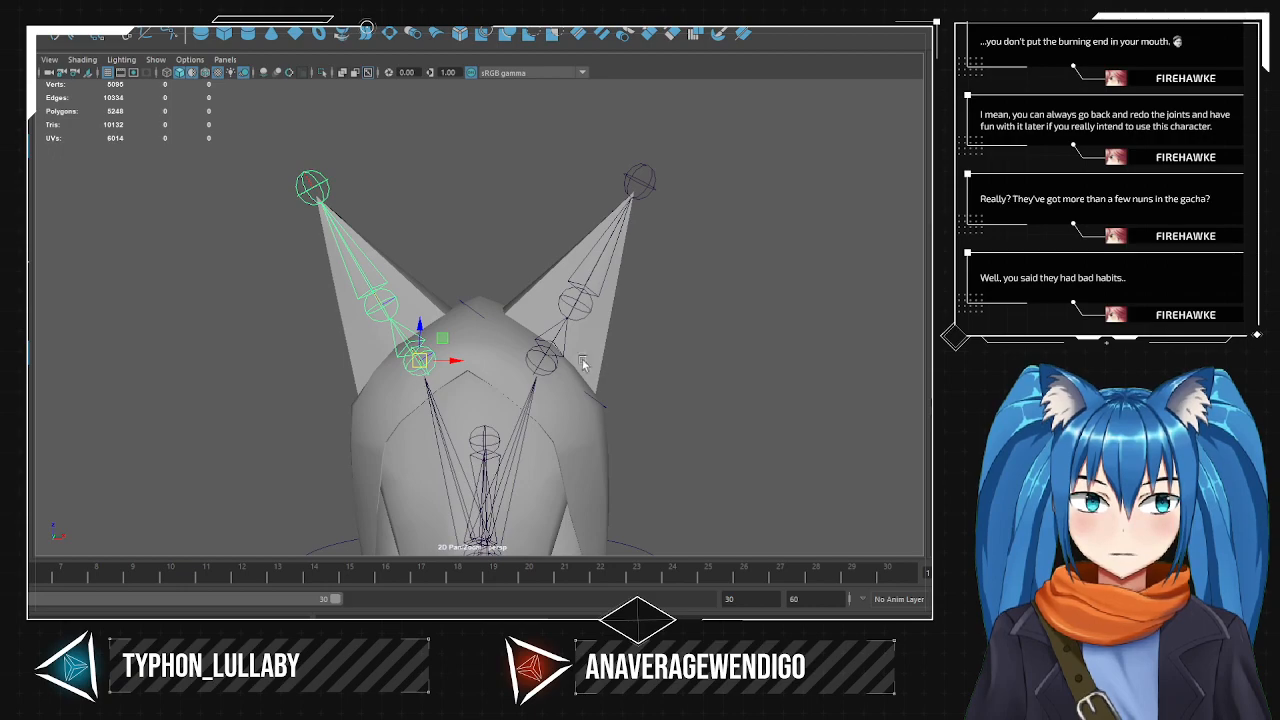
pyautogui.click(545, 367)
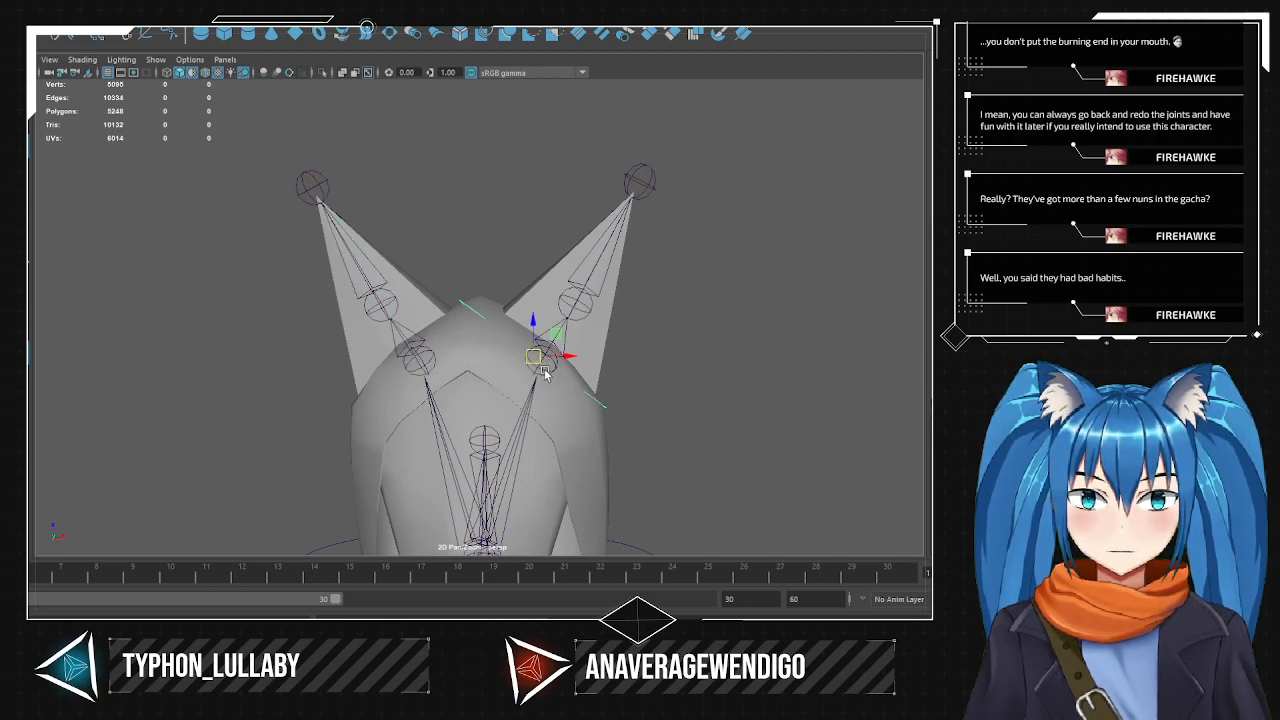
pyautogui.click(545, 372)
pyautogui.click(432, 370)
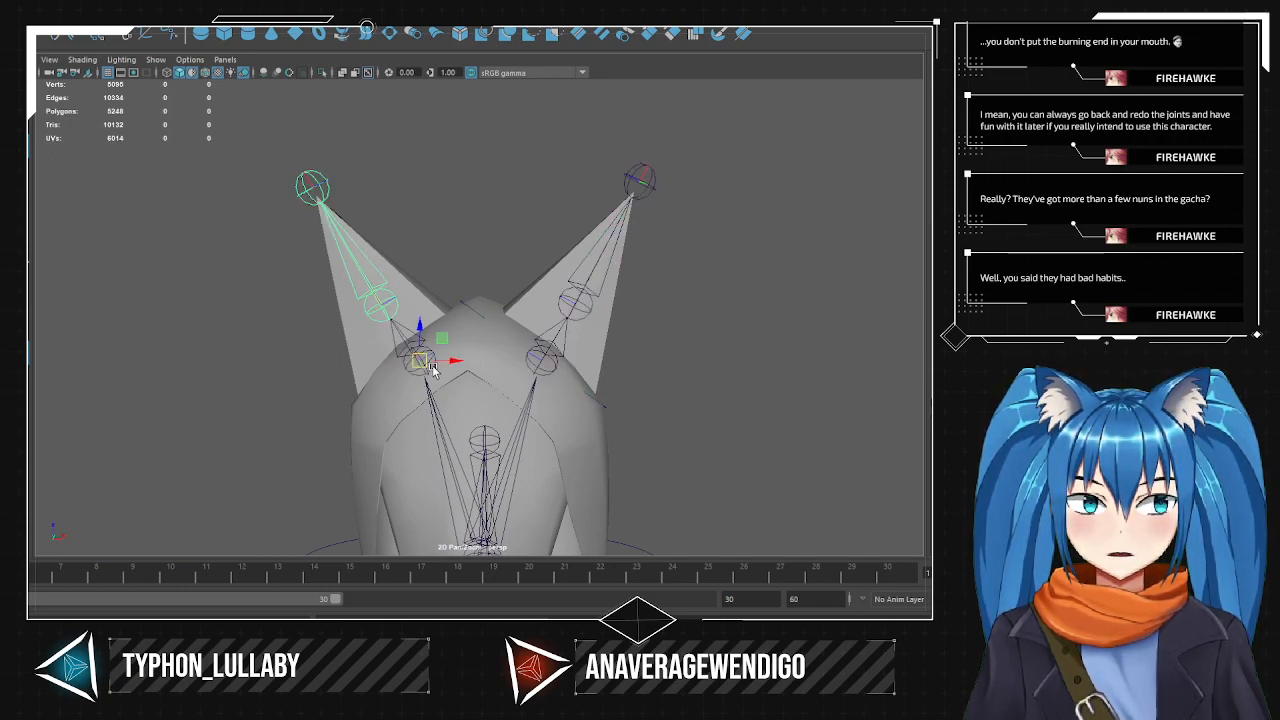
# - Reposition the middle and base joints of the character's right ear inside the ear mesh
pyautogui.scroll(3, 488, 364)
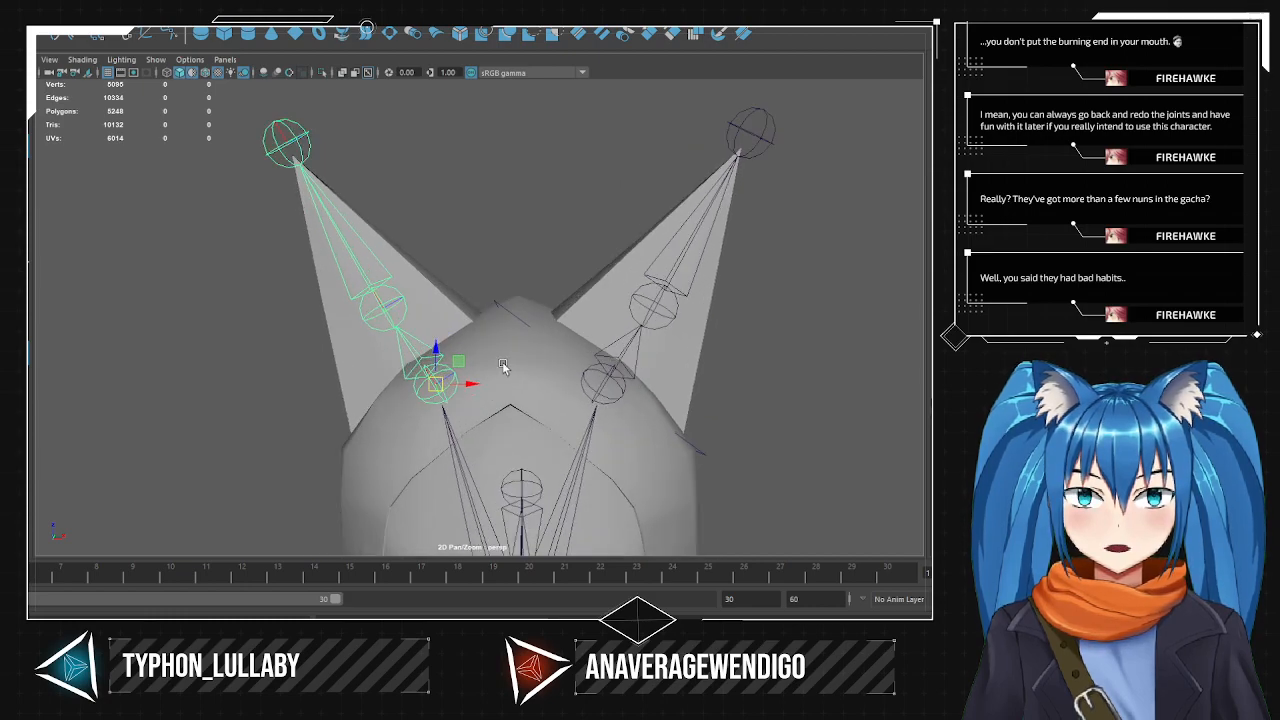
pyautogui.keyDown('alt'); pyautogui.moveTo(471, 400); pyautogui.dragTo(619, 378); pyautogui.keyUp('alt')
pyautogui.click(392, 286)
pyautogui.keyDown('alt'); pyautogui.moveTo(409, 289); pyautogui.dragTo(497, 340, button='middle'); pyautogui.keyUp('alt')
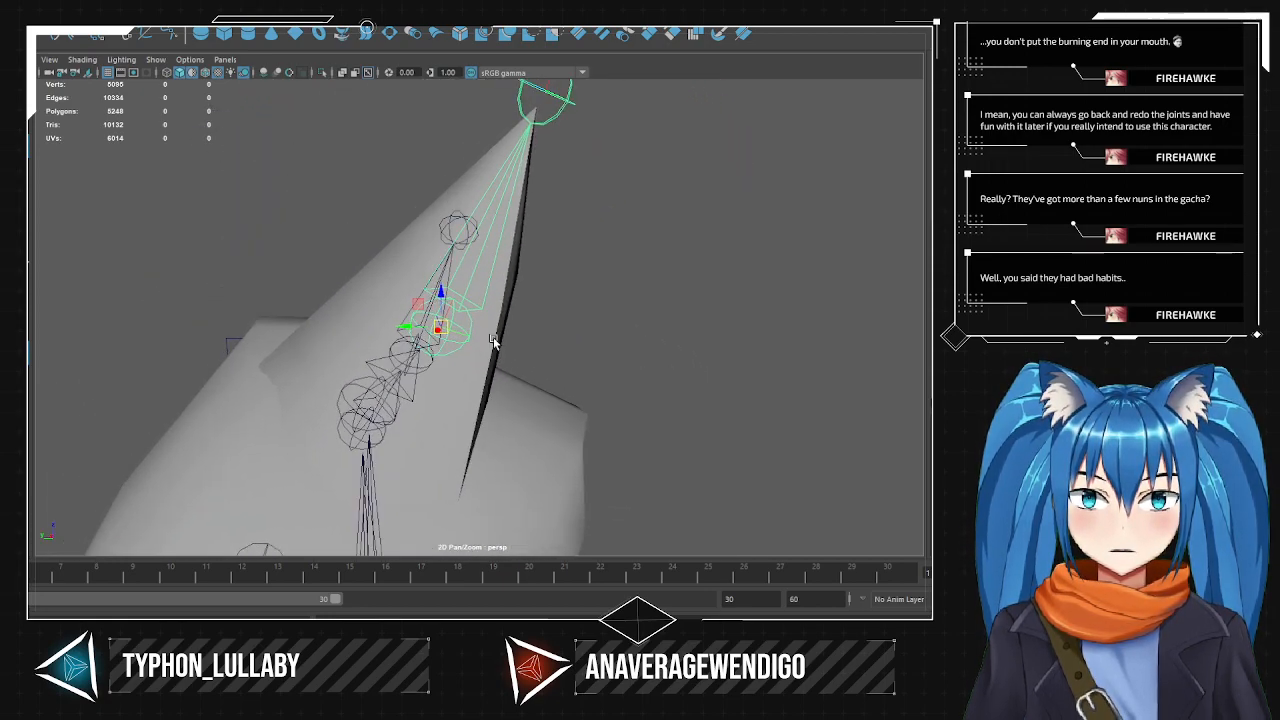
pyautogui.keyDown('alt'); pyautogui.moveTo(497, 340); pyautogui.dragTo(472, 332); pyautogui.keyUp('alt')
pyautogui.moveTo(414, 292); pyautogui.dragTo(681, 348)
pyautogui.click(538, 452)
pyautogui.keyDown('alt'); pyautogui.moveTo(568, 468); pyautogui.dragTo(419, 488); pyautogui.keyUp('alt')
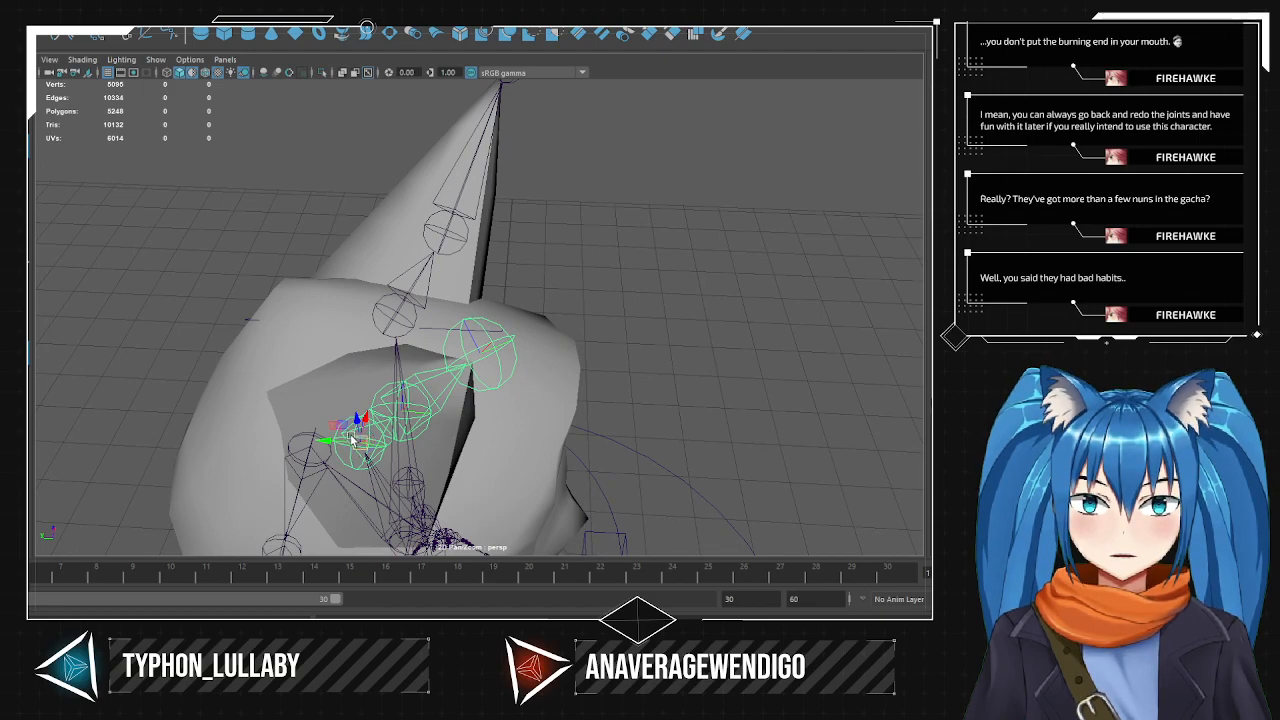
pyautogui.moveTo(366, 419); pyautogui.dragTo(340, 414)
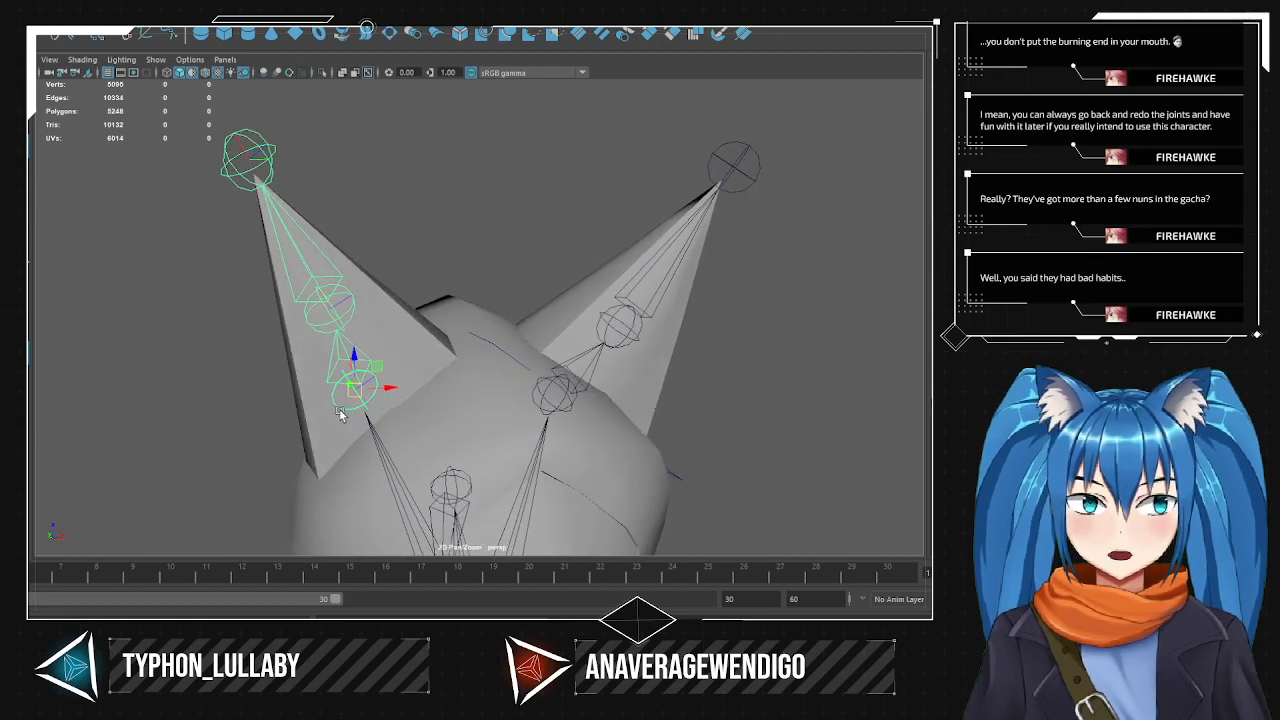
# - Try to match the left ear's base joint to the position of the right ear's base joint
pyautogui.click(554, 390)
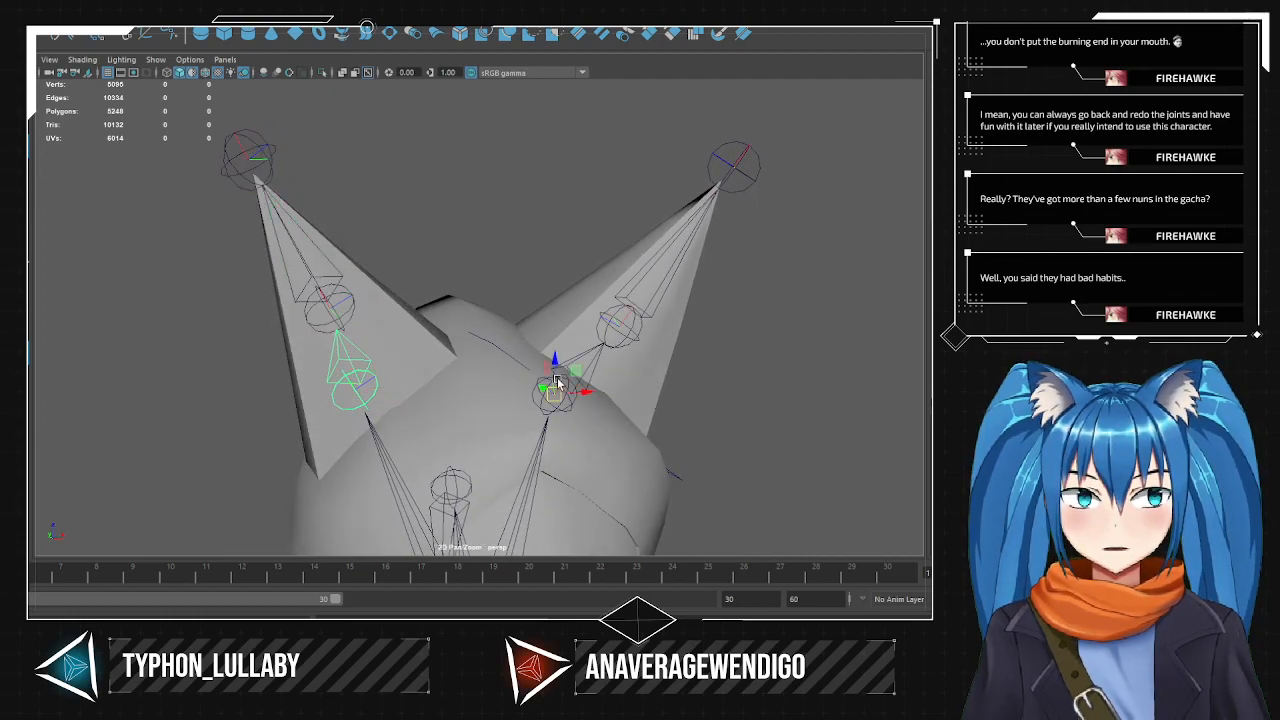
pyautogui.click(372, 382)
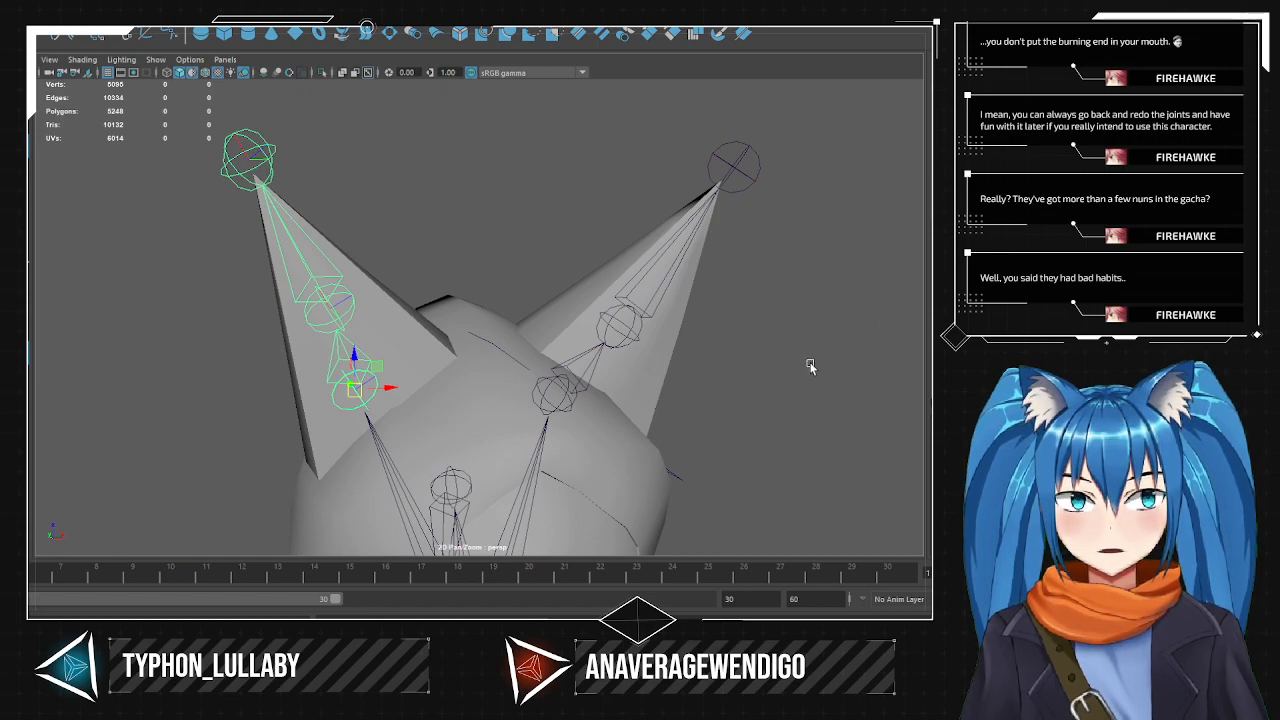
pyautogui.click(563, 403)
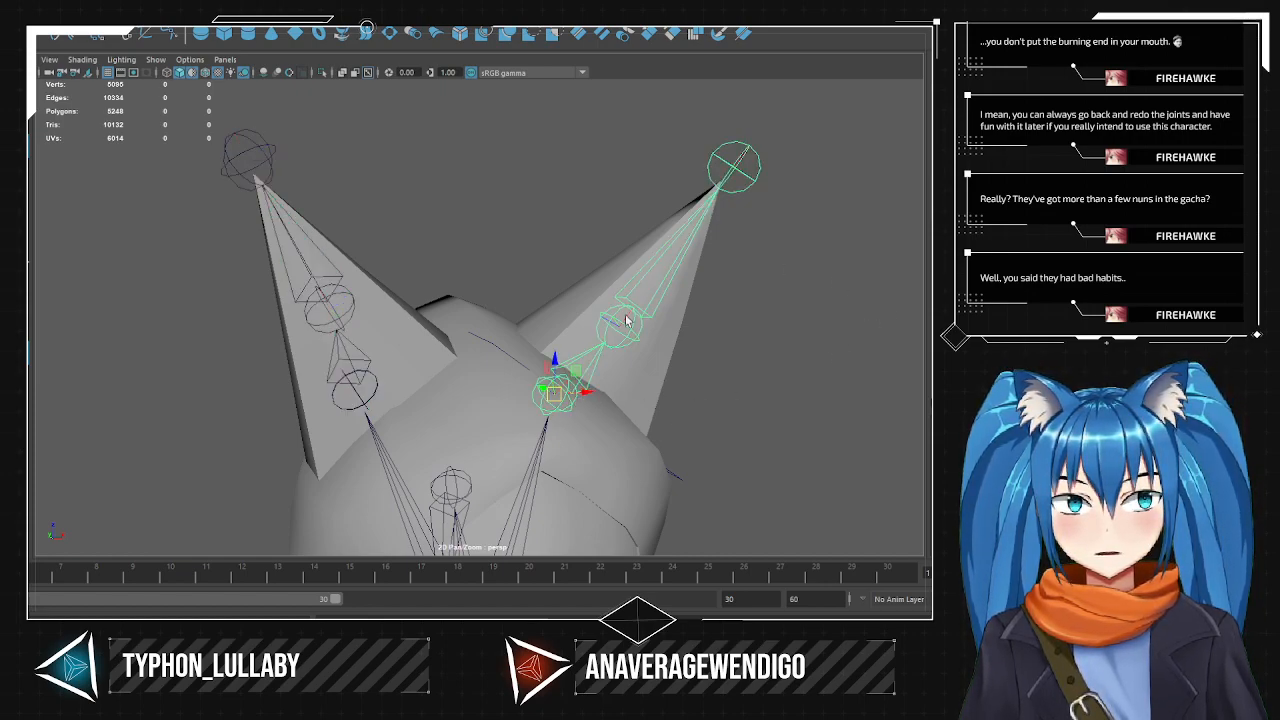
pyautogui.middleClick(375, 389)
pyautogui.click(377, 388)
pyautogui.hotkey('ctrl', 'z')
pyautogui.hotkey('ctrl', 'z')
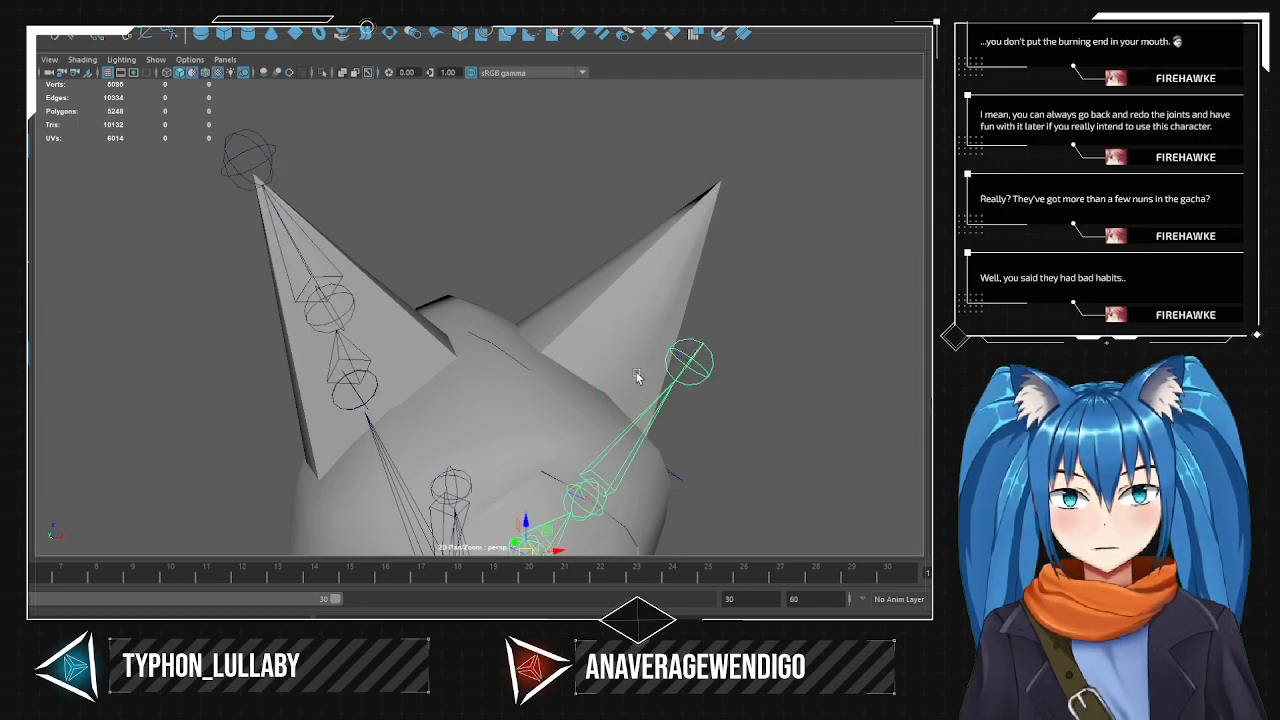
# - Move the left ear's base joint up and outward to mirror the placement of the right ear's base joint
pyautogui.click(390, 381)
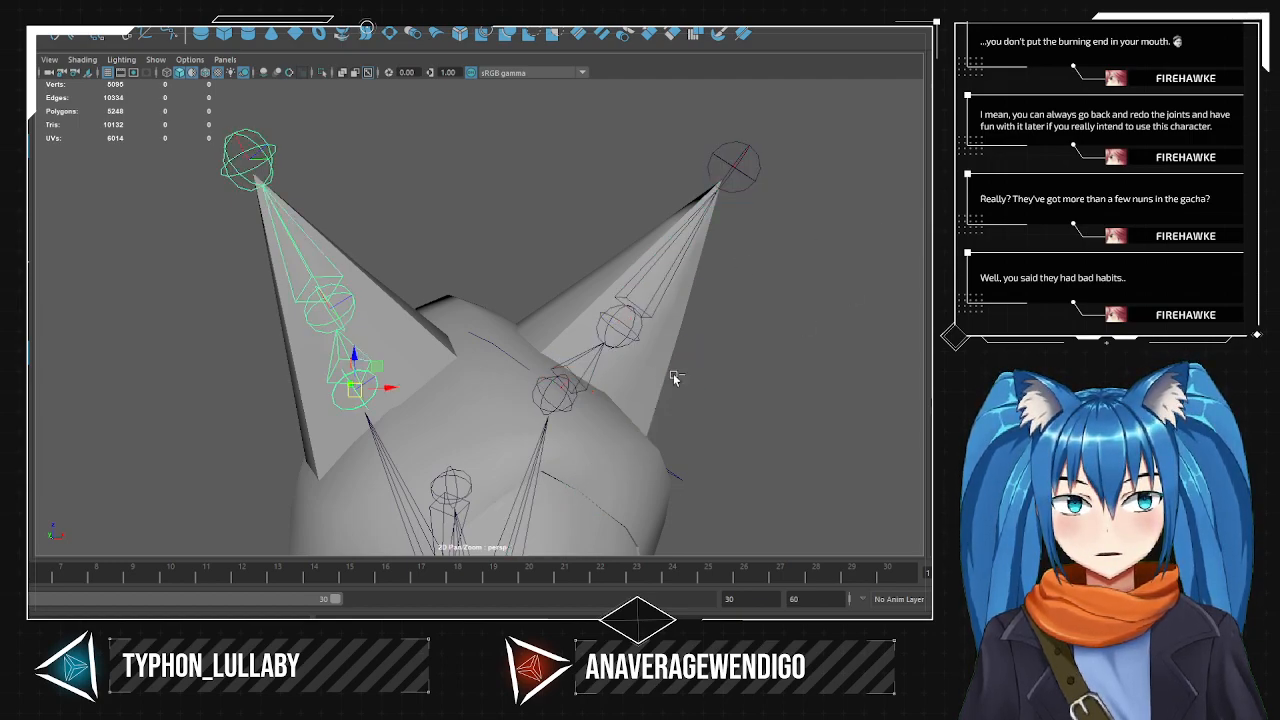
pyautogui.click(574, 403)
pyautogui.moveTo(554, 391); pyautogui.dragTo(556, 376)
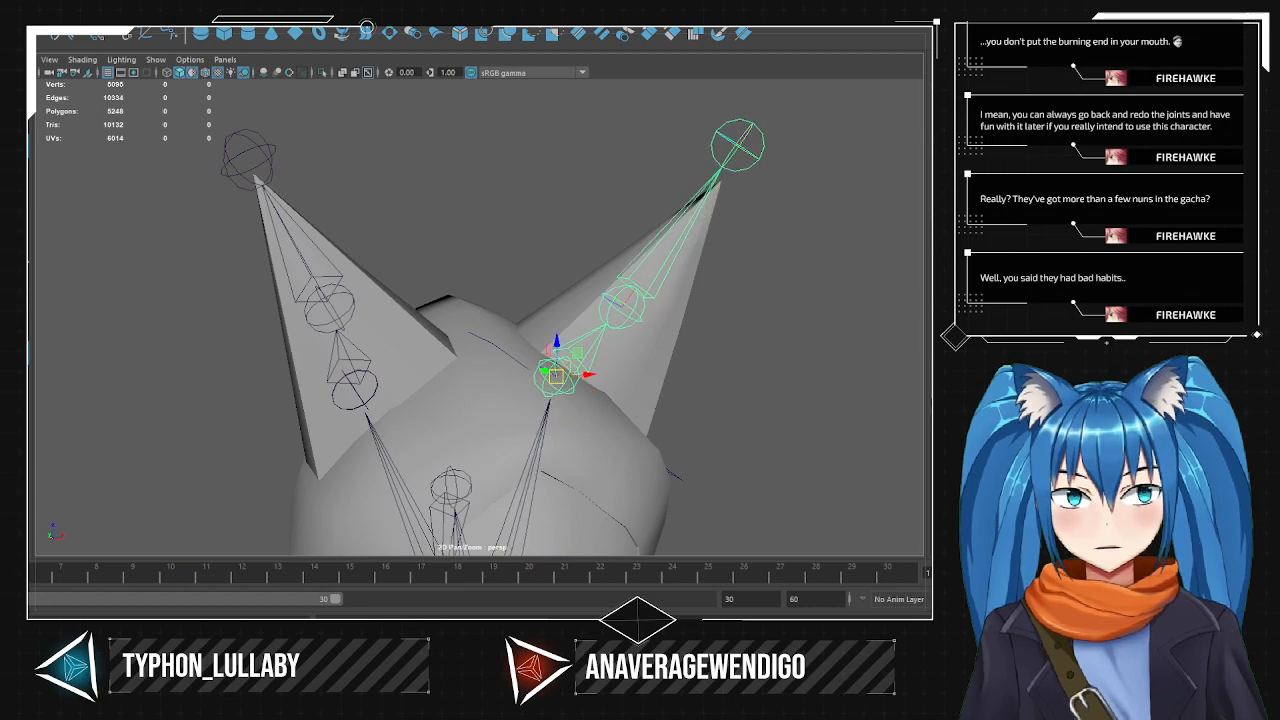
pyautogui.click(370, 395)
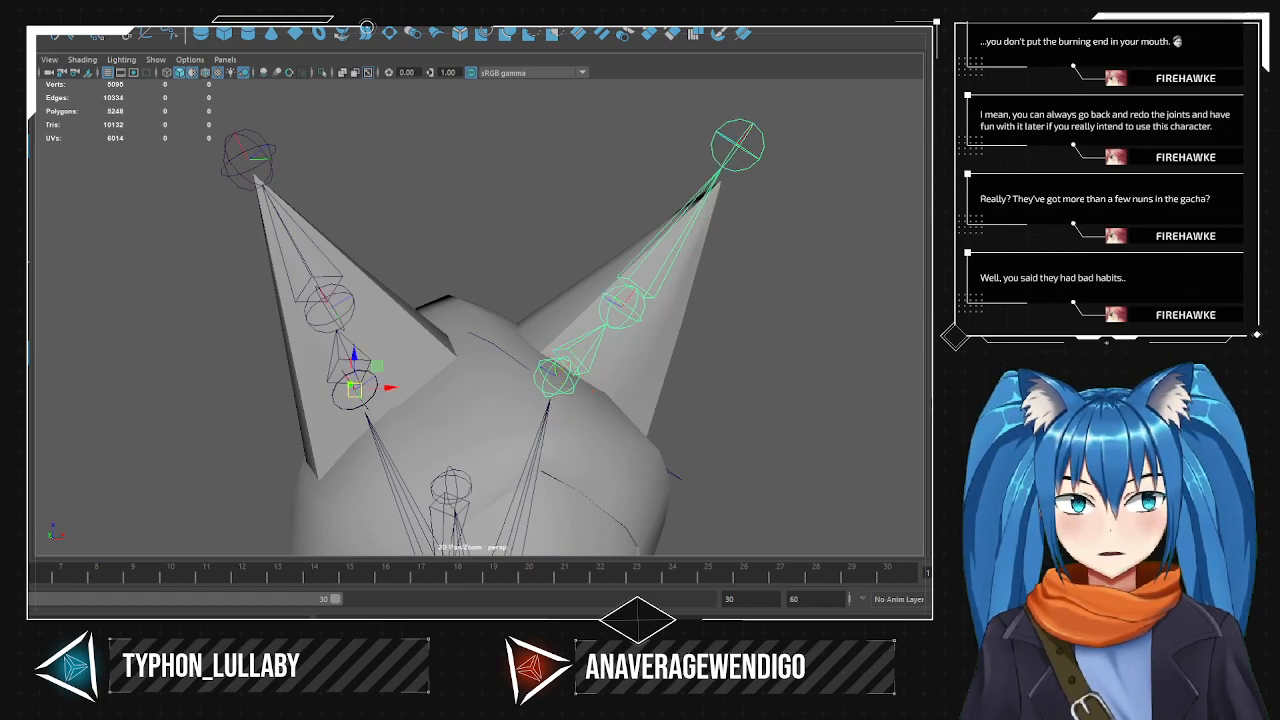
pyautogui.click(562, 388)
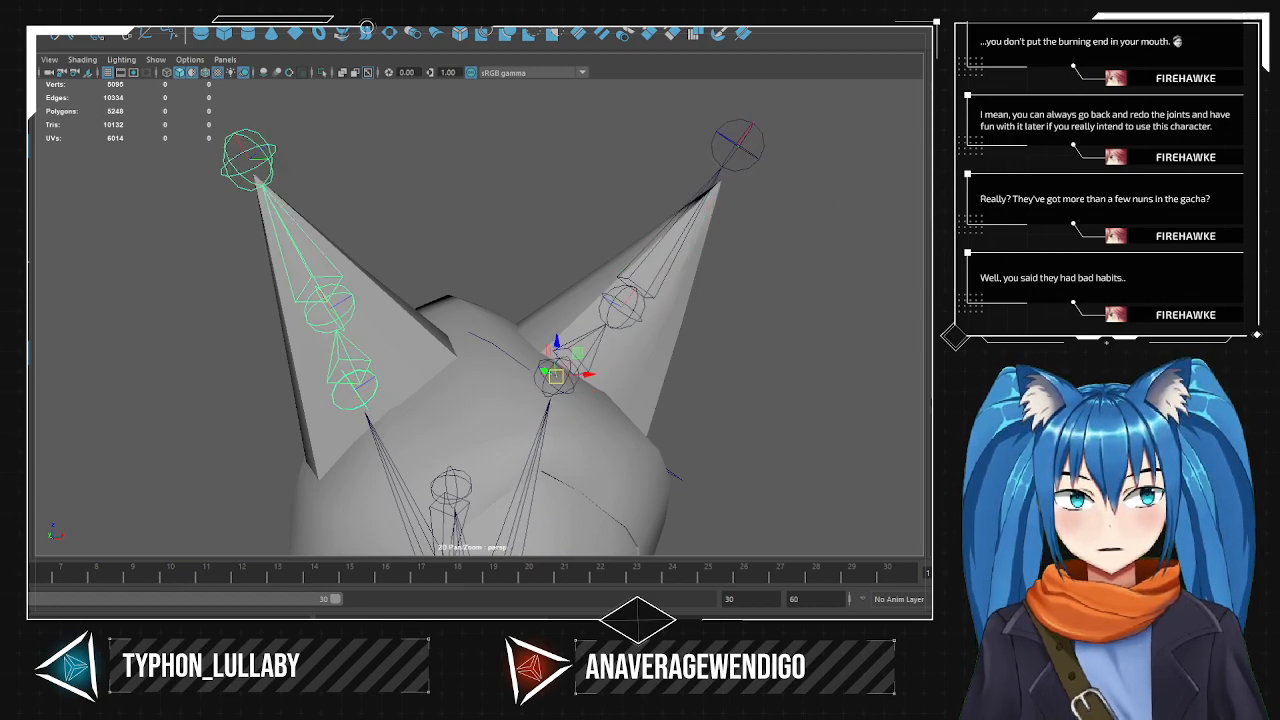
pyautogui.moveTo(588, 374); pyautogui.dragTo(618, 372)
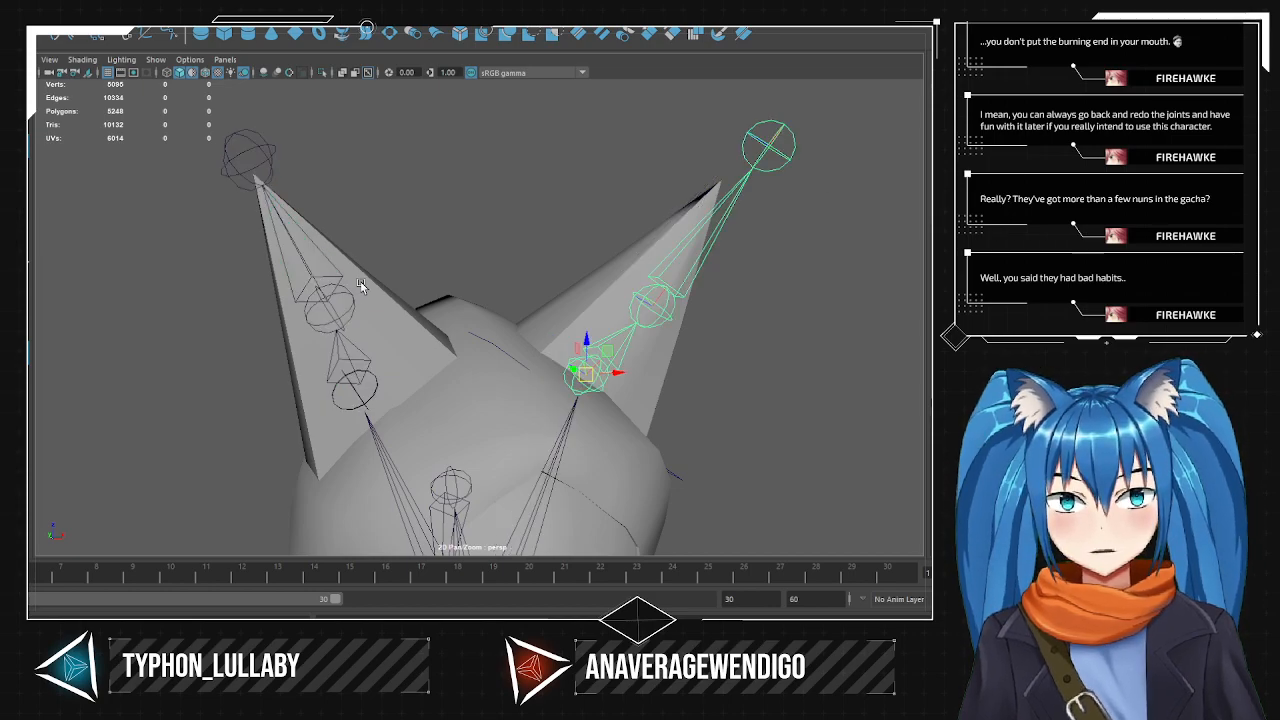
pyautogui.click(372, 386)
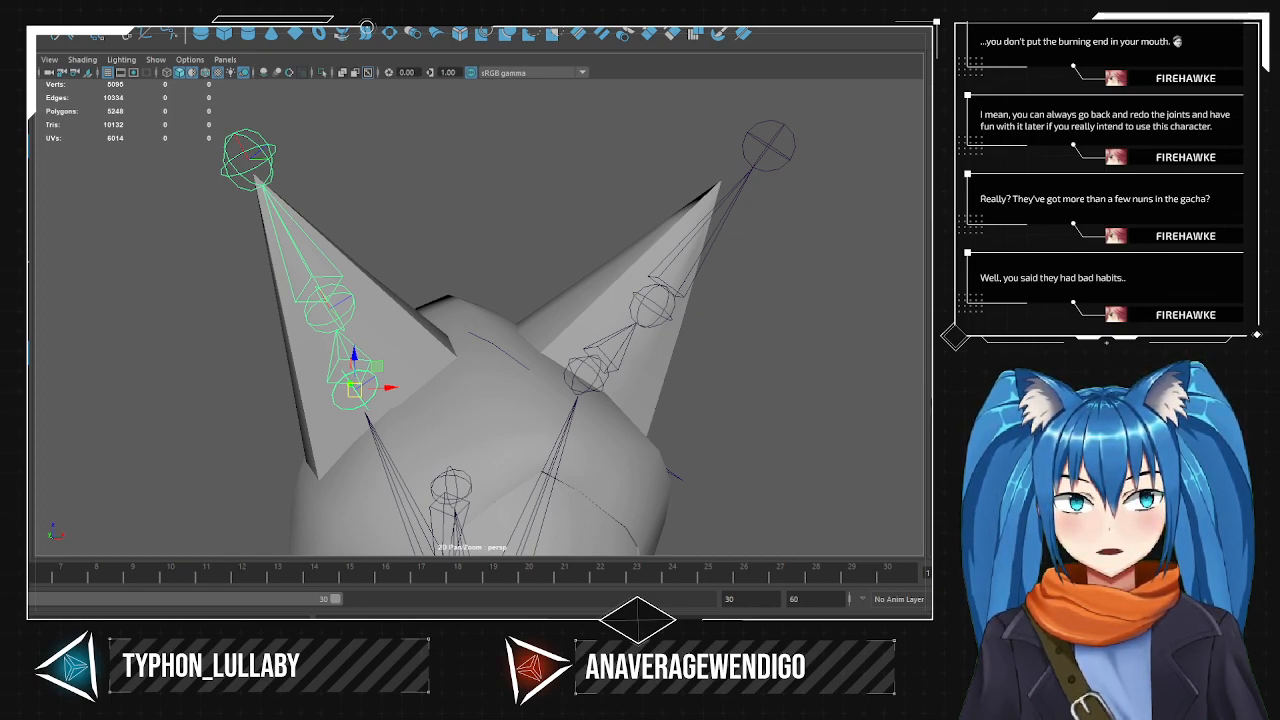
pyautogui.click(598, 380)
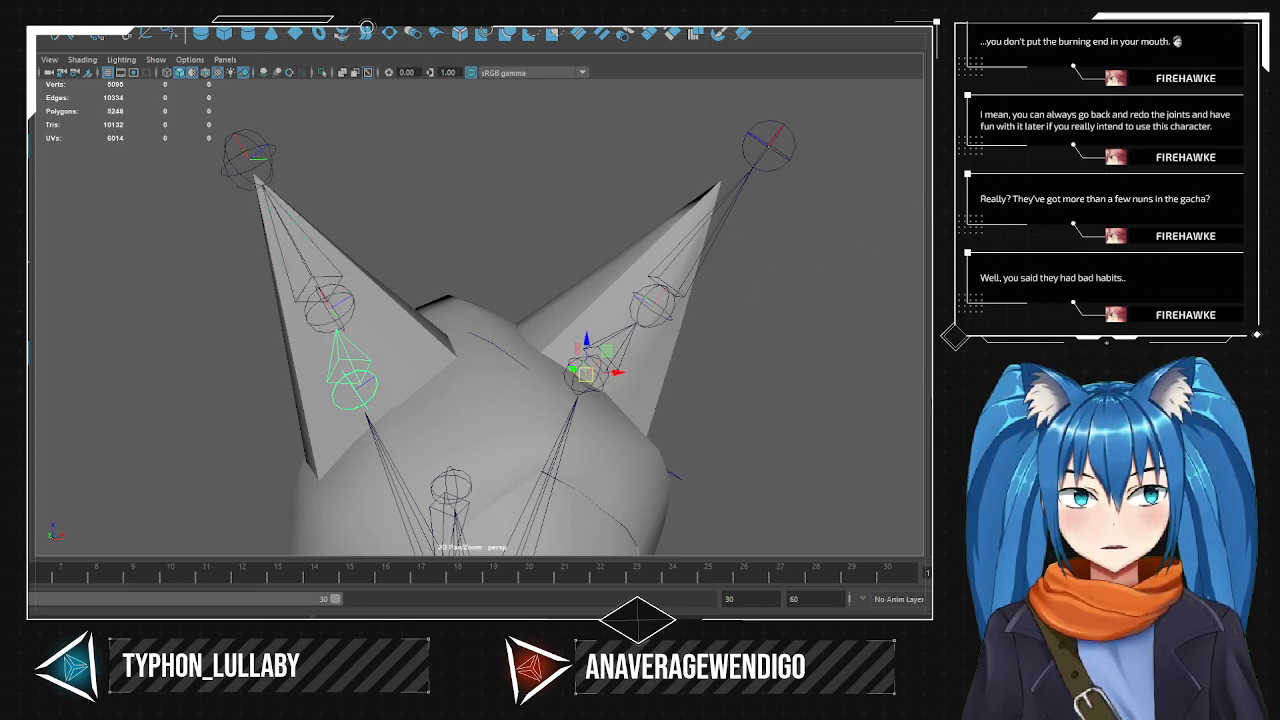
# - Shift the left ear's middle joint to mirror the placement of the right ear's middle joint
pyautogui.click(329, 305)
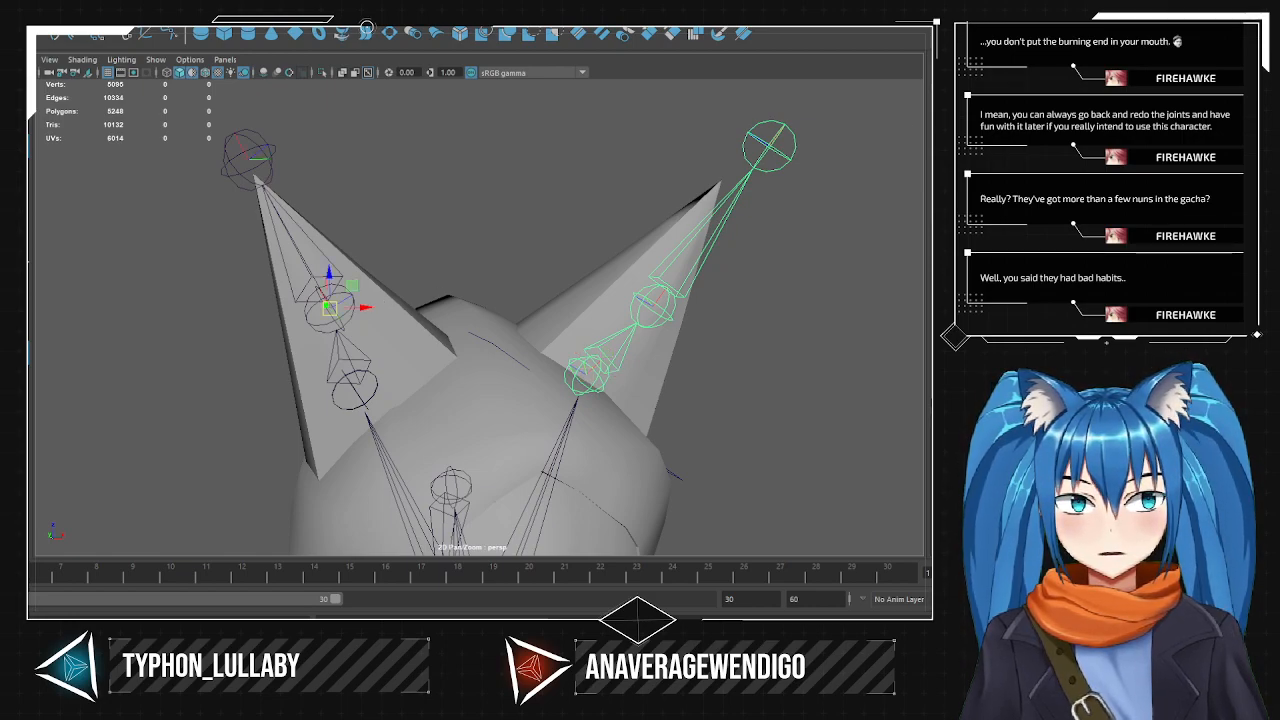
pyautogui.click(666, 318)
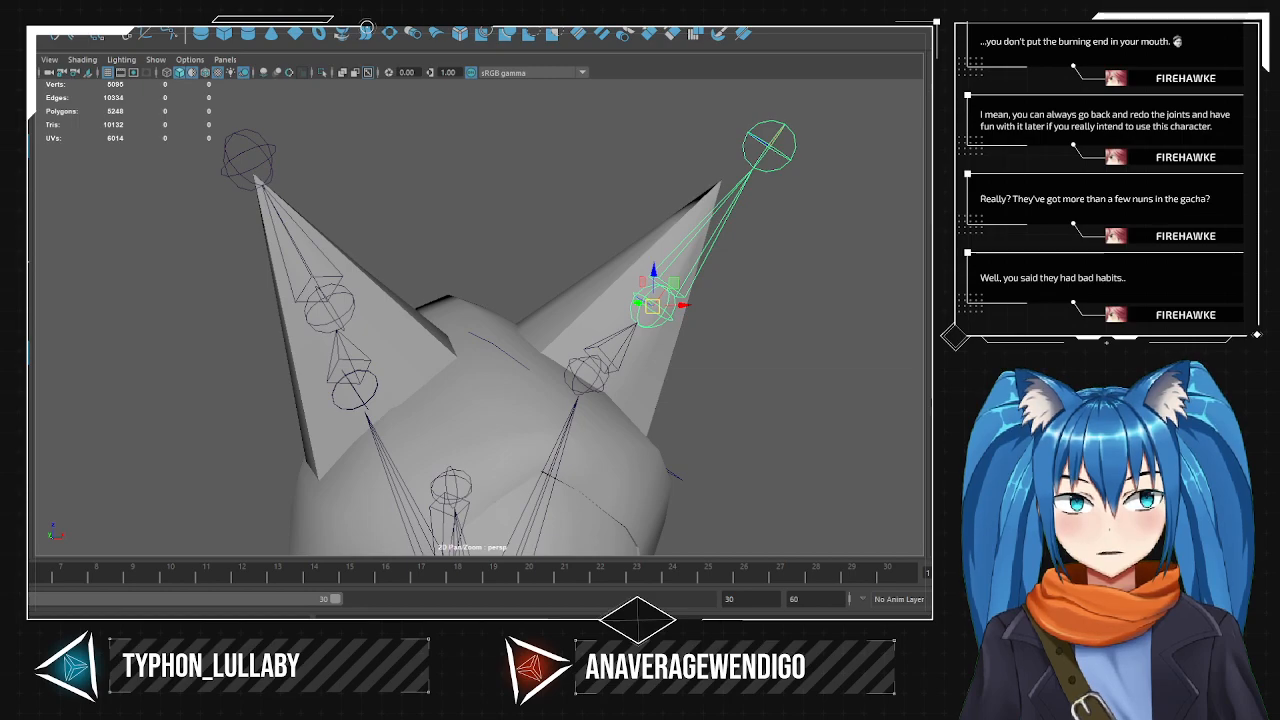
pyautogui.moveTo(652, 306); pyautogui.dragTo(647, 311)
pyautogui.click(348, 317)
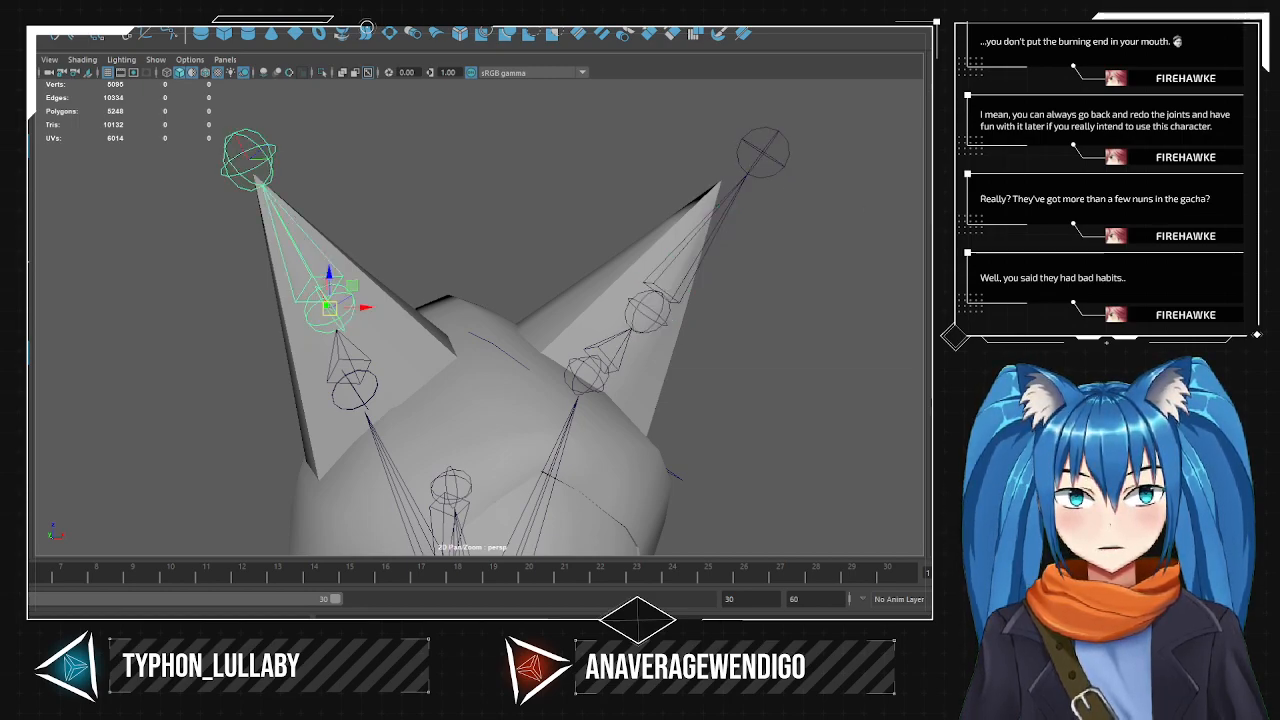
pyautogui.click(650, 310)
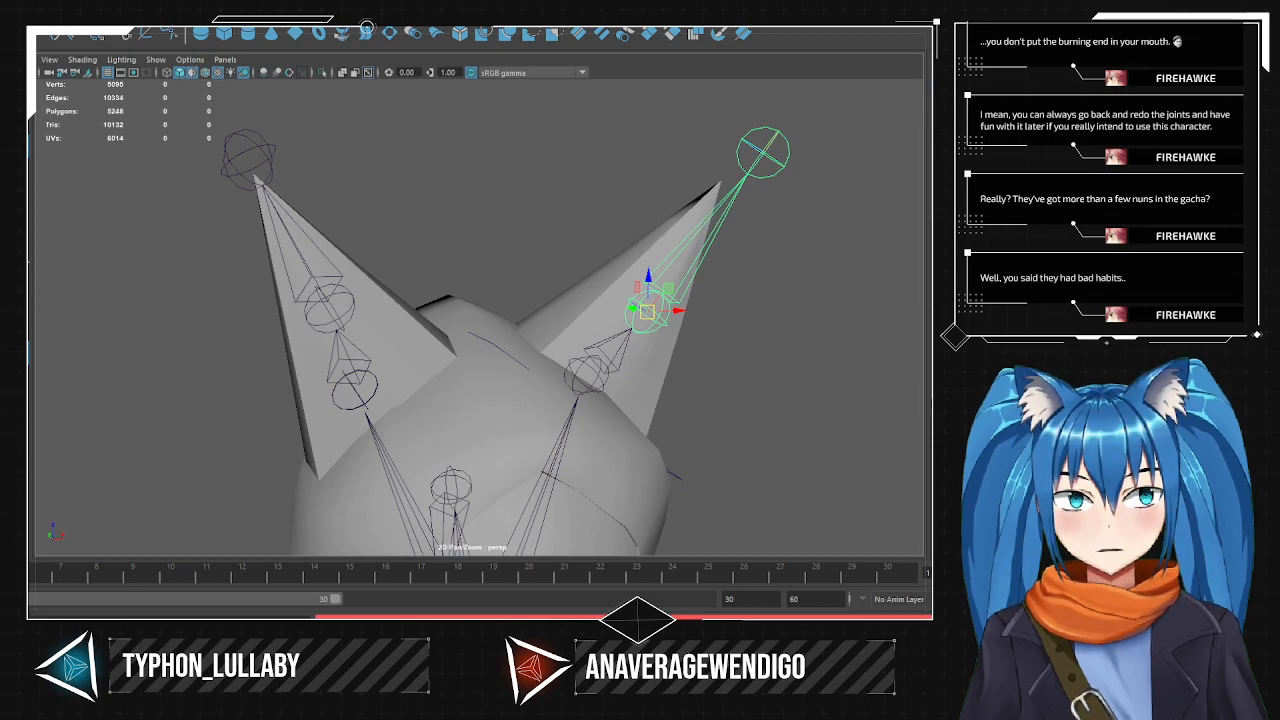
pyautogui.hotkey('ctrl', 'z')
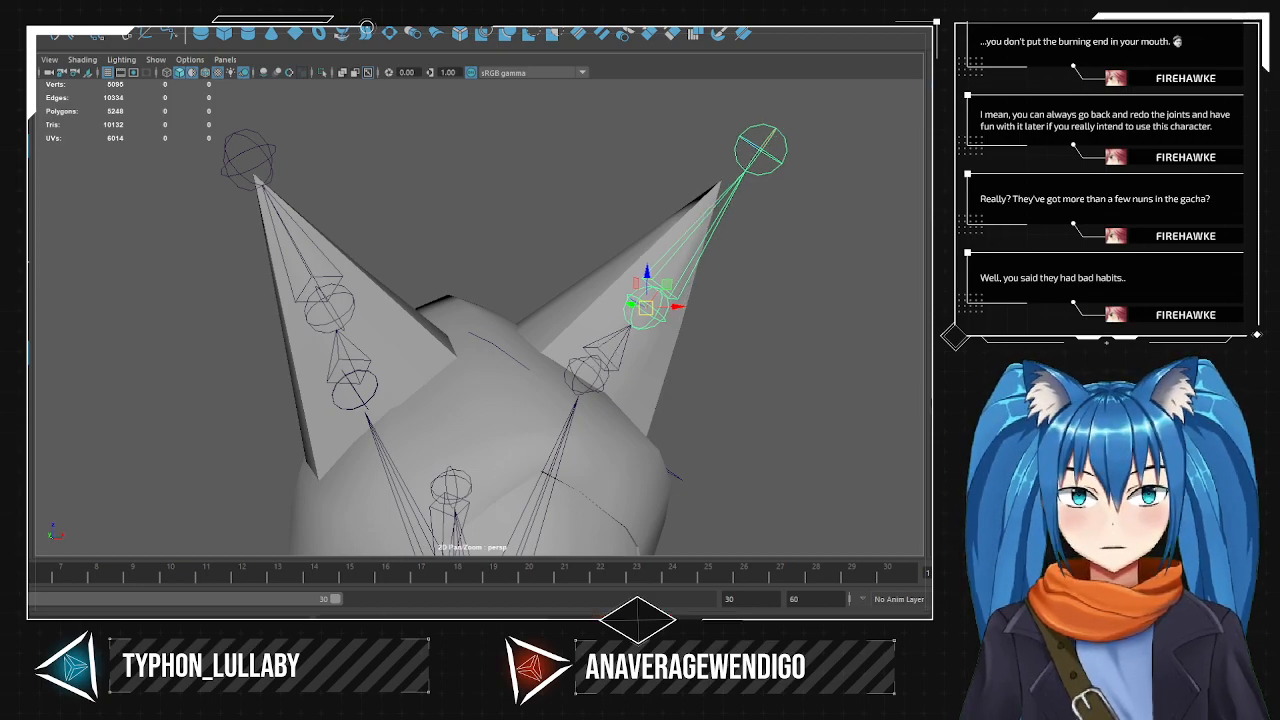
pyautogui.keyDown('shift'); pyautogui.click(350, 308); pyautogui.keyUp('shift')
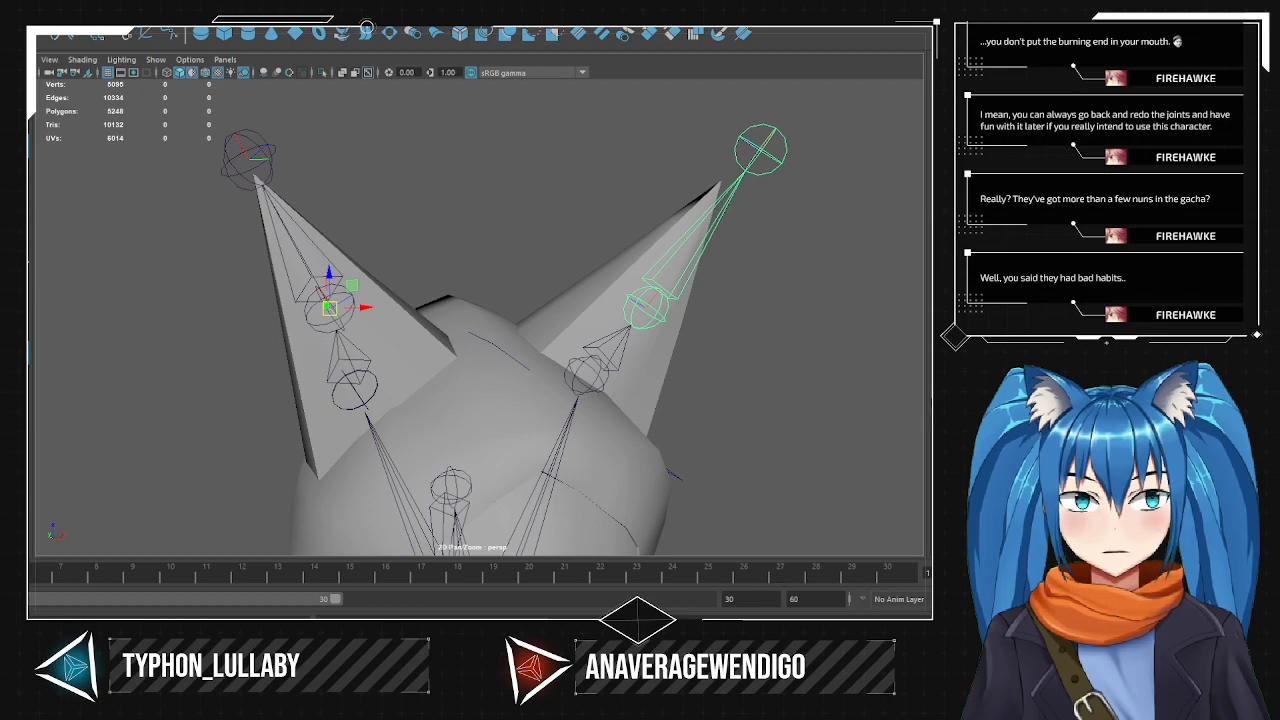
pyautogui.hotkey('ctrl', 'z')
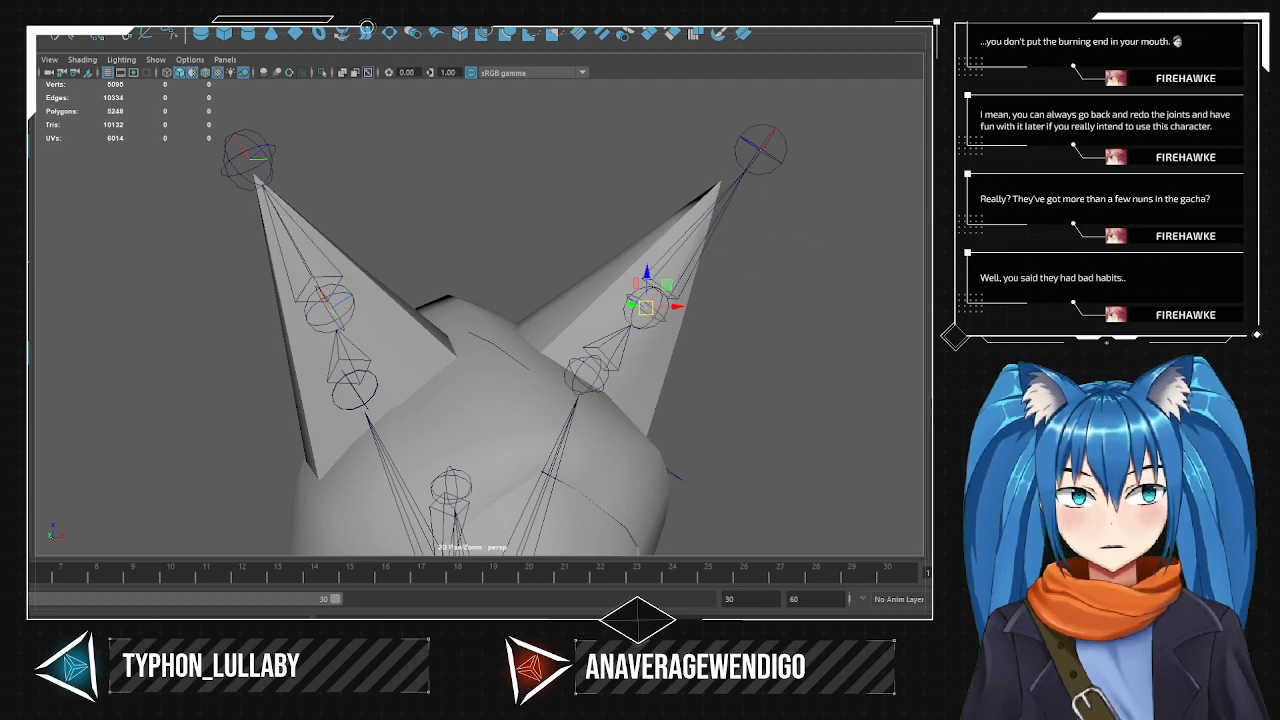
pyautogui.hotkey('ctrl', 'z')
# - Move the left ear's tip joint down and inward to the ear's point, mirroring the right ear's tip joint
pyautogui.keyDown('shift'); pyautogui.click(270, 180); pyautogui.keyUp('shift')
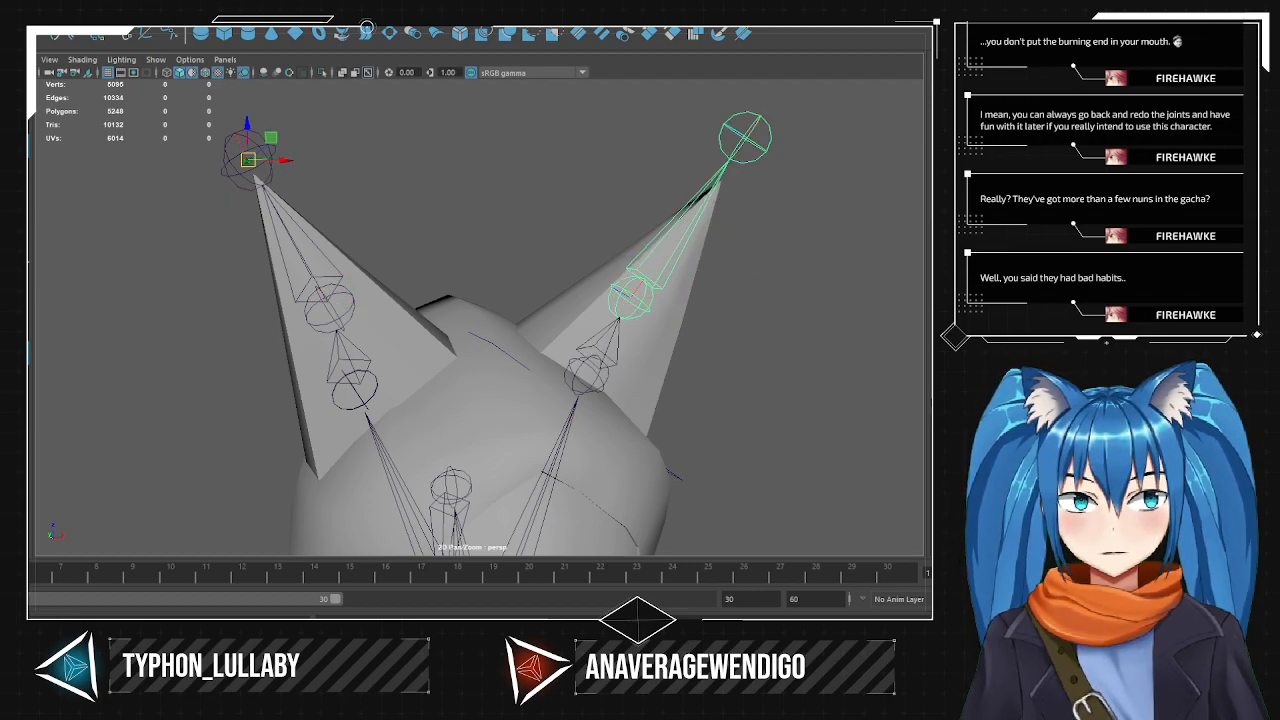
pyautogui.click(774, 129)
pyautogui.click(771, 131)
pyautogui.moveTo(745, 137); pyautogui.dragTo(727, 163)
pyautogui.click(259, 184)
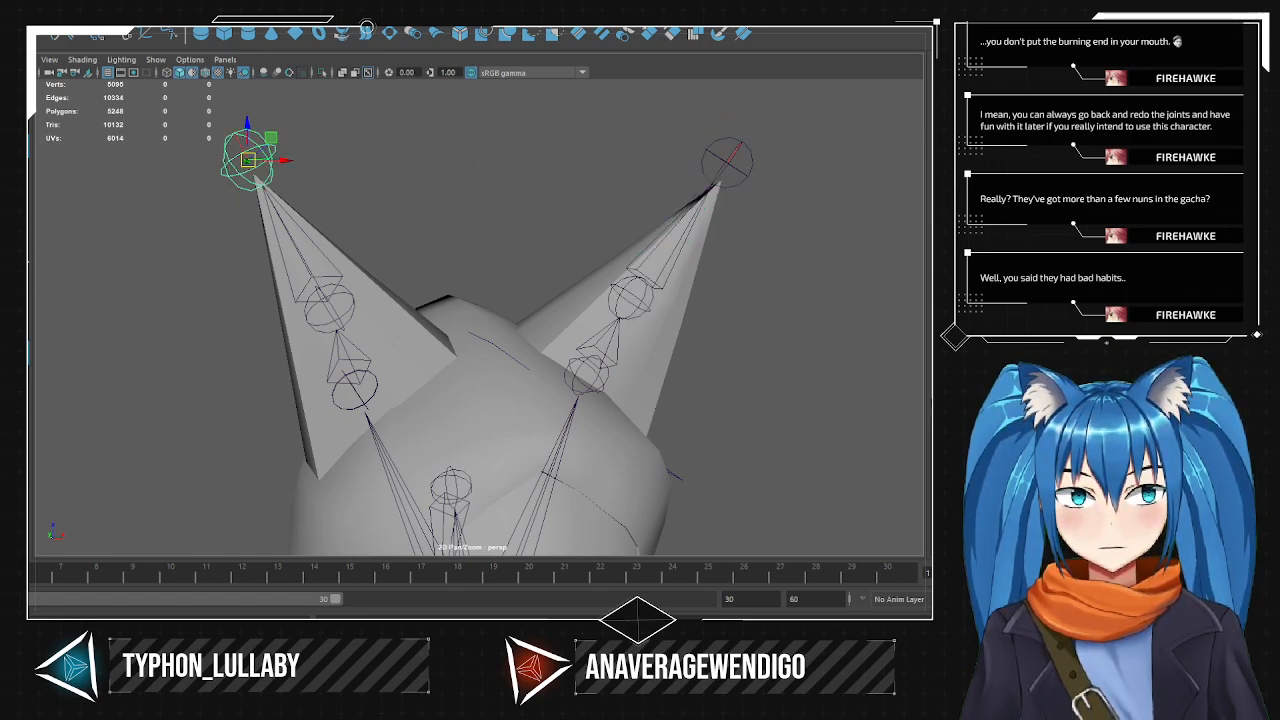
pyautogui.click(771, 156)
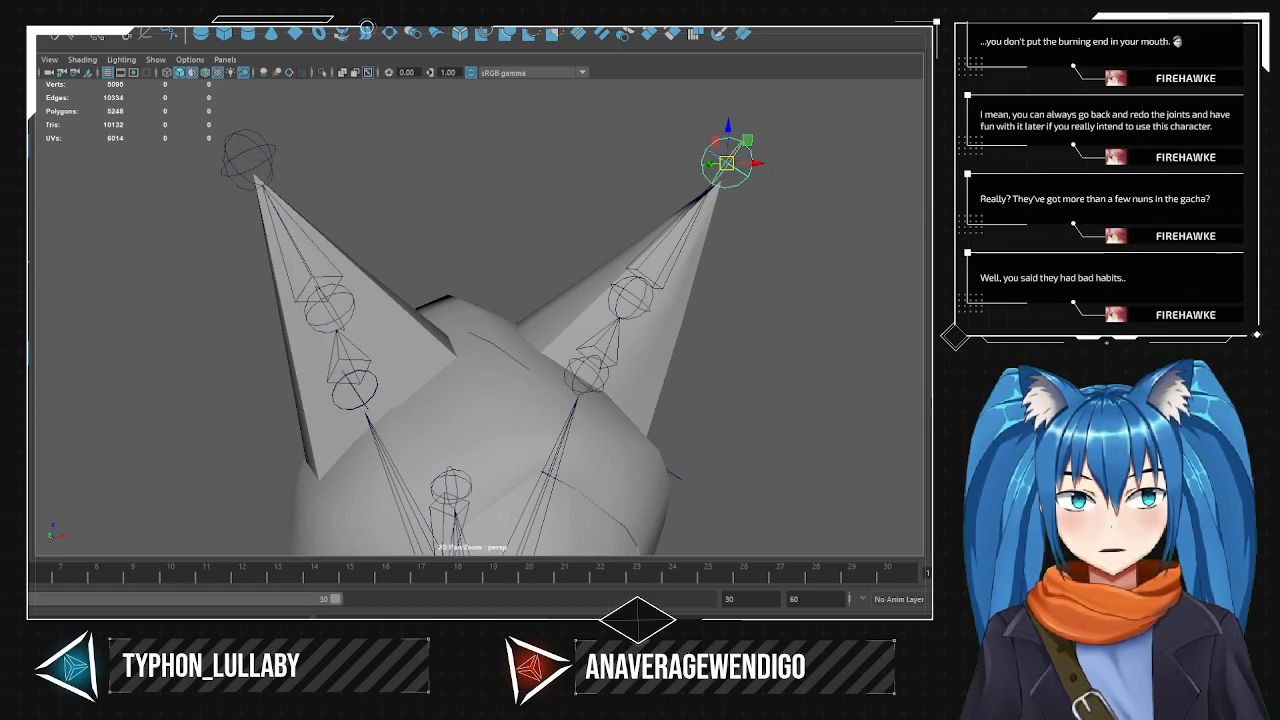
pyautogui.moveTo(727, 163); pyautogui.dragTo(721, 158)
pyautogui.click(266, 174)
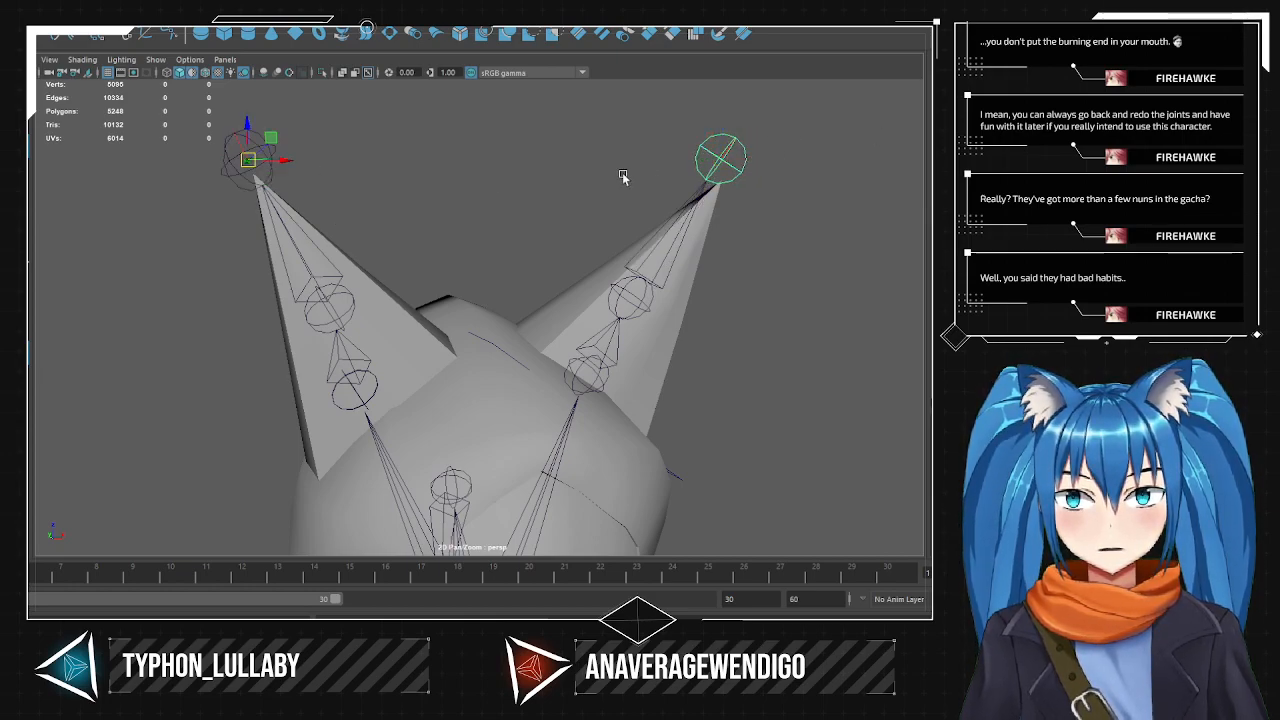
pyautogui.click(742, 160)
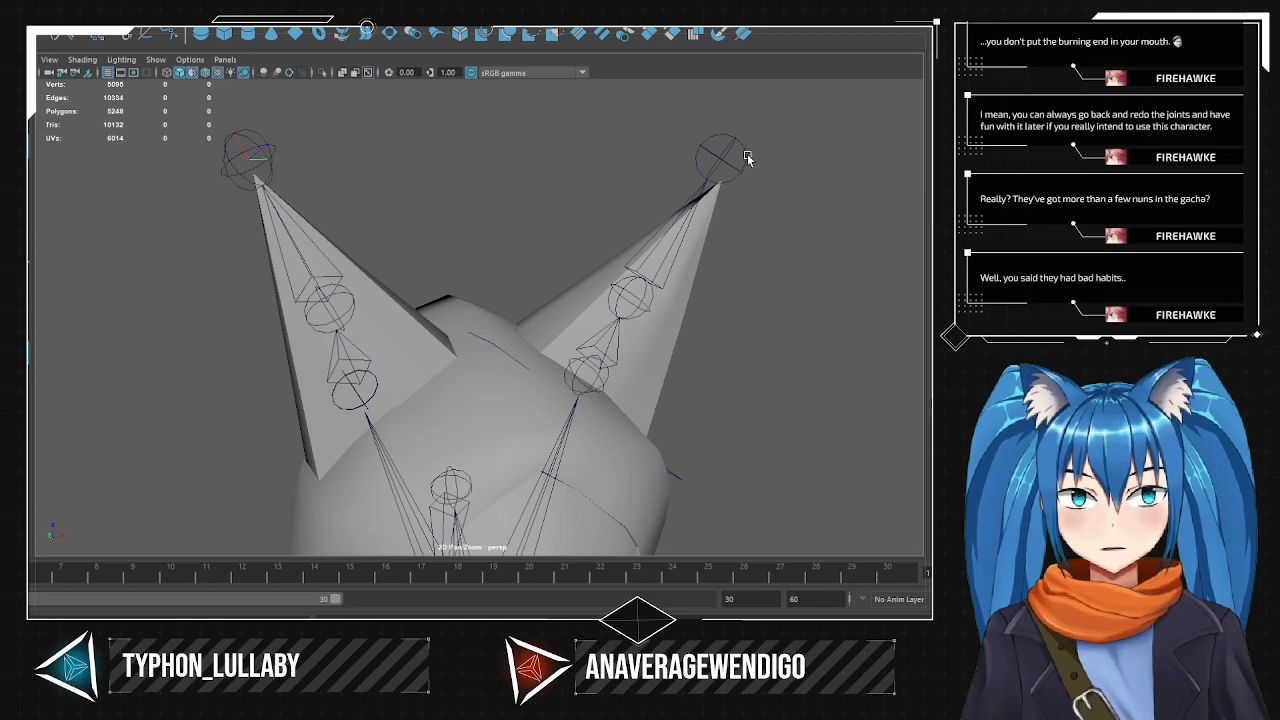
pyautogui.click(745, 158)
# - Adjust the front-to-back position of the left ear's tip joint as seen from above
pyautogui.moveTo(600, 190)
pyautogui.keyDown('alt'); pyautogui.mouseDown()
pyautogui.moveTo(602, 235)
pyautogui.moveTo(592, 192)
pyautogui.mouseUp(); pyautogui.keyUp('alt')
pyautogui.click(844, 269)
pyautogui.keyDown('alt'); pyautogui.moveTo(810, 296); pyautogui.dragTo(838, 334); pyautogui.keyUp('alt')
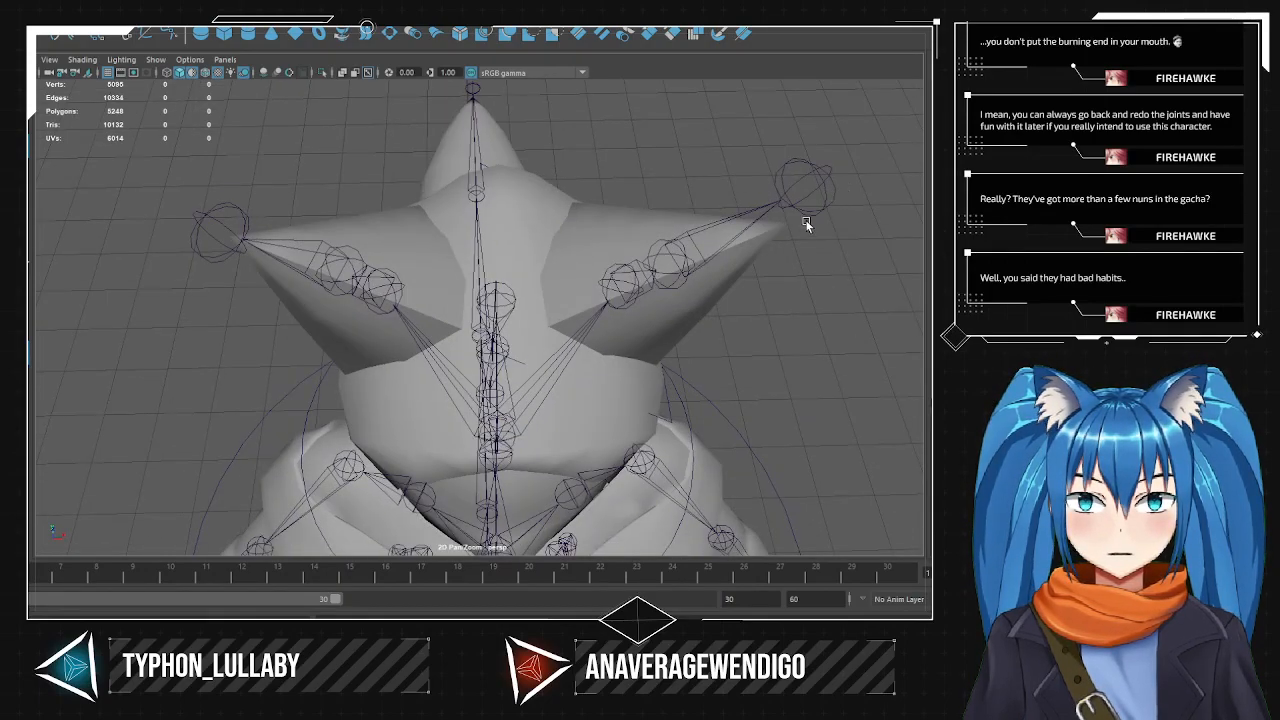
pyautogui.keyDown('alt'); pyautogui.moveTo(809, 218); pyautogui.dragTo(811, 252); pyautogui.keyUp('alt')
pyautogui.click(836, 197)
pyautogui.keyDown('alt'); pyautogui.moveTo(838, 195); pyautogui.dragTo(757, 209); pyautogui.keyUp('alt')
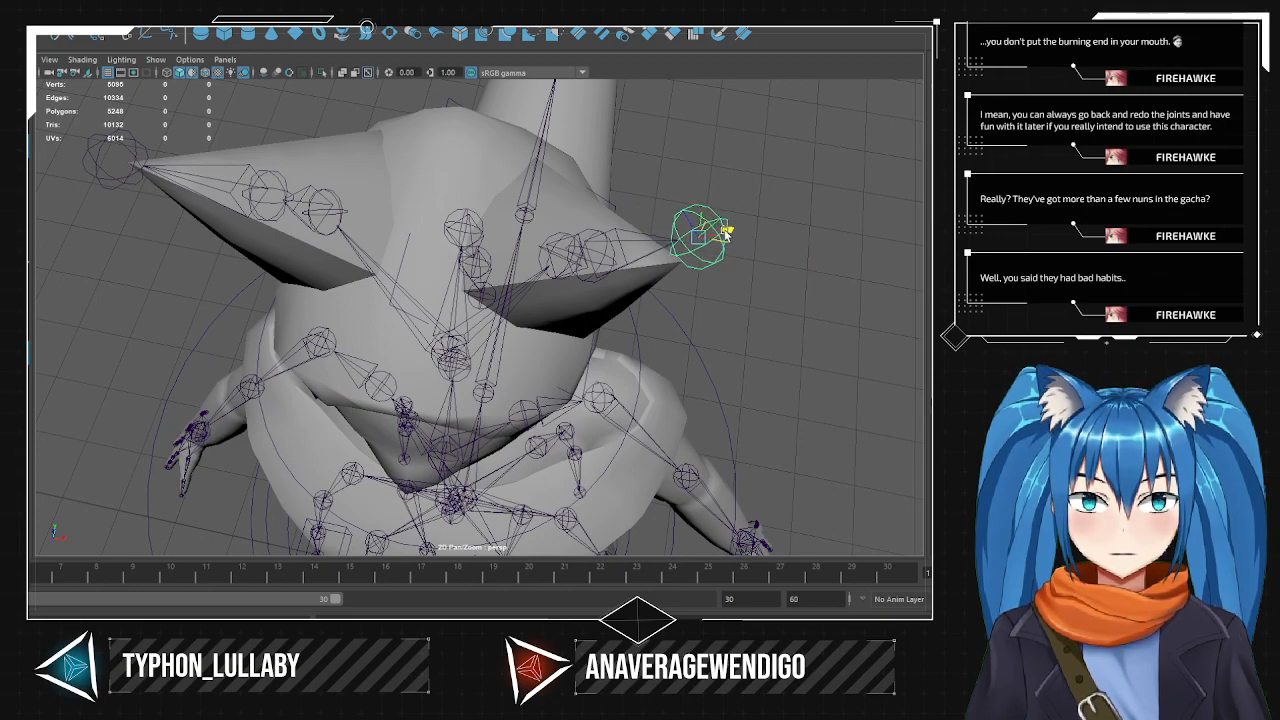
pyautogui.keyDown('alt'); pyautogui.moveTo(714, 246); pyautogui.dragTo(757, 192); pyautogui.keyUp('alt')
pyautogui.moveTo(672, 158); pyautogui.dragTo(680, 124)
pyautogui.click(688, 275)
# - Slide the left ear's tip joint front to back in the side view until it lines up with the right tip joint
pyautogui.scroll(-3, 688, 275)
pyautogui.keyDown('alt'); pyautogui.moveTo(688, 277); pyautogui.dragTo(790, 282); pyautogui.keyUp('alt')
pyautogui.click(484, 228)
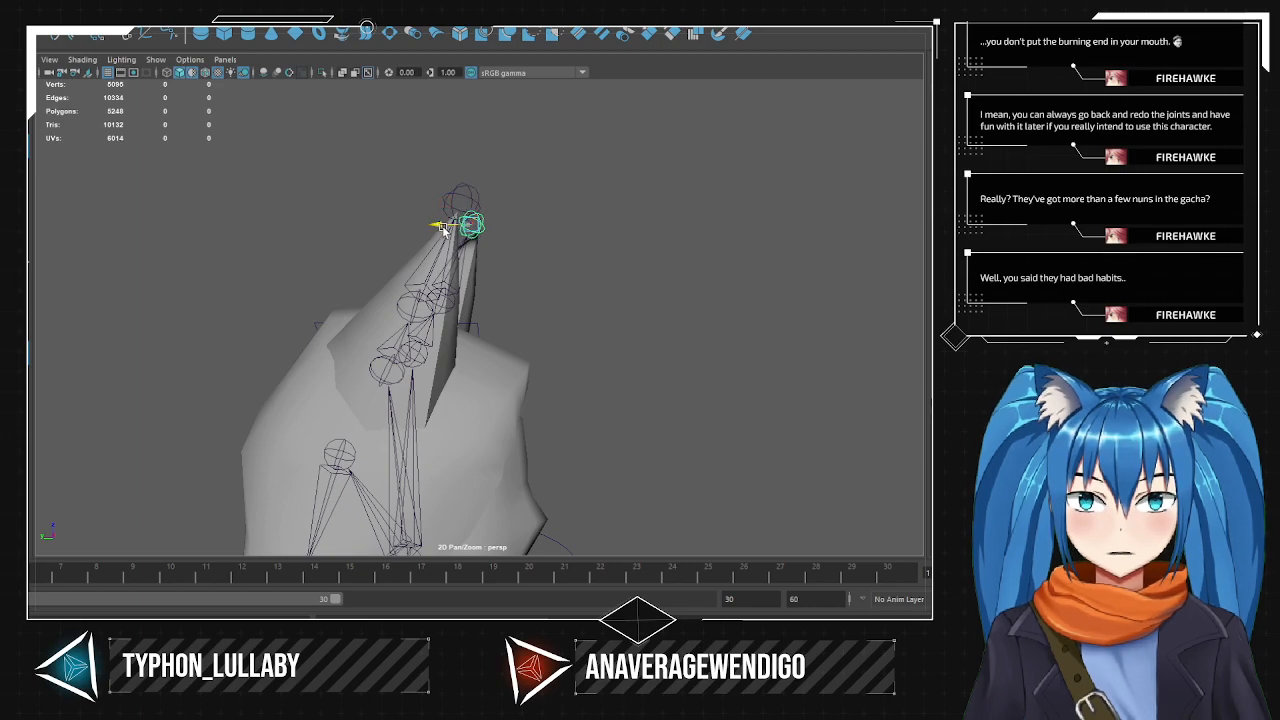
pyautogui.press('space')
pyautogui.press('space')
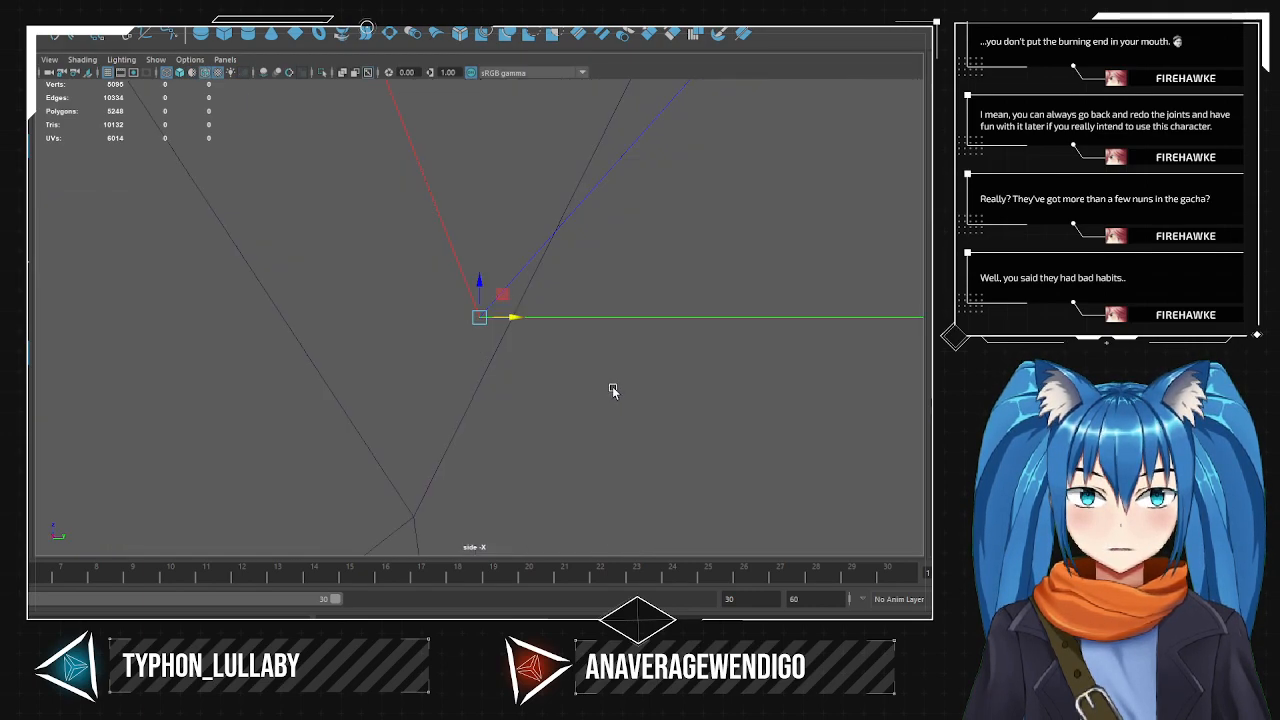
pyautogui.scroll(-10, 558, 261)
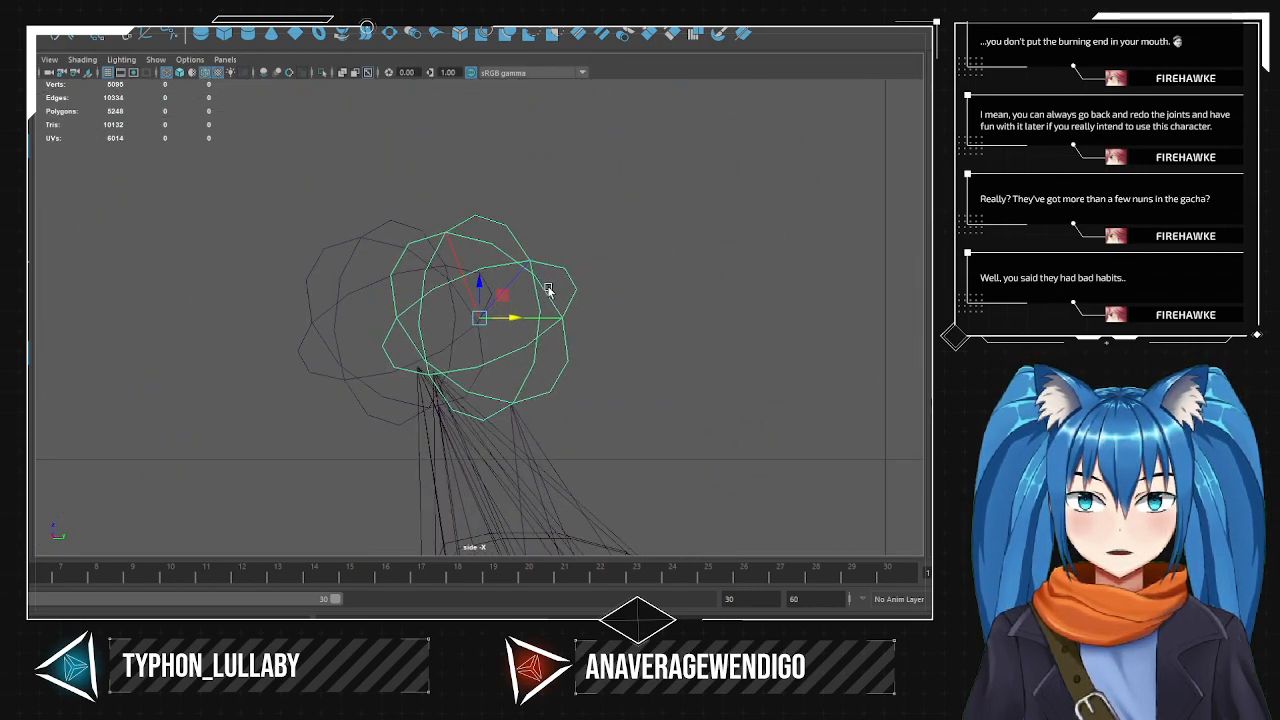
pyautogui.moveTo(514, 318); pyautogui.dragTo(399, 289)
# - Move the left ear's square curve so it is centred on the repositioned base joint
pyautogui.click(615, 298)
pyautogui.keyDown('alt'); pyautogui.moveTo(571, 395); pyautogui.dragTo(571, 280, button='middle'); pyautogui.keyUp('alt')
pyautogui.keyDown('alt'); pyautogui.moveTo(591, 352); pyautogui.dragTo(591, 169, button='middle'); pyautogui.keyUp('alt')
pyautogui.keyDown('alt'); pyautogui.moveTo(571, 230); pyautogui.dragTo(571, 111, button='middle'); pyautogui.keyUp('alt')
pyautogui.scroll(-5, 571, 111)
pyautogui.scroll(-3, 600, 257)
pyautogui.press('space')
pyautogui.press('space')
pyautogui.keyDown('alt'); pyautogui.moveTo(466, 214); pyautogui.dragTo(452, 243); pyautogui.keyUp('alt')
pyautogui.click(437, 333)
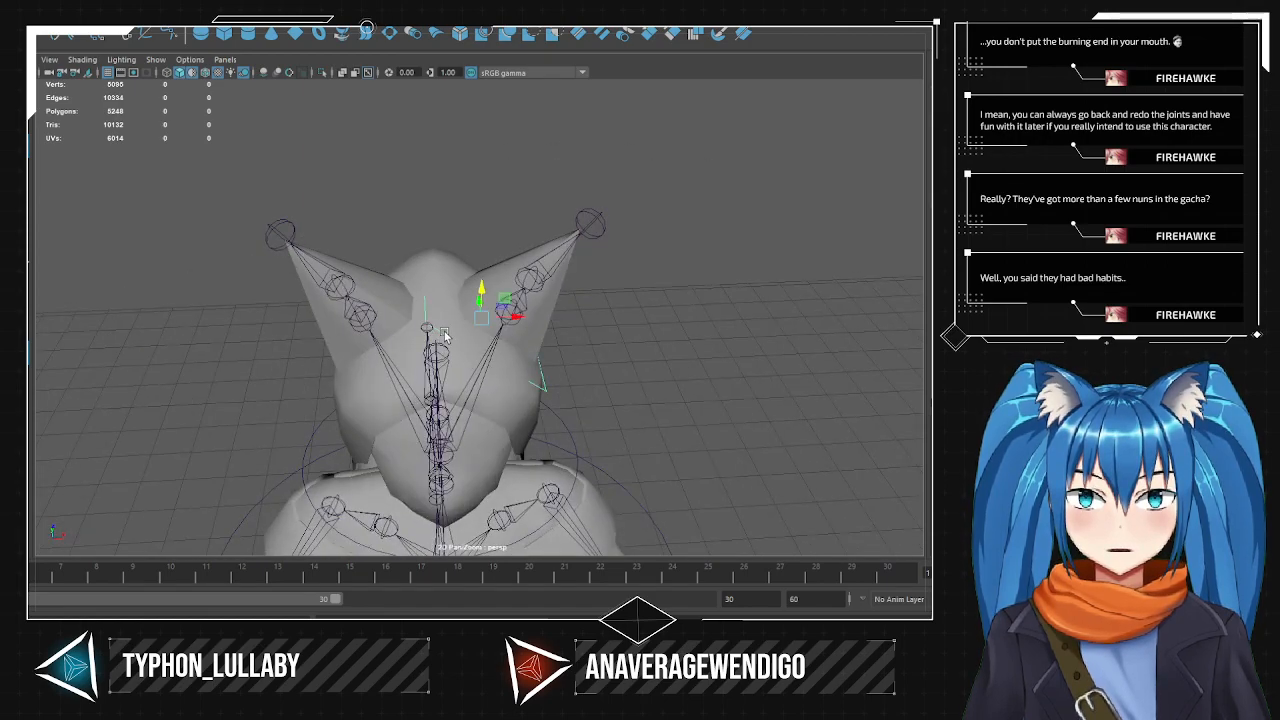
pyautogui.scroll(6, 508, 315)
pyautogui.moveTo(485, 316); pyautogui.dragTo(581, 243)
pyautogui.click(814, 337)
# - Duplicate the square curve onto the left ear's middle joint and scale the copy down to fit around the ear
pyautogui.keyDown('alt'); pyautogui.moveTo(814, 337); pyautogui.dragTo(640, 443); pyautogui.keyUp('alt')
pyautogui.click(655, 461)
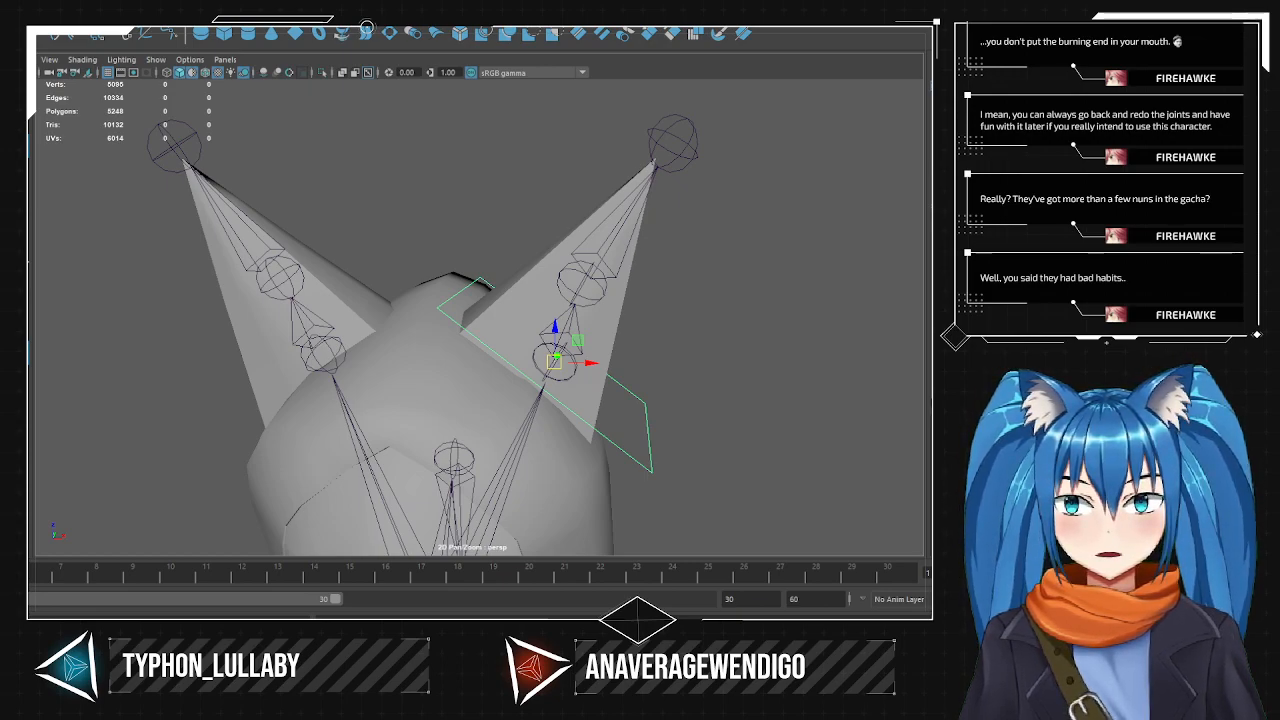
pyautogui.moveTo(556, 358); pyautogui.dragTo(576, 292)
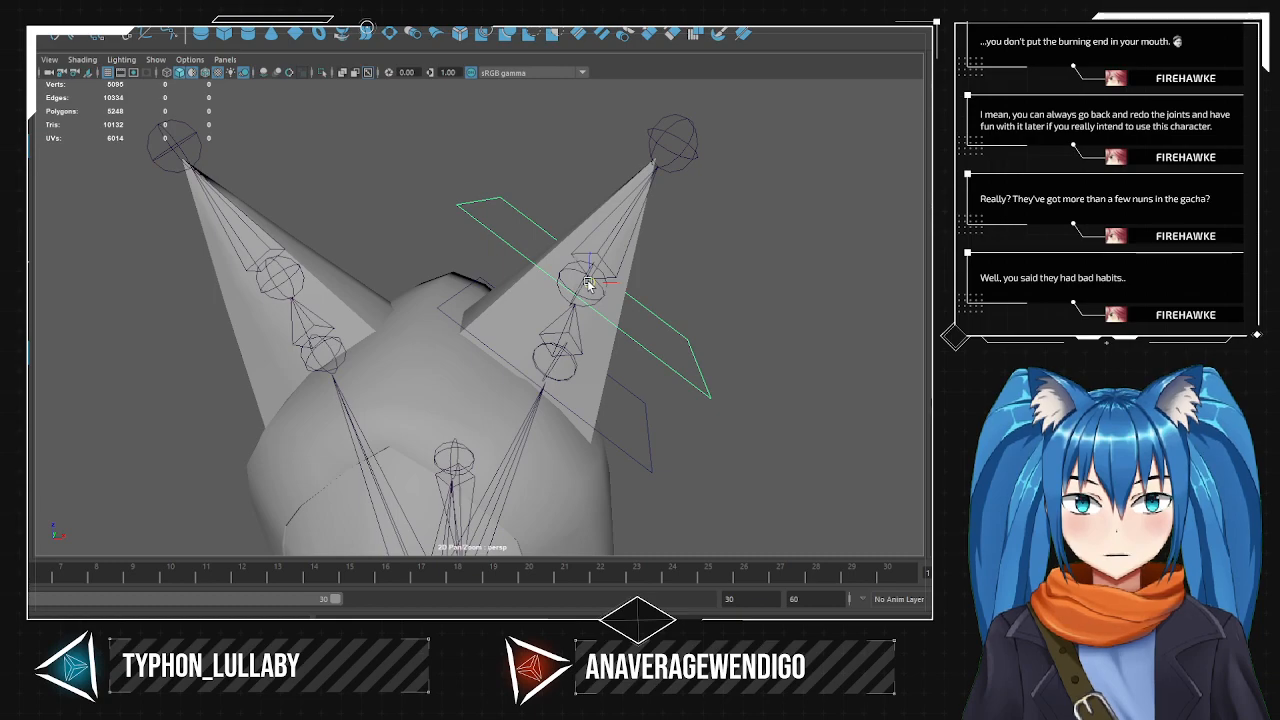
pyautogui.moveTo(671, 297)
pyautogui.keyDown('alt'); pyautogui.mouseDown()
pyautogui.moveTo(643, 334)
pyautogui.moveTo(537, 318)
pyautogui.moveTo(698, 331)
pyautogui.moveTo(678, 318)
pyautogui.mouseUp(); pyautogui.keyUp('alt')
pyautogui.press('r')
pyautogui.moveTo(585, 262); pyautogui.dragTo(657, 363)
# - Parent the left ear's middle square curve to its base square curve and check the hierarchy by stepping between them
pyautogui.click(648, 447)
pyautogui.click(657, 340)
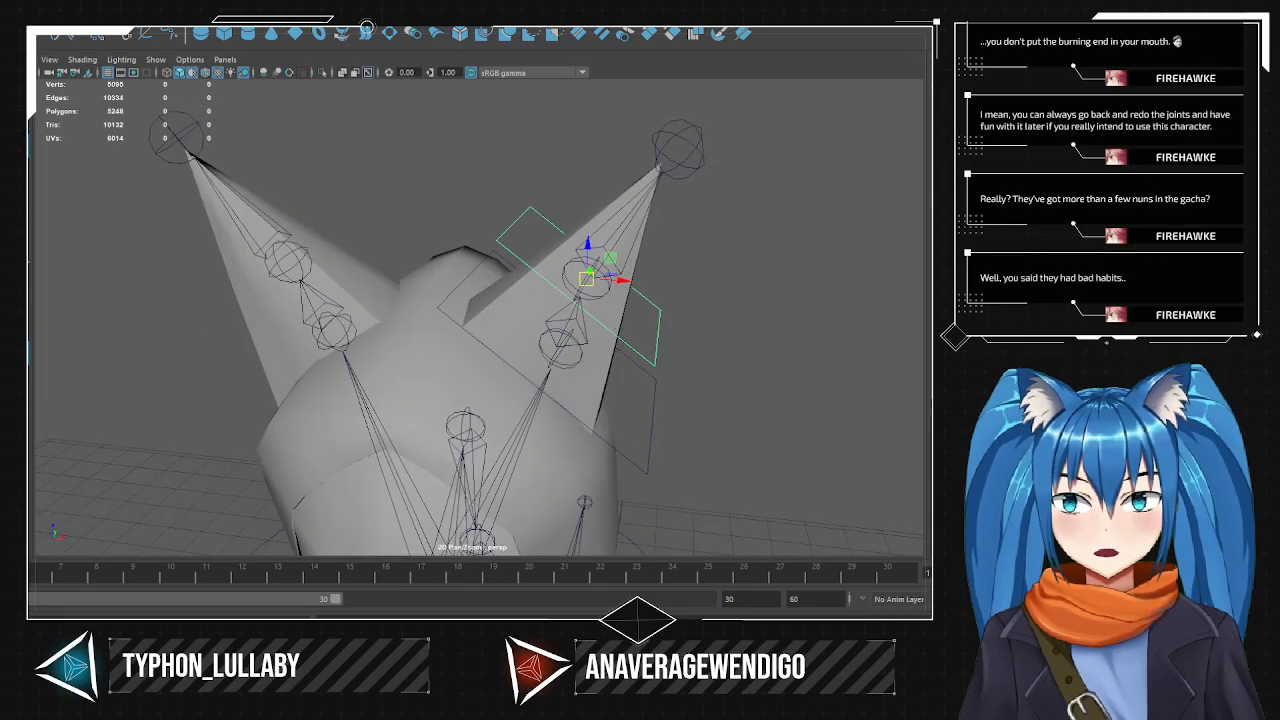
pyautogui.press('Up')
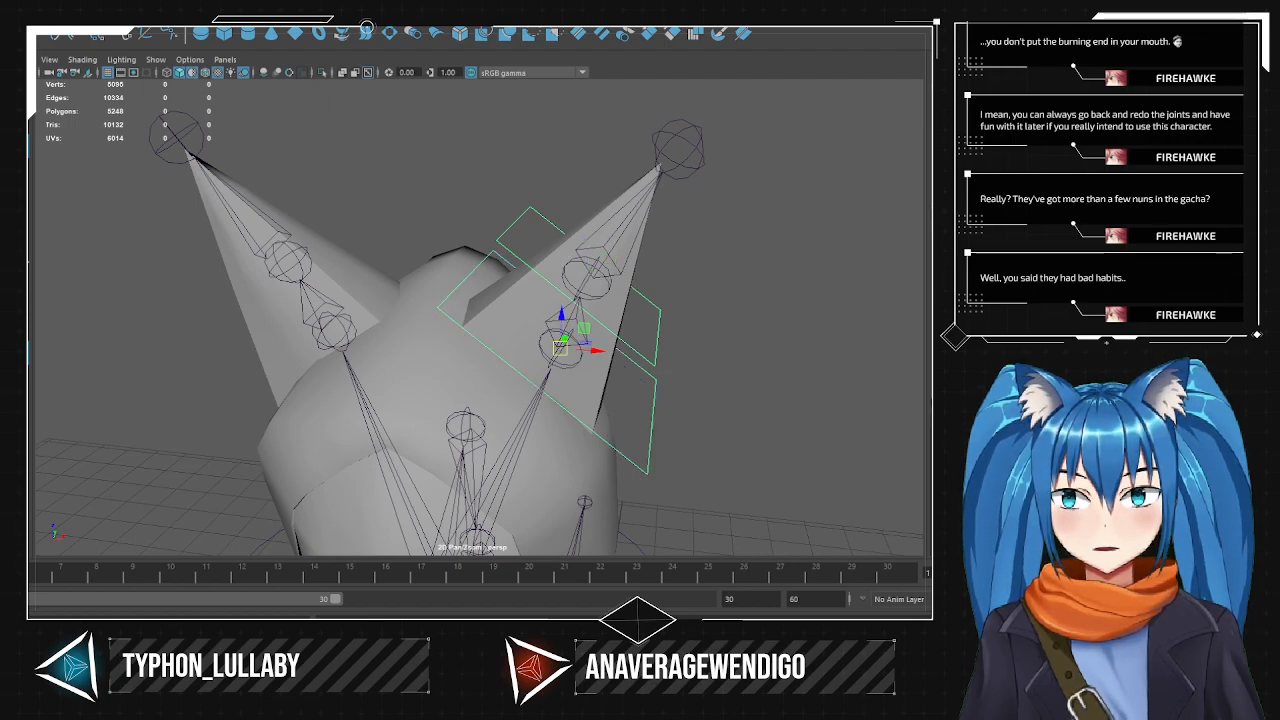
pyautogui.press('Down')
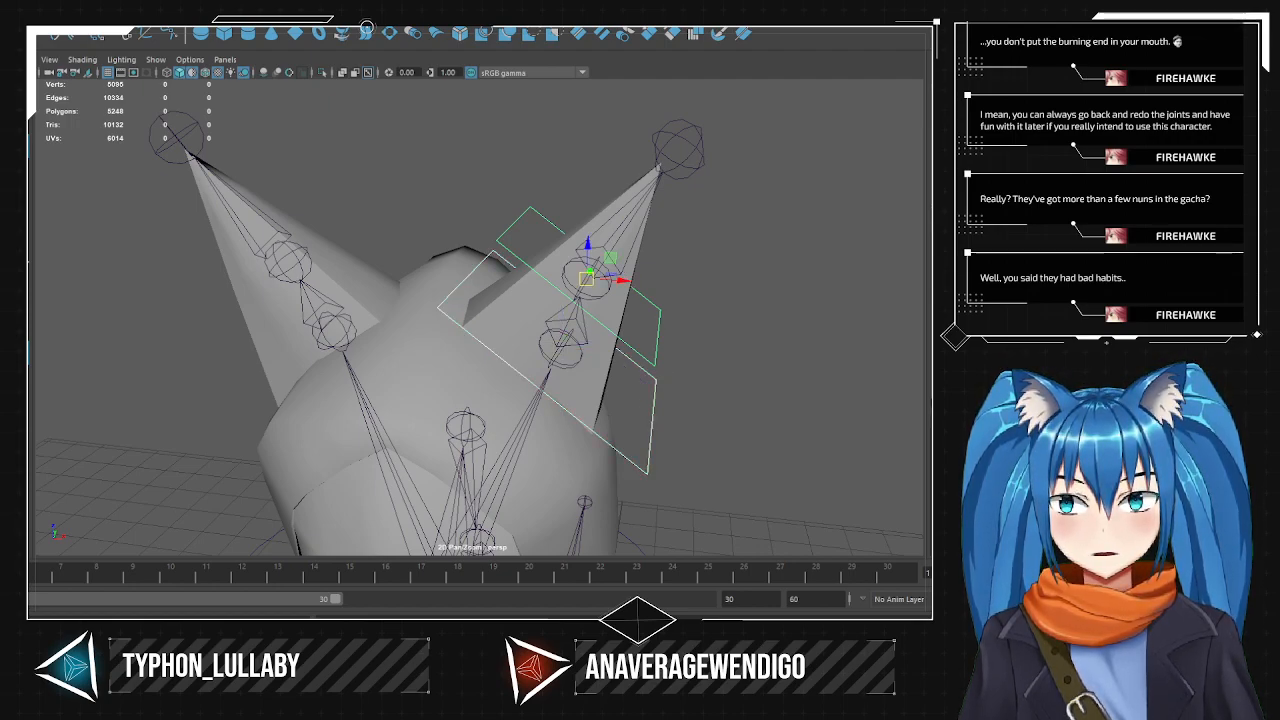
pyautogui.press('Up')
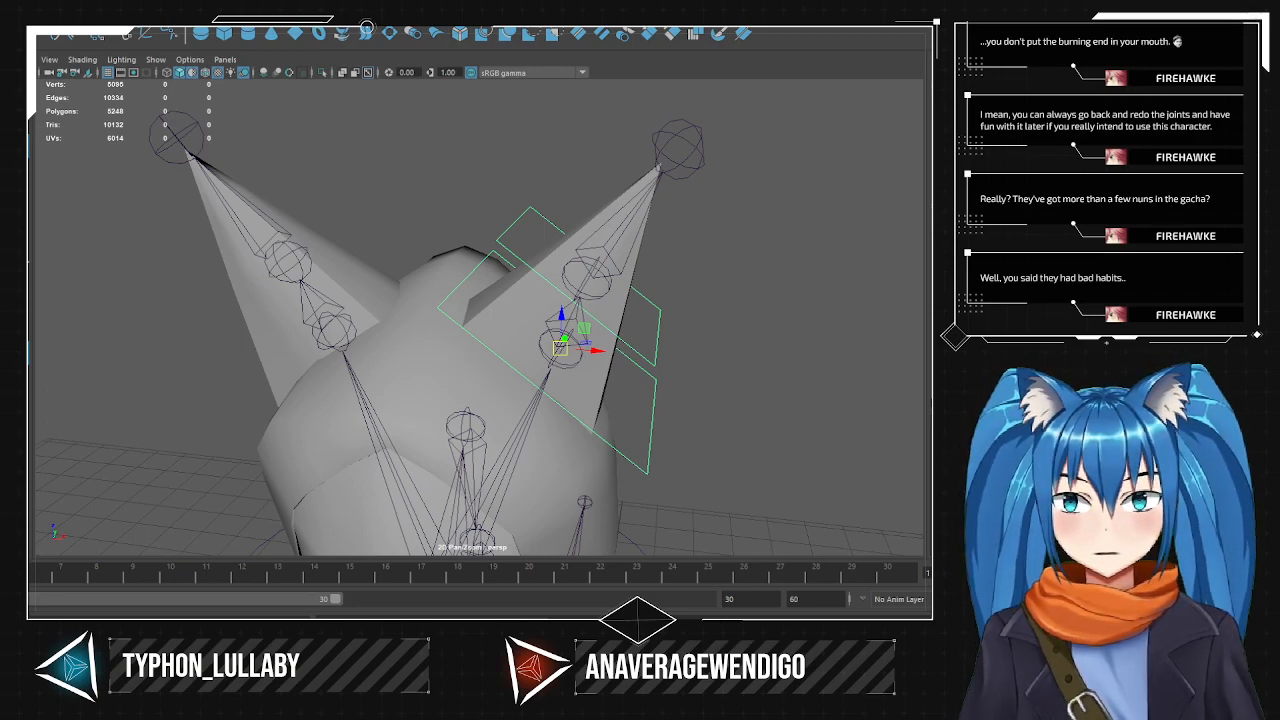
# - Step between the left ear's base and middle squares to check their hierarchy, and keep the pair centred on the base joint
pyautogui.press('Down')
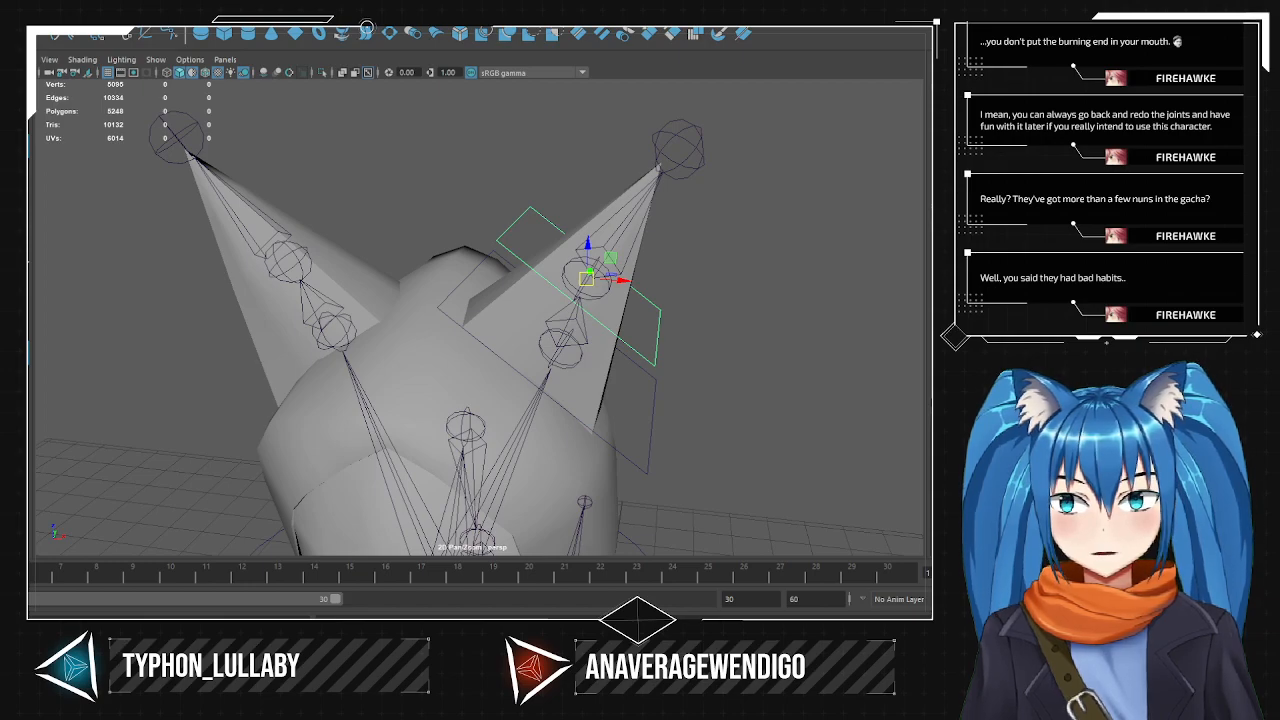
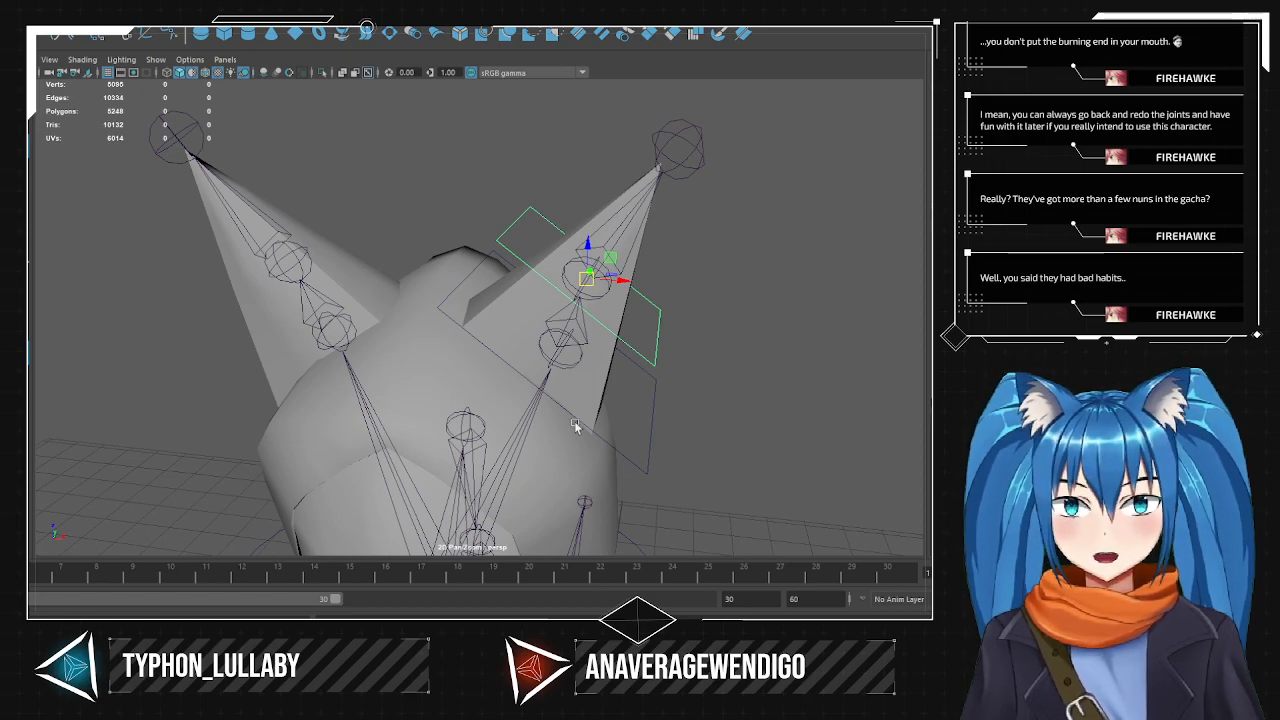
pyautogui.click(650, 448)
pyautogui.press('Down')
pyautogui.press('Up')
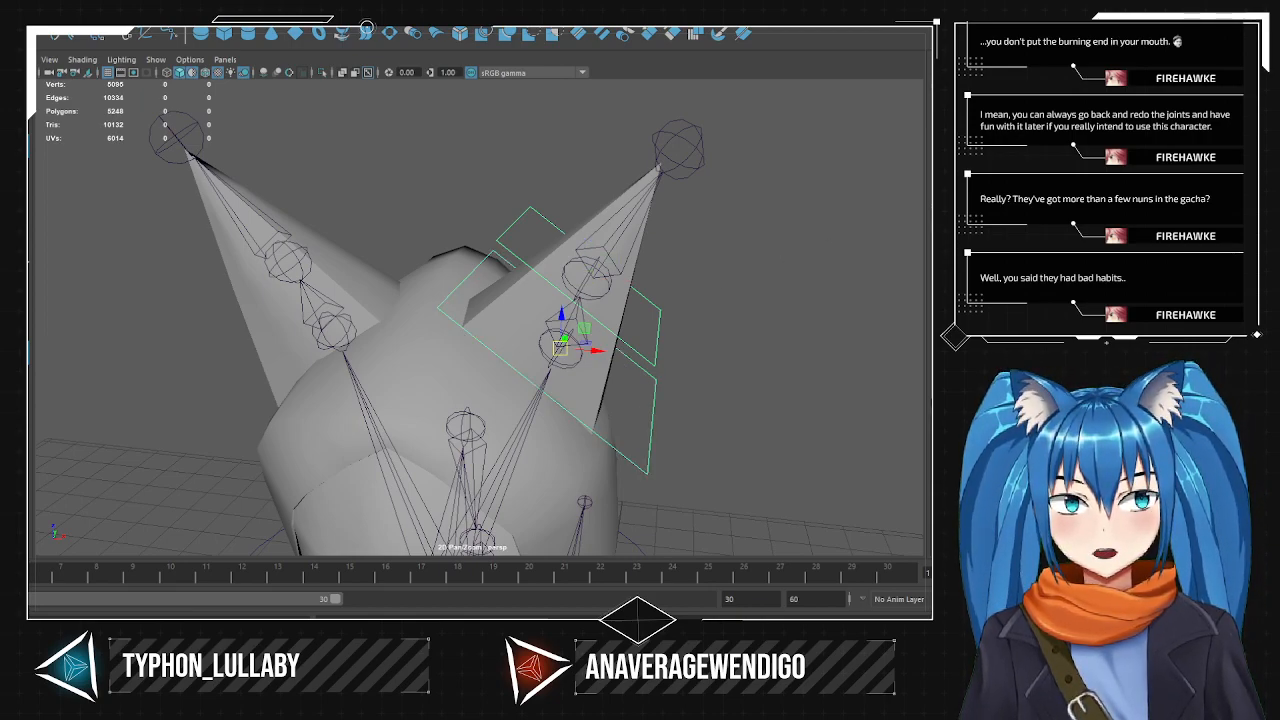
pyautogui.hotkey('ctrl', 'z')
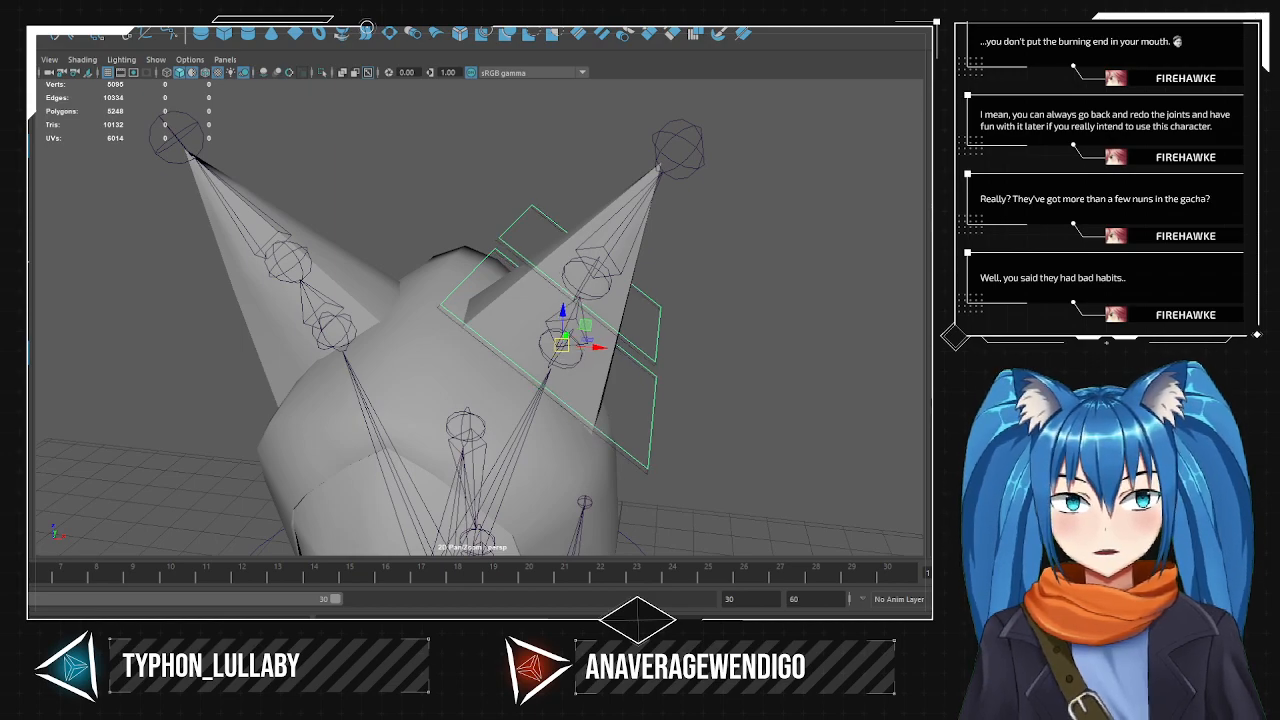
pyautogui.hotkey('ctrl', 'z')
pyautogui.hotkey('ctrl', 'z')
pyautogui.moveTo(722, 288)
pyautogui.keyDown('alt'); pyautogui.mouseDown()
pyautogui.moveTo(691, 303)
pyautogui.moveTo(740, 280)
pyautogui.mouseUp(); pyautogui.keyUp('alt')
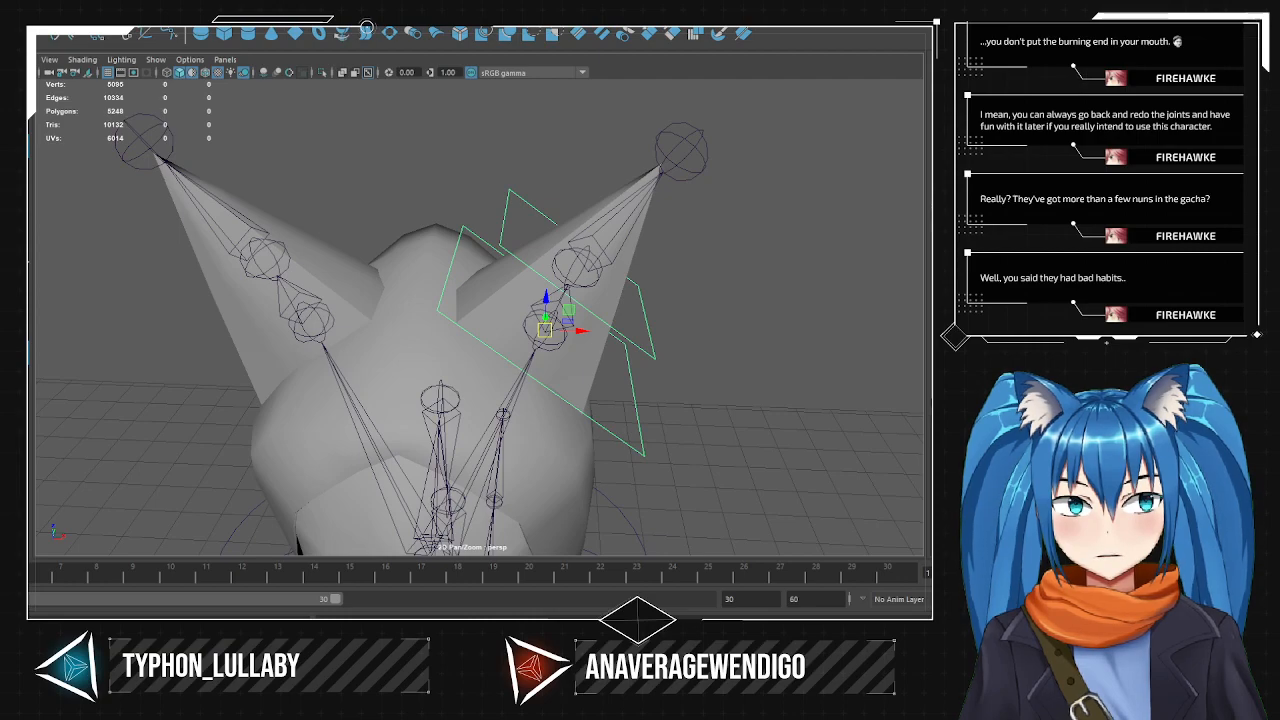
# - Try to duplicate the left ear's parented square pair onto the right ear's base joint and reverse its tilt
pyautogui.hotkey('ctrl', 'z')
pyautogui.keyDown('alt'); pyautogui.moveTo(604, 248); pyautogui.dragTo(853, 168); pyautogui.keyUp('alt')
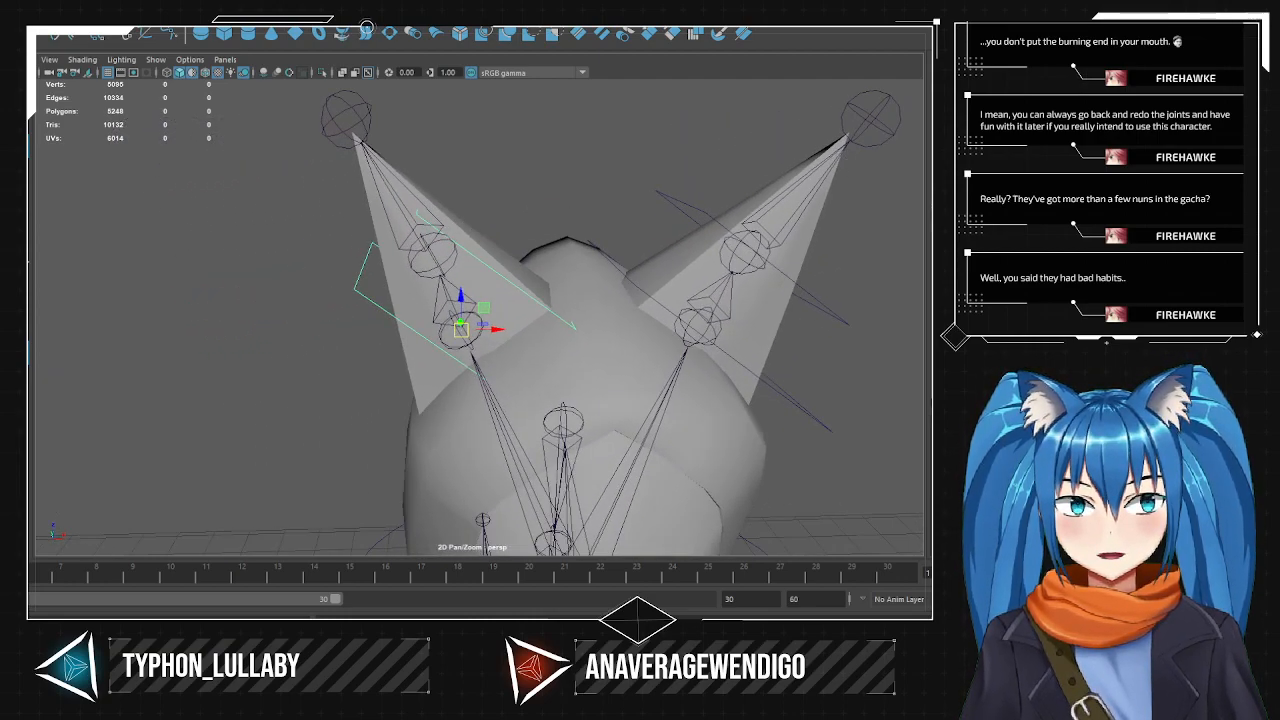
pyautogui.press('Return')
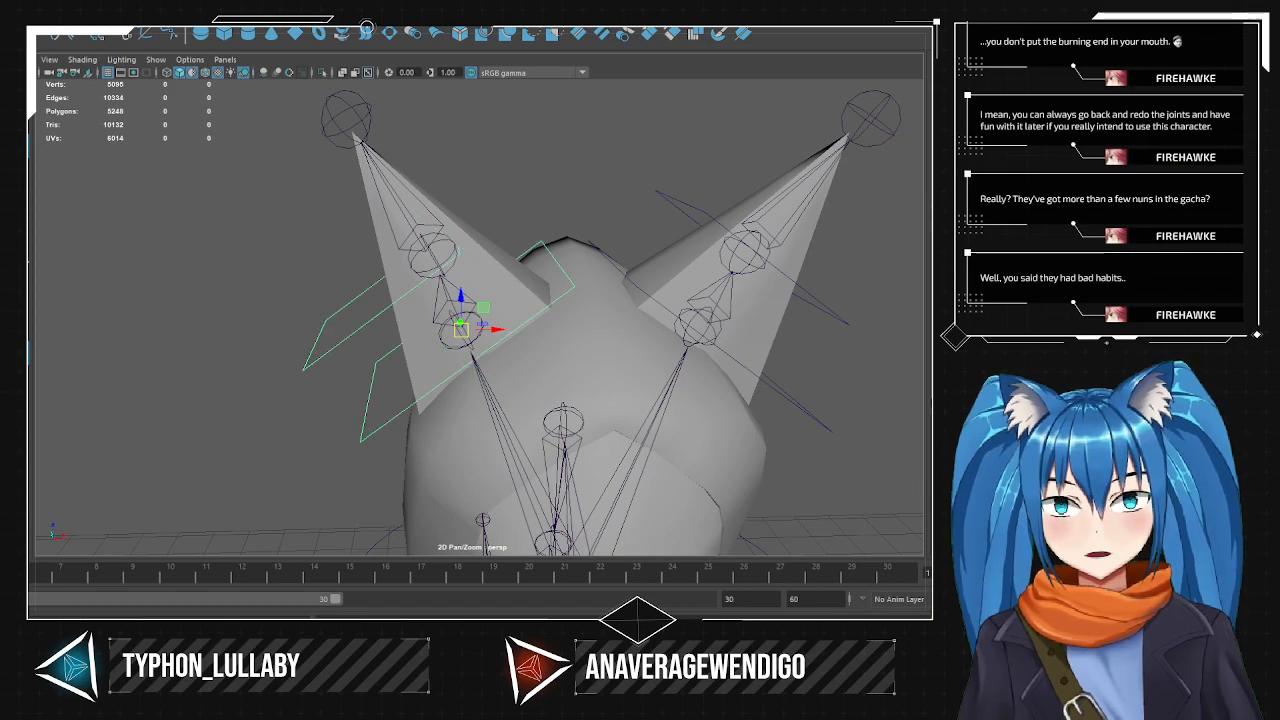
pyautogui.click(362, 330)
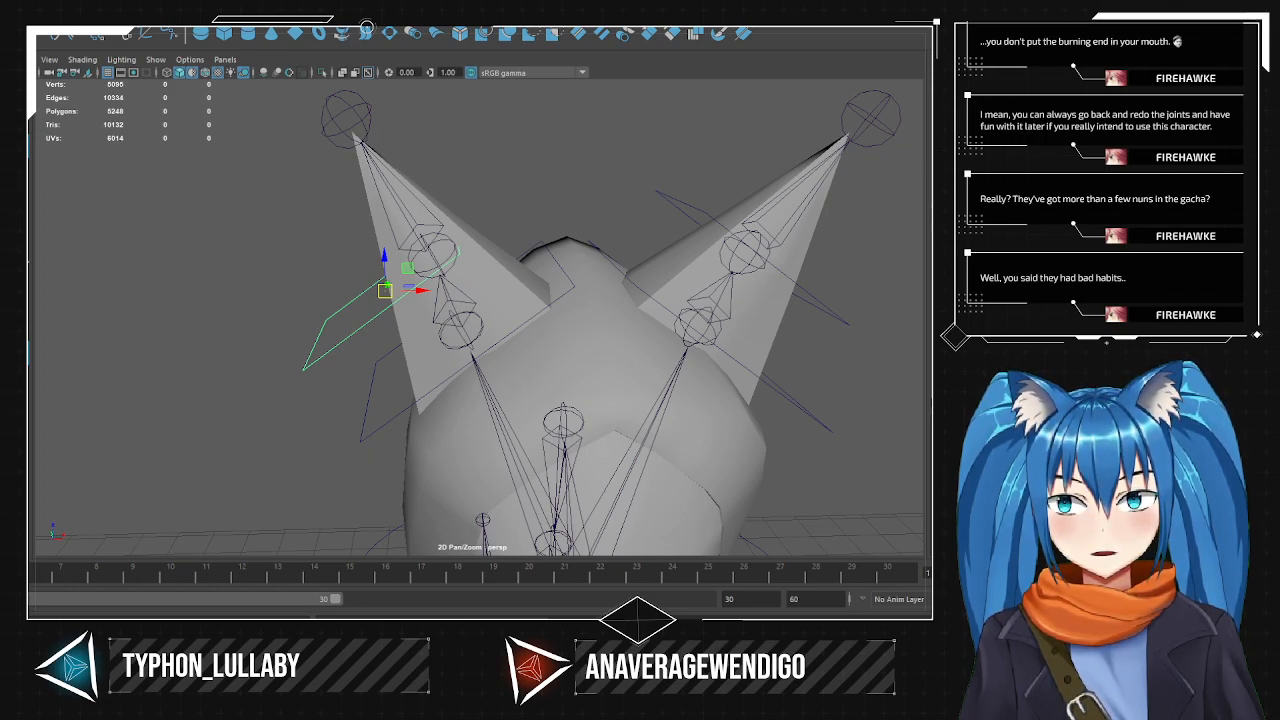
pyautogui.hotkey('ctrl', 'z')
pyautogui.hotkey('ctrl', 'z')
pyautogui.hotkey('ctrl', 'z')
# - Unparent the left ear's middle square and duplicate the base square onto the right ear's base joint with its tilt reversed
pyautogui.click(745, 252)
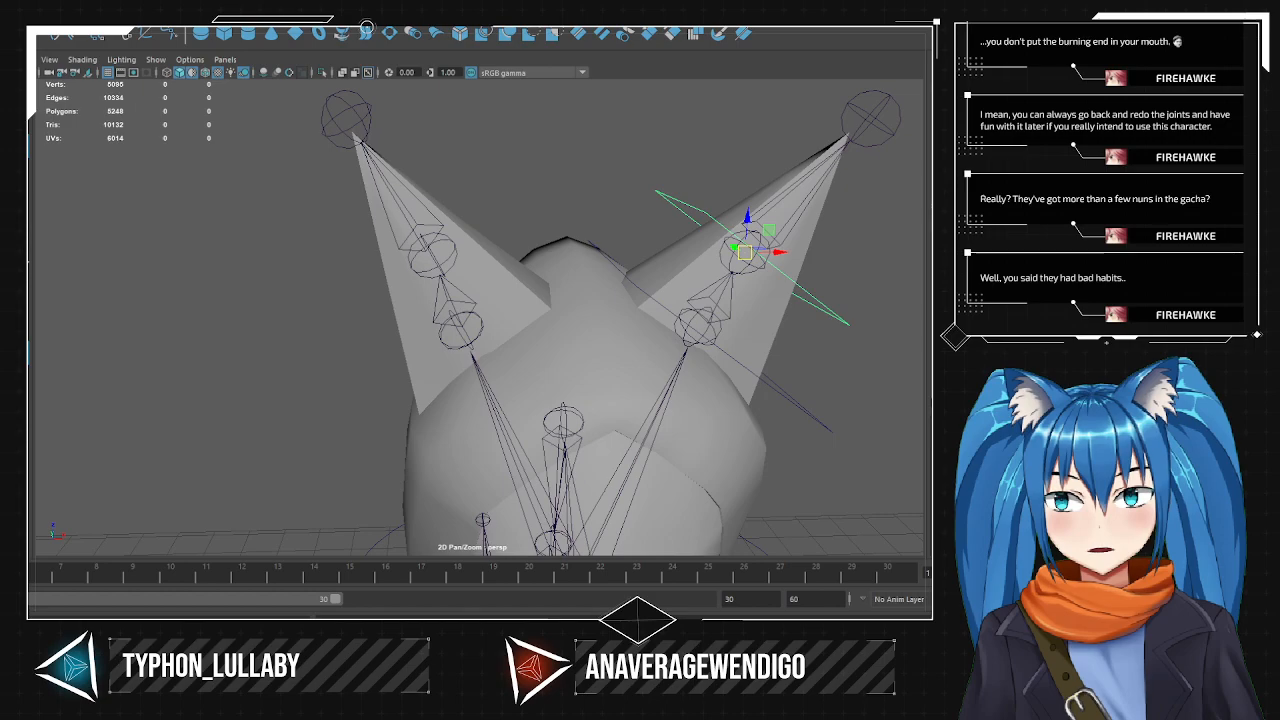
pyautogui.hotkey('ctrl', 'z')
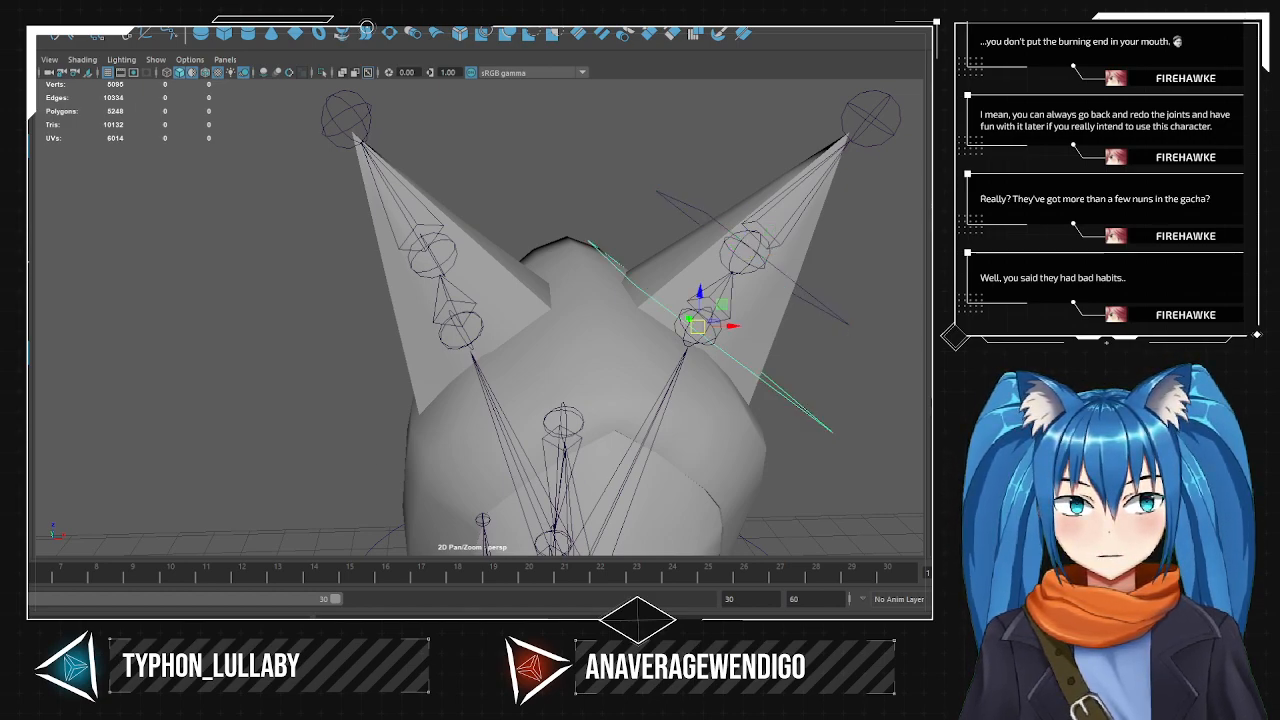
pyautogui.hotkey('ctrl', 'z')
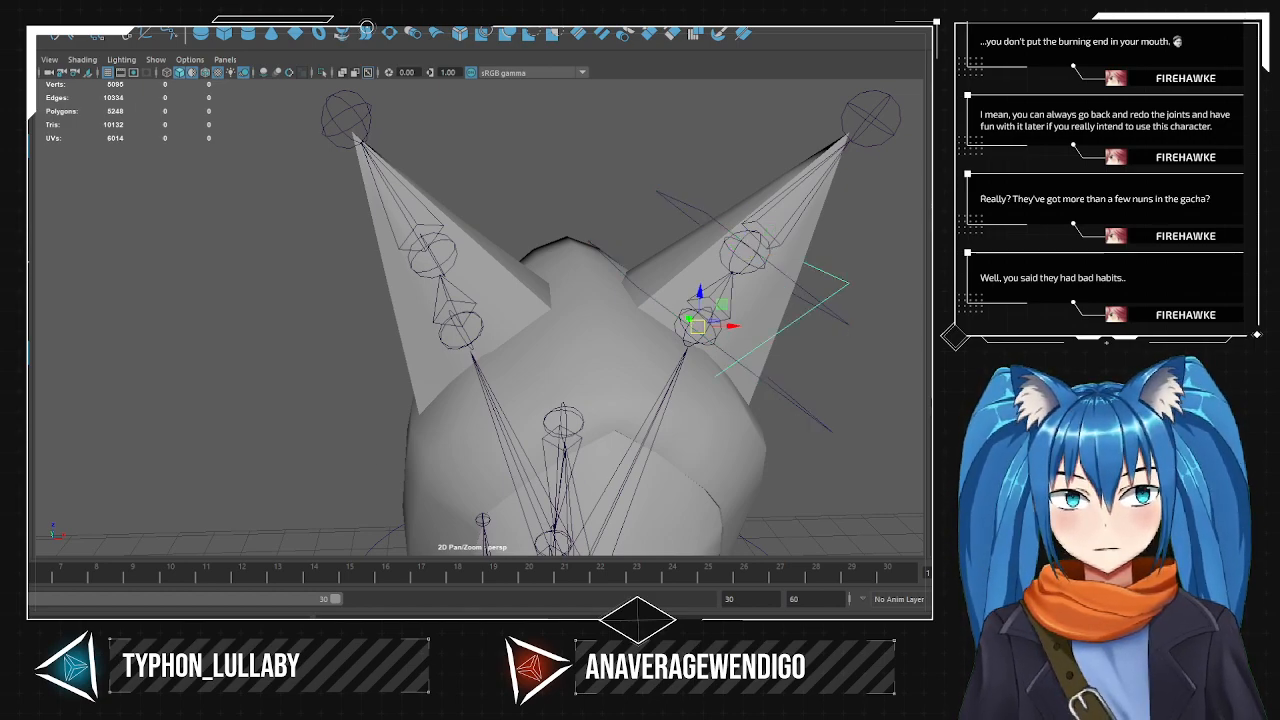
pyautogui.hotkey('ctrl', 'z')
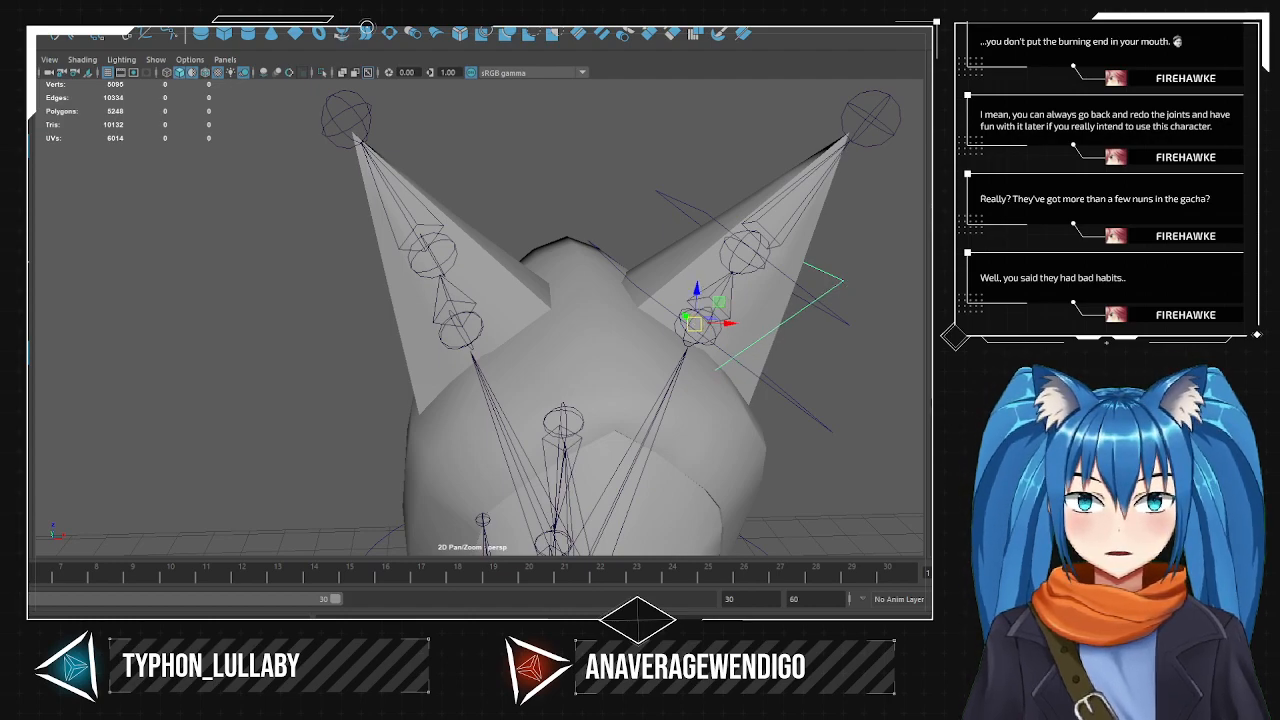
pyautogui.hotkey('ctrl', 'z')
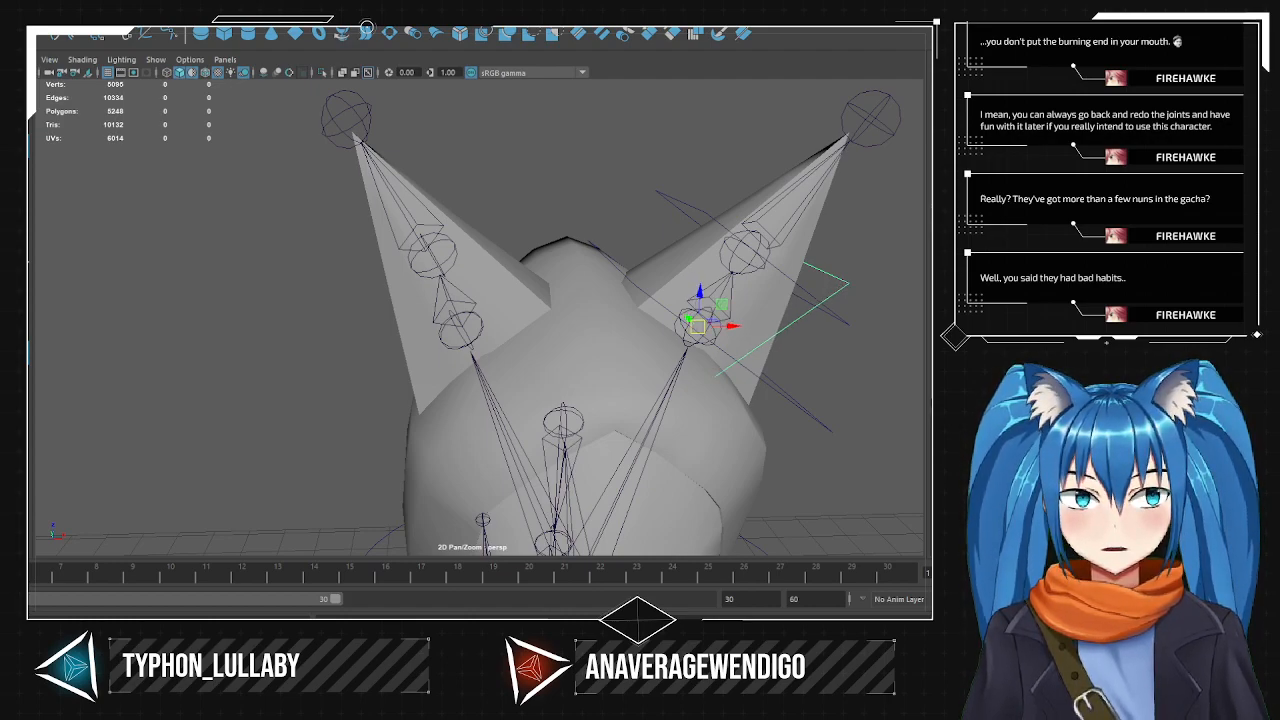
pyautogui.hotkey('ctrl', 'z')
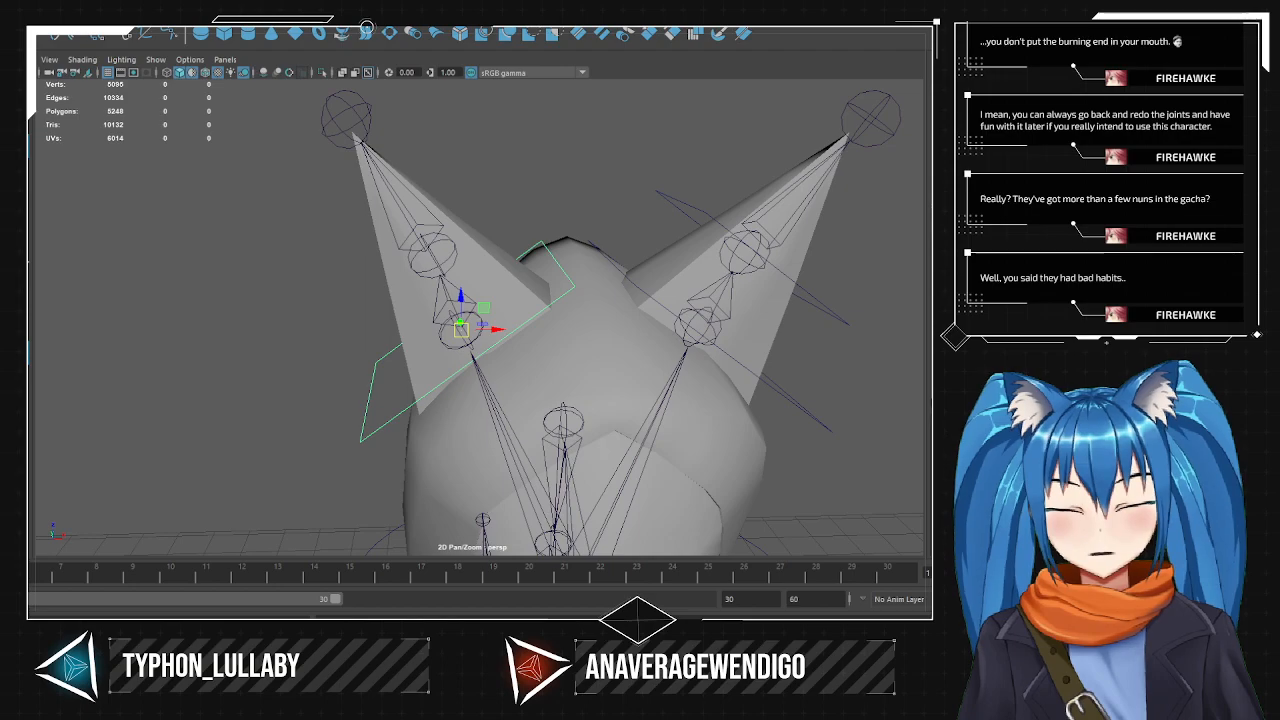
# - Duplicate the left ear's middle square, reverse the copy's tilt and place it on the right ear's middle joint
pyautogui.keyDown('alt'); pyautogui.moveTo(905, 257); pyautogui.dragTo(854, 256); pyautogui.keyUp('alt')
pyautogui.hotkey('ctrl', 'z')
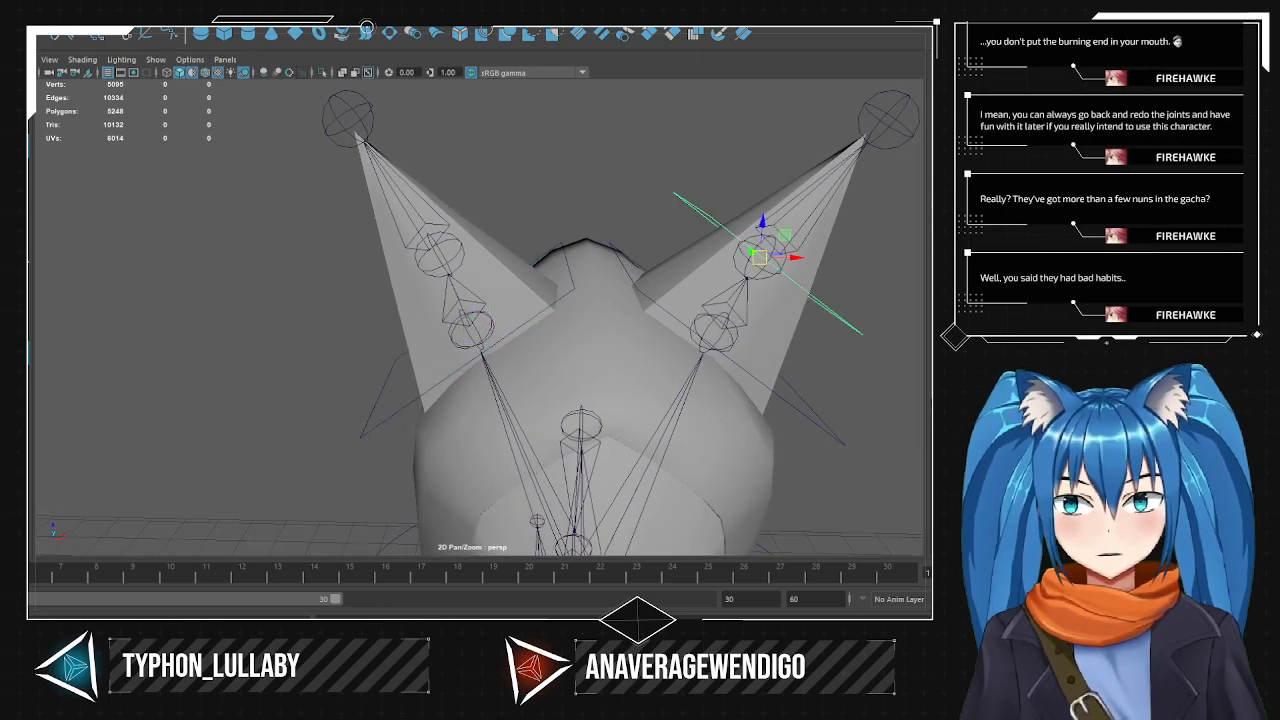
pyautogui.hotkey('ctrl', 'z')
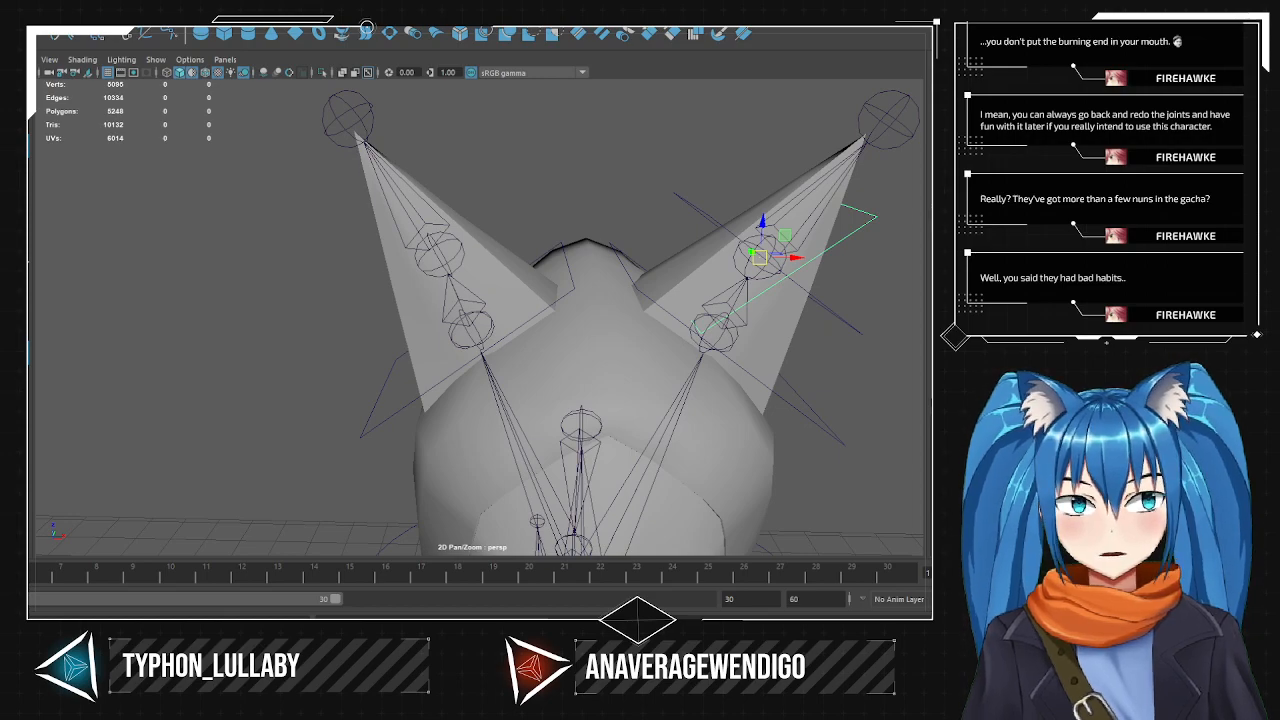
pyautogui.hotkey('ctrl', 'z')
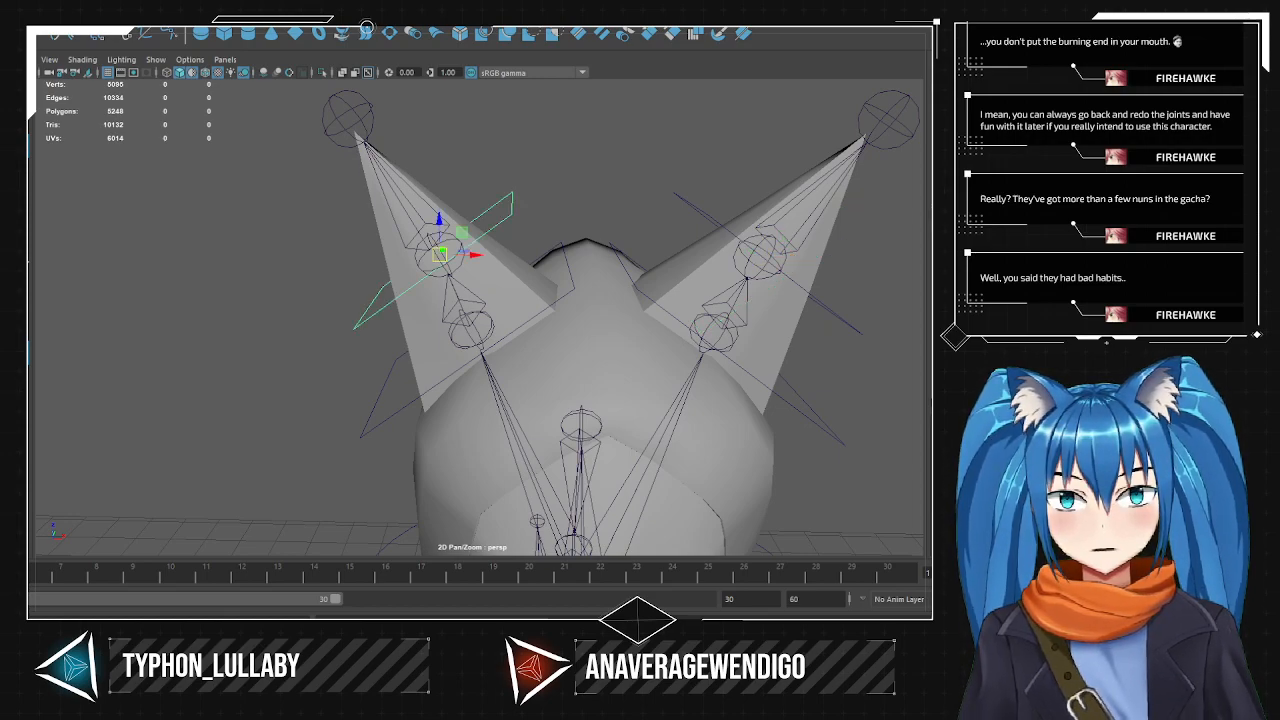
pyautogui.keyDown('alt'); pyautogui.moveTo(620, 240); pyautogui.dragTo(603, 247); pyautogui.keyUp('alt')
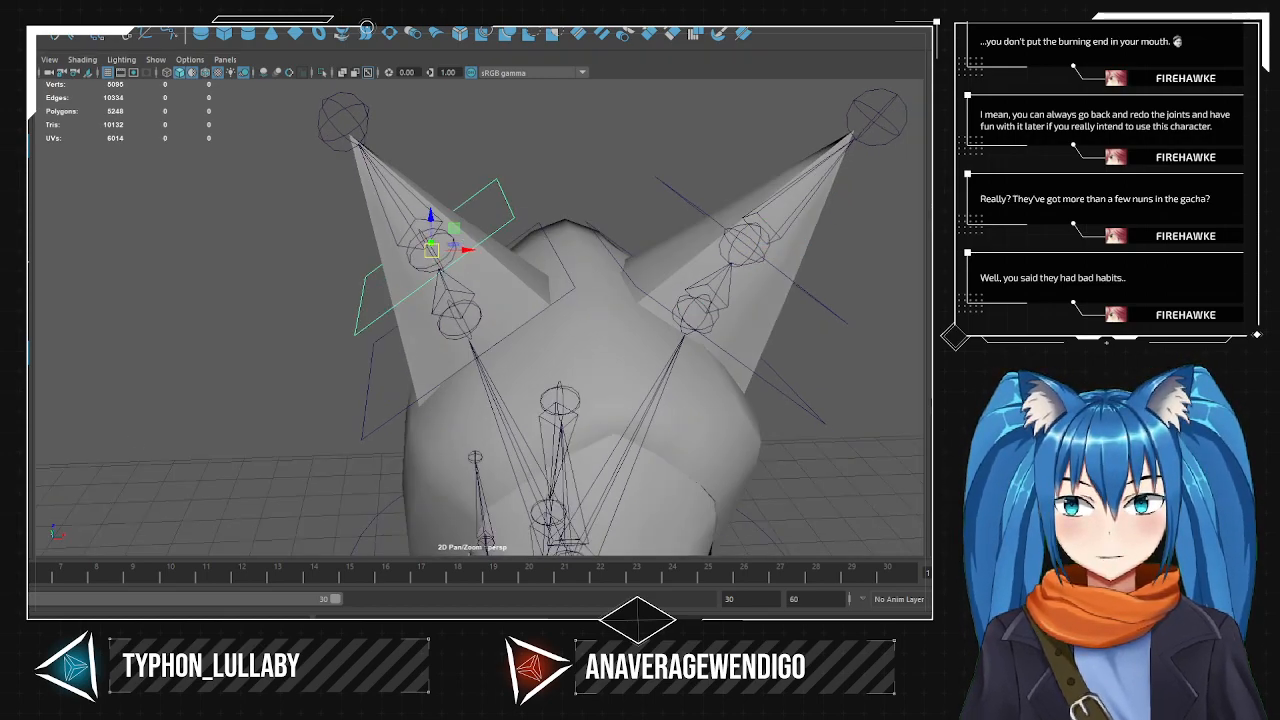
# - Parent the middle square to the base square on each ear and select both base squares together
pyautogui.hotkey('ctrl', 'z')
pyautogui.keyDown('alt'); pyautogui.moveTo(565, 320); pyautogui.dragTo(597, 277); pyautogui.keyUp('alt')
pyautogui.hotkey('ctrl', 'z')
pyautogui.hotkey('ctrl', 'z')
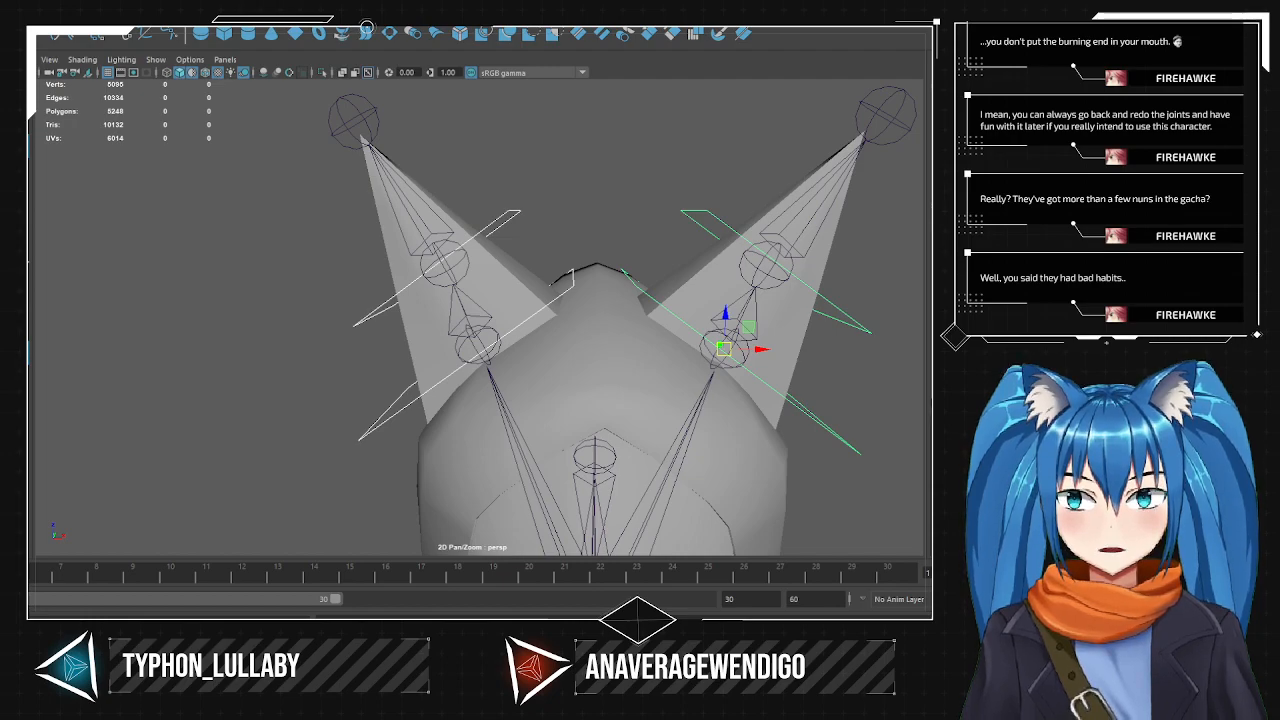
pyautogui.hotkey('ctrl', 'z')
pyautogui.click(660, 131)
pyautogui.scroll(-3, 650, 138)
pyautogui.moveTo(606, 174)
pyautogui.keyDown('alt'); pyautogui.mouseDown()
pyautogui.moveTo(645, 198)
pyautogui.moveTo(649, 166)
pyautogui.moveTo(612, 182)
pyautogui.mouseUp(); pyautogui.keyUp('alt')
pyautogui.click(449, 287)
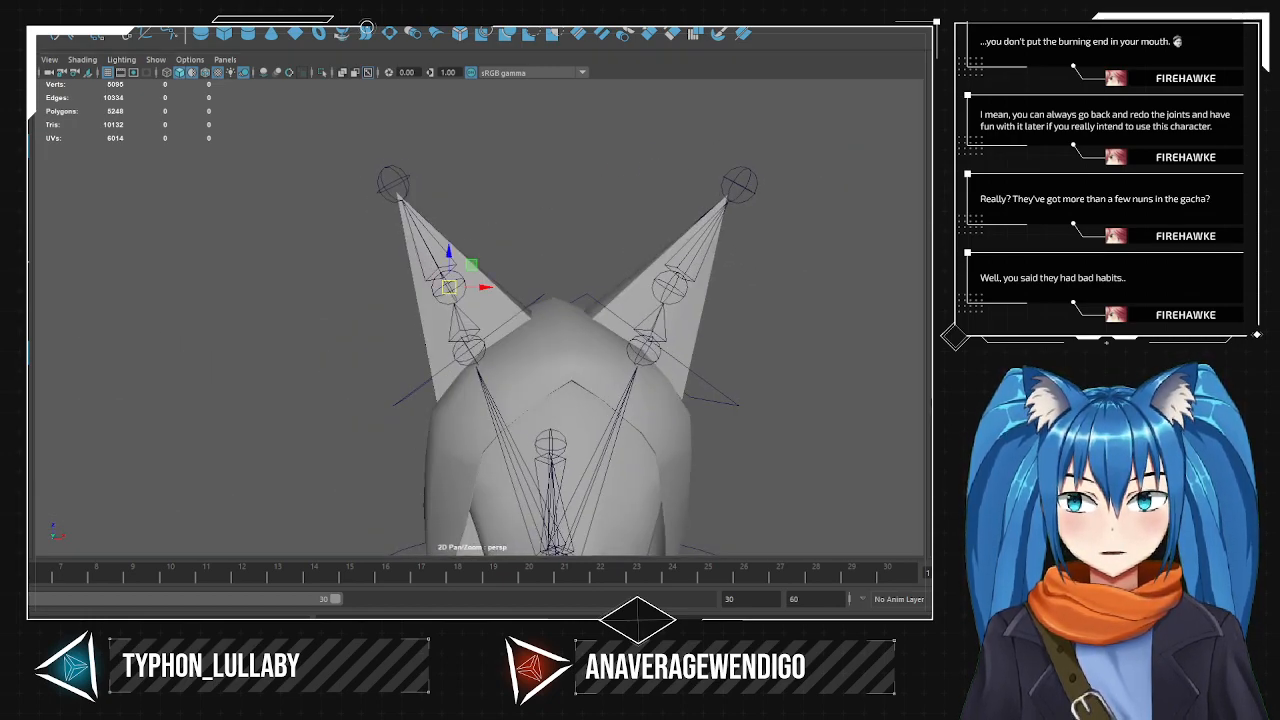
pyautogui.keyDown('alt'); pyautogui.moveTo(305, 308); pyautogui.dragTo(550, 261); pyautogui.keyUp('alt')
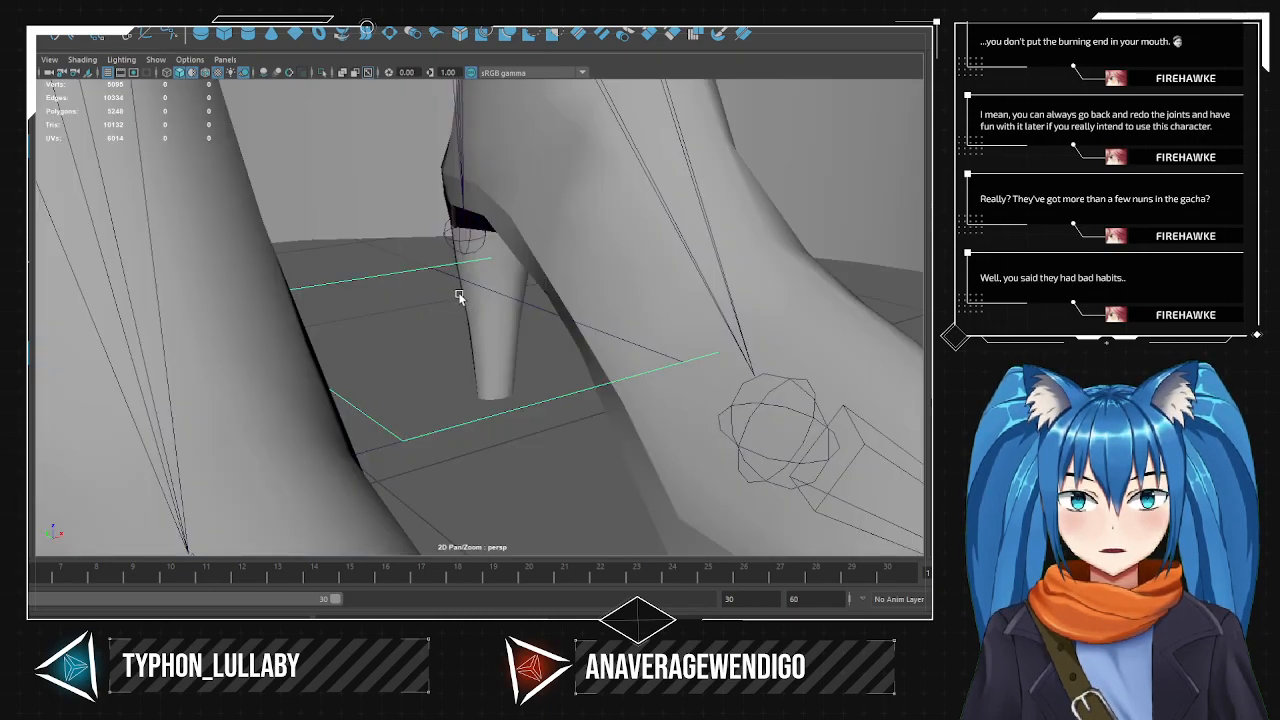
pyautogui.scroll(-3, 460, 331)
pyautogui.scroll(-5, 460, 333)
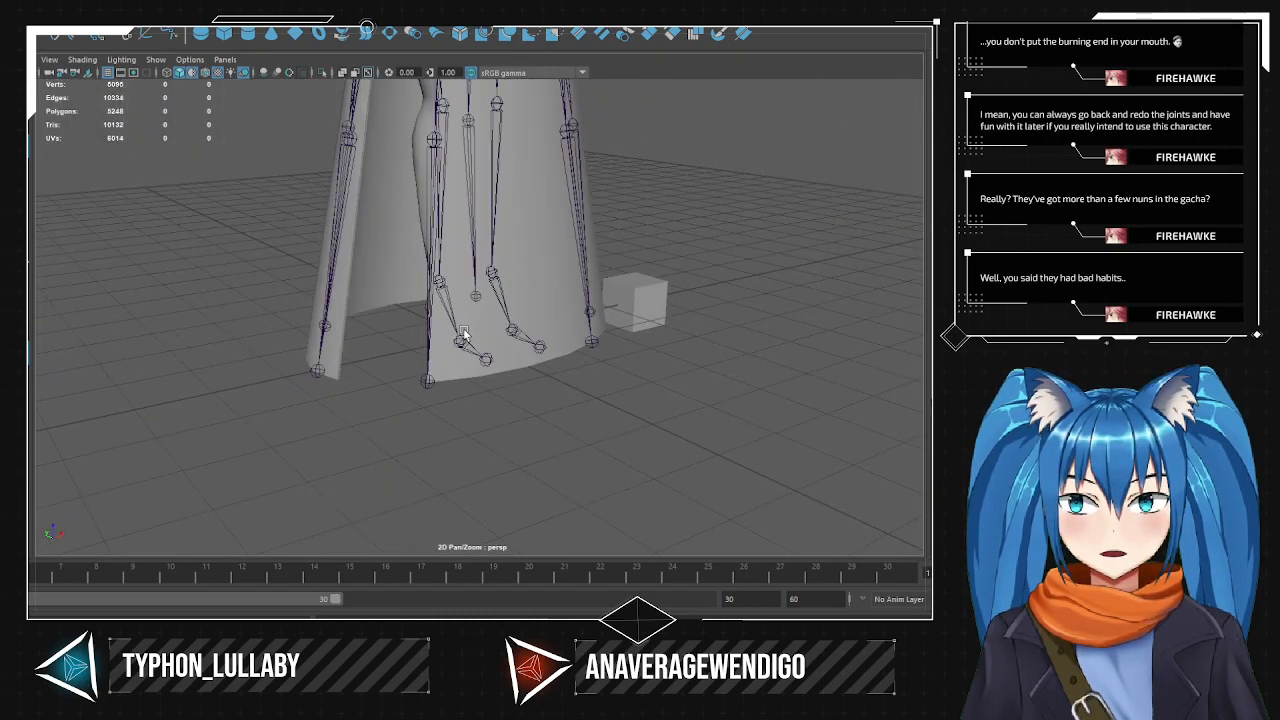
pyautogui.scroll(2, 617, 223)
pyautogui.keyDown('alt'); pyautogui.moveTo(617, 223); pyautogui.dragTo(565, 543, button='middle'); pyautogui.keyUp('alt')
pyautogui.keyDown('alt'); pyautogui.moveTo(525, 228); pyautogui.dragTo(590, 550, button='middle'); pyautogui.keyUp('alt')
# - Check the ear controls by selecting the left and right middle squares in turn and all four ear squares together
pyautogui.click(606, 232)
pyautogui.click(431, 258)
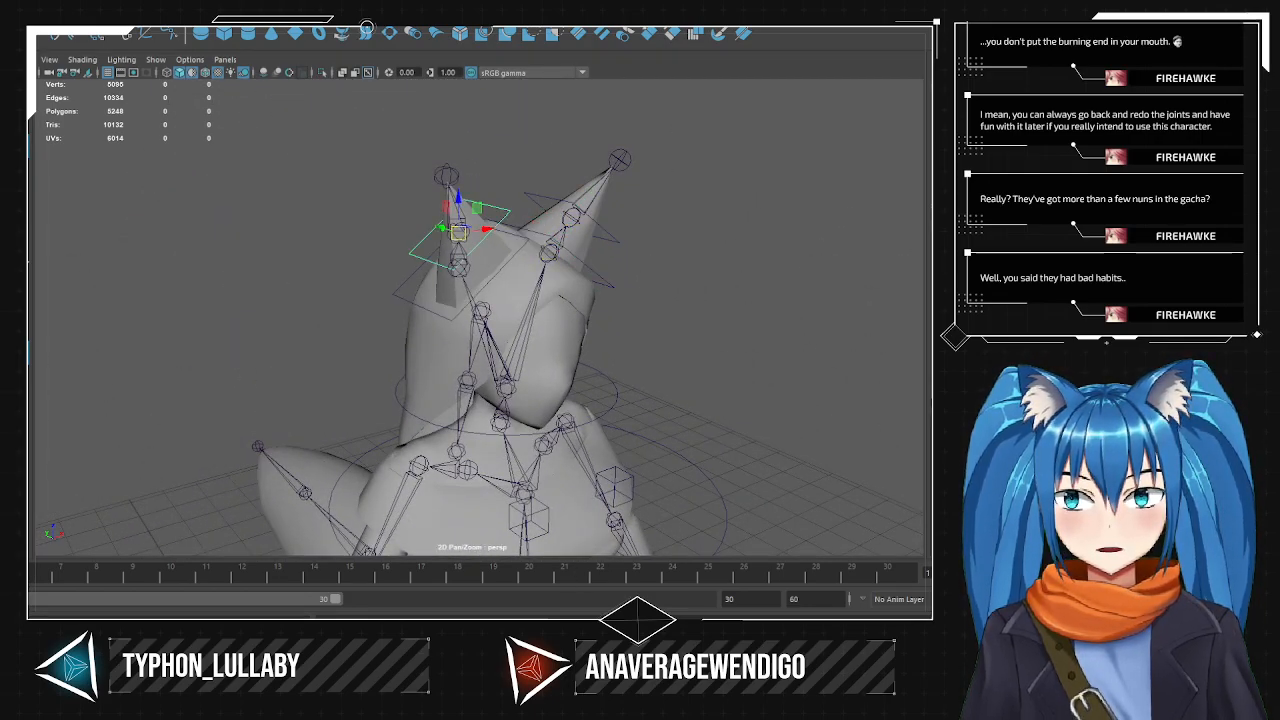
pyautogui.click(606, 230)
pyautogui.click(431, 259)
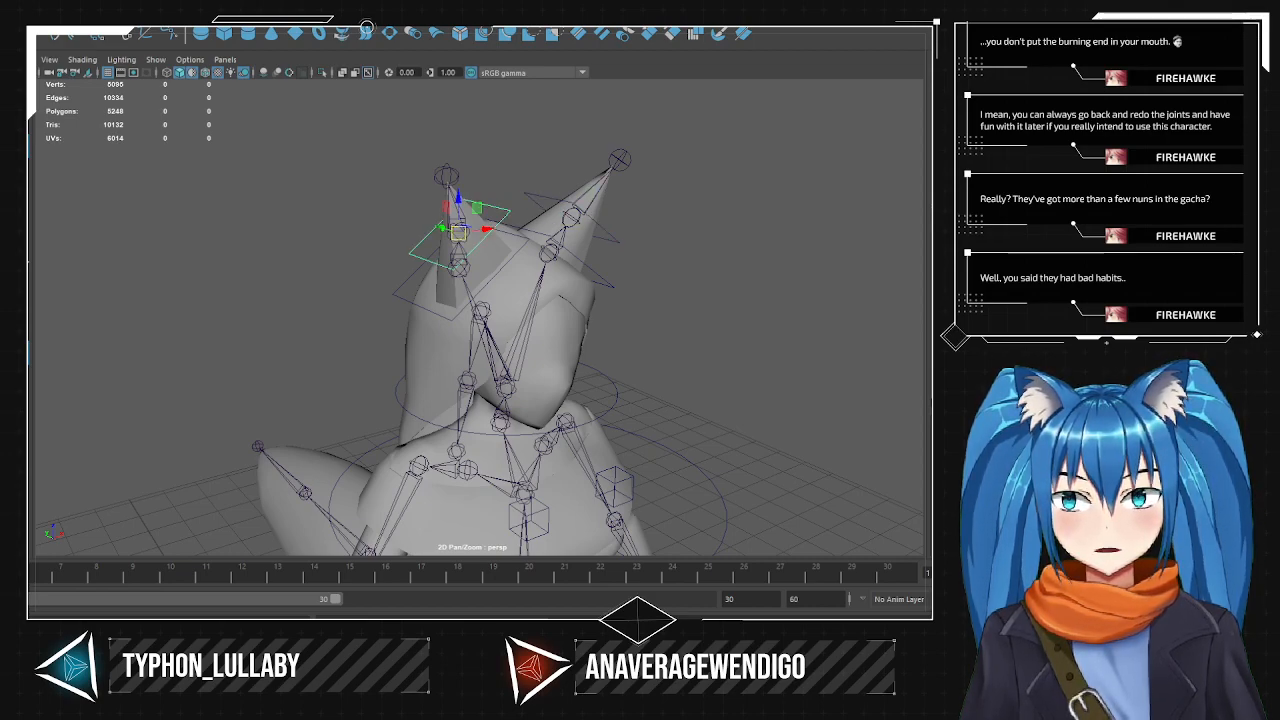
pyautogui.keyDown('shift'); pyautogui.click(606, 230); pyautogui.keyUp('shift')
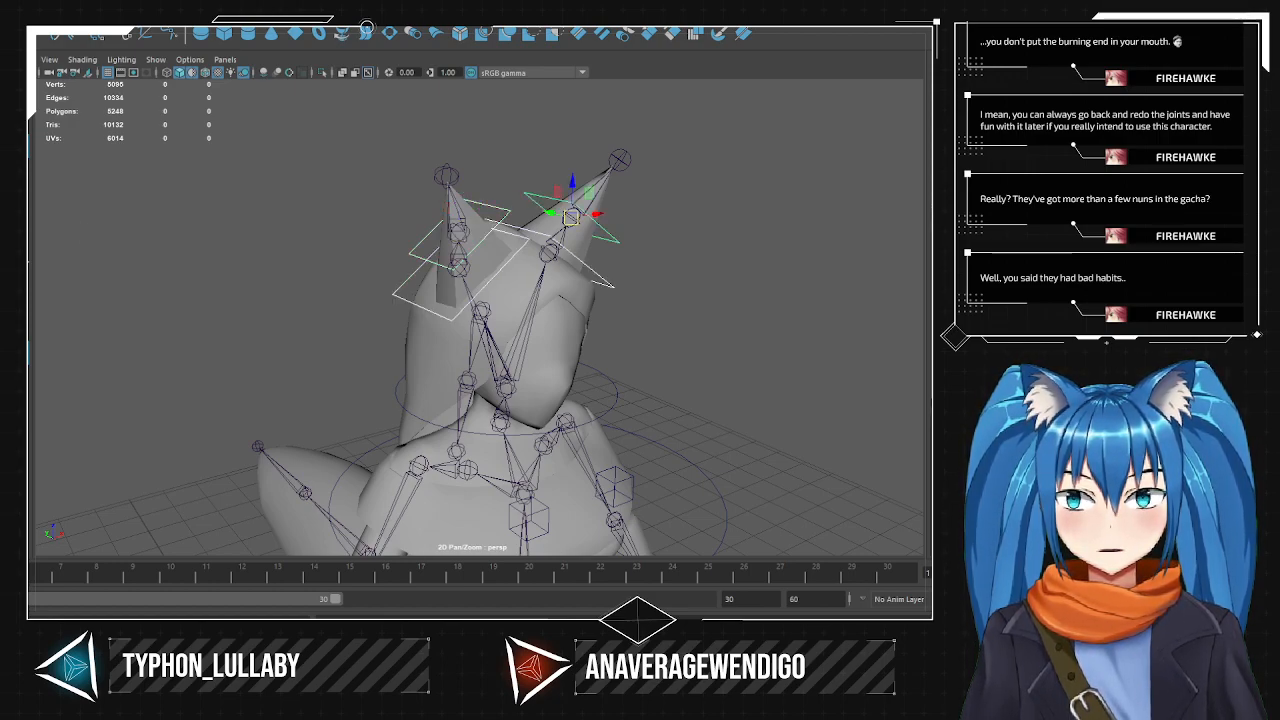
pyautogui.click(431, 261)
pyautogui.click(606, 230)
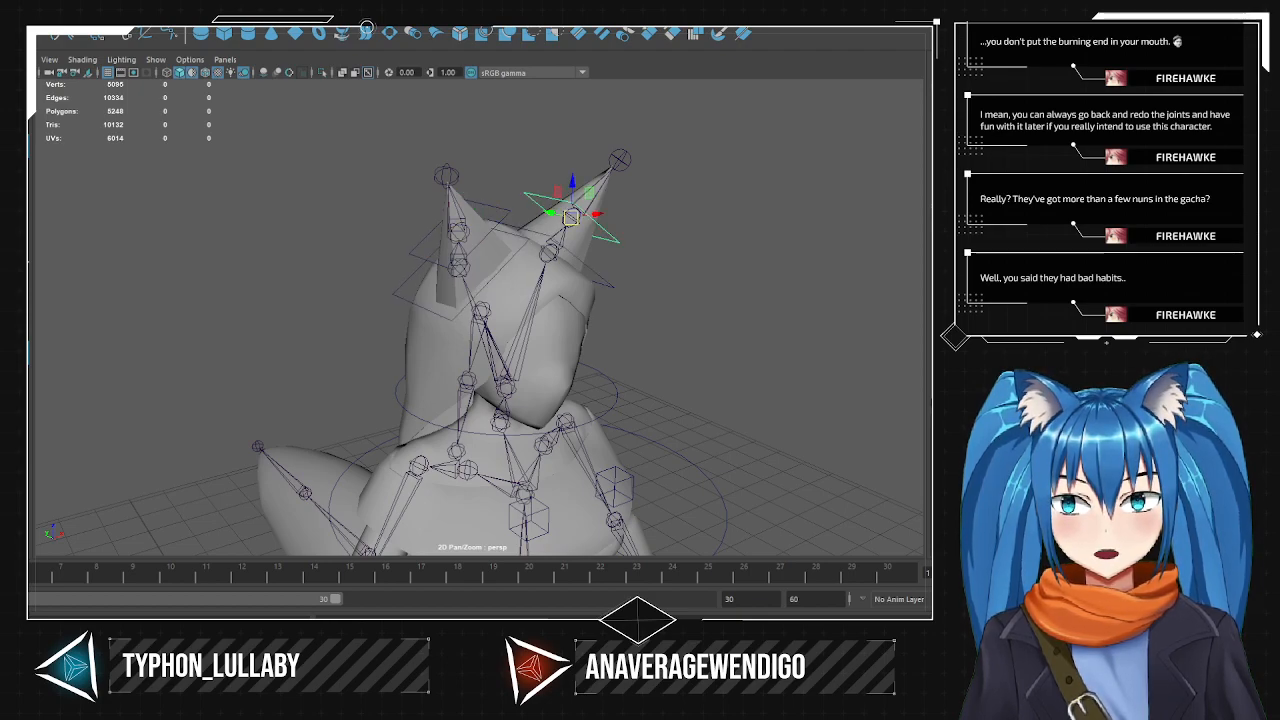
pyautogui.click(714, 366)
# - Check the body controls by selecting the waist rings individually and together with the chest ring, neck ring and clavicle cubes
pyautogui.keyDown('alt'); pyautogui.moveTo(714, 366); pyautogui.dragTo(497, 383); pyautogui.keyUp('alt')
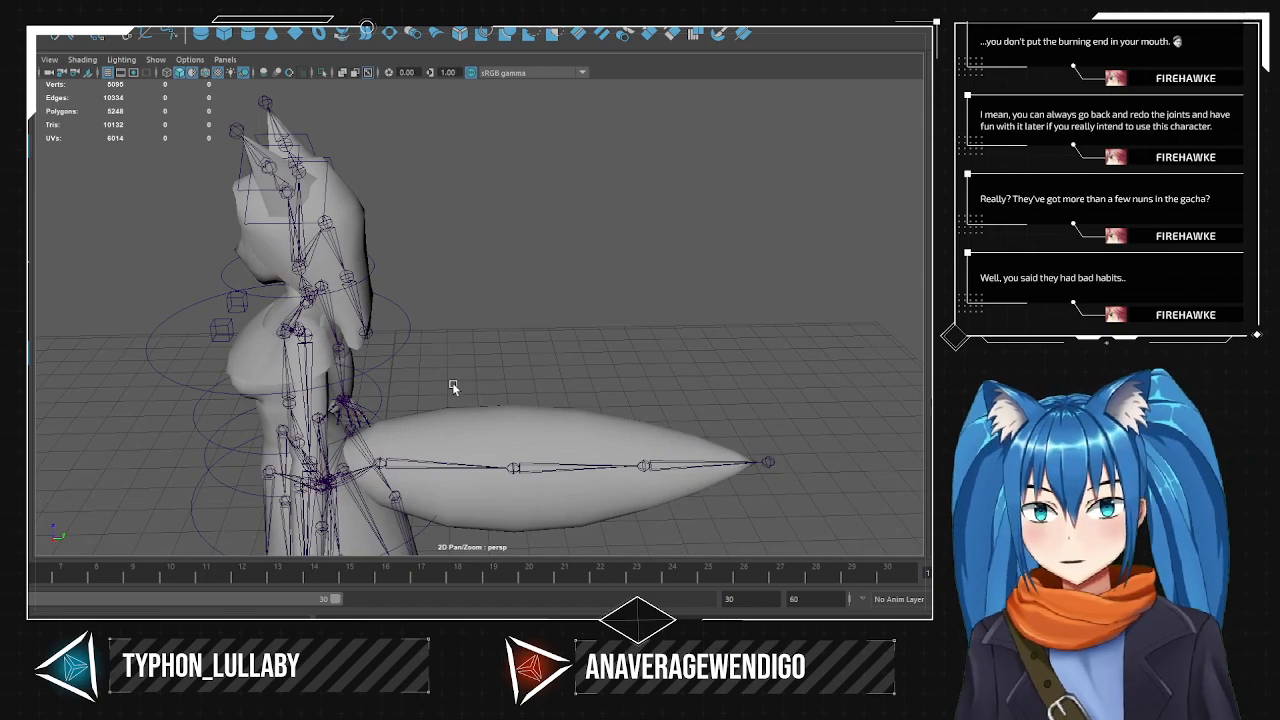
pyautogui.click(208, 466)
pyautogui.keyDown('shift'); pyautogui.click(237, 301); pyautogui.keyUp('shift')
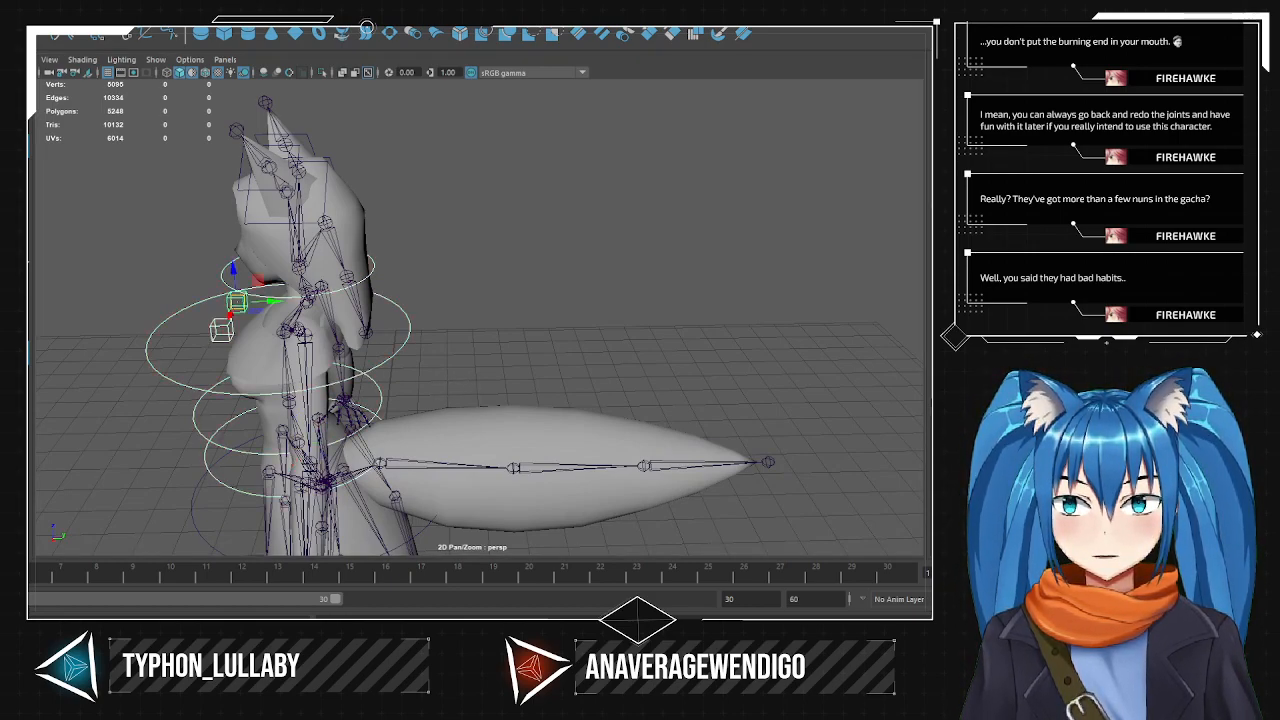
pyautogui.click(237, 301)
pyautogui.click(207, 463)
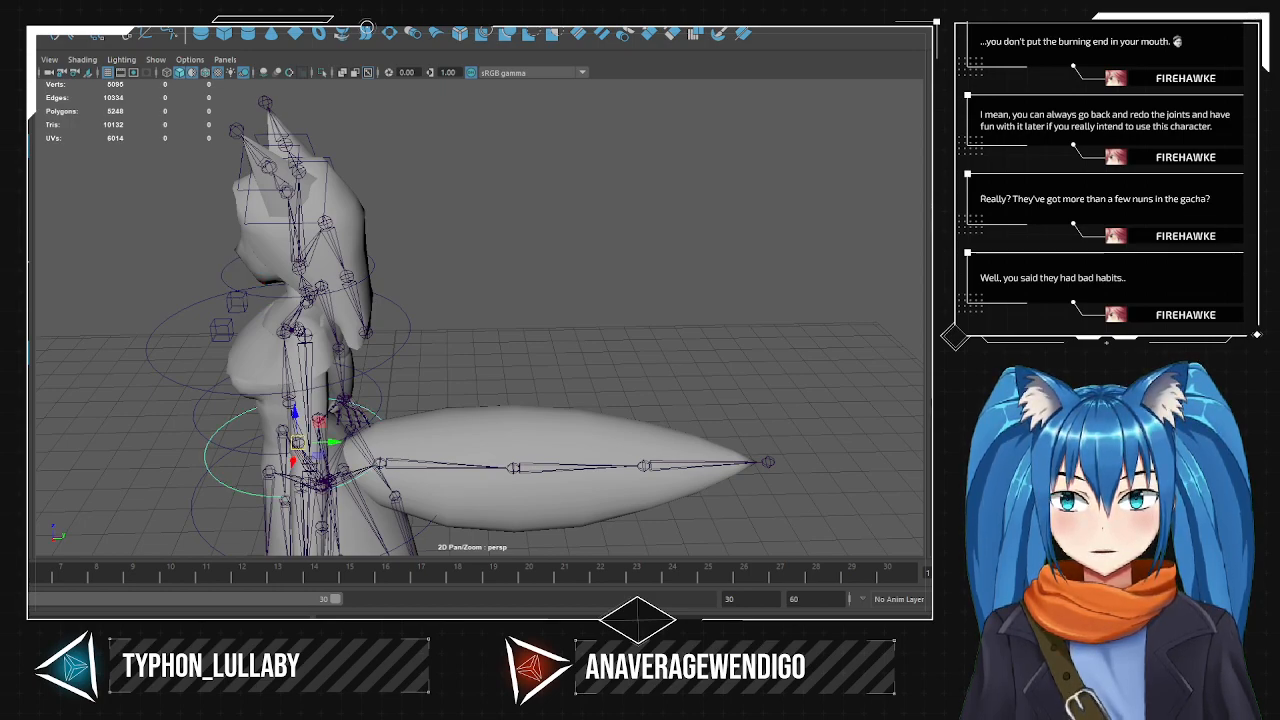
pyautogui.click(195, 409)
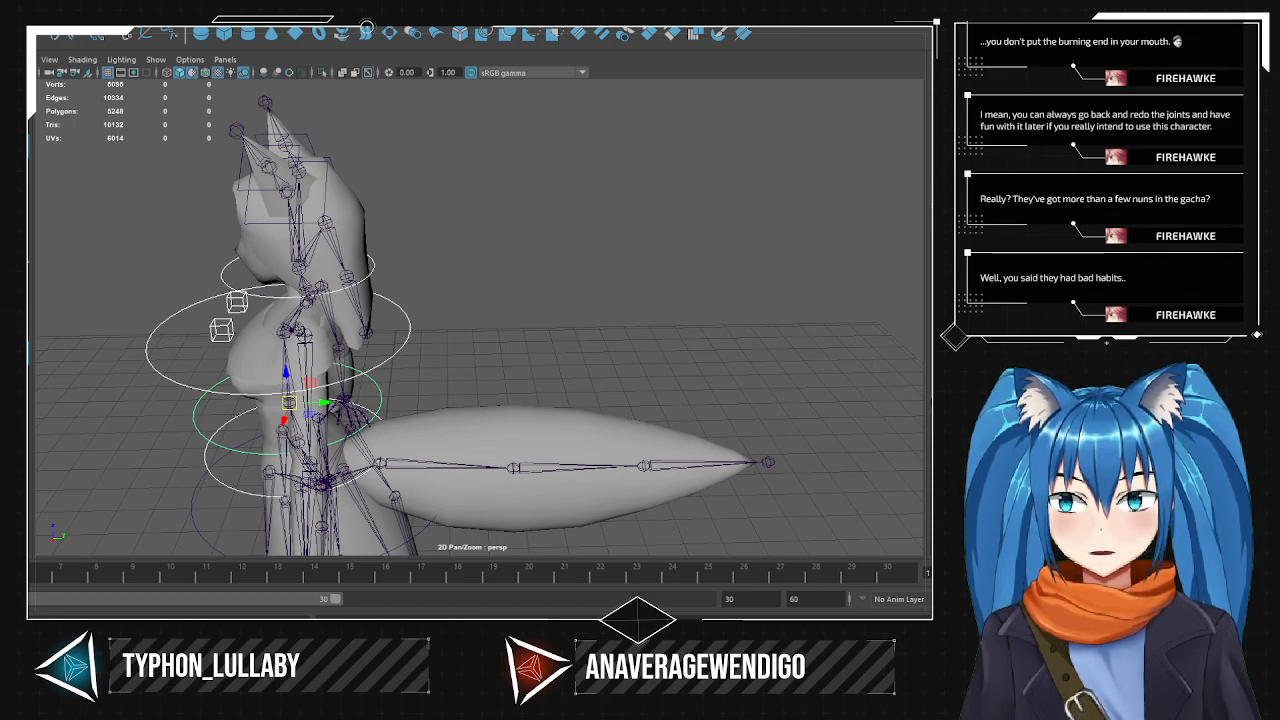
# - Move the polygon cube near the character's feet backward along the ground, past the end of the tail
pyautogui.press('Escape')
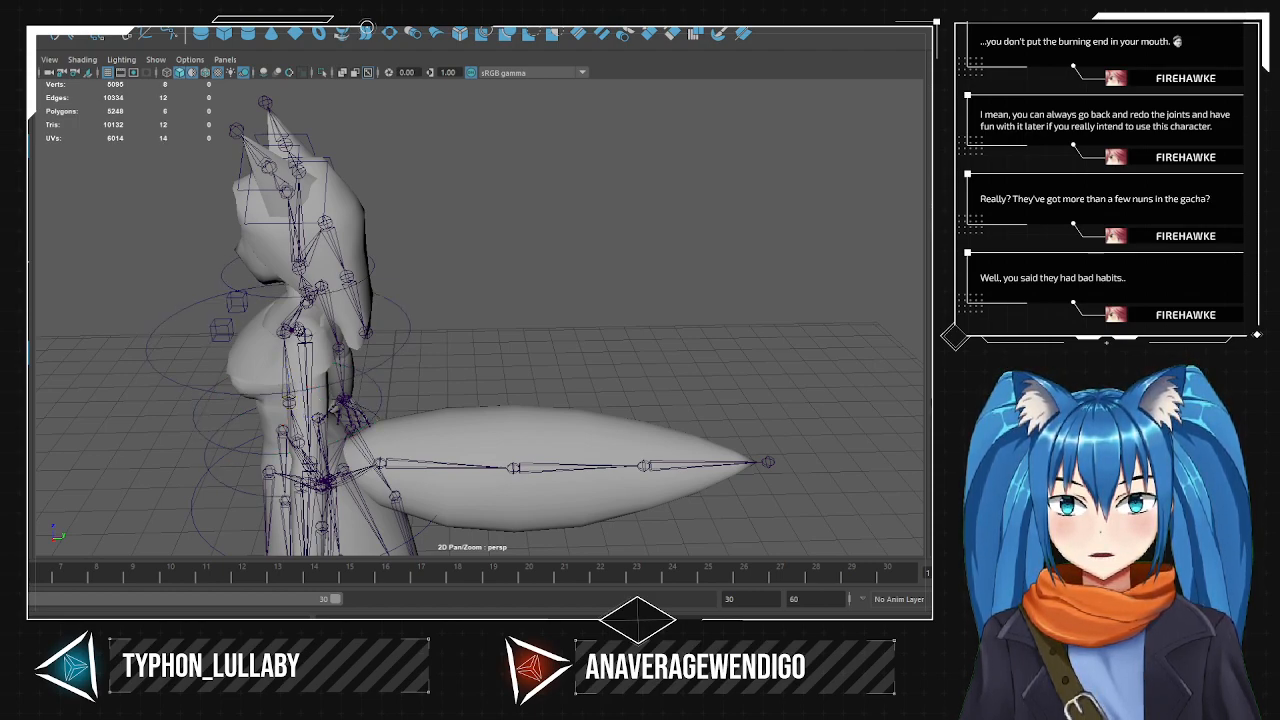
pyautogui.scroll(-6, 509, 397)
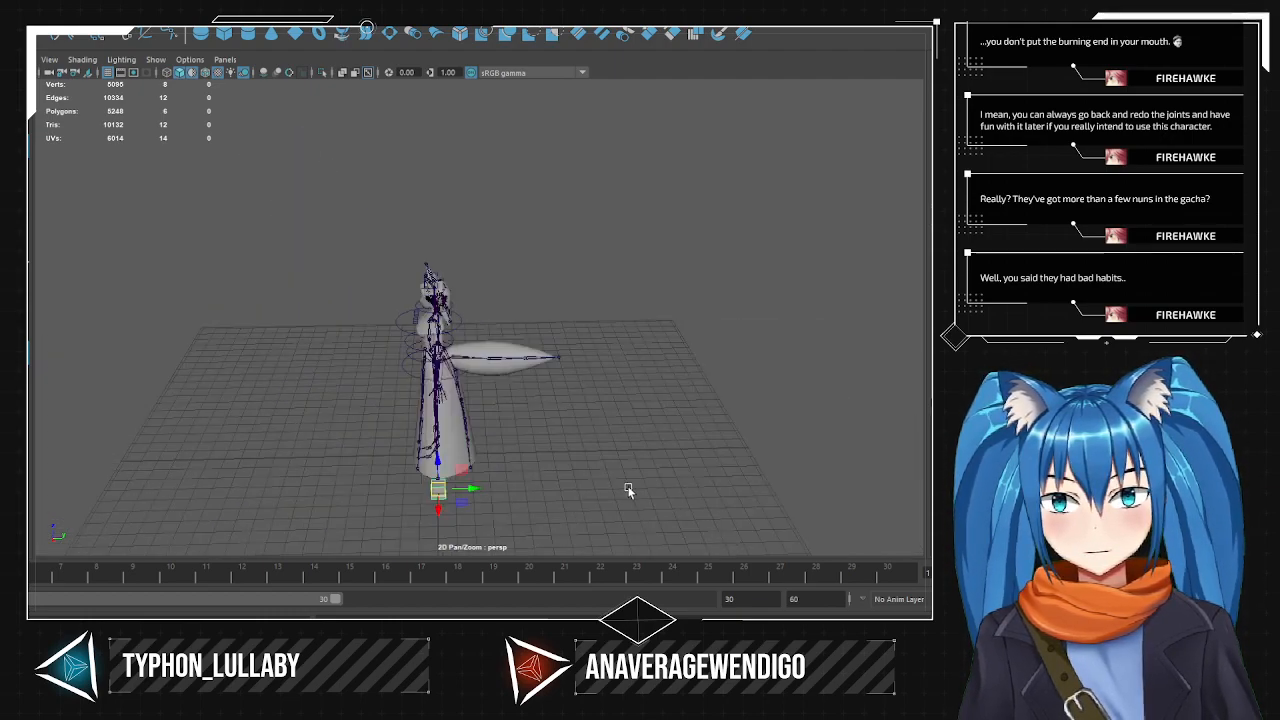
pyautogui.moveTo(470, 488); pyautogui.dragTo(702, 483)
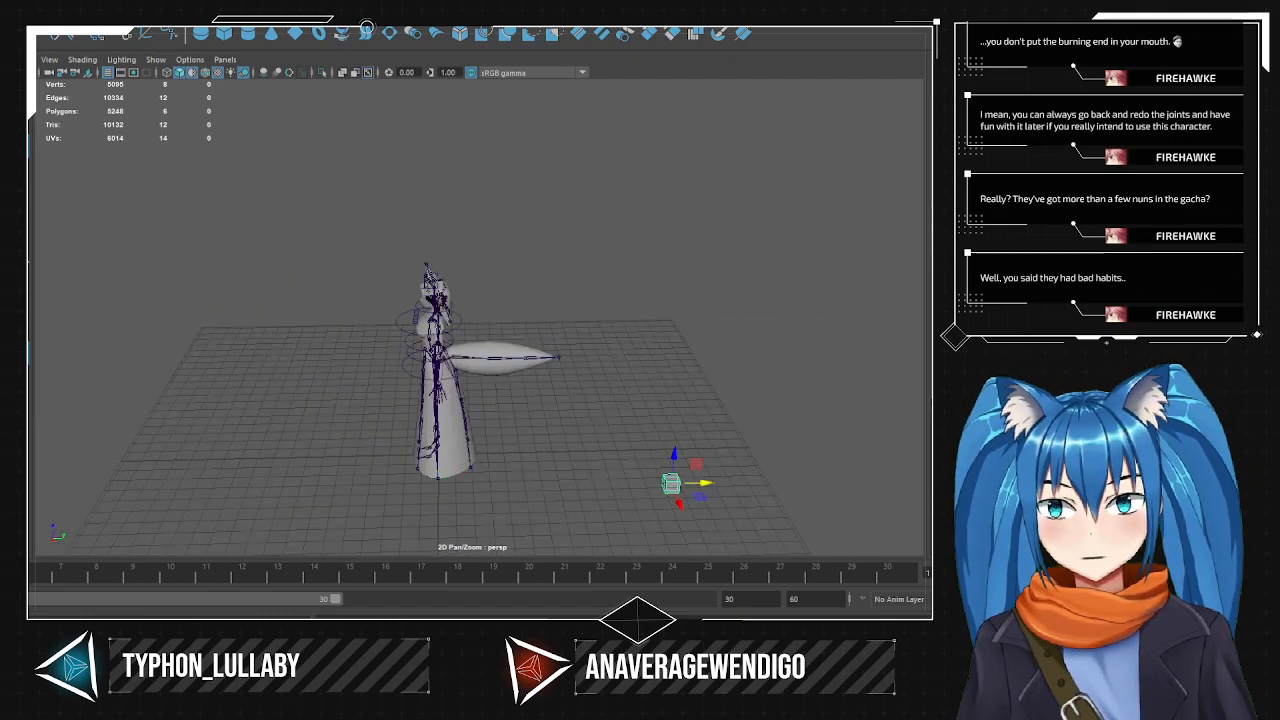
# - Check the body ring controls by selecting the hip, waist, chest and neck rings one at a time
pyautogui.click(410, 342)
pyautogui.click(410, 356)
pyautogui.scroll(5, 242, 397)
pyautogui.keyDown('alt'); pyautogui.moveTo(242, 397); pyautogui.dragTo(347, 291); pyautogui.keyUp('alt')
pyautogui.scroll(5, 427, 372)
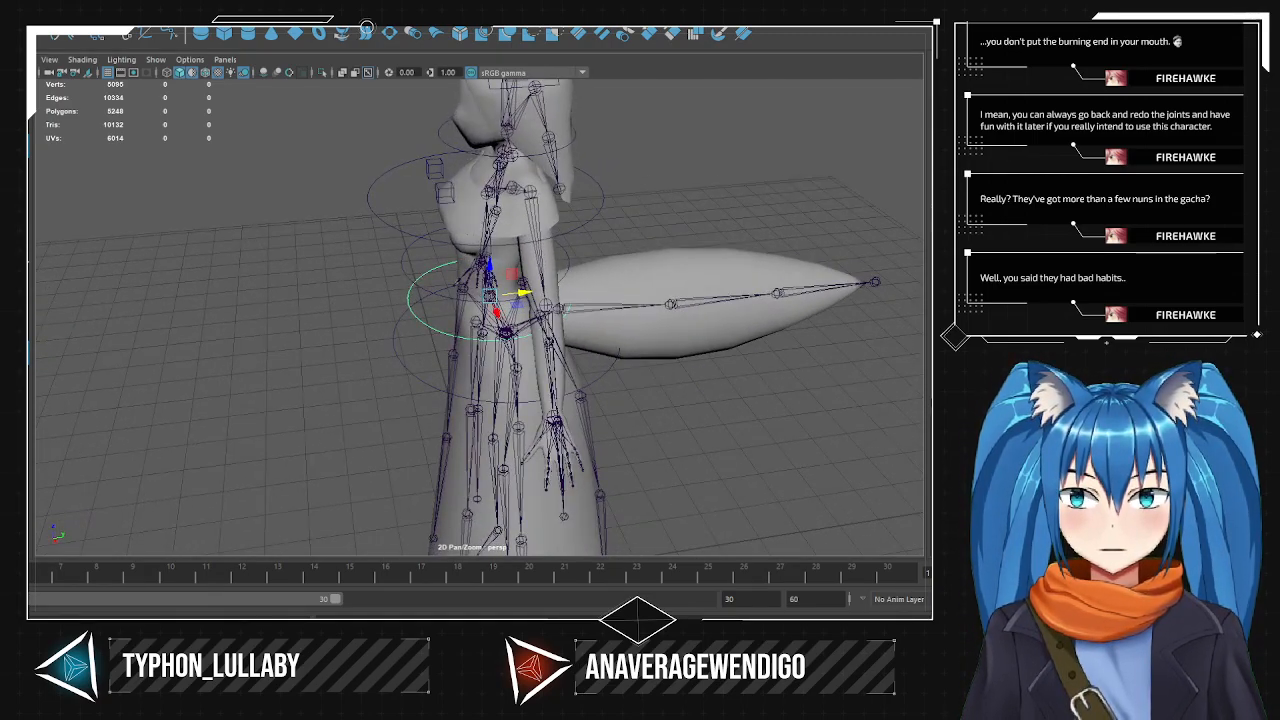
pyautogui.click(410, 372)
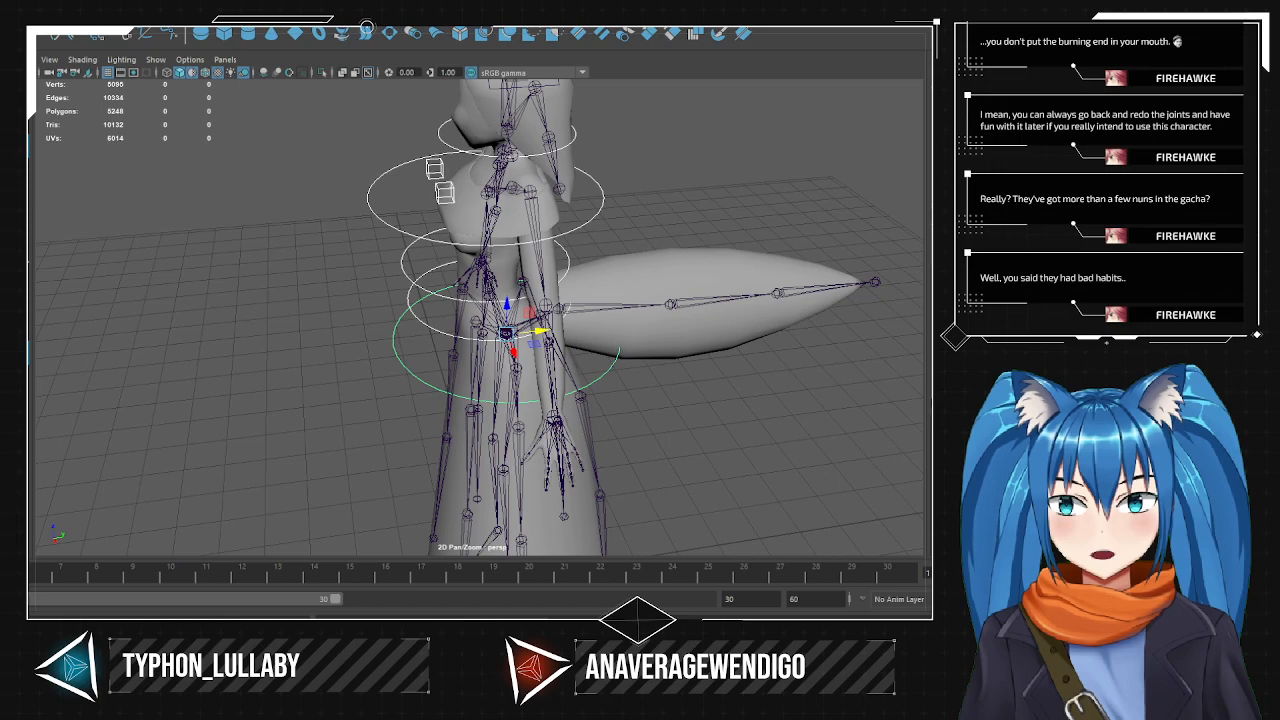
pyautogui.click(400, 230)
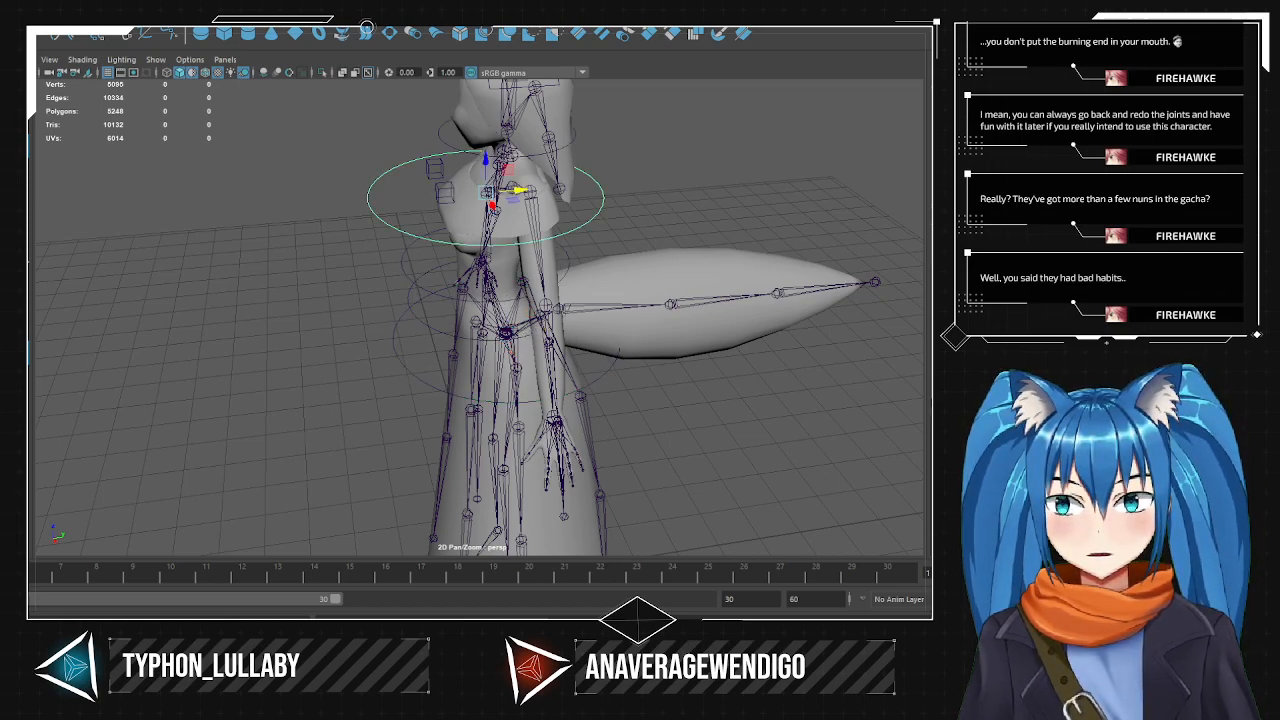
pyautogui.click(410, 305)
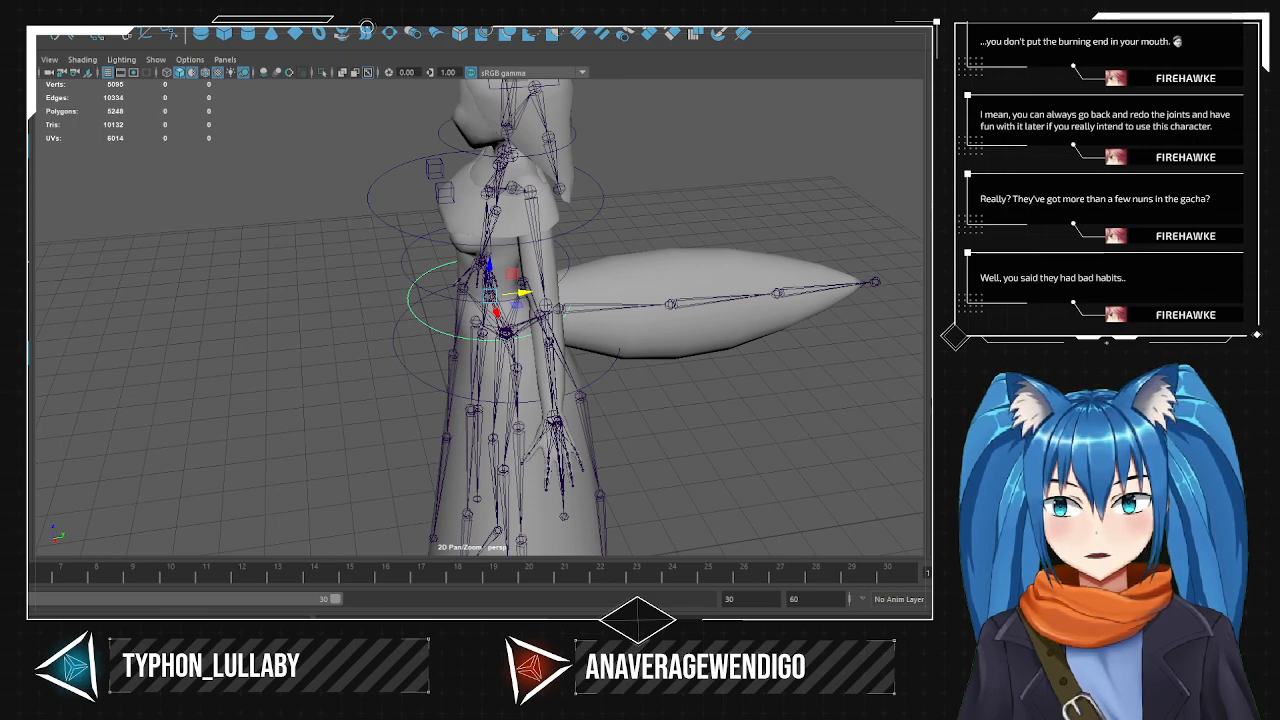
pyautogui.click(403, 262)
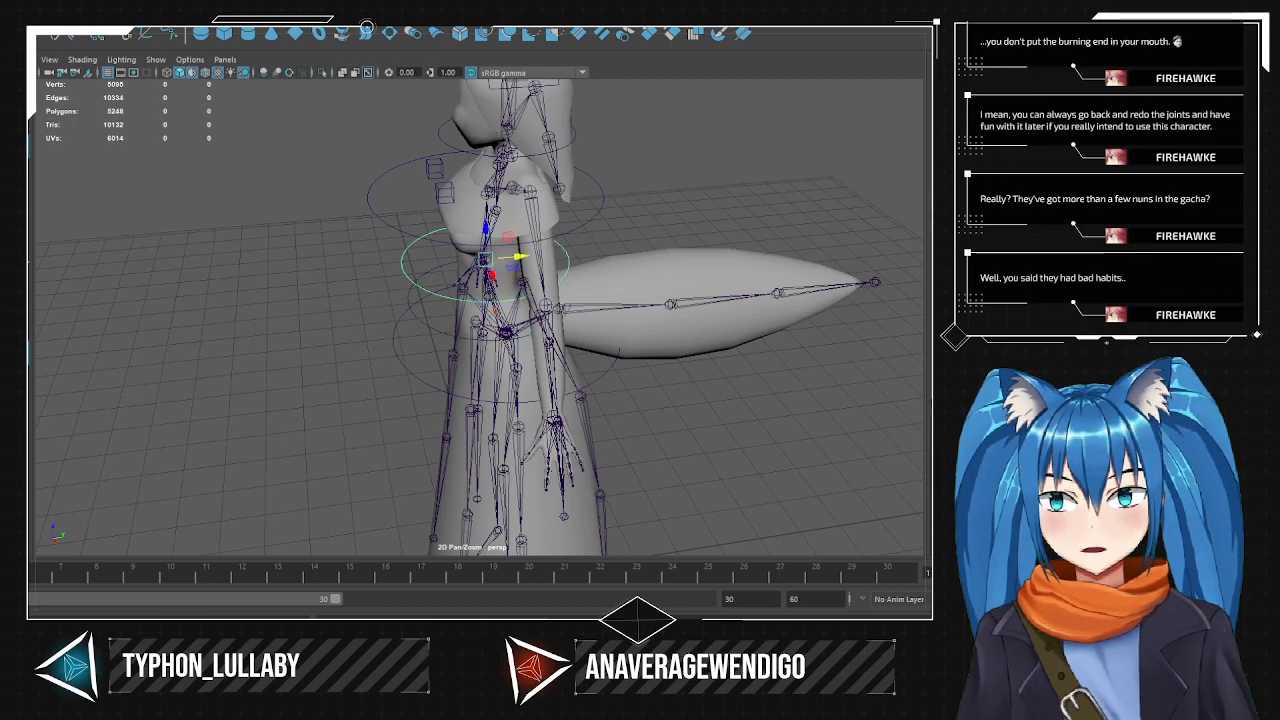
pyautogui.click(369, 198)
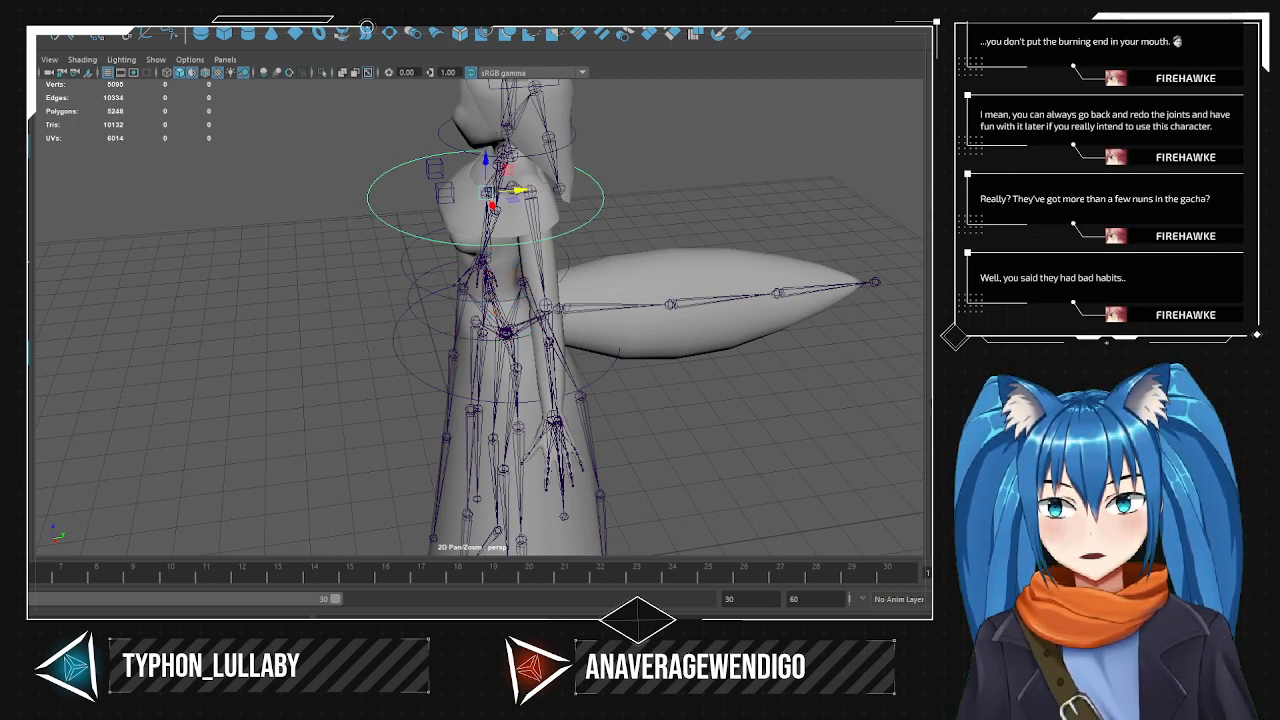
pyautogui.click(440, 134)
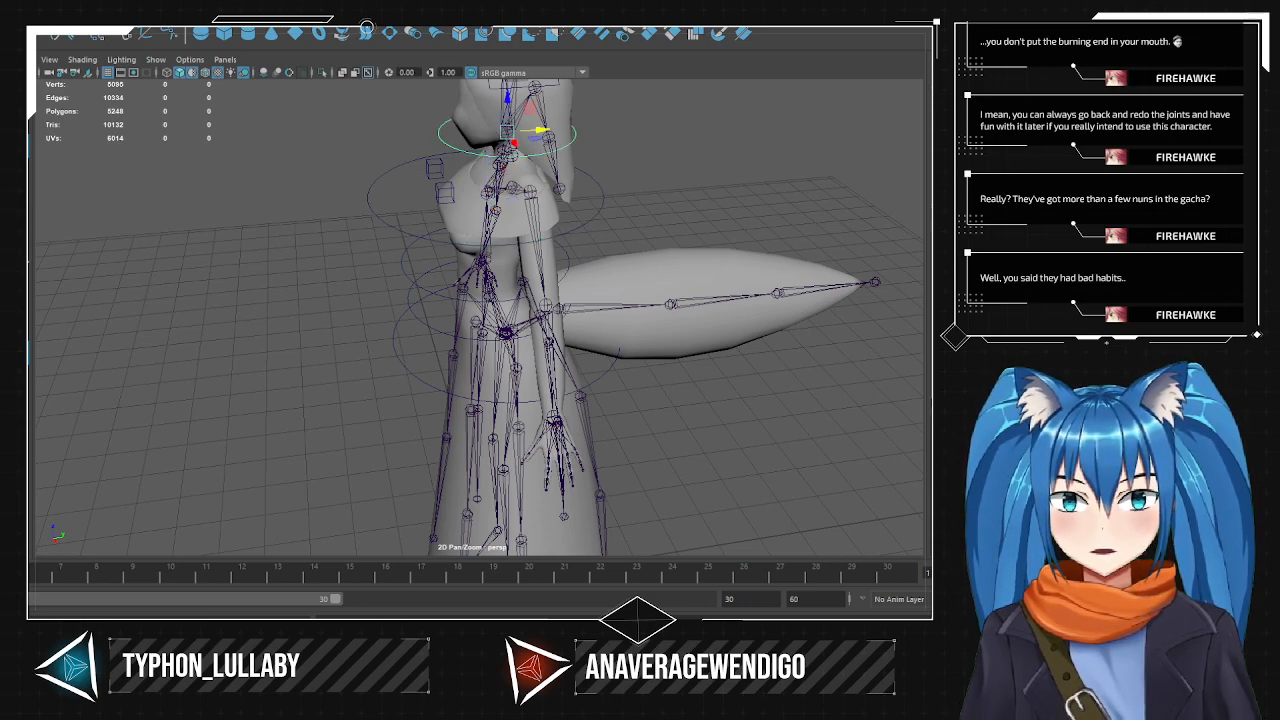
# - Check the two clavicle cubes in turn and the square control curve on the head by selecting them
pyautogui.click(434, 168)
pyautogui.click(445, 192)
pyautogui.click(434, 168)
pyautogui.click(445, 192)
pyautogui.click(523, 86)
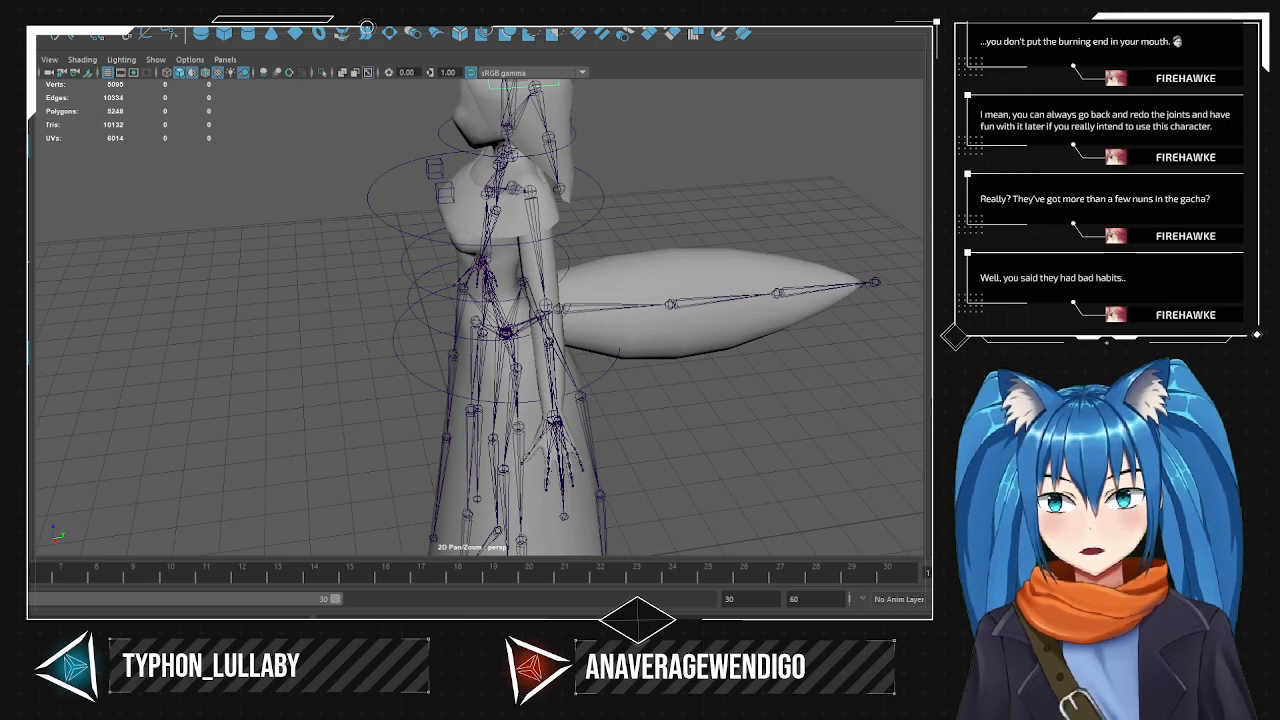
# - Examine the torso, clavicle and arm joints together with the existing controls from the front and at an angle
pyautogui.keyDown('alt'); pyautogui.moveTo(480, 300); pyautogui.dragTo(112, 293); pyautogui.keyUp('alt')
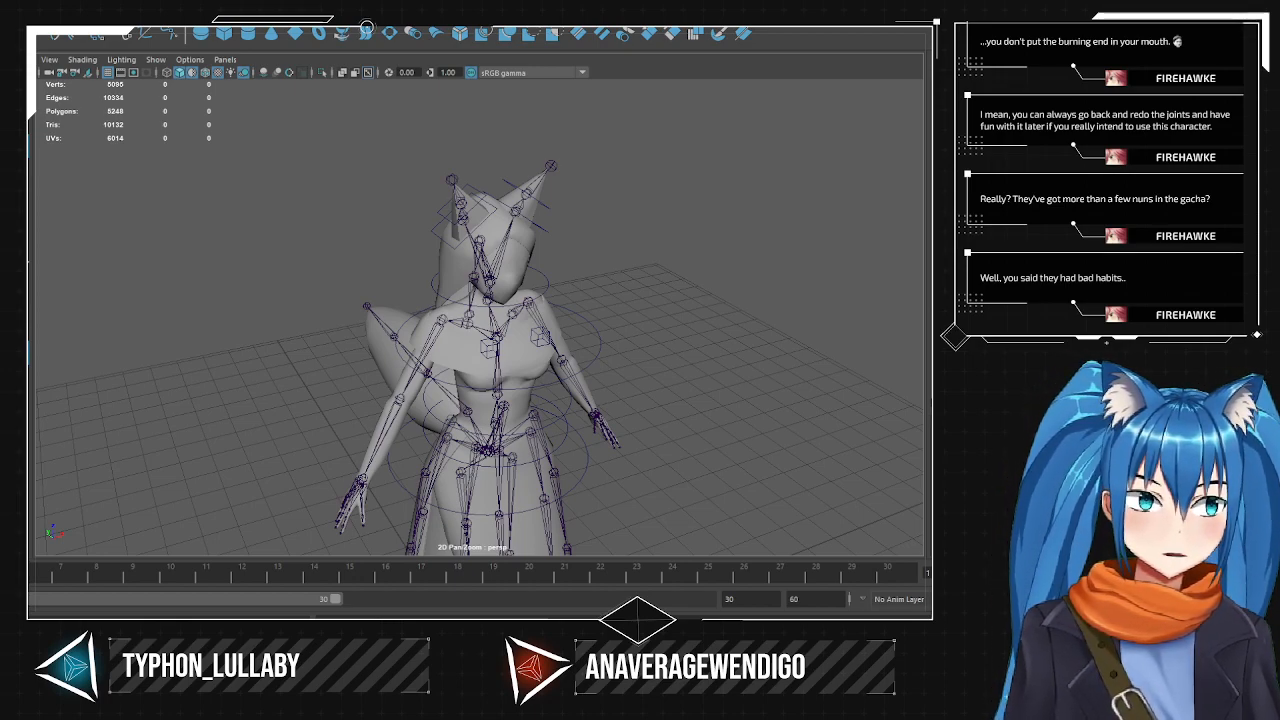
pyautogui.keyDown('alt'); pyautogui.moveTo(529, 386); pyautogui.dragTo(457, 335); pyautogui.keyUp('alt')
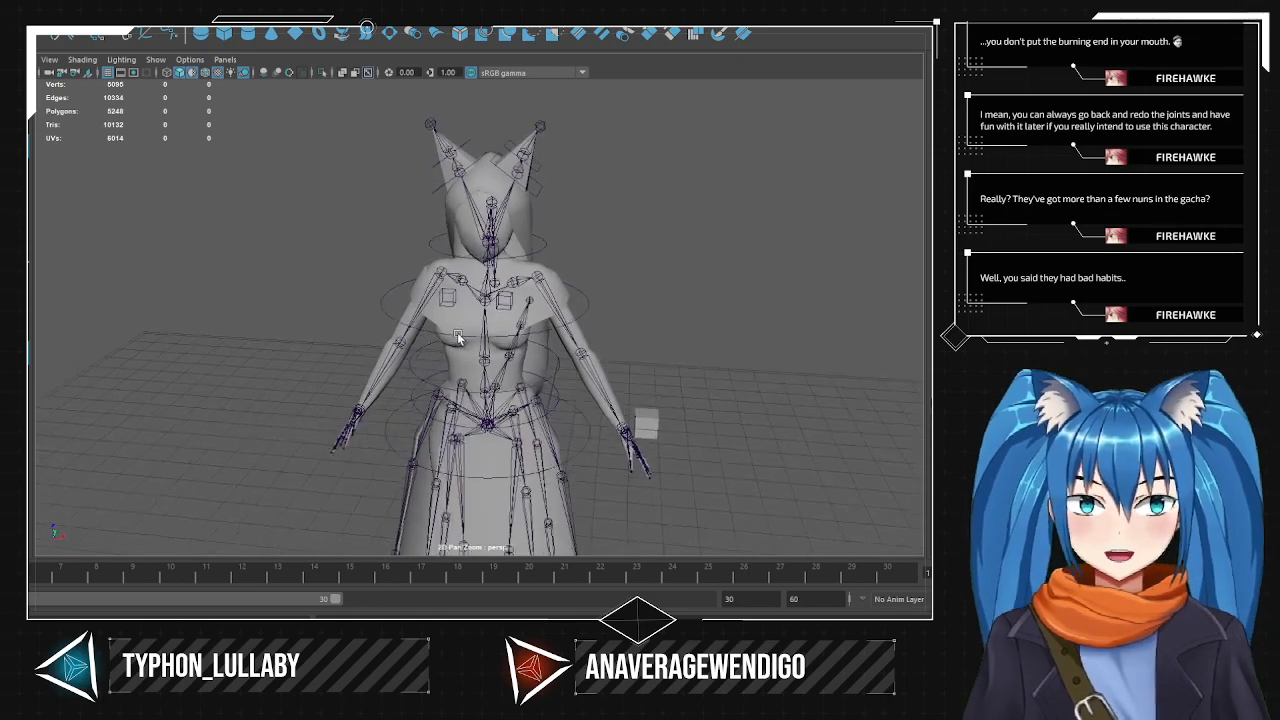
pyautogui.keyDown('alt'); pyautogui.moveTo(457, 335); pyautogui.dragTo(455, 287, button='middle'); pyautogui.keyUp('alt')
pyautogui.scroll(4, 492, 312)
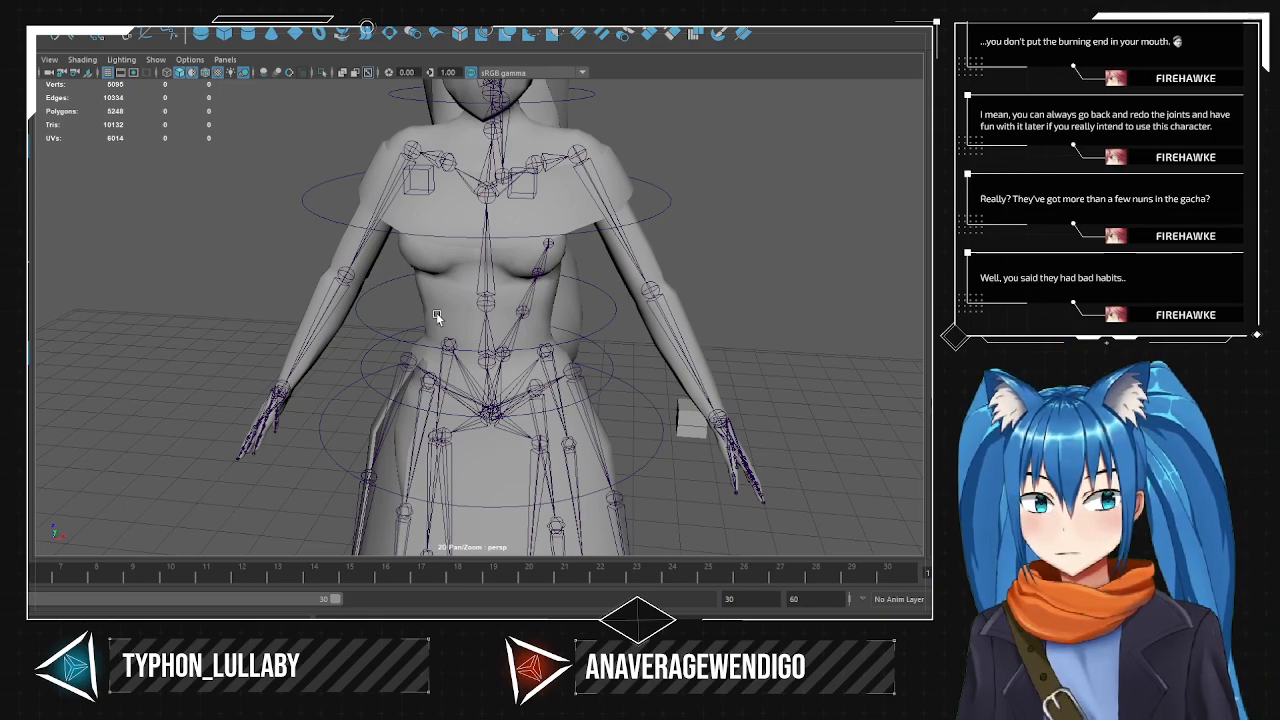
pyautogui.scroll(-3, 574, 371)
pyautogui.keyDown('alt'); pyautogui.moveTo(590, 382); pyautogui.dragTo(607, 303, button='middle'); pyautogui.keyUp('alt')
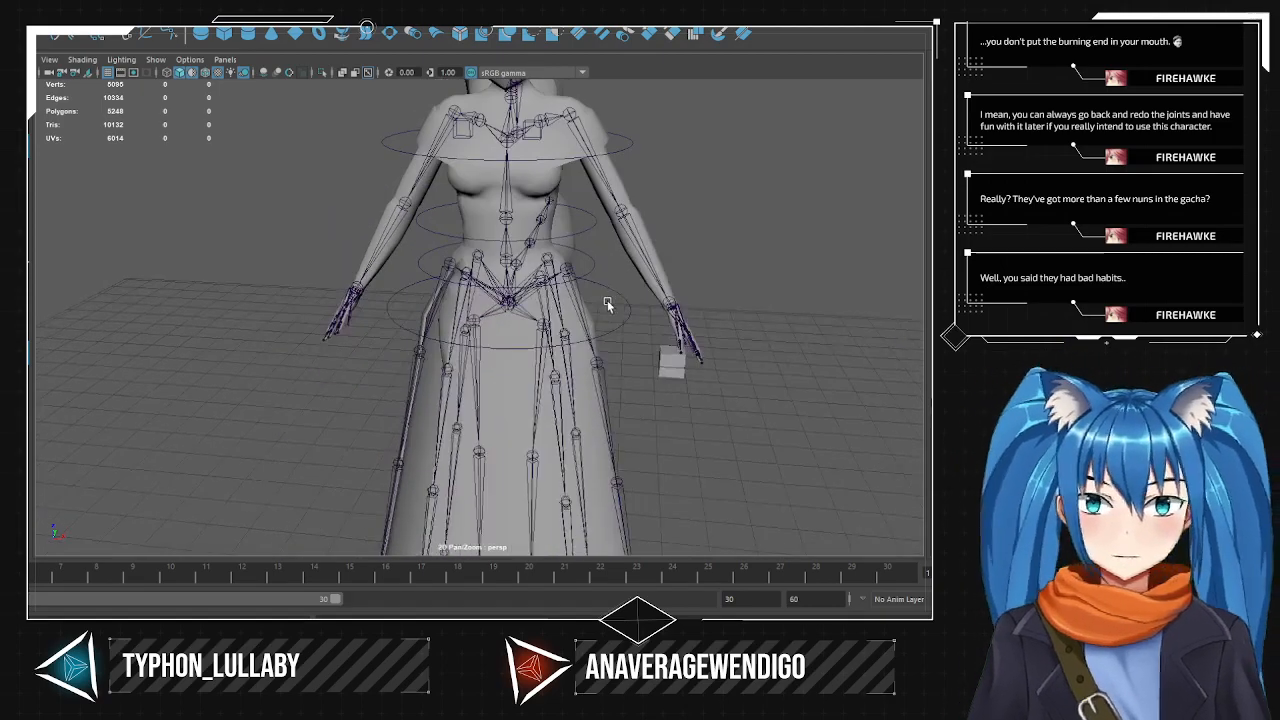
pyautogui.scroll(4, 543, 300)
pyautogui.keyDown('alt'); pyautogui.moveTo(543, 300); pyautogui.dragTo(586, 209); pyautogui.keyUp('alt')
pyautogui.keyDown('alt'); pyautogui.moveTo(586, 209); pyautogui.dragTo(578, 362, button='middle'); pyautogui.keyUp('alt')
pyautogui.keyDown('alt'); pyautogui.moveTo(578, 362); pyautogui.dragTo(445, 255); pyautogui.keyUp('alt')
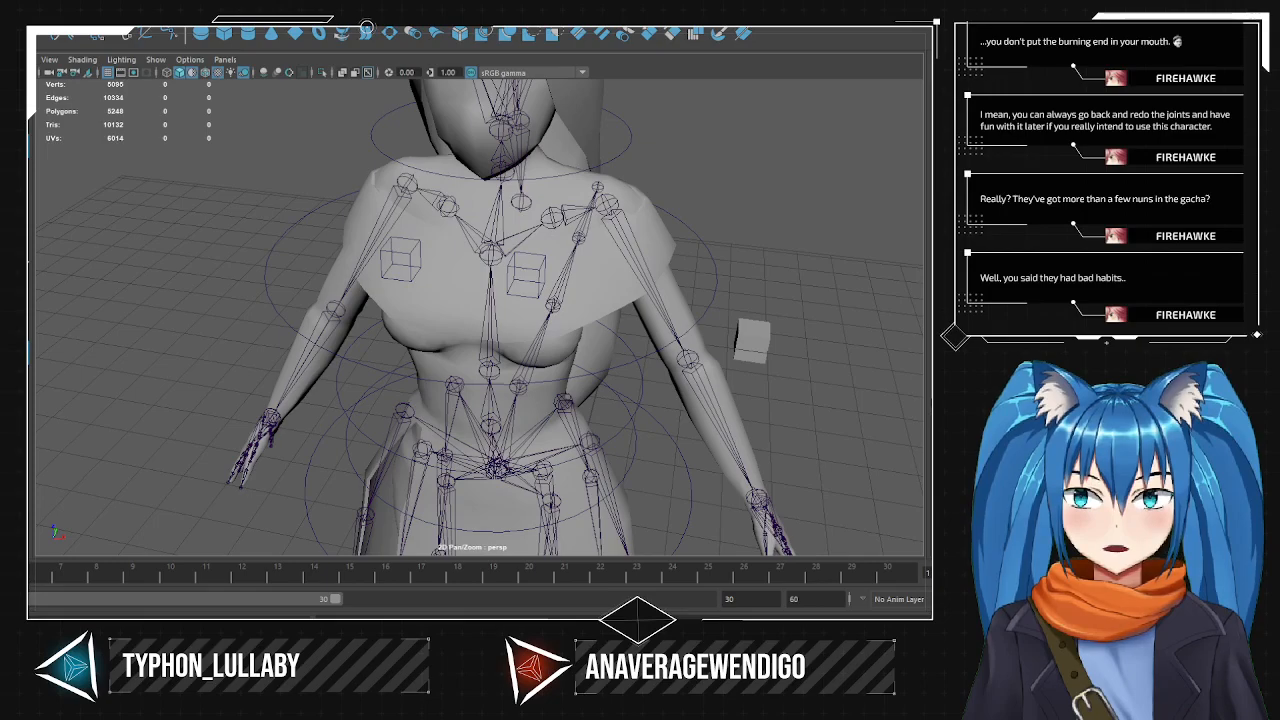
# - Create a new ring curve at the origin and move it up onto the character's left shoulder joint
pyautogui.scroll(-2, 694, 377)
pyautogui.press('f')
pyautogui.scroll(-10, 620, 376)
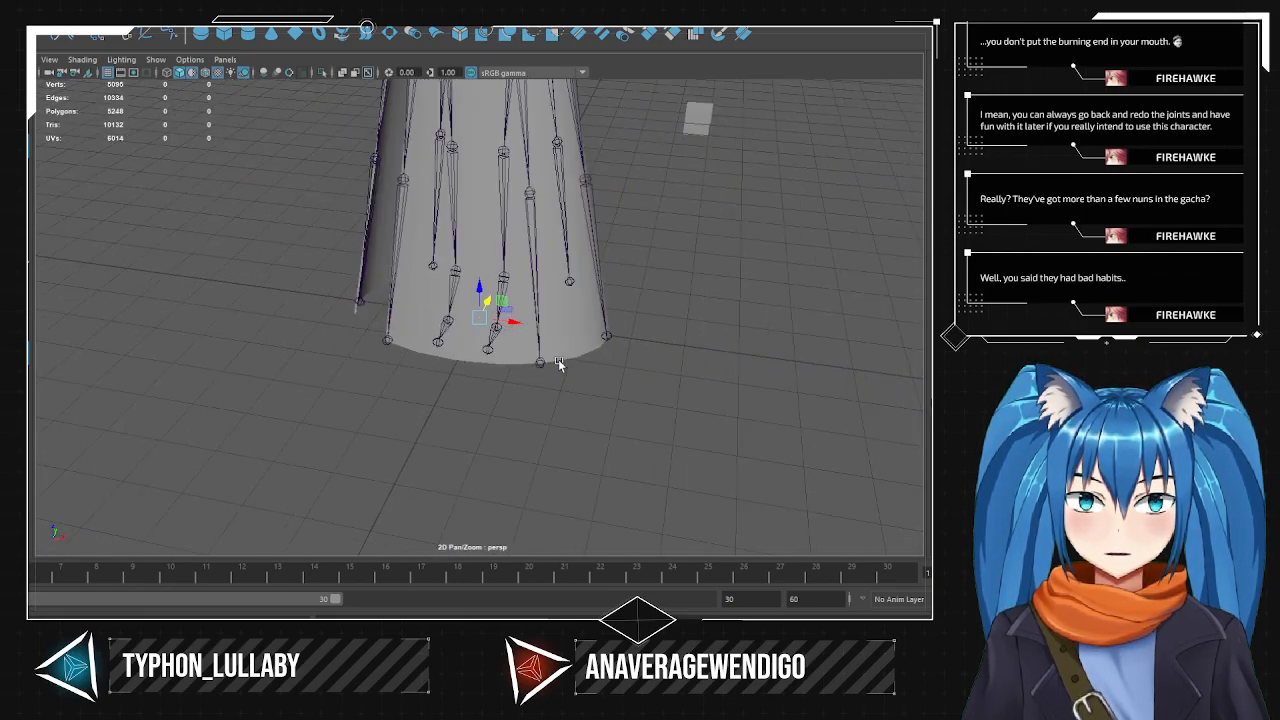
pyautogui.moveTo(480, 290); pyautogui.dragTo(494, 57)
pyautogui.keyDown('alt'); pyautogui.moveTo(536, 145); pyautogui.dragTo(446, 354, button='middle'); pyautogui.keyUp('alt')
pyautogui.scroll(4, 537, 447)
pyautogui.scroll(5, 442, 250)
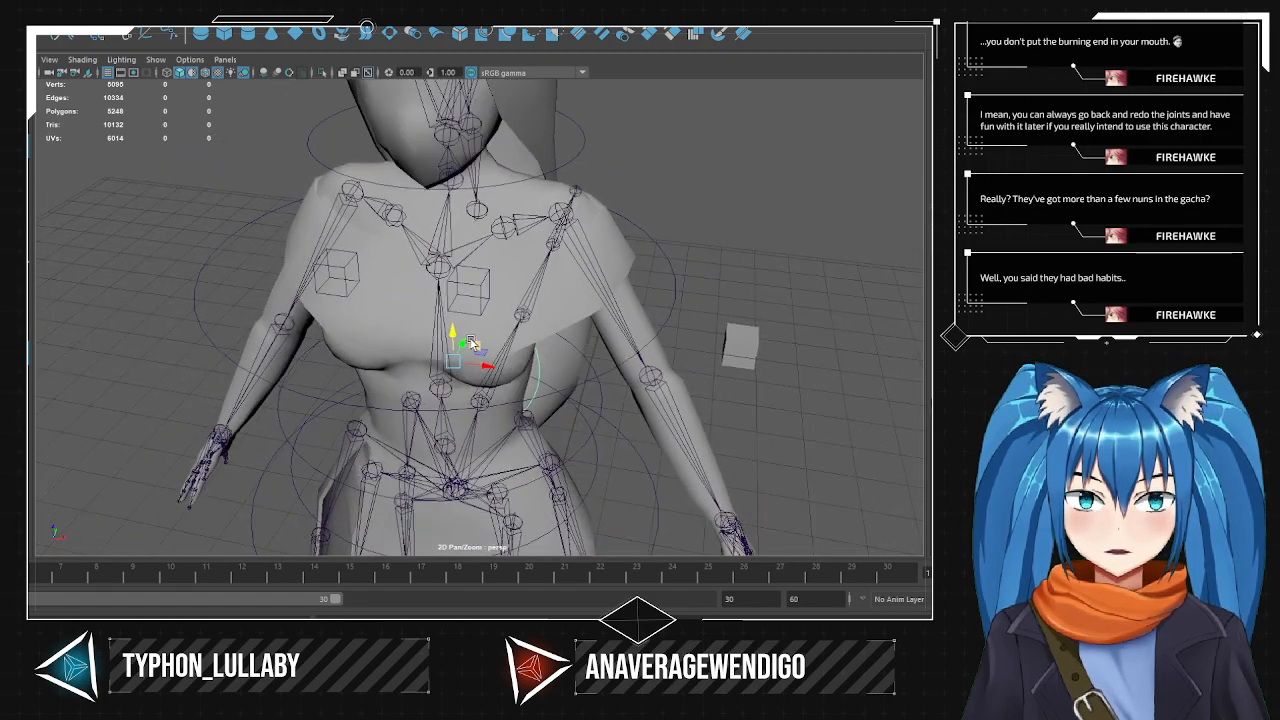
pyautogui.moveTo(450, 355); pyautogui.dragTo(563, 217)
pyautogui.keyDown('alt'); pyautogui.moveTo(569, 222); pyautogui.dragTo(534, 280); pyautogui.keyUp('alt')
pyautogui.press('f')
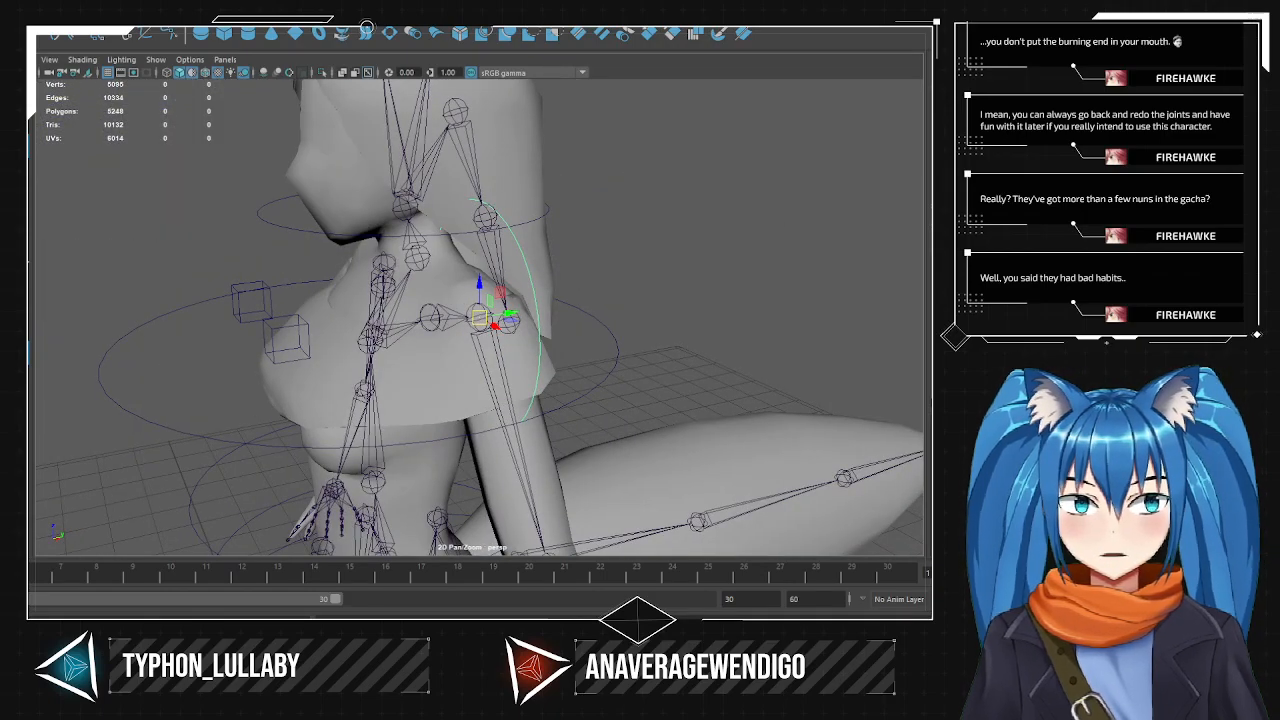
# - Rotate the left shoulder ring so it tilts diagonally around the upper arm
pyautogui.keyDown('alt'); pyautogui.moveTo(590, 250); pyautogui.dragTo(638, 252); pyautogui.keyUp('alt')
pyautogui.press('e')
pyautogui.moveTo(512, 308); pyautogui.dragTo(595, 296)
pyautogui.click(702, 281)
pyautogui.click(564, 281)
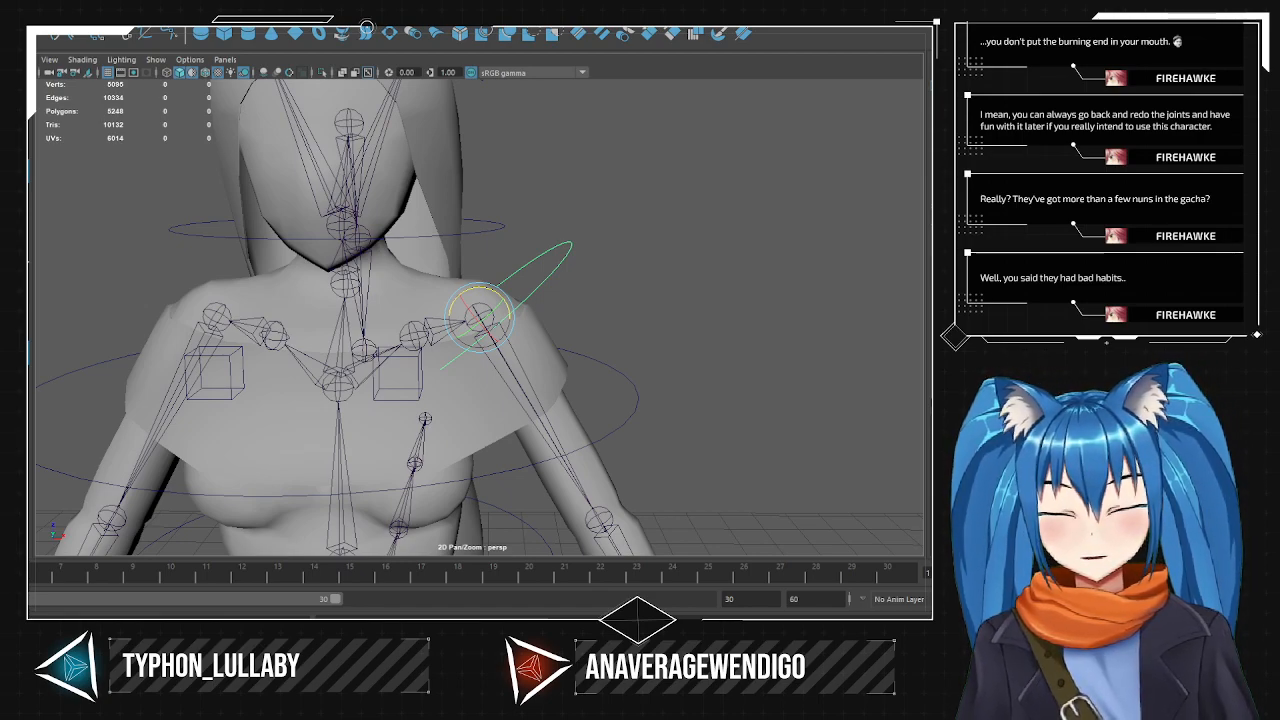
pyautogui.hotkey('ctrl', 'z')
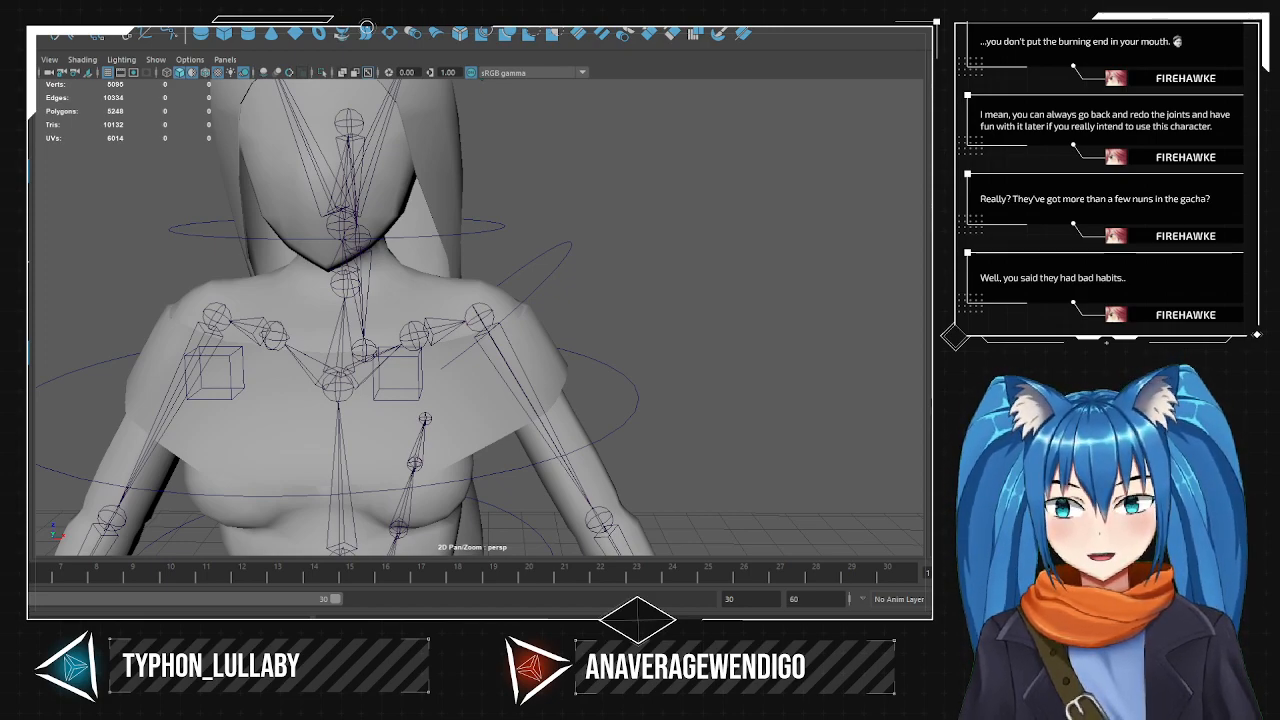
# - Inspect both clavicle cubes, then duplicate the left shoulder ring and place the copy on the right shoulder joint
pyautogui.click(214, 372)
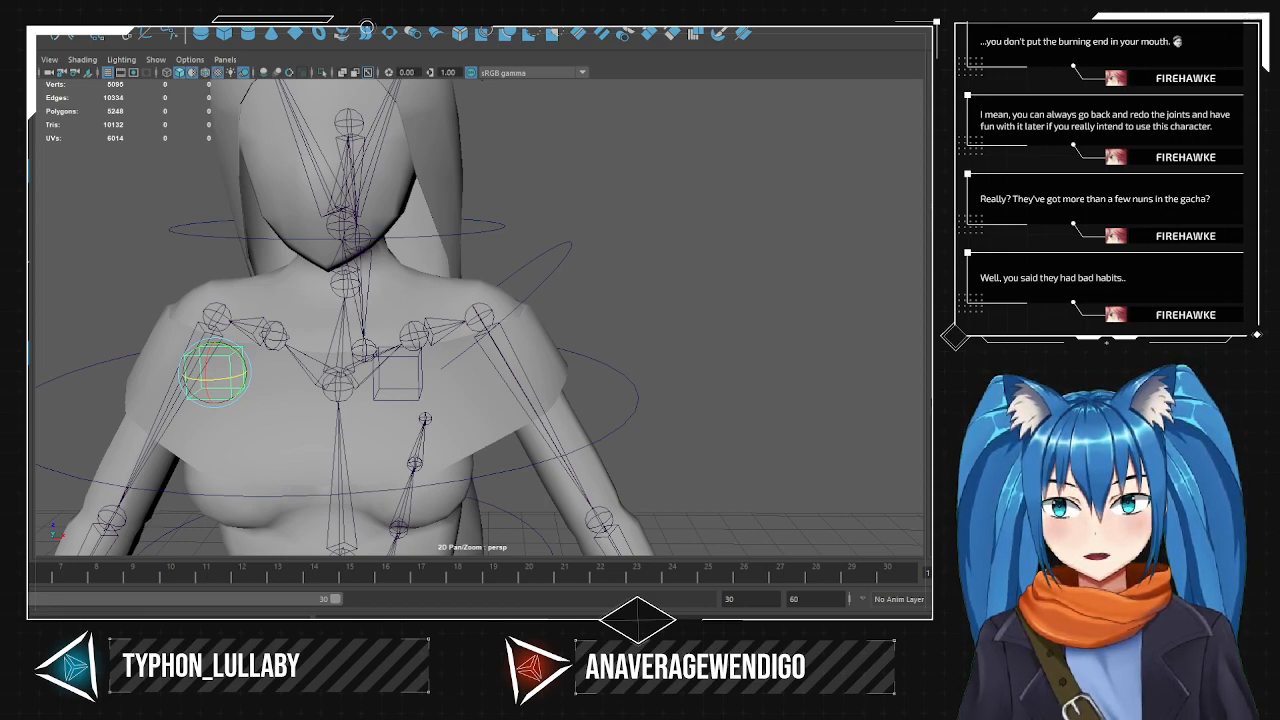
pyautogui.click(398, 374)
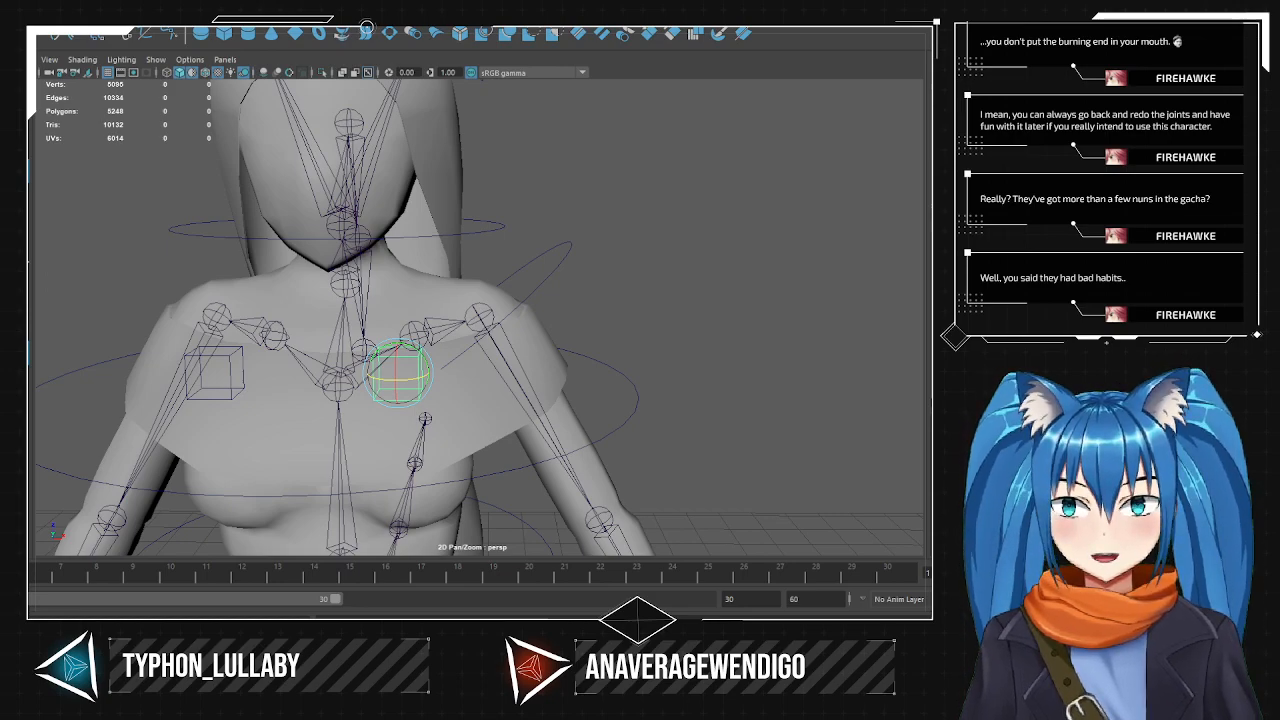
pyautogui.keyDown('alt'); pyautogui.moveTo(440, 160); pyautogui.dragTo(547, 280); pyautogui.keyUp('alt')
pyautogui.click(689, 303)
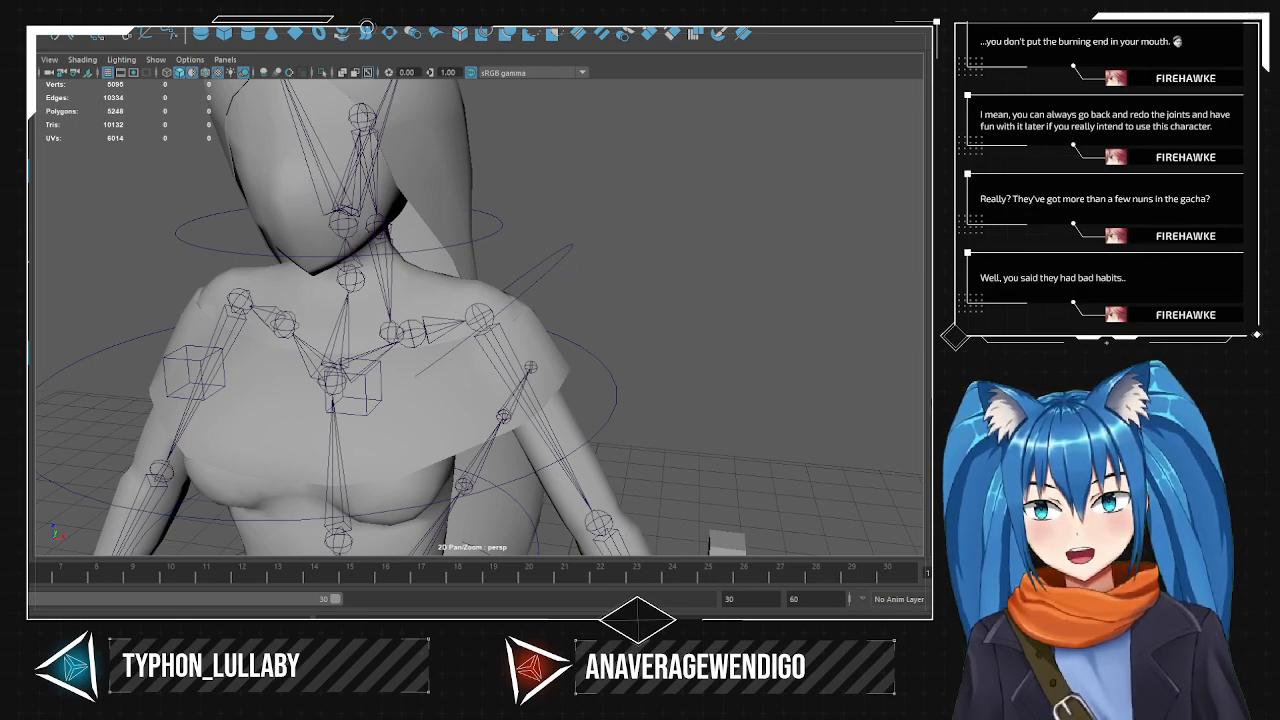
pyautogui.click(553, 280)
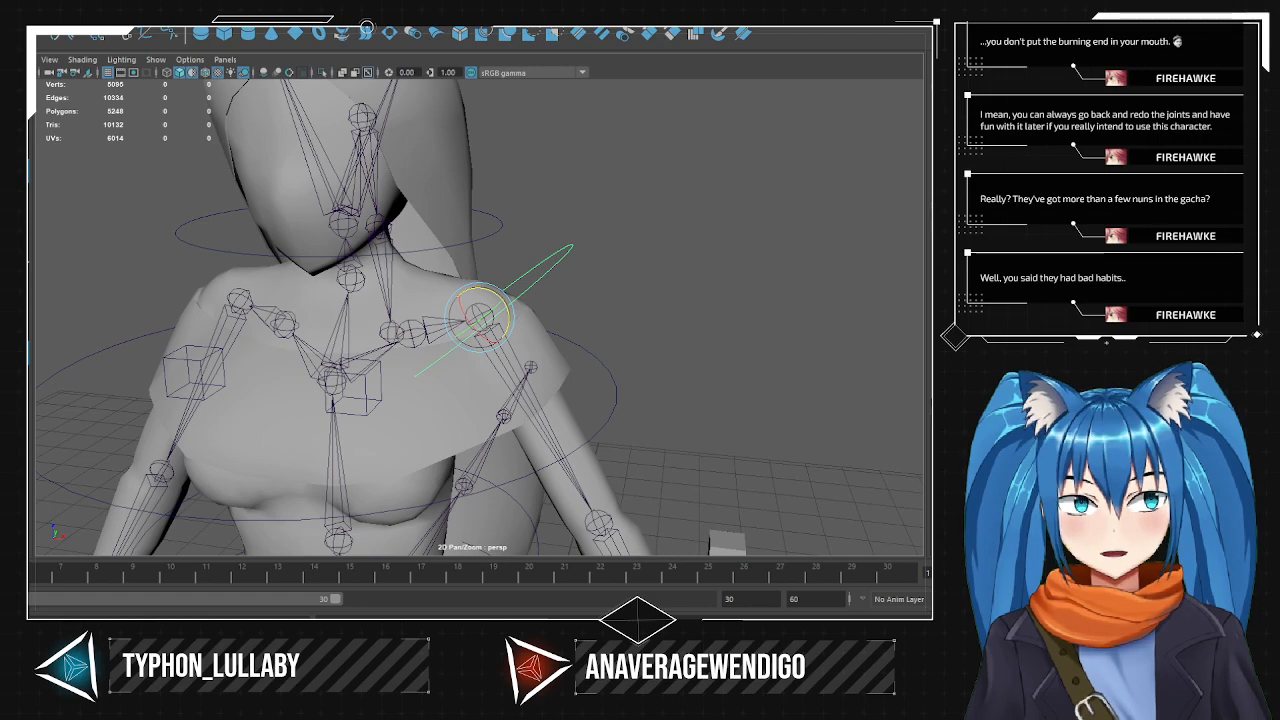
pyautogui.click(176, 340)
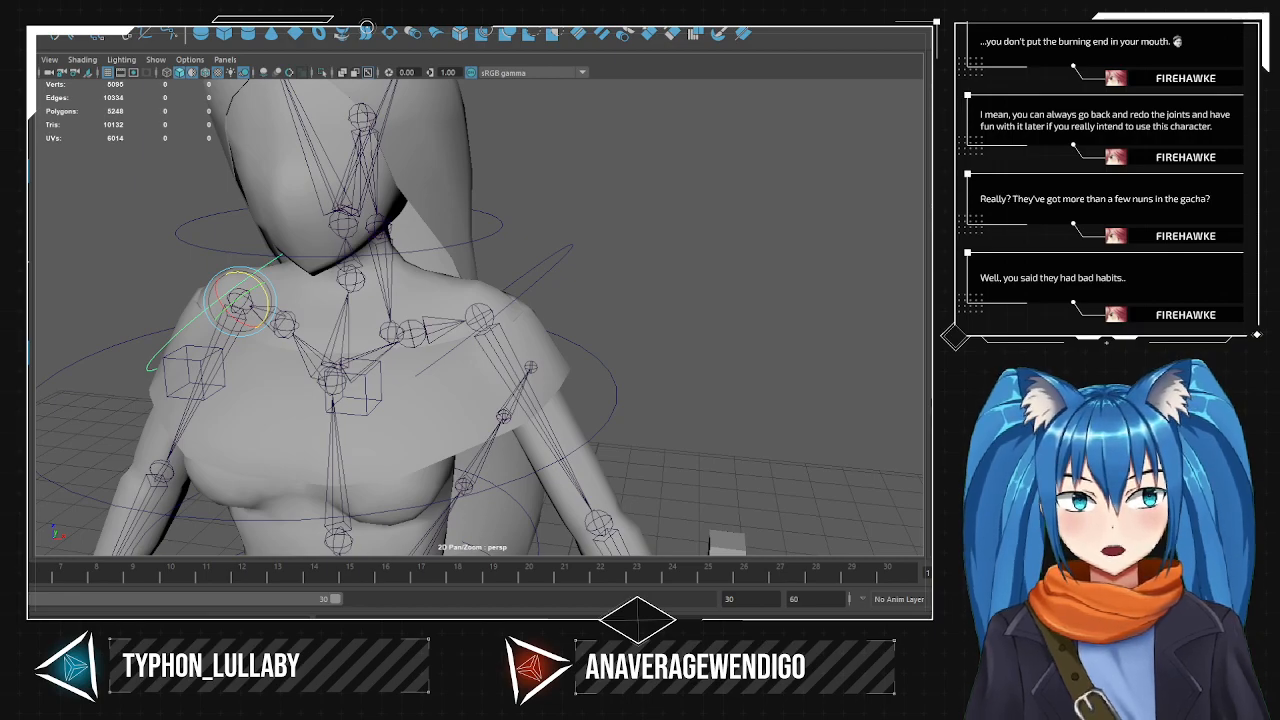
# - Duplicate the left shoulder ring and move the copy onto the left elbow joint
pyautogui.keyDown('alt'); pyautogui.moveTo(463, 207); pyautogui.dragTo(526, 274); pyautogui.keyUp('alt')
pyautogui.click(514, 295)
pyautogui.keyDown('alt'); pyautogui.moveTo(526, 274); pyautogui.dragTo(700, 378, button='right'); pyautogui.keyUp('alt')
pyautogui.keyDown('alt'); pyautogui.moveTo(619, 328); pyautogui.dragTo(607, 315); pyautogui.keyUp('alt')
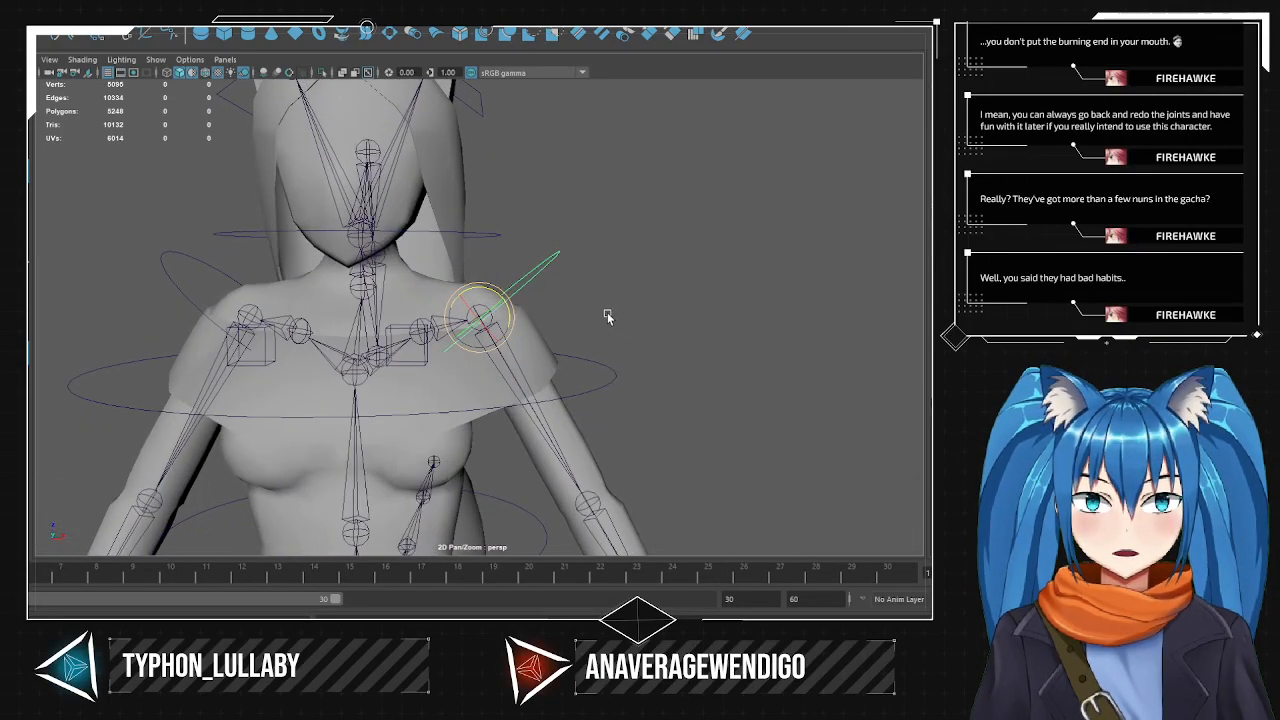
pyautogui.keyDown('alt'); pyautogui.moveTo(624, 320); pyautogui.dragTo(558, 265, button='middle'); pyautogui.keyUp('alt')
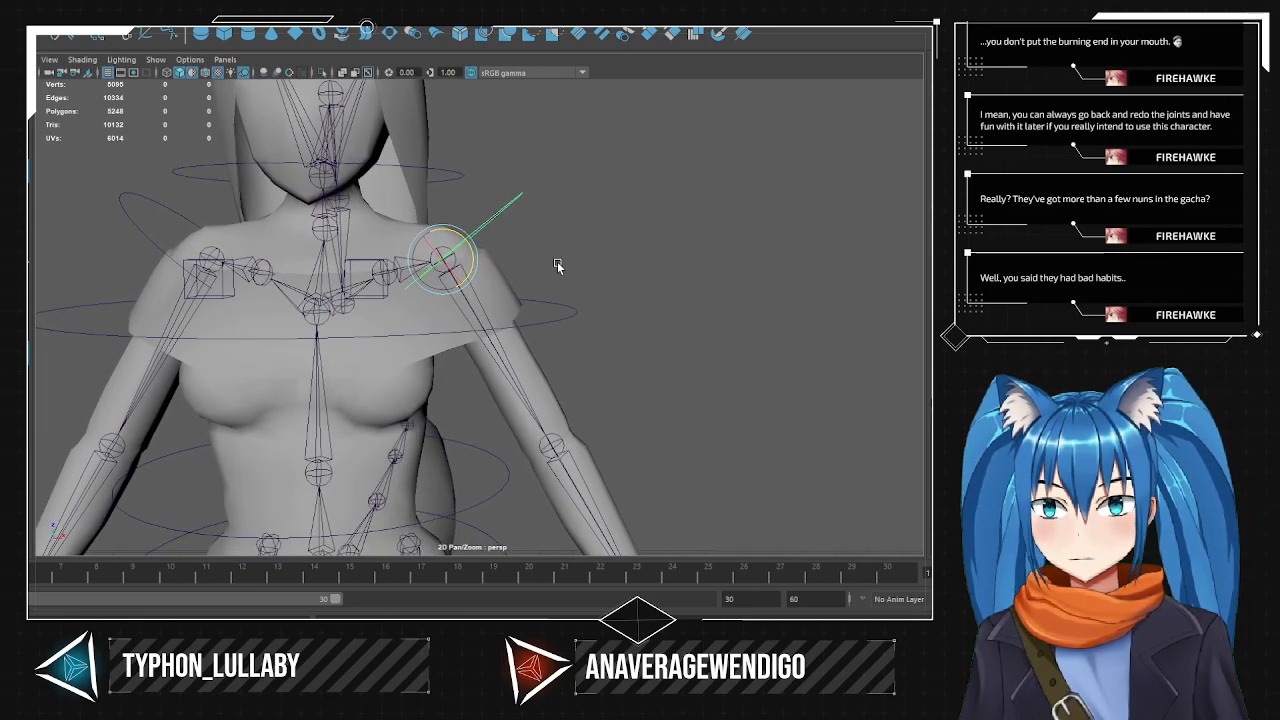
pyautogui.keyDown('alt'); pyautogui.moveTo(557, 266); pyautogui.dragTo(531, 294); pyautogui.keyUp('alt')
pyautogui.keyDown('alt'); pyautogui.moveTo(531, 294); pyautogui.dragTo(509, 231, button='middle'); pyautogui.keyUp('alt')
pyautogui.scroll(-3, 509, 233)
pyautogui.press('w')
pyautogui.click(504, 346)
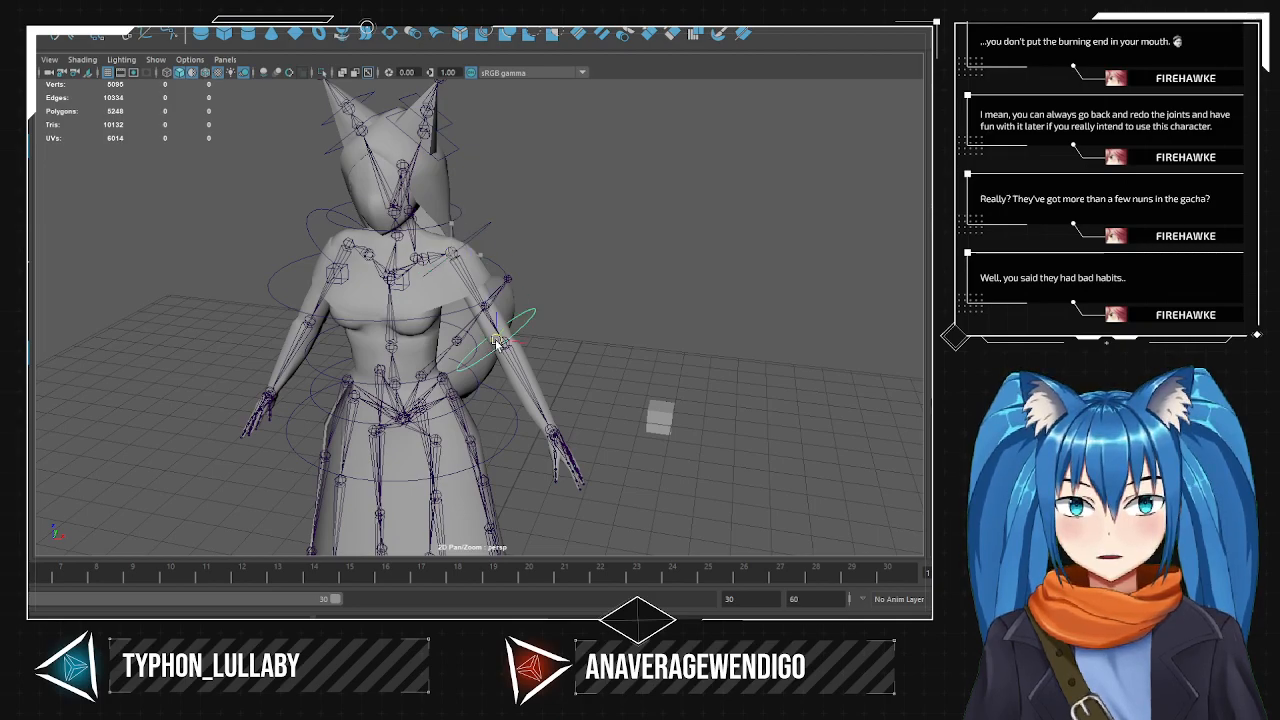
pyautogui.press('f')
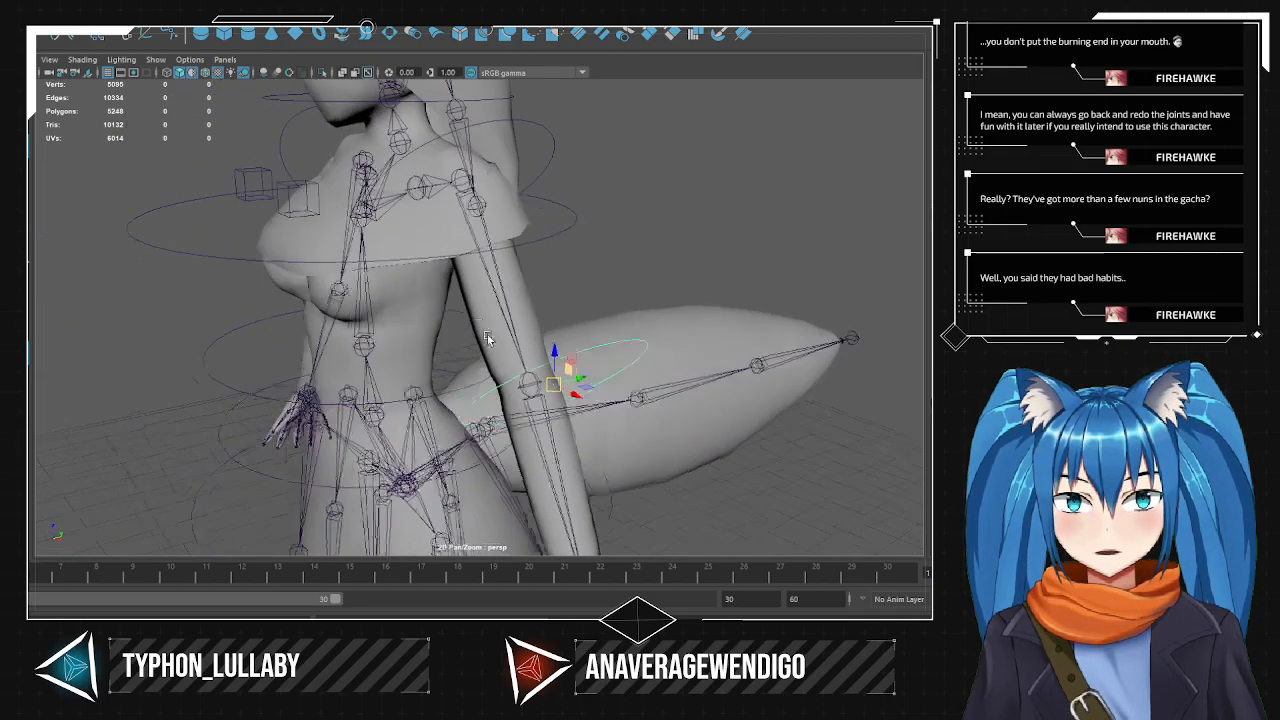
# - Rotate the left elbow ring so it sits across the arm at the elbow
pyautogui.moveTo(479, 317); pyautogui.dragTo(593, 294)
pyautogui.press('e')
pyautogui.scroll(-3, 530, 302)
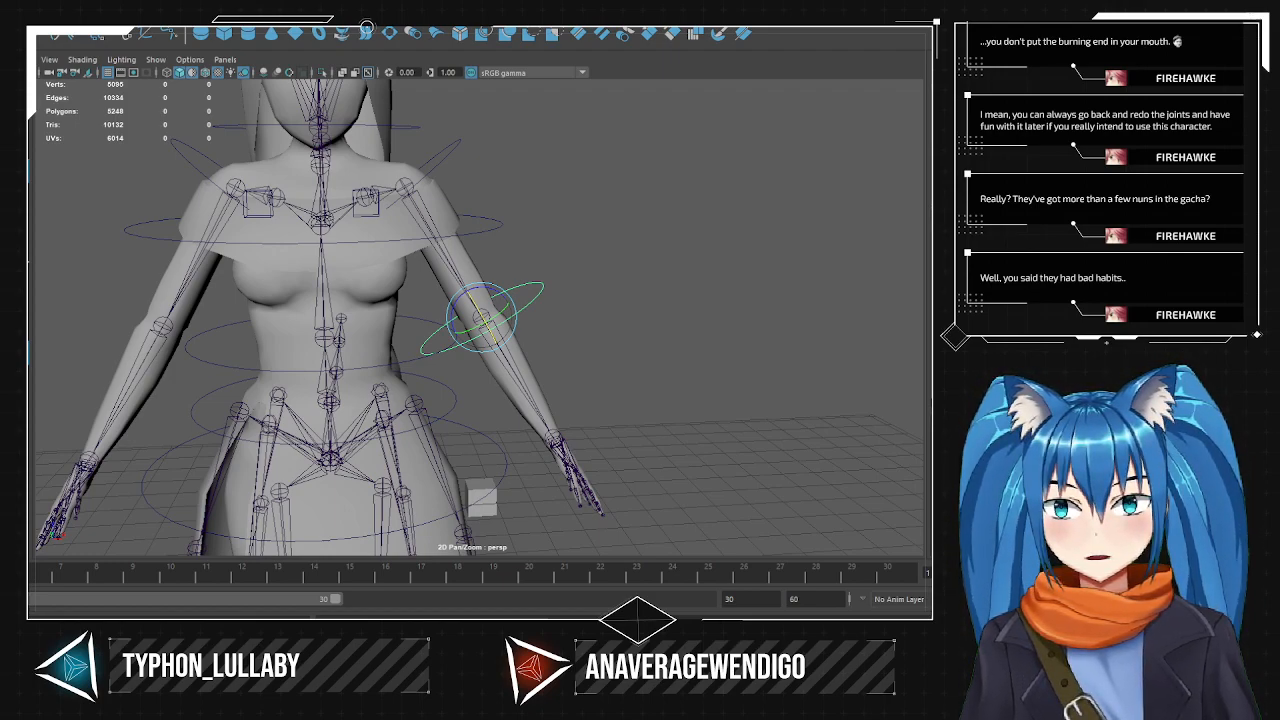
# - Duplicate the left elbow ring and place the copy on the right elbow joint
pyautogui.click(232, 182)
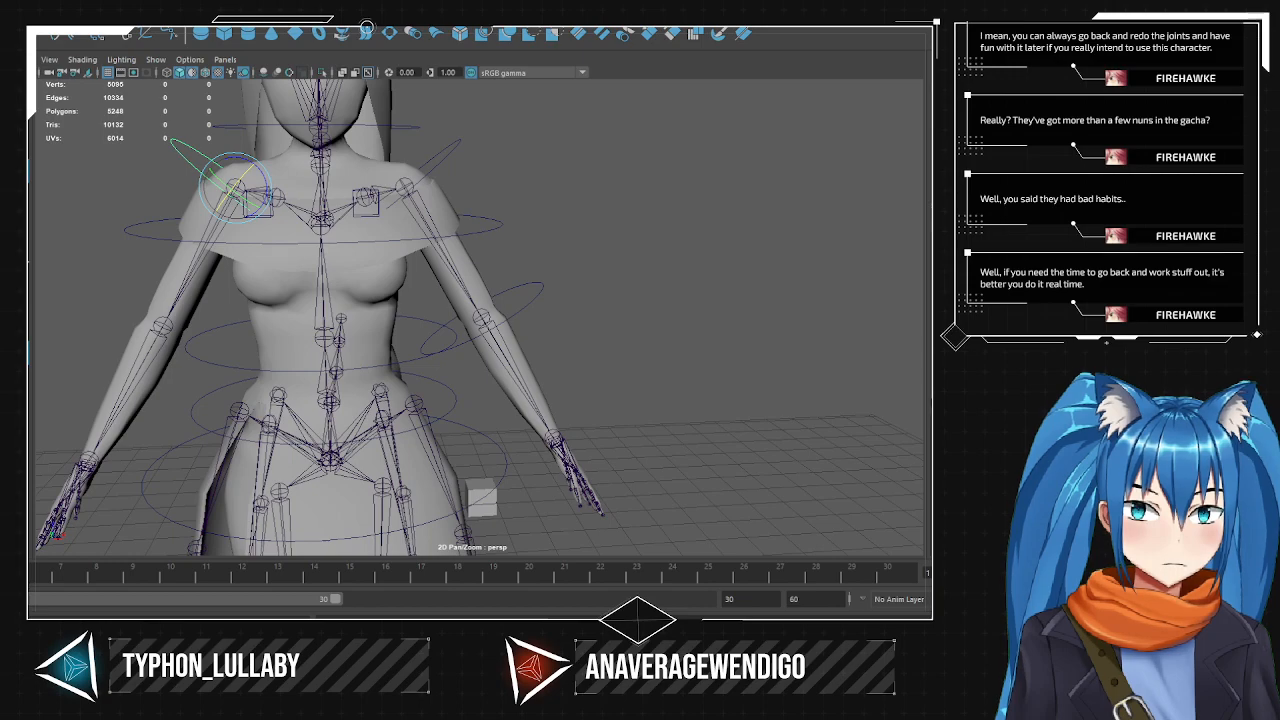
pyautogui.click(529, 315)
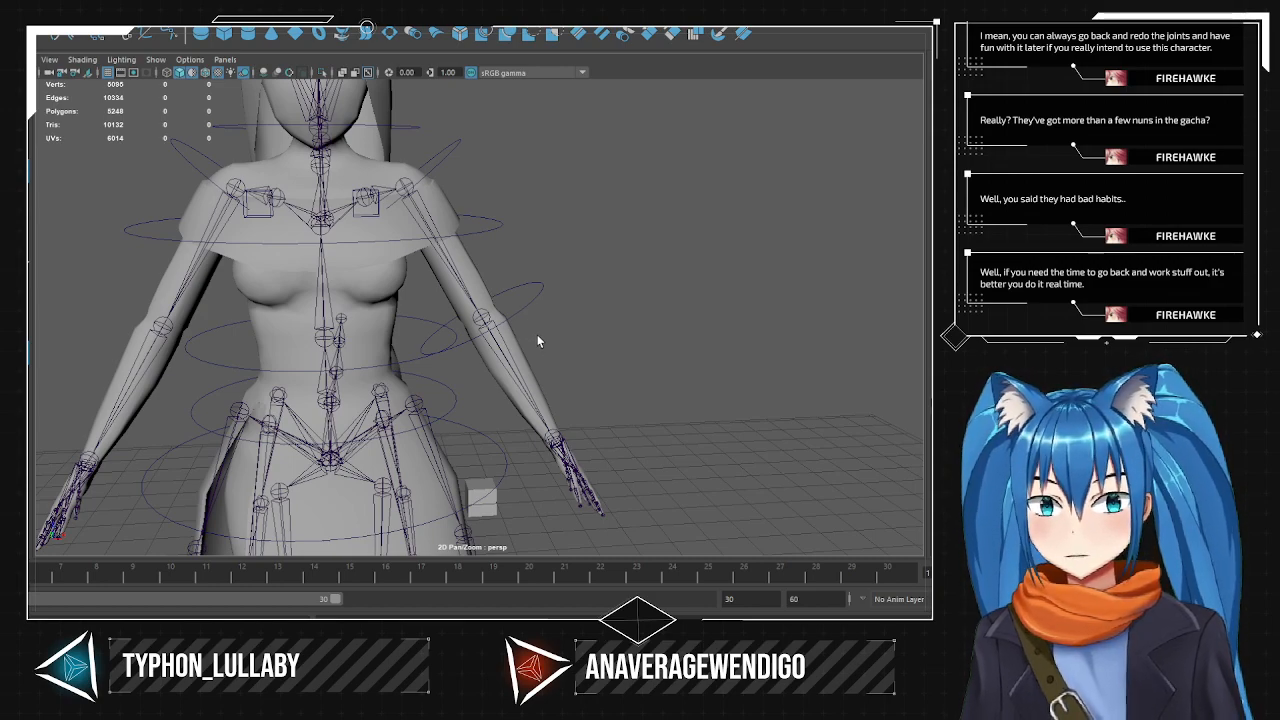
pyautogui.click(534, 304)
pyautogui.moveTo(534, 308)
pyautogui.keyDown('alt'); pyautogui.mouseDown()
pyautogui.moveTo(520, 315)
pyautogui.moveTo(537, 331)
pyautogui.mouseUp(); pyautogui.keyUp('alt')
pyautogui.keyDown('alt'); pyautogui.moveTo(554, 366); pyautogui.dragTo(523, 359, button='right'); pyautogui.keyUp('alt')
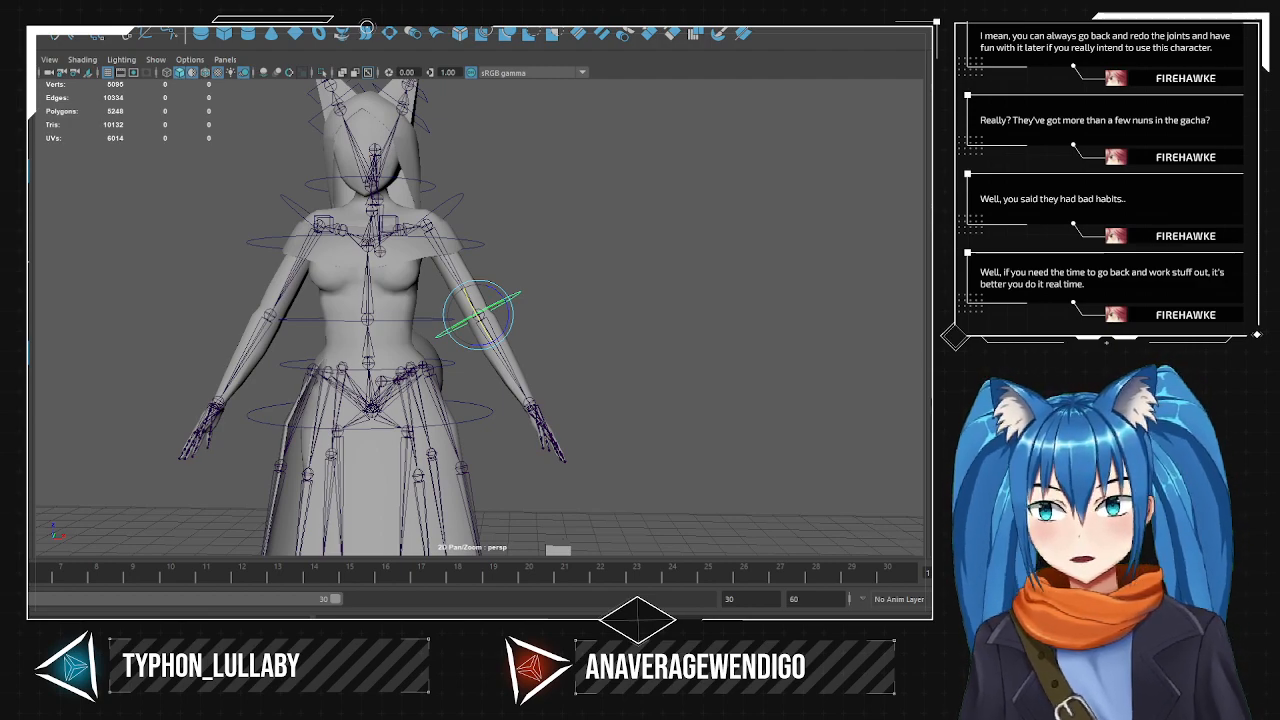
pyautogui.keyDown('alt'); pyautogui.moveTo(337, 410); pyautogui.dragTo(500, 411); pyautogui.keyUp('alt')
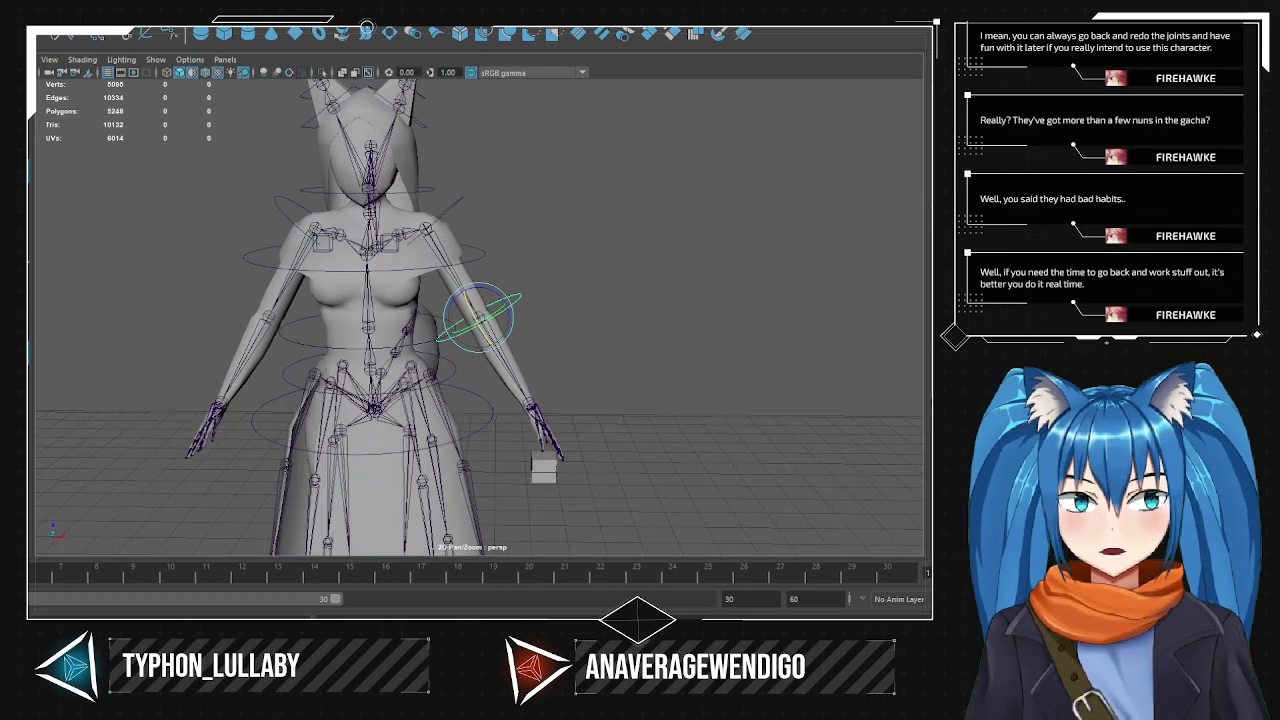
pyautogui.click(268, 317)
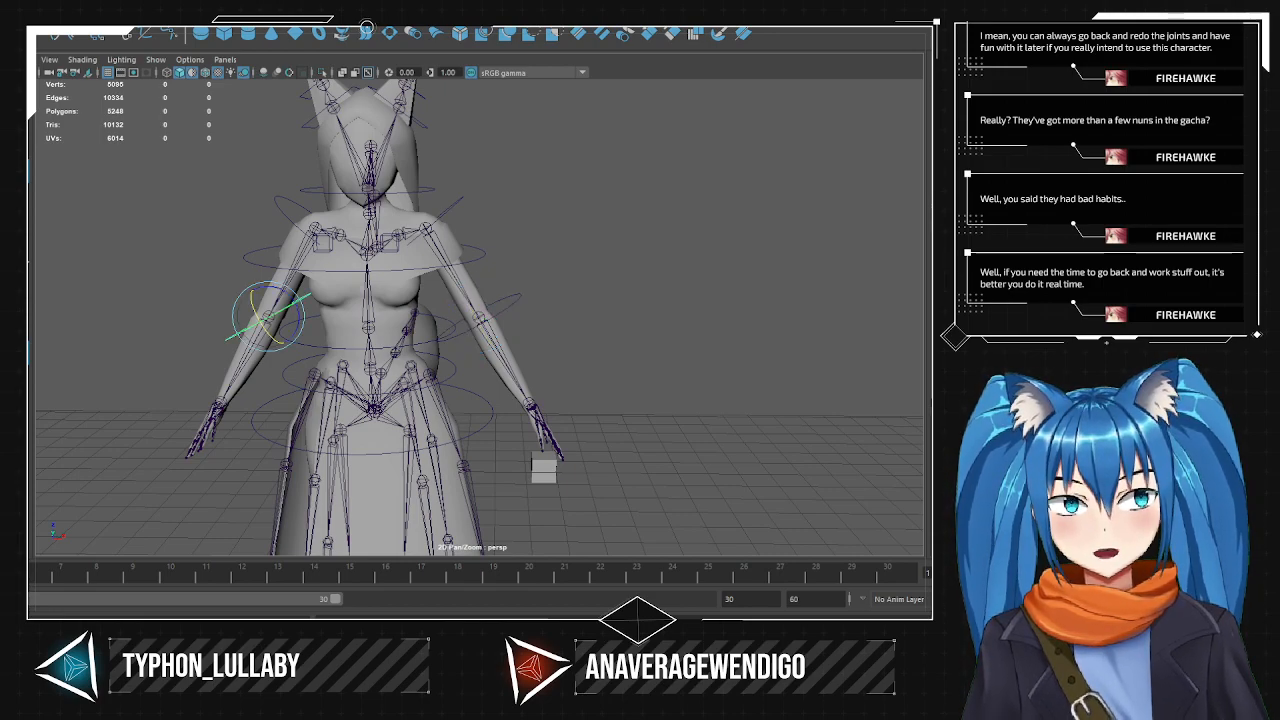
# - Duplicate the left elbow ring and snap the copy onto the left wrist joint
pyautogui.keyDown('alt'); pyautogui.moveTo(445, 280); pyautogui.dragTo(647, 386); pyautogui.keyUp('alt')
pyautogui.click(558, 297)
pyautogui.click(504, 305)
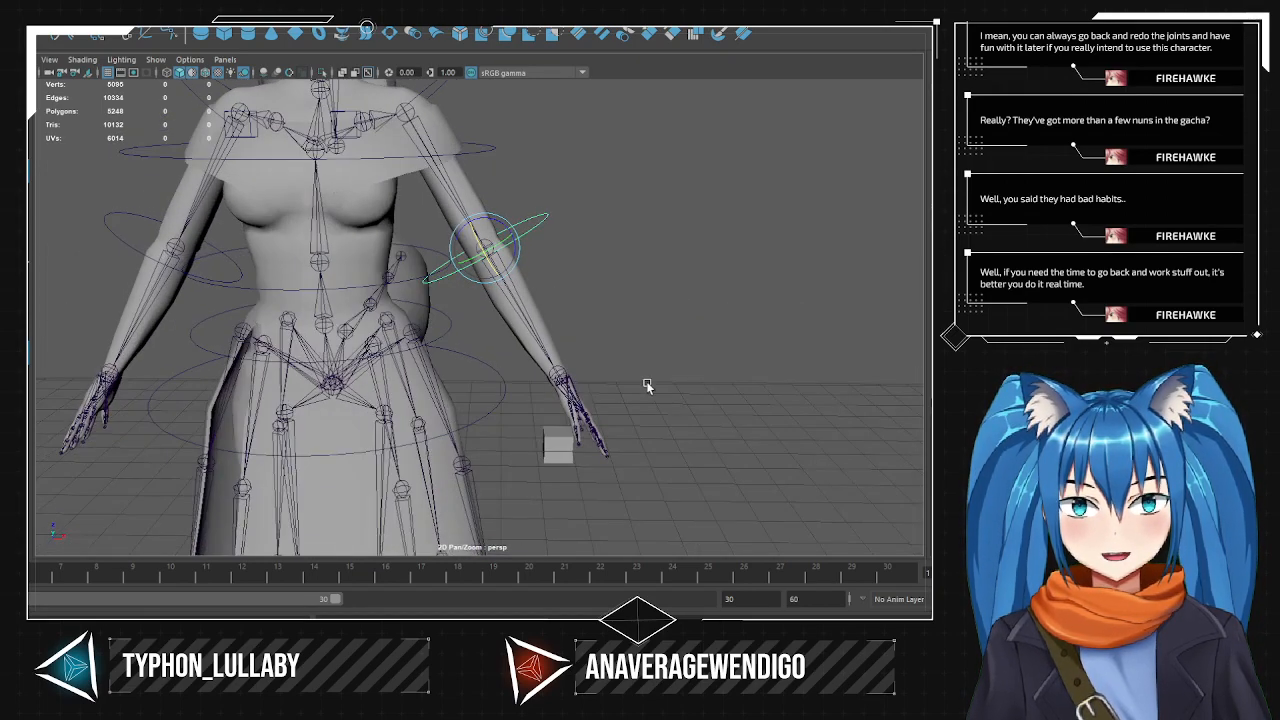
pyautogui.click(563, 372)
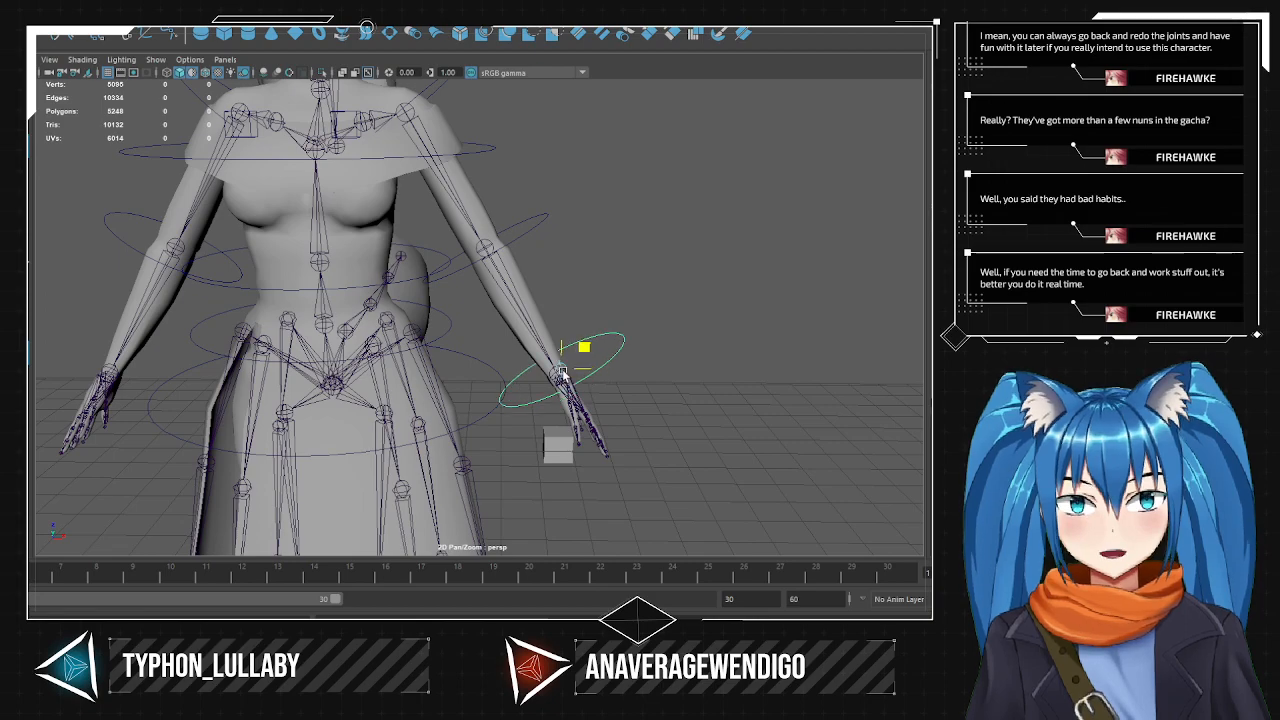
# - Move the left wrist ring so it is centred exactly on the left wrist joint
pyautogui.press('w')
pyautogui.moveTo(560, 376)
pyautogui.keyDown('alt'); pyautogui.mouseDown()
pyautogui.moveTo(573, 380)
pyautogui.moveTo(568, 370)
pyautogui.mouseUp(); pyautogui.keyUp('alt')
pyautogui.press('f')
pyautogui.press('f')
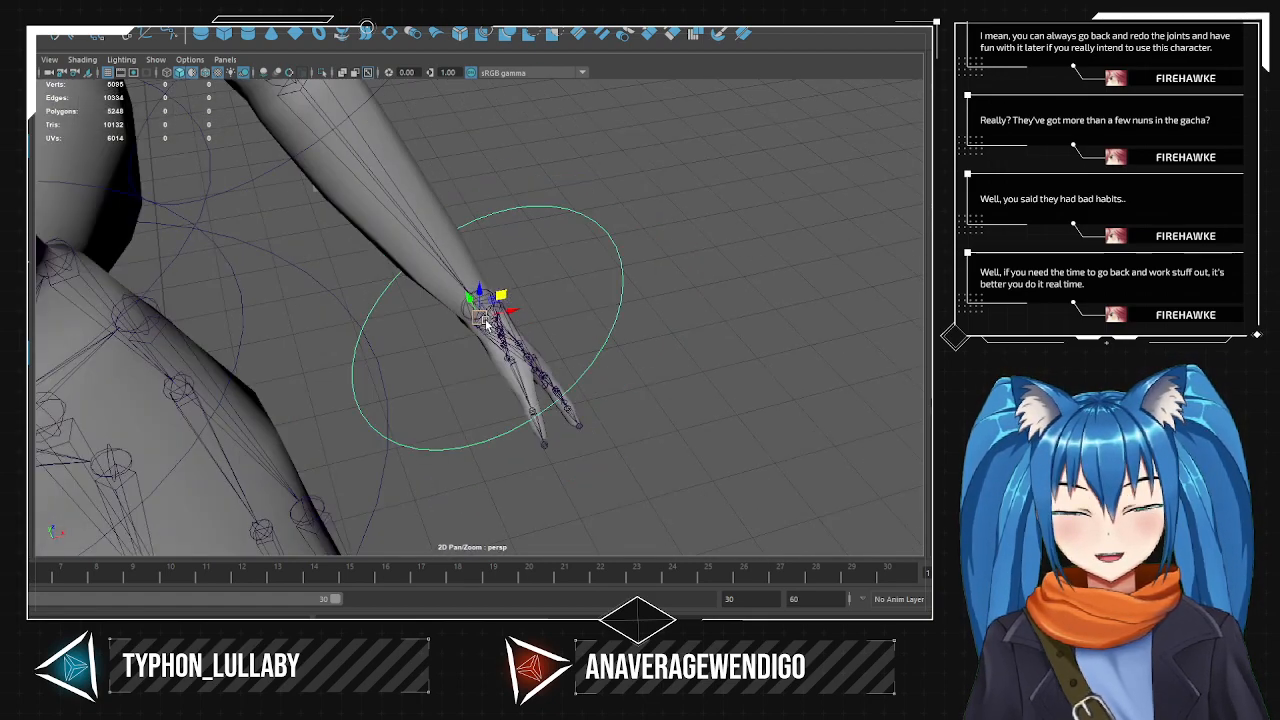
pyautogui.moveTo(485, 321); pyautogui.dragTo(517, 291)
pyautogui.press('f')
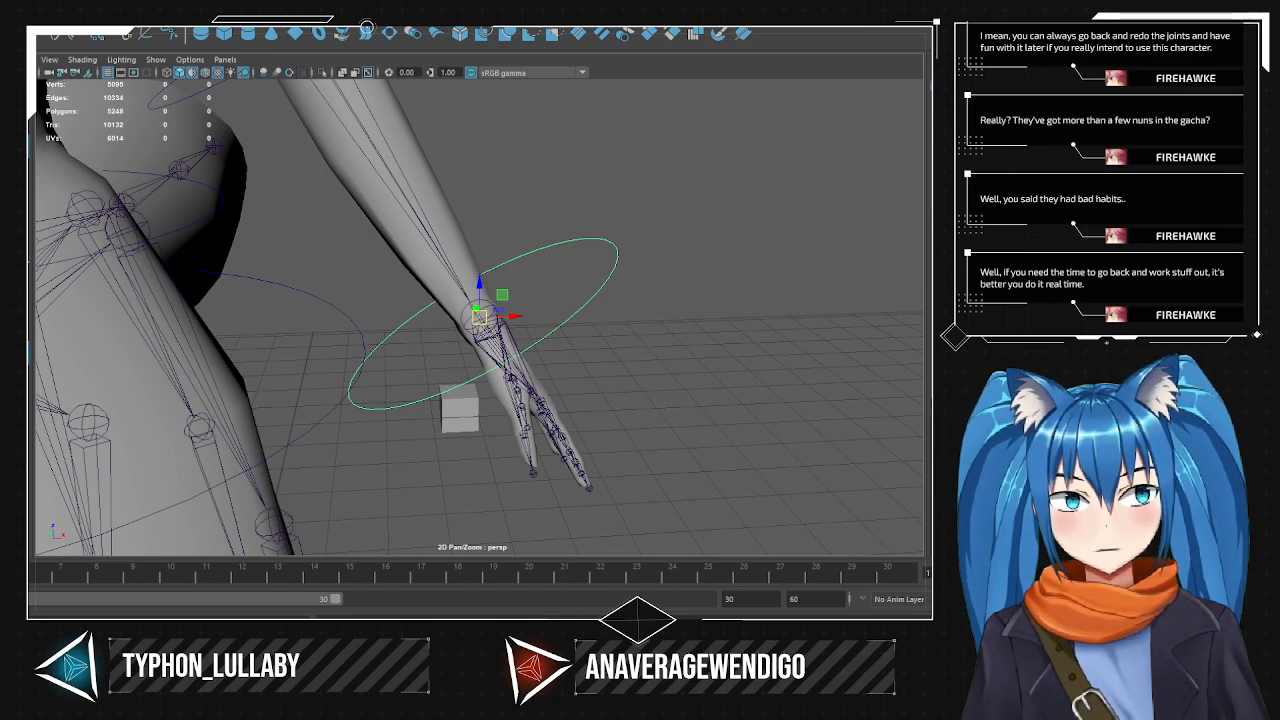
# - Duplicate the left wrist ring onto the right wrist joint and mirror its rotation across the body
pyautogui.keyDown('alt'); pyautogui.moveTo(530, 325); pyautogui.dragTo(553, 300); pyautogui.keyUp('alt')
pyautogui.press('e')
pyautogui.scroll(-6, 590, 326)
pyautogui.click(597, 318)
pyautogui.keyDown('alt'); pyautogui.moveTo(588, 320); pyautogui.dragTo(611, 329, button='middle'); pyautogui.keyUp('alt')
pyautogui.click(536, 316)
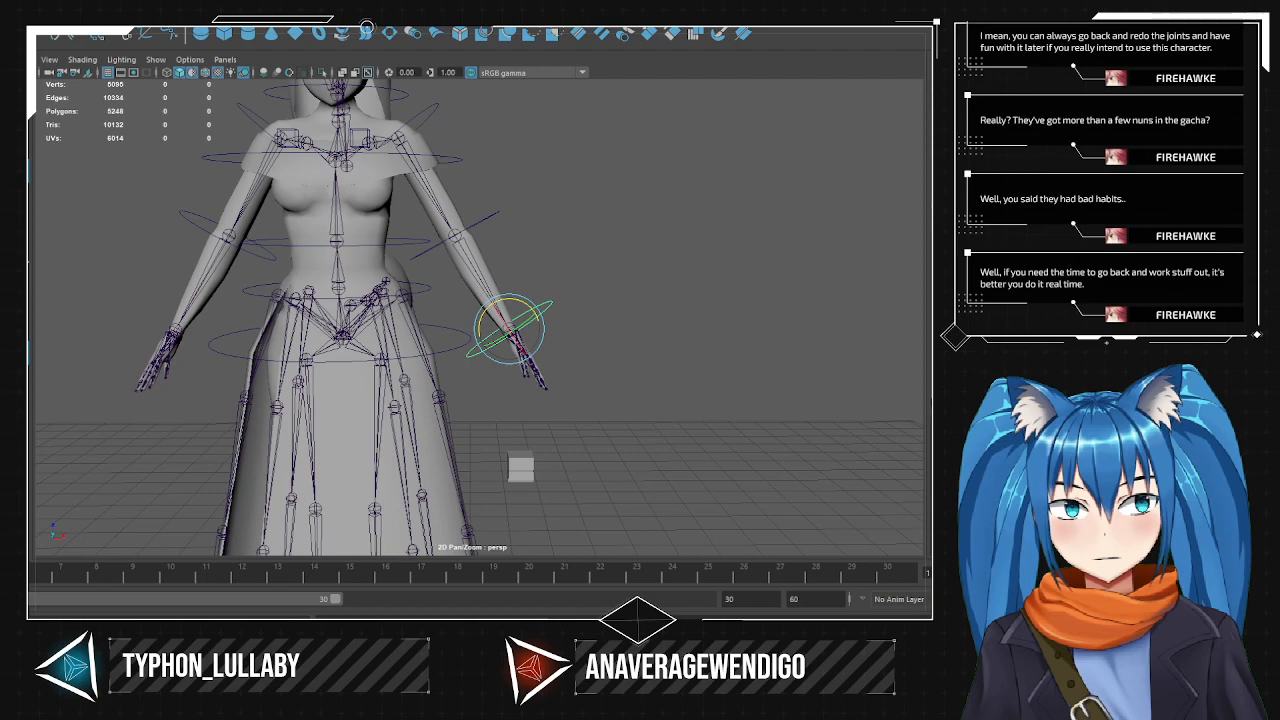
pyautogui.press('Return')
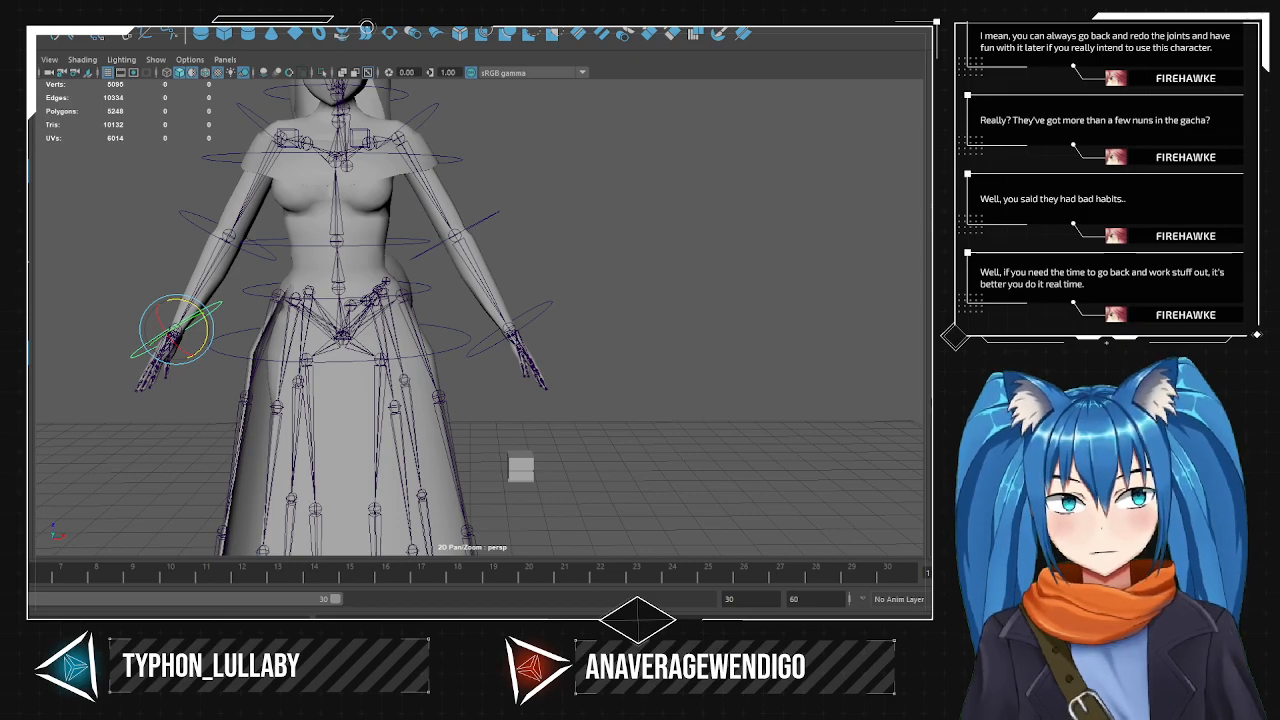
pyautogui.press('Return')
pyautogui.click(742, 268)
# - Examine the arm rings and the hand joints around the left wrist from several angles
pyautogui.keyDown('alt'); pyautogui.moveTo(548, 312); pyautogui.dragTo(540, 355); pyautogui.keyUp('alt')
pyautogui.keyDown('alt'); pyautogui.moveTo(453, 363); pyautogui.dragTo(582, 310); pyautogui.keyUp('alt')
pyautogui.scroll(-3, 580, 313)
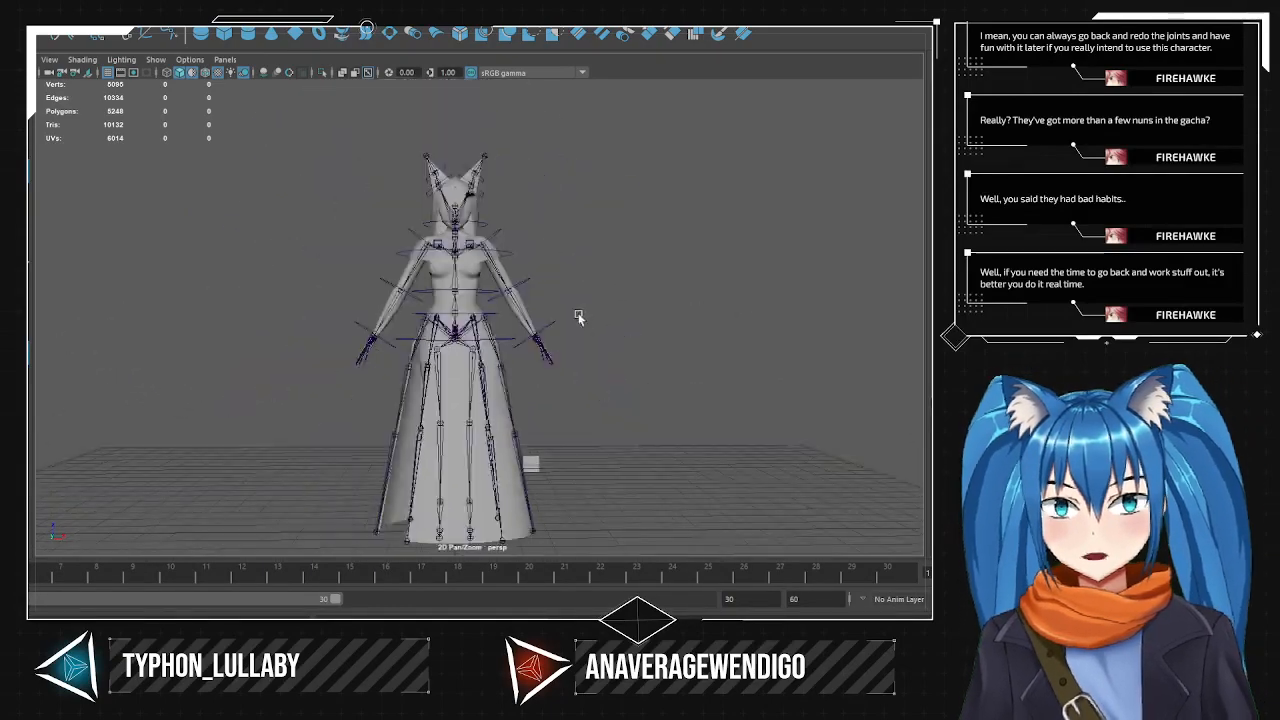
pyautogui.scroll(3, 578, 318)
pyautogui.keyDown('alt'); pyautogui.moveTo(628, 268); pyautogui.dragTo(523, 374); pyautogui.keyUp('alt')
pyautogui.scroll(2, 528, 374)
pyautogui.keyDown('alt'); pyautogui.moveTo(530, 374); pyautogui.dragTo(598, 190, button='middle'); pyautogui.keyUp('alt')
pyautogui.scroll(4, 604, 292)
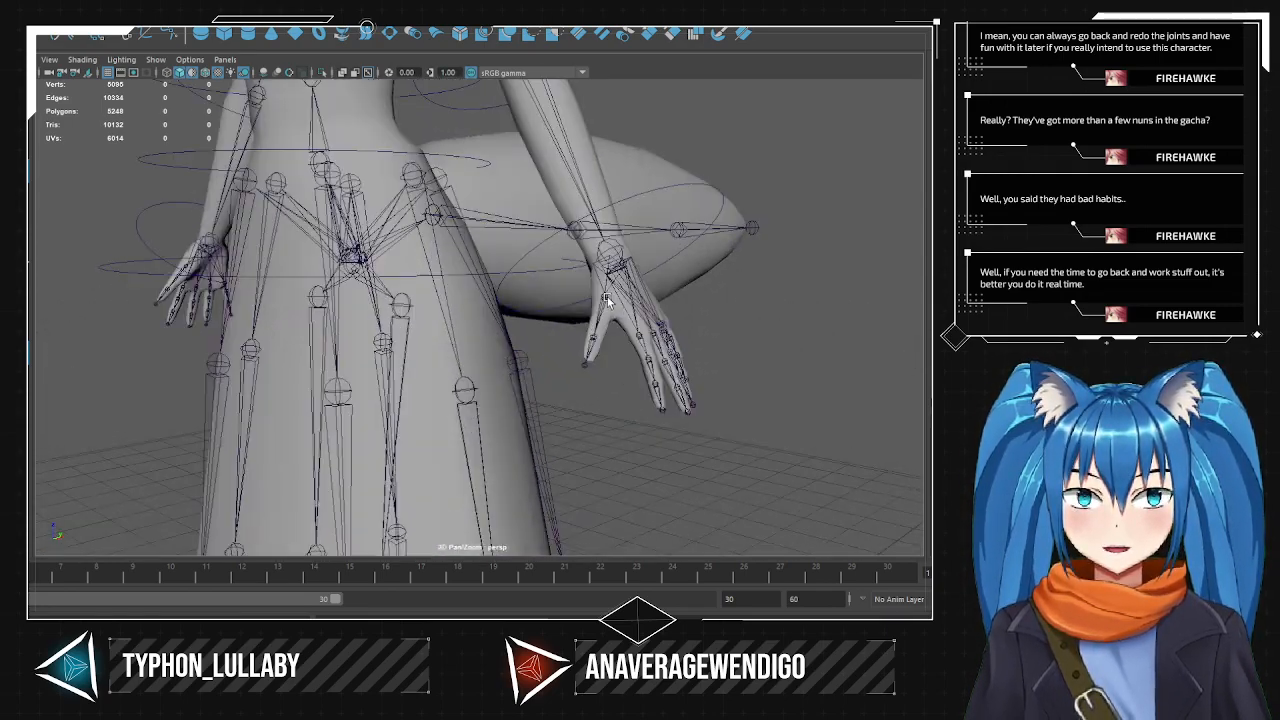
pyautogui.click(543, 229)
pyautogui.keyDown('alt'); pyautogui.moveTo(543, 229); pyautogui.dragTo(572, 263); pyautogui.keyUp('alt')
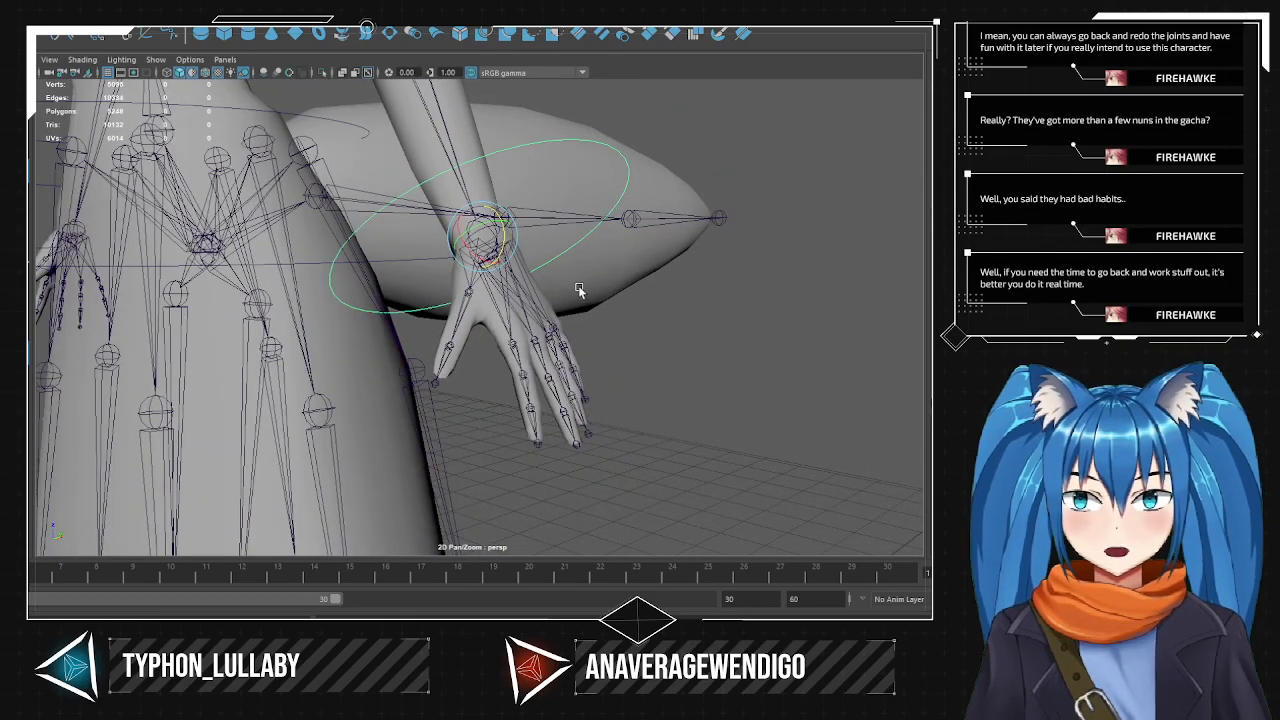
pyautogui.click(585, 291)
pyautogui.keyDown('alt'); pyautogui.moveTo(585, 291); pyautogui.dragTo(372, 350, button='right'); pyautogui.keyUp('alt')
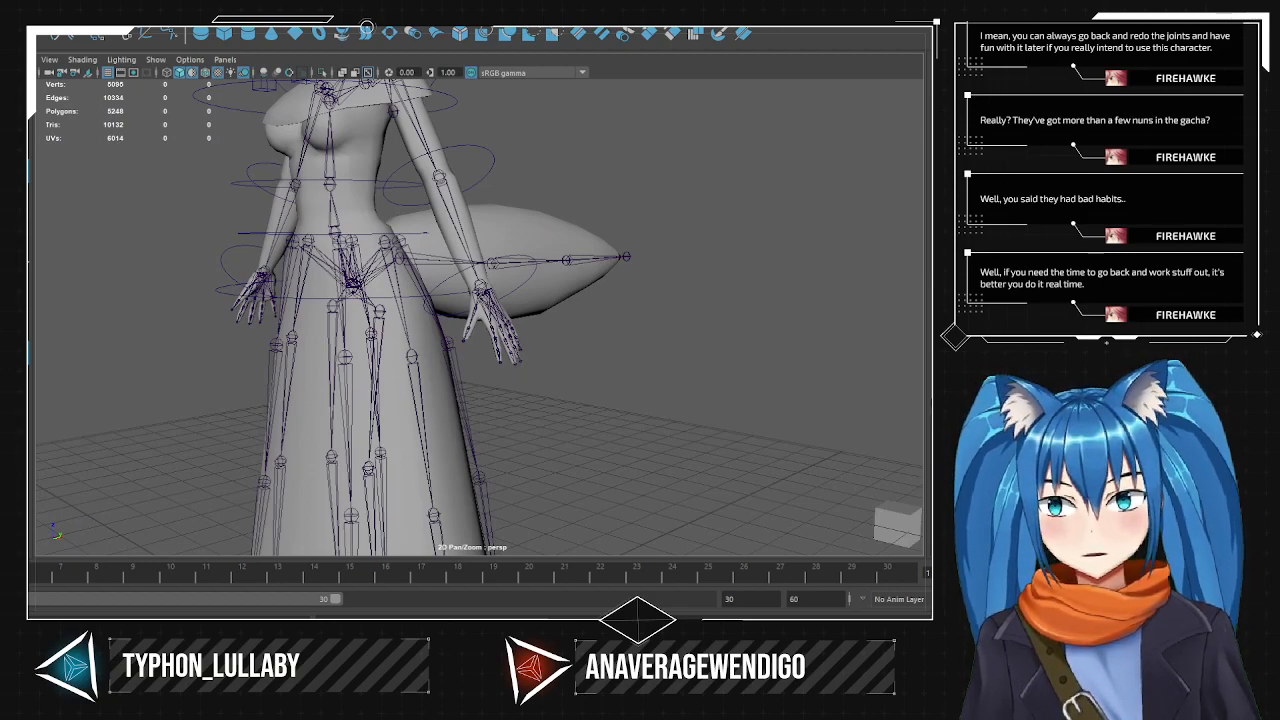
pyautogui.click(305, 84)
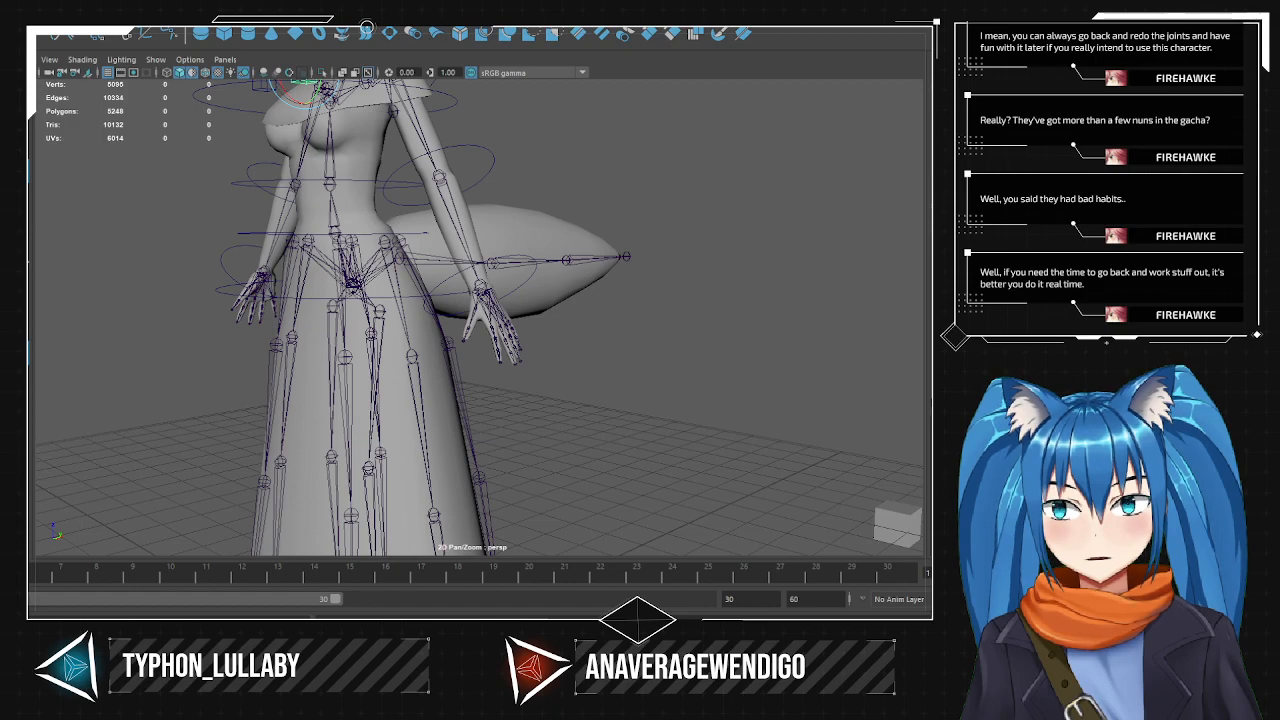
pyautogui.press('w')
pyautogui.keyDown('alt'); pyautogui.moveTo(315, 358); pyautogui.dragTo(365, 263); pyautogui.keyUp('alt')
pyautogui.scroll(-3, 355, 125)
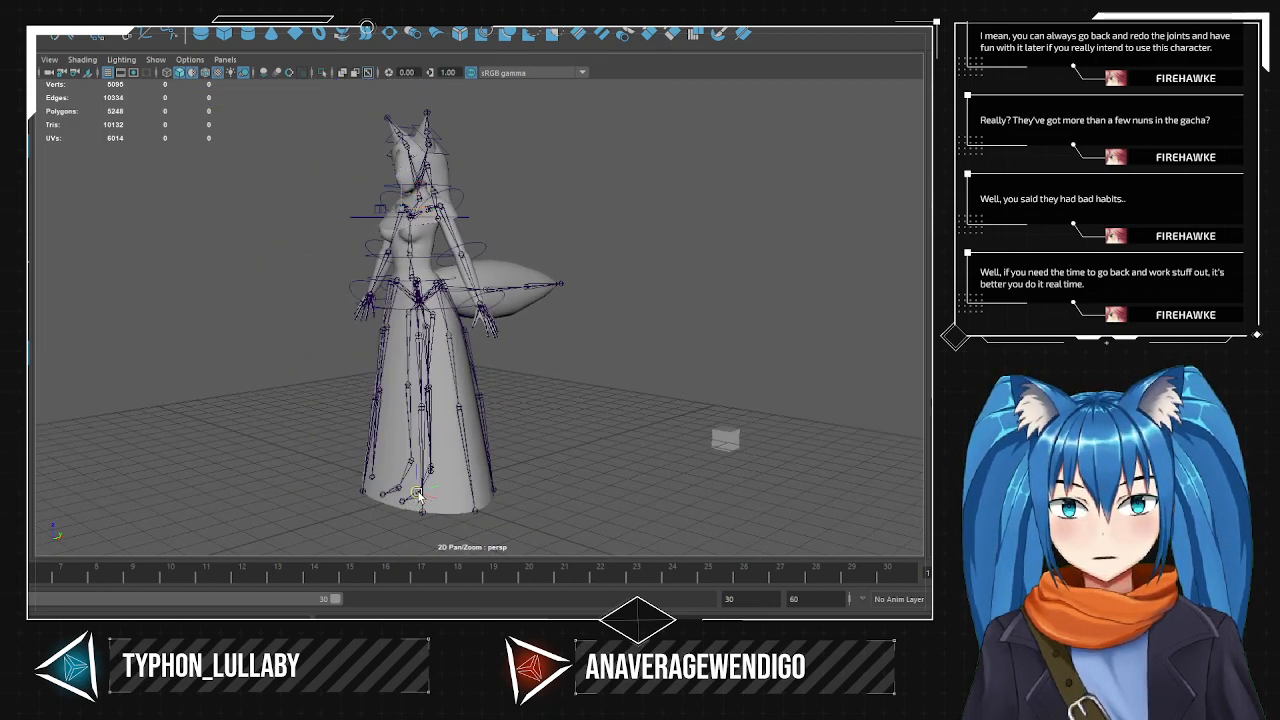
pyautogui.moveTo(419, 496); pyautogui.dragTo(215, 440)
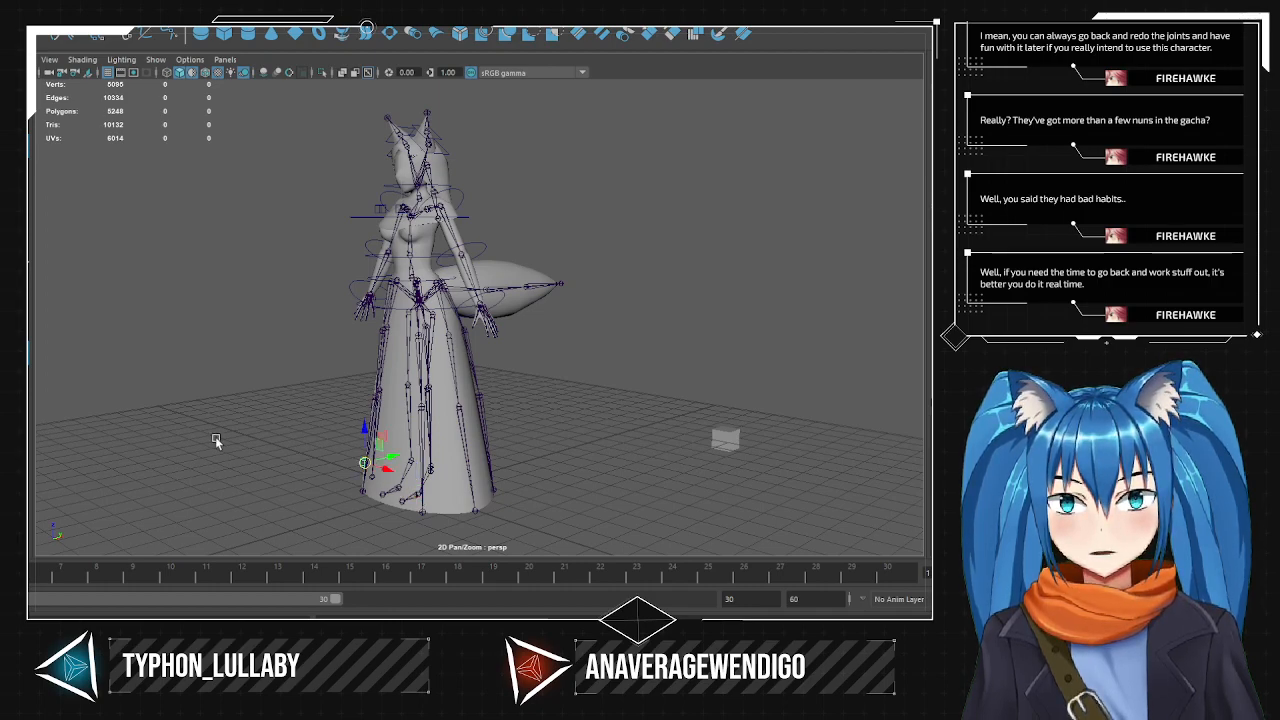
pyautogui.click(318, 456)
pyautogui.click(400, 134)
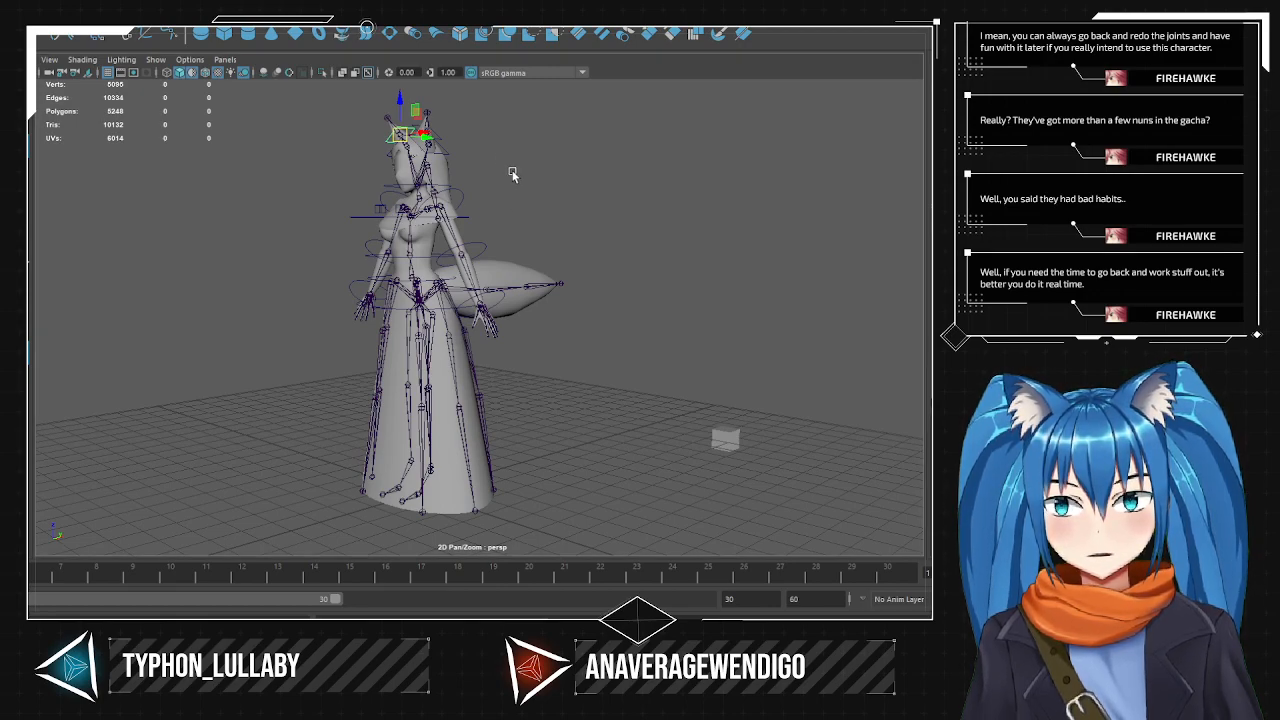
pyautogui.press('f')
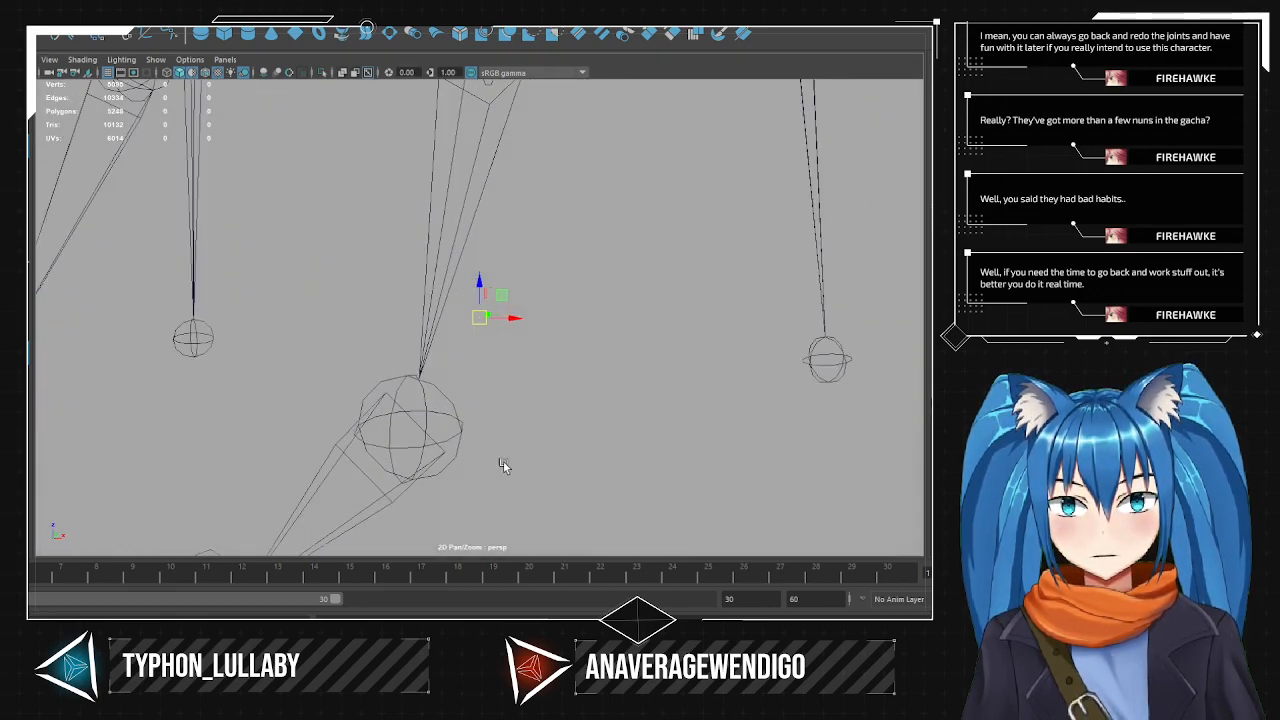
pyautogui.keyDown('alt'); pyautogui.moveTo(504, 462); pyautogui.dragTo(540, 437); pyautogui.keyUp('alt')
pyautogui.scroll(-5, 535, 430)
pyautogui.moveTo(500, 398)
pyautogui.keyDown('alt'); pyautogui.mouseDown()
pyautogui.moveTo(537, 418)
pyautogui.moveTo(608, 418)
pyautogui.moveTo(514, 380)
pyautogui.moveTo(494, 408)
pyautogui.moveTo(505, 405)
pyautogui.mouseUp(); pyautogui.keyUp('alt')
pyautogui.moveTo(480, 320); pyautogui.dragTo(400, 350)
pyautogui.keyDown('alt'); pyautogui.moveTo(405, 132); pyautogui.dragTo(368, 172); pyautogui.keyUp('alt')
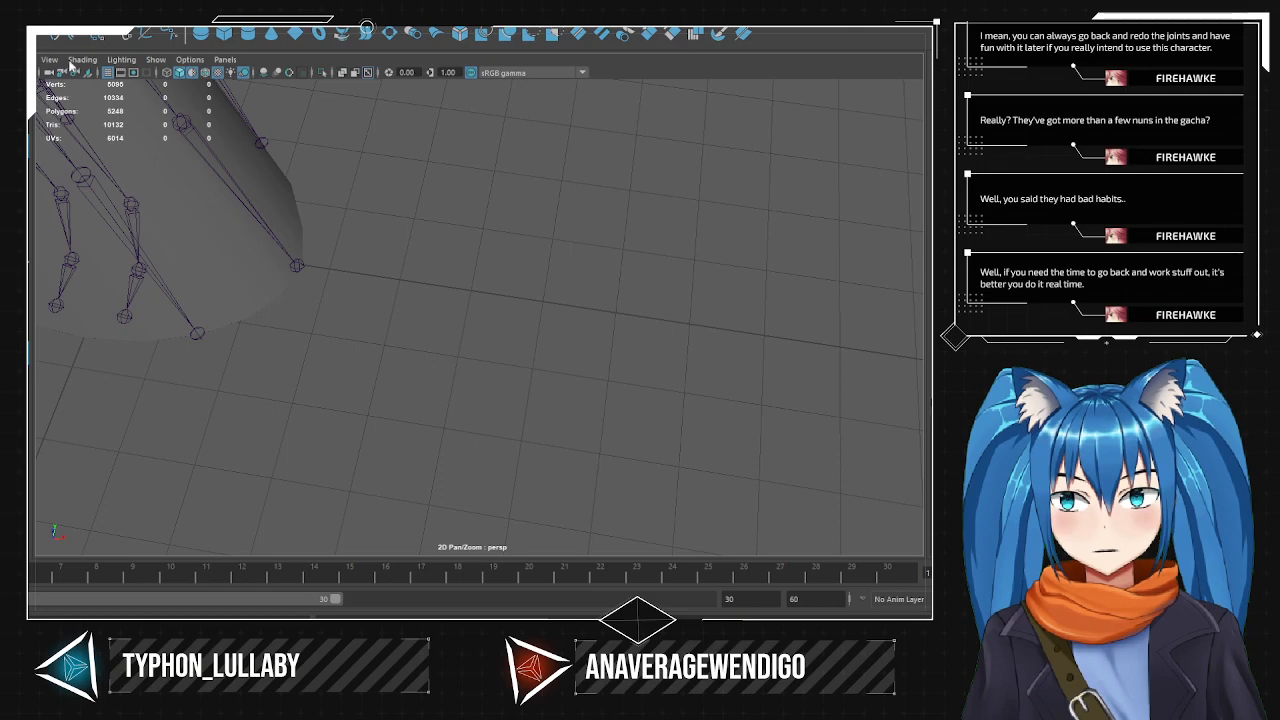
# - Draw a one-cell square control curve on the ground grid beside the skirt
pyautogui.scroll(3, 409, 266)
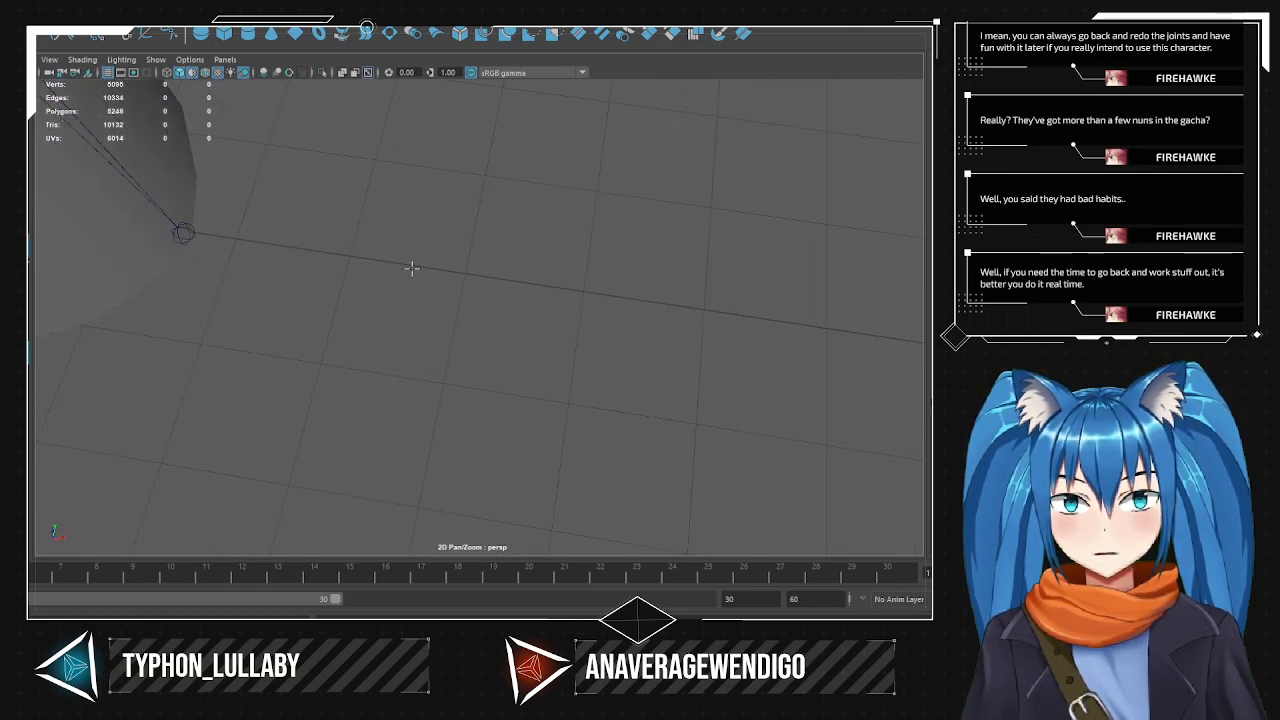
pyautogui.click(345, 258)
pyautogui.click(322, 364)
pyautogui.click(443, 382)
pyautogui.click(463, 272)
pyautogui.press('Return')
pyautogui.scroll(-3, 417, 298)
pyautogui.press('w')
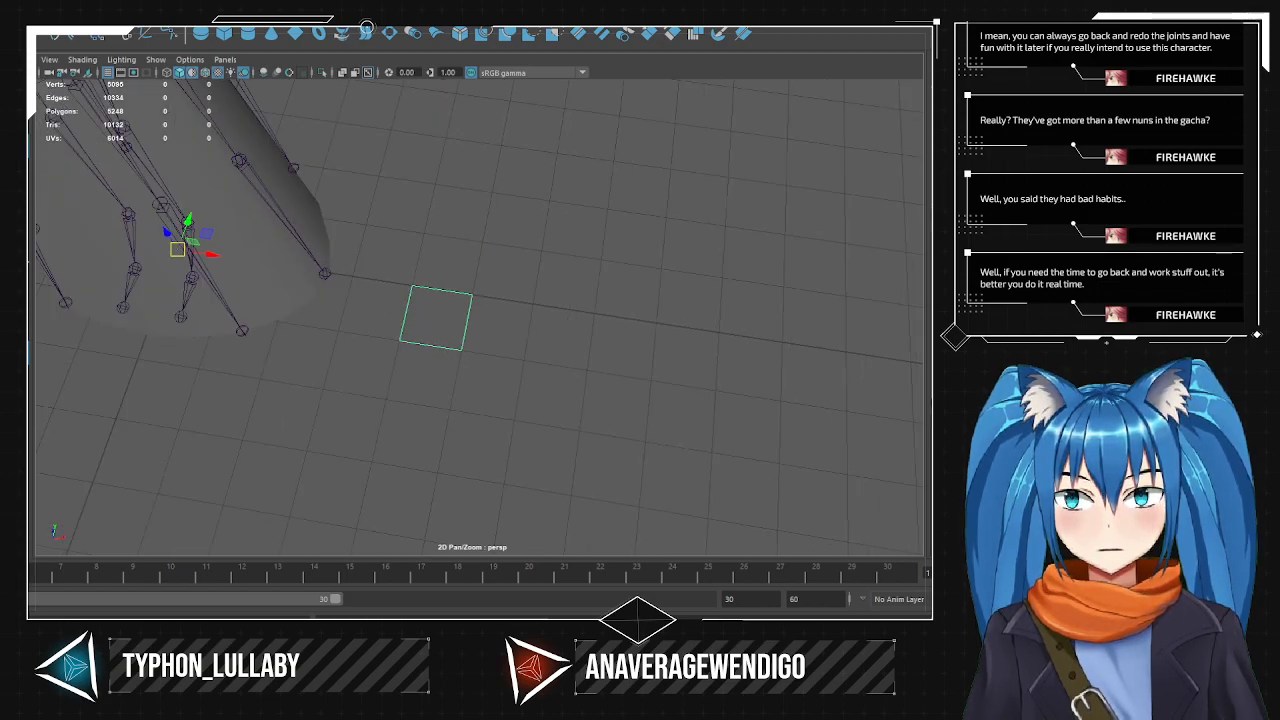
# - Move the square curve from the floor up beside the character's left hand
pyautogui.keyDown('alt'); pyautogui.moveTo(217, 170); pyautogui.dragTo(554, 163, button='middle'); pyautogui.keyUp('alt')
pyautogui.keyDown('alt'); pyautogui.moveTo(554, 163); pyautogui.dragTo(602, 176); pyautogui.keyUp('alt')
pyautogui.moveTo(507, 163); pyautogui.dragTo(383, 313)
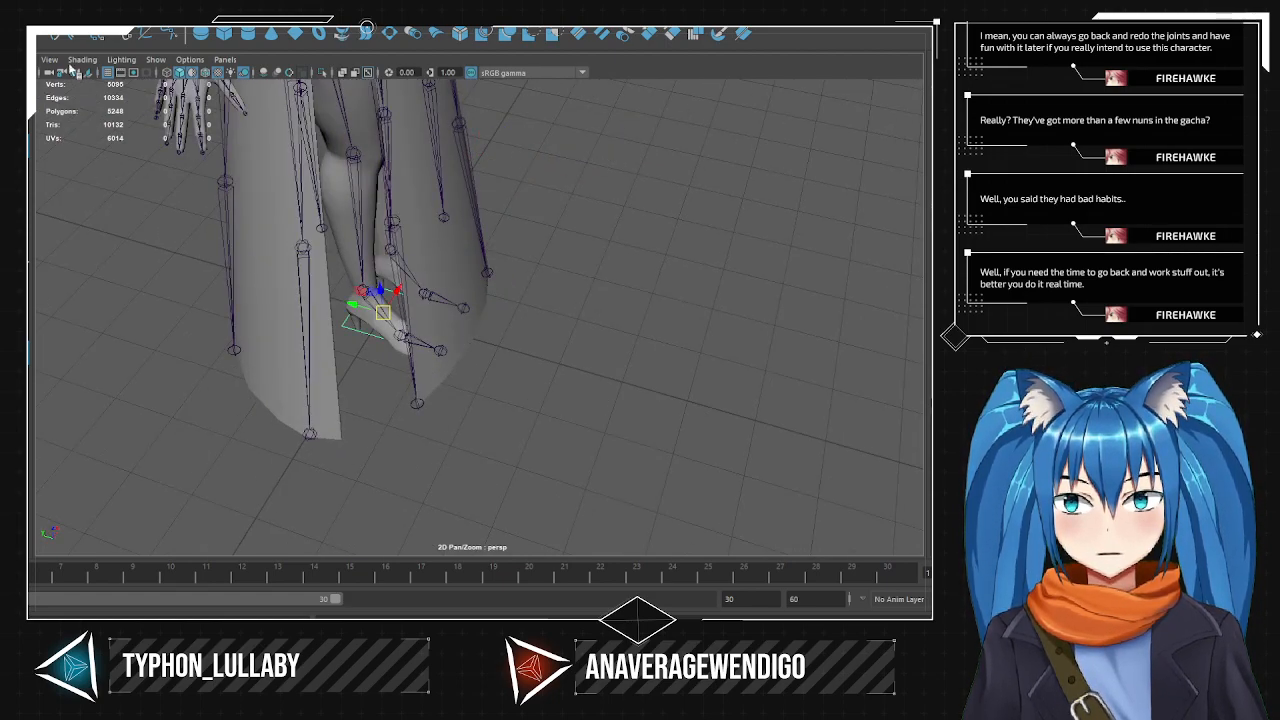
pyautogui.keyDown('alt'); pyautogui.moveTo(69, 67); pyautogui.dragTo(343, 129); pyautogui.keyUp('alt')
pyautogui.keyDown('alt'); pyautogui.moveTo(343, 129); pyautogui.dragTo(386, 409, button='middle'); pyautogui.keyUp('alt')
pyautogui.moveTo(450, 515); pyautogui.dragTo(445, 112)
pyautogui.keyDown('alt'); pyautogui.moveTo(566, 157); pyautogui.dragTo(549, 166); pyautogui.keyUp('alt')
pyautogui.keyDown('alt'); pyautogui.moveTo(549, 166); pyautogui.dragTo(486, 262, button='middle'); pyautogui.keyUp('alt')
pyautogui.moveTo(486, 262)
pyautogui.keyDown('alt'); pyautogui.mouseDown()
pyautogui.moveTo(457, 263)
pyautogui.moveTo(471, 274)
pyautogui.moveTo(531, 243)
pyautogui.moveTo(519, 251)
pyautogui.moveTo(640, 237)
pyautogui.moveTo(634, 266)
pyautogui.moveTo(507, 267)
pyautogui.mouseUp(); pyautogui.keyUp('alt')
pyautogui.click(612, 275)
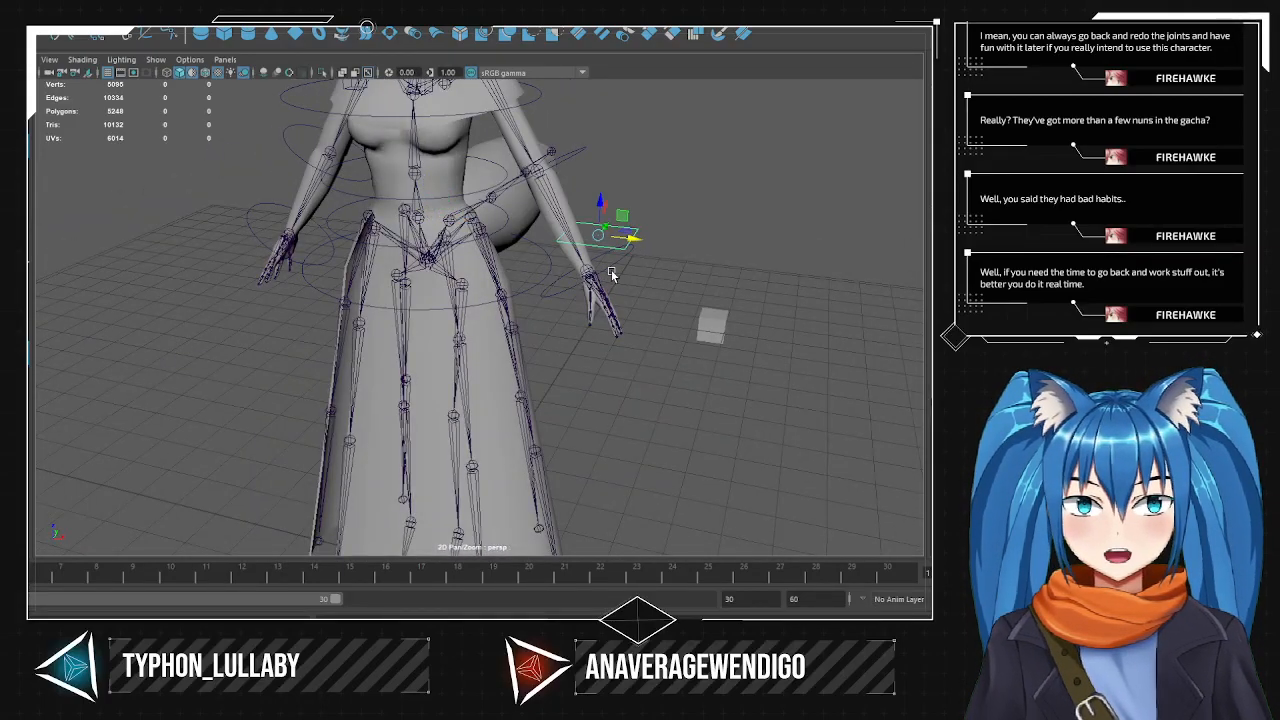
# - Position the square curve on the base joint of the left thumb
pyautogui.click(604, 274)
pyautogui.press('f')
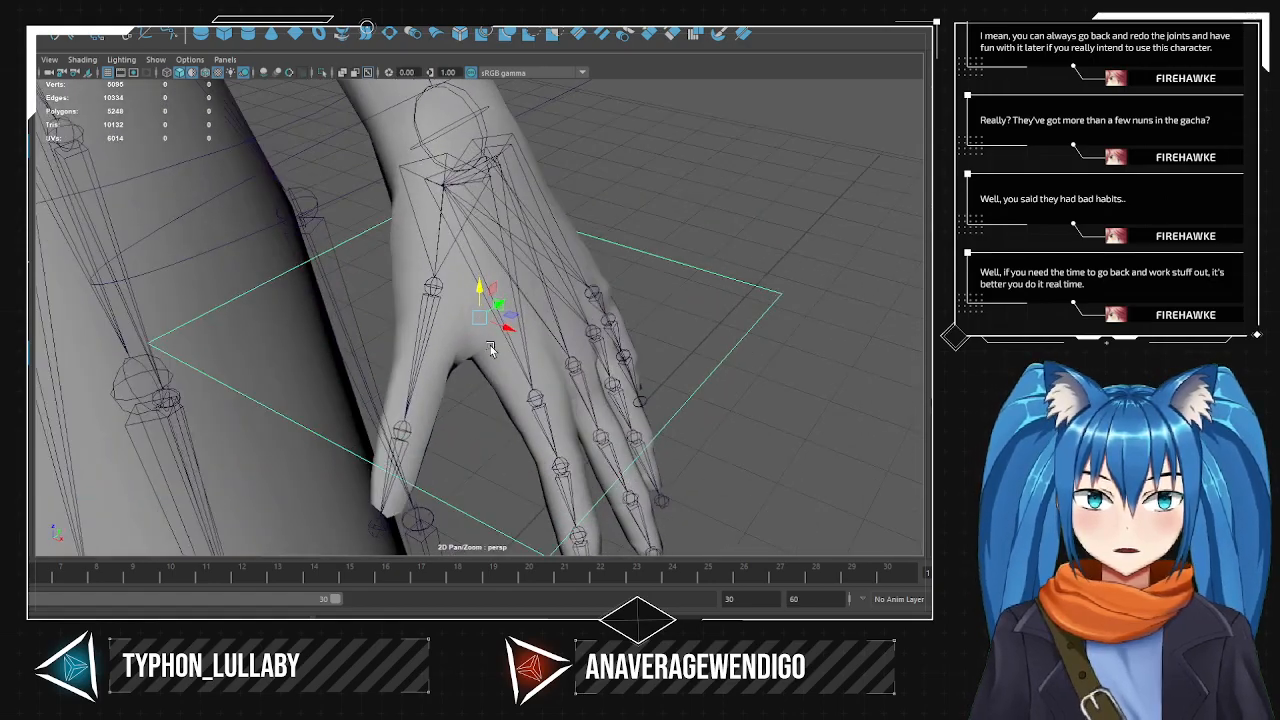
pyautogui.keyDown('alt'); pyautogui.moveTo(490, 347); pyautogui.dragTo(447, 342); pyautogui.keyUp('alt')
pyautogui.click(429, 273)
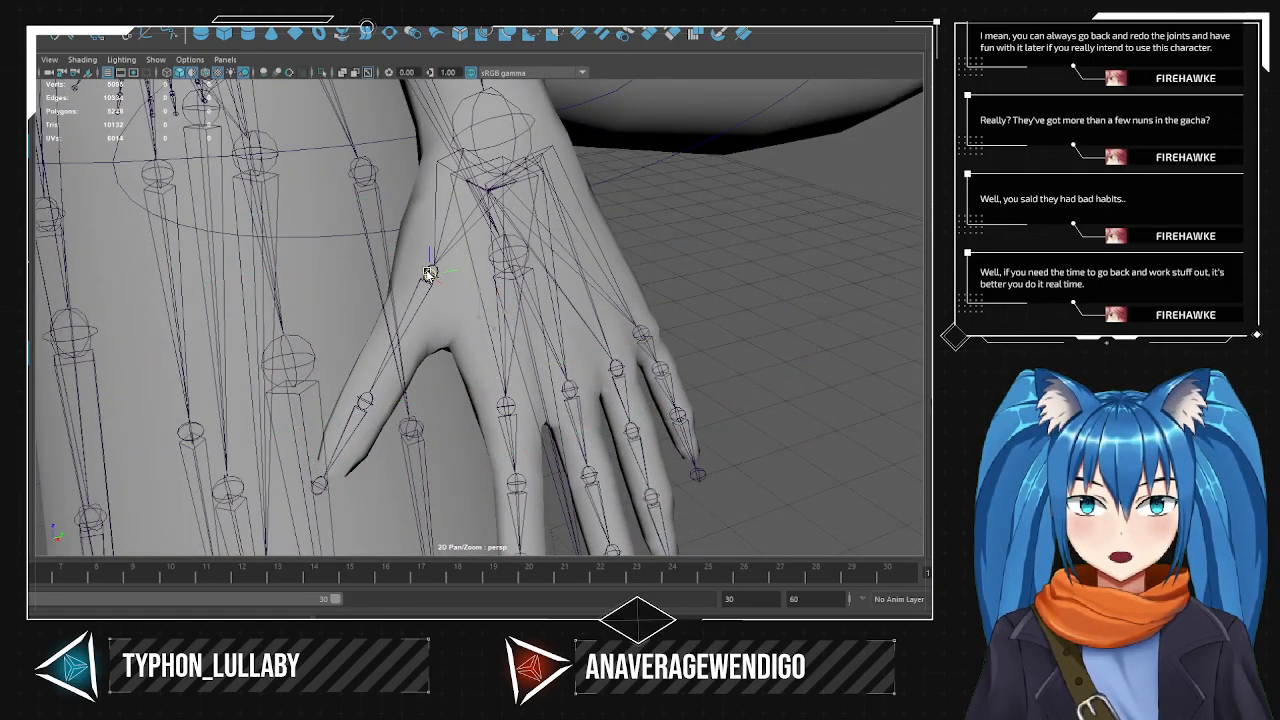
pyautogui.keyDown('alt'); pyautogui.moveTo(429, 273); pyautogui.dragTo(510, 285); pyautogui.keyUp('alt')
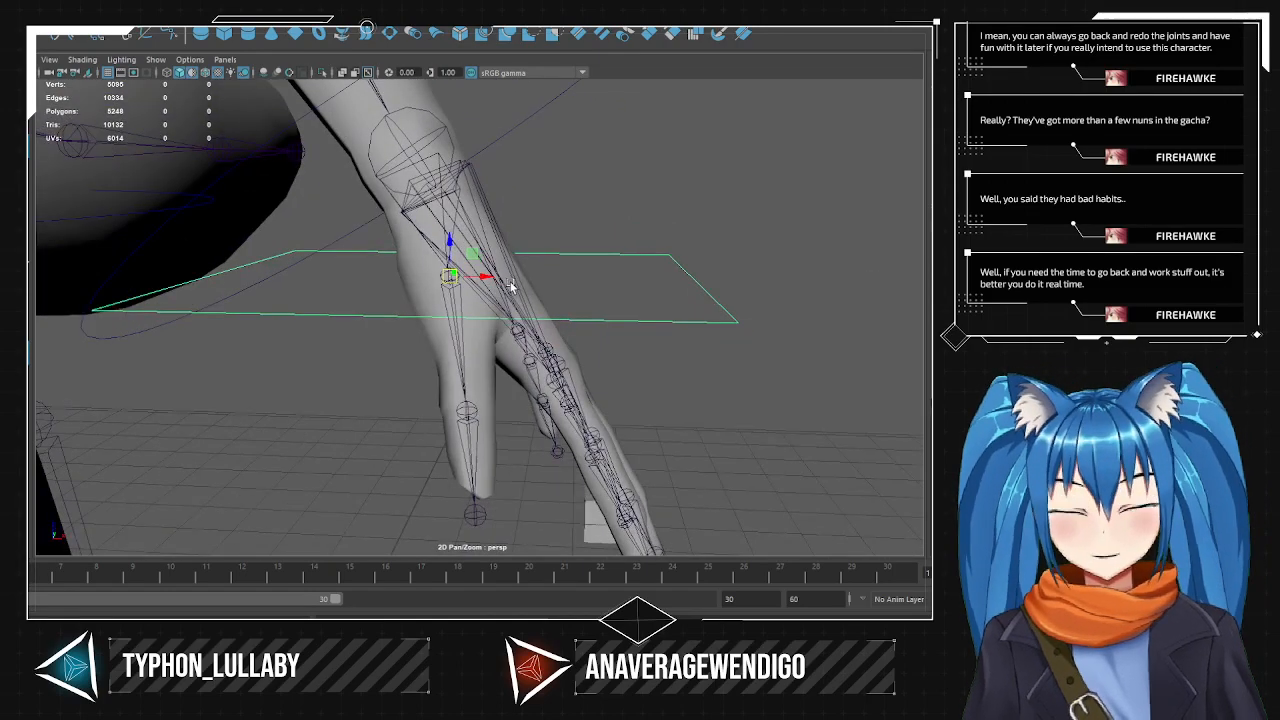
# - Scale the square curve down to fit around the left thumb's base and tilt it
pyautogui.press('e')
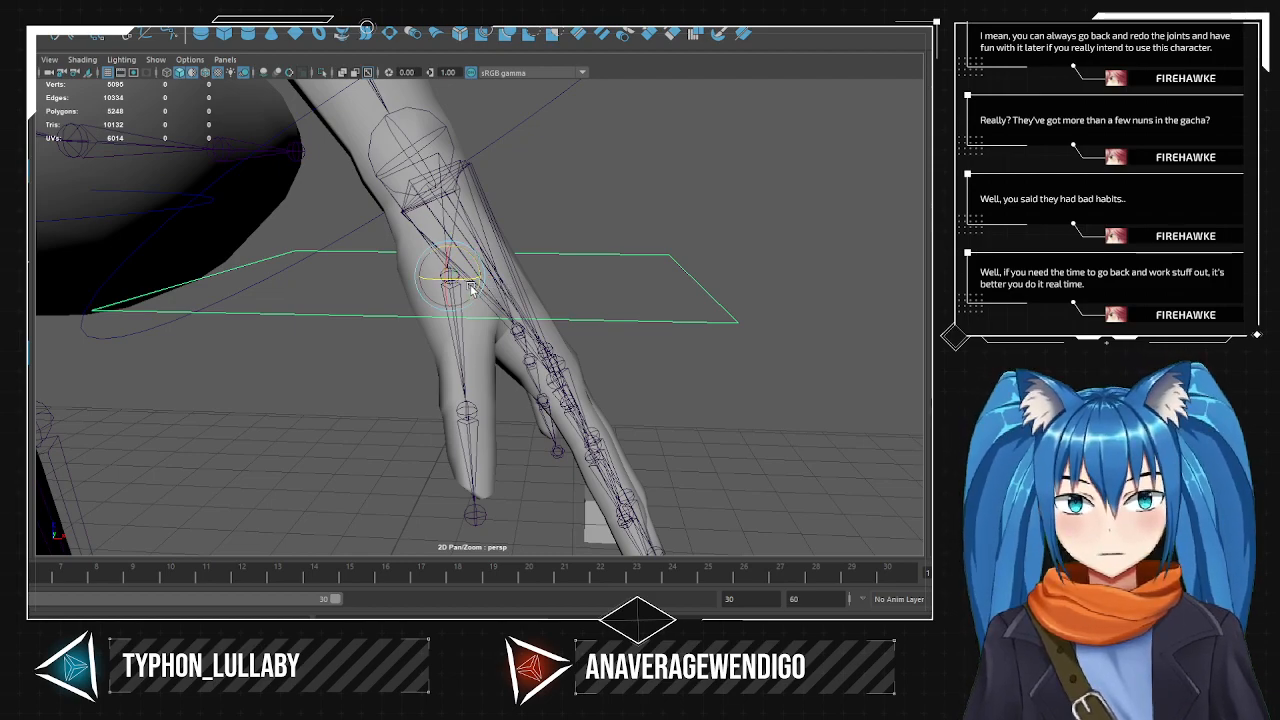
pyautogui.moveTo(477, 287); pyautogui.dragTo(447, 275)
pyautogui.hotkey('ctrl', 'z')
pyautogui.hotkey('ctrl', 'z')
pyautogui.hotkey('ctrl', 'z')
pyautogui.hotkey('ctrl', 'z')
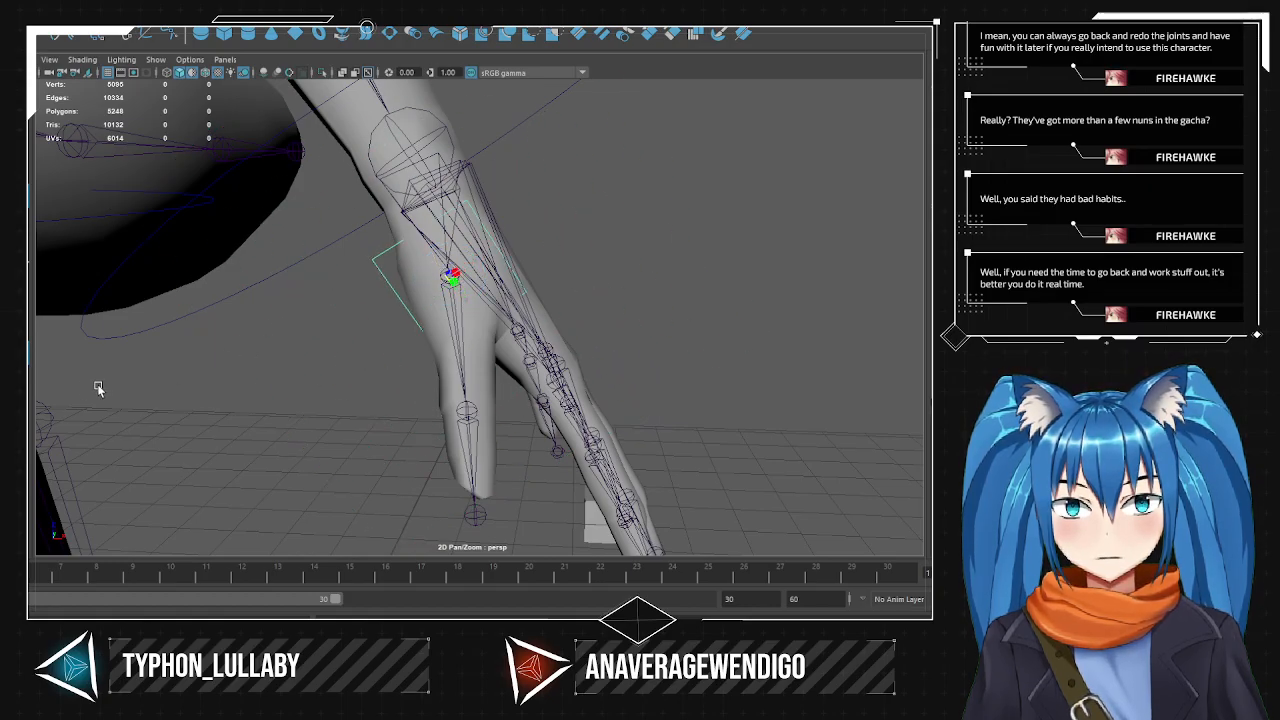
# - Rotate the square curve so it lies across the left thumb at its base joint
pyautogui.keyDown('alt'); pyautogui.moveTo(142, 384); pyautogui.dragTo(226, 380); pyautogui.keyUp('alt')
pyautogui.press('e')
pyautogui.moveTo(416, 261); pyautogui.dragTo(416, 309)
pyautogui.keyDown('alt'); pyautogui.moveTo(416, 309); pyautogui.dragTo(500, 291); pyautogui.keyUp('alt')
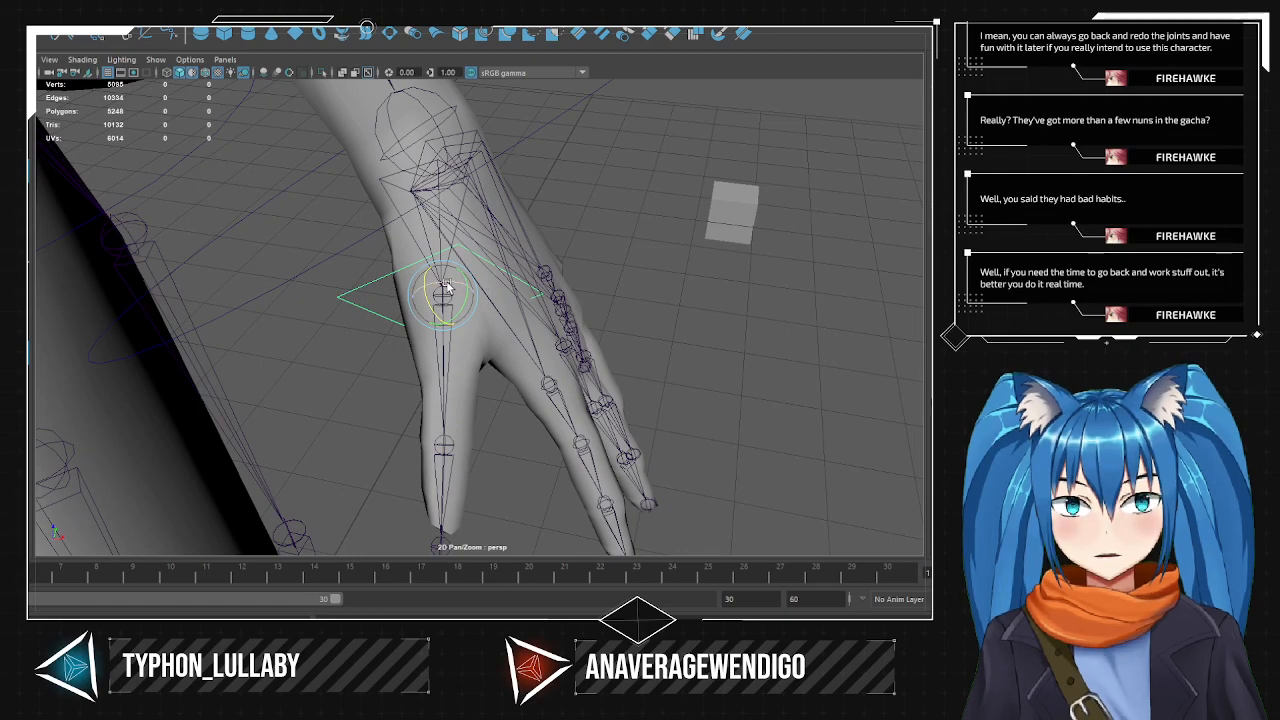
pyautogui.moveTo(470, 307); pyautogui.dragTo(374, 286)
pyautogui.moveTo(423, 246); pyautogui.dragTo(548, 291)
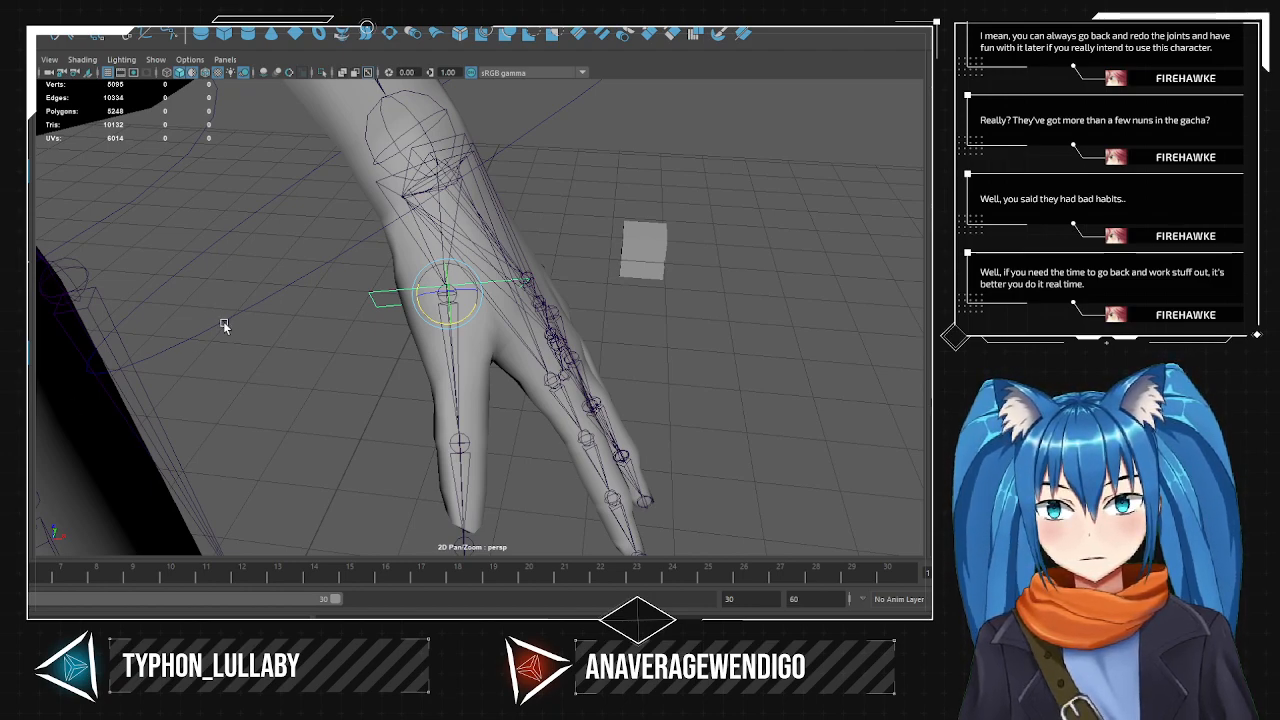
# - Duplicate the thumb base square and snap the copy onto the next joint of the left thumb
pyautogui.press('w')
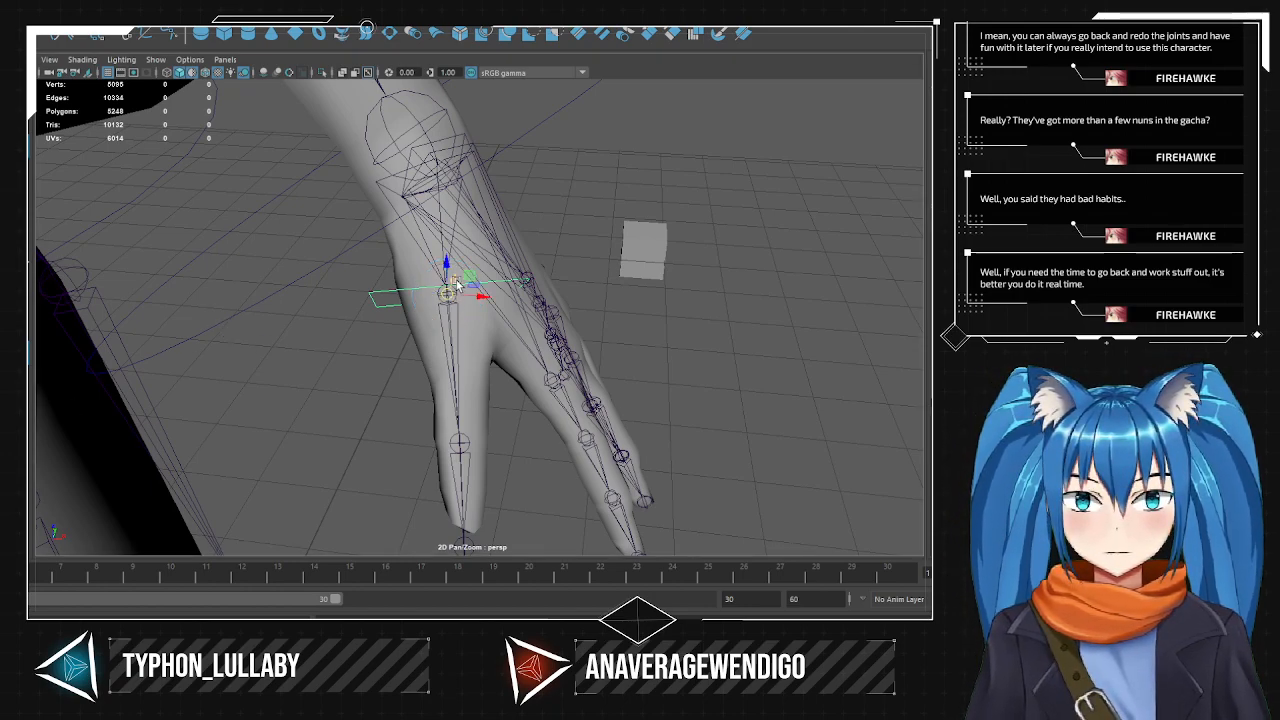
pyautogui.keyDown('alt'); pyautogui.moveTo(480, 301); pyautogui.dragTo(350, 300); pyautogui.keyUp('alt')
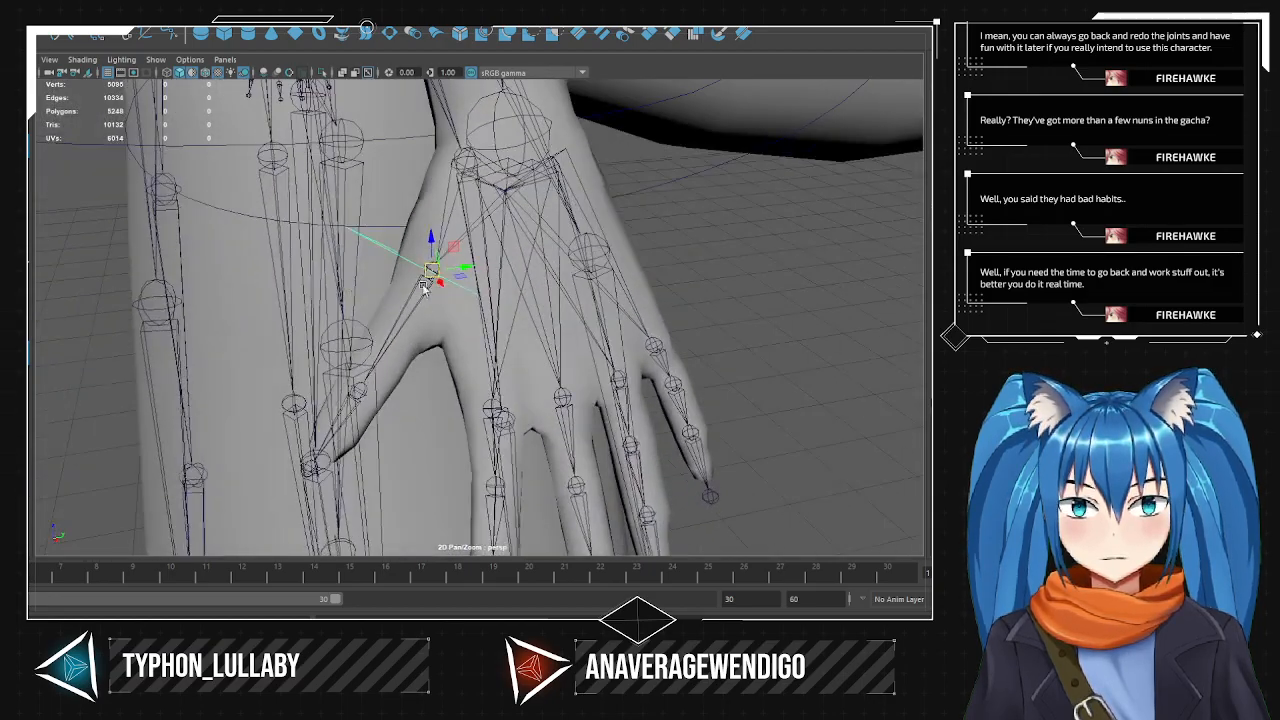
pyautogui.click(357, 362)
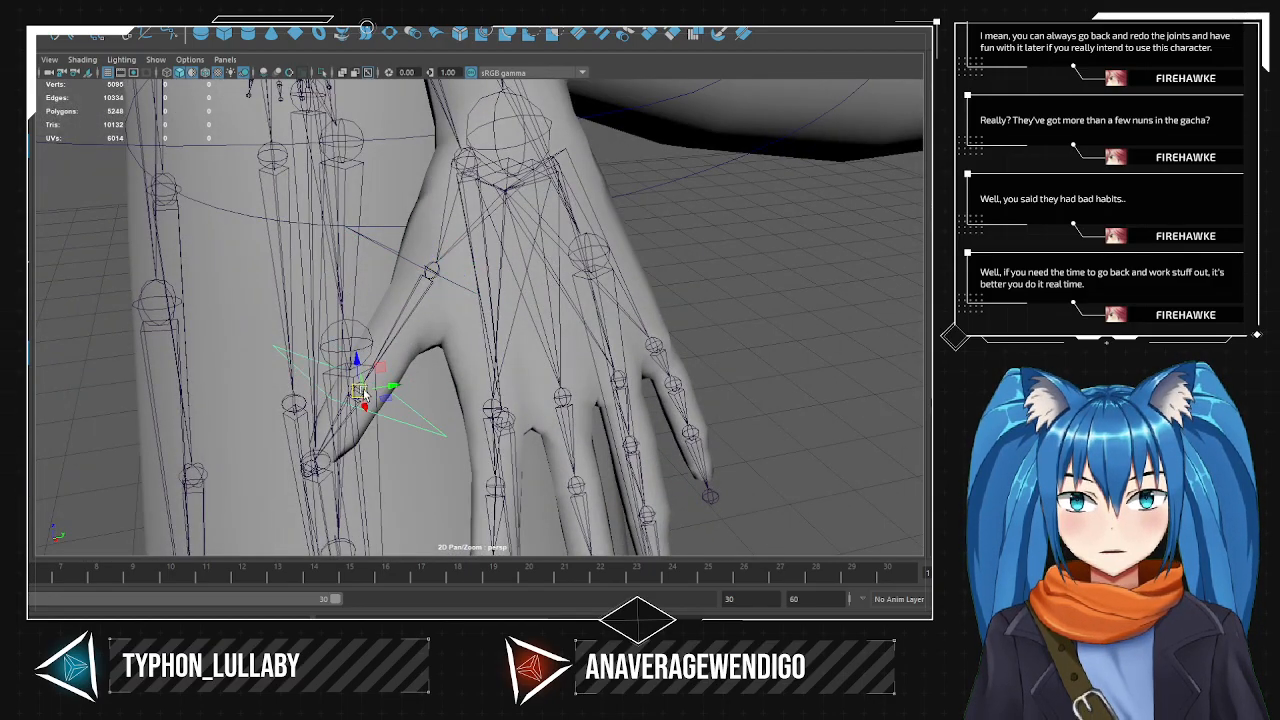
pyautogui.press('f')
pyautogui.keyDown('alt'); pyautogui.moveTo(438, 373); pyautogui.dragTo(373, 316); pyautogui.keyUp('alt')
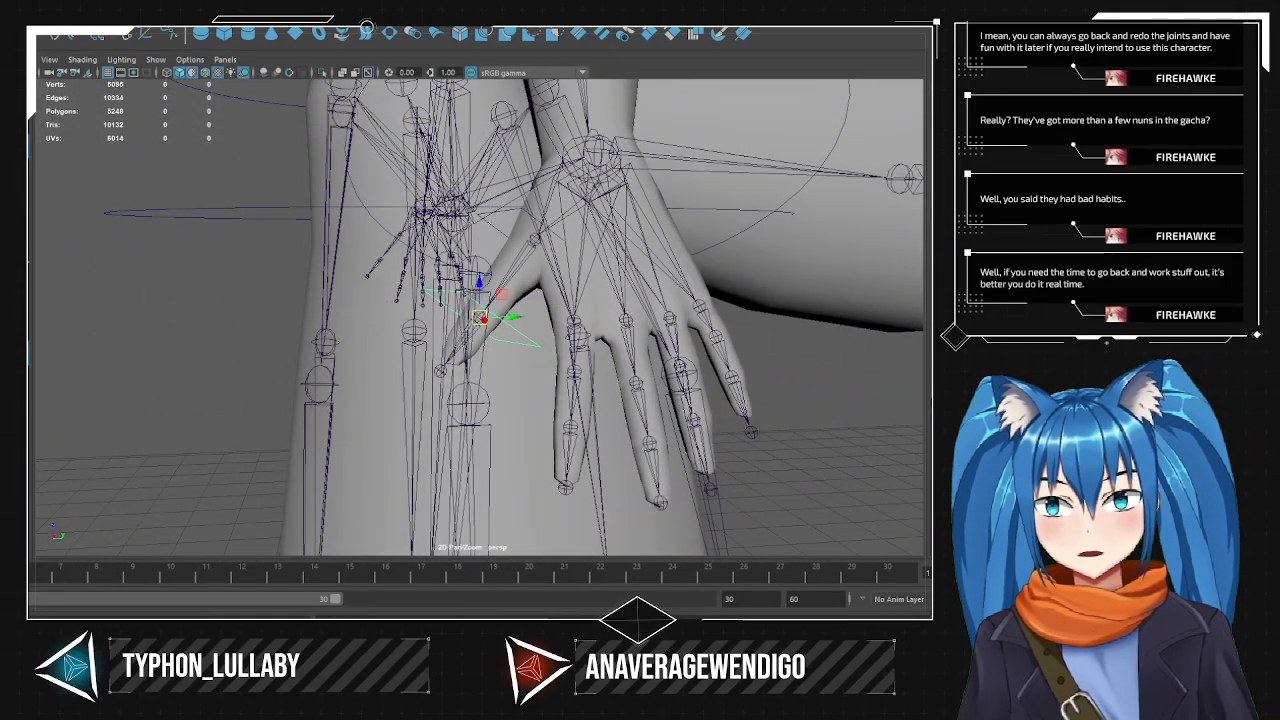
# - Duplicate the thumb base square and snap the copy onto the base joint of the left index finger
pyautogui.keyDown('alt'); pyautogui.moveTo(465, 394); pyautogui.dragTo(497, 255); pyautogui.keyUp('alt')
pyautogui.keyDown('alt'); pyautogui.moveTo(579, 309); pyautogui.dragTo(565, 345); pyautogui.keyUp('alt')
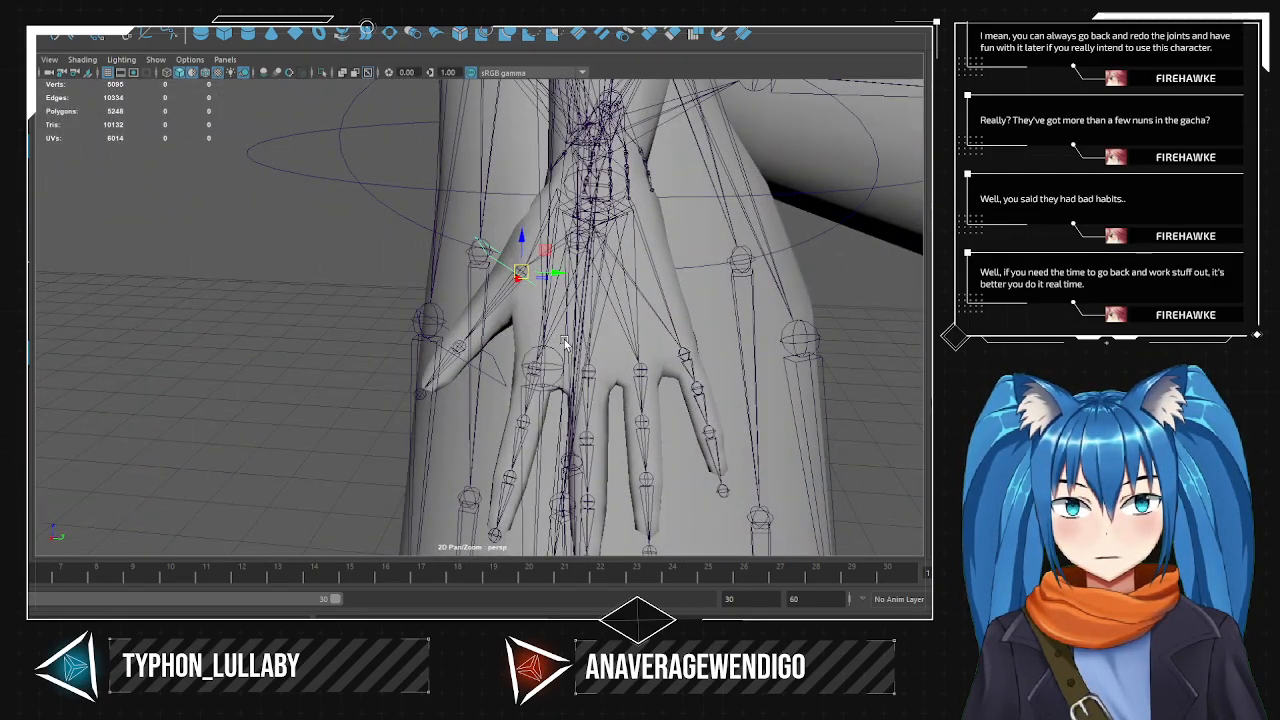
pyautogui.click(536, 366)
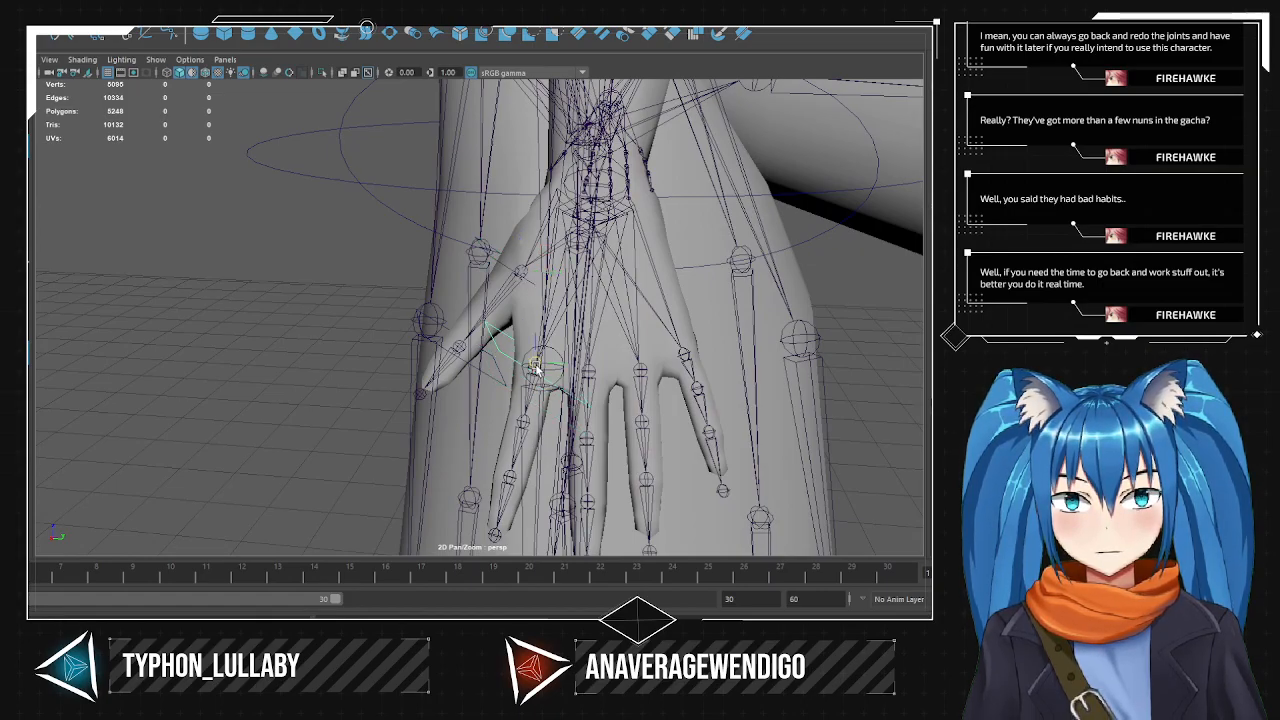
pyautogui.keyDown('alt'); pyautogui.moveTo(558, 372); pyautogui.dragTo(549, 334); pyautogui.keyUp('alt')
# - Rotate the index finger square to lie across the finger and scale it down to fit around the knuckle
pyautogui.press('f')
pyautogui.press('e')
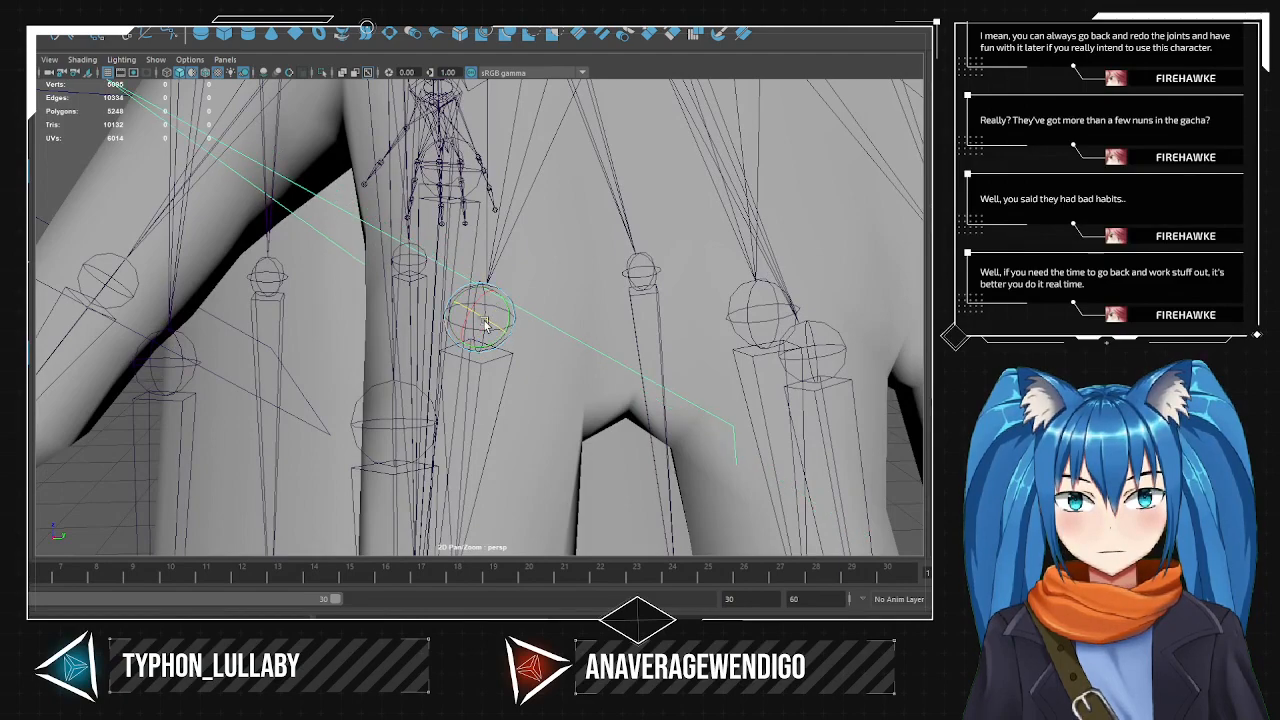
pyautogui.moveTo(486, 324); pyautogui.dragTo(506, 330)
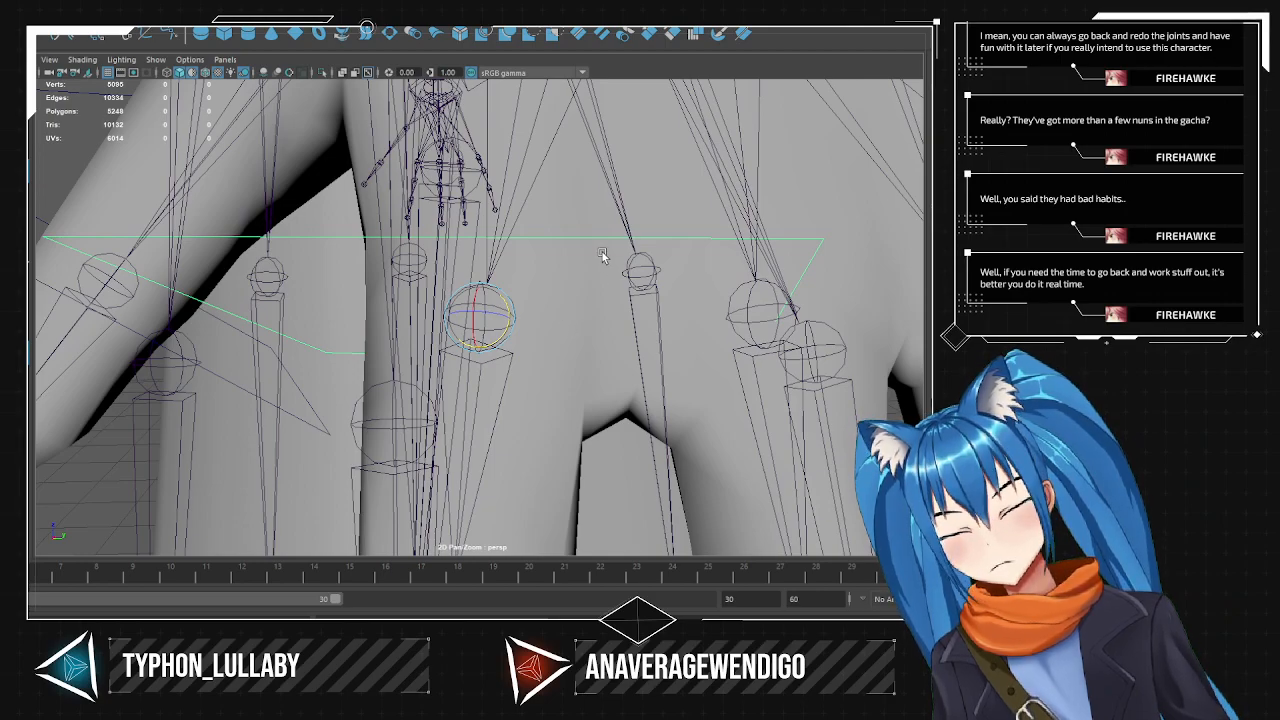
pyautogui.keyDown('alt'); pyautogui.moveTo(608, 281); pyautogui.dragTo(568, 245); pyautogui.keyUp('alt')
pyautogui.press('w')
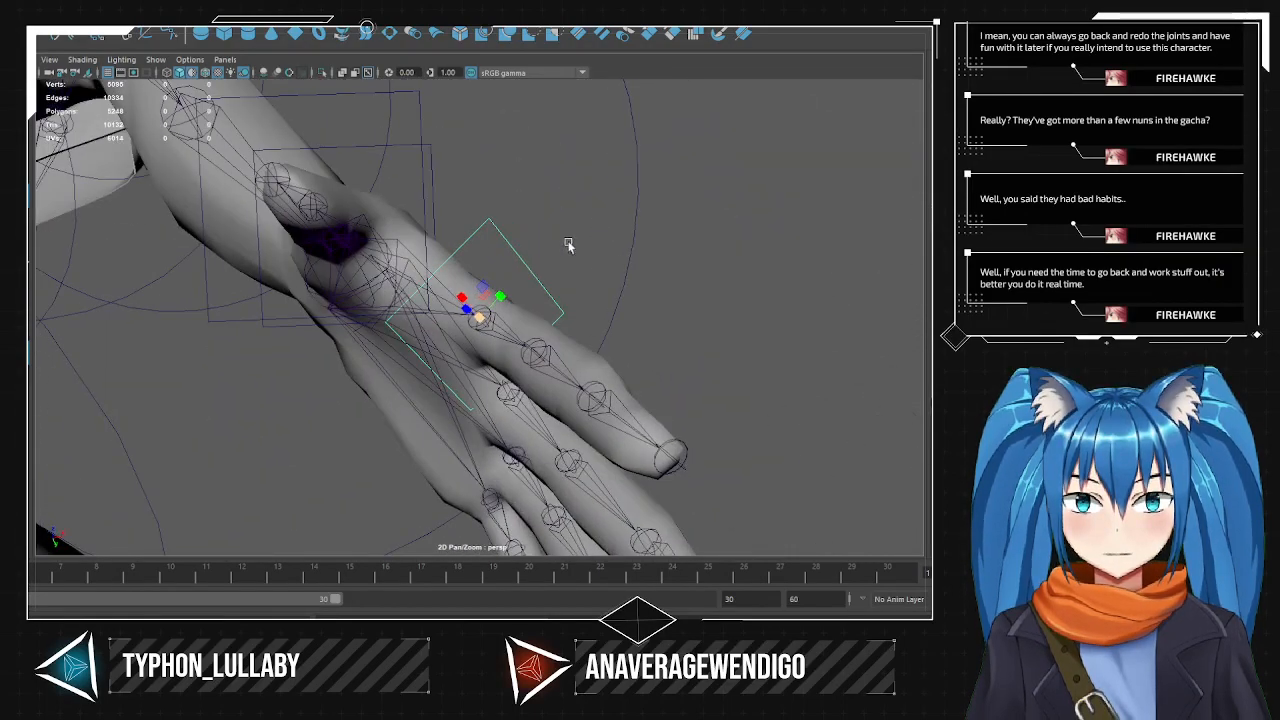
pyautogui.keyDown('alt'); pyautogui.moveTo(448, 367); pyautogui.dragTo(349, 219); pyautogui.keyUp('alt')
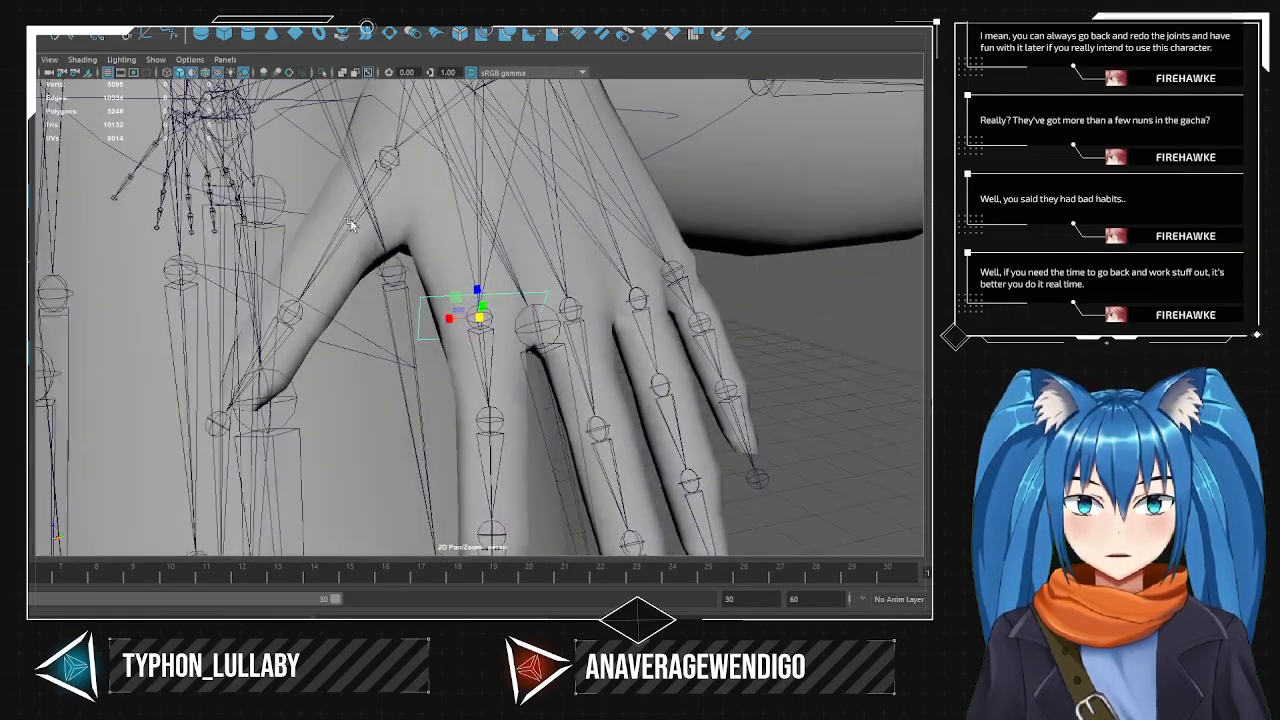
# - Scale down the two squares on the left thumb so they fit more closely around it
pyautogui.click(368, 97)
pyautogui.click(286, 295)
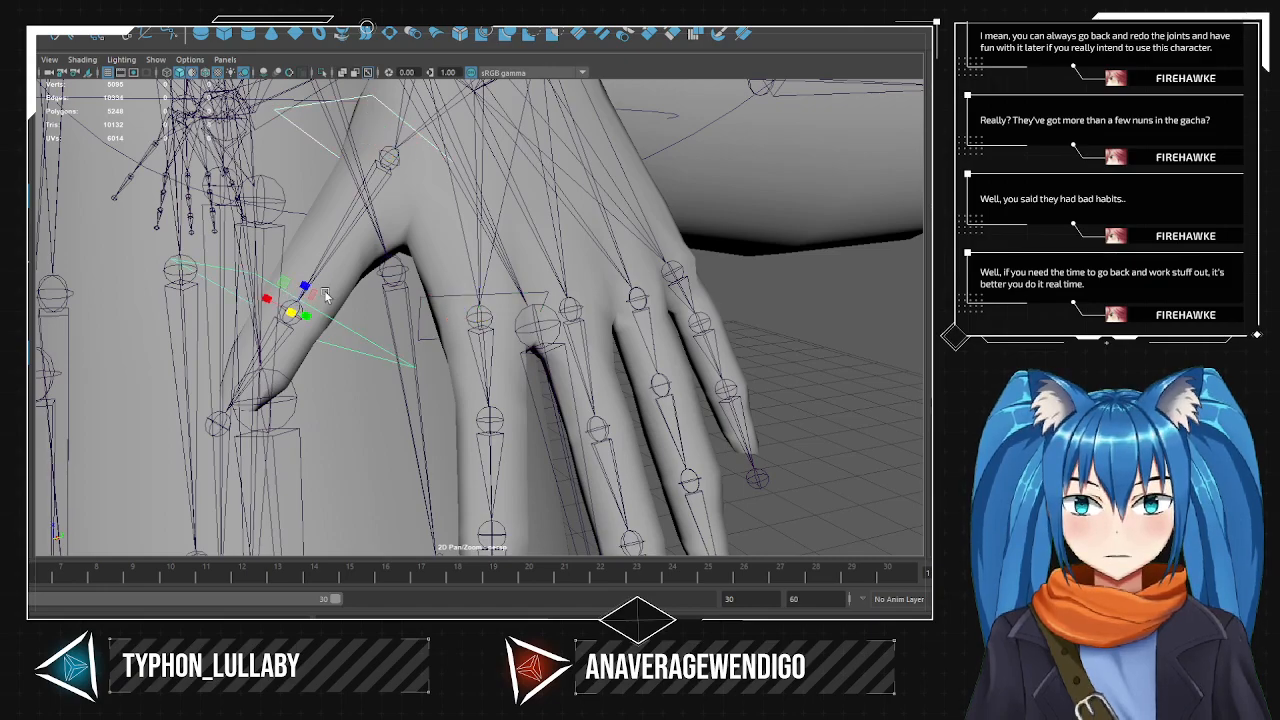
pyautogui.press('f')
pyautogui.keyDown('alt'); pyautogui.moveTo(412, 230); pyautogui.dragTo(354, 291); pyautogui.keyUp('alt')
# - Duplicate the left index finger's base square and snap the copy onto the finger's second joint
pyautogui.click(459, 330)
pyautogui.keyDown('alt'); pyautogui.moveTo(505, 381); pyautogui.dragTo(485, 362); pyautogui.keyUp('alt')
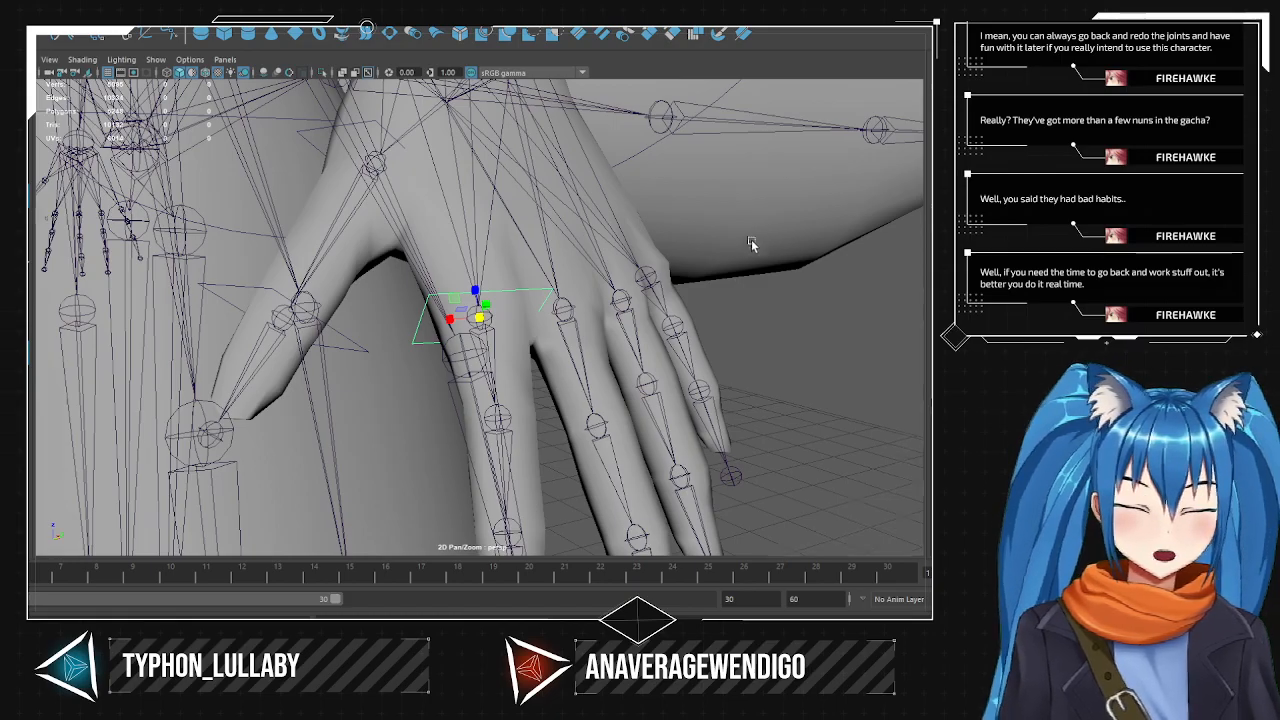
pyautogui.keyDown('alt'); pyautogui.moveTo(752, 244); pyautogui.dragTo(637, 320); pyautogui.keyUp('alt')
pyautogui.press('w')
pyautogui.keyDown('alt'); pyautogui.moveTo(360, 318); pyautogui.dragTo(383, 400); pyautogui.keyUp('alt')
pyautogui.press('[')
pyautogui.press('[')
# - Rotate the squares at the index finger's second joint and base to lie straight across the finger
pyautogui.press('e')
pyautogui.keyDown('alt'); pyautogui.moveTo(446, 397); pyautogui.dragTo(540, 406); pyautogui.keyUp('alt')
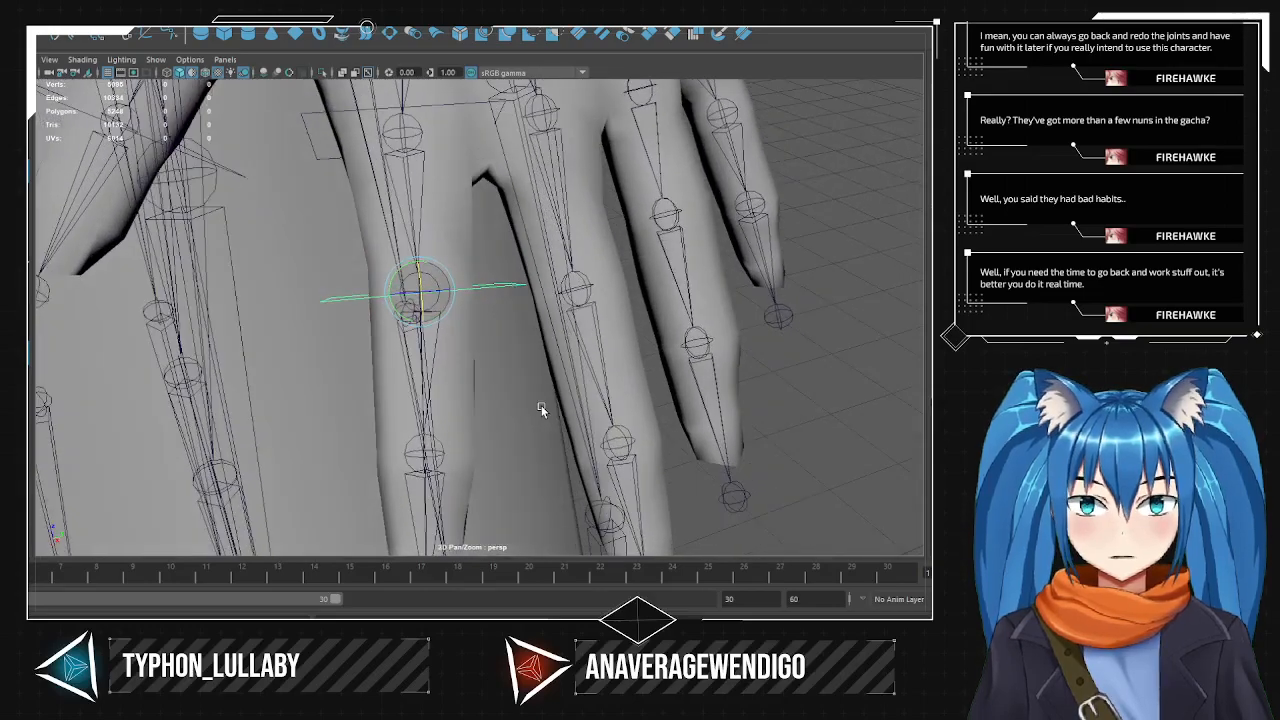
pyautogui.keyDown('alt'); pyautogui.moveTo(409, 263); pyautogui.dragTo(475, 331); pyautogui.keyUp('alt')
pyautogui.click(460, 298)
pyautogui.moveTo(423, 294); pyautogui.dragTo(474, 283)
pyautogui.keyDown('alt'); pyautogui.moveTo(474, 279); pyautogui.dragTo(478, 145, button='middle'); pyautogui.keyUp('alt')
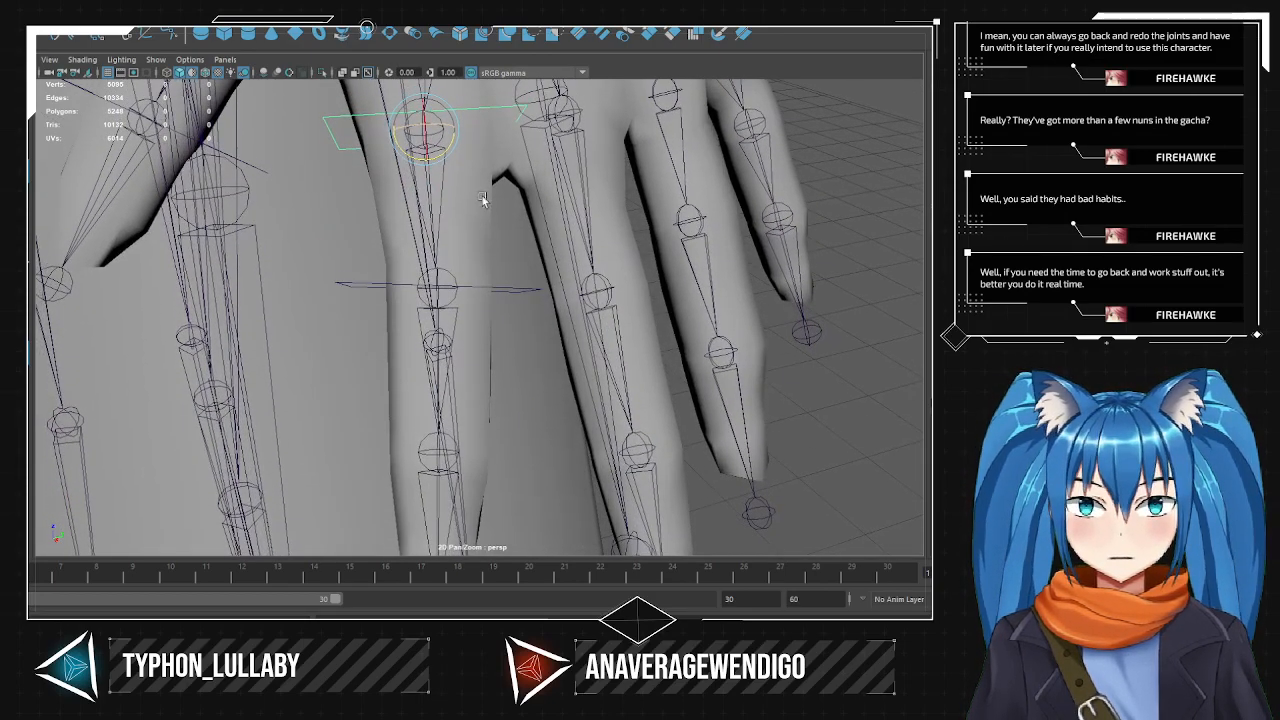
# - Duplicate the index finger's second-joint square and snap the copy onto the third joint
pyautogui.click(532, 289)
pyautogui.keyDown('alt'); pyautogui.moveTo(543, 289); pyautogui.dragTo(540, 318); pyautogui.keyUp('alt')
pyautogui.press('w')
pyautogui.hotkey('ctrl', 'd')
pyautogui.moveTo(446, 267); pyautogui.dragTo(447, 432)
pyautogui.hotkey('ctrl', 'z')
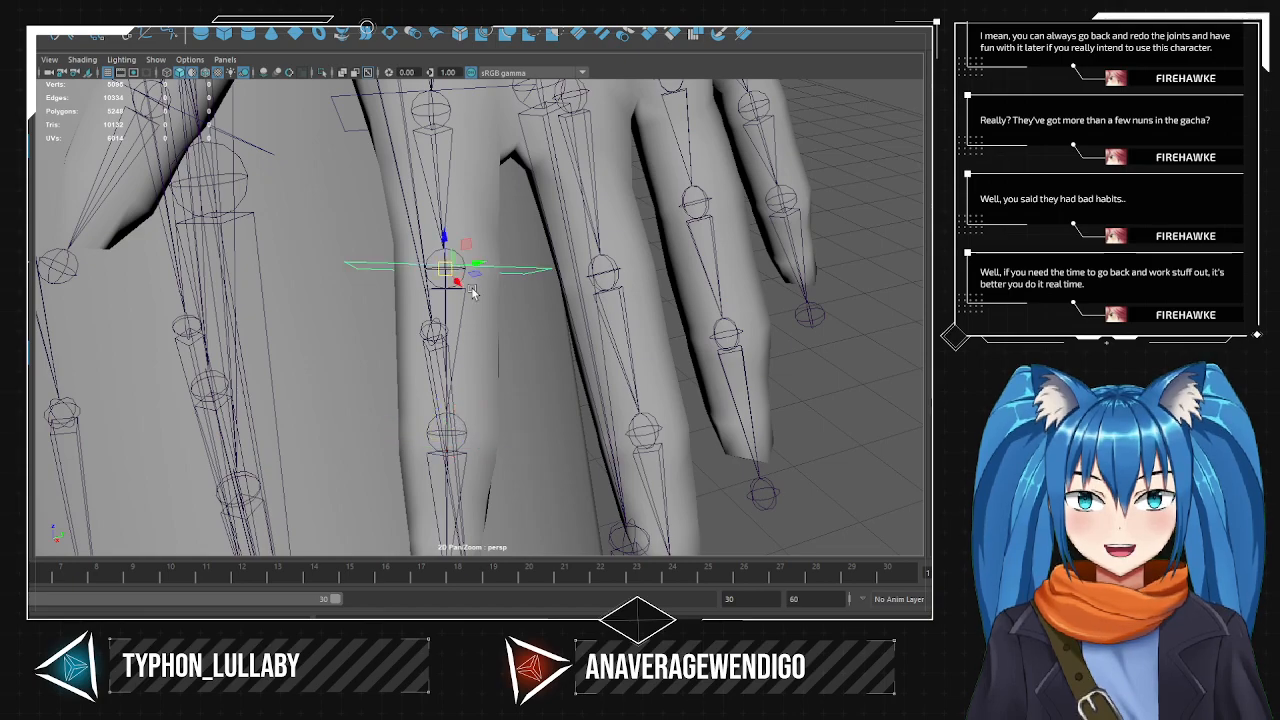
pyautogui.moveTo(446, 270); pyautogui.dragTo(549, 338)
pyautogui.press('f')
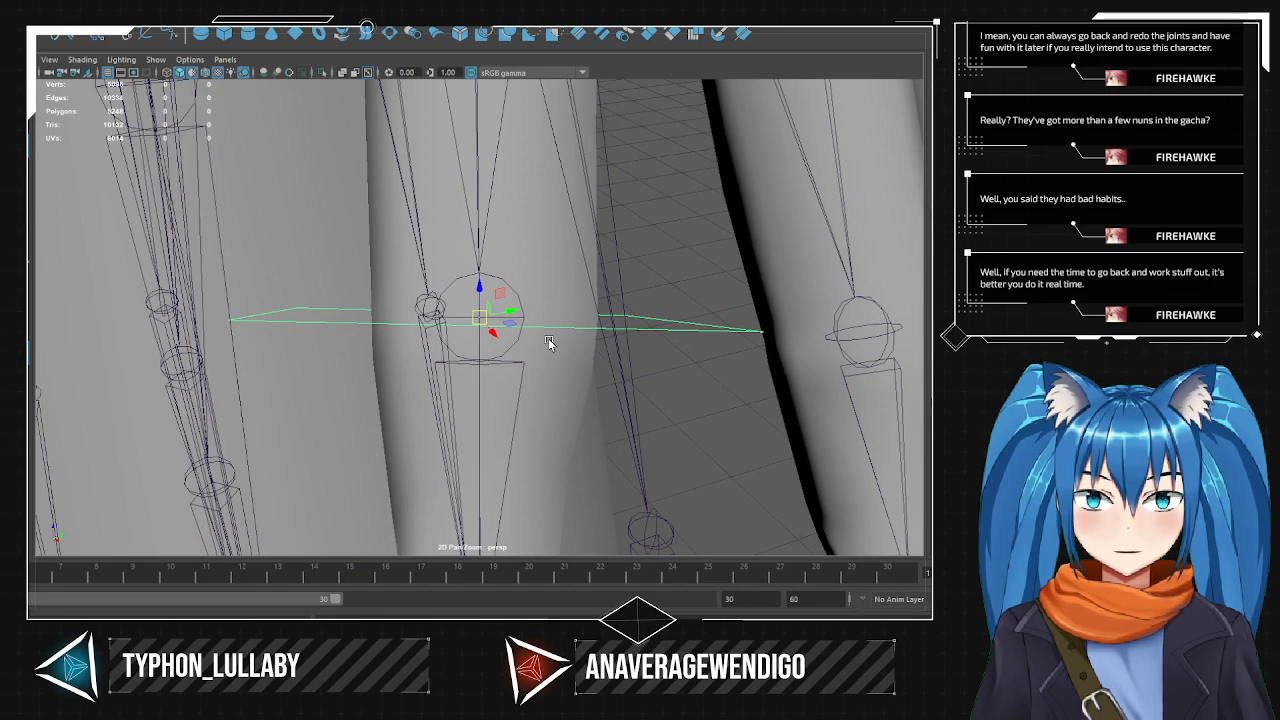
# - Rotate the index finger's third-joint square to lie across the finger, comparing it with the second-joint square
pyautogui.press('e')
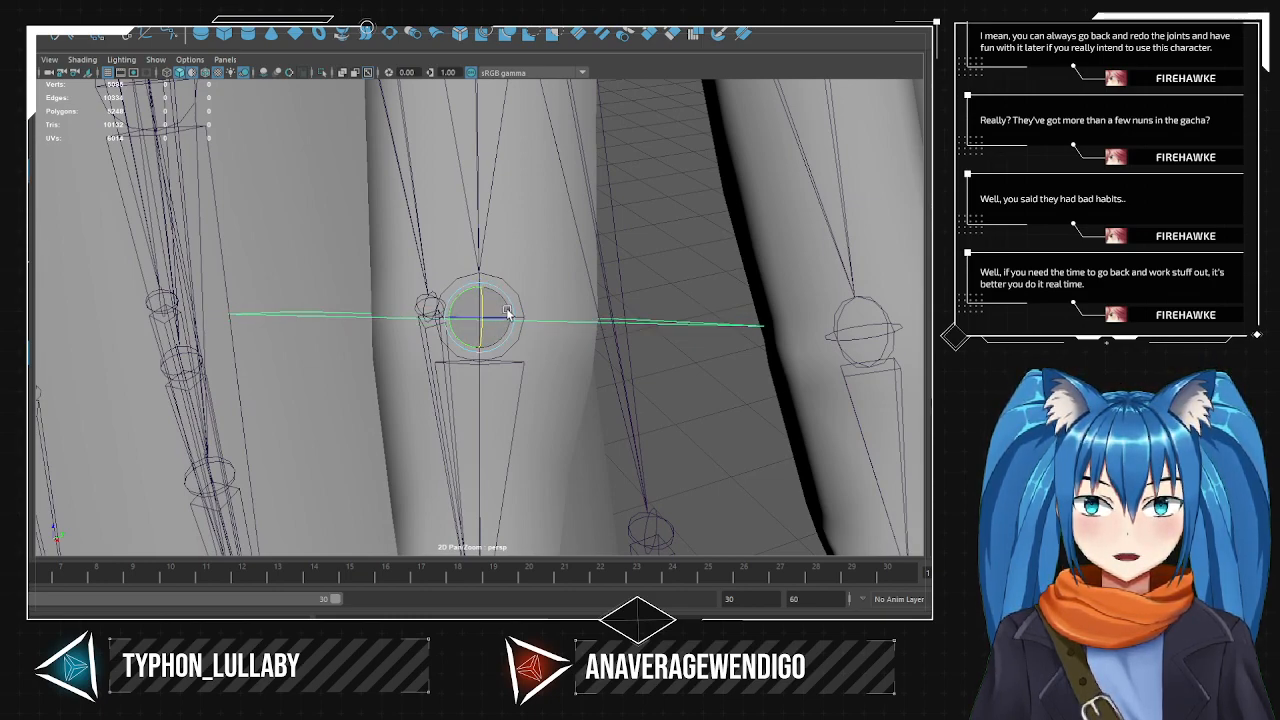
pyautogui.moveTo(468, 289); pyautogui.dragTo(621, 303)
pyautogui.keyDown('alt'); pyautogui.moveTo(621, 303); pyautogui.dragTo(315, 172, button='right'); pyautogui.keyUp('alt')
pyautogui.keyDown('alt'); pyautogui.moveTo(510, 240); pyautogui.dragTo(357, 283); pyautogui.keyUp('alt')
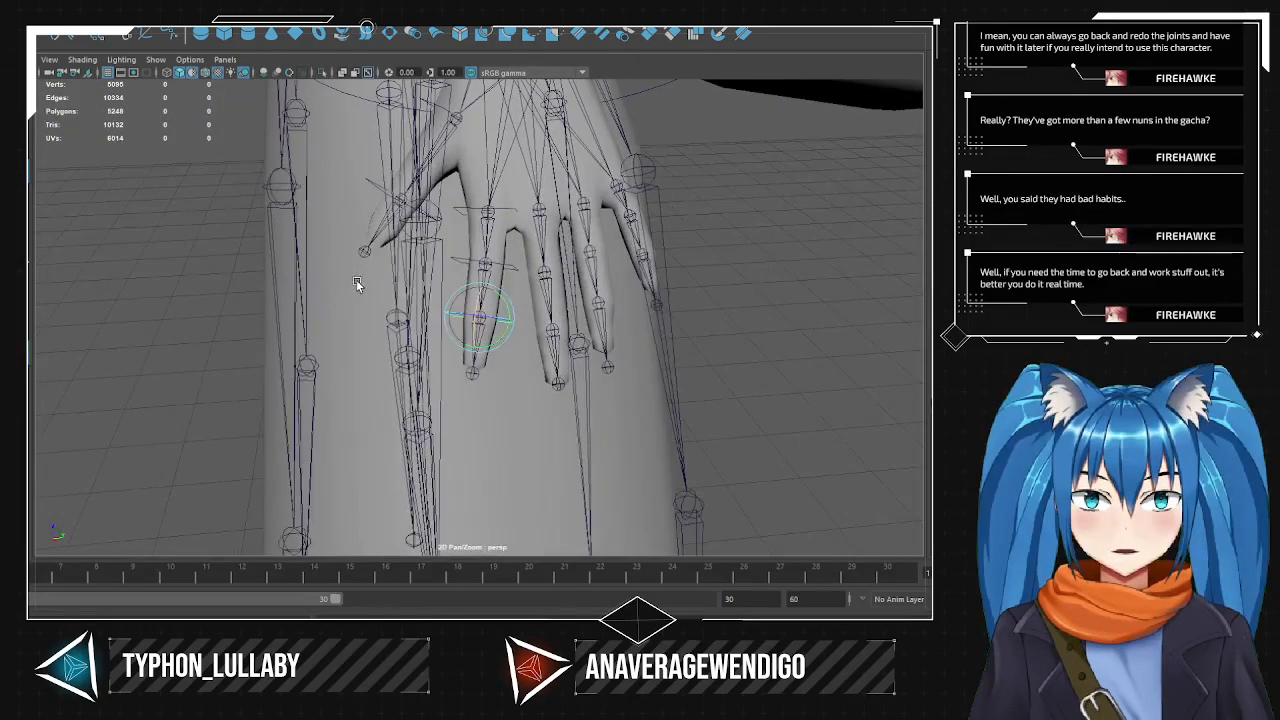
pyautogui.click(485, 264)
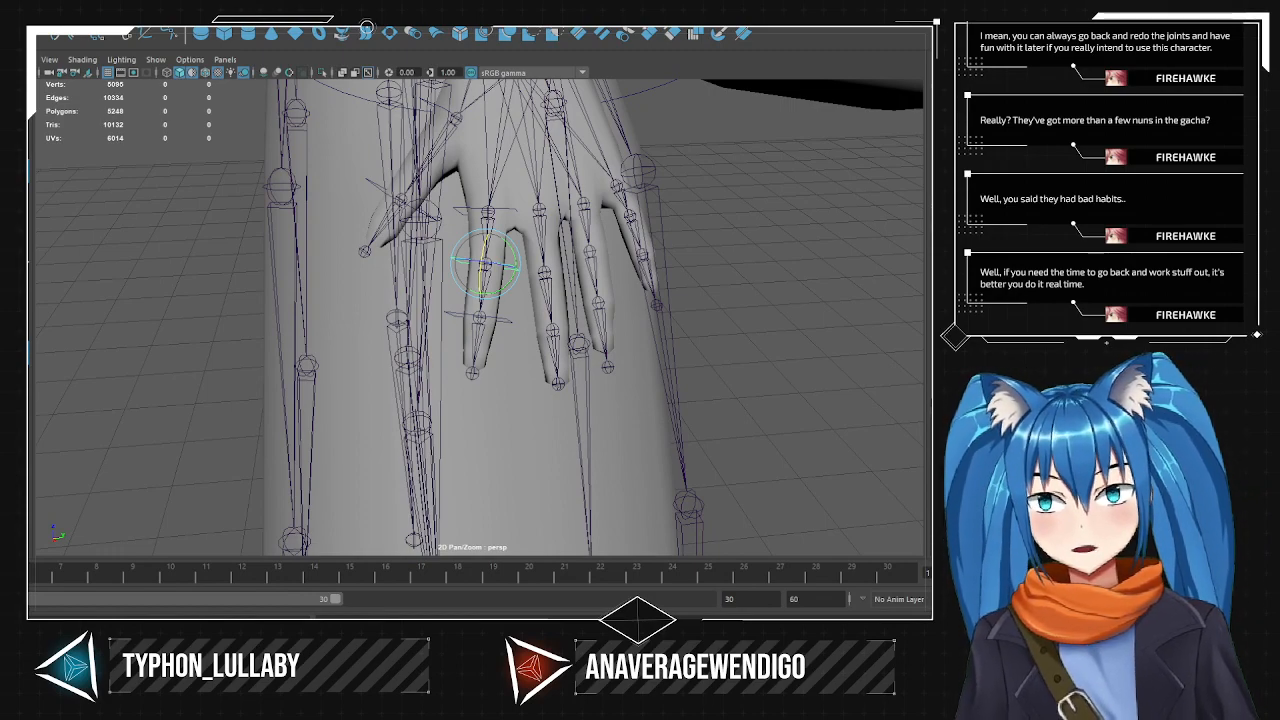
pyautogui.click(480, 318)
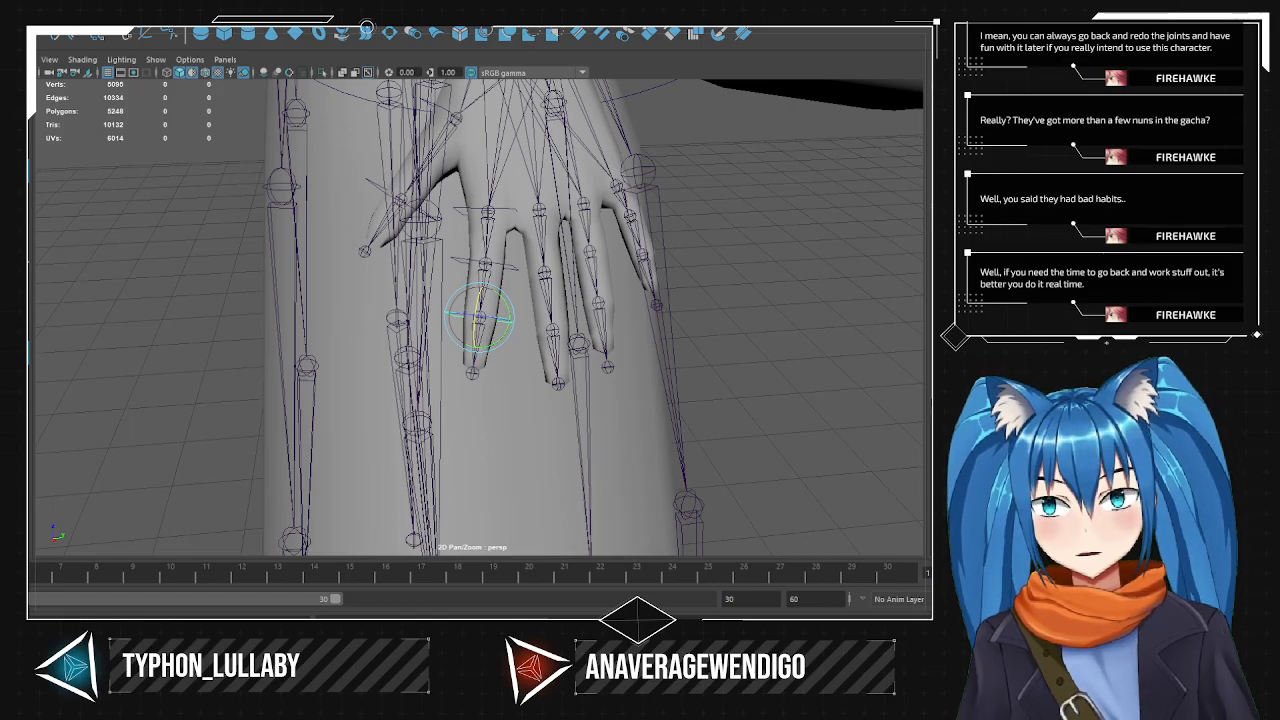
# - Duplicate the index finger's base square and snap the copy onto the base joint of the left middle finger
pyautogui.keyDown('alt'); pyautogui.moveTo(548, 363); pyautogui.dragTo(500, 320); pyautogui.keyUp('alt')
pyautogui.scroll(4, 446, 317)
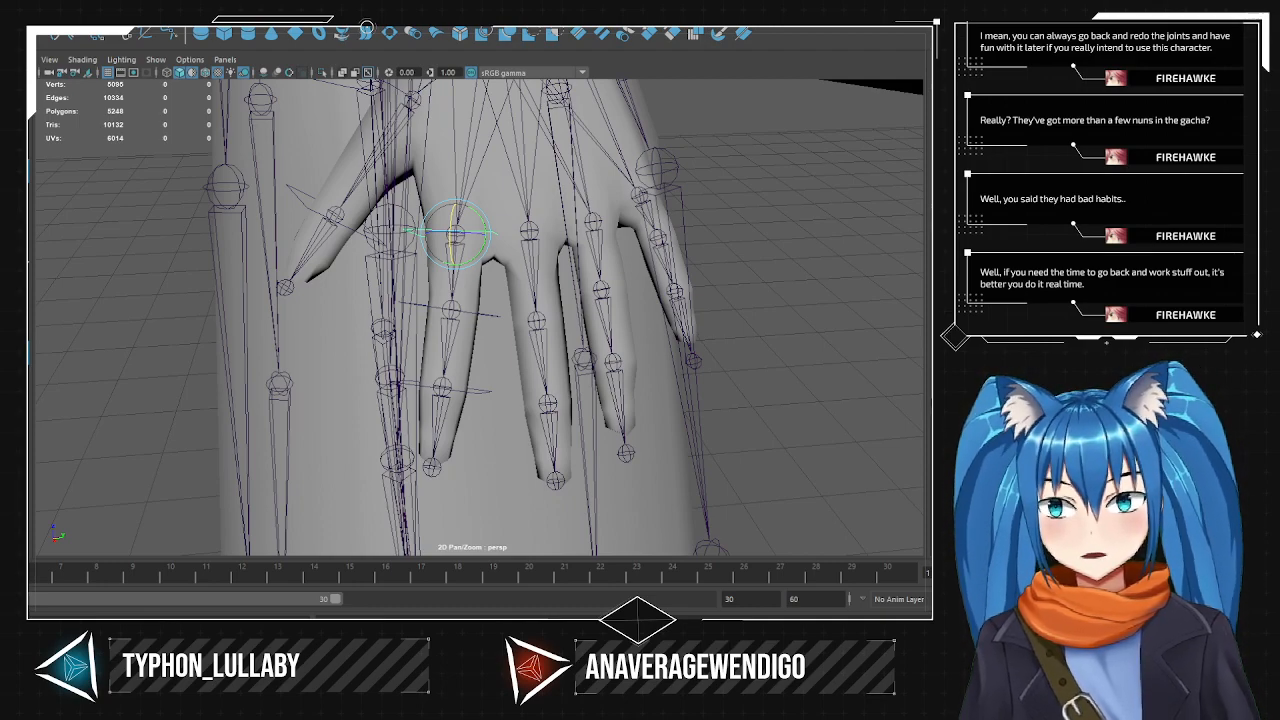
pyautogui.scroll(5, 555, 300)
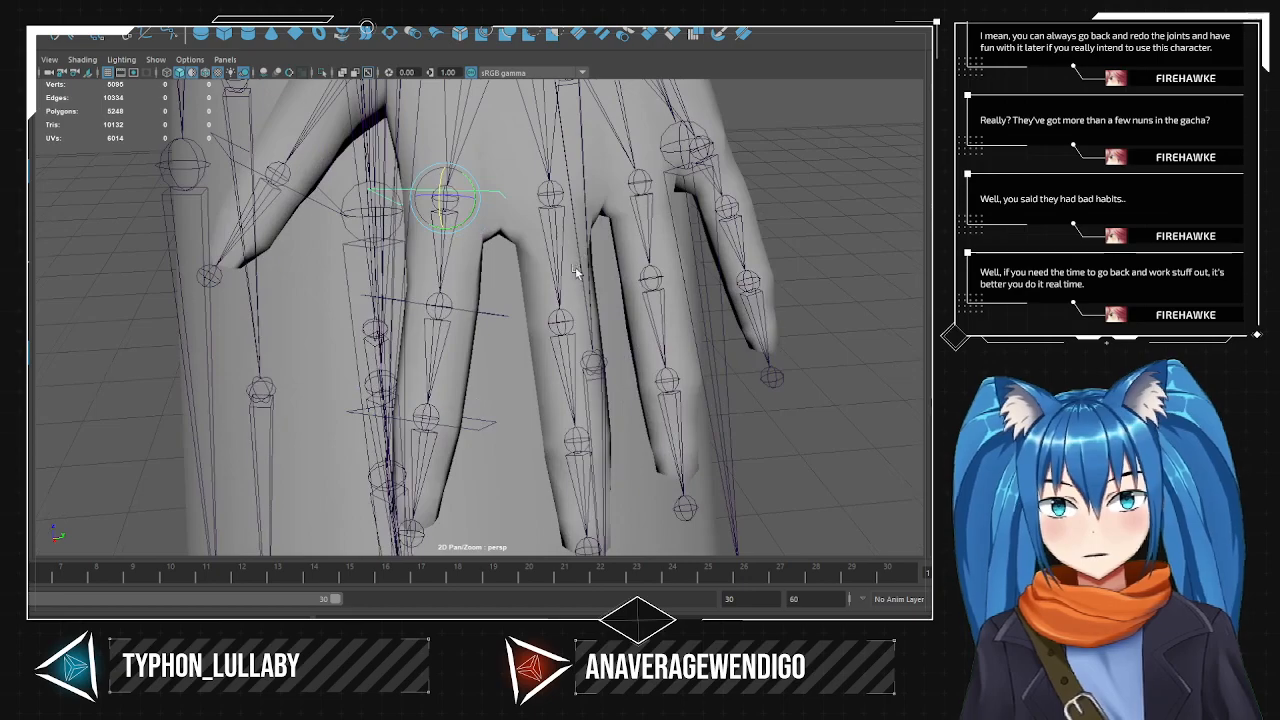
pyautogui.scroll(1, 552, 336)
pyautogui.press('w')
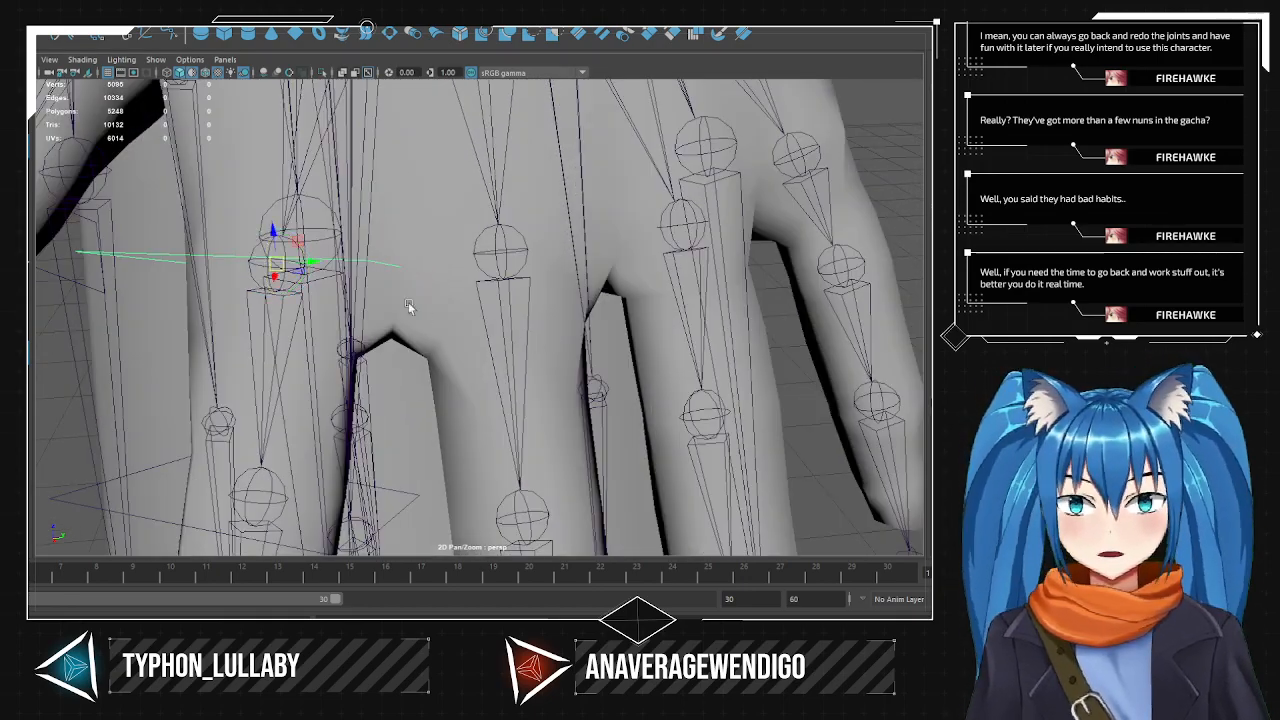
pyautogui.click(500, 251)
pyautogui.scroll(3, 582, 285)
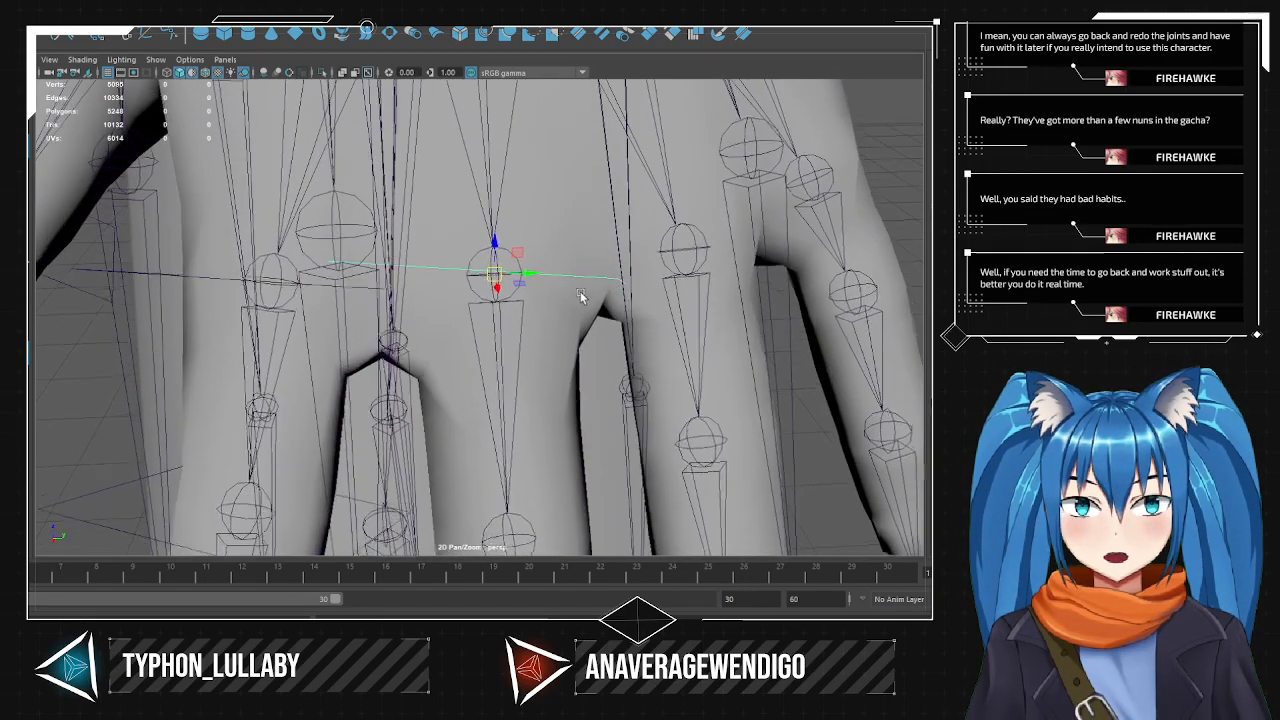
# - Rotate the middle finger's base square to lie straight across the knuckle
pyautogui.press('e')
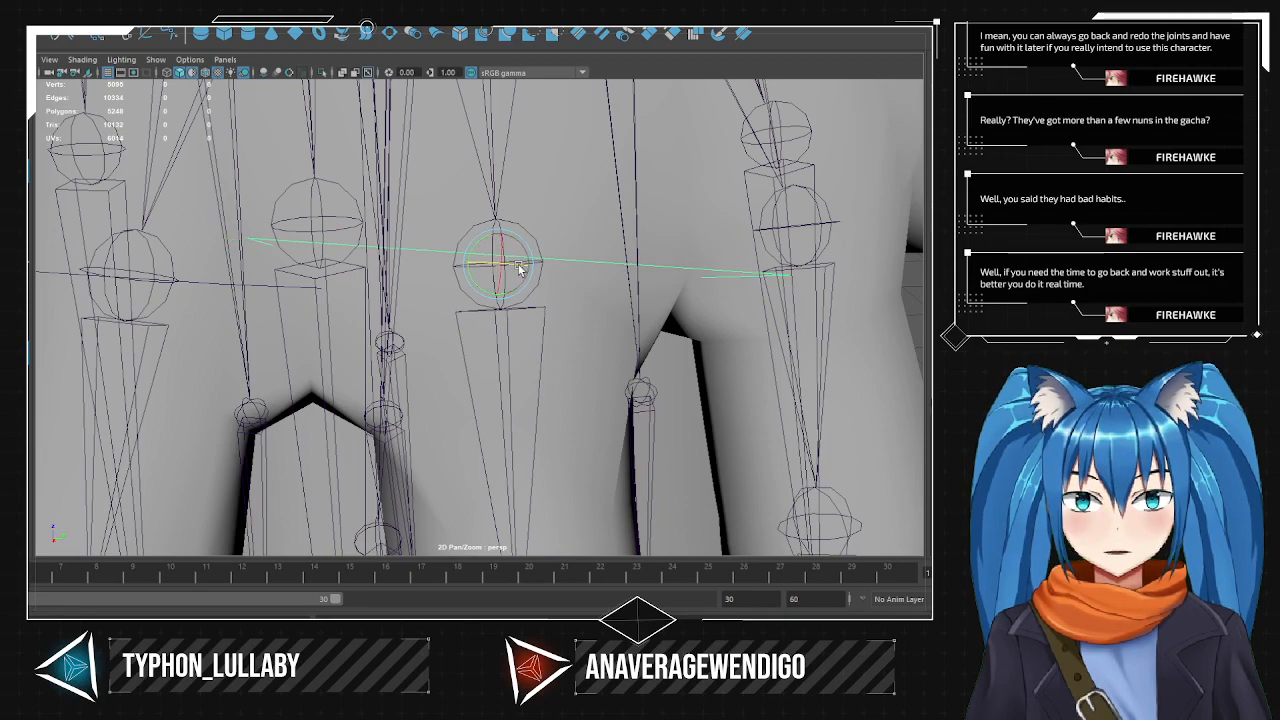
pyautogui.moveTo(486, 278); pyautogui.dragTo(484, 287)
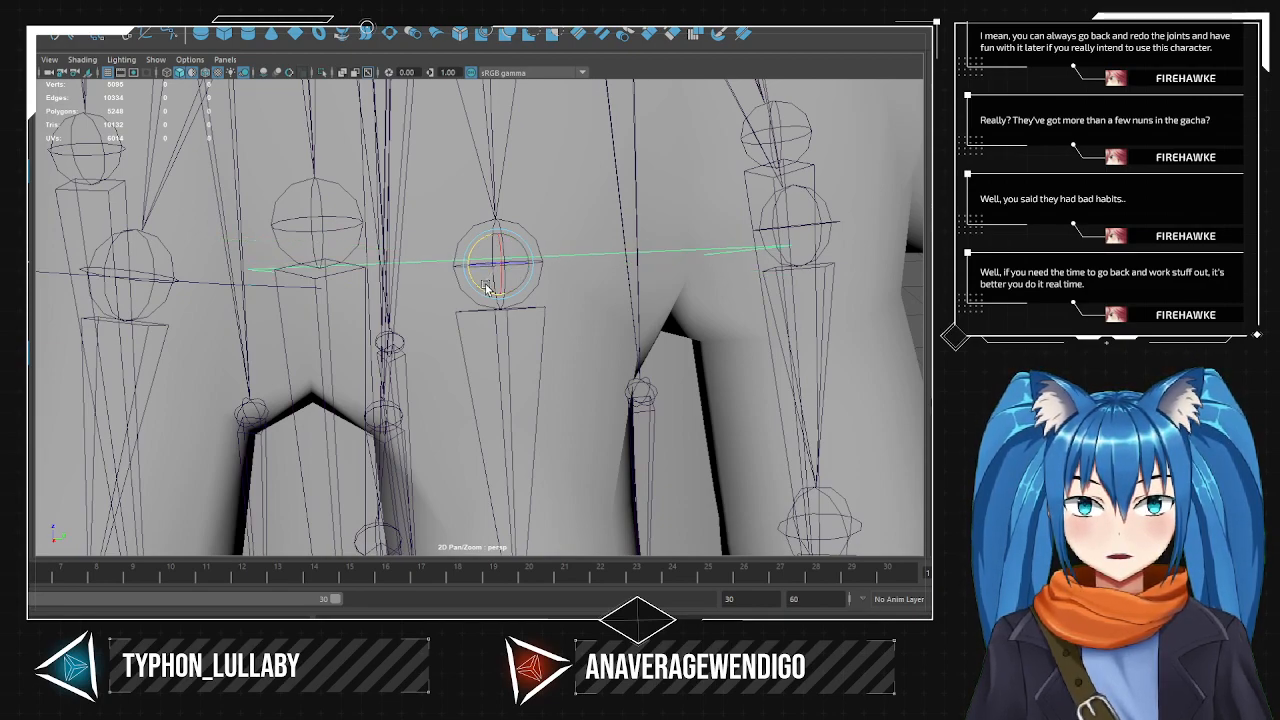
pyautogui.keyDown('alt'); pyautogui.moveTo(485, 287); pyautogui.dragTo(503, 366); pyautogui.keyUp('alt')
# - Duplicate the middle finger's base square onto the second joint and rotate the copy to lie across the finger
pyautogui.moveTo(588, 271); pyautogui.dragTo(546, 410)
pyautogui.press('f')
pyautogui.press('e')
pyautogui.moveTo(481, 336); pyautogui.dragTo(550, 305)
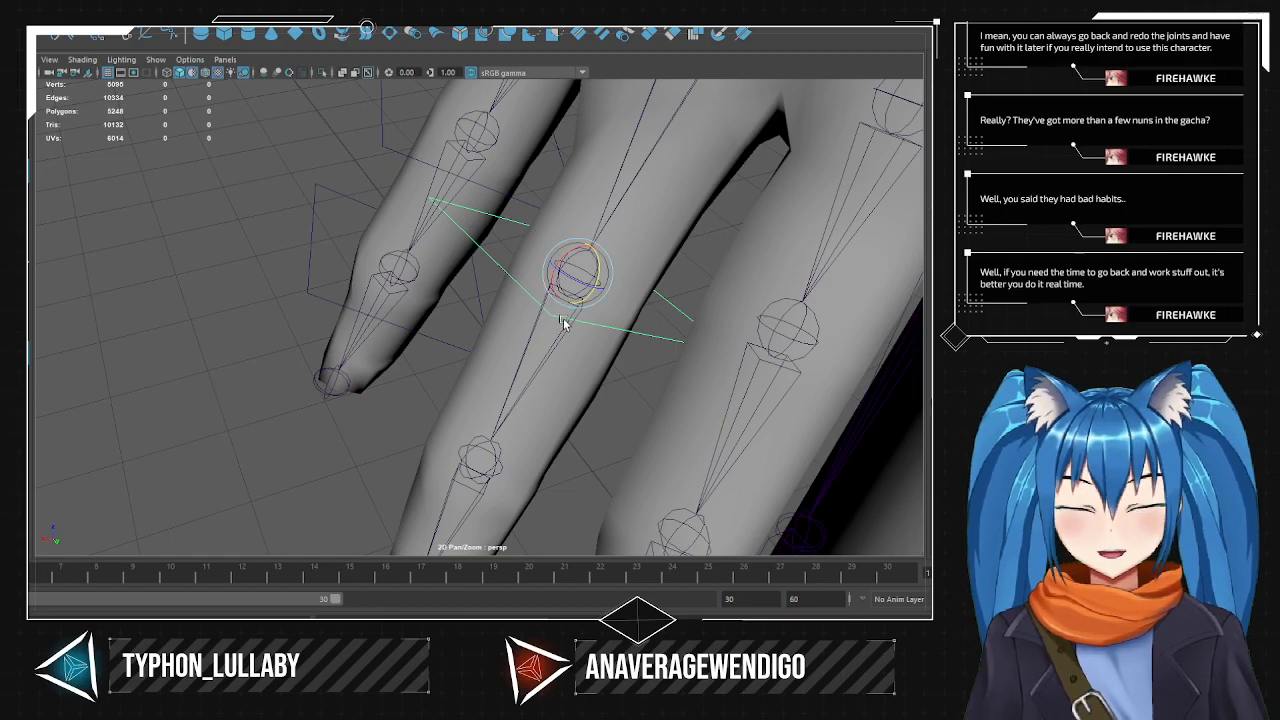
# - Duplicate the middle finger's second-joint square onto the third joint and rotate the copy to lie across the finger
pyautogui.press('w')
pyautogui.moveTo(576, 275); pyautogui.dragTo(494, 372)
pyautogui.press('f')
pyautogui.keyDown('alt'); pyautogui.moveTo(406, 314); pyautogui.dragTo(523, 330); pyautogui.keyUp('alt')
pyautogui.press('e')
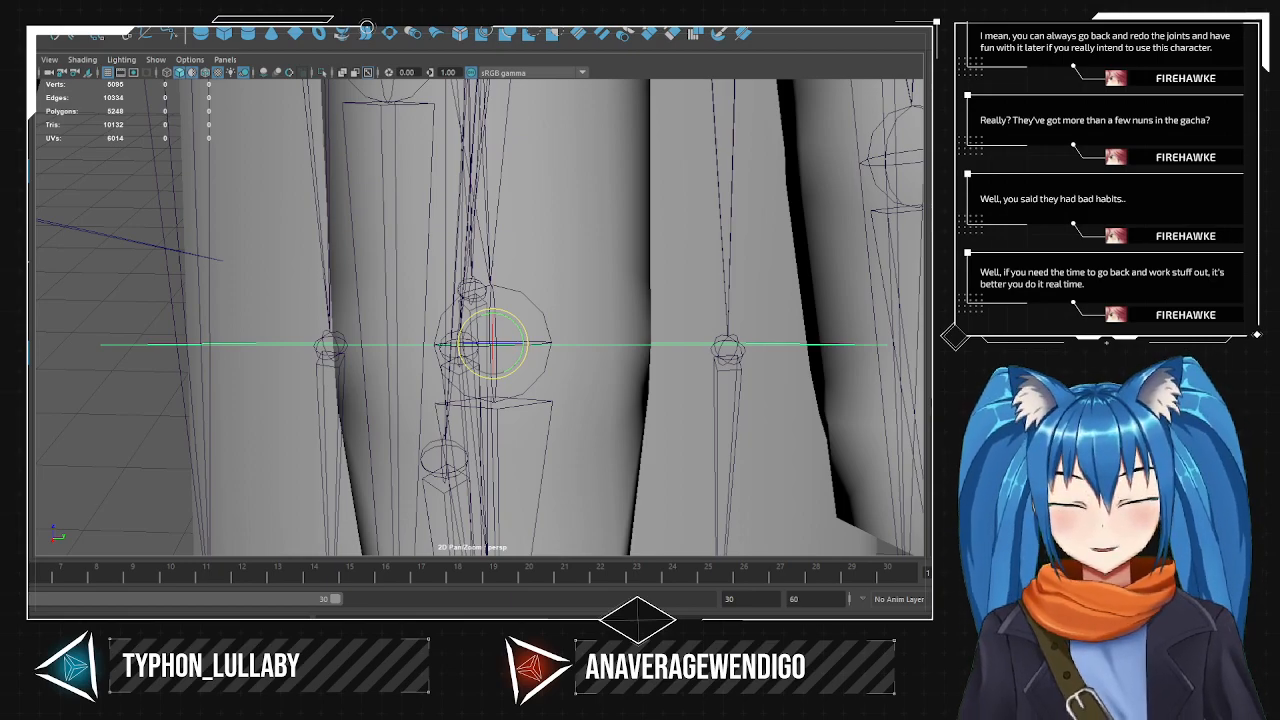
pyautogui.keyDown('alt'); pyautogui.moveTo(800, 280); pyautogui.dragTo(646, 274); pyautogui.keyUp('alt')
pyautogui.keyDown('alt'); pyautogui.moveTo(646, 274); pyautogui.dragTo(586, 226, button='right'); pyautogui.keyUp('alt')
pyautogui.keyDown('alt'); pyautogui.moveTo(586, 226); pyautogui.dragTo(454, 252); pyautogui.keyUp('alt')
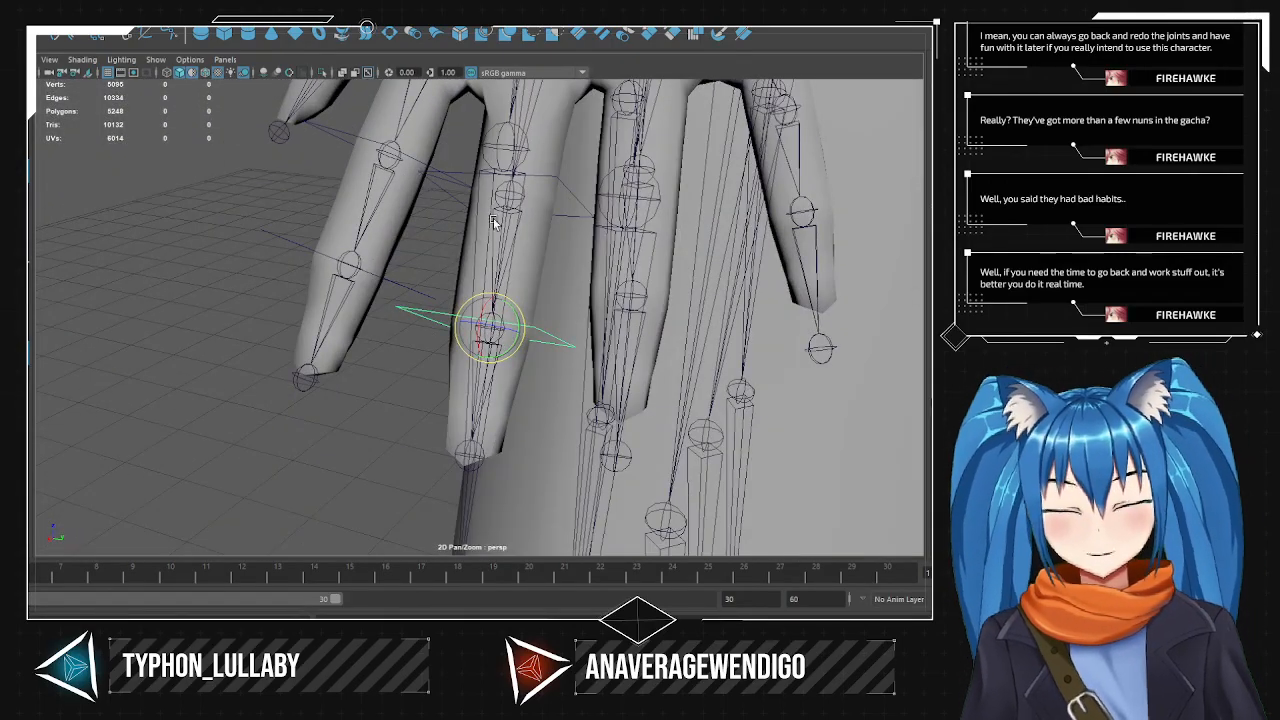
# - Duplicate the middle finger's base square and snap the copy onto the base joint of the left ring finger
pyautogui.keyDown('alt'); pyautogui.moveTo(524, 186); pyautogui.dragTo(598, 277); pyautogui.keyUp('alt')
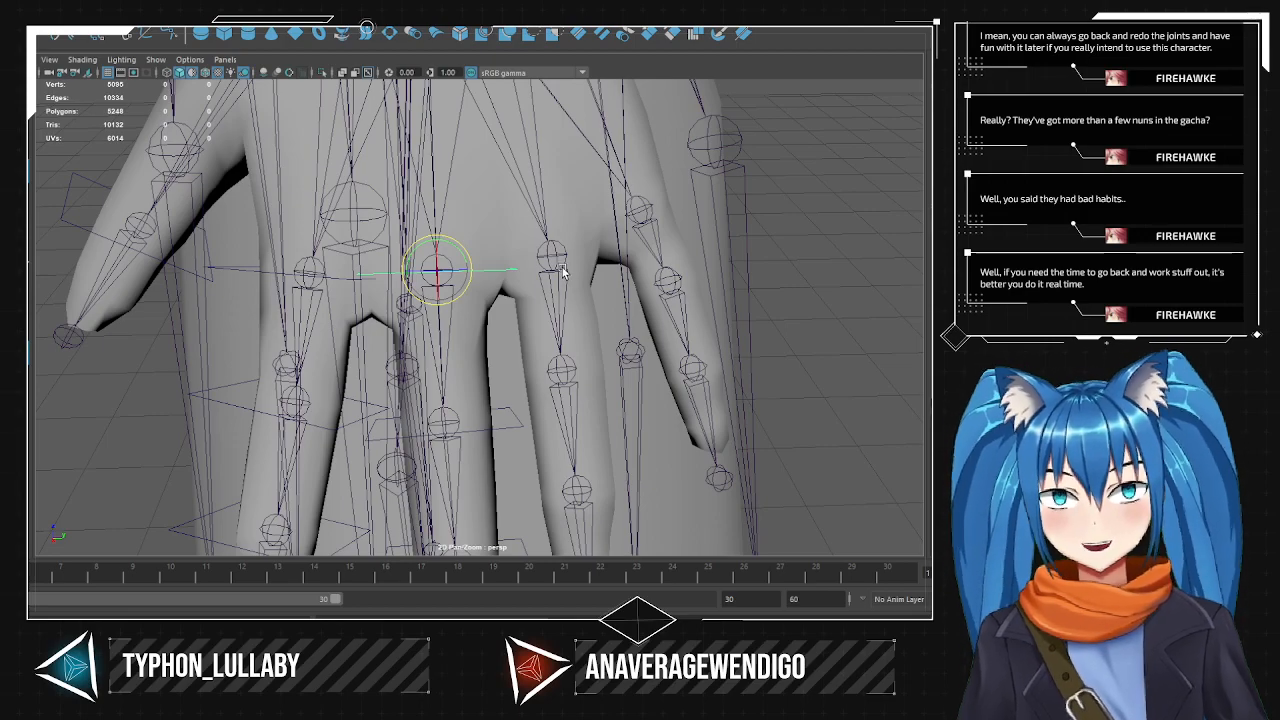
pyautogui.press('f')
pyautogui.scroll(-5, 572, 272)
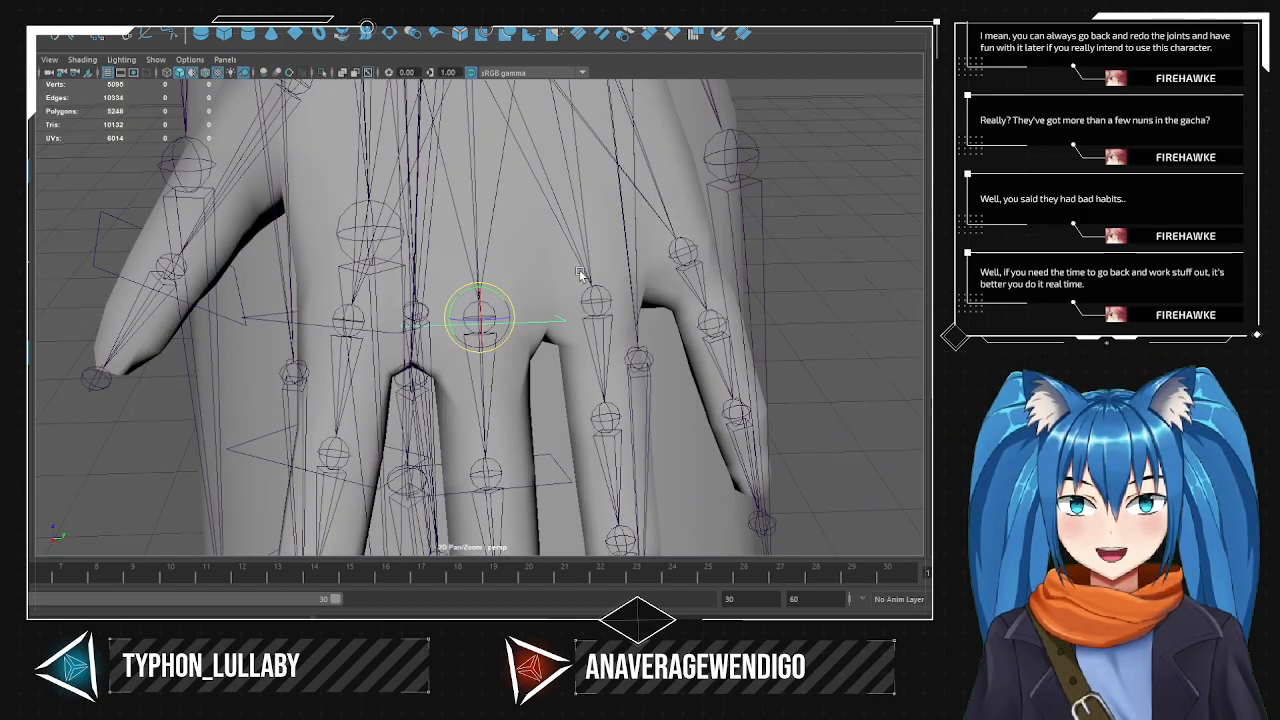
pyautogui.keyDown('alt'); pyautogui.moveTo(590, 286); pyautogui.dragTo(531, 280); pyautogui.keyUp('alt')
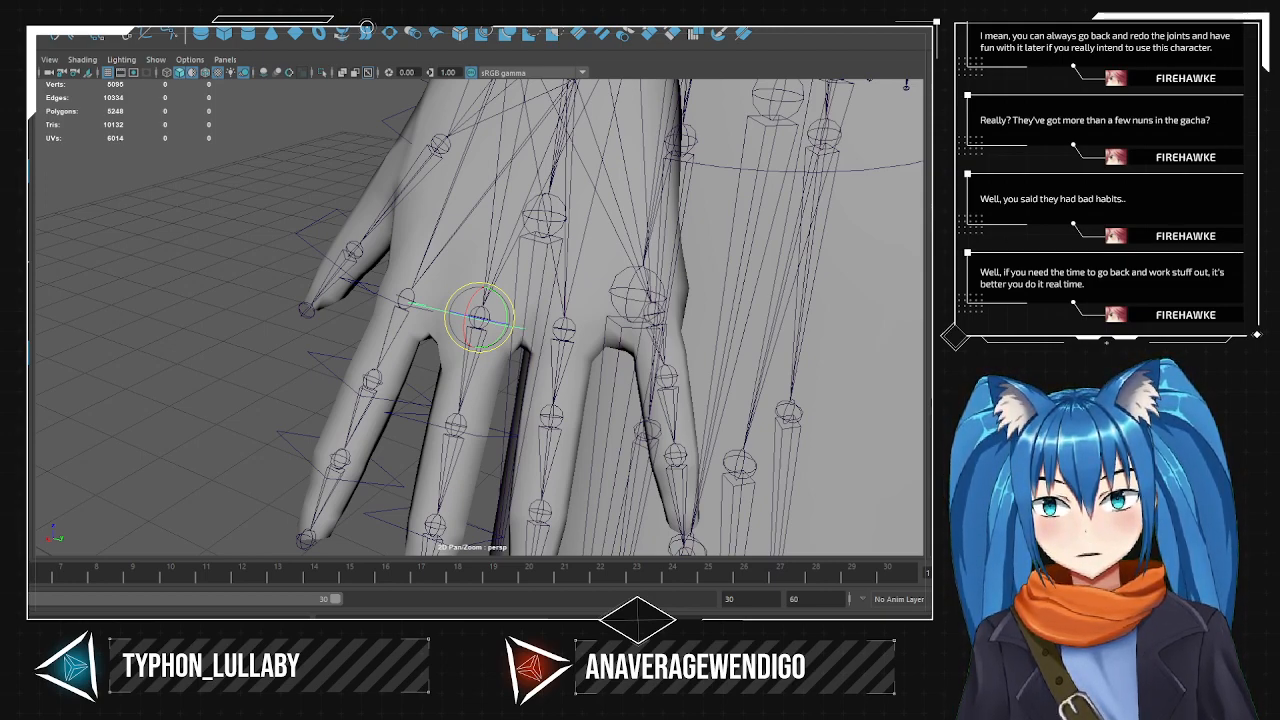
pyautogui.keyDown('alt'); pyautogui.moveTo(320, 371); pyautogui.dragTo(465, 338); pyautogui.keyUp('alt')
pyautogui.press('w')
pyautogui.click(570, 355)
pyautogui.keyDown('alt'); pyautogui.moveTo(640, 383); pyautogui.dragTo(586, 383); pyautogui.keyUp('alt')
pyautogui.keyDown('alt'); pyautogui.moveTo(608, 382); pyautogui.dragTo(551, 380, button='middle'); pyautogui.keyUp('alt')
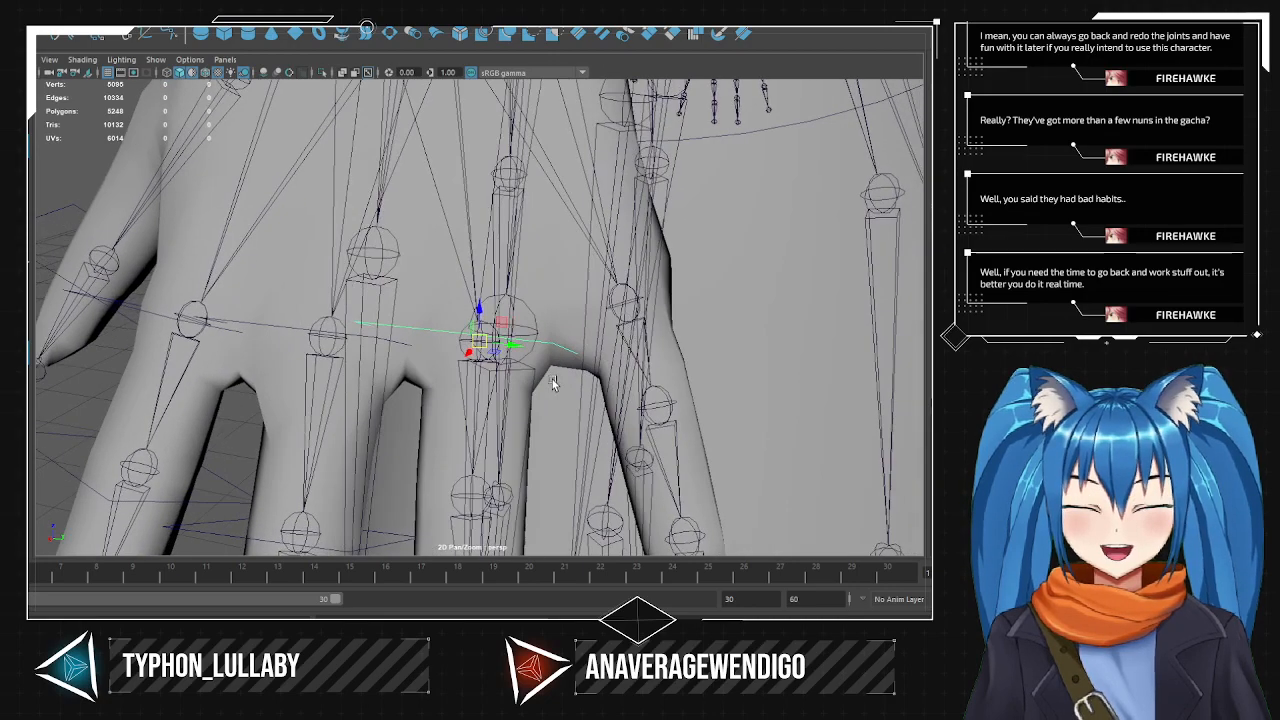
# - Rotate the ring finger's base square to line up across the knuckle
pyautogui.scroll(3, 549, 381)
pyautogui.keyDown('alt'); pyautogui.moveTo(531, 383); pyautogui.dragTo(571, 346); pyautogui.keyUp('alt')
pyautogui.press('e')
pyautogui.press('w')
pyautogui.keyDown('alt'); pyautogui.moveTo(789, 399); pyautogui.dragTo(483, 399); pyautogui.keyUp('alt')
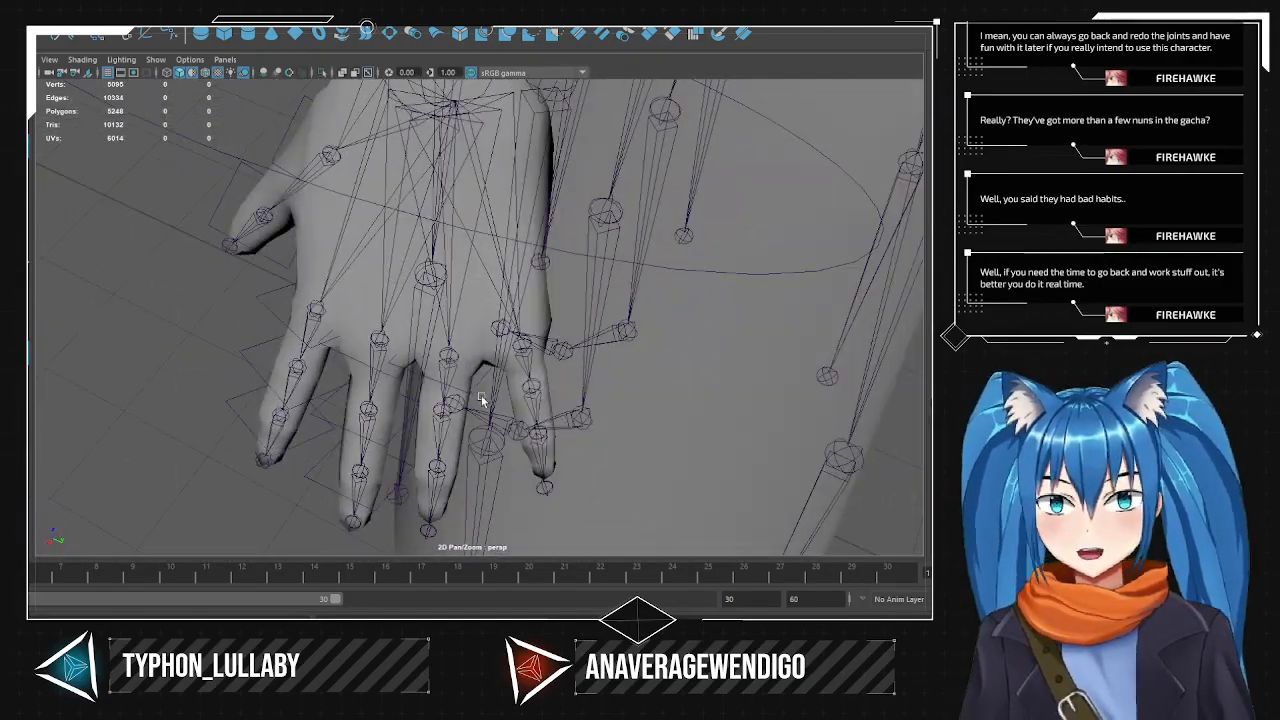
pyautogui.click(478, 383)
pyautogui.scroll(4, 470, 396)
pyautogui.scroll(5, 462, 406)
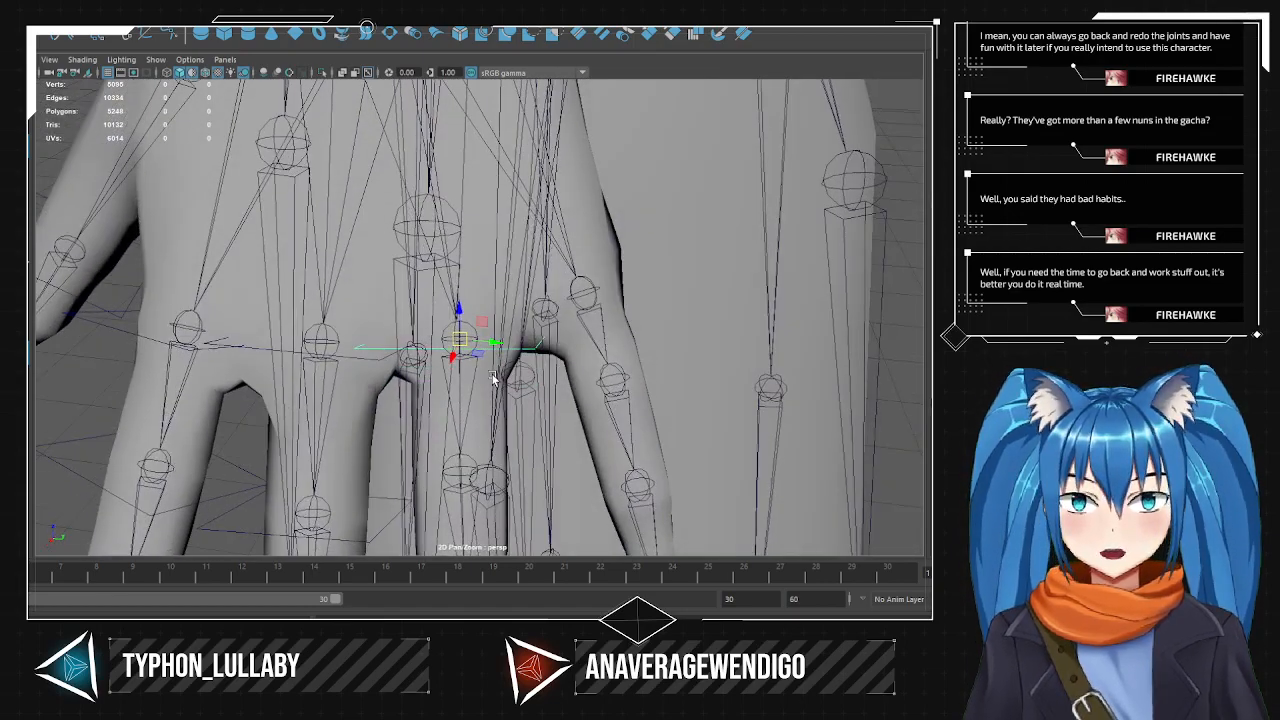
pyautogui.press('e')
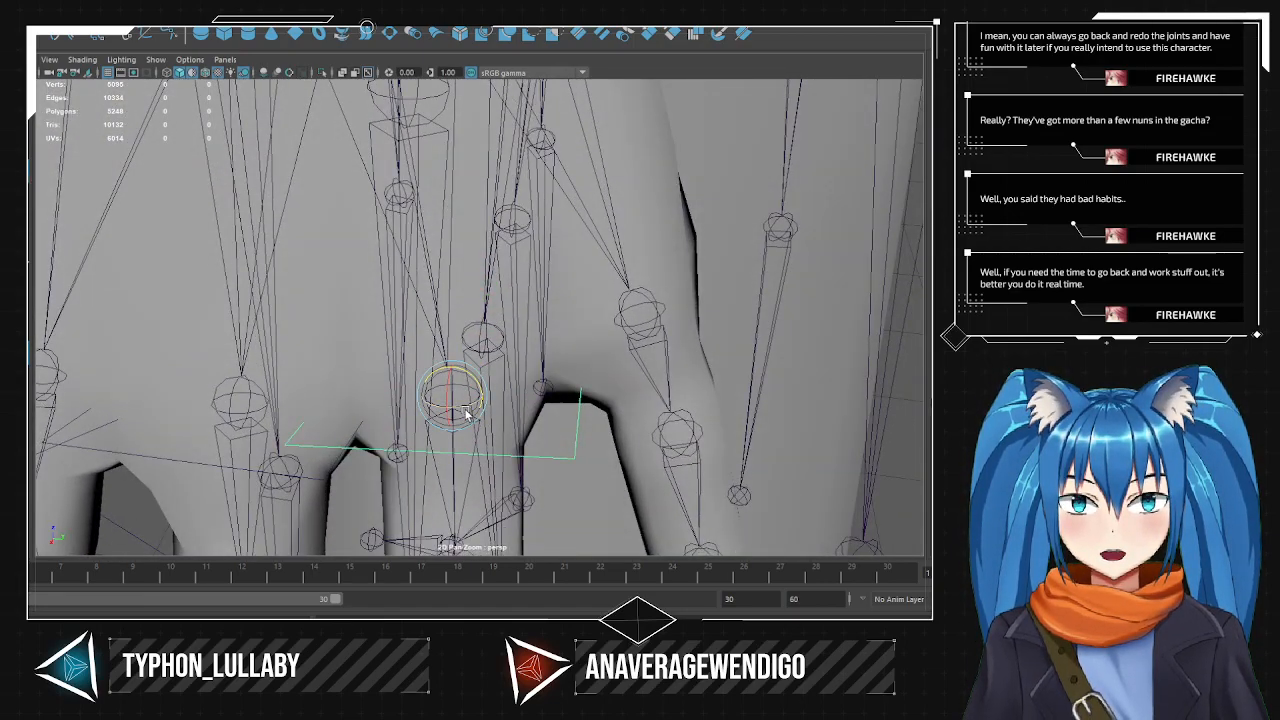
pyautogui.keyDown('alt'); pyautogui.moveTo(463, 410); pyautogui.dragTo(500, 413); pyautogui.keyUp('alt')
# - Duplicate the ring finger's base square onto the second joint and rotate the copy to lie across the finger
pyautogui.press('w')
pyautogui.press('f')
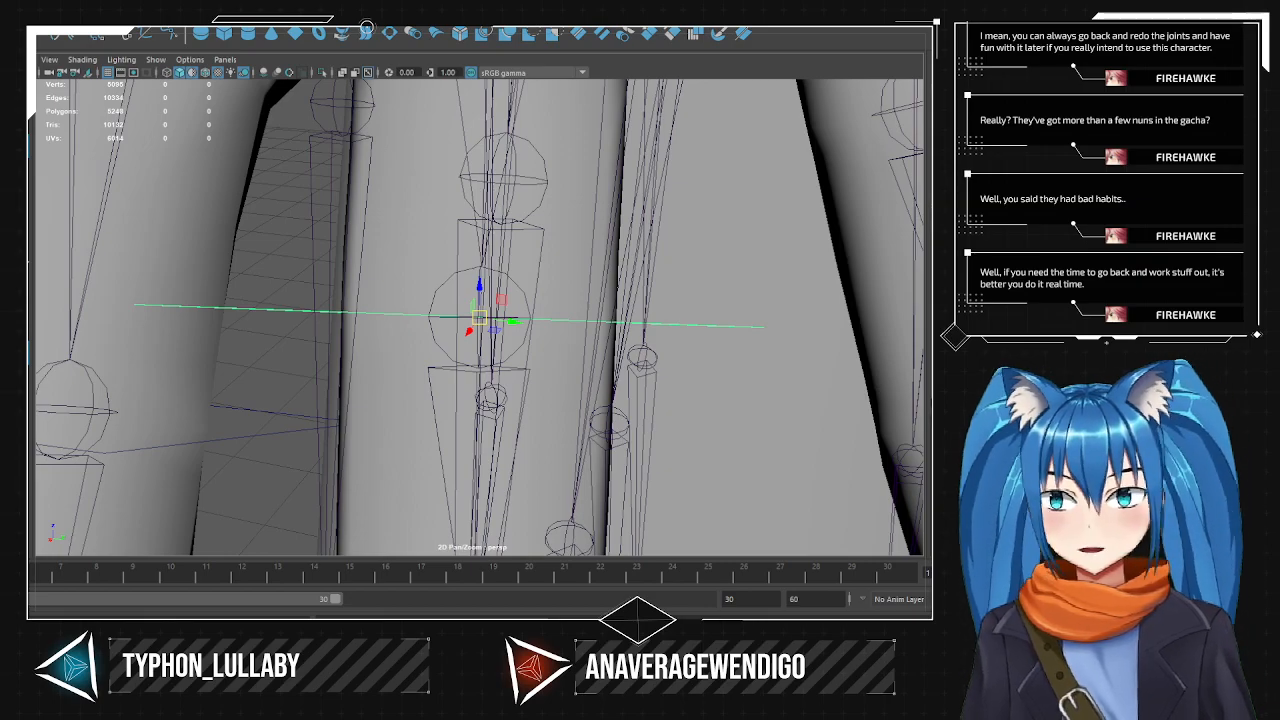
pyautogui.keyDown('alt'); pyautogui.moveTo(330, 392); pyautogui.dragTo(300, 390); pyautogui.keyUp('alt')
pyautogui.press('e')
pyautogui.moveTo(492, 323); pyautogui.dragTo(414, 286)
pyautogui.scroll(-5, 490, 292)
pyautogui.keyDown('alt'); pyautogui.moveTo(414, 286); pyautogui.dragTo(500, 346, button='right'); pyautogui.keyUp('alt')
pyautogui.keyDown('alt'); pyautogui.moveTo(500, 346); pyautogui.dragTo(535, 303); pyautogui.keyUp('alt')
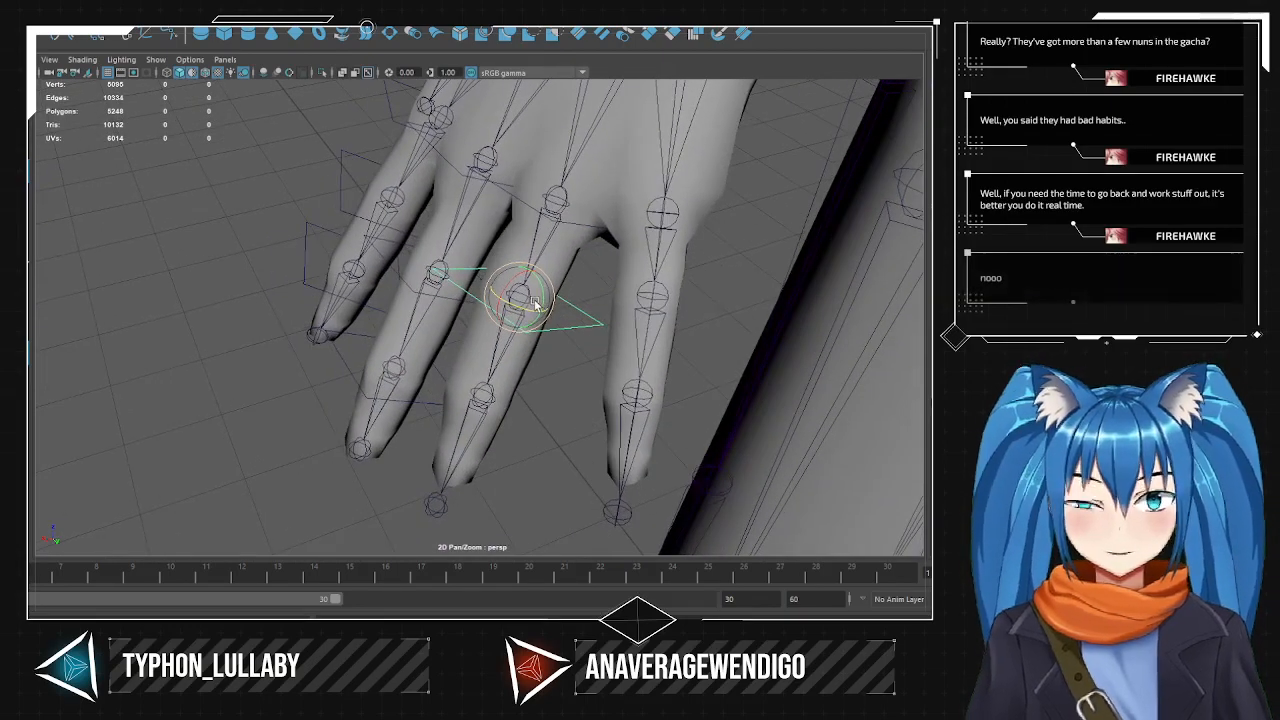
pyautogui.keyDown('alt'); pyautogui.moveTo(535, 303); pyautogui.dragTo(557, 337, button='right'); pyautogui.keyUp('alt')
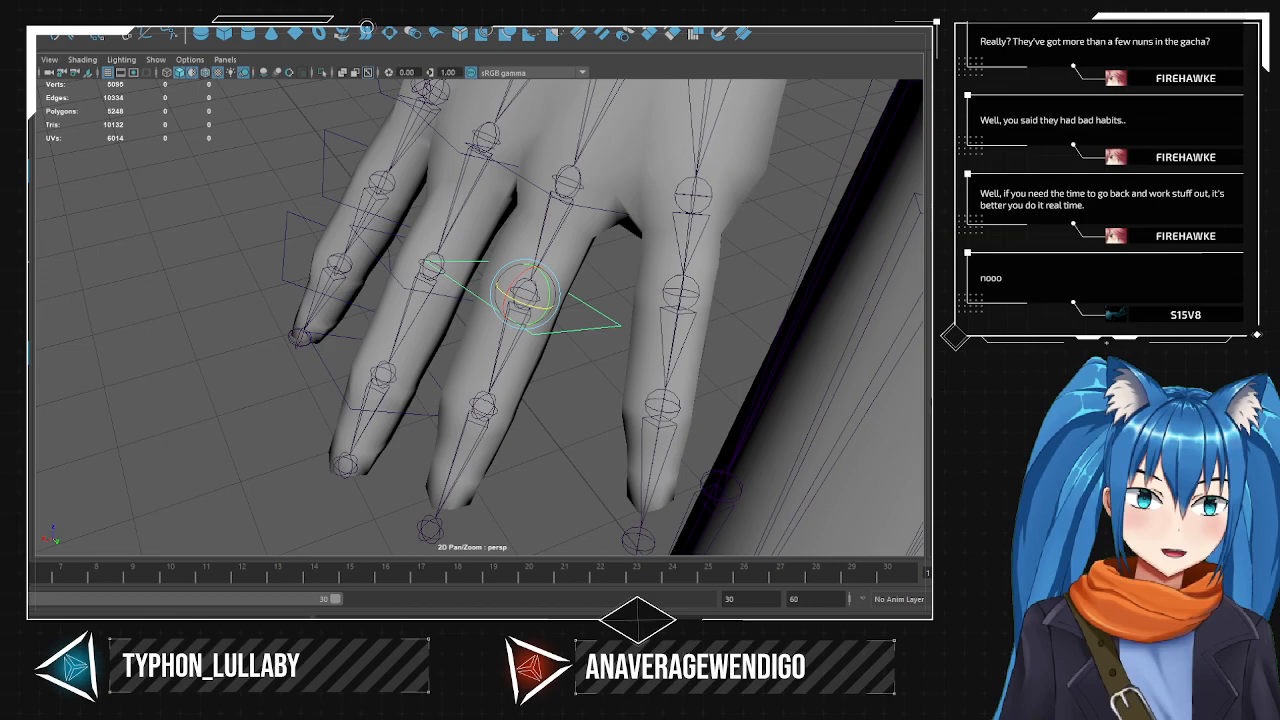
pyautogui.keyDown('alt'); pyautogui.moveTo(486, 372); pyautogui.dragTo(580, 322); pyautogui.keyUp('alt')
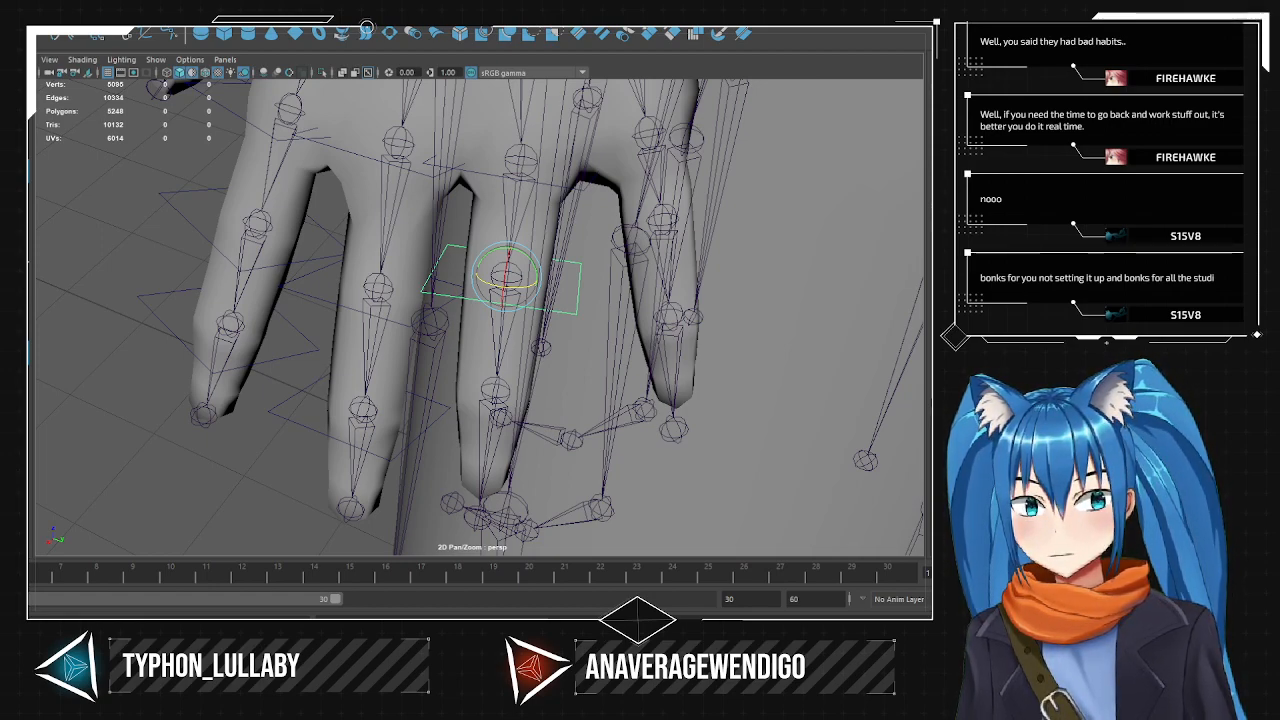
pyautogui.moveTo(700, 183)
pyautogui.keyDown('alt'); pyautogui.mouseDown()
pyautogui.moveTo(612, 230)
pyautogui.moveTo(700, 182)
pyautogui.mouseUp(); pyautogui.keyUp('alt')
pyautogui.keyDown('alt'); pyautogui.moveTo(564, 212); pyautogui.dragTo(628, 298); pyautogui.keyUp('alt')
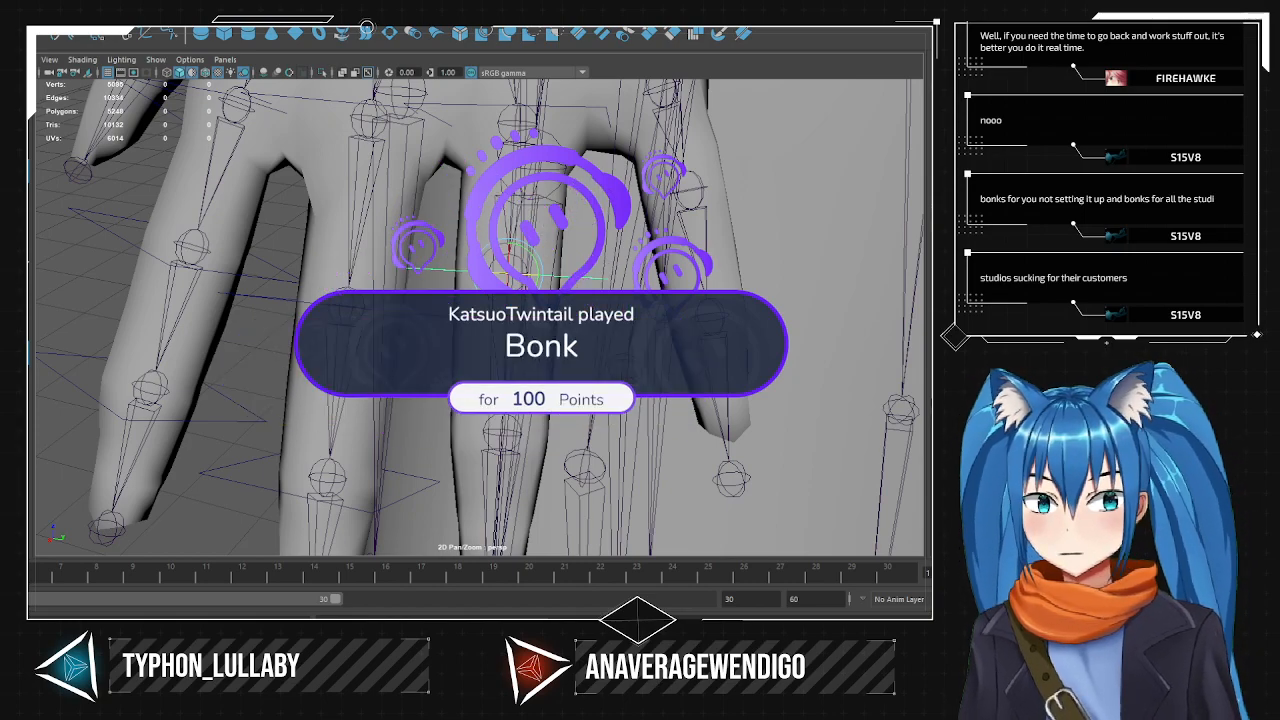
pyautogui.keyDown('alt'); pyautogui.moveTo(520, 337); pyautogui.dragTo(507, 366); pyautogui.keyUp('alt')
pyautogui.keyDown('alt'); pyautogui.moveTo(557, 320); pyautogui.dragTo(592, 412); pyautogui.keyUp('alt')
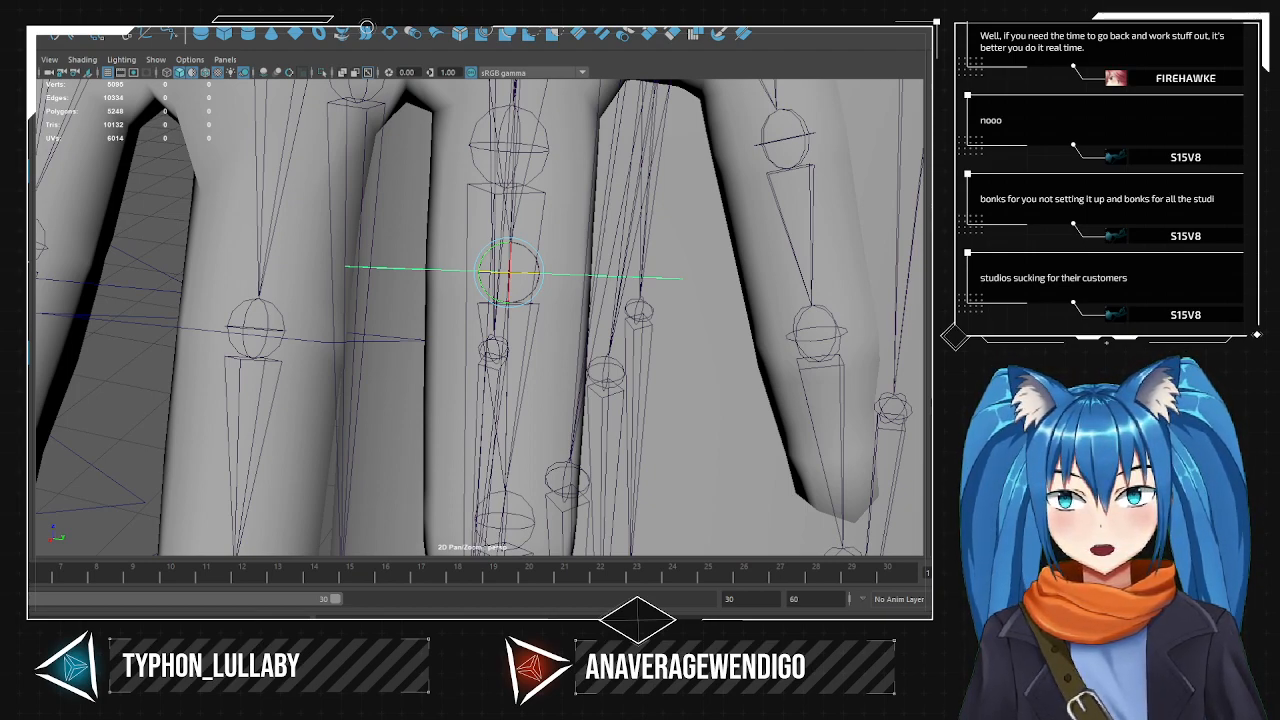
# - Duplicate the ring finger's second-joint square and snap the copy onto the third joint
pyautogui.press('f')
pyautogui.scroll(-5, 440, 390)
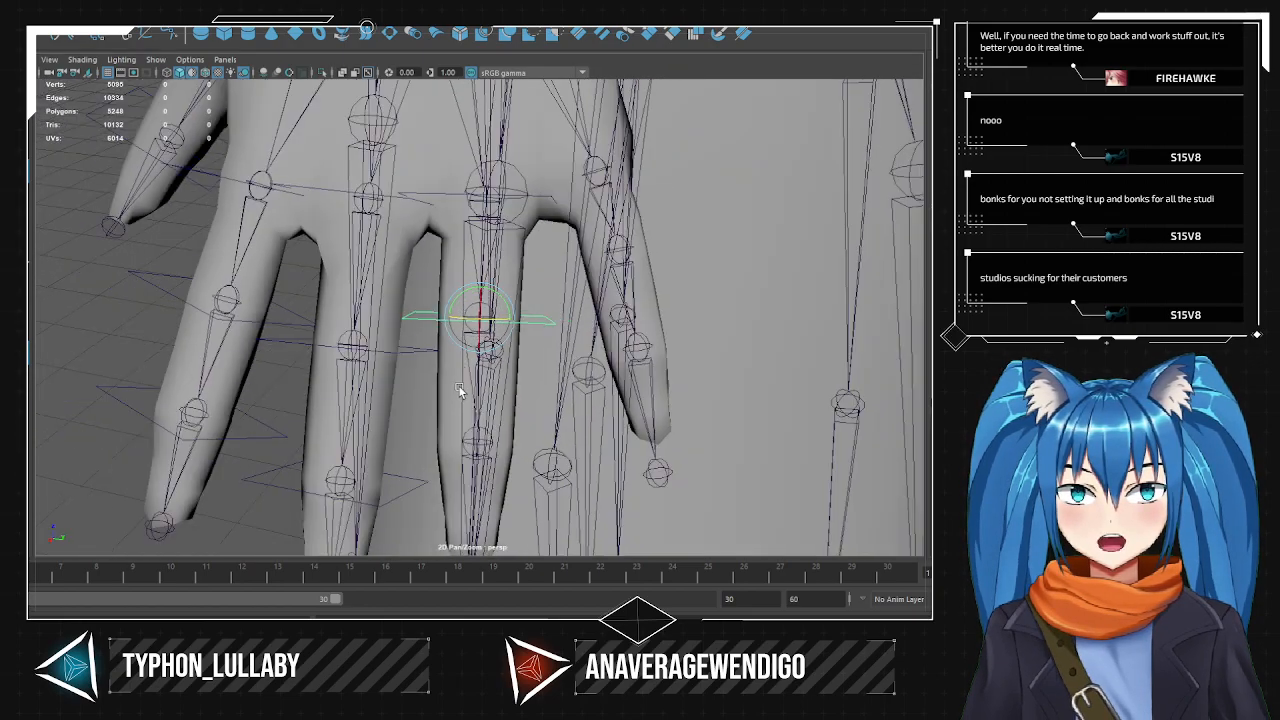
pyautogui.keyDown('alt'); pyautogui.moveTo(460, 390); pyautogui.dragTo(460, 360); pyautogui.keyUp('alt')
pyautogui.moveTo(478, 318); pyautogui.dragTo(475, 428)
pyautogui.press('f')
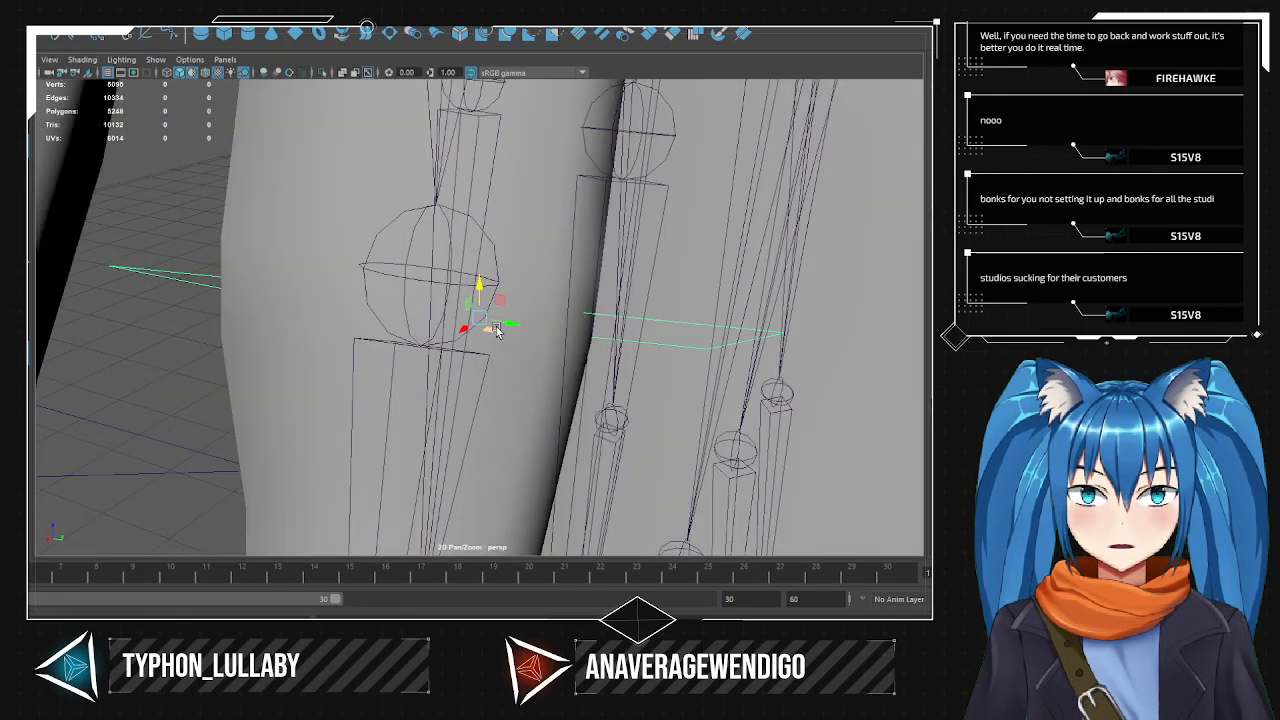
pyautogui.moveTo(481, 318); pyautogui.dragTo(386, 288)
pyautogui.press('e')
pyautogui.press('w')
pyautogui.keyDown('alt'); pyautogui.moveTo(386, 288); pyautogui.dragTo(101, 191, button='right'); pyautogui.keyUp('alt')
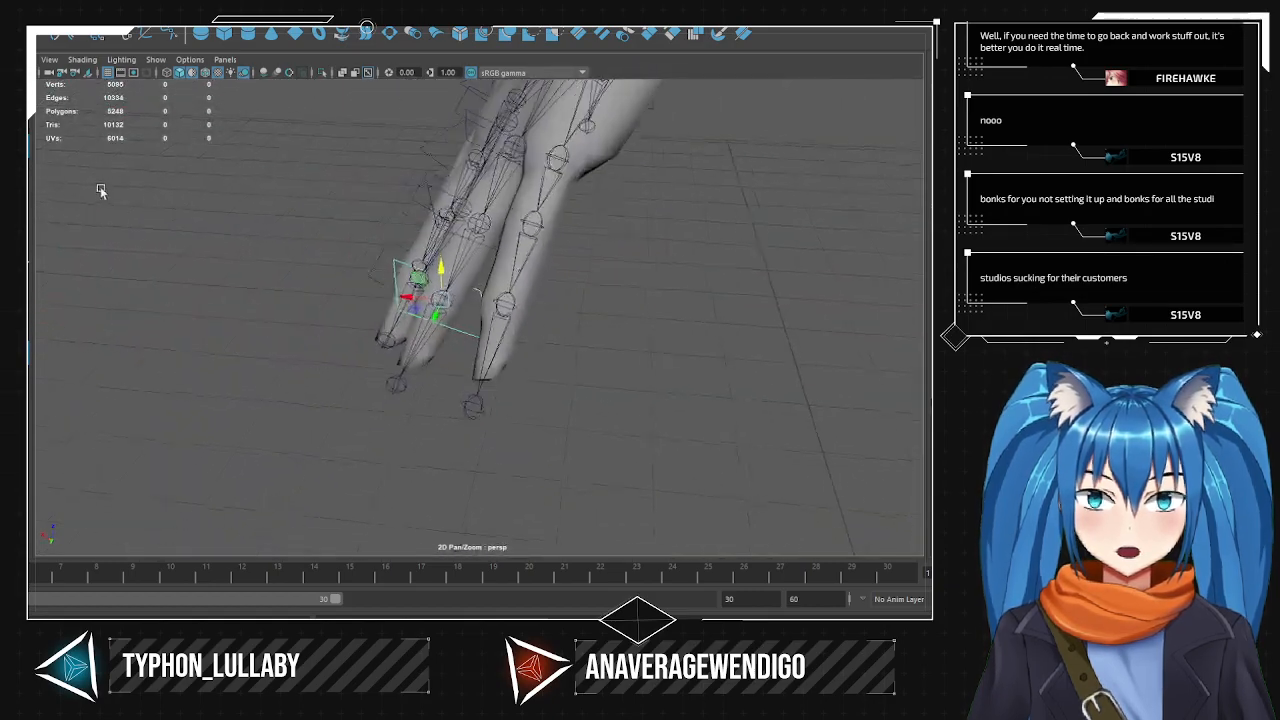
# - Rotate the square on the ring finger's third joint to lie straight across the finger
pyautogui.keyDown('alt'); pyautogui.moveTo(101, 191); pyautogui.dragTo(312, 196); pyautogui.keyUp('alt')
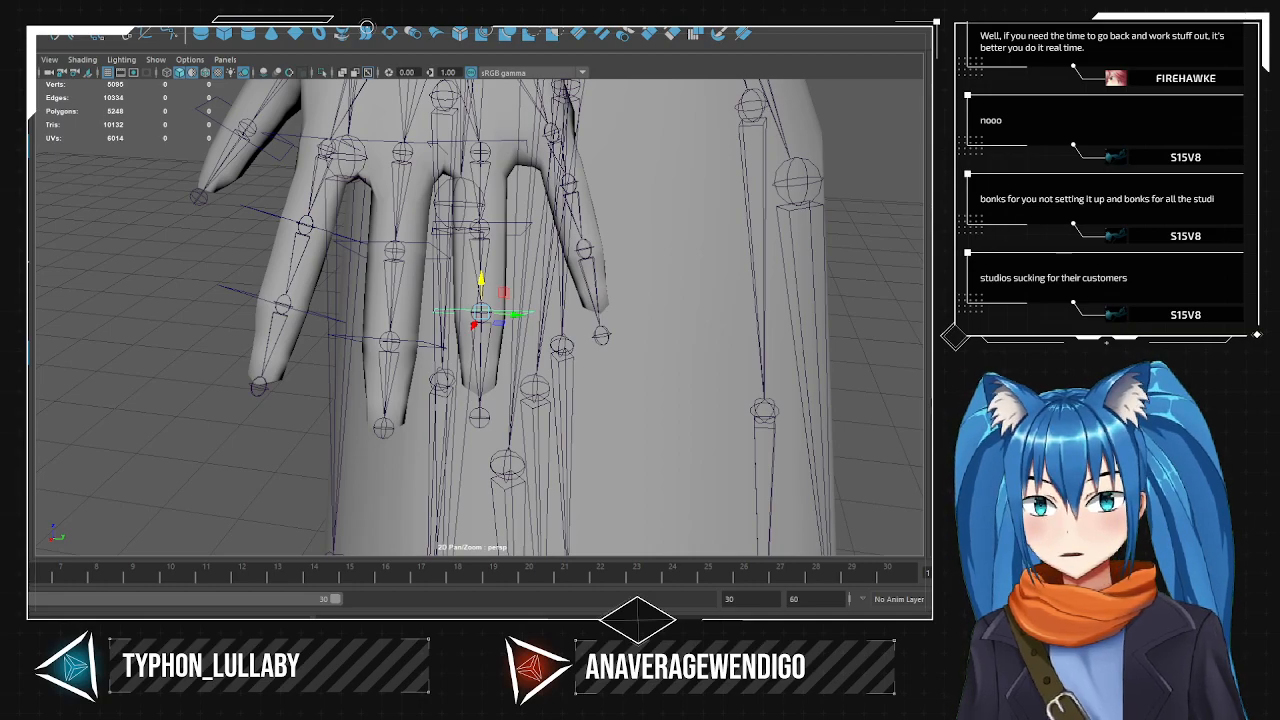
pyautogui.keyDown('alt'); pyautogui.moveTo(481, 312); pyautogui.dragTo(535, 370); pyautogui.keyUp('alt')
pyautogui.scroll(4, 481, 343)
pyautogui.keyDown('alt'); pyautogui.moveTo(535, 369); pyautogui.dragTo(563, 430, button='right'); pyautogui.keyUp('alt')
pyautogui.press('e')
pyautogui.moveTo(491, 295); pyautogui.dragTo(523, 317)
pyautogui.keyDown('alt'); pyautogui.moveTo(523, 317); pyautogui.dragTo(349, 271, button='right'); pyautogui.keyUp('alt')
pyautogui.keyDown('alt'); pyautogui.moveTo(349, 271); pyautogui.dragTo(560, 352); pyautogui.keyUp('alt')
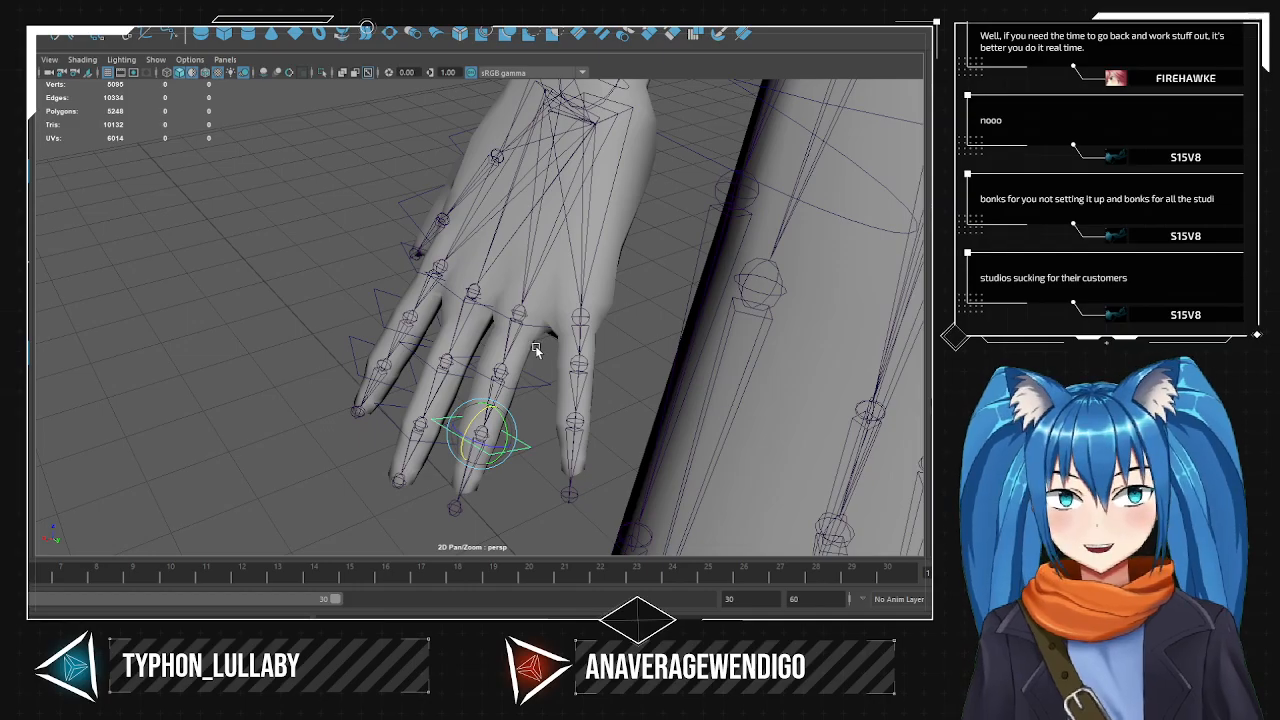
# - Duplicate the ring finger's base square and snap the copy onto the base joint of the left pinky
pyautogui.keyDown('alt'); pyautogui.moveTo(535, 345); pyautogui.dragTo(477, 340); pyautogui.keyUp('alt')
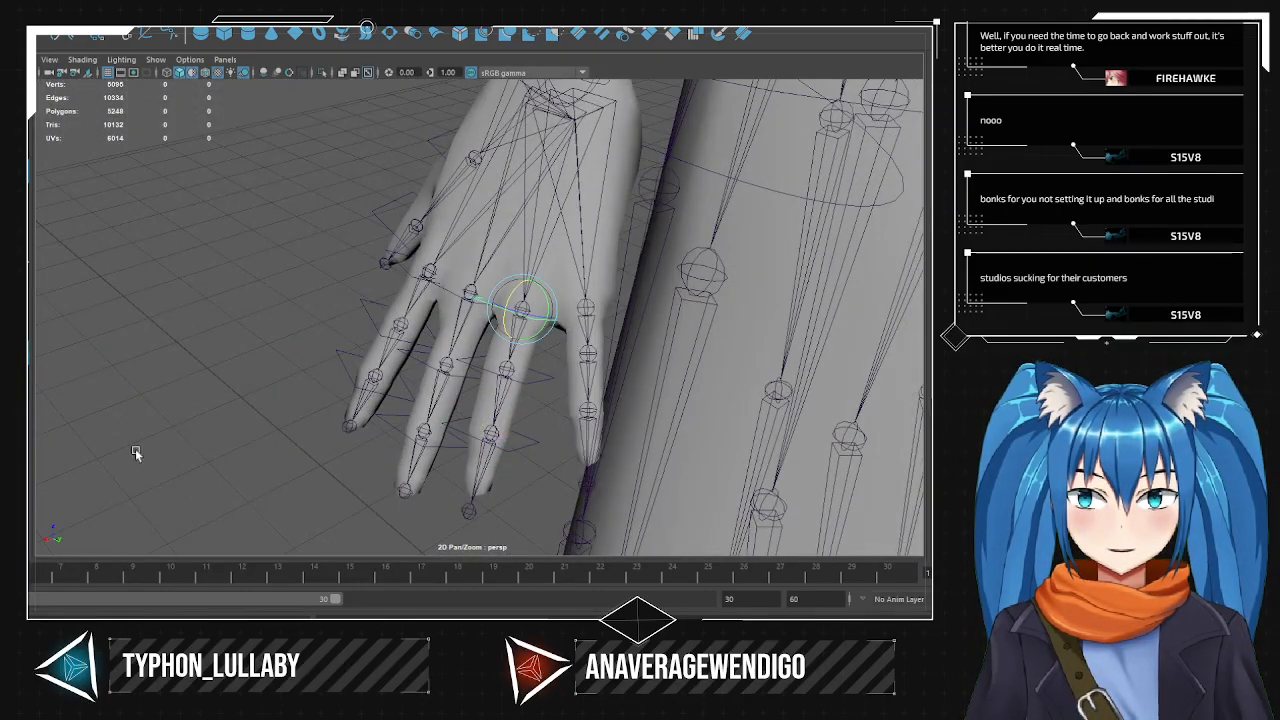
pyautogui.keyDown('alt'); pyautogui.moveTo(598, 335); pyautogui.dragTo(560, 330); pyautogui.keyUp('alt')
pyautogui.click(487, 399)
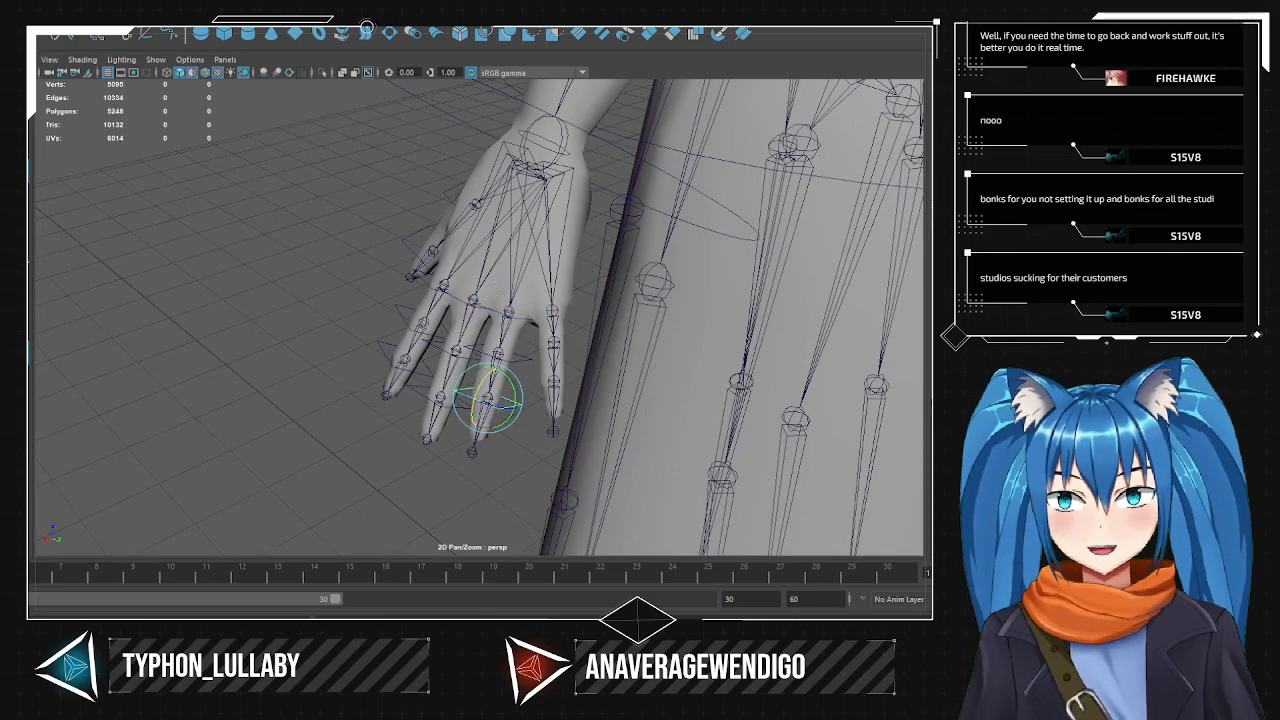
pyautogui.click(508, 312)
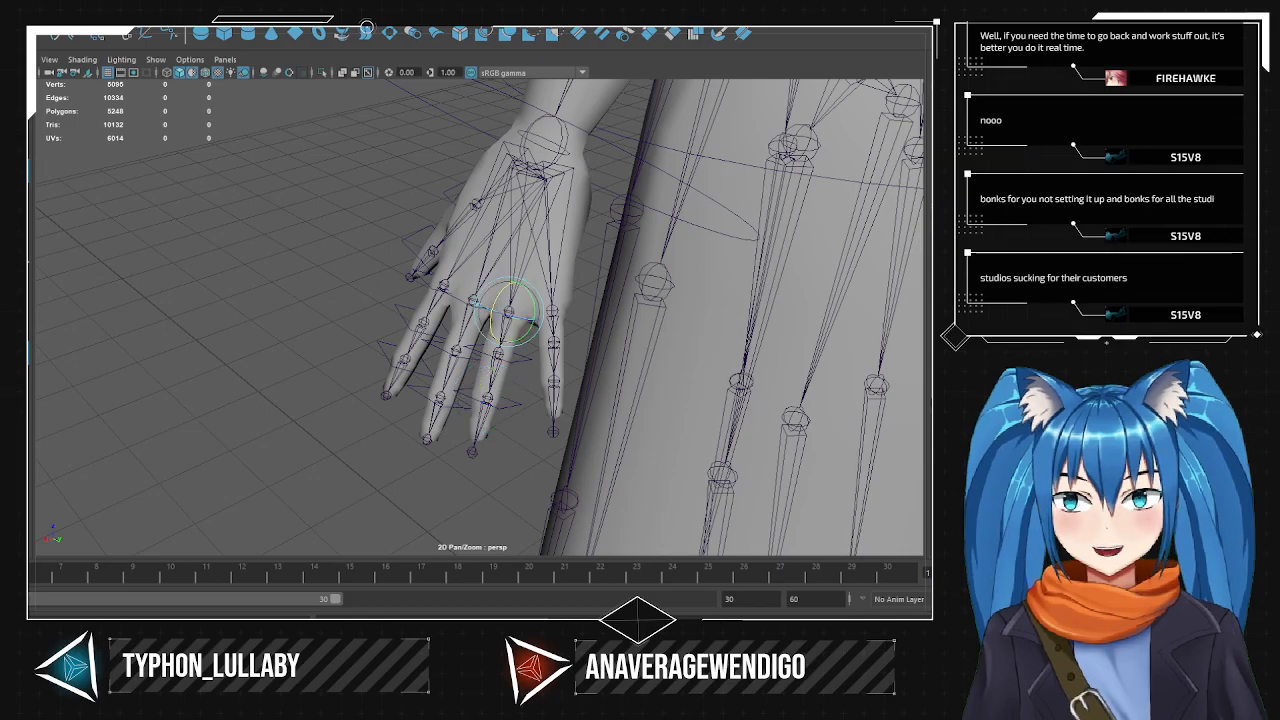
pyautogui.press('f')
pyautogui.keyDown('alt'); pyautogui.moveTo(534, 380); pyautogui.dragTo(634, 357); pyautogui.keyUp('alt')
pyautogui.keyDown('alt'); pyautogui.moveTo(634, 357); pyautogui.dragTo(429, 386, button='middle'); pyautogui.keyUp('alt')
pyautogui.keyDown('alt'); pyautogui.moveTo(429, 386); pyautogui.dragTo(306, 346, button='right'); pyautogui.keyUp('alt')
pyautogui.keyDown('alt'); pyautogui.moveTo(306, 346); pyautogui.dragTo(269, 340); pyautogui.keyUp('alt')
pyautogui.keyDown('alt'); pyautogui.moveTo(269, 340); pyautogui.dragTo(329, 381, button='middle'); pyautogui.keyUp('alt')
pyautogui.keyDown('alt'); pyautogui.moveTo(329, 381); pyautogui.dragTo(322, 386); pyautogui.keyUp('alt')
pyautogui.press('w')
pyautogui.press('f')
pyautogui.scroll(-5, 317, 341)
pyautogui.moveTo(485, 316); pyautogui.dragTo(592, 311)
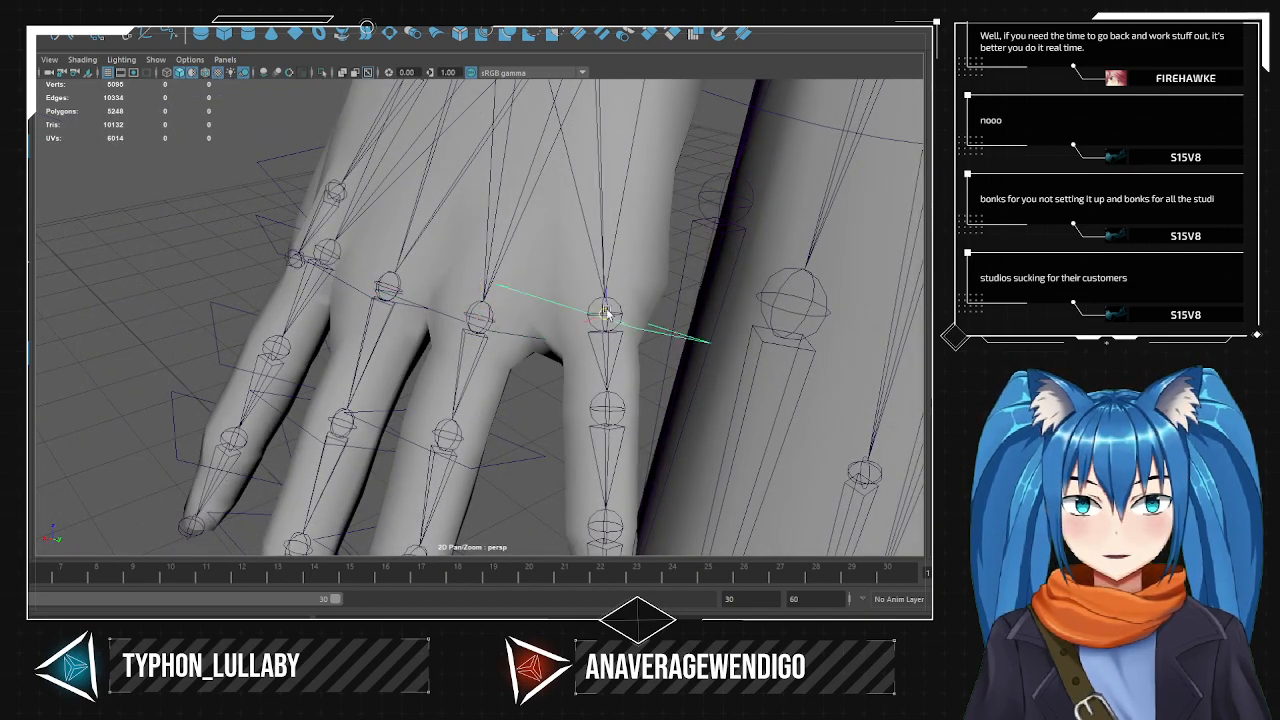
# - Rotate the pinky's base square to line up across its knuckle
pyautogui.press('f')
pyautogui.press('e')
pyautogui.moveTo(486, 323); pyautogui.dragTo(548, 350)
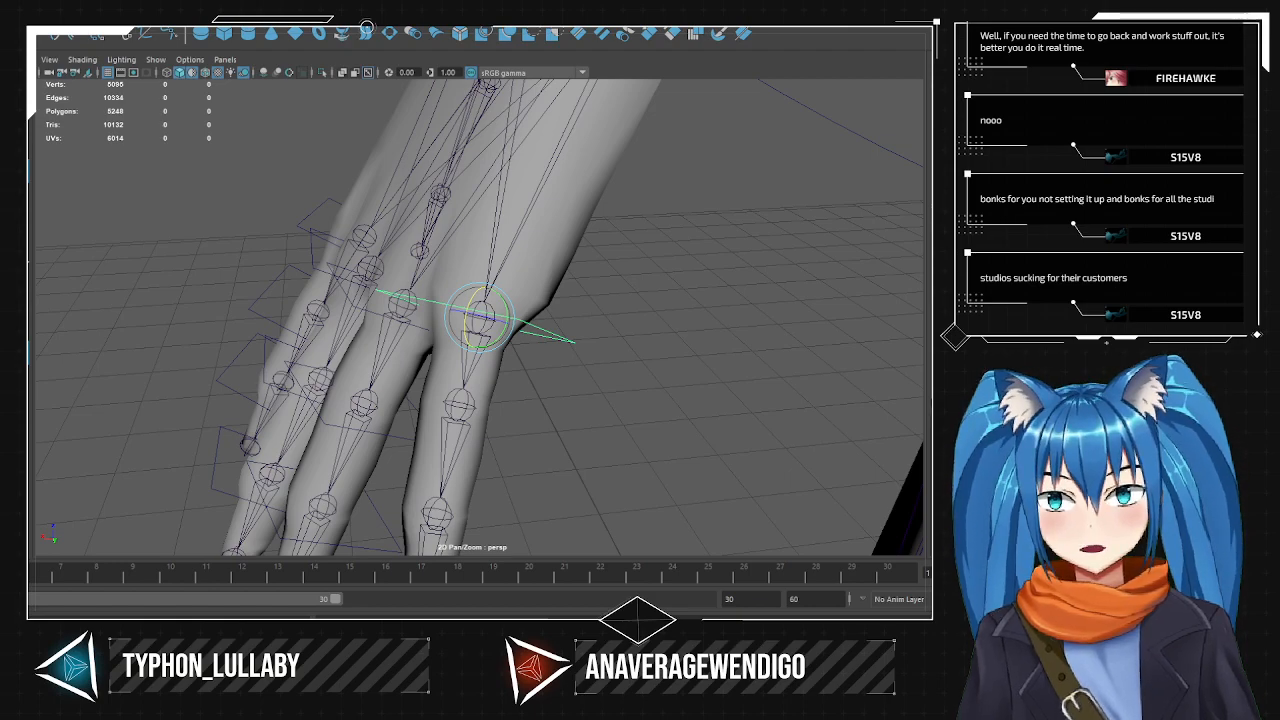
# - Duplicate the pinky's base square onto the second joint and rotate the copy to lie across the finger
pyautogui.press('w')
pyautogui.keyDown('alt'); pyautogui.moveTo(477, 321); pyautogui.dragTo(521, 325); pyautogui.keyUp('alt')
pyautogui.moveTo(480, 286); pyautogui.dragTo(478, 422)
pyautogui.moveTo(482, 370); pyautogui.dragTo(540, 400)
pyautogui.keyDown('alt'); pyautogui.moveTo(540, 400); pyautogui.dragTo(650, 455, button='right'); pyautogui.keyUp('alt')
pyautogui.keyDown('alt'); pyautogui.moveTo(600, 346); pyautogui.dragTo(595, 314); pyautogui.keyUp('alt')
pyautogui.keyDown('alt'); pyautogui.moveTo(595, 314); pyautogui.dragTo(607, 329, button='right'); pyautogui.keyUp('alt')
pyautogui.press('e')
pyautogui.moveTo(509, 365); pyautogui.dragTo(513, 372)
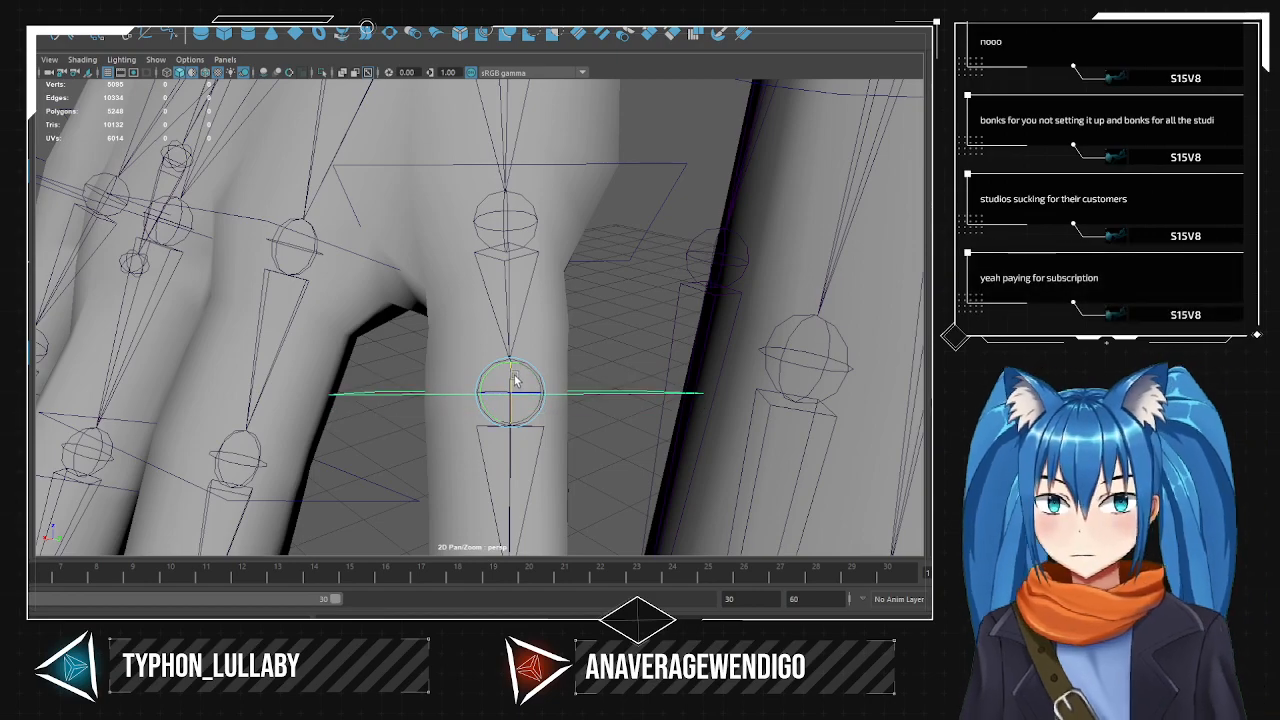
# - Duplicate the pinky's second-joint square and snap the copy onto the third joint
pyautogui.keyDown('alt'); pyautogui.moveTo(519, 399); pyautogui.dragTo(508, 275, button='right'); pyautogui.keyUp('alt')
pyautogui.keyDown('alt'); pyautogui.moveTo(508, 278); pyautogui.dragTo(532, 312); pyautogui.keyUp('alt')
pyautogui.click(476, 362)
pyautogui.press('w')
pyautogui.press('f')
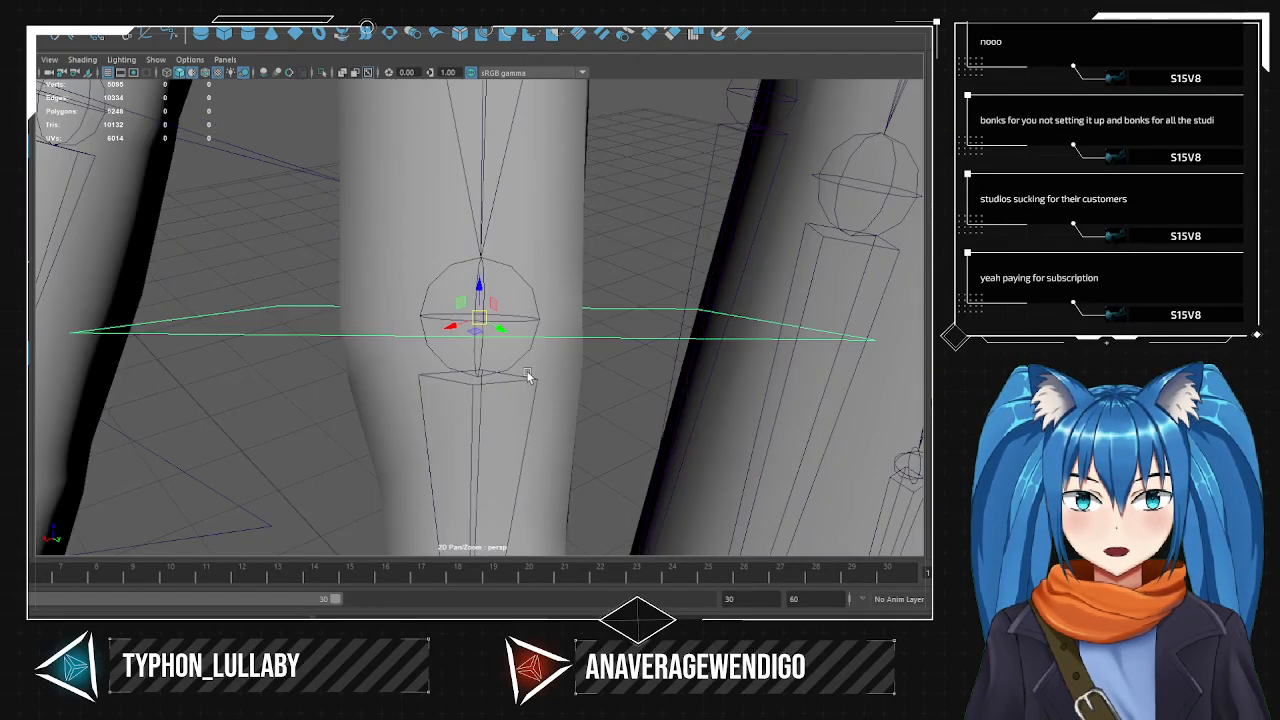
# - Examine the finger joints and existing control curves on both hands of the character rig
pyautogui.scroll(-5, 537, 359)
pyautogui.keyDown('alt'); pyautogui.moveTo(537, 359); pyautogui.dragTo(60, 370); pyautogui.keyUp('alt')
pyautogui.click(656, 362)
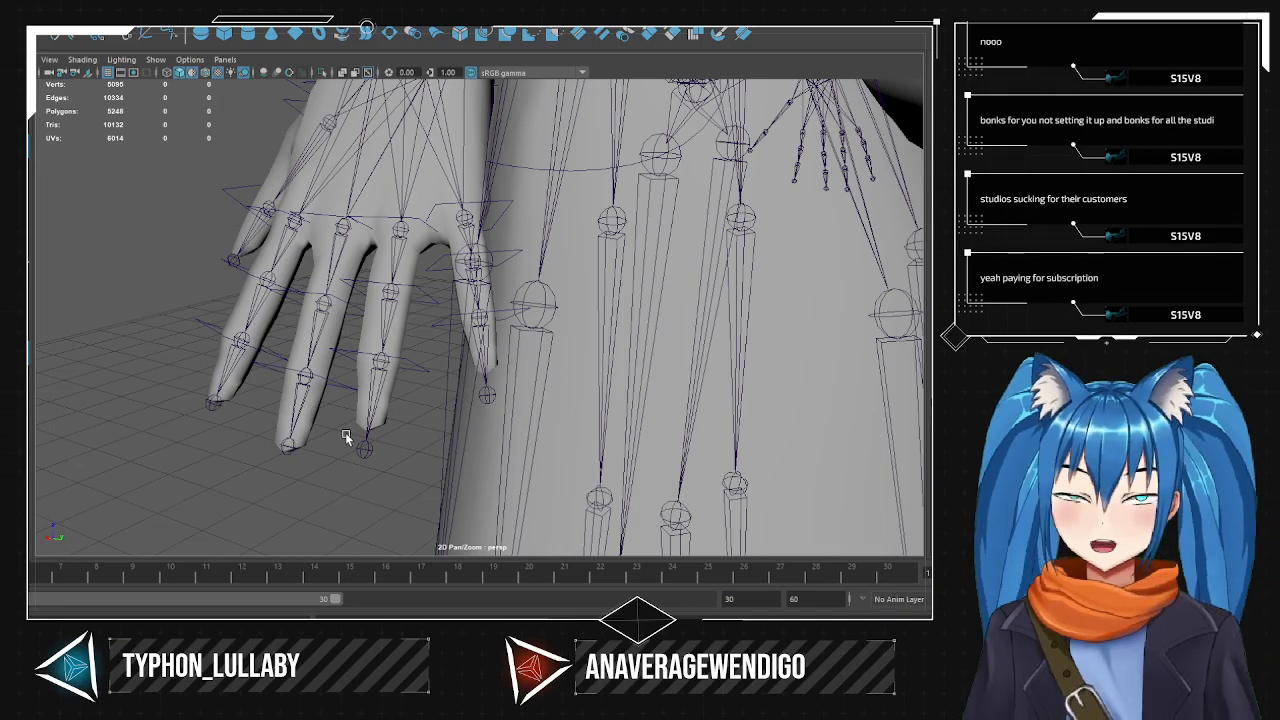
pyautogui.keyDown('alt'); pyautogui.moveTo(497, 302); pyautogui.dragTo(651, 297); pyautogui.keyUp('alt')
pyautogui.keyDown('alt'); pyautogui.moveTo(487, 305); pyautogui.dragTo(625, 305); pyautogui.keyUp('alt')
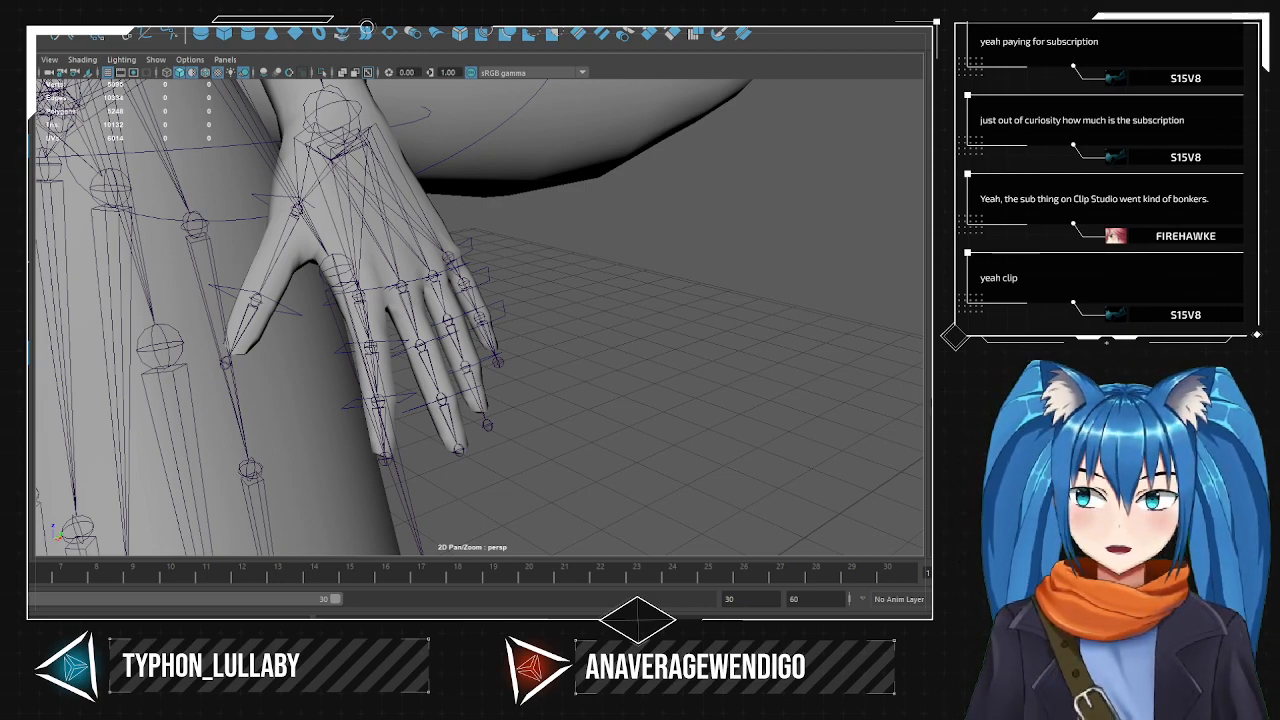
pyautogui.keyDown('alt'); pyautogui.moveTo(640, 313); pyautogui.dragTo(405, 313); pyautogui.keyUp('alt')
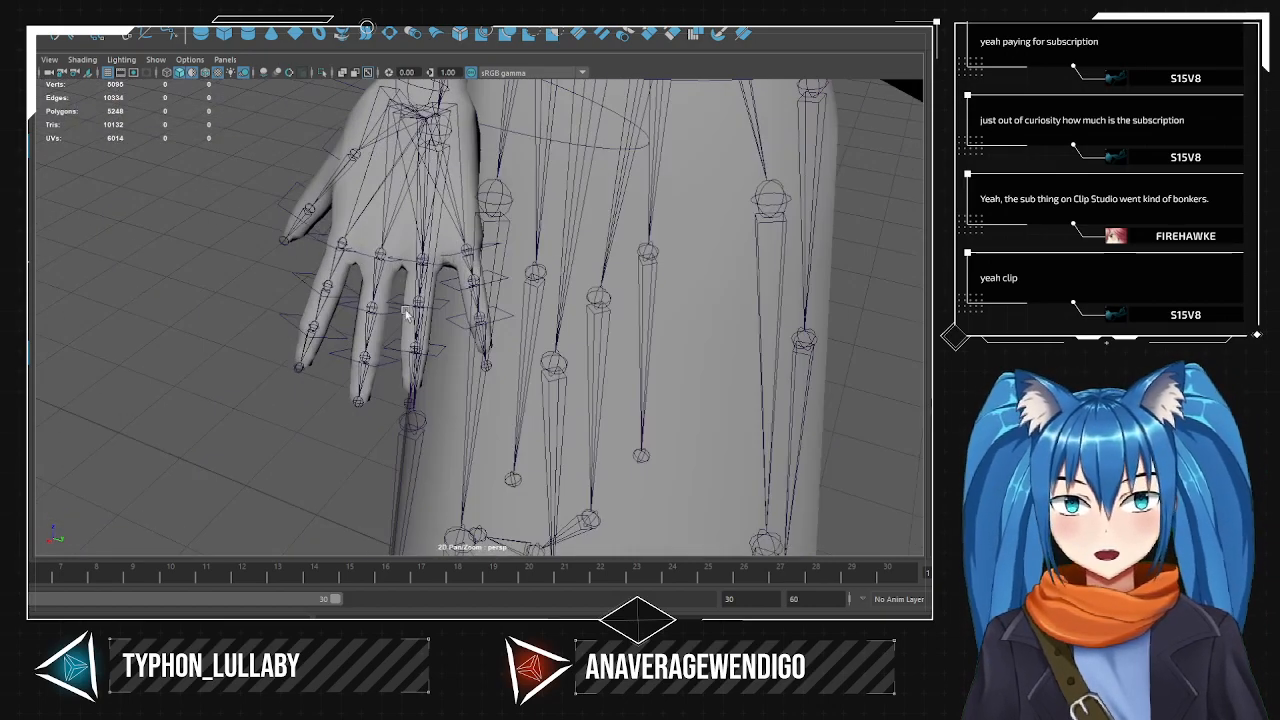
pyautogui.click(479, 318)
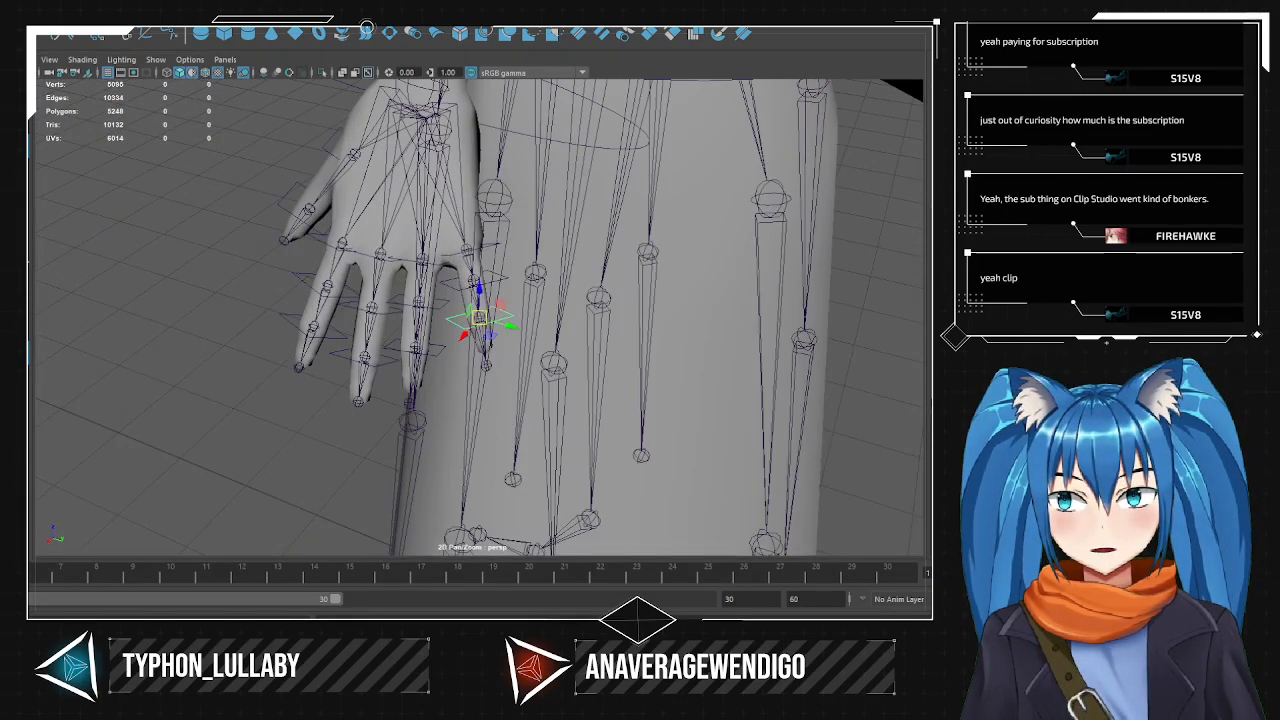
pyautogui.hotkey('ctrl', 'z')
# - Move the copied set of finger controls across the body along X to the character's right hand
pyautogui.scroll(-3, 323, 360)
pyautogui.keyDown('alt'); pyautogui.moveTo(266, 343); pyautogui.dragTo(453, 330); pyautogui.keyUp('alt')
pyautogui.scroll(-3, 466, 316)
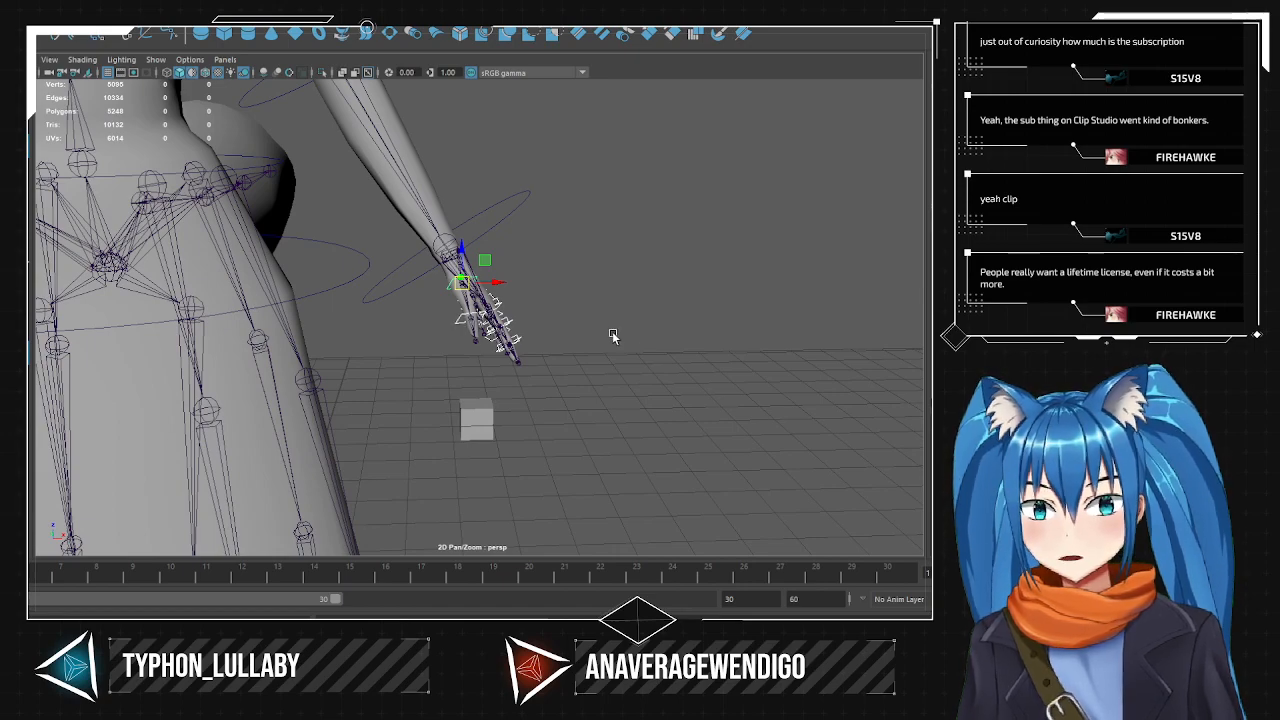
pyautogui.scroll(-3, 590, 333)
pyautogui.moveTo(469, 298); pyautogui.dragTo(40, 298)
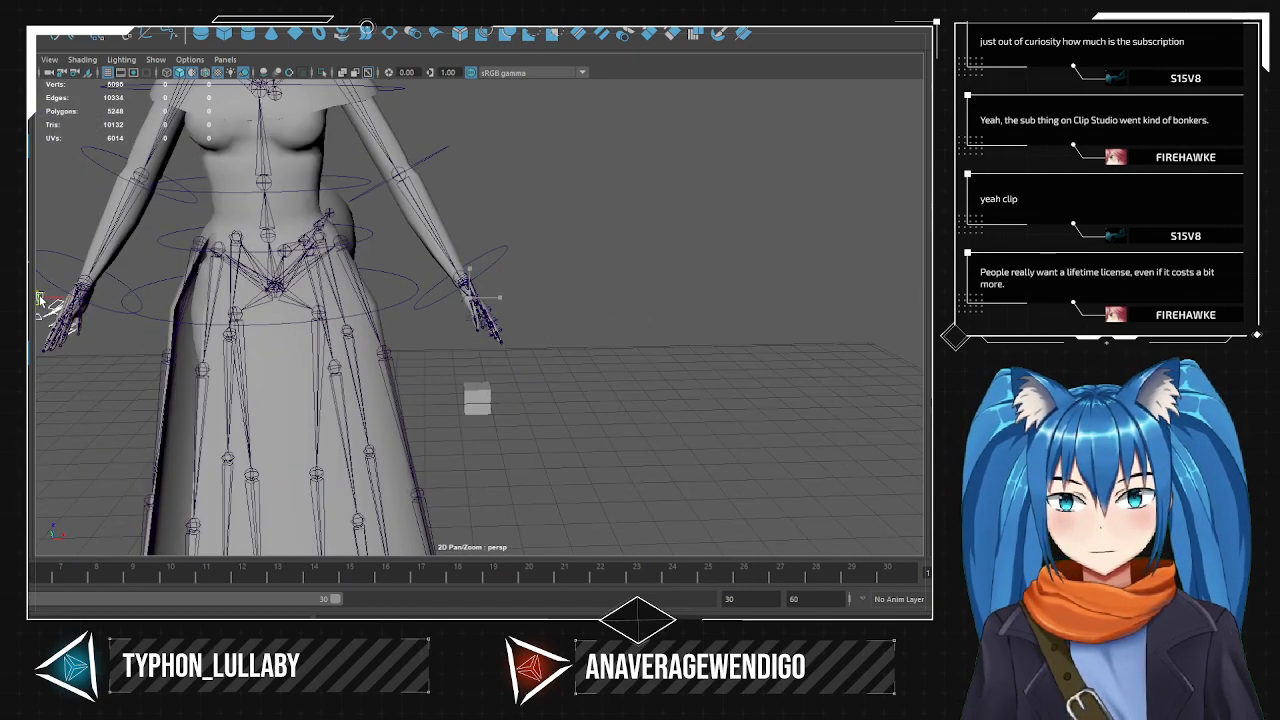
pyautogui.keyDown('alt'); pyautogui.moveTo(117, 300); pyautogui.dragTo(463, 300, button='middle'); pyautogui.keyUp('alt')
# - Shift the copied finger controls closer to the right hand's fingers
pyautogui.scroll(6, 429, 314)
pyautogui.keyDown('alt'); pyautogui.moveTo(394, 326); pyautogui.dragTo(441, 312); pyautogui.keyUp('alt')
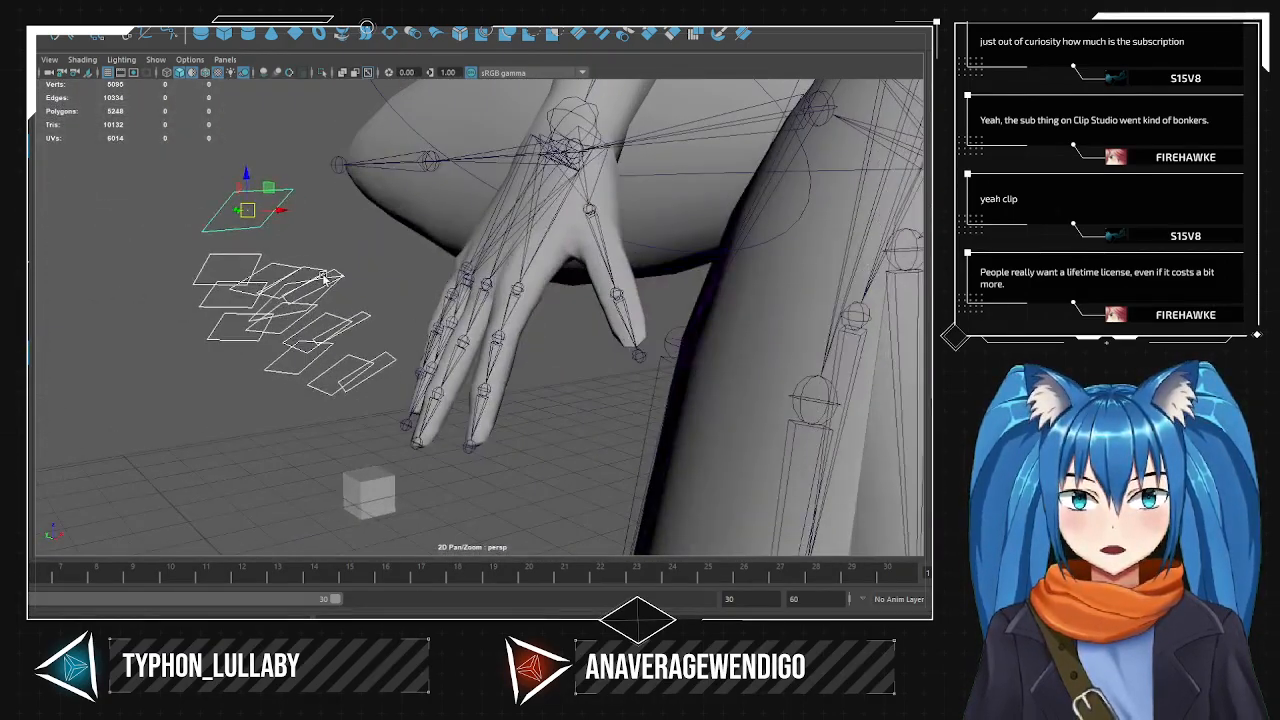
pyautogui.keyDown('alt'); pyautogui.moveTo(311, 252); pyautogui.dragTo(250, 262); pyautogui.keyUp('alt')
pyautogui.moveTo(182, 238); pyautogui.dragTo(240, 238)
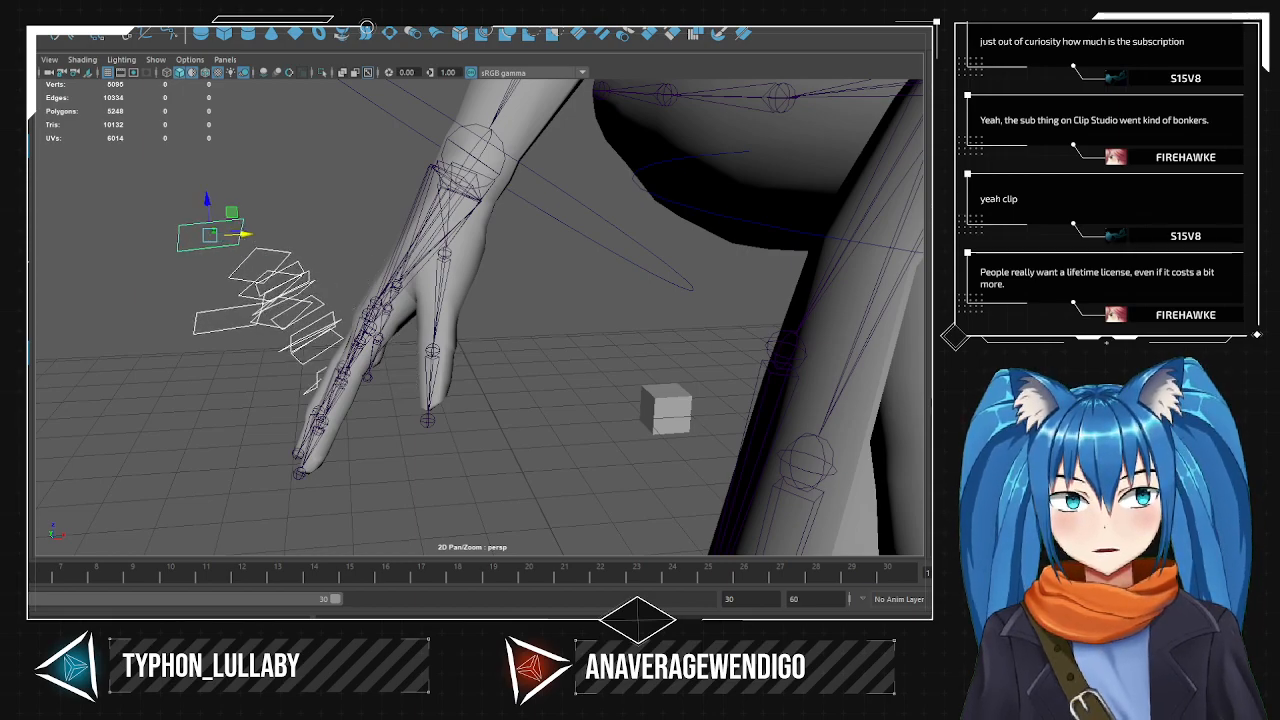
pyautogui.keyDown('alt'); pyautogui.moveTo(818, 200); pyautogui.dragTo(516, 222); pyautogui.keyUp('alt')
pyautogui.moveTo(264, 230); pyautogui.dragTo(457, 280)
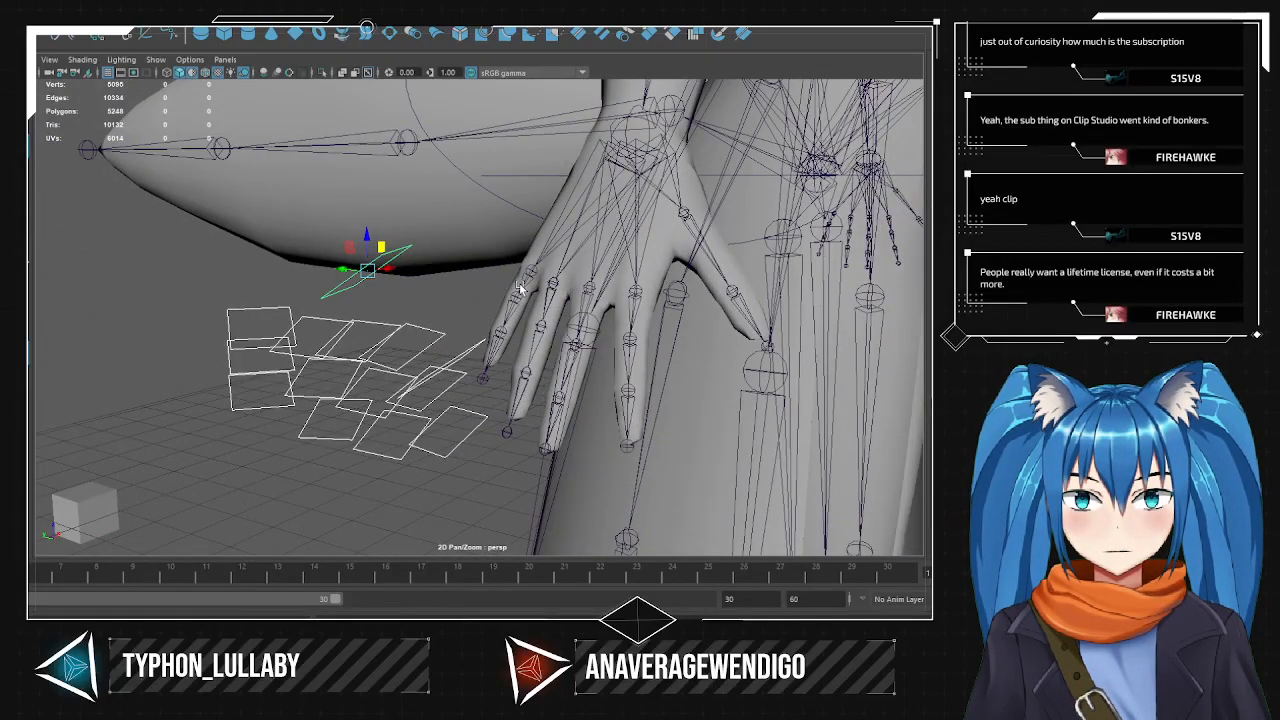
# - Undo the last change to the copied controls and reposition the set over the right hand's fingers
pyautogui.keyDown('alt'); pyautogui.moveTo(492, 288); pyautogui.dragTo(418, 292); pyautogui.keyUp('alt')
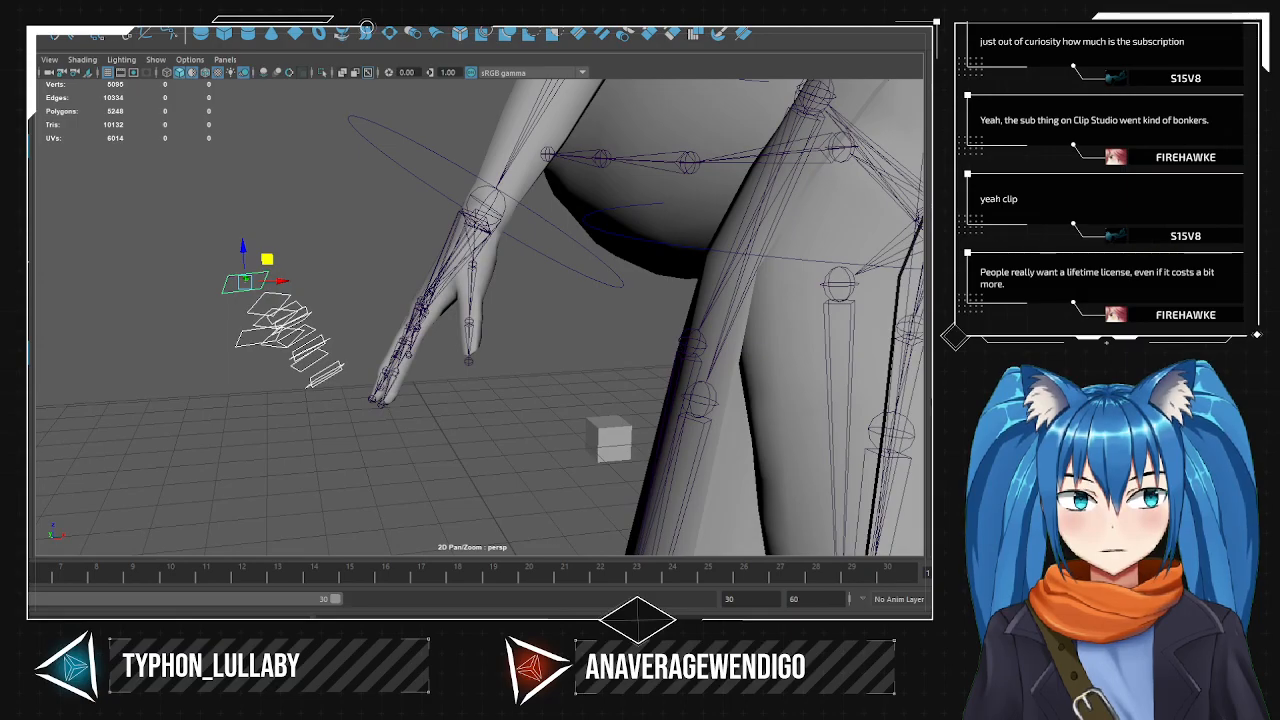
pyautogui.hotkey('ctrl', 'z')
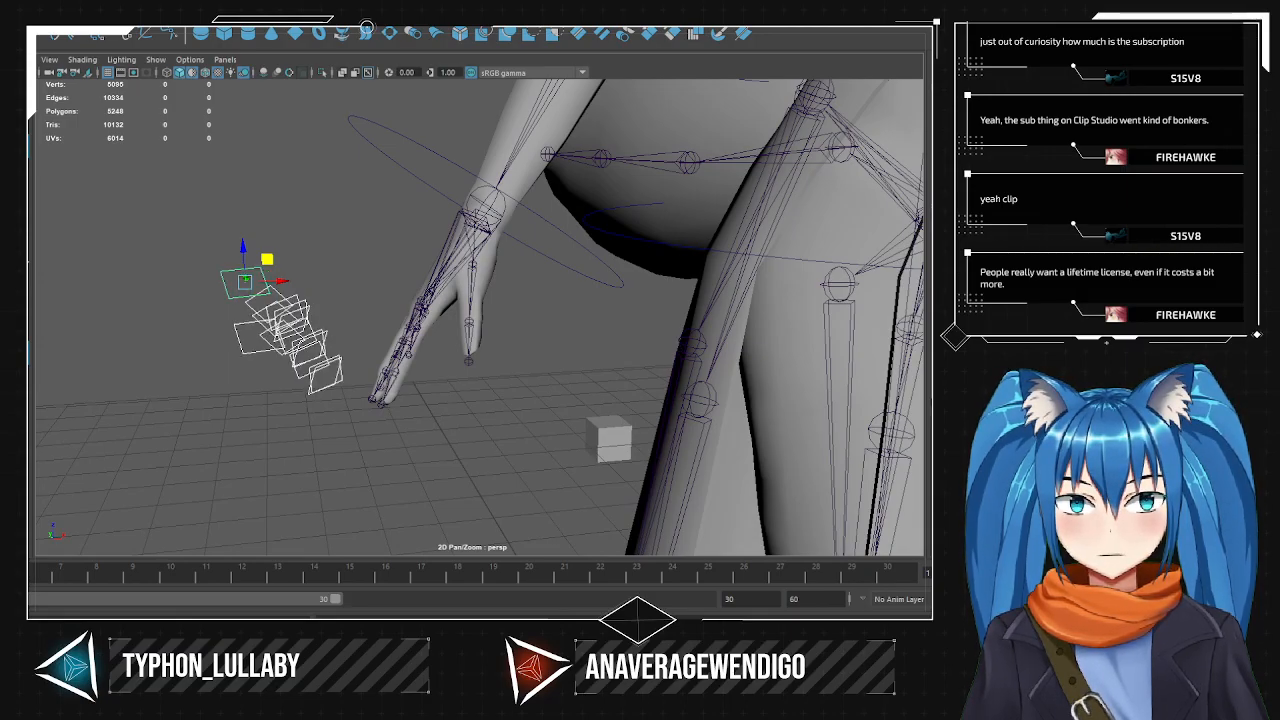
pyautogui.keyDown('alt'); pyautogui.moveTo(430, 262); pyautogui.dragTo(600, 268); pyautogui.keyUp('alt')
pyautogui.keyDown('alt'); pyautogui.moveTo(456, 375); pyautogui.dragTo(495, 331); pyautogui.keyUp('alt')
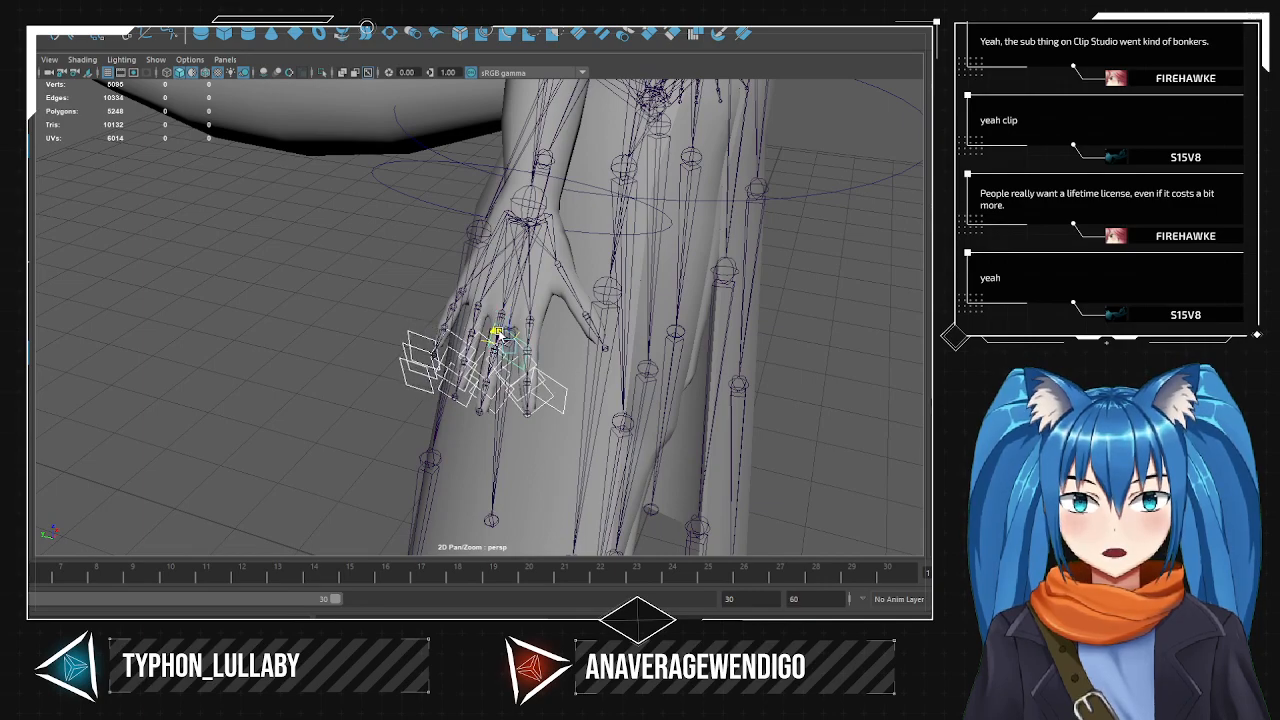
pyautogui.keyDown('alt'); pyautogui.moveTo(568, 346); pyautogui.dragTo(604, 362); pyautogui.keyUp('alt')
# - Place one control curve on the base joint of the right thumb
pyautogui.click(683, 291)
pyautogui.keyDown('alt'); pyautogui.moveTo(683, 291); pyautogui.dragTo(554, 328); pyautogui.keyUp('alt')
pyautogui.moveTo(137, 363); pyautogui.dragTo(477, 329)
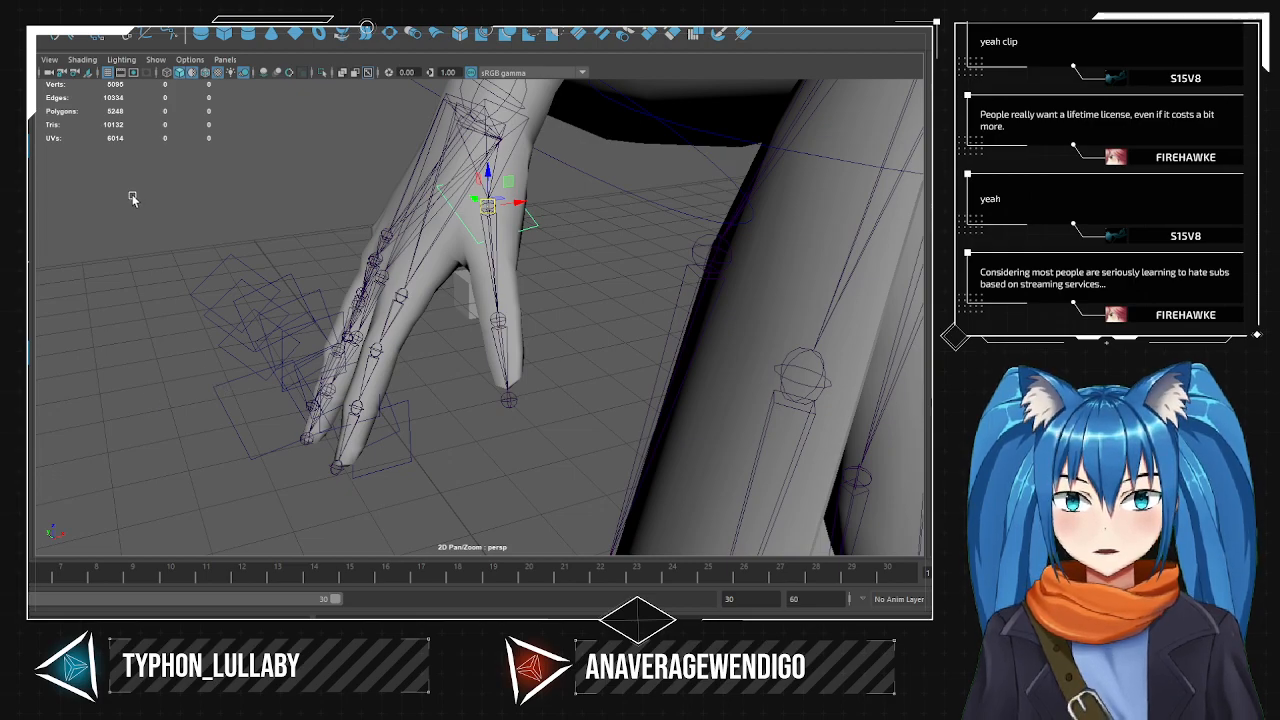
pyautogui.keyDown('alt'); pyautogui.moveTo(148, 234); pyautogui.dragTo(206, 247); pyautogui.keyUp('alt')
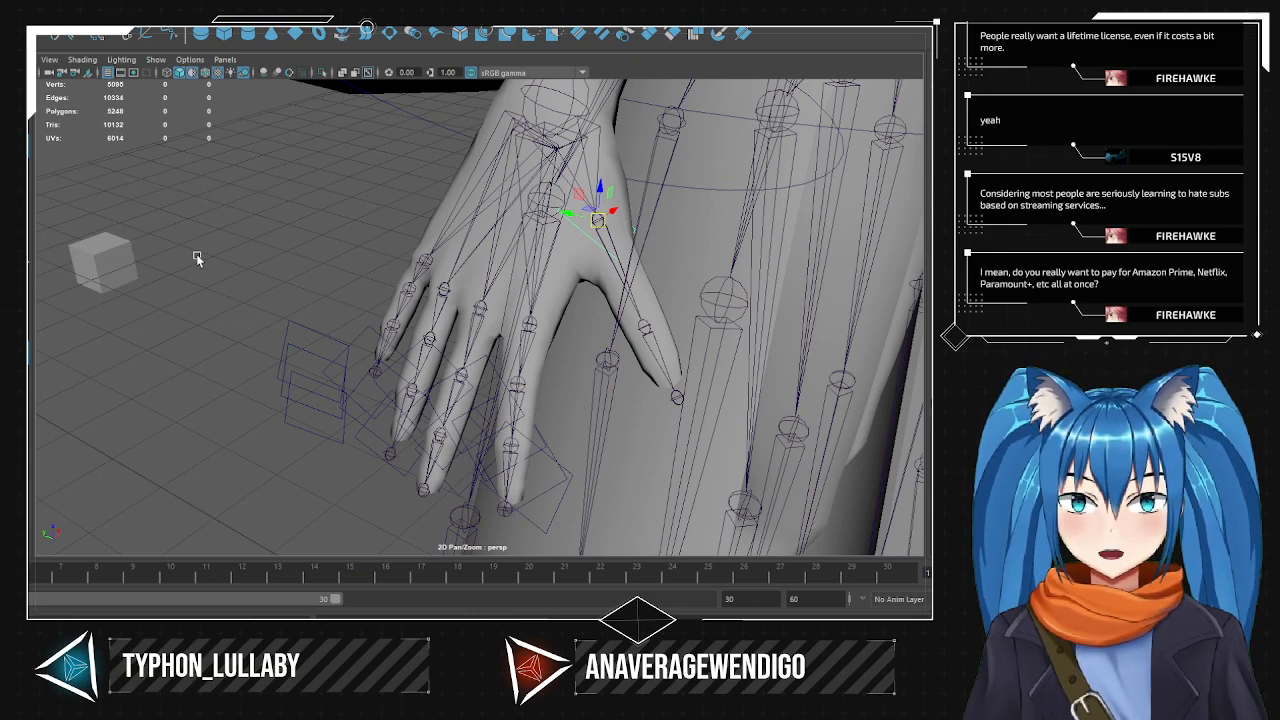
pyautogui.keyDown('alt'); pyautogui.moveTo(197, 245); pyautogui.dragTo(214, 252); pyautogui.keyUp('alt')
pyautogui.moveTo(204, 196); pyautogui.dragTo(531, 473)
pyautogui.hotkey('ctrl', 'z')
pyautogui.hotkey('ctrl', 'z')
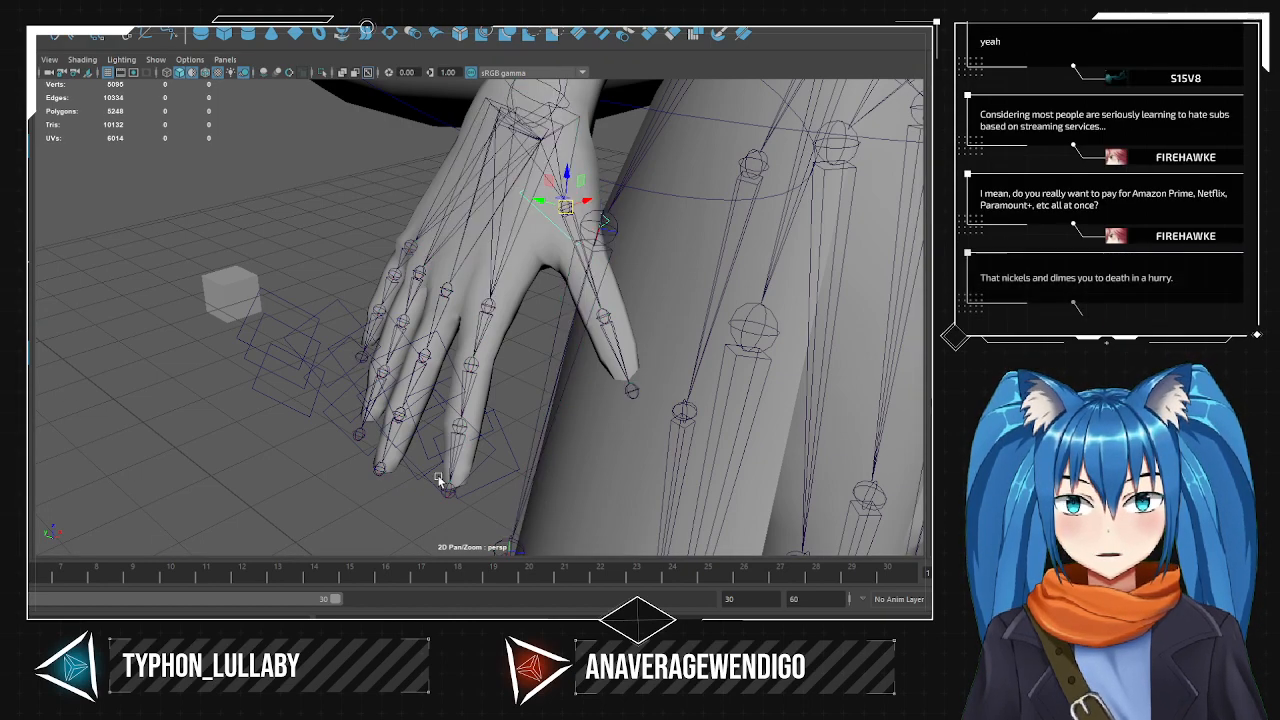
# - Delete the remaining copied finger controls beside the right hand, keeping the one on the thumb's base joint
pyautogui.keyDown('alt'); pyautogui.moveTo(432, 477); pyautogui.dragTo(300, 434); pyautogui.keyUp('alt')
pyautogui.moveTo(170, 175); pyautogui.dragTo(291, 328)
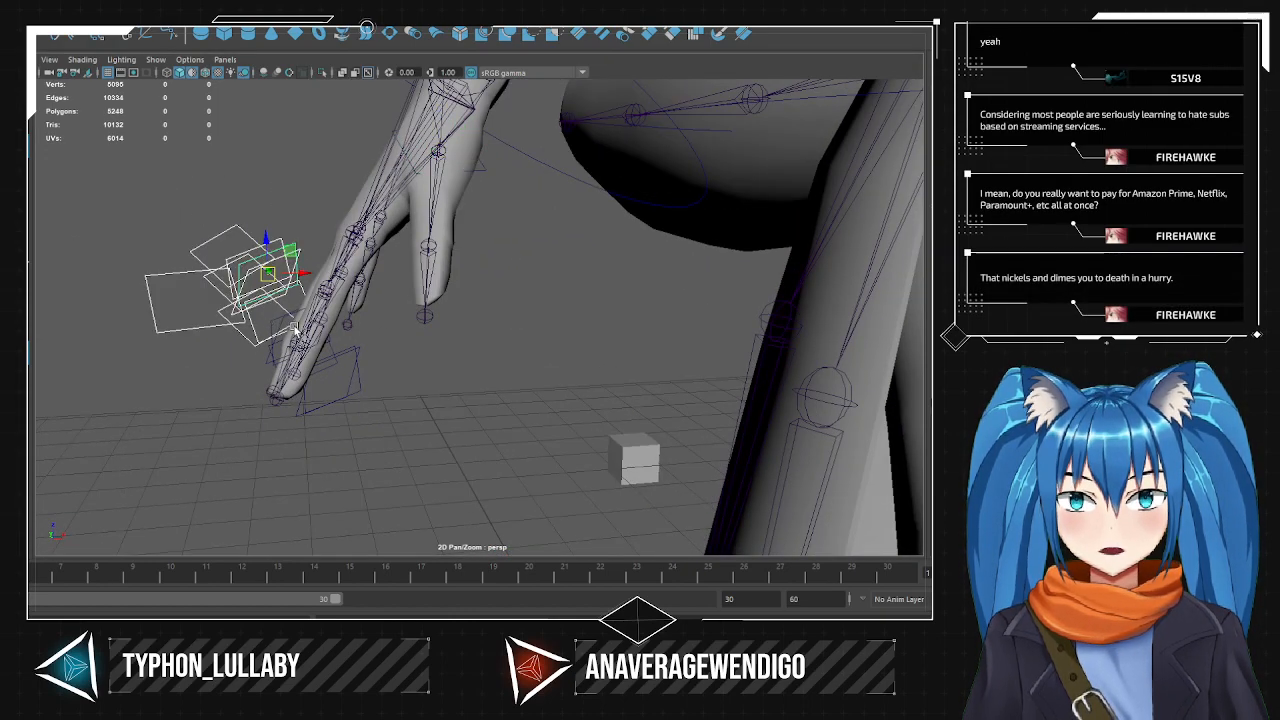
pyautogui.press('Delete')
pyautogui.moveTo(398, 420); pyautogui.dragTo(326, 364)
pyautogui.press('Delete')
pyautogui.moveTo(266, 319); pyautogui.dragTo(271, 354)
pyautogui.press('Delete')
# - Rotate the right thumb's base control so it sits perpendicular to the thumb bone
pyautogui.keyDown('alt'); pyautogui.moveTo(400, 349); pyautogui.dragTo(555, 360); pyautogui.keyUp('alt')
pyautogui.keyDown('alt'); pyautogui.moveTo(648, 301); pyautogui.dragTo(548, 358, button='middle'); pyautogui.keyUp('alt')
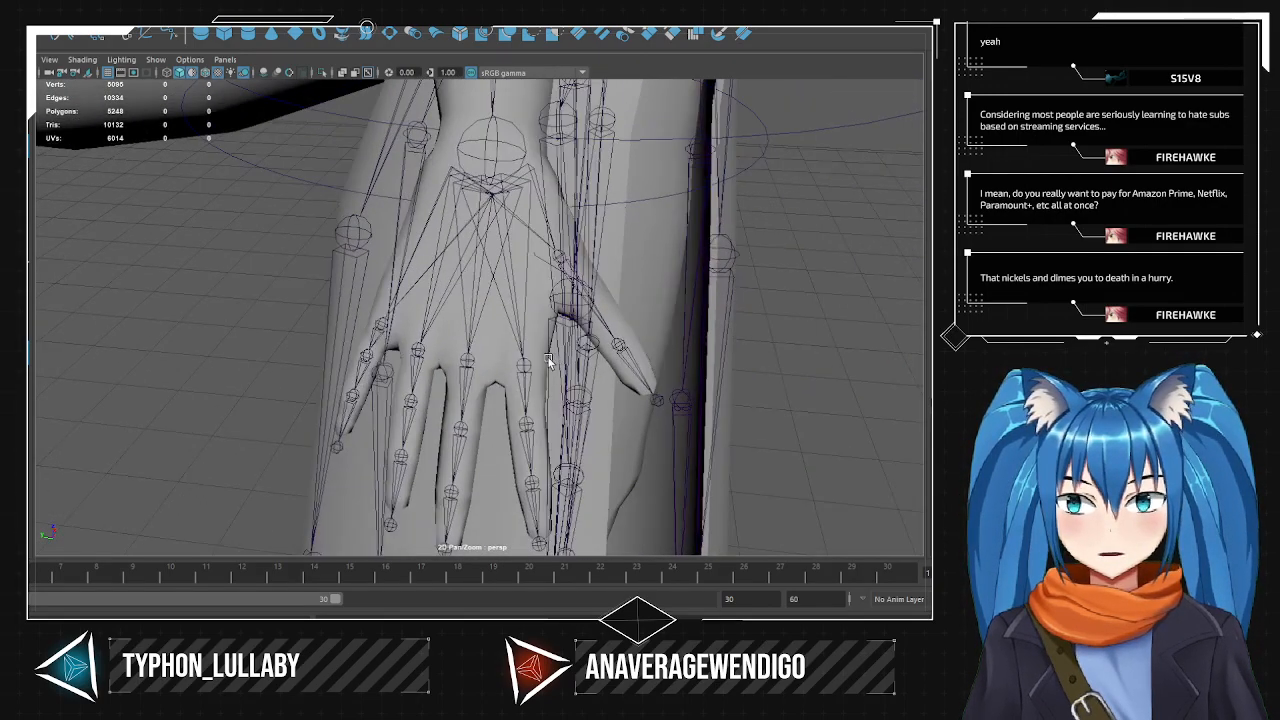
pyautogui.keyDown('alt'); pyautogui.moveTo(563, 296); pyautogui.dragTo(500, 290); pyautogui.keyUp('alt')
pyautogui.click(489, 279)
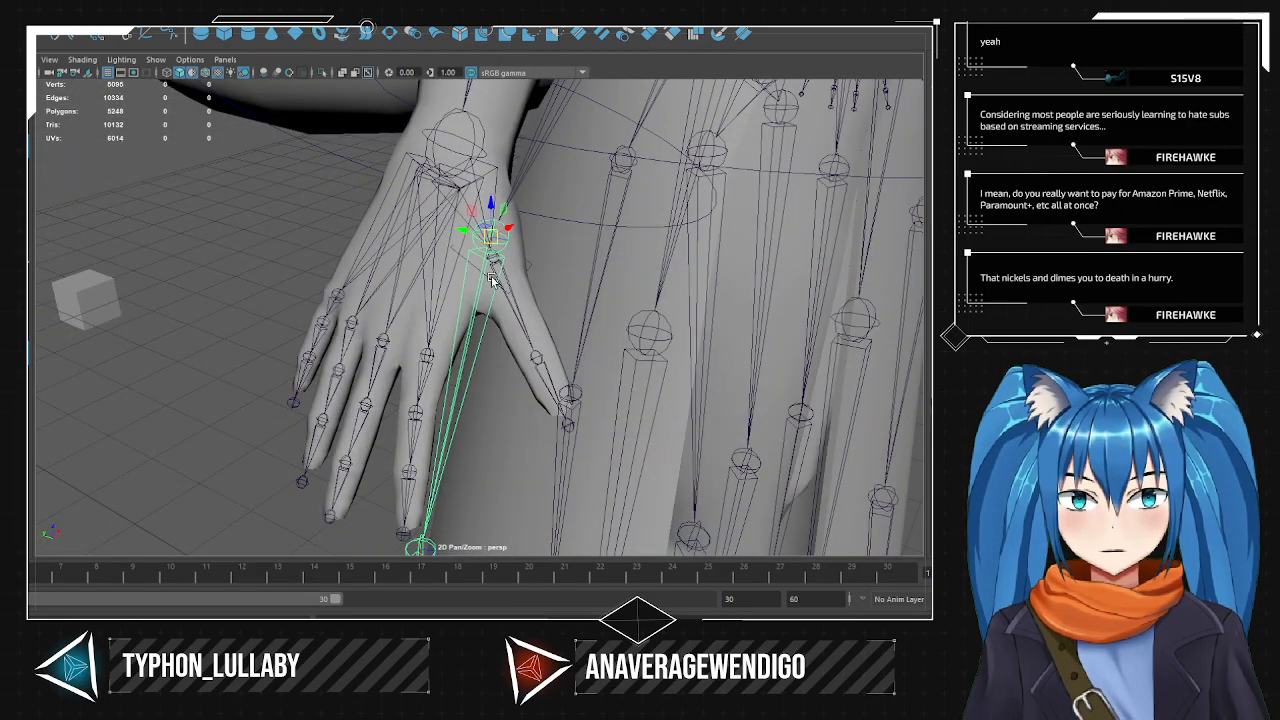
pyautogui.click(492, 258)
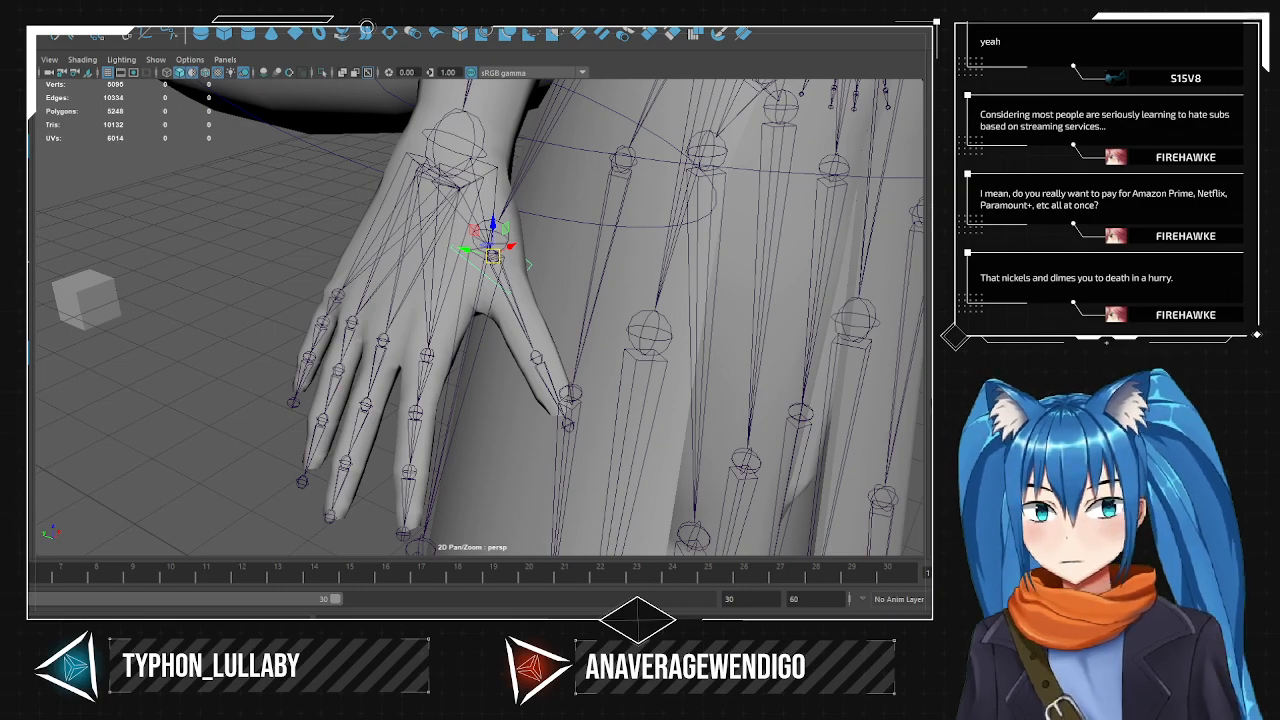
pyautogui.press('f')
pyautogui.press('e')
pyautogui.keyDown('alt'); pyautogui.moveTo(520, 350); pyautogui.dragTo(487, 306); pyautogui.keyUp('alt')
pyautogui.press('w')
pyautogui.keyDown('alt'); pyautogui.moveTo(489, 333); pyautogui.dragTo(371, 294); pyautogui.keyUp('alt')
pyautogui.press('e')
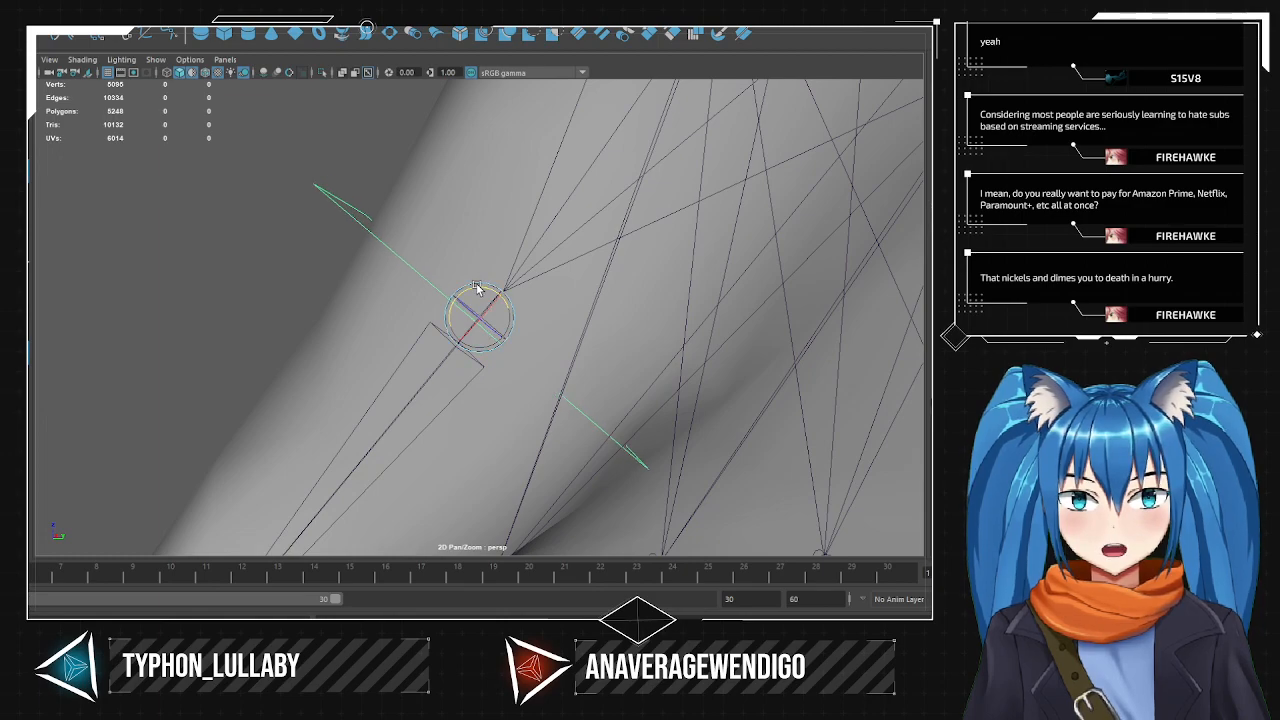
pyautogui.moveTo(476, 289); pyautogui.dragTo(466, 303)
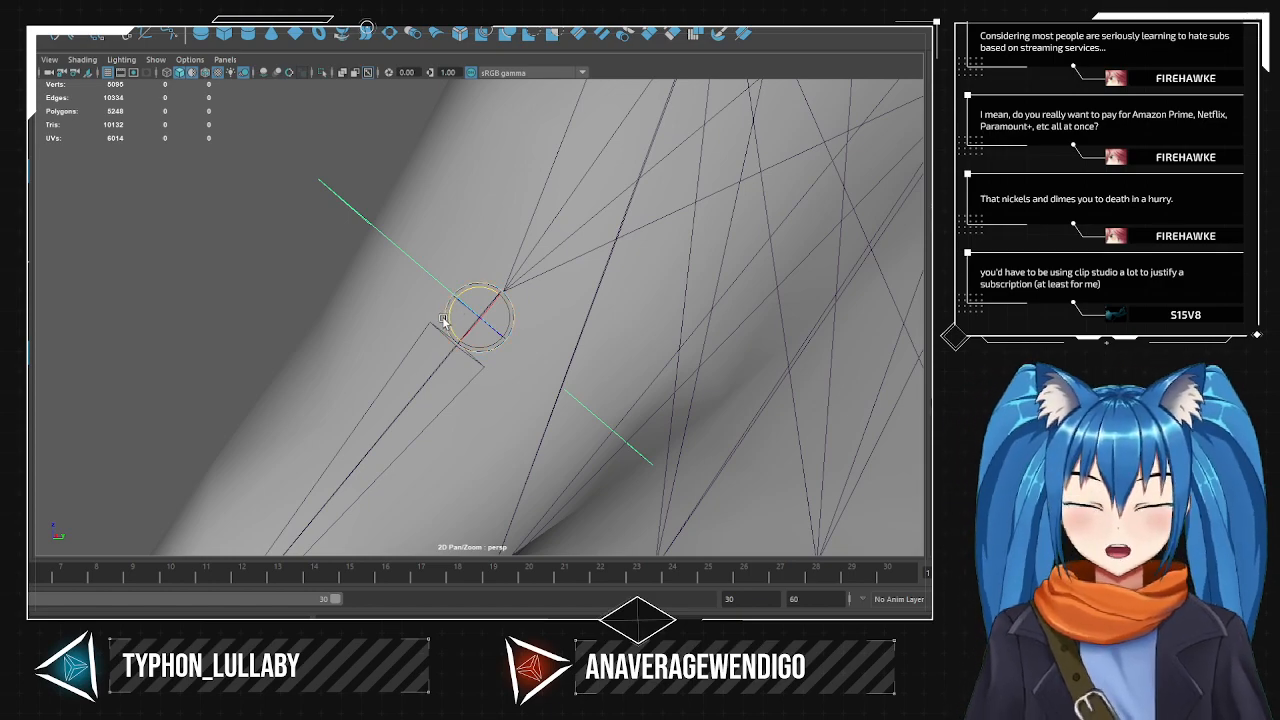
# - Inspect the alignment of the right thumb's base control from several angles
pyautogui.scroll(-6, 443, 318)
pyautogui.keyDown('alt'); pyautogui.moveTo(466, 317); pyautogui.dragTo(600, 354); pyautogui.keyUp('alt')
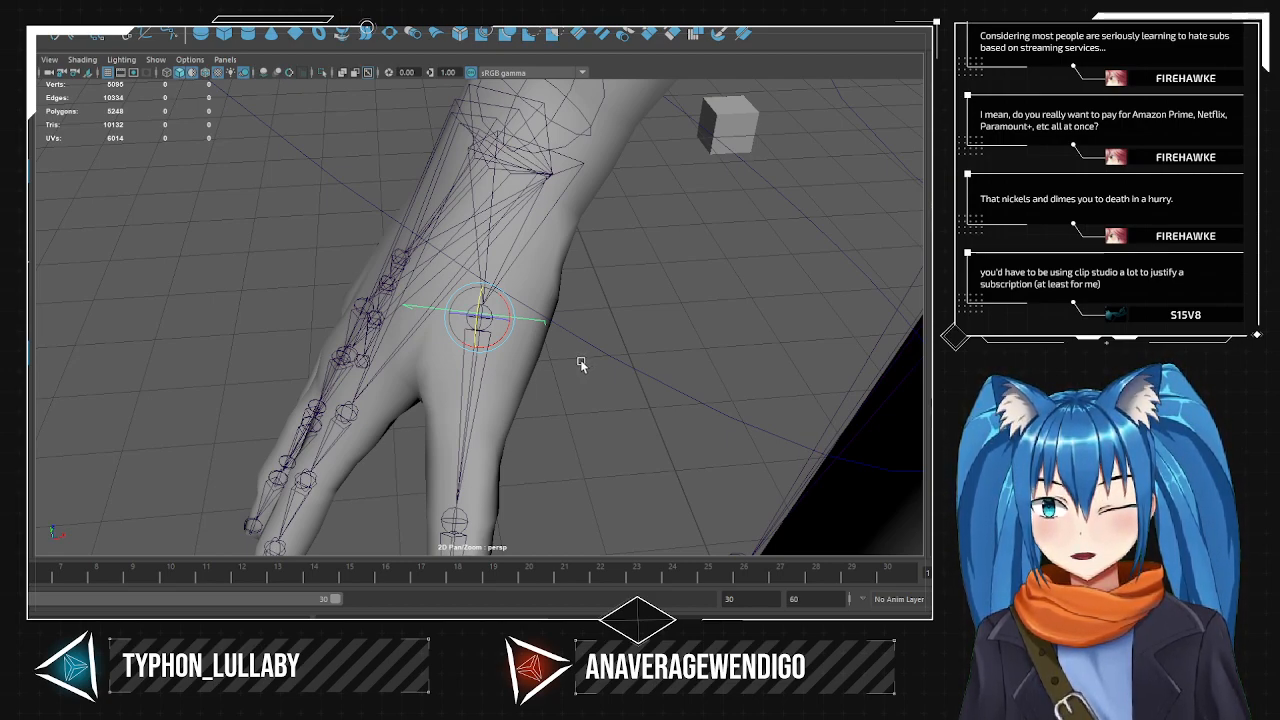
pyautogui.keyDown('alt'); pyautogui.moveTo(577, 363); pyautogui.dragTo(575, 371); pyautogui.keyUp('alt')
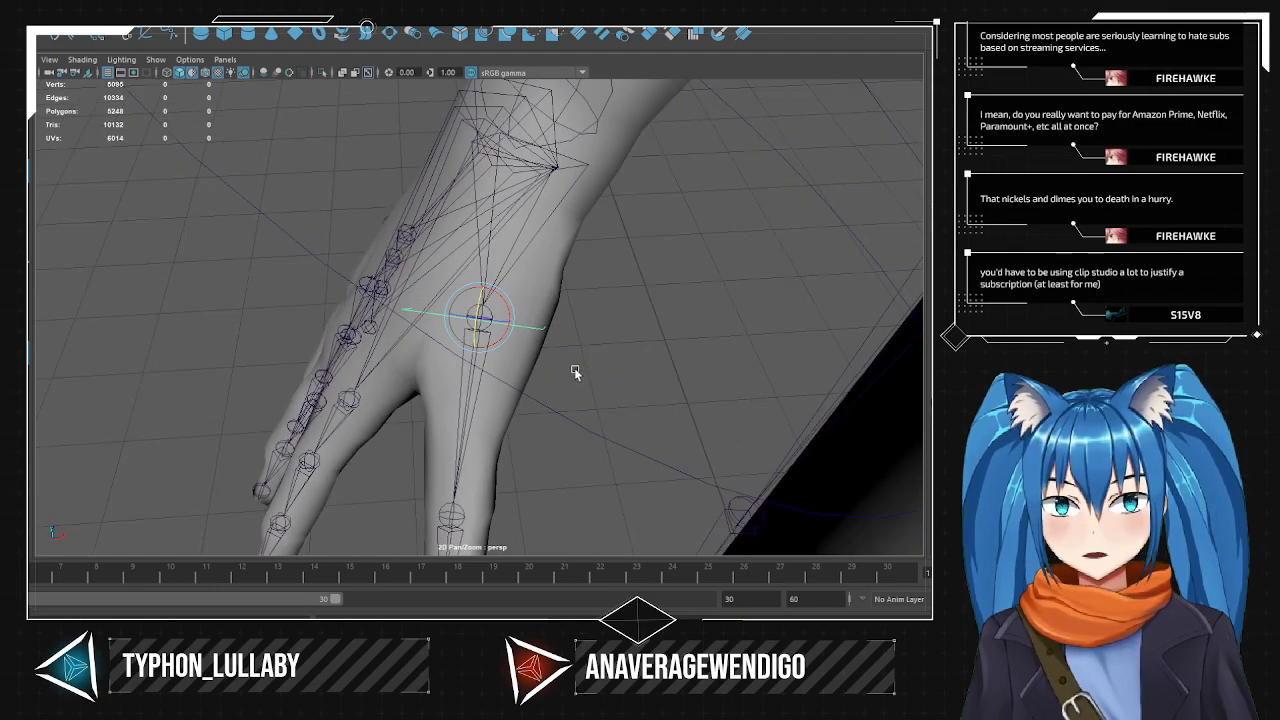
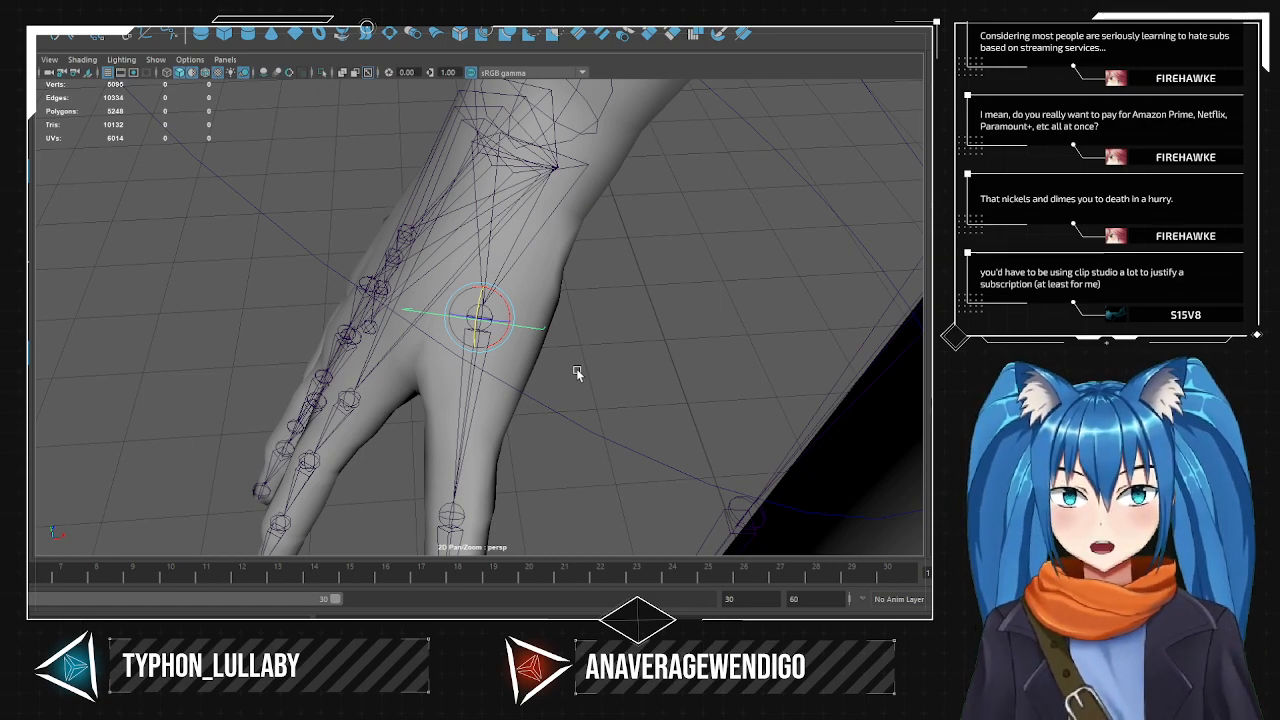
pyautogui.keyDown('alt'); pyautogui.moveTo(484, 371); pyautogui.dragTo(445, 354); pyautogui.keyUp('alt')
pyautogui.scroll(3, 523, 323)
pyautogui.scroll(5, 500, 336)
pyautogui.scroll(-6, 509, 341)
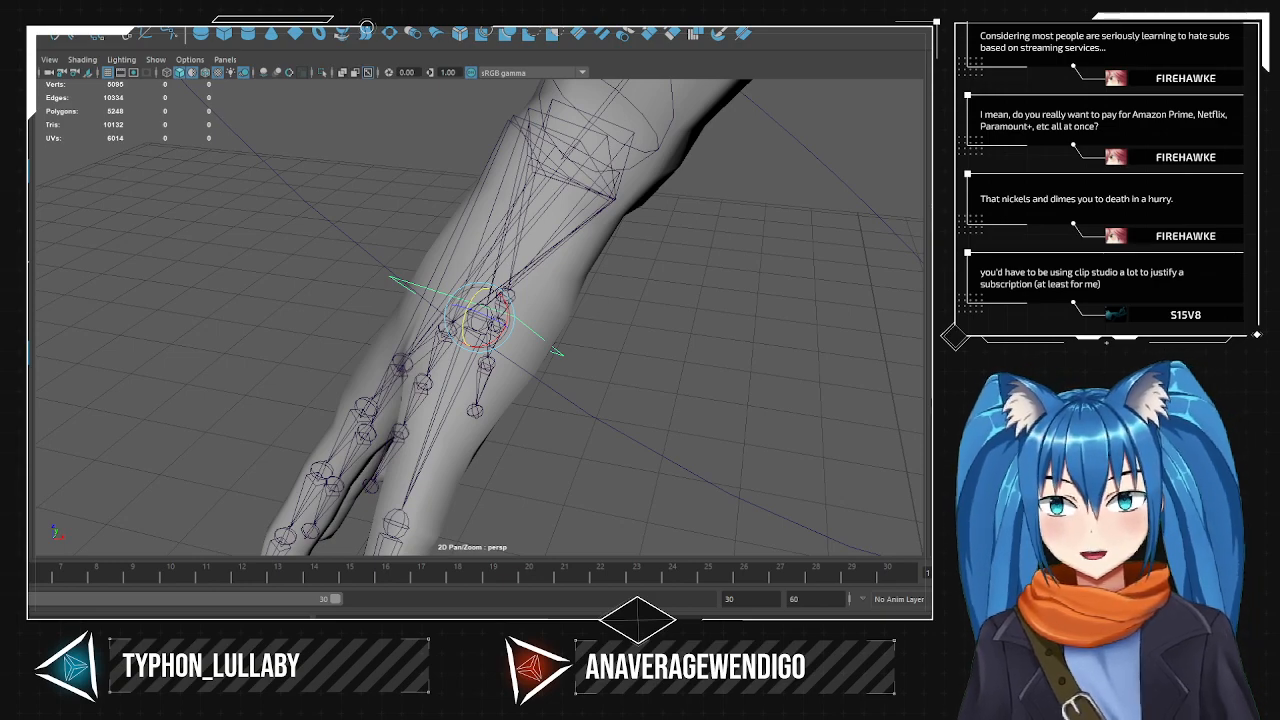
# - Place a copy of the base thumb control on the right thumb's second joint
pyautogui.keyDown('alt'); pyautogui.moveTo(400, 372); pyautogui.dragTo(459, 362); pyautogui.keyUp('alt')
pyautogui.keyDown('alt'); pyautogui.moveTo(459, 362); pyautogui.dragTo(488, 248, button='middle'); pyautogui.keyUp('alt')
pyautogui.keyDown('alt'); pyautogui.moveTo(530, 245); pyautogui.dragTo(519, 241); pyautogui.keyUp('alt')
pyautogui.press('w')
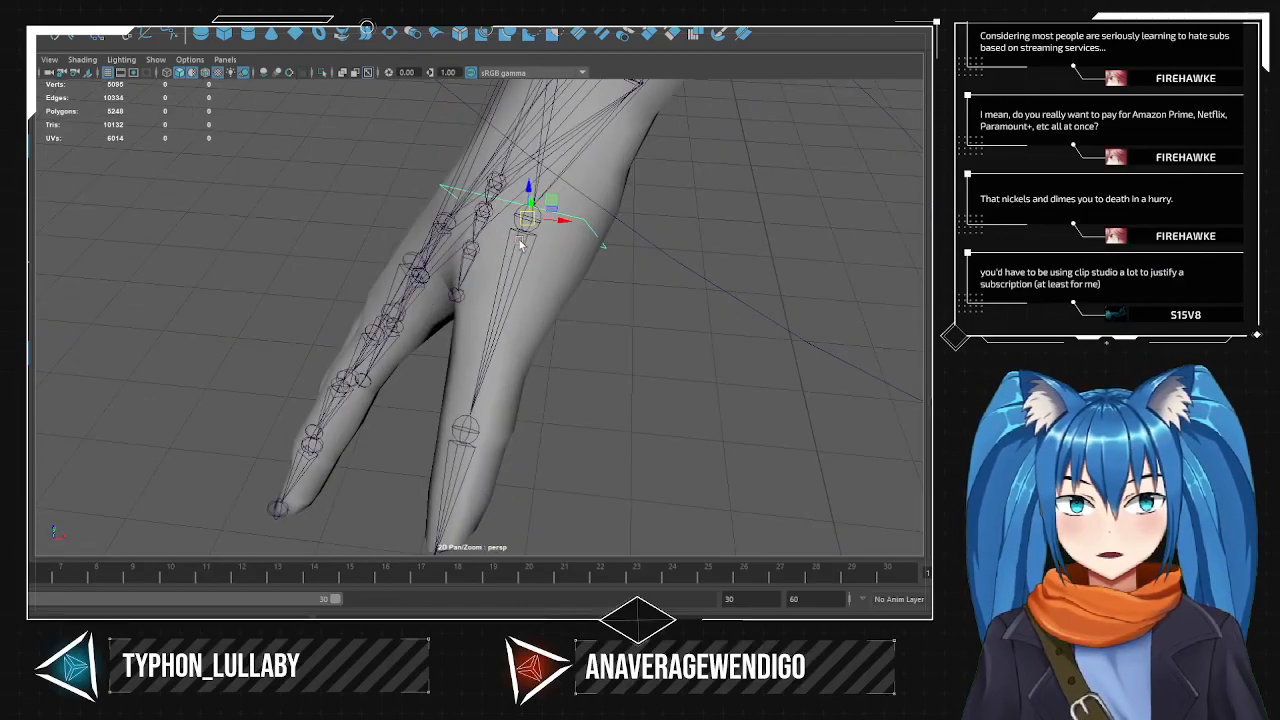
pyautogui.click(464, 430)
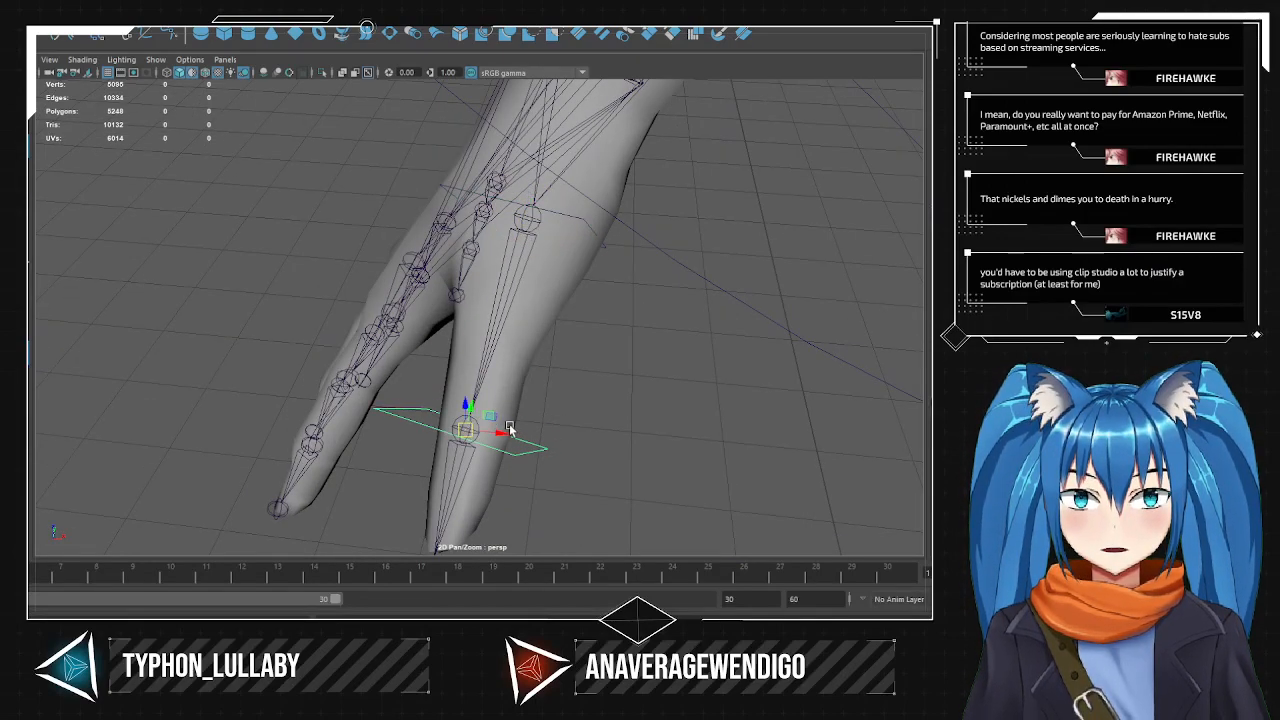
# - Try to rotate the control on the right thumb's second joint to match the bone
pyautogui.press('f')
pyautogui.press('e')
pyautogui.moveTo(471, 349); pyautogui.dragTo(471, 345)
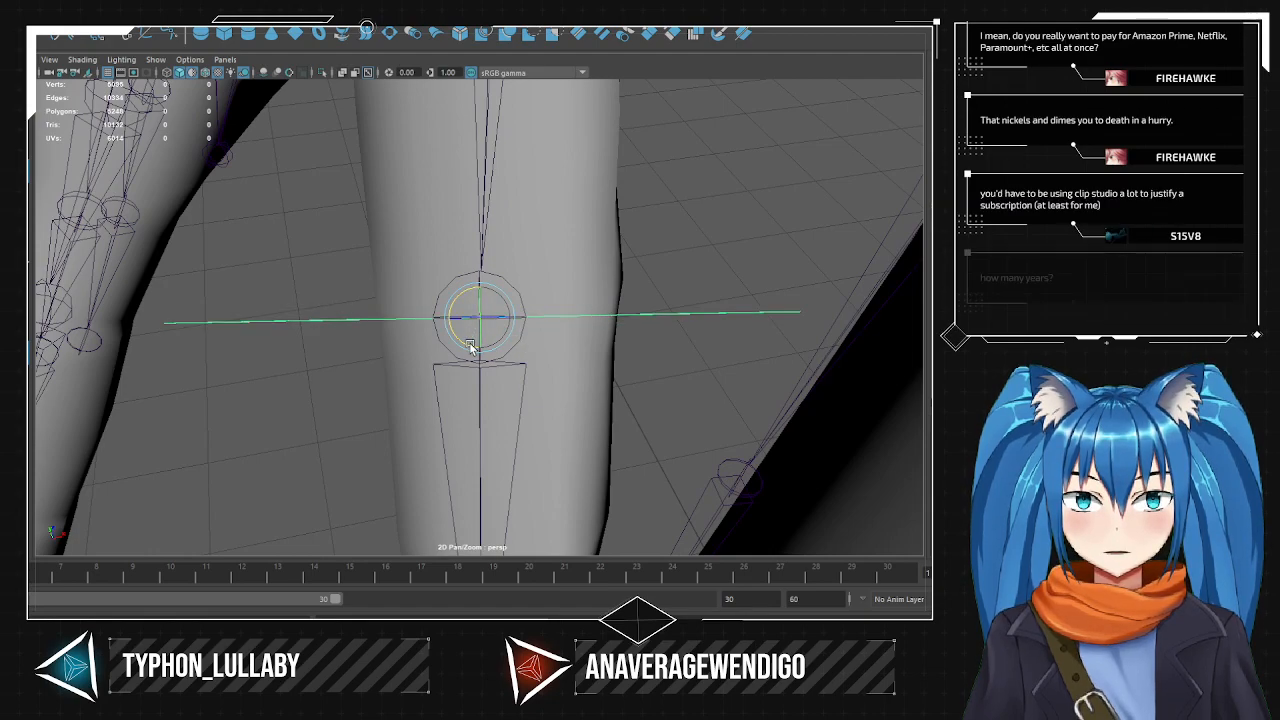
pyautogui.hotkey('ctrl', 'z')
pyautogui.keyDown('alt'); pyautogui.moveTo(560, 340); pyautogui.dragTo(584, 320); pyautogui.keyUp('alt')
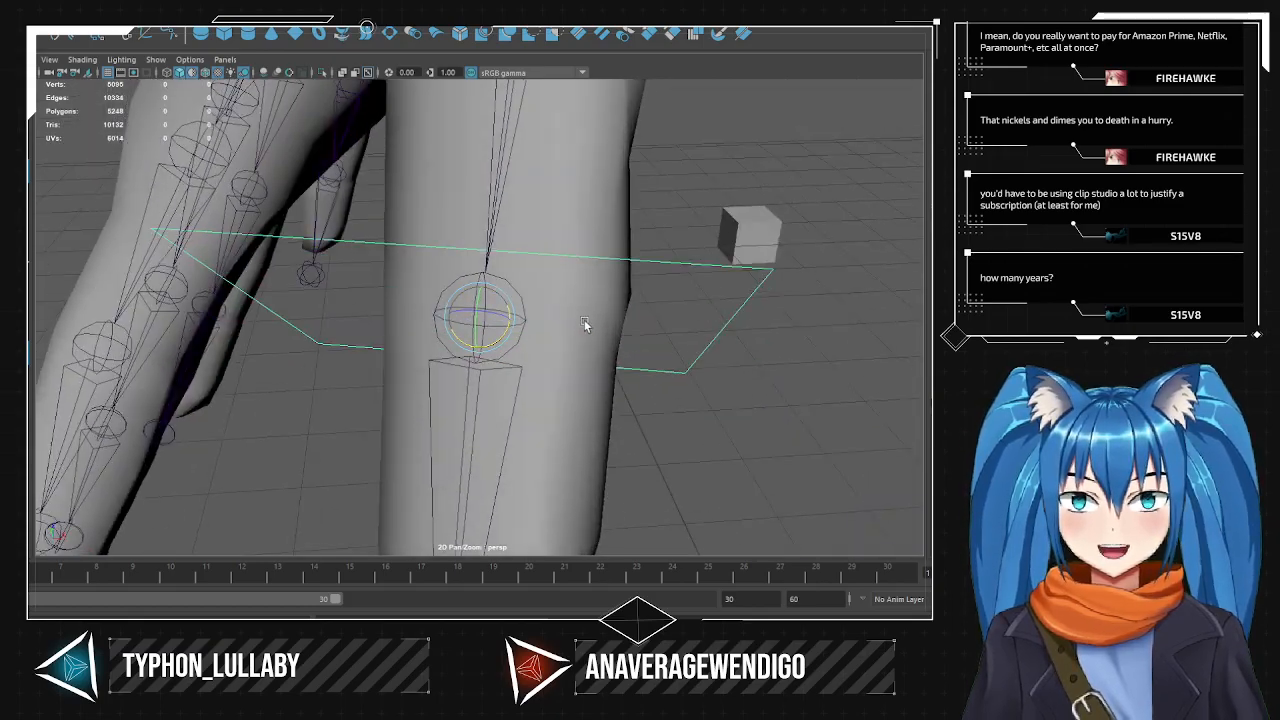
# - Rotate the control on the left thumb's second joint so it lies square to the bone
pyautogui.keyDown('alt'); pyautogui.moveTo(584, 319); pyautogui.dragTo(509, 343, button='right'); pyautogui.keyUp('alt')
pyautogui.keyDown('alt'); pyautogui.moveTo(509, 343); pyautogui.dragTo(579, 463); pyautogui.keyUp('alt')
pyautogui.scroll(-6, 503, 316)
pyautogui.scroll(4, 537, 309)
pyautogui.click(452, 262)
pyautogui.keyDown('alt'); pyautogui.moveTo(441, 270); pyautogui.dragTo(505, 318); pyautogui.keyUp('alt')
pyautogui.keyDown('alt'); pyautogui.moveTo(450, 313); pyautogui.dragTo(659, 278); pyautogui.keyUp('alt')
pyautogui.click(839, 185)
pyautogui.click(839, 185)
pyautogui.press('f')
pyautogui.keyDown('alt'); pyautogui.moveTo(661, 279); pyautogui.dragTo(678, 121, button='middle'); pyautogui.keyUp('alt')
pyautogui.keyDown('alt'); pyautogui.moveTo(678, 121); pyautogui.dragTo(571, 198); pyautogui.keyUp('alt')
pyautogui.click(485, 348)
pyautogui.keyDown('alt'); pyautogui.moveTo(583, 354); pyautogui.dragTo(534, 352); pyautogui.keyUp('alt')
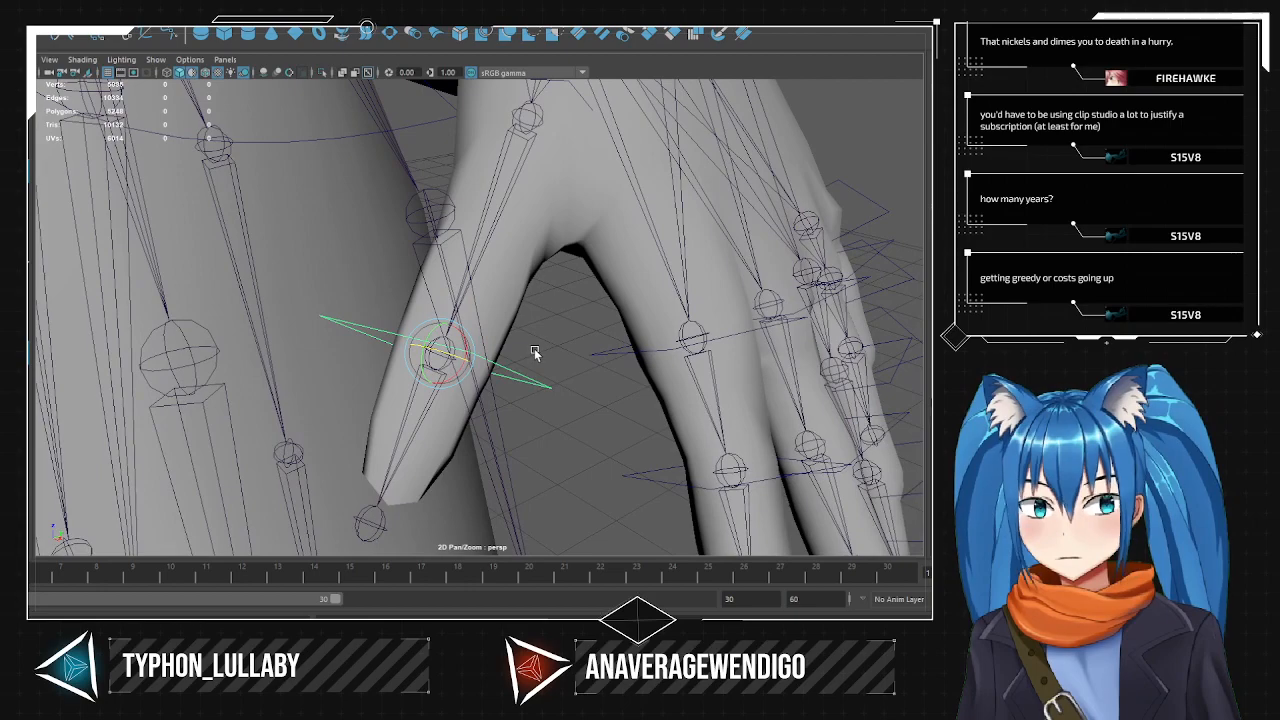
pyautogui.moveTo(443, 355)
pyautogui.mouseDown()
pyautogui.moveTo(460, 366)
pyautogui.moveTo(463, 354)
pyautogui.mouseUp()
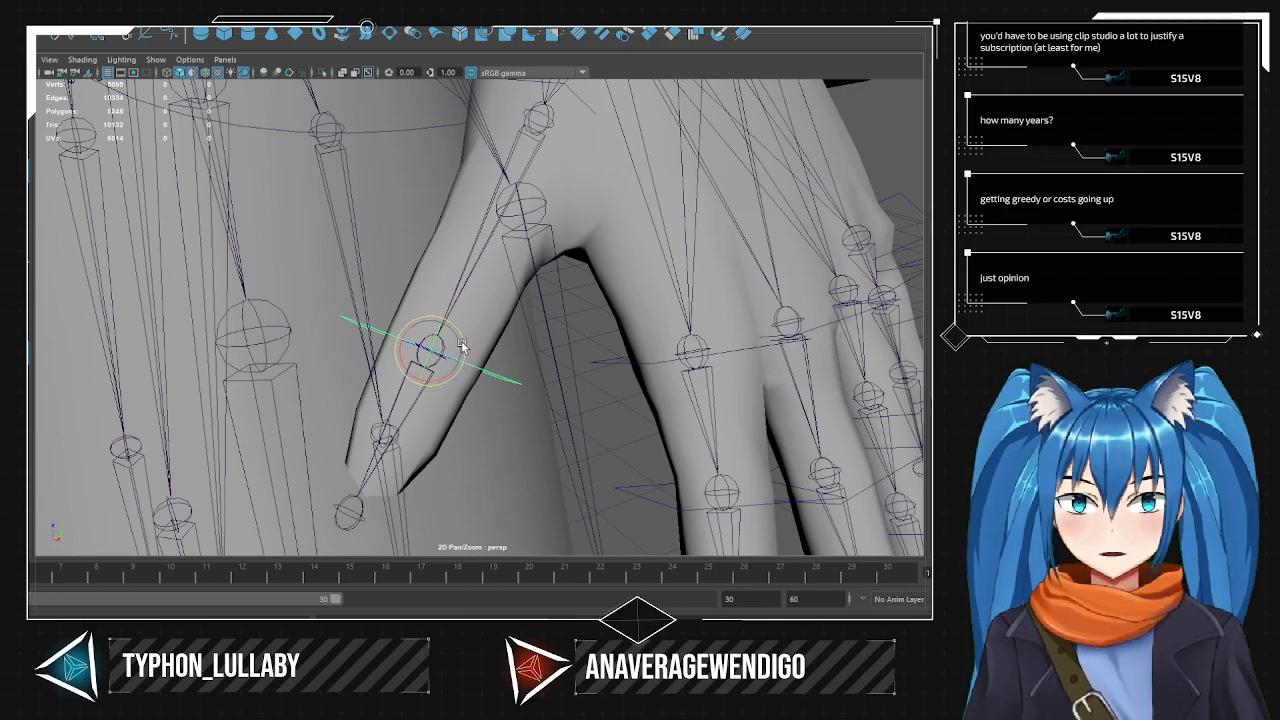
# - Select the left thumb's base control and compare its placement with the controls on the right thumb
pyautogui.keyDown('alt'); pyautogui.moveTo(507, 304); pyautogui.dragTo(467, 406); pyautogui.keyUp('alt')
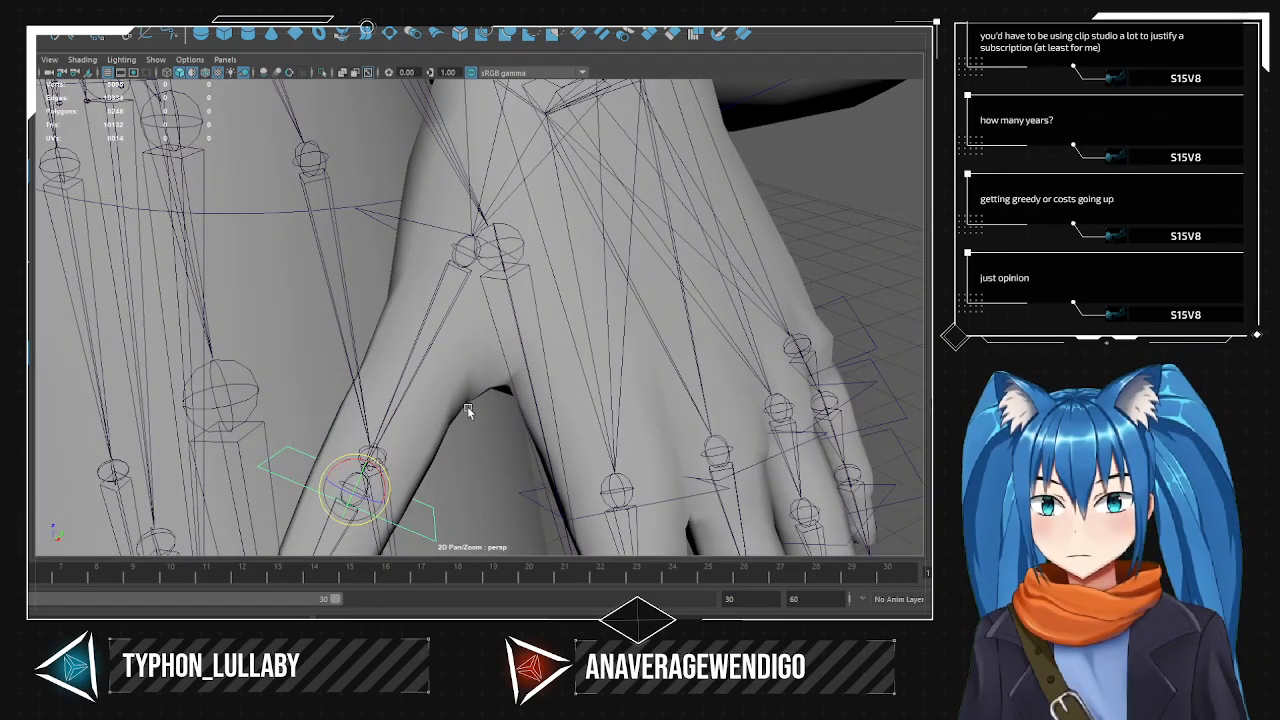
pyautogui.click(485, 251)
pyautogui.click(424, 233)
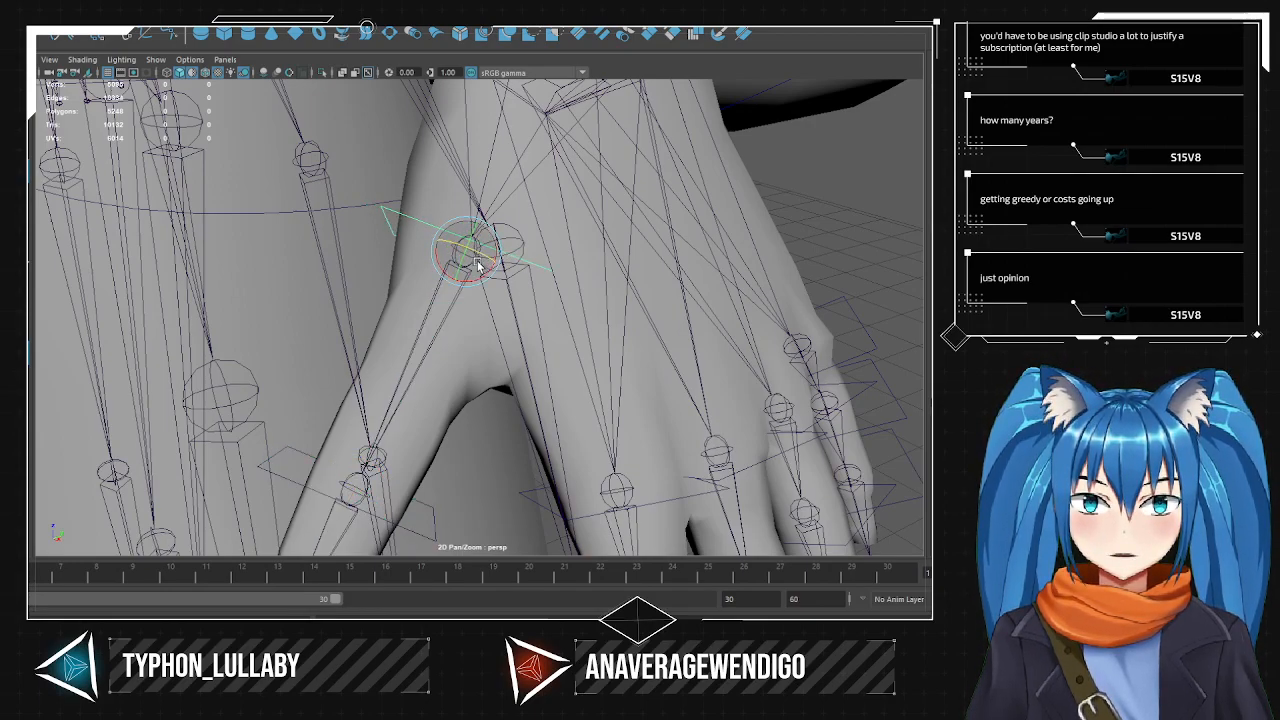
pyautogui.scroll(-5, 470, 285)
pyautogui.keyDown('alt'); pyautogui.moveTo(473, 292); pyautogui.dragTo(746, 279); pyautogui.keyUp('alt')
pyautogui.keyDown('alt'); pyautogui.moveTo(303, 259); pyautogui.dragTo(697, 271); pyautogui.keyUp('alt')
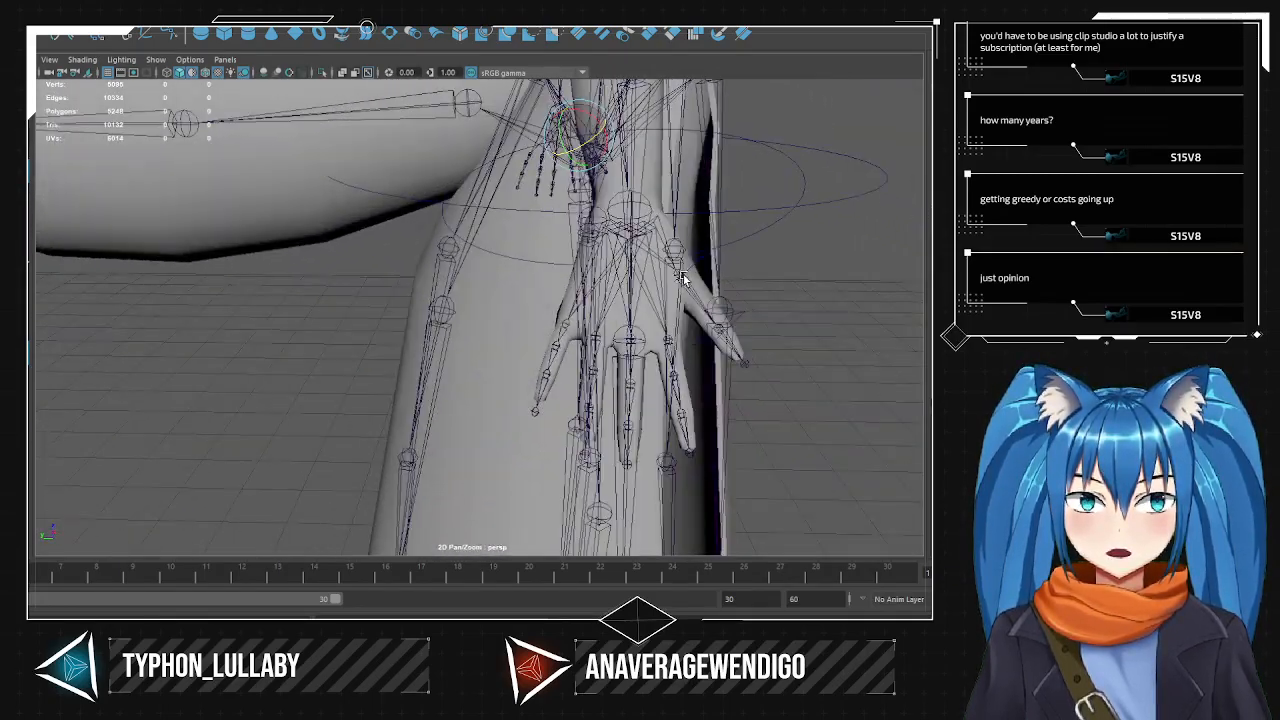
pyautogui.keyDown('alt'); pyautogui.moveTo(697, 271); pyautogui.dragTo(516, 264, button='middle'); pyautogui.keyUp('alt')
pyautogui.keyDown('alt'); pyautogui.moveTo(516, 264); pyautogui.dragTo(811, 400, button='right'); pyautogui.keyUp('alt')
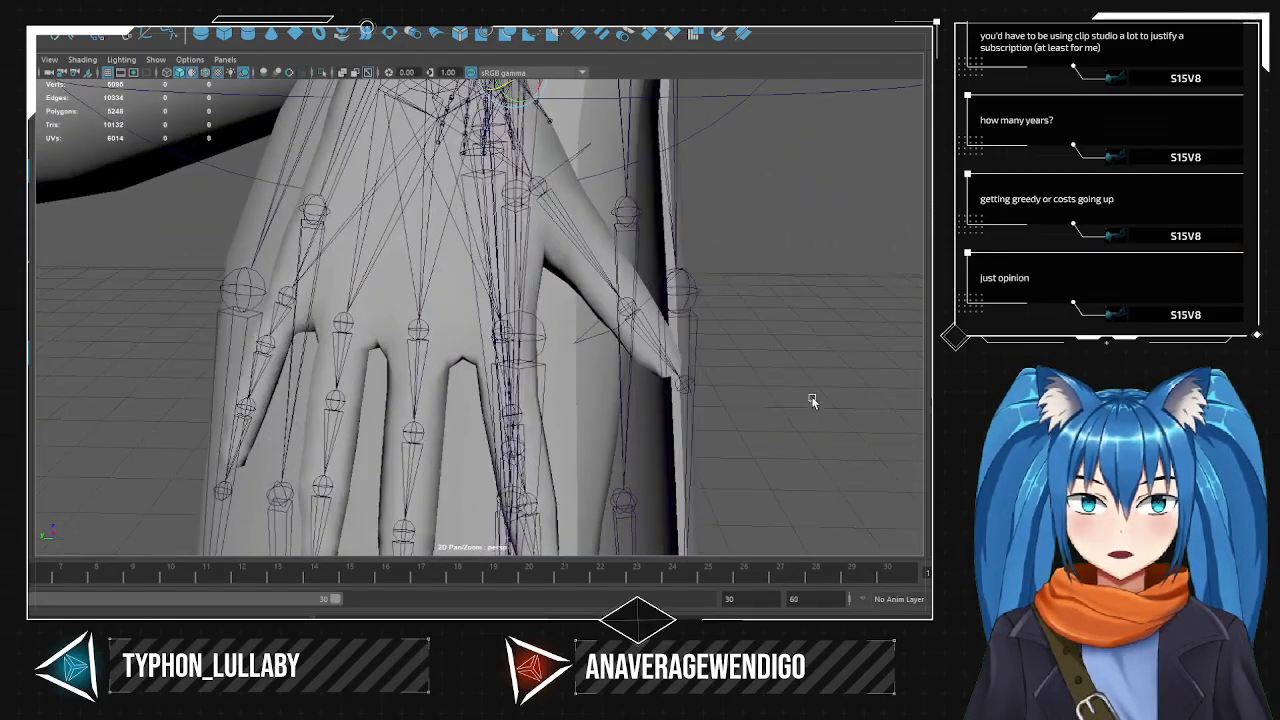
# - Place a copy of the thumb control on the index finger's base joint and align it to the bone
pyautogui.click(574, 156)
pyautogui.press('w')
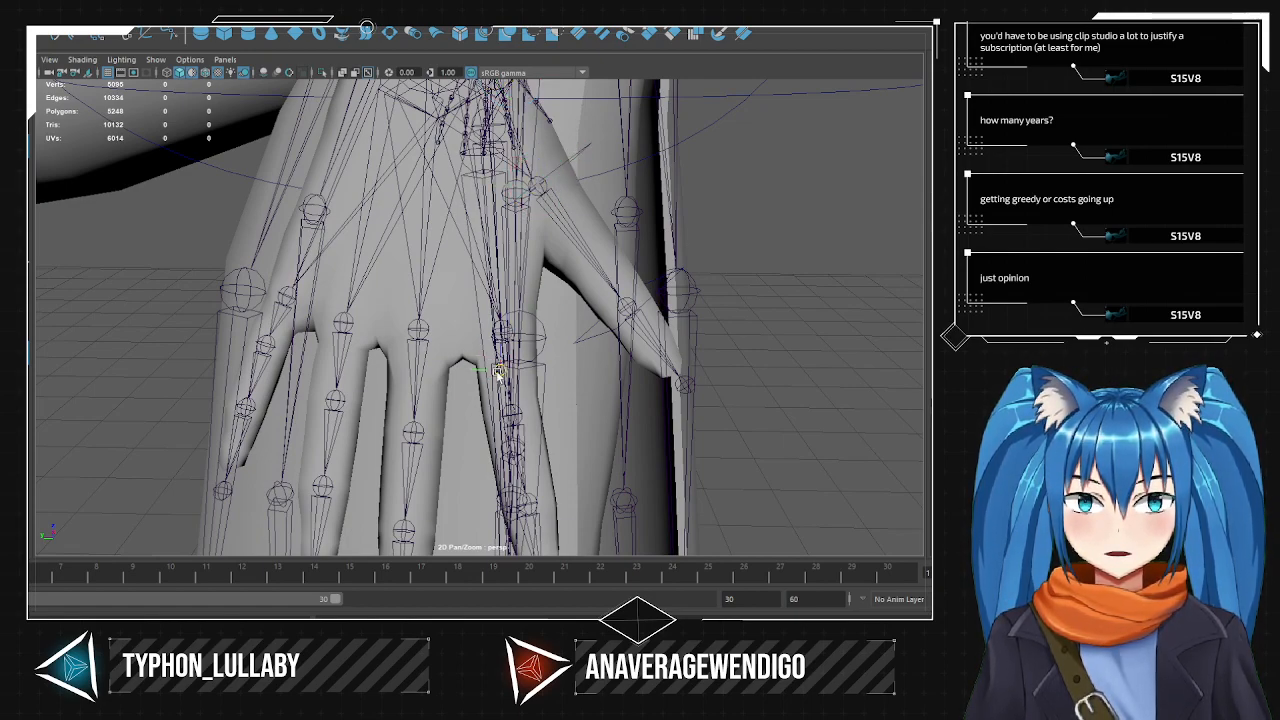
pyautogui.keyDown('alt'); pyautogui.moveTo(500, 330); pyautogui.dragTo(537, 346); pyautogui.keyUp('alt')
pyautogui.keyDown('alt'); pyautogui.moveTo(537, 346); pyautogui.dragTo(593, 350, button='right'); pyautogui.keyUp('alt')
pyautogui.keyDown('alt'); pyautogui.moveTo(593, 347); pyautogui.dragTo(497, 289); pyautogui.keyUp('alt')
pyautogui.press('e')
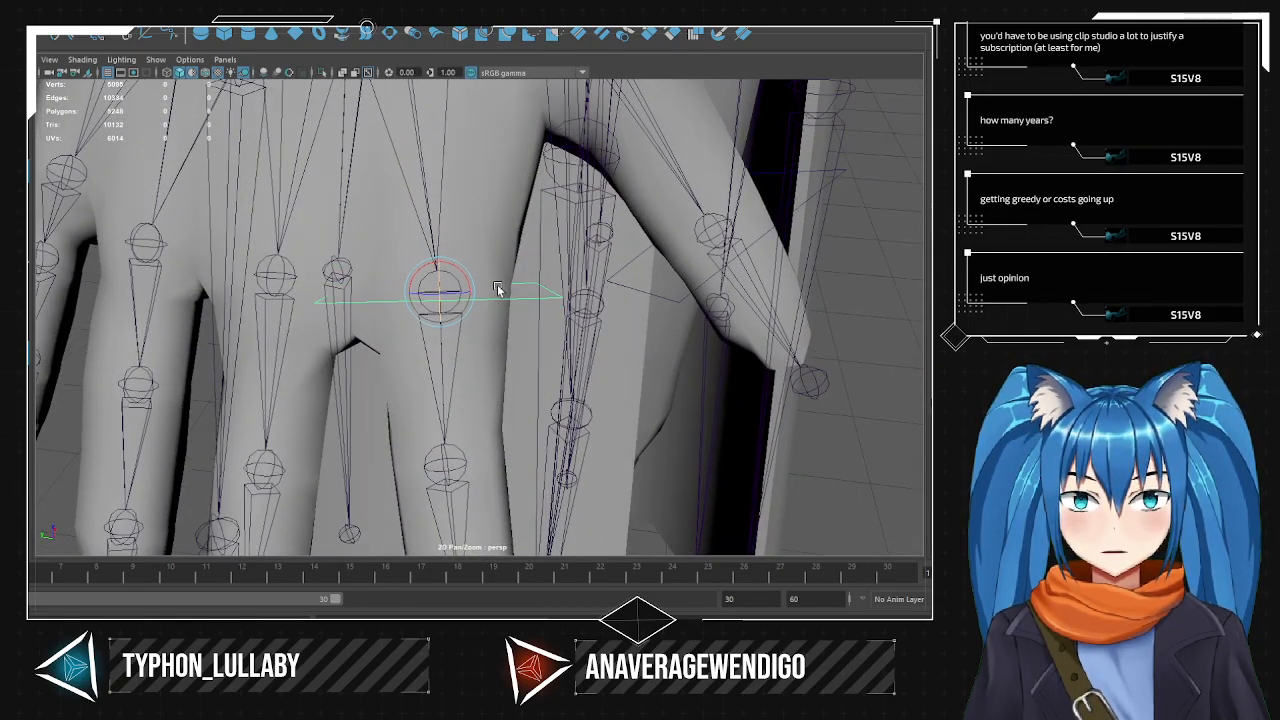
# - Place a control copy on the index finger's second joint and rotate it square to the bone
pyautogui.keyDown('alt'); pyautogui.moveTo(462, 290); pyautogui.dragTo(493, 265); pyautogui.keyUp('alt')
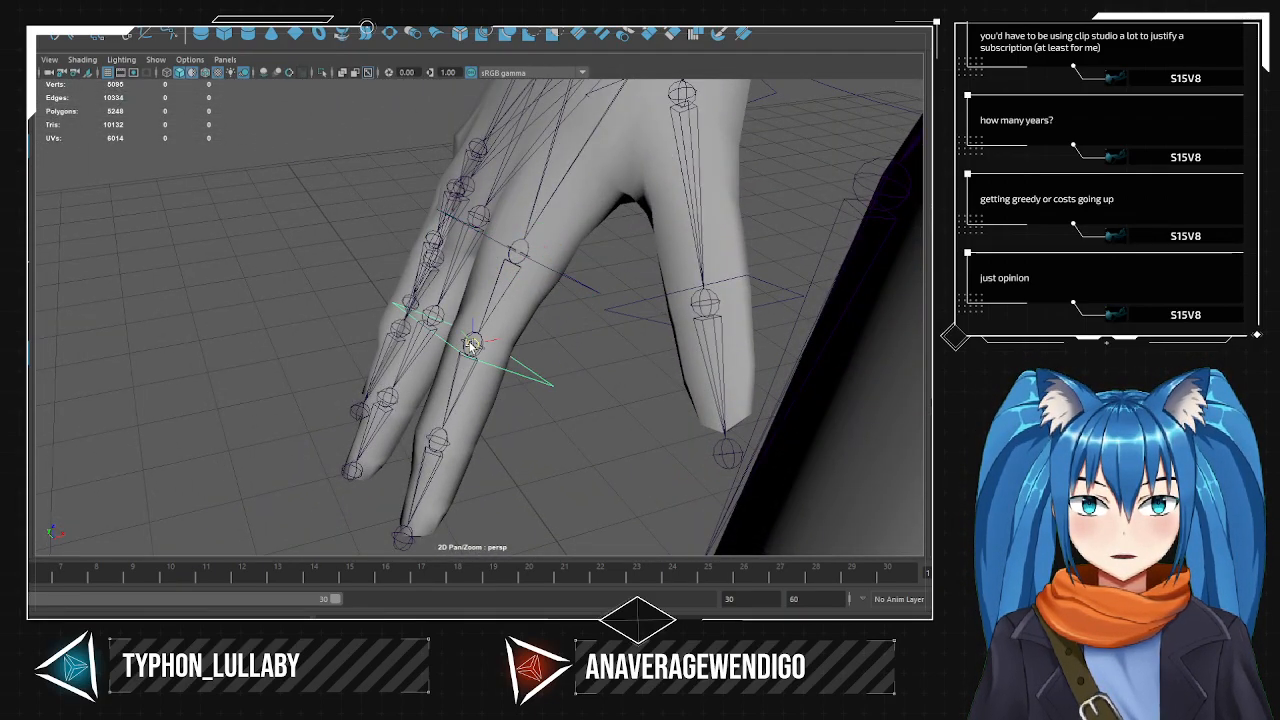
pyautogui.press('f')
pyautogui.keyDown('alt'); pyautogui.moveTo(502, 348); pyautogui.dragTo(500, 352); pyautogui.keyUp('alt')
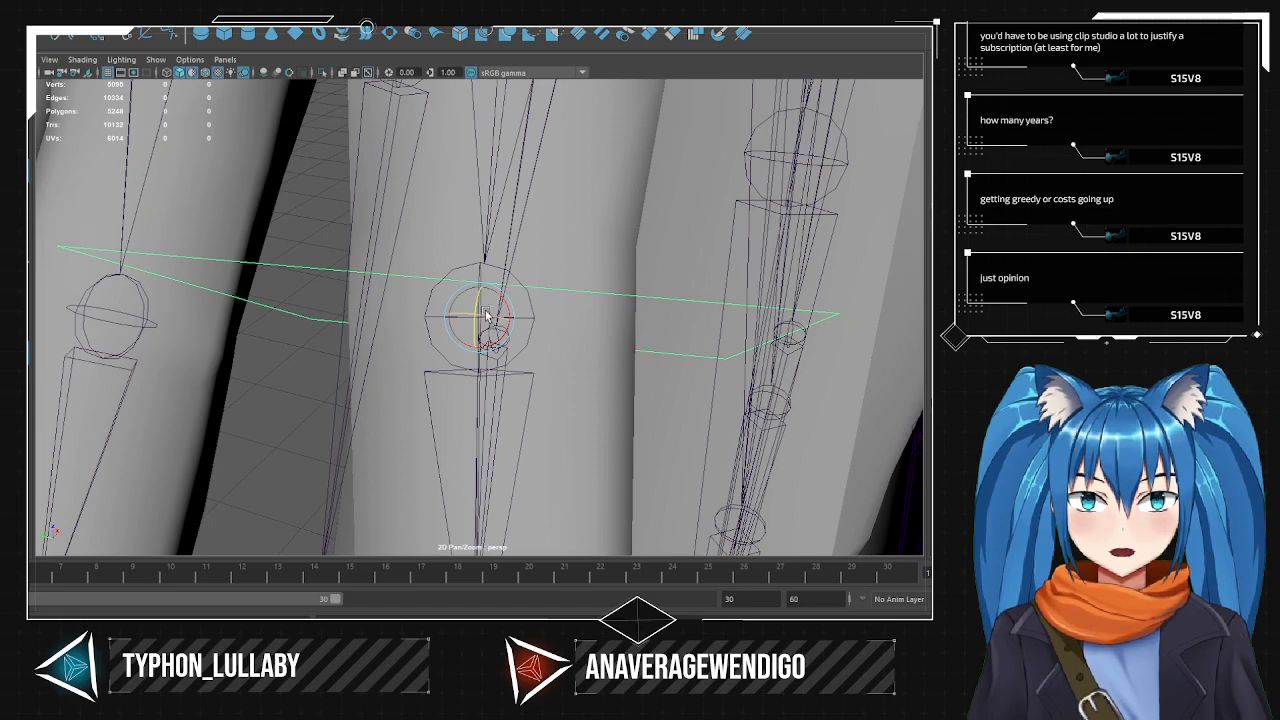
pyautogui.moveTo(513, 318)
pyautogui.keyDown('alt'); pyautogui.mouseDown()
pyautogui.moveTo(480, 305)
pyautogui.moveTo(369, 308)
pyautogui.moveTo(337, 289)
pyautogui.moveTo(460, 289)
pyautogui.moveTo(532, 323)
pyautogui.mouseUp(); pyautogui.keyUp('alt')
pyautogui.scroll(-5, 480, 297)
pyautogui.scroll(4, 536, 325)
pyautogui.keyDown('alt'); pyautogui.moveTo(539, 326); pyautogui.dragTo(543, 275, button='middle'); pyautogui.keyUp('alt')
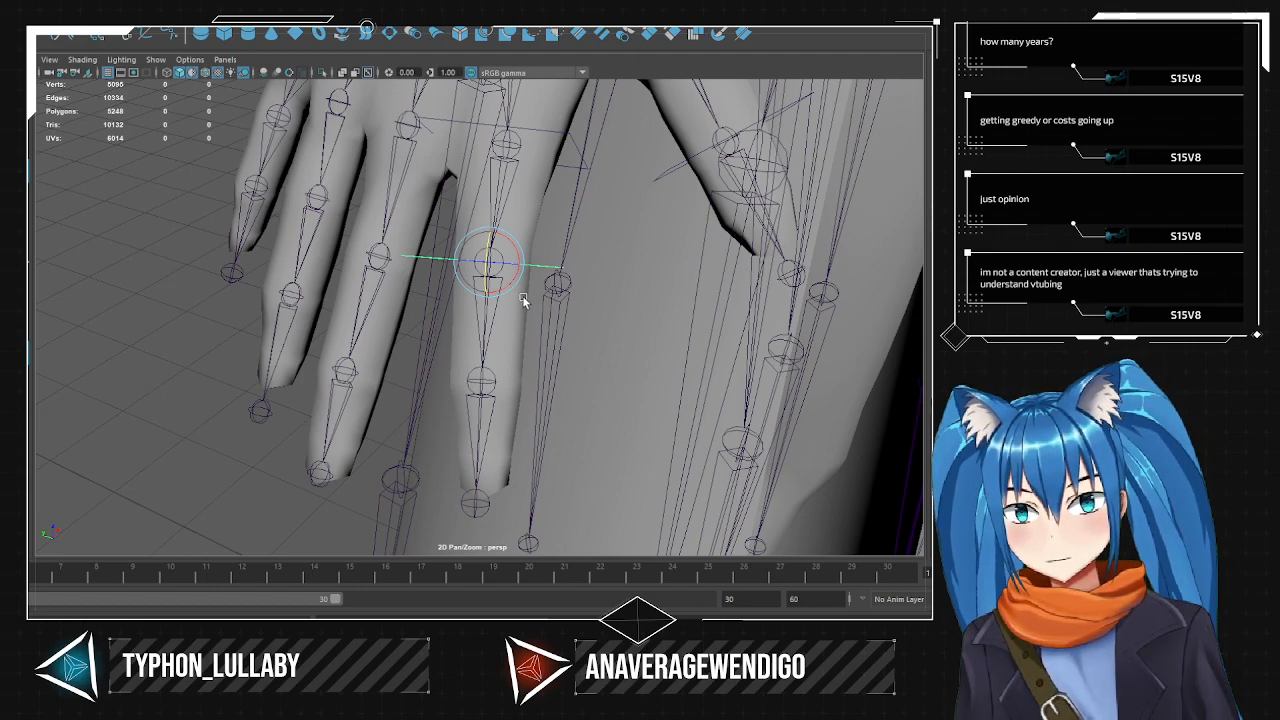
pyautogui.keyDown('alt'); pyautogui.moveTo(560, 286); pyautogui.dragTo(566, 248); pyautogui.keyUp('alt')
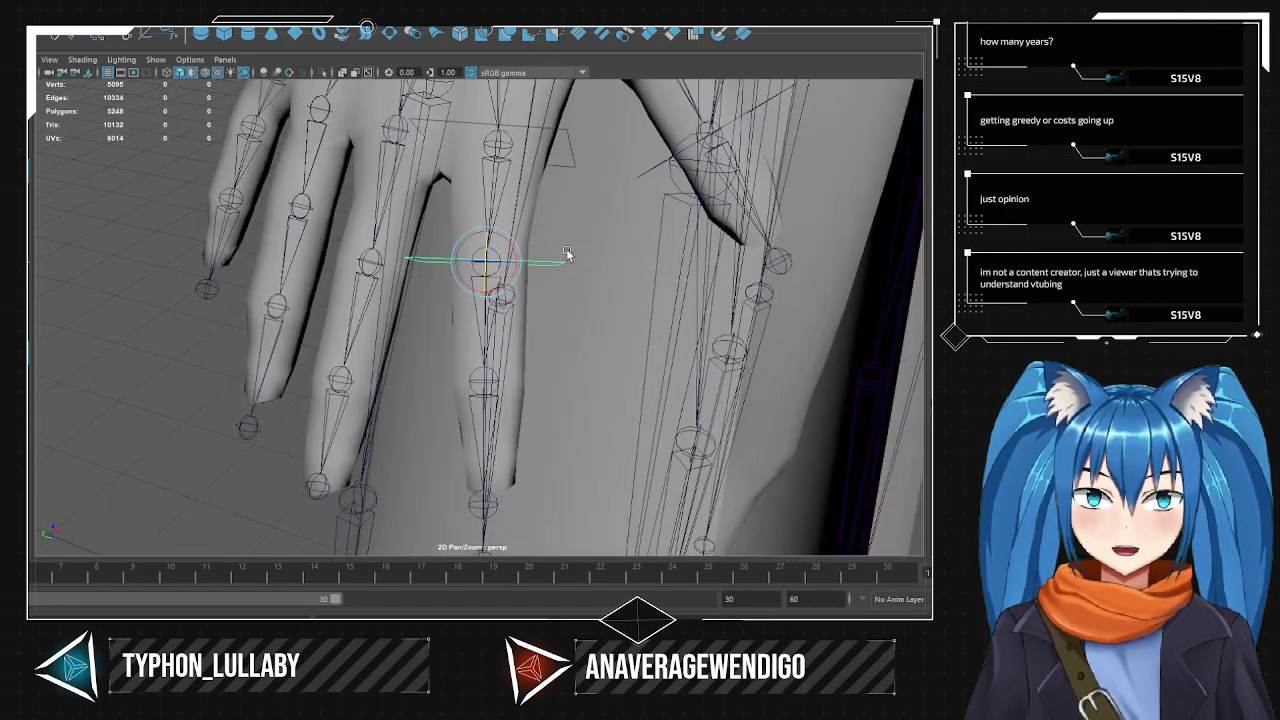
# - Place a copy of the index finger's second-joint control on that finger's third joint
pyautogui.click(570, 146)
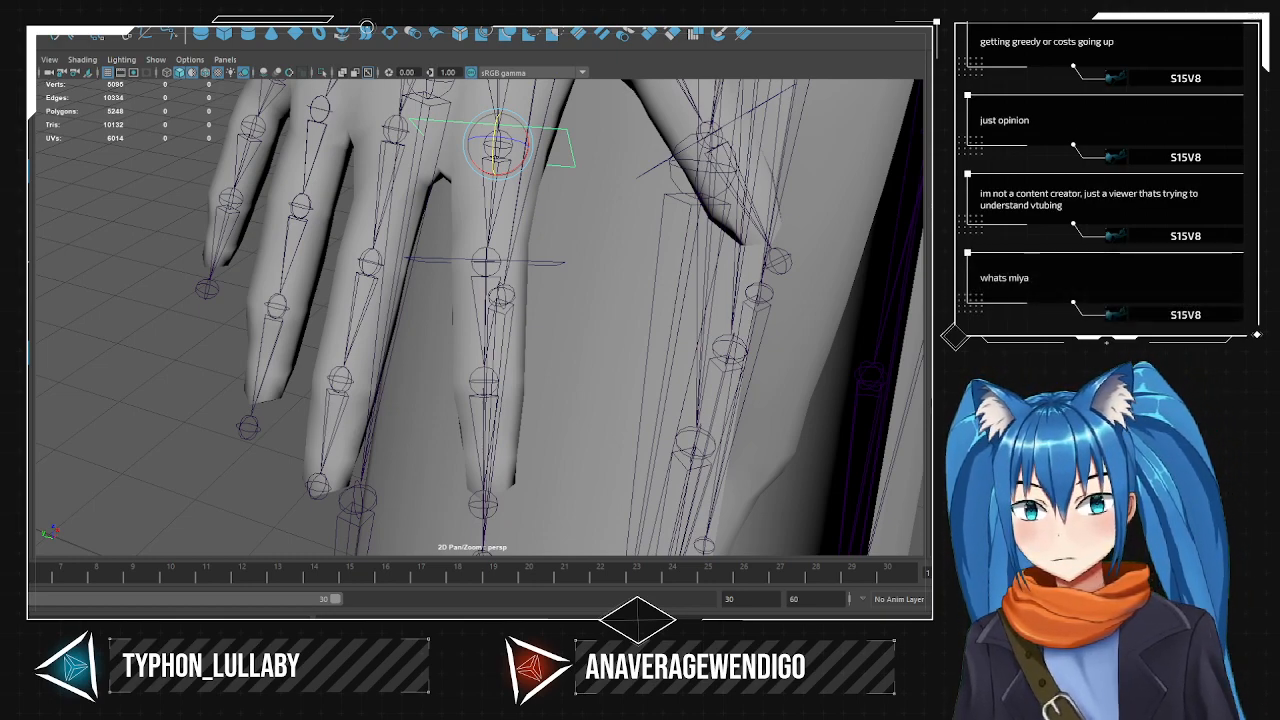
pyautogui.click(548, 263)
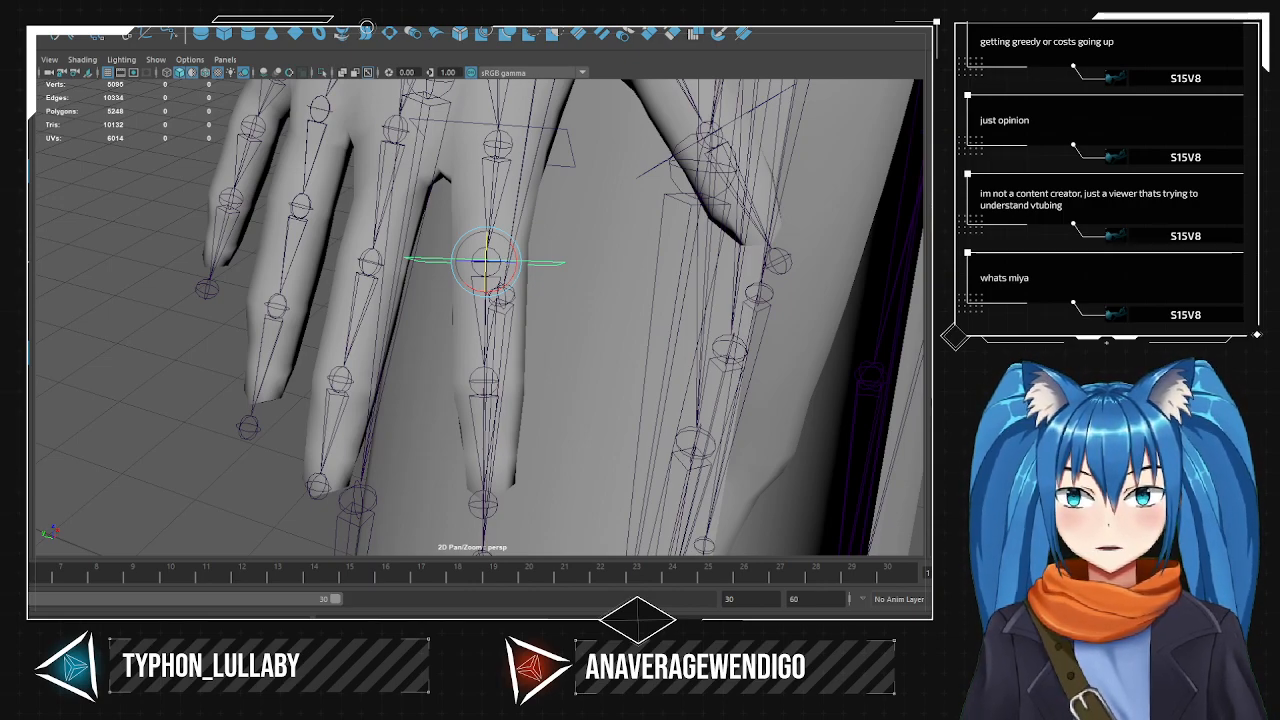
pyautogui.keyDown('alt'); pyautogui.moveTo(553, 216); pyautogui.dragTo(505, 262); pyautogui.keyUp('alt')
pyautogui.click(468, 378)
# - Rotate the control on the index finger's third joint so it lies square to the bone
pyautogui.keyDown('alt'); pyautogui.moveTo(468, 378); pyautogui.dragTo(523, 371); pyautogui.keyUp('alt')
pyautogui.keyDown('alt'); pyautogui.moveTo(523, 371); pyautogui.dragTo(523, 334, button='middle'); pyautogui.keyUp('alt')
pyautogui.keyDown('alt'); pyautogui.moveTo(523, 334); pyautogui.dragTo(637, 389, button='right'); pyautogui.keyUp('alt')
pyautogui.keyDown('alt'); pyautogui.moveTo(637, 389); pyautogui.dragTo(608, 323); pyautogui.keyUp('alt')
pyautogui.press('e')
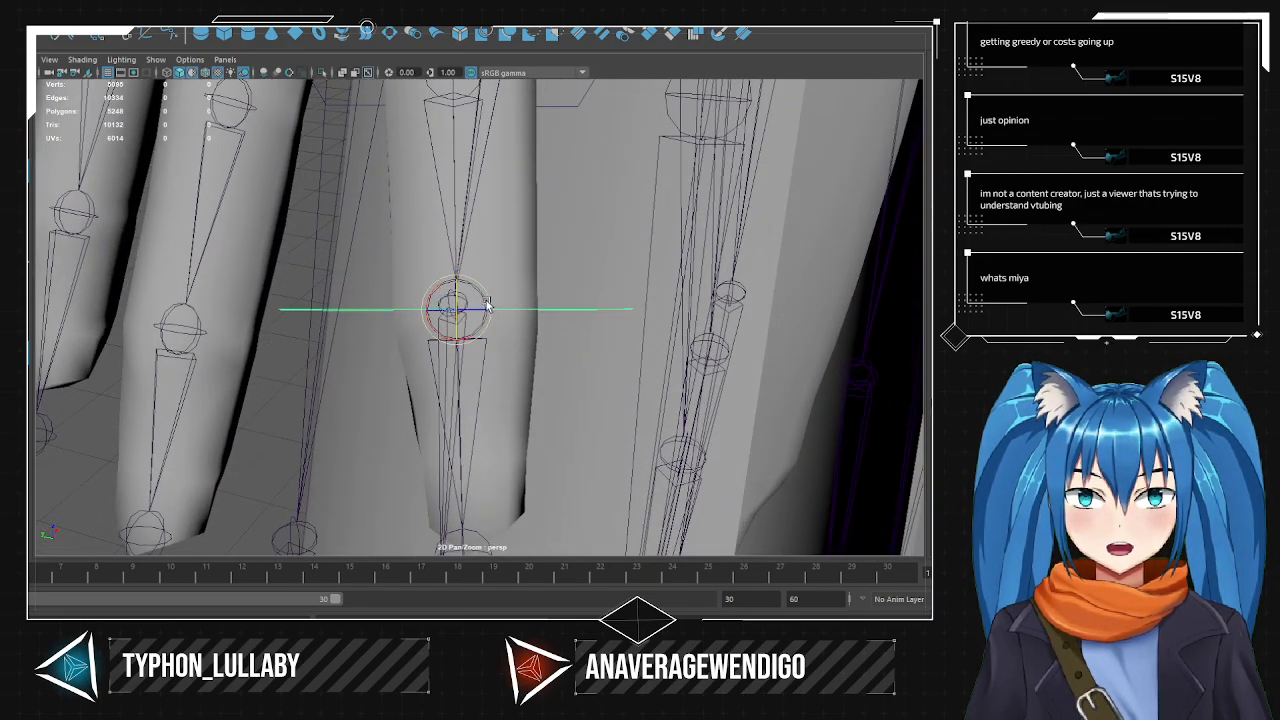
pyautogui.keyDown('alt'); pyautogui.moveTo(520, 316); pyautogui.dragTo(411, 302); pyautogui.keyUp('alt')
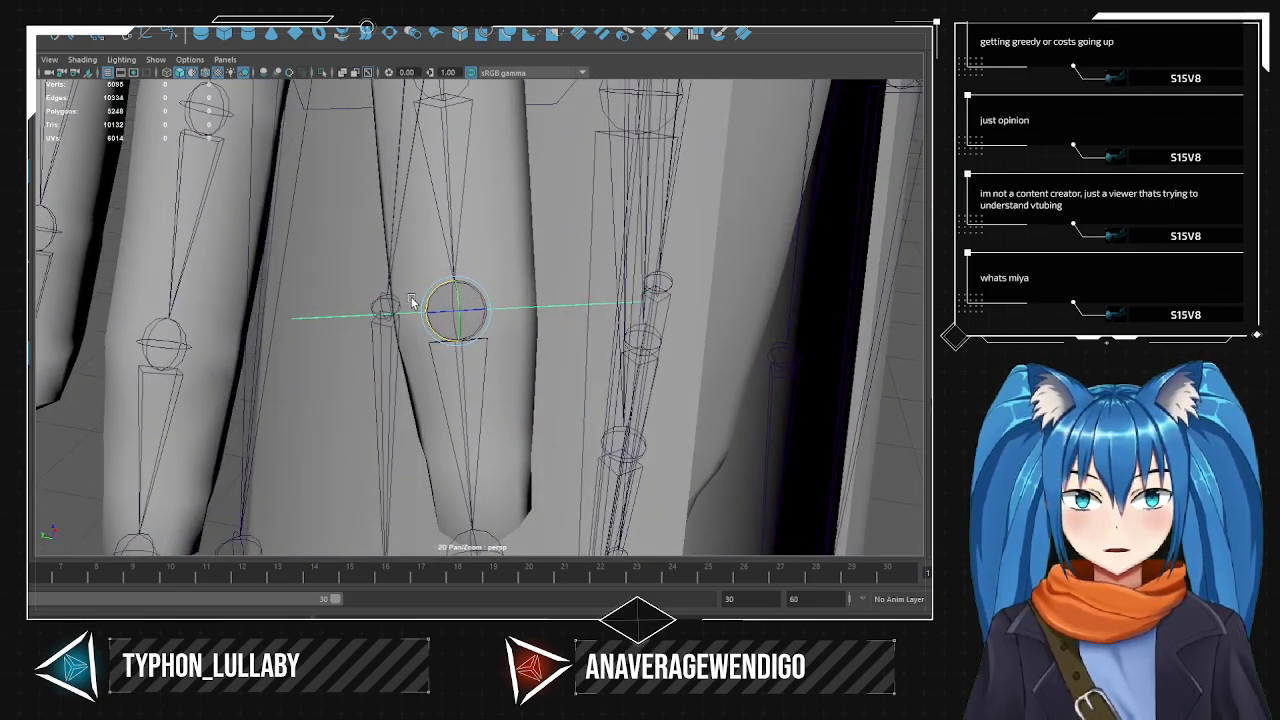
pyautogui.keyDown('alt'); pyautogui.moveTo(462, 305); pyautogui.dragTo(514, 270); pyautogui.keyUp('alt')
pyautogui.press('Up')
pyautogui.press('Down')
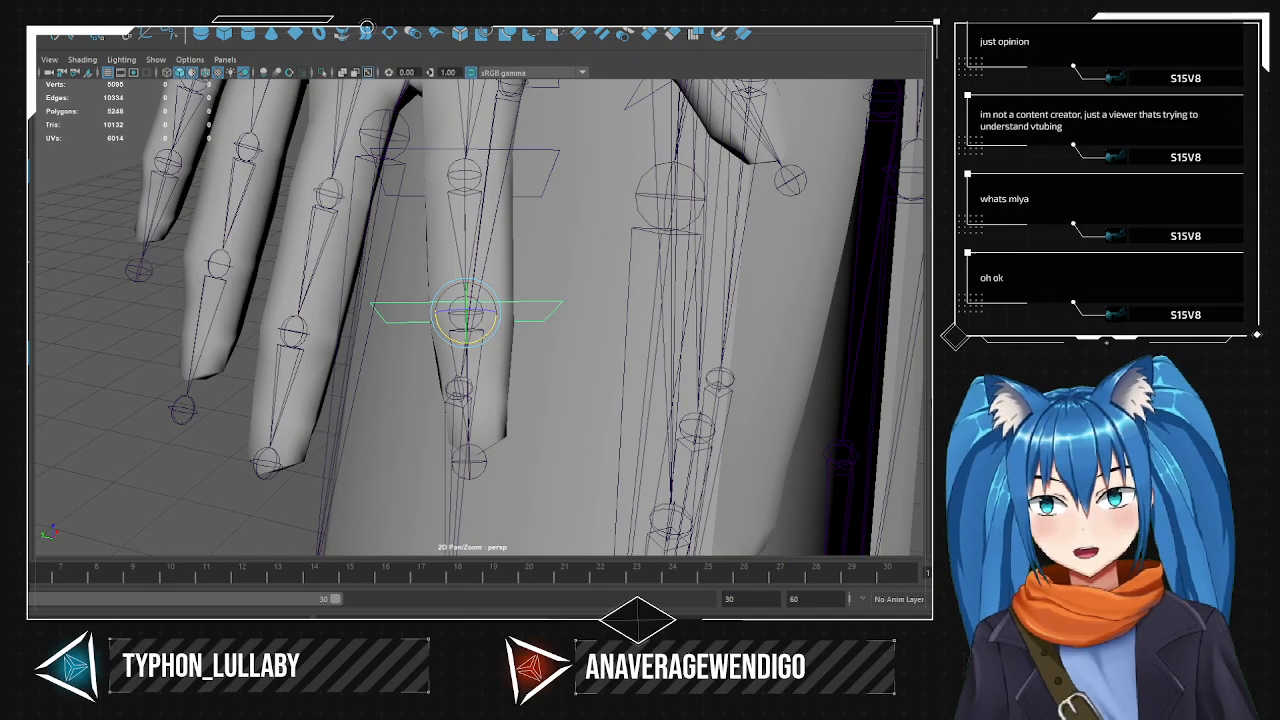
# - Place a copy of the index finger's base control on the middle finger's base joint
pyautogui.keyDown('alt'); pyautogui.moveTo(457, 349); pyautogui.dragTo(408, 330); pyautogui.keyUp('alt')
pyautogui.keyDown('alt'); pyautogui.moveTo(469, 306); pyautogui.dragTo(598, 510, button='middle'); pyautogui.keyUp('alt')
pyautogui.keyDown('alt'); pyautogui.moveTo(450, 420); pyautogui.dragTo(557, 349); pyautogui.keyUp('alt')
pyautogui.keyDown('alt'); pyautogui.moveTo(557, 349); pyautogui.dragTo(625, 437, button='middle'); pyautogui.keyUp('alt')
pyautogui.click(568, 279)
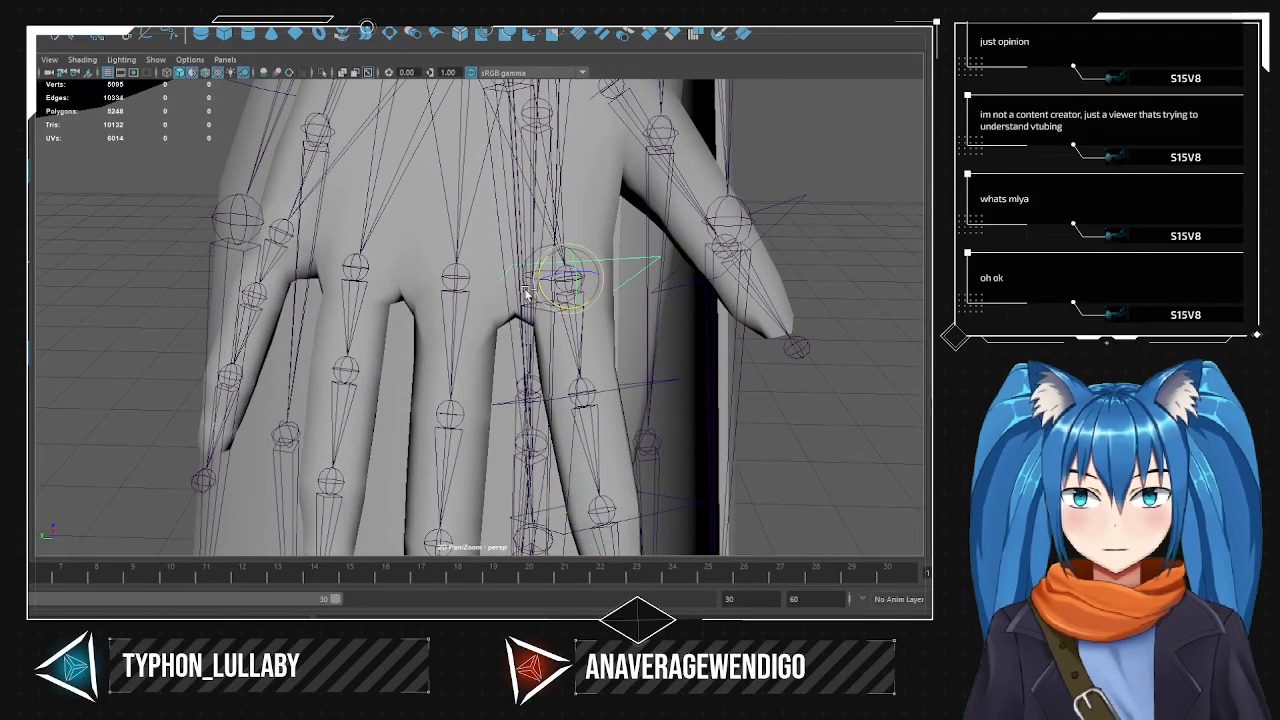
pyautogui.keyDown('alt'); pyautogui.moveTo(523, 293); pyautogui.dragTo(540, 326); pyautogui.keyUp('alt')
pyautogui.click(420, 253)
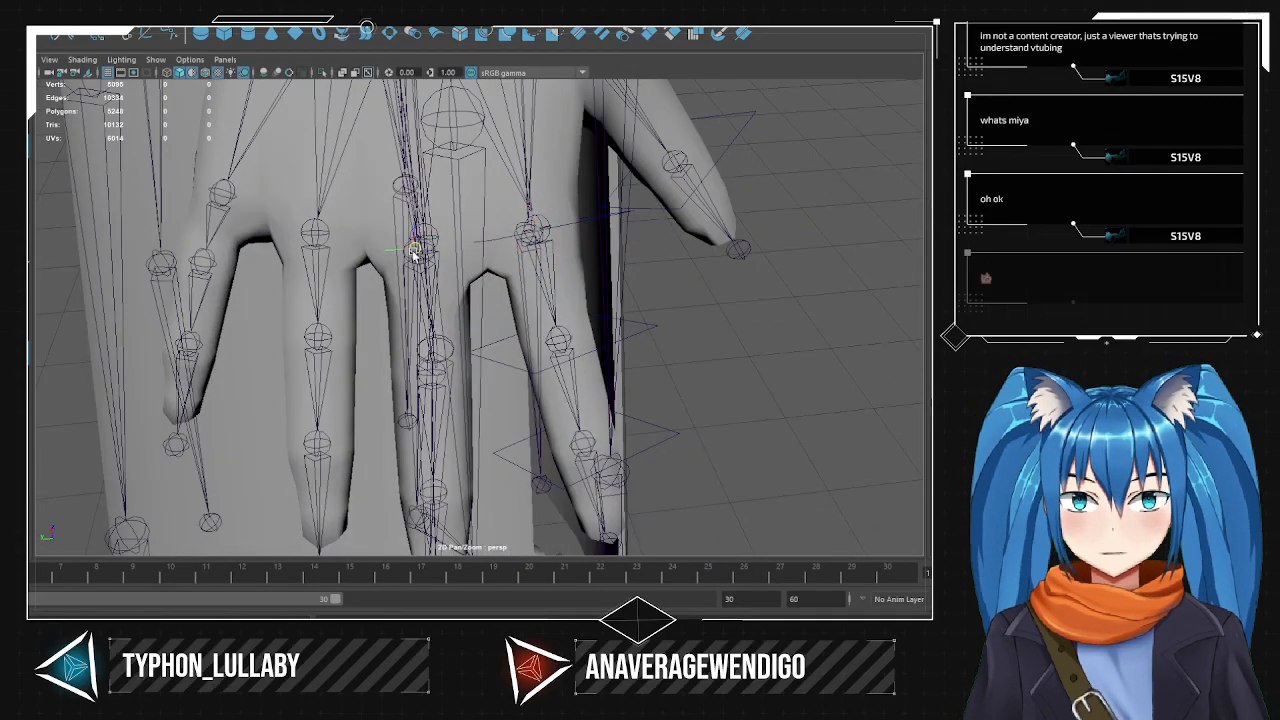
pyautogui.keyDown('alt'); pyautogui.moveTo(420, 253); pyautogui.dragTo(592, 302); pyautogui.keyUp('alt')
pyautogui.click(588, 240)
pyautogui.keyDown('alt'); pyautogui.moveTo(590, 236); pyautogui.dragTo(590, 346); pyautogui.keyUp('alt')
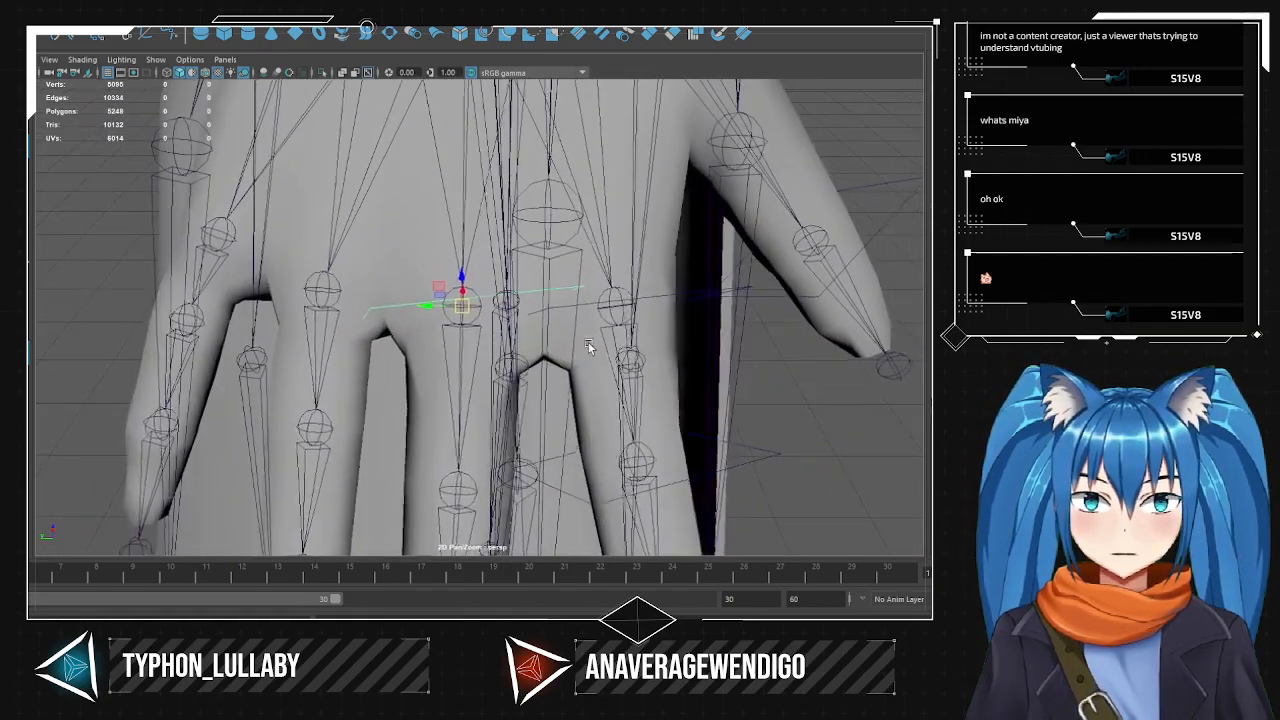
# - Rotate the control on the middle finger's base joint to lie square across the bone
pyautogui.keyDown('alt'); pyautogui.moveTo(589, 346); pyautogui.dragTo(734, 540, button='right'); pyautogui.keyUp('alt')
pyautogui.keyDown('alt'); pyautogui.moveTo(486, 368); pyautogui.dragTo(485, 325, button='middle'); pyautogui.keyUp('alt')
pyautogui.keyDown('alt'); pyautogui.moveTo(485, 330); pyautogui.dragTo(581, 330); pyautogui.keyUp('alt')
pyautogui.moveTo(468, 346); pyautogui.dragTo(499, 345)
pyautogui.press('w')
pyautogui.scroll(4, 495, 345)
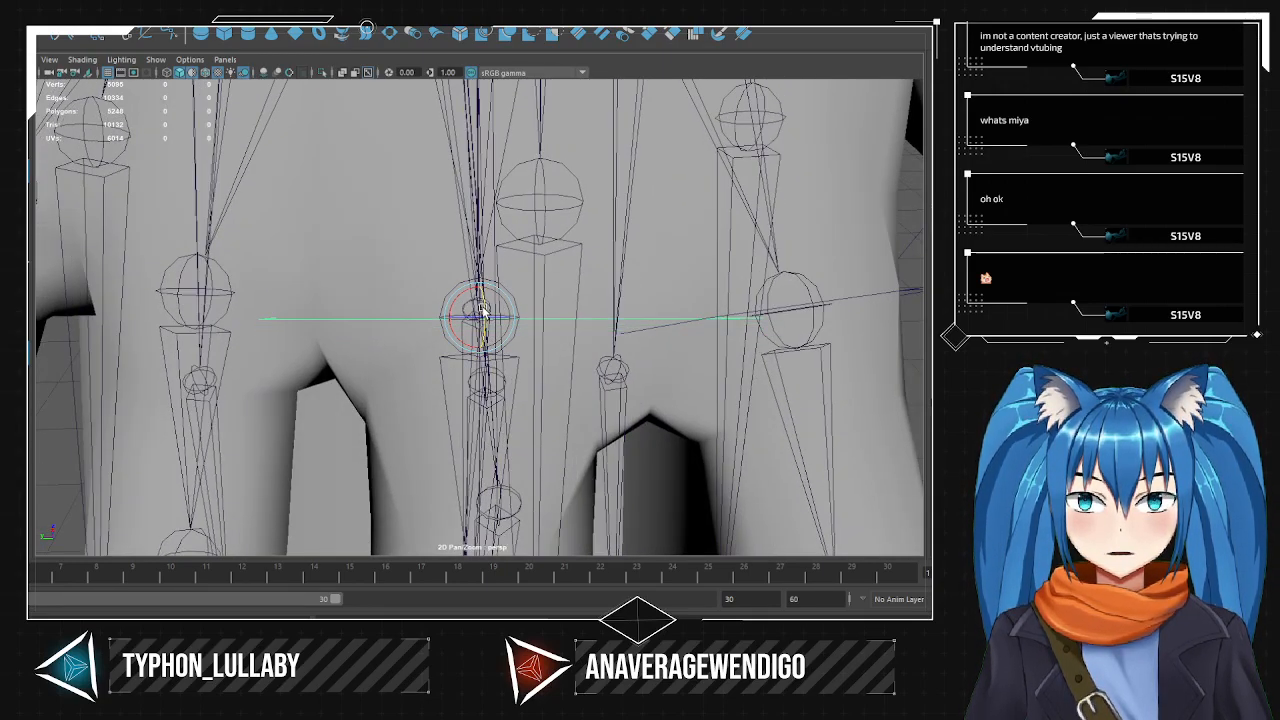
pyautogui.scroll(-4, 484, 318)
pyautogui.keyDown('alt'); pyautogui.moveTo(484, 318); pyautogui.dragTo(400, 366); pyautogui.keyUp('alt')
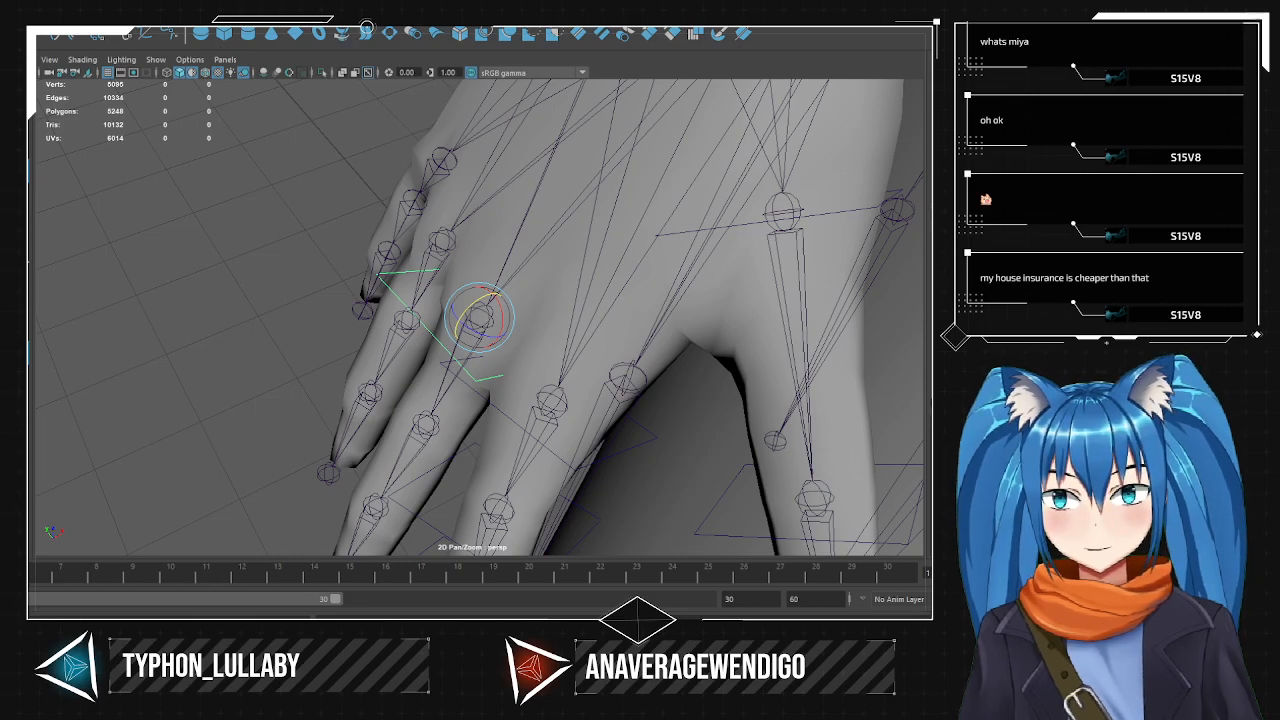
# - Place a copy of the middle finger's base control on that finger's second joint
pyautogui.keyDown('alt'); pyautogui.moveTo(350, 300); pyautogui.dragTo(455, 300); pyautogui.keyUp('alt')
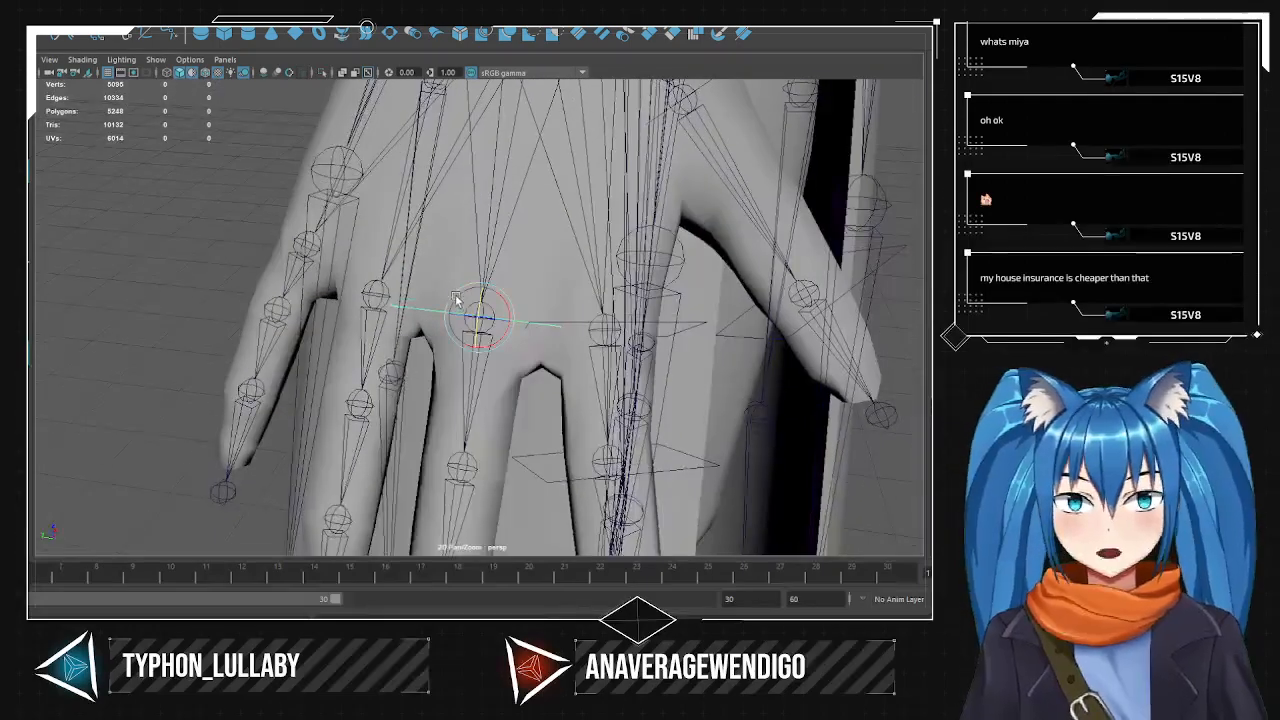
pyautogui.keyDown('alt'); pyautogui.moveTo(393, 390); pyautogui.dragTo(428, 323, button='middle'); pyautogui.keyUp('alt')
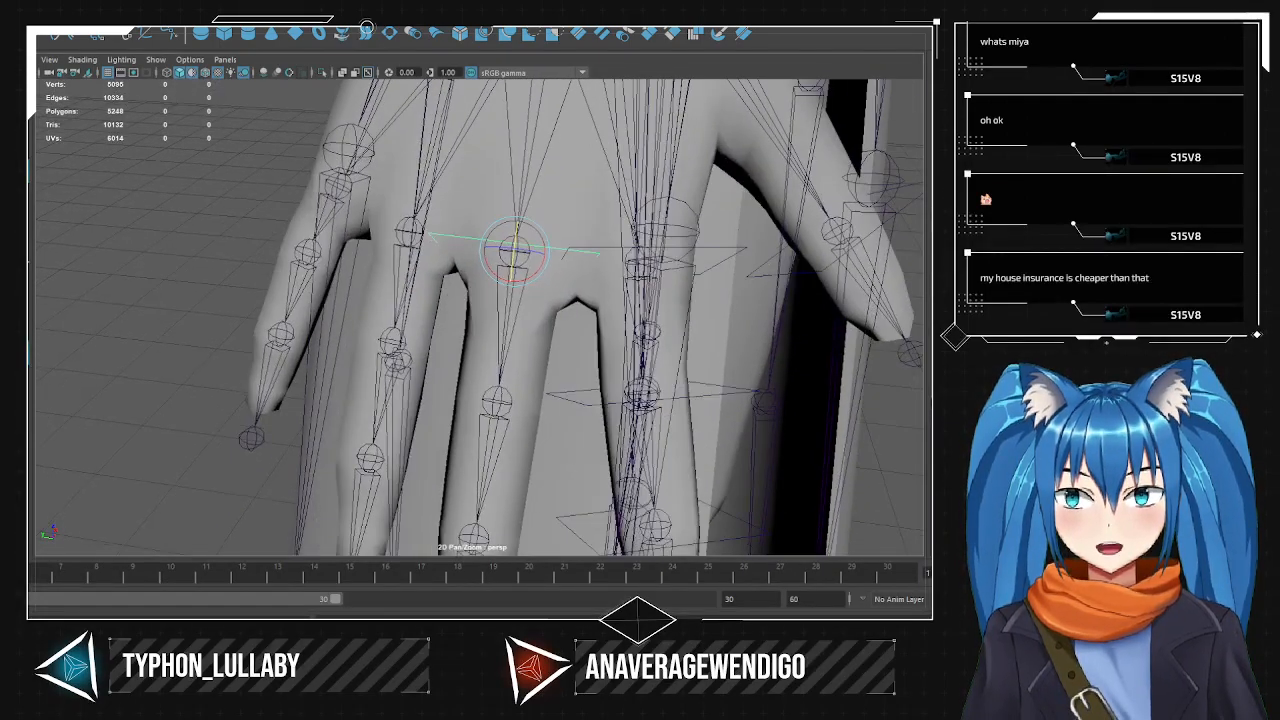
pyautogui.keyDown('alt'); pyautogui.moveTo(370, 380); pyautogui.dragTo(491, 366); pyautogui.keyUp('alt')
pyautogui.click(491, 383)
pyautogui.press('f')
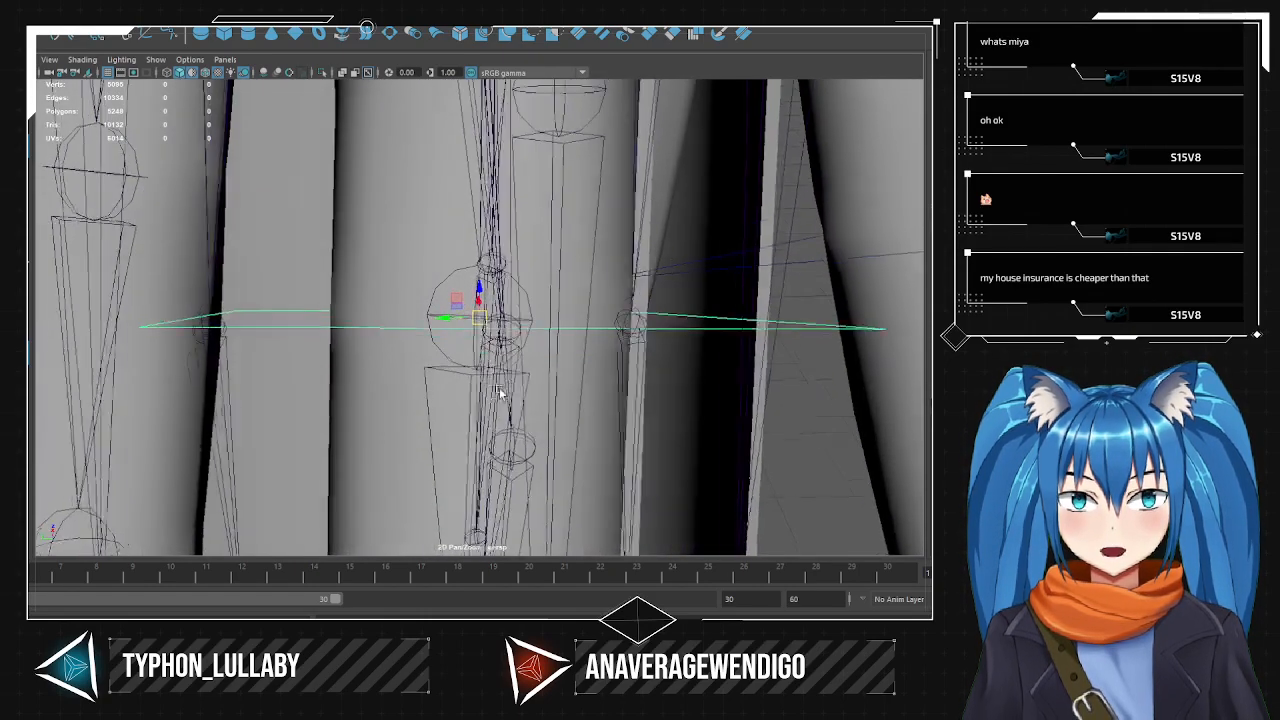
# - Rotate the control on the middle finger's second joint so it lies square to the bone
pyautogui.press('e')
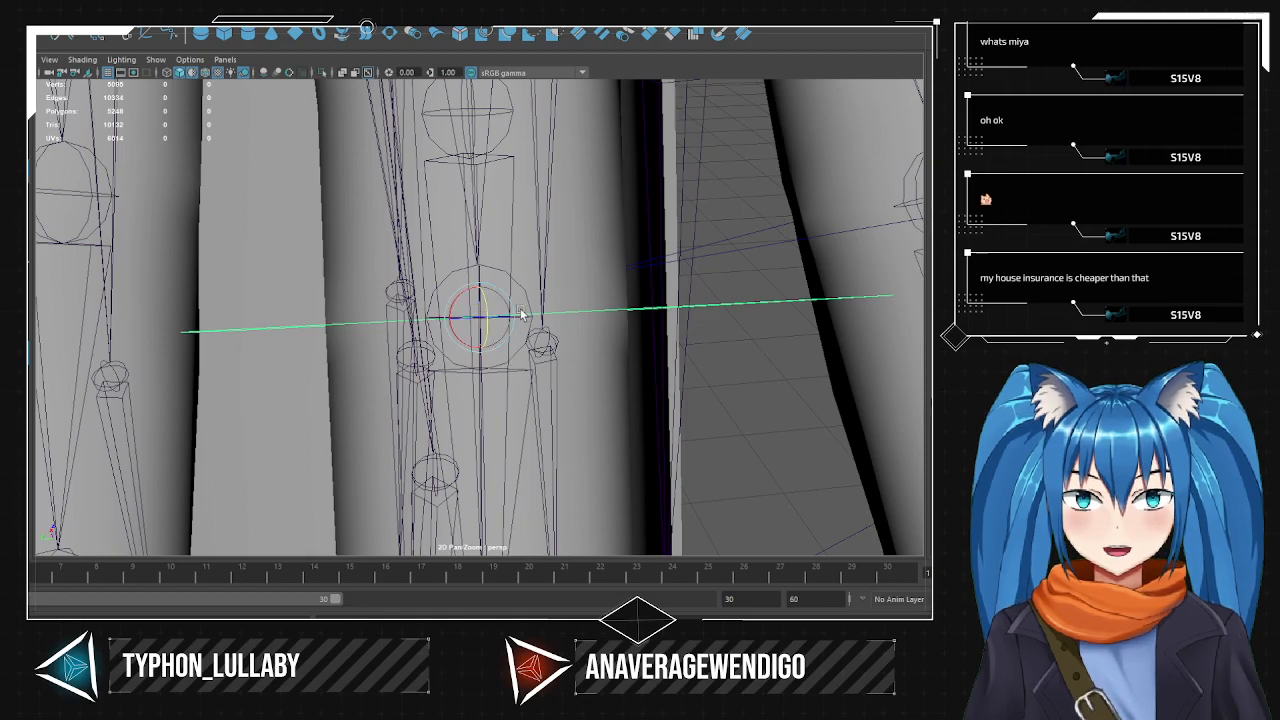
pyautogui.keyDown('alt'); pyautogui.moveTo(493, 320); pyautogui.dragTo(487, 328); pyautogui.keyUp('alt')
pyautogui.keyDown('alt'); pyautogui.moveTo(494, 327); pyautogui.dragTo(507, 298); pyautogui.keyUp('alt')
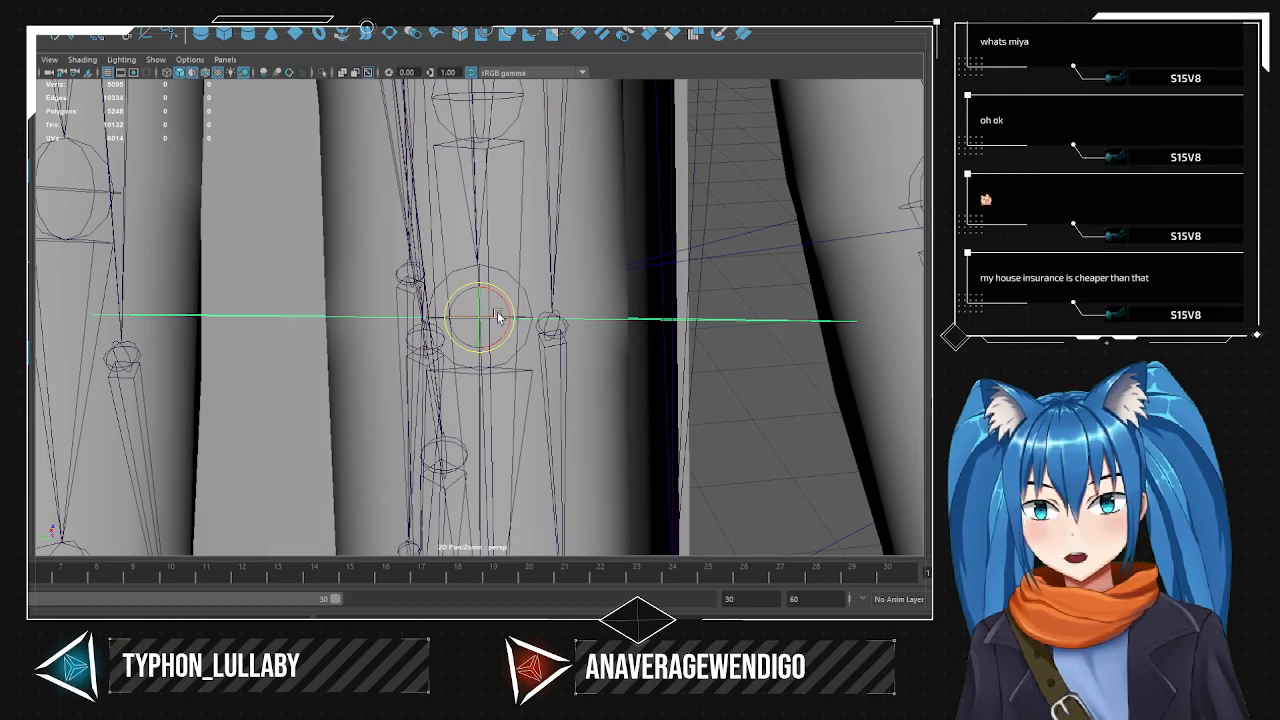
pyautogui.scroll(-8, 501, 329)
pyautogui.moveTo(530, 331)
pyautogui.keyDown('alt'); pyautogui.mouseDown()
pyautogui.moveTo(461, 331)
pyautogui.moveTo(517, 337)
pyautogui.mouseUp(); pyautogui.keyUp('alt')
pyautogui.keyDown('alt'); pyautogui.moveTo(562, 277); pyautogui.dragTo(536, 345, button='middle'); pyautogui.keyUp('alt')
pyautogui.scroll(5, 535, 330)
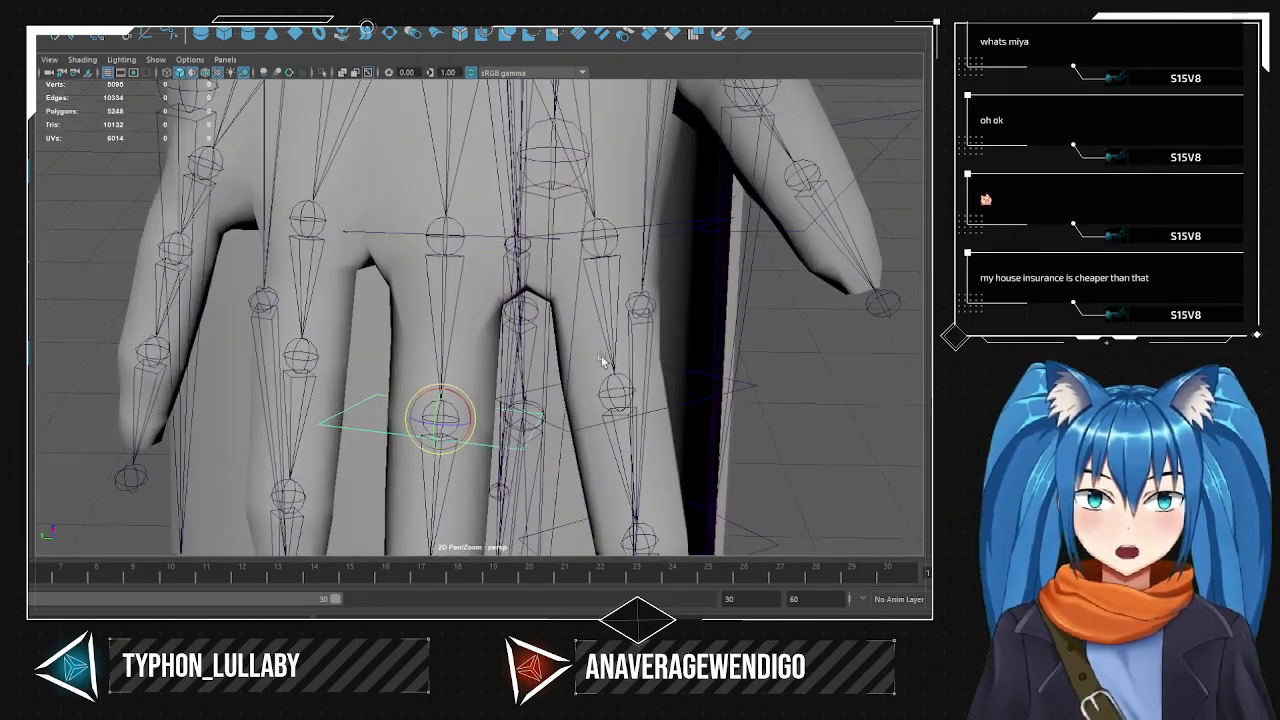
pyautogui.keyDown('alt'); pyautogui.moveTo(536, 321); pyautogui.dragTo(535, 318); pyautogui.keyUp('alt')
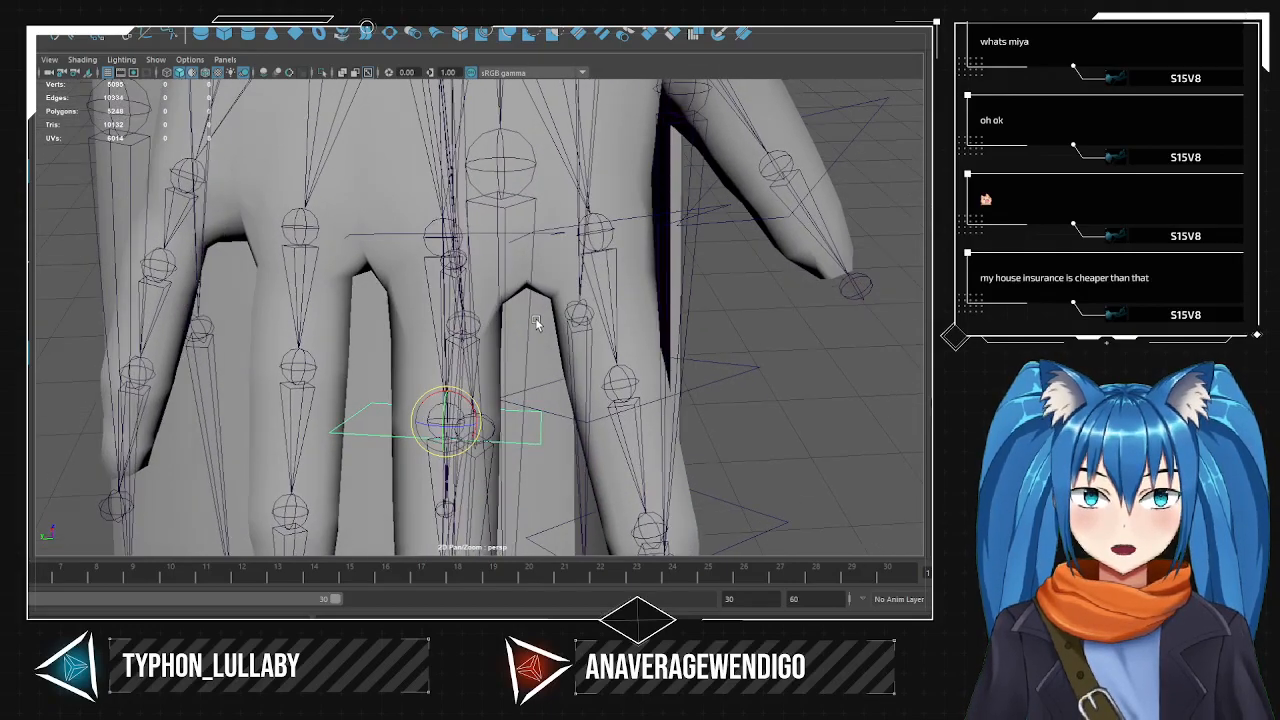
# - Refine the rotation of the middle finger's base control to match its joint
pyautogui.click(430, 236)
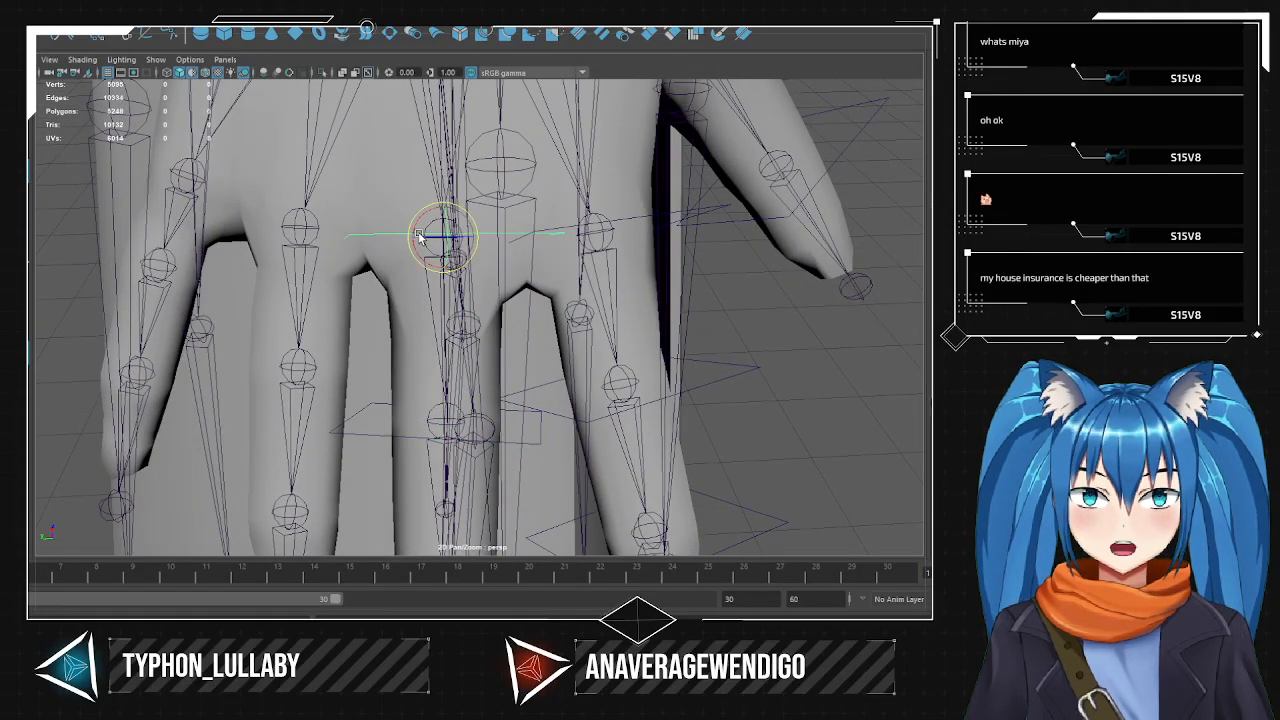
pyautogui.press('f')
pyautogui.keyDown('alt'); pyautogui.moveTo(395, 222); pyautogui.dragTo(410, 238); pyautogui.keyUp('alt')
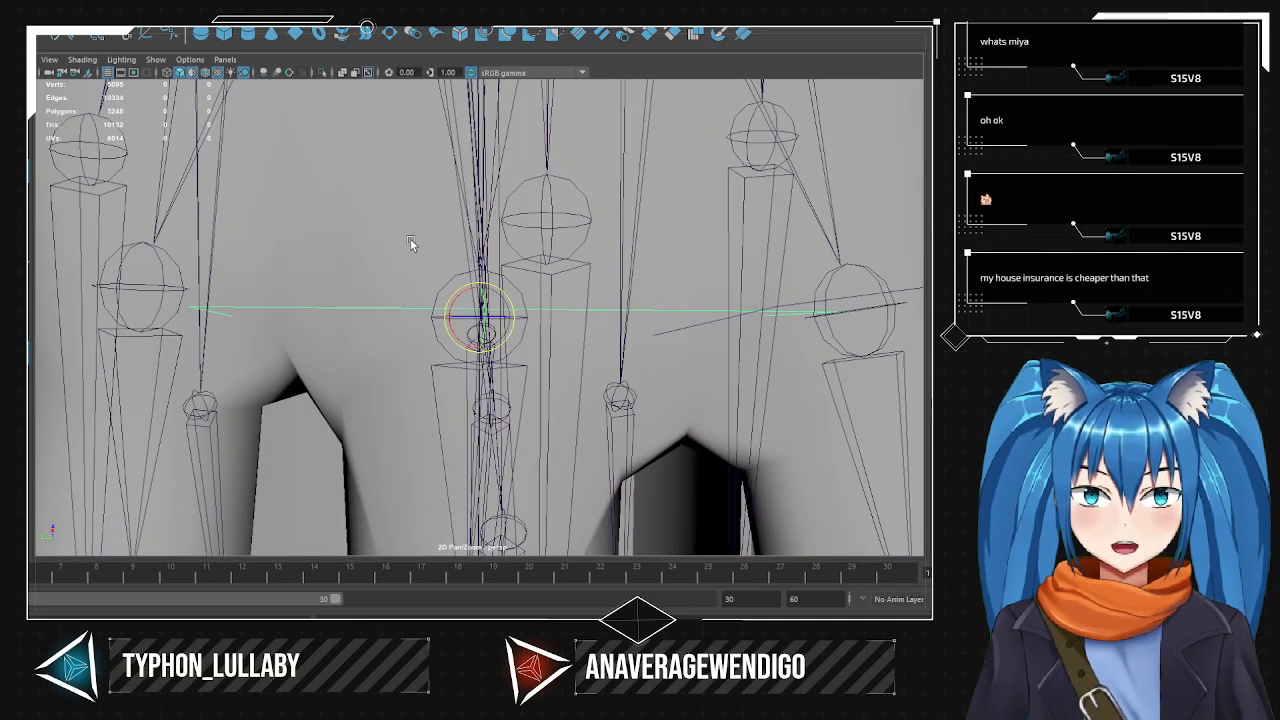
pyautogui.moveTo(459, 318); pyautogui.dragTo(506, 300)
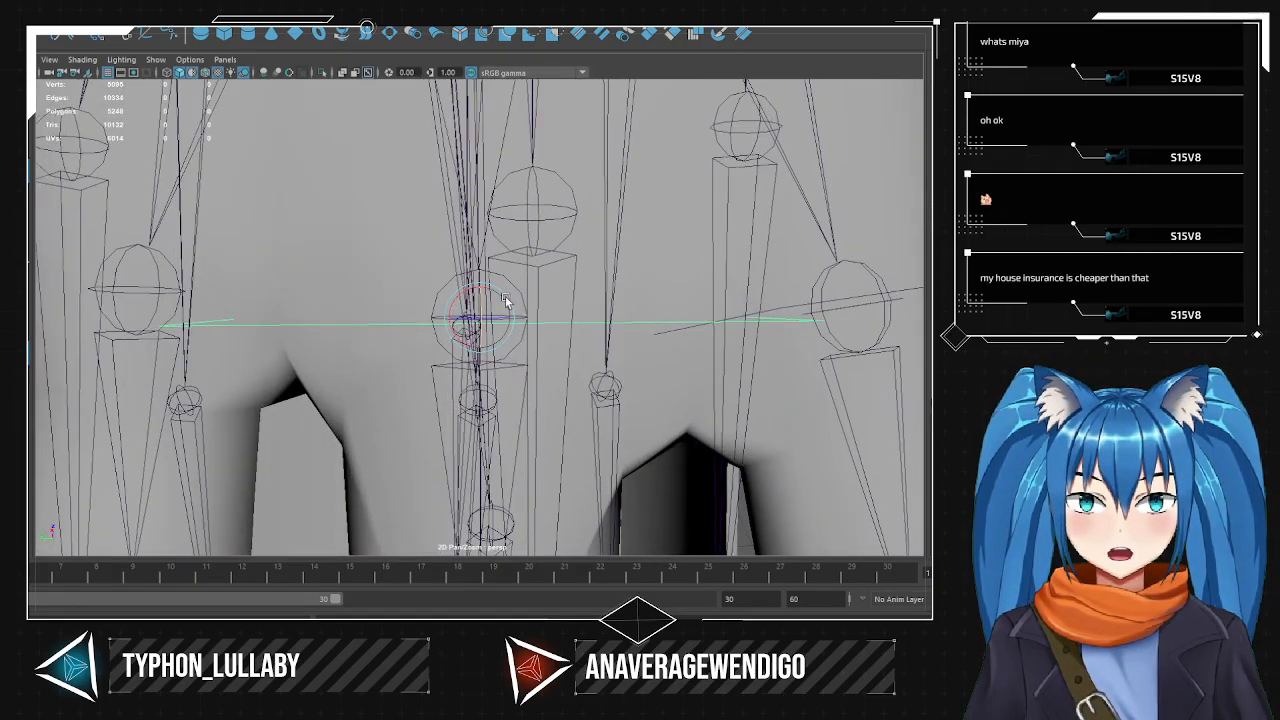
pyautogui.keyDown('alt'); pyautogui.moveTo(495, 350); pyautogui.dragTo(488, 298, button='middle'); pyautogui.keyUp('alt')
pyautogui.scroll(-3, 488, 298)
pyautogui.scroll(3, 531, 352)
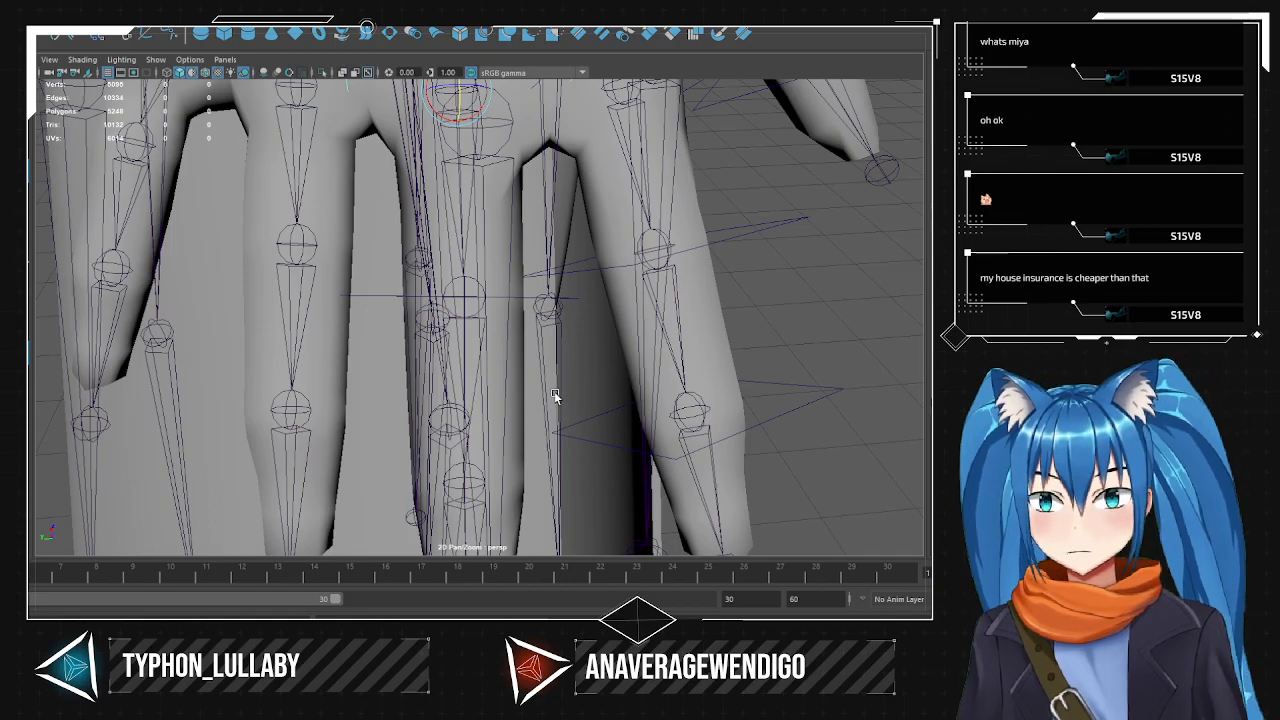
# - Place a control copy on the middle finger's third joint and rotate it square to the bone
pyautogui.keyDown('alt'); pyautogui.moveTo(554, 391); pyautogui.dragTo(455, 362); pyautogui.keyUp('alt')
pyautogui.click(455, 438)
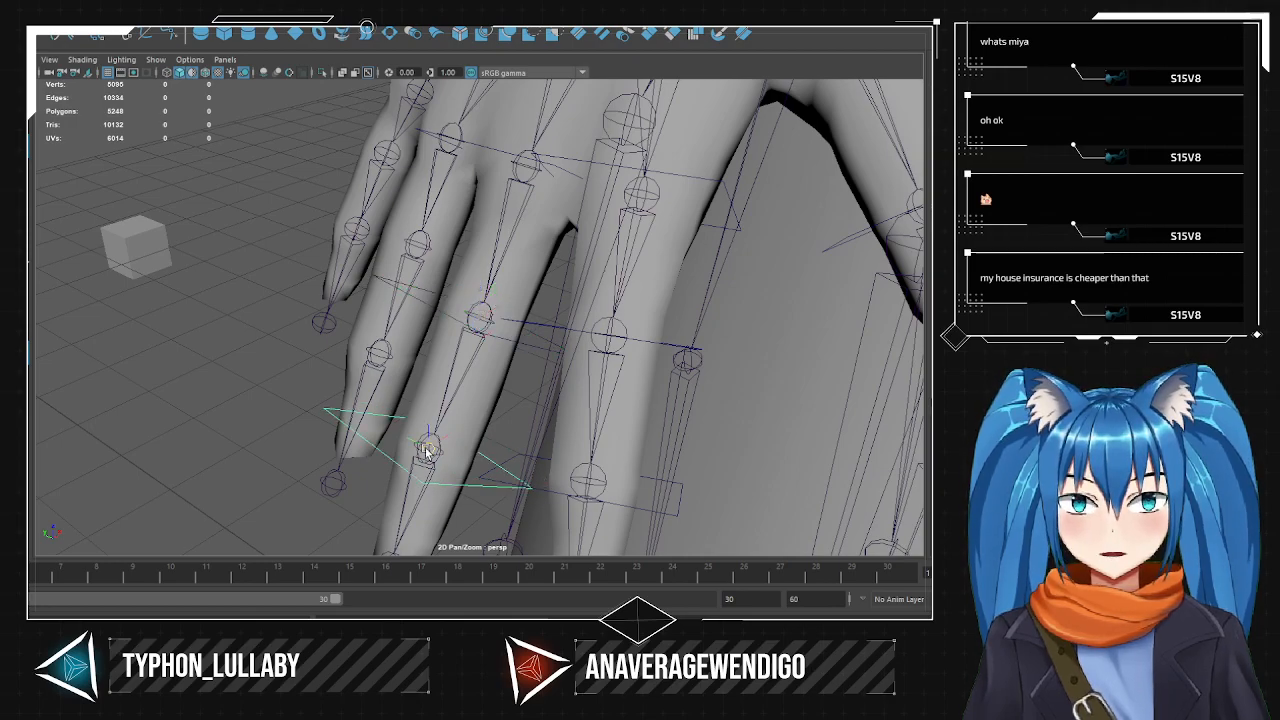
pyautogui.press('f')
pyautogui.keyDown('alt'); pyautogui.moveTo(470, 438); pyautogui.dragTo(530, 445); pyautogui.keyUp('alt')
pyautogui.press('e')
pyautogui.moveTo(480, 297); pyautogui.dragTo(423, 325)
pyautogui.scroll(-4, 534, 317)
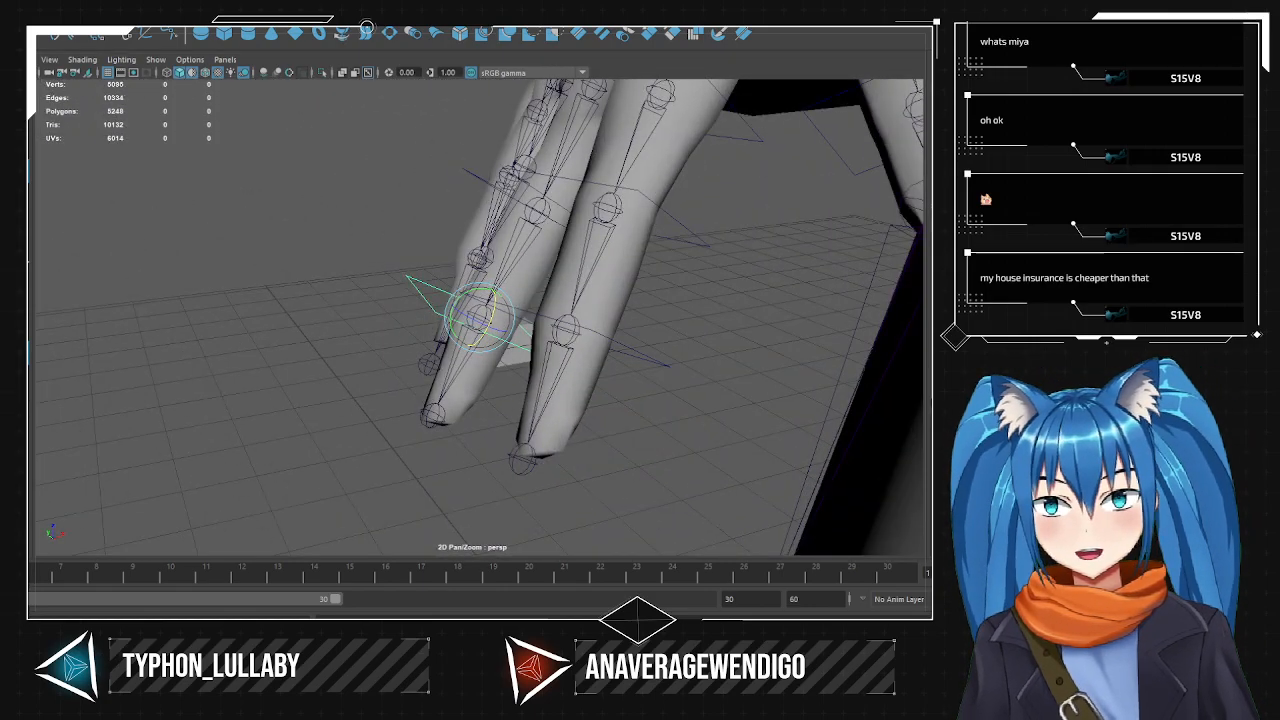
# - Select the middle finger's second-joint and base controls in turn and check their alignment with the bones from several angles
pyautogui.click(482, 180)
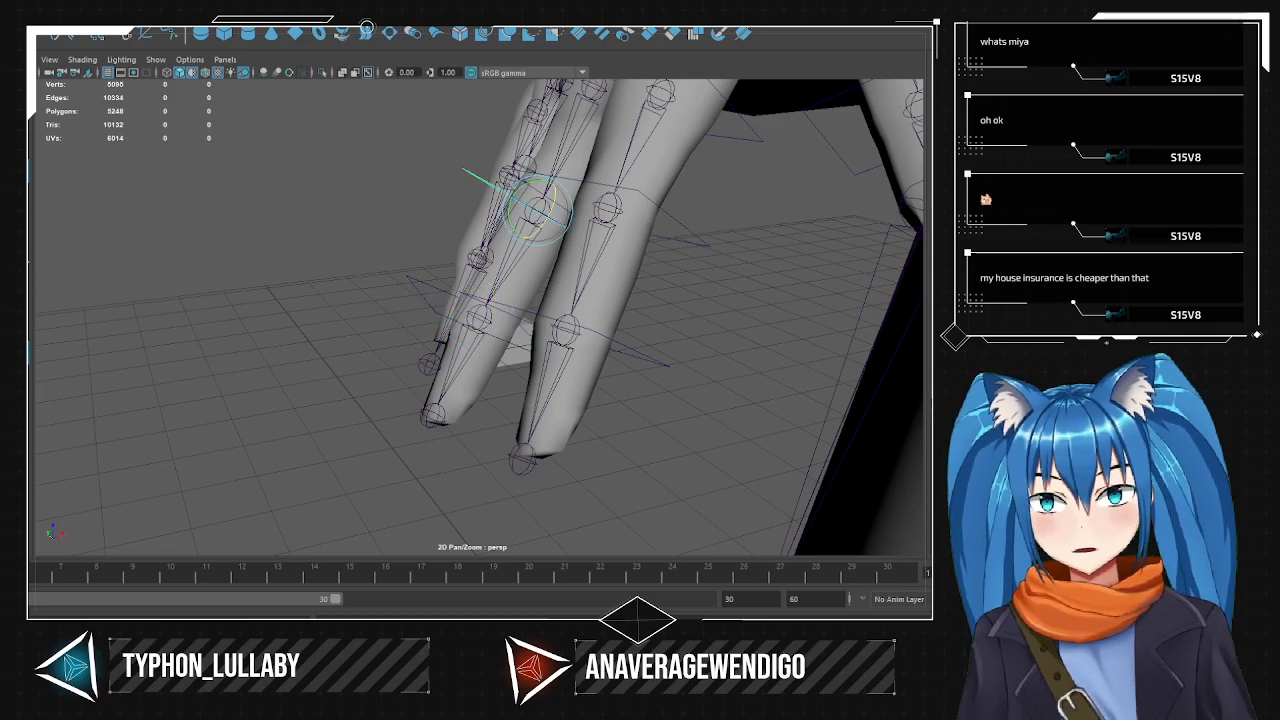
pyautogui.scroll(-4, 391, 294)
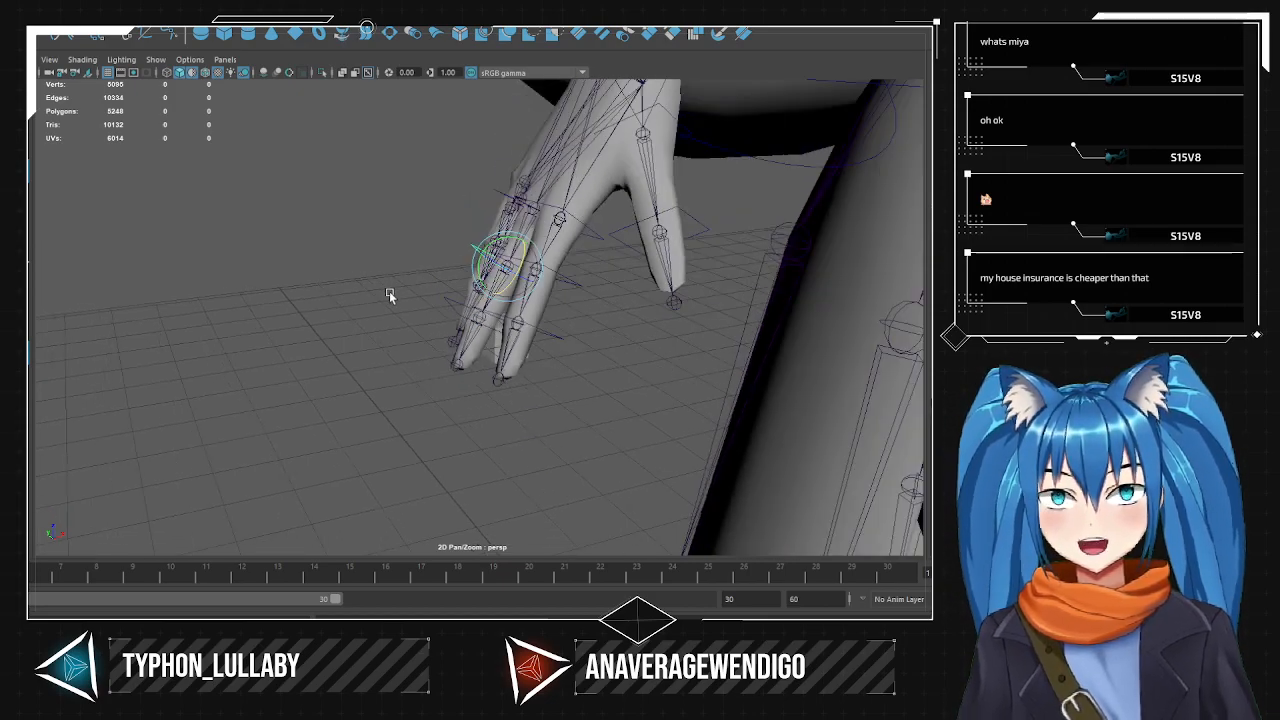
pyautogui.keyDown('alt'); pyautogui.moveTo(391, 294); pyautogui.dragTo(512, 294); pyautogui.keyUp('alt')
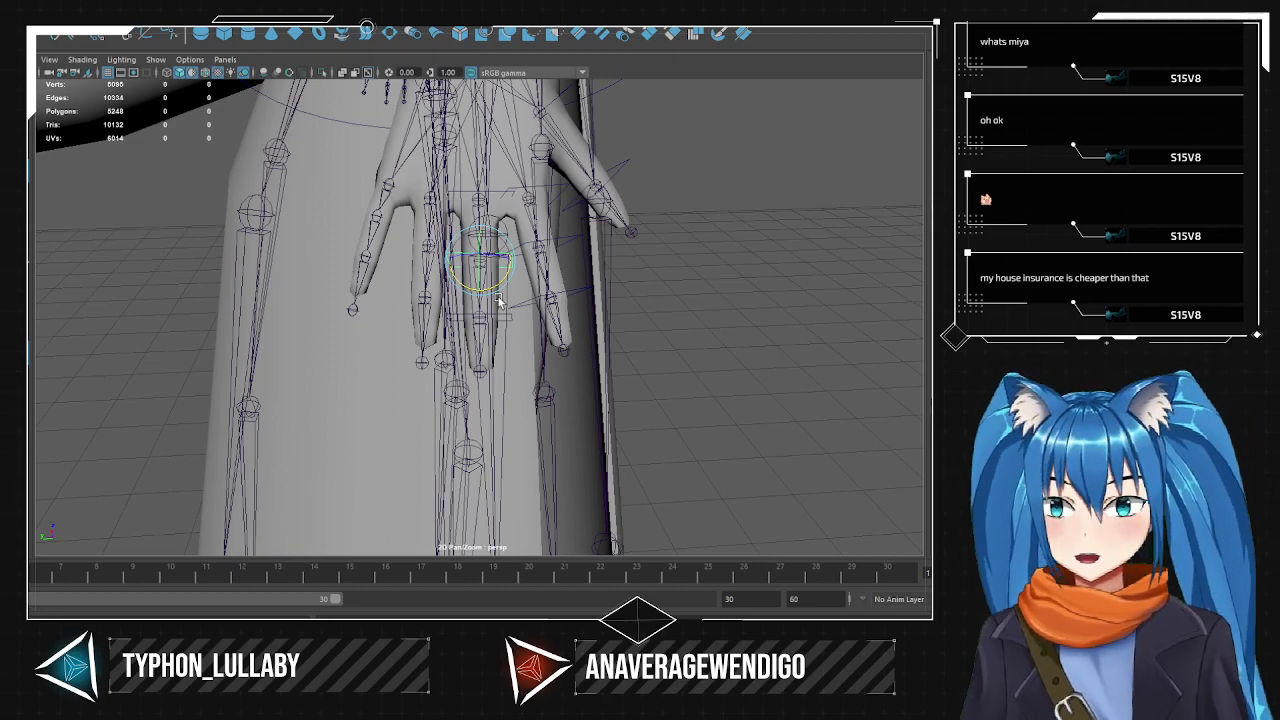
pyautogui.keyDown('alt'); pyautogui.moveTo(566, 257); pyautogui.dragTo(491, 266); pyautogui.keyUp('alt')
pyautogui.keyDown('alt'); pyautogui.moveTo(491, 266); pyautogui.dragTo(686, 372, button='right'); pyautogui.keyUp('alt')
pyautogui.keyDown('alt'); pyautogui.moveTo(533, 247); pyautogui.dragTo(426, 241); pyautogui.keyUp('alt')
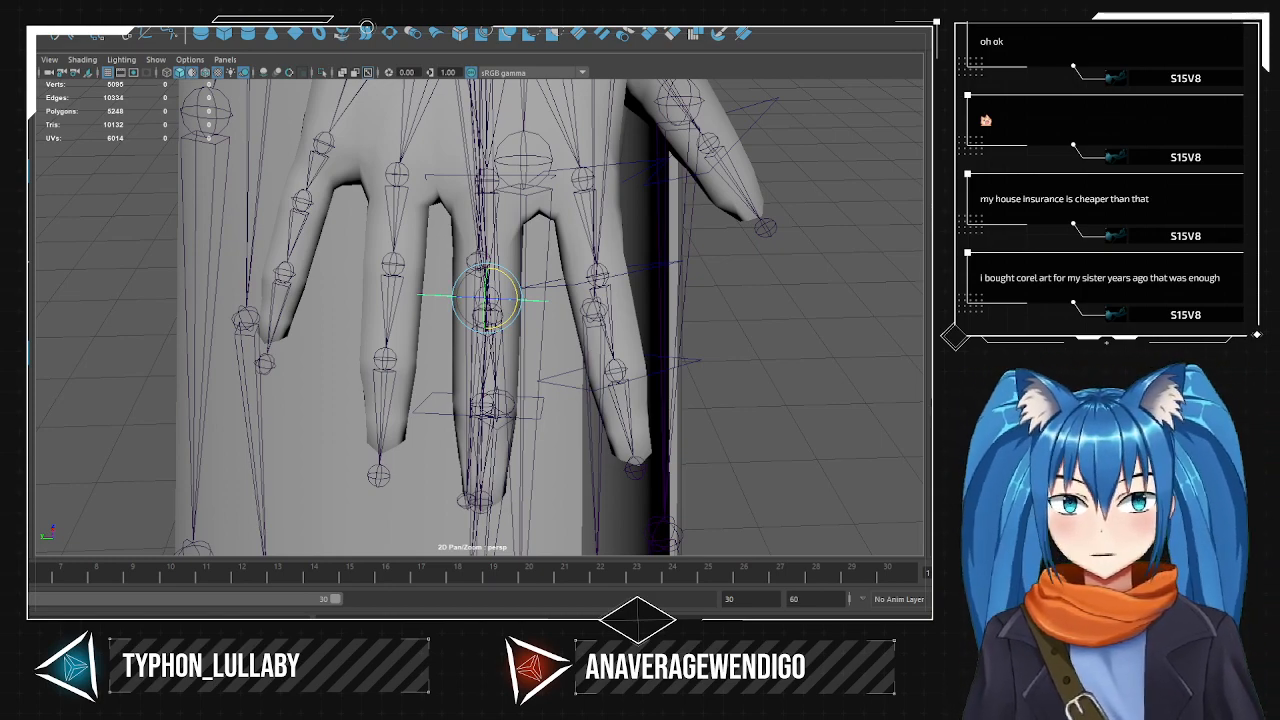
pyautogui.keyDown('alt'); pyautogui.moveTo(500, 300); pyautogui.dragTo(545, 289); pyautogui.keyUp('alt')
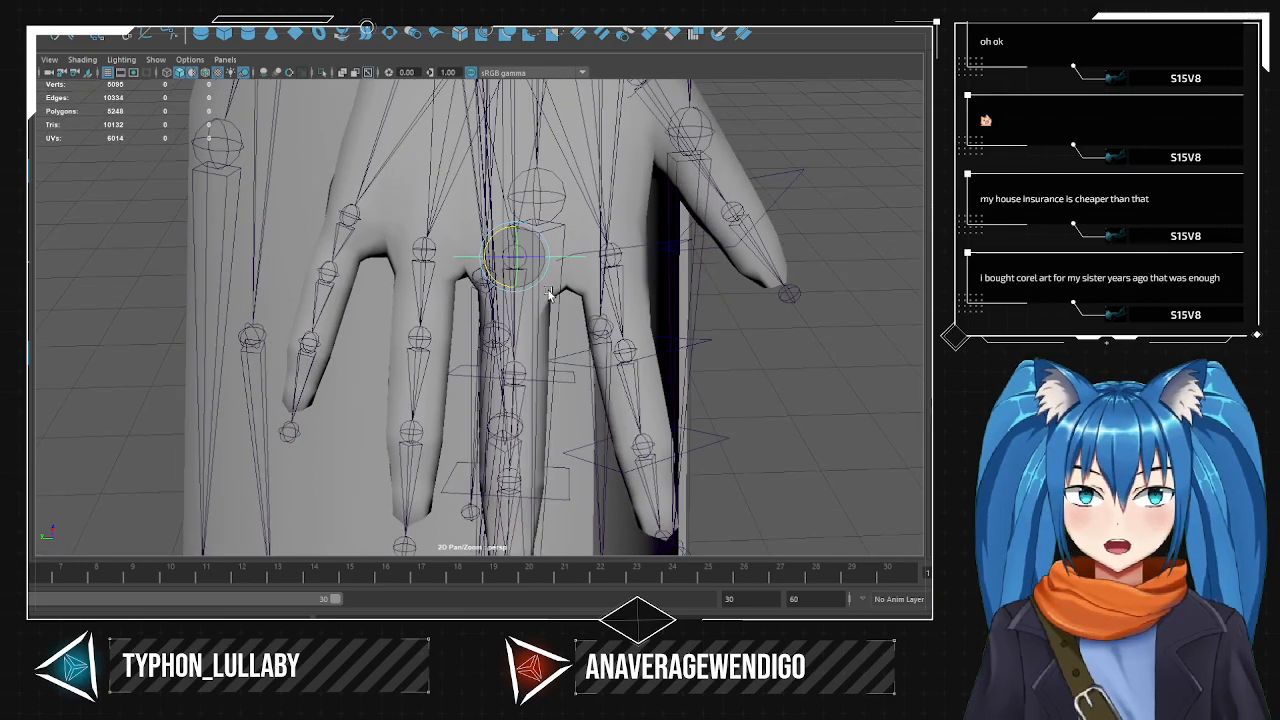
pyautogui.scroll(5, 492, 238)
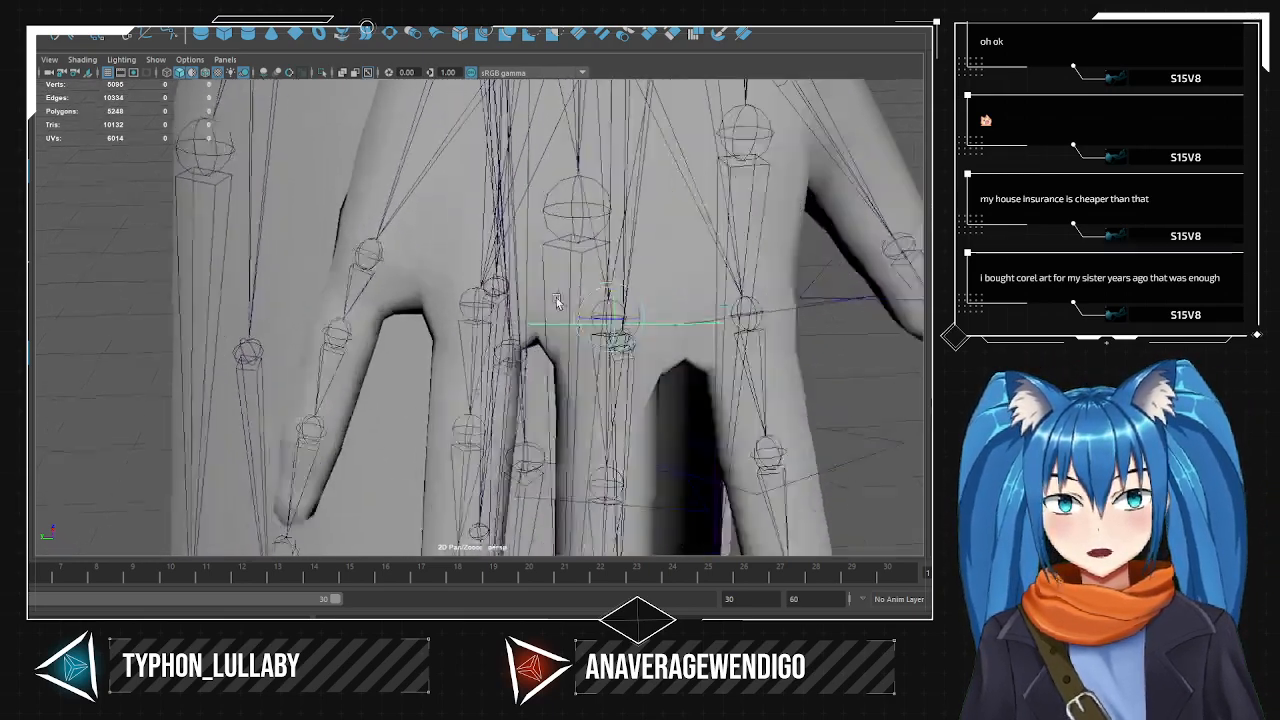
# - Place a control copy on the ring finger's base joint and rotate it square to the bone
pyautogui.keyDown('alt'); pyautogui.moveTo(470, 300); pyautogui.dragTo(510, 305); pyautogui.keyUp('alt')
pyautogui.scroll(6, 513, 310)
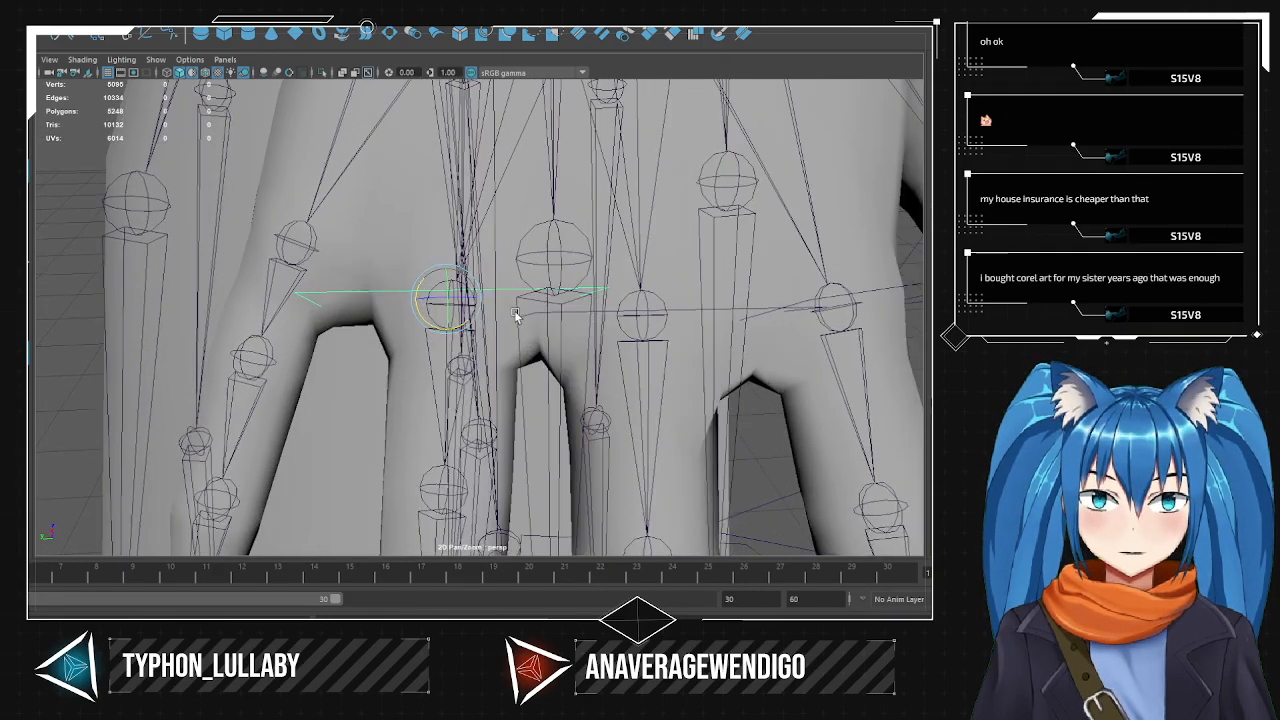
pyautogui.moveTo(485, 308)
pyautogui.keyDown('alt'); pyautogui.mouseDown()
pyautogui.moveTo(498, 306)
pyautogui.moveTo(486, 298)
pyautogui.mouseUp(); pyautogui.keyUp('alt')
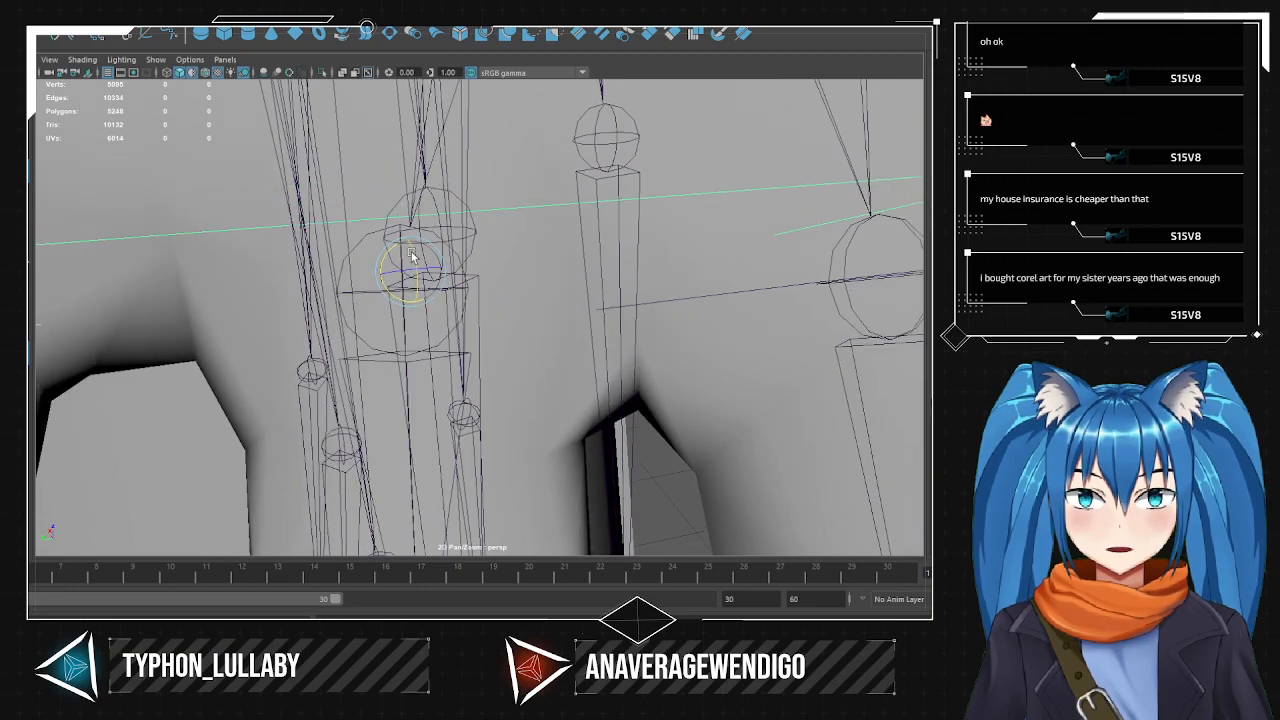
pyautogui.keyDown('alt'); pyautogui.moveTo(405, 285); pyautogui.dragTo(511, 289); pyautogui.keyUp('alt')
pyautogui.press('w')
pyautogui.press('e')
pyautogui.keyDown('alt'); pyautogui.moveTo(511, 289); pyautogui.dragTo(263, 203, button='right'); pyautogui.keyUp('alt')
pyautogui.keyDown('alt'); pyautogui.moveTo(263, 203); pyautogui.dragTo(466, 266); pyautogui.keyUp('alt')
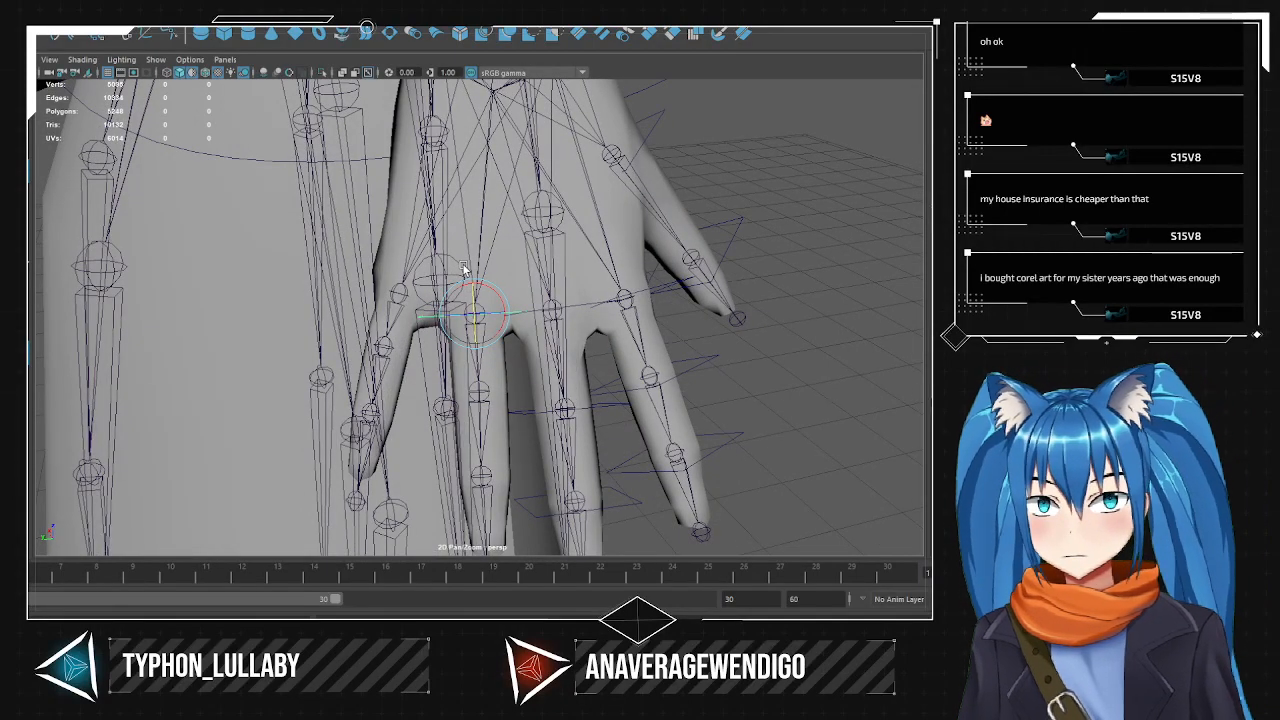
pyautogui.keyDown('alt'); pyautogui.moveTo(641, 296); pyautogui.dragTo(820, 340, button='right'); pyautogui.keyUp('alt')
pyautogui.keyDown('alt'); pyautogui.moveTo(614, 306); pyautogui.dragTo(576, 314); pyautogui.keyUp('alt')
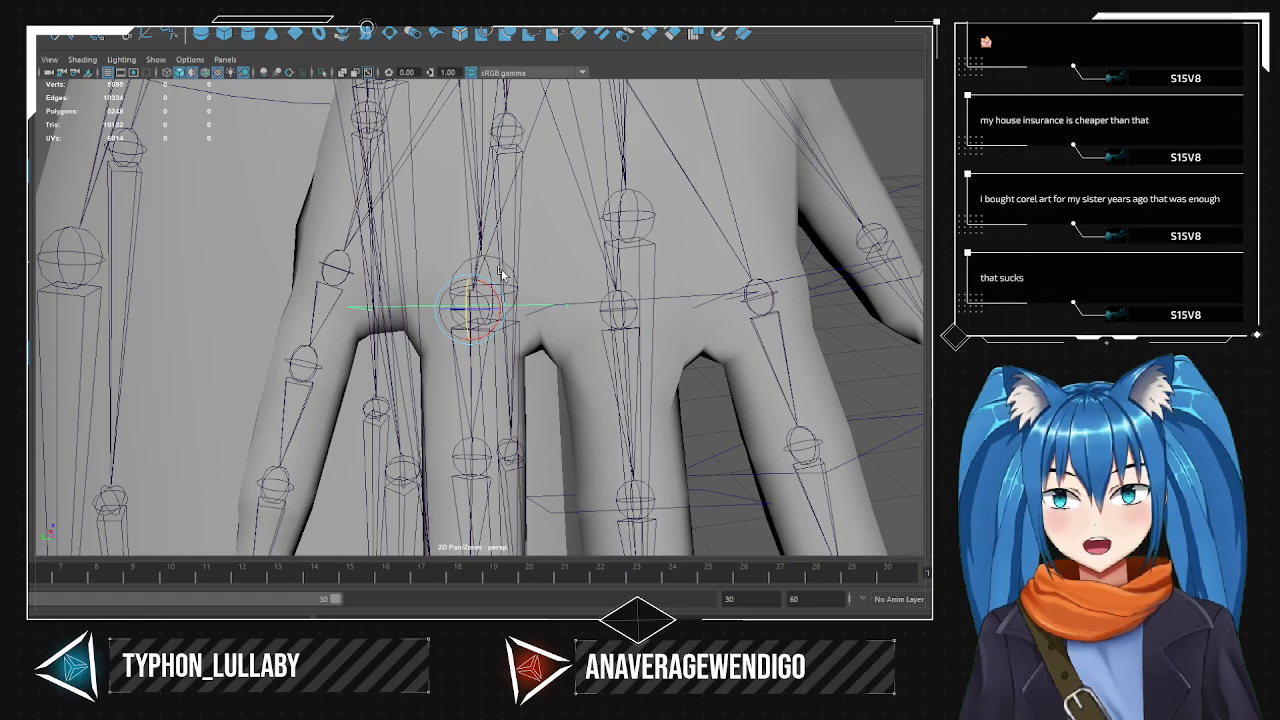
pyautogui.keyDown('alt'); pyautogui.moveTo(586, 255); pyautogui.dragTo(621, 255); pyautogui.keyUp('alt')
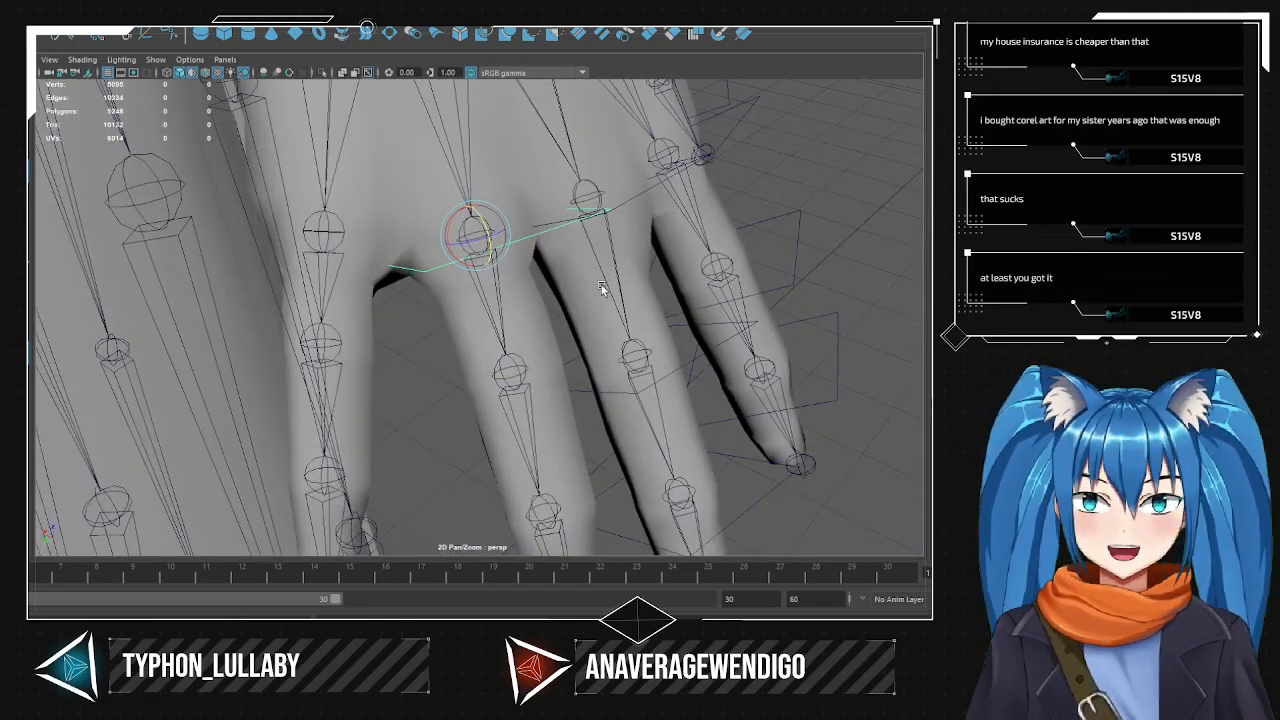
# - Place a control on the ring finger's second joint and rotate it square to the bone
pyautogui.keyDown('alt'); pyautogui.moveTo(583, 331); pyautogui.dragTo(563, 311, button='middle'); pyautogui.keyUp('alt')
pyautogui.press('w')
pyautogui.moveTo(454, 218); pyautogui.dragTo(501, 344)
pyautogui.keyDown('alt'); pyautogui.moveTo(501, 344); pyautogui.dragTo(519, 365, button='right'); pyautogui.keyUp('alt')
pyautogui.press('e')
pyautogui.moveTo(511, 351); pyautogui.dragTo(490, 358)
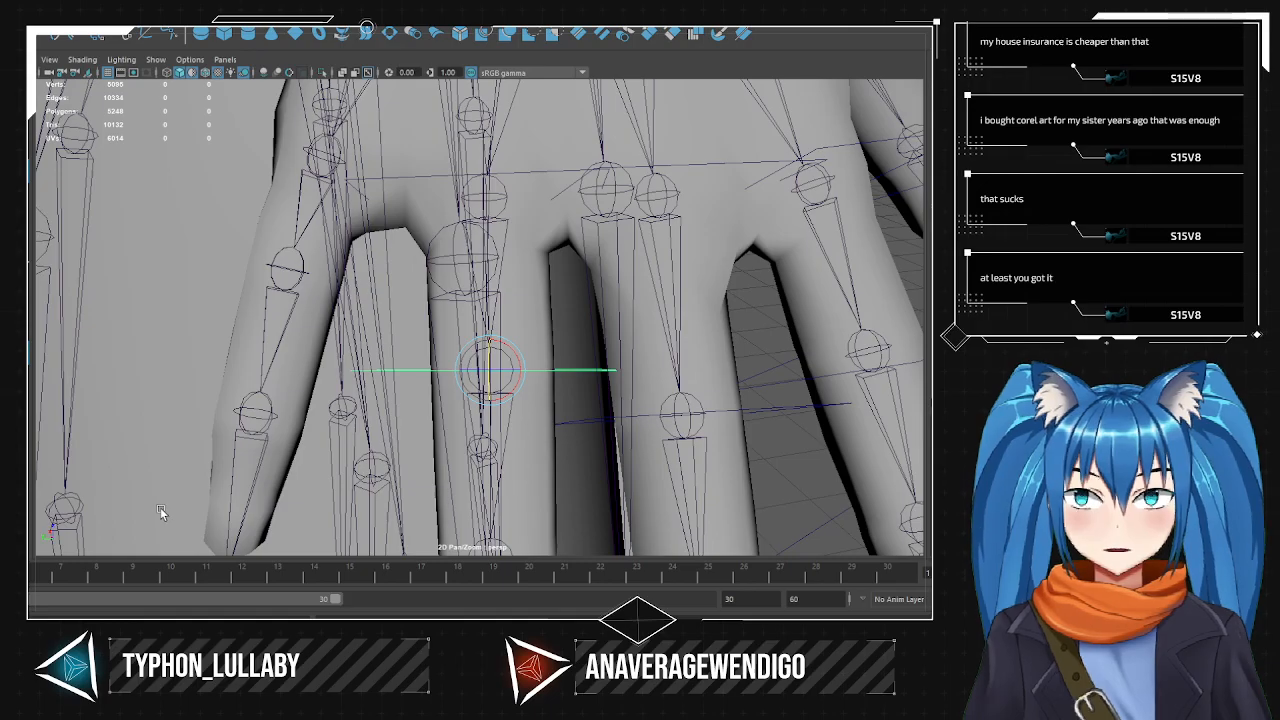
pyautogui.scroll(-3, 308, 457)
pyautogui.keyDown('alt'); pyautogui.moveTo(595, 365); pyautogui.dragTo(535, 376); pyautogui.keyUp('alt')
# - Duplicate the ring finger's second-joint control onto its third joint and rotate the copy to match the bone
pyautogui.press('w')
pyautogui.hotkey('ctrl', 'd')
pyautogui.keyDown('alt'); pyautogui.moveTo(535, 376); pyautogui.dragTo(540, 326, button='middle'); pyautogui.keyUp('alt')
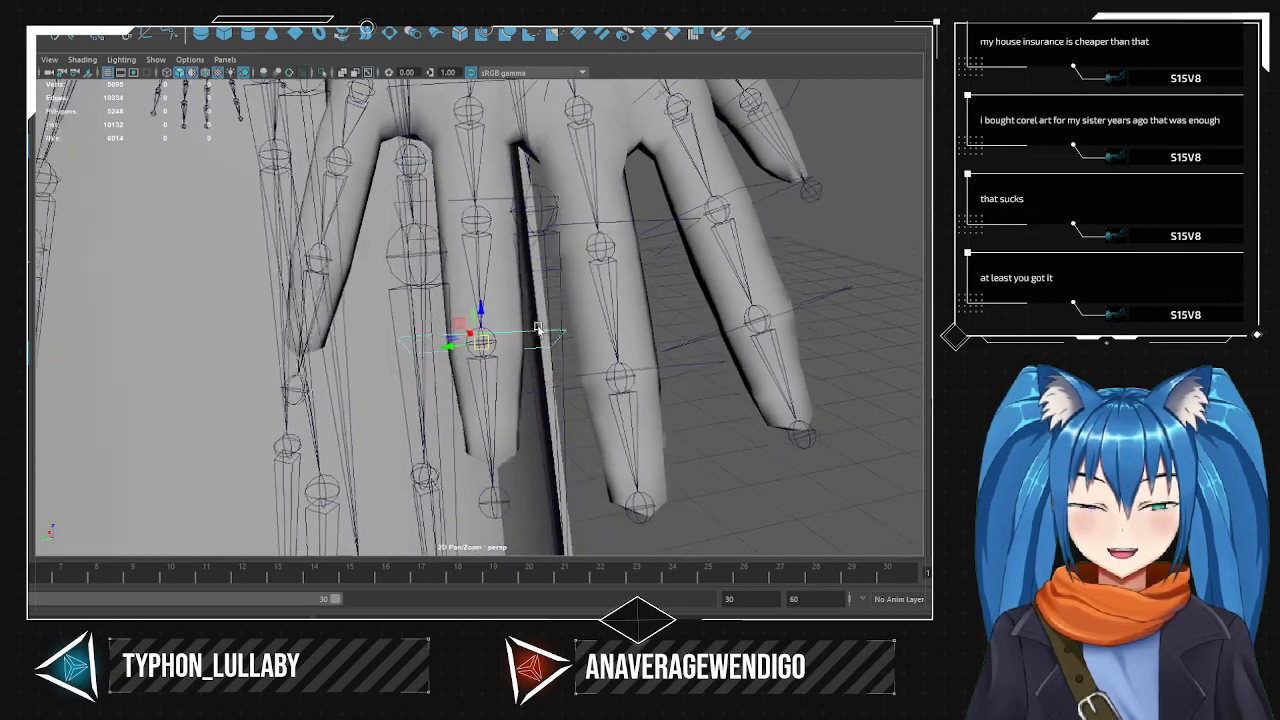
pyautogui.press('f')
pyautogui.moveTo(523, 391)
pyautogui.keyDown('alt'); pyautogui.mouseDown()
pyautogui.moveTo(530, 400)
pyautogui.moveTo(507, 402)
pyautogui.mouseUp(); pyautogui.keyUp('alt')
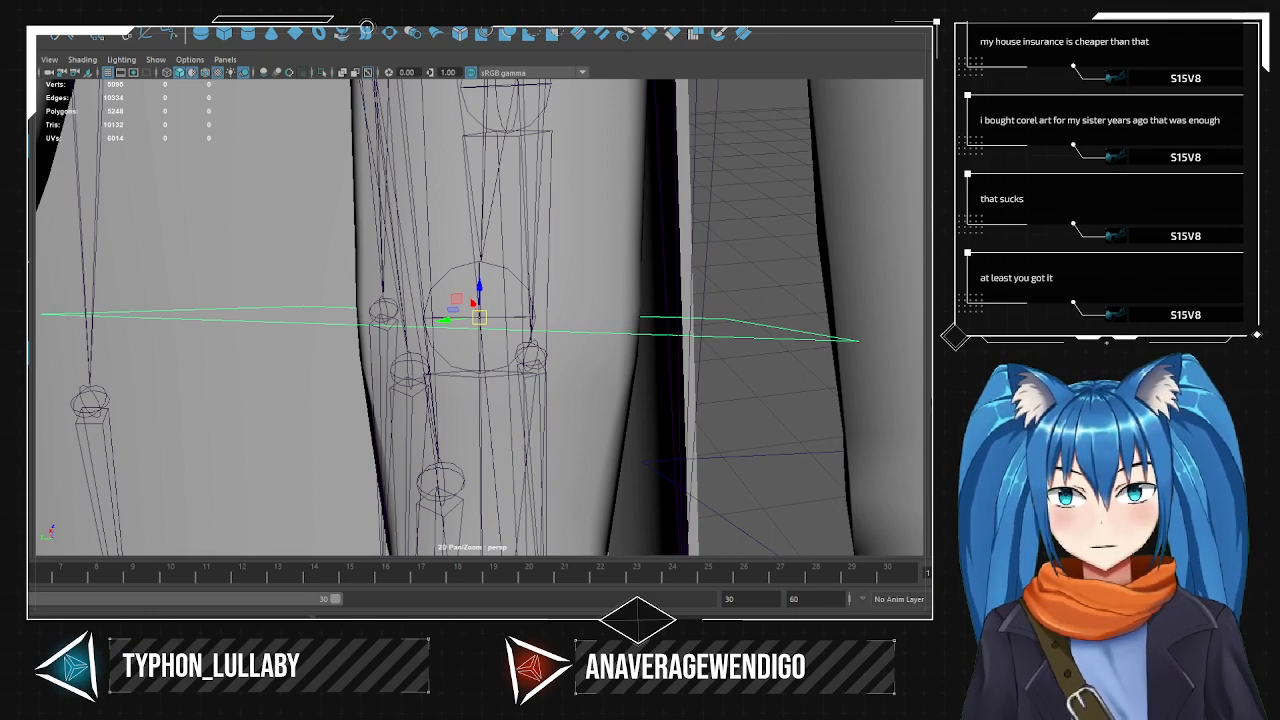
pyautogui.keyDown('alt'); pyautogui.moveTo(529, 369); pyautogui.dragTo(529, 369); pyautogui.keyUp('alt')
pyautogui.press('e')
pyautogui.moveTo(505, 318); pyautogui.dragTo(400, 249)
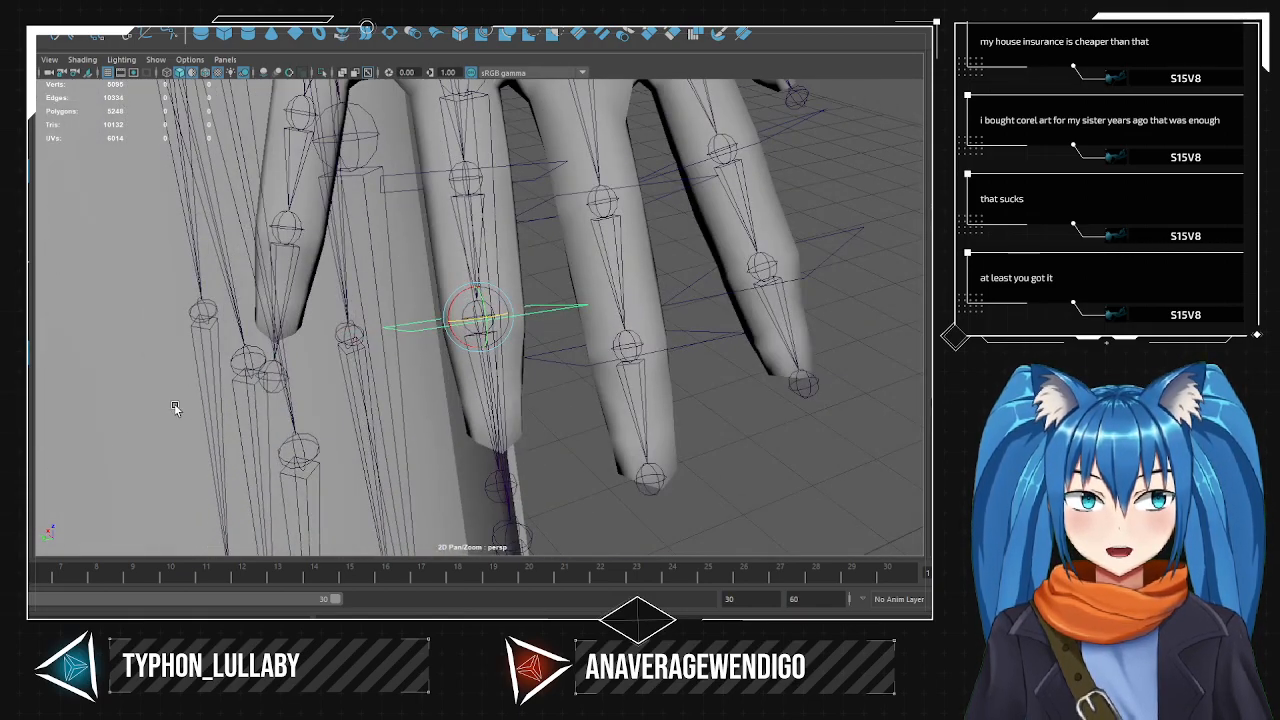
# - Check the alignment of the ring finger's controls with the joints from several angles
pyautogui.keyDown('alt'); pyautogui.moveTo(503, 377); pyautogui.dragTo(528, 347); pyautogui.keyUp('alt')
pyautogui.keyDown('alt'); pyautogui.moveTo(528, 346); pyautogui.dragTo(366, 223, button='right'); pyautogui.keyUp('alt')
pyautogui.keyDown('alt'); pyautogui.moveTo(366, 223); pyautogui.dragTo(554, 249); pyautogui.keyUp('alt')
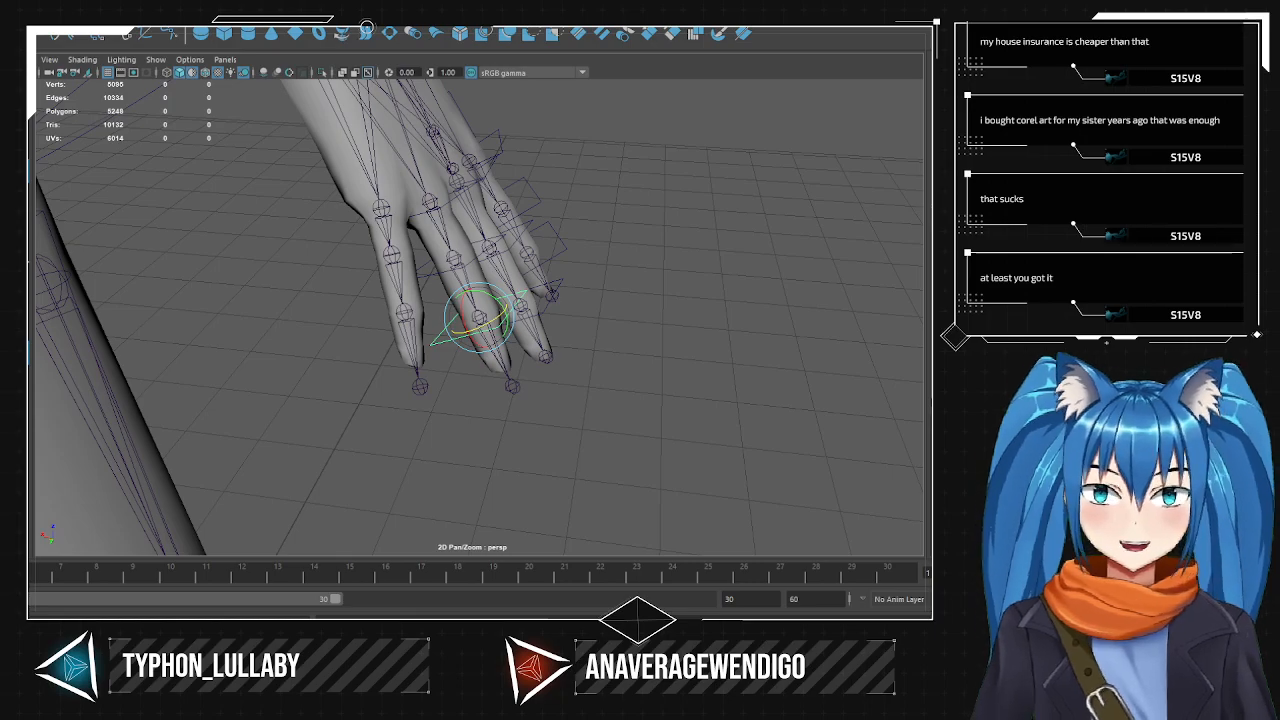
pyautogui.keyDown('alt'); pyautogui.moveTo(740, 286); pyautogui.dragTo(599, 280); pyautogui.keyUp('alt')
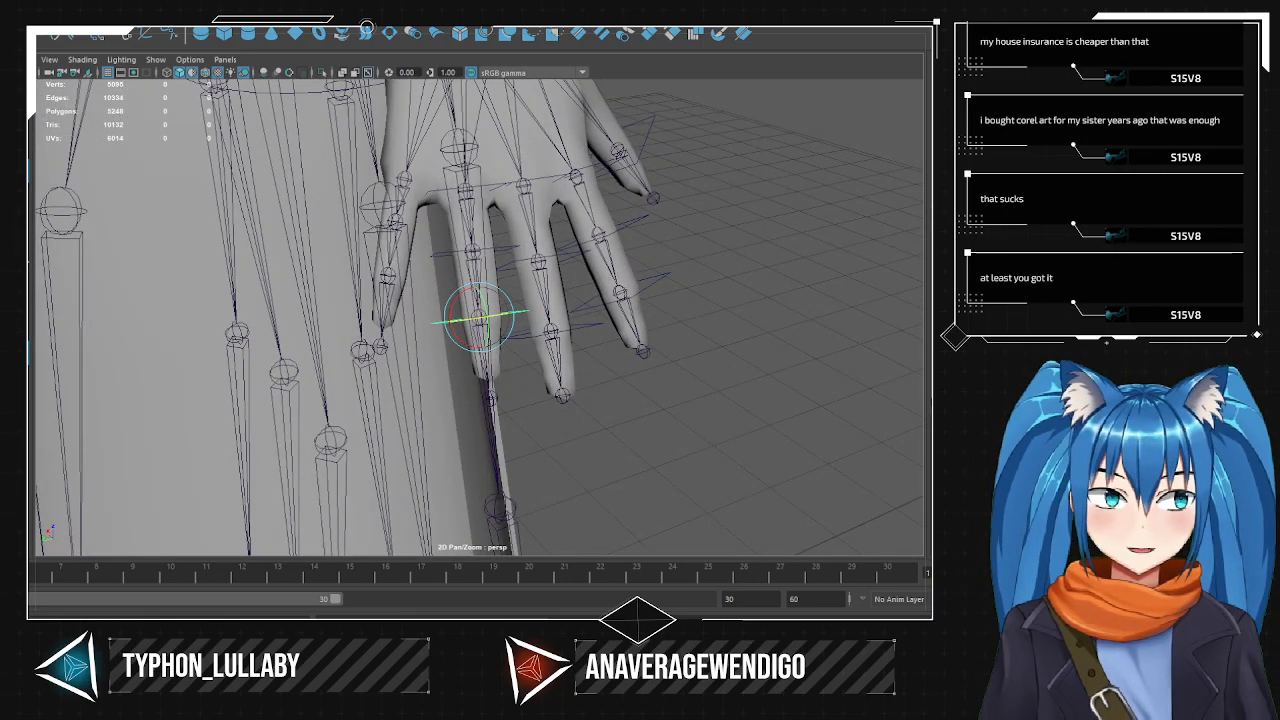
pyautogui.keyDown('alt'); pyautogui.moveTo(327, 262); pyautogui.dragTo(357, 352, button='middle'); pyautogui.keyUp('alt')
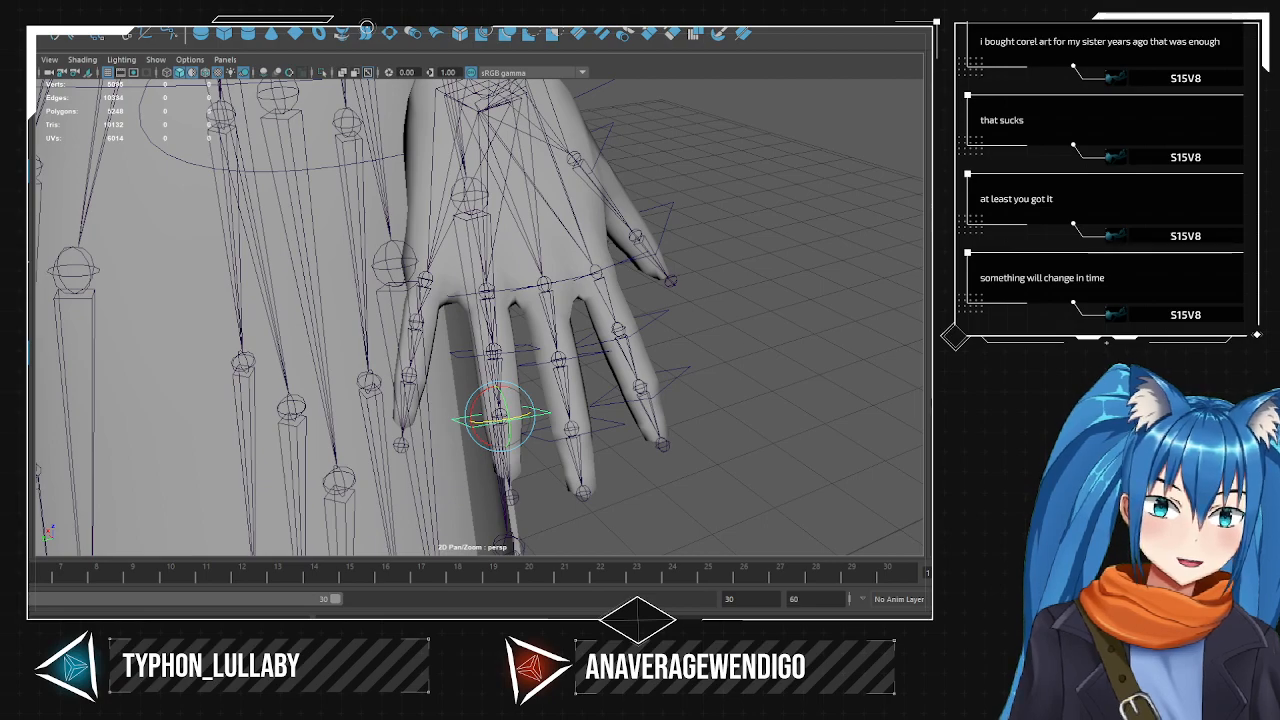
pyautogui.moveTo(428, 385)
pyautogui.keyDown('alt'); pyautogui.mouseDown()
pyautogui.moveTo(458, 381)
pyautogui.moveTo(406, 390)
pyautogui.mouseUp(); pyautogui.keyUp('alt')
pyautogui.keyDown('alt'); pyautogui.moveTo(414, 361); pyautogui.dragTo(491, 446, button='right'); pyautogui.keyUp('alt')
pyautogui.keyDown('alt'); pyautogui.moveTo(491, 446); pyautogui.dragTo(482, 417); pyautogui.keyUp('alt')
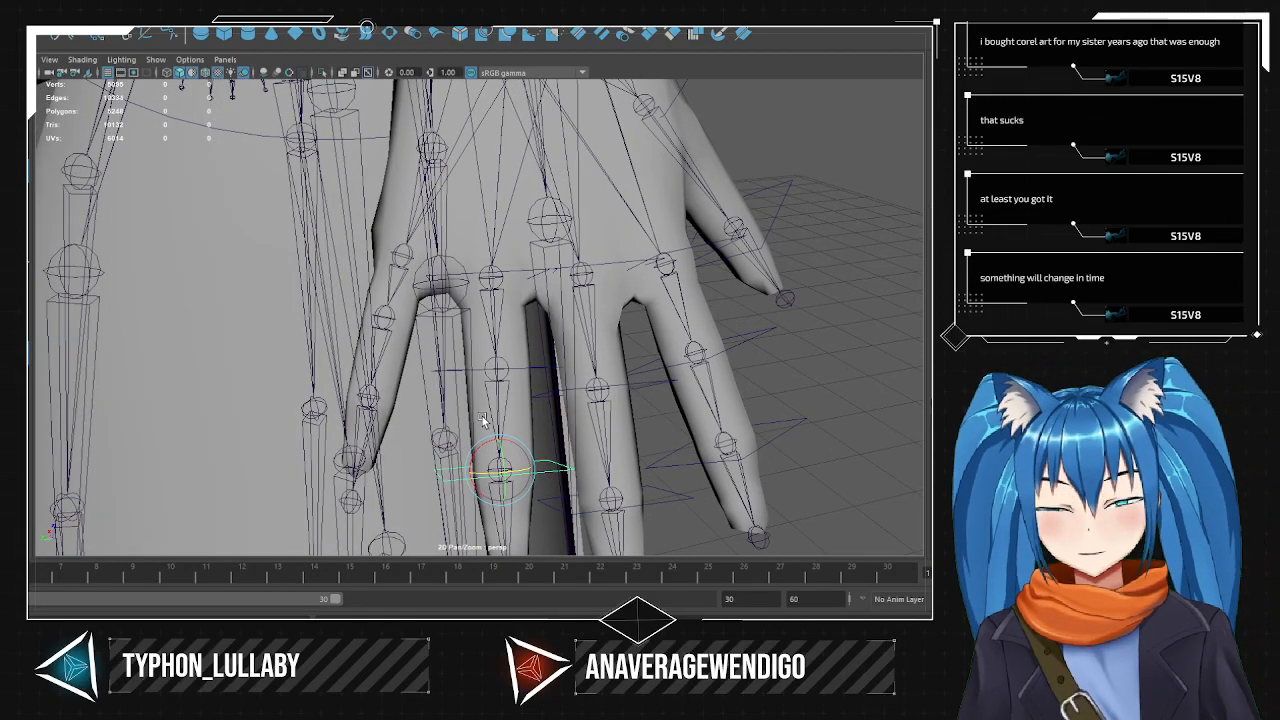
# - Place a copy of the ring finger's base control on the pinky's base joint and rotate it square to the bone
pyautogui.keyDown('alt'); pyautogui.moveTo(486, 406); pyautogui.dragTo(545, 281); pyautogui.keyUp('alt')
pyautogui.click(510, 280)
pyautogui.click(527, 296)
pyautogui.click(531, 282)
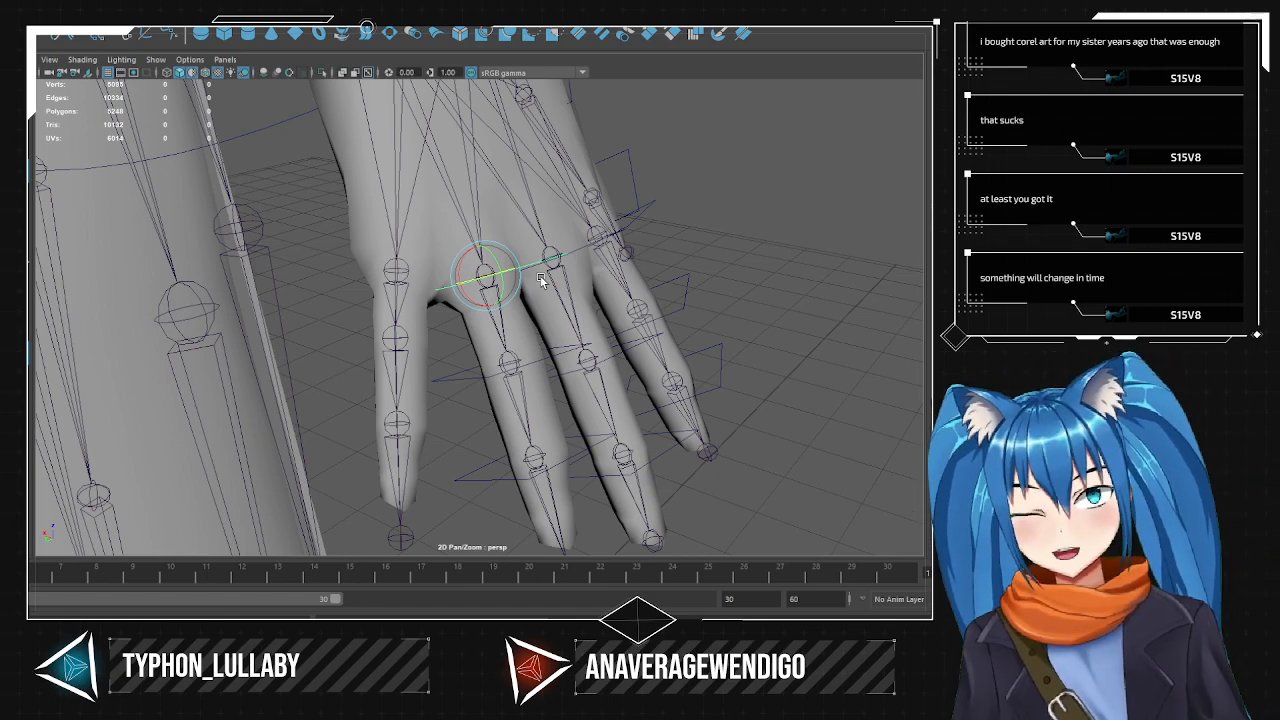
pyautogui.keyDown('alt'); pyautogui.moveTo(508, 266); pyautogui.dragTo(517, 272); pyautogui.keyUp('alt')
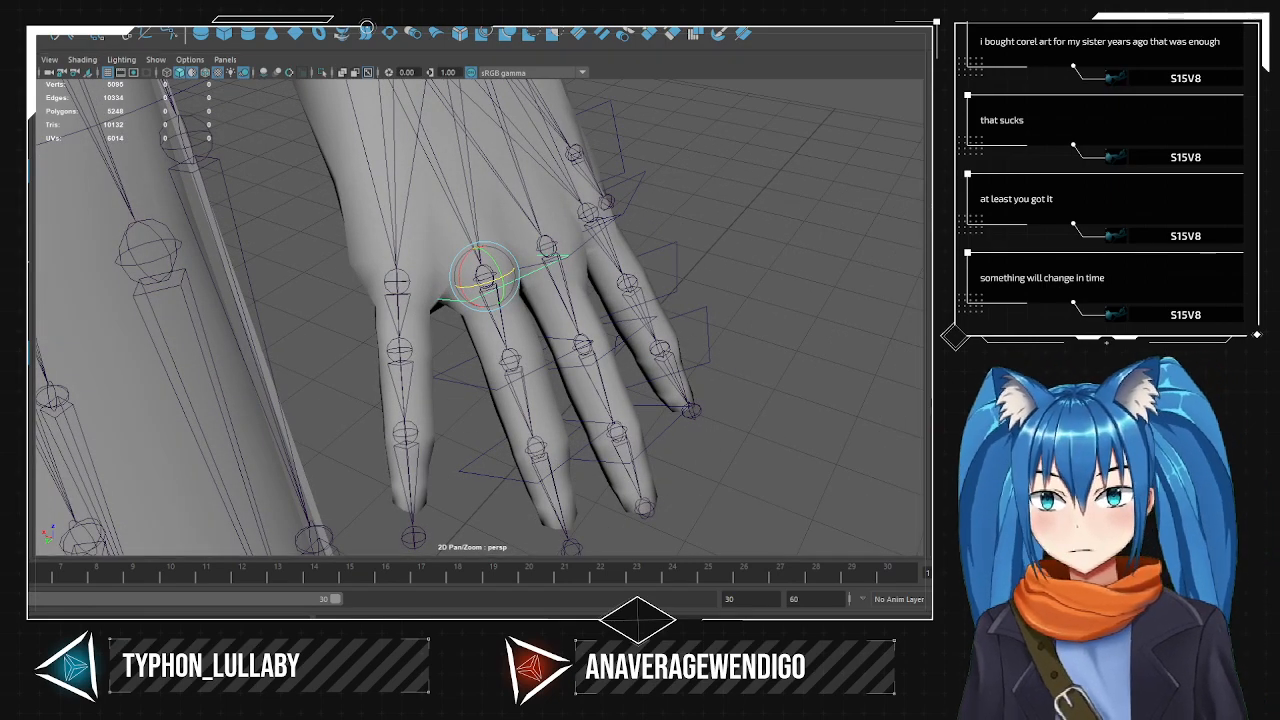
pyautogui.press('w')
pyautogui.click(397, 284)
pyautogui.keyDown('alt'); pyautogui.moveTo(450, 277); pyautogui.dragTo(546, 320, button='middle'); pyautogui.keyUp('alt')
pyautogui.scroll(4, 510, 300)
pyautogui.keyDown('alt'); pyautogui.moveTo(546, 320); pyautogui.dragTo(546, 334); pyautogui.keyUp('alt')
pyautogui.press('e')
pyautogui.moveTo(446, 340); pyautogui.dragTo(446, 314)
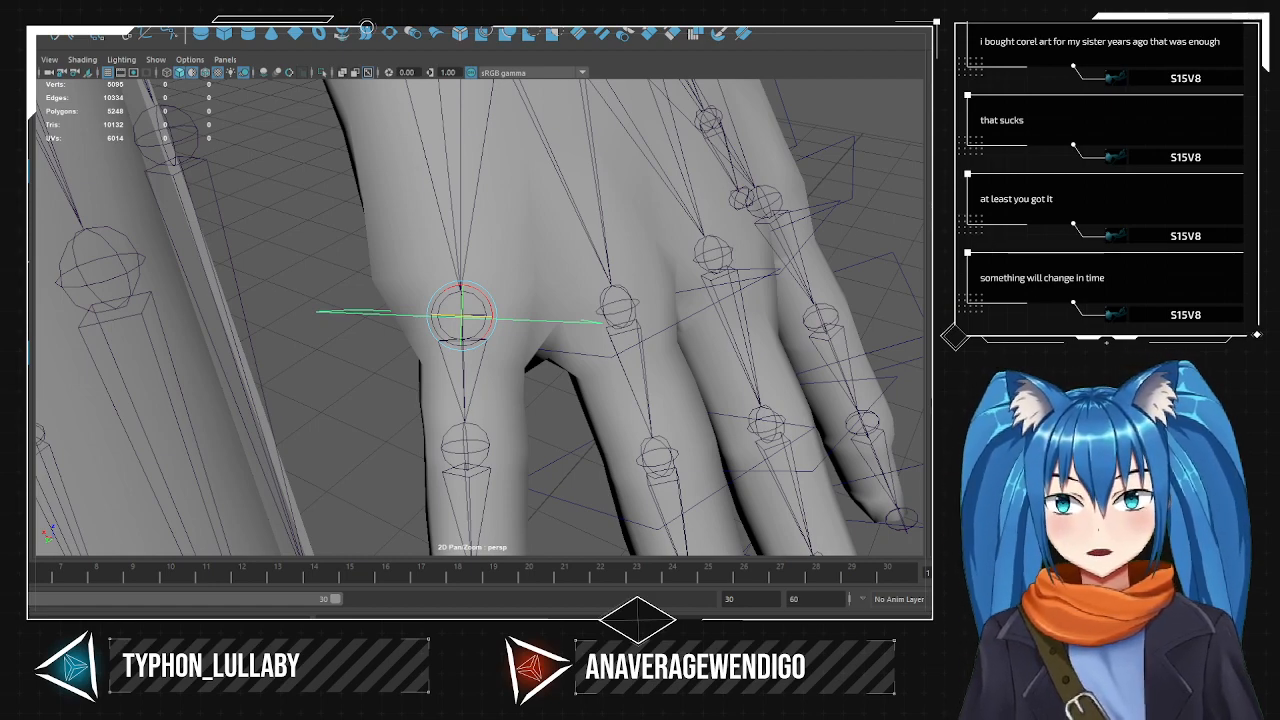
# - Place a control copy on the pinky's second joint and rotate it to match the bone
pyautogui.moveTo(483, 292); pyautogui.dragTo(523, 400)
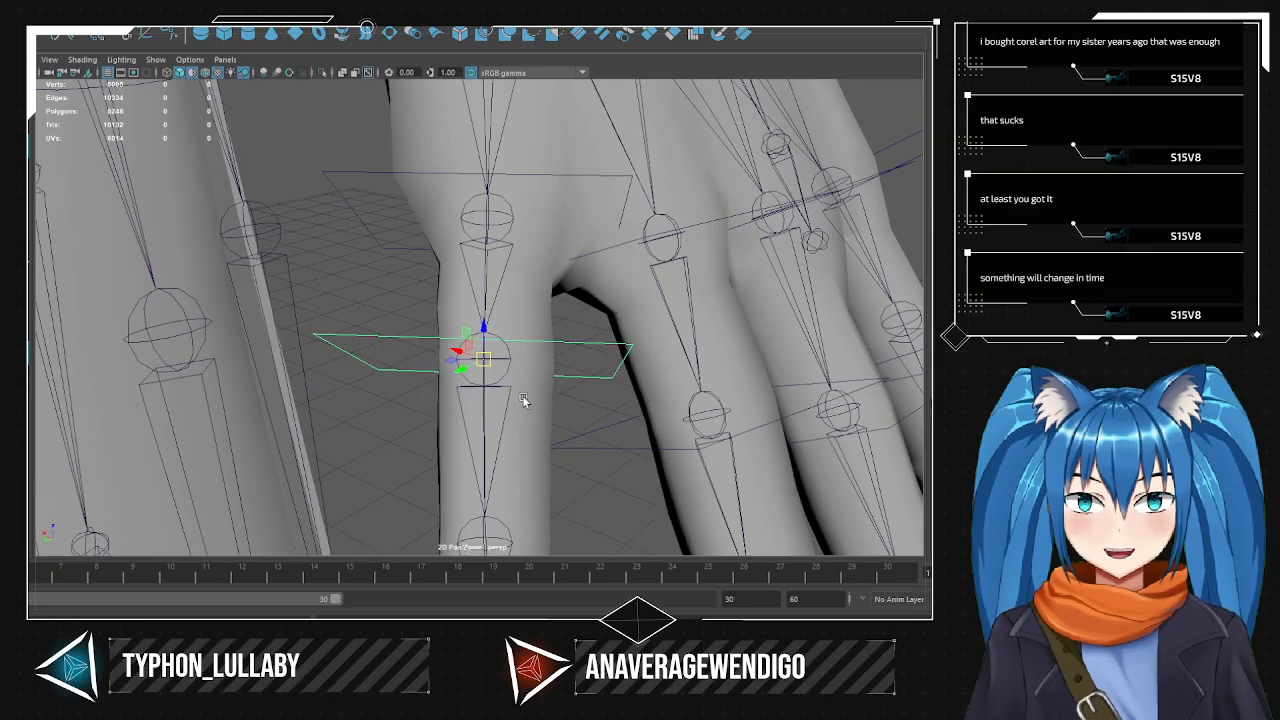
pyautogui.press('e')
pyautogui.moveTo(490, 340); pyautogui.dragTo(604, 280)
# - Place a control copy on the pinky's third joint and rotate it square to the bone
pyautogui.click(517, 375)
pyautogui.press('w')
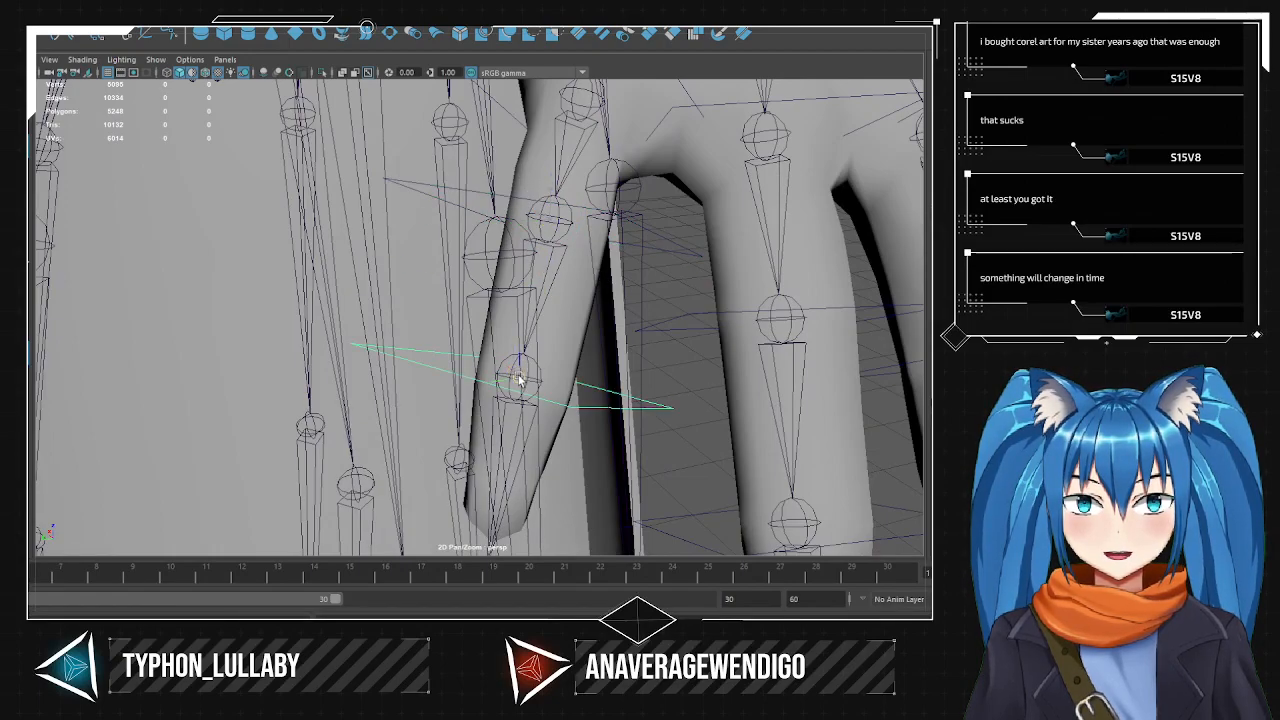
pyautogui.keyDown('alt'); pyautogui.moveTo(542, 376); pyautogui.dragTo(563, 349); pyautogui.keyUp('alt')
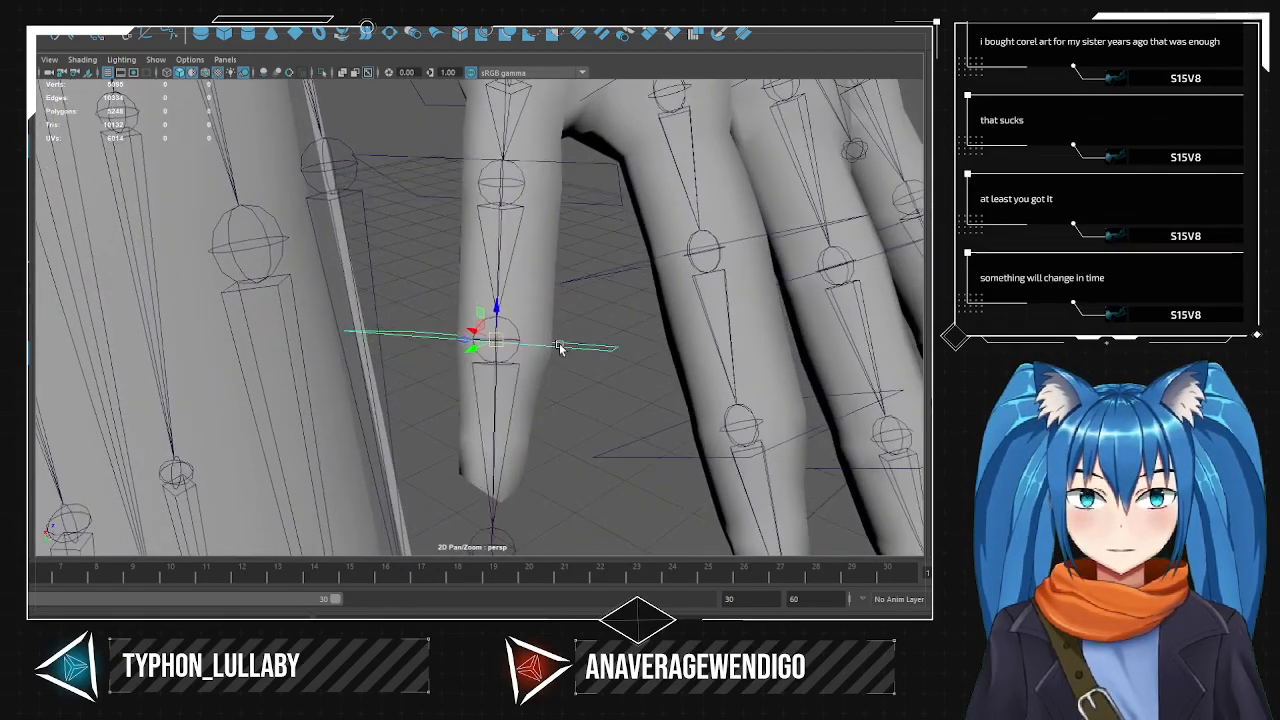
pyautogui.keyDown('alt'); pyautogui.moveTo(563, 349); pyautogui.dragTo(688, 450, button='right'); pyautogui.keyUp('alt')
pyautogui.keyDown('alt'); pyautogui.moveTo(688, 450); pyautogui.dragTo(634, 403); pyautogui.keyUp('alt')
pyautogui.press('e')
pyautogui.moveTo(531, 335); pyautogui.dragTo(589, 355)
pyautogui.scroll(-8, 534, 354)
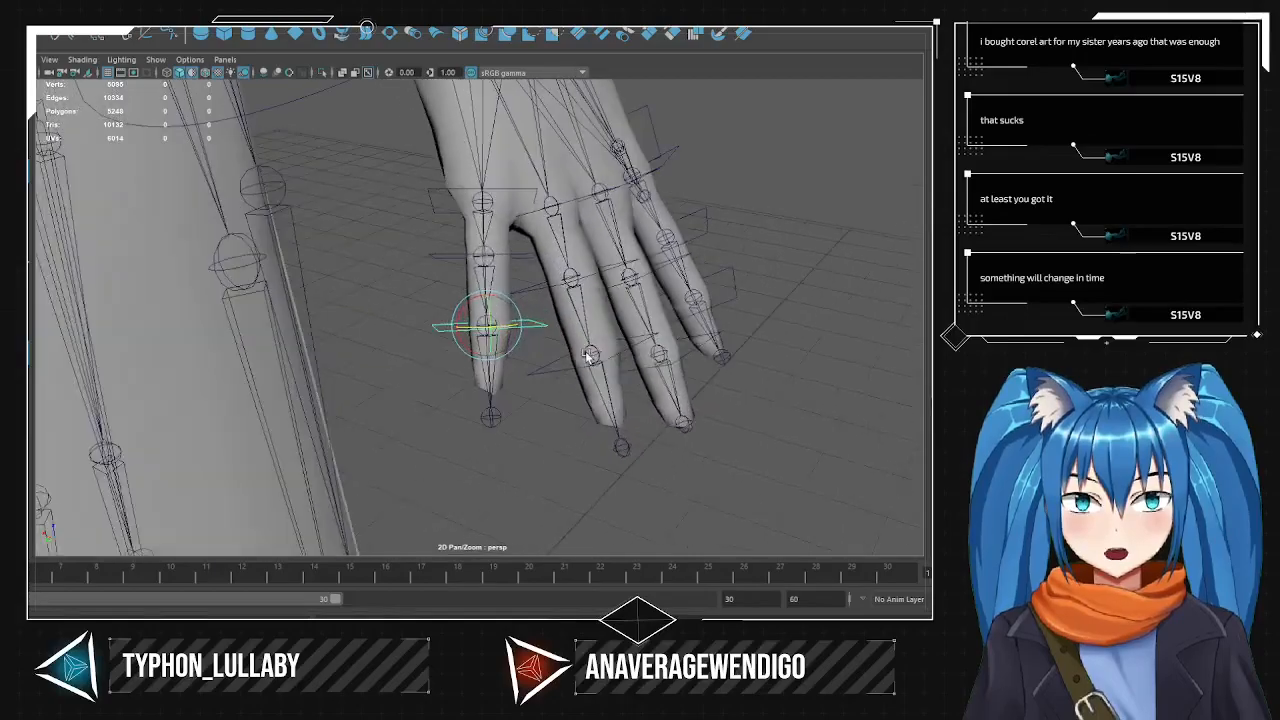
# - Select the arm, wrist and finger controls on both sides and check their placement on the whole character
pyautogui.click(756, 406)
pyautogui.scroll(-5, 750, 401)
pyautogui.keyDown('alt'); pyautogui.moveTo(743, 395); pyautogui.dragTo(594, 340); pyautogui.keyUp('alt')
pyautogui.scroll(-5, 670, 365)
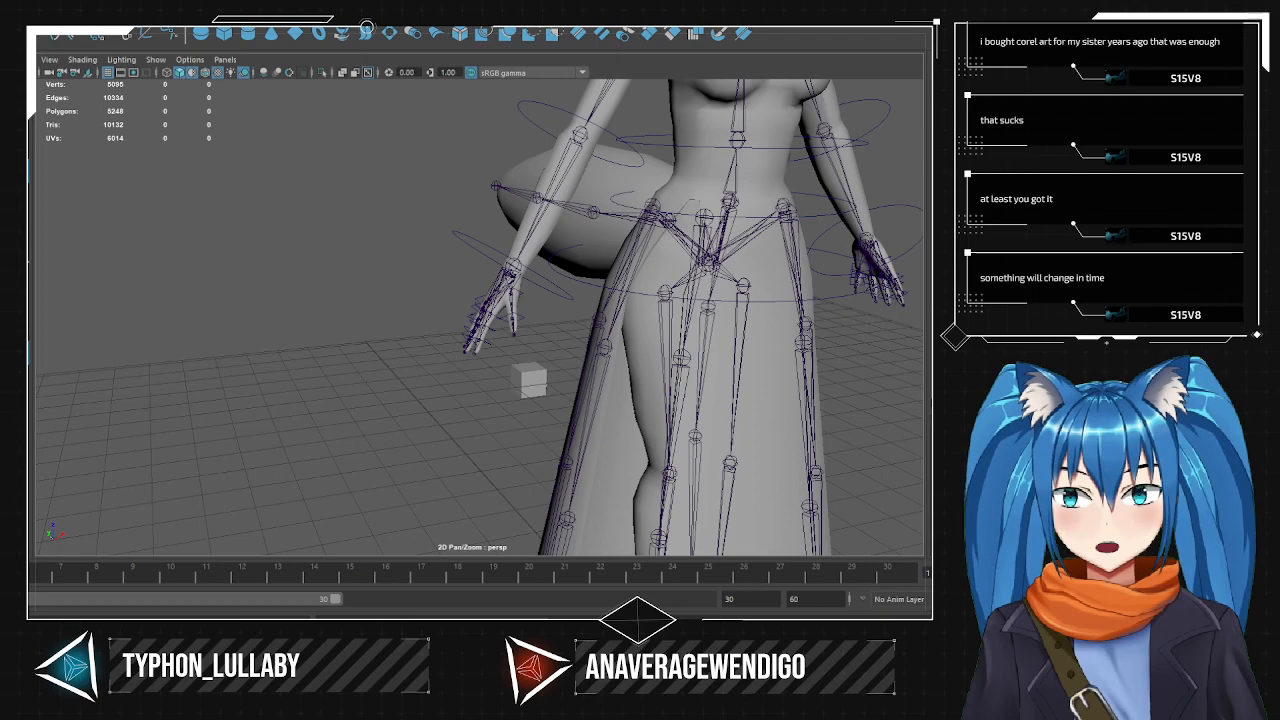
pyautogui.click(480, 318)
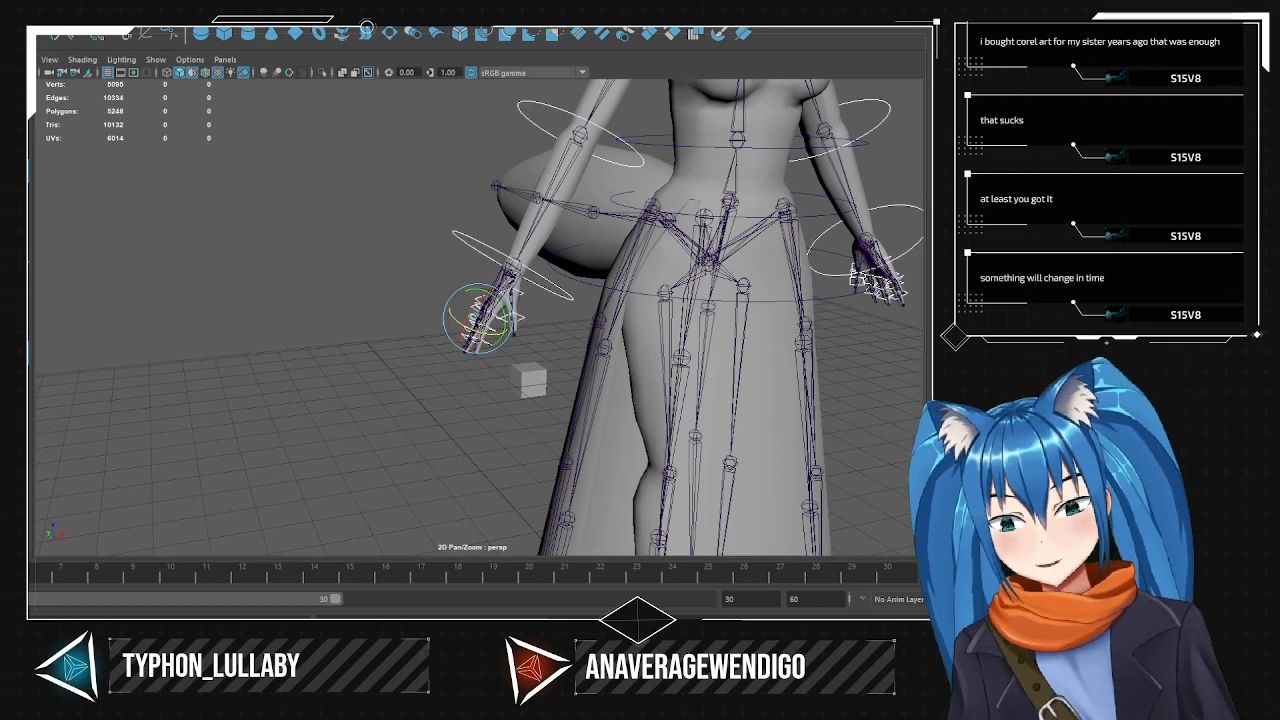
pyautogui.press('a')
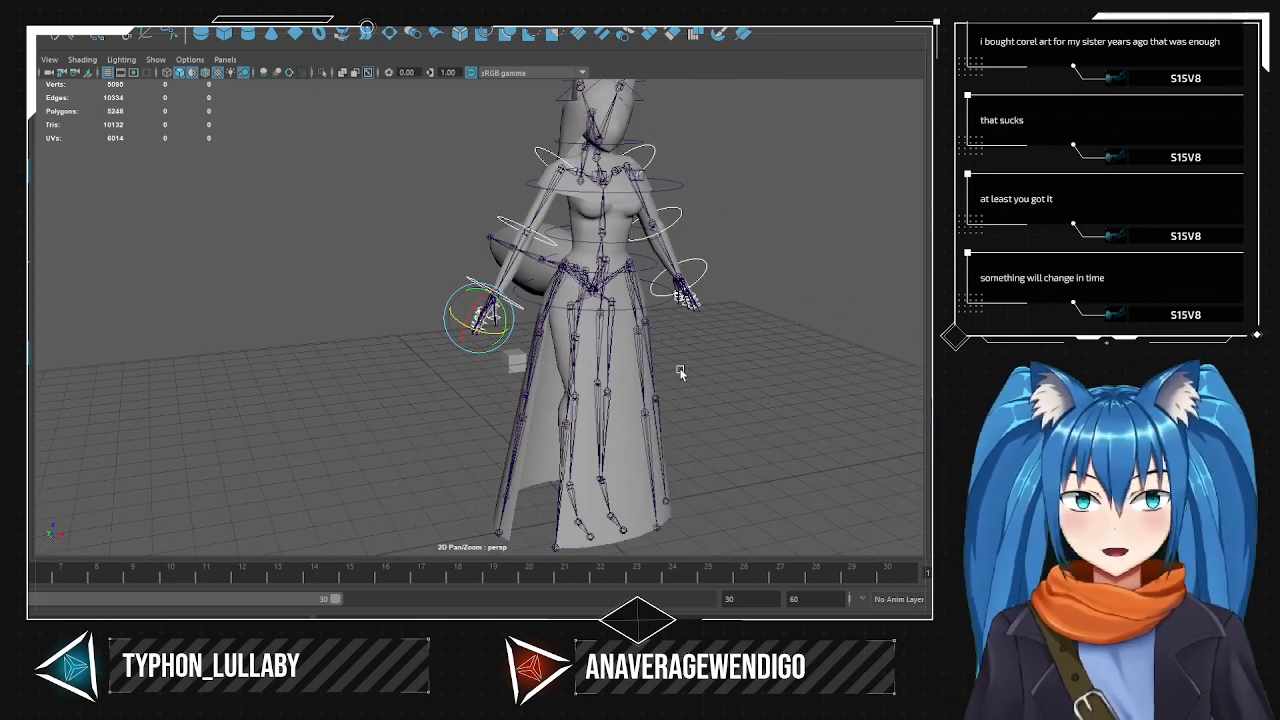
pyautogui.keyDown('alt'); pyautogui.moveTo(708, 350); pyautogui.dragTo(634, 382); pyautogui.keyUp('alt')
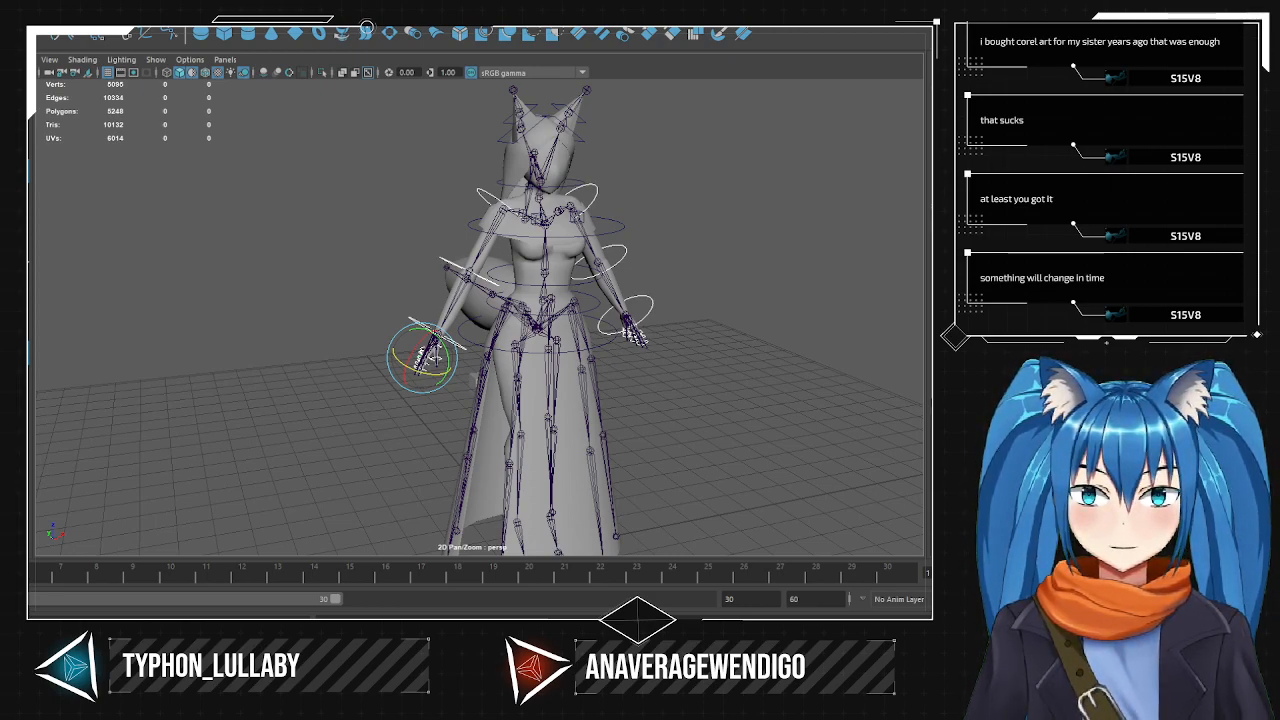
pyautogui.scroll(10, 409, 163)
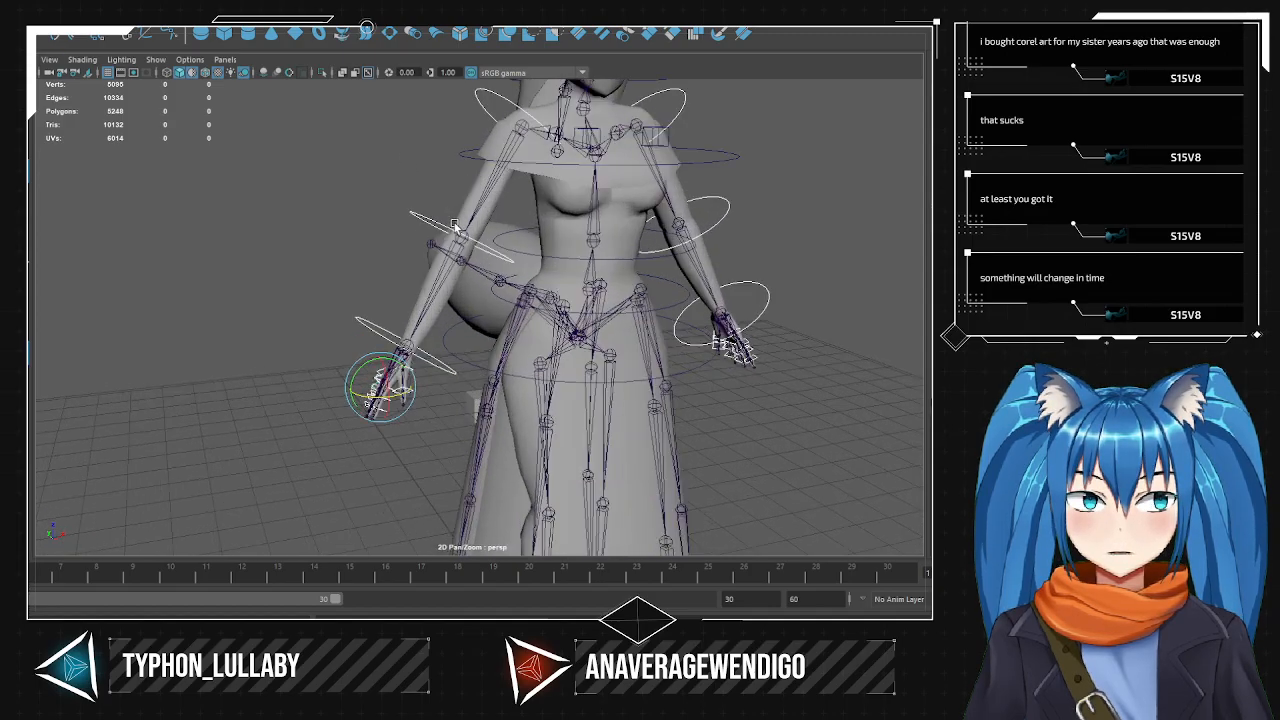
pyautogui.keyDown('alt'); pyautogui.moveTo(363, 293); pyautogui.dragTo(263, 343); pyautogui.keyUp('alt')
pyautogui.scroll(4, 289, 300)
# - Select the hand controls one after another to identify which finger joint each one belongs to
pyautogui.click(264, 452)
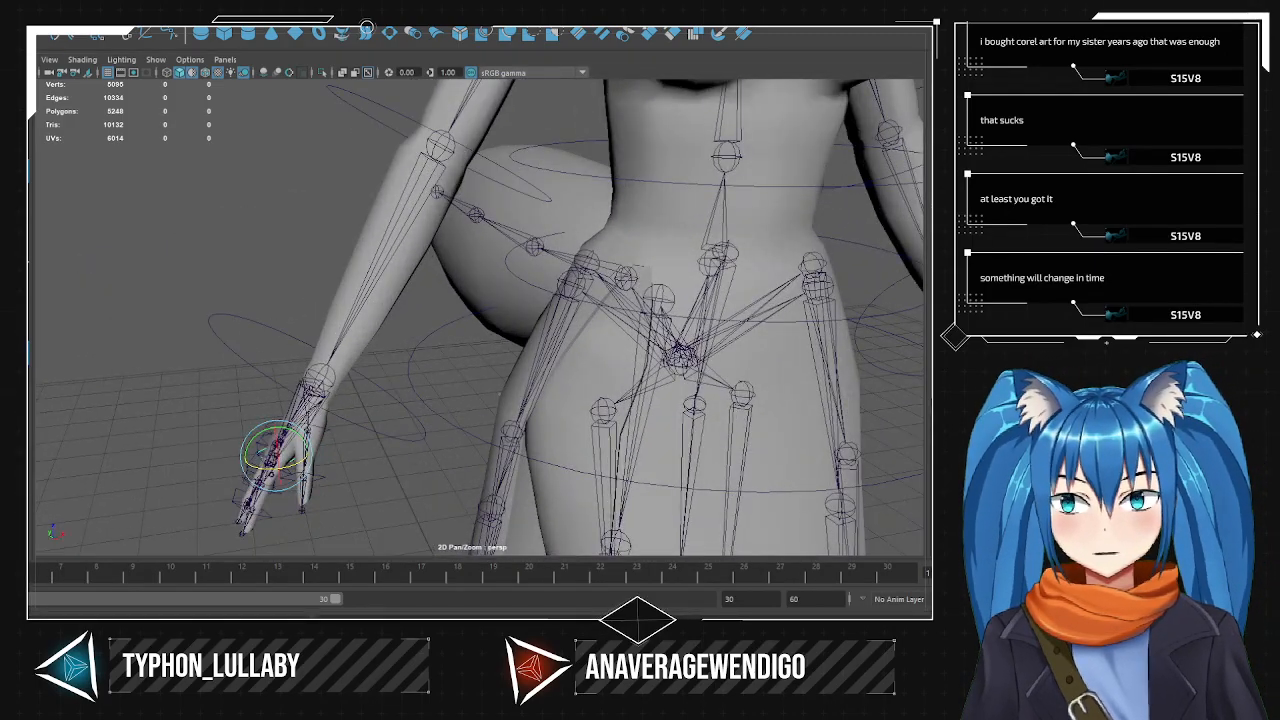
pyautogui.press('Up')
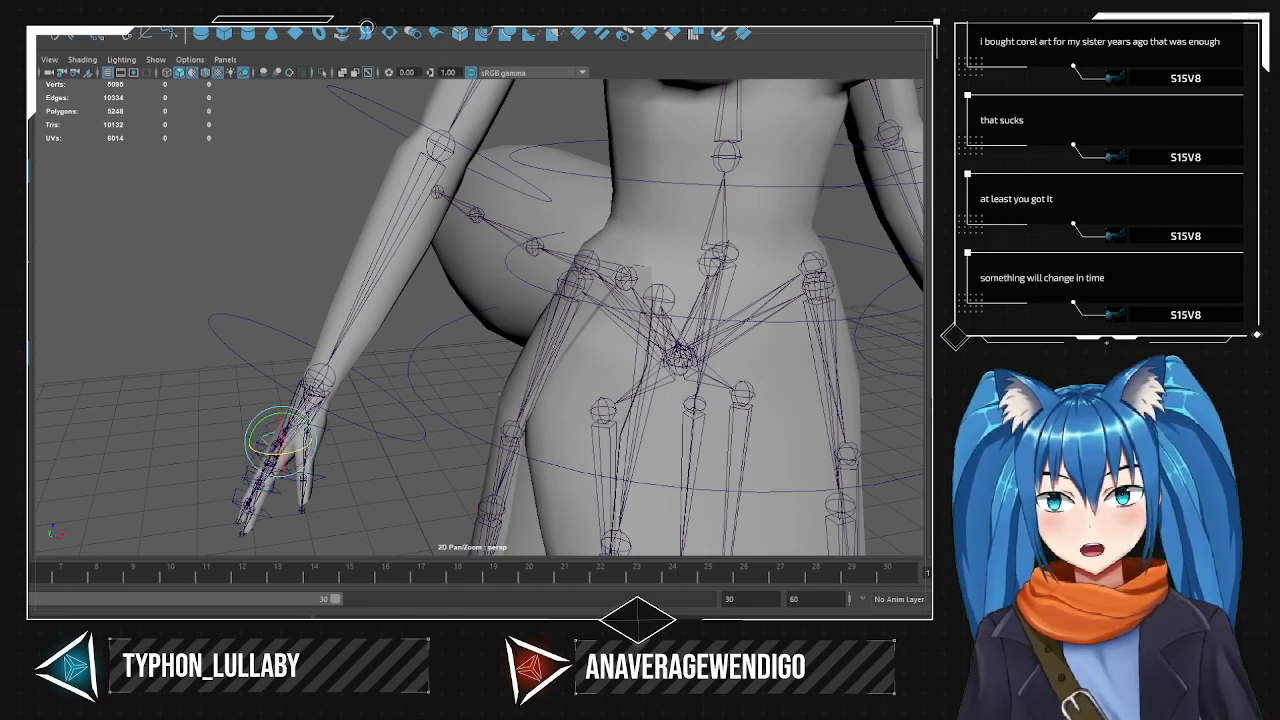
pyautogui.press('Down')
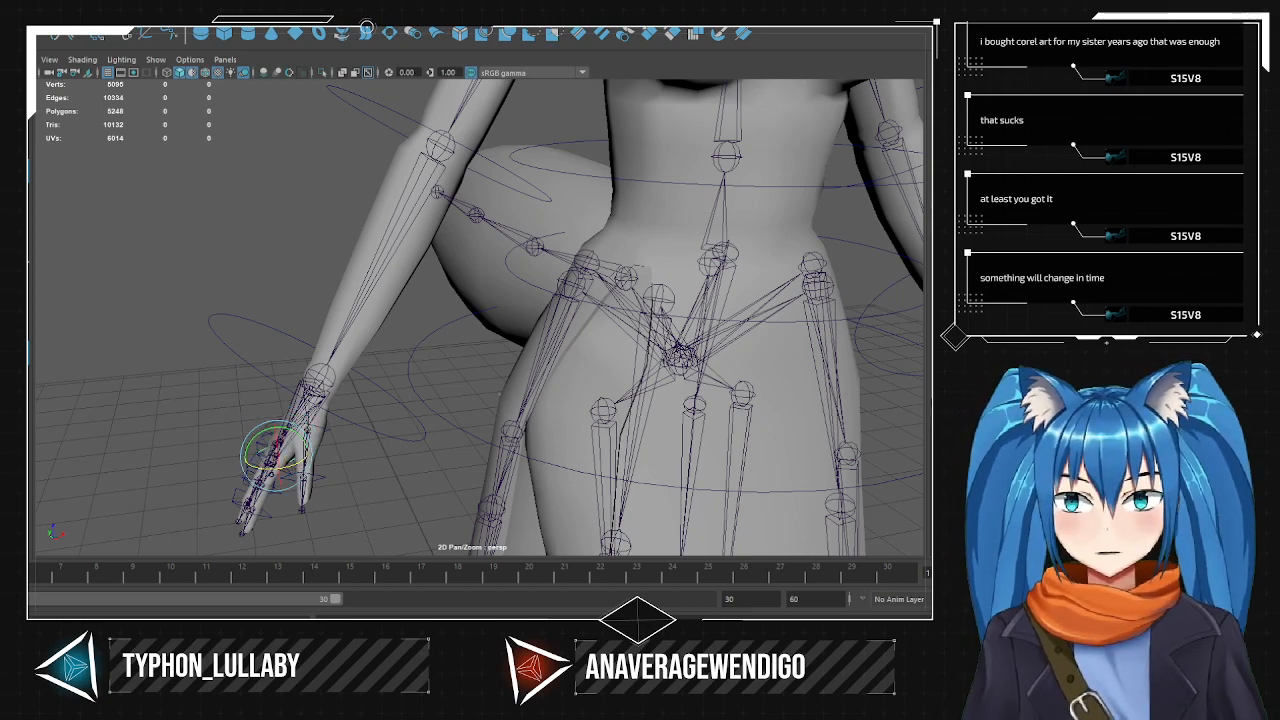
pyautogui.press('Up')
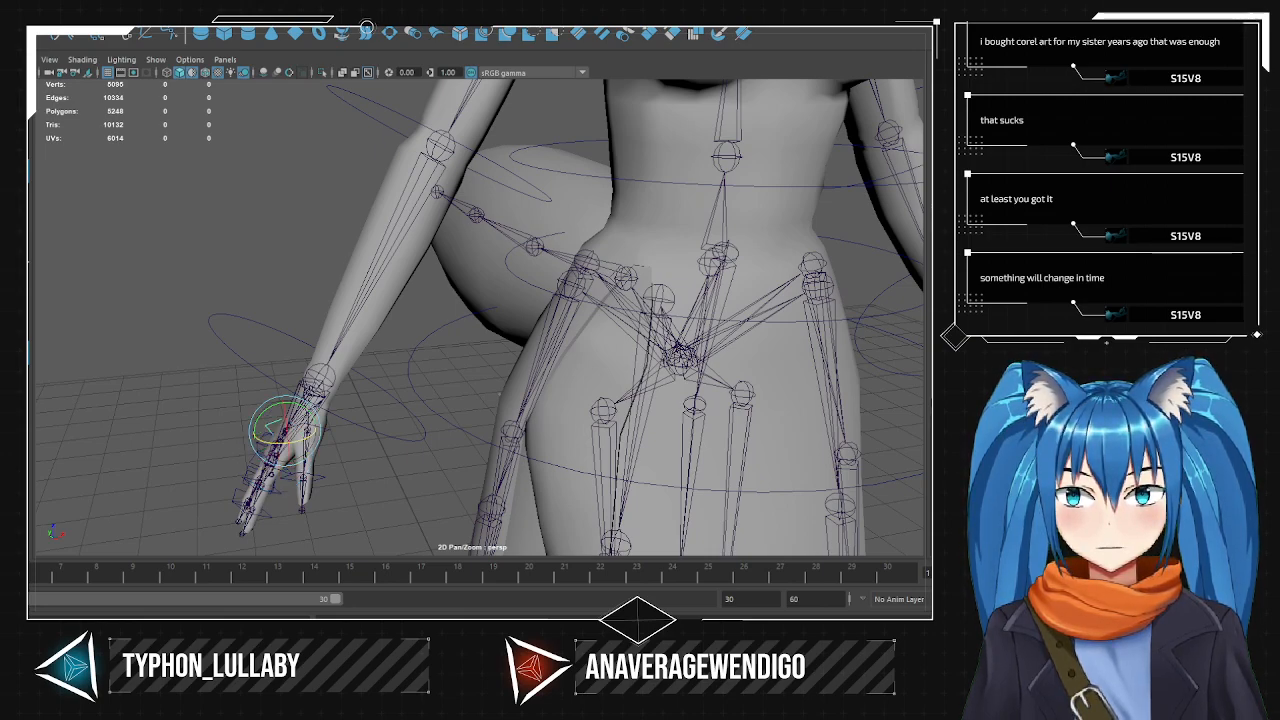
pyautogui.press('Right')
pyautogui.press('Right')
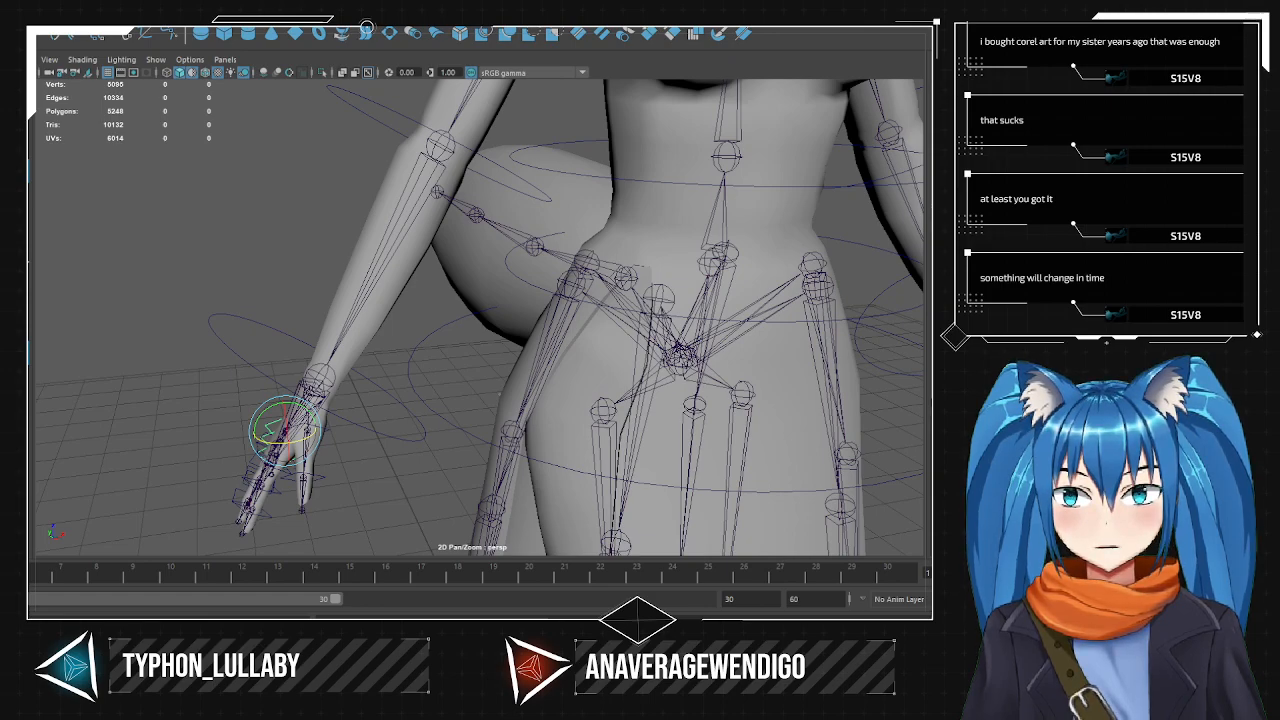
pyautogui.press('Down')
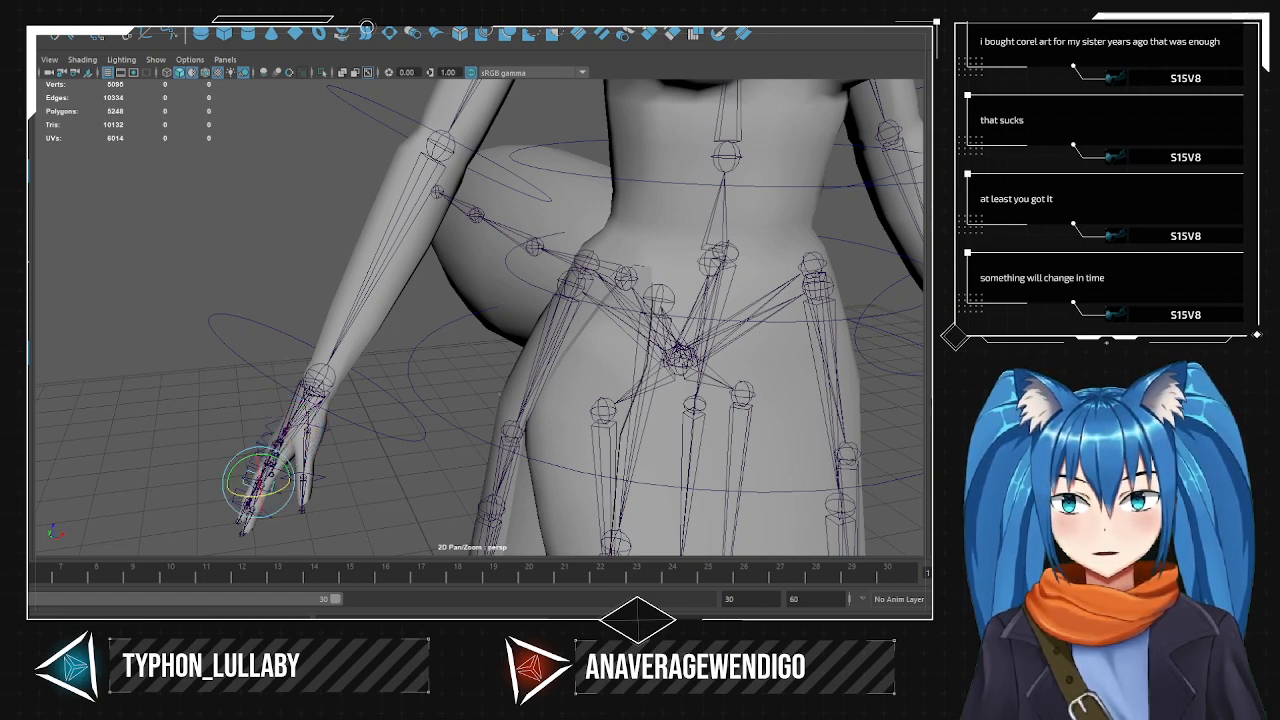
pyautogui.press('Up')
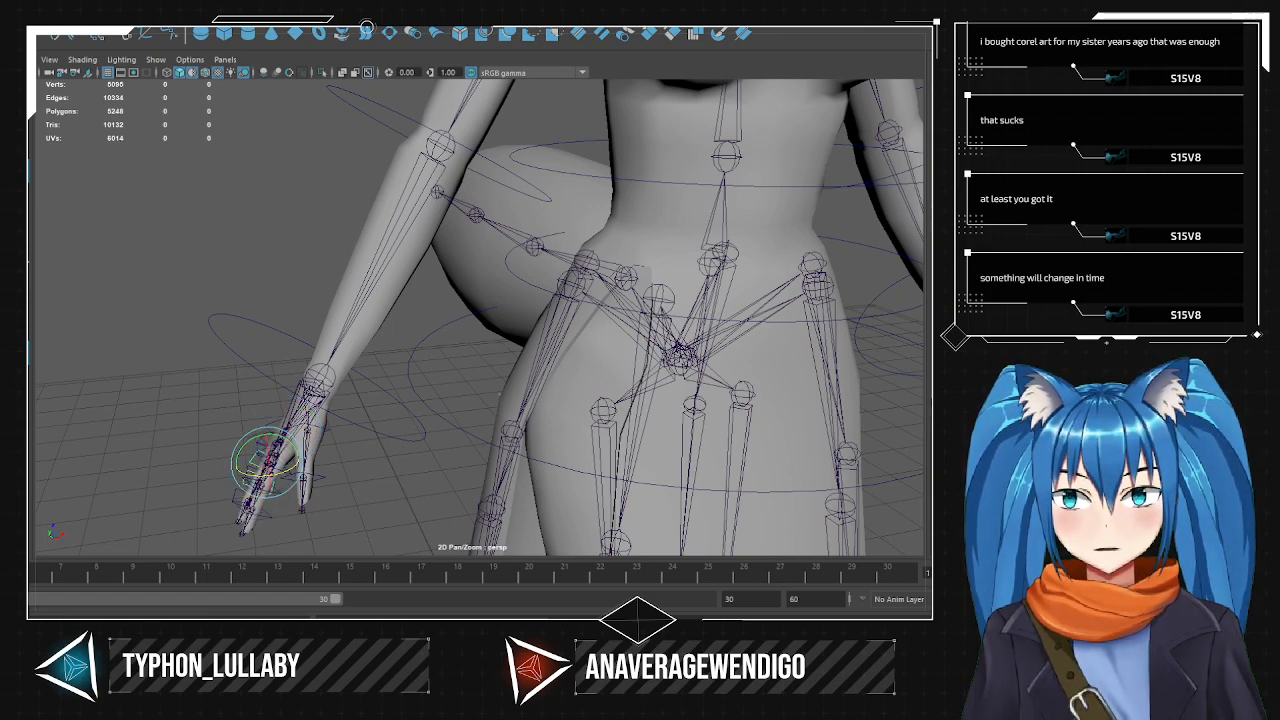
pyautogui.press('Down')
pyautogui.press('Down')
pyautogui.press('Up')
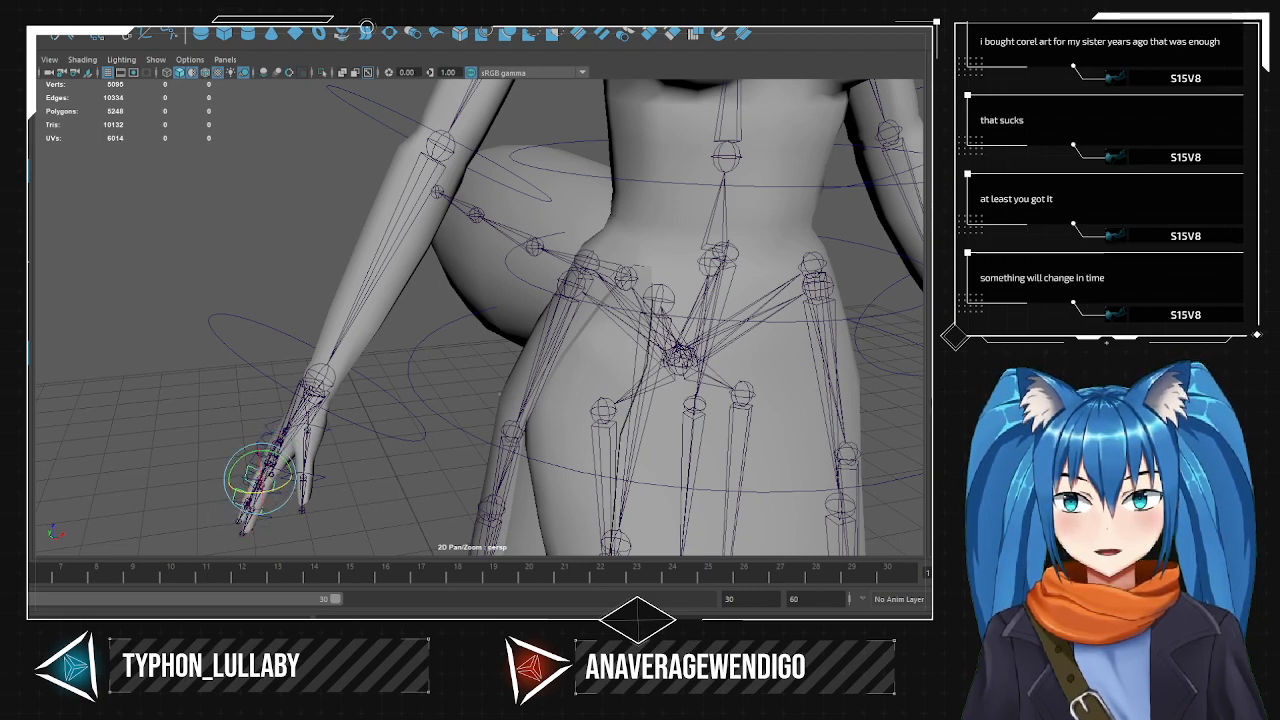
pyautogui.press('Up')
pyautogui.press('Down')
pyautogui.press('Down')
pyautogui.press('Up')
pyautogui.press('Left')
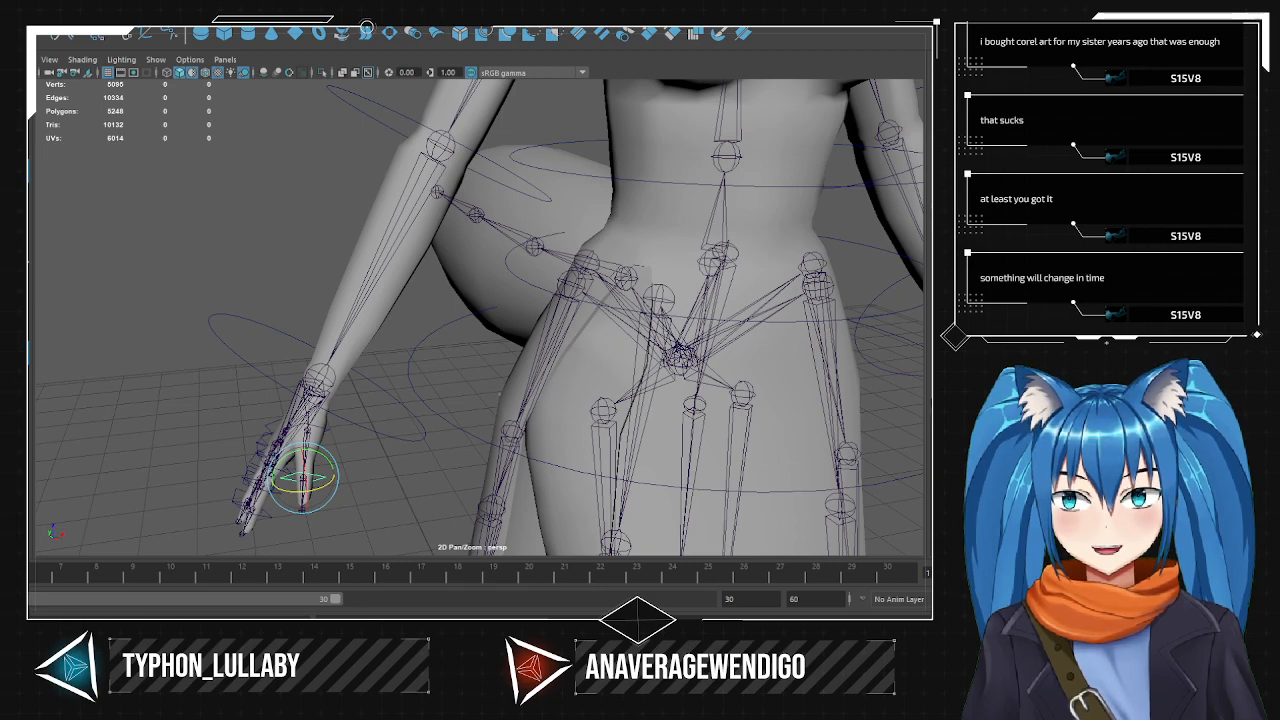
pyautogui.press('Left')
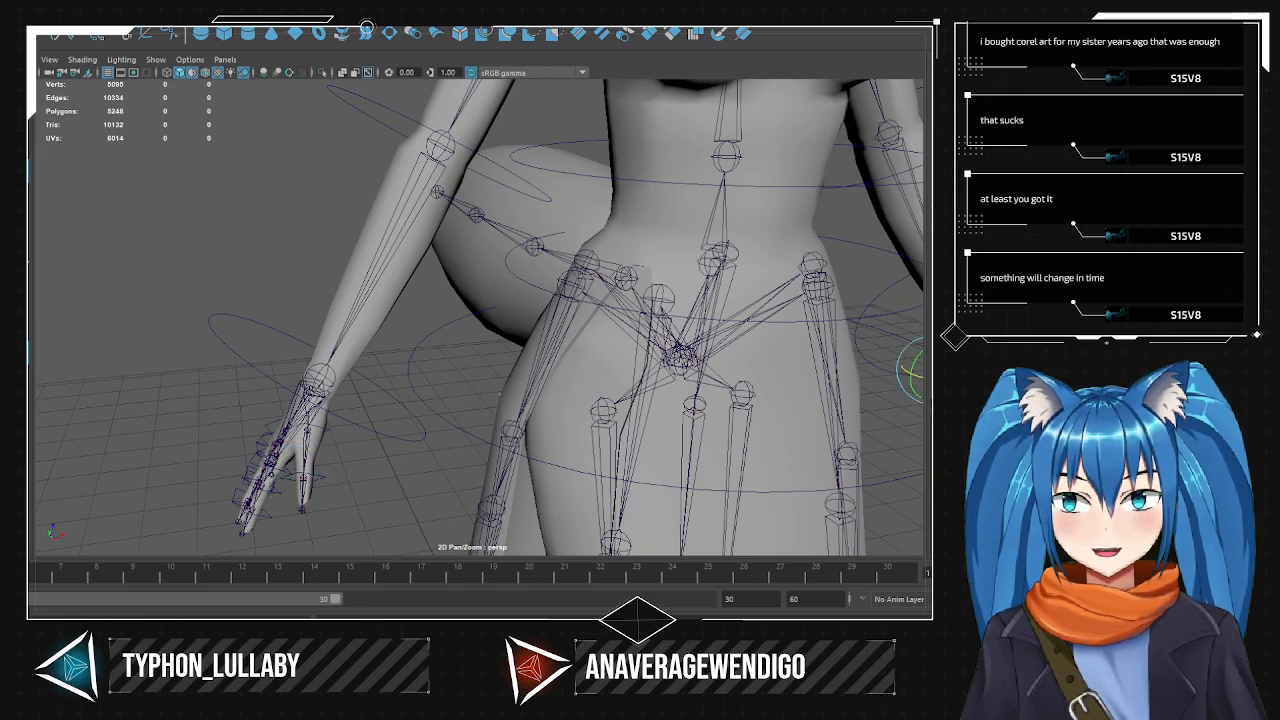
# - Select the finger controls of the character's right hand and parent them to that hand's wrist control
pyautogui.press('Up')
pyautogui.press('Up')
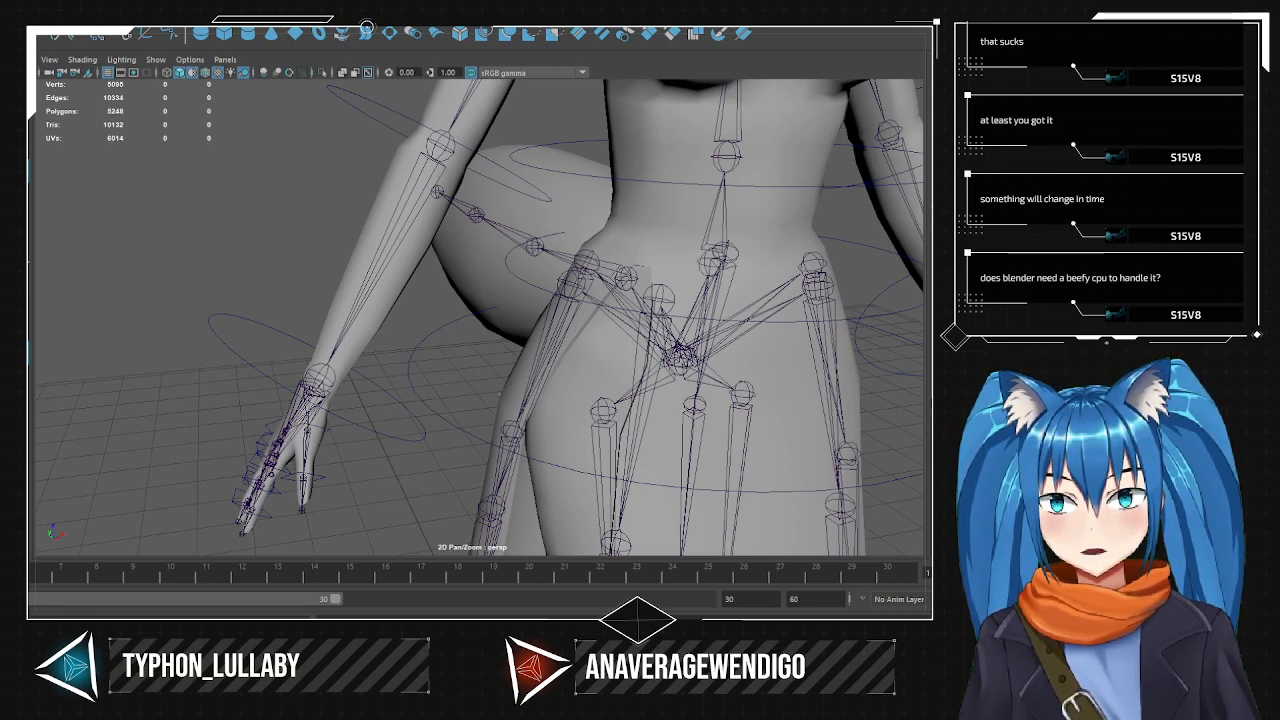
pyautogui.click(420, 432)
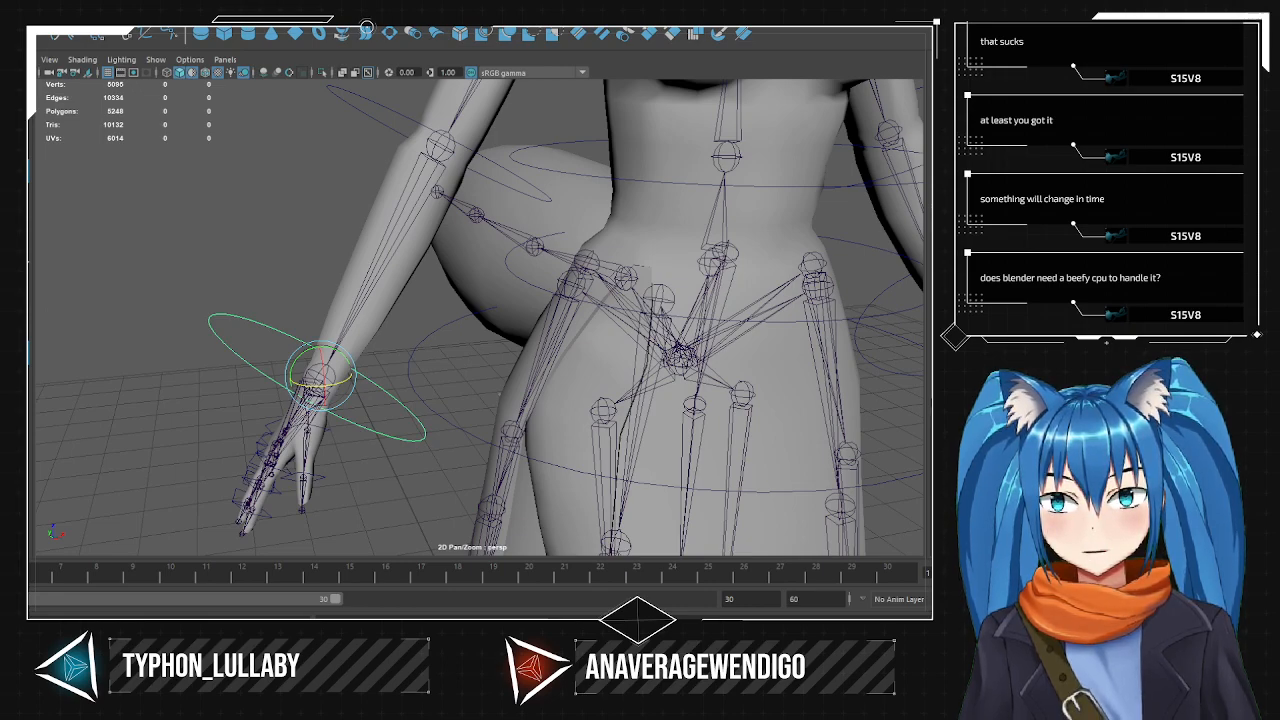
pyautogui.click(545, 198)
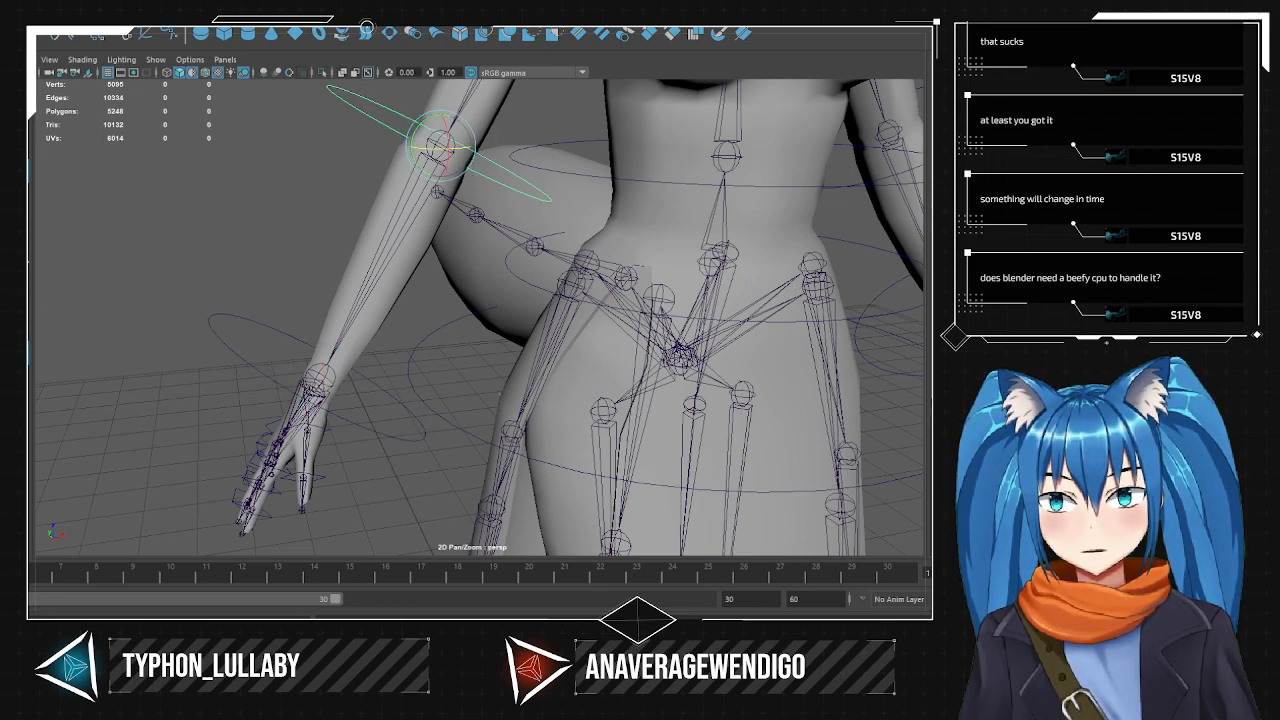
pyautogui.click(420, 432)
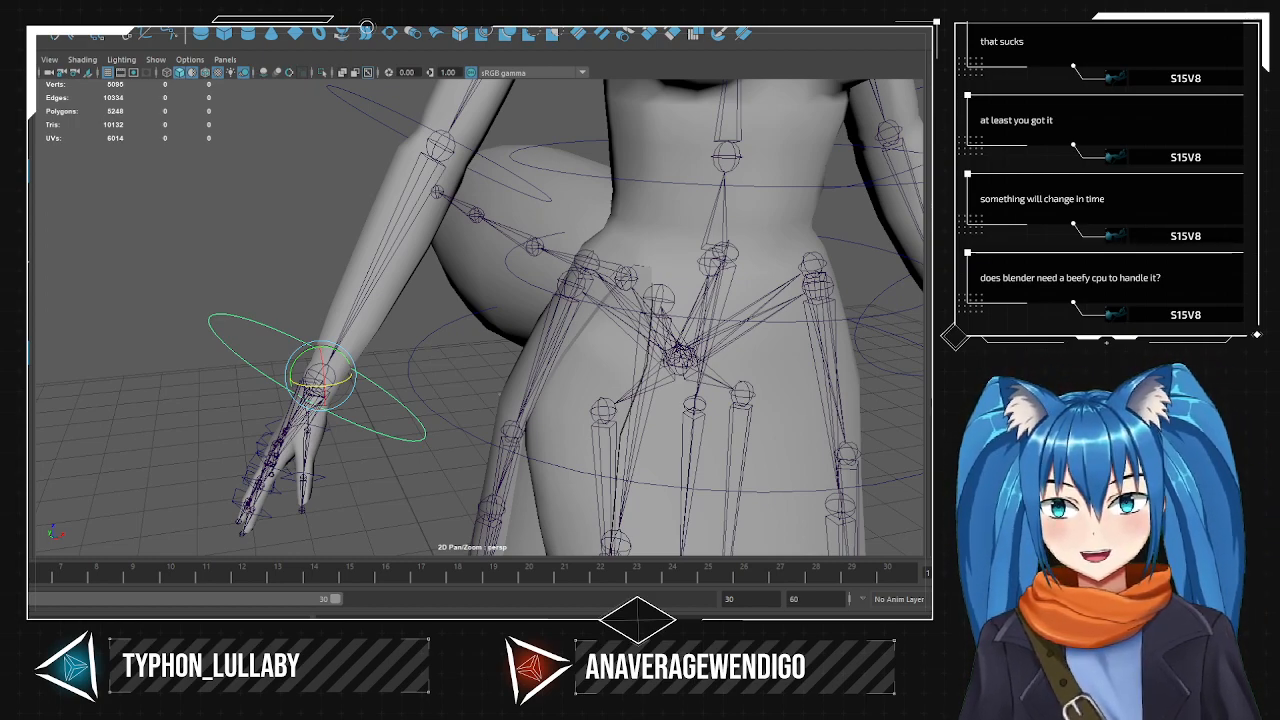
pyautogui.click(270, 428)
pyautogui.click(921, 357)
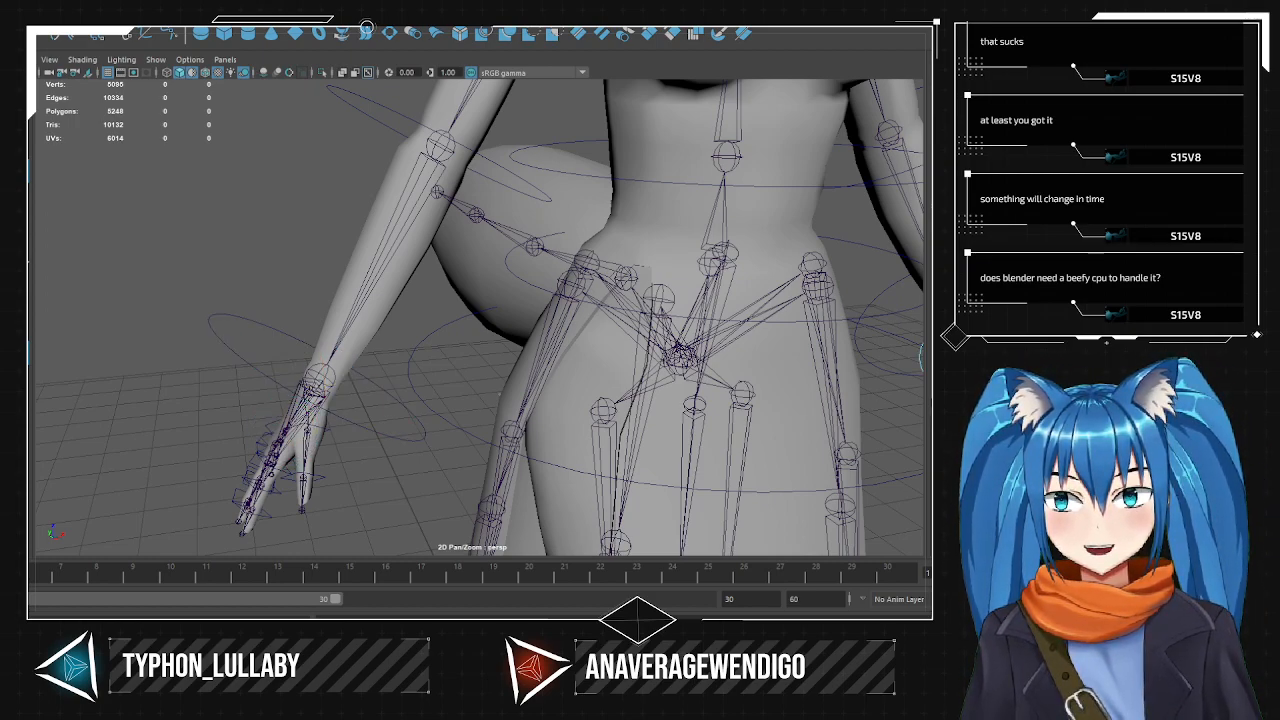
pyautogui.hotkey('ctrl', 'z')
pyautogui.hotkey('ctrl', 'z')
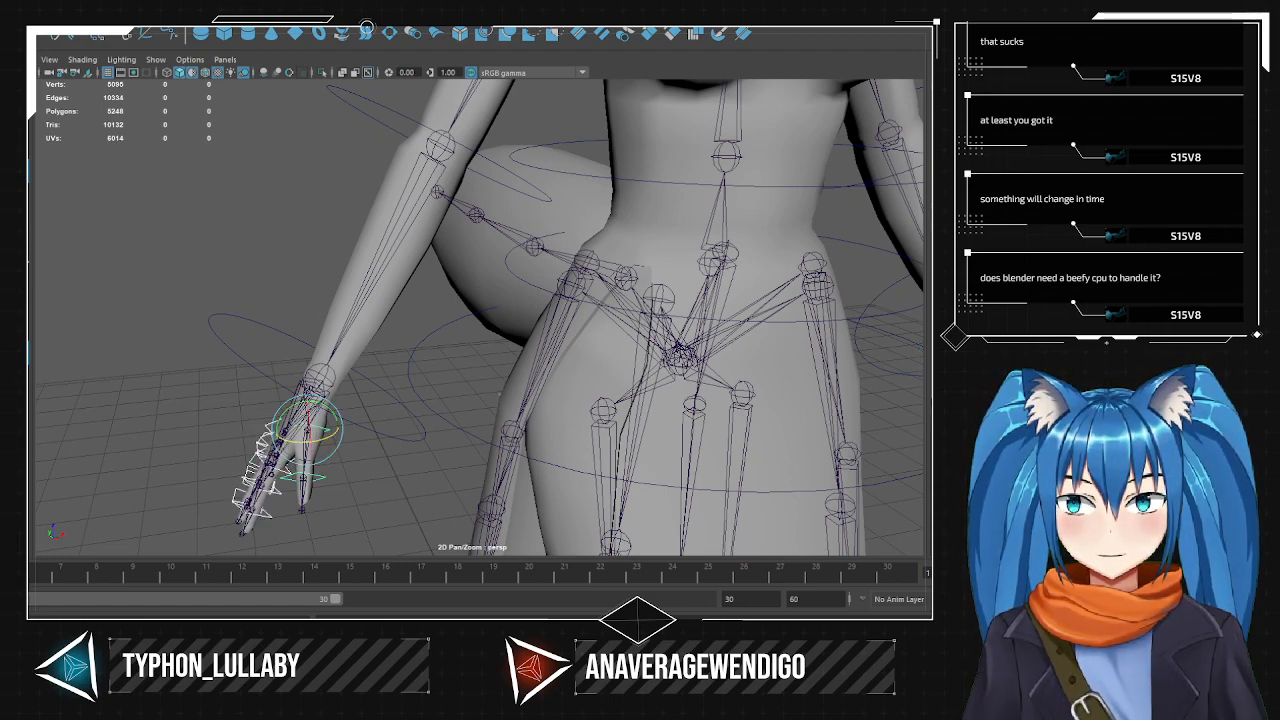
pyautogui.hotkey('ctrl', 'z')
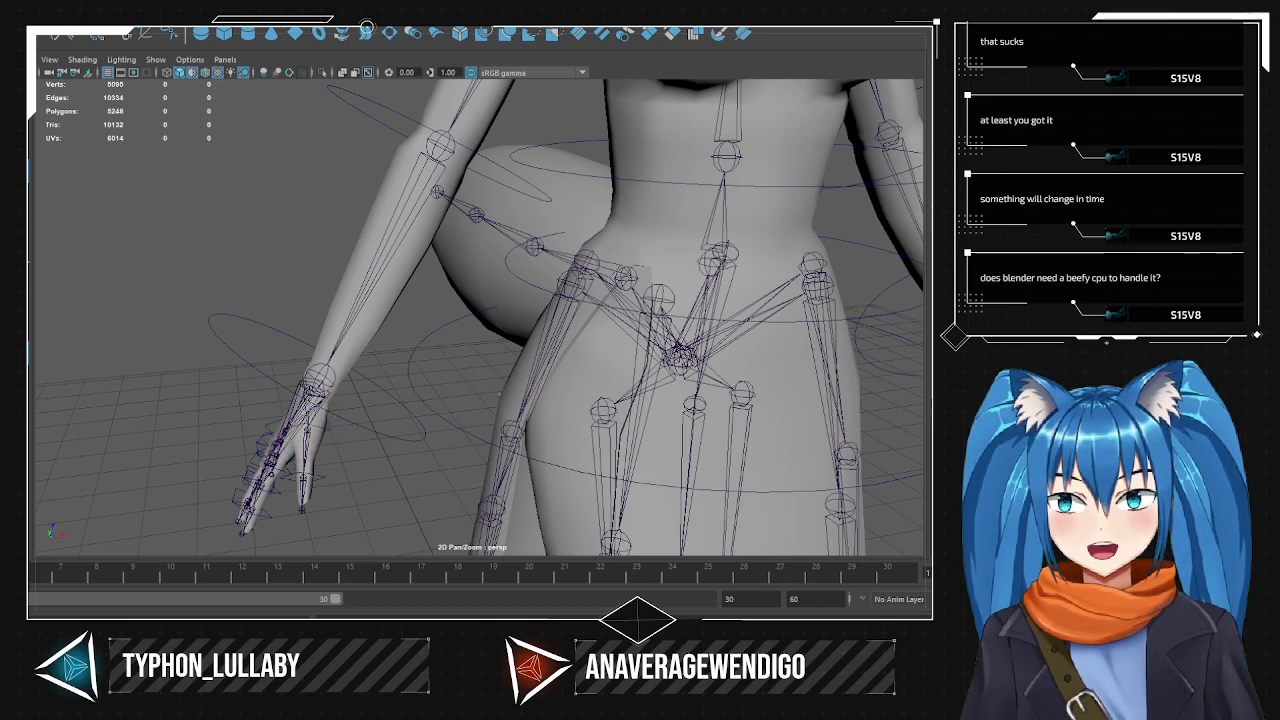
# - Parent the wrist control to the elbow control on both arms
pyautogui.click(424, 434)
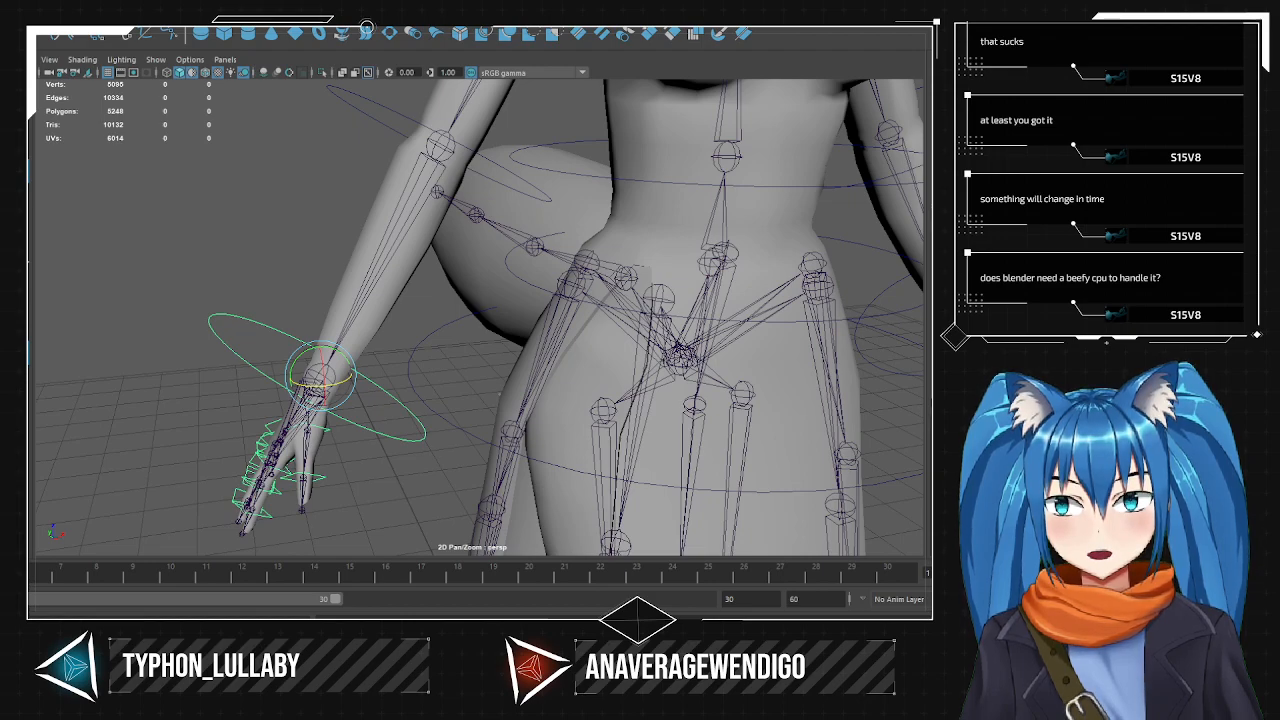
pyautogui.click(548, 198)
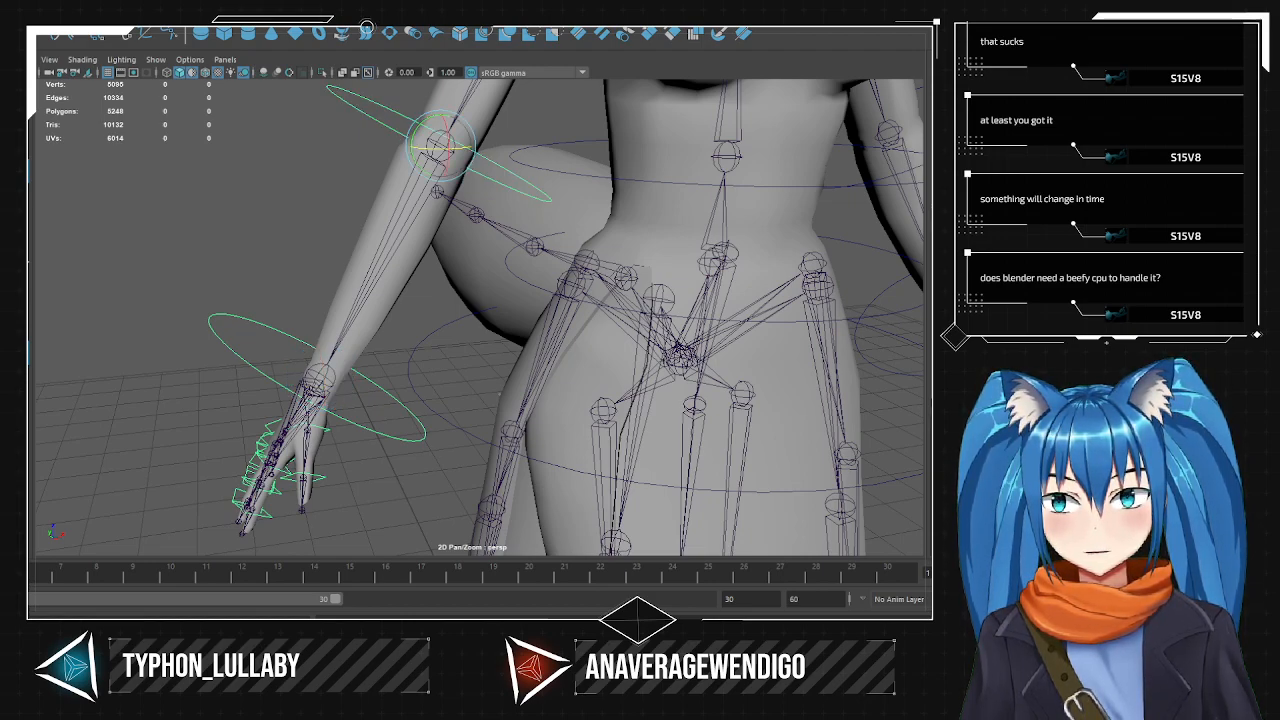
pyautogui.click(862, 360)
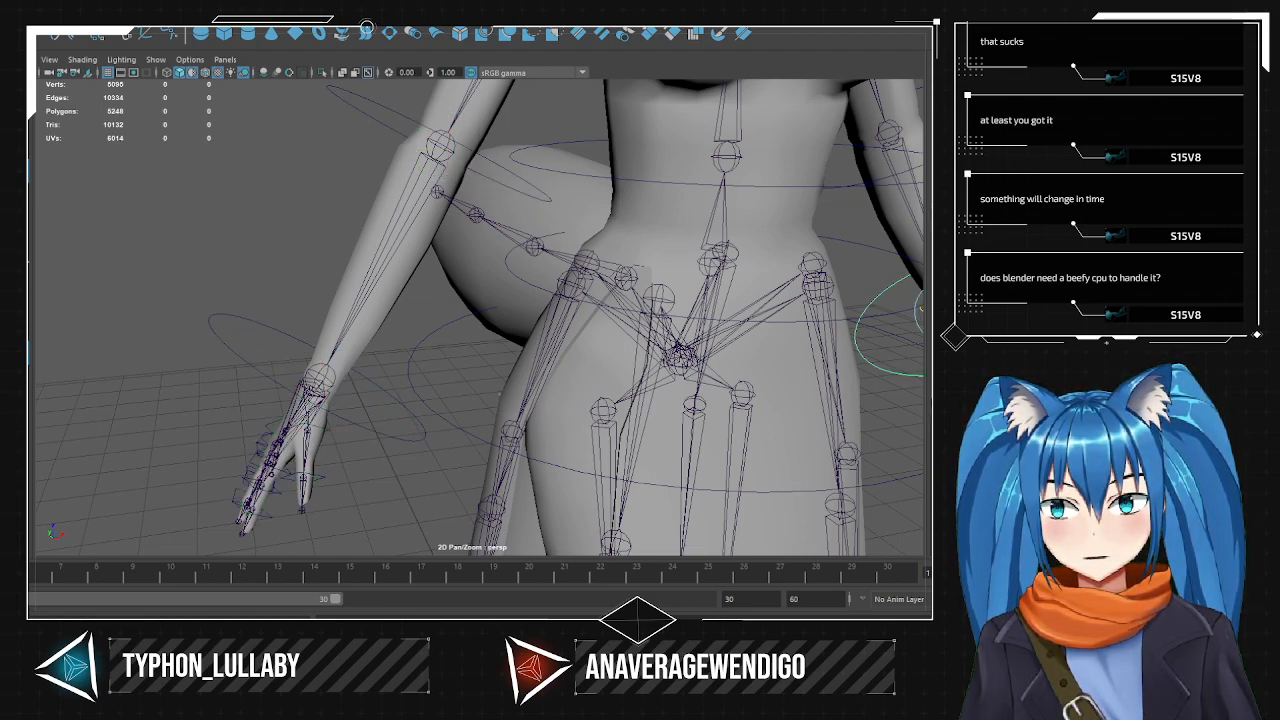
pyautogui.click(840, 186)
pyautogui.click(908, 106)
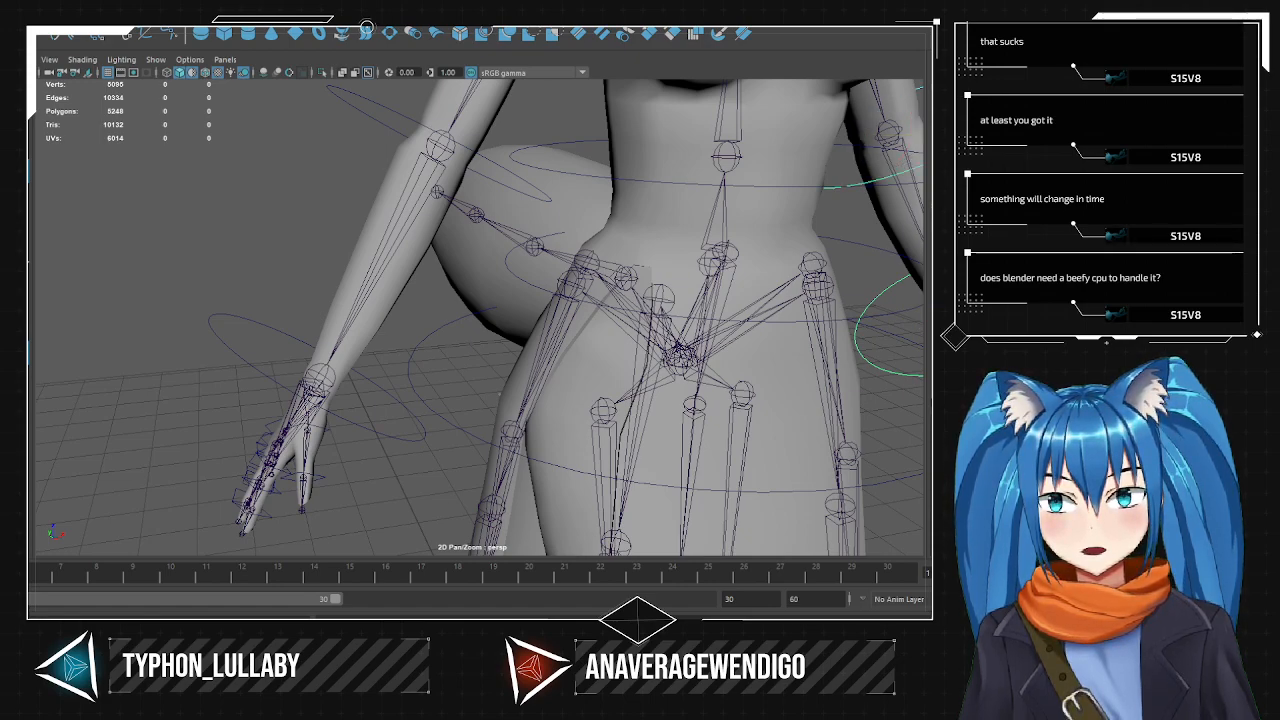
# - Parent the elbow controls to the shoulder controls and check the chain from the character's left shoulder down to the fingers
pyautogui.click(500, 190)
pyautogui.hotkey('ctrl', 'z')
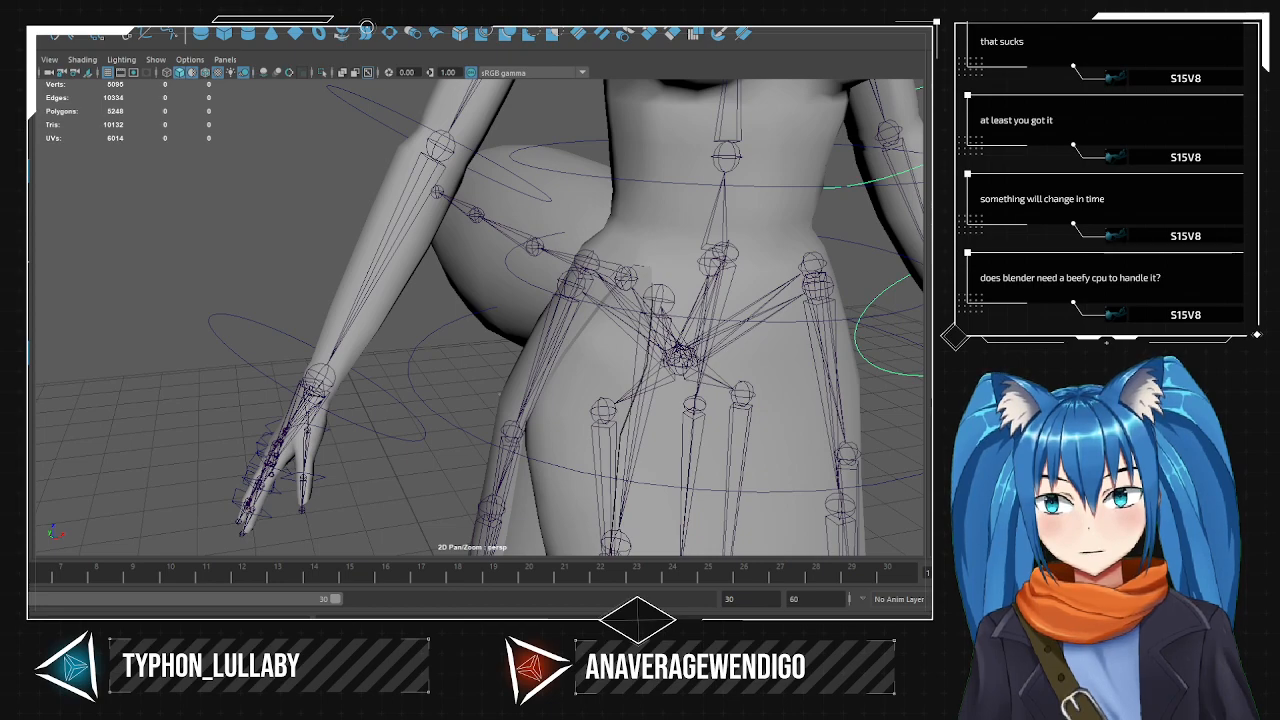
pyautogui.hotkey('shift', 'z')
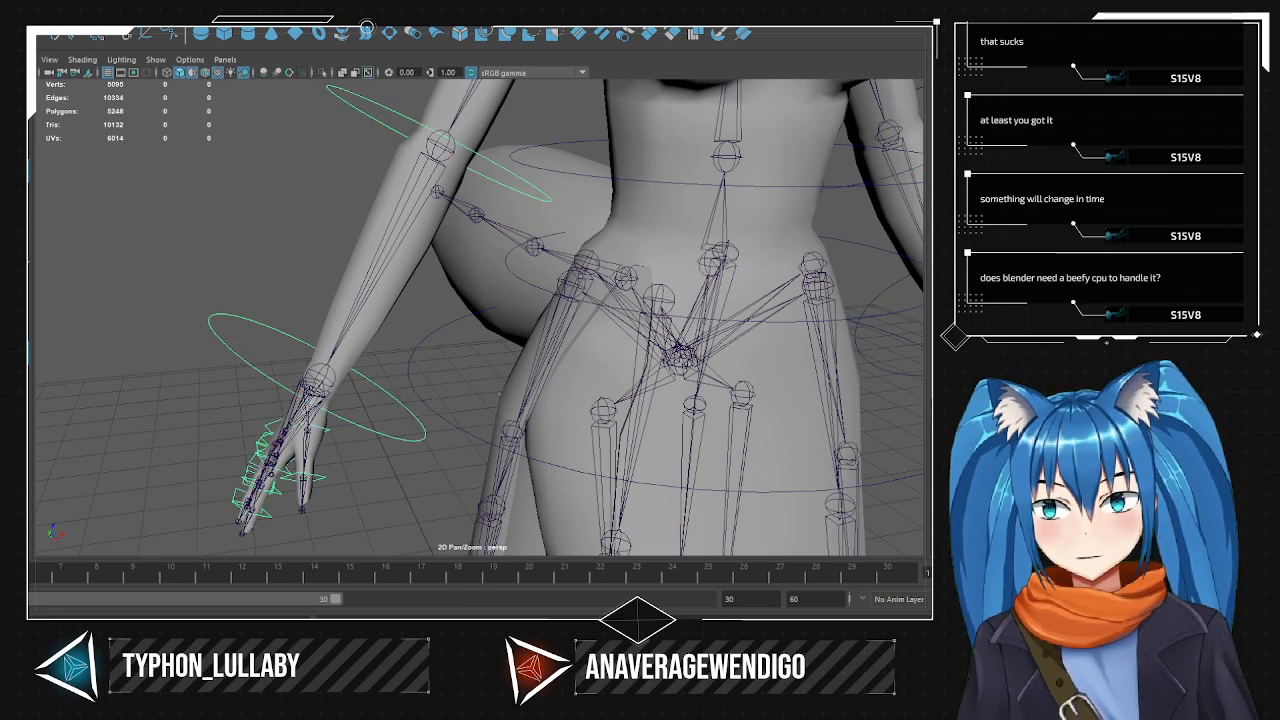
pyautogui.scroll(-10, 330, 364)
pyautogui.click(691, 306)
pyautogui.keyDown('alt'); pyautogui.moveTo(691, 306); pyautogui.dragTo(521, 344); pyautogui.keyUp('alt')
pyautogui.keyDown('alt'); pyautogui.moveTo(520, 342); pyautogui.dragTo(723, 446, button='right'); pyautogui.keyUp('alt')
pyautogui.click(553, 209)
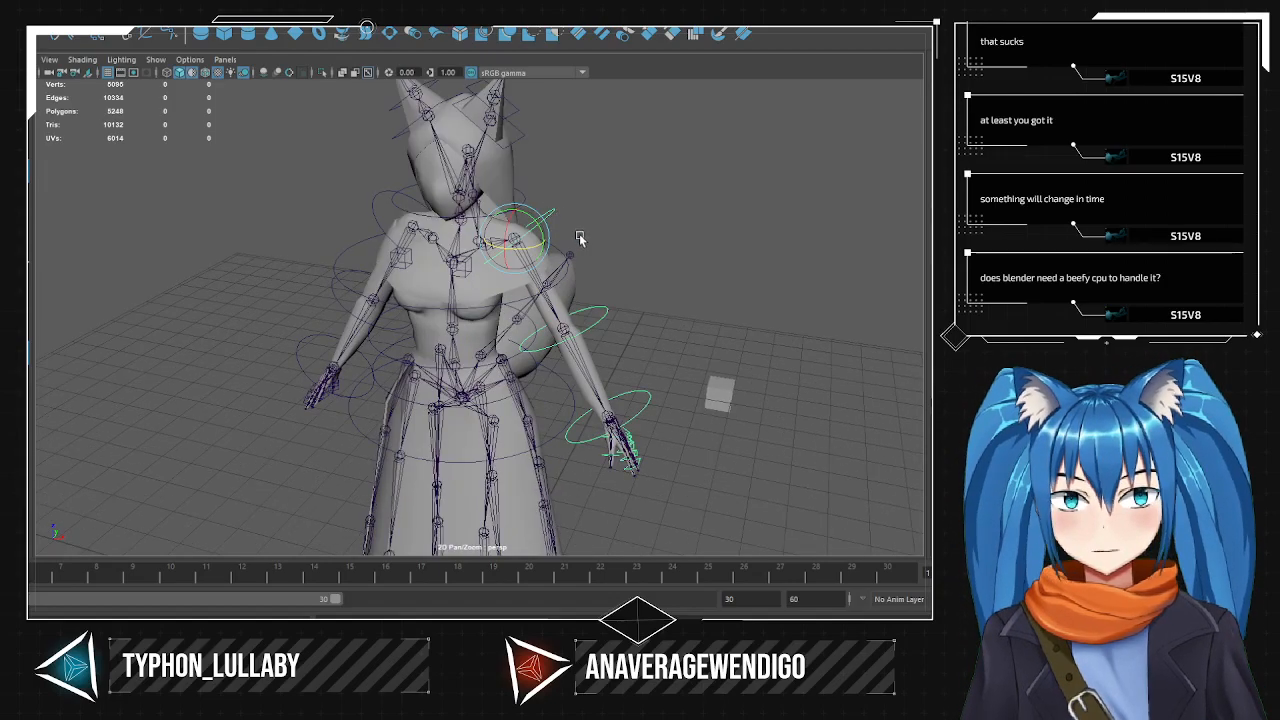
# - Inspect the controls around the torso, hips, arms, head and ears from several angles
pyautogui.keyDown('alt'); pyautogui.moveTo(579, 236); pyautogui.dragTo(617, 241); pyautogui.keyUp('alt')
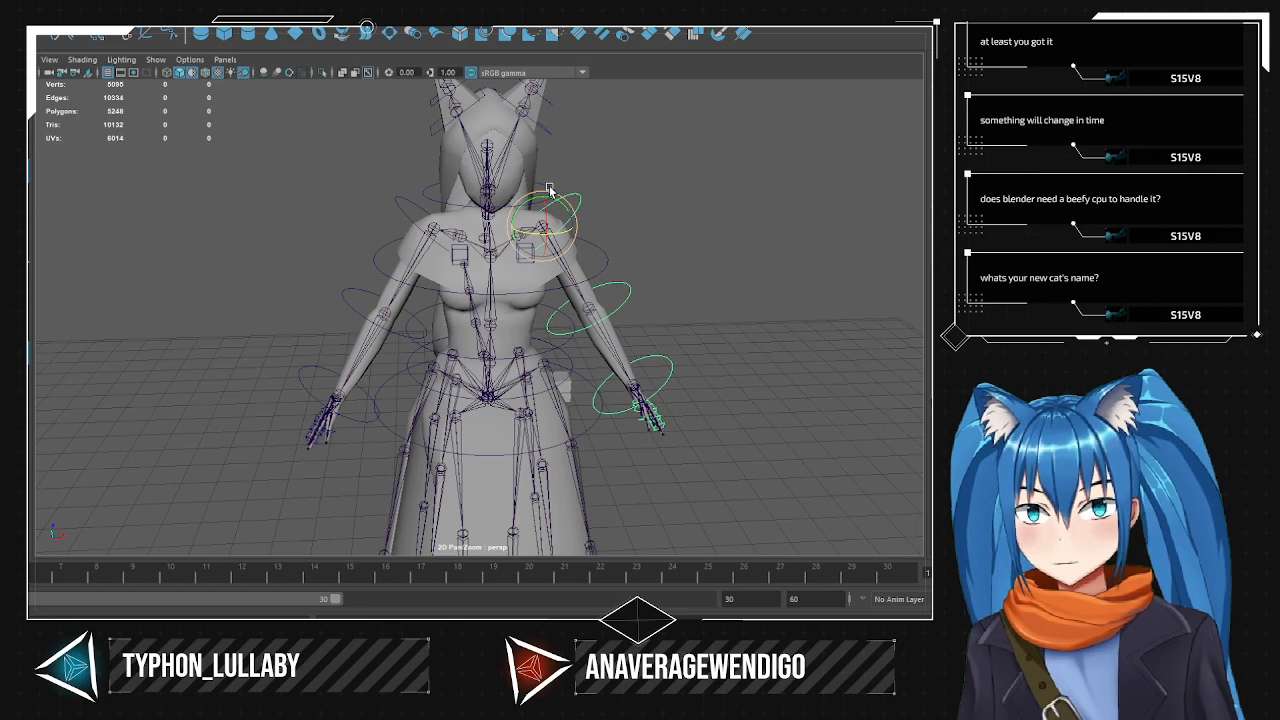
pyautogui.keyDown('alt'); pyautogui.moveTo(670, 232); pyautogui.dragTo(540, 331); pyautogui.keyUp('alt')
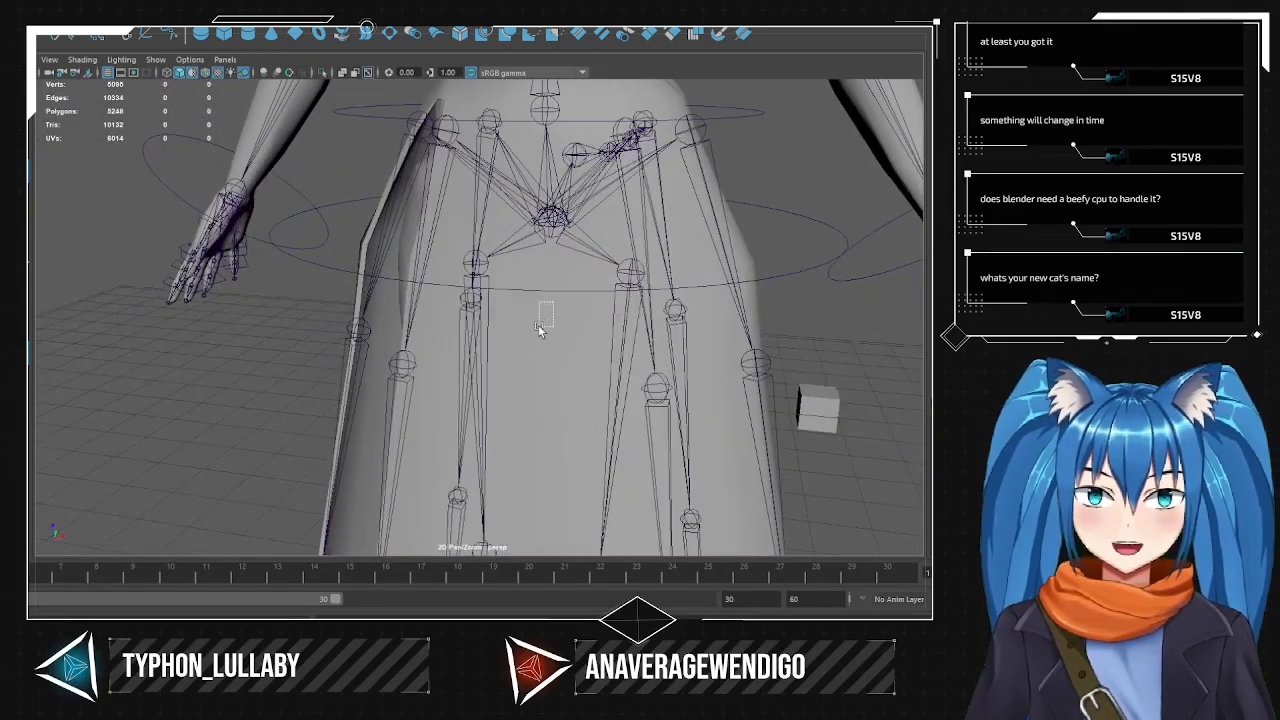
pyautogui.scroll(-5, 573, 346)
pyautogui.keyDown('alt'); pyautogui.moveTo(781, 336); pyautogui.dragTo(634, 346); pyautogui.keyUp('alt')
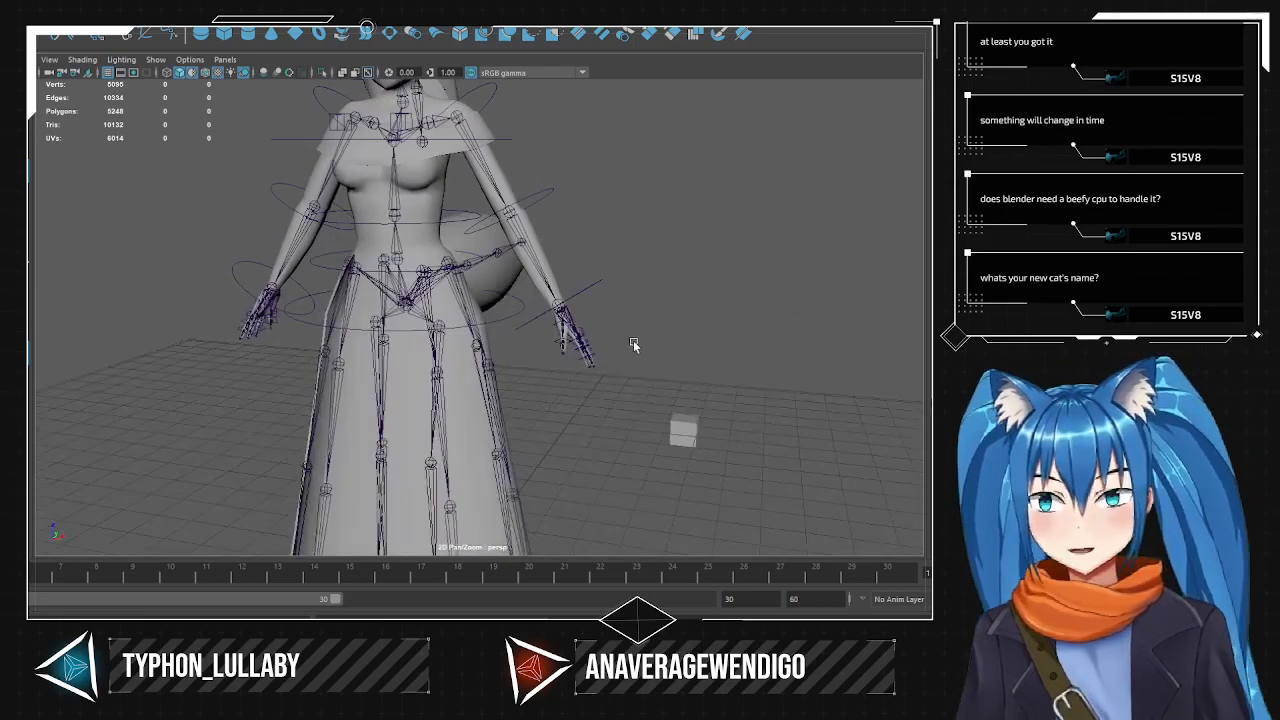
pyautogui.keyDown('alt'); pyautogui.moveTo(469, 286); pyautogui.dragTo(528, 373); pyautogui.keyUp('alt')
pyautogui.keyDown('alt'); pyautogui.moveTo(528, 373); pyautogui.dragTo(536, 381, button='middle'); pyautogui.keyUp('alt')
pyautogui.scroll(5, 580, 191)
pyautogui.keyDown('alt'); pyautogui.moveTo(580, 191); pyautogui.dragTo(540, 331); pyautogui.keyUp('alt')
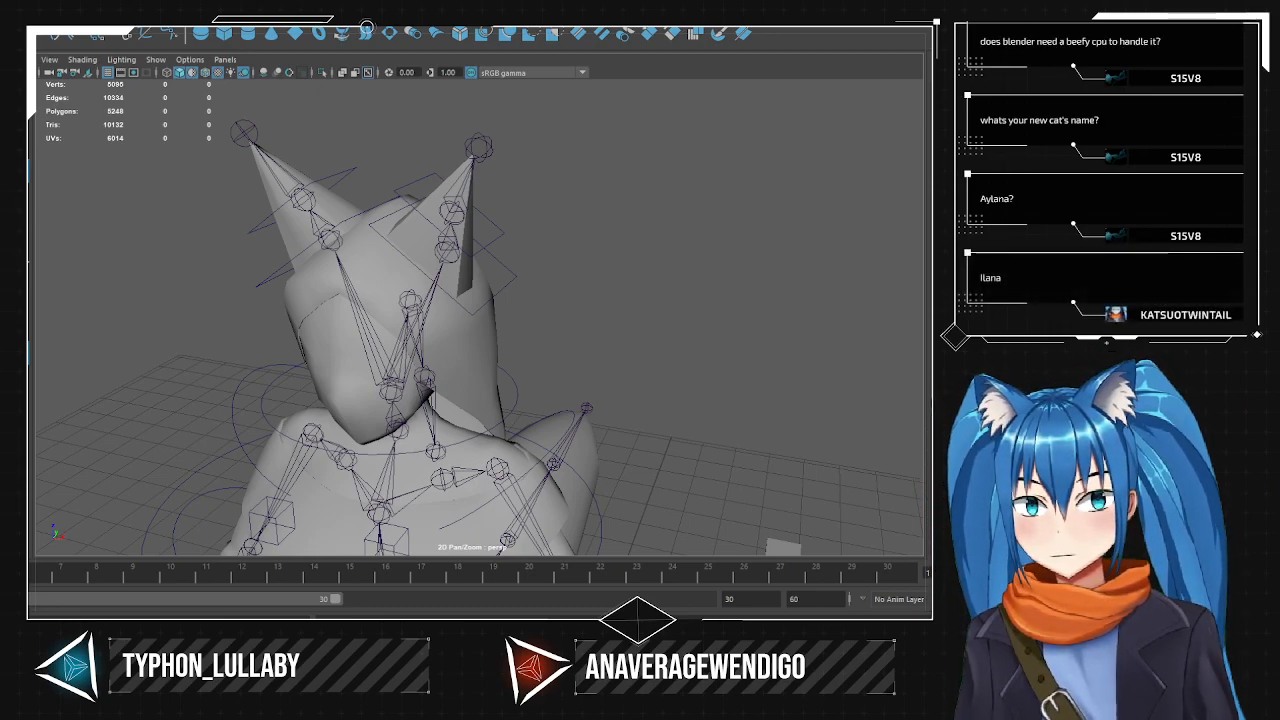
pyautogui.keyDown('alt'); pyautogui.moveTo(600, 350); pyautogui.dragTo(552, 246); pyautogui.keyUp('alt')
pyautogui.scroll(-5, 551, 244)
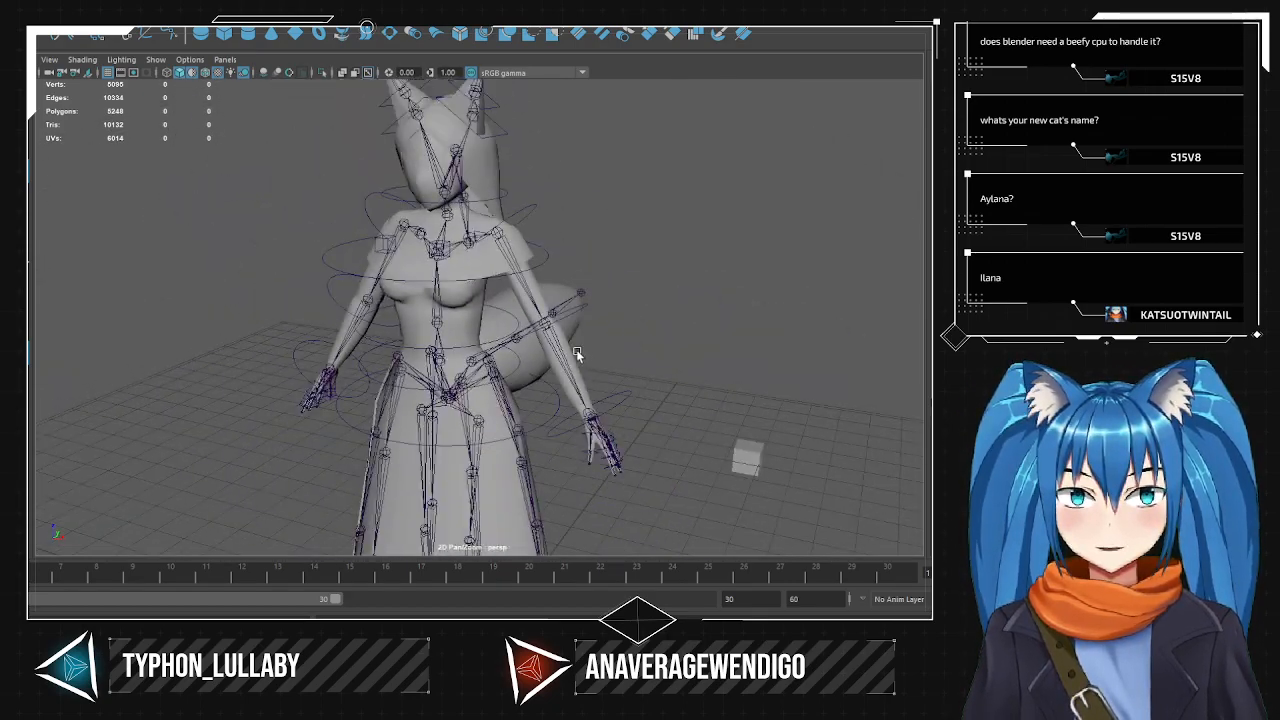
pyautogui.keyDown('alt'); pyautogui.moveTo(579, 351); pyautogui.dragTo(529, 369); pyautogui.keyUp('alt')
# - Create a new circle control and place it upright on the tail's first joint
pyautogui.click(367, 236)
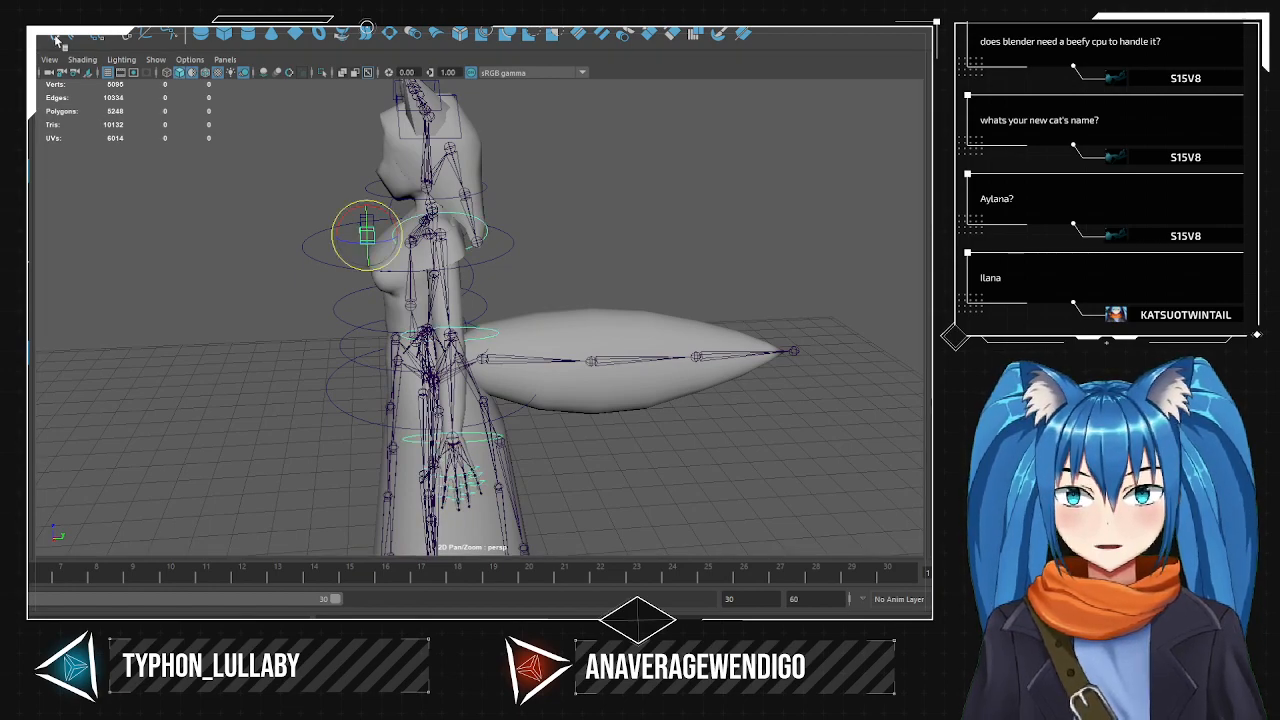
pyautogui.hotkey('ctrl', 'z')
pyautogui.scroll(-7, 388, 366)
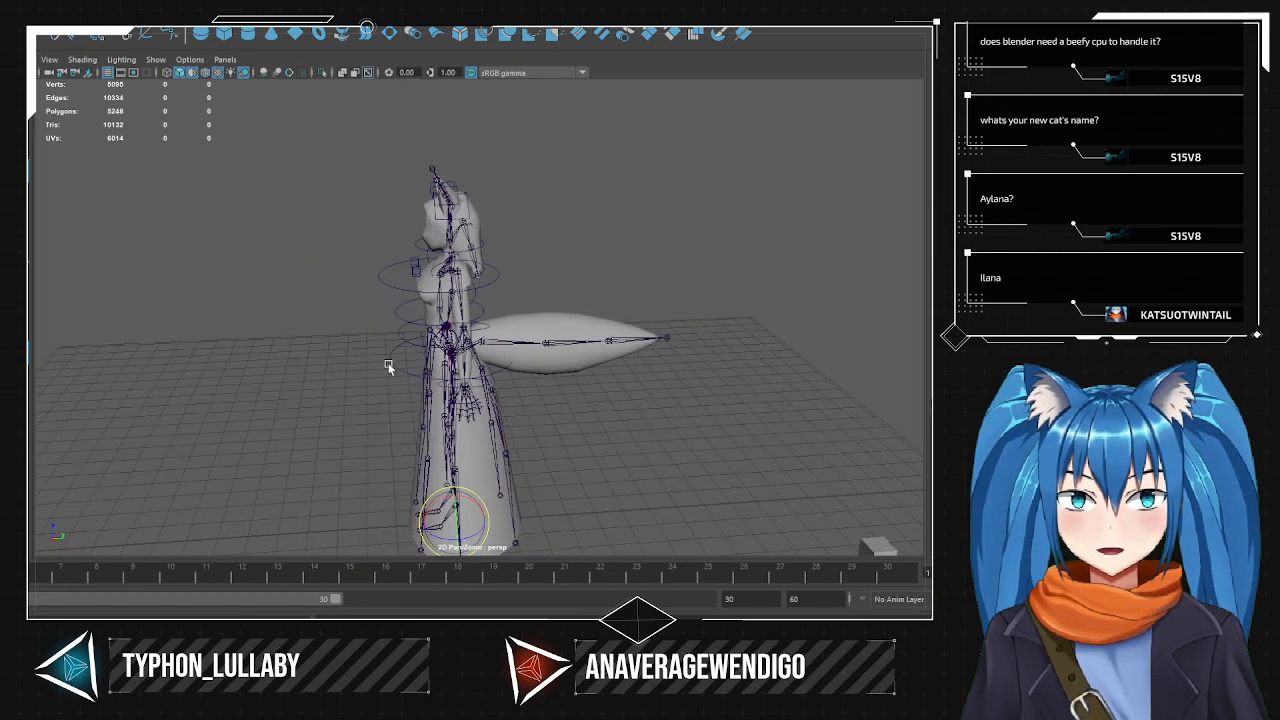
pyautogui.press('w')
pyautogui.click(514, 336)
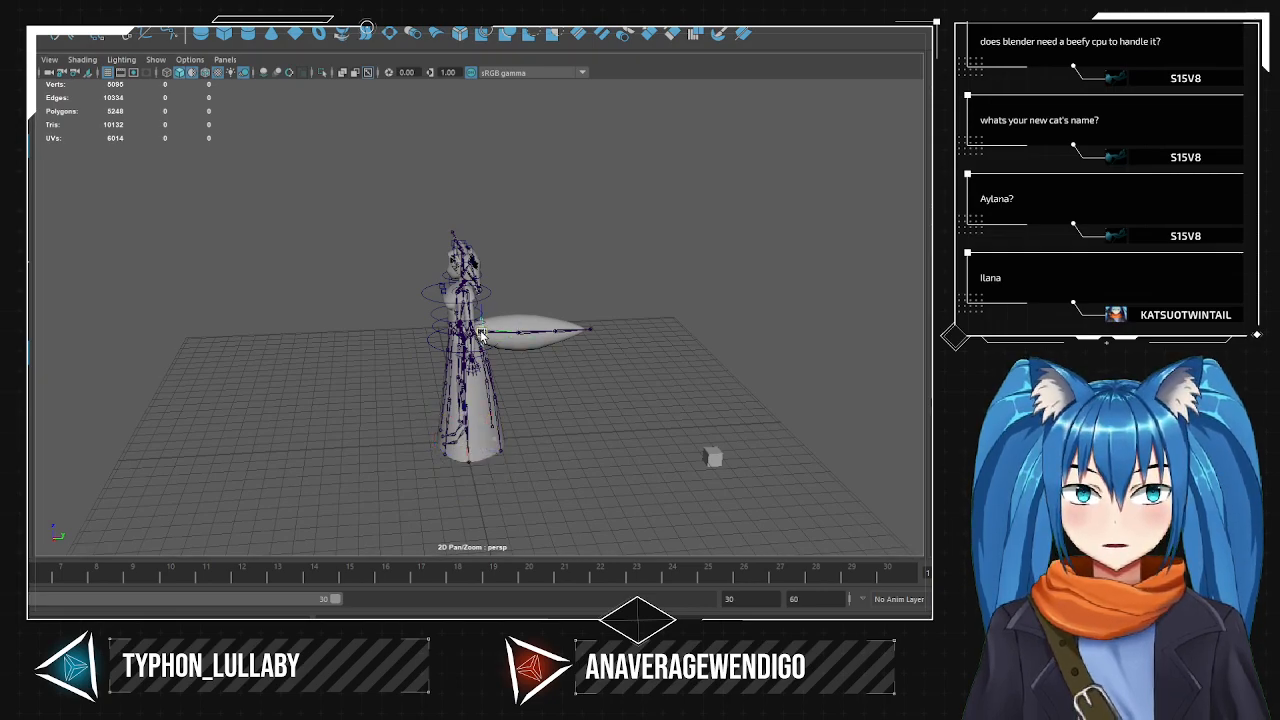
pyautogui.scroll(10, 479, 345)
pyautogui.keyDown('alt'); pyautogui.moveTo(476, 360); pyautogui.dragTo(557, 423); pyautogui.keyUp('alt')
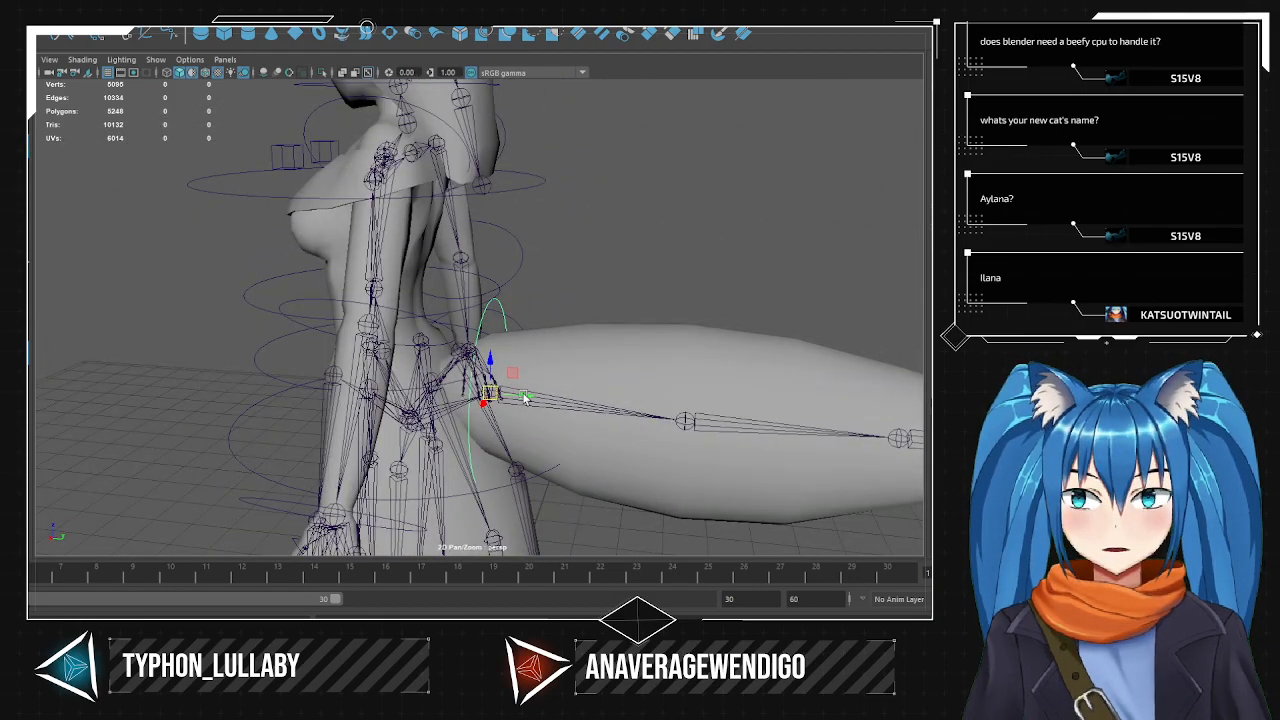
# - Place a copy of the tail control on the tail's second joint and scale it up to surround the thickest part
pyautogui.click(524, 398)
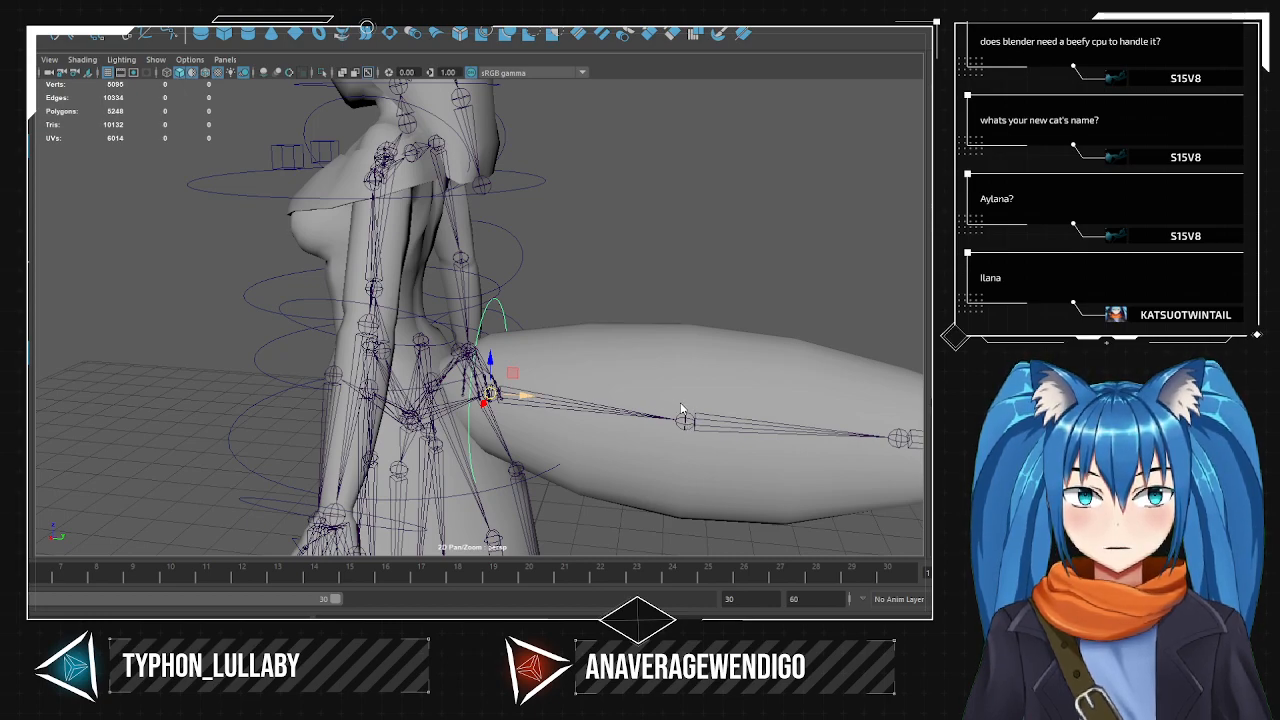
pyautogui.click(684, 421)
pyautogui.keyDown('alt'); pyautogui.moveTo(690, 418); pyautogui.dragTo(640, 430); pyautogui.keyUp('alt')
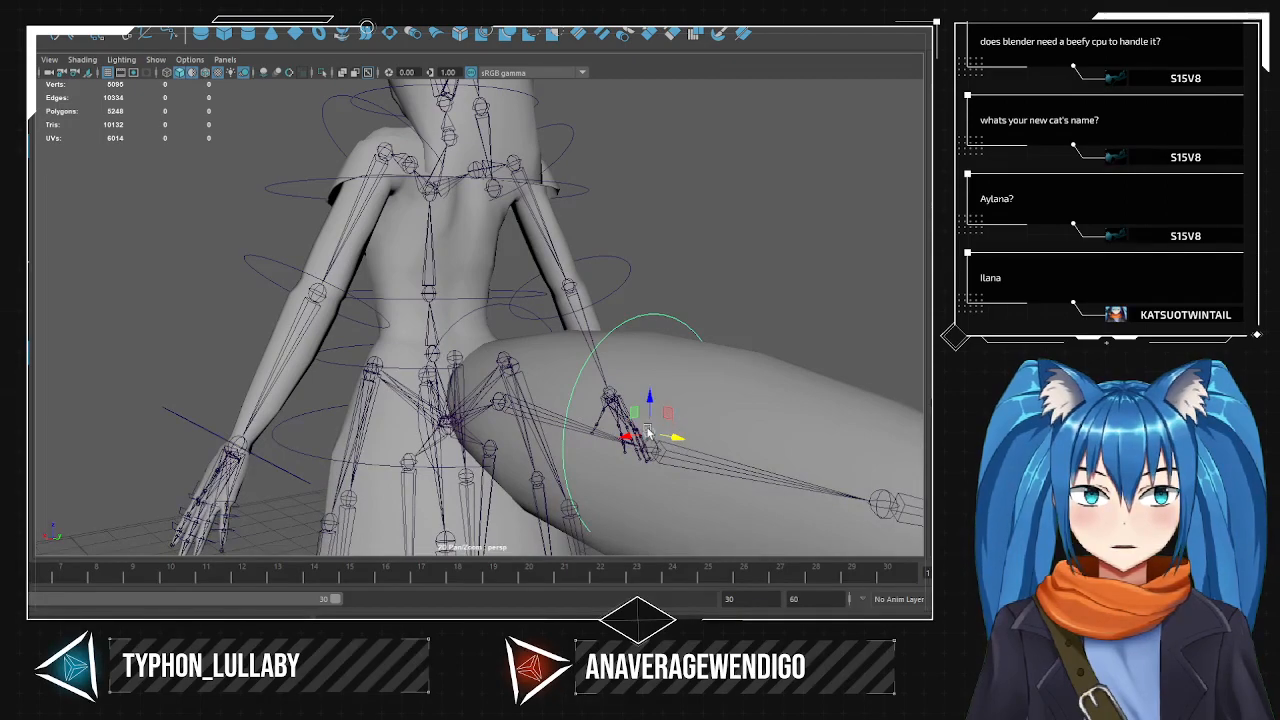
pyautogui.click(646, 450)
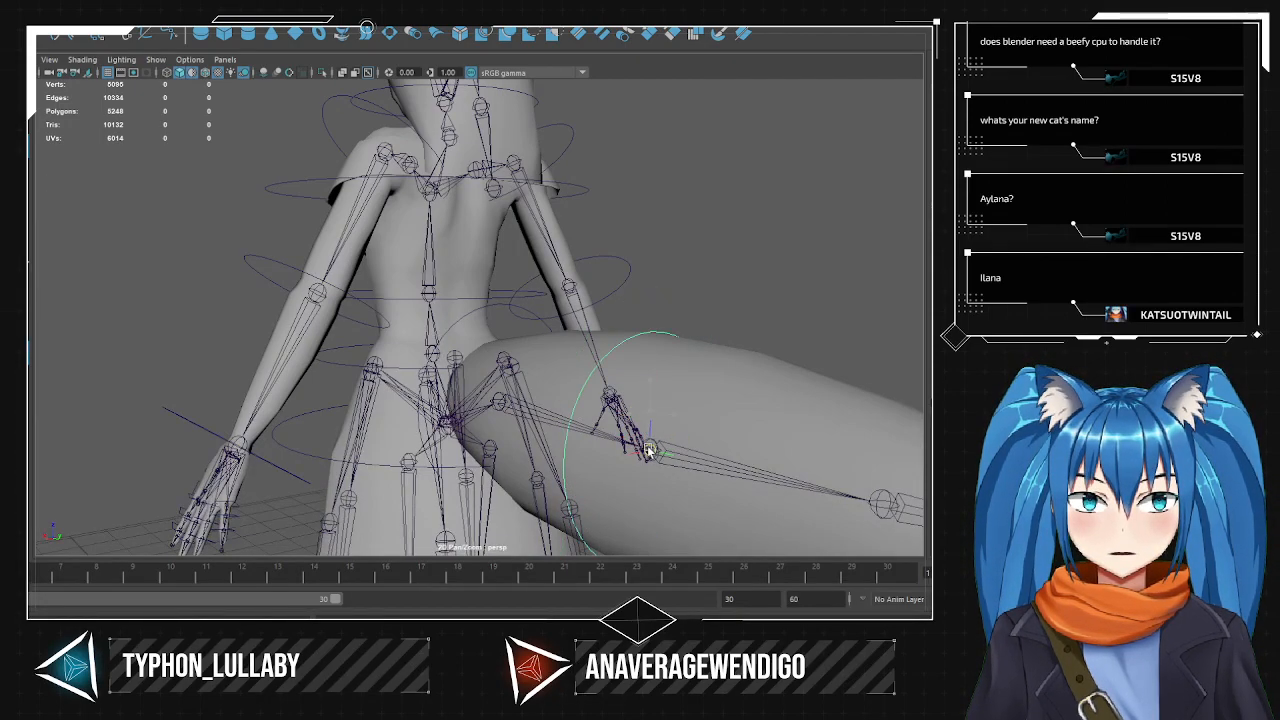
pyautogui.keyDown('alt'); pyautogui.moveTo(655, 451); pyautogui.dragTo(760, 486); pyautogui.keyUp('alt')
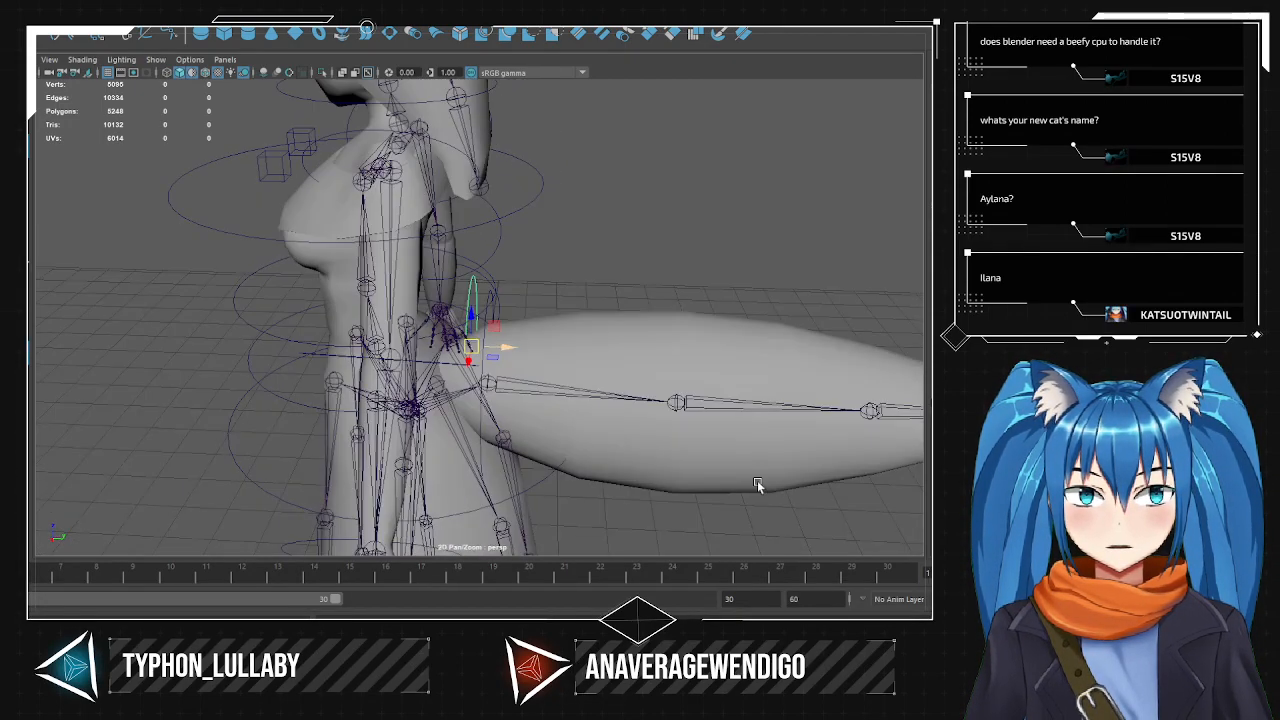
pyautogui.click(698, 440)
pyautogui.keyDown('alt'); pyautogui.moveTo(618, 412); pyautogui.dragTo(631, 341); pyautogui.keyUp('alt')
pyautogui.keyDown('alt'); pyautogui.moveTo(712, 356); pyautogui.dragTo(658, 342); pyautogui.keyUp('alt')
pyautogui.press('r')
pyautogui.moveTo(679, 409); pyautogui.dragTo(752, 424)
# - Place another control copy on the tail's third joint and scale it to suit the narrower tail tip
pyautogui.keyDown('alt'); pyautogui.moveTo(752, 424); pyautogui.dragTo(462, 368, button='middle'); pyautogui.keyUp('alt')
pyautogui.press('w')
pyautogui.click(560, 362)
pyautogui.press('f')
pyautogui.keyDown('alt'); pyautogui.moveTo(540, 346); pyautogui.dragTo(428, 318); pyautogui.keyUp('alt')
pyautogui.press('r')
# - Select the three tail controls one after another and check their size and placement along the tail
pyautogui.keyDown('alt'); pyautogui.moveTo(428, 318); pyautogui.dragTo(510, 325); pyautogui.keyUp('alt')
pyautogui.keyDown('alt'); pyautogui.moveTo(510, 325); pyautogui.dragTo(183, 234, button='right'); pyautogui.keyUp('alt')
pyautogui.keyDown('alt'); pyautogui.moveTo(183, 234); pyautogui.dragTo(177, 291); pyautogui.keyUp('alt')
pyautogui.keyDown('alt'); pyautogui.moveTo(317, 298); pyautogui.dragTo(467, 318, button='middle'); pyautogui.keyUp('alt')
pyautogui.click(469, 319)
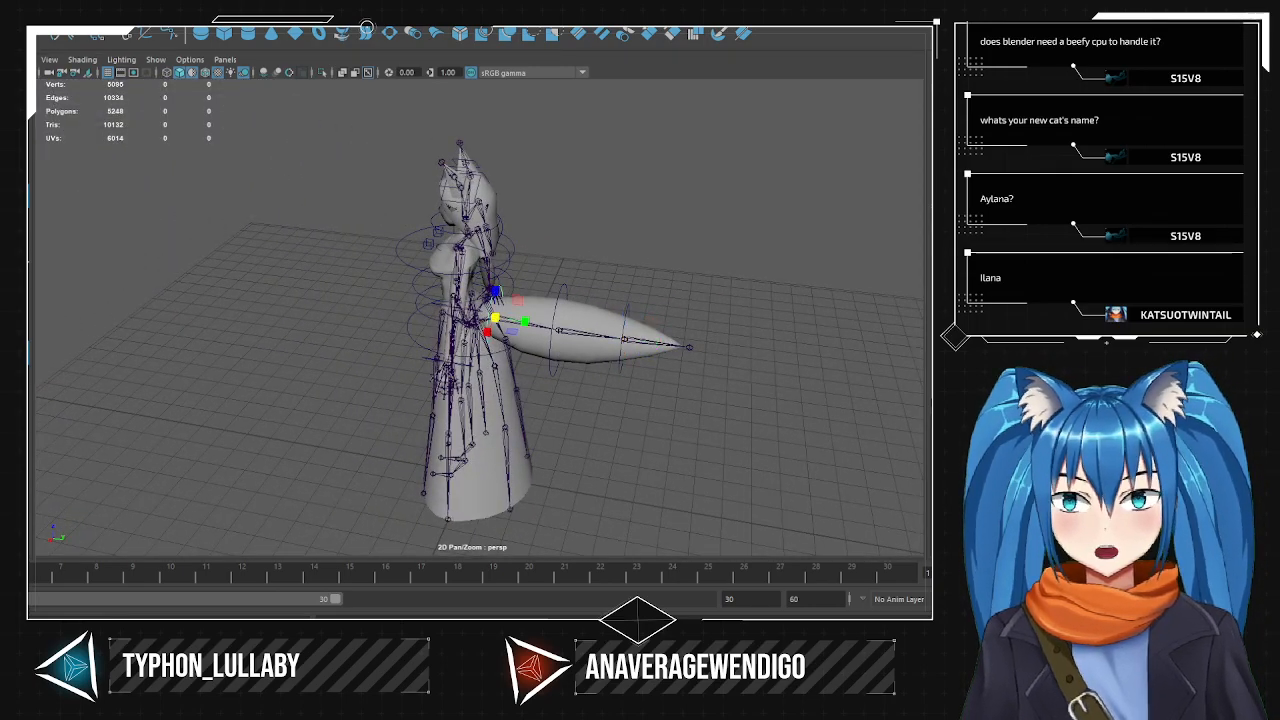
pyautogui.click(563, 290)
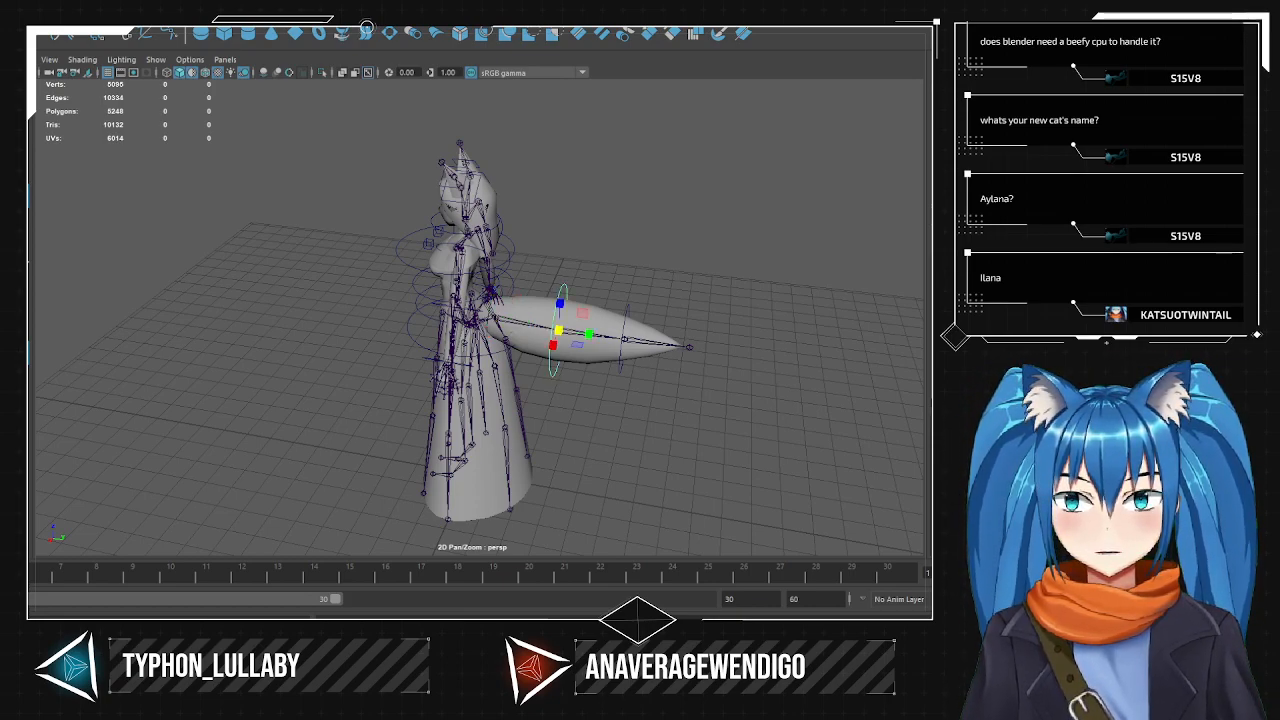
pyautogui.click(627, 310)
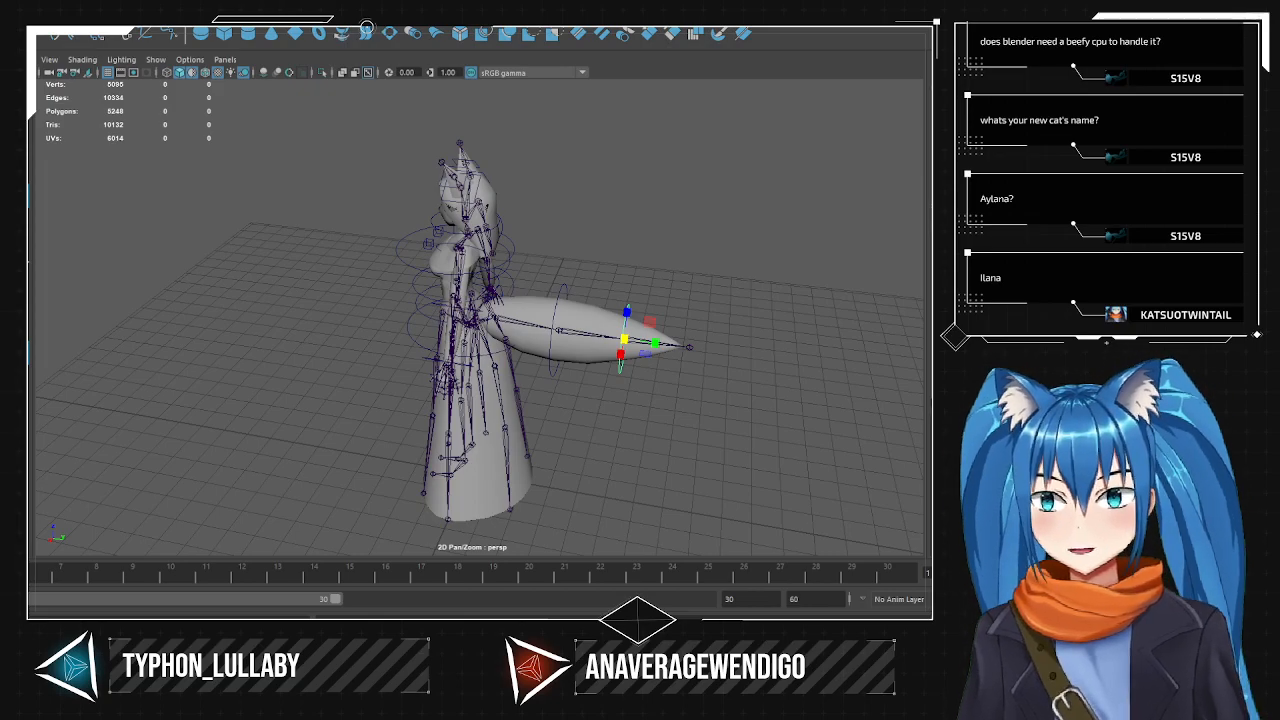
pyautogui.keyDown('alt'); pyautogui.moveTo(298, 434); pyautogui.dragTo(754, 345, button='right'); pyautogui.keyUp('alt')
pyautogui.keyDown('alt'); pyautogui.moveTo(545, 364); pyautogui.dragTo(586, 353); pyautogui.keyUp('alt')
pyautogui.keyDown('alt'); pyautogui.moveTo(586, 353); pyautogui.dragTo(460, 364, button='middle'); pyautogui.keyUp('alt')
pyautogui.keyDown('alt'); pyautogui.moveTo(460, 364); pyautogui.dragTo(500, 354, button='right'); pyautogui.keyUp('alt')
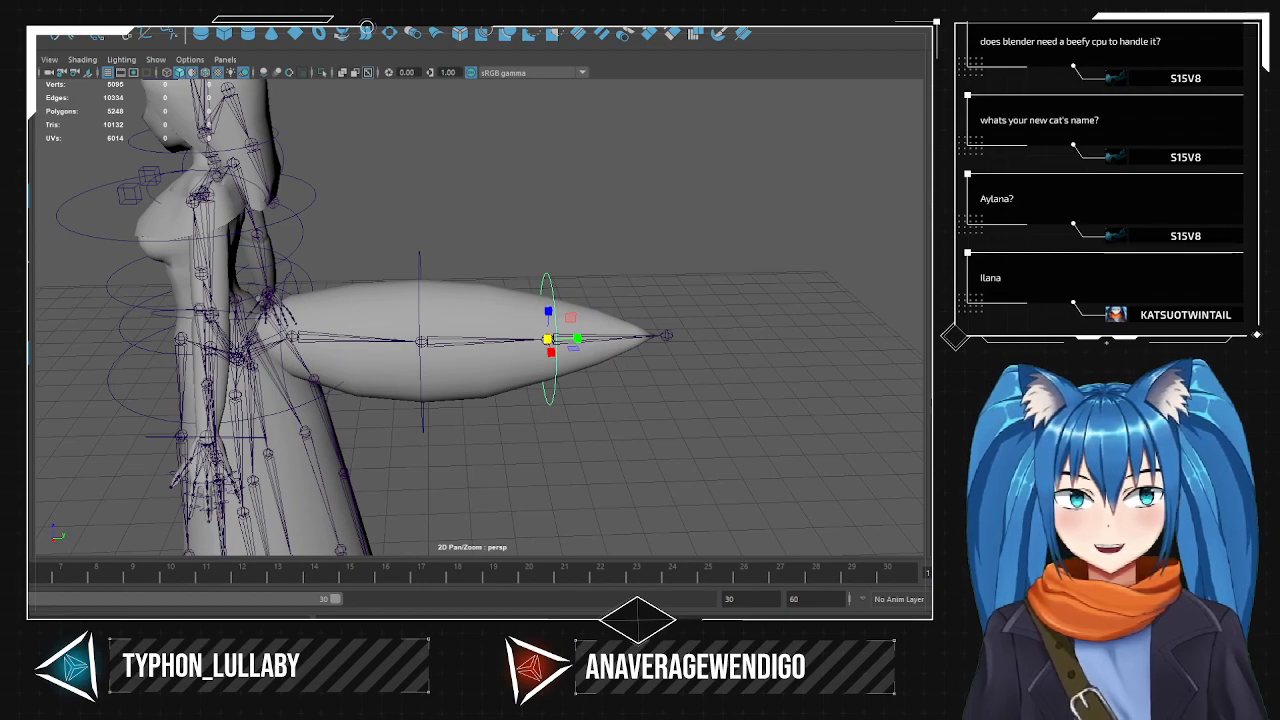
# - Parent the third tail control to the second tail control
pyautogui.hotkey('ctrl', 'z')
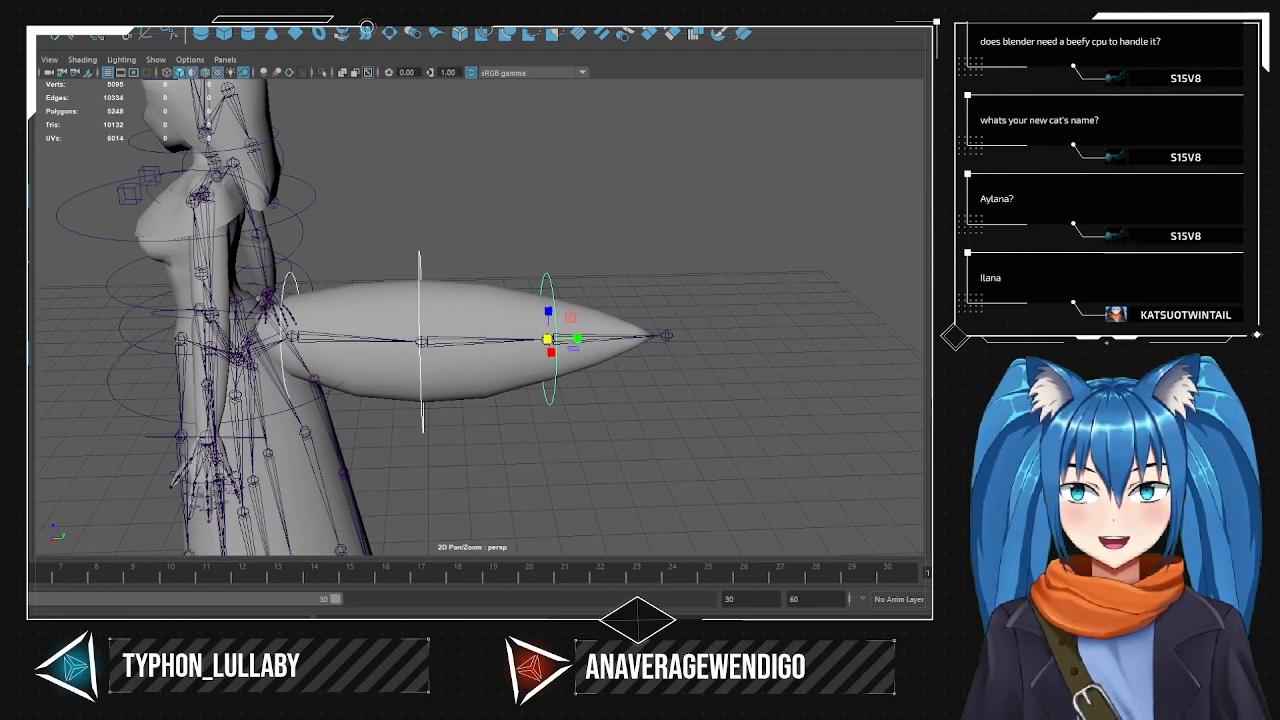
pyautogui.hotkey('ctrl', 'z')
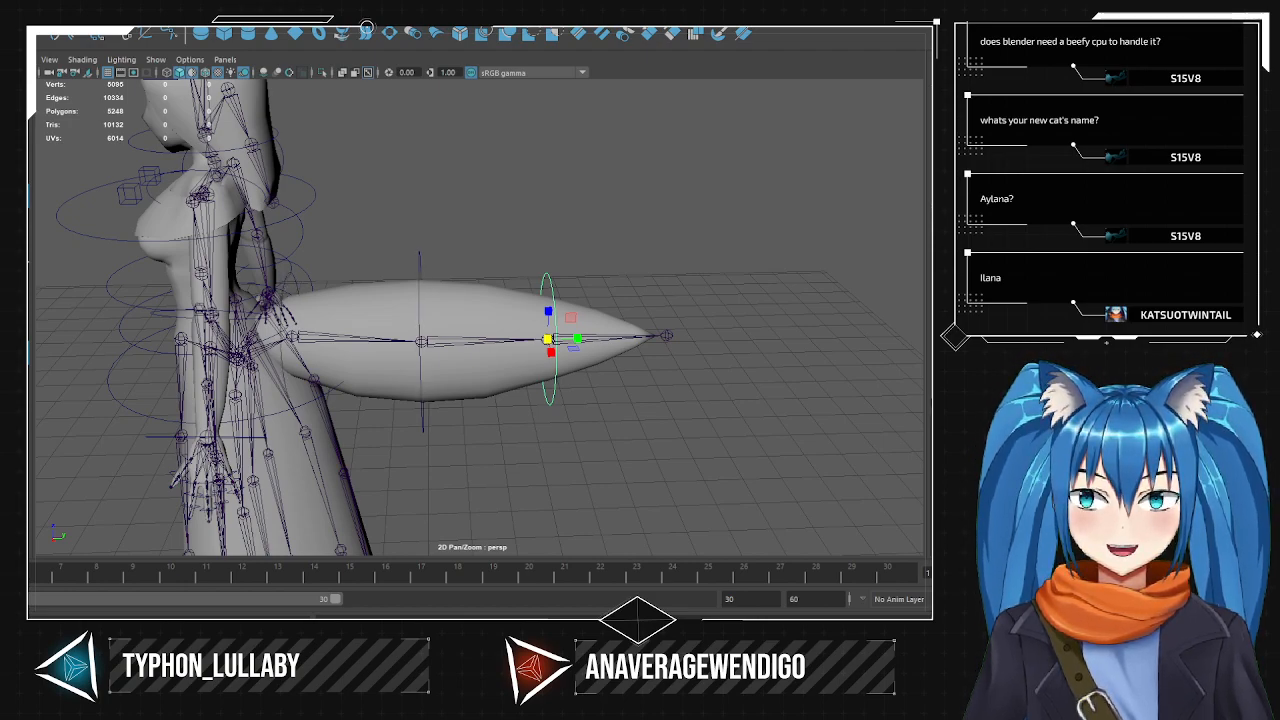
pyautogui.hotkey('ctrl', 'z')
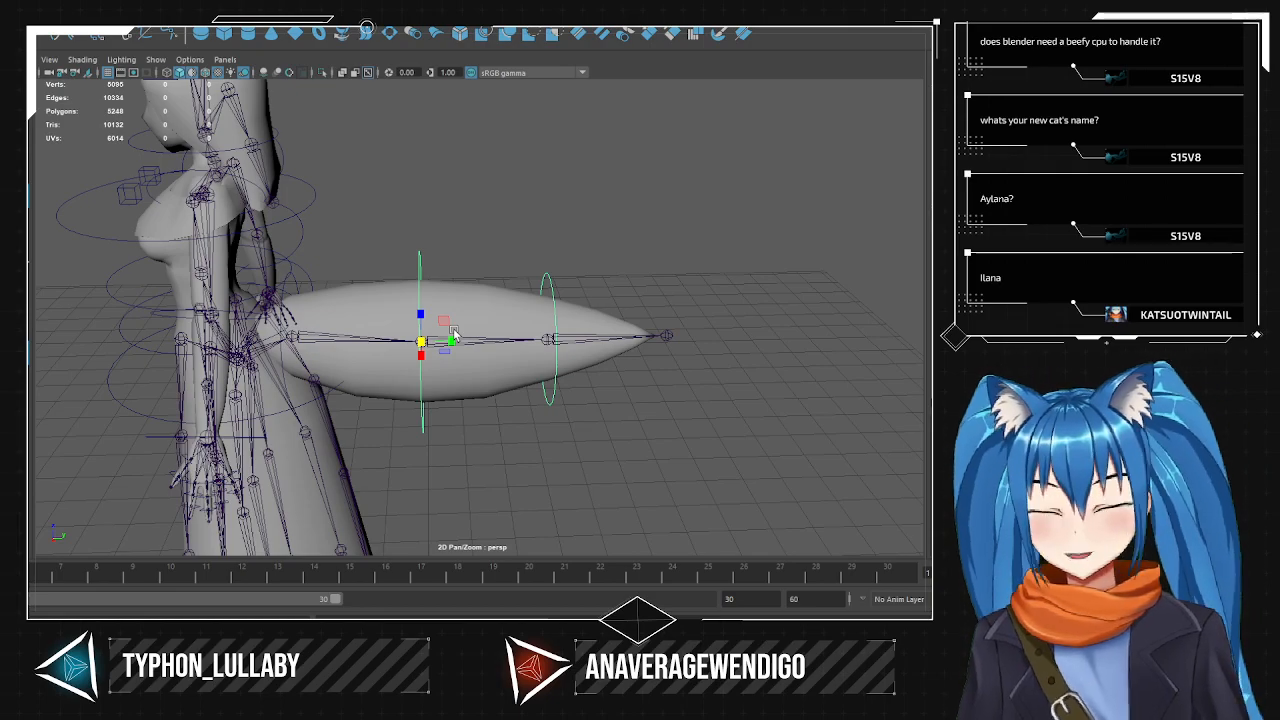
# - Select the waist control and check which torso, neck and arm controls follow it
pyautogui.keyDown('alt'); pyautogui.moveTo(606, 292); pyautogui.dragTo(636, 281); pyautogui.keyUp('alt')
pyautogui.click(270, 311)
pyautogui.keyDown('alt'); pyautogui.moveTo(465, 299); pyautogui.dragTo(561, 315); pyautogui.keyUp('alt')
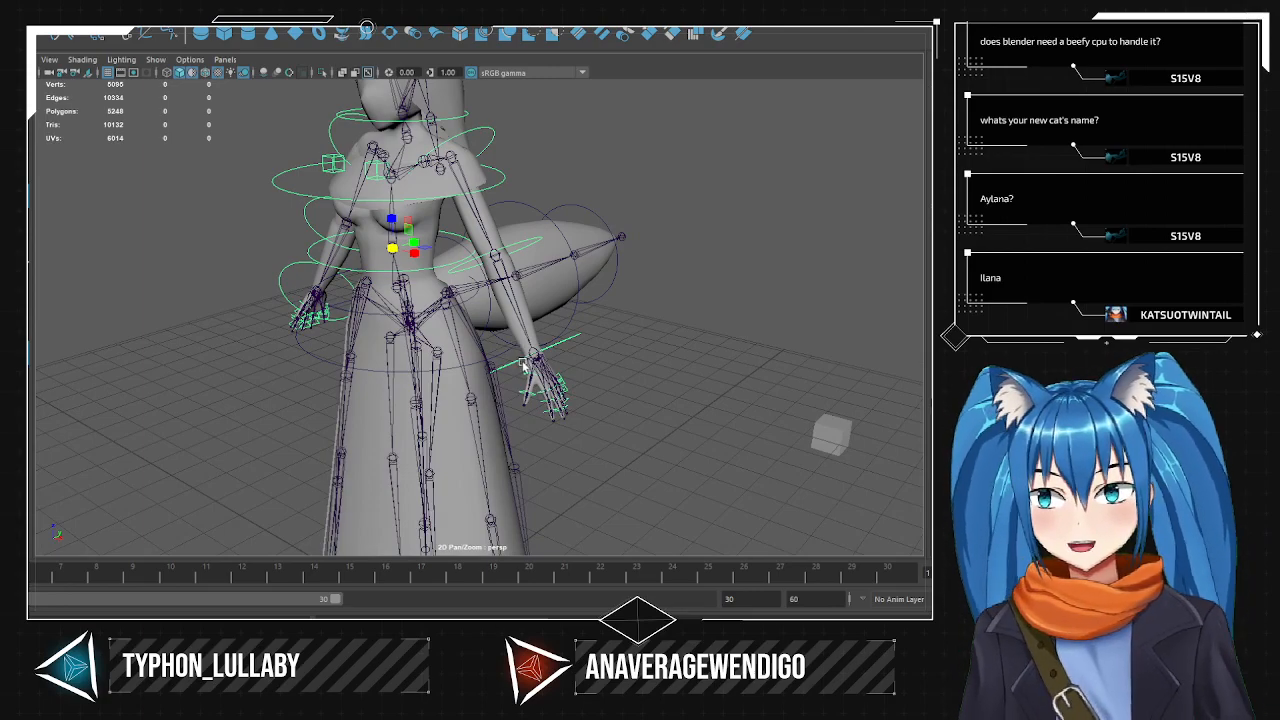
# - Select the tail controls one by one in a side view to check the tail chain
pyautogui.keyDown('alt'); pyautogui.moveTo(530, 358); pyautogui.dragTo(503, 325); pyautogui.keyUp('alt')
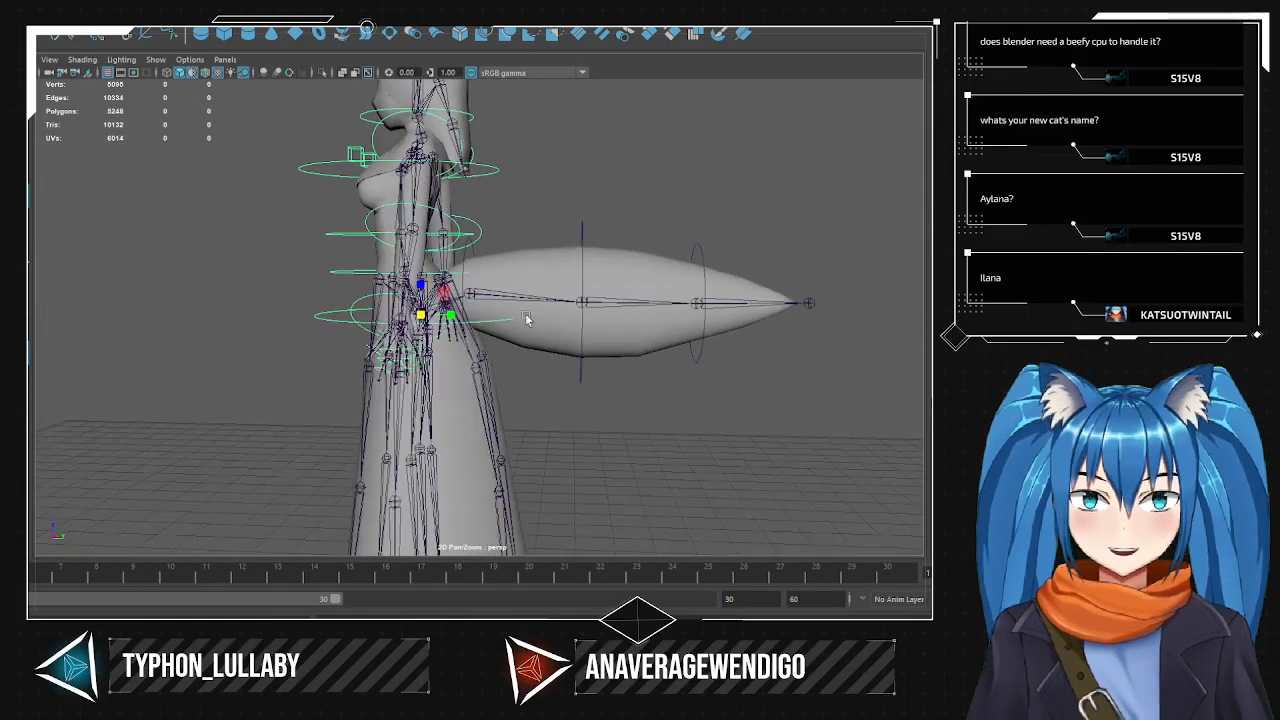
pyautogui.click(466, 255)
pyautogui.click(582, 242)
pyautogui.click(698, 247)
pyautogui.keyDown('alt'); pyautogui.moveTo(694, 341); pyautogui.dragTo(580, 395); pyautogui.keyUp('alt')
# - Examine the leg and skirt joint chains from the waist to the hem from several angles
pyautogui.keyDown('alt'); pyautogui.moveTo(580, 395); pyautogui.dragTo(597, 317, button='middle'); pyautogui.keyUp('alt')
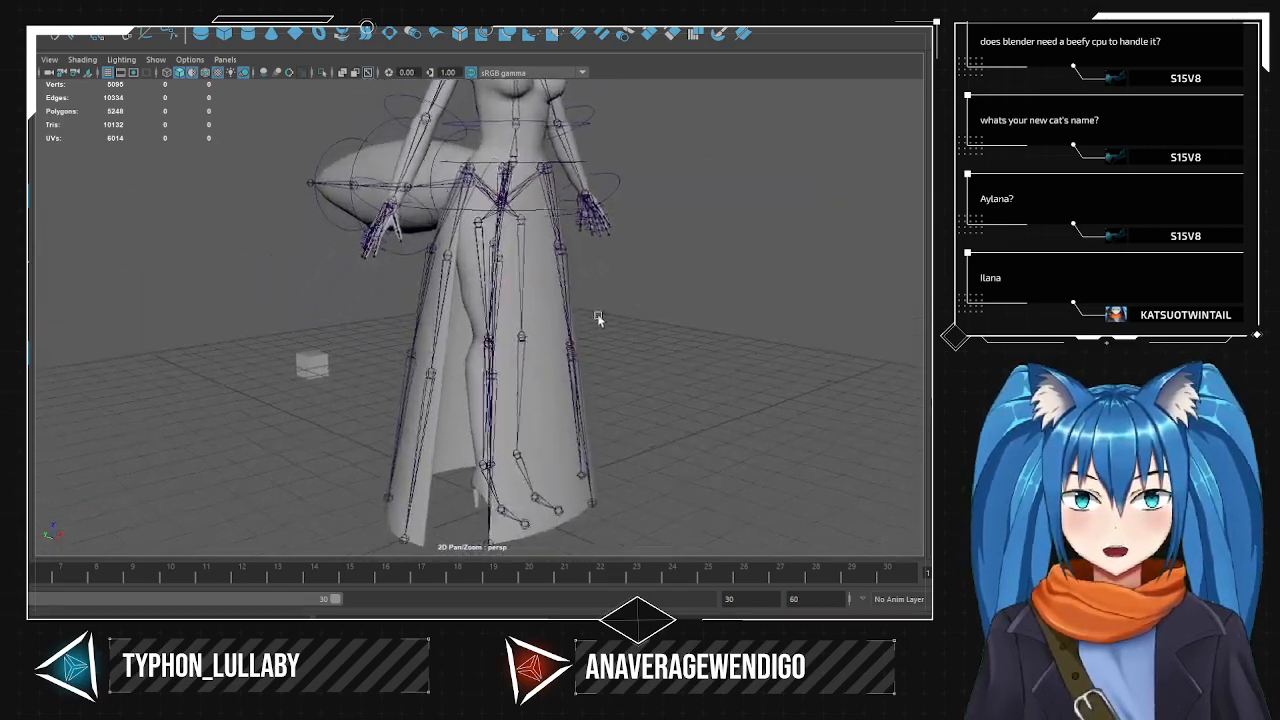
pyautogui.scroll(5, 586, 320)
pyautogui.keyDown('alt'); pyautogui.moveTo(577, 323); pyautogui.dragTo(566, 329); pyautogui.keyUp('alt')
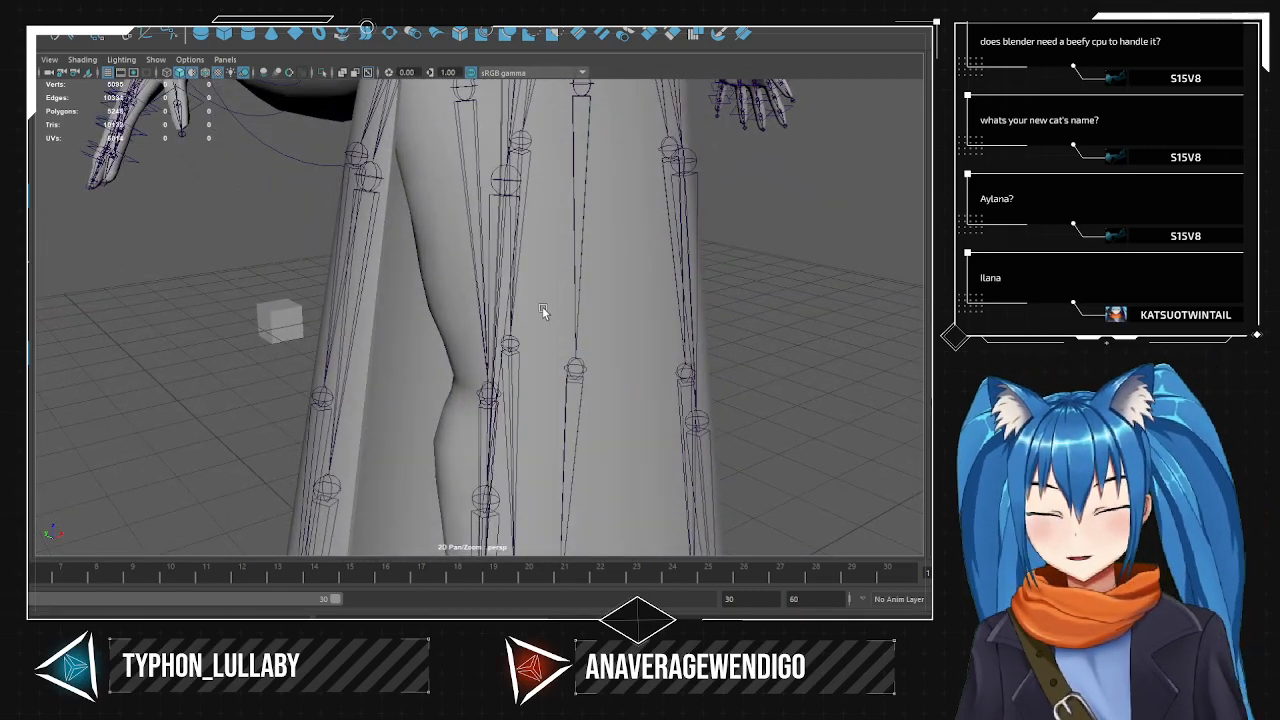
pyautogui.scroll(-3, 538, 313)
pyautogui.moveTo(532, 279)
pyautogui.keyDown('alt'); pyautogui.mouseDown()
pyautogui.moveTo(457, 294)
pyautogui.moveTo(539, 287)
pyautogui.mouseUp(); pyautogui.keyUp('alt')
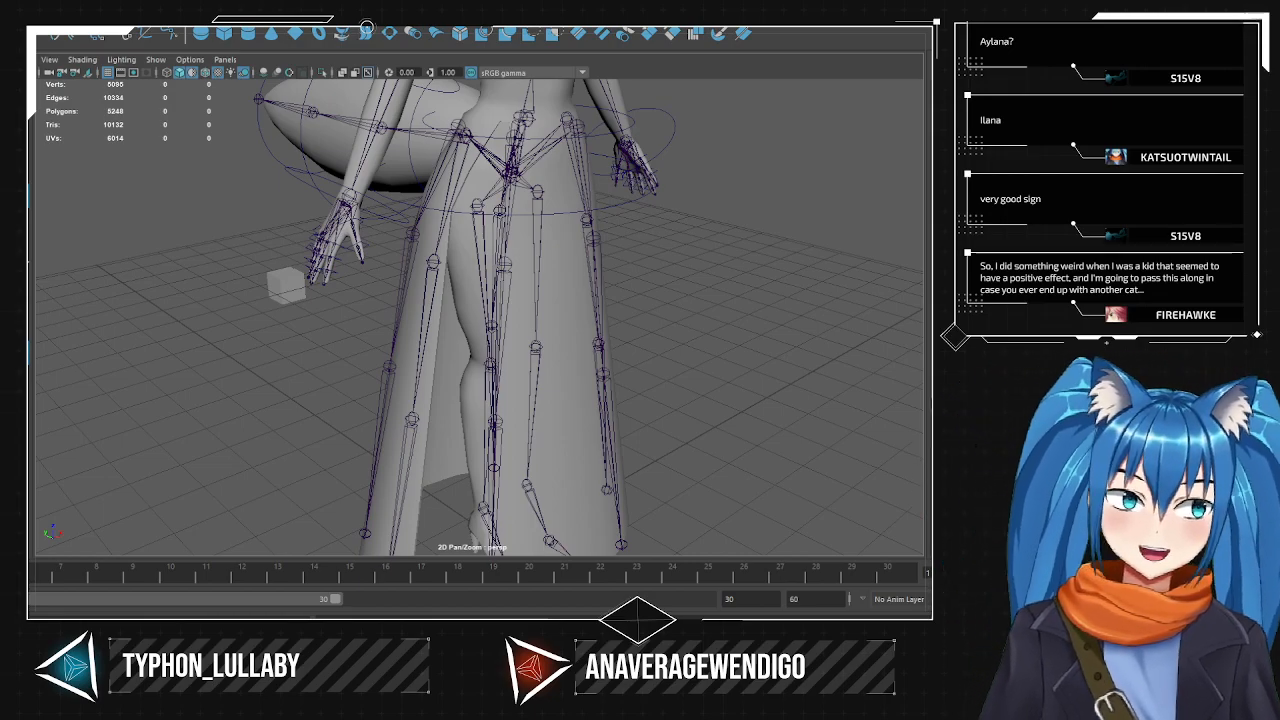
pyautogui.keyDown('alt'); pyautogui.moveTo(753, 296); pyautogui.dragTo(659, 328); pyautogui.keyUp('alt')
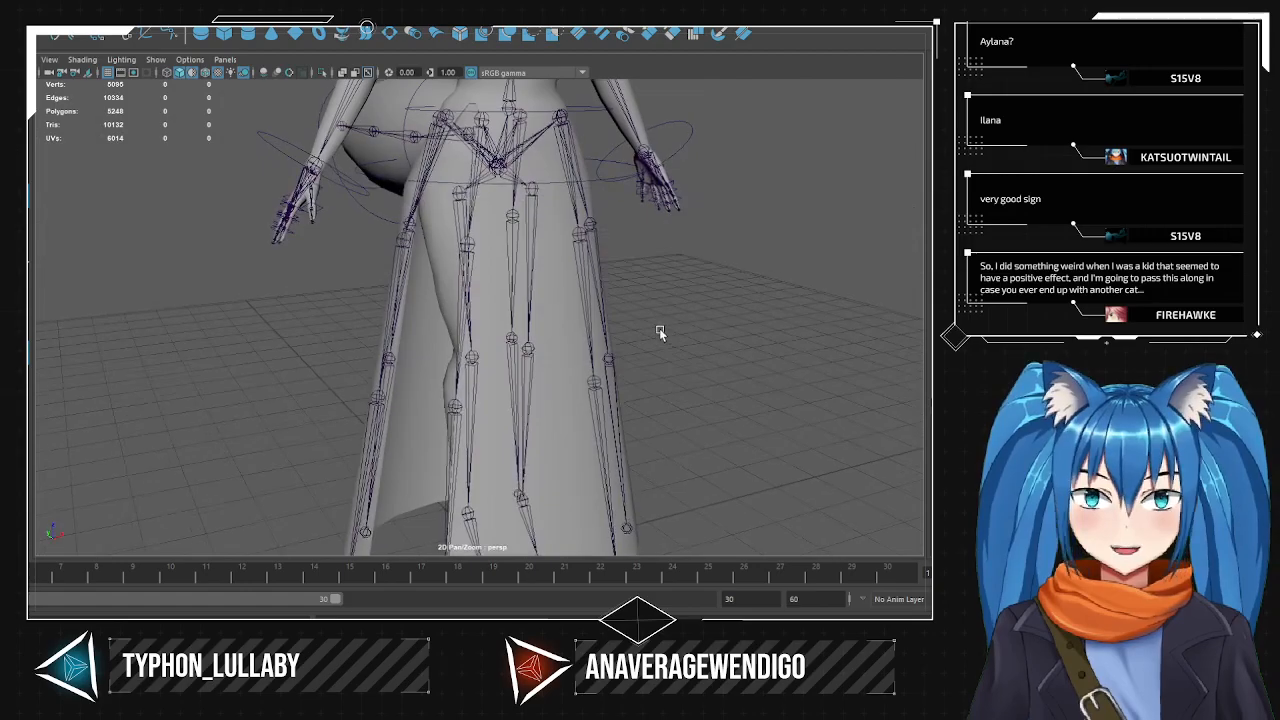
pyautogui.keyDown('alt'); pyautogui.moveTo(654, 327); pyautogui.dragTo(727, 409, button='middle'); pyautogui.keyUp('alt')
pyautogui.keyDown('alt'); pyautogui.moveTo(727, 409); pyautogui.dragTo(565, 374); pyautogui.keyUp('alt')
pyautogui.scroll(-3, 480, 348)
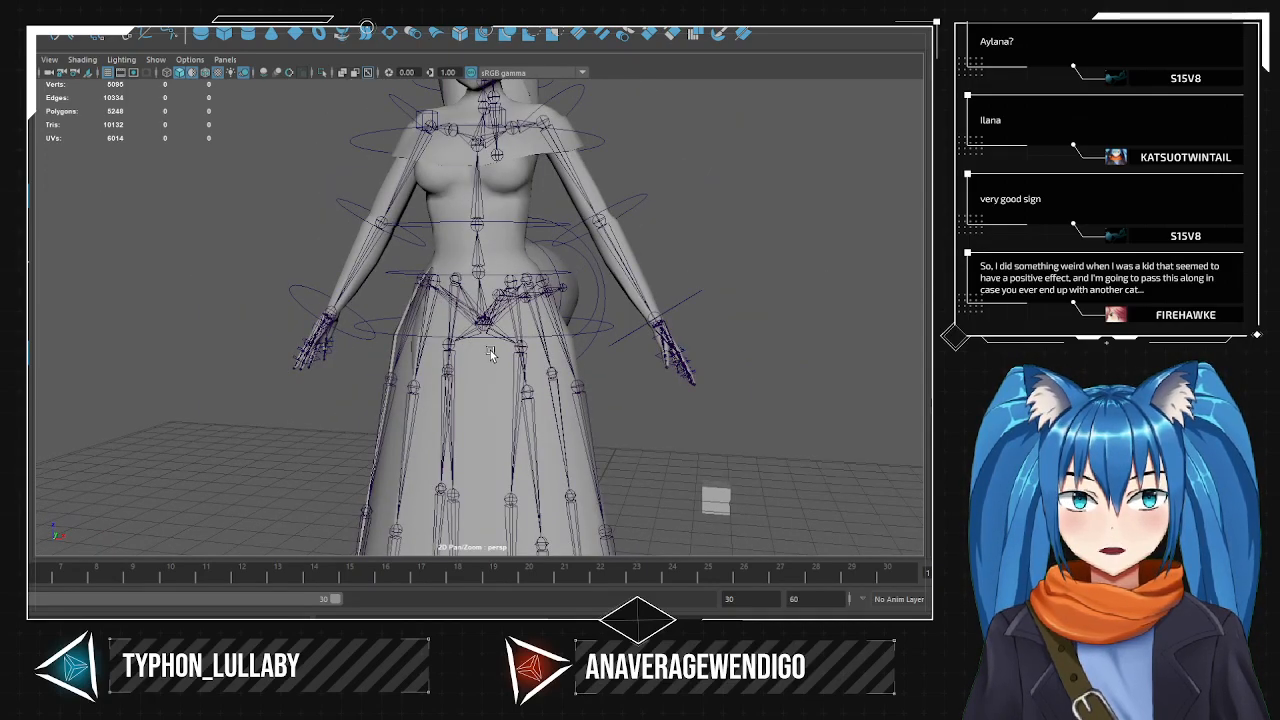
pyautogui.keyDown('alt'); pyautogui.moveTo(484, 349); pyautogui.dragTo(508, 330); pyautogui.keyUp('alt')
pyautogui.keyDown('alt'); pyautogui.moveTo(501, 273); pyautogui.dragTo(451, 291); pyautogui.keyUp('alt')
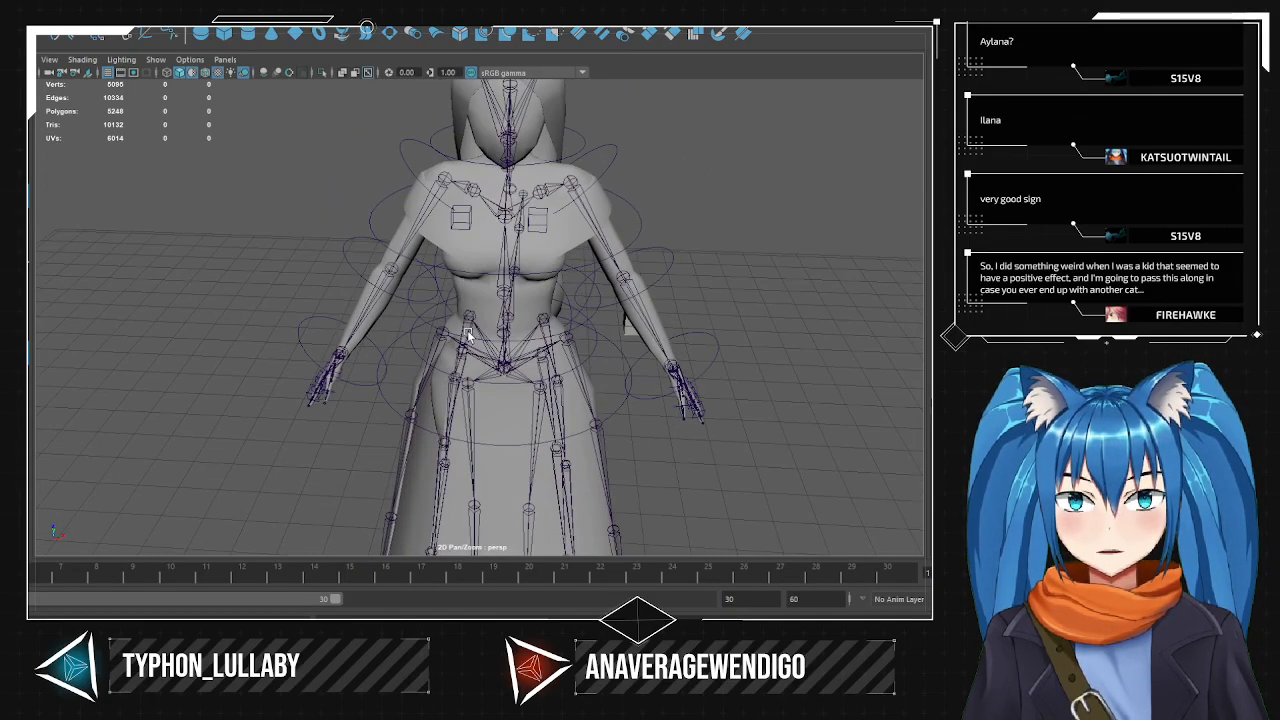
pyautogui.keyDown('alt'); pyautogui.moveTo(466, 330); pyautogui.dragTo(320, 80, button='middle'); pyautogui.keyUp('alt')
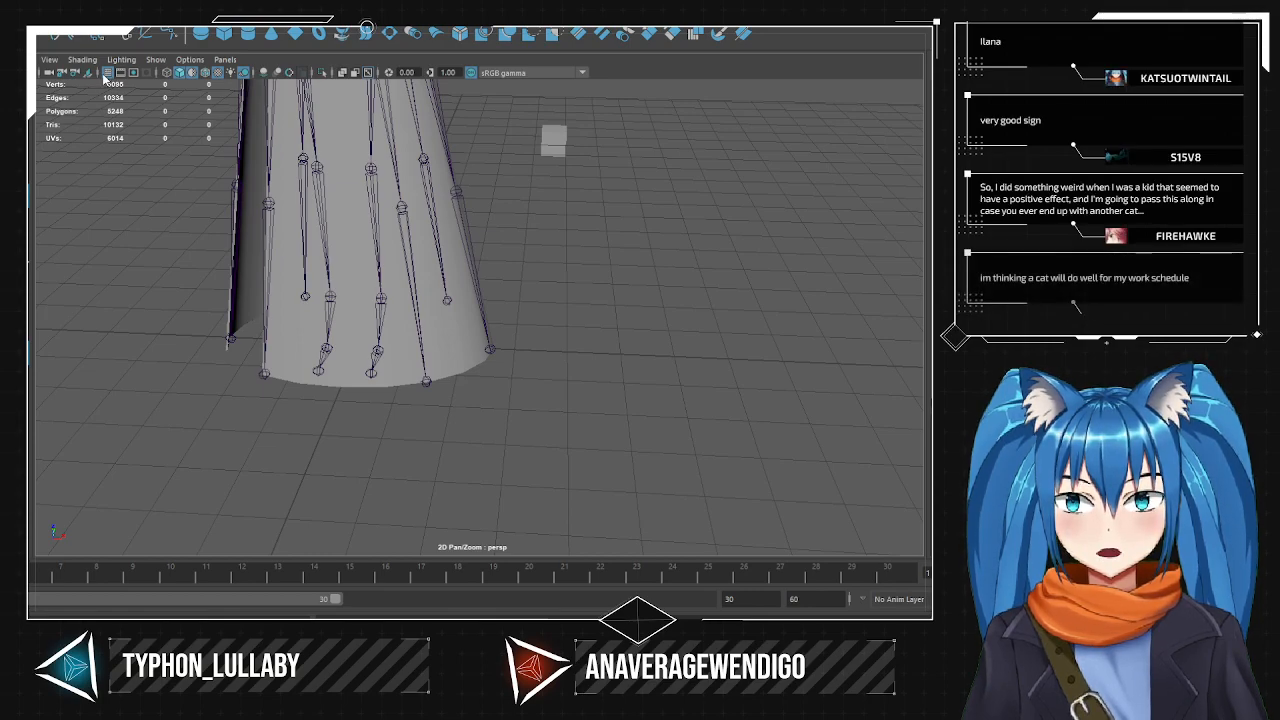
pyautogui.keyDown('alt'); pyautogui.moveTo(303, 180); pyautogui.dragTo(486, 334); pyautogui.keyUp('alt')
pyautogui.click(484, 316)
pyautogui.click(527, 324)
pyautogui.hotkey('ctrl', 'z')
pyautogui.hotkey('ctrl', 'z')
pyautogui.hotkey('ctrl', 'z')
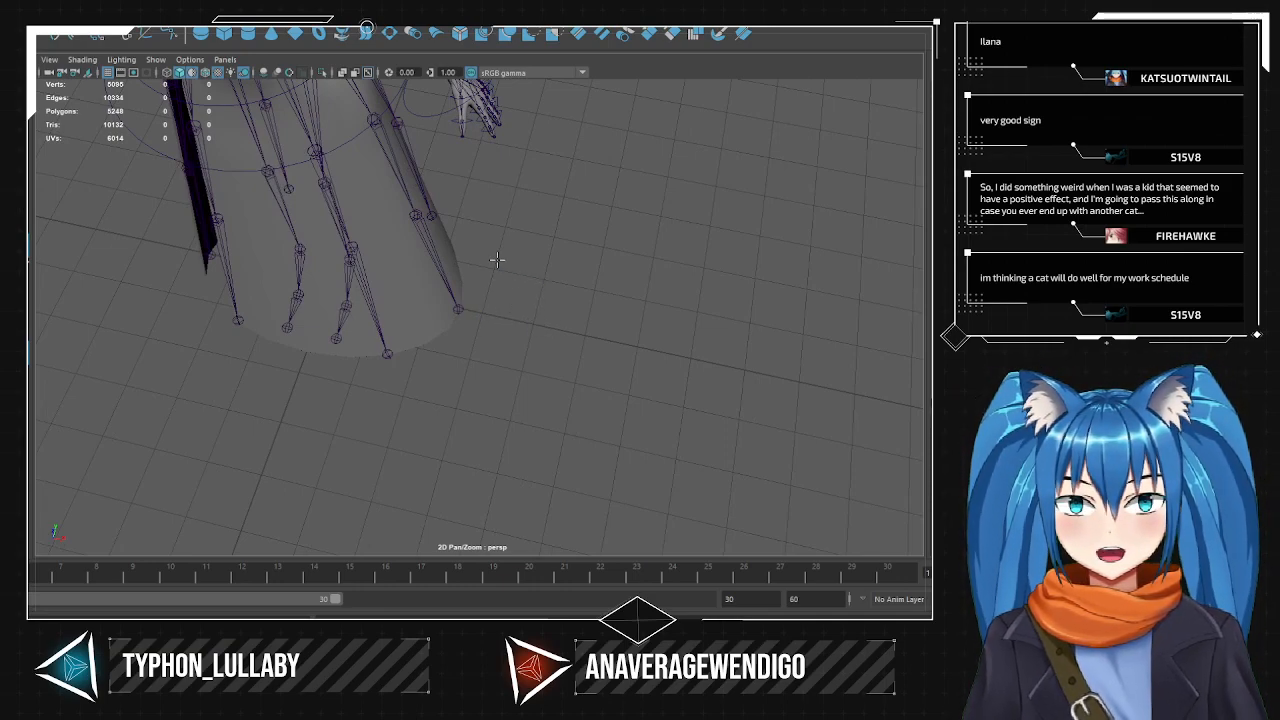
# - Draw a closed square control curve with four corner points on the ground grid beside the skirt hem
pyautogui.click(482, 313)
pyautogui.click(535, 322)
pyautogui.click(543, 281)
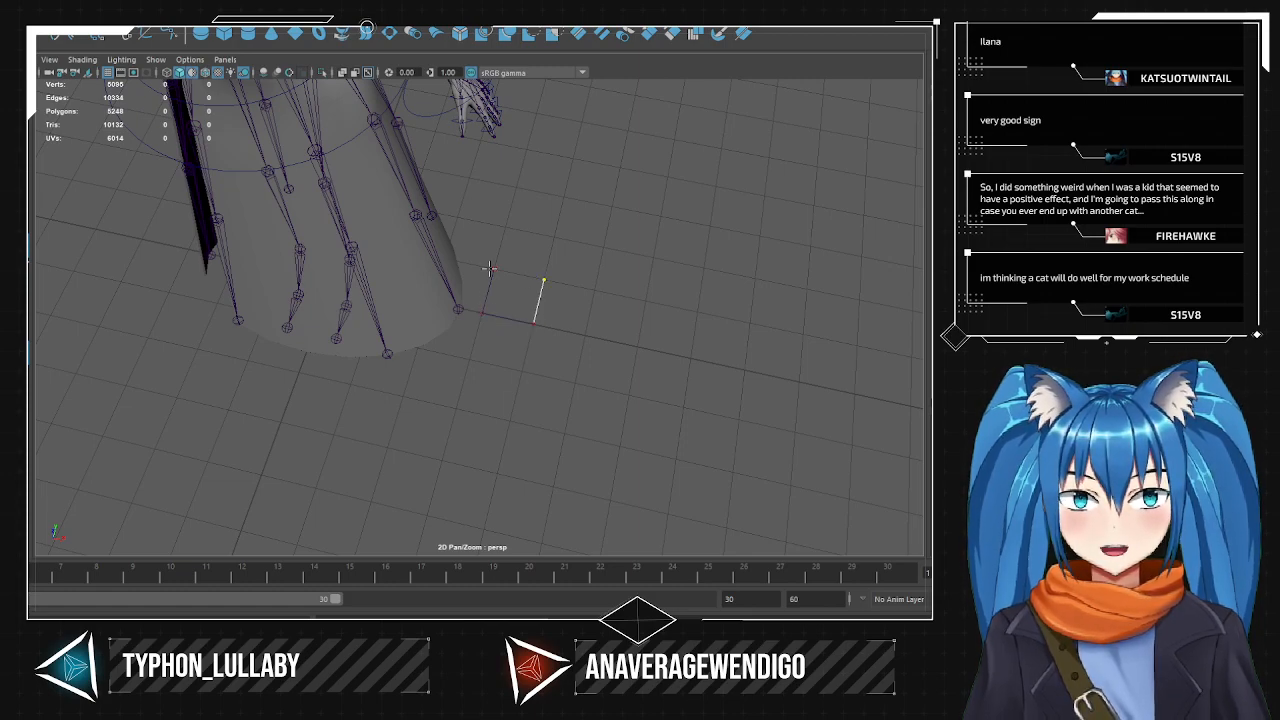
pyautogui.click(491, 269)
pyautogui.press('Return')
pyautogui.scroll(5, 605, 293)
pyautogui.scroll(-5, 605, 293)
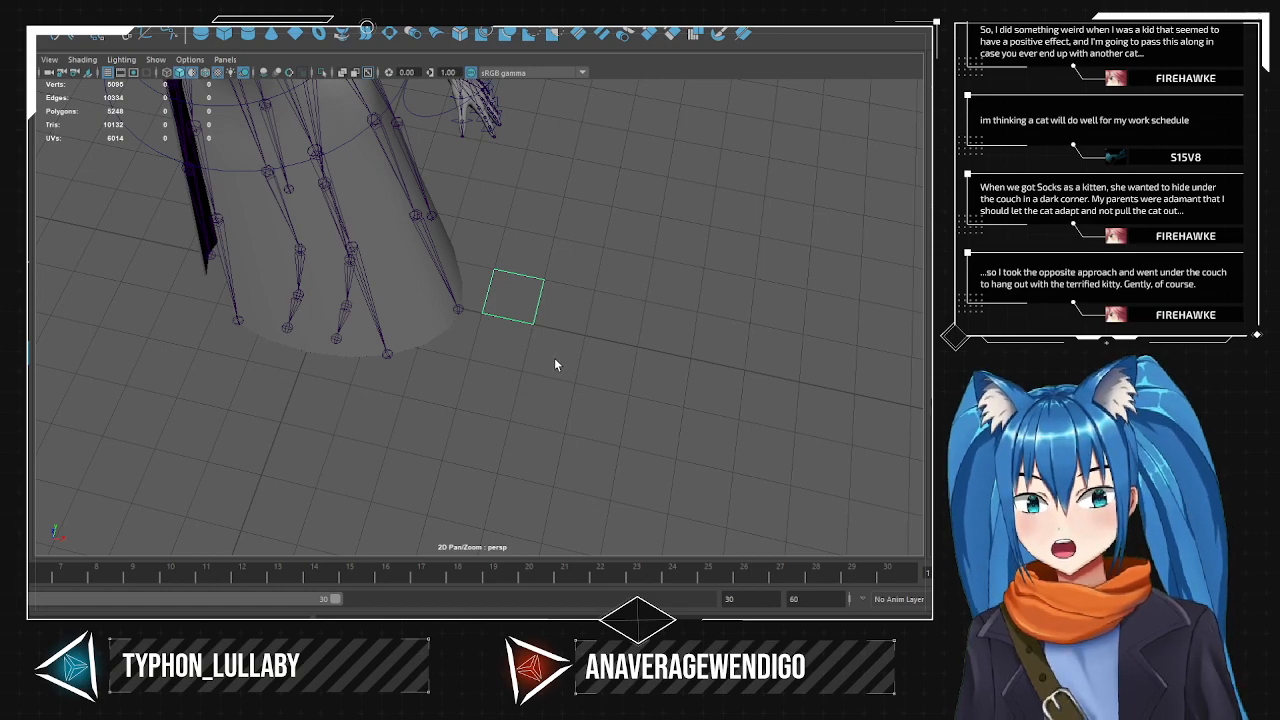
# - Undo the last change to the square curve and move the curve to the area between the feet
pyautogui.keyDown('alt'); pyautogui.moveTo(547, 368); pyautogui.dragTo(668, 379, button='right'); pyautogui.keyUp('alt')
pyautogui.keyDown('alt'); pyautogui.moveTo(668, 379); pyautogui.dragTo(668, 386, button='middle'); pyautogui.keyUp('alt')
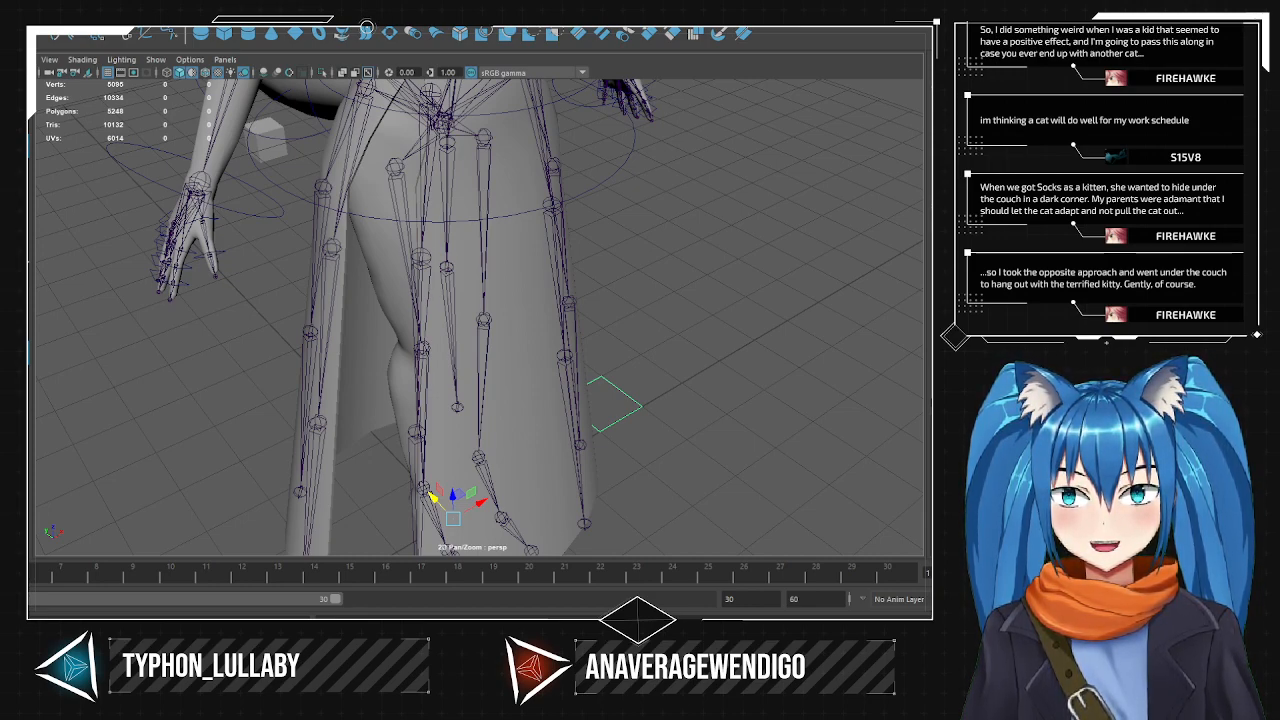
pyautogui.hotkey('ctrl', 'z')
pyautogui.keyDown('alt'); pyautogui.moveTo(543, 265); pyautogui.dragTo(517, 283); pyautogui.keyUp('alt')
pyautogui.keyDown('alt'); pyautogui.moveTo(523, 290); pyautogui.dragTo(537, 159, button='middle'); pyautogui.keyUp('alt')
pyautogui.keyDown('alt'); pyautogui.moveTo(537, 159); pyautogui.dragTo(505, 335); pyautogui.keyUp('alt')
pyautogui.scroll(5, 505, 340)
pyautogui.keyDown('alt'); pyautogui.moveTo(503, 380); pyautogui.dragTo(551, 229); pyautogui.keyUp('alt')
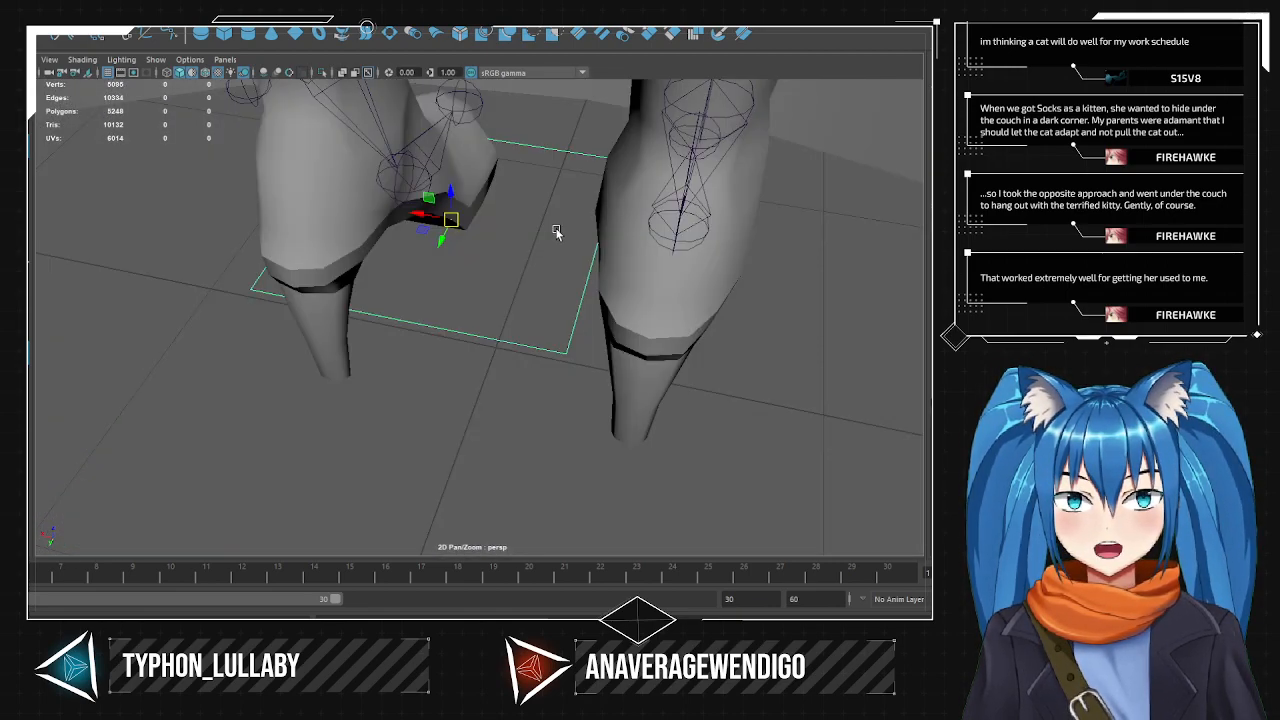
pyautogui.moveTo(451, 220); pyautogui.dragTo(454, 337)
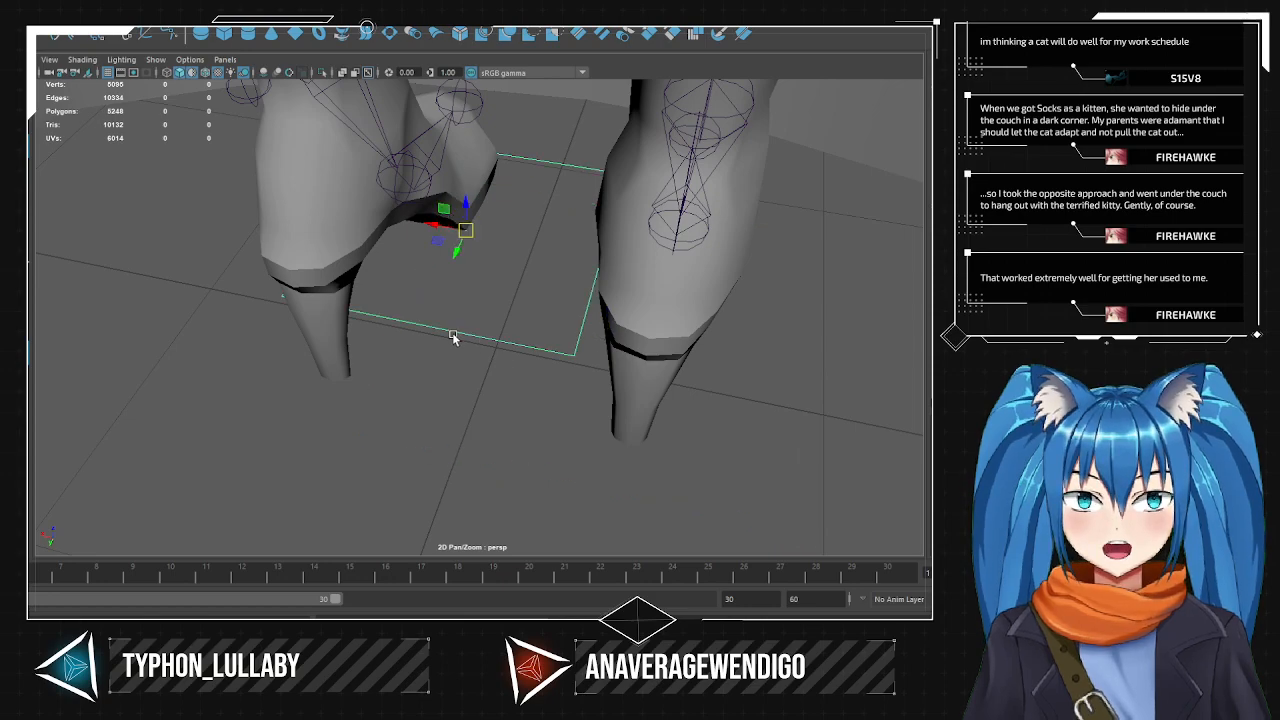
pyautogui.scroll(3, 476, 247)
pyautogui.keyDown('alt'); pyautogui.moveTo(476, 247); pyautogui.dragTo(489, 203); pyautogui.keyUp('alt')
pyautogui.moveTo(435, 280); pyautogui.dragTo(489, 403)
pyautogui.press('f')
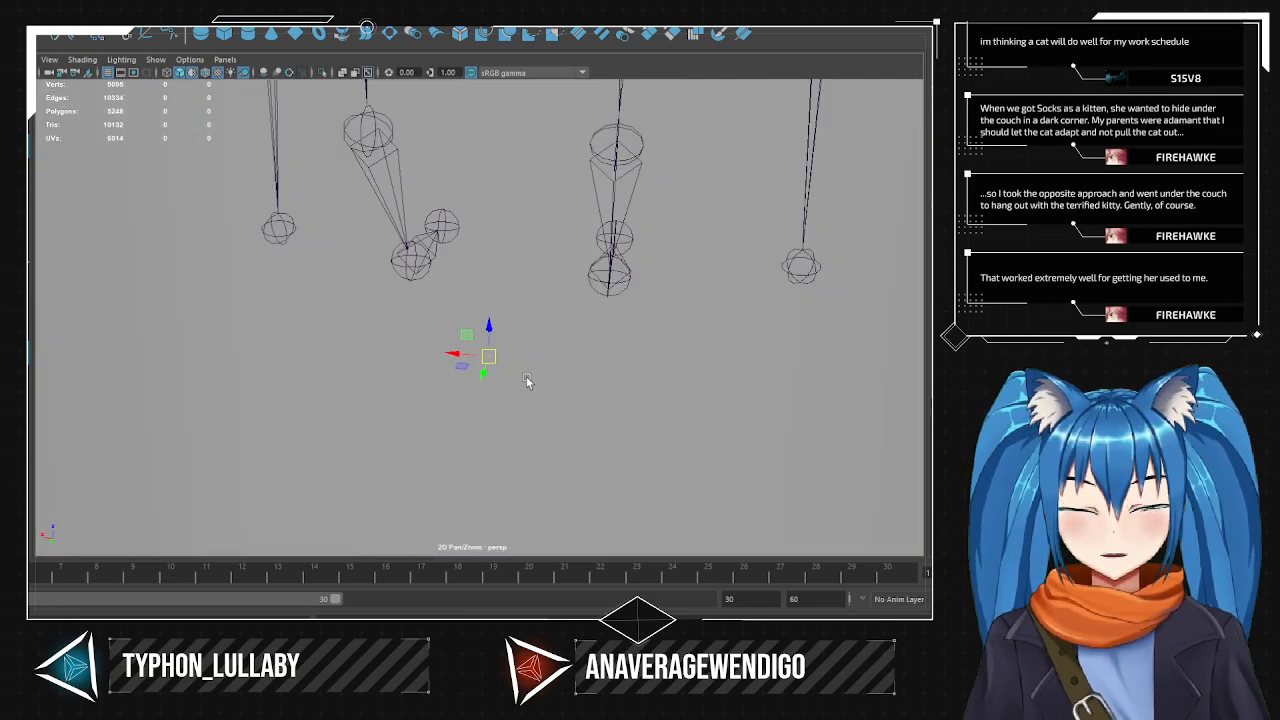
pyautogui.keyDown('alt'); pyautogui.moveTo(600, 371); pyautogui.dragTo(366, 345); pyautogui.keyUp('alt')
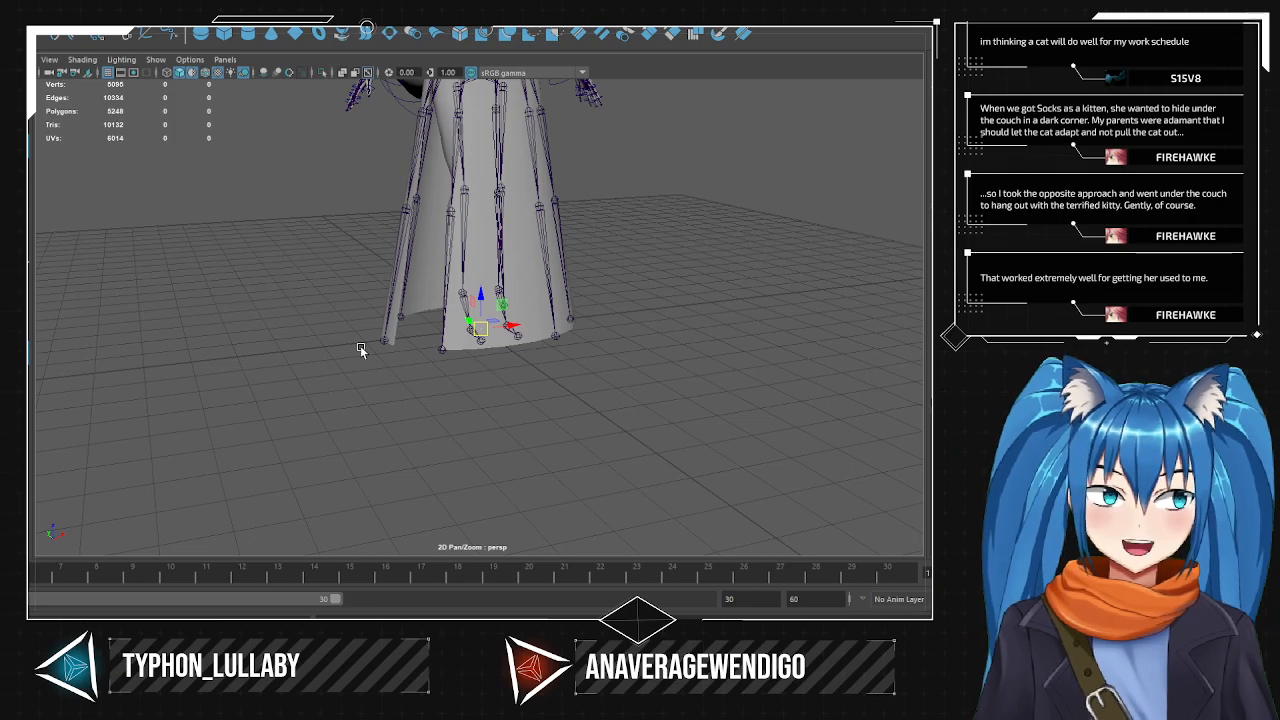
# - Examine the skirt joint chains around the whole skirt to see which joints need square controls
pyautogui.keyDown('alt'); pyautogui.moveTo(314, 337); pyautogui.dragTo(407, 247, button='right'); pyautogui.keyUp('alt')
pyautogui.moveTo(431, 254)
pyautogui.keyDown('alt'); pyautogui.mouseDown()
pyautogui.moveTo(569, 280)
pyautogui.moveTo(513, 306)
pyautogui.moveTo(419, 276)
pyautogui.mouseUp(); pyautogui.keyUp('alt')
pyautogui.scroll(-5, 513, 306)
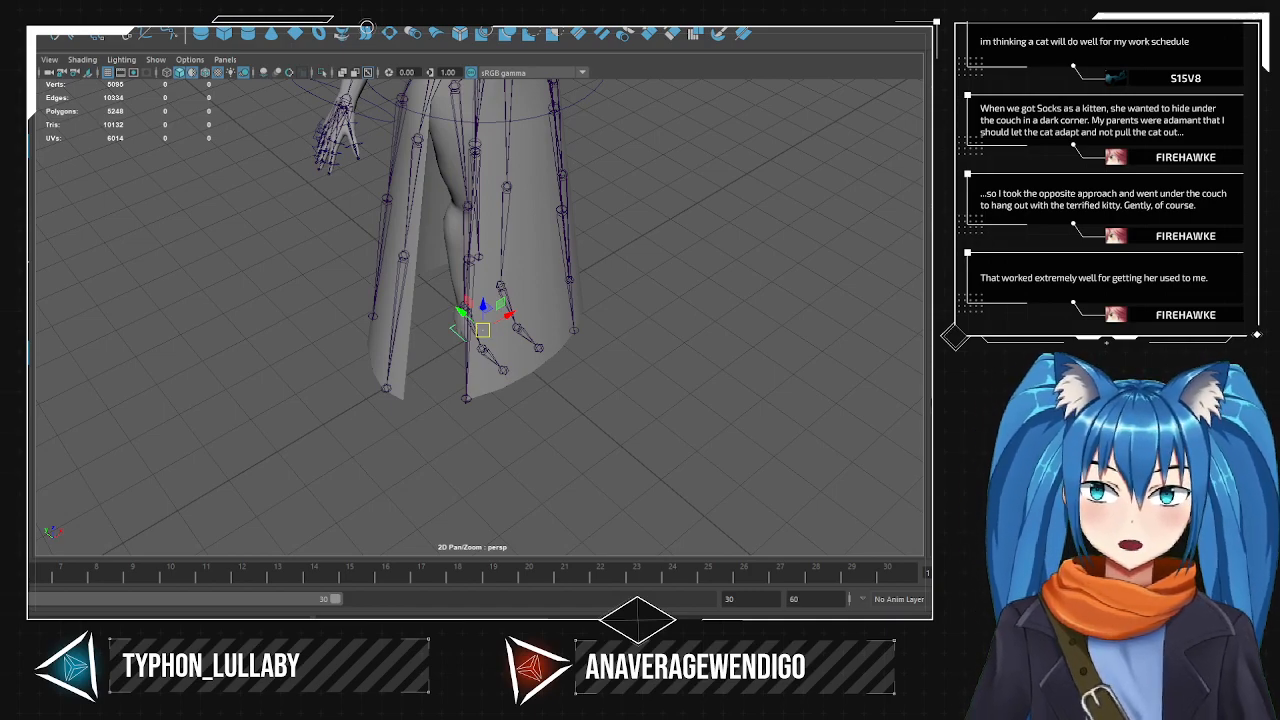
pyautogui.scroll(3, 461, 220)
pyautogui.keyDown('alt'); pyautogui.moveTo(461, 220); pyautogui.dragTo(440, 243); pyautogui.keyUp('alt')
pyautogui.scroll(-4, 460, 251)
pyautogui.keyDown('alt'); pyautogui.moveTo(460, 251); pyautogui.dragTo(468, 297, button='middle'); pyautogui.keyUp('alt')
pyautogui.keyDown('alt'); pyautogui.moveTo(468, 297); pyautogui.dragTo(432, 279); pyautogui.keyUp('alt')
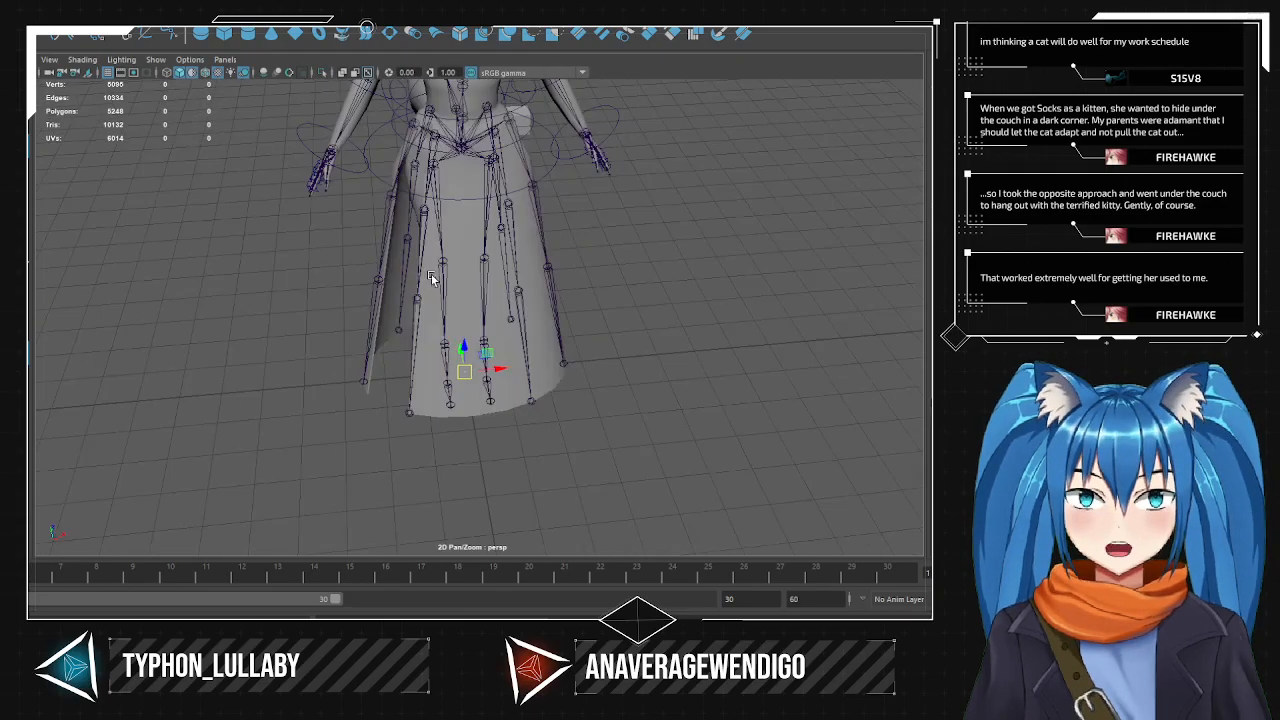
pyautogui.keyDown('alt'); pyautogui.moveTo(444, 266); pyautogui.dragTo(486, 366, button='middle'); pyautogui.keyUp('alt')
pyautogui.scroll(4, 486, 366)
pyautogui.keyDown('alt'); pyautogui.moveTo(490, 374); pyautogui.dragTo(523, 363); pyautogui.keyUp('alt')
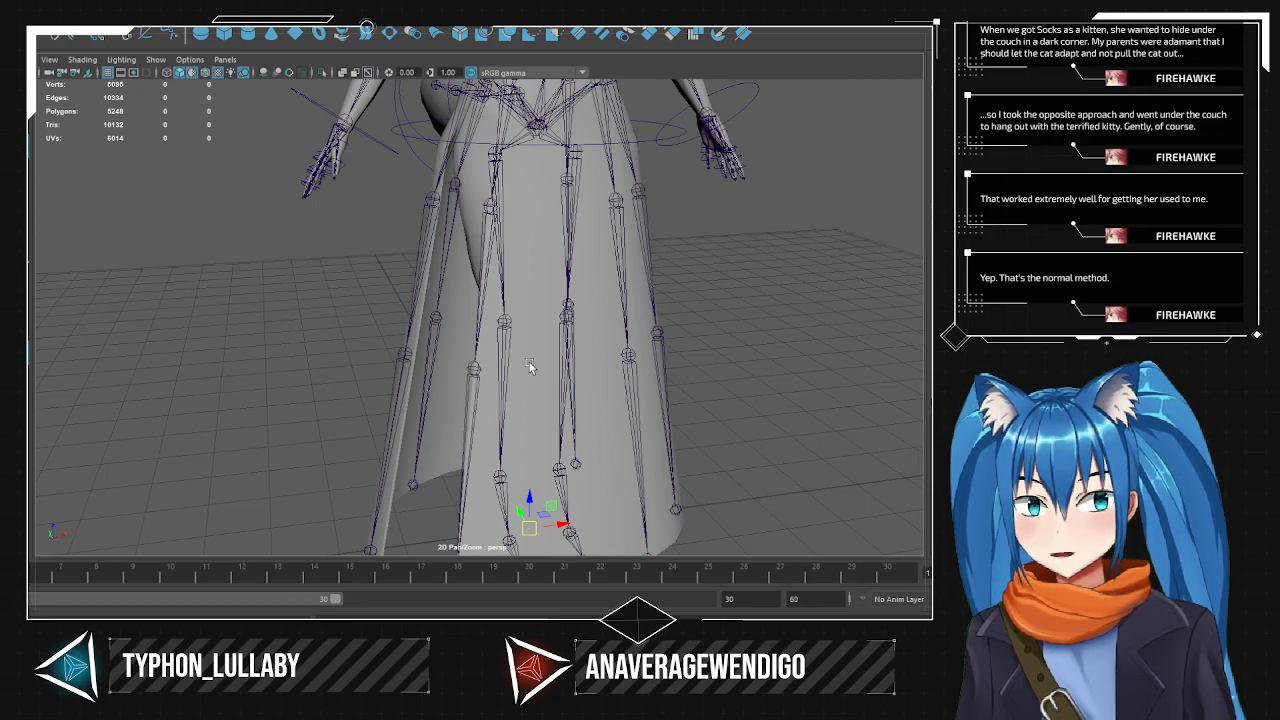
pyautogui.keyDown('alt'); pyautogui.moveTo(539, 347); pyautogui.dragTo(546, 352); pyautogui.keyUp('alt')
pyautogui.keyDown('alt'); pyautogui.moveTo(568, 369); pyautogui.dragTo(512, 349, button='middle'); pyautogui.keyUp('alt')
pyautogui.moveTo(512, 349)
pyautogui.keyDown('alt'); pyautogui.mouseDown()
pyautogui.moveTo(523, 366)
pyautogui.moveTo(529, 345)
pyautogui.mouseUp(); pyautogui.keyUp('alt')
pyautogui.keyDown('alt'); pyautogui.moveTo(478, 338); pyautogui.dragTo(497, 357); pyautogui.keyUp('alt')
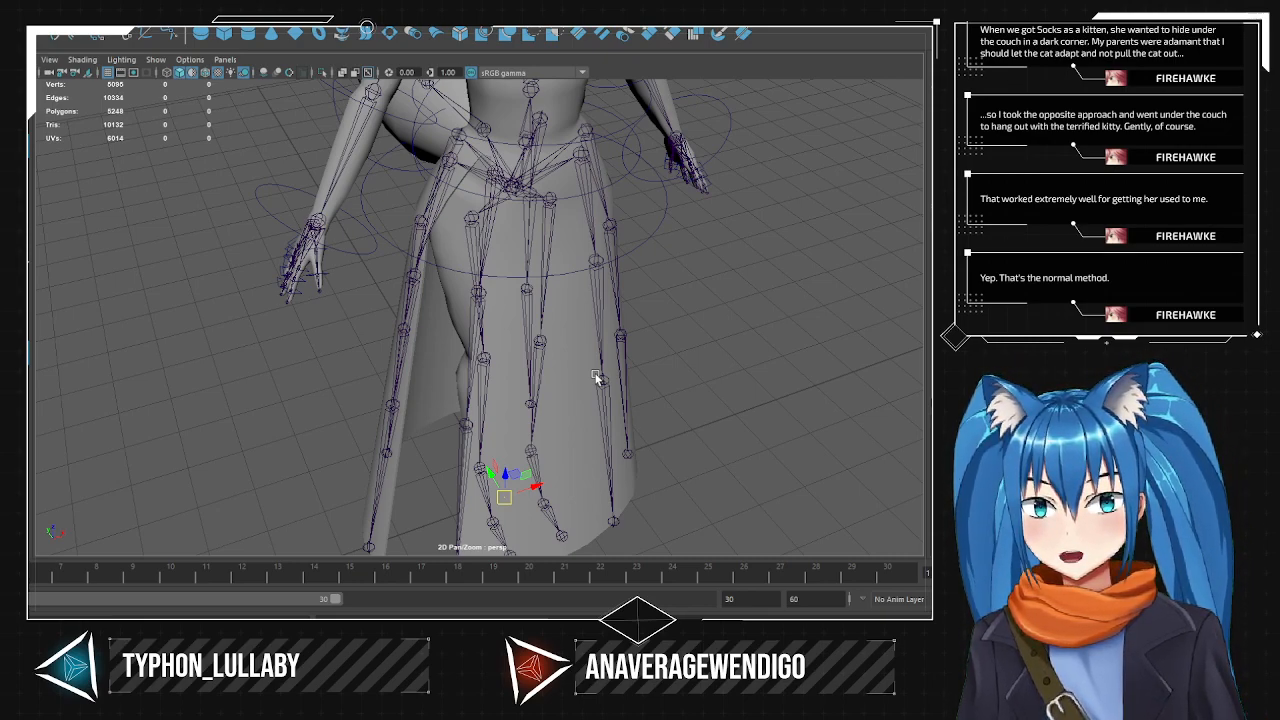
pyautogui.keyDown('alt'); pyautogui.moveTo(551, 343); pyautogui.dragTo(467, 470); pyautogui.keyUp('alt')
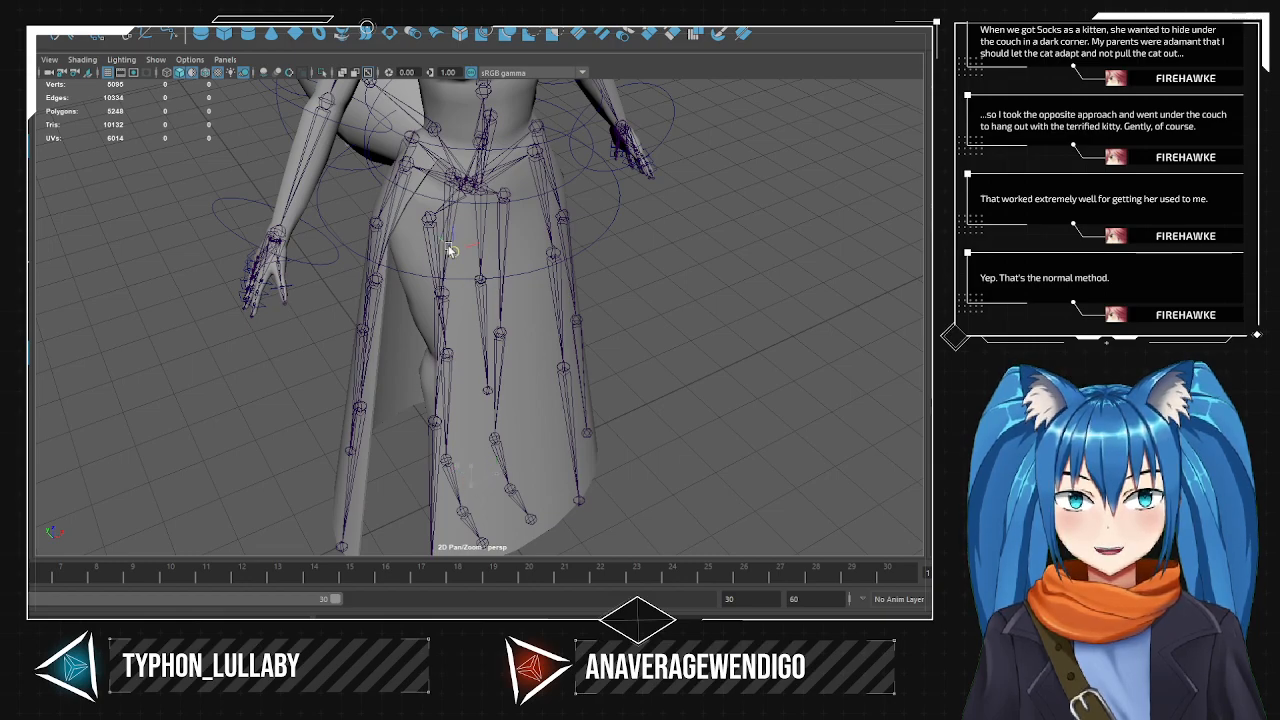
# - Snap the square control onto the top skirt joint at the character's right hip and rotate it toward the joint's orientation
pyautogui.click(404, 168)
pyautogui.keyDown('alt'); pyautogui.moveTo(404, 168); pyautogui.dragTo(546, 191); pyautogui.keyUp('alt')
pyautogui.press('f')
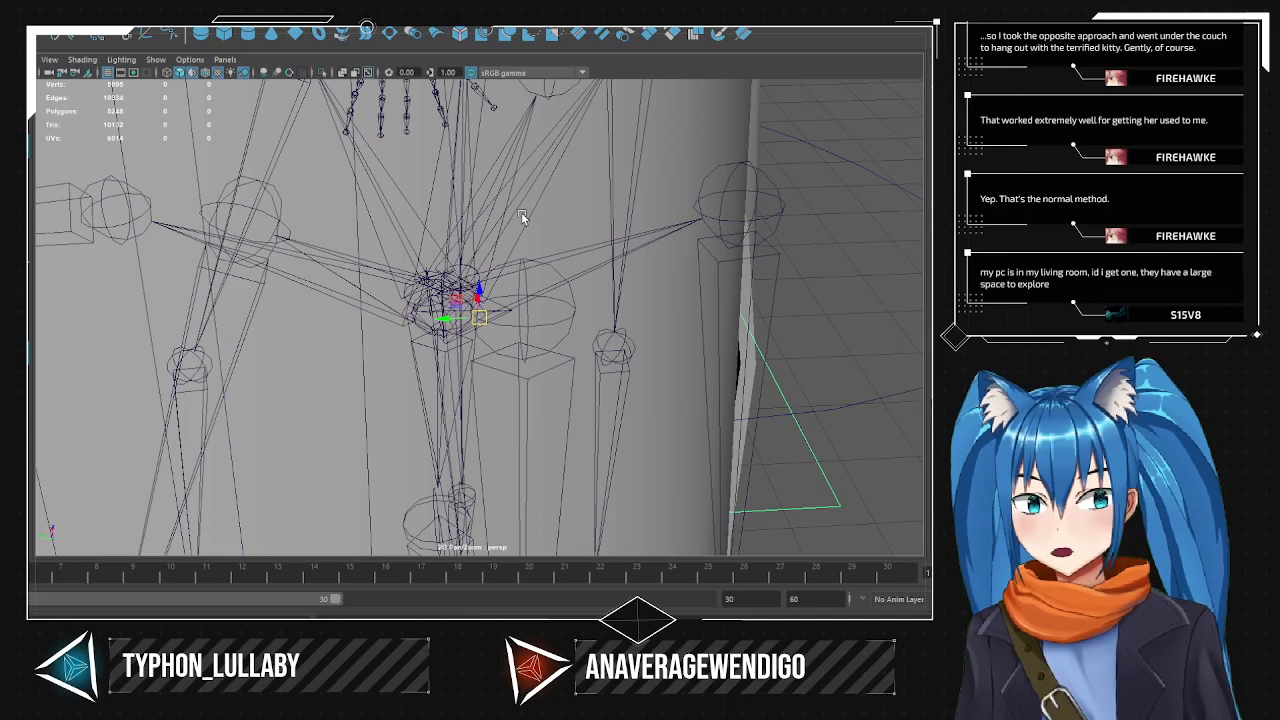
pyautogui.keyDown('alt'); pyautogui.moveTo(519, 218); pyautogui.dragTo(500, 270); pyautogui.keyUp('alt')
pyautogui.moveTo(486, 316)
pyautogui.keyDown('alt'); pyautogui.mouseDown()
pyautogui.moveTo(500, 297)
pyautogui.moveTo(434, 286)
pyautogui.moveTo(474, 282)
pyautogui.moveTo(483, 305)
pyautogui.mouseUp(); pyautogui.keyUp('alt')
pyautogui.press('e')
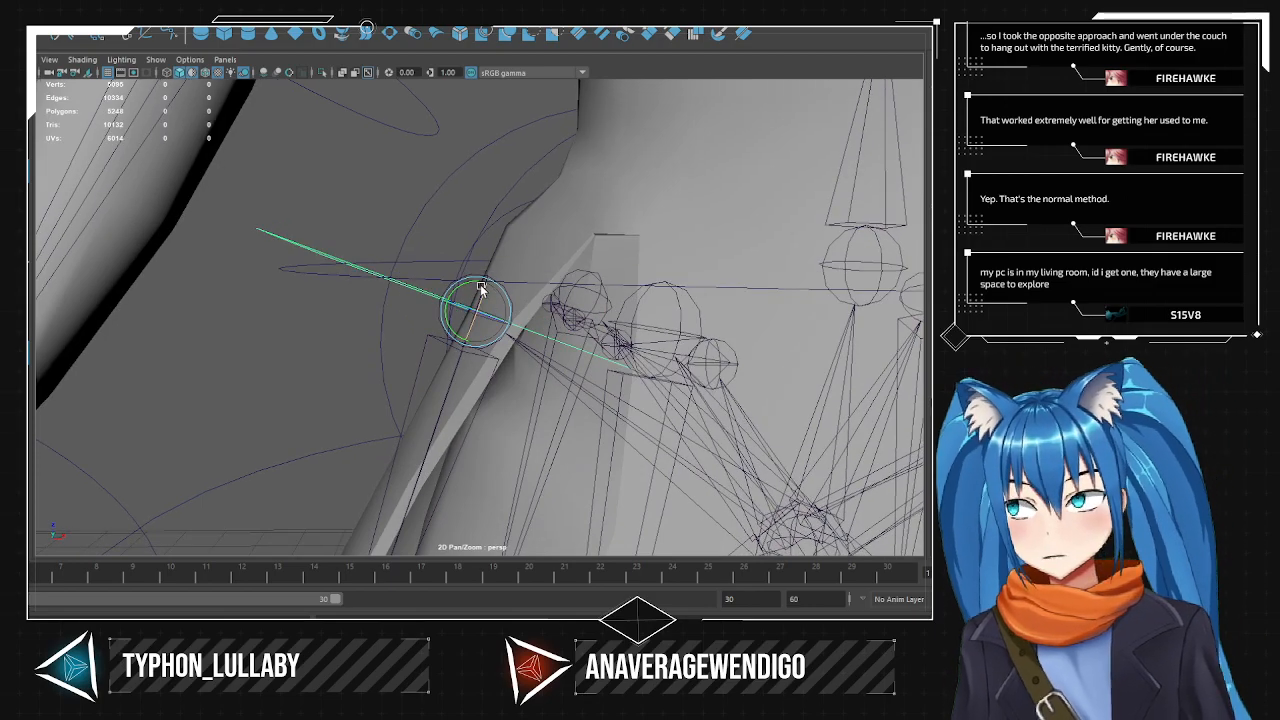
pyautogui.keyDown('alt'); pyautogui.moveTo(508, 241); pyautogui.dragTo(517, 321); pyautogui.keyUp('alt')
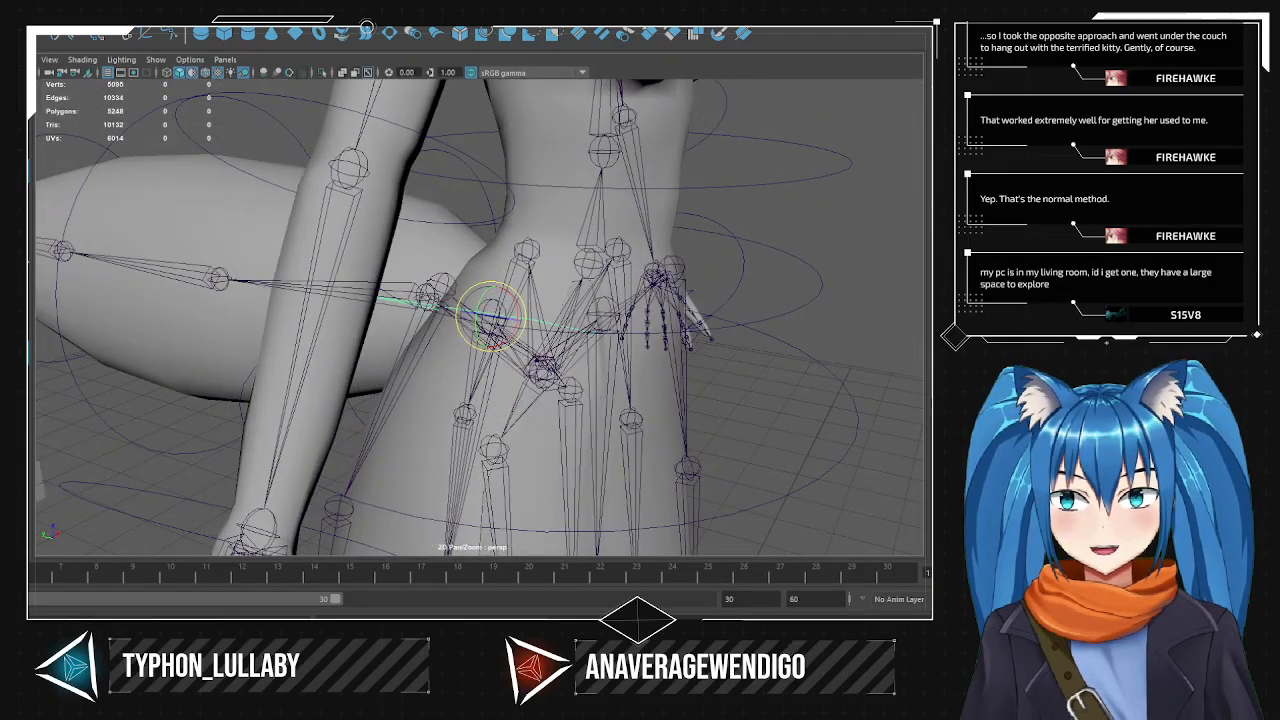
# - Check the tail control, then reselect the square hip control and scale it to suit the top skirt joint
pyautogui.click(430, 293)
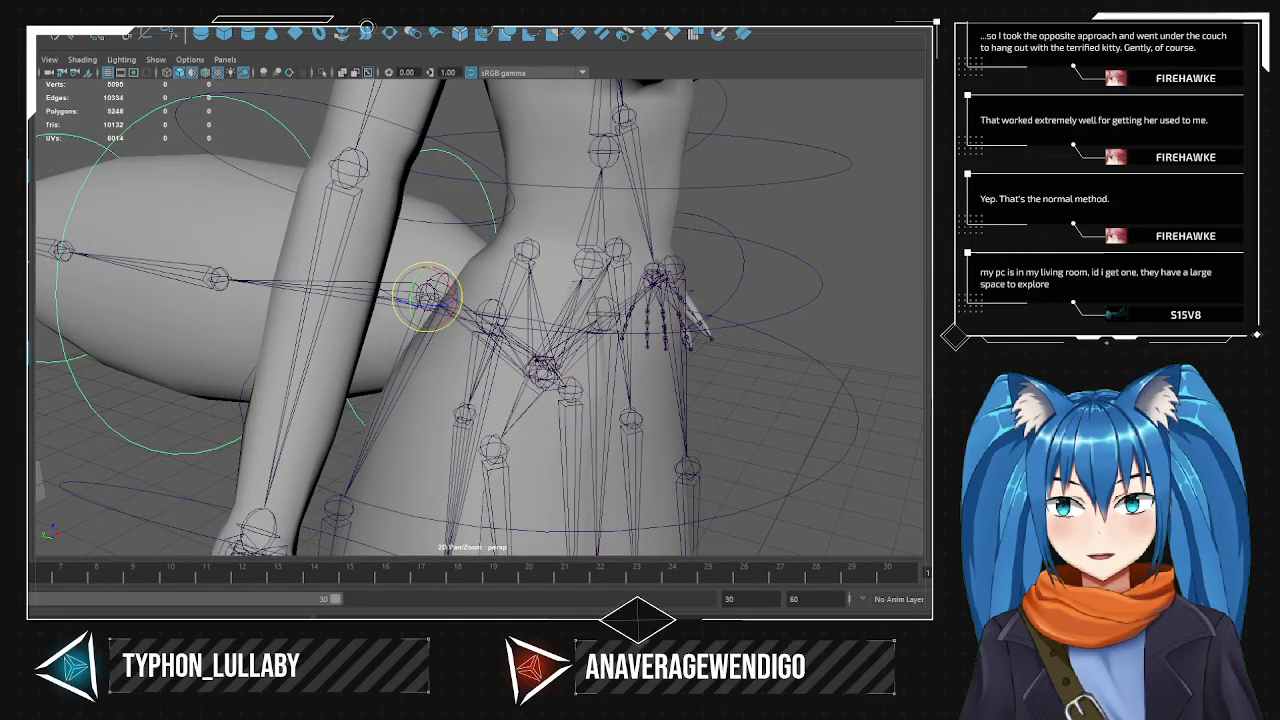
pyautogui.keyDown('alt'); pyautogui.moveTo(158, 376); pyautogui.dragTo(361, 367); pyautogui.keyUp('alt')
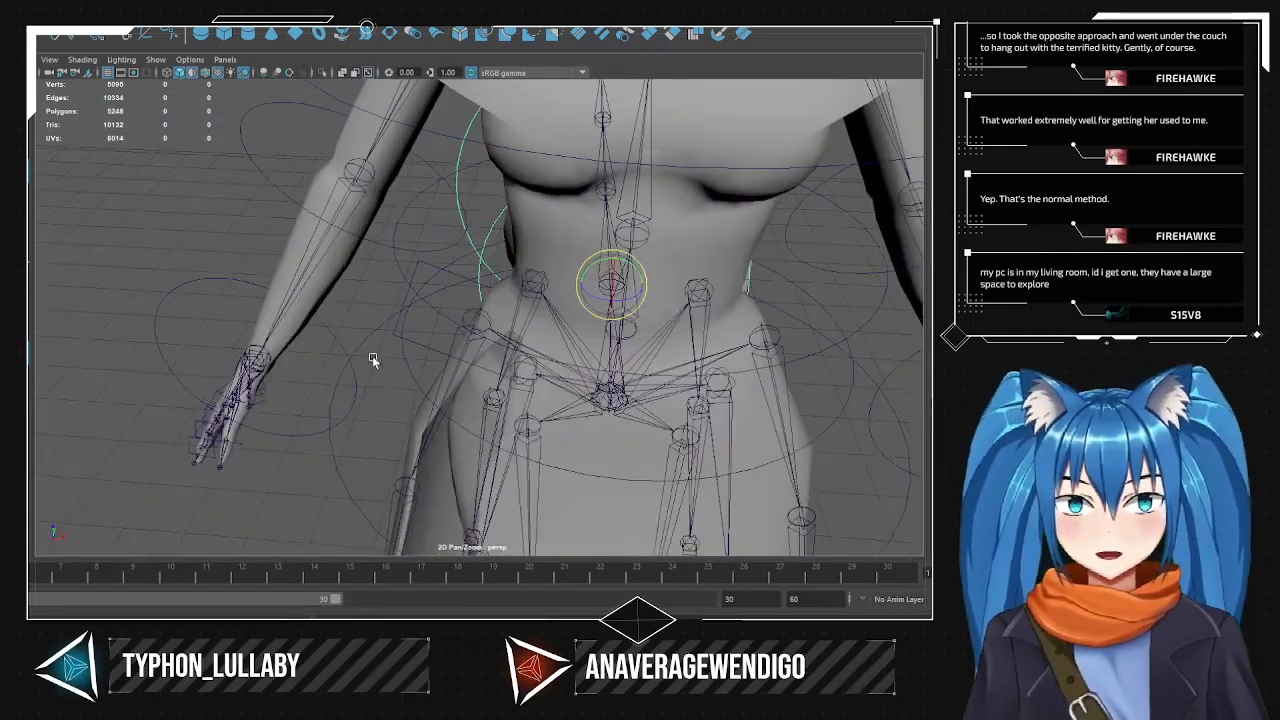
pyautogui.click(420, 342)
pyautogui.keyDown('alt'); pyautogui.moveTo(440, 356); pyautogui.dragTo(465, 330); pyautogui.keyUp('alt')
pyautogui.scroll(-3, 456, 321)
pyautogui.scroll(3, 486, 385)
pyautogui.press('w')
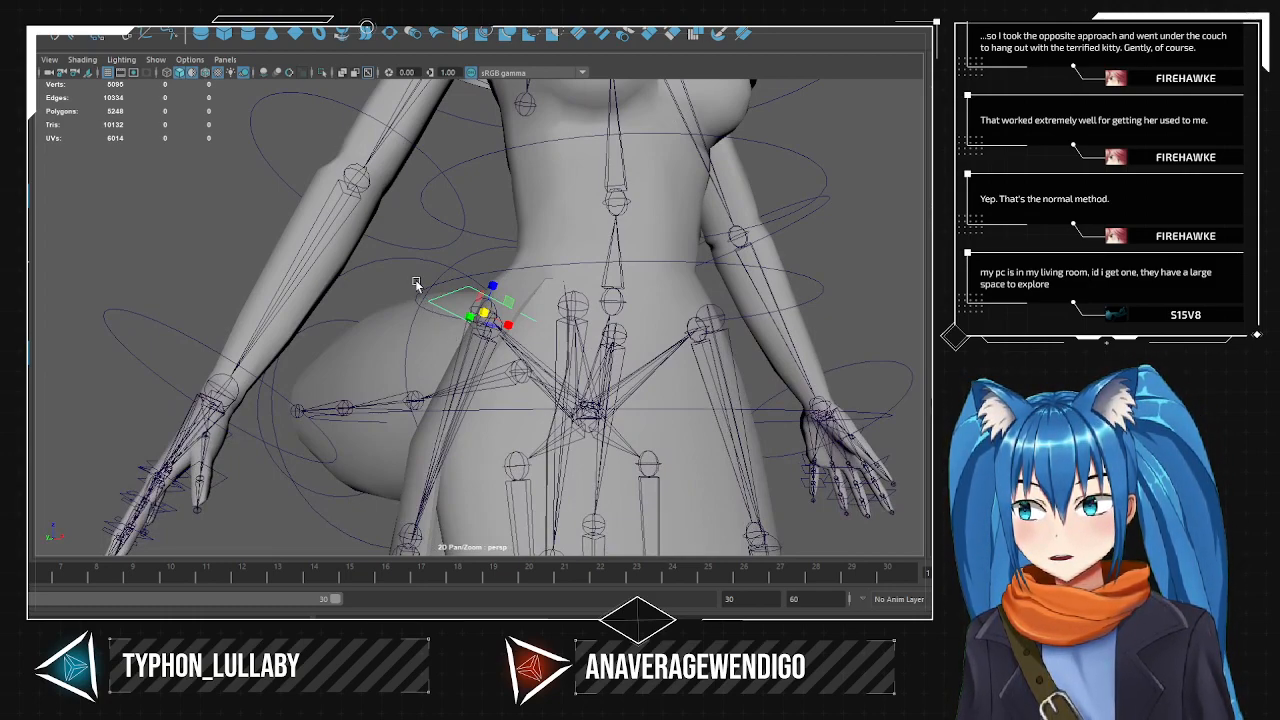
# - Rotate the square control at the right hip so it lies square to the top skirt joint
pyautogui.keyDown('alt'); pyautogui.moveTo(529, 359); pyautogui.dragTo(515, 408); pyautogui.keyUp('alt')
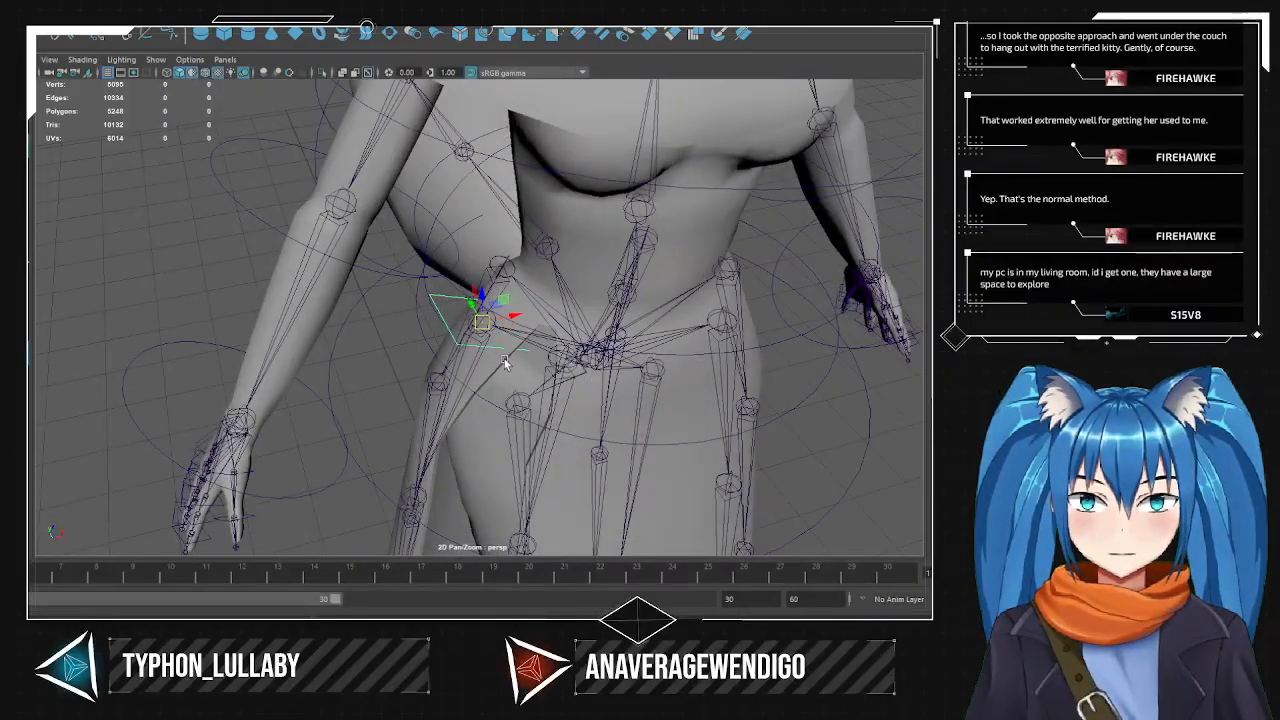
pyautogui.keyDown('alt'); pyautogui.moveTo(562, 352); pyautogui.dragTo(580, 371); pyautogui.keyUp('alt')
pyautogui.press('f')
pyautogui.press('e')
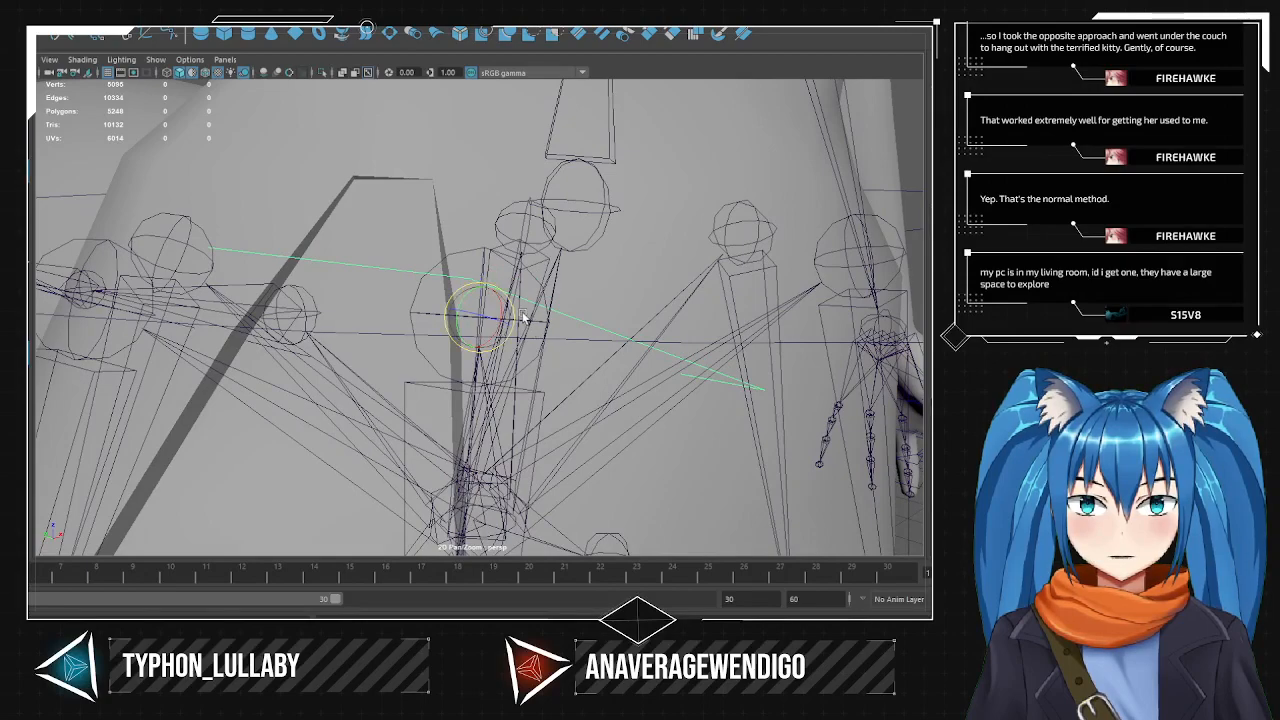
pyautogui.moveTo(487, 318)
pyautogui.mouseDown()
pyautogui.moveTo(466, 286)
pyautogui.moveTo(484, 300)
pyautogui.mouseUp()
pyautogui.keyDown('alt'); pyautogui.moveTo(484, 300); pyautogui.dragTo(384, 293, button='right'); pyautogui.keyUp('alt')
# - Select the outer tail control, then reselect the square hip control and check its alignment edge-on
pyautogui.click(193, 224)
pyautogui.click(166, 210)
pyautogui.click(165, 215)
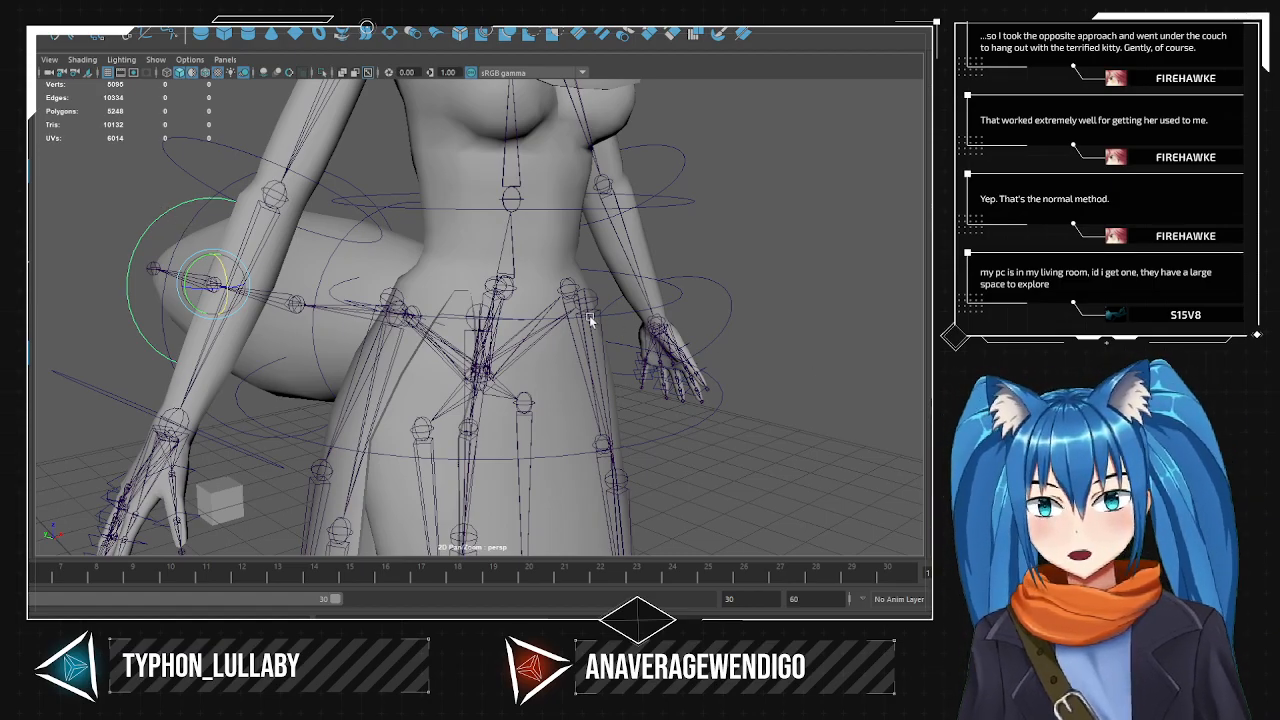
pyautogui.scroll(4, 589, 316)
pyautogui.moveTo(520, 333)
pyautogui.keyDown('alt'); pyautogui.mouseDown()
pyautogui.moveTo(494, 354)
pyautogui.moveTo(417, 342)
pyautogui.moveTo(477, 326)
pyautogui.moveTo(534, 334)
pyautogui.moveTo(521, 330)
pyautogui.mouseUp(); pyautogui.keyUp('alt')
pyautogui.click(403, 329)
pyautogui.keyDown('alt'); pyautogui.moveTo(522, 330); pyautogui.dragTo(737, 446, button='right'); pyautogui.keyUp('alt')
pyautogui.keyDown('alt'); pyautogui.moveTo(640, 403); pyautogui.dragTo(624, 390); pyautogui.keyUp('alt')
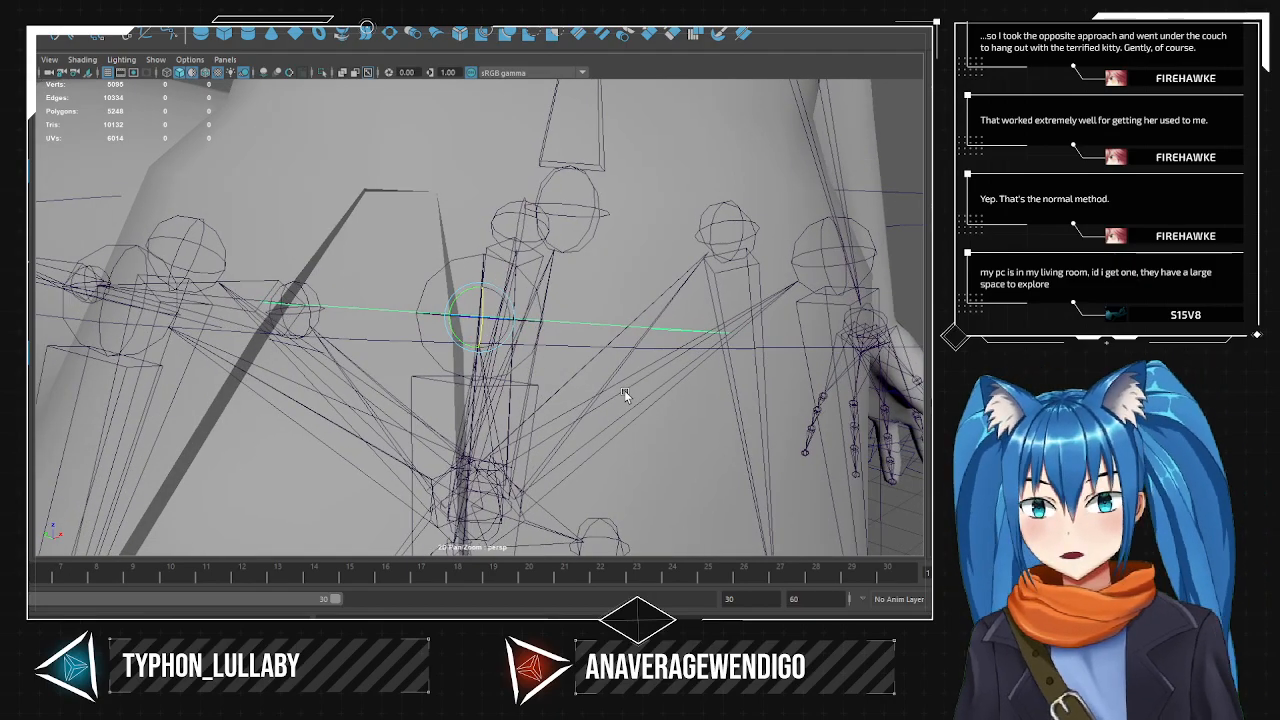
pyautogui.keyDown('alt'); pyautogui.moveTo(624, 390); pyautogui.dragTo(502, 287); pyautogui.keyUp('alt')
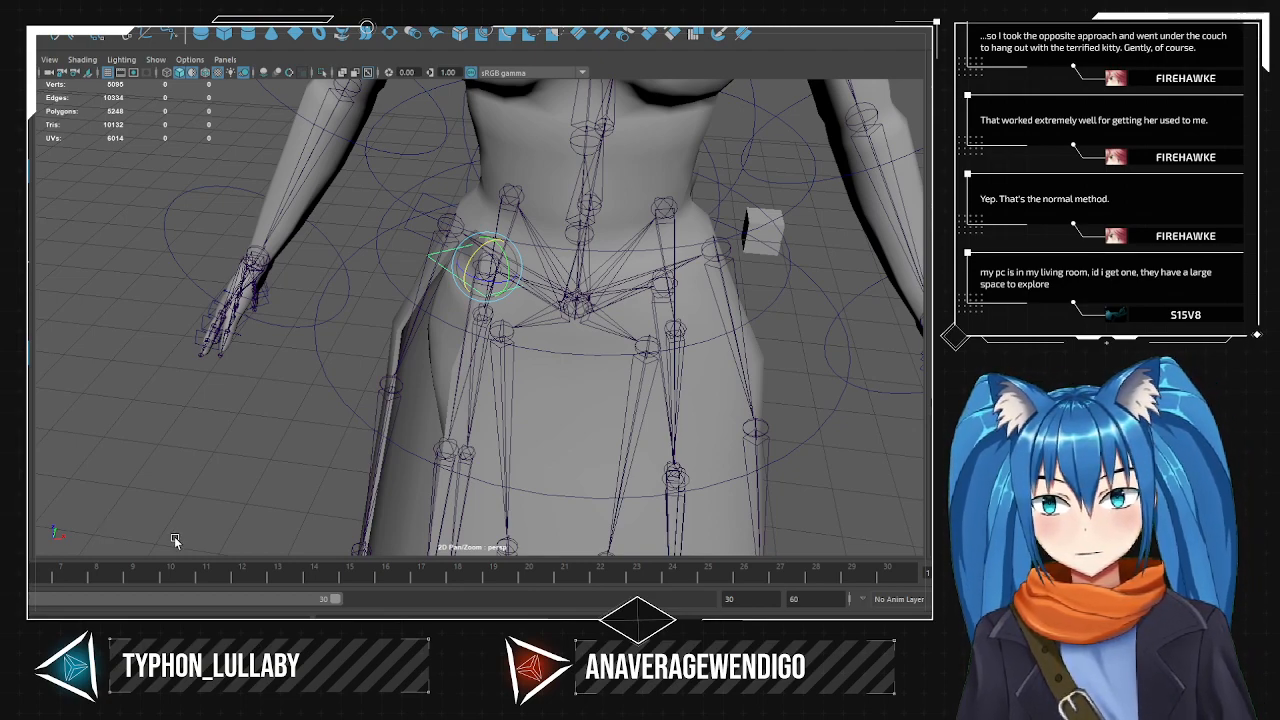
# - Place a square control on the second joint of the skirt chain below the right hip
pyautogui.keyDown('alt'); pyautogui.moveTo(475, 368); pyautogui.dragTo(512, 360); pyautogui.keyUp('alt')
pyautogui.click(462, 348)
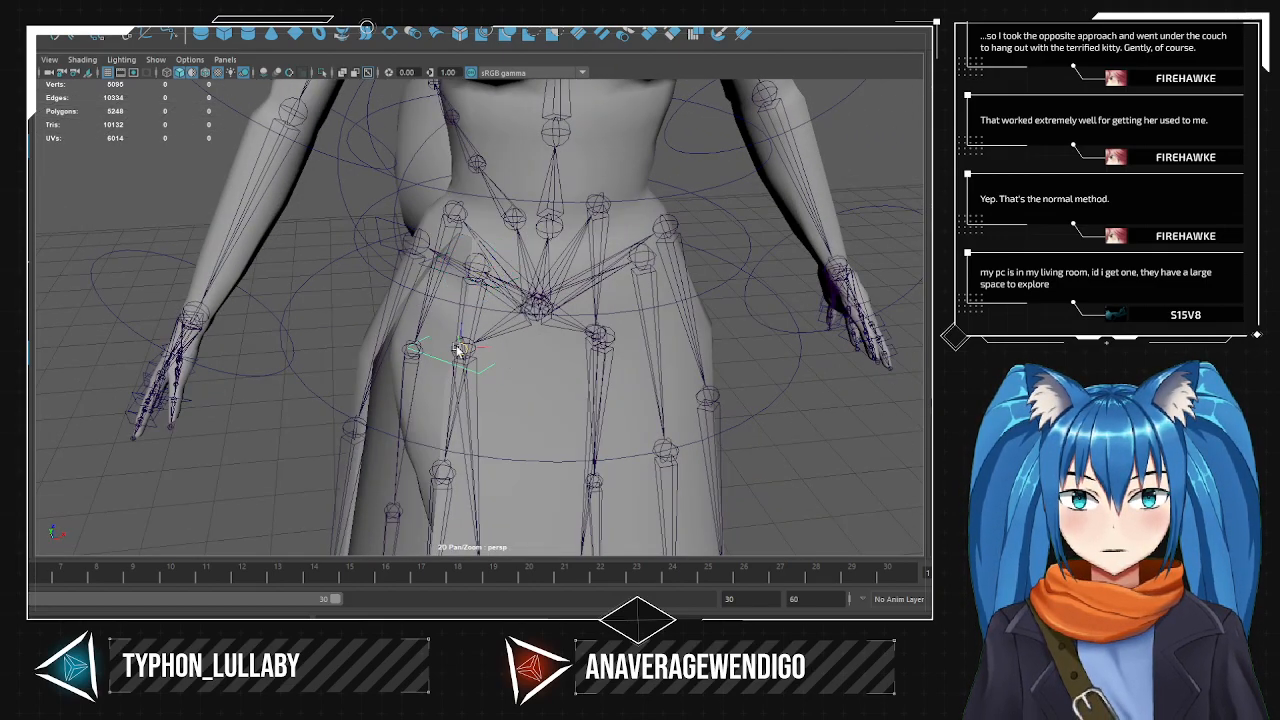
pyautogui.keyDown('alt'); pyautogui.moveTo(458, 349); pyautogui.dragTo(395, 361); pyautogui.keyUp('alt')
pyautogui.keyDown('alt'); pyautogui.moveTo(502, 388); pyautogui.dragTo(478, 380); pyautogui.keyUp('alt')
pyautogui.click(452, 462)
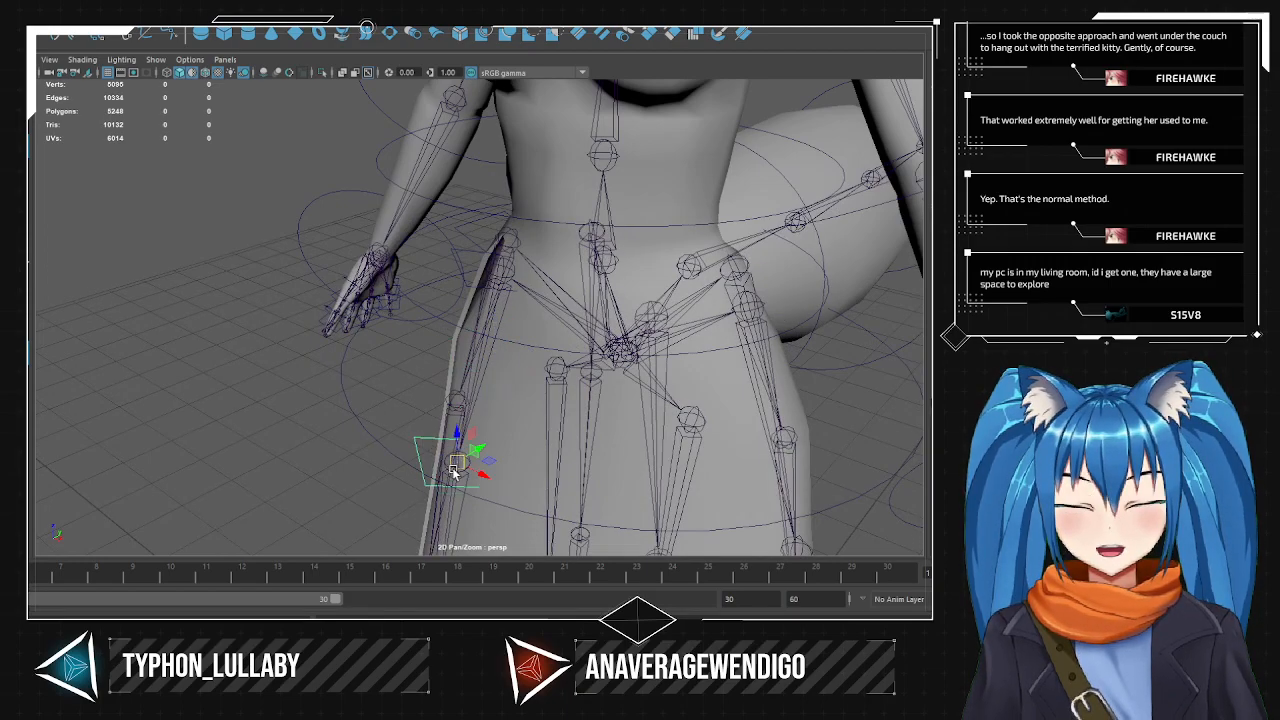
# - Rotate the lower square control to line up with the second skirt joint
pyautogui.press('f')
pyautogui.keyDown('alt'); pyautogui.moveTo(512, 426); pyautogui.dragTo(617, 429); pyautogui.keyUp('alt')
pyautogui.press('e')
pyautogui.moveTo(489, 286); pyautogui.dragTo(480, 300)
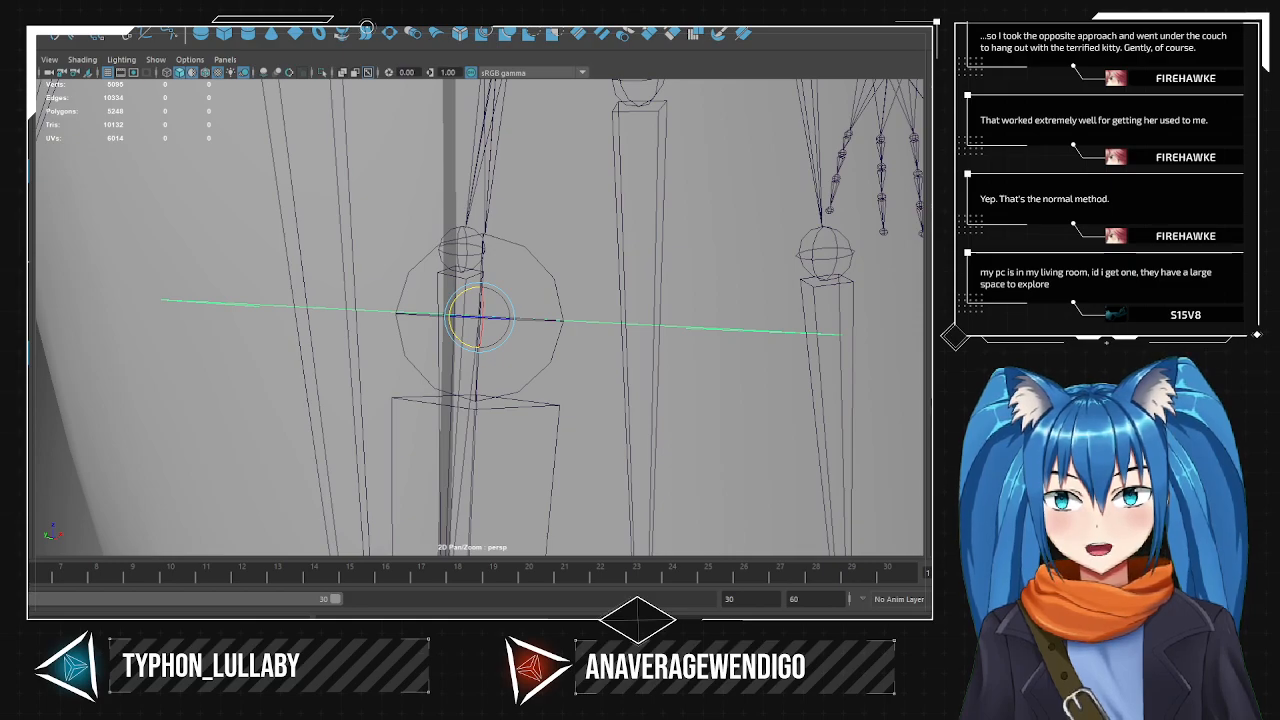
# - Place a square control on the third joint of the skirt chain below the right hip
pyautogui.scroll(-10, 471, 346)
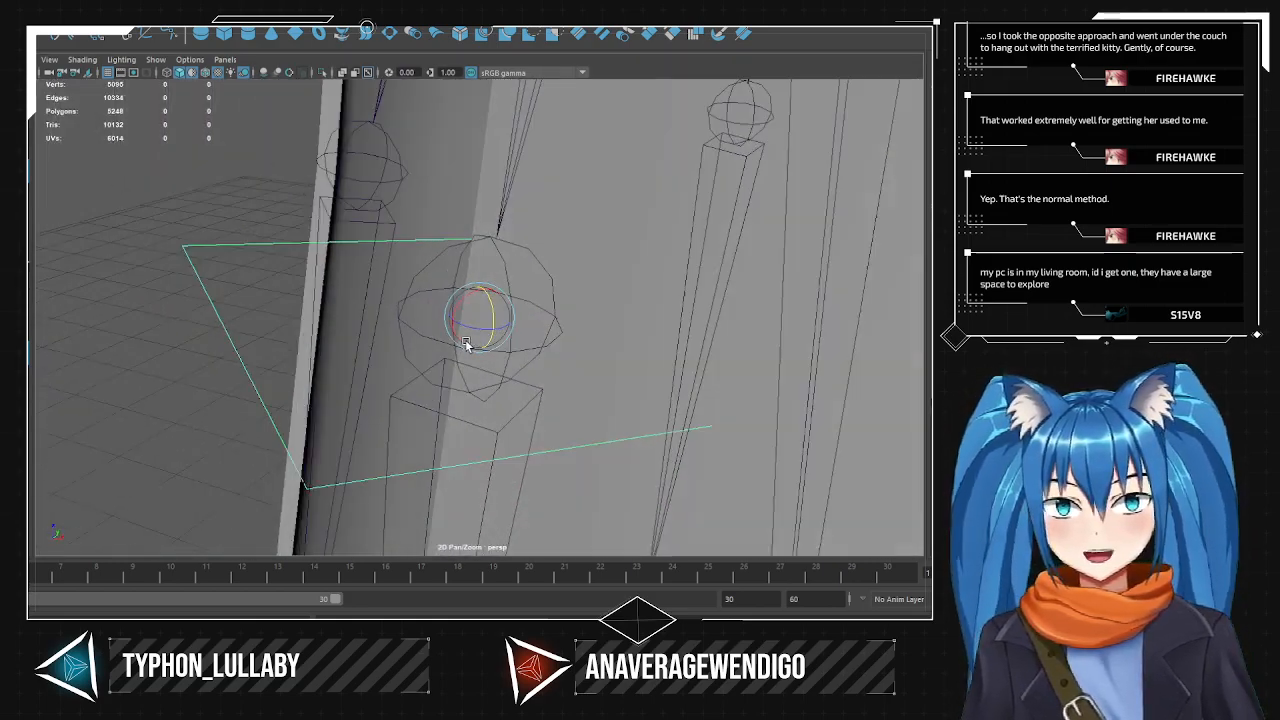
pyautogui.keyDown('alt'); pyautogui.moveTo(535, 330); pyautogui.dragTo(565, 329); pyautogui.keyUp('alt')
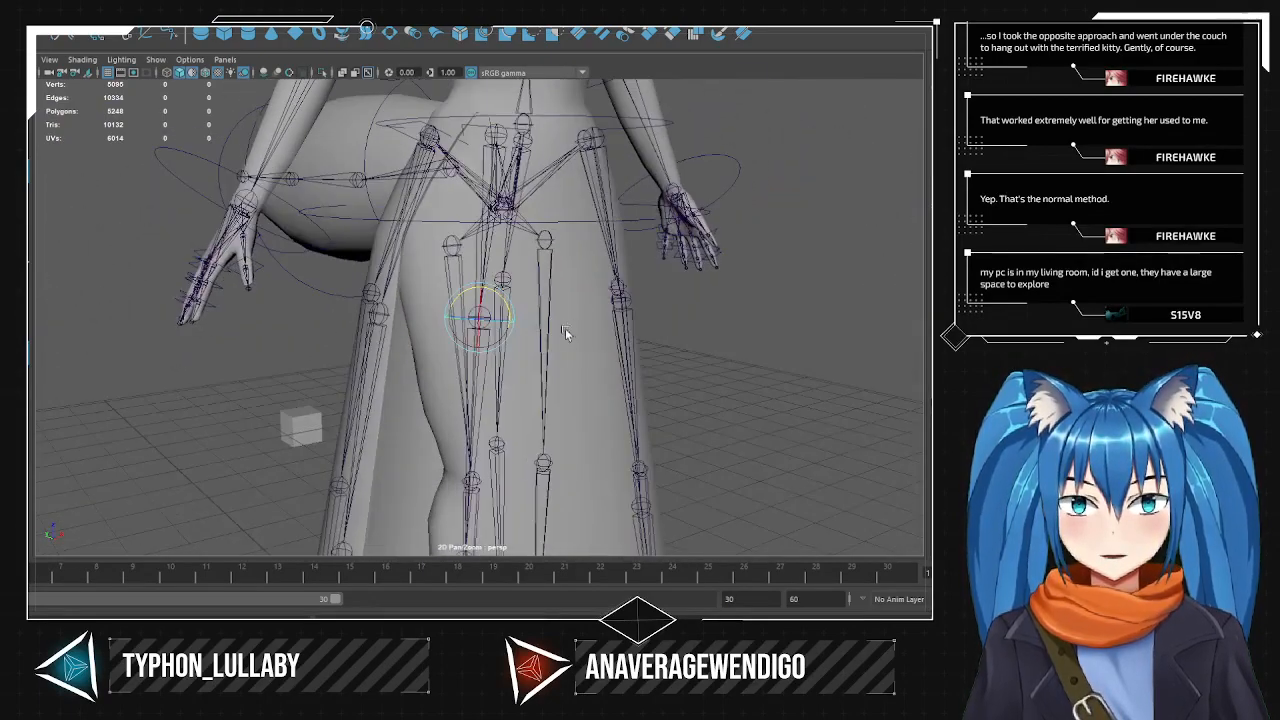
pyautogui.keyDown('alt'); pyautogui.moveTo(565, 329); pyautogui.dragTo(554, 271, button='middle'); pyautogui.keyUp('alt')
pyautogui.scroll(5, 535, 281)
pyautogui.keyDown('alt'); pyautogui.moveTo(517, 291); pyautogui.dragTo(490, 310); pyautogui.keyUp('alt')
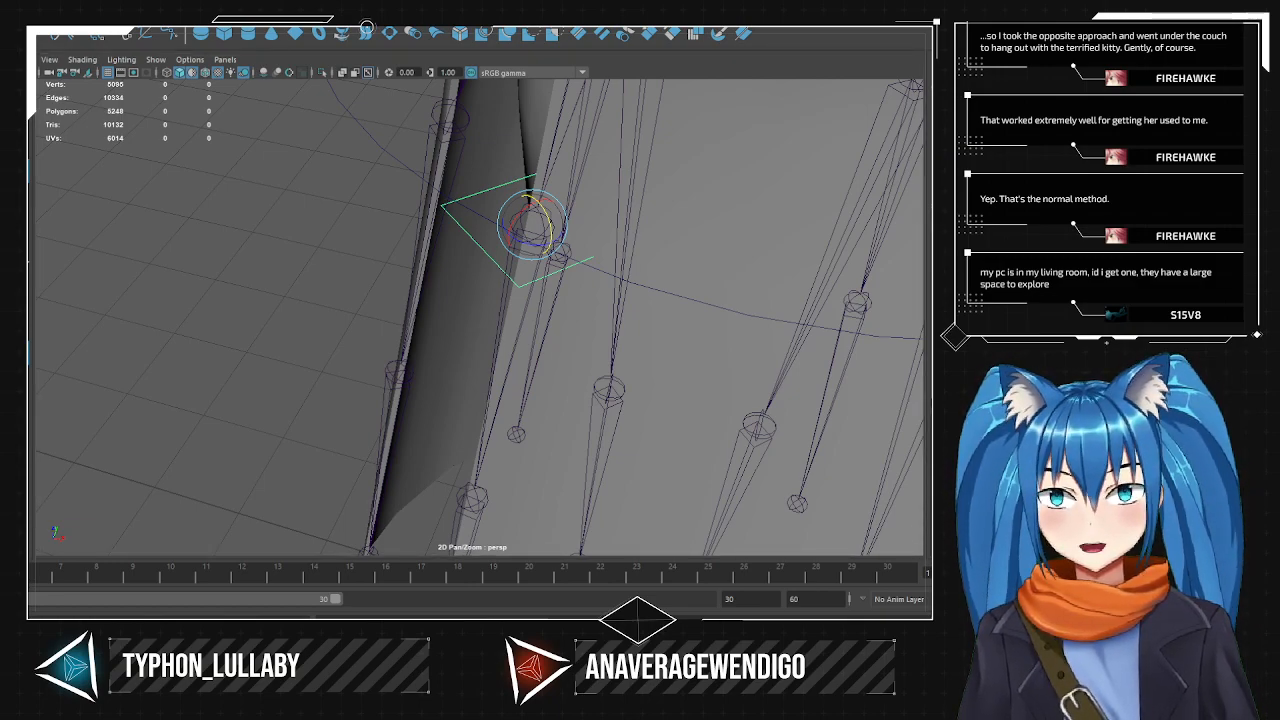
pyautogui.keyDown('alt'); pyautogui.moveTo(209, 414); pyautogui.dragTo(478, 238); pyautogui.keyUp('alt')
pyautogui.press('w')
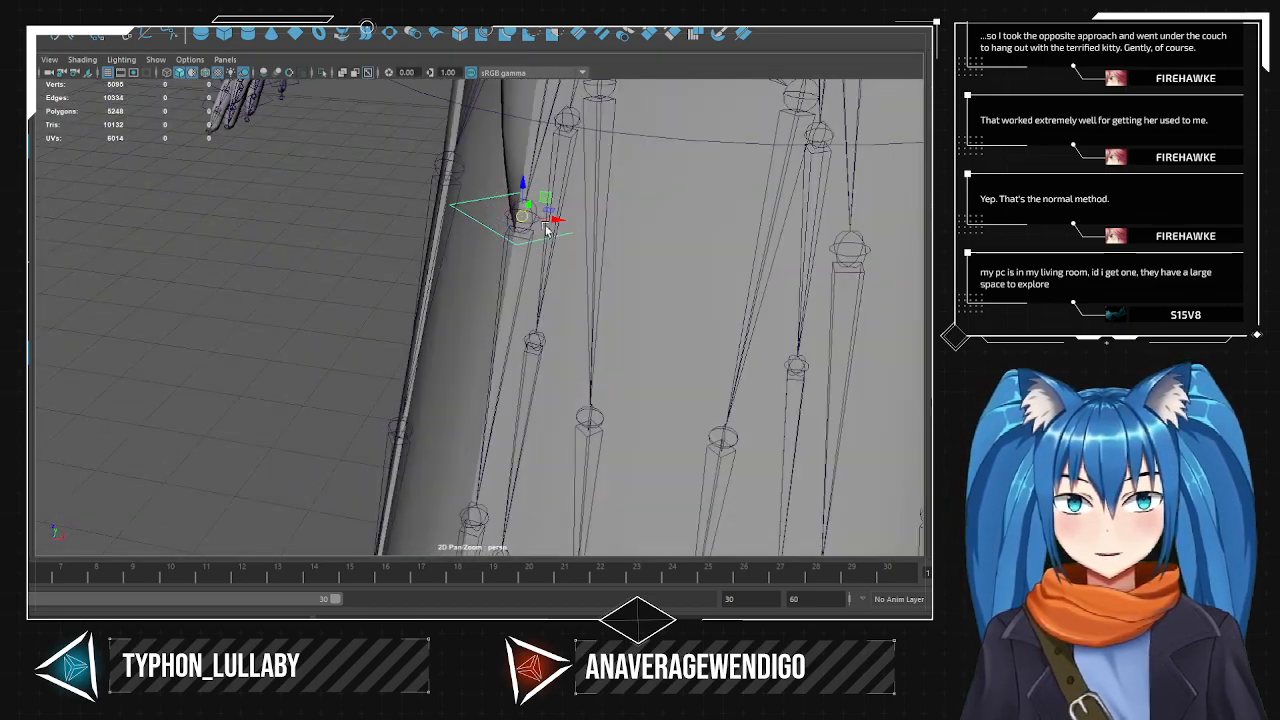
pyautogui.scroll(-10, 545, 225)
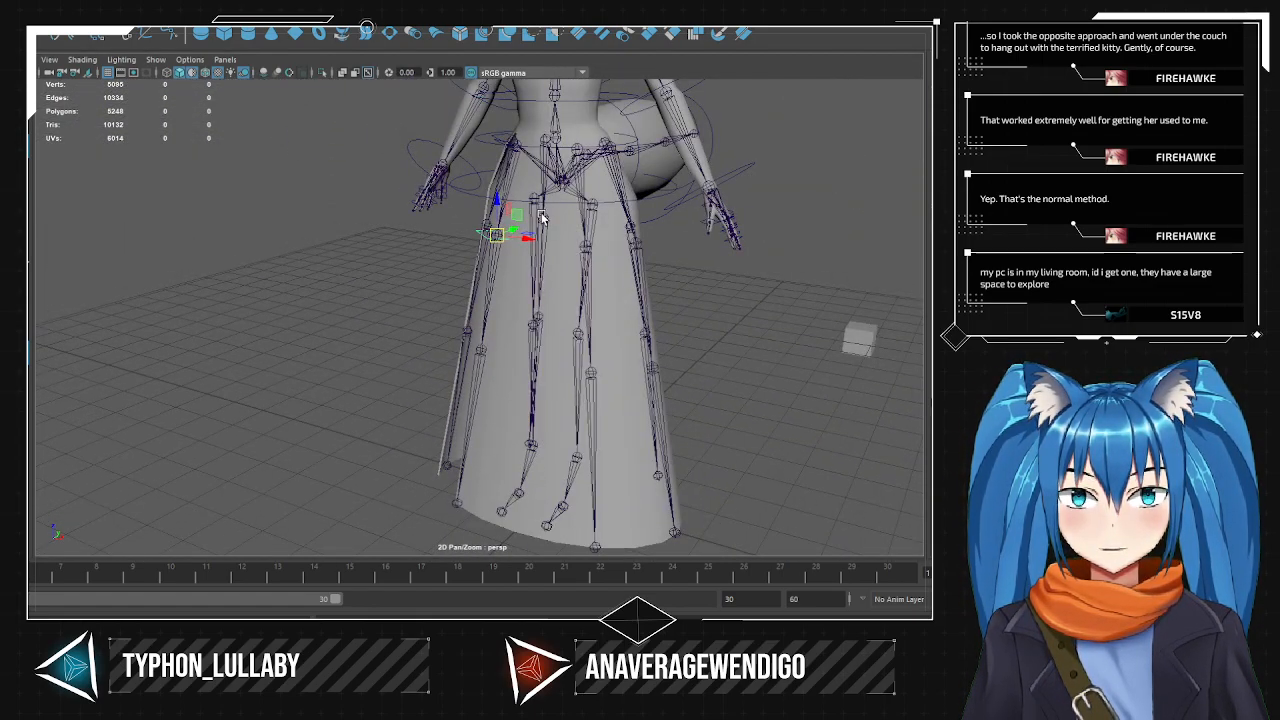
pyautogui.scroll(5, 541, 218)
pyautogui.click(483, 374)
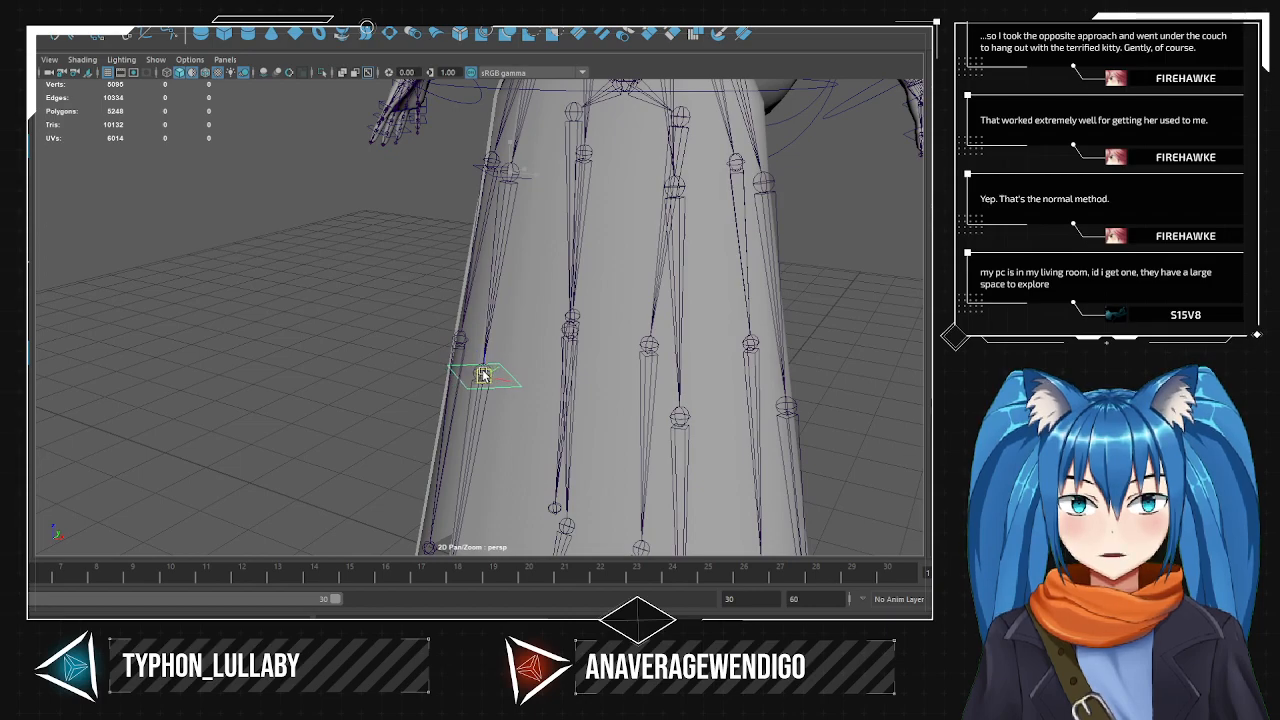
# - Rotate the lowest square control to line up with the third joint of the right skirt chain, then deselect it
pyautogui.press('f')
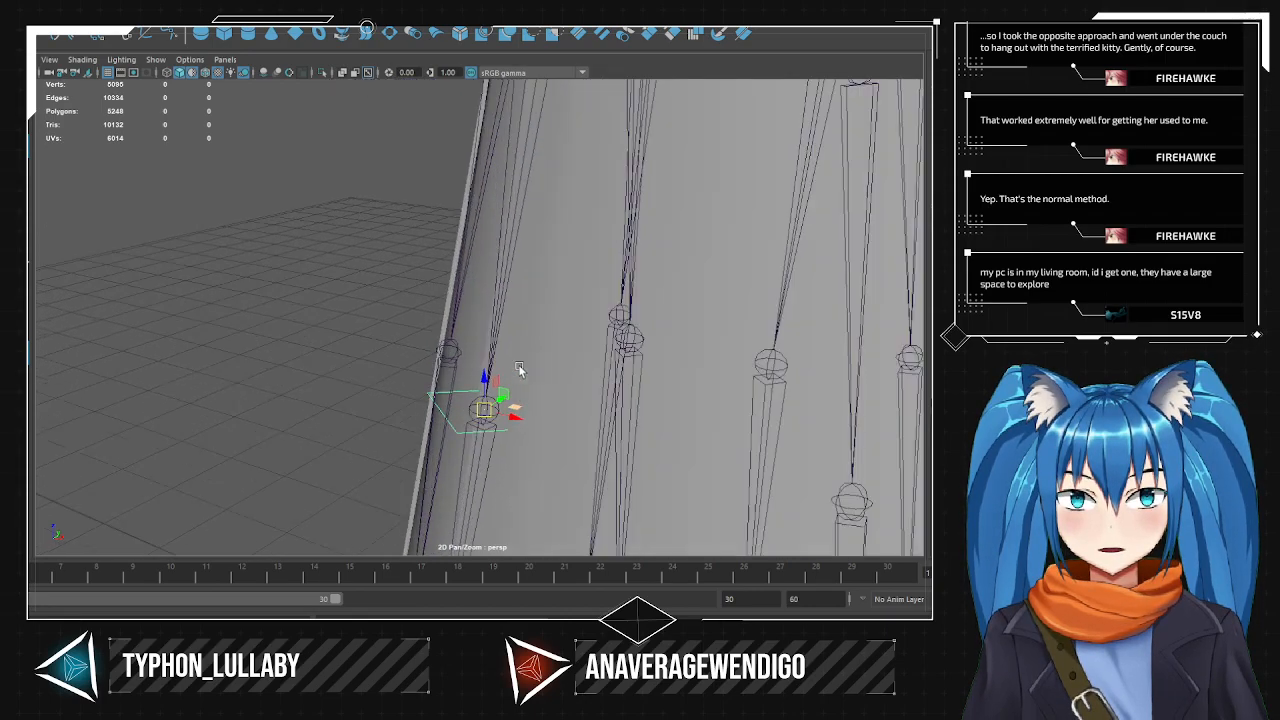
pyautogui.keyDown('alt'); pyautogui.moveTo(616, 377); pyautogui.dragTo(658, 374); pyautogui.keyUp('alt')
pyautogui.press('e')
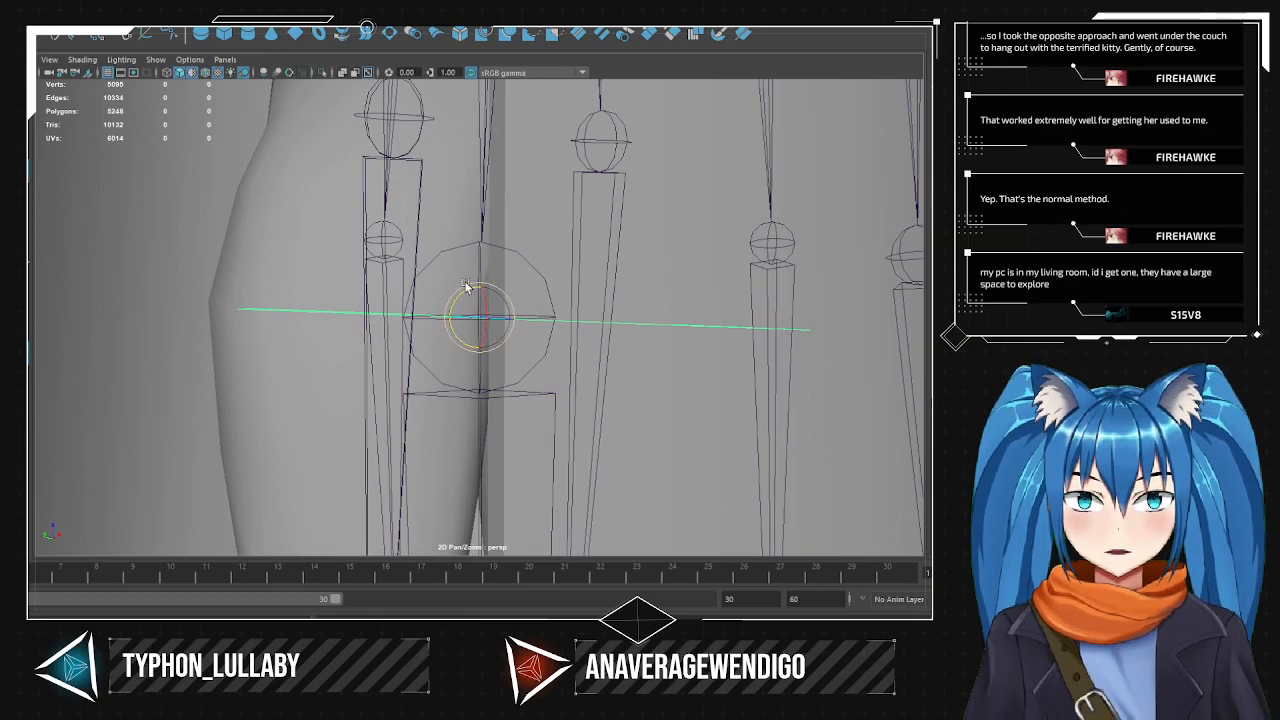
pyautogui.keyDown('alt'); pyautogui.moveTo(463, 289); pyautogui.dragTo(483, 314); pyautogui.keyUp('alt')
pyautogui.scroll(-10, 517, 328)
pyautogui.keyDown('alt'); pyautogui.moveTo(605, 320); pyautogui.dragTo(649, 294); pyautogui.keyUp('alt')
pyautogui.click(649, 294)
# - Place a copy of the right hip's square control on the top front skirt joint at the left hip
pyautogui.keyDown('alt'); pyautogui.moveTo(655, 279); pyautogui.dragTo(657, 347, button='middle'); pyautogui.keyUp('alt')
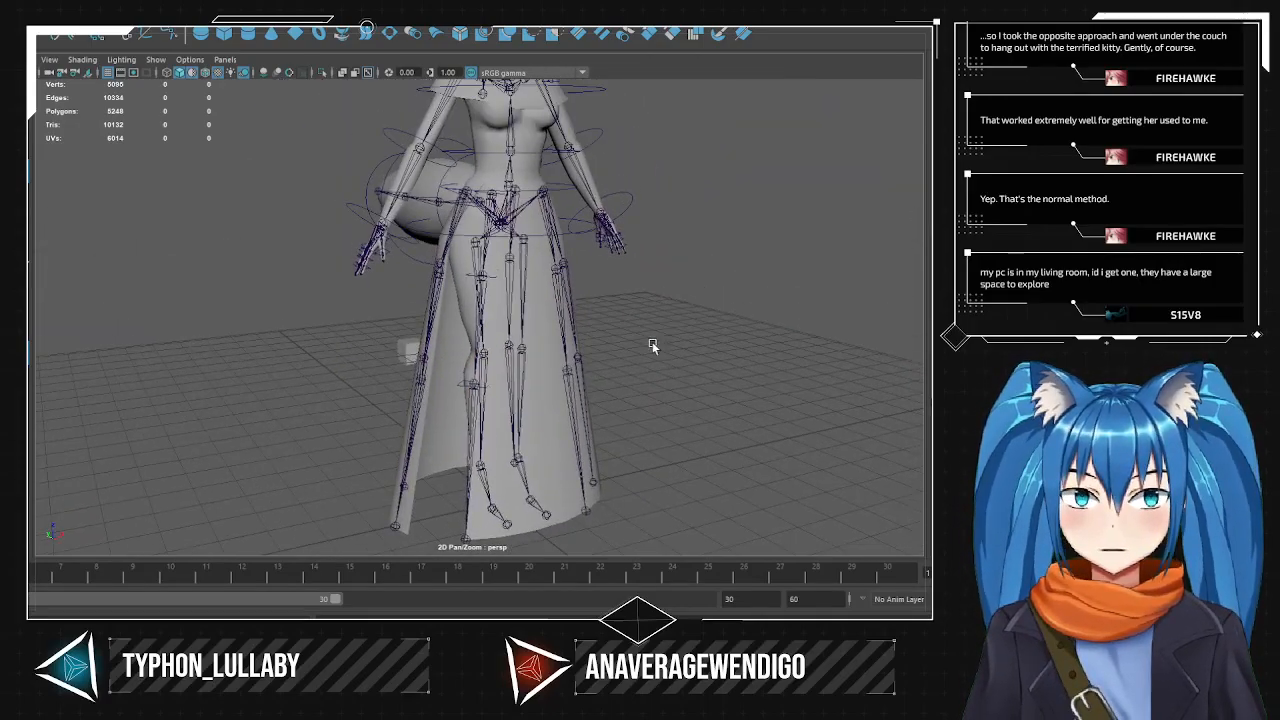
pyautogui.scroll(5, 657, 348)
pyautogui.keyDown('alt'); pyautogui.moveTo(626, 334); pyautogui.dragTo(617, 201); pyautogui.keyUp('alt')
pyautogui.keyDown('alt'); pyautogui.moveTo(572, 210); pyautogui.dragTo(551, 268, button='middle'); pyautogui.keyUp('alt')
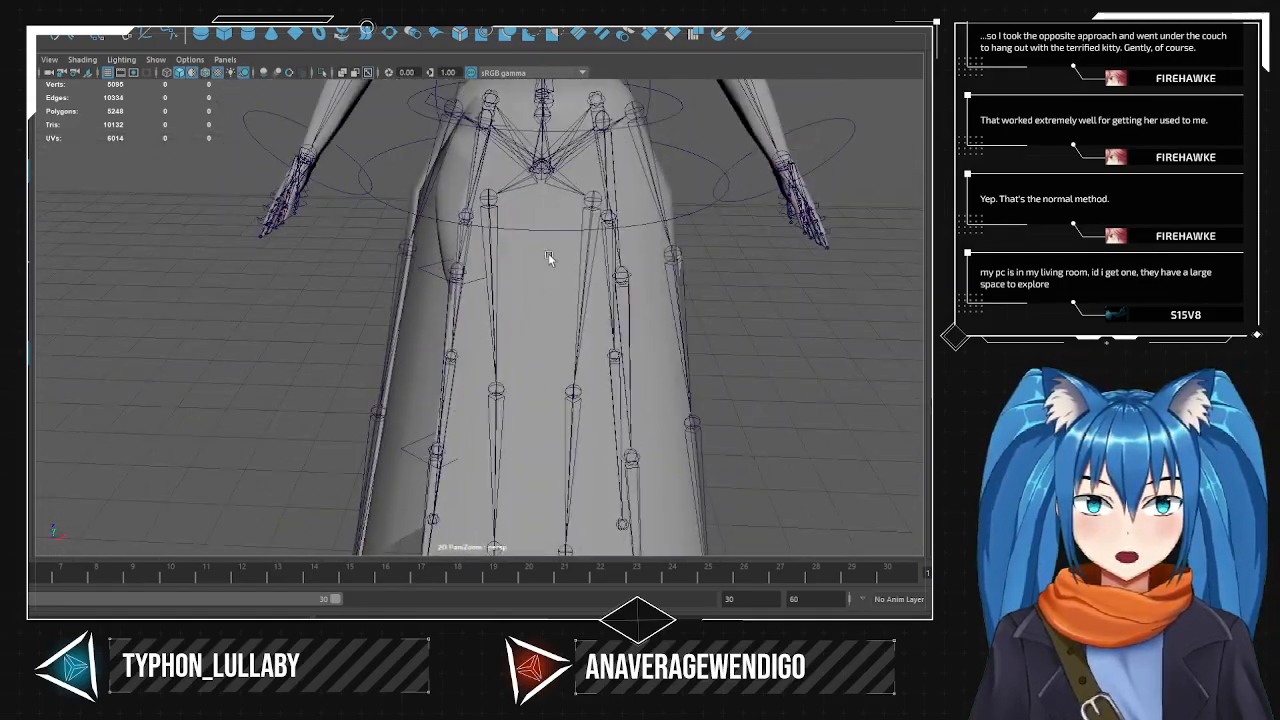
pyautogui.scroll(2, 554, 230)
pyautogui.keyDown('alt'); pyautogui.moveTo(554, 214); pyautogui.dragTo(530, 270); pyautogui.keyUp('alt')
pyautogui.click(481, 358)
pyautogui.keyDown('alt'); pyautogui.moveTo(497, 372); pyautogui.dragTo(529, 328); pyautogui.keyUp('alt')
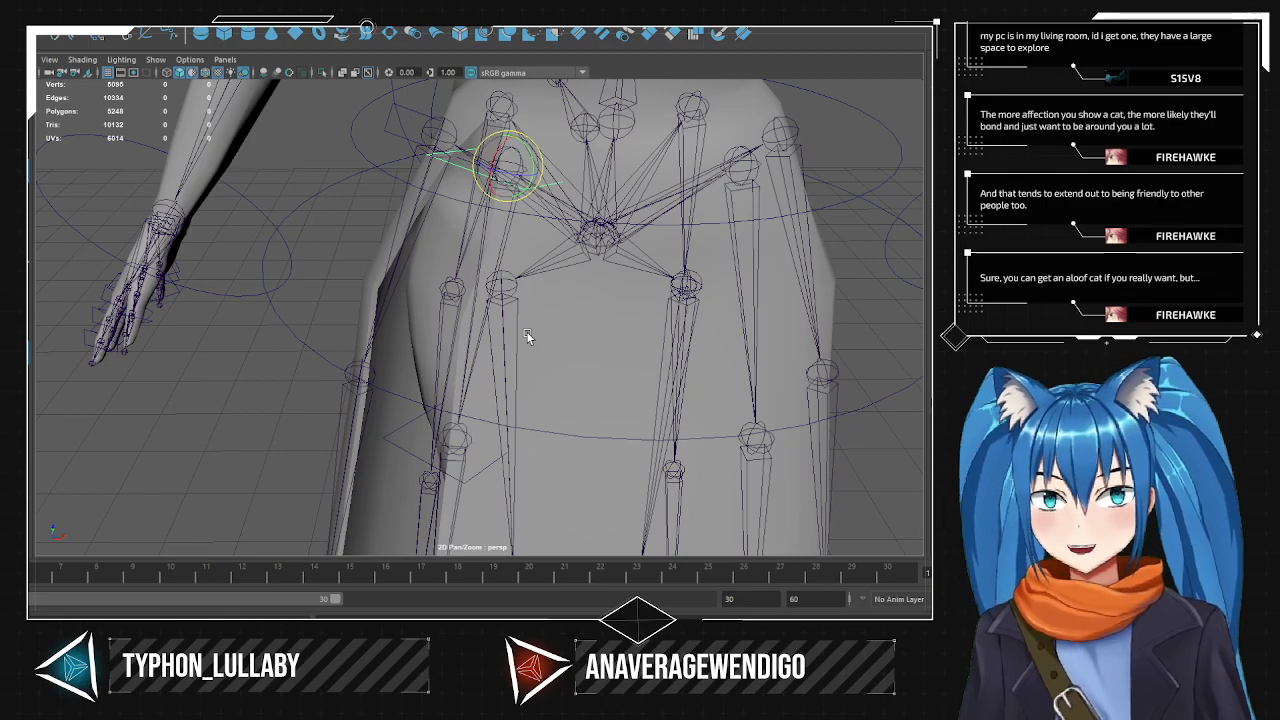
pyautogui.keyDown('alt'); pyautogui.moveTo(603, 137); pyautogui.dragTo(565, 160); pyautogui.keyUp('alt')
pyautogui.moveTo(527, 295)
pyautogui.keyDown('alt'); pyautogui.mouseDown()
pyautogui.moveTo(514, 303)
pyautogui.moveTo(529, 314)
pyautogui.mouseUp(); pyautogui.keyUp('alt')
pyautogui.scroll(-5, 527, 312)
pyautogui.scroll(8, 480, 310)
pyautogui.press('w')
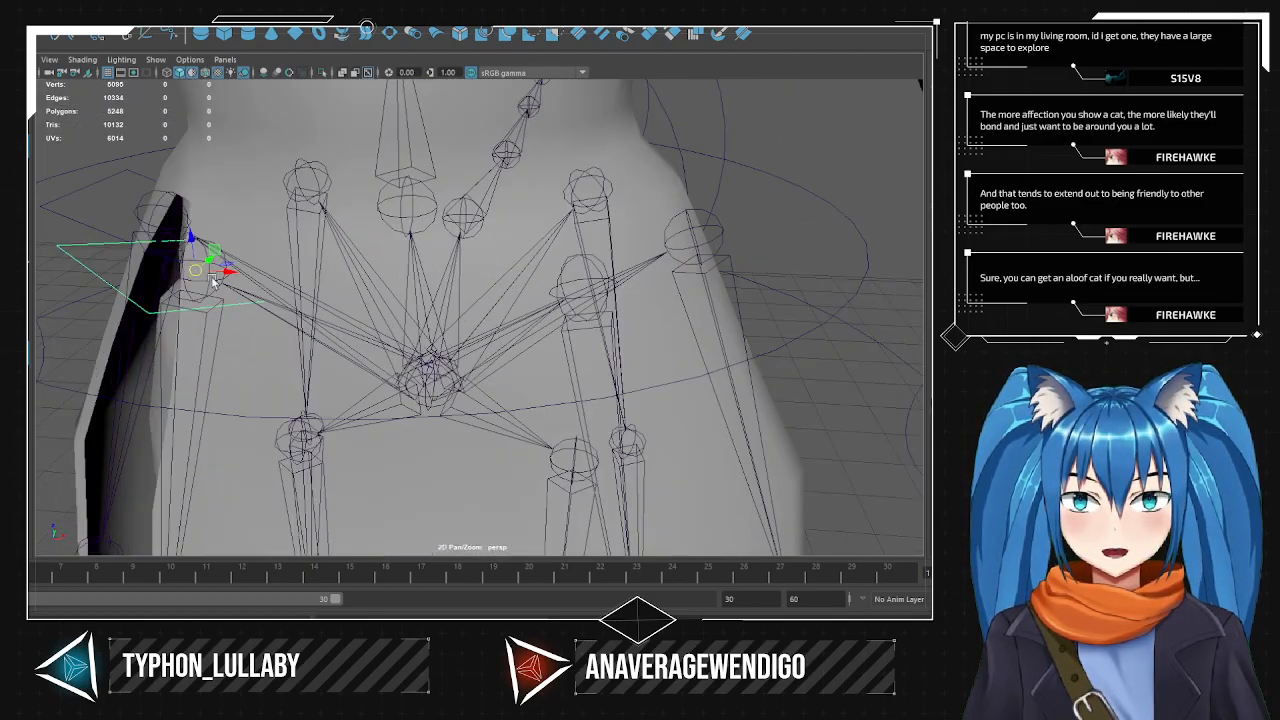
# - Rotate the copied square control so it lies square to the top front skirt joint at the left hip
pyautogui.keyDown('alt'); pyautogui.moveTo(582, 288); pyautogui.dragTo(496, 309); pyautogui.keyUp('alt')
pyautogui.press('e')
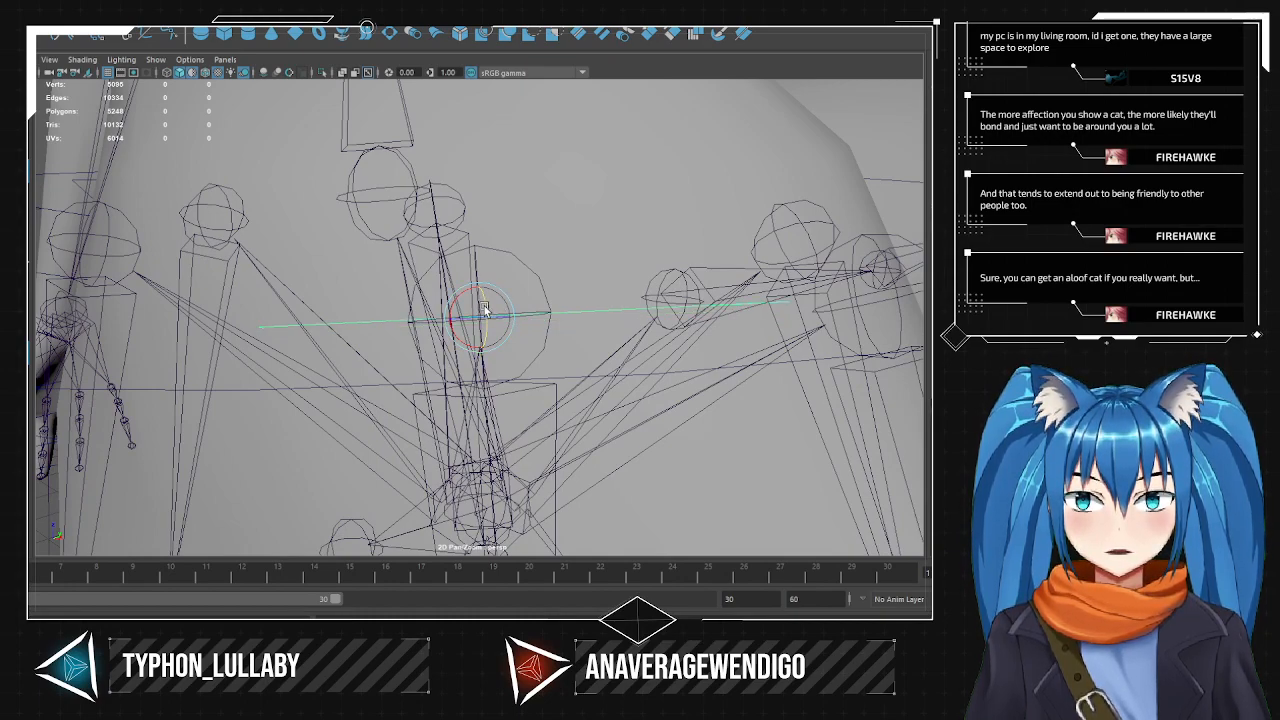
pyautogui.keyDown('alt'); pyautogui.moveTo(494, 314); pyautogui.dragTo(569, 351); pyautogui.keyUp('alt')
pyautogui.scroll(-3, 624, 343)
pyautogui.keyDown('alt'); pyautogui.moveTo(569, 351); pyautogui.dragTo(610, 111, button='middle'); pyautogui.keyUp('alt')
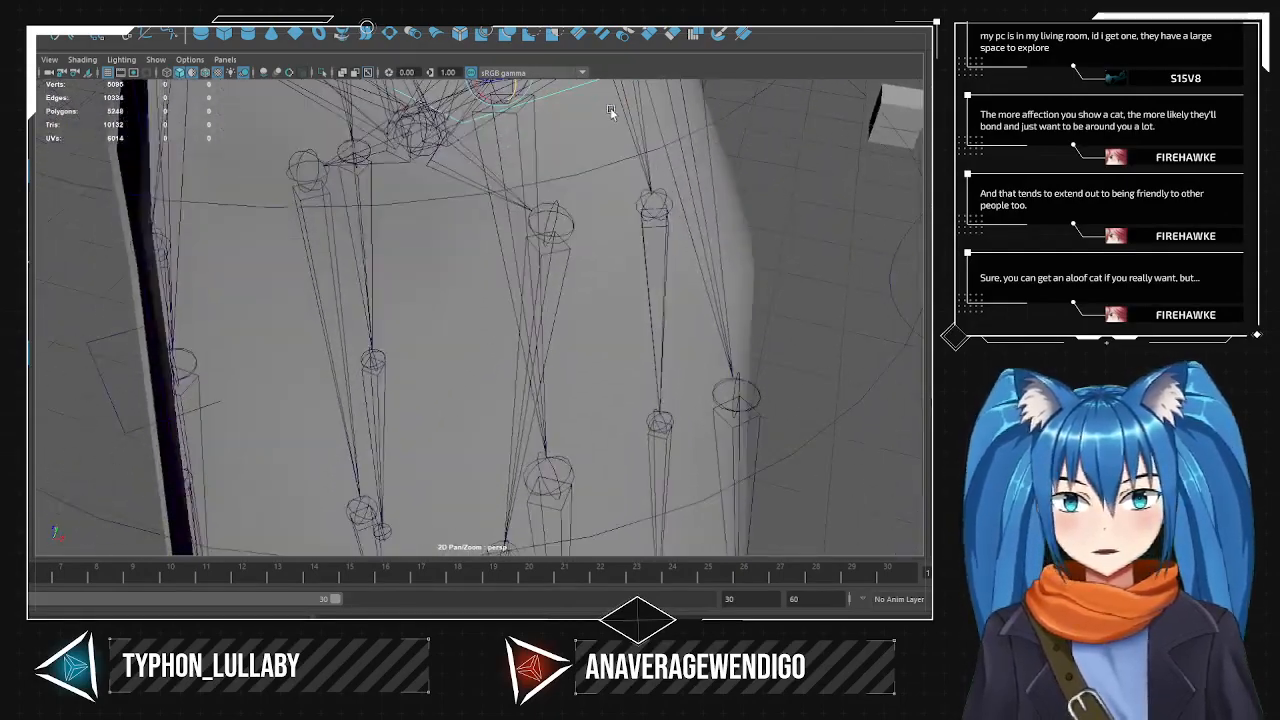
pyautogui.scroll(-3, 562, 280)
pyautogui.keyDown('alt'); pyautogui.moveTo(514, 303); pyautogui.dragTo(546, 300); pyautogui.keyUp('alt')
# - Reselect the left hip's square control and refine its rotation against the top skirt joint from an edge-on view
pyautogui.press('w')
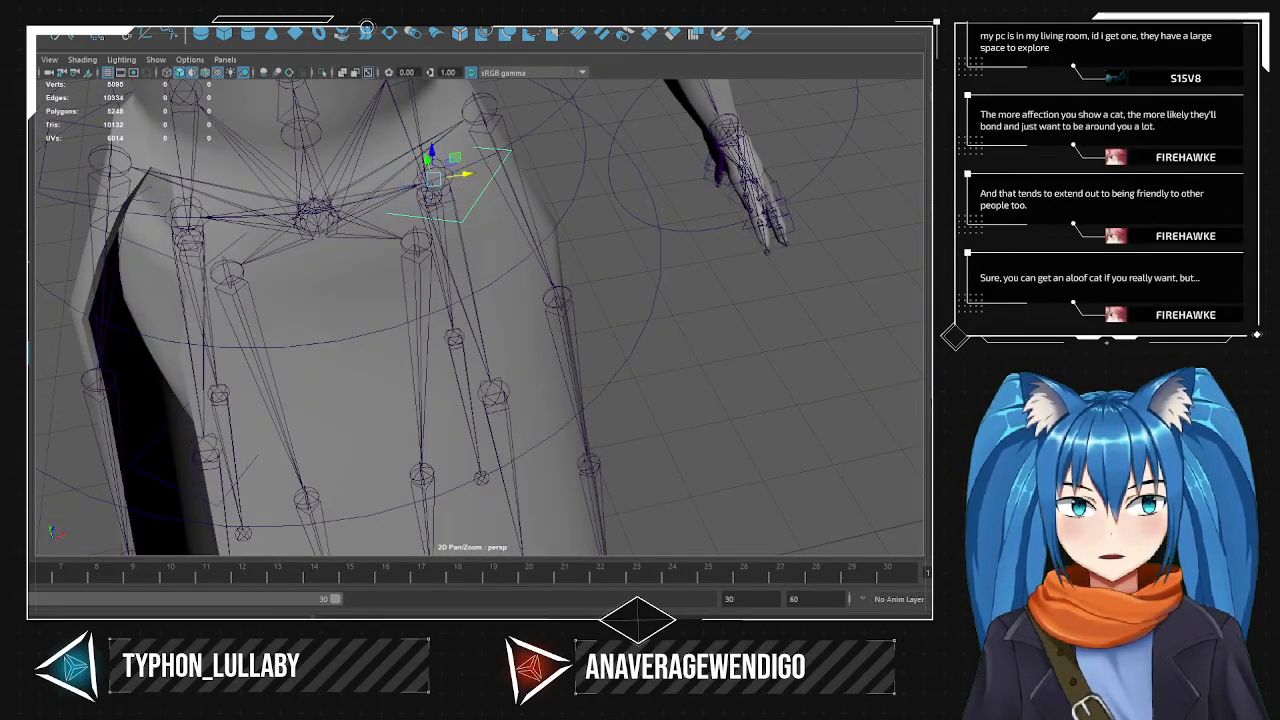
pyautogui.click(447, 187)
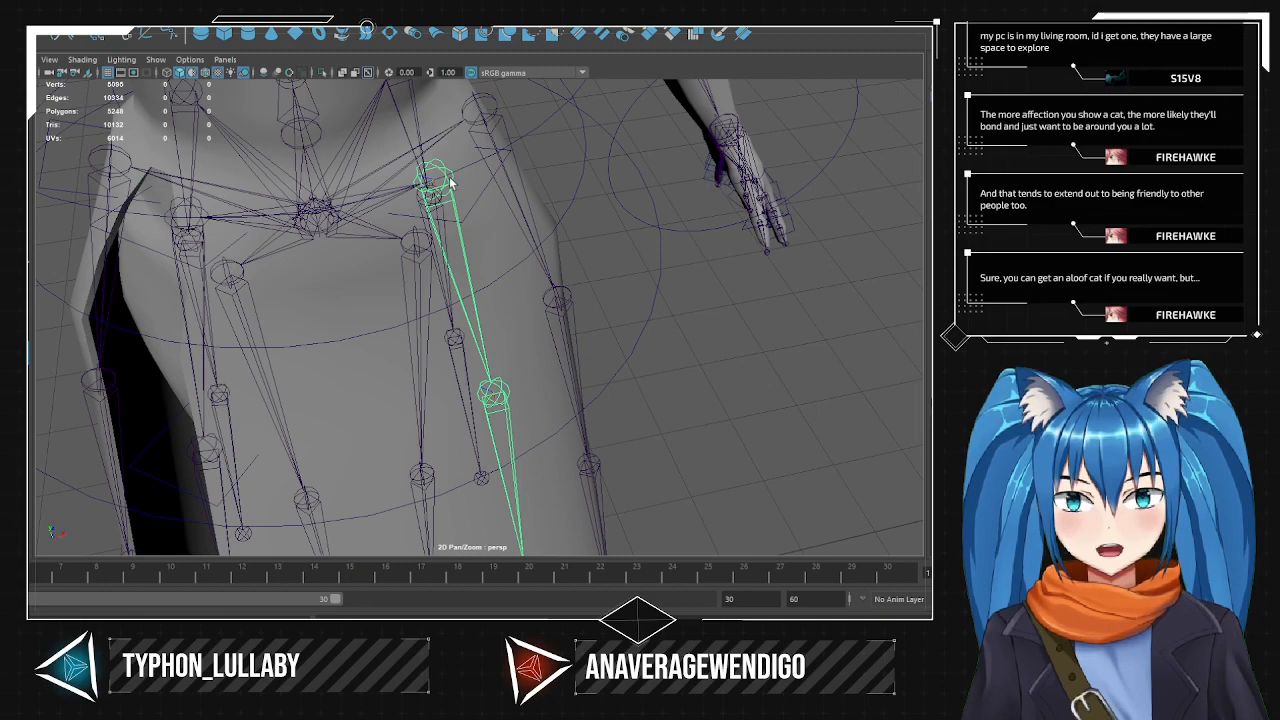
pyautogui.click(482, 196)
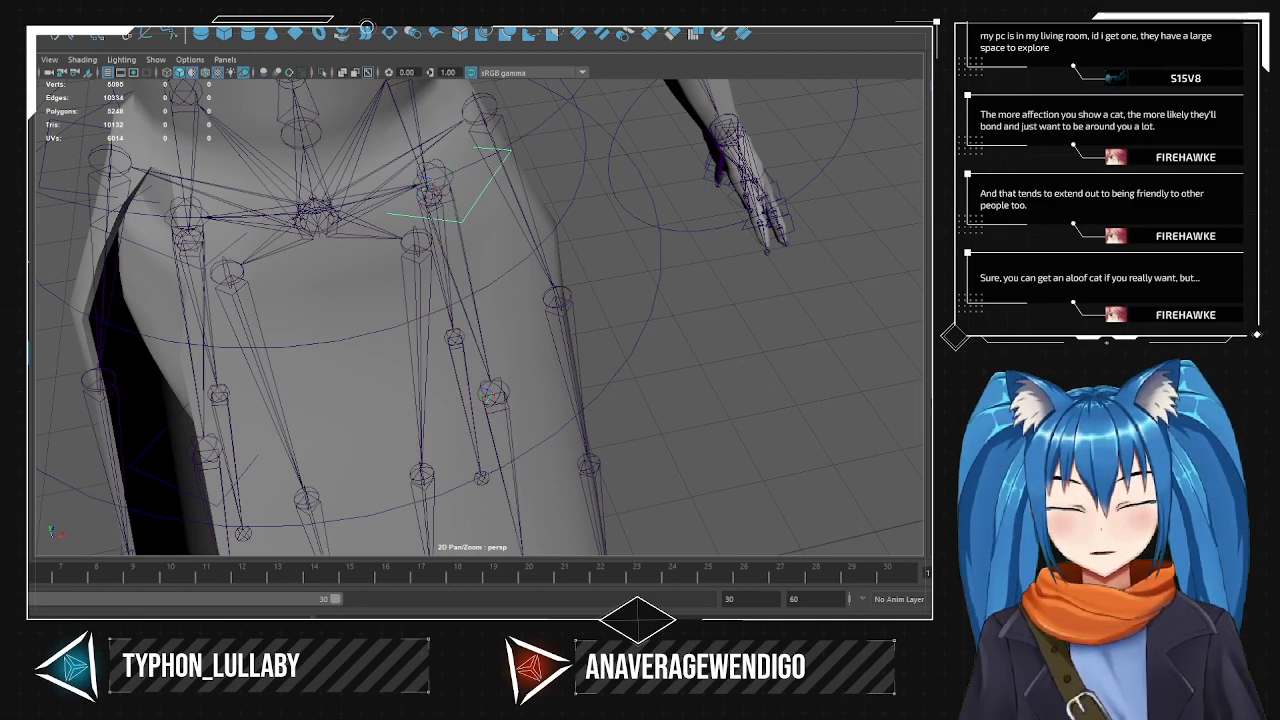
pyautogui.keyDown('alt'); pyautogui.moveTo(432, 190); pyautogui.dragTo(340, 174); pyautogui.keyUp('alt')
pyautogui.keyDown('alt'); pyautogui.moveTo(430, 180); pyautogui.dragTo(424, 252, button='middle'); pyautogui.keyUp('alt')
pyautogui.keyDown('alt'); pyautogui.moveTo(424, 252); pyautogui.dragTo(607, 299, button='right'); pyautogui.keyUp('alt')
pyautogui.keyDown('alt'); pyautogui.moveTo(607, 299); pyautogui.dragTo(607, 302); pyautogui.keyUp('alt')
pyautogui.keyDown('alt'); pyautogui.moveTo(607, 302); pyautogui.dragTo(609, 379, button='middle'); pyautogui.keyUp('alt')
pyautogui.keyDown('alt'); pyautogui.moveTo(609, 379); pyautogui.dragTo(666, 461, button='right'); pyautogui.keyUp('alt')
pyautogui.keyDown('alt'); pyautogui.moveTo(592, 352); pyautogui.dragTo(592, 396, button='middle'); pyautogui.keyUp('alt')
pyautogui.keyDown('alt'); pyautogui.moveTo(478, 358); pyautogui.dragTo(467, 355); pyautogui.keyUp('alt')
pyautogui.click(538, 321)
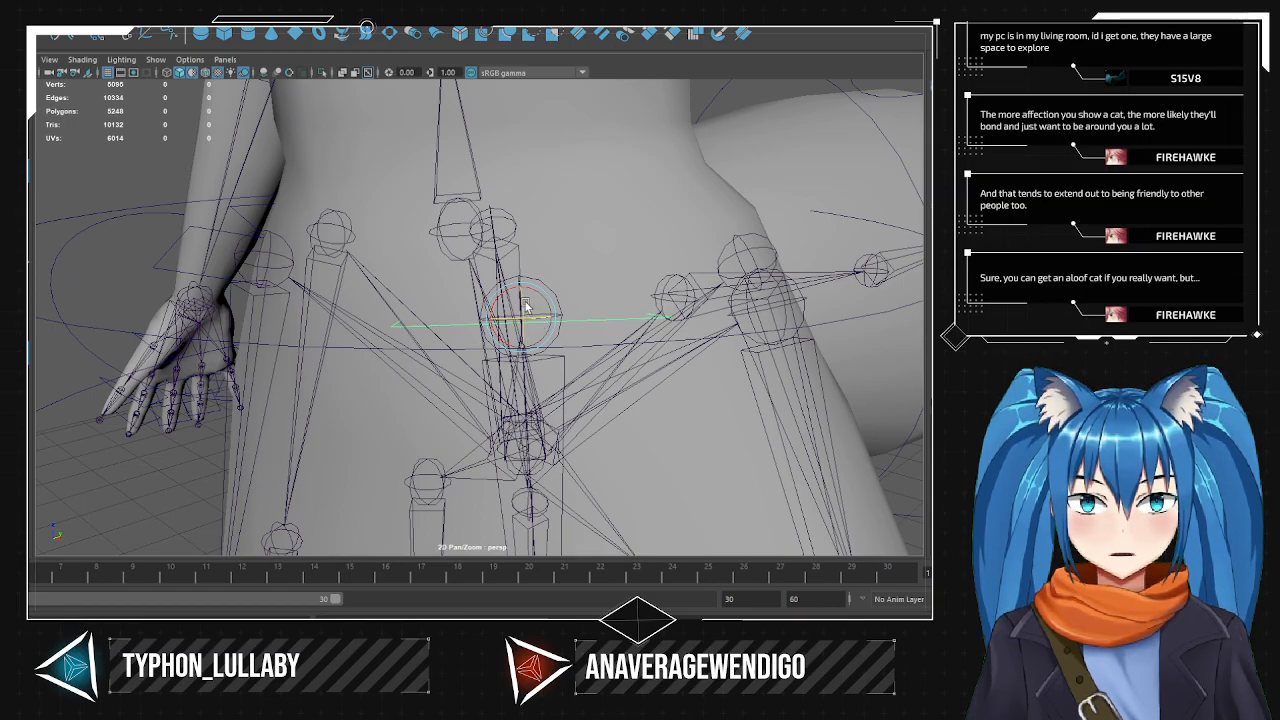
pyautogui.moveTo(531, 309)
pyautogui.keyDown('alt'); pyautogui.mouseDown()
pyautogui.moveTo(692, 363)
pyautogui.moveTo(760, 369)
pyautogui.moveTo(694, 397)
pyautogui.moveTo(534, 349)
pyautogui.moveTo(551, 277)
pyautogui.moveTo(584, 251)
pyautogui.moveTo(603, 277)
pyautogui.moveTo(527, 286)
pyautogui.mouseUp(); pyautogui.keyUp('alt')
# - Place a square control on the second joint of the front skirt chain below the left hip
pyautogui.press('w')
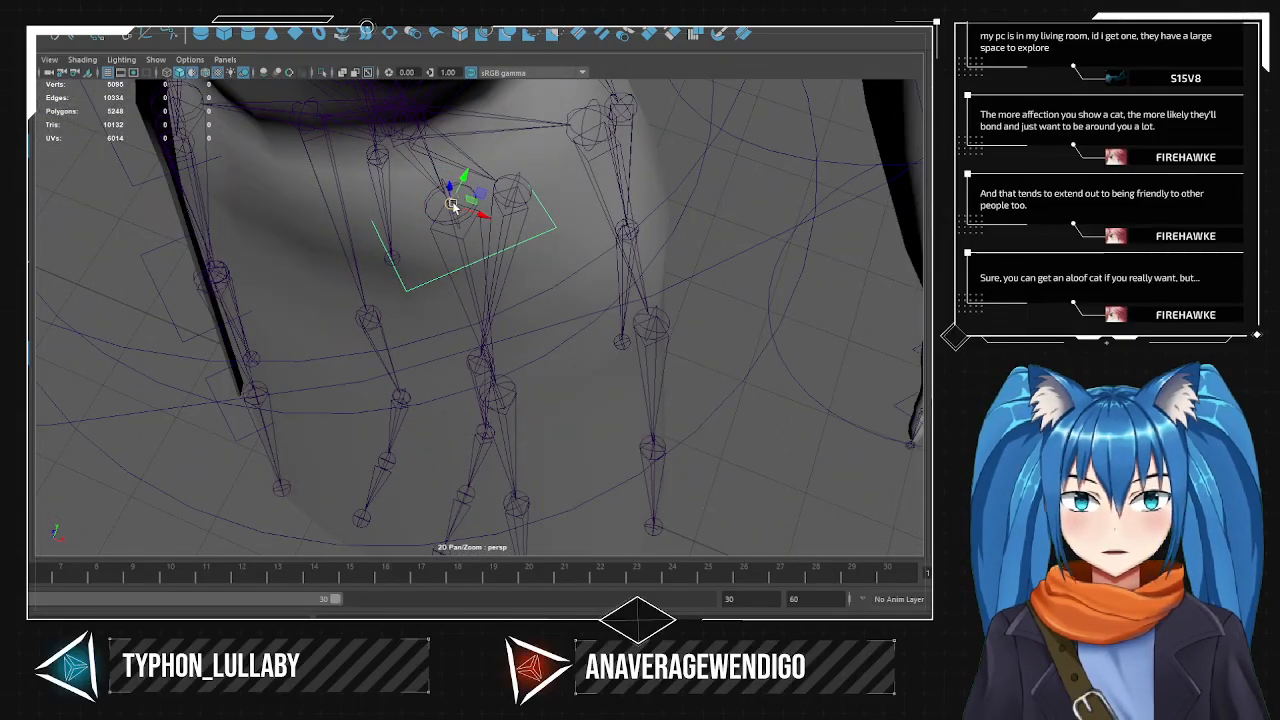
pyautogui.click(503, 390)
pyautogui.press('f')
# - Rotate the new square control to line up with the second joint of the left front skirt chain
pyautogui.keyDown('alt'); pyautogui.moveTo(554, 402); pyautogui.dragTo(499, 358); pyautogui.keyUp('alt')
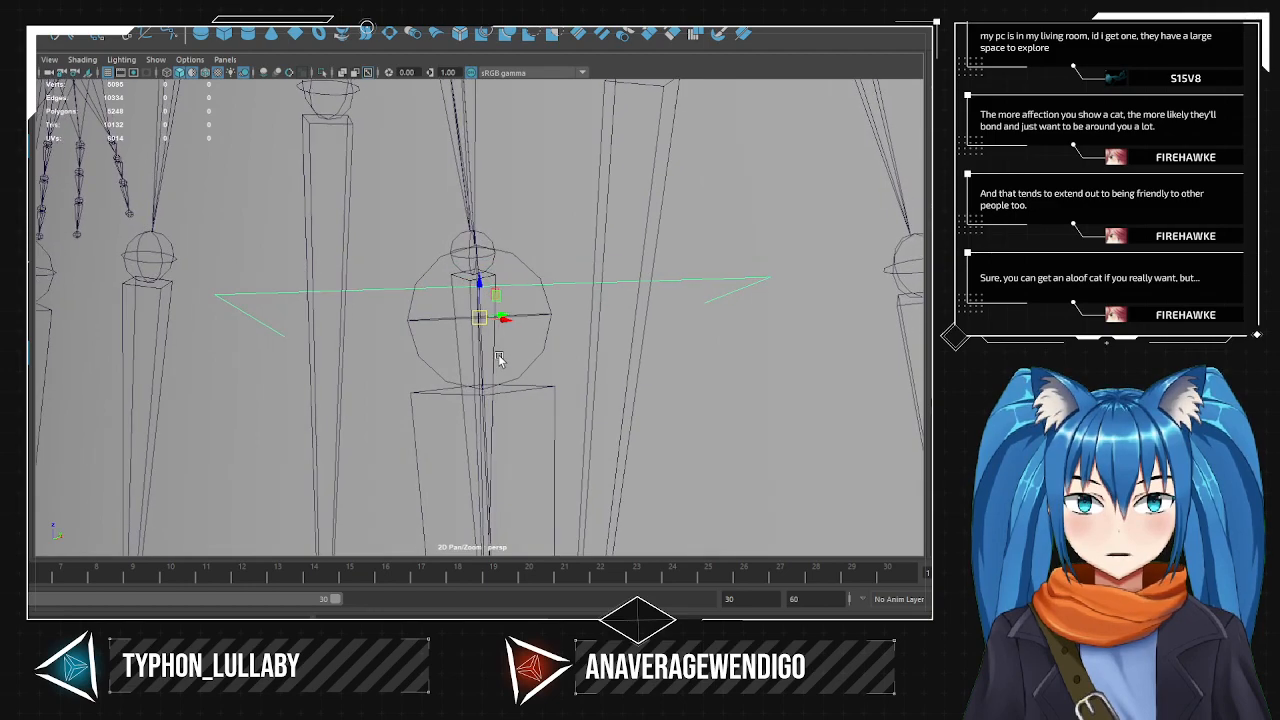
pyautogui.press('e')
pyautogui.moveTo(482, 312); pyautogui.dragTo(660, 382)
pyautogui.scroll(-4, 487, 310)
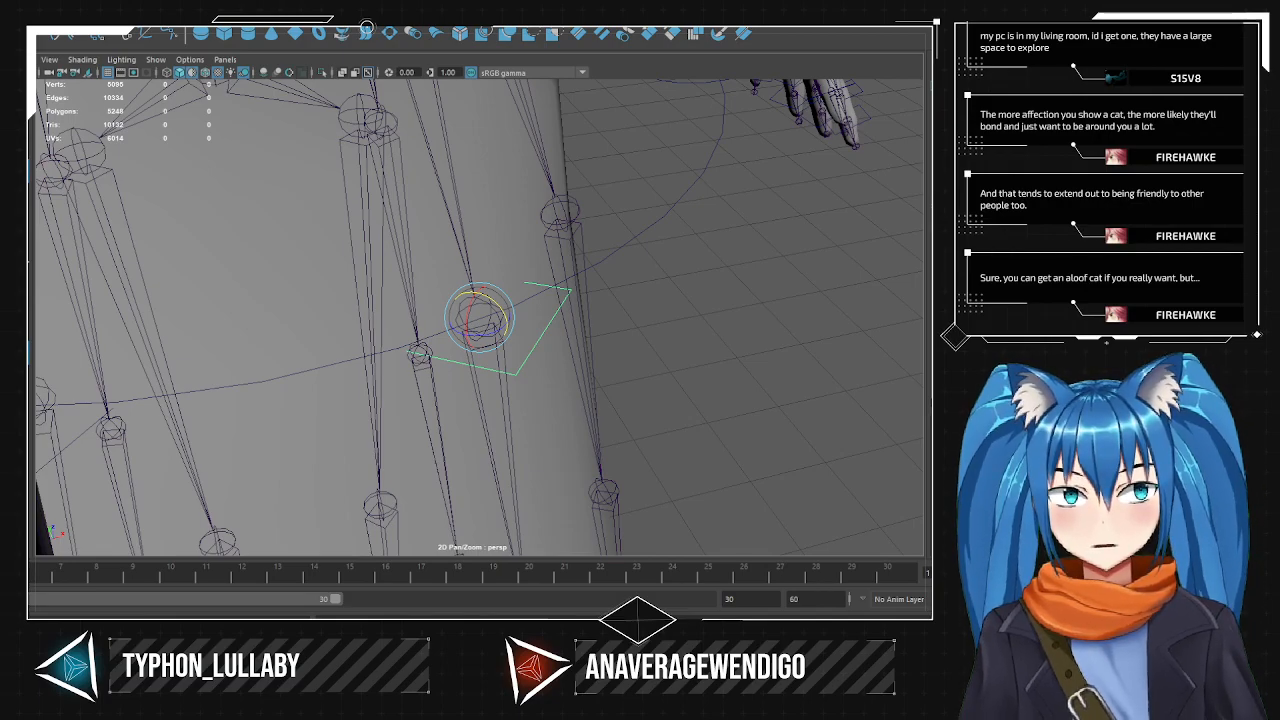
# - Place a square control on the third joint of the front skirt chain below the left hip
pyautogui.keyDown('alt'); pyautogui.moveTo(660, 382); pyautogui.dragTo(551, 206); pyautogui.keyUp('alt')
pyautogui.click(522, 355)
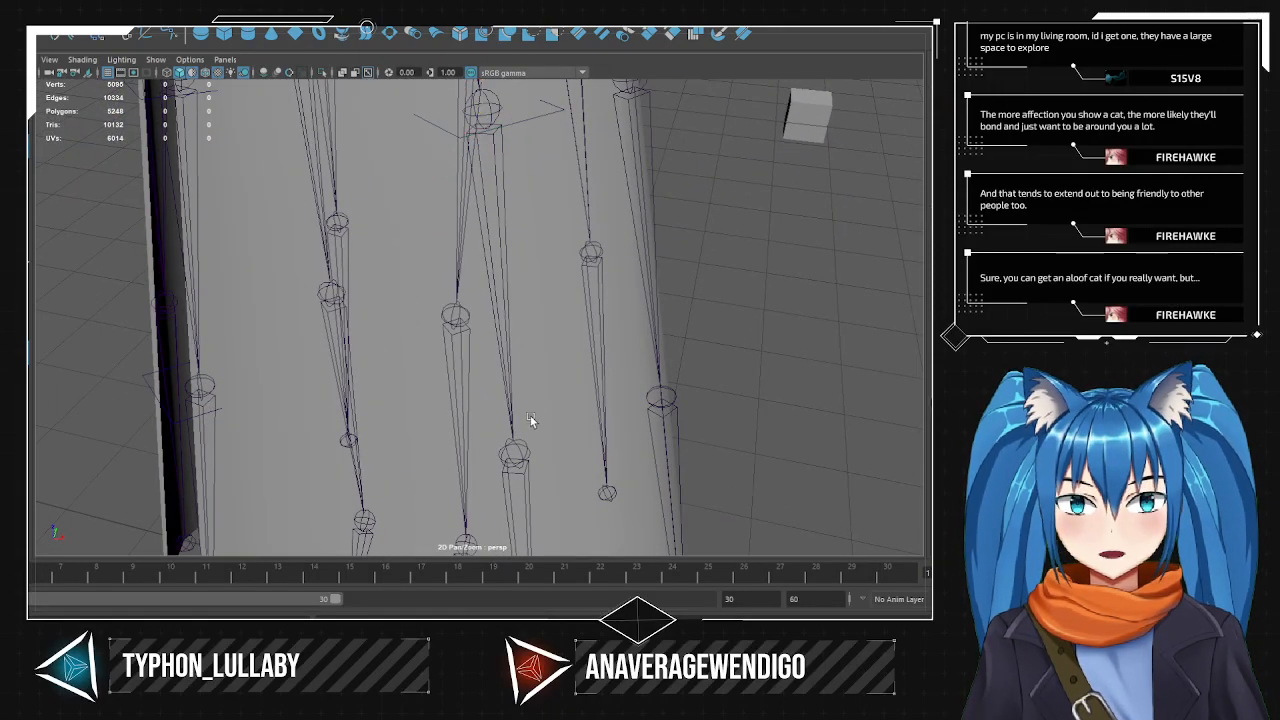
pyautogui.click(545, 400)
pyautogui.keyDown('alt'); pyautogui.moveTo(545, 400); pyautogui.dragTo(495, 200); pyautogui.keyUp('alt')
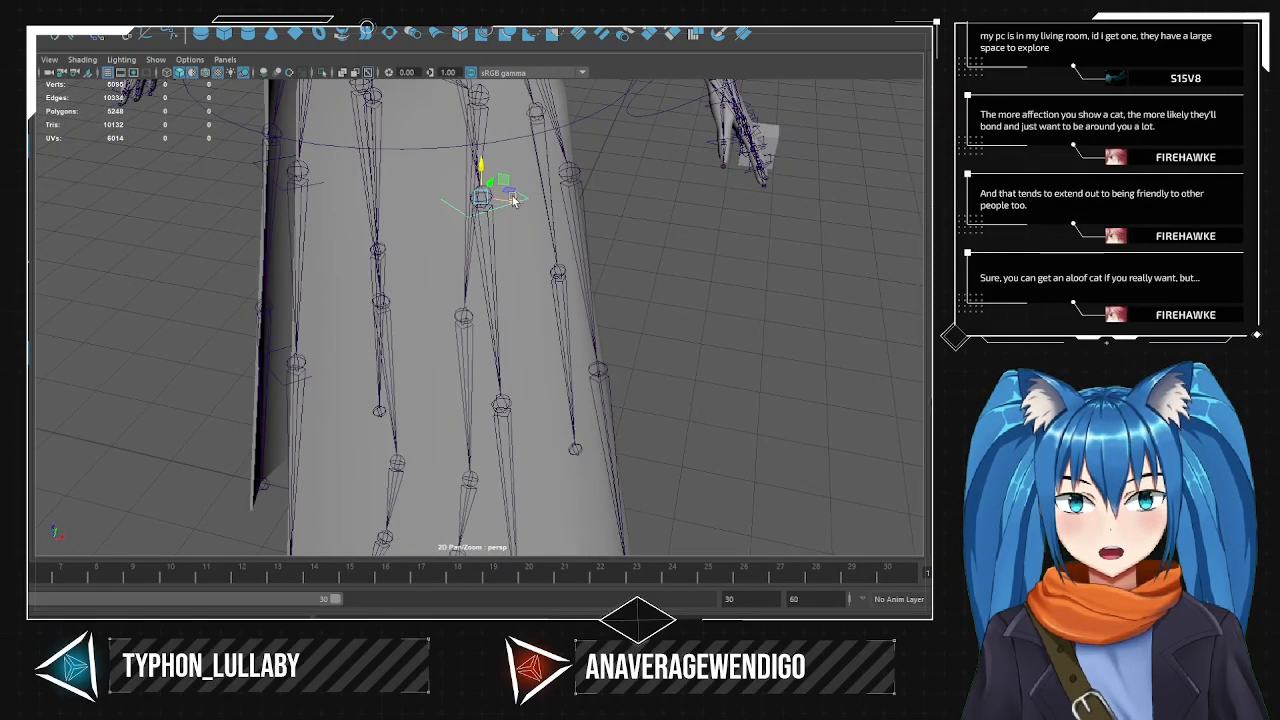
pyautogui.click(501, 410)
pyautogui.press('f')
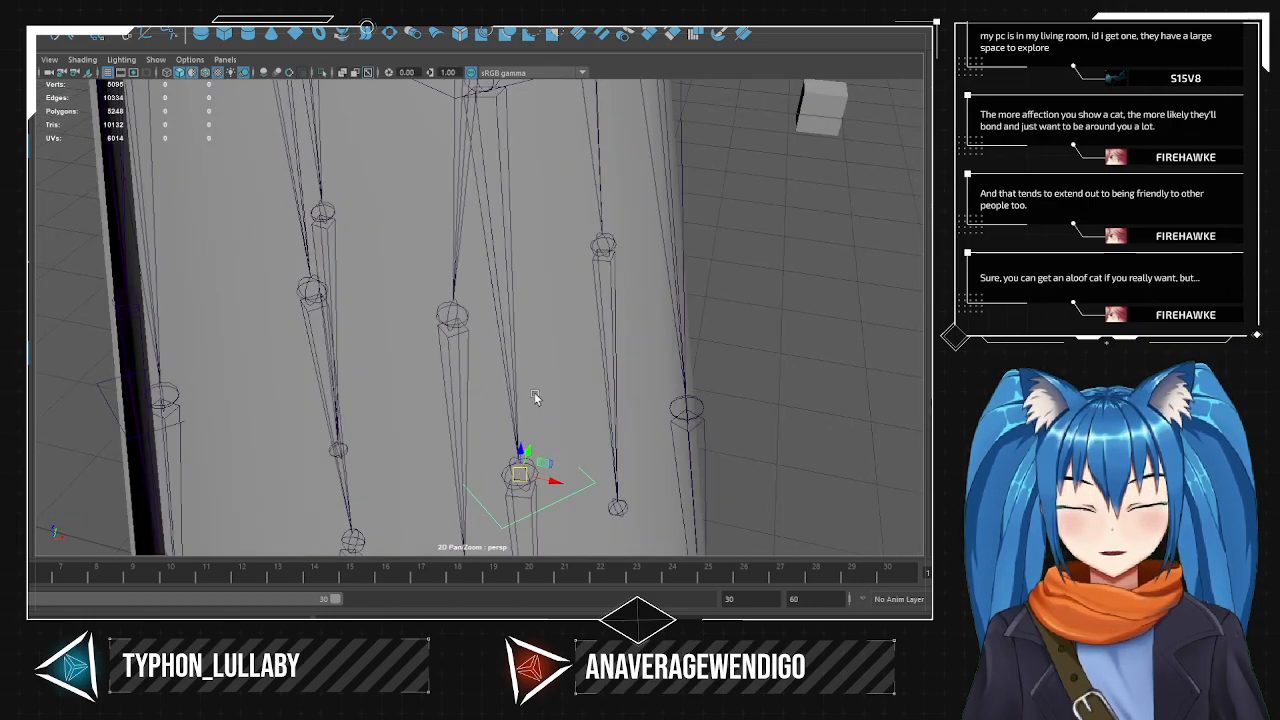
# - Rotate the lowest square control to line up with the third joint of the left front skirt chain
pyautogui.keyDown('alt'); pyautogui.moveTo(481, 350); pyautogui.dragTo(484, 304); pyautogui.keyUp('alt')
pyautogui.press('e')
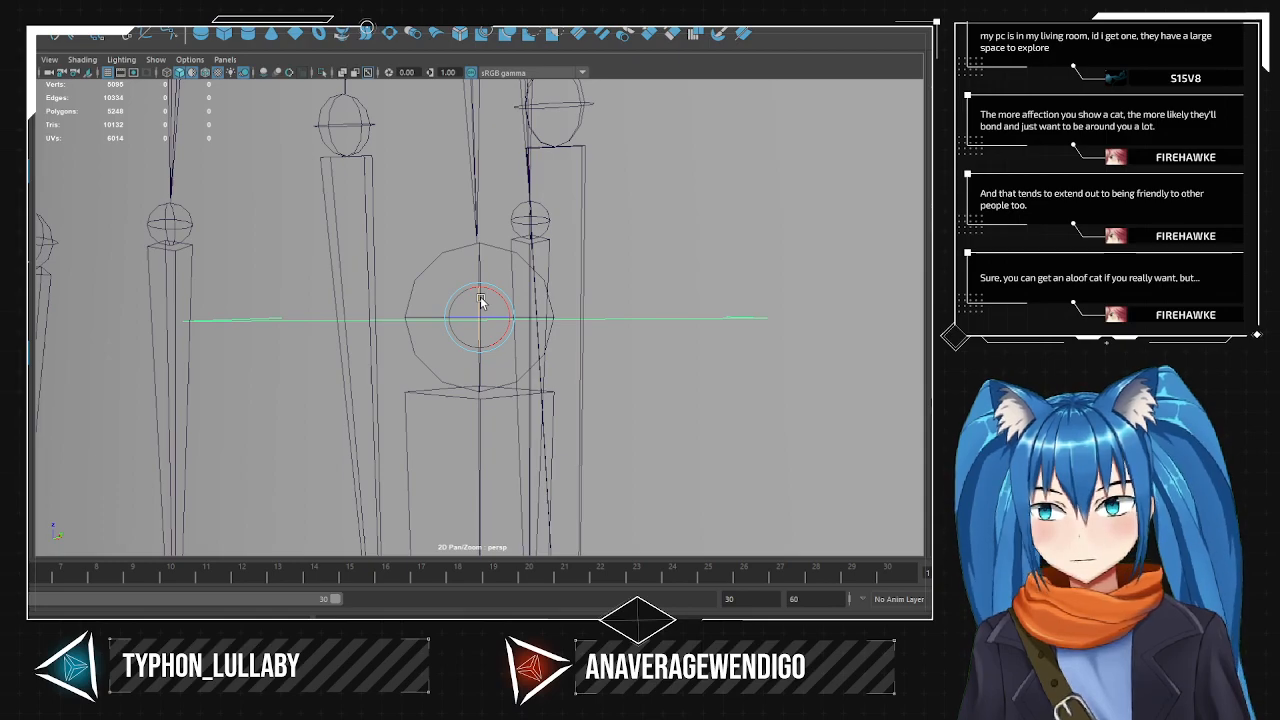
pyautogui.scroll(-10, 482, 305)
pyautogui.keyDown('alt'); pyautogui.moveTo(483, 322); pyautogui.dragTo(824, 370); pyautogui.keyUp('alt')
pyautogui.keyDown('alt'); pyautogui.moveTo(640, 311); pyautogui.dragTo(467, 336); pyautogui.keyUp('alt')
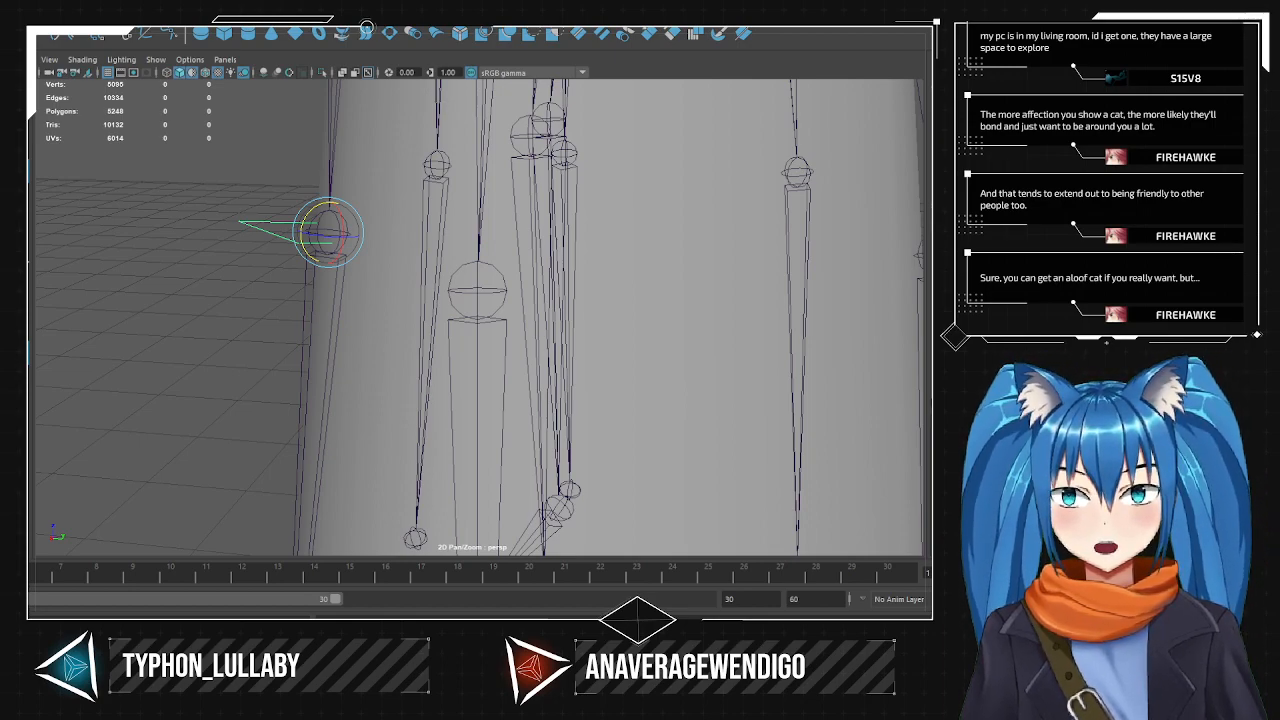
# - Try to move the left front hip's square control to the skirt joint on the left side of the hip
pyautogui.hotkey('ctrl', 'z')
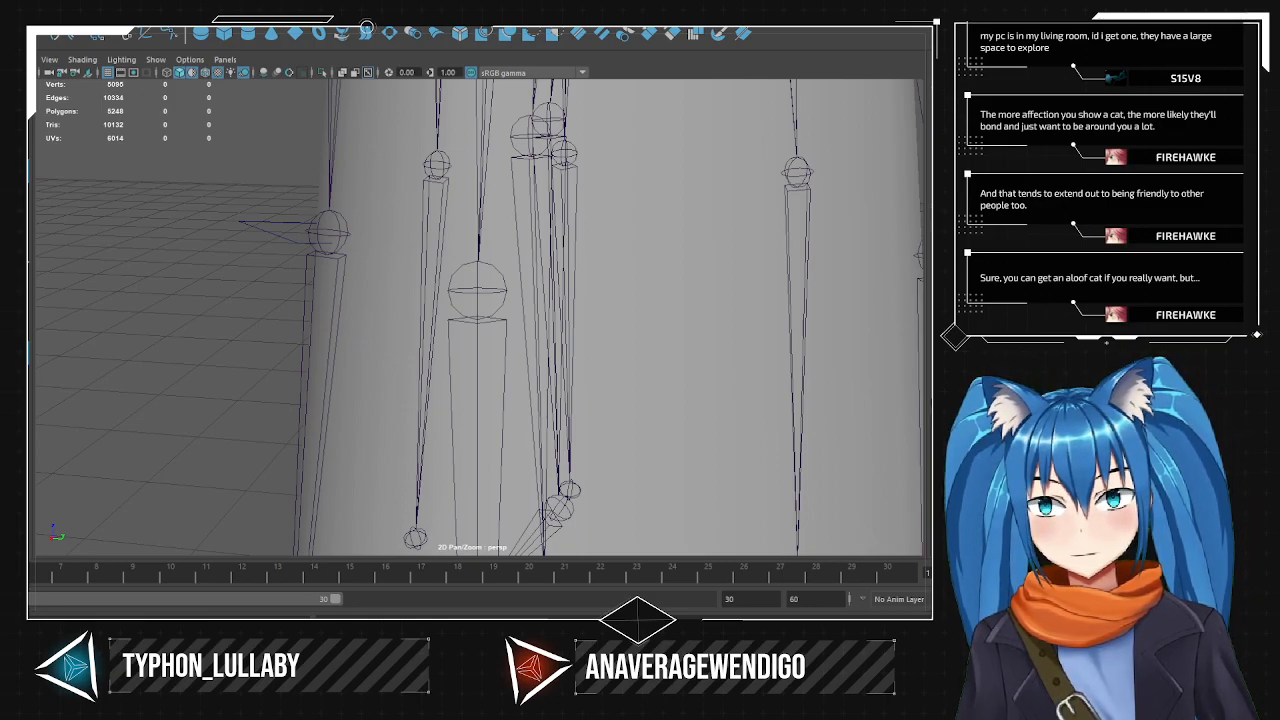
pyautogui.click(329, 232)
pyautogui.press('f')
pyautogui.keyDown('alt'); pyautogui.moveTo(496, 263); pyautogui.dragTo(614, 329); pyautogui.keyUp('alt')
pyautogui.keyDown('alt'); pyautogui.moveTo(614, 329); pyautogui.dragTo(554, 277, button='middle'); pyautogui.keyUp('alt')
pyautogui.press('w')
pyautogui.moveTo(422, 268); pyautogui.dragTo(600, 366)
pyautogui.hotkey('ctrl', 'z')
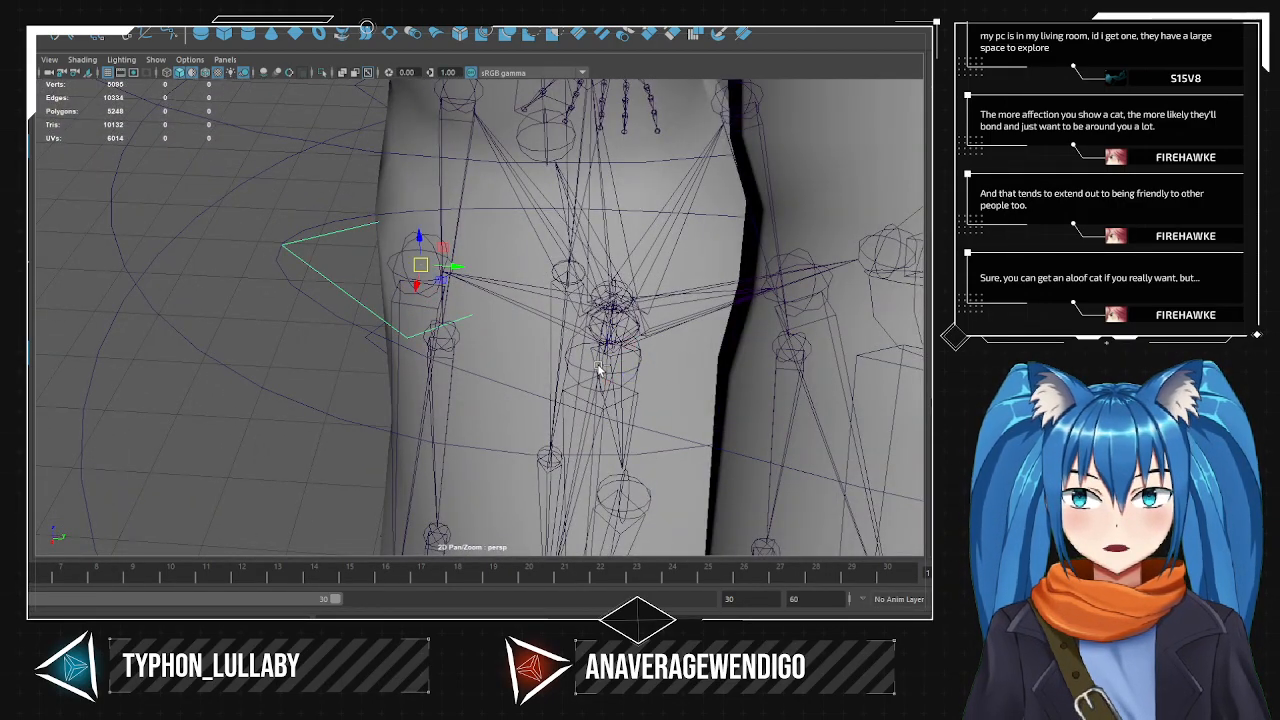
# - Place a copy of the left front hip's square control on the top skirt joint at the left side of the hip
pyautogui.click(428, 287)
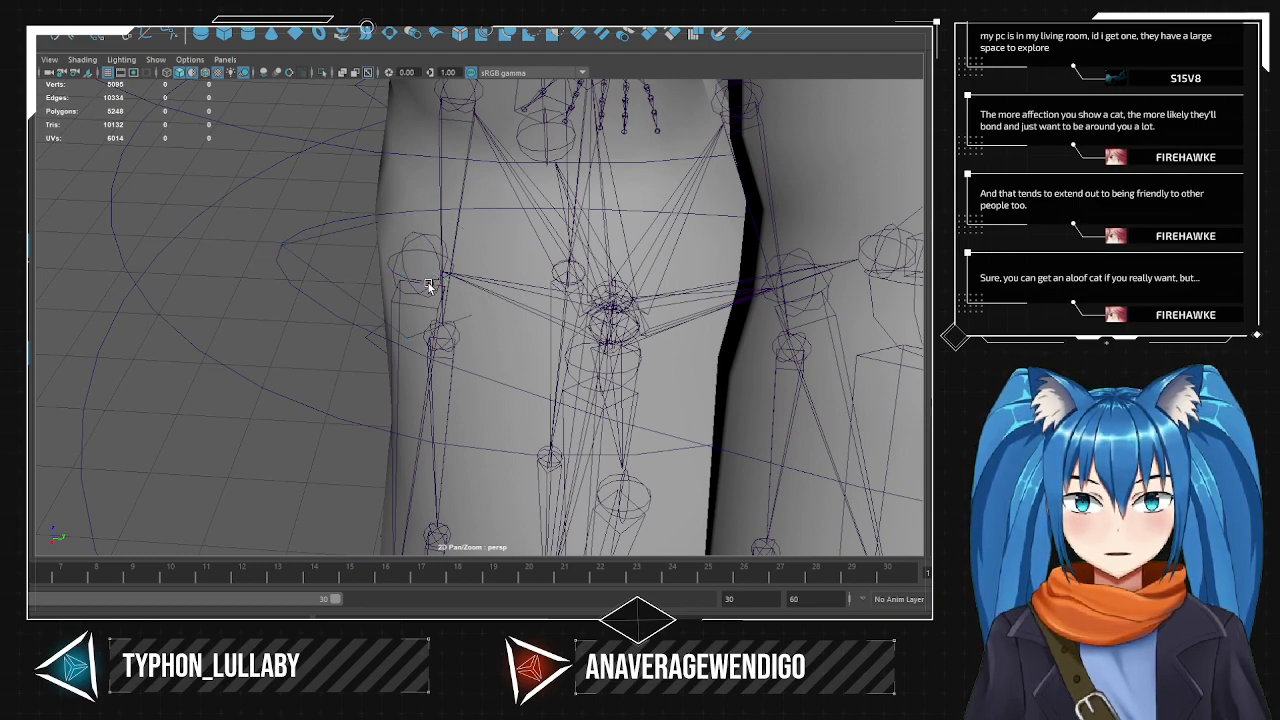
pyautogui.hotkey('ctrl', 't')
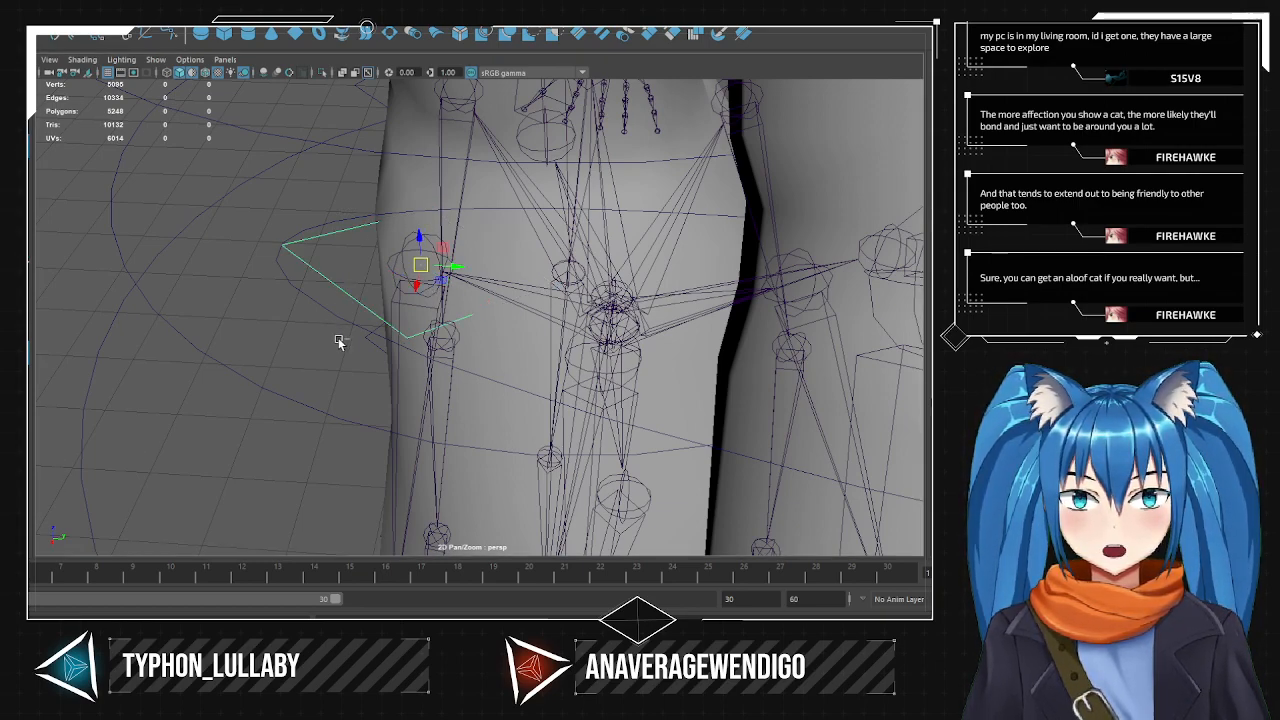
pyautogui.press('w')
pyautogui.hotkey('ctrl', 't')
pyautogui.press('w')
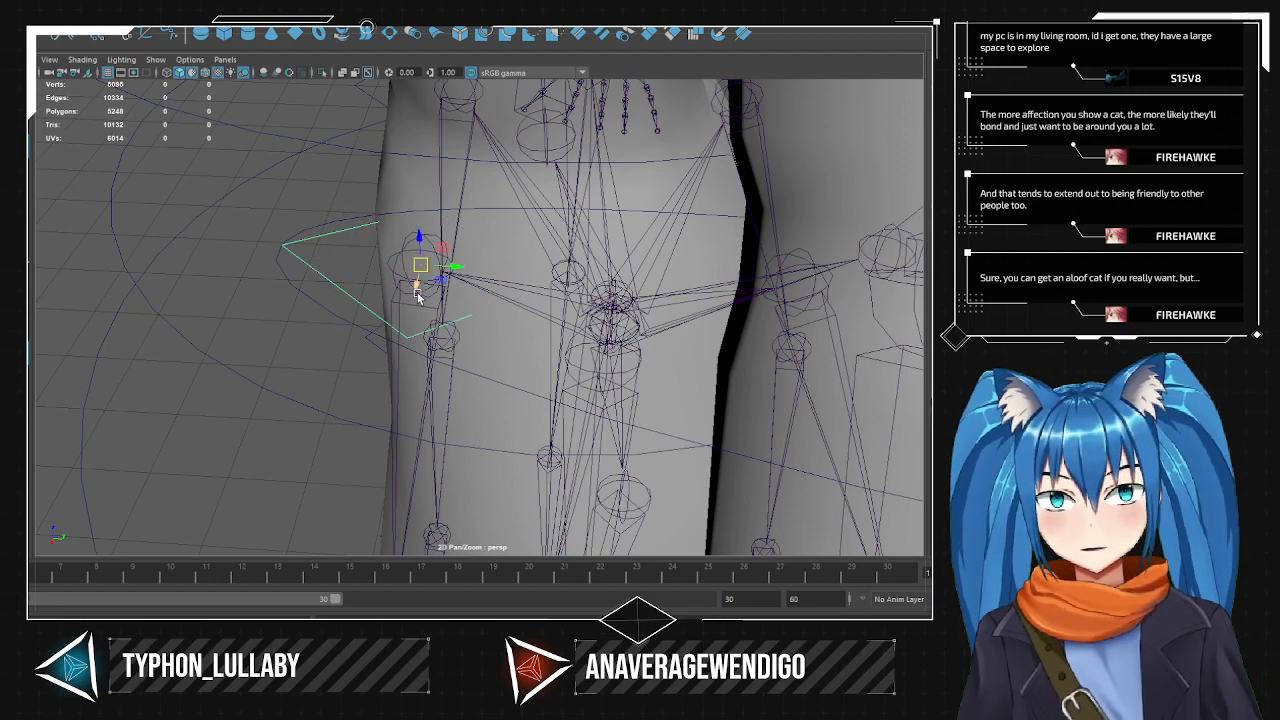
pyautogui.click(603, 362)
pyautogui.keyDown('alt'); pyautogui.moveTo(601, 364); pyautogui.dragTo(514, 346); pyautogui.keyUp('alt')
pyautogui.click(486, 286)
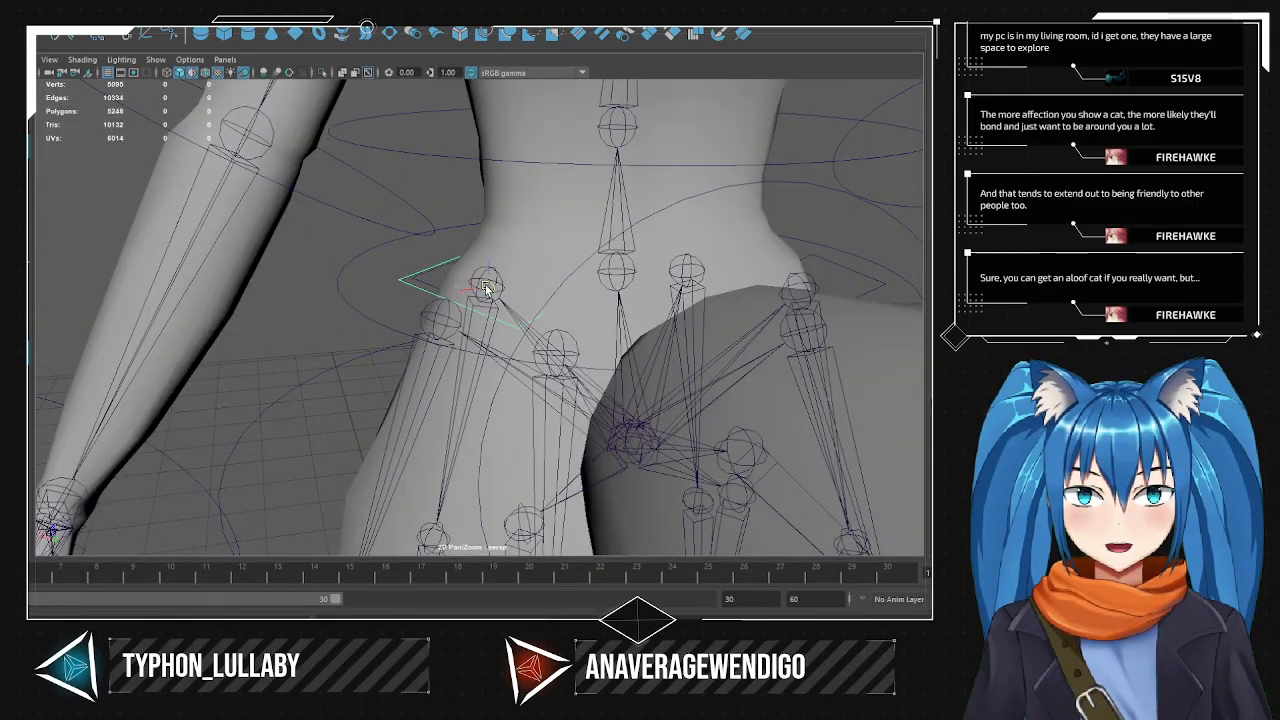
# - Rotate the side square control so it faces outward and lies square to the top side skirt joint
pyautogui.keyDown('alt'); pyautogui.moveTo(442, 322); pyautogui.dragTo(563, 366); pyautogui.keyUp('alt')
pyautogui.press('e')
pyautogui.scroll(-6, 621, 321)
pyautogui.scroll(-5, 619, 356)
pyautogui.keyDown('alt'); pyautogui.moveTo(563, 366); pyautogui.dragTo(614, 460, button='right'); pyautogui.keyUp('alt')
pyautogui.keyDown('alt'); pyautogui.moveTo(614, 460); pyautogui.dragTo(494, 351); pyautogui.keyUp('alt')
pyautogui.keyDown('alt'); pyautogui.moveTo(494, 351); pyautogui.dragTo(646, 400, button='right'); pyautogui.keyUp('alt')
pyautogui.keyDown('alt'); pyautogui.moveTo(646, 400); pyautogui.dragTo(676, 359); pyautogui.keyUp('alt')
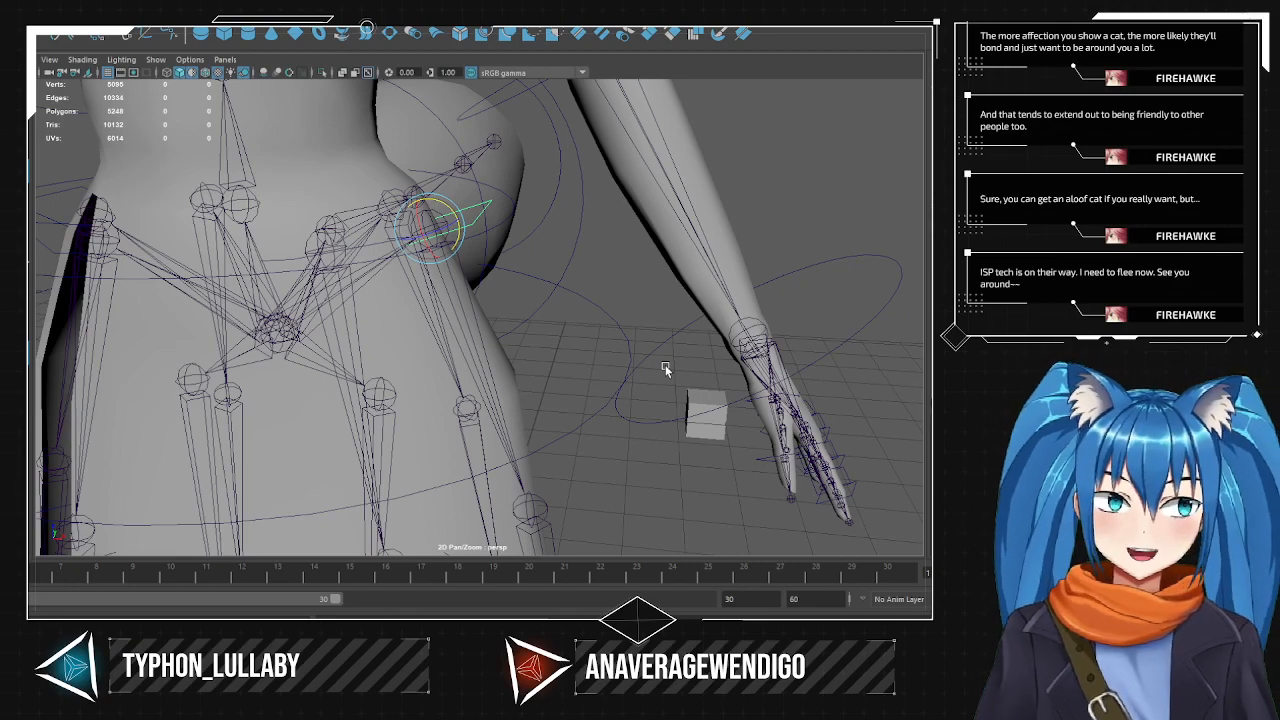
pyautogui.keyDown('alt'); pyautogui.moveTo(665, 365); pyautogui.dragTo(583, 293); pyautogui.keyUp('alt')
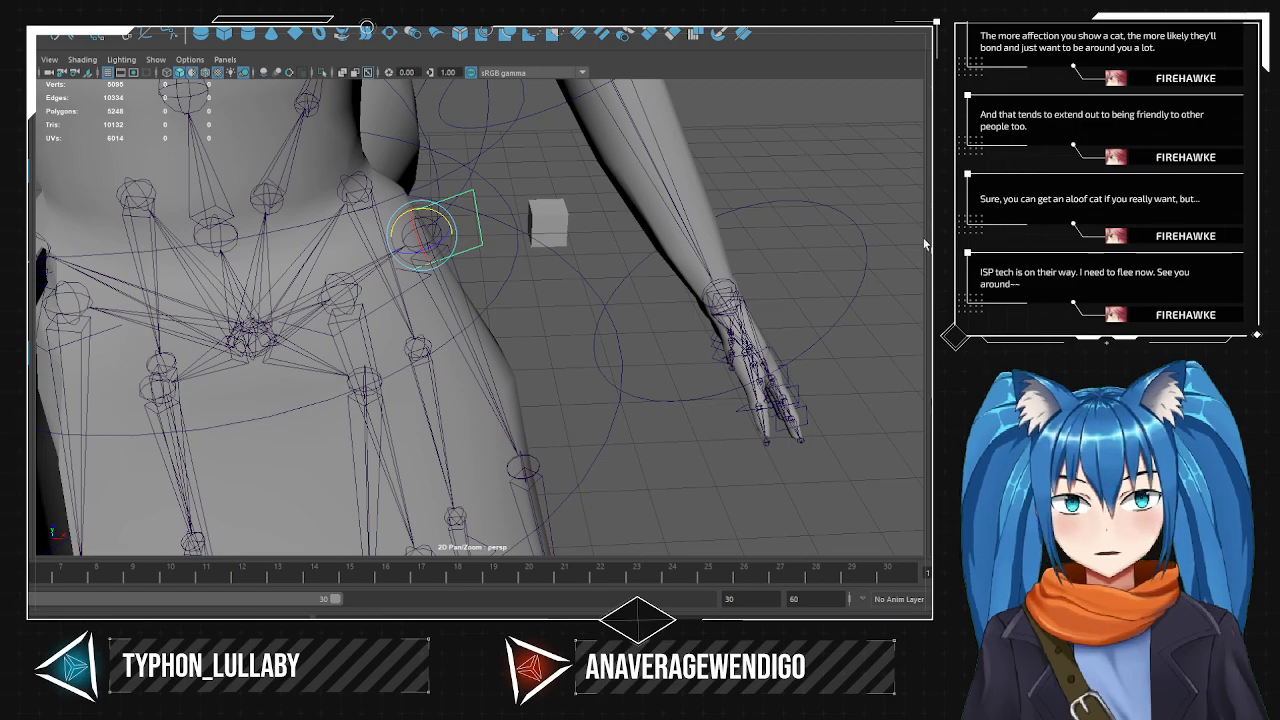
# - Place a square control on the second joint of the skirt chain down the left side
pyautogui.keyDown('alt'); pyautogui.moveTo(532, 300); pyautogui.dragTo(480, 270); pyautogui.keyUp('alt')
pyautogui.click(524, 513)
pyautogui.moveTo(526, 512); pyautogui.dragTo(654, 380)
pyautogui.press('f')
# - Rotate the new square control to line up with the second joint of the left side skirt chain
pyautogui.keyDown('alt'); pyautogui.moveTo(597, 306); pyautogui.dragTo(600, 311); pyautogui.keyUp('alt')
pyautogui.press('e')
pyautogui.moveTo(500, 243); pyautogui.dragTo(368, 250)
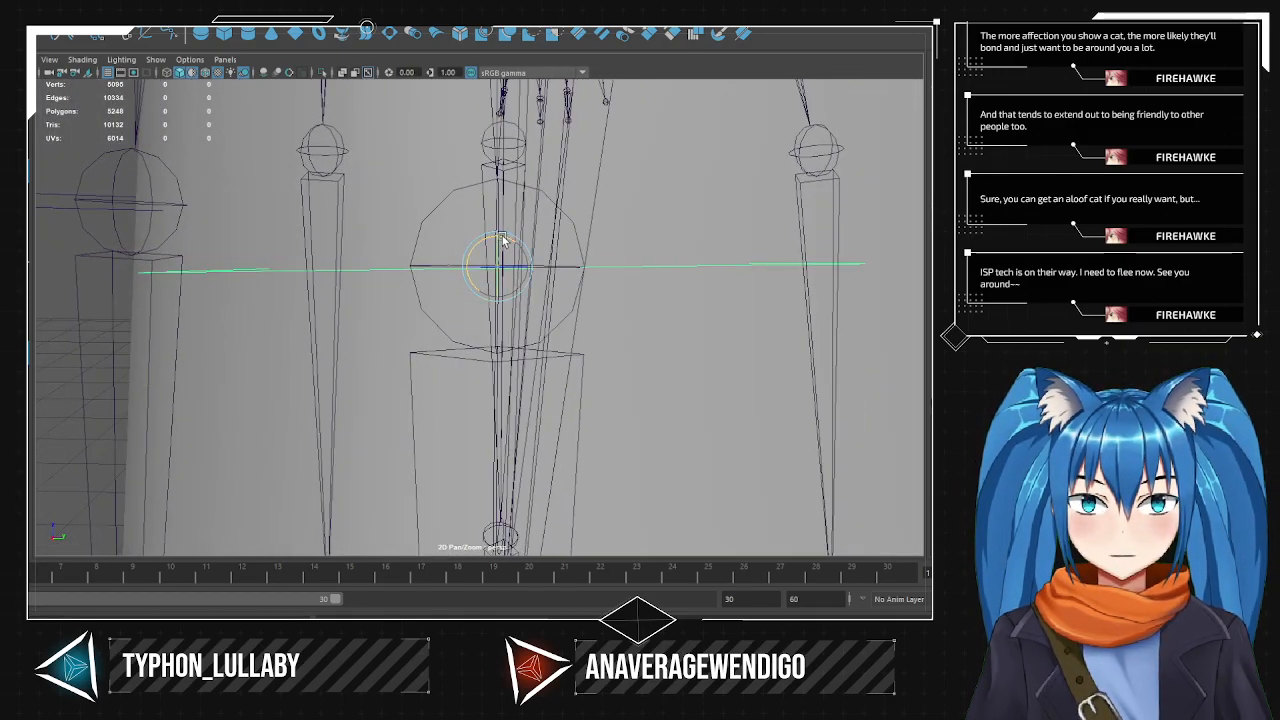
# - Place a square control on the third joint of the skirt chain down the character's left side
pyautogui.keyDown('alt'); pyautogui.moveTo(500, 243); pyautogui.dragTo(643, 283); pyautogui.keyUp('alt')
pyautogui.keyDown('alt'); pyautogui.moveTo(643, 283); pyautogui.dragTo(603, 222, button='middle'); pyautogui.keyUp('alt')
pyautogui.scroll(-5, 596, 294)
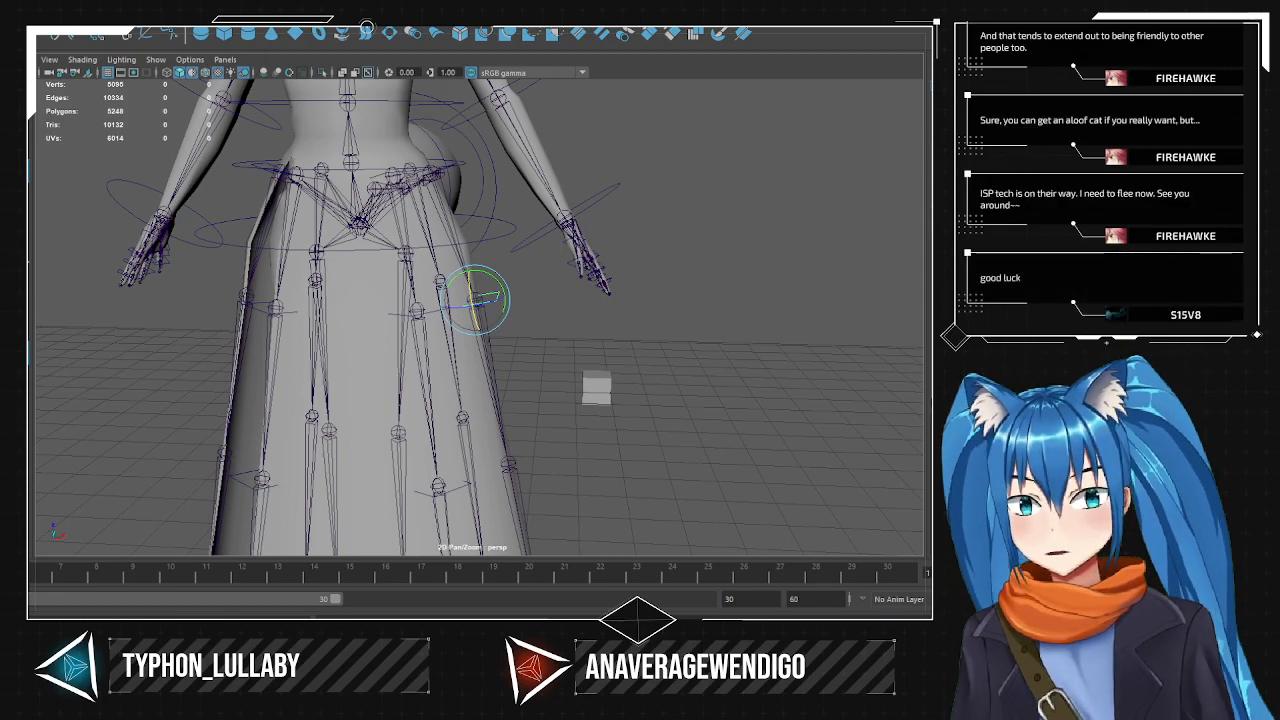
pyautogui.keyDown('alt'); pyautogui.moveTo(580, 268); pyautogui.dragTo(602, 286); pyautogui.keyUp('alt')
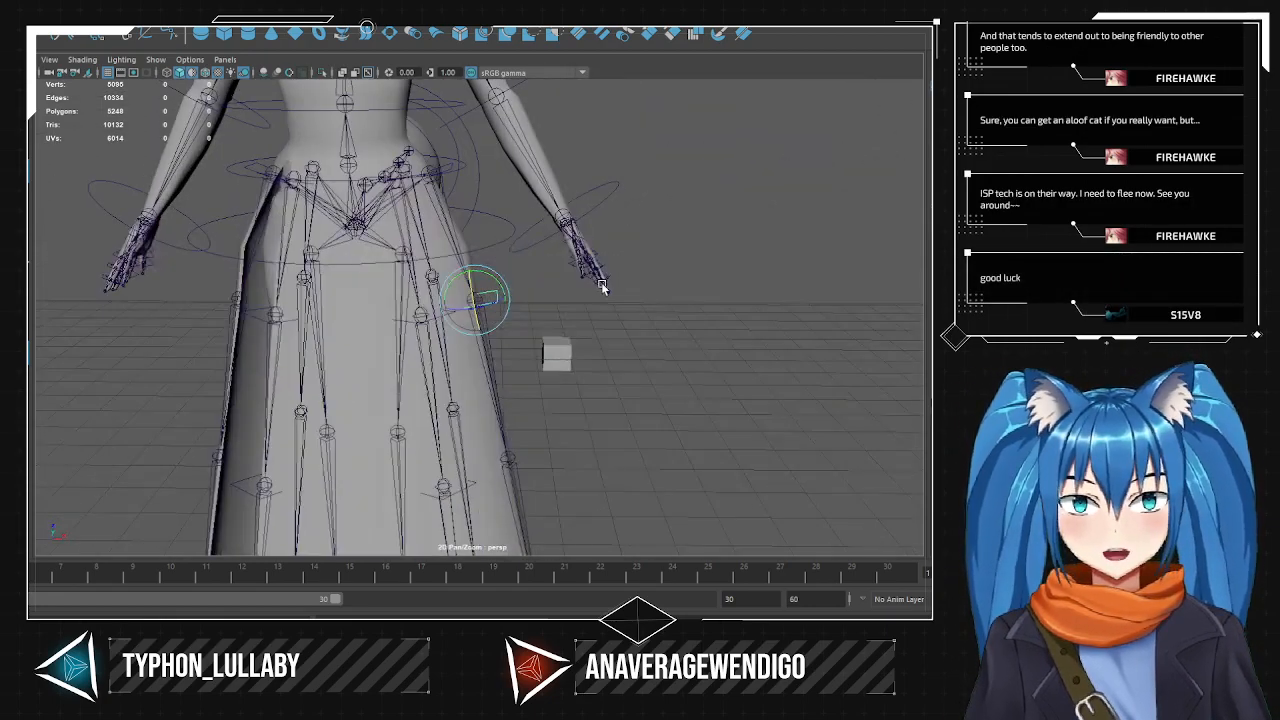
pyautogui.scroll(5, 602, 286)
pyautogui.press('w')
pyautogui.click(483, 425)
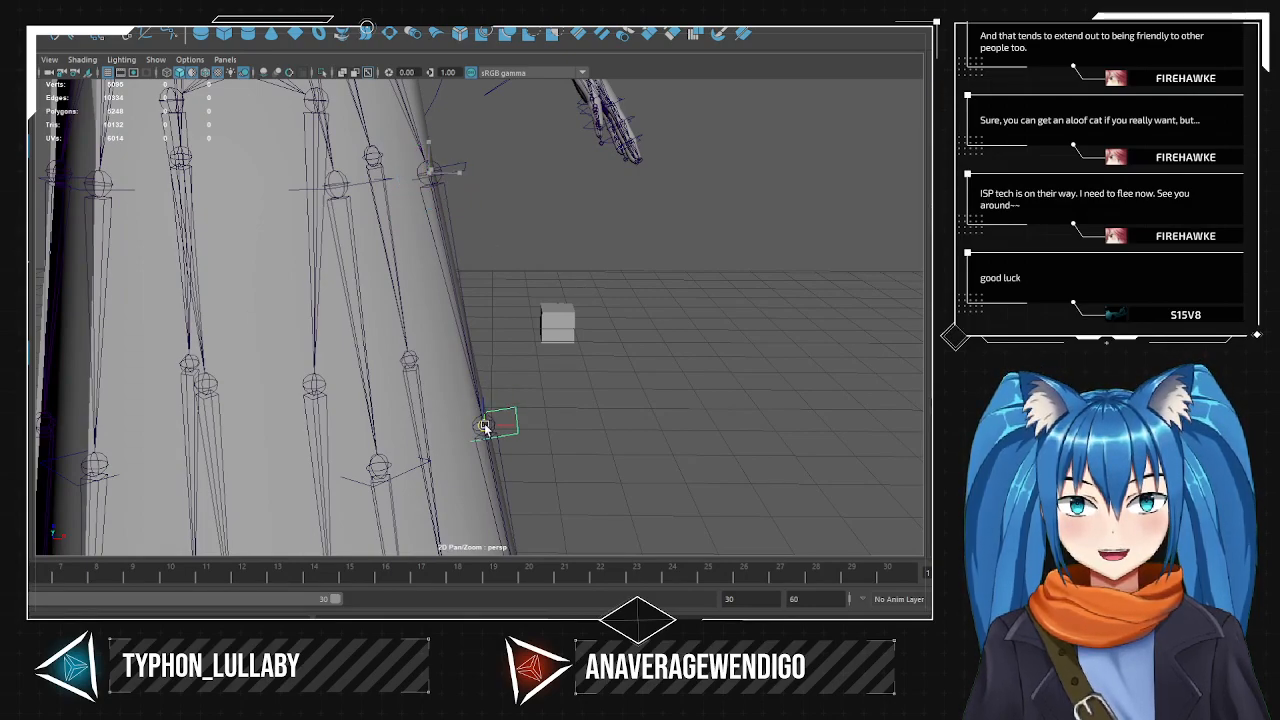
# - Rotate the new square control to line up with the third joint of the left side skirt chain
pyautogui.press('f')
pyautogui.moveTo(403, 410)
pyautogui.keyDown('alt'); pyautogui.mouseDown()
pyautogui.moveTo(379, 408)
pyautogui.moveTo(386, 417)
pyautogui.moveTo(402, 400)
pyautogui.mouseUp(); pyautogui.keyUp('alt')
pyautogui.press('e')
pyautogui.moveTo(505, 303)
pyautogui.mouseDown()
pyautogui.moveTo(503, 329)
pyautogui.moveTo(495, 322)
pyautogui.mouseUp()
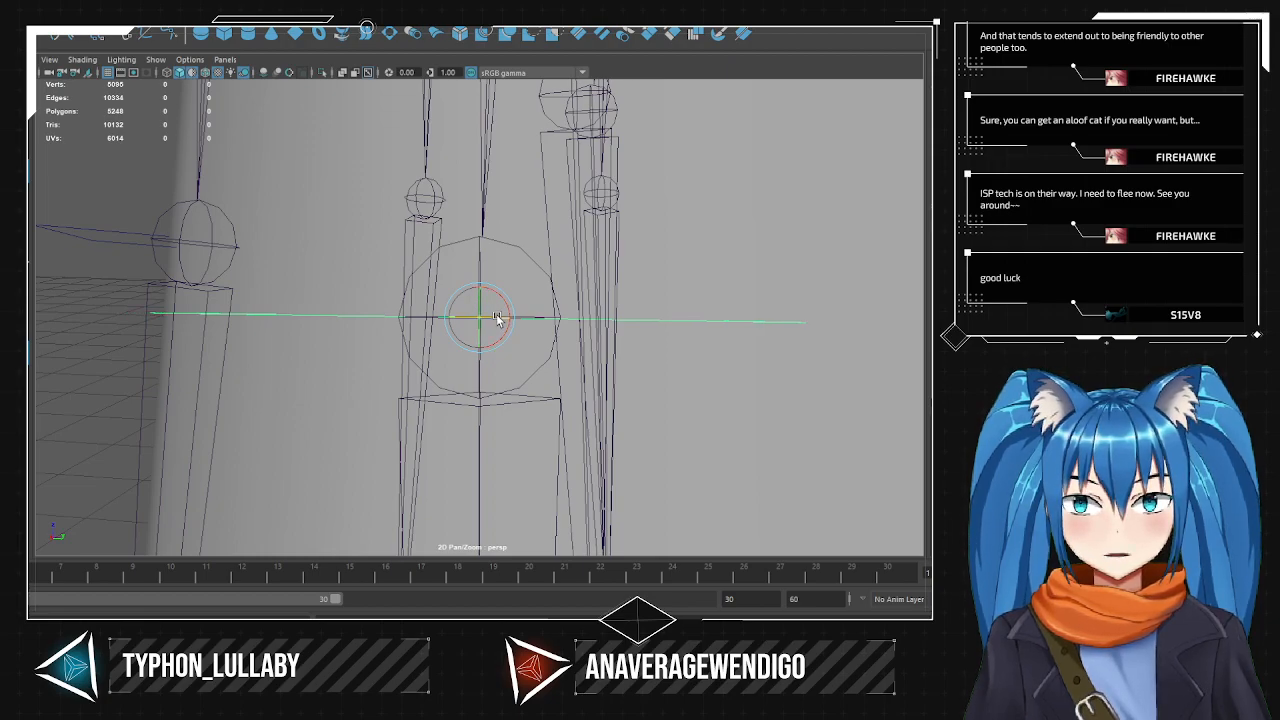
pyautogui.keyDown('alt'); pyautogui.moveTo(497, 318); pyautogui.dragTo(558, 364); pyautogui.keyUp('alt')
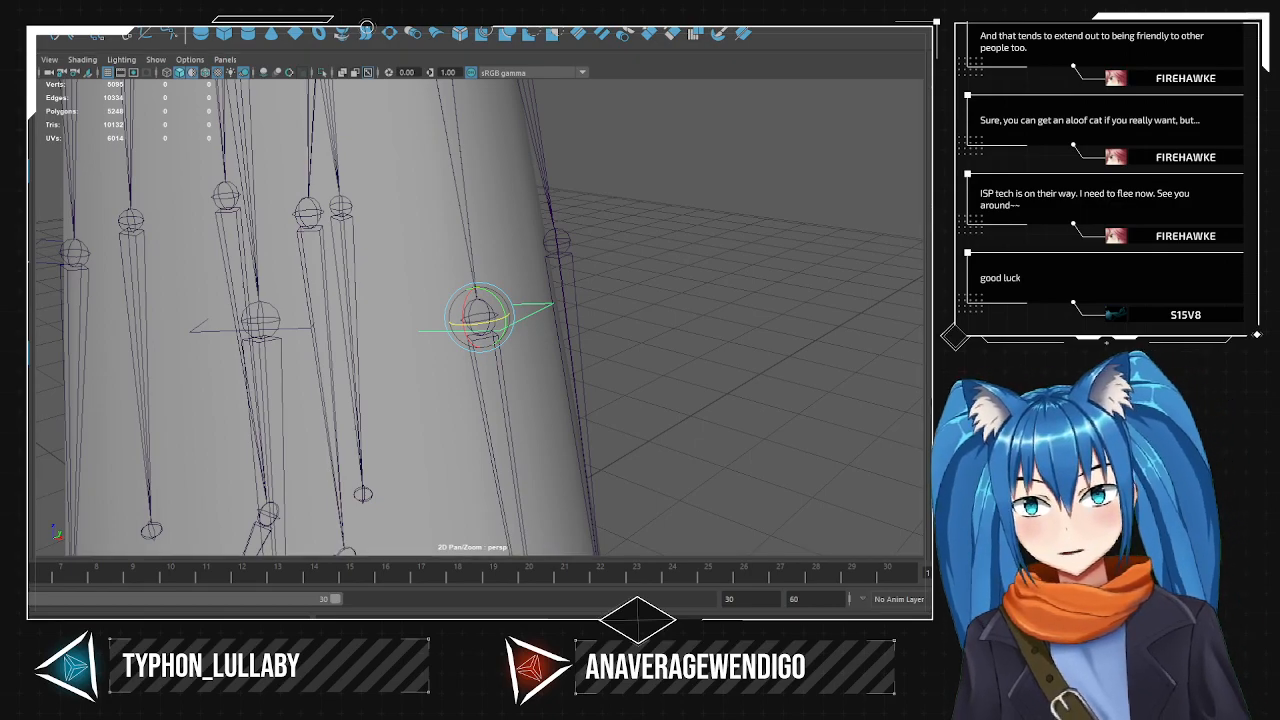
pyautogui.keyDown('alt'); pyautogui.moveTo(540, 400); pyautogui.dragTo(213, 373); pyautogui.keyUp('alt')
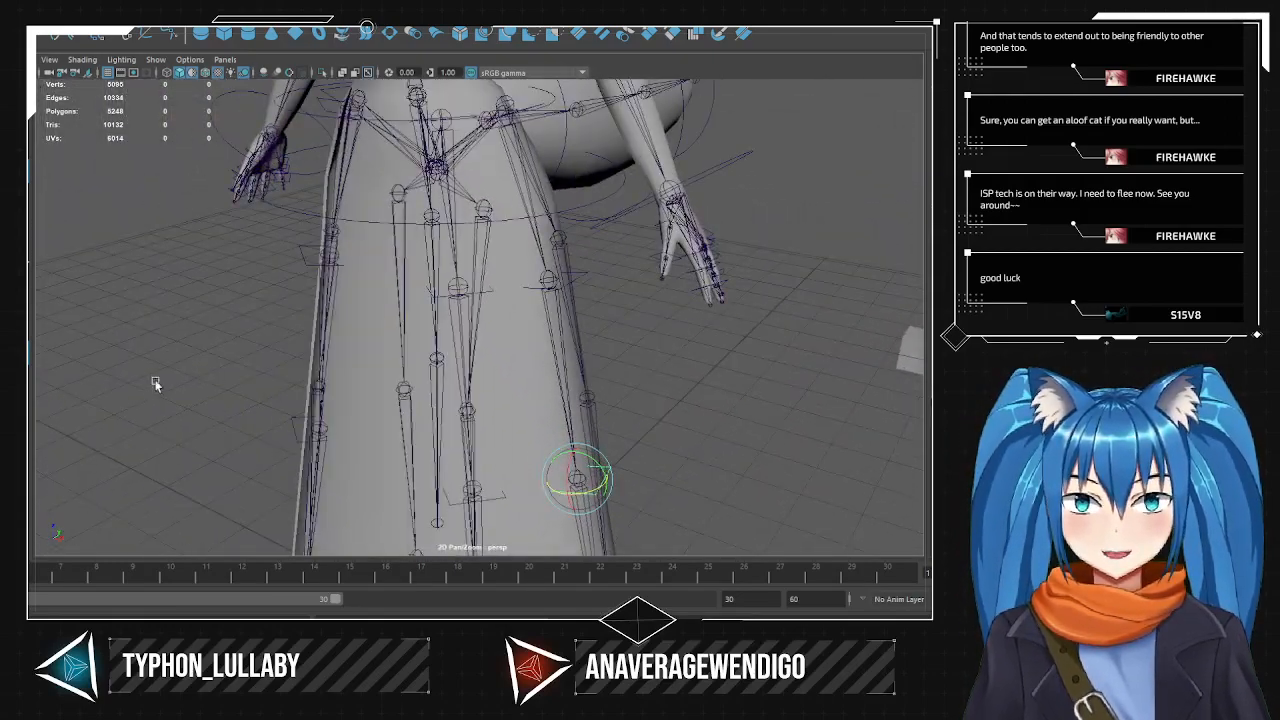
# - Place a copy of the left side hip's square control on the top skirt joint at the left back
pyautogui.click(505, 110)
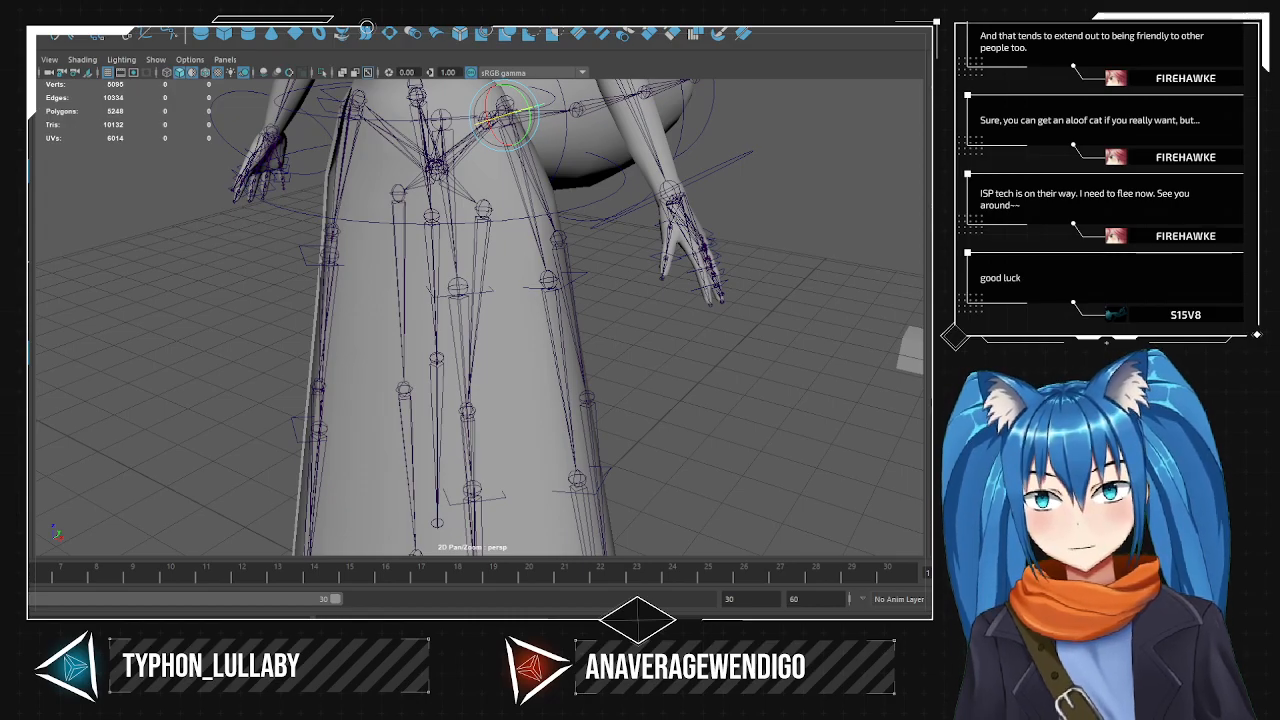
pyautogui.keyDown('alt'); pyautogui.moveTo(458, 439); pyautogui.dragTo(735, 292); pyautogui.keyUp('alt')
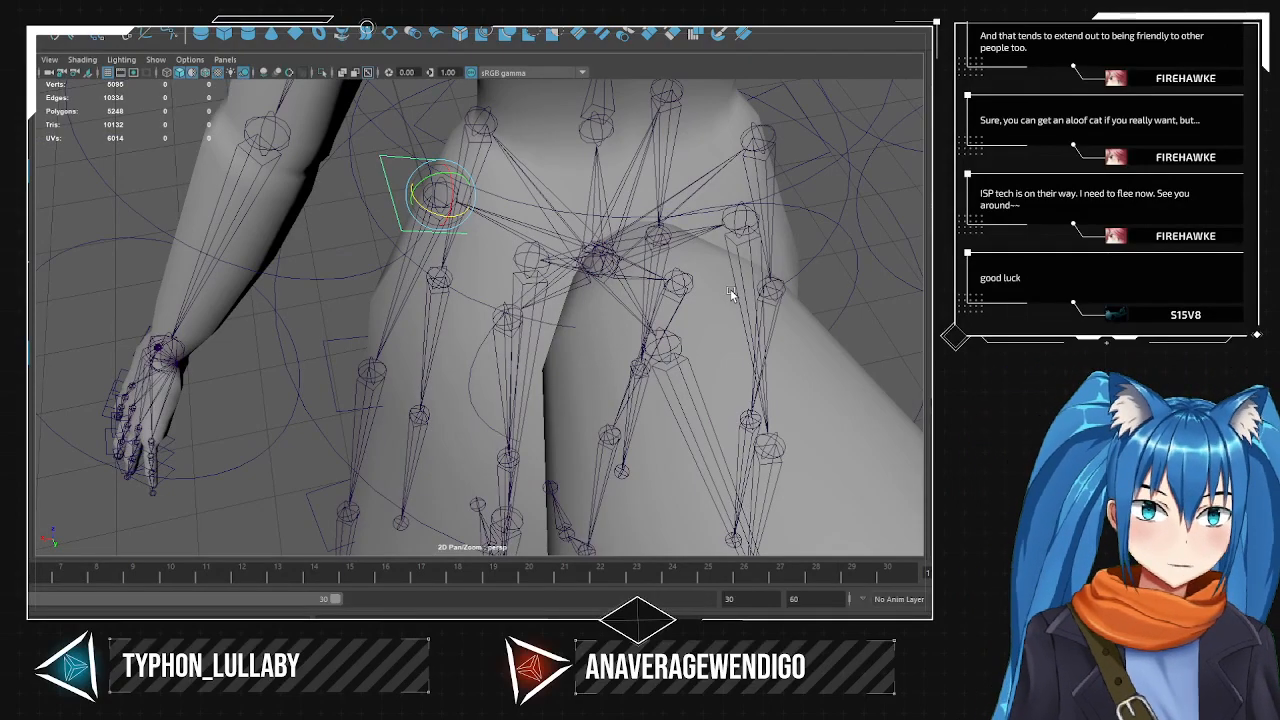
pyautogui.scroll(3, 482, 223)
pyautogui.keyDown('alt'); pyautogui.moveTo(497, 225); pyautogui.dragTo(378, 374); pyautogui.keyUp('alt')
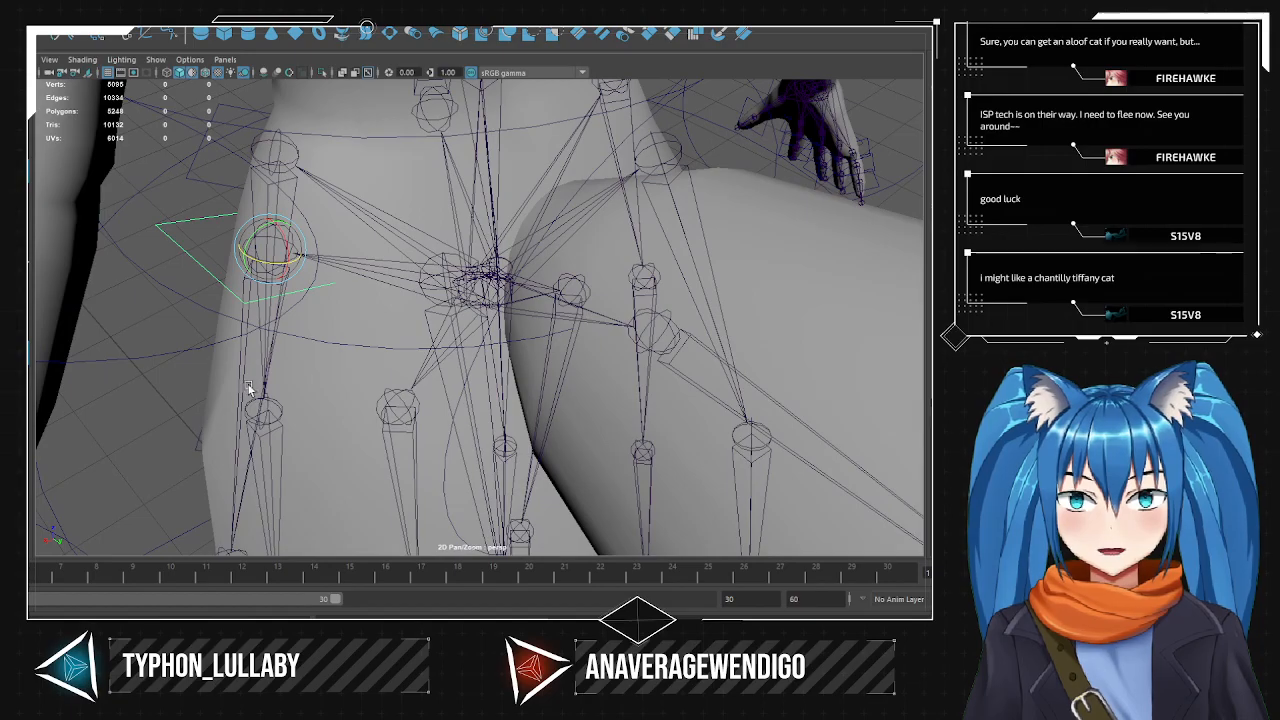
pyautogui.press('w')
pyautogui.moveTo(285, 260)
pyautogui.keyDown('alt'); pyautogui.mouseDown()
pyautogui.moveTo(300, 262)
pyautogui.moveTo(266, 256)
pyautogui.mouseUp(); pyautogui.keyUp('alt')
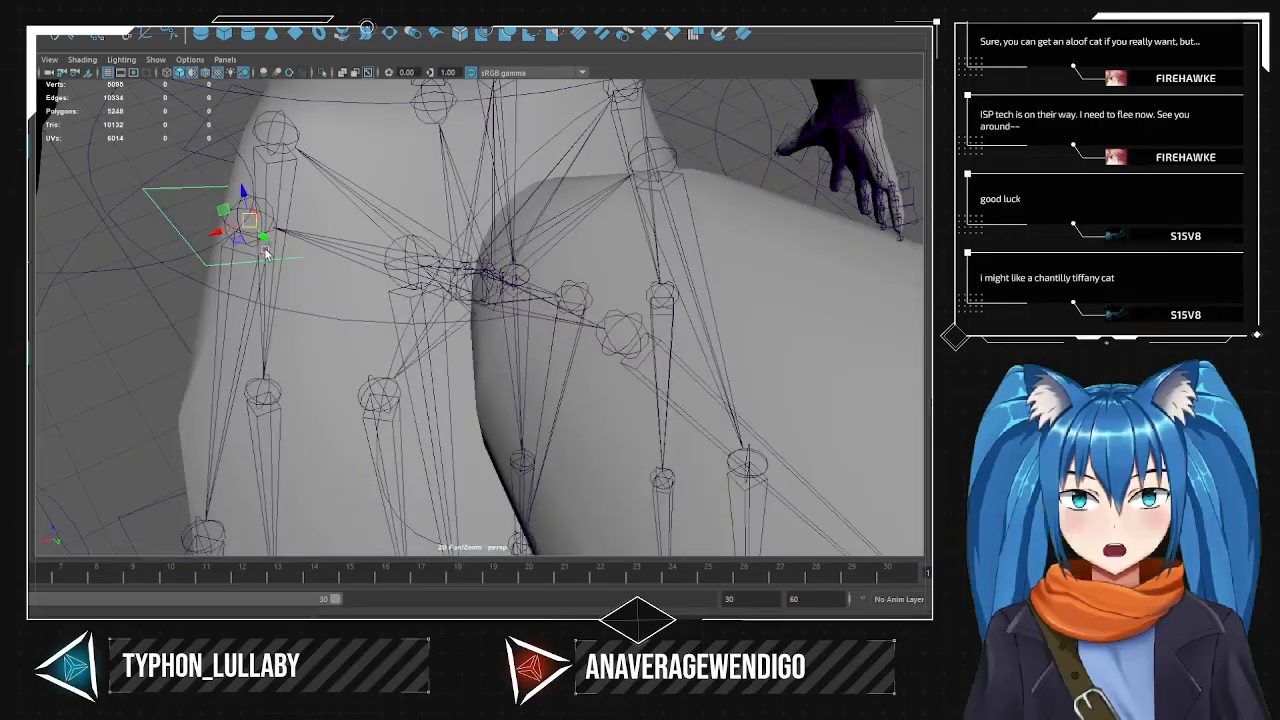
pyautogui.click(413, 262)
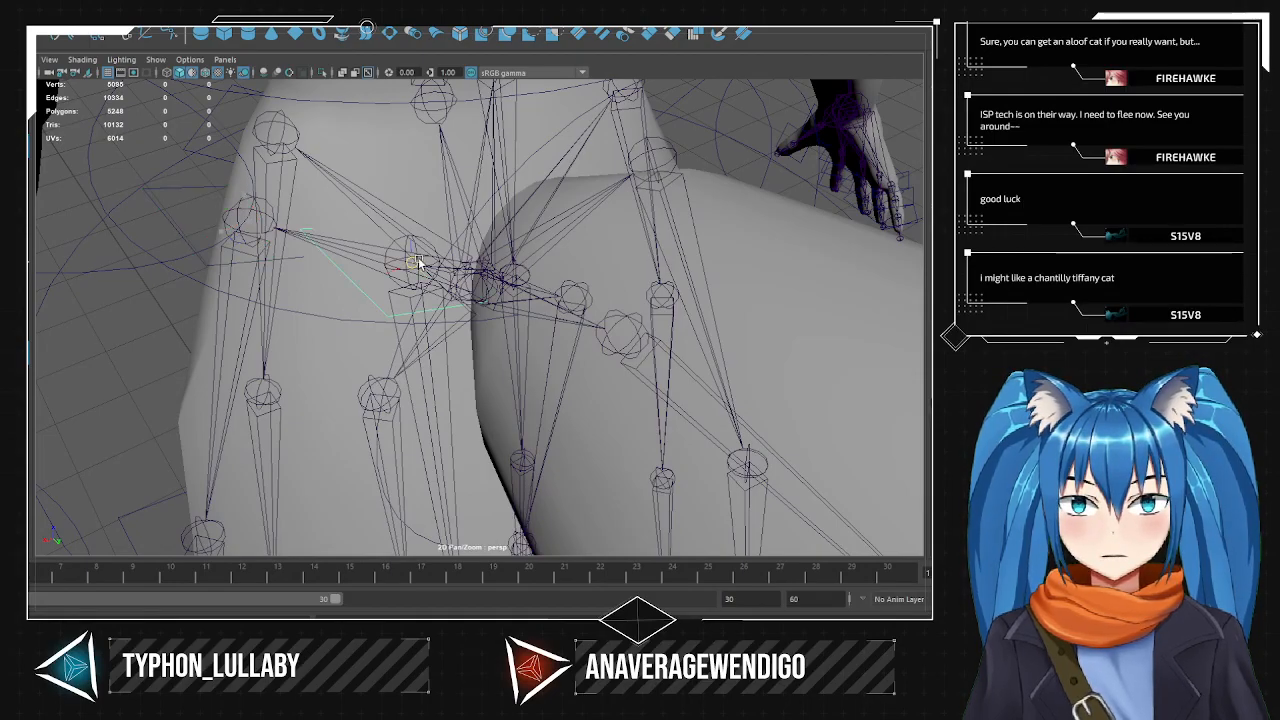
# - Rotate the left back square control so it faces backward and lies square to the top skirt joint
pyautogui.keyDown('alt'); pyautogui.moveTo(413, 262); pyautogui.dragTo(525, 395); pyautogui.keyUp('alt')
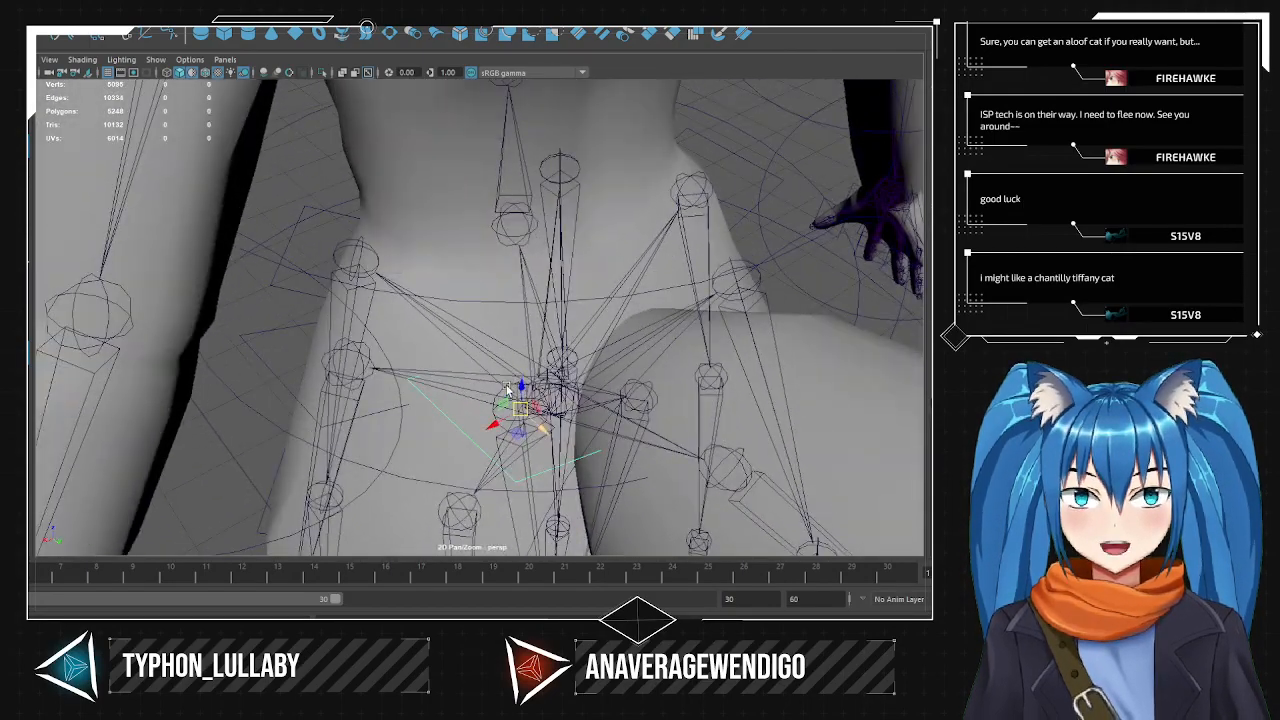
pyautogui.scroll(4, 577, 505)
pyautogui.keyDown('alt'); pyautogui.moveTo(577, 503); pyautogui.dragTo(569, 466); pyautogui.keyUp('alt')
pyautogui.press('e')
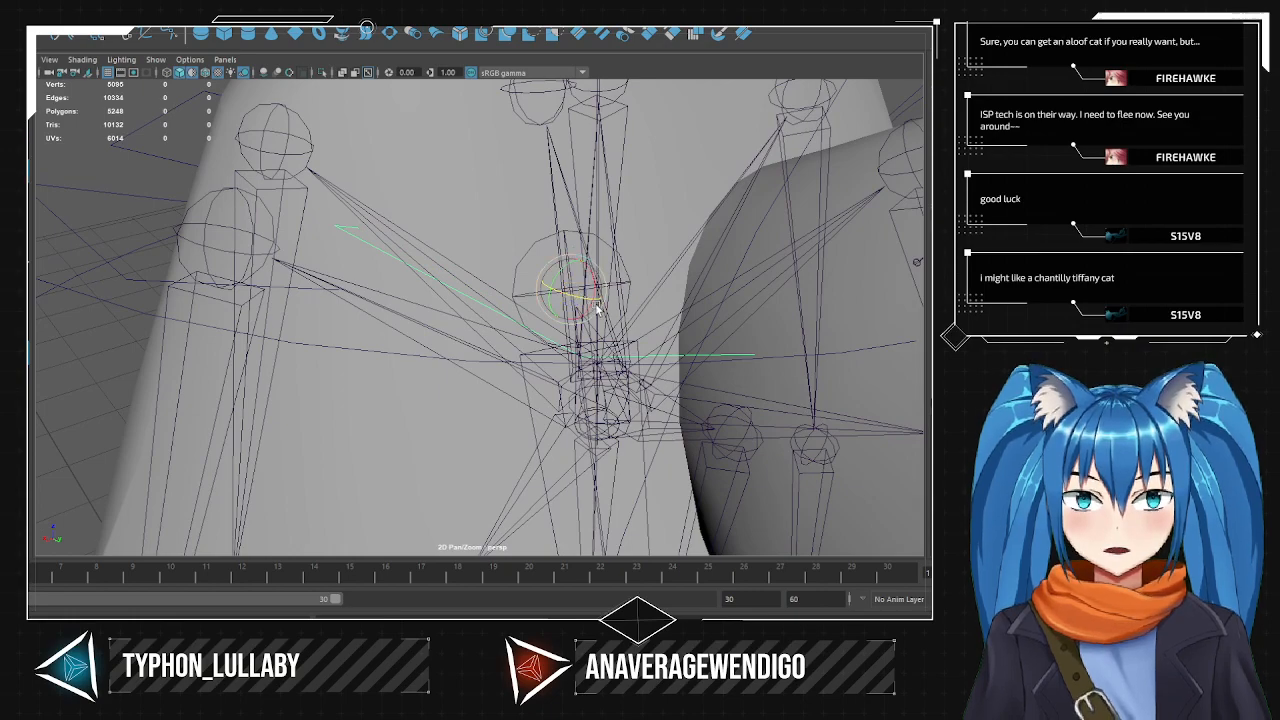
pyautogui.moveTo(589, 305); pyautogui.dragTo(688, 296)
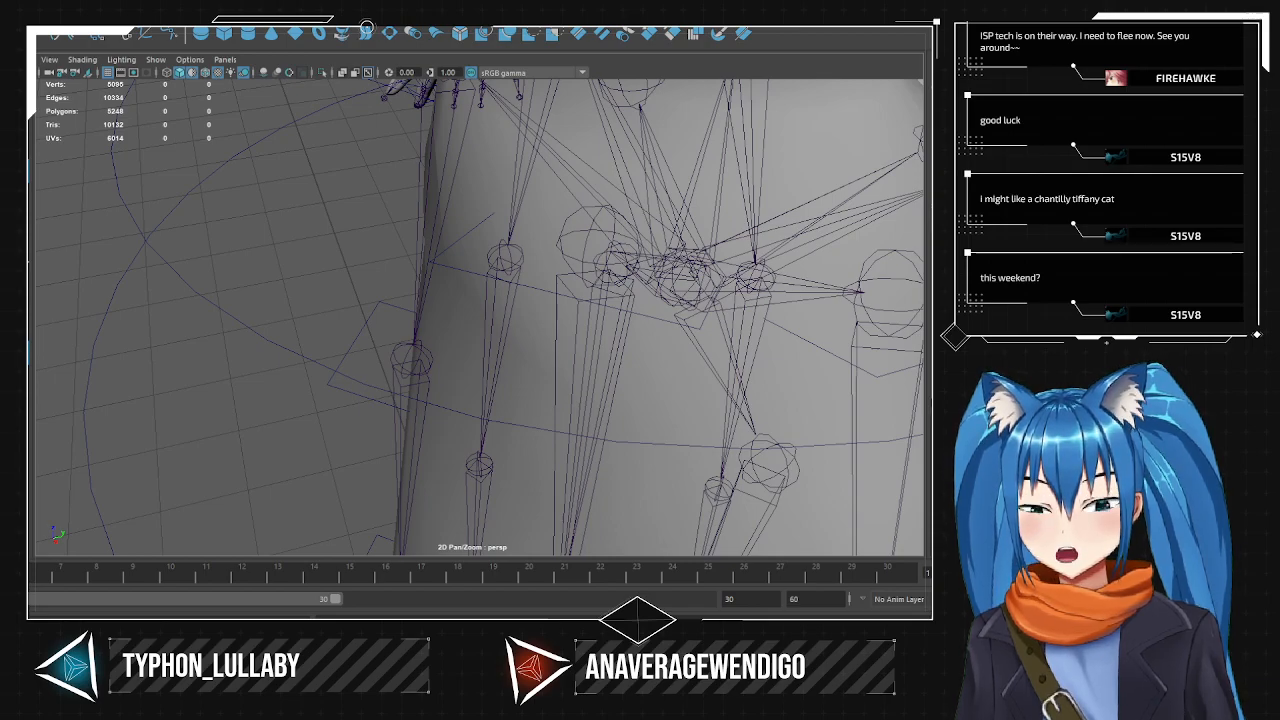
pyautogui.keyDown('alt'); pyautogui.moveTo(672, 300); pyautogui.dragTo(657, 275); pyautogui.keyUp('alt')
pyautogui.click(713, 164)
pyautogui.keyDown('alt'); pyautogui.moveTo(713, 164); pyautogui.dragTo(646, 228, button='right'); pyautogui.keyUp('alt')
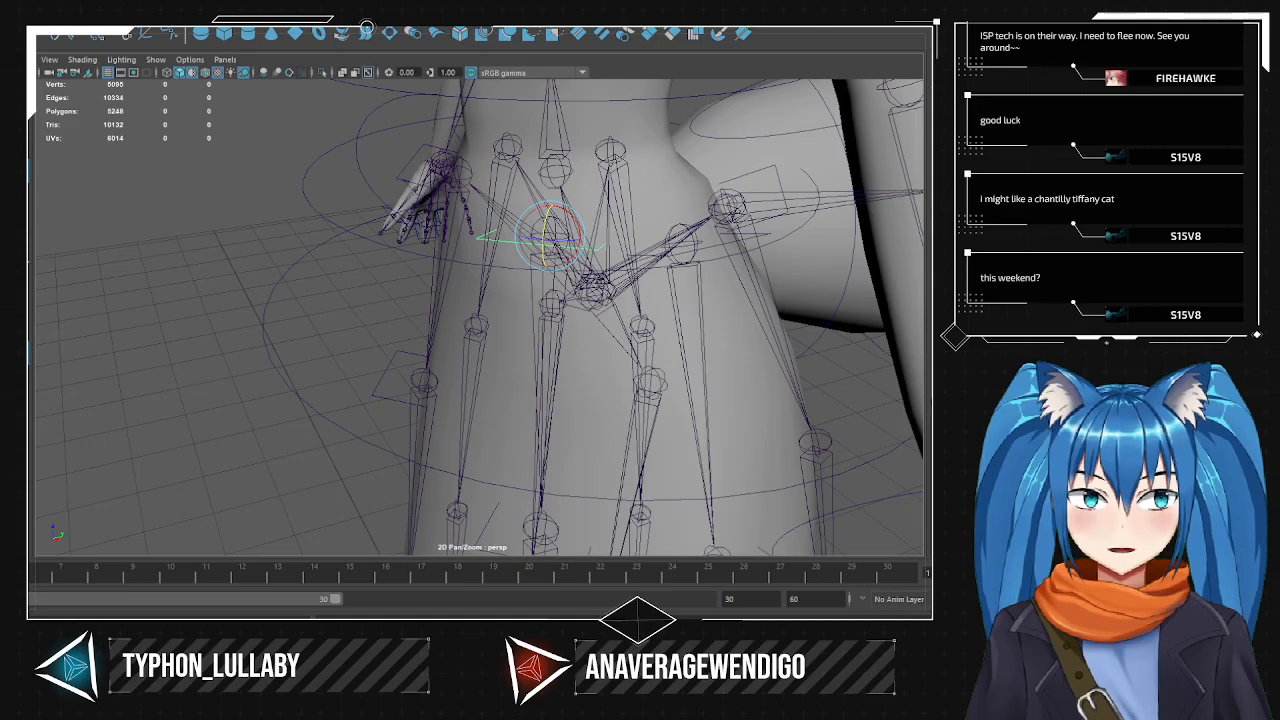
# - Place a square control on the second joint of the left back skirt chain
pyautogui.keyDown('alt'); pyautogui.moveTo(495, 314); pyautogui.dragTo(387, 280); pyautogui.keyUp('alt')
pyautogui.press('f')
pyautogui.keyDown('alt'); pyautogui.moveTo(387, 280); pyautogui.dragTo(257, 163, button='right'); pyautogui.keyUp('alt')
pyautogui.keyDown('alt'); pyautogui.moveTo(430, 288); pyautogui.dragTo(486, 186, button='middle'); pyautogui.keyUp('alt')
pyautogui.keyDown('alt'); pyautogui.moveTo(486, 186); pyautogui.dragTo(550, 137); pyautogui.keyUp('alt')
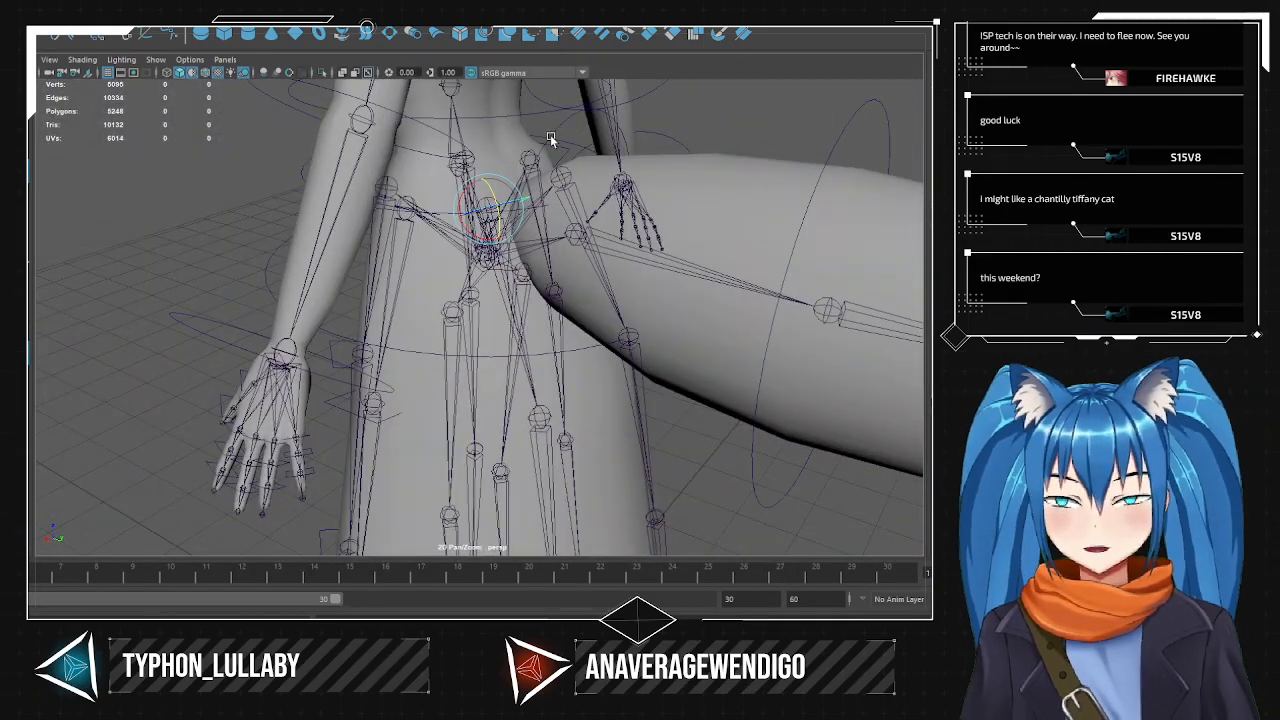
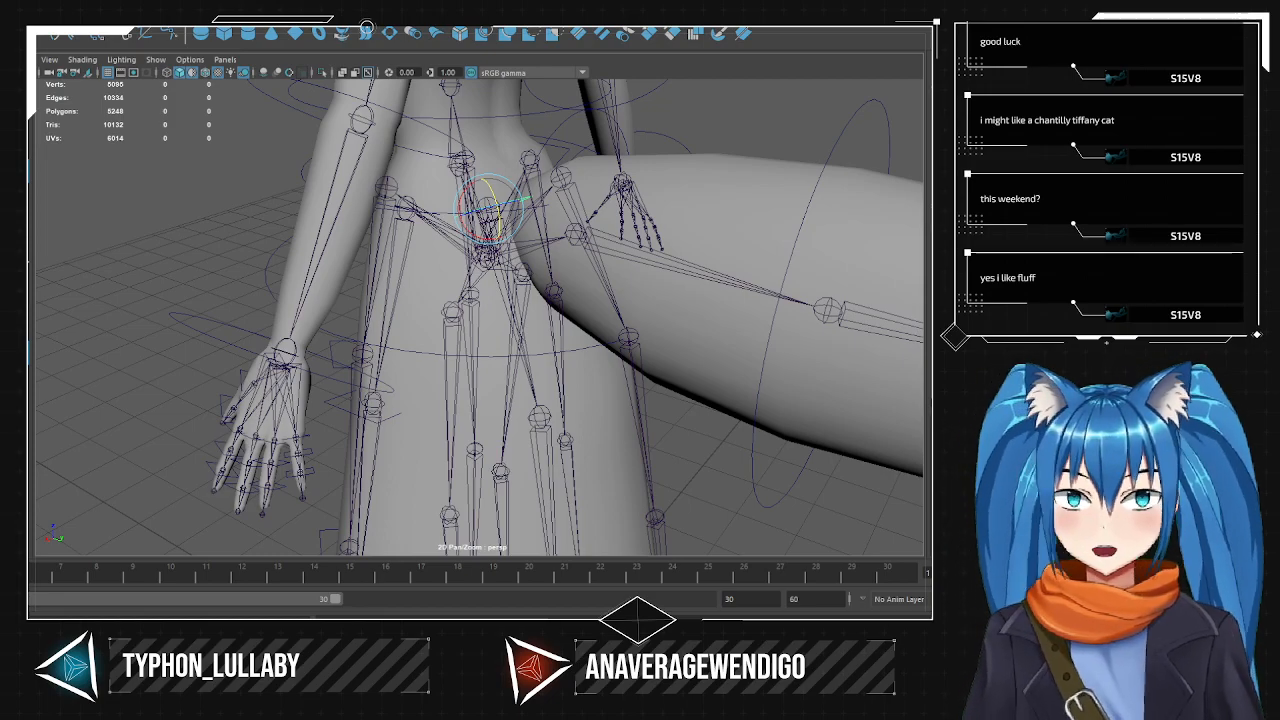
pyautogui.moveTo(371, 343)
pyautogui.keyDown('alt'); pyautogui.mouseDown()
pyautogui.moveTo(334, 354)
pyautogui.moveTo(396, 342)
pyautogui.mouseUp(); pyautogui.keyUp('alt')
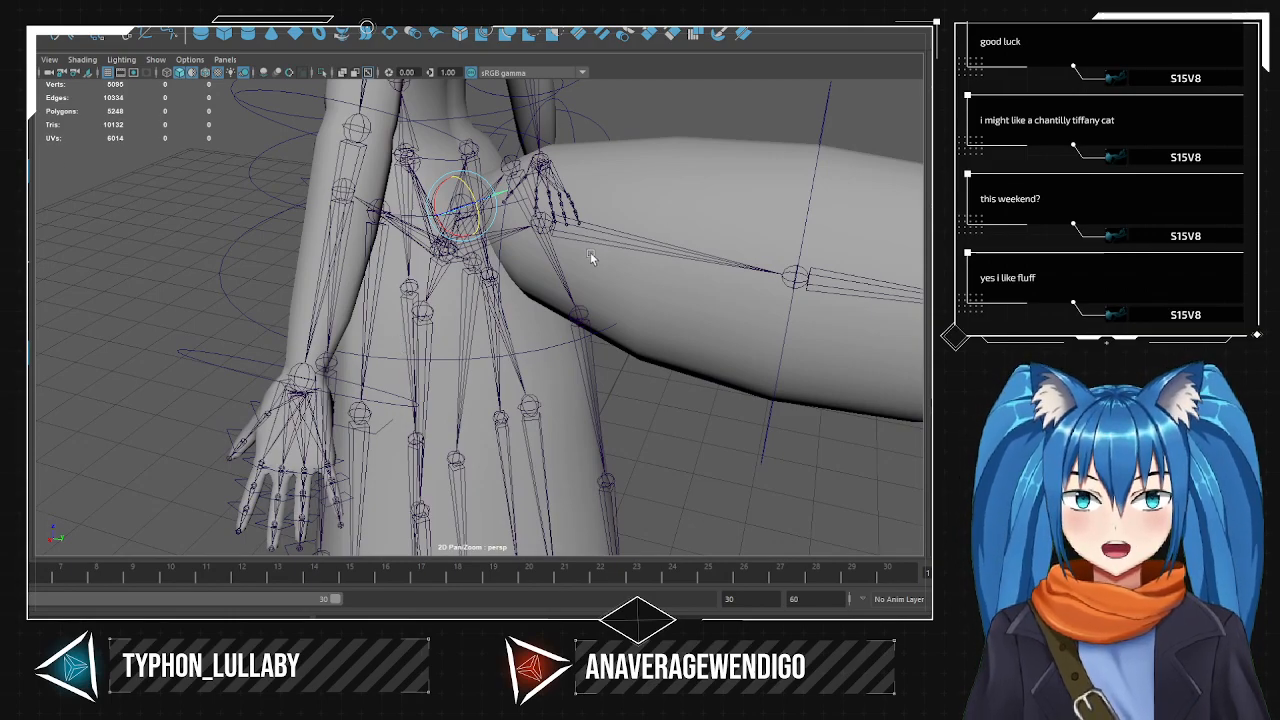
pyautogui.keyDown('alt'); pyautogui.moveTo(592, 263); pyautogui.dragTo(570, 275); pyautogui.keyUp('alt')
pyautogui.press('w')
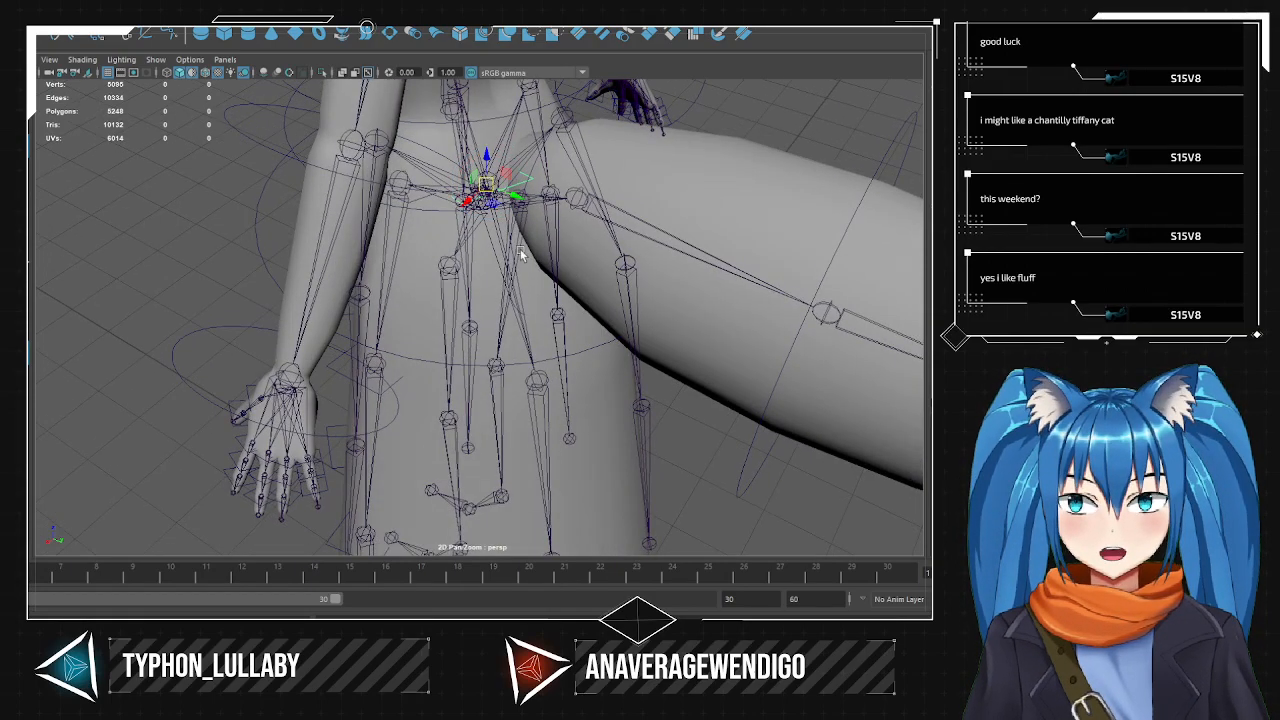
pyautogui.keyDown('alt'); pyautogui.moveTo(517, 232); pyautogui.dragTo(550, 229); pyautogui.keyUp('alt')
# - Rotate the new square control to line up with the second joint of the left back skirt chain
pyautogui.press('f')
pyautogui.keyDown('alt'); pyautogui.moveTo(502, 345); pyautogui.dragTo(476, 338); pyautogui.keyUp('alt')
pyautogui.press('e')
pyautogui.moveTo(476, 294)
pyautogui.mouseDown()
pyautogui.moveTo(481, 305)
pyautogui.moveTo(503, 295)
pyautogui.moveTo(481, 309)
pyautogui.moveTo(503, 318)
pyautogui.moveTo(458, 296)
pyautogui.mouseUp()
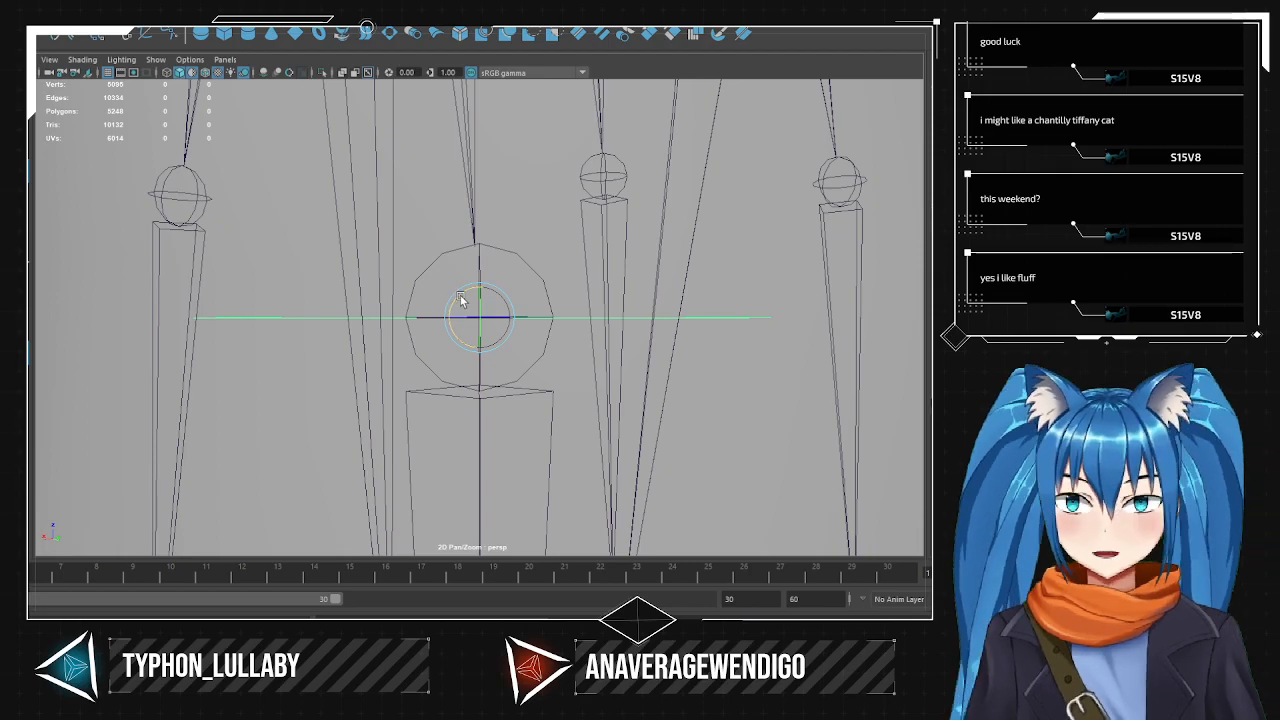
pyautogui.keyDown('alt'); pyautogui.moveTo(461, 300); pyautogui.dragTo(521, 318); pyautogui.keyUp('alt')
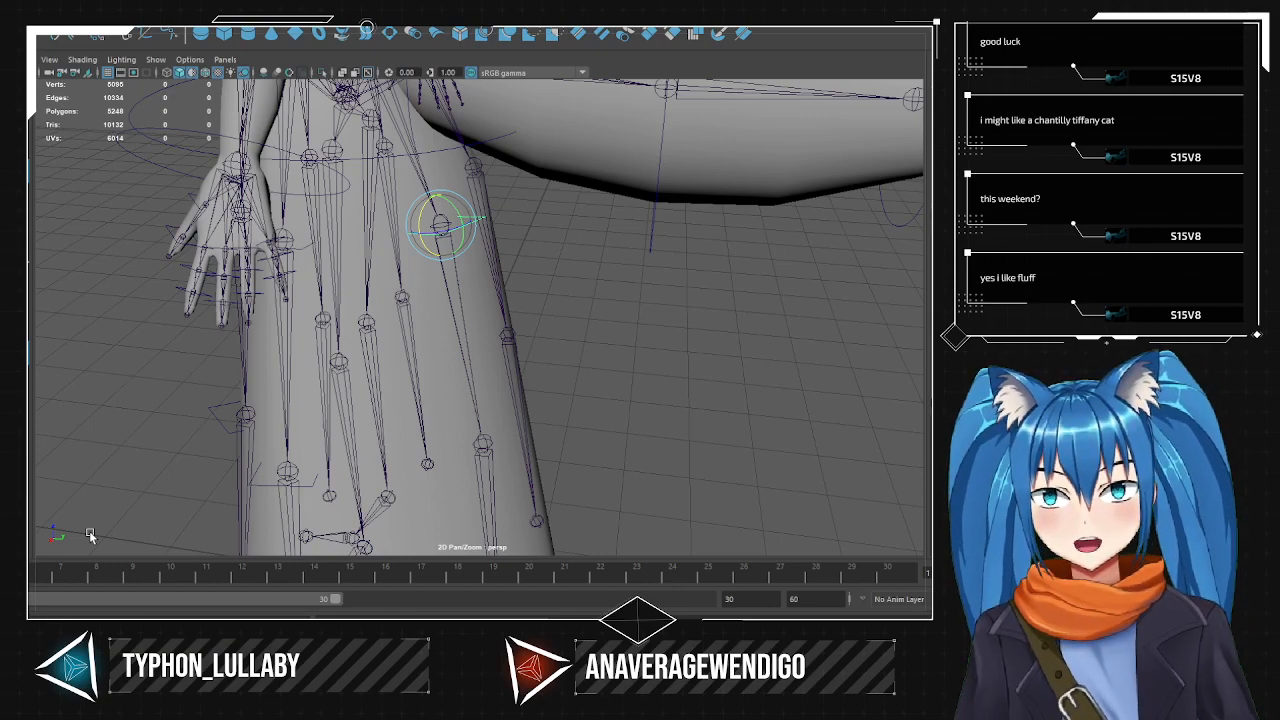
# - Place a square control on the third joint of the left back skirt chain
pyautogui.keyDown('alt'); pyautogui.moveTo(359, 339); pyautogui.dragTo(315, 343); pyautogui.keyUp('alt')
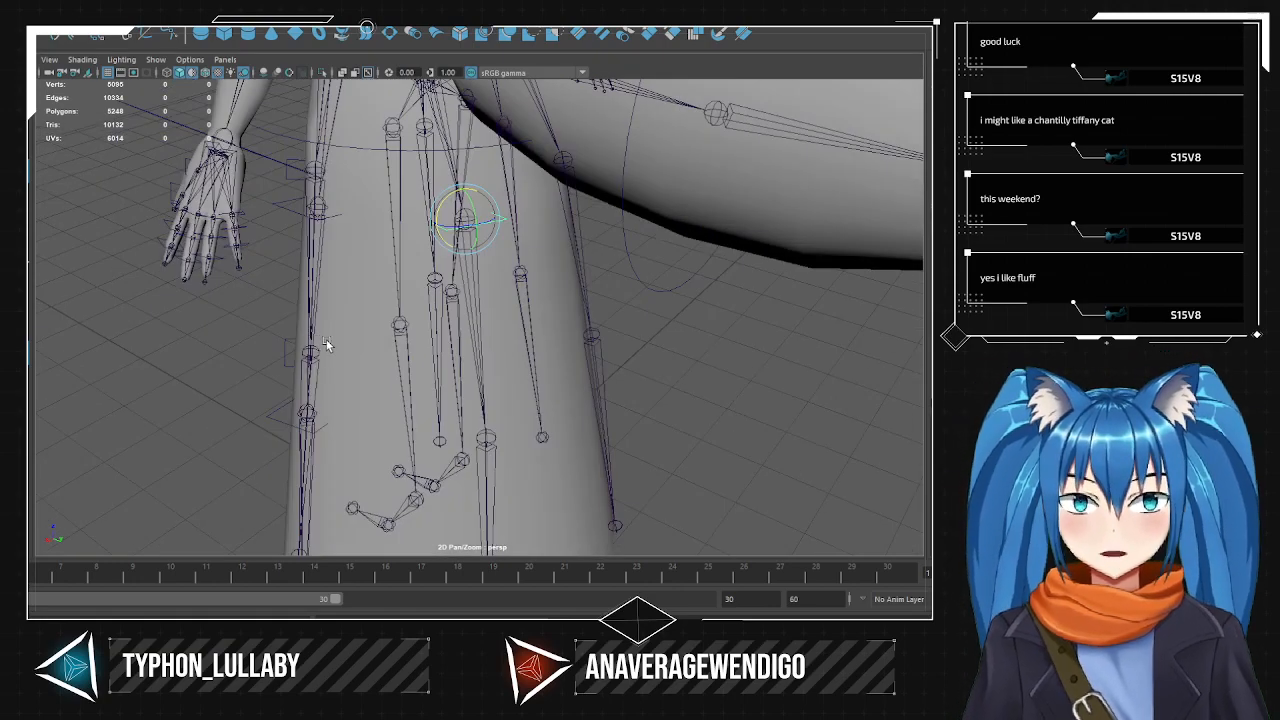
pyautogui.press('w')
pyautogui.click(480, 378)
pyautogui.press('f')
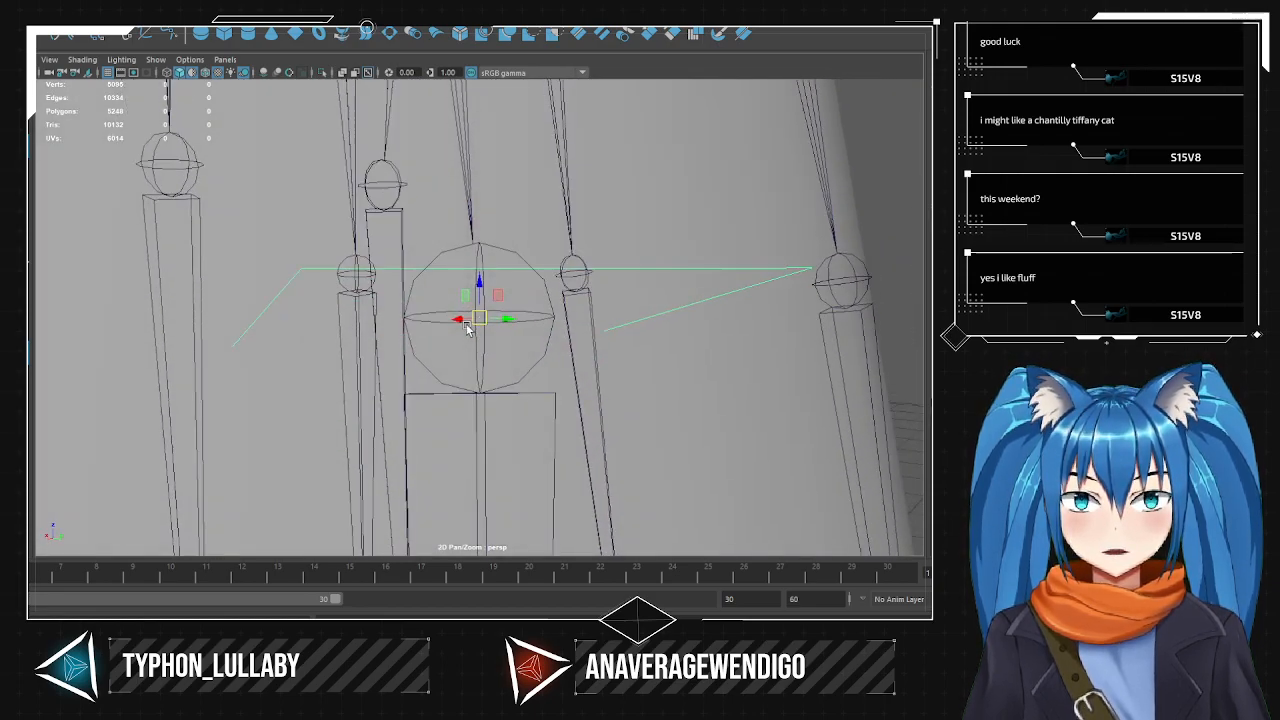
# - Rotate the new square control to line up with the third joint of the left back skirt chain
pyautogui.keyDown('alt'); pyautogui.moveTo(468, 336); pyautogui.dragTo(482, 307); pyautogui.keyUp('alt')
pyautogui.press('e')
pyautogui.keyDown('alt'); pyautogui.moveTo(482, 307); pyautogui.dragTo(377, 257, button='right'); pyautogui.keyUp('alt')
pyautogui.keyDown('alt'); pyautogui.moveTo(377, 257); pyautogui.dragTo(531, 329); pyautogui.keyUp('alt')
pyautogui.keyDown('alt'); pyautogui.moveTo(531, 329); pyautogui.dragTo(165, 215, button='right'); pyautogui.keyUp('alt')
pyautogui.keyDown('alt'); pyautogui.moveTo(537, 323); pyautogui.dragTo(312, 342); pyautogui.keyUp('alt')
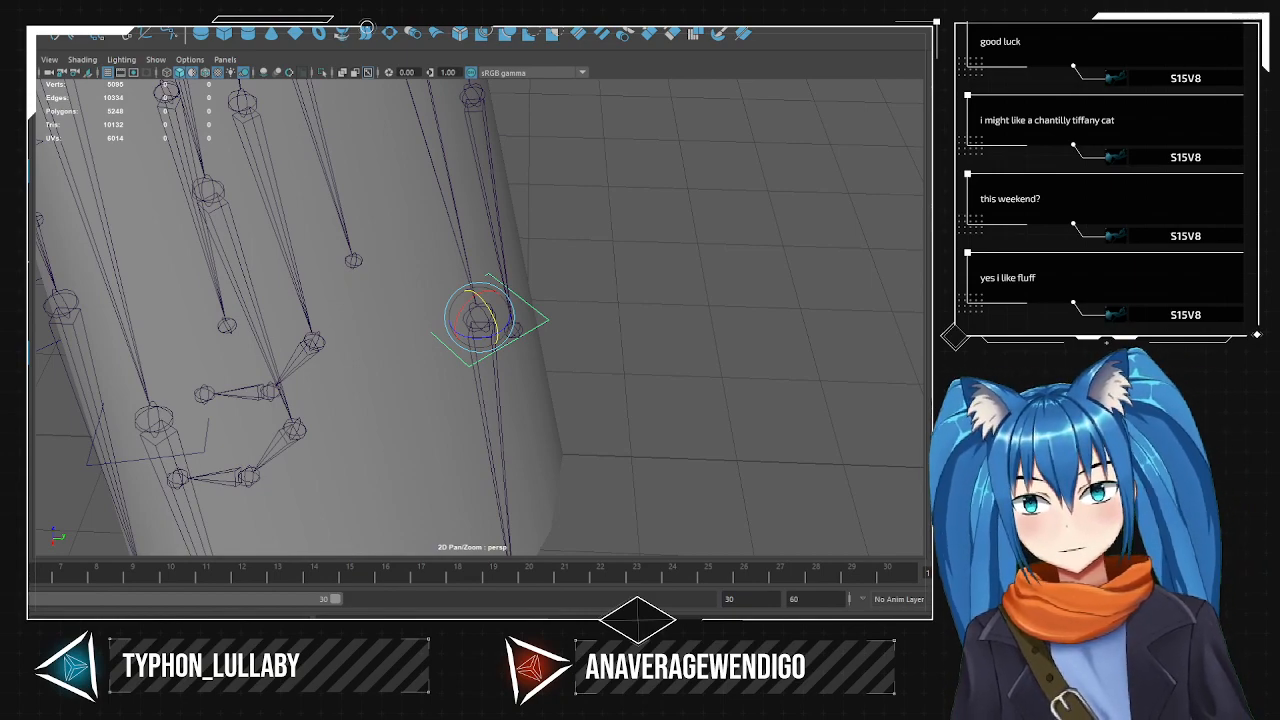
# - Place a copy of the left back hip's square control on the top skirt joint at the right back, across the tail
pyautogui.keyDown('alt'); pyautogui.moveTo(411, 517); pyautogui.dragTo(398, 281); pyautogui.keyUp('alt')
pyautogui.scroll(-7, 400, 280)
pyautogui.press('Up')
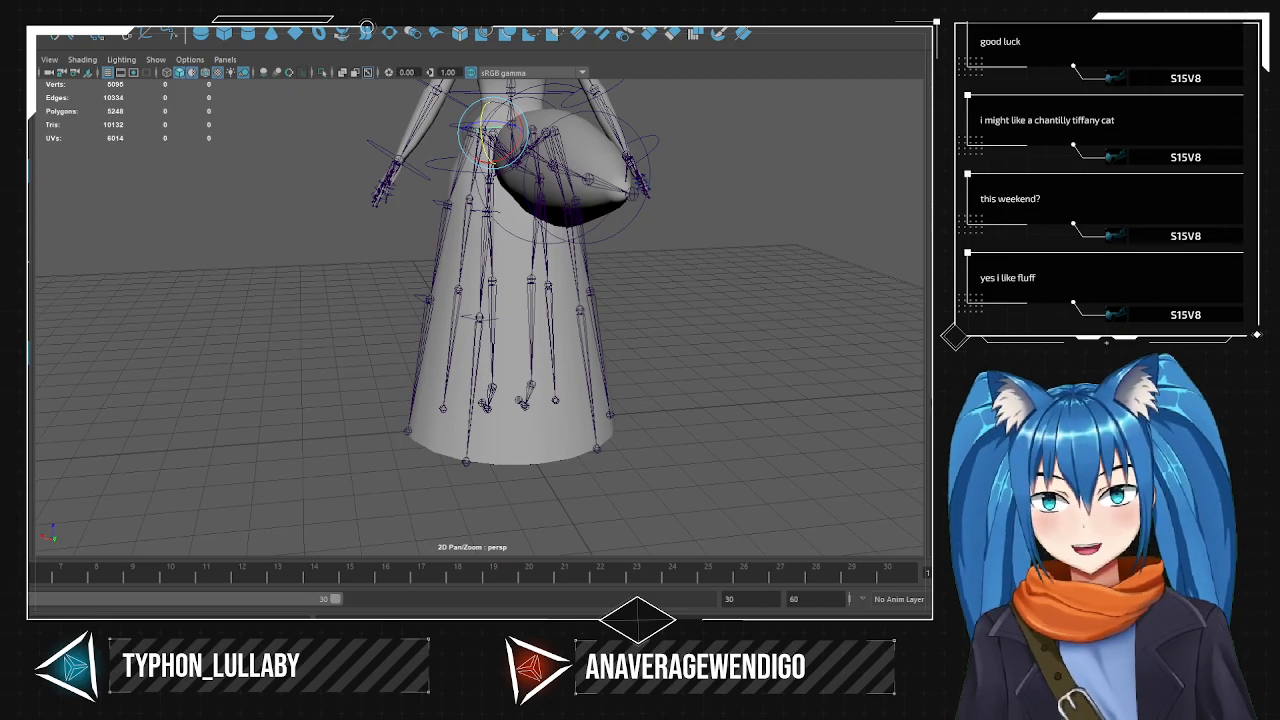
pyautogui.keyDown('alt'); pyautogui.moveTo(697, 142); pyautogui.dragTo(528, 316); pyautogui.keyUp('alt')
pyautogui.keyDown('alt'); pyautogui.moveTo(528, 316); pyautogui.dragTo(608, 289, button='right'); pyautogui.keyUp('alt')
pyautogui.moveTo(670, 283)
pyautogui.keyDown('alt'); pyautogui.mouseDown()
pyautogui.moveTo(680, 287)
pyautogui.moveTo(662, 304)
pyautogui.moveTo(672, 270)
pyautogui.mouseUp(); pyautogui.keyUp('alt')
pyautogui.press('w')
pyautogui.moveTo(482, 156); pyautogui.dragTo(645, 300)
pyautogui.scroll(4, 647, 299)
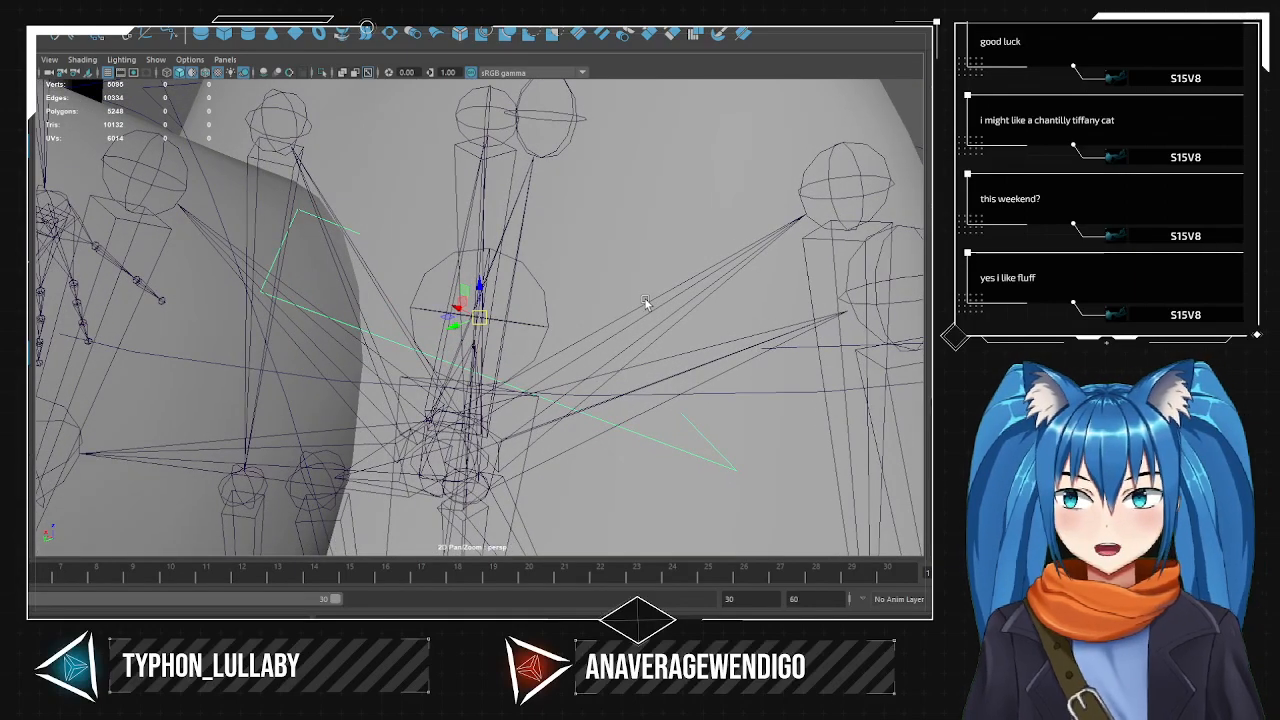
# - Rotate the right back square control so it faces backward and lies square to the top skirt joint
pyautogui.press('e')
pyautogui.moveTo(497, 326); pyautogui.dragTo(416, 353)
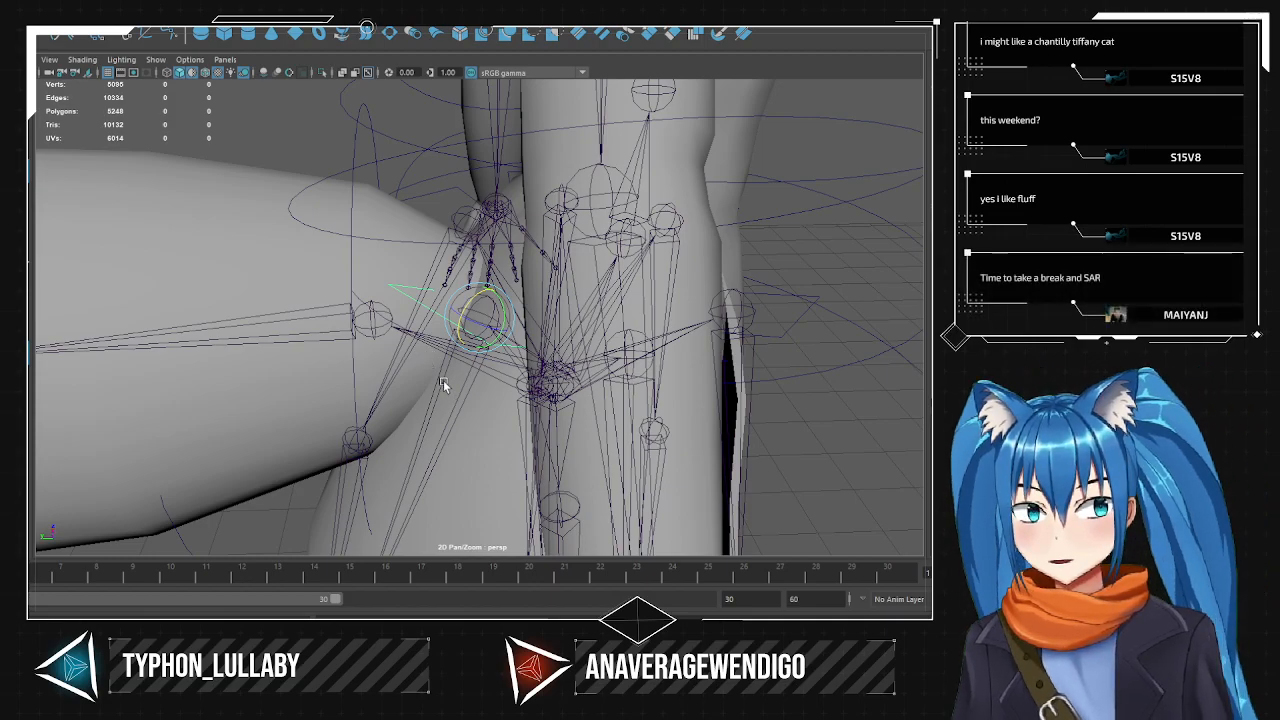
pyautogui.keyDown('alt'); pyautogui.moveTo(515, 365); pyautogui.dragTo(583, 362); pyautogui.keyUp('alt')
pyautogui.scroll(5, 583, 362)
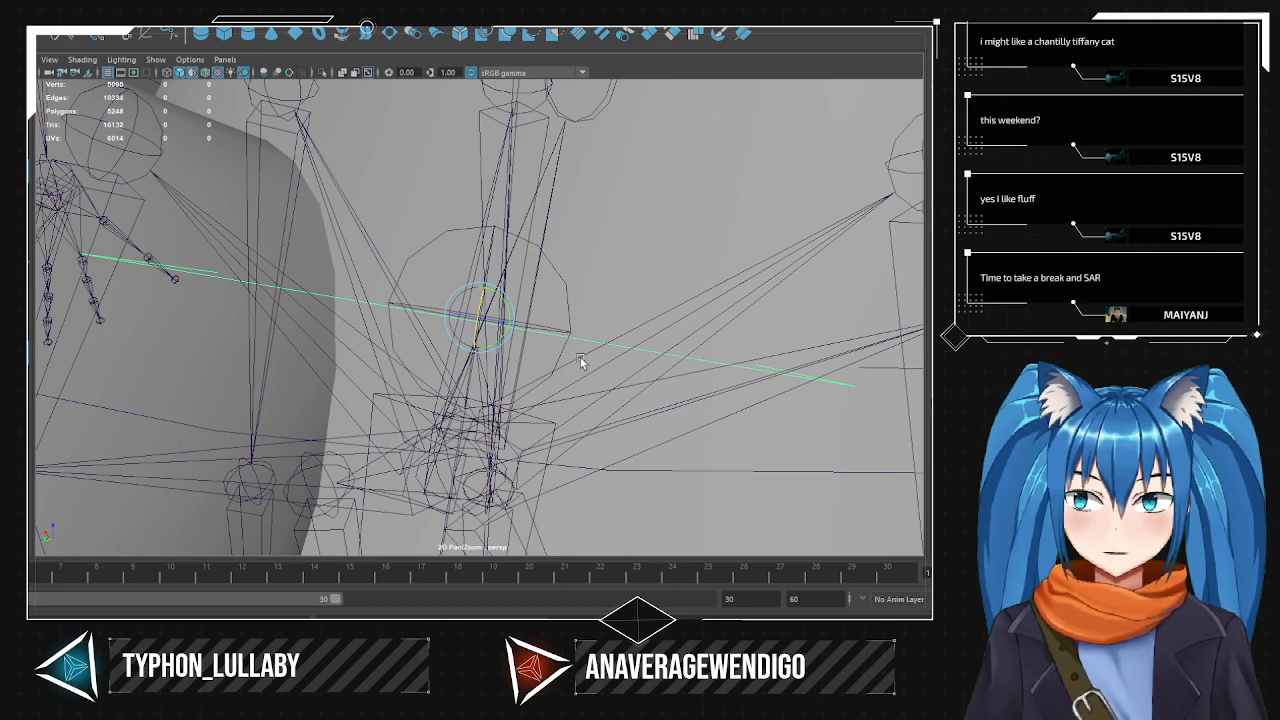
pyautogui.scroll(-2, 597, 331)
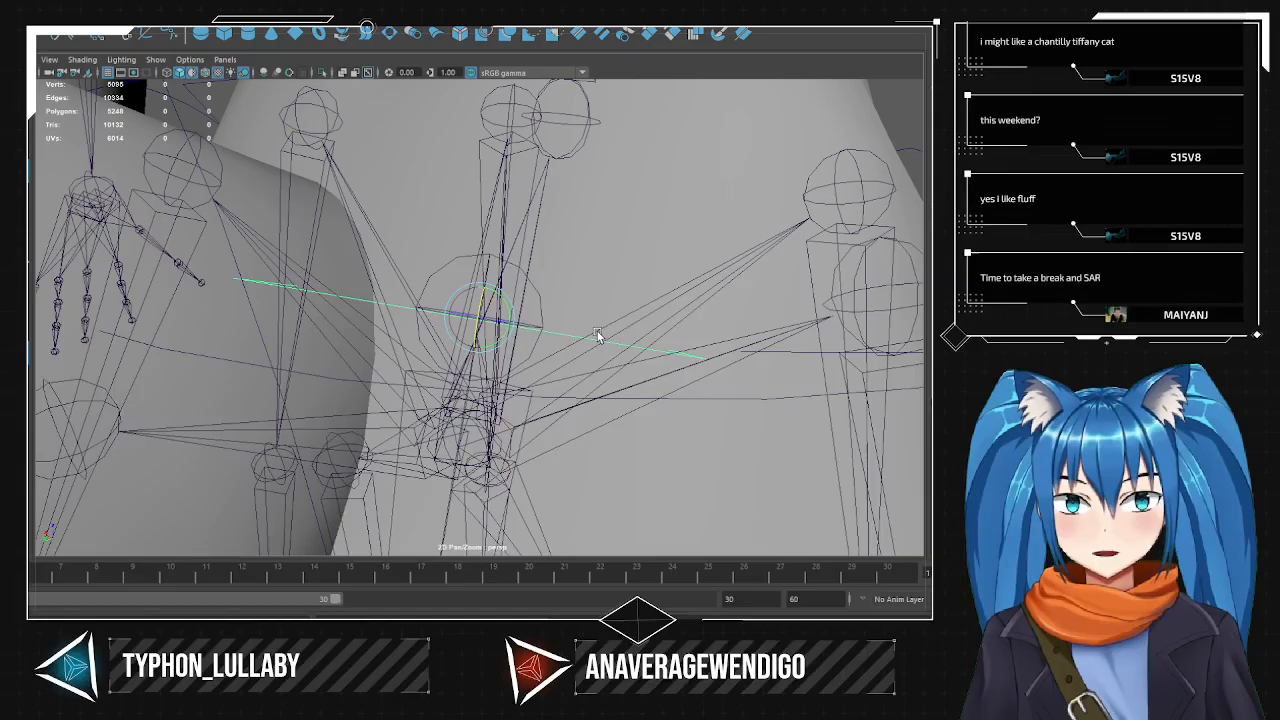
# - Place a square control on the second joint of the right back skirt chain
pyautogui.keyDown('alt'); pyautogui.moveTo(623, 321); pyautogui.dragTo(591, 338); pyautogui.keyUp('alt')
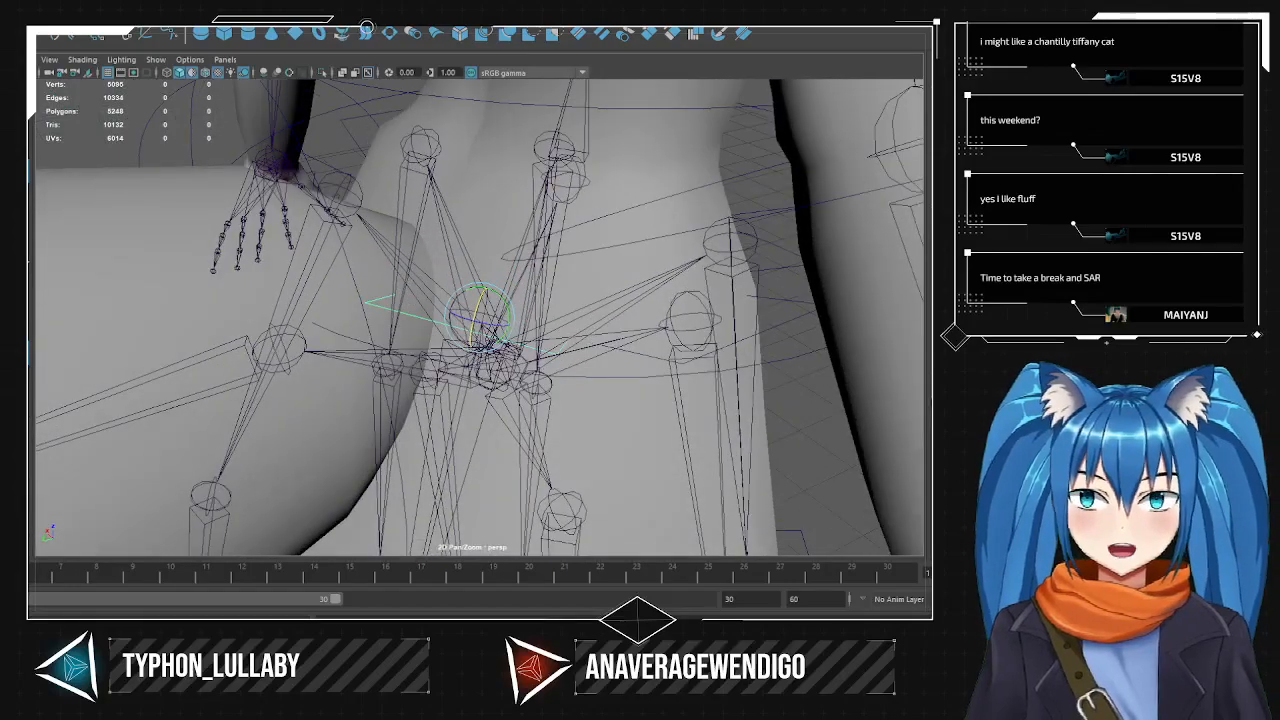
pyautogui.keyDown('alt'); pyautogui.moveTo(452, 388); pyautogui.dragTo(537, 255); pyautogui.keyUp('alt')
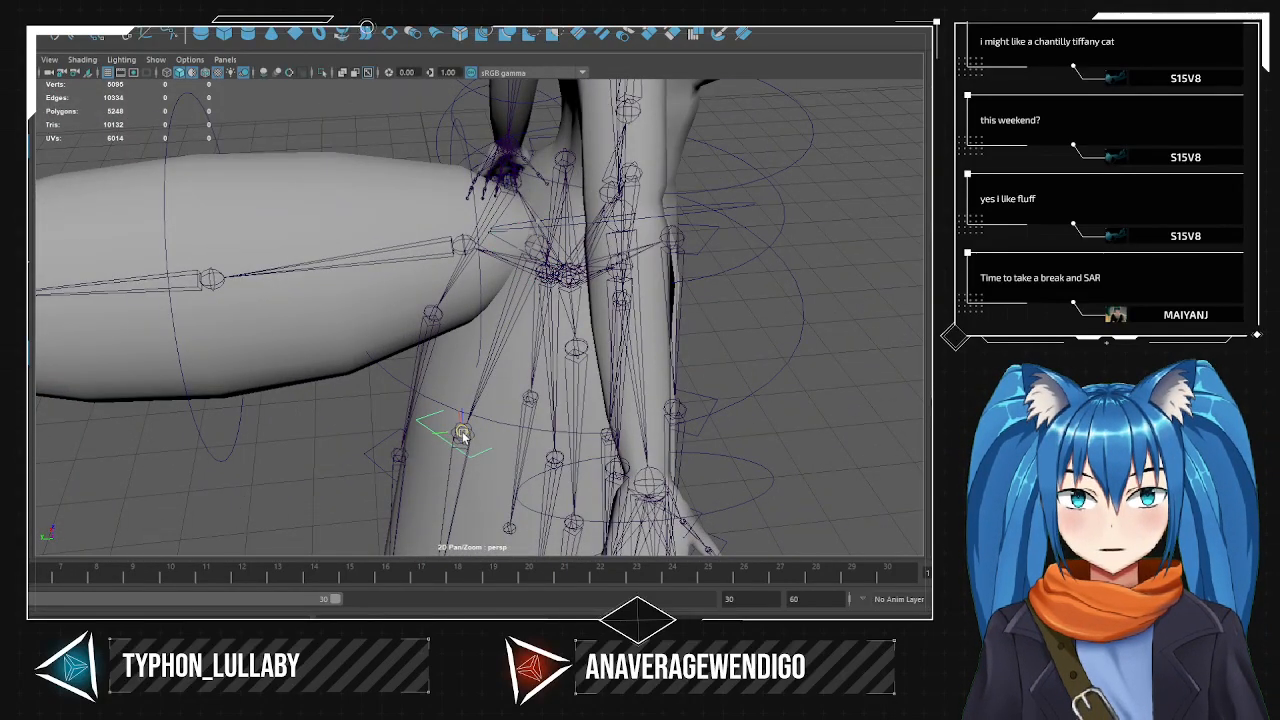
pyautogui.press('f')
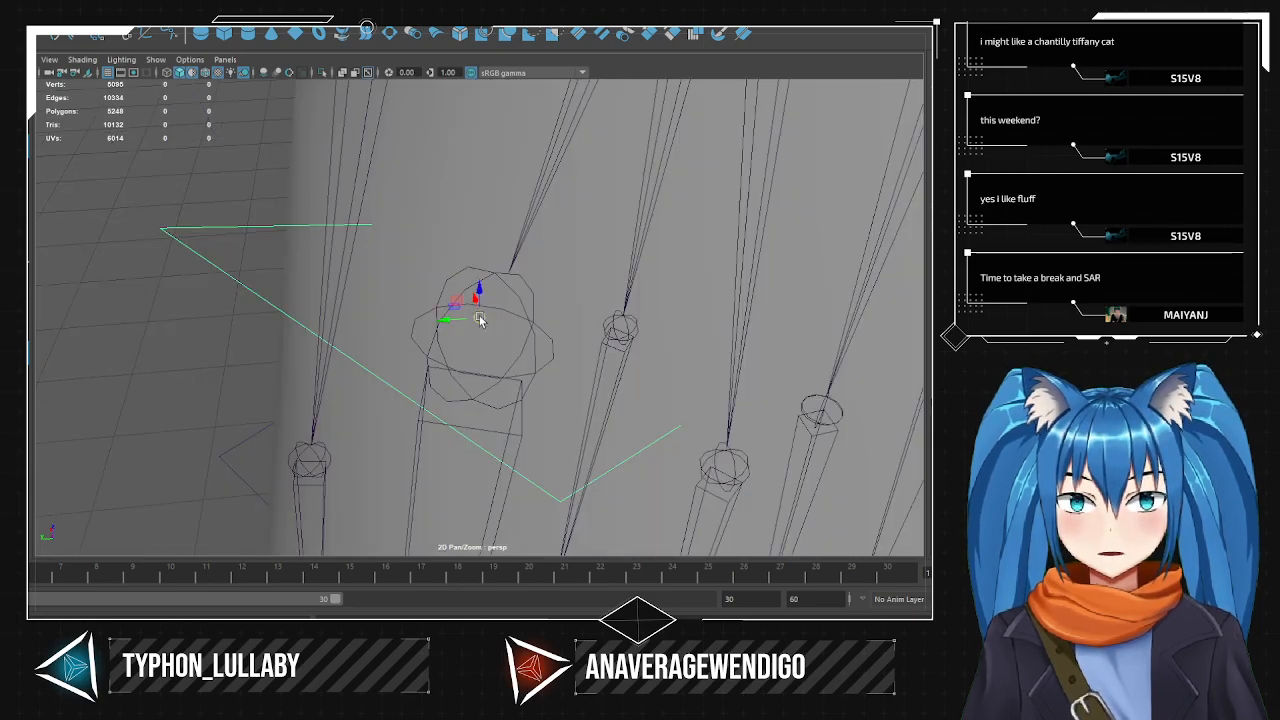
# - Rotate the new square control to line up with the second joint of the right back skirt chain
pyautogui.keyDown('alt'); pyautogui.moveTo(480, 314); pyautogui.dragTo(540, 341); pyautogui.keyUp('alt')
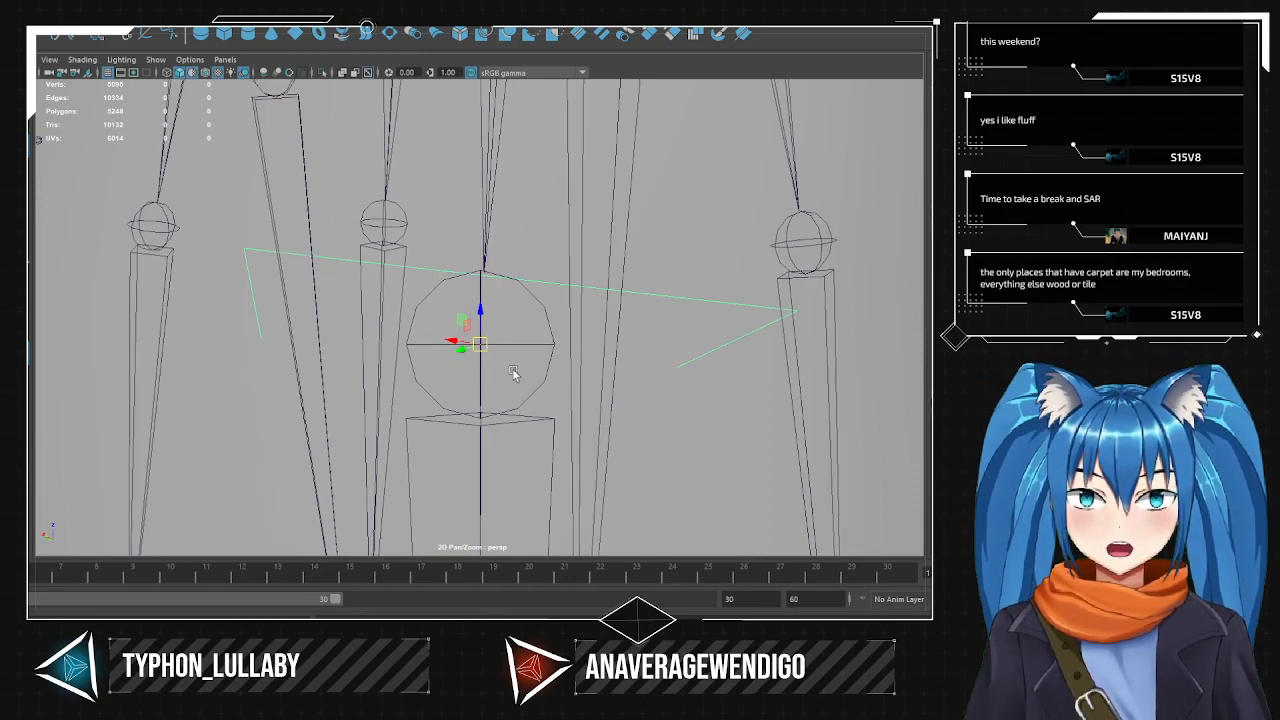
pyautogui.press('e')
pyautogui.moveTo(482, 332); pyautogui.dragTo(435, 328)
pyautogui.click(481, 331)
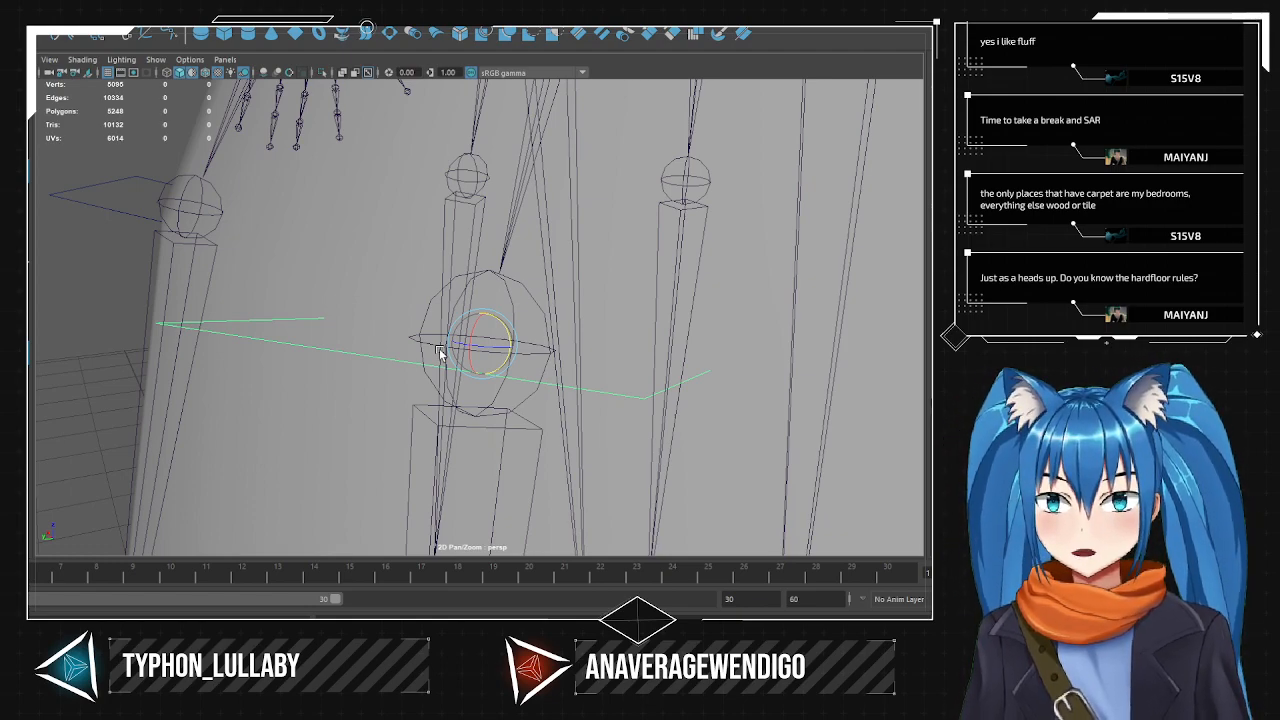
pyautogui.keyDown('alt'); pyautogui.moveTo(543, 220); pyautogui.dragTo(586, 266); pyautogui.keyUp('alt')
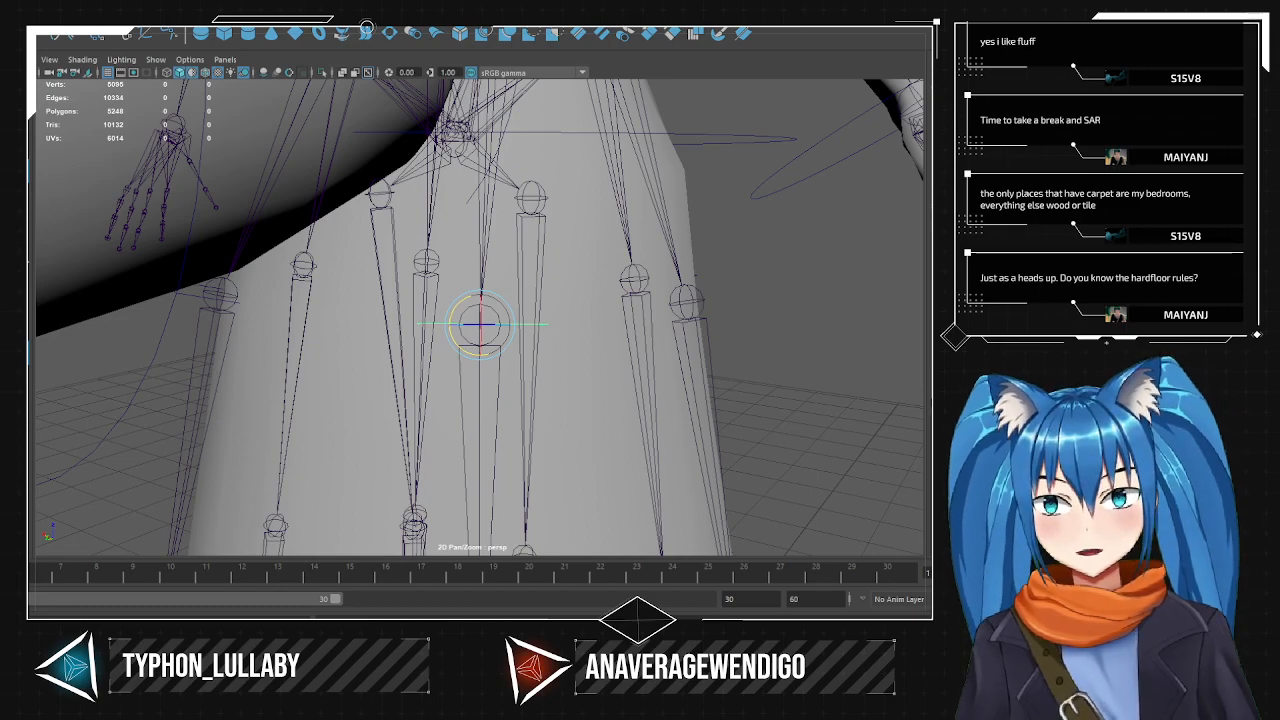
# - Place a copy of the square control on the third joint of the right back skirt chain
pyautogui.keyDown('alt'); pyautogui.moveTo(376, 400); pyautogui.dragTo(414, 375); pyautogui.keyUp('alt')
pyautogui.keyDown('alt'); pyautogui.moveTo(509, 417); pyautogui.dragTo(521, 278, button='middle'); pyautogui.keyUp('alt')
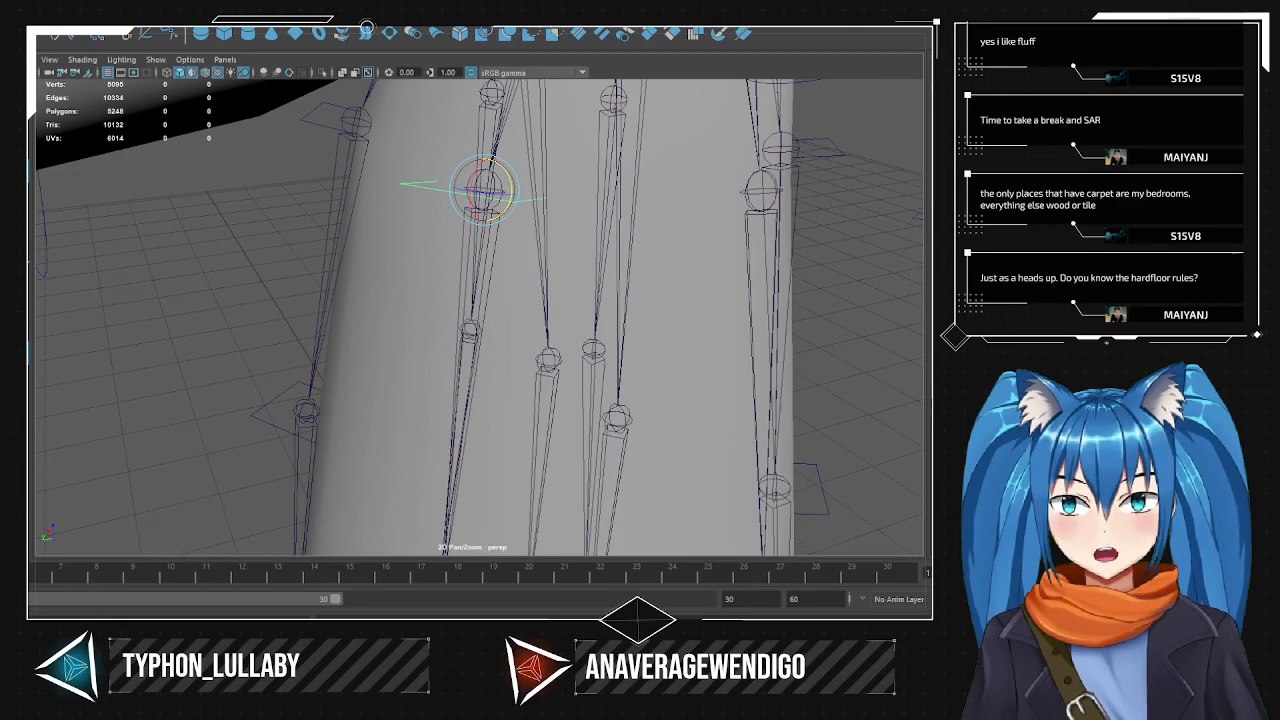
pyautogui.press('w')
pyautogui.keyDown('alt'); pyautogui.moveTo(528, 277); pyautogui.dragTo(489, 236); pyautogui.keyUp('alt')
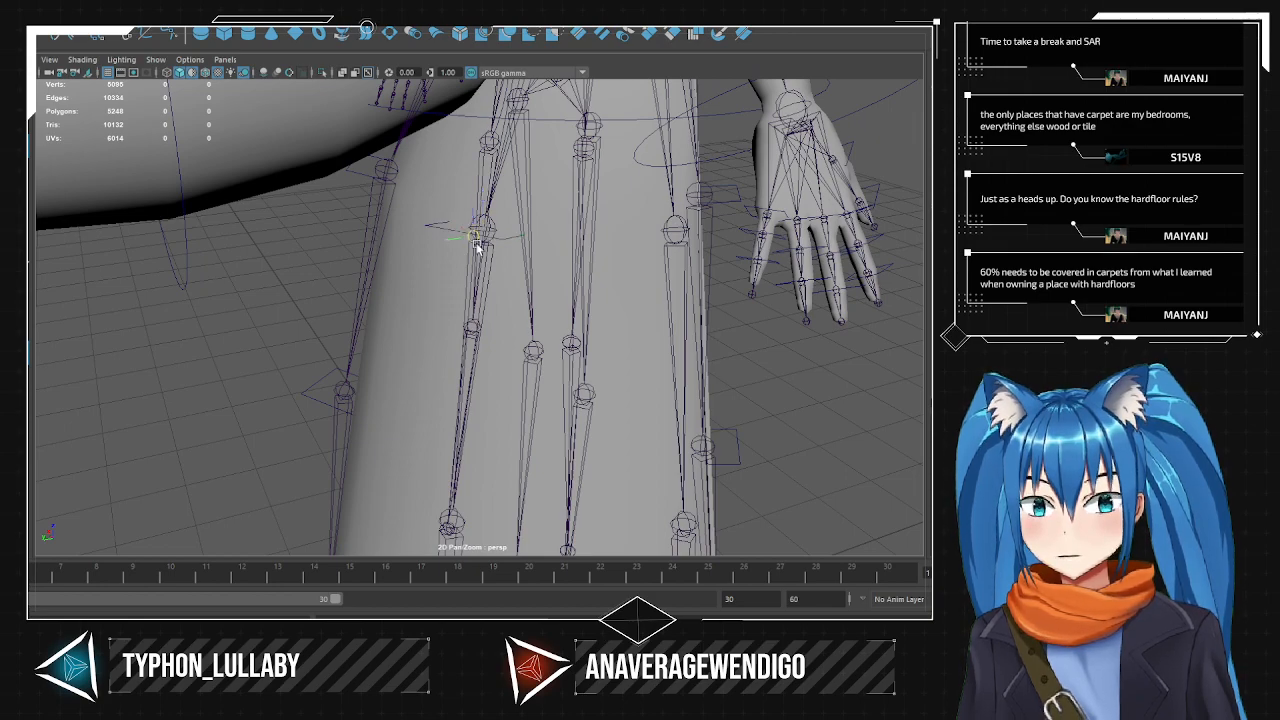
pyautogui.click(451, 522)
pyautogui.press('f')
# - Rotate the square control to line up with the third joint of the right back skirt chain, and deselect it
pyautogui.keyDown('alt'); pyautogui.moveTo(468, 460); pyautogui.dragTo(503, 449); pyautogui.keyUp('alt')
pyautogui.press('e')
pyautogui.moveTo(479, 295); pyautogui.dragTo(237, 262)
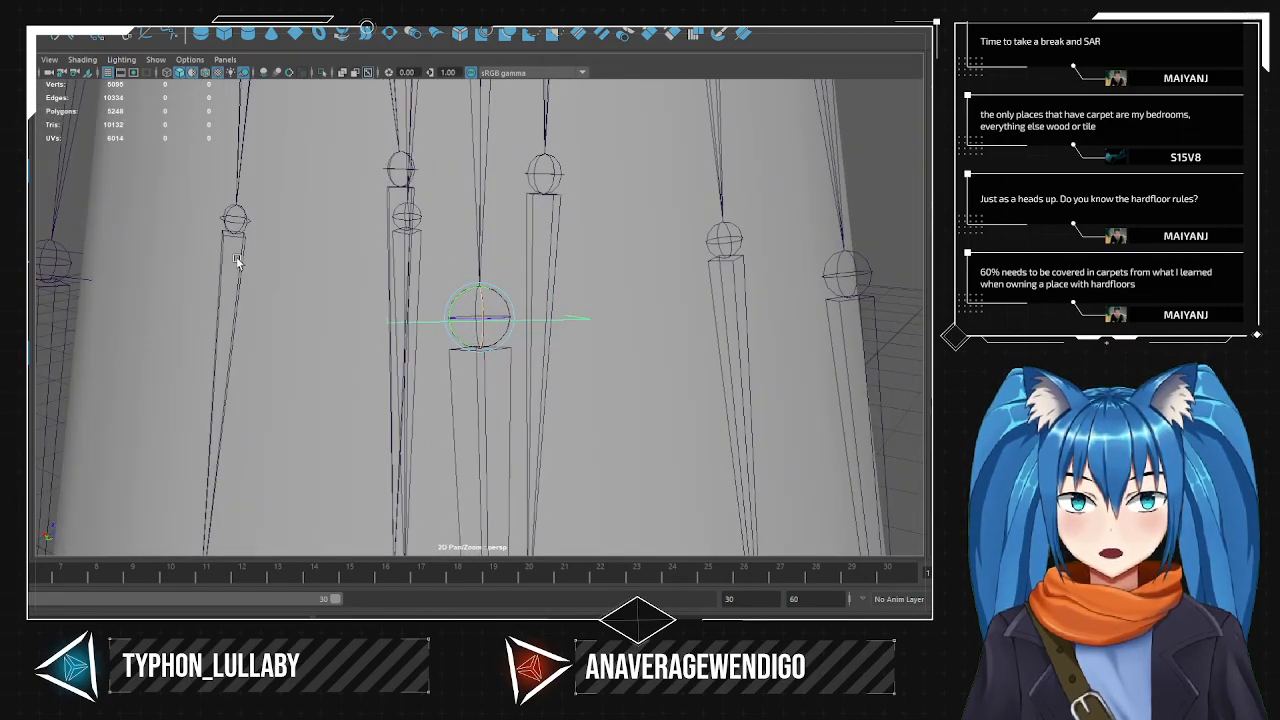
pyautogui.scroll(-5, 237, 262)
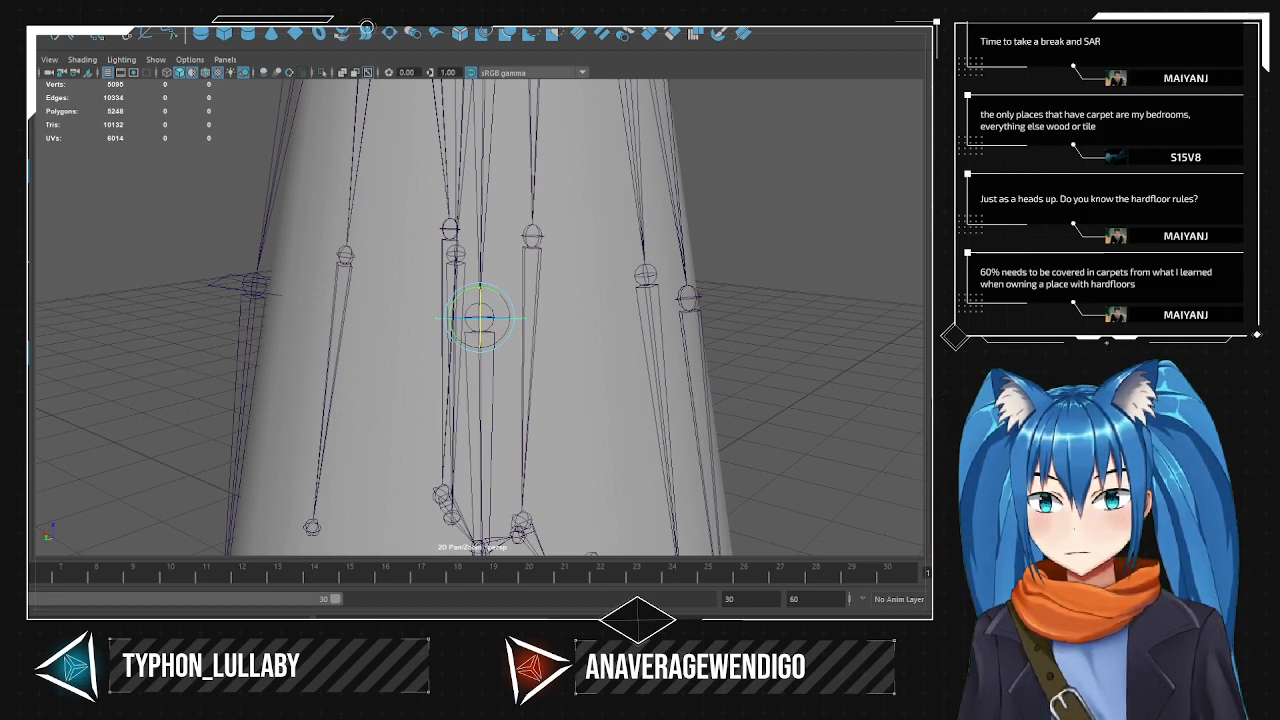
pyautogui.keyDown('alt'); pyautogui.moveTo(252, 433); pyautogui.dragTo(231, 403); pyautogui.keyUp('alt')
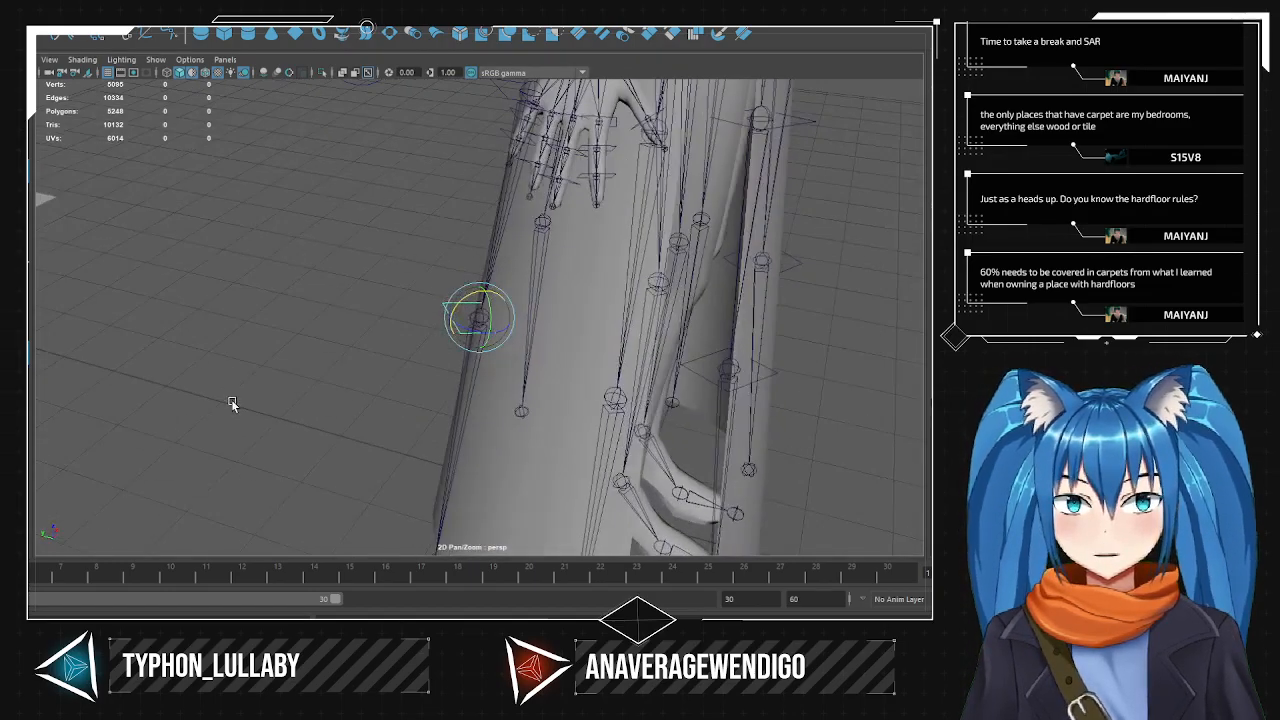
pyautogui.keyDown('alt'); pyautogui.moveTo(483, 309); pyautogui.dragTo(449, 337); pyautogui.keyUp('alt')
pyautogui.click(172, 395)
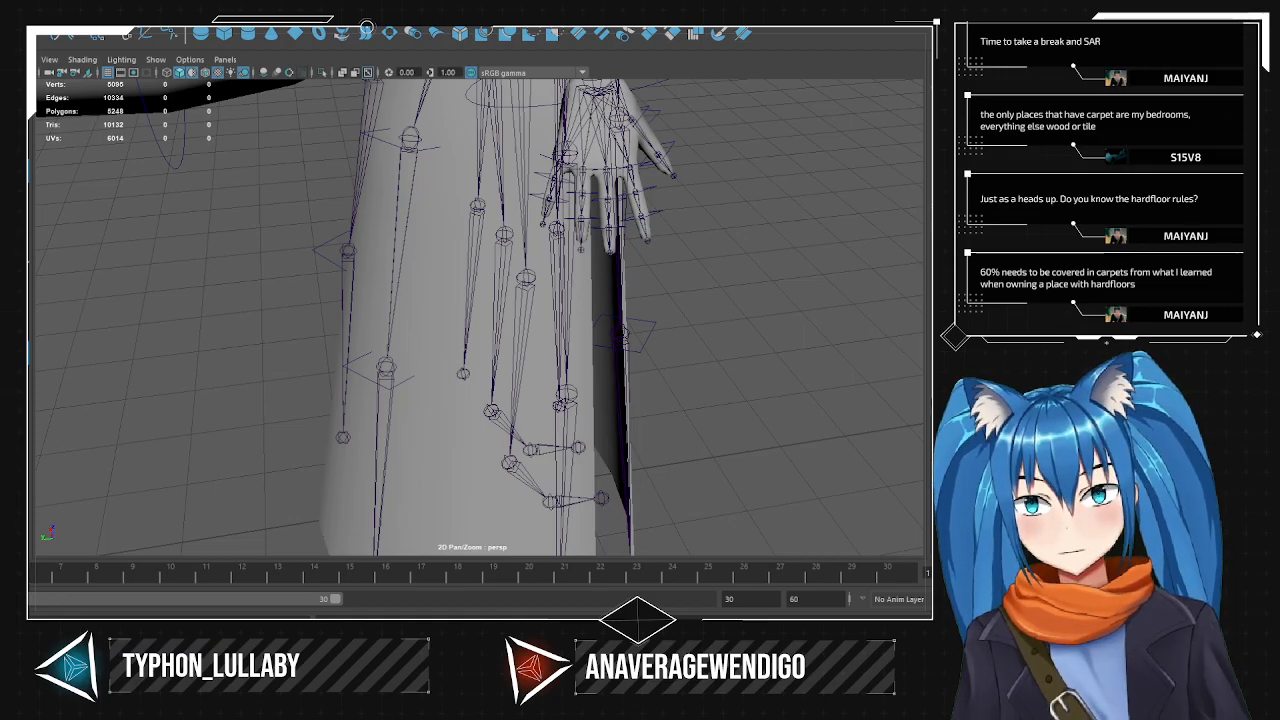
# - Place a square control on the top skirt joint at the character's right front hip
pyautogui.press('f')
pyautogui.keyDown('alt'); pyautogui.moveTo(560, 334); pyautogui.dragTo(541, 274); pyautogui.keyUp('alt')
pyautogui.scroll(-10, 542, 274)
pyautogui.keyDown('alt'); pyautogui.moveTo(606, 311); pyautogui.dragTo(596, 350); pyautogui.keyUp('alt')
pyautogui.scroll(6, 500, 355)
pyautogui.moveTo(478, 315); pyautogui.dragTo(550, 380)
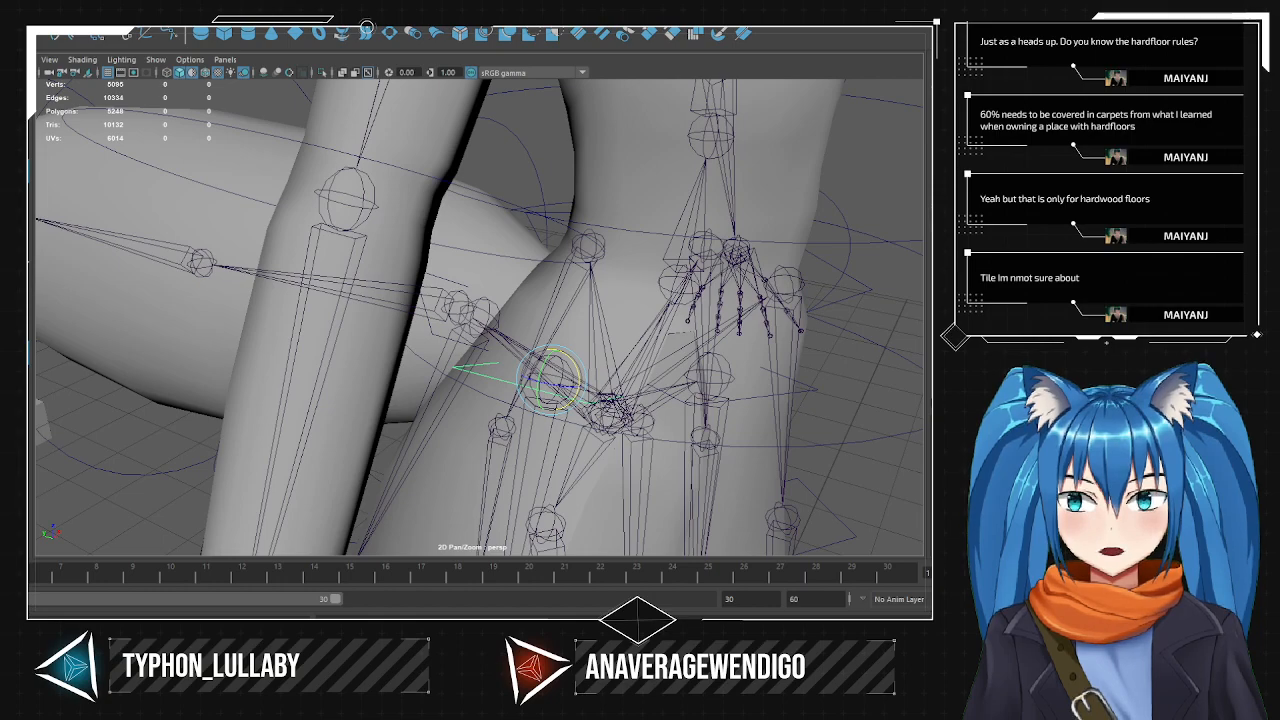
pyautogui.click(470, 320)
pyautogui.click(550, 380)
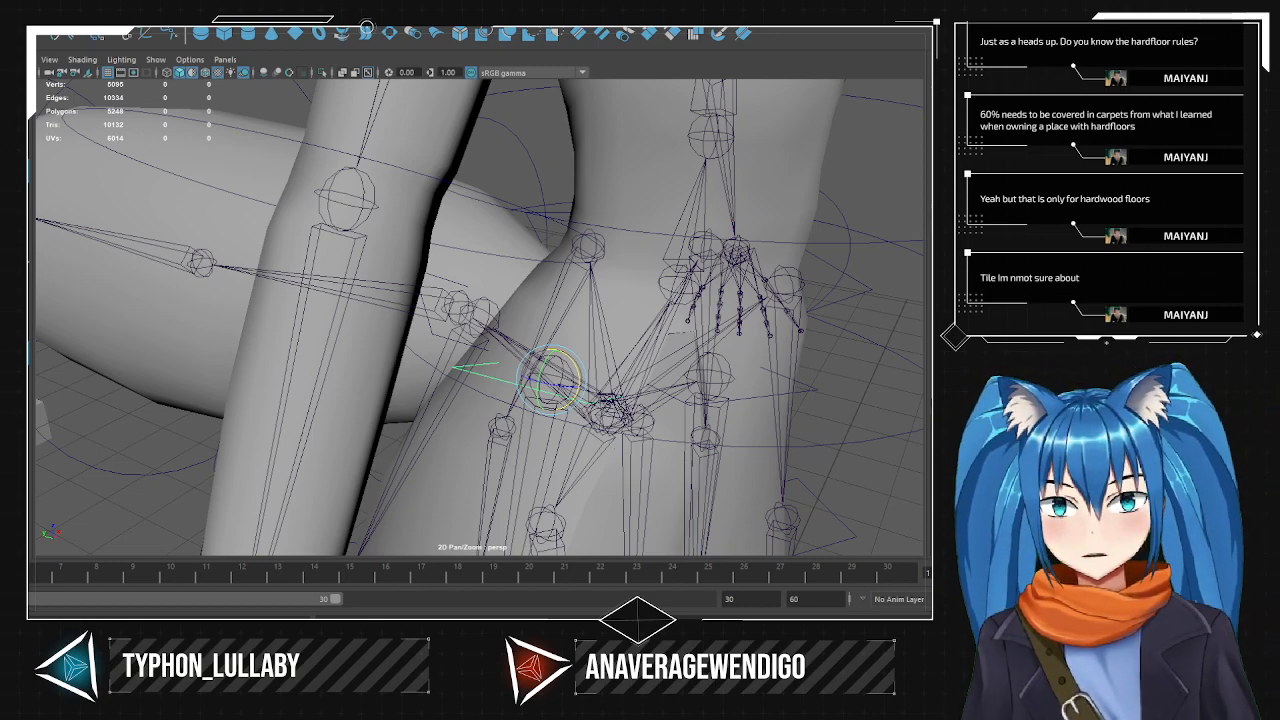
# - Rotate the right front hip's square control so it faces outward and lies square to the top skirt joint
pyautogui.press('f')
pyautogui.keyDown('alt'); pyautogui.moveTo(500, 297); pyautogui.dragTo(556, 290); pyautogui.keyUp('alt')
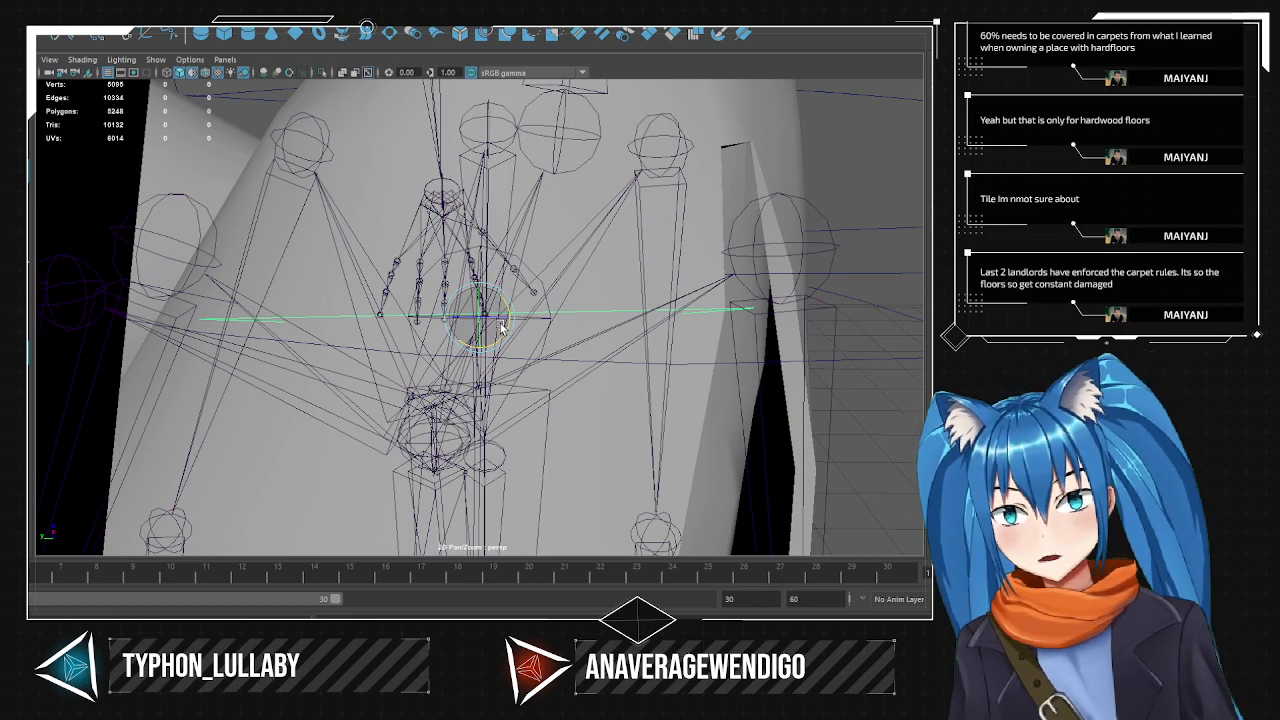
pyautogui.keyDown('alt'); pyautogui.moveTo(546, 323); pyautogui.dragTo(423, 354); pyautogui.keyUp('alt')
pyautogui.scroll(-5, 561, 324)
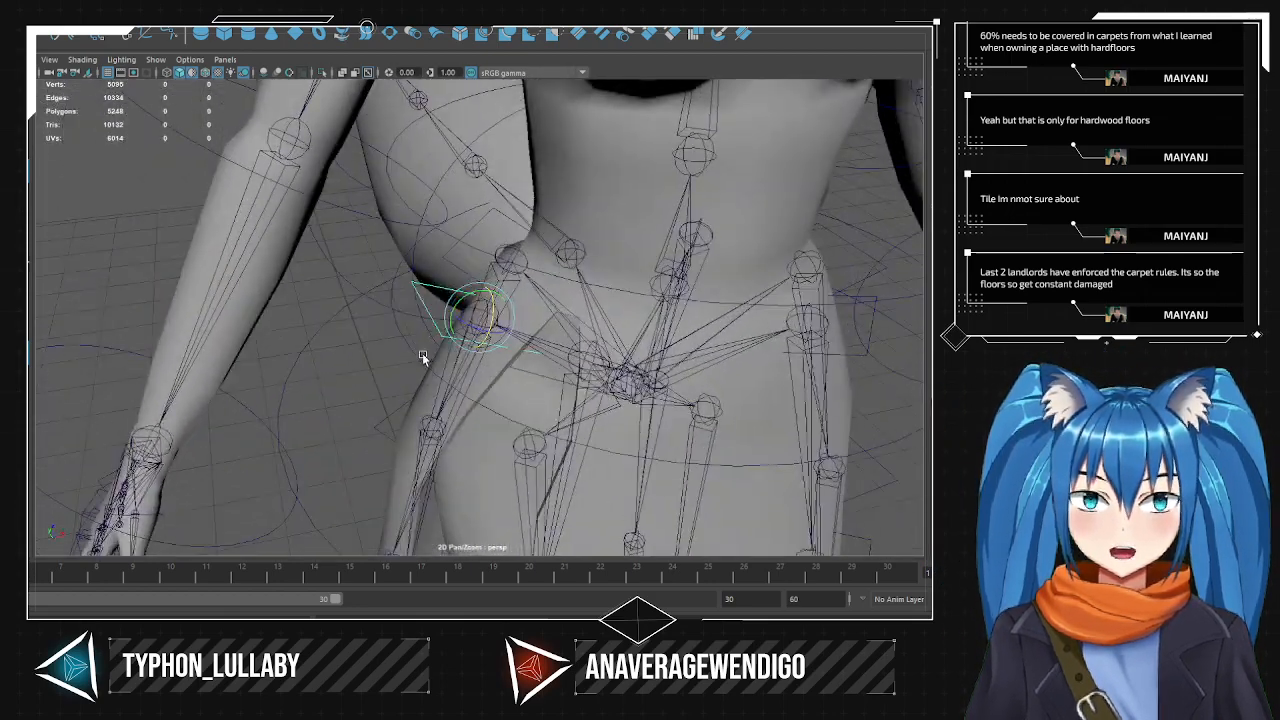
pyautogui.keyDown('alt'); pyautogui.moveTo(423, 354); pyautogui.dragTo(489, 243, button='middle'); pyautogui.keyUp('alt')
pyautogui.keyDown('alt'); pyautogui.moveTo(360, 362); pyautogui.dragTo(440, 343); pyautogui.keyUp('alt')
pyautogui.keyDown('alt'); pyautogui.moveTo(440, 343); pyautogui.dragTo(478, 304, button='middle'); pyautogui.keyUp('alt')
# - Place a copy of the square control on the second joint of the right front skirt chain
pyautogui.press('w')
pyautogui.click(457, 474)
pyautogui.press('f')
pyautogui.keyDown('alt'); pyautogui.moveTo(491, 443); pyautogui.dragTo(432, 372); pyautogui.keyUp('alt')
# - Rotate the new square control to line up with the second joint of the right front skirt chain
pyautogui.keyDown('alt'); pyautogui.moveTo(497, 316); pyautogui.dragTo(560, 394); pyautogui.keyUp('alt')
pyautogui.press('e')
pyautogui.scroll(-4, 669, 348)
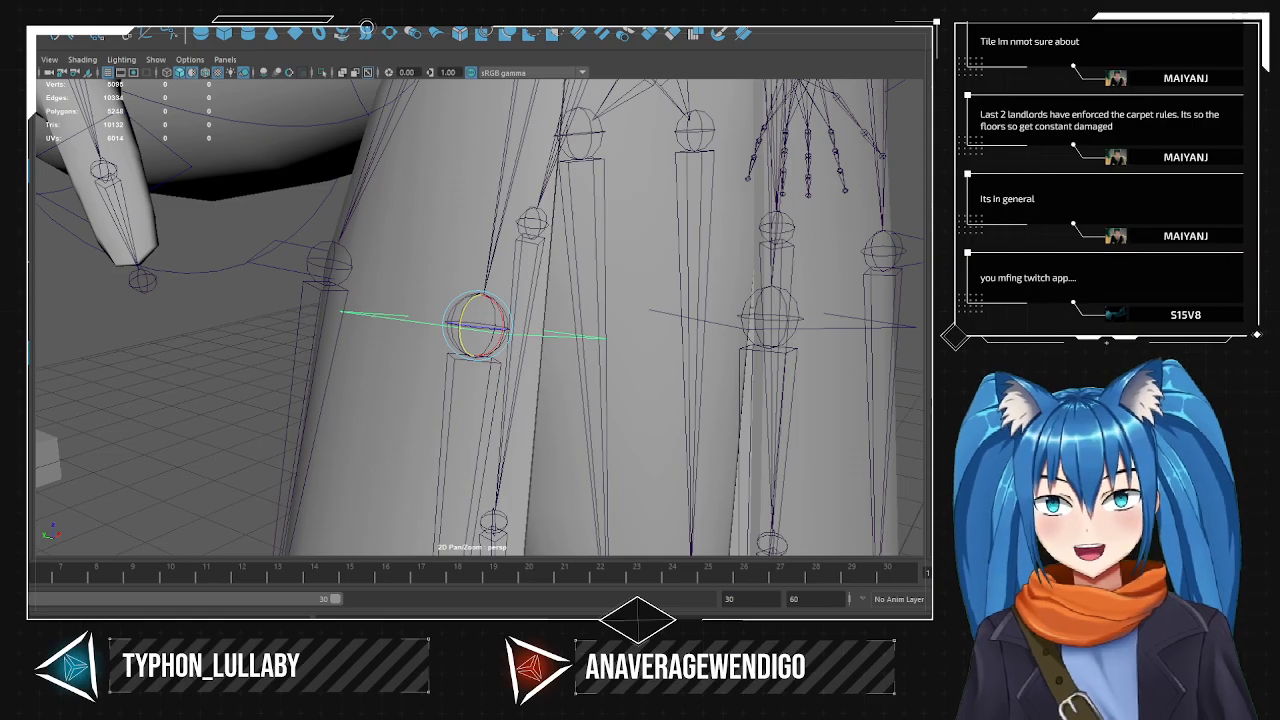
pyautogui.moveTo(424, 260)
pyautogui.keyDown('alt'); pyautogui.mouseDown()
pyautogui.moveTo(494, 286)
pyautogui.moveTo(420, 283)
pyautogui.mouseUp(); pyautogui.keyUp('alt')
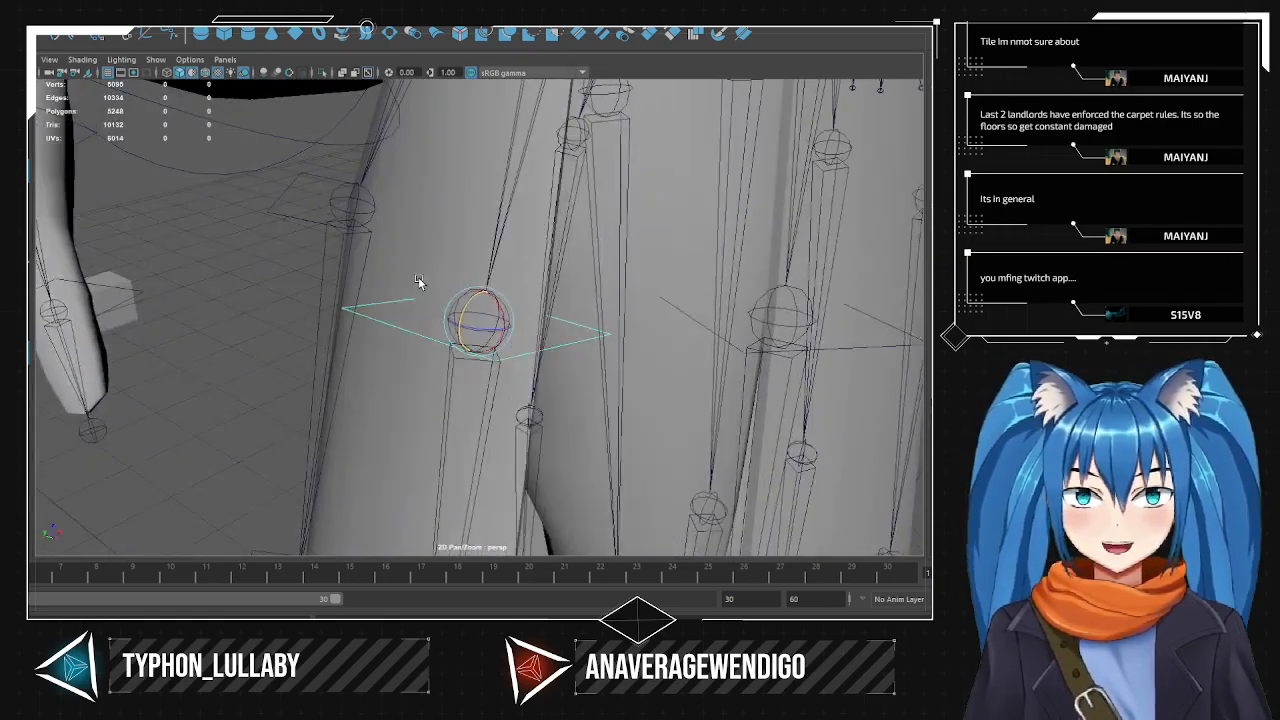
# - Place a copy of the square control on the third joint of the right front skirt chain
pyautogui.scroll(-5, 429, 330)
pyautogui.keyDown('alt'); pyautogui.moveTo(434, 360); pyautogui.dragTo(398, 370); pyautogui.keyUp('alt')
pyautogui.keyDown('alt'); pyautogui.moveTo(398, 370); pyautogui.dragTo(474, 197, button='middle'); pyautogui.keyUp('alt')
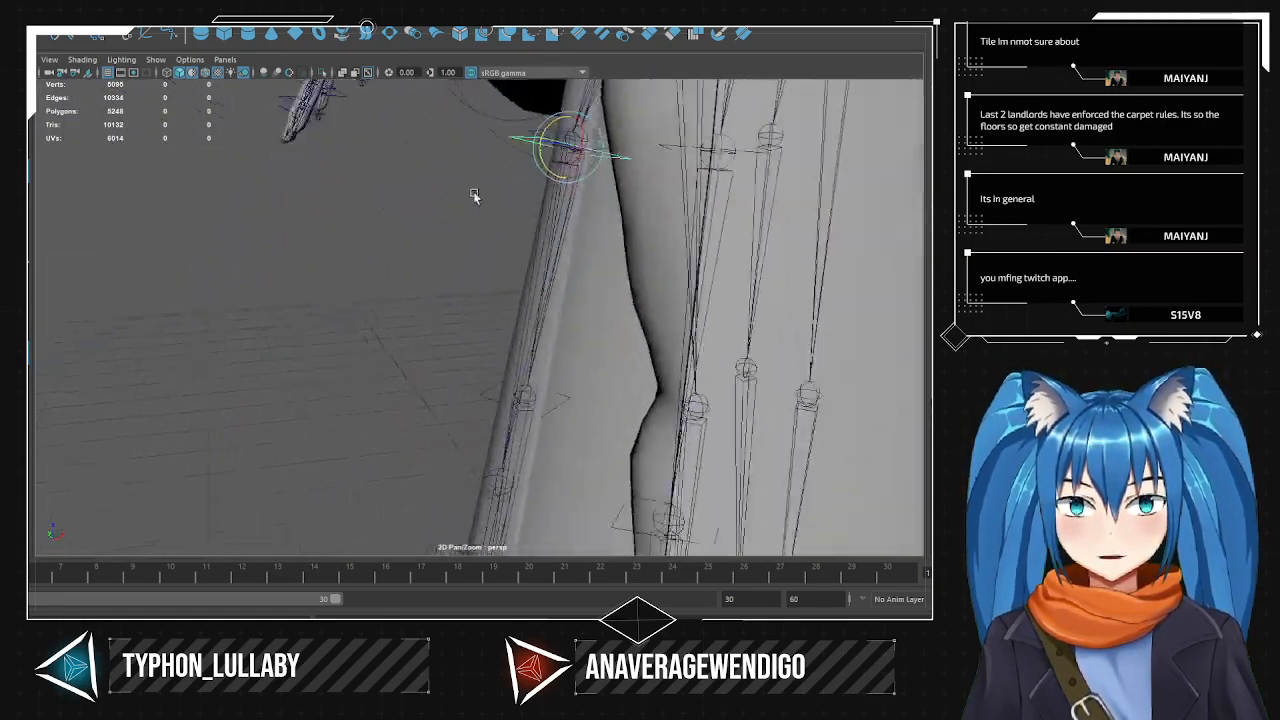
pyautogui.scroll(-4, 496, 247)
pyautogui.keyDown('alt'); pyautogui.moveTo(496, 247); pyautogui.dragTo(536, 222); pyautogui.keyUp('alt')
pyautogui.click(484, 332)
pyautogui.press('f')
pyautogui.keyDown('alt'); pyautogui.moveTo(489, 337); pyautogui.dragTo(568, 283); pyautogui.keyUp('alt')
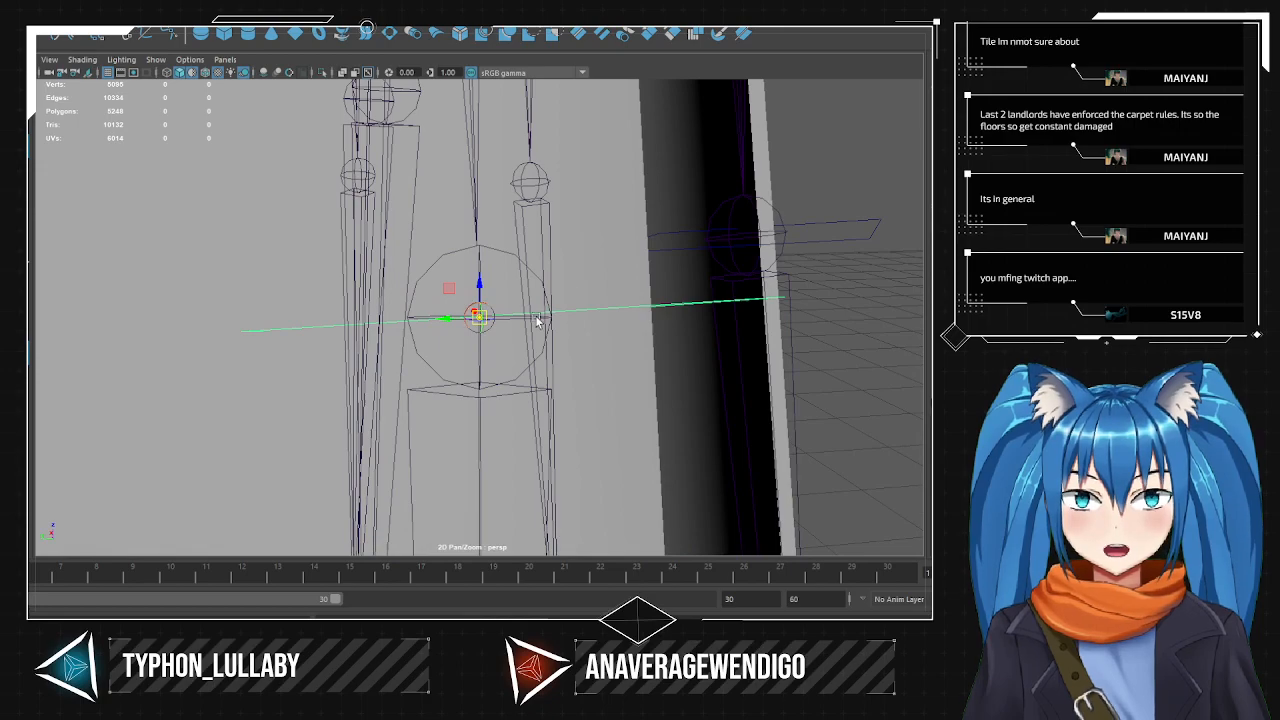
# - Rotate the square control to lie square to the third joint of the right front skirt chain, and deselect it
pyautogui.press('e')
pyautogui.moveTo(467, 291); pyautogui.dragTo(464, 290)
pyautogui.moveTo(480, 297)
pyautogui.keyDown('alt'); pyautogui.mouseDown()
pyautogui.moveTo(501, 312)
pyautogui.moveTo(488, 317)
pyautogui.mouseUp(); pyautogui.keyUp('alt')
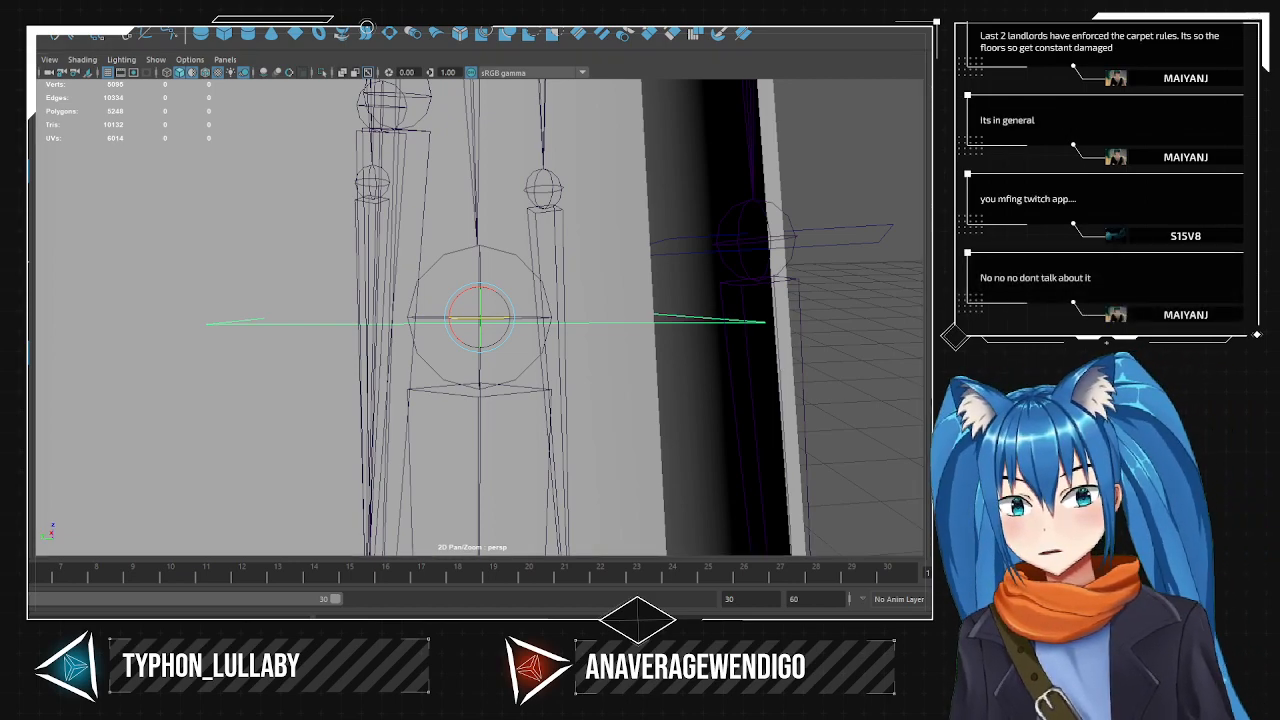
pyautogui.scroll(-10, 126, 342)
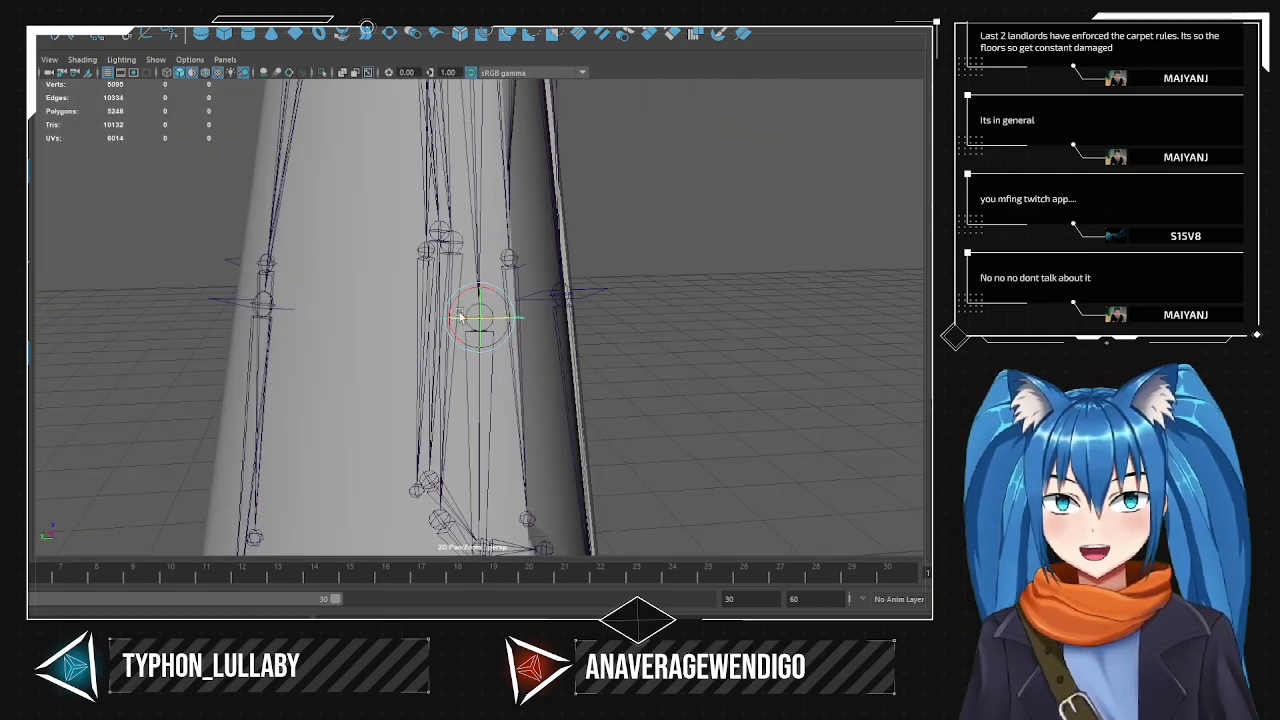
pyautogui.click(715, 297)
# - Examine the skirt controls and the leg and foot joints from the front and the right side
pyautogui.keyDown('alt'); pyautogui.moveTo(715, 297); pyautogui.dragTo(527, 388); pyautogui.keyUp('alt')
pyautogui.keyDown('alt'); pyautogui.moveTo(466, 340); pyautogui.dragTo(560, 298); pyautogui.keyUp('alt')
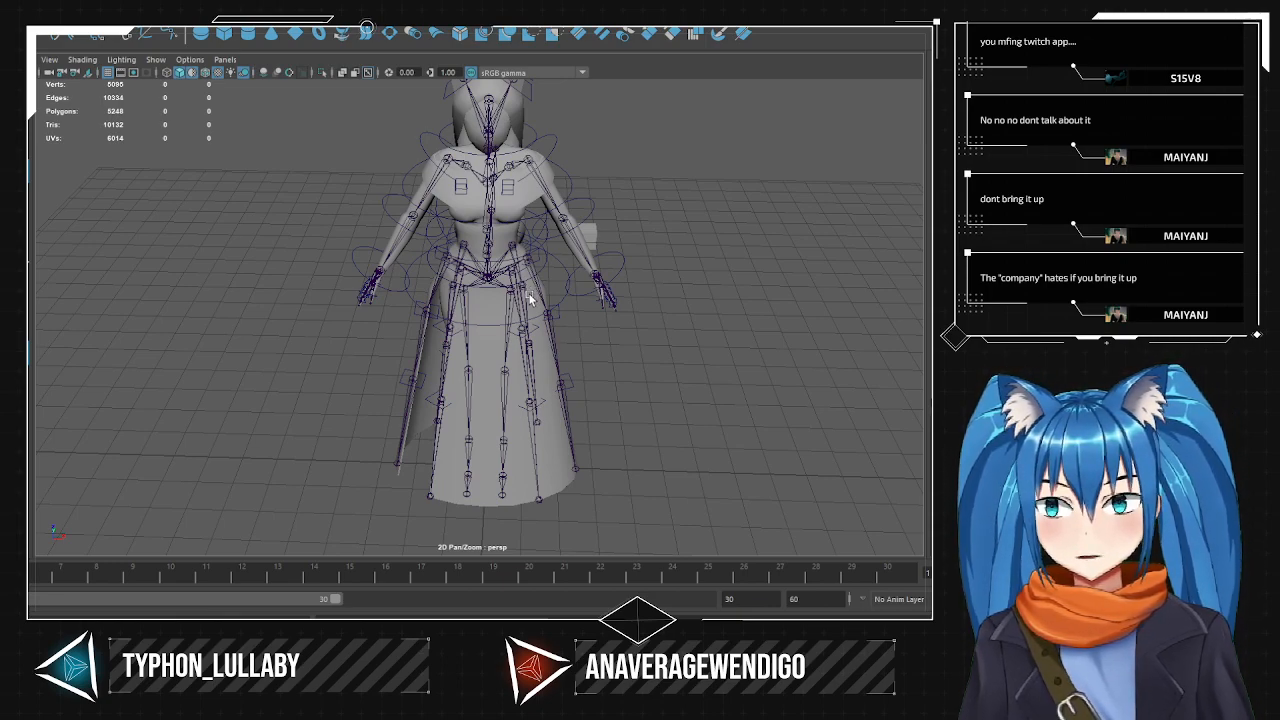
pyautogui.keyDown('alt'); pyautogui.moveTo(454, 292); pyautogui.dragTo(396, 270); pyautogui.keyUp('alt')
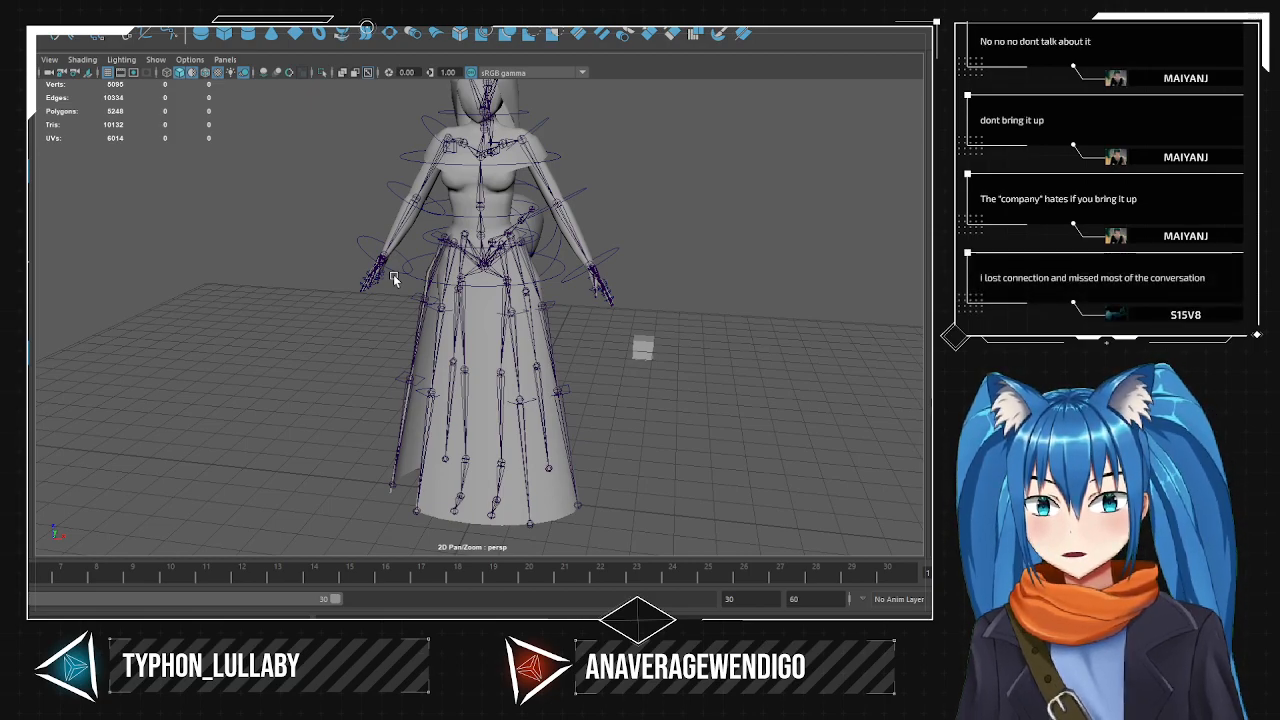
pyautogui.keyDown('alt'); pyautogui.moveTo(600, 341); pyautogui.dragTo(704, 349); pyautogui.keyUp('alt')
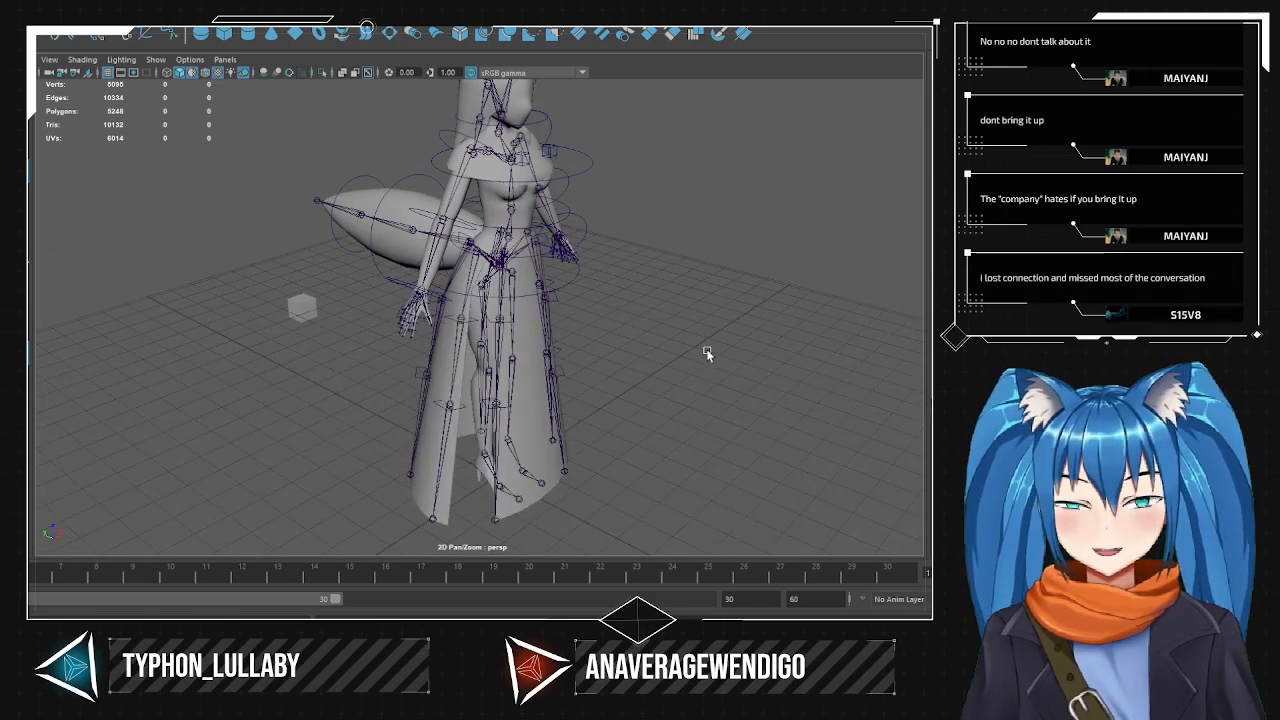
pyautogui.scroll(5, 559, 296)
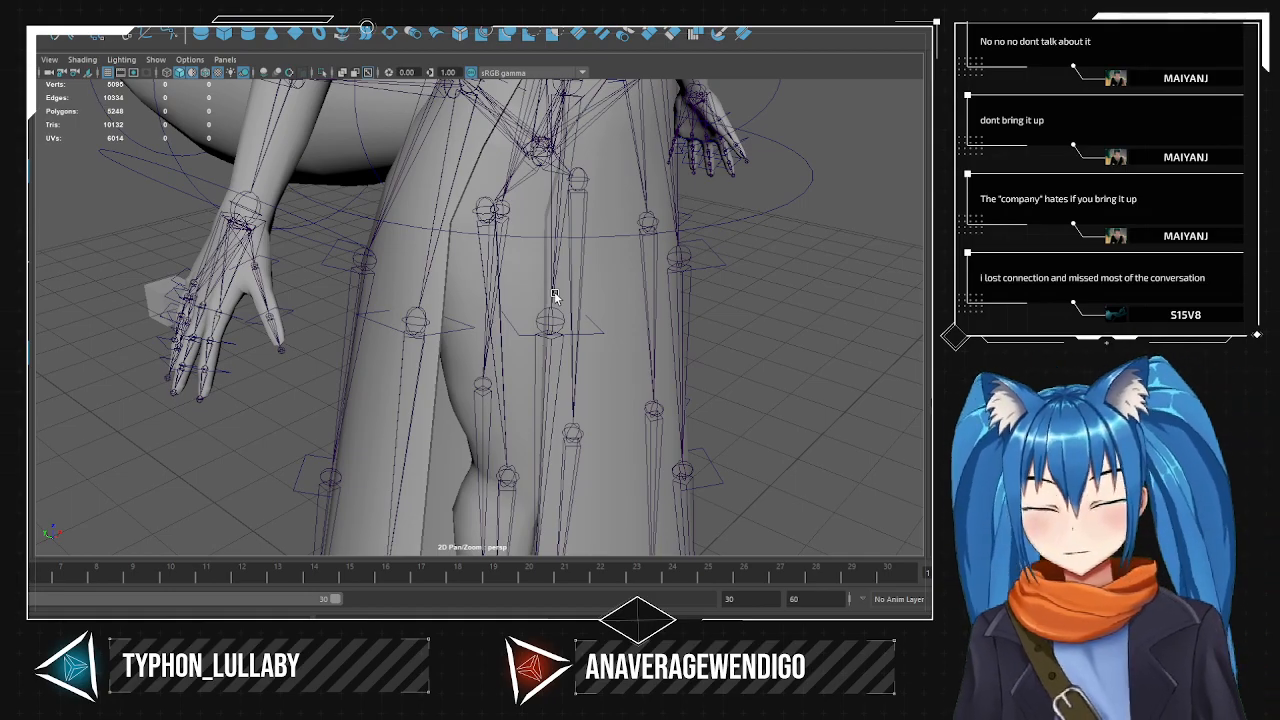
pyautogui.keyDown('alt'); pyautogui.moveTo(400, 300); pyautogui.dragTo(387, 351); pyautogui.keyUp('alt')
pyautogui.keyDown('alt'); pyautogui.moveTo(387, 351); pyautogui.dragTo(107, 219, button='right'); pyautogui.keyUp('alt')
pyautogui.keyDown('alt'); pyautogui.moveTo(499, 338); pyautogui.dragTo(490, 184, button='middle'); pyautogui.keyUp('alt')
pyautogui.keyDown('alt'); pyautogui.moveTo(490, 184); pyautogui.dragTo(547, 219); pyautogui.keyUp('alt')
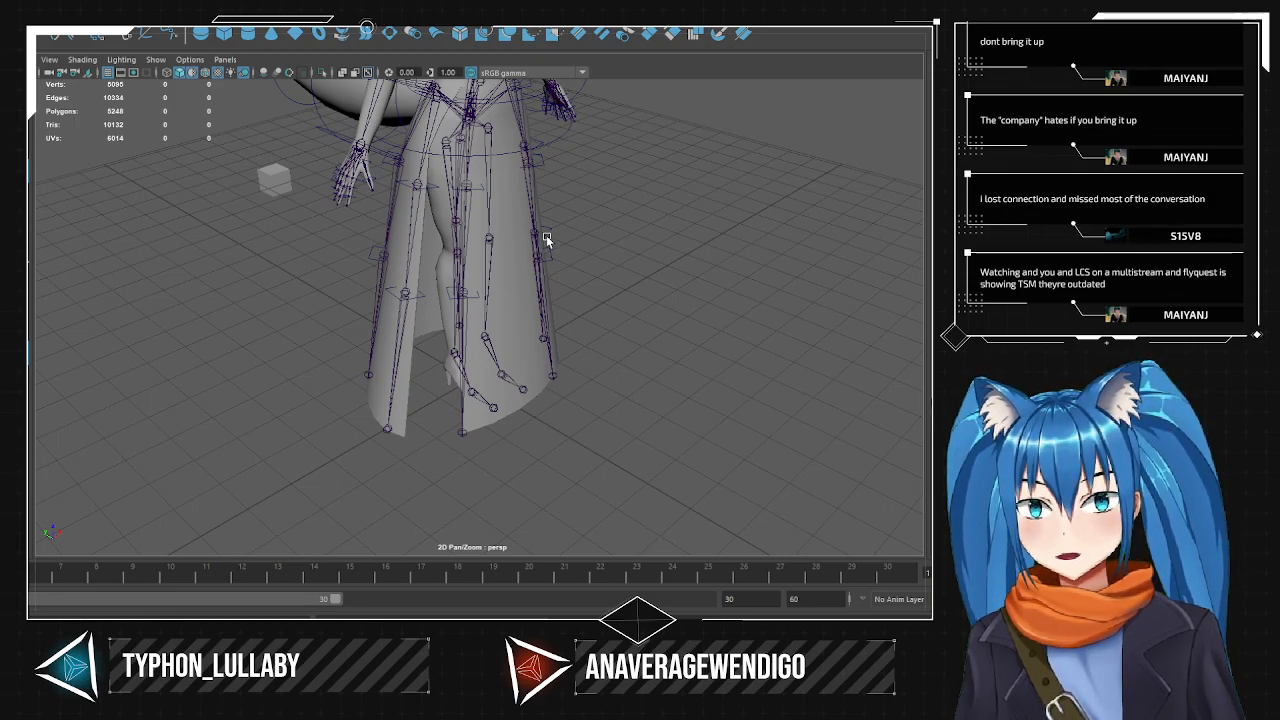
pyautogui.scroll(5, 491, 306)
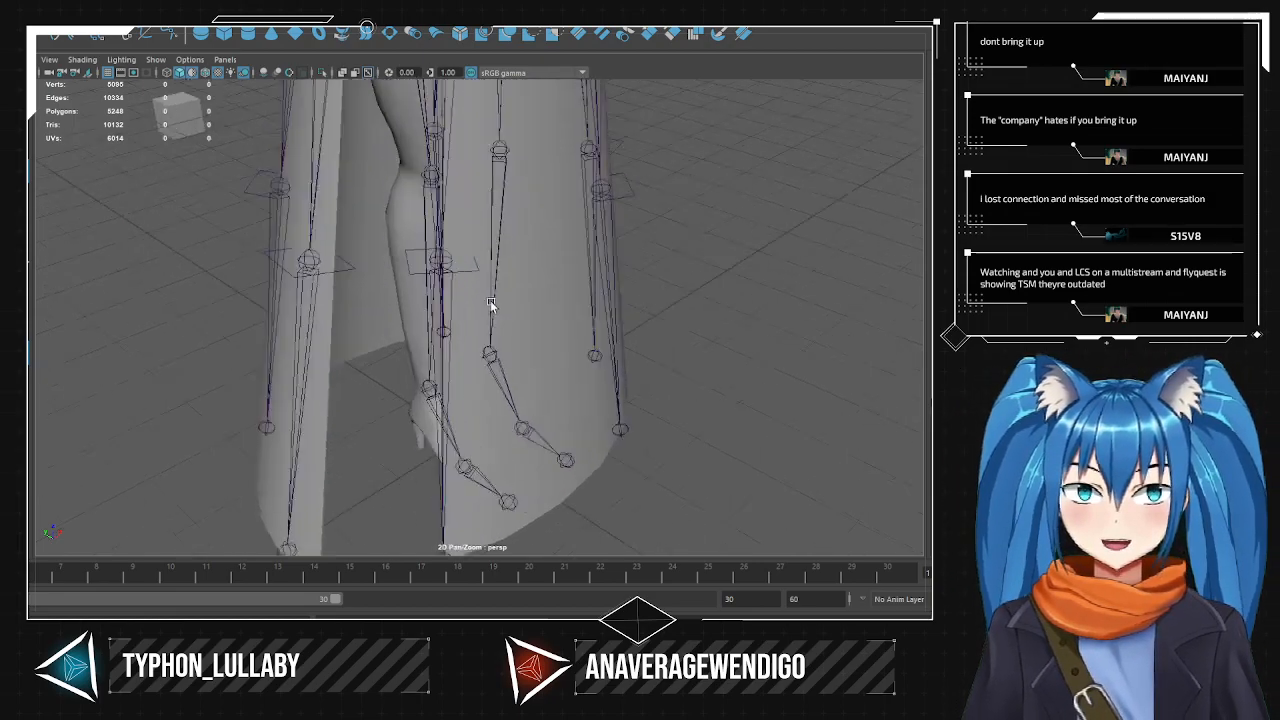
pyautogui.keyDown('alt'); pyautogui.moveTo(491, 306); pyautogui.dragTo(500, 346); pyautogui.keyUp('alt')
pyautogui.keyDown('alt'); pyautogui.moveTo(500, 346); pyautogui.dragTo(531, 231, button='middle'); pyautogui.keyUp('alt')
pyautogui.scroll(1, 556, 293)
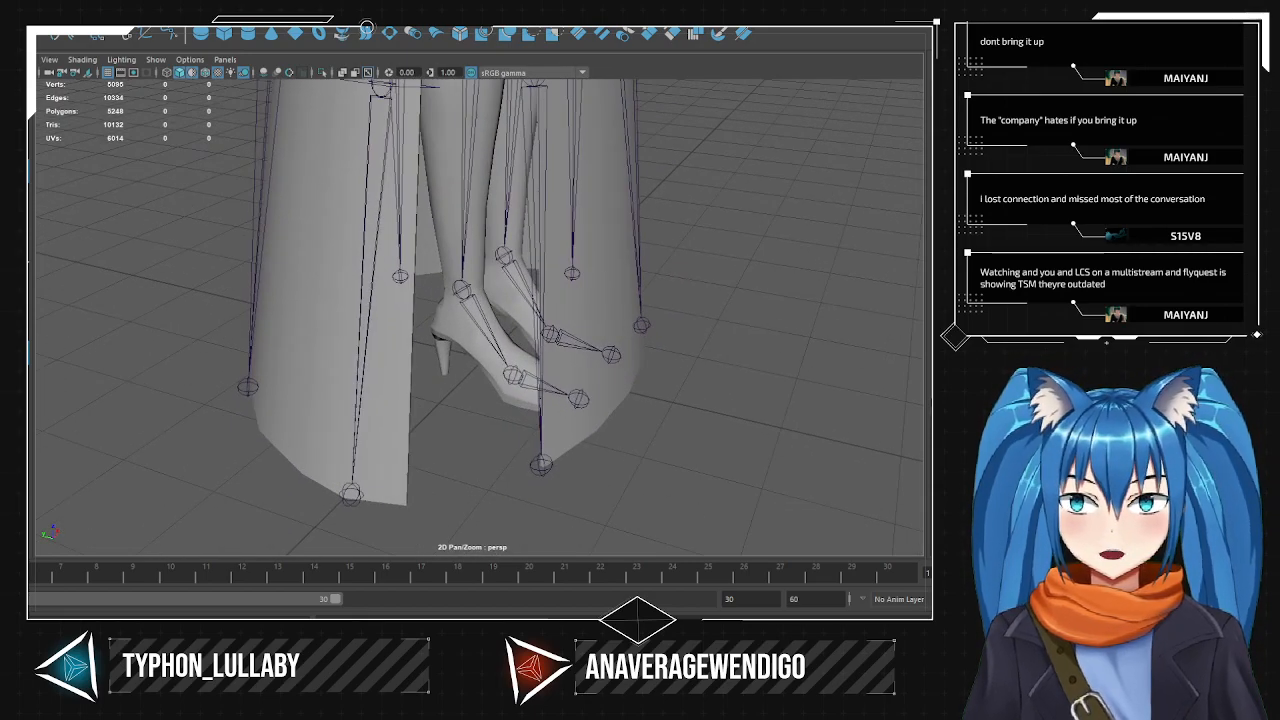
# - Place a circle control on the top joint of the character's right leg
pyautogui.press('e')
pyautogui.scroll(-6, 468, 377)
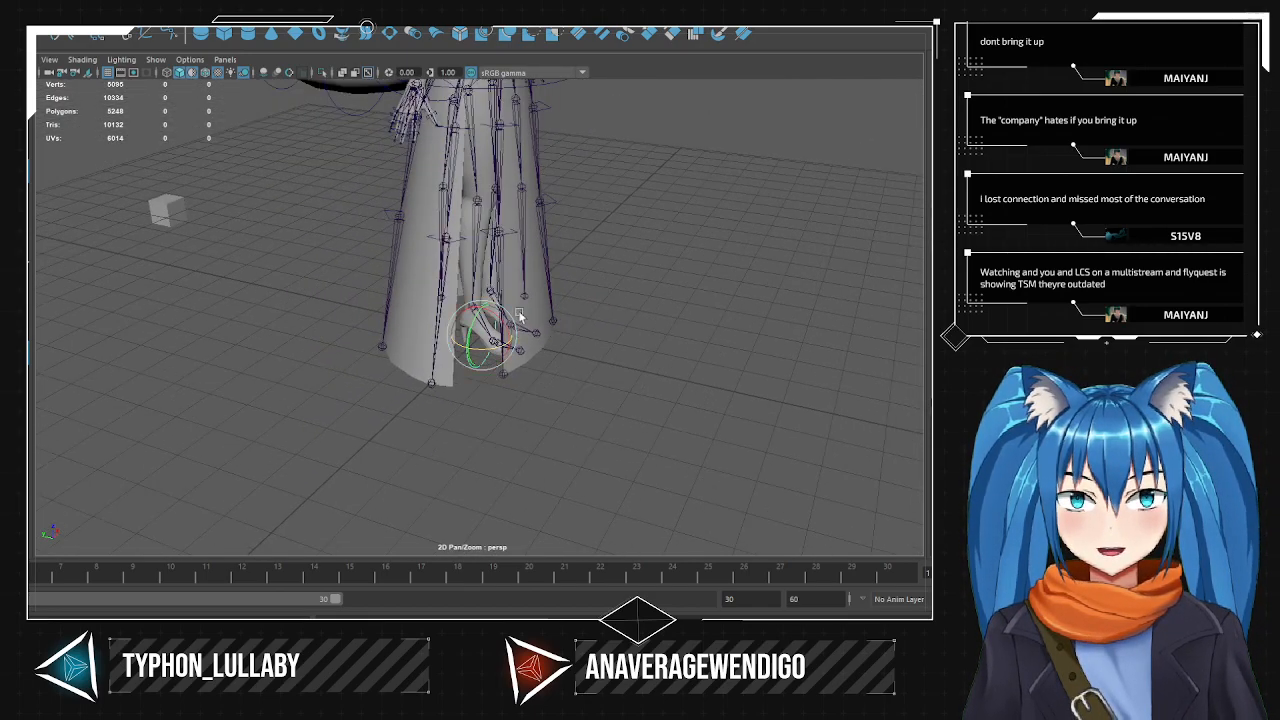
pyautogui.keyDown('alt'); pyautogui.moveTo(517, 317); pyautogui.dragTo(536, 443, button='middle'); pyautogui.keyUp('alt')
pyautogui.press('w')
pyautogui.keyDown('alt'); pyautogui.moveTo(536, 443); pyautogui.dragTo(441, 386); pyautogui.keyUp('alt')
pyautogui.moveTo(471, 533); pyautogui.dragTo(473, 535)
pyautogui.click(442, 228)
pyautogui.press('f')
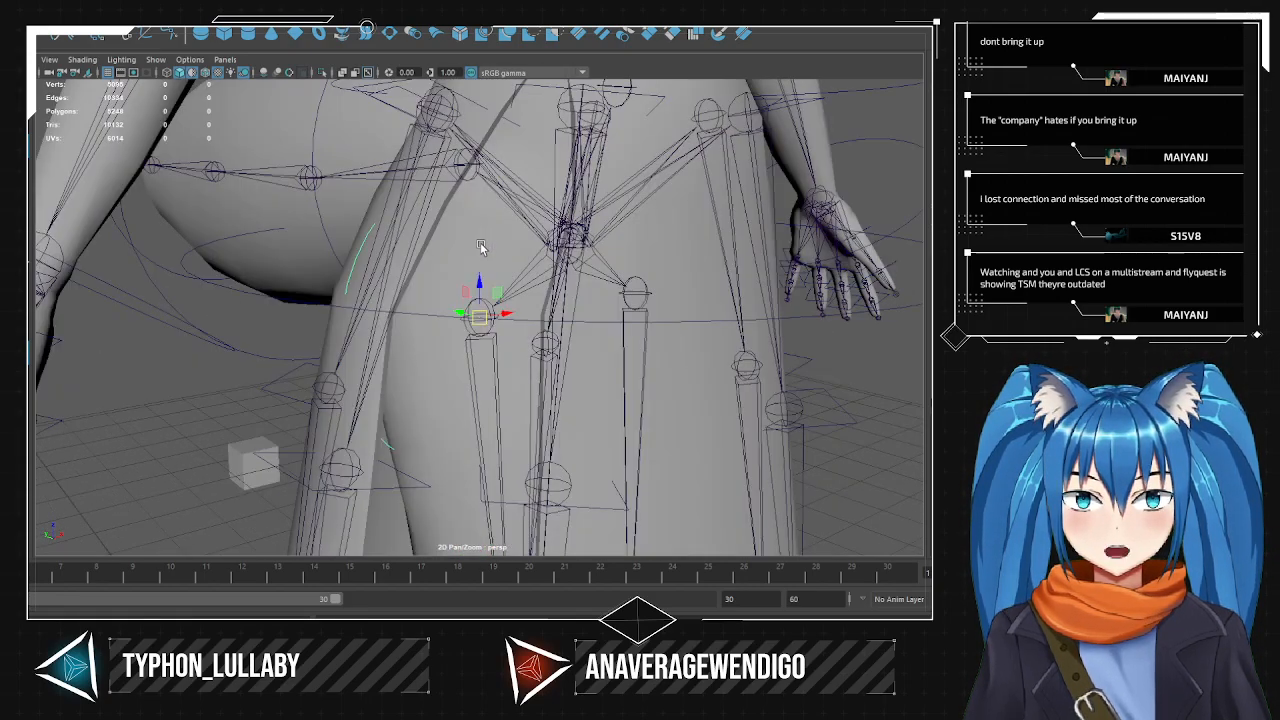
# - Rotate the circle control so it lies level around the right thigh, square to the upper leg joint
pyautogui.keyDown('alt'); pyautogui.moveTo(477, 283); pyautogui.dragTo(448, 320); pyautogui.keyUp('alt')
pyautogui.press('e')
pyautogui.scroll(5, 450, 318)
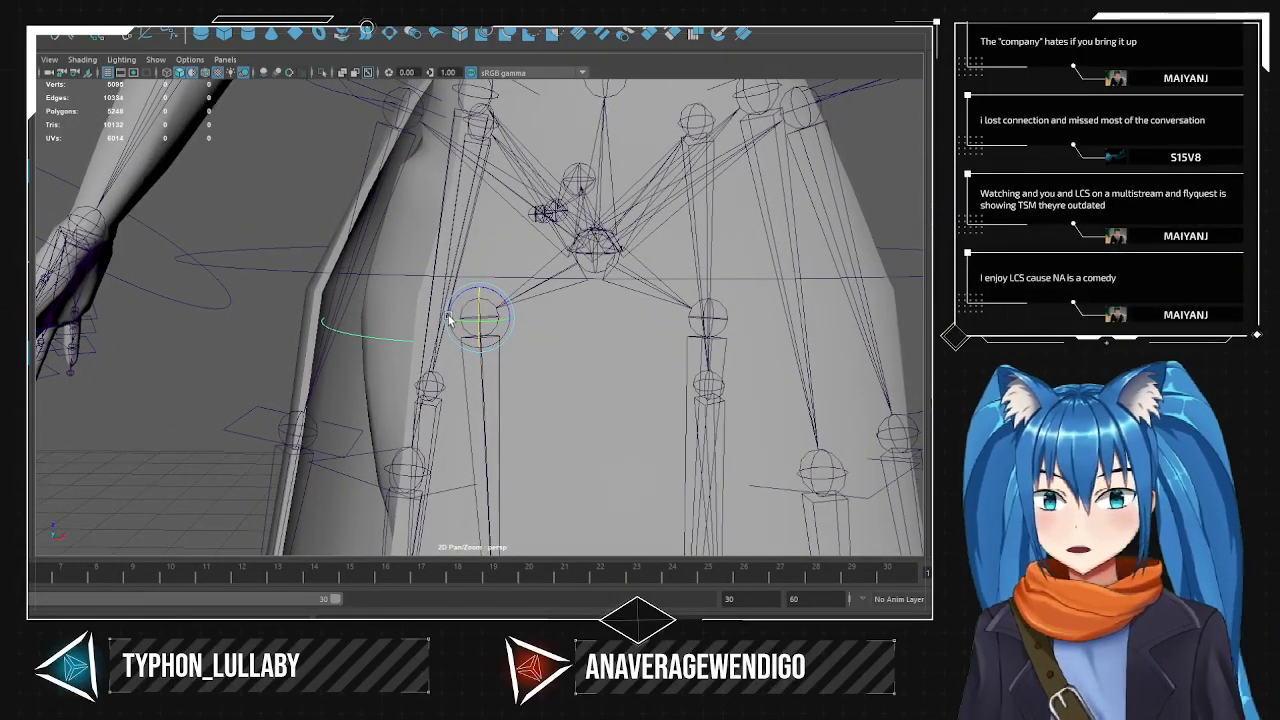
pyautogui.keyDown('alt'); pyautogui.moveTo(515, 309); pyautogui.dragTo(481, 293); pyautogui.keyUp('alt')
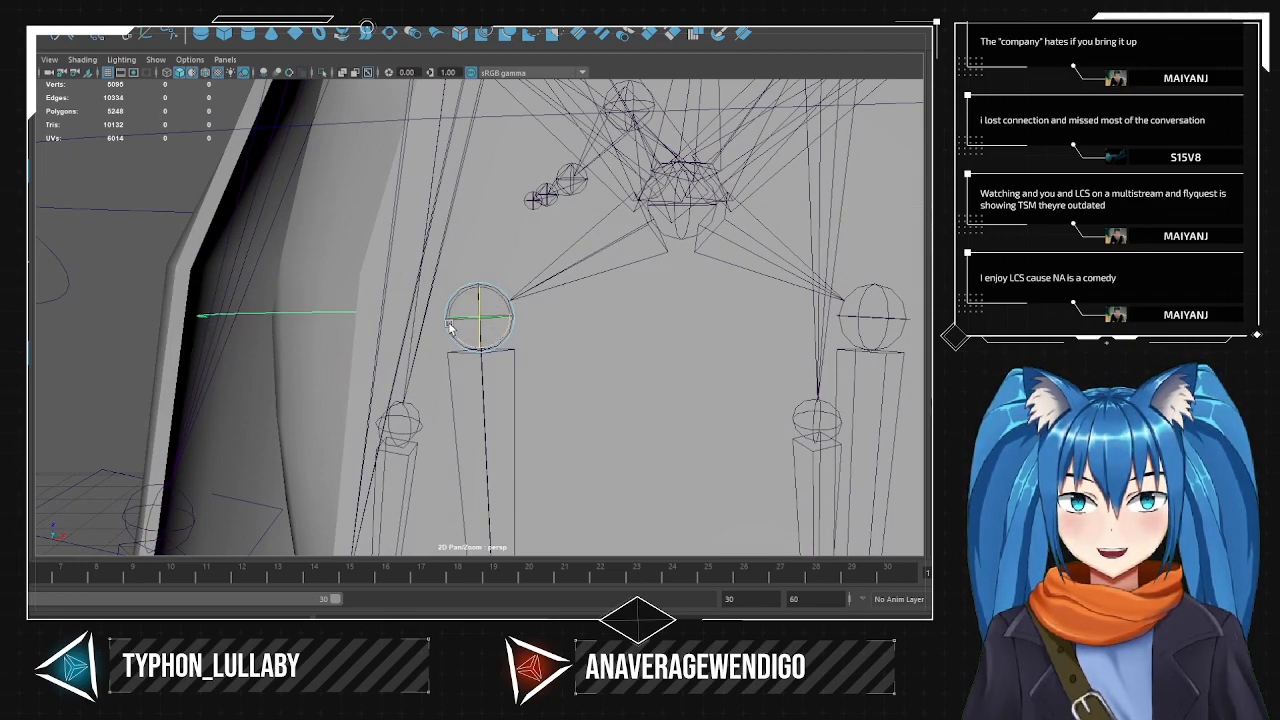
pyautogui.scroll(-10, 417, 317)
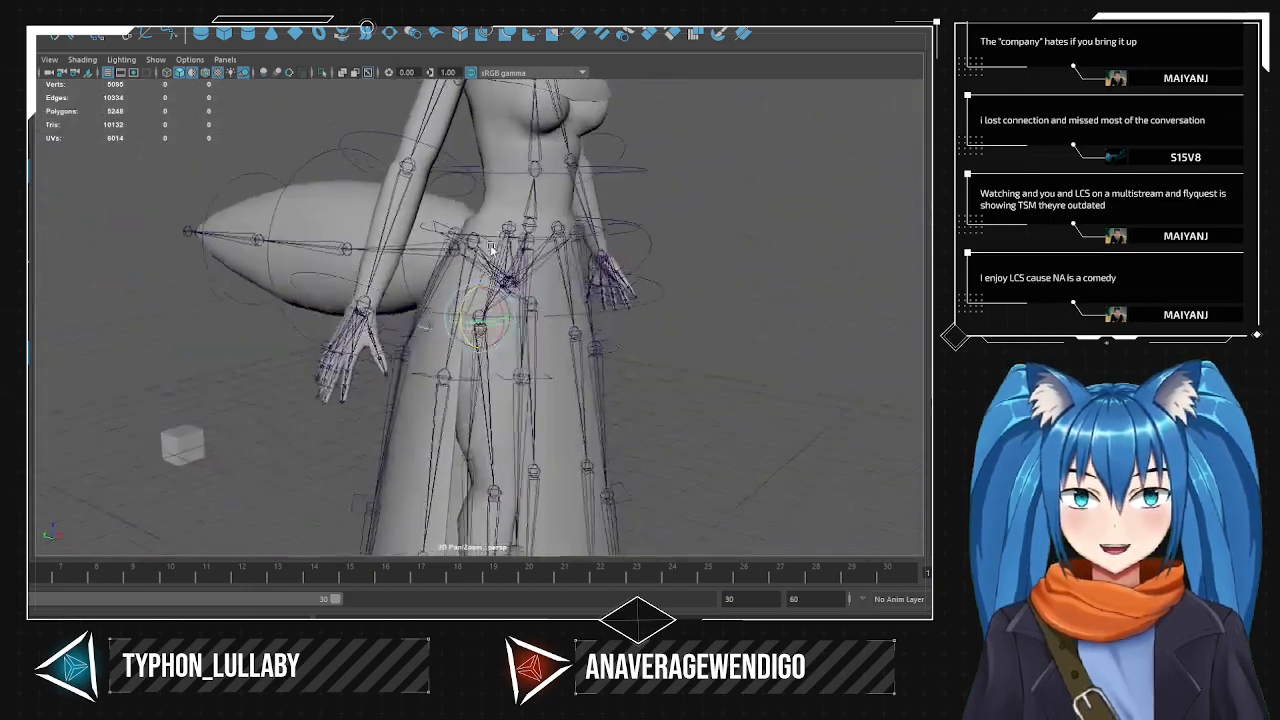
pyautogui.moveTo(491, 247)
pyautogui.keyDown('alt'); pyautogui.mouseDown()
pyautogui.moveTo(570, 190)
pyautogui.moveTo(460, 262)
pyautogui.moveTo(481, 242)
pyautogui.mouseUp(); pyautogui.keyUp('alt')
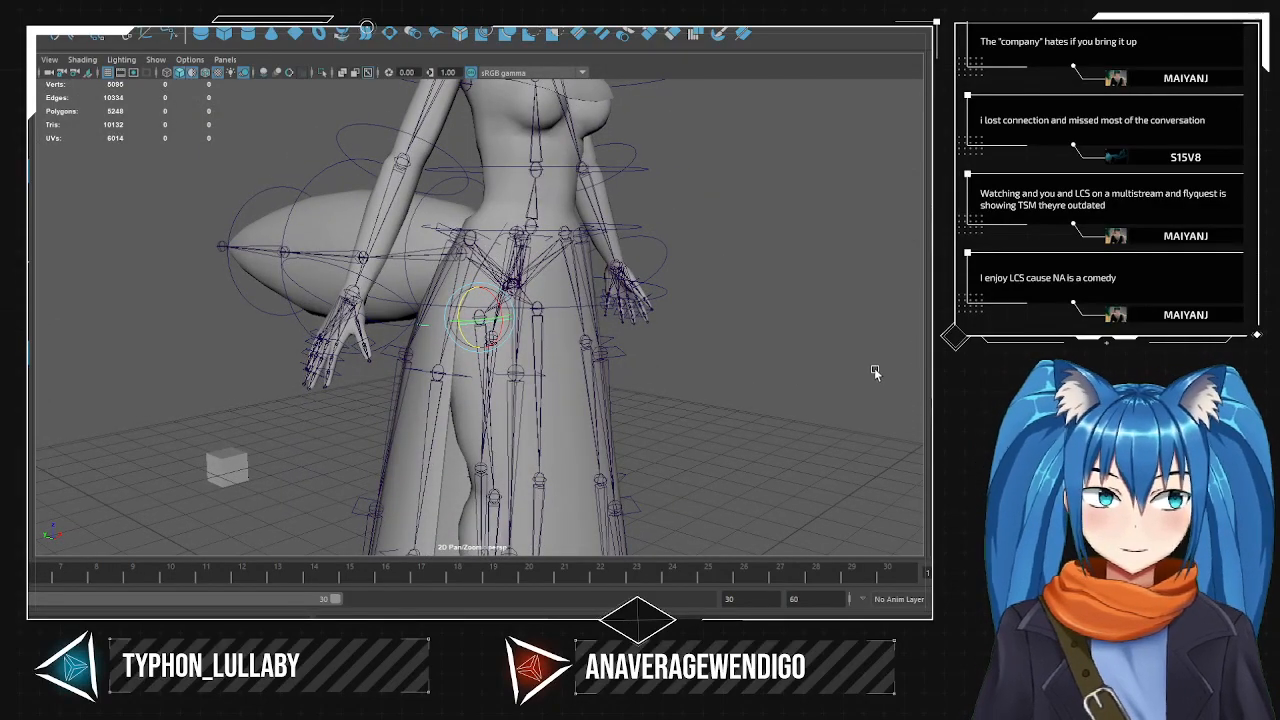
# - Select all the square skirt controls around the waist and down the skirt chains together
pyautogui.keyDown('alt'); pyautogui.moveTo(770, 346); pyautogui.dragTo(465, 368); pyautogui.keyUp('alt')
pyautogui.press('e')
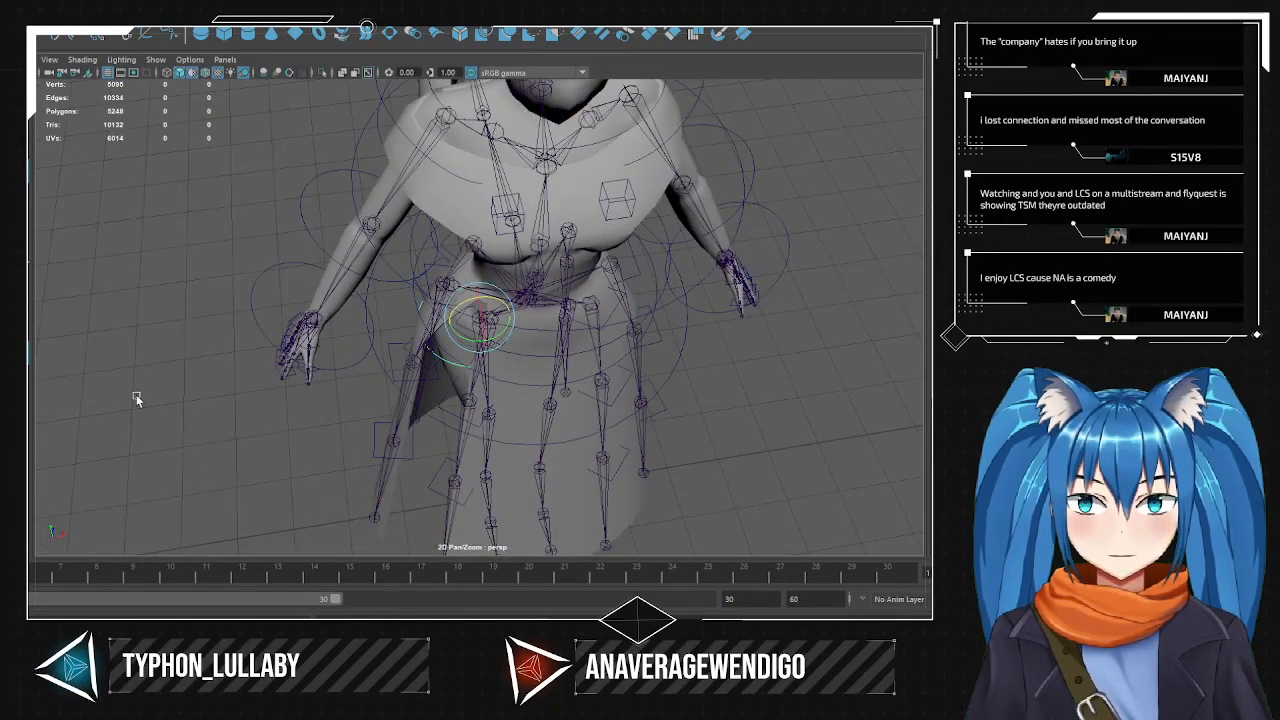
pyautogui.press('Up')
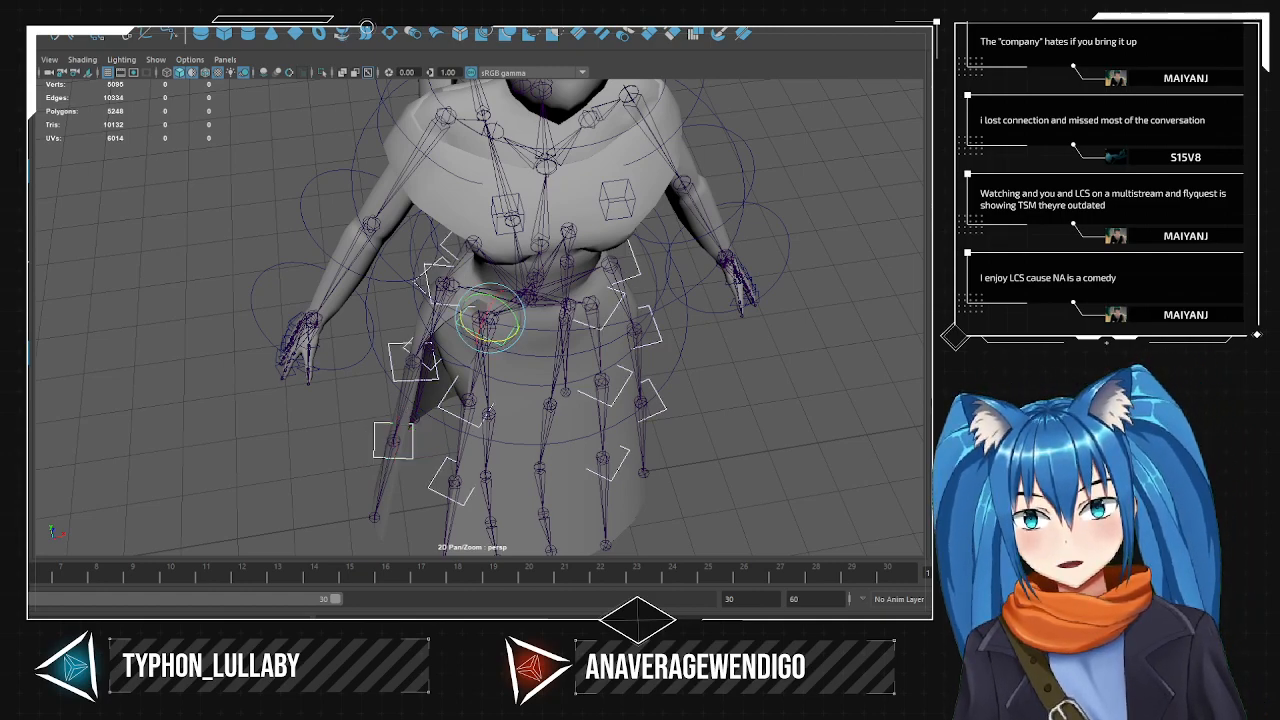
# - Step through the square skirt controls one at a time to identify which joint each belongs to
pyautogui.click(455, 483)
pyautogui.press('Up')
pyautogui.click(603, 458)
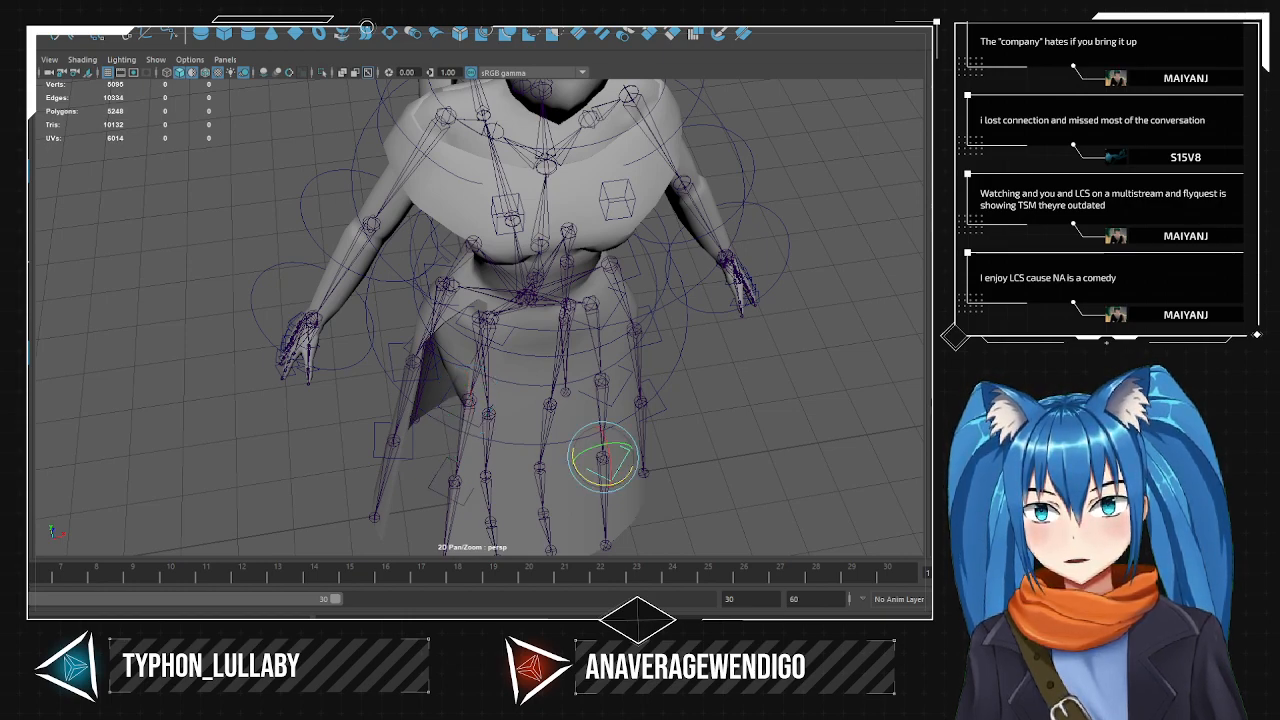
pyautogui.press('Up')
pyautogui.click(642, 402)
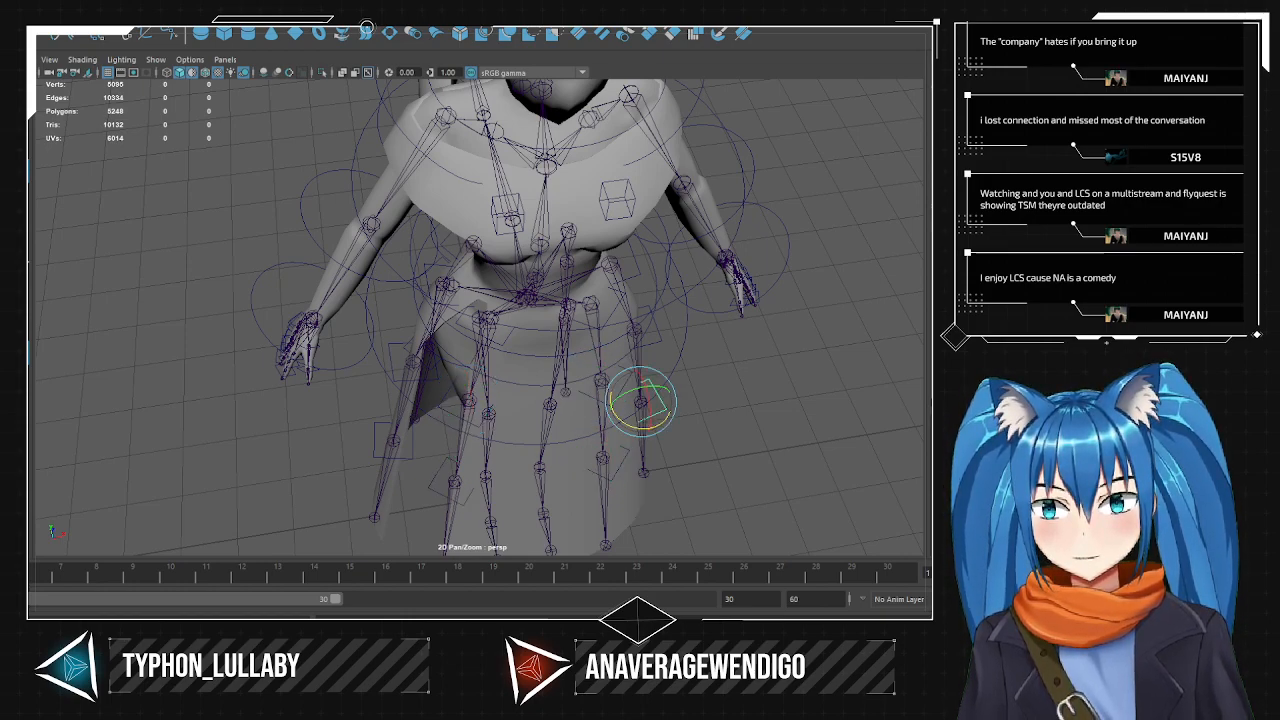
pyautogui.press('Up')
pyautogui.press('Up')
pyautogui.press('Up')
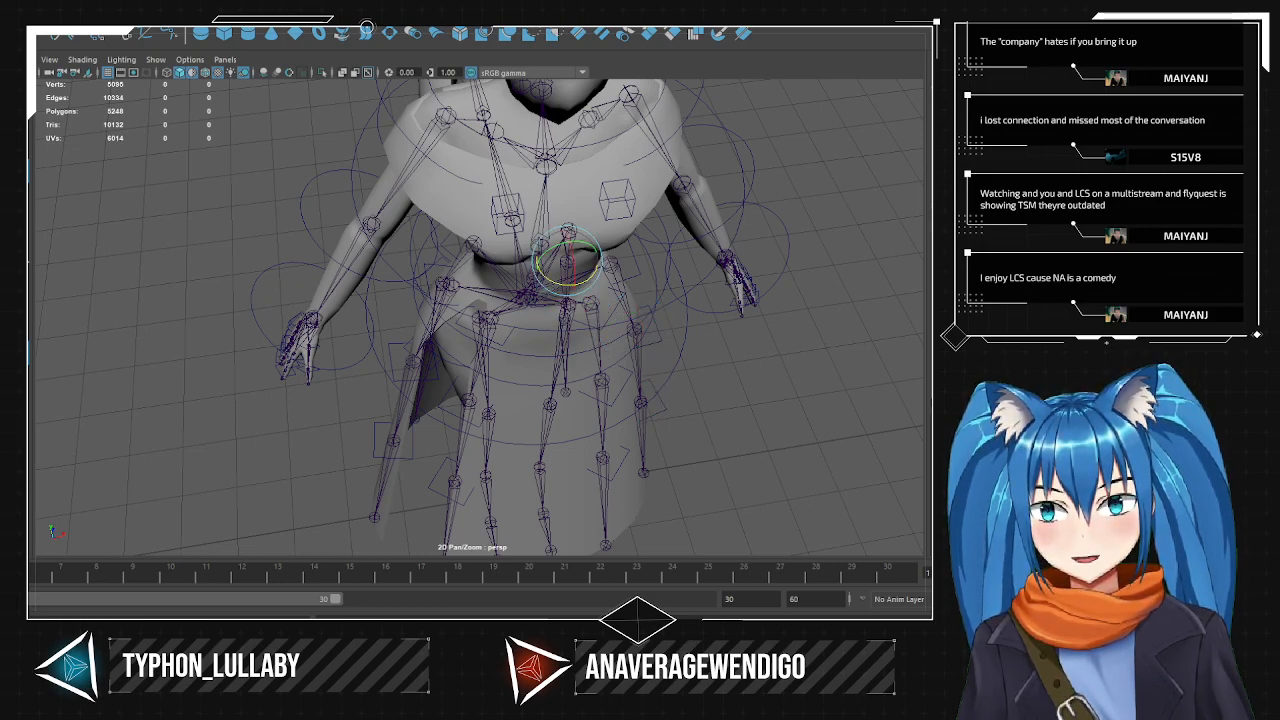
# - Undo the last selection changes to get back to the combined selection of square skirt controls
pyautogui.click(428, 349)
pyautogui.press('Up')
pyautogui.press('Down')
pyautogui.press('Up')
pyautogui.press('Up')
pyautogui.hotkey('ctrl', 'z')
pyautogui.hotkey('ctrl', 'z')
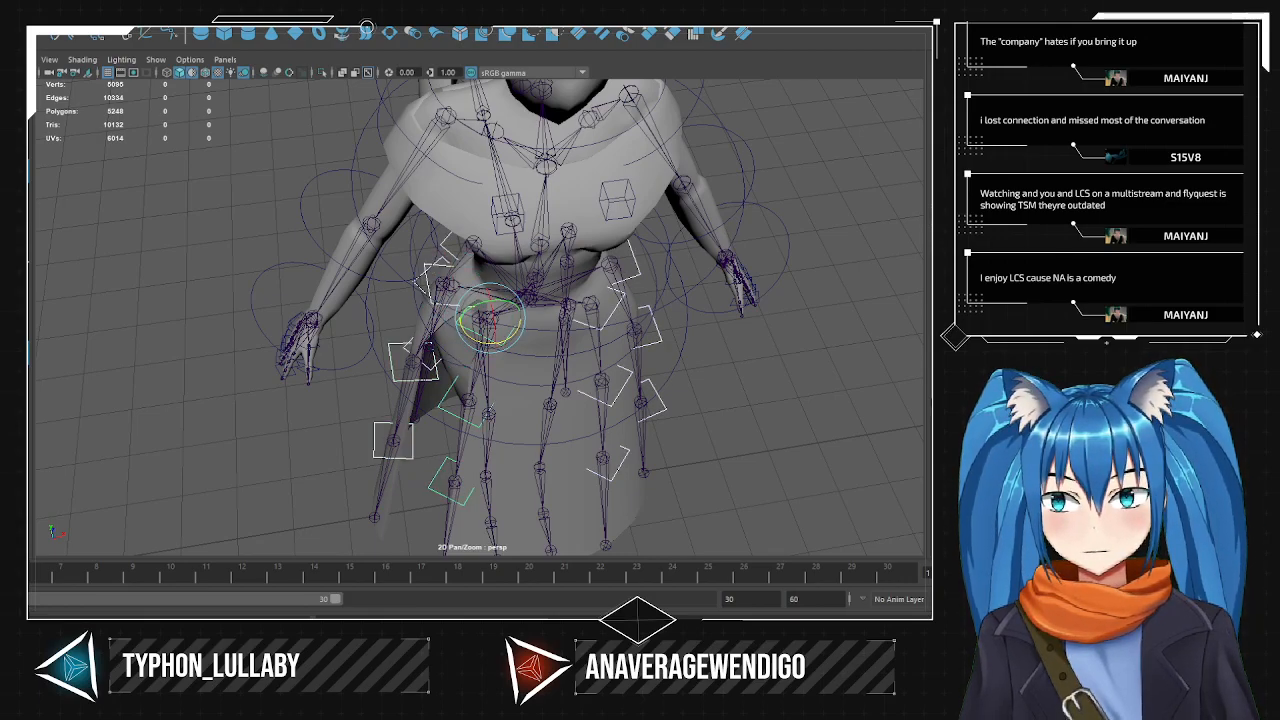
# - Try to rotate the square control on the lower skirt joint at the character's front right
pyautogui.hotkey('ctrl', 'z')
pyautogui.keyDown('alt'); pyautogui.moveTo(634, 357); pyautogui.dragTo(618, 252); pyautogui.keyUp('alt')
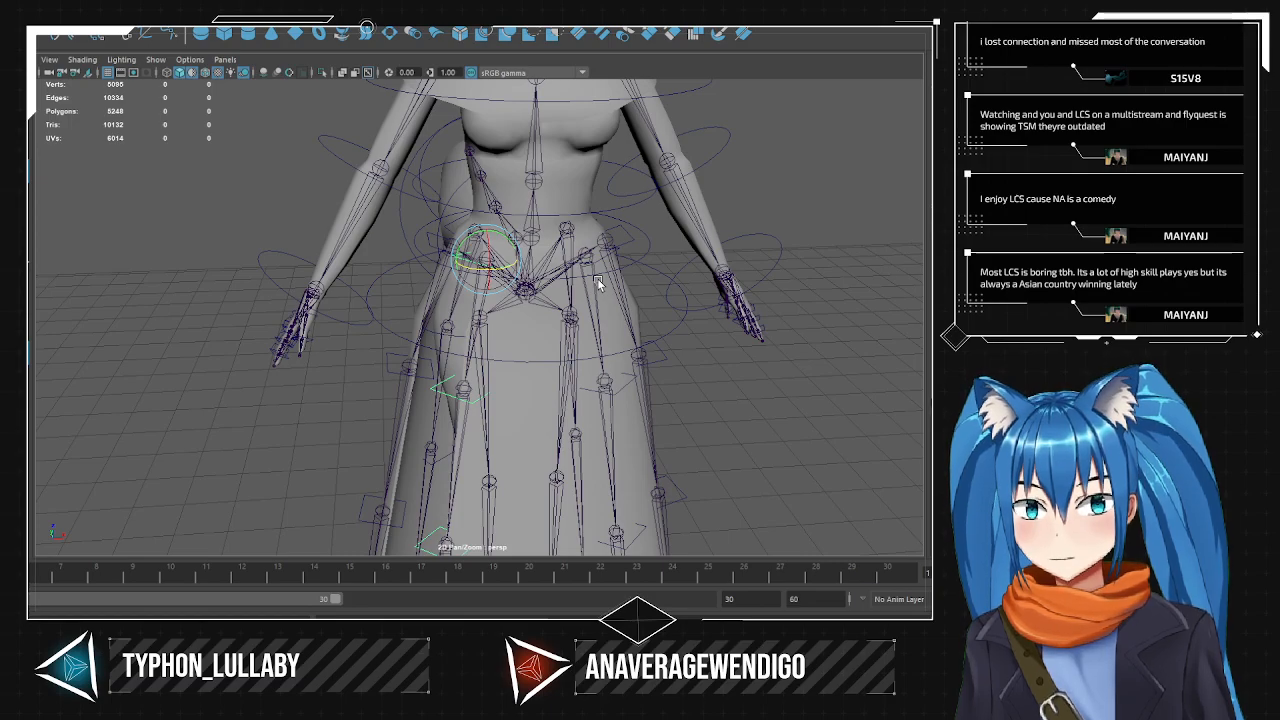
pyautogui.keyDown('alt'); pyautogui.moveTo(470, 368); pyautogui.dragTo(516, 384); pyautogui.keyUp('alt')
pyautogui.keyDown('alt'); pyautogui.moveTo(516, 384); pyautogui.dragTo(543, 291, button='middle'); pyautogui.keyUp('alt')
pyautogui.keyDown('alt'); pyautogui.moveTo(543, 291); pyautogui.dragTo(563, 275); pyautogui.keyUp('alt')
pyautogui.keyDown('alt'); pyautogui.moveTo(564, 330); pyautogui.dragTo(554, 275, button='middle'); pyautogui.keyUp('alt')
pyautogui.keyDown('alt'); pyautogui.moveTo(554, 271); pyautogui.dragTo(579, 348, button='right'); pyautogui.keyUp('alt')
pyautogui.click(553, 310)
pyautogui.keyDown('alt'); pyautogui.moveTo(579, 348); pyautogui.dragTo(579, 354); pyautogui.keyUp('alt')
pyautogui.click(522, 318)
pyautogui.moveTo(512, 316); pyautogui.dragTo(574, 348)
pyautogui.hotkey('ctrl', 'z')
pyautogui.hotkey('ctrl', 'z')
# - Rotate the square control at the lower front-right skirt joint so it sits square to the joint
pyautogui.keyDown('alt'); pyautogui.moveTo(753, 372); pyautogui.dragTo(602, 343); pyautogui.keyUp('alt')
pyautogui.click(557, 329)
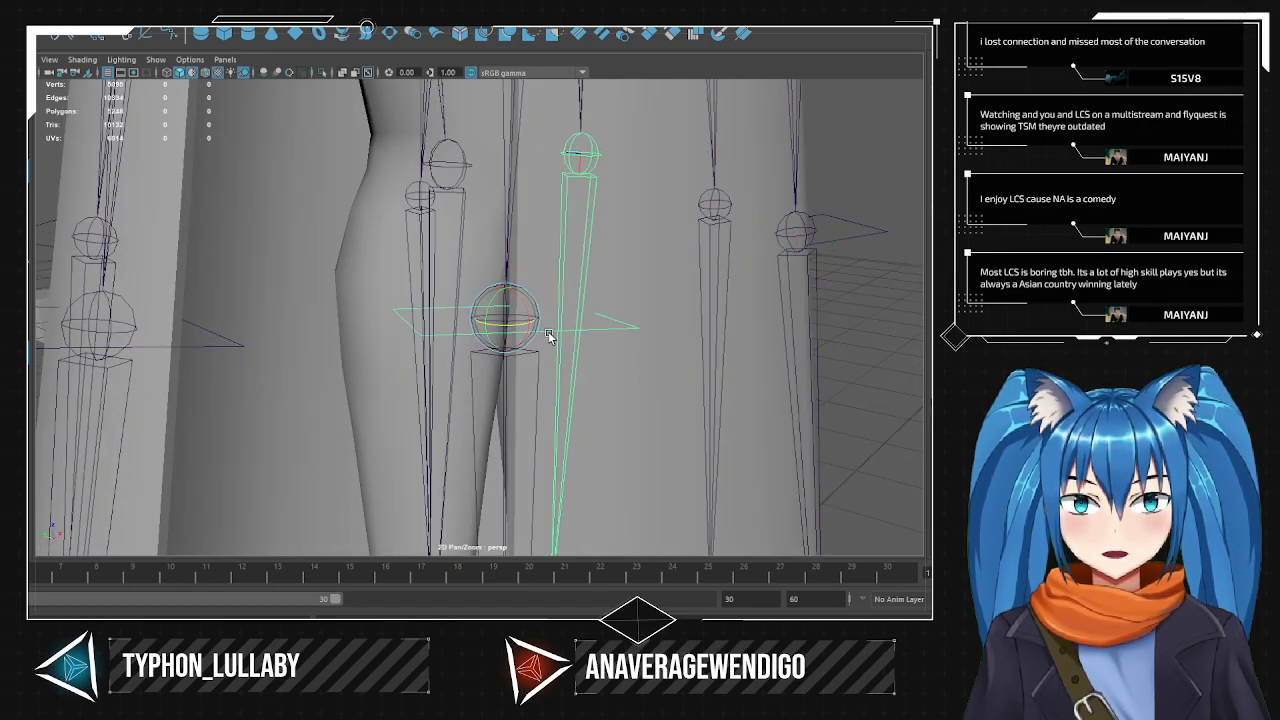
pyautogui.moveTo(523, 319); pyautogui.dragTo(514, 325)
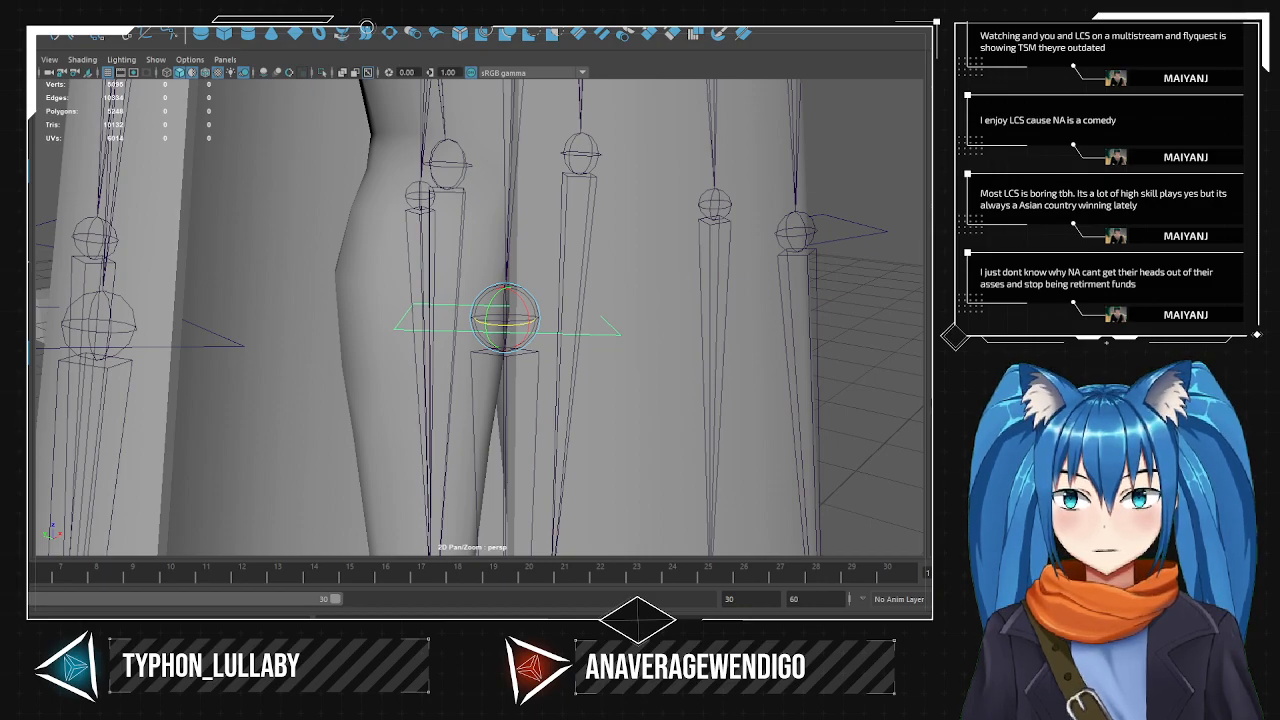
# - Inspect the alignment of the square skirt controls with their joints from the front, side and back
pyautogui.scroll(-8, 130, 380)
pyautogui.keyDown('alt'); pyautogui.moveTo(437, 309); pyautogui.dragTo(521, 291); pyautogui.keyUp('alt')
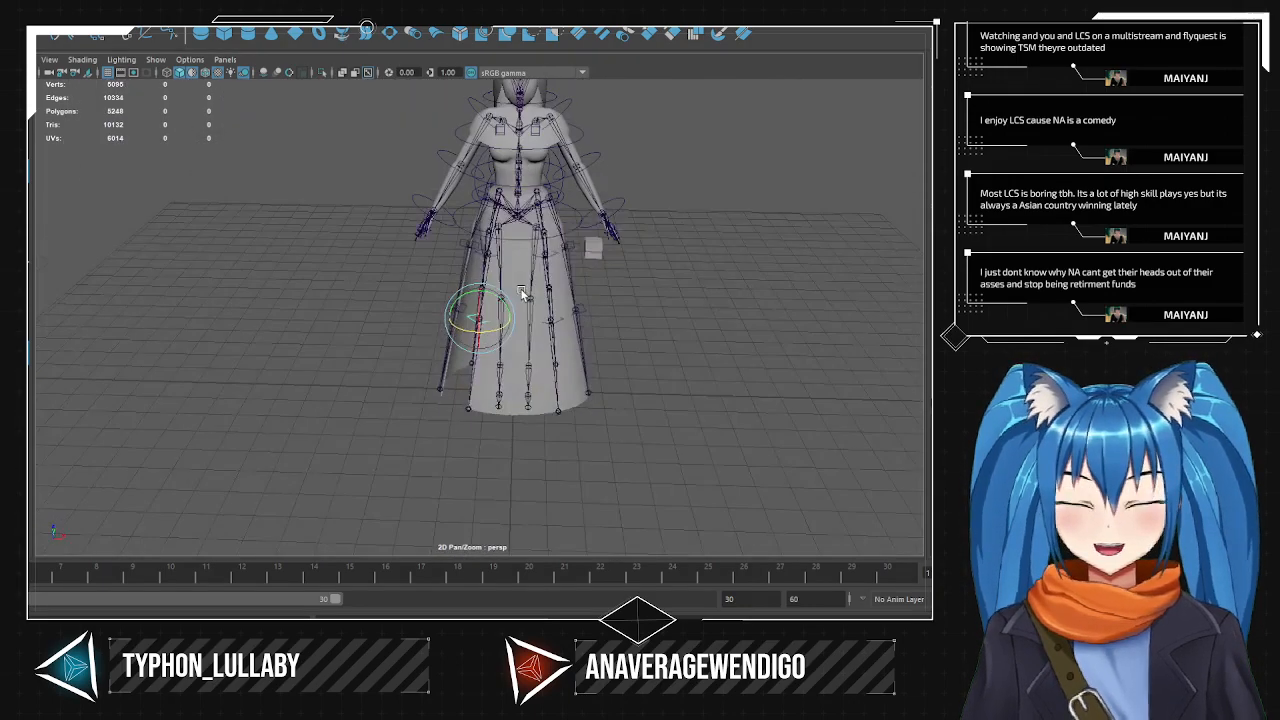
pyautogui.scroll(10, 521, 291)
pyautogui.keyDown('alt'); pyautogui.moveTo(569, 287); pyautogui.dragTo(568, 295); pyautogui.keyUp('alt')
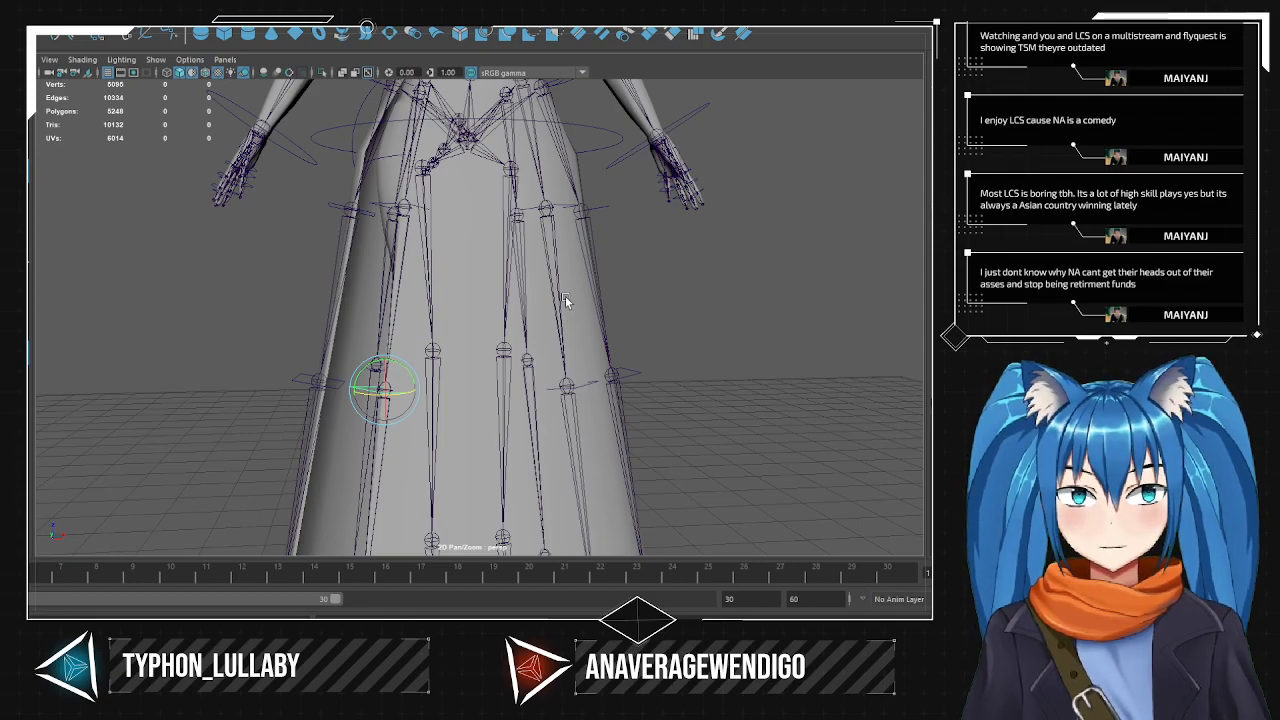
pyautogui.keyDown('alt'); pyautogui.moveTo(640, 326); pyautogui.dragTo(585, 332); pyautogui.keyUp('alt')
pyautogui.keyDown('alt'); pyautogui.moveTo(565, 328); pyautogui.dragTo(469, 329); pyautogui.keyUp('alt')
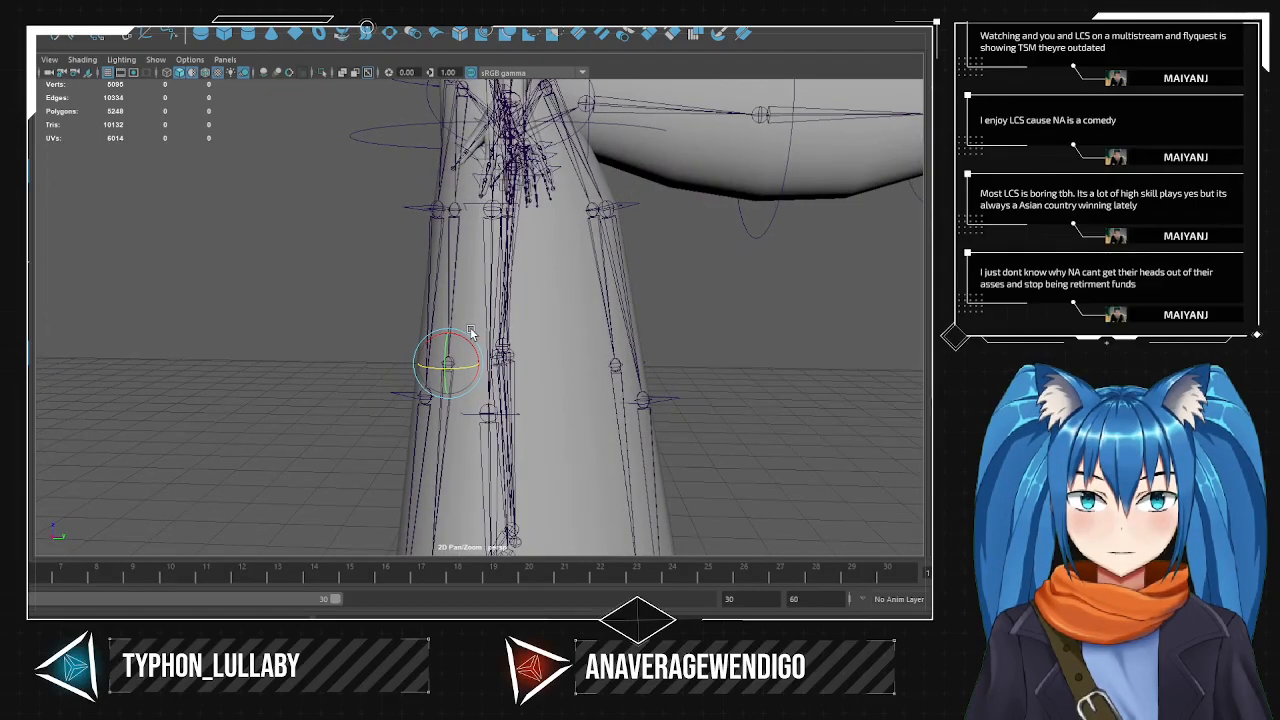
pyautogui.scroll(1, 484, 330)
pyautogui.keyDown('alt'); pyautogui.moveTo(482, 334); pyautogui.dragTo(494, 234, button='middle'); pyautogui.keyUp('alt')
pyautogui.scroll(5, 523, 329)
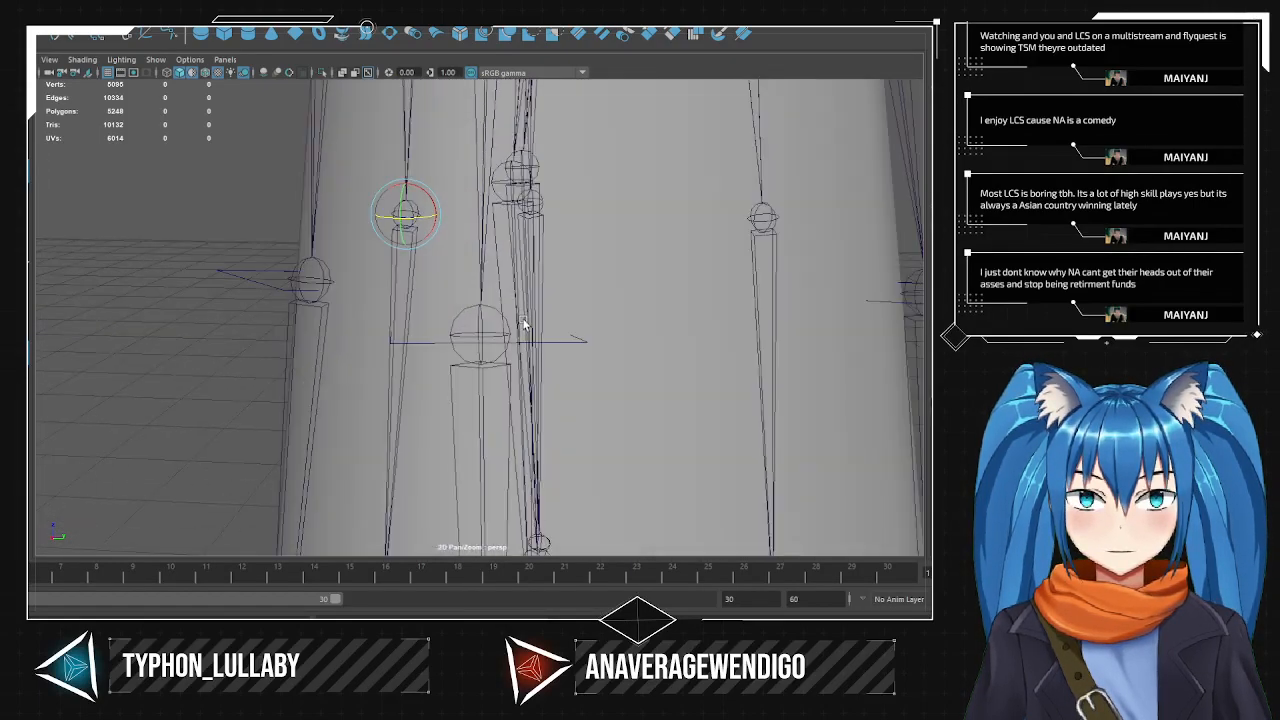
pyautogui.scroll(-7, 406, 362)
pyautogui.keyDown('alt'); pyautogui.moveTo(337, 308); pyautogui.dragTo(597, 289); pyautogui.keyUp('alt')
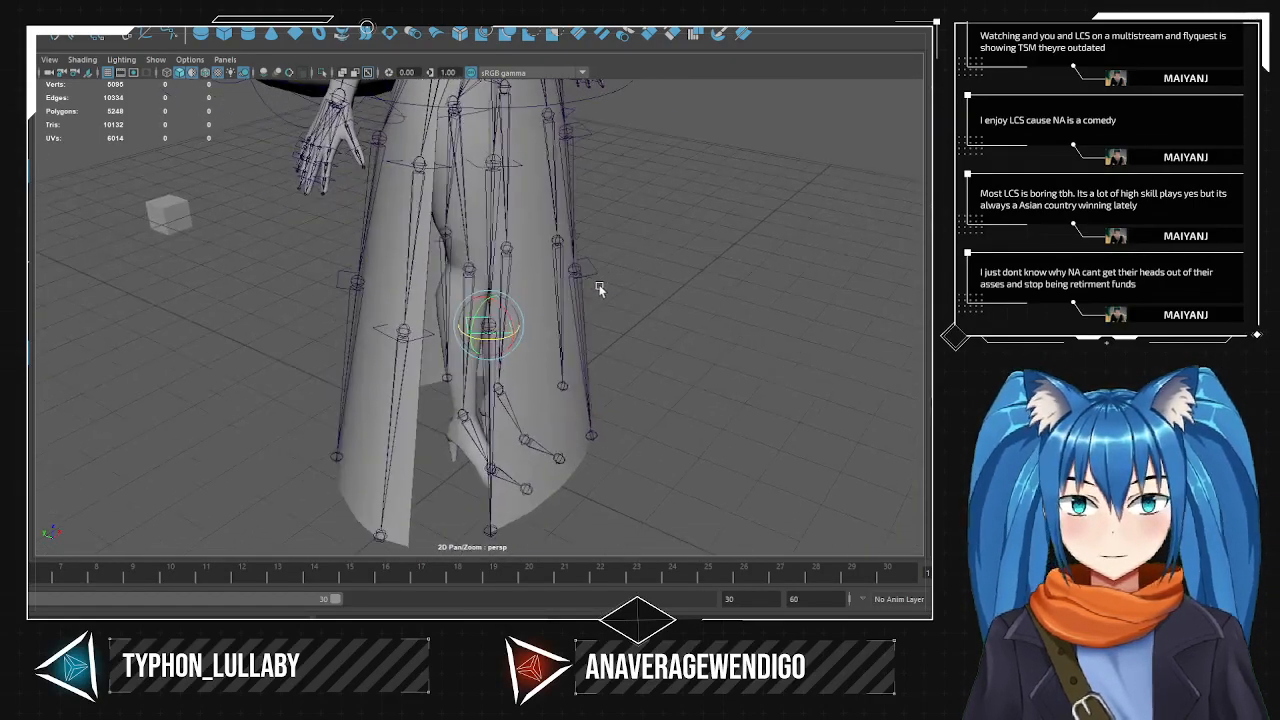
pyautogui.scroll(4, 517, 154)
pyautogui.keyDown('alt'); pyautogui.moveTo(517, 154); pyautogui.dragTo(537, 303, button='middle'); pyautogui.keyUp('alt')
pyautogui.keyDown('alt'); pyautogui.moveTo(537, 303); pyautogui.dragTo(445, 192); pyautogui.keyUp('alt')
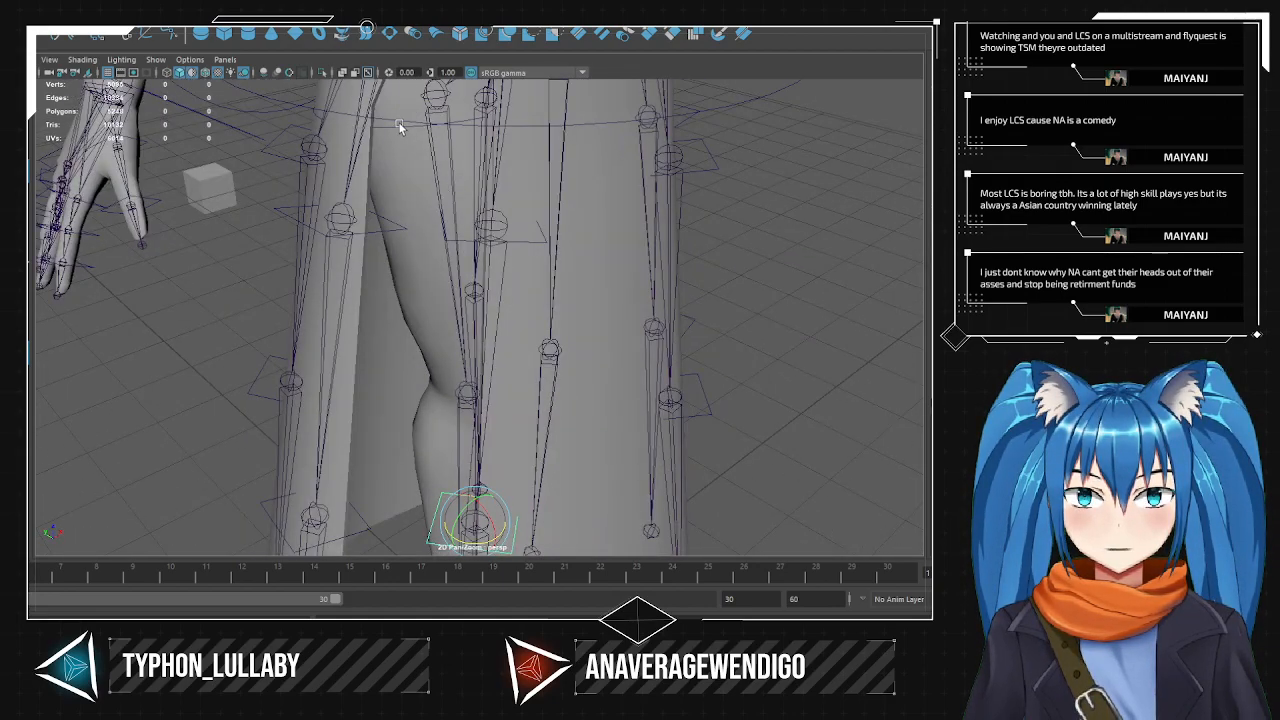
# - Duplicate the right thigh's circle control and snap the copy onto the right knee joint
pyautogui.scroll(-3, 443, 200)
pyautogui.keyDown('alt'); pyautogui.moveTo(453, 250); pyautogui.dragTo(475, 272); pyautogui.keyUp('alt')
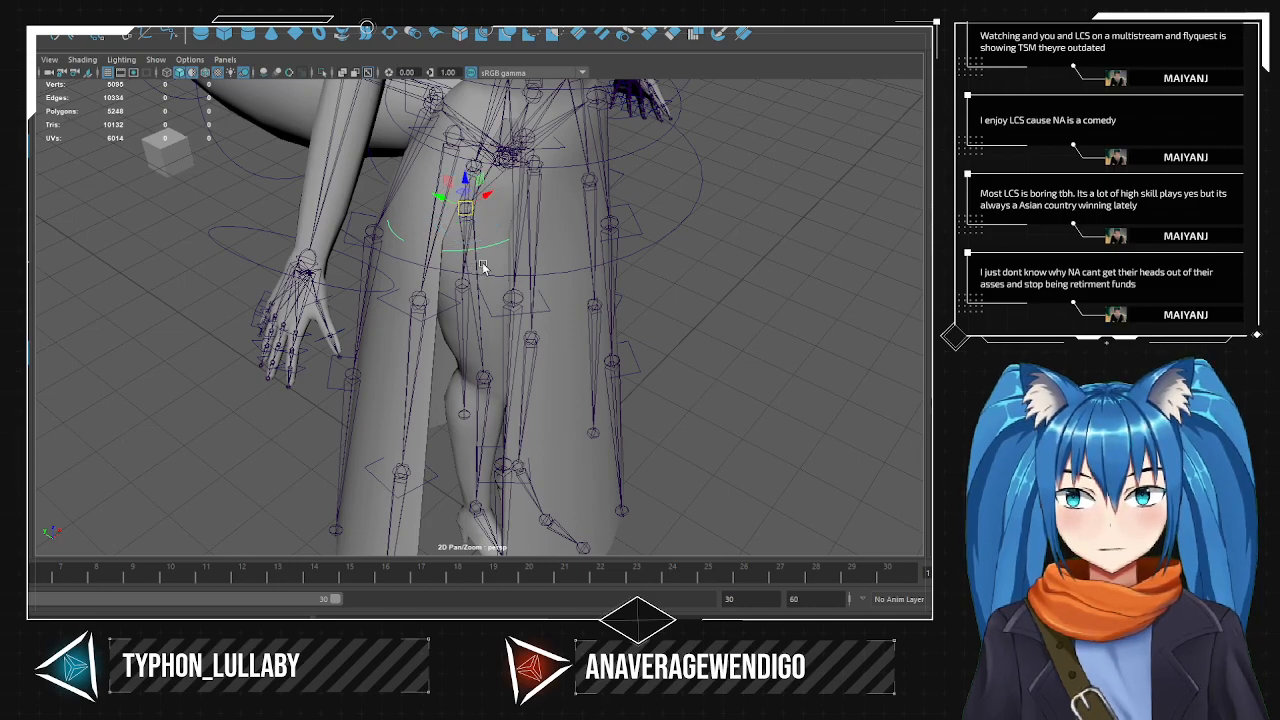
pyautogui.click(483, 383)
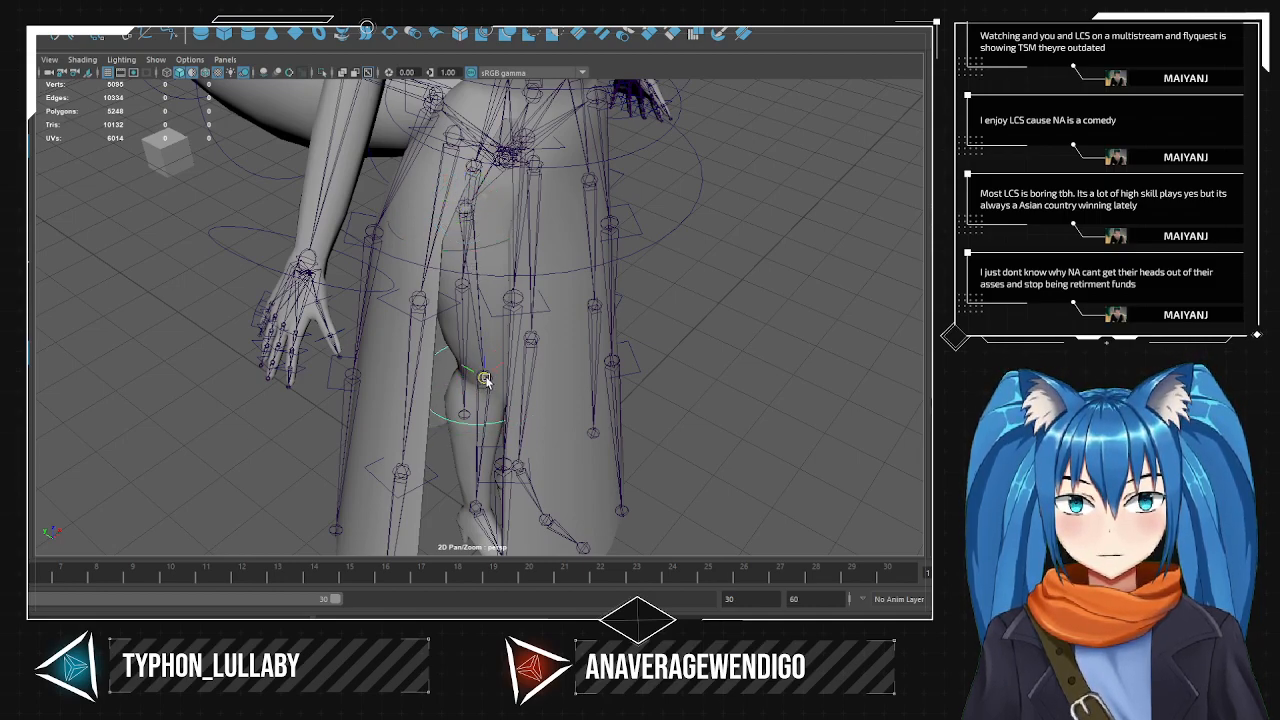
pyautogui.press('f')
pyautogui.press('w')
# - Rotate the knee circle control so it lies square to the right lower leg joint
pyautogui.moveTo(528, 282)
pyautogui.keyDown('alt'); pyautogui.mouseDown()
pyautogui.moveTo(506, 299)
pyautogui.moveTo(512, 311)
pyautogui.moveTo(565, 322)
pyautogui.mouseUp(); pyautogui.keyUp('alt')
pyautogui.press('e')
pyautogui.scroll(6, 514, 324)
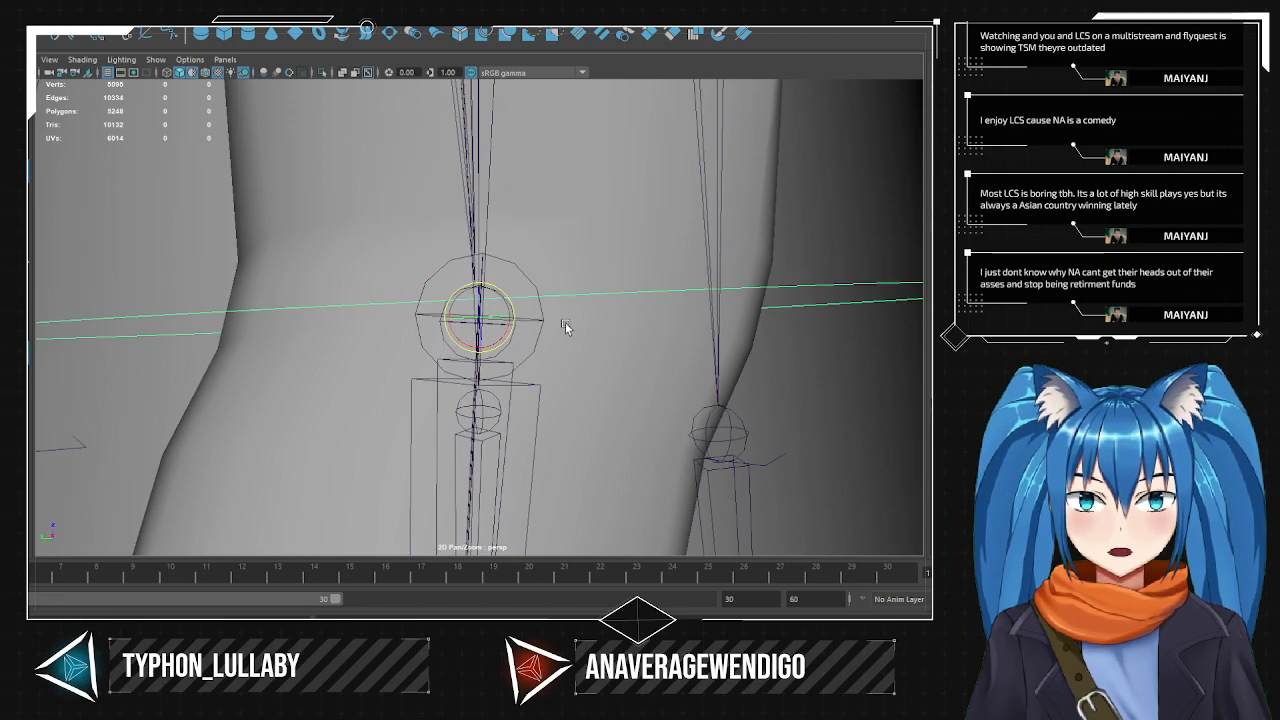
pyautogui.hotkey('ctrl', 'z')
pyautogui.hotkey('ctrl', 'z')
pyautogui.hotkey('ctrl', 'z')
pyautogui.hotkey('ctrl', 'z')
pyautogui.hotkey('ctrl', 'z')
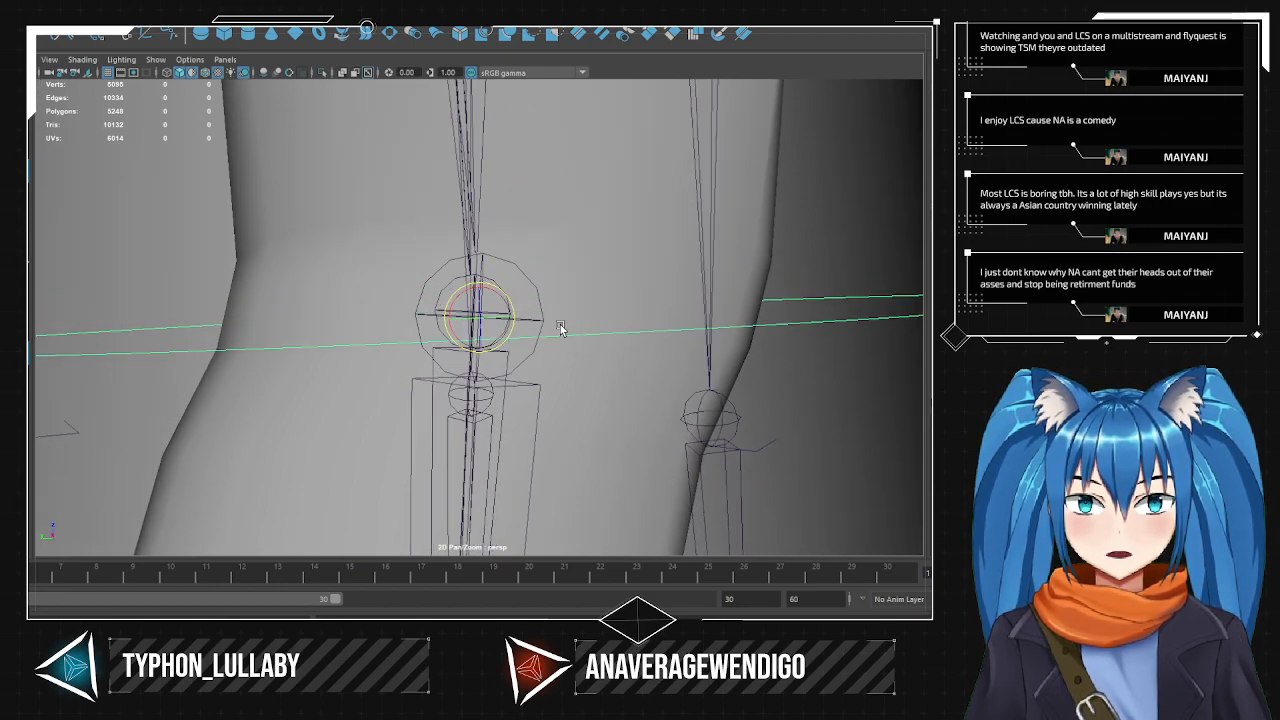
pyautogui.moveTo(491, 286); pyautogui.dragTo(496, 287)
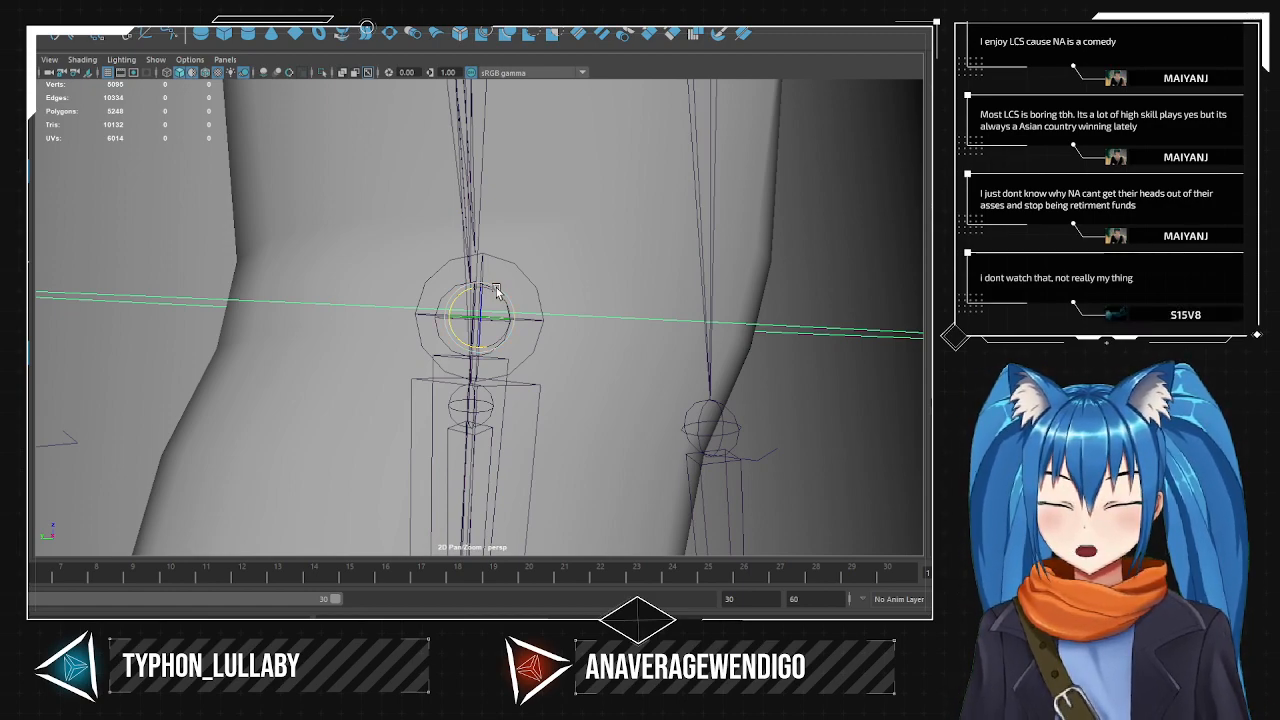
# - Duplicate the knee circle control and snap the copy onto the right ankle joint
pyautogui.scroll(-5, 496, 283)
pyautogui.keyDown('alt'); pyautogui.moveTo(540, 283); pyautogui.dragTo(486, 327); pyautogui.keyUp('alt')
pyautogui.keyDown('alt'); pyautogui.moveTo(486, 327); pyautogui.dragTo(483, 219, button='middle'); pyautogui.keyUp('alt')
pyautogui.press('w')
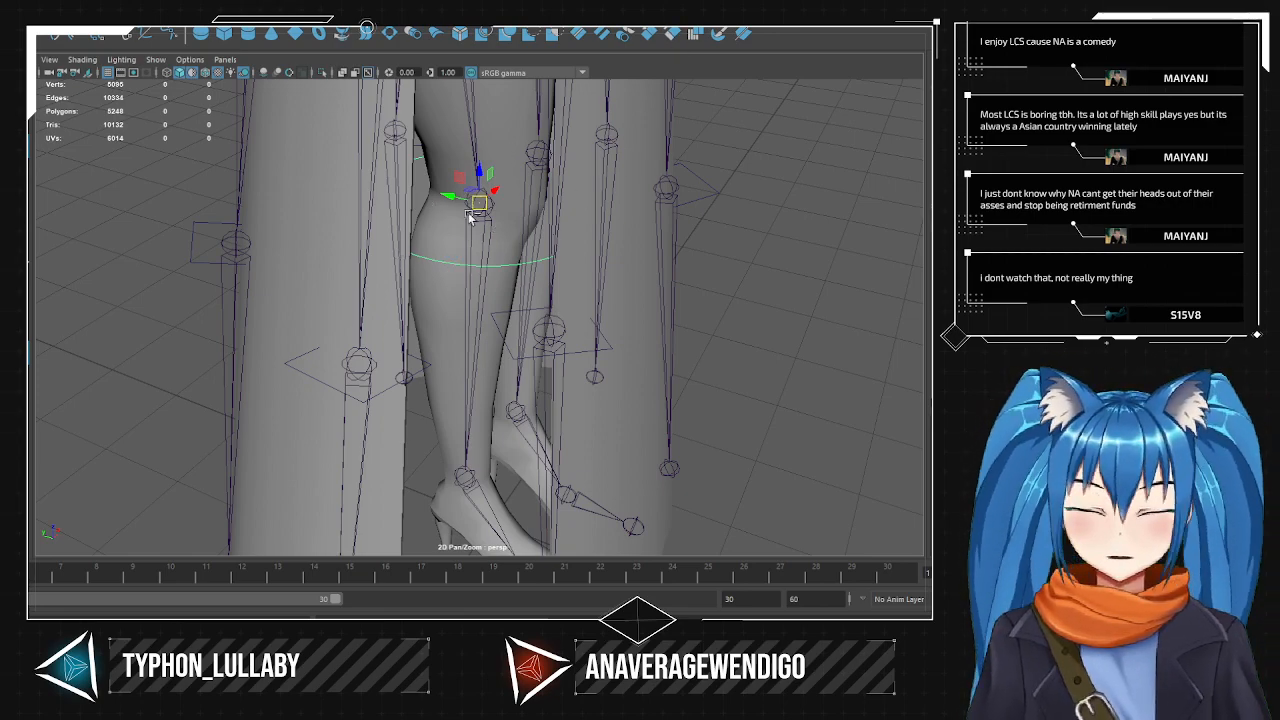
pyautogui.click(468, 504)
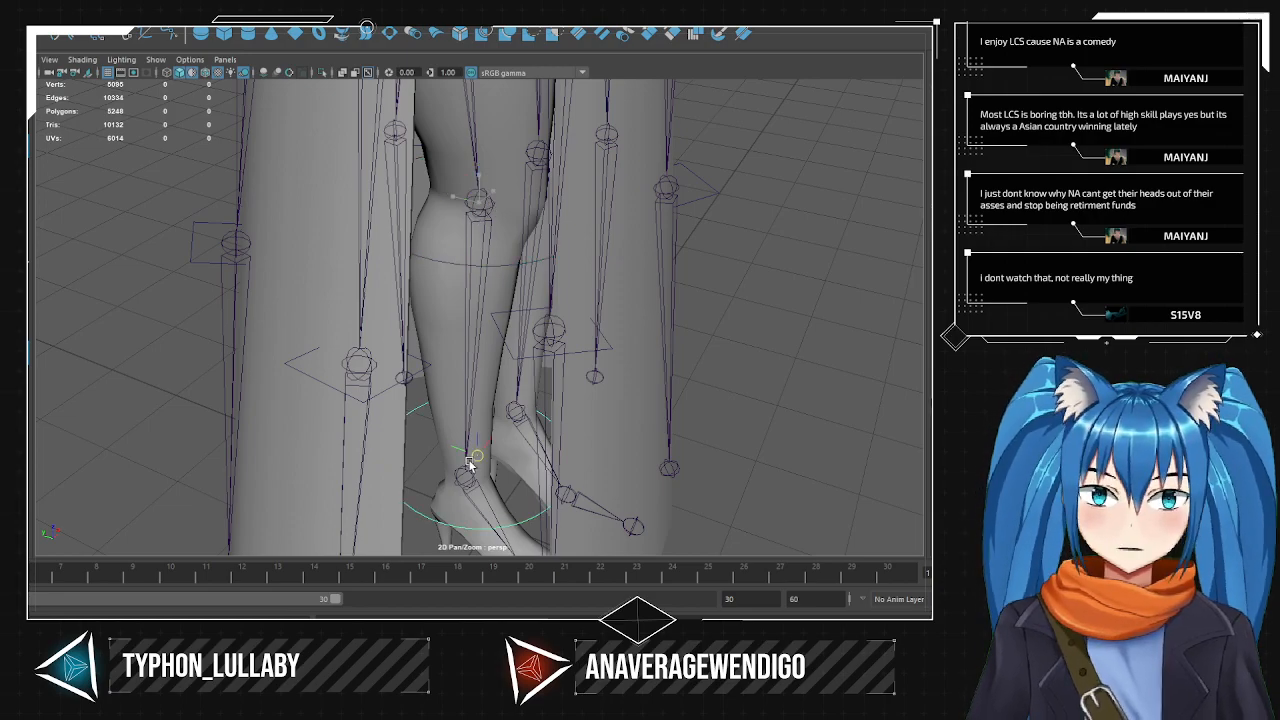
pyautogui.press('f')
pyautogui.keyDown('alt'); pyautogui.moveTo(498, 480); pyautogui.dragTo(457, 342); pyautogui.keyUp('alt')
pyautogui.scroll(-4, 457, 342)
pyautogui.scroll(1, 458, 344)
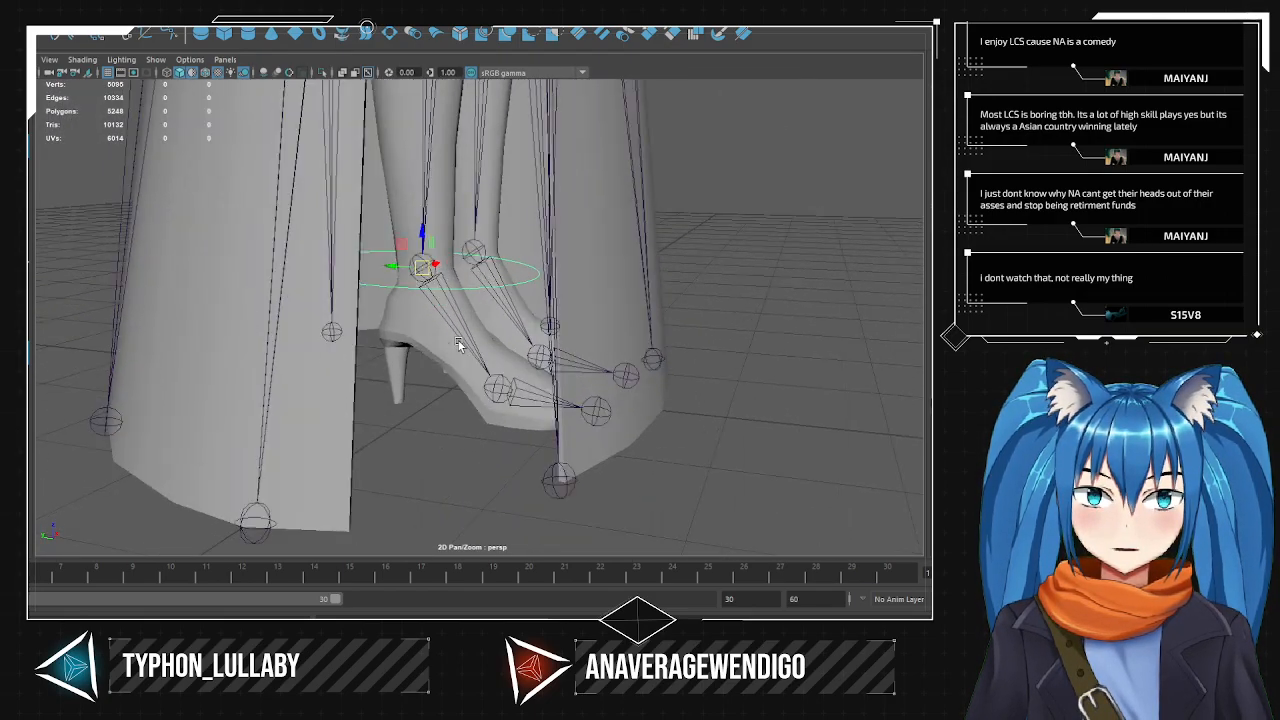
# - Duplicate the ankle circle control, snap the copy onto the right ball-of-foot joint and scale it down around the foot
pyautogui.scroll(2, 457, 344)
pyautogui.keyDown('alt'); pyautogui.moveTo(457, 344); pyautogui.dragTo(471, 386); pyautogui.keyUp('alt')
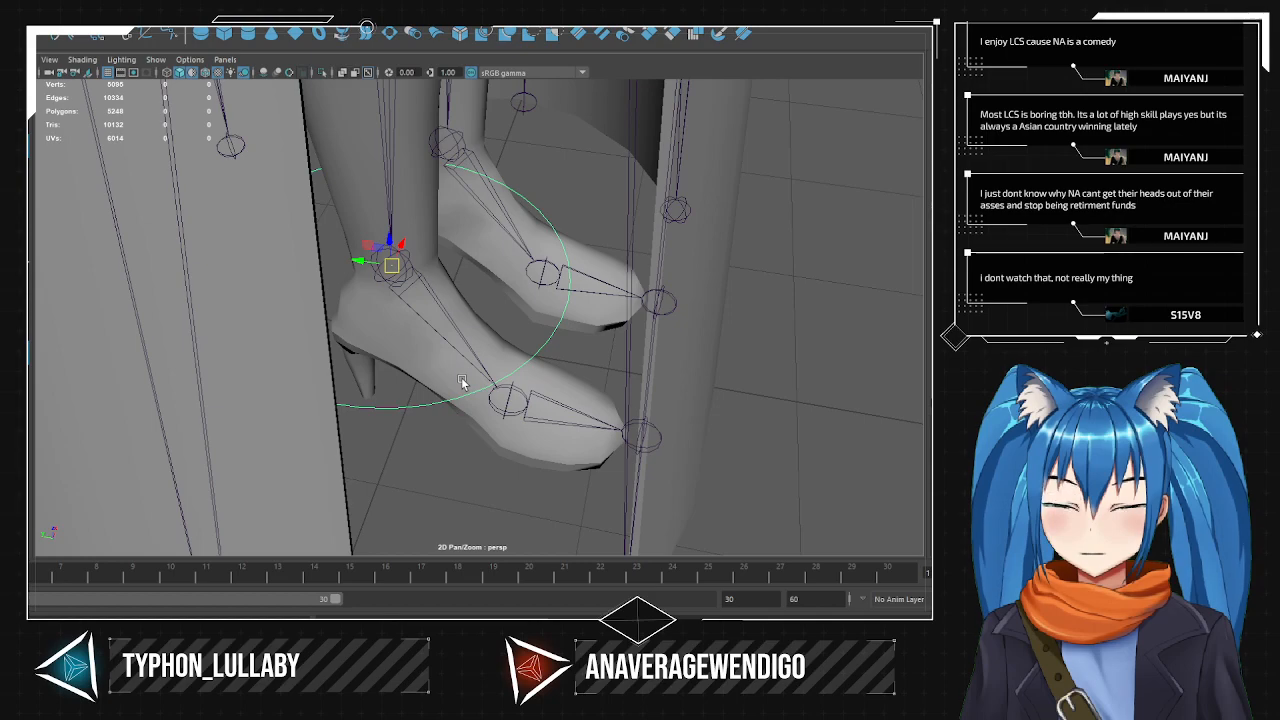
pyautogui.keyDown('alt'); pyautogui.moveTo(461, 383); pyautogui.dragTo(452, 373); pyautogui.keyUp('alt')
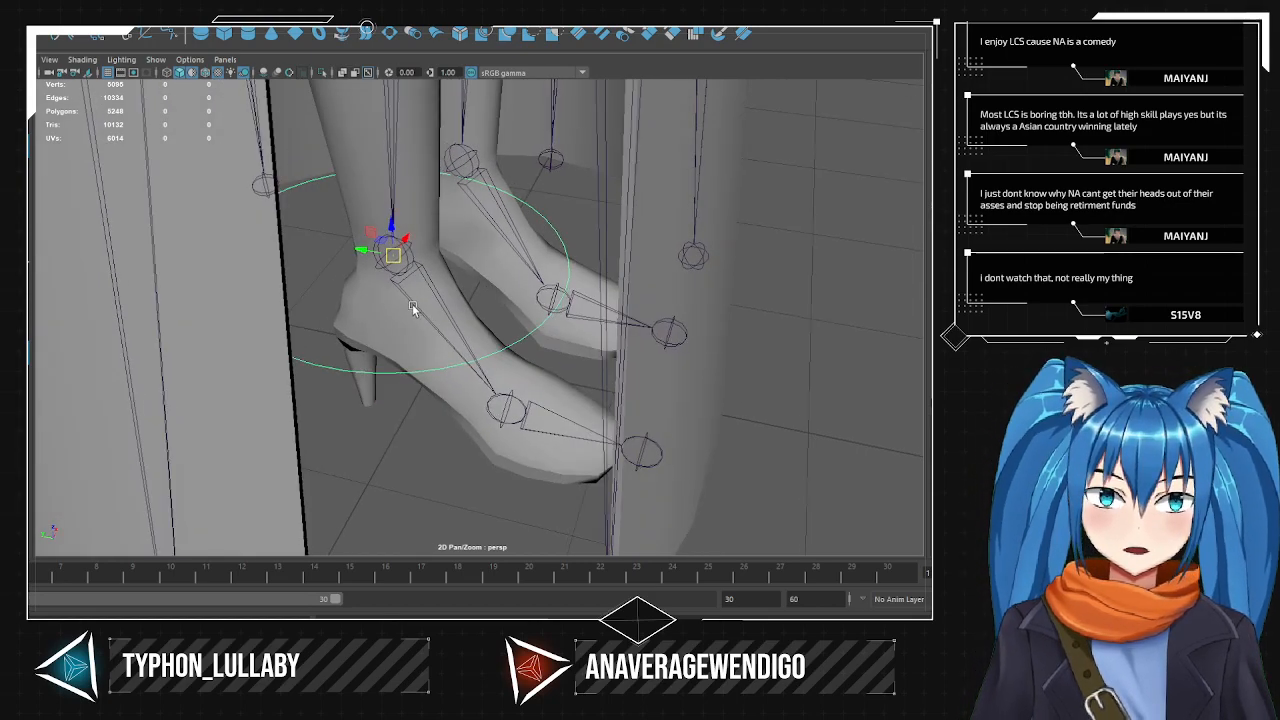
pyautogui.moveTo(397, 262); pyautogui.dragTo(496, 418)
pyautogui.hotkey('ctrl', 'z')
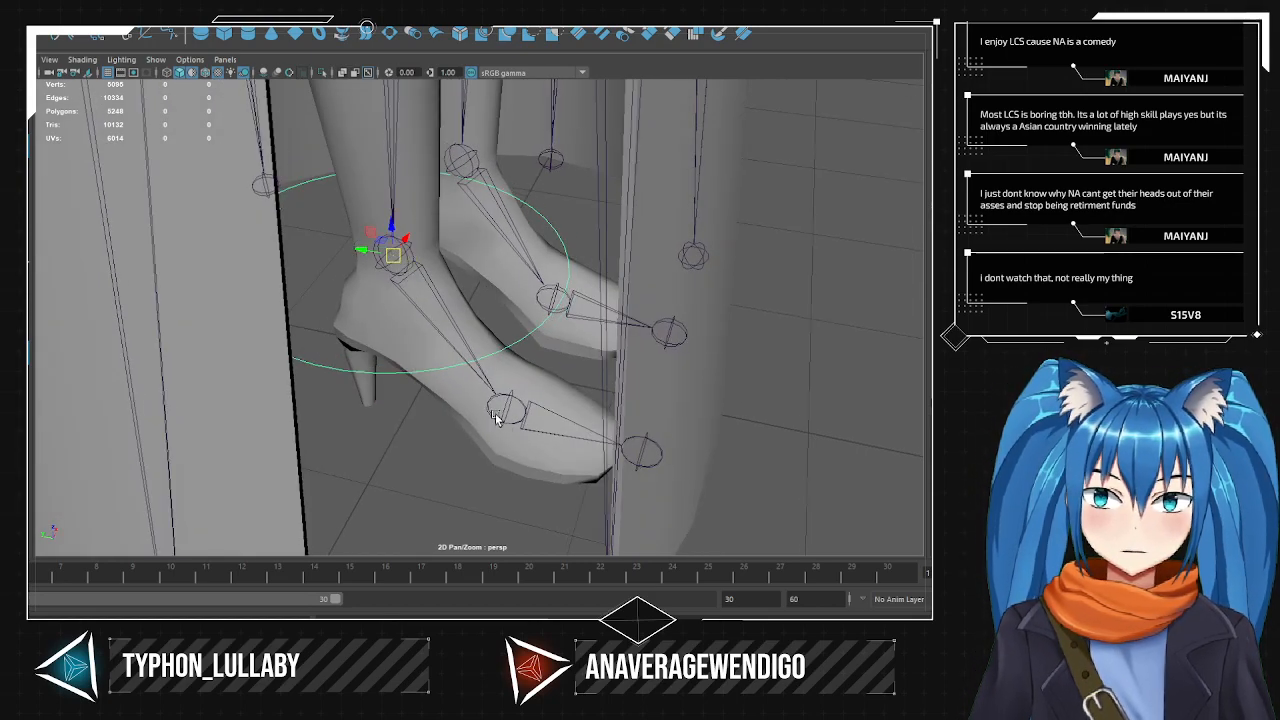
pyautogui.click(507, 408)
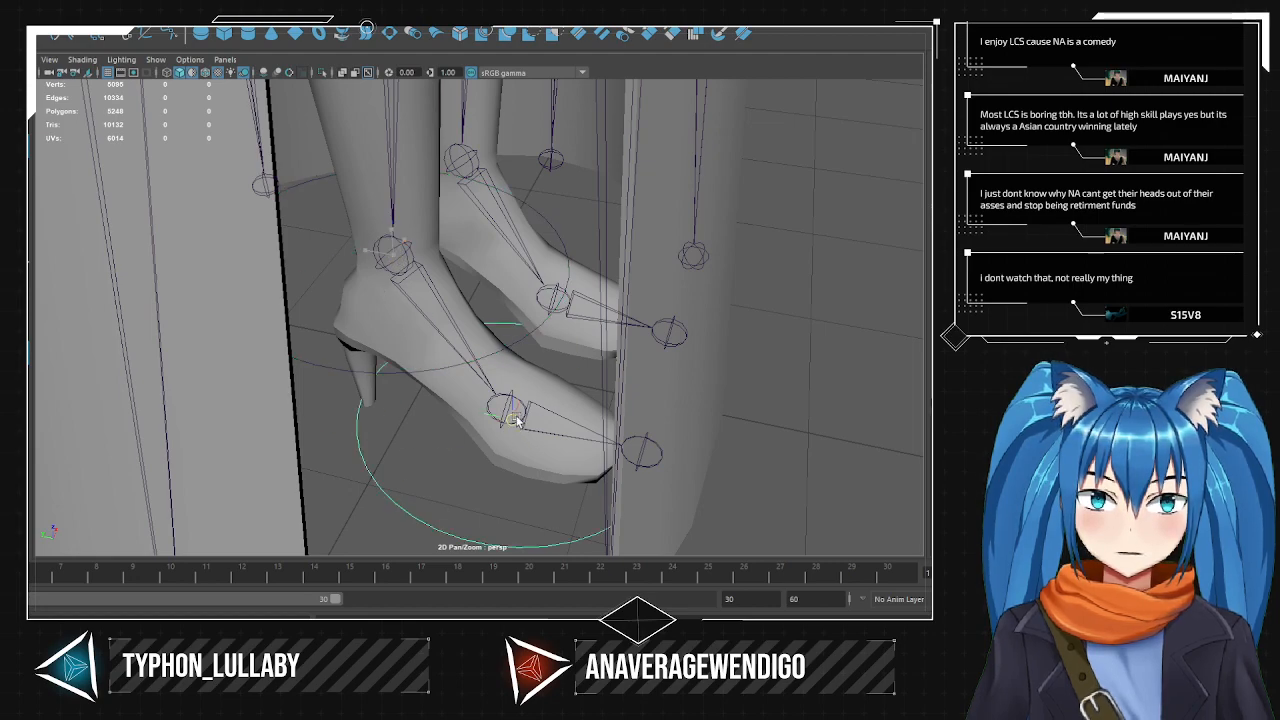
pyautogui.moveTo(533, 419); pyautogui.dragTo(220, 431)
pyautogui.press('w')
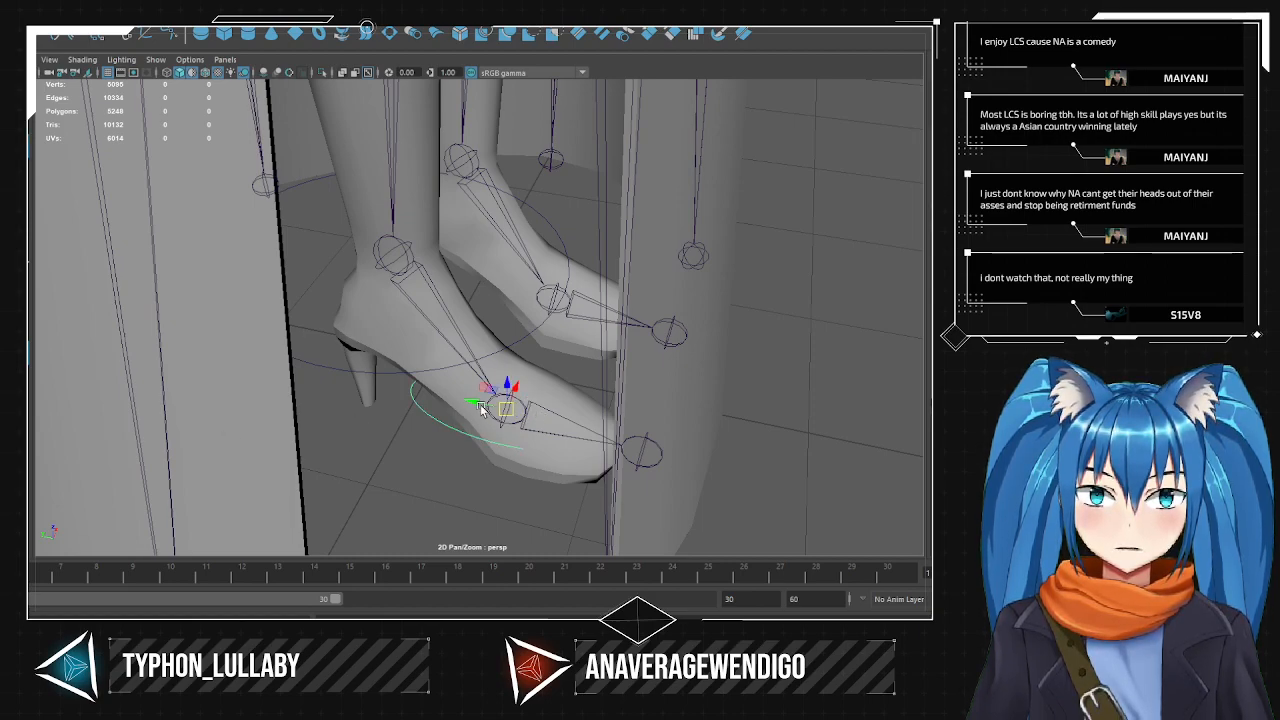
pyautogui.press('r')
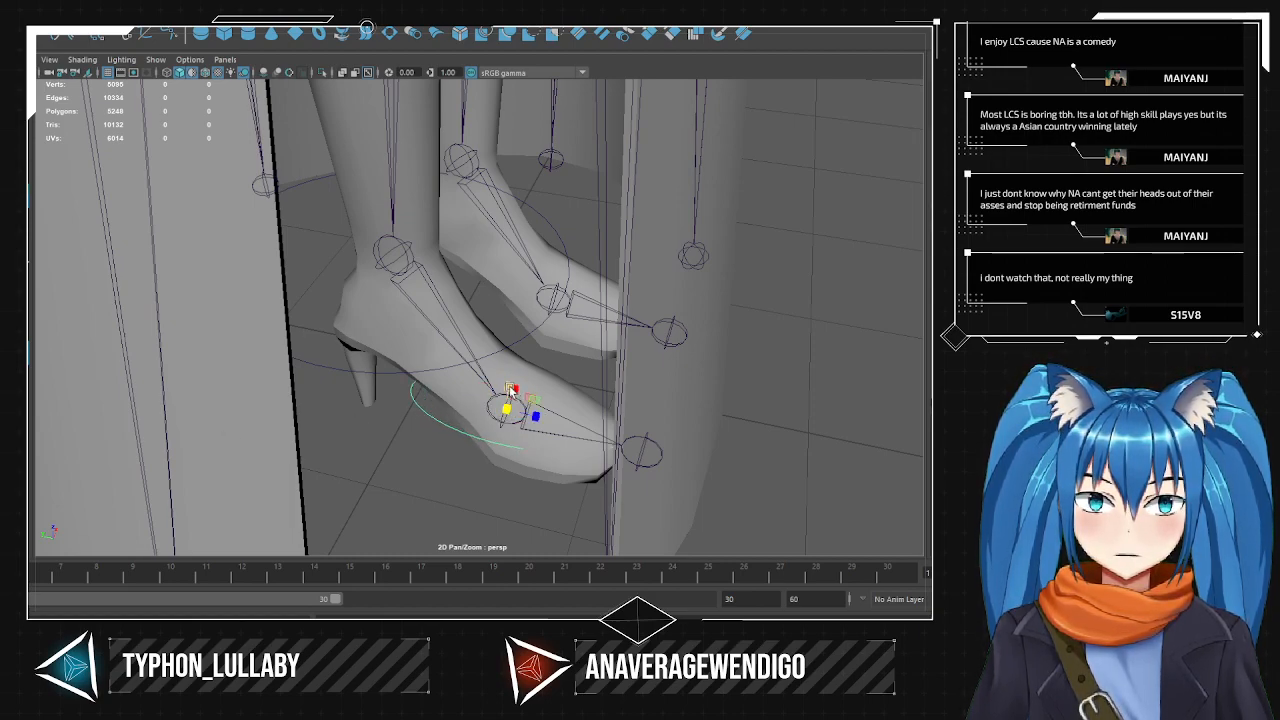
pyautogui.keyDown('alt'); pyautogui.moveTo(600, 360); pyautogui.dragTo(517, 319); pyautogui.keyUp('alt')
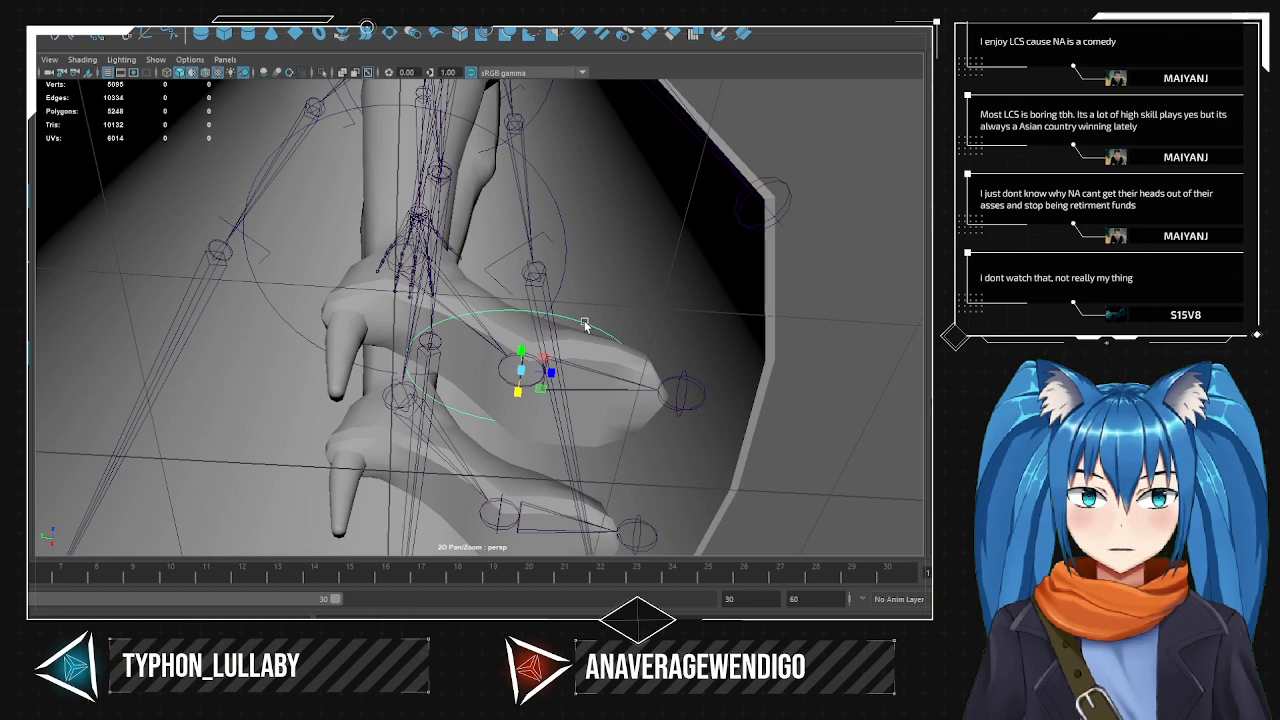
# - Reshape the ball-of-foot control by moving its heel-side control vertices forward, closer to the ball joint
pyautogui.keyDown('alt'); pyautogui.moveTo(527, 318); pyautogui.dragTo(443, 284); pyautogui.keyUp('alt')
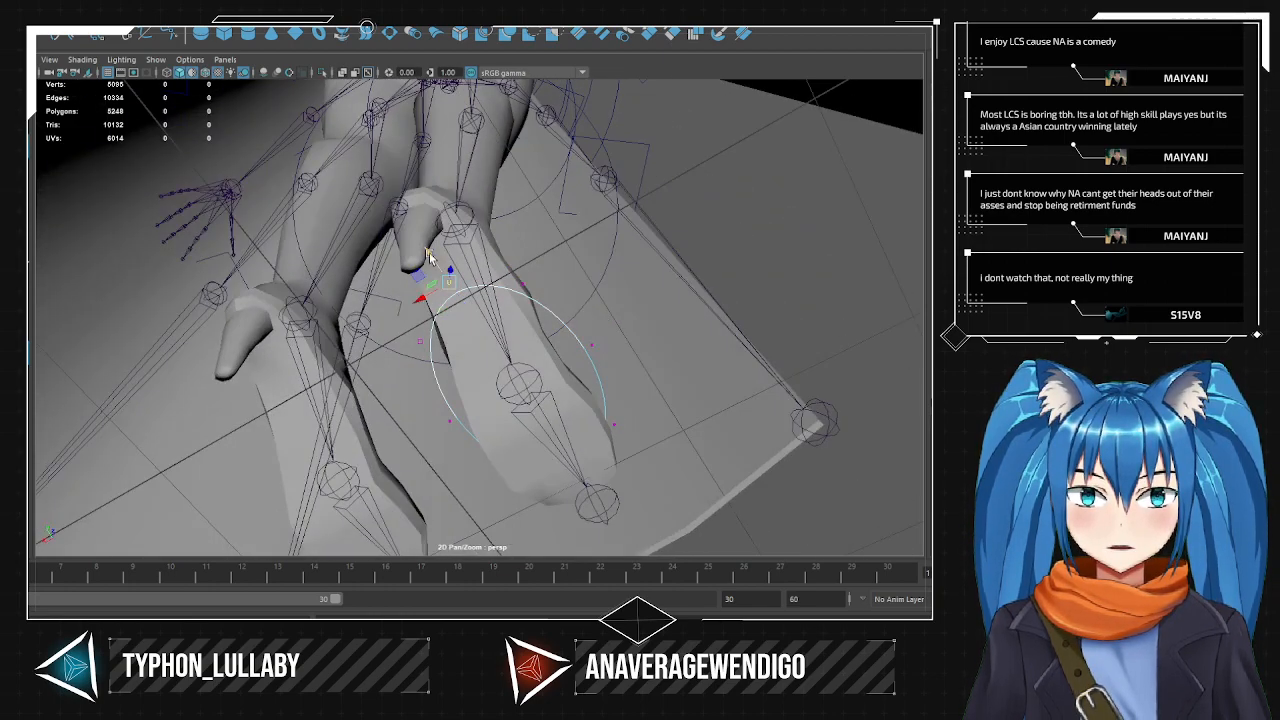
pyautogui.click(488, 350)
pyautogui.moveTo(488, 350)
pyautogui.keyDown('alt'); pyautogui.mouseDown()
pyautogui.moveTo(413, 390)
pyautogui.moveTo(468, 357)
pyautogui.mouseUp(); pyautogui.keyUp('alt')
pyautogui.hotkey('ctrl', 'z')
pyautogui.hotkey('ctrl', 'z')
pyautogui.hotkey('ctrl', 'z')
pyautogui.keyDown('shift'); pyautogui.click(446, 301); pyautogui.keyUp('shift')
pyautogui.keyDown('shift'); pyautogui.click(422, 390); pyautogui.keyUp('shift')
pyautogui.press('r')
pyautogui.moveTo(368, 371); pyautogui.dragTo(547, 422)
pyautogui.press('w')
pyautogui.keyDown('alt'); pyautogui.moveTo(392, 382); pyautogui.dragTo(480, 355); pyautogui.keyUp('alt')
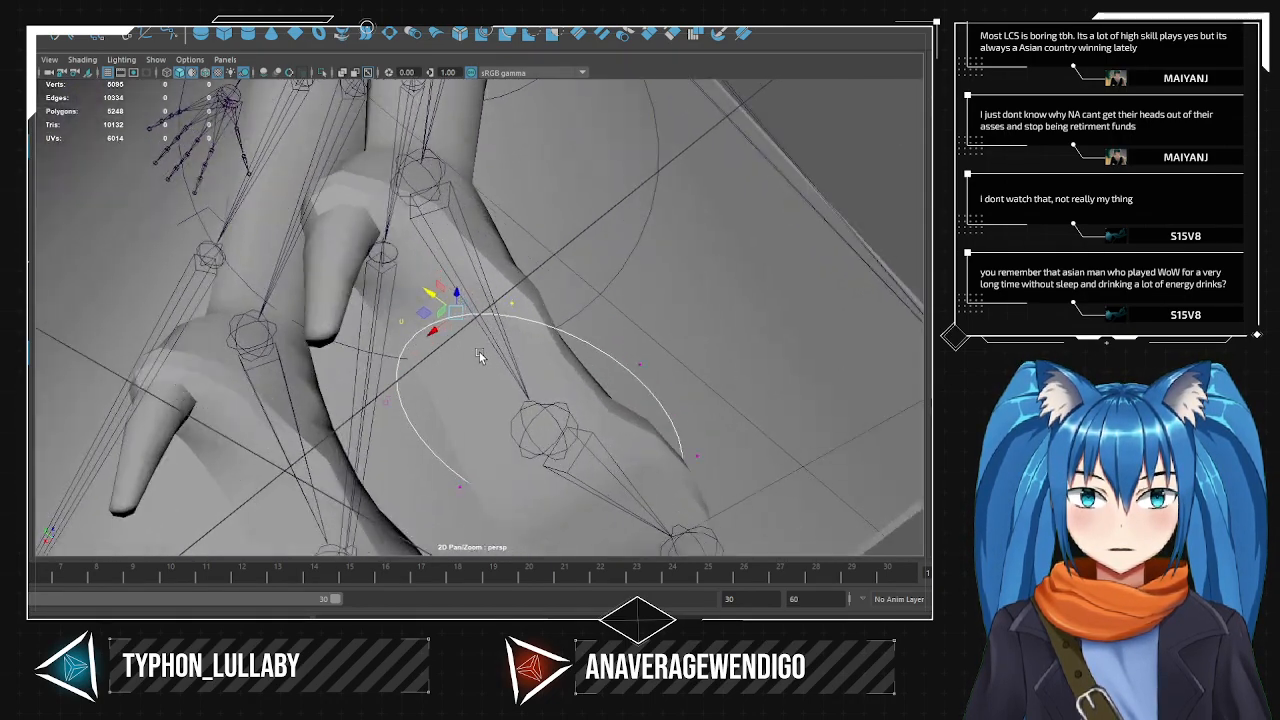
pyautogui.keyDown('shift'); pyautogui.click(388, 401); pyautogui.keyUp('shift')
pyautogui.moveTo(446, 355); pyautogui.dragTo(478, 378)
pyautogui.press('w')
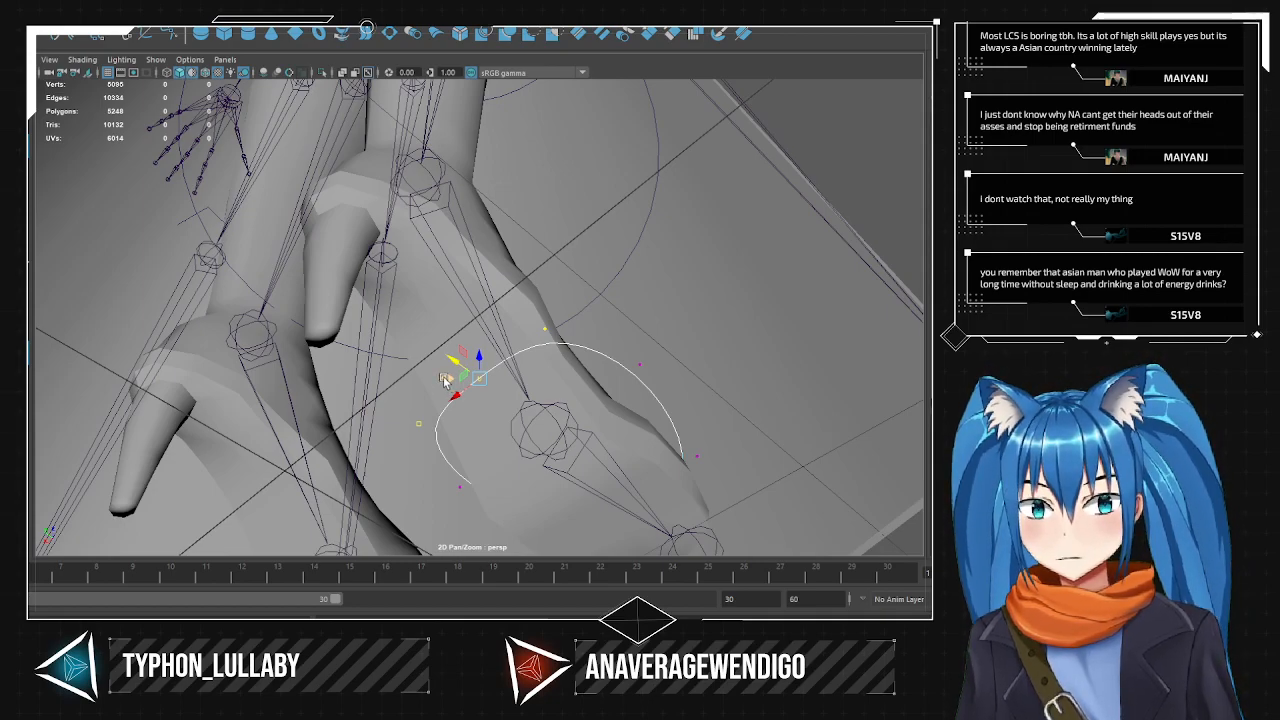
# - Reselect the whole ball-of-foot control and adjust its scale around the front of the right shoe
pyautogui.keyDown('alt'); pyautogui.moveTo(858, 436); pyautogui.dragTo(532, 291); pyautogui.keyUp('alt')
pyautogui.click(604, 272)
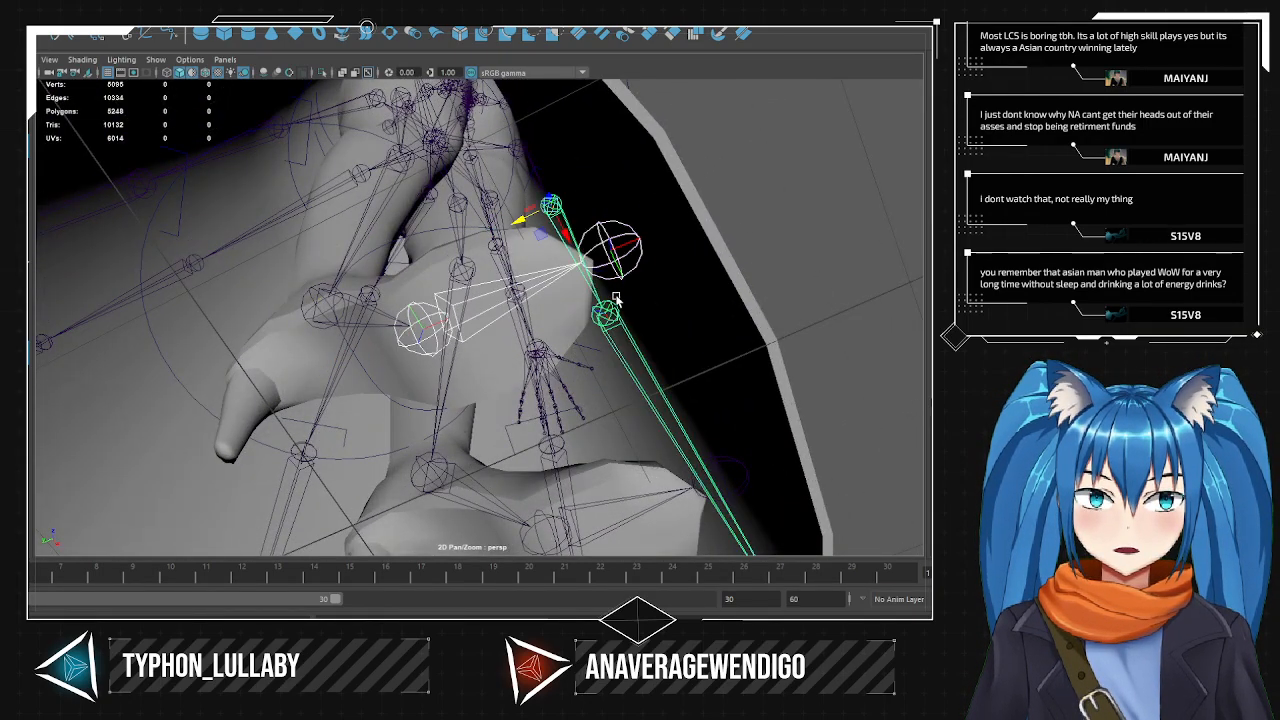
pyautogui.press('f')
pyautogui.keyDown('alt'); pyautogui.moveTo(694, 362); pyautogui.dragTo(611, 294); pyautogui.keyUp('alt')
pyautogui.scroll(4, 611, 294)
pyautogui.click(504, 328)
pyautogui.press('r')
pyautogui.moveTo(420, 240)
pyautogui.mouseDown()
pyautogui.moveTo(441, 241)
pyautogui.moveTo(426, 241)
pyautogui.mouseUp()
pyautogui.keyDown('alt'); pyautogui.moveTo(426, 241); pyautogui.dragTo(792, 243); pyautogui.keyUp('alt')
pyautogui.keyDown('alt'); pyautogui.moveTo(792, 243); pyautogui.dragTo(593, 312, button='right'); pyautogui.keyUp('alt')
pyautogui.keyDown('alt'); pyautogui.moveTo(593, 312); pyautogui.dragTo(722, 335); pyautogui.keyUp('alt')
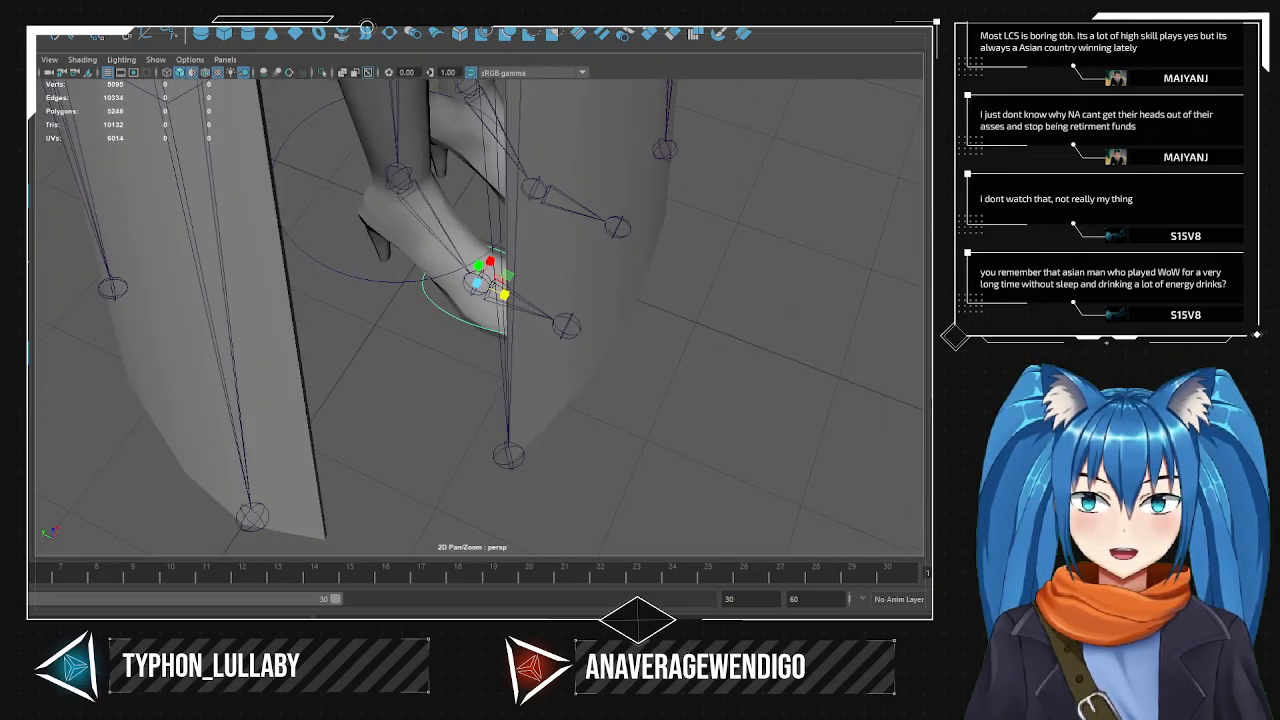
# - Rotate the ball-of-foot control to follow the slope of the right toe joint
pyautogui.keyDown('alt'); pyautogui.moveTo(430, 322); pyautogui.dragTo(482, 266); pyautogui.keyUp('alt')
pyautogui.press('e')
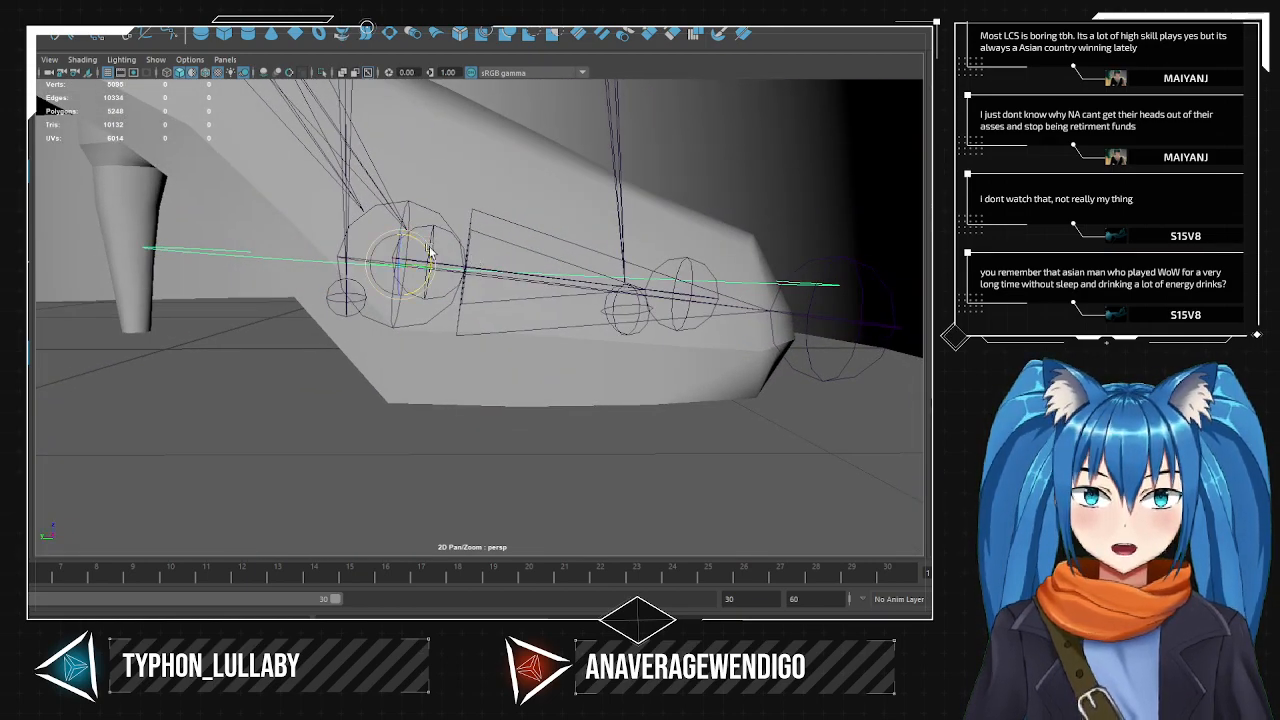
pyautogui.moveTo(414, 236); pyautogui.dragTo(422, 240)
pyautogui.scroll(3, 488, 272)
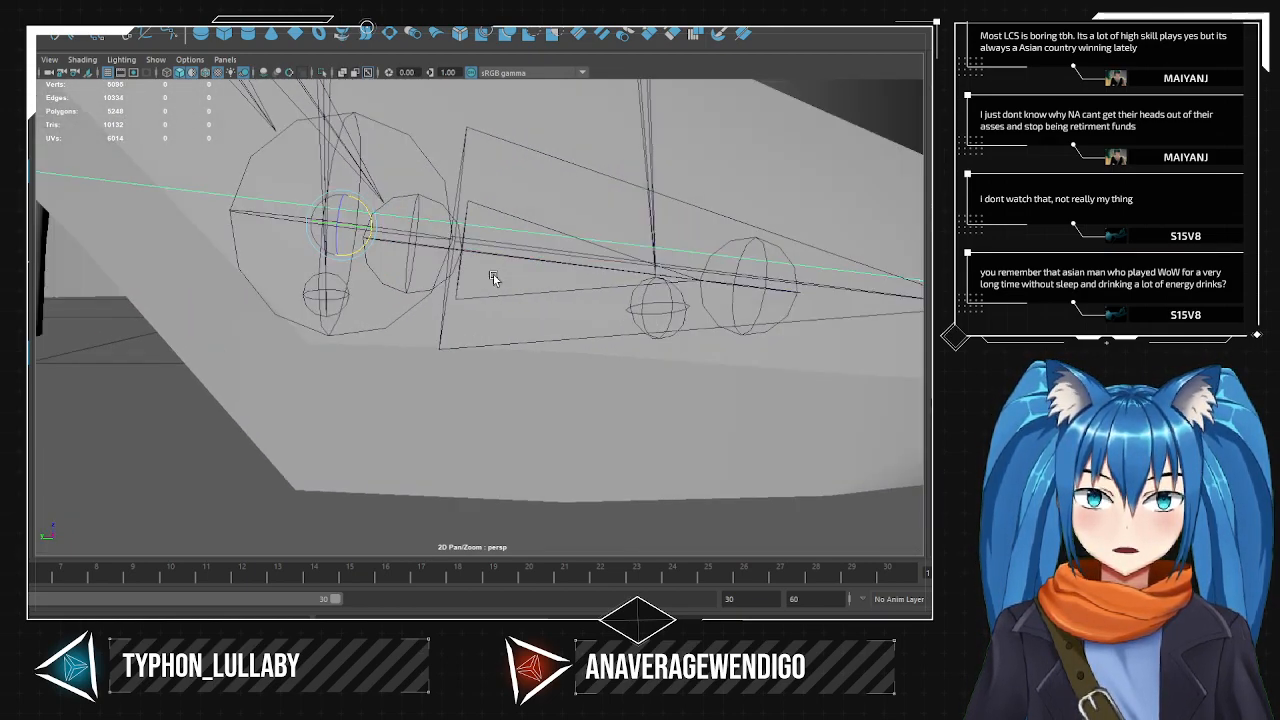
pyautogui.hotkey('ctrl', 'z')
pyautogui.hotkey('ctrl', 'z')
pyautogui.keyDown('alt'); pyautogui.moveTo(497, 276); pyautogui.dragTo(502, 320); pyautogui.keyUp('alt')
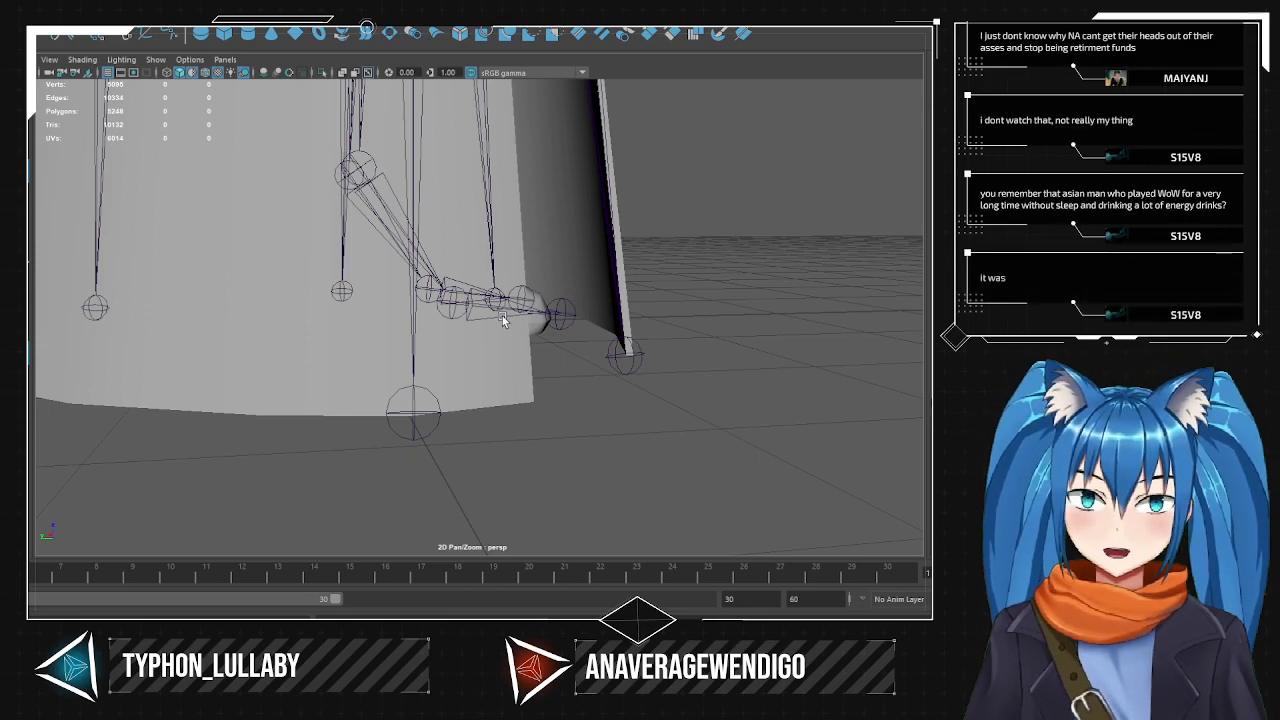
# - Select the circle control on the right thigh
pyautogui.scroll(-5, 505, 310)
pyautogui.keyDown('alt'); pyautogui.moveTo(534, 314); pyautogui.dragTo(489, 331); pyautogui.keyUp('alt')
pyautogui.keyDown('alt'); pyautogui.moveTo(489, 331); pyautogui.dragTo(517, 449, button='middle'); pyautogui.keyUp('alt')
pyautogui.keyDown('alt'); pyautogui.moveTo(500, 293); pyautogui.dragTo(485, 271); pyautogui.keyUp('alt')
pyautogui.keyDown('alt'); pyautogui.moveTo(485, 270); pyautogui.dragTo(524, 440, button='middle'); pyautogui.keyUp('alt')
pyautogui.keyDown('alt'); pyautogui.moveTo(524, 294); pyautogui.dragTo(498, 304); pyautogui.keyUp('alt')
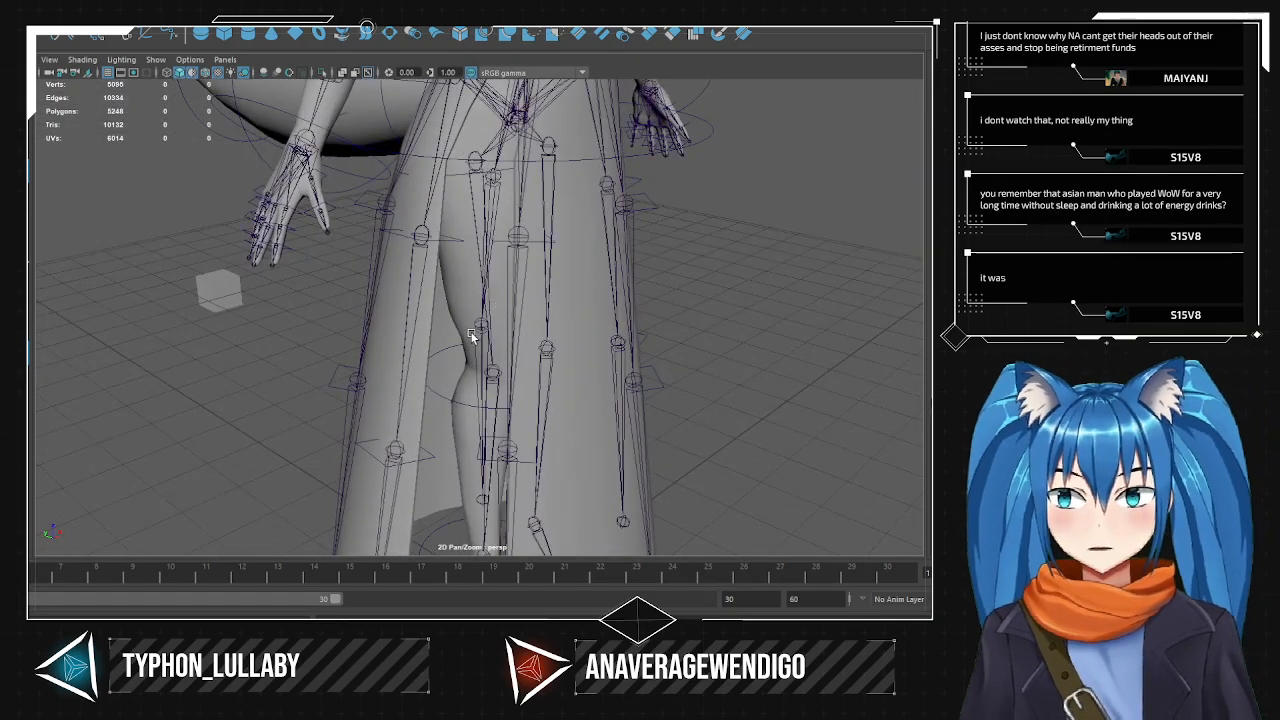
pyautogui.scroll(3, 454, 234)
pyautogui.scroll(-2, 496, 332)
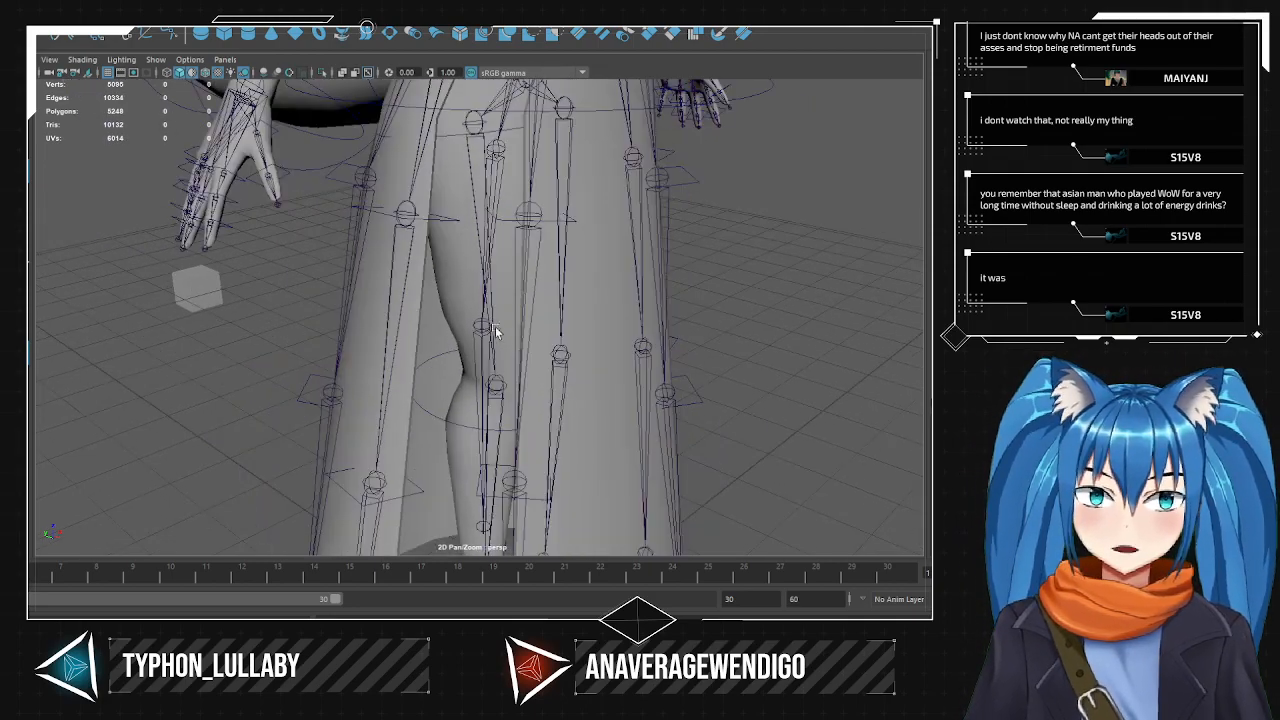
pyautogui.keyDown('alt'); pyautogui.moveTo(504, 350); pyautogui.dragTo(505, 381); pyautogui.keyUp('alt')
pyautogui.keyDown('alt'); pyautogui.moveTo(505, 381); pyautogui.dragTo(486, 404, button='middle'); pyautogui.keyUp('alt')
pyautogui.click(502, 280)
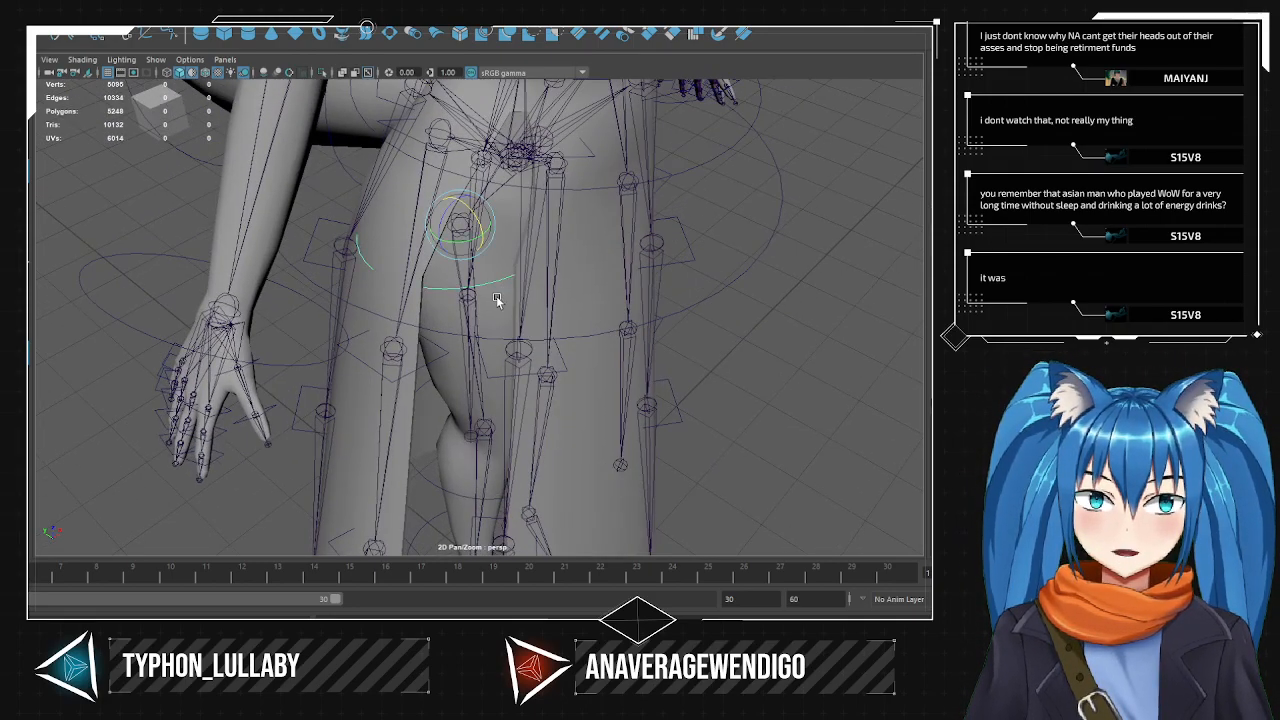
pyautogui.keyDown('alt'); pyautogui.moveTo(497, 300); pyautogui.dragTo(461, 291); pyautogui.keyUp('alt')
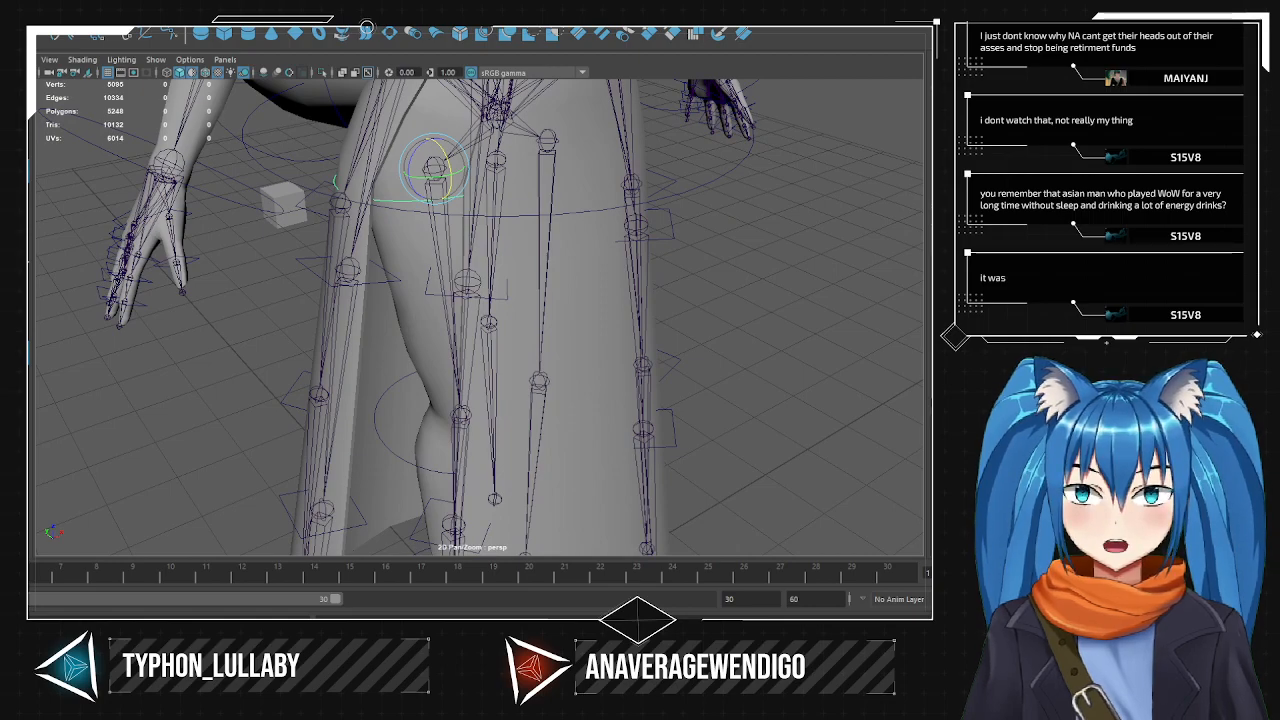
pyautogui.keyDown('alt'); pyautogui.moveTo(250, 454); pyautogui.dragTo(502, 397); pyautogui.keyUp('alt')
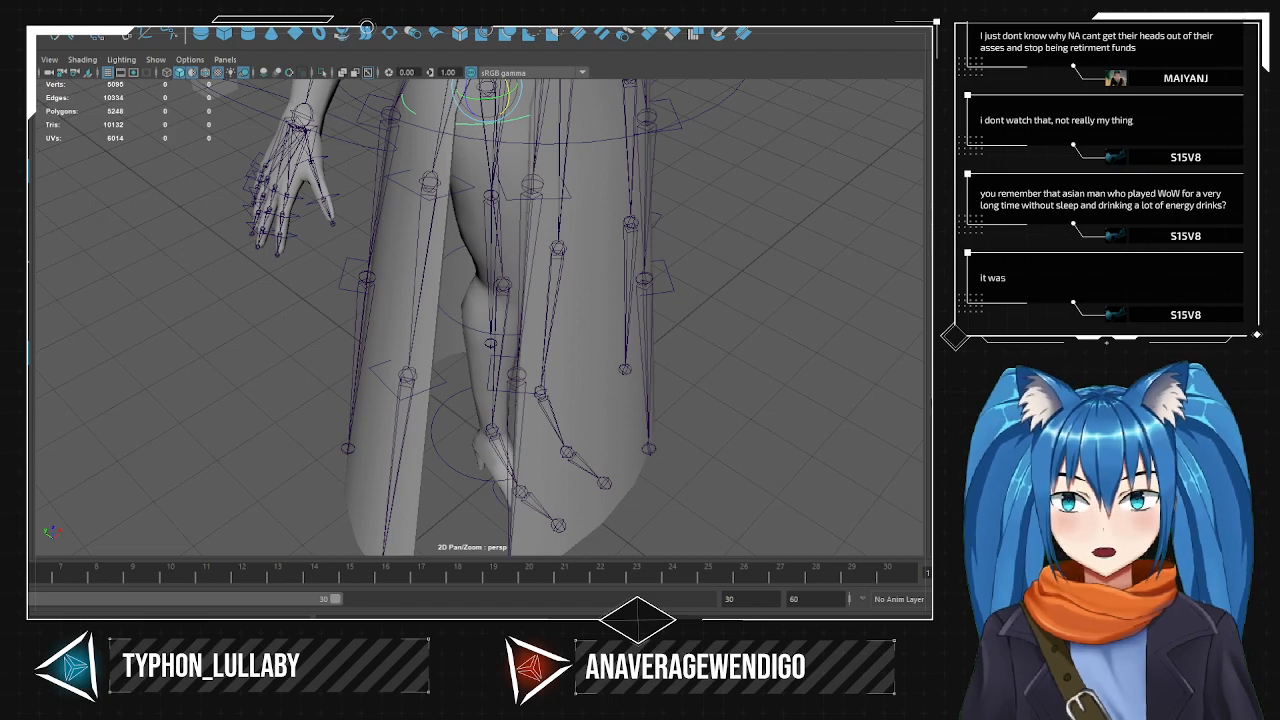
# - Step the selection down the right leg through the knee, ankle and ball-of-foot controls
pyautogui.press('Down')
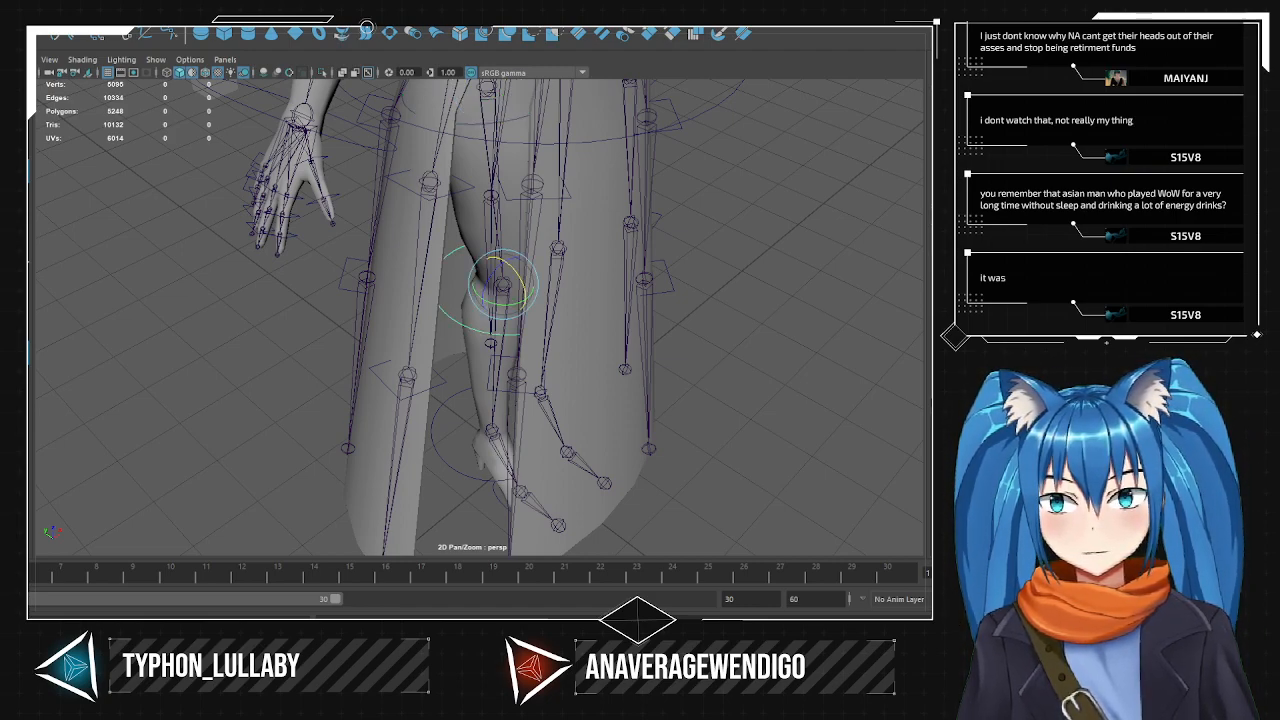
pyautogui.press('Up')
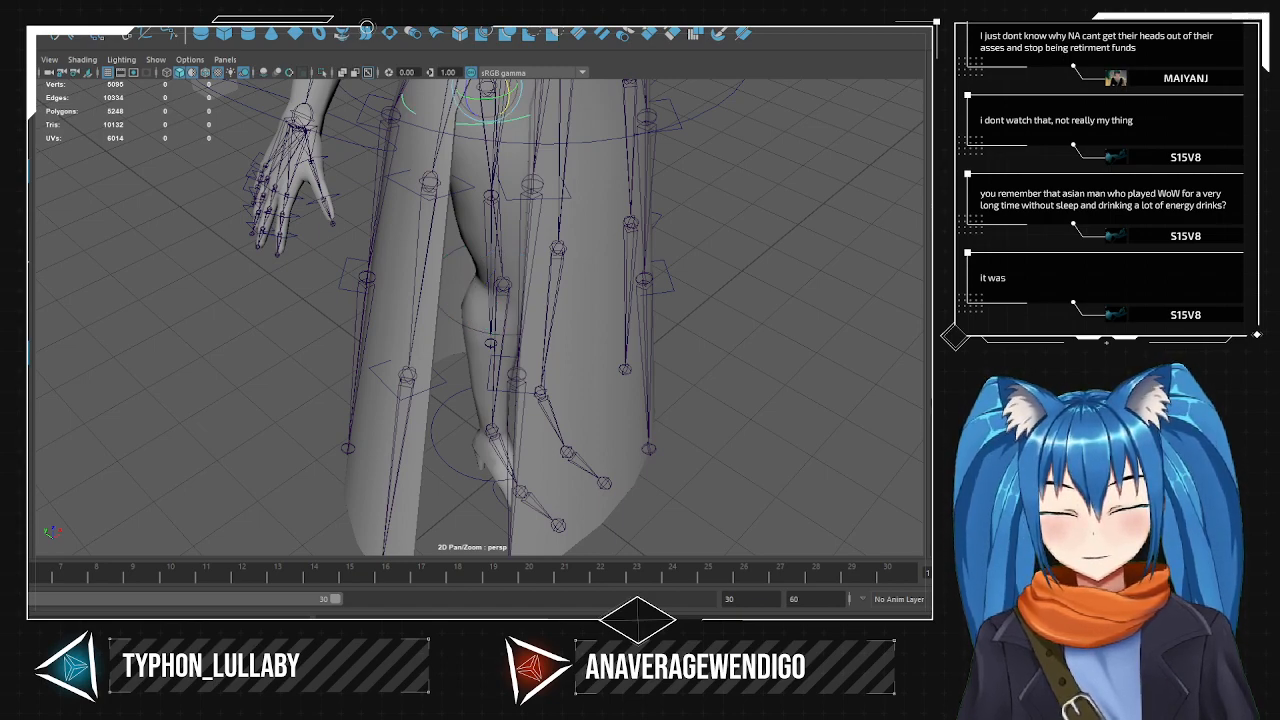
pyautogui.press('Down')
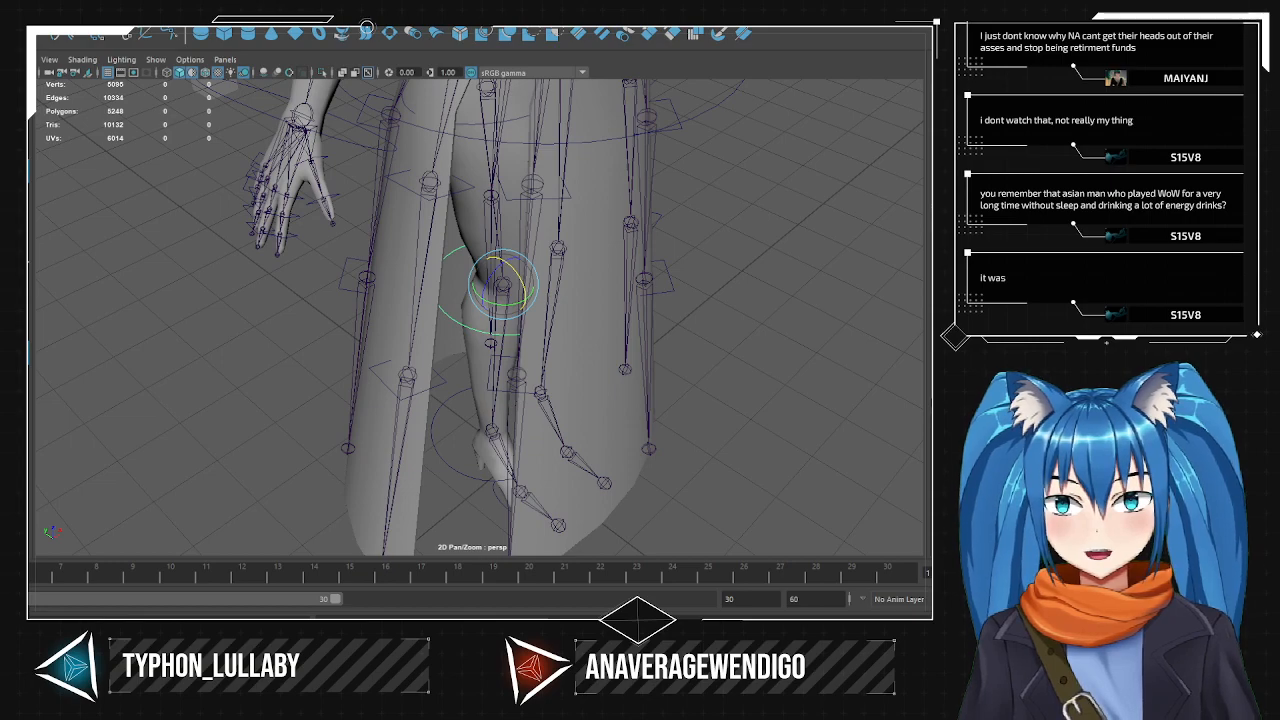
pyautogui.press('Down')
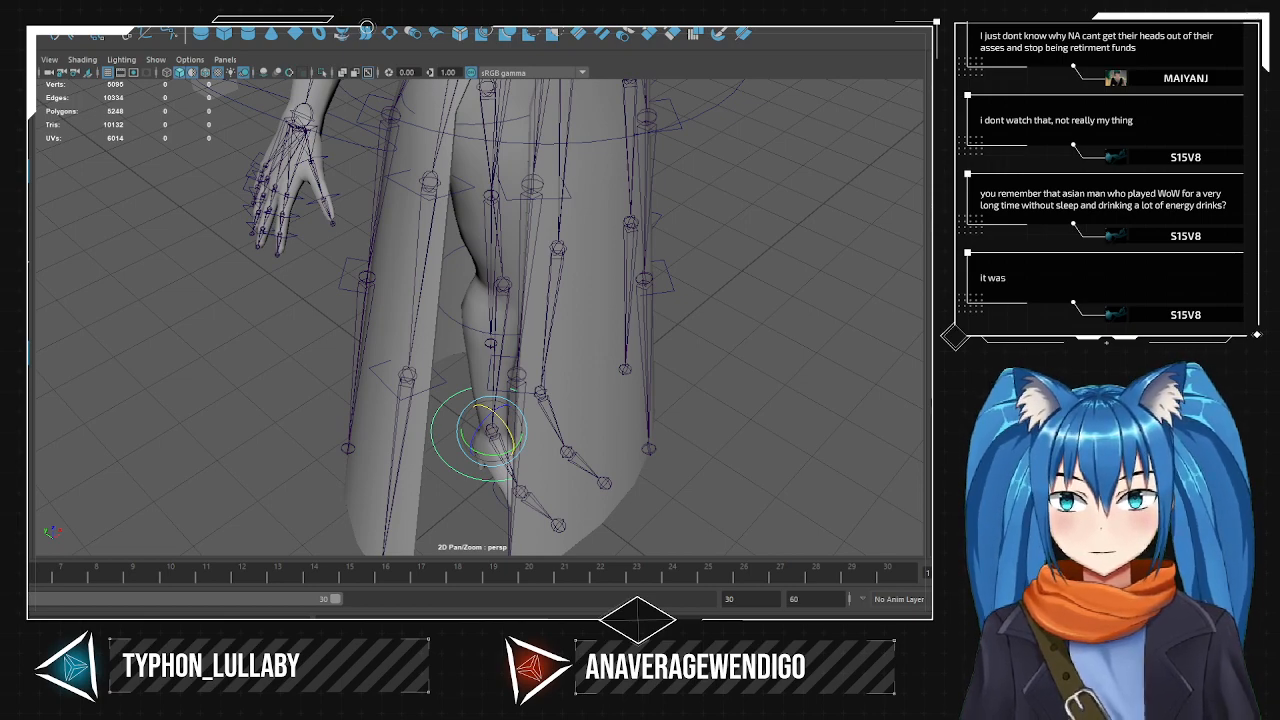
pyautogui.press('Down')
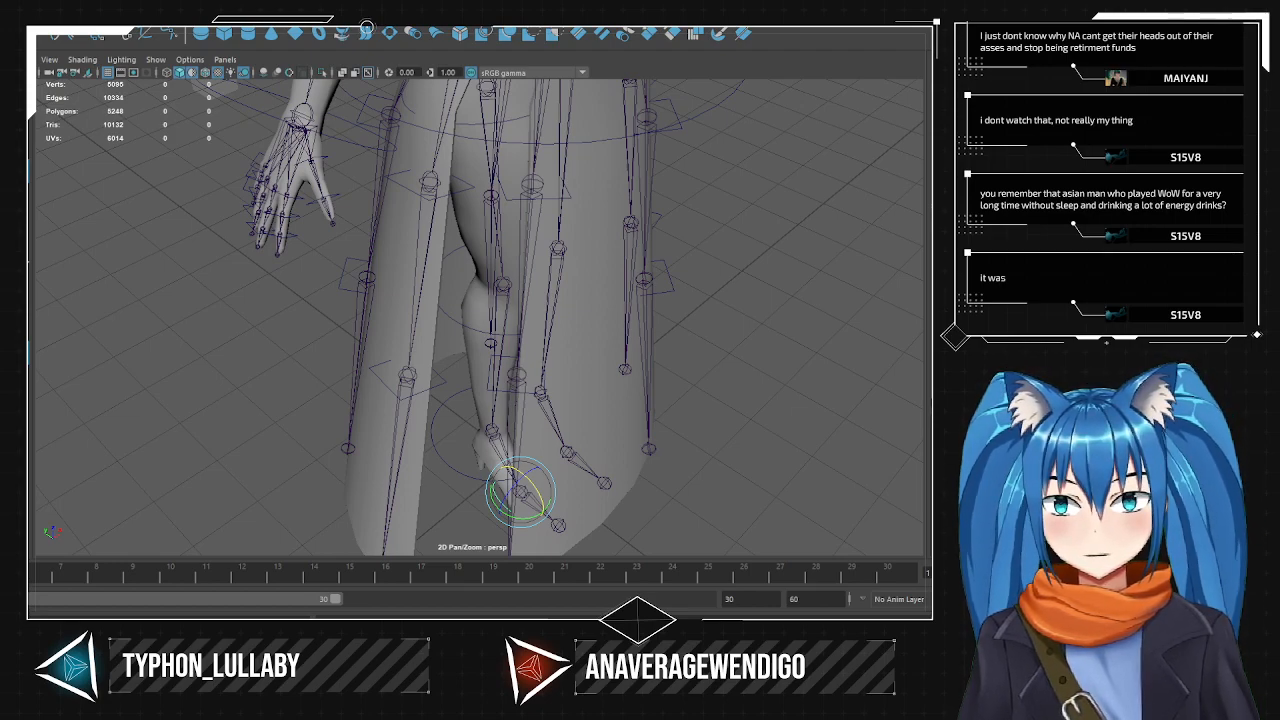
# - Select the right leg's thigh, knee, ankle and ball-of-foot controls together, with the thigh control as the last selected
pyautogui.press('Up')
pyautogui.press('Up')
pyautogui.press('Up')
pyautogui.keyDown('alt'); pyautogui.moveTo(322, 377); pyautogui.dragTo(343, 309); pyautogui.keyUp('alt')
pyautogui.keyDown('alt'); pyautogui.moveTo(343, 309); pyautogui.dragTo(114, 190, button='right'); pyautogui.keyUp('alt')
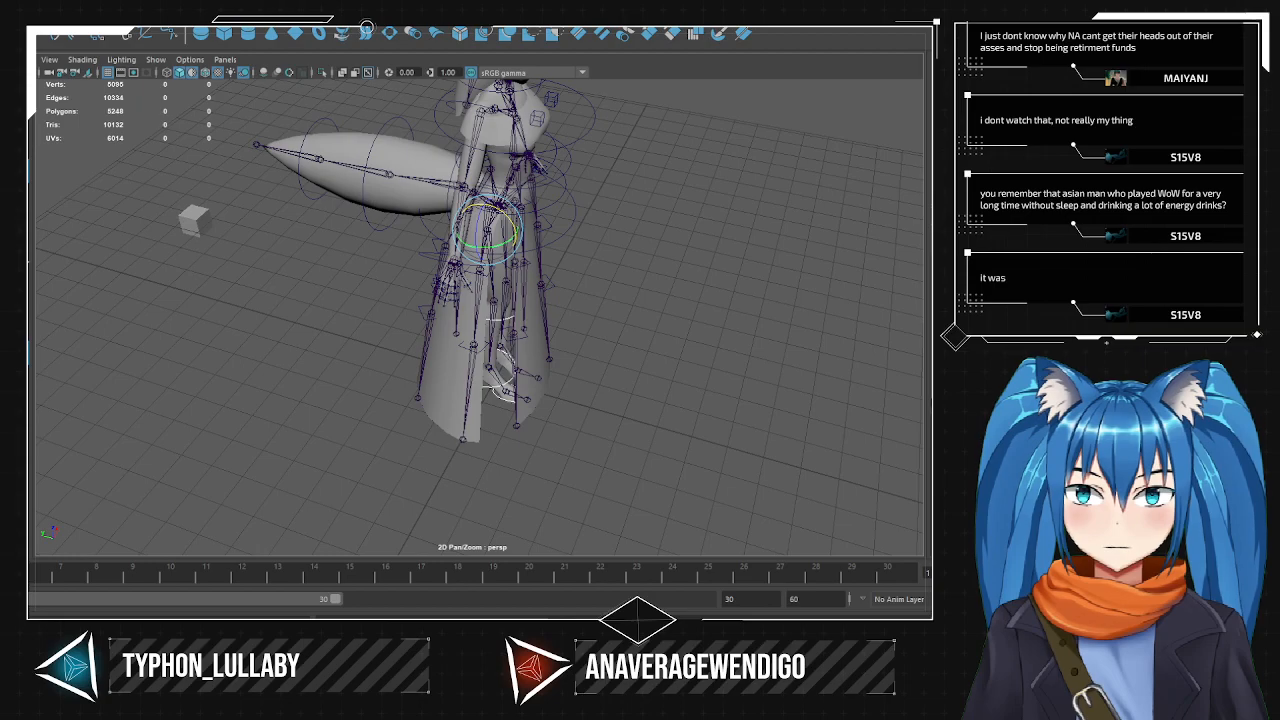
pyautogui.keyDown('alt'); pyautogui.moveTo(446, 268); pyautogui.dragTo(566, 257, button='right'); pyautogui.keyUp('alt')
pyautogui.moveTo(566, 257)
pyautogui.keyDown('alt'); pyautogui.mouseDown()
pyautogui.moveTo(542, 260)
pyautogui.moveTo(548, 240)
pyautogui.moveTo(542, 252)
pyautogui.mouseUp(); pyautogui.keyUp('alt')
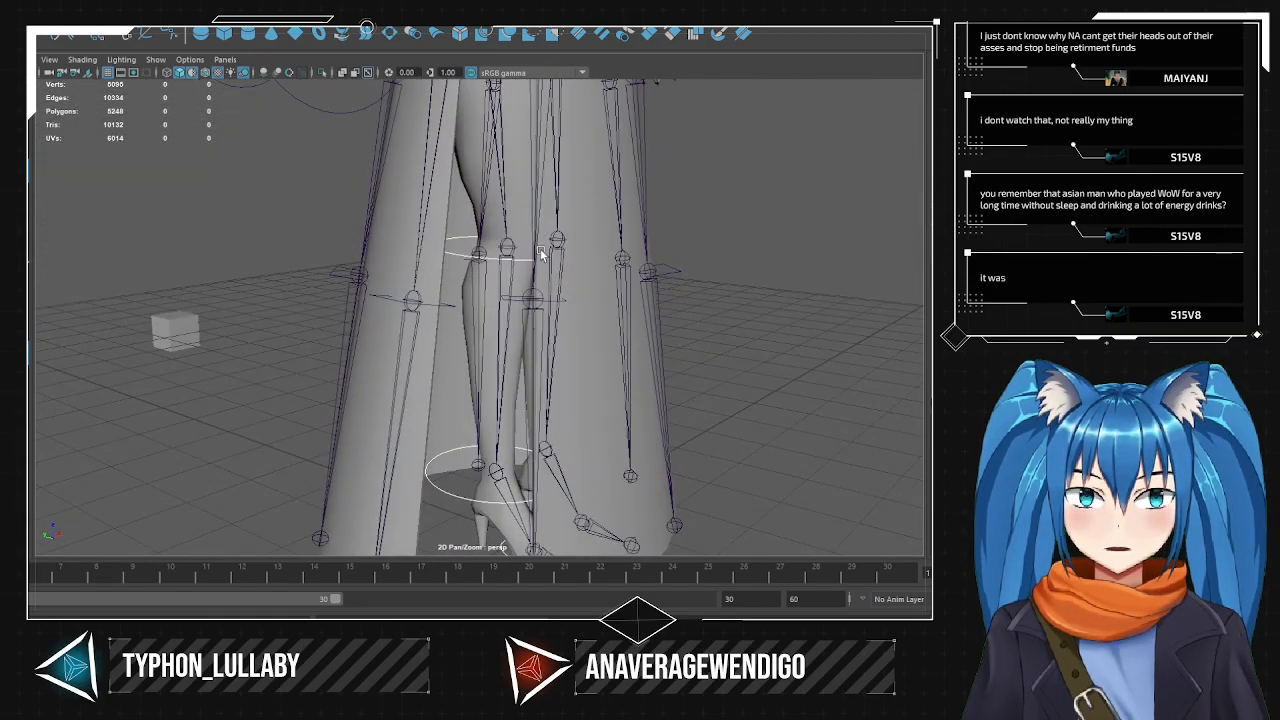
# - Select the right ball-of-foot, ankle and knee controls one after another, working up the leg
pyautogui.click(535, 548)
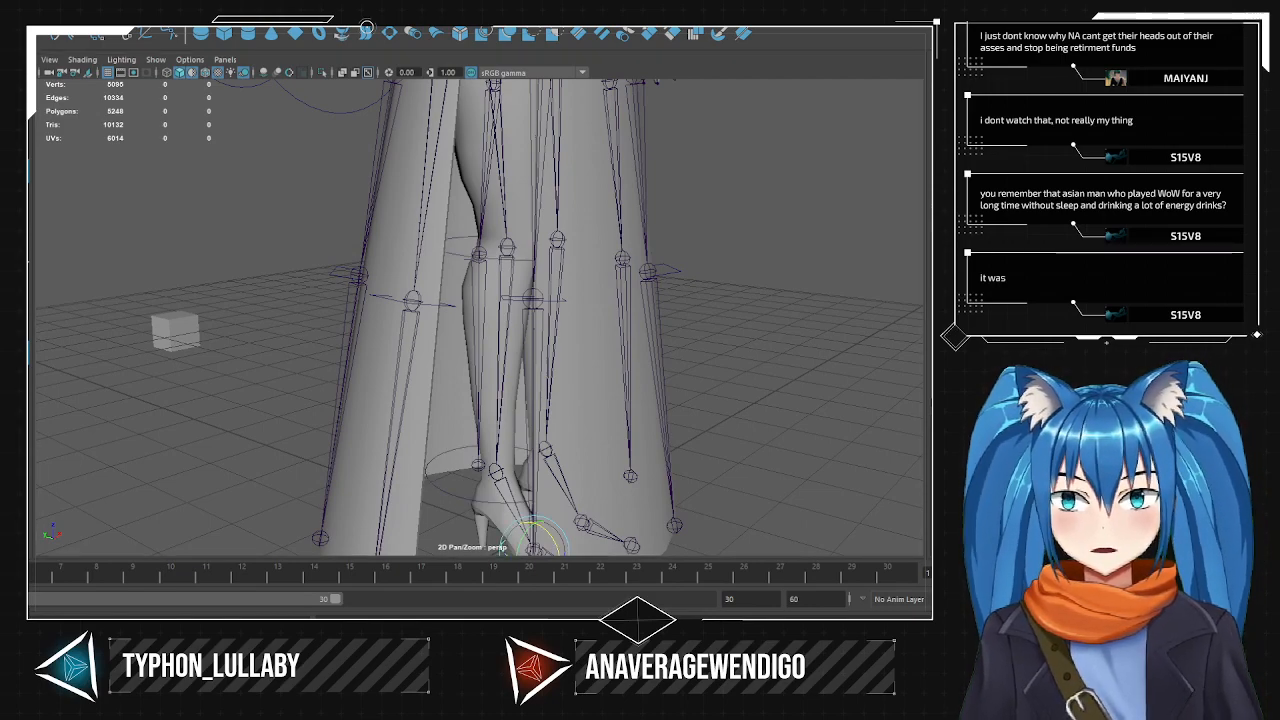
pyautogui.click(440, 460)
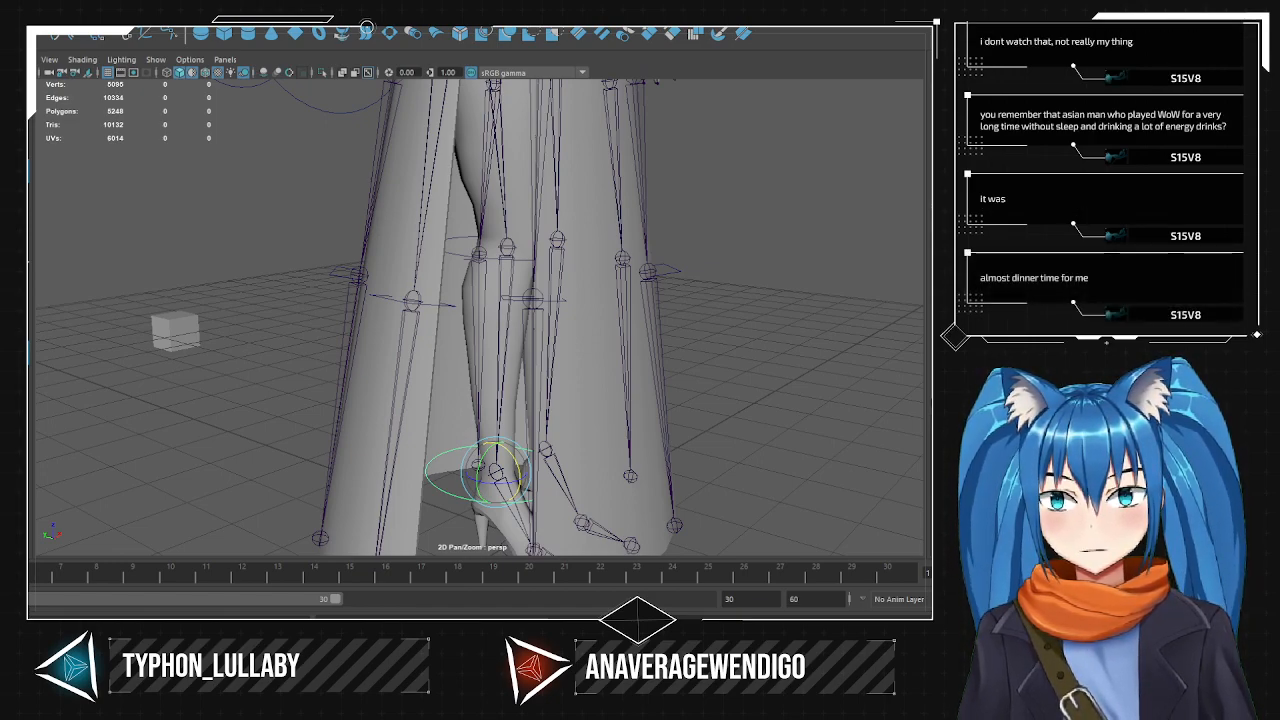
pyautogui.press('Up')
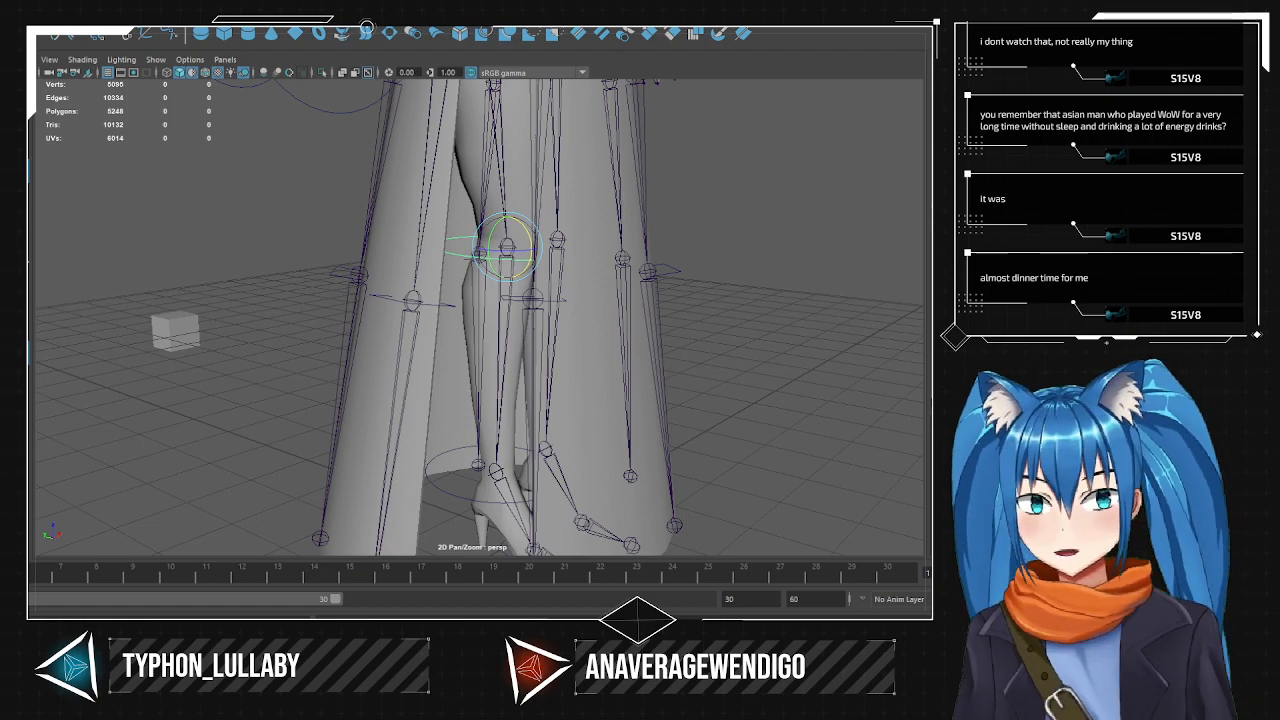
pyautogui.hotkey('ctrl', 'z')
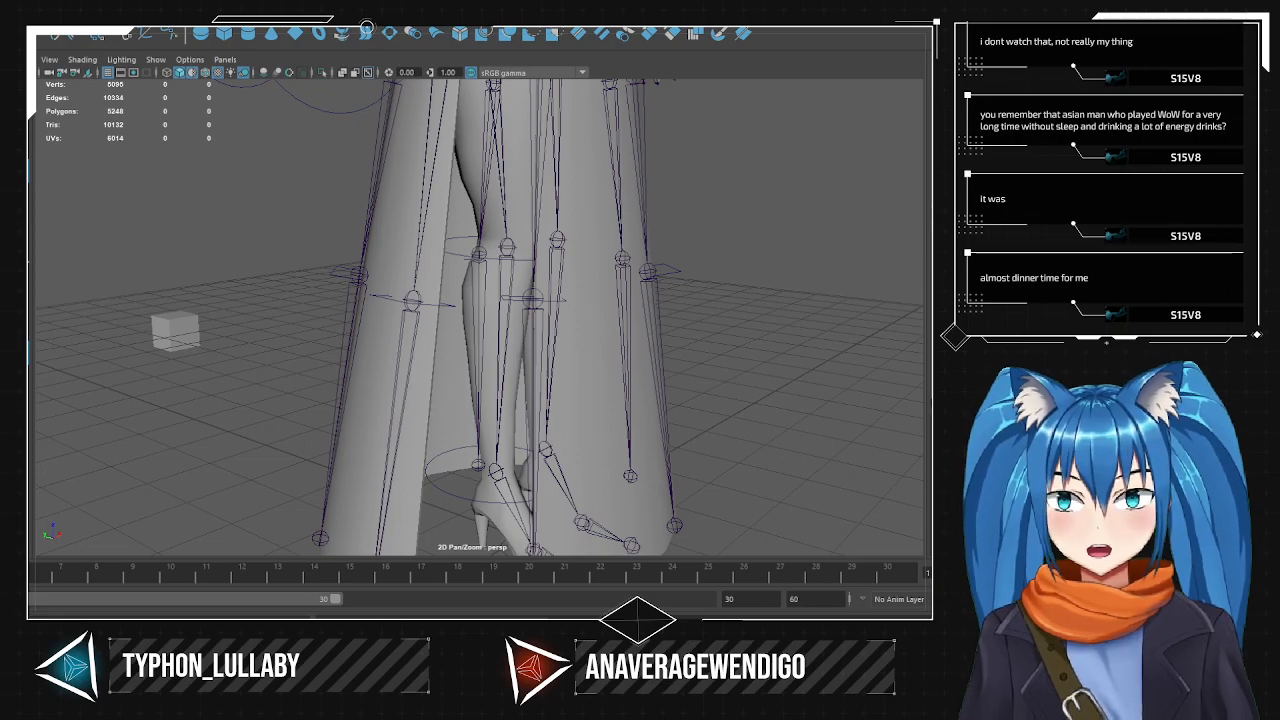
# - Duplicate the four right leg controls and move the copies across to the left leg
pyautogui.hotkey('ctrl', 'z')
pyautogui.scroll(-5, 551, 311)
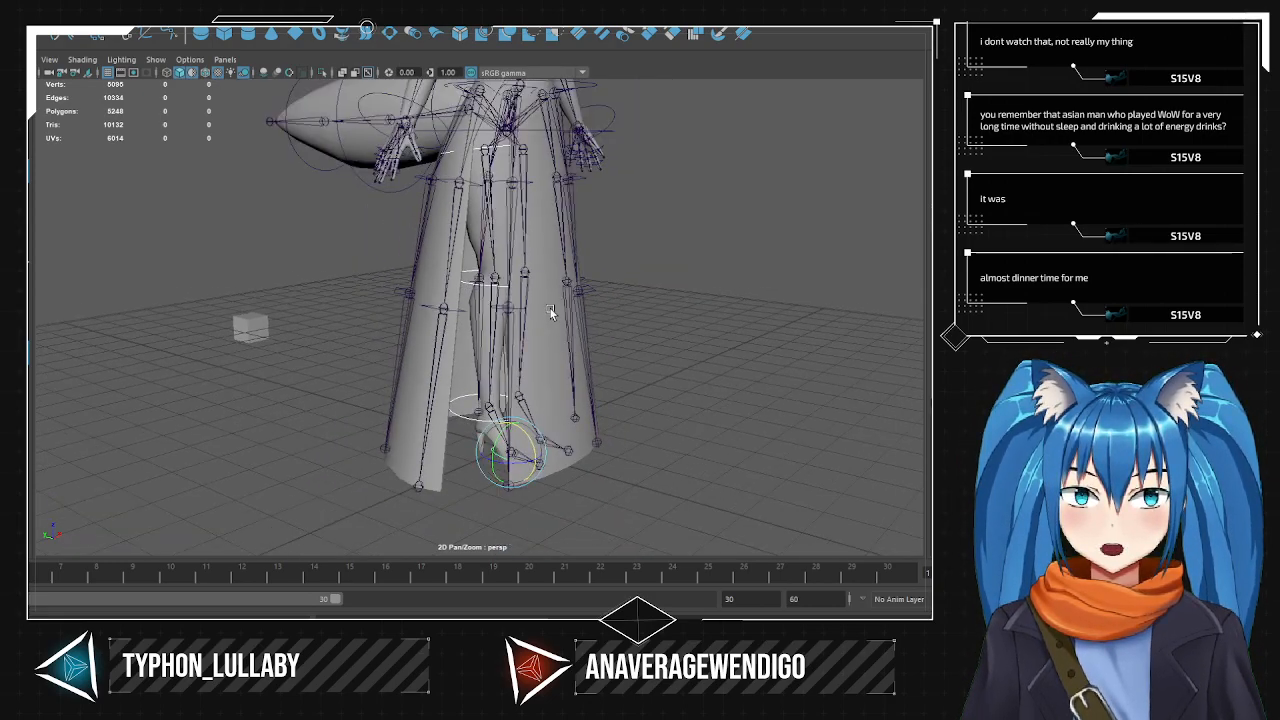
pyautogui.keyDown('alt'); pyautogui.moveTo(551, 311); pyautogui.dragTo(491, 303); pyautogui.keyUp('alt')
pyautogui.scroll(4, 520, 260)
pyautogui.press('w')
pyautogui.click(560, 478)
pyautogui.keyDown('alt'); pyautogui.moveTo(603, 461); pyautogui.dragTo(454, 463); pyautogui.keyUp('alt')
pyautogui.keyDown('alt'); pyautogui.moveTo(454, 463); pyautogui.dragTo(457, 294, button='middle'); pyautogui.keyUp('alt')
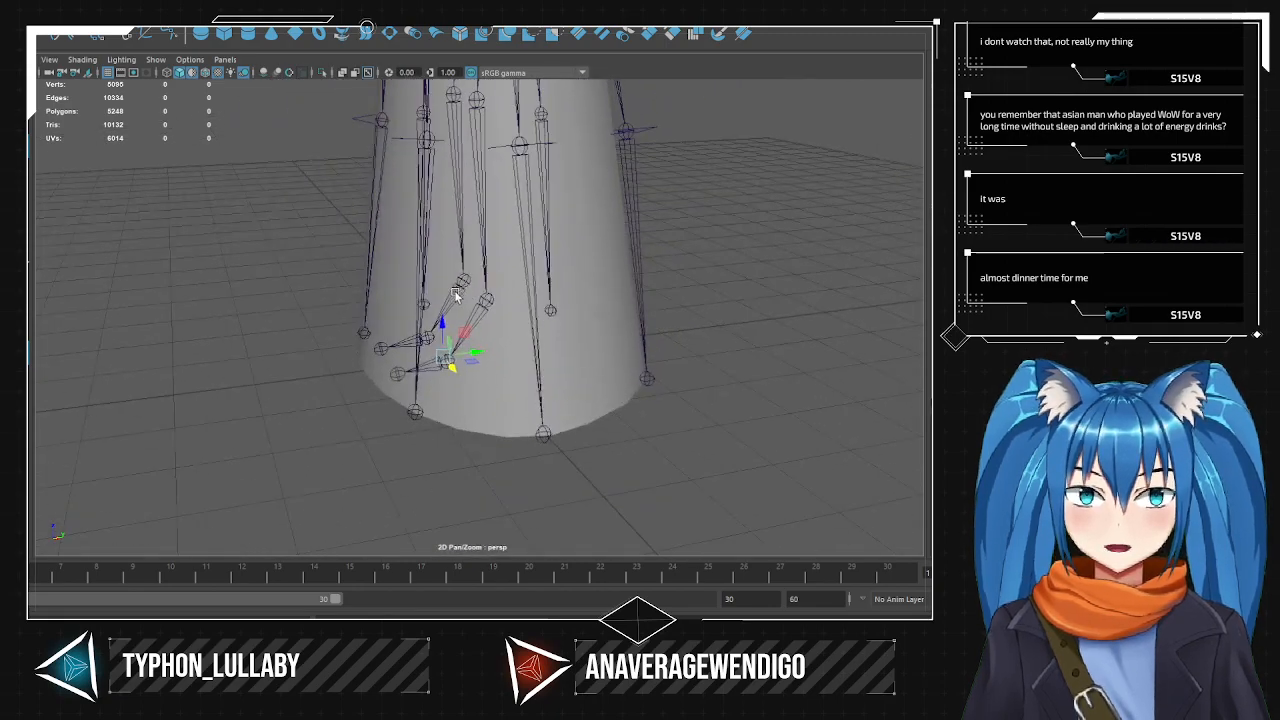
# - Shift the copied leg controls together so the ball-of-foot control is centred on the left ball joint
pyautogui.keyDown('alt'); pyautogui.moveTo(457, 294); pyautogui.dragTo(654, 300); pyautogui.keyUp('alt')
pyautogui.keyDown('alt'); pyautogui.moveTo(654, 300); pyautogui.dragTo(834, 426, button='right'); pyautogui.keyUp('alt')
pyautogui.moveTo(834, 424)
pyautogui.keyDown('alt'); pyautogui.mouseDown()
pyautogui.moveTo(684, 335)
pyautogui.moveTo(657, 381)
pyautogui.mouseUp(); pyautogui.keyUp('alt')
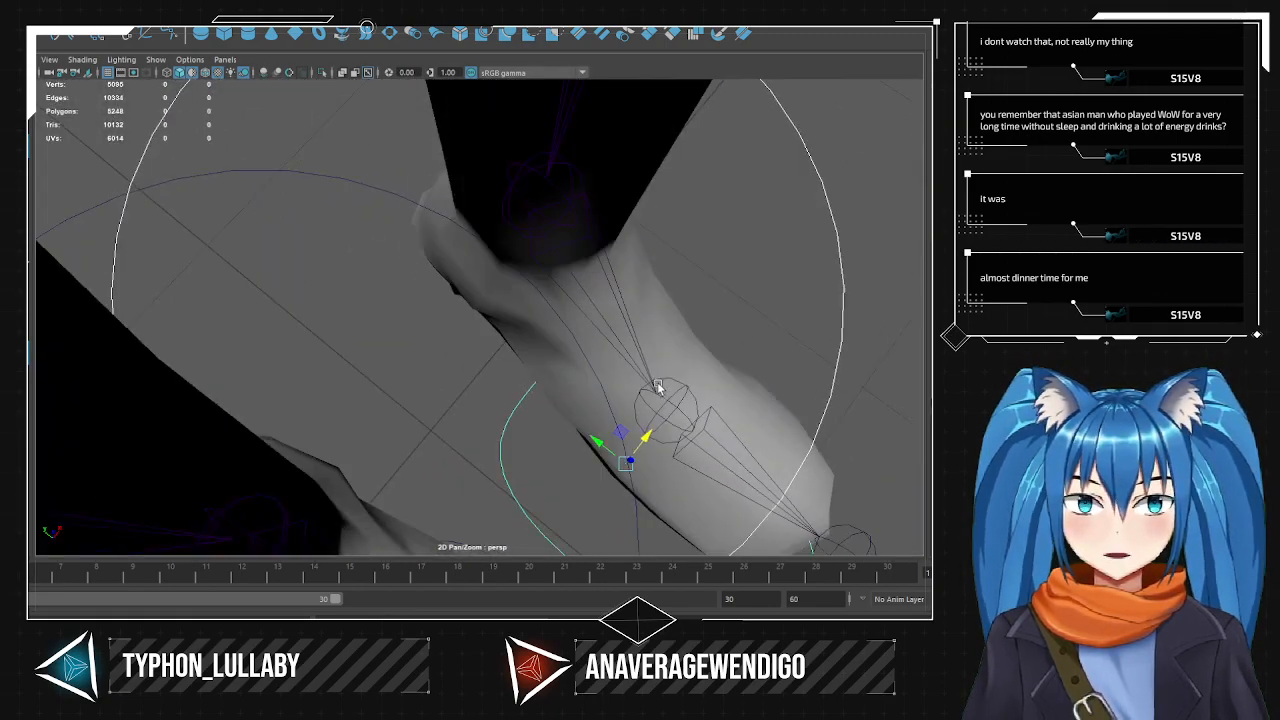
pyautogui.moveTo(650, 446); pyautogui.dragTo(717, 406)
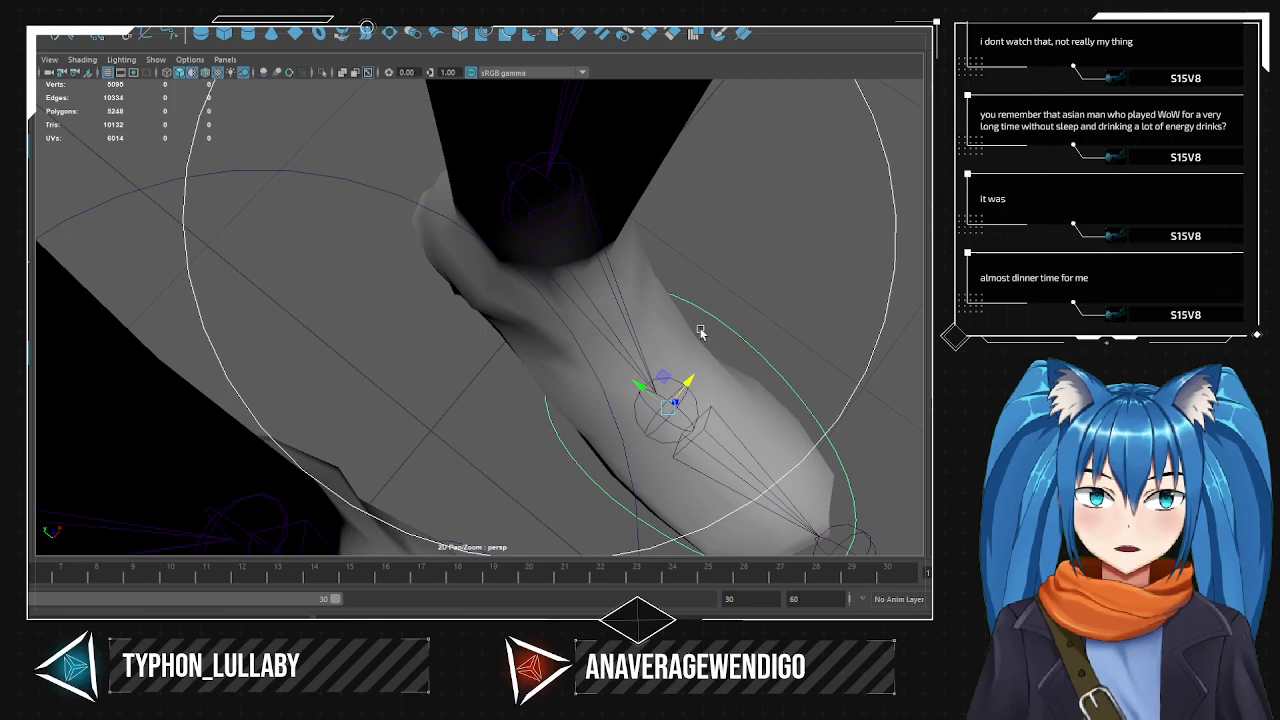
pyautogui.moveTo(654, 423); pyautogui.dragTo(666, 411, button='middle')
pyautogui.scroll(-8, 654, 334)
pyautogui.keyDown('alt'); pyautogui.moveTo(654, 334); pyautogui.dragTo(620, 234); pyautogui.keyUp('alt')
pyautogui.keyDown('alt'); pyautogui.moveTo(620, 234); pyautogui.dragTo(626, 380, button='middle'); pyautogui.keyUp('alt')
pyautogui.moveTo(626, 380)
pyautogui.keyDown('alt'); pyautogui.mouseDown()
pyautogui.moveTo(626, 360)
pyautogui.moveTo(492, 340)
pyautogui.moveTo(642, 389)
pyautogui.mouseUp(); pyautogui.keyUp('alt')
pyautogui.scroll(-8, 492, 338)
# - Step through the copied left leg controls, checking the ones at the thigh, ankle and ball of the foot
pyautogui.click(642, 389)
pyautogui.hotkey('ctrl', 'z')
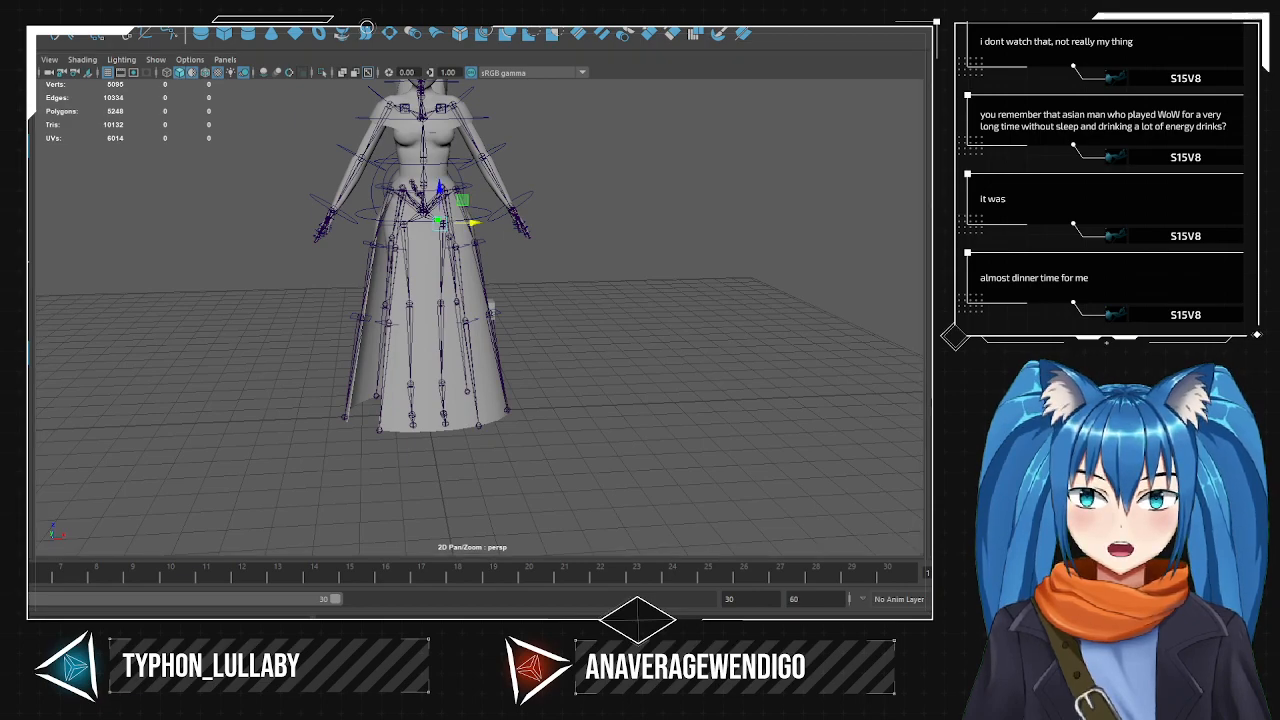
pyautogui.hotkey('ctrl', 'z')
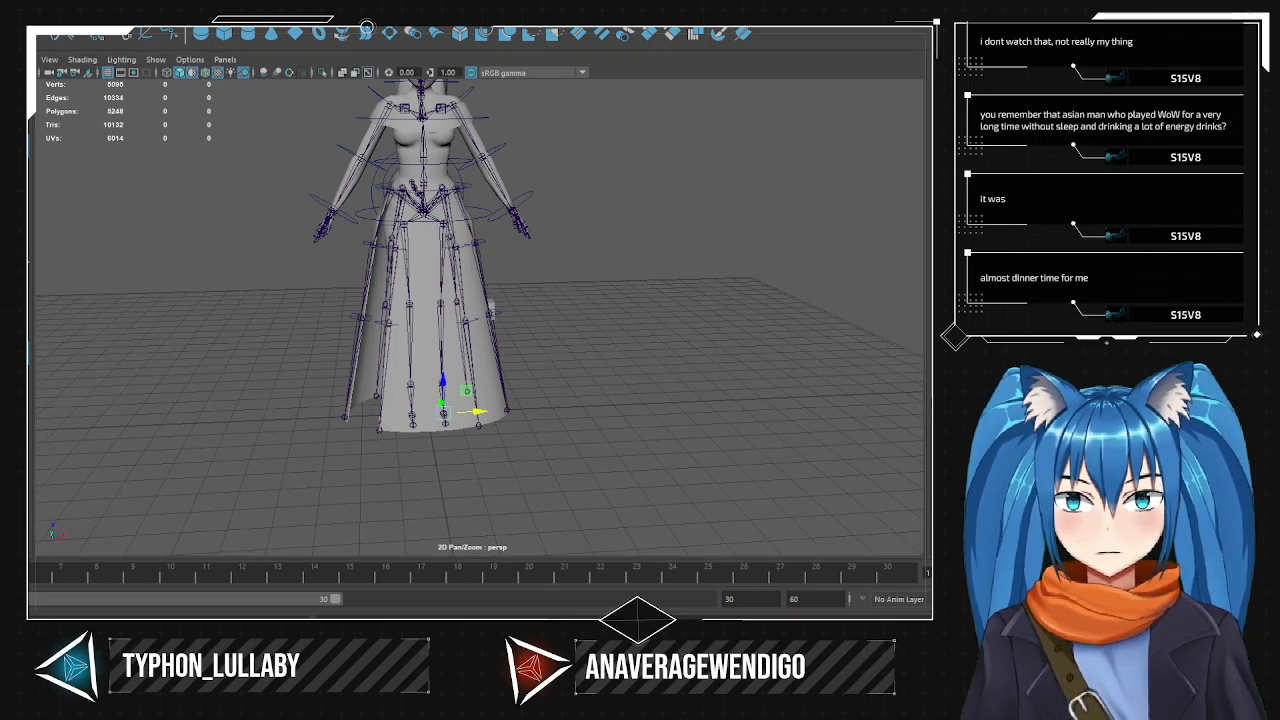
pyautogui.hotkey('ctrl', 'z')
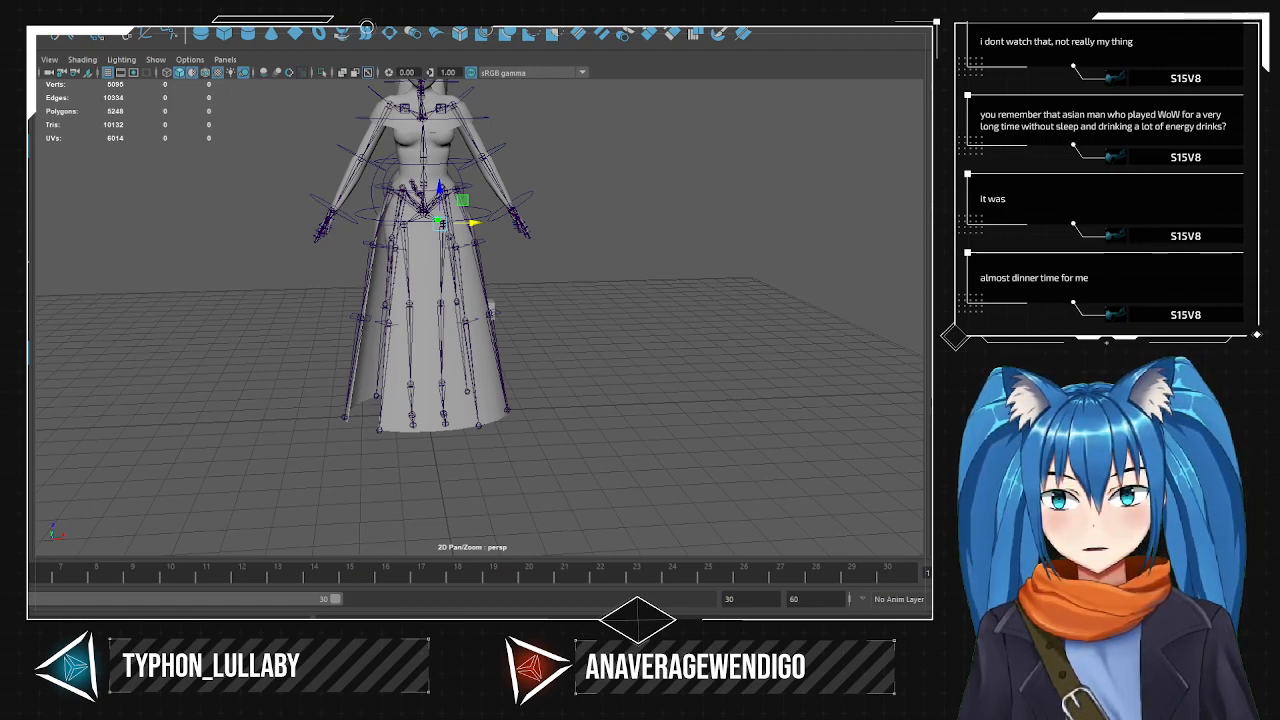
pyautogui.hotkey('ctrl', 'z')
pyautogui.press('Up')
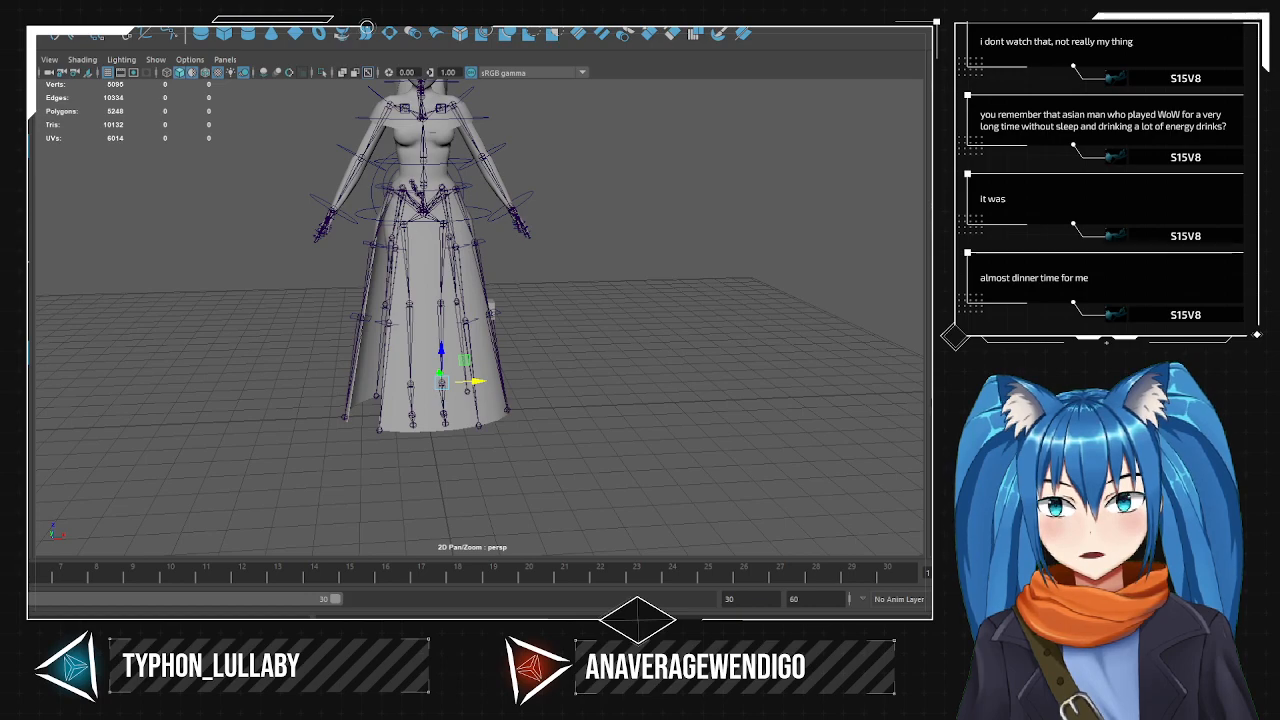
pyautogui.hotkey('ctrl', 'z')
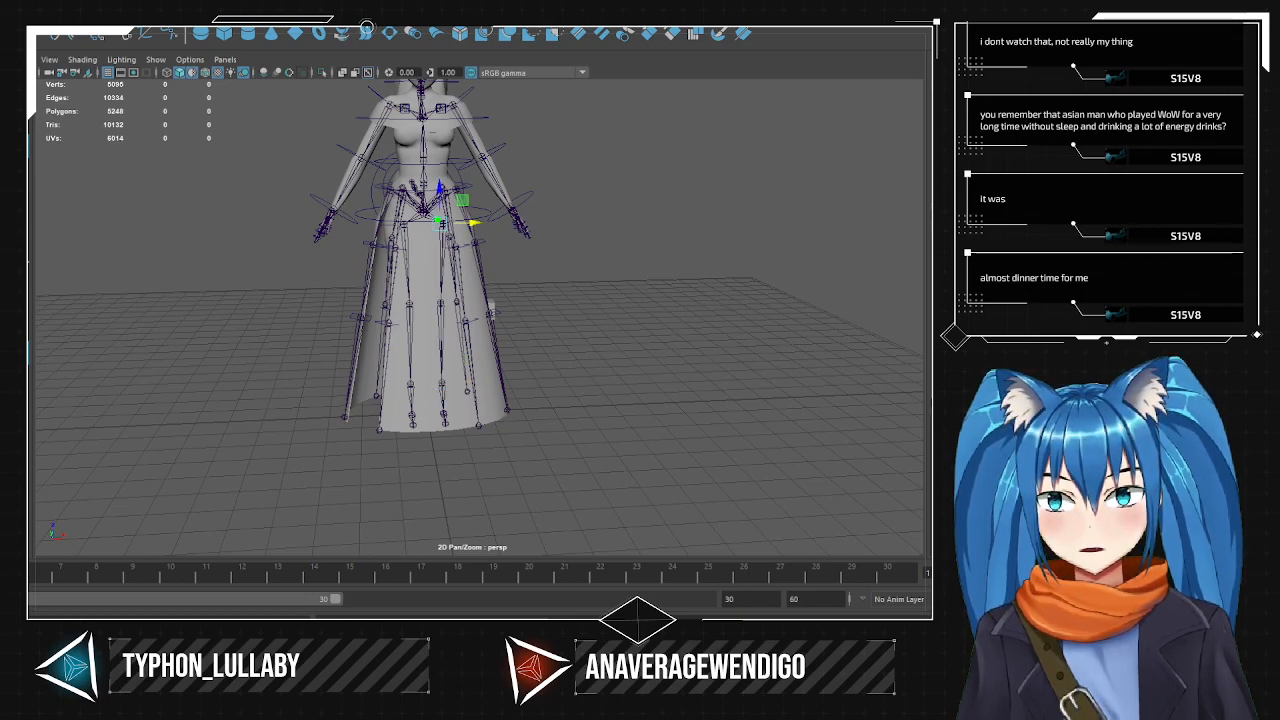
pyautogui.press('Down')
# - Step up the right leg's controls from ball of the foot to thigh, and recheck the knee and ankle controls
pyautogui.hotkey('ctrl', 'z')
pyautogui.hotkey('ctrl', 'z')
pyautogui.hotkey('ctrl', 'z')
pyautogui.hotkey('ctrl', 'z')
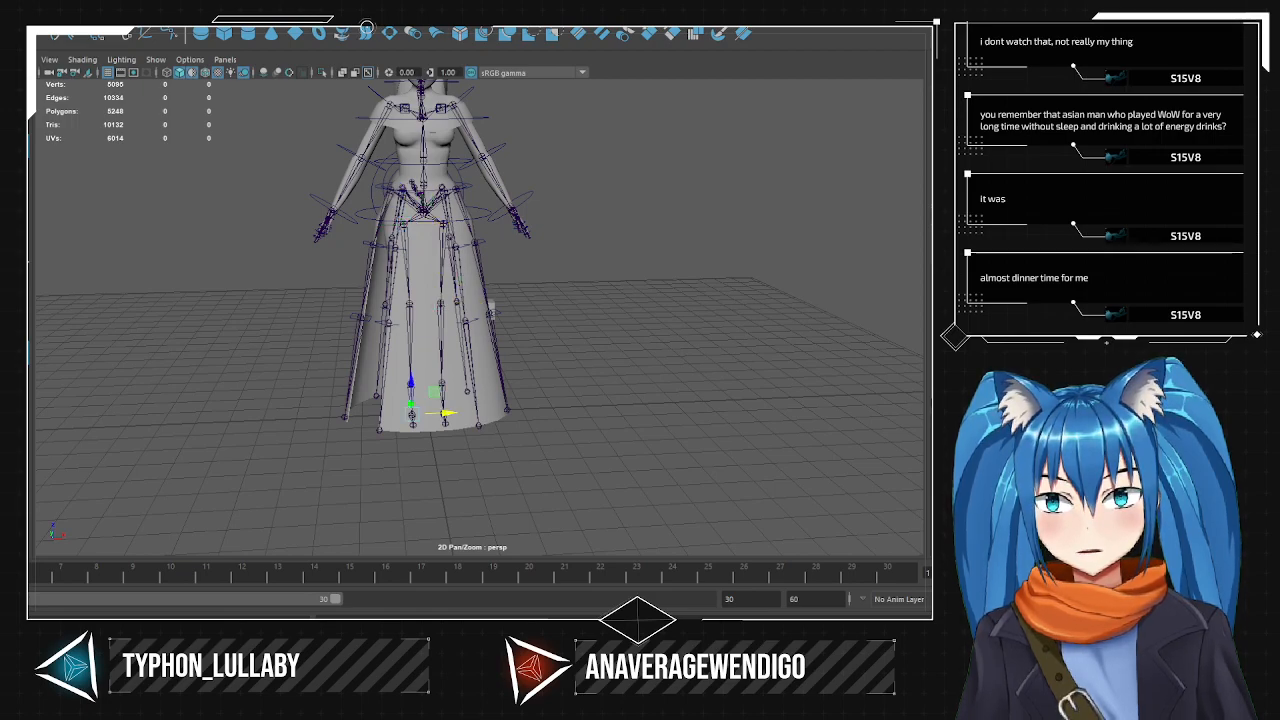
pyautogui.press('Up')
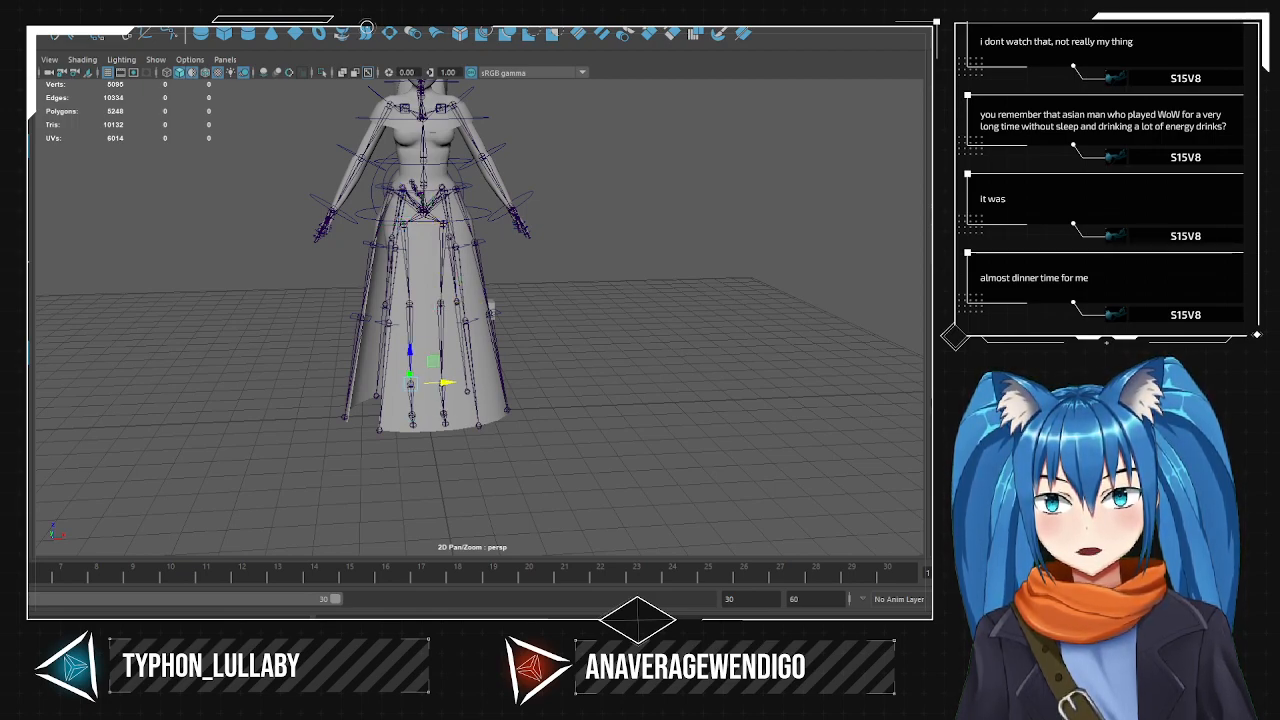
pyautogui.press('Up')
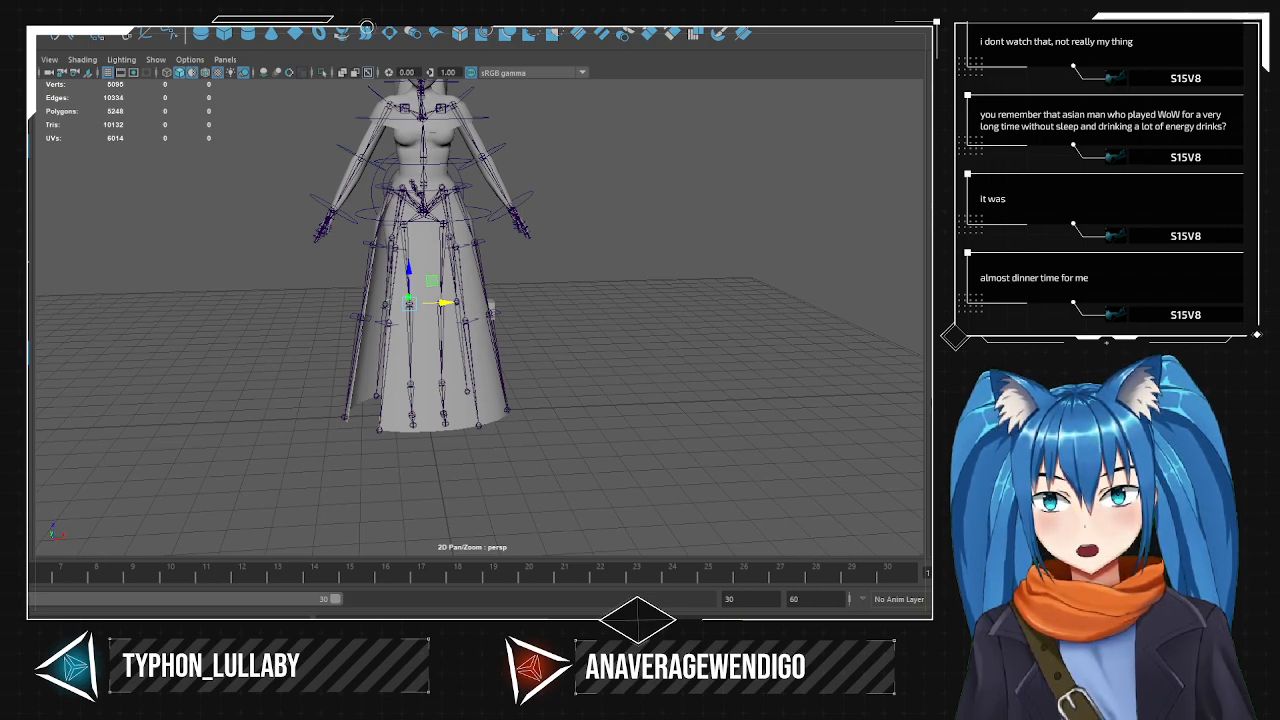
pyautogui.press('Up')
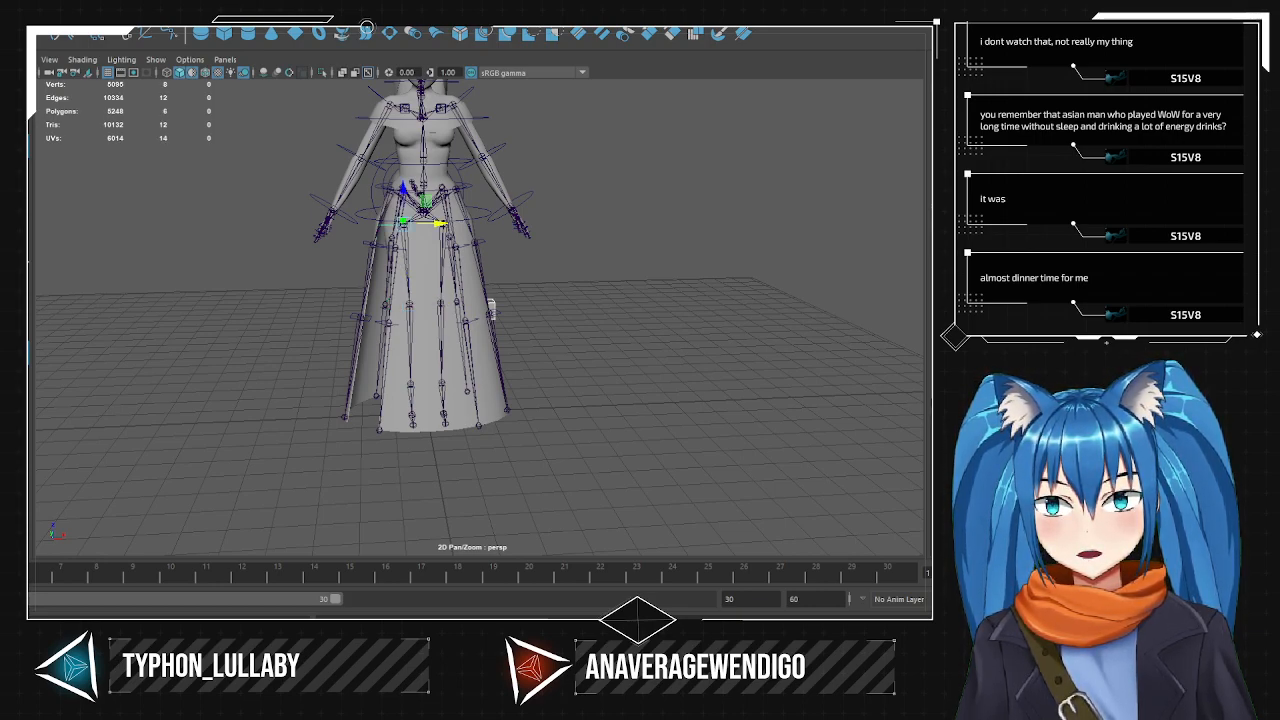
pyautogui.press('Down')
pyautogui.press('Up')
pyautogui.press('Down')
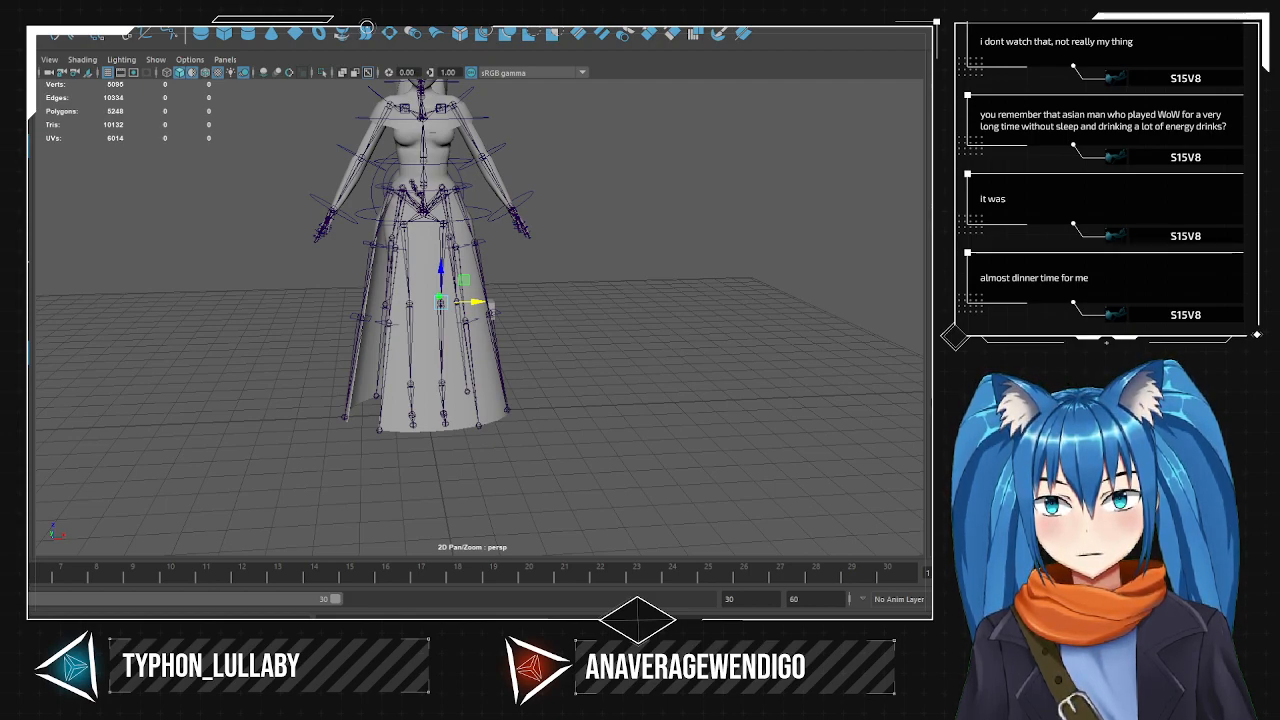
pyautogui.press('Down')
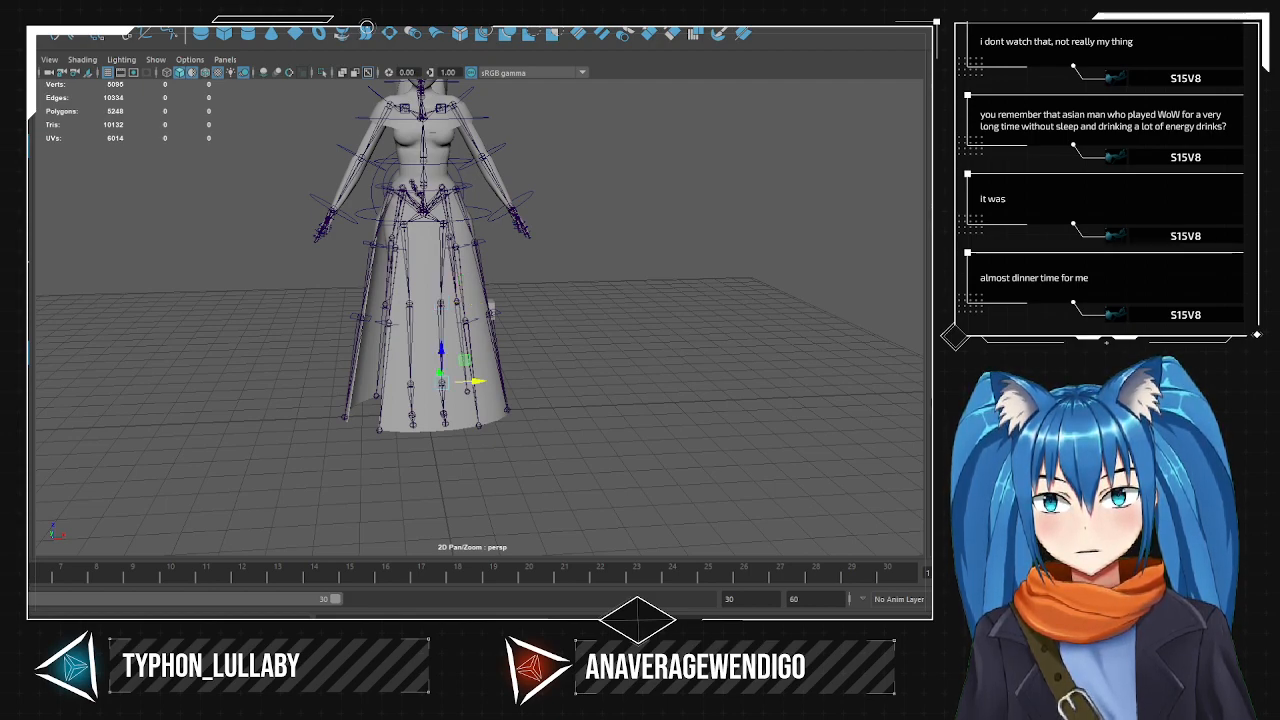
pyautogui.press('Up')
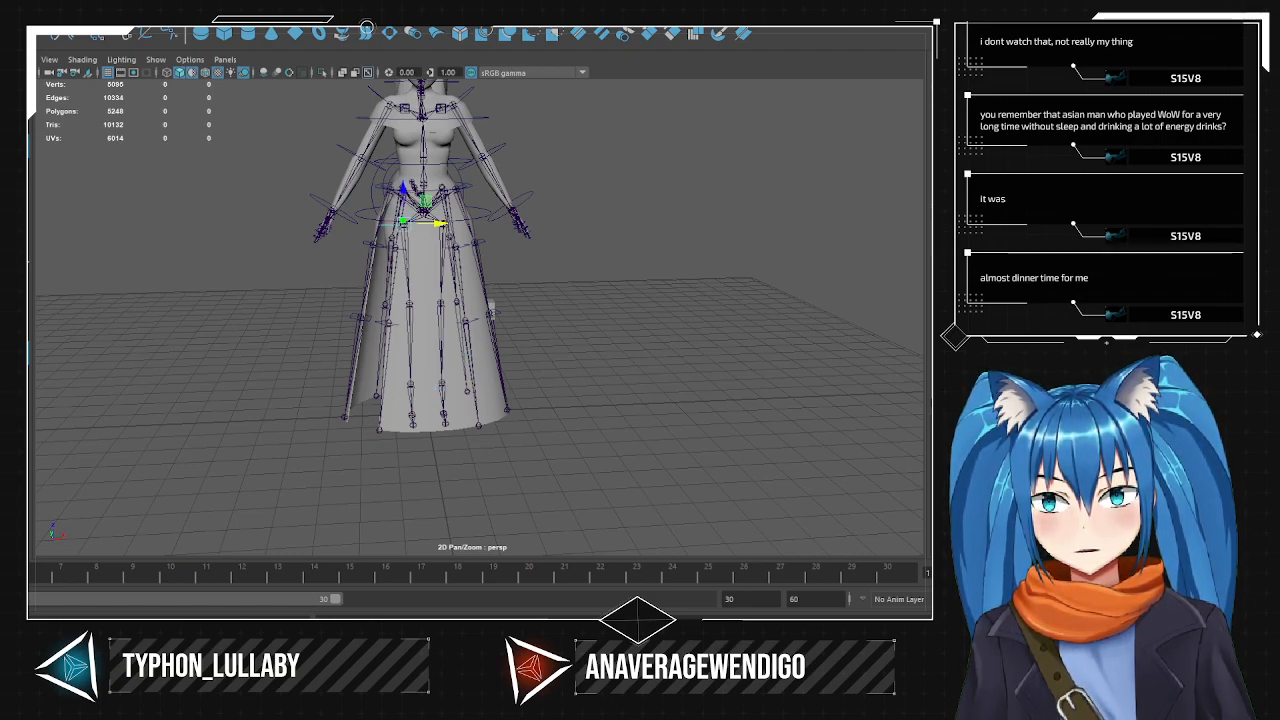
pyautogui.press('Down')
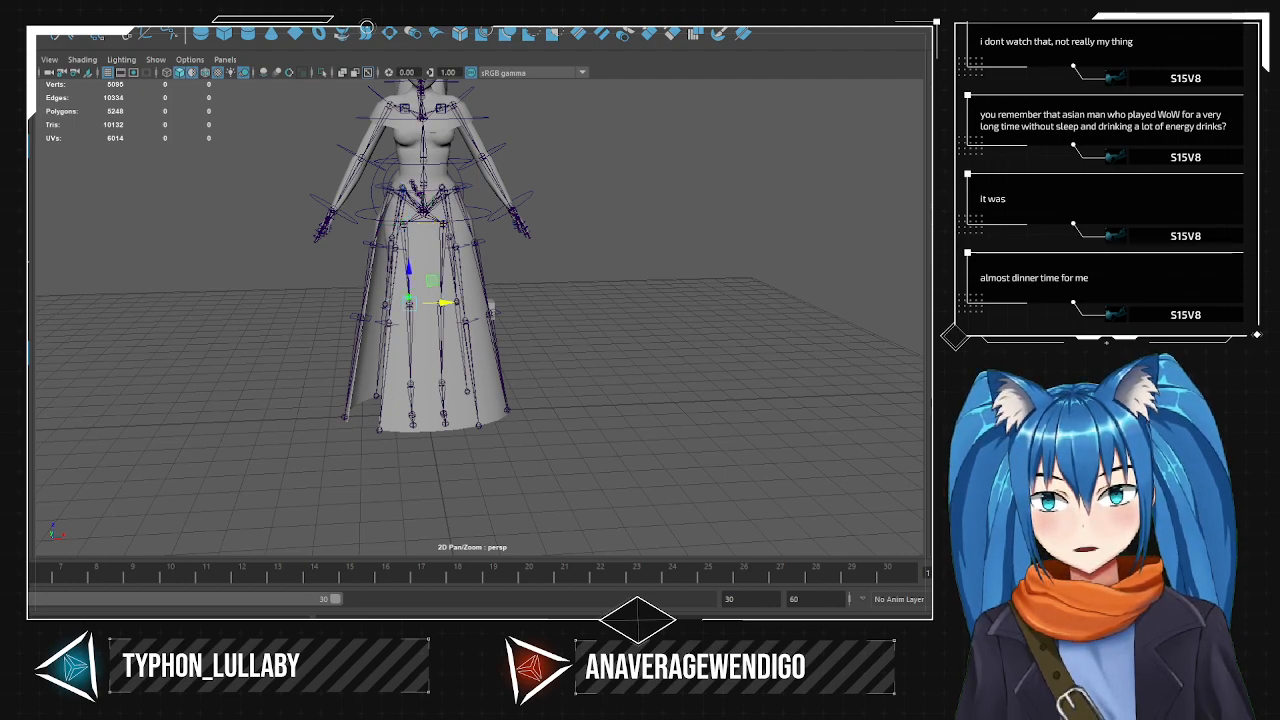
# - Delete the stray cube standing beside the character
pyautogui.keyDown('alt'); pyautogui.moveTo(270, 330); pyautogui.dragTo(564, 359); pyautogui.keyUp('alt')
pyautogui.click(564, 359)
pyautogui.keyDown('alt'); pyautogui.moveTo(564, 359); pyautogui.dragTo(649, 380, button='right'); pyautogui.keyUp('alt')
pyautogui.keyDown('alt'); pyautogui.moveTo(649, 380); pyautogui.dragTo(619, 373); pyautogui.keyUp('alt')
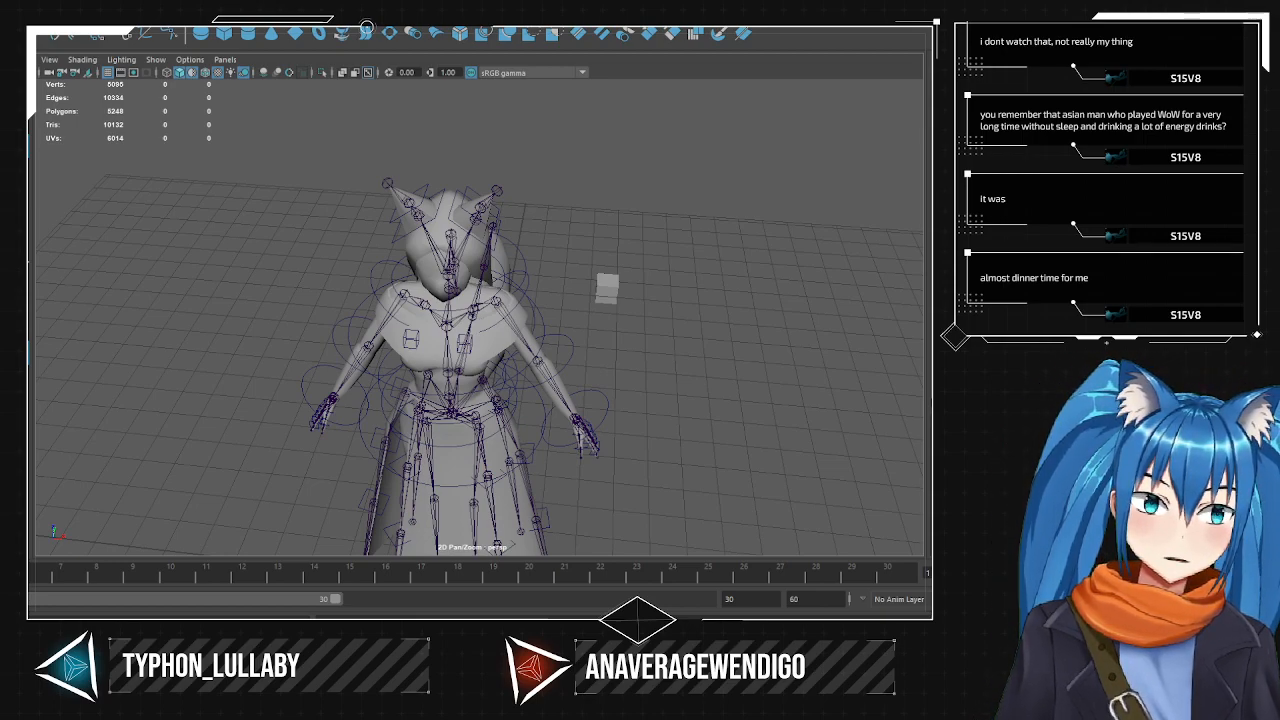
pyautogui.moveTo(566, 240)
pyautogui.keyDown('alt'); pyautogui.mouseDown()
pyautogui.moveTo(616, 260)
pyautogui.moveTo(562, 262)
pyautogui.mouseUp(); pyautogui.keyUp('alt')
pyautogui.click(606, 268)
pyautogui.click(668, 378)
pyautogui.keyDown('alt'); pyautogui.moveTo(668, 378); pyautogui.dragTo(632, 260); pyautogui.keyUp('alt')
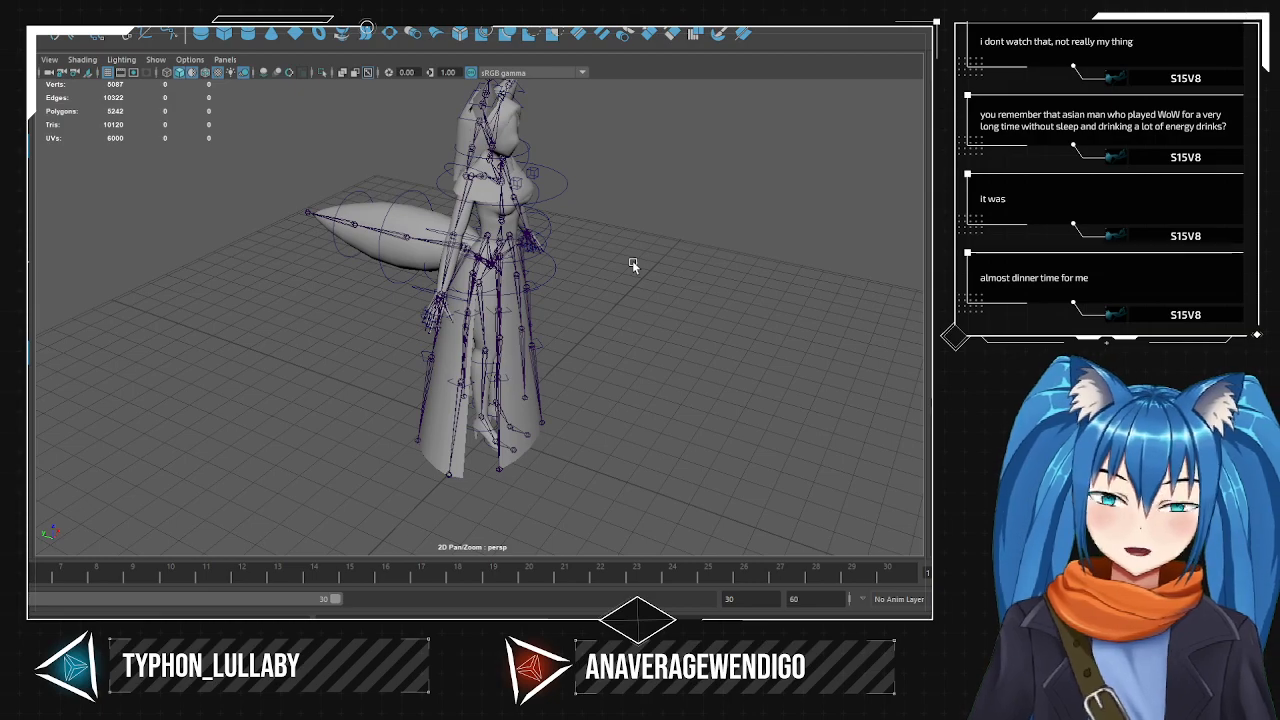
pyautogui.keyDown('alt'); pyautogui.moveTo(632, 260); pyautogui.dragTo(466, 333); pyautogui.keyUp('alt')
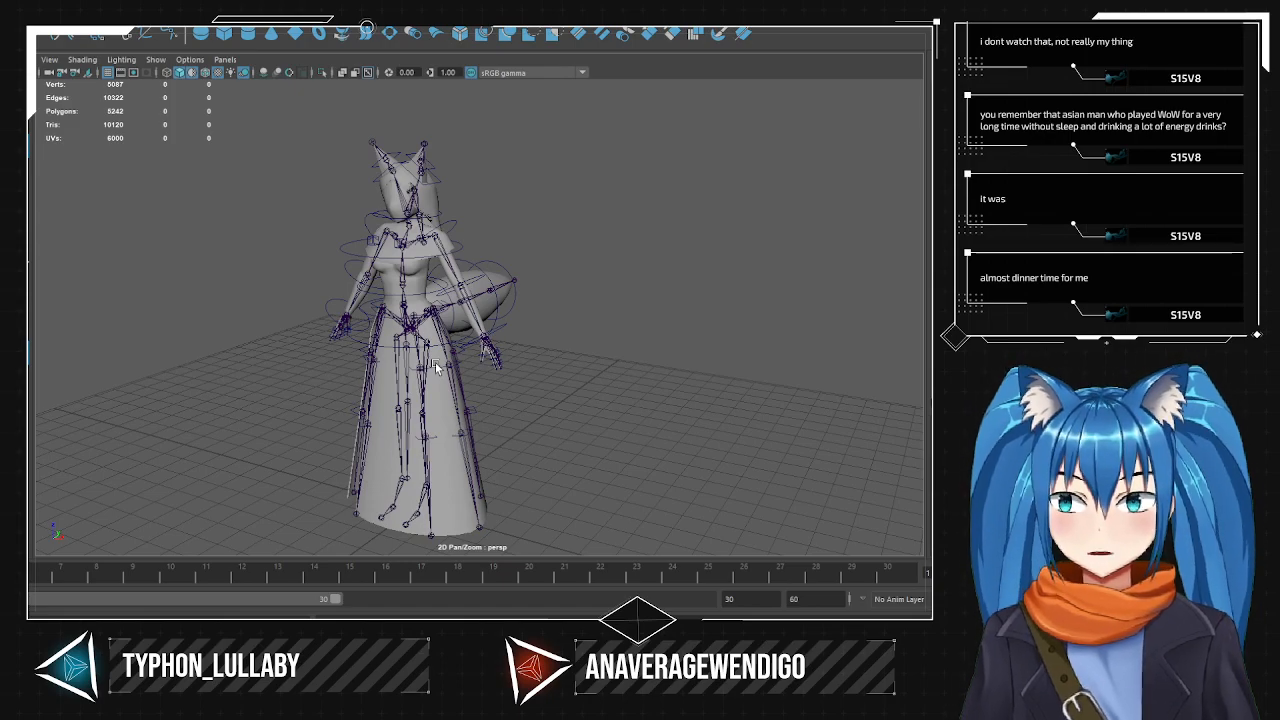
pyautogui.keyDown('alt'); pyautogui.moveTo(505, 315); pyautogui.dragTo(626, 331); pyautogui.keyUp('alt')
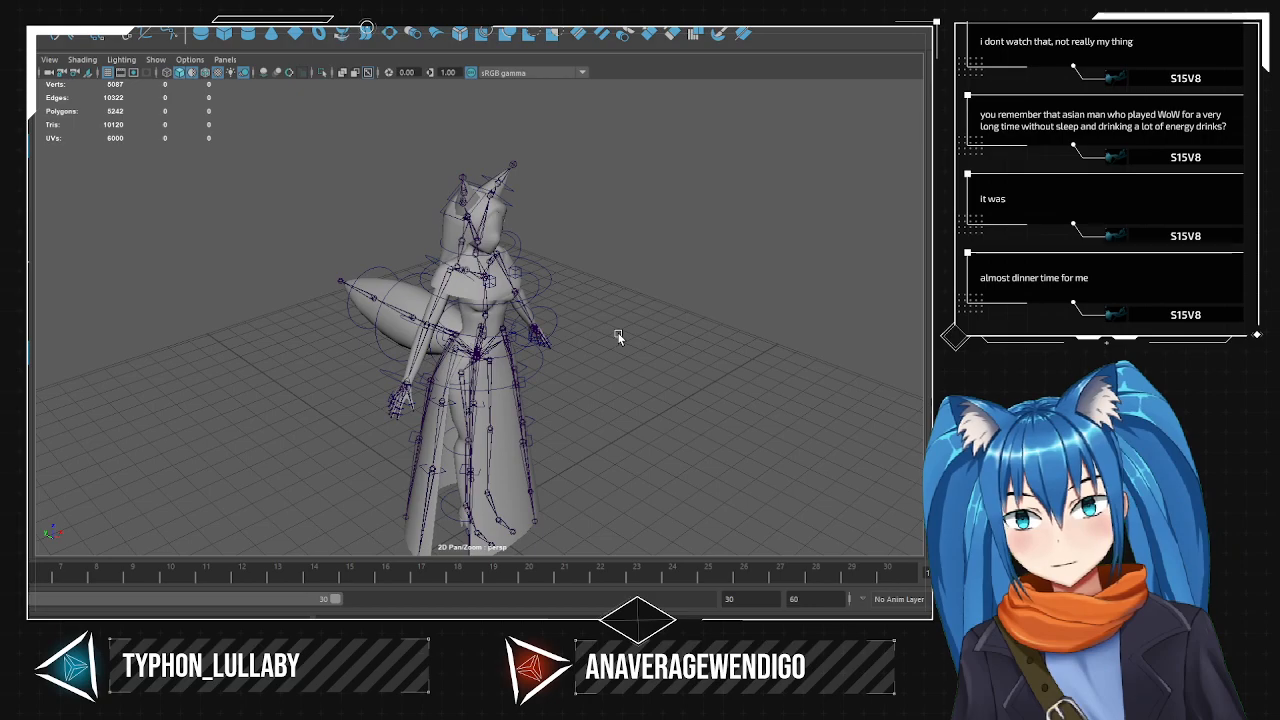
pyautogui.scroll(2, 628, 247)
pyautogui.keyDown('alt'); pyautogui.moveTo(628, 247); pyautogui.dragTo(569, 229); pyautogui.keyUp('alt')
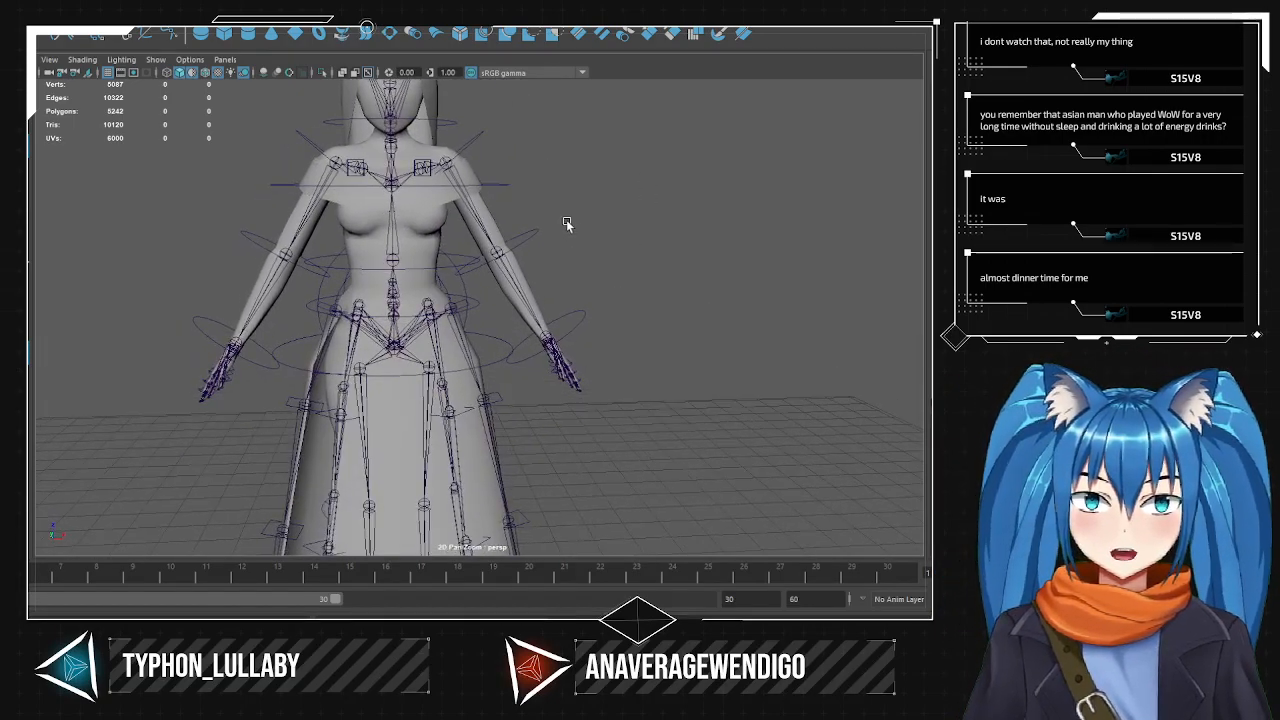